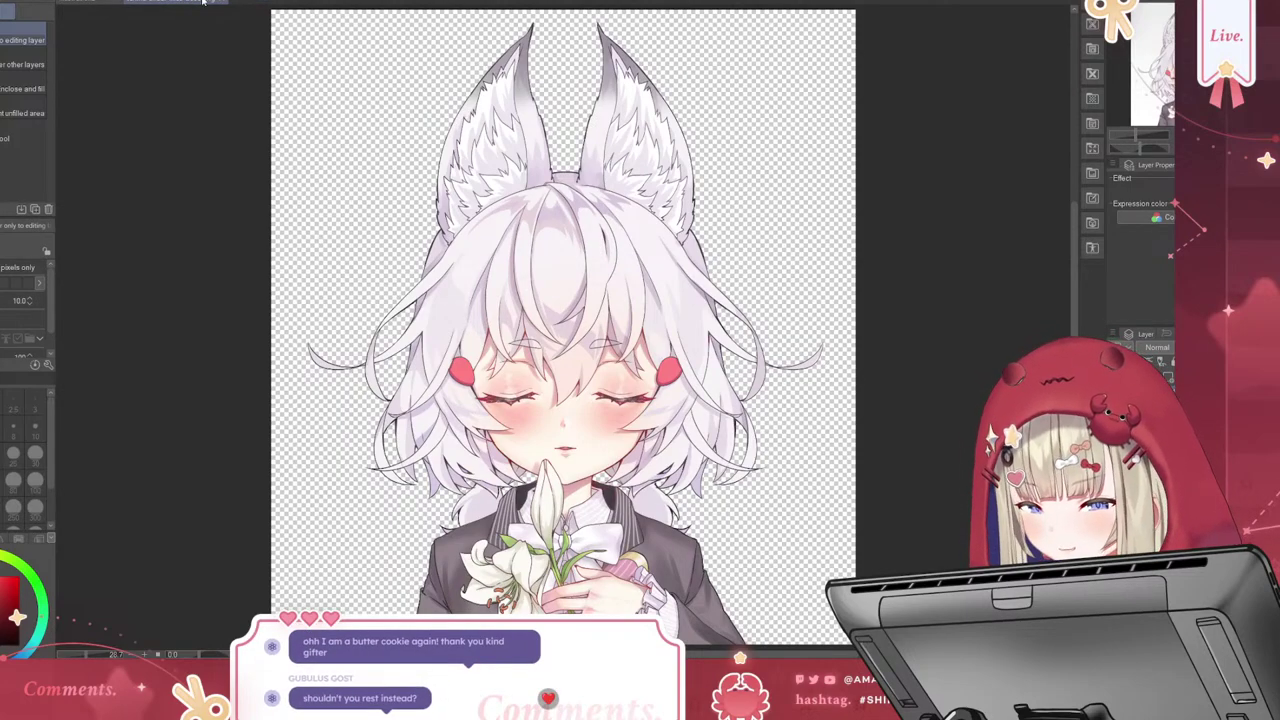
Close the white-haired fox-eared character illustration and bring the blank grey canvas into view
left_click(224, 2)
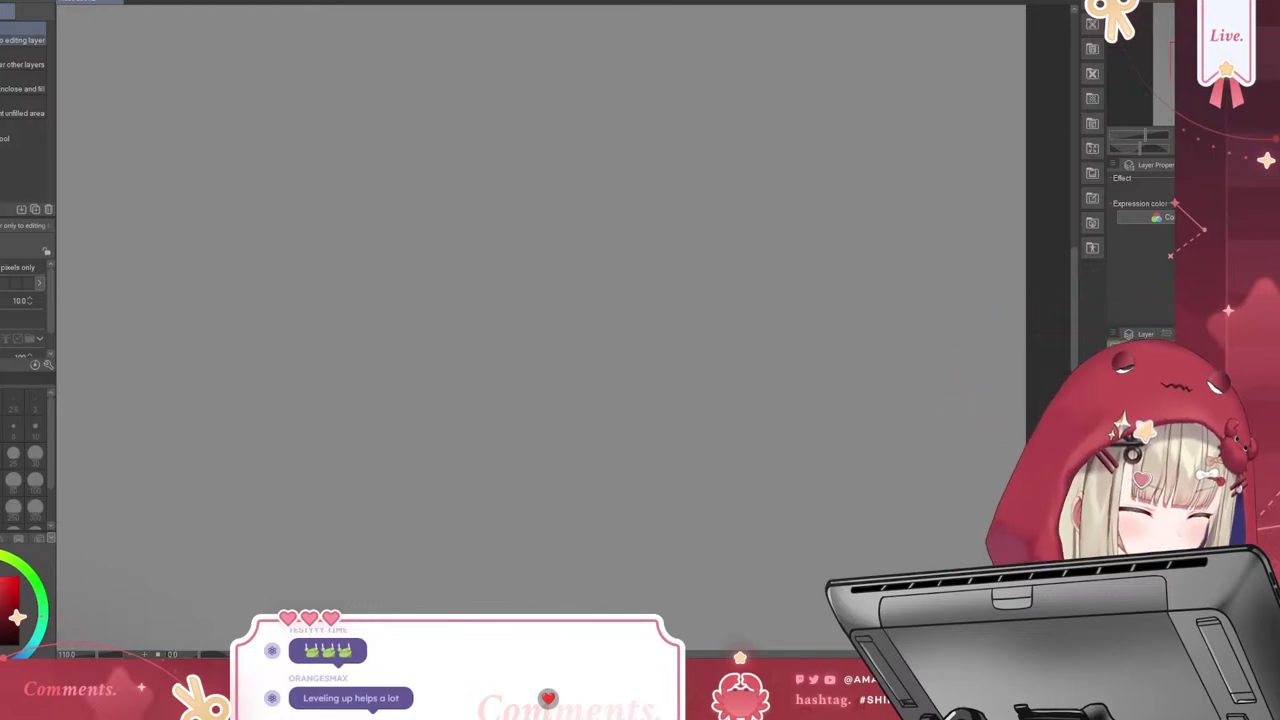
mouse_move(1081, 175)
left_mouse_down()
mouse_move(1078, 118)
mouse_move(1074, 171)
left_mouse_up()
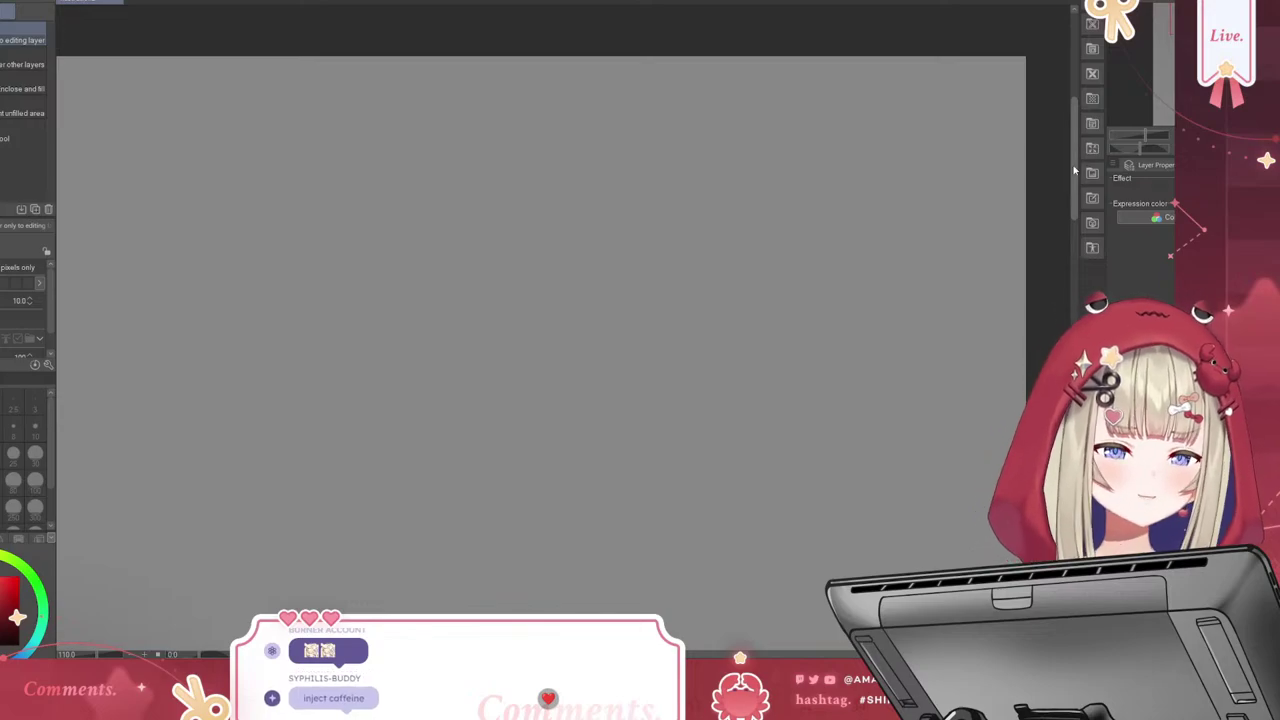
left_click_drag(818, 654, 730, 654)
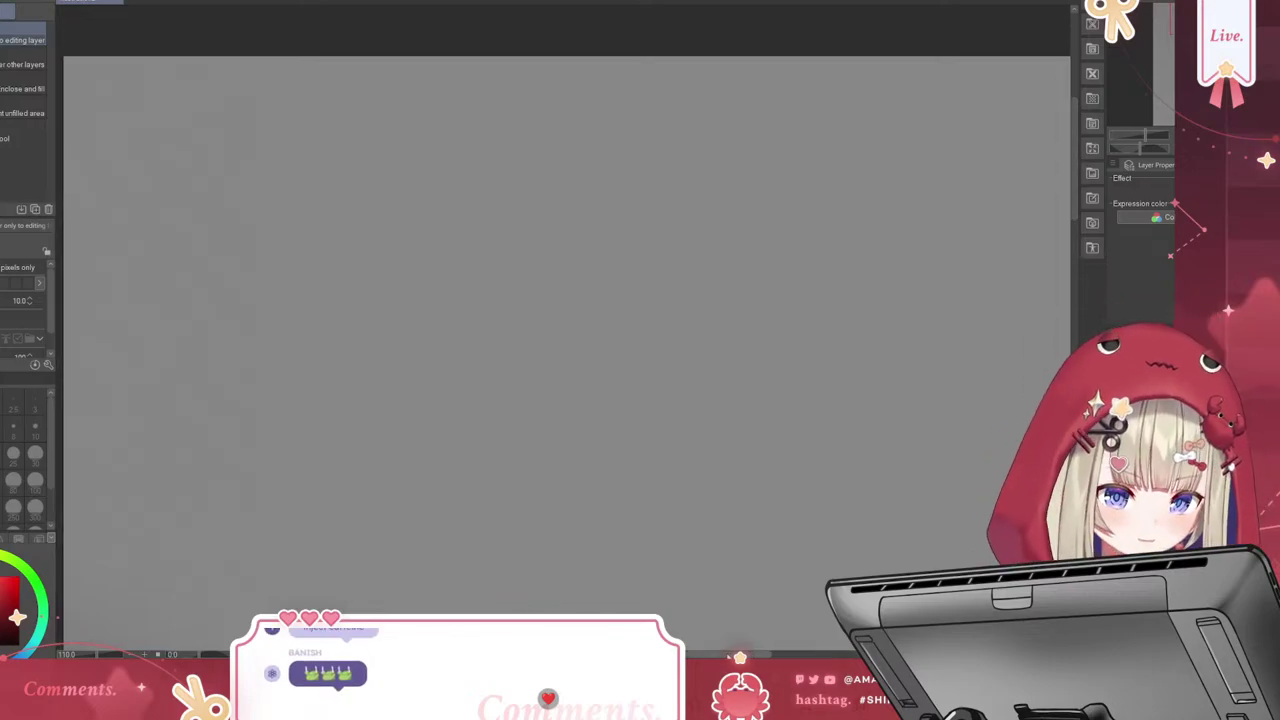
scroll(730, 634, "down", 2)
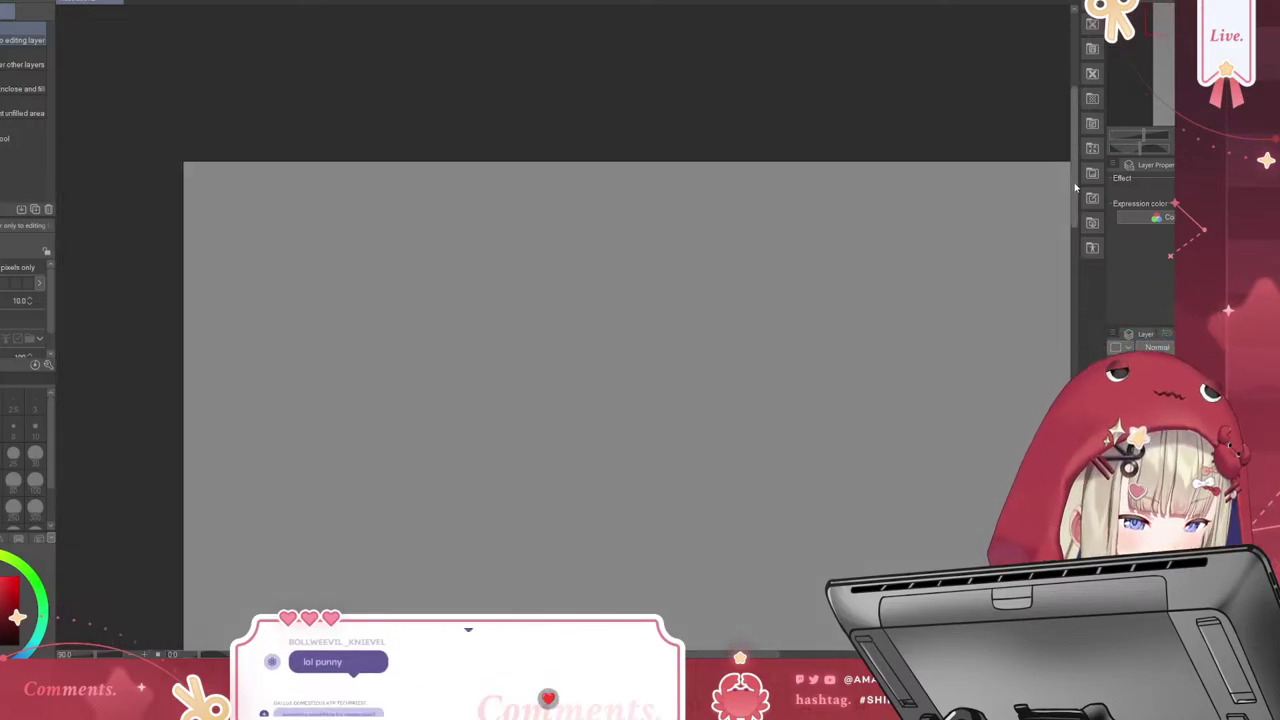
left_click_drag(1075, 186, 1076, 228)
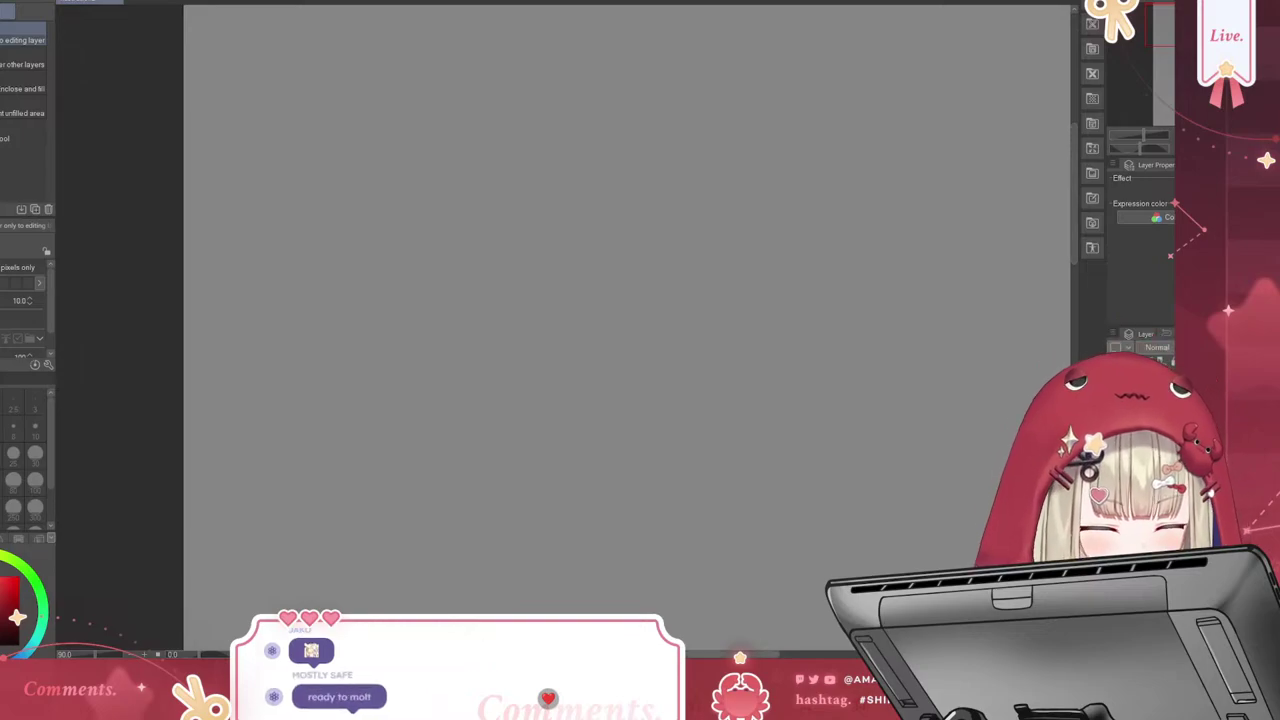
left_click_drag(732, 654, 777, 654)
scroll(650, 636, "down", 2)
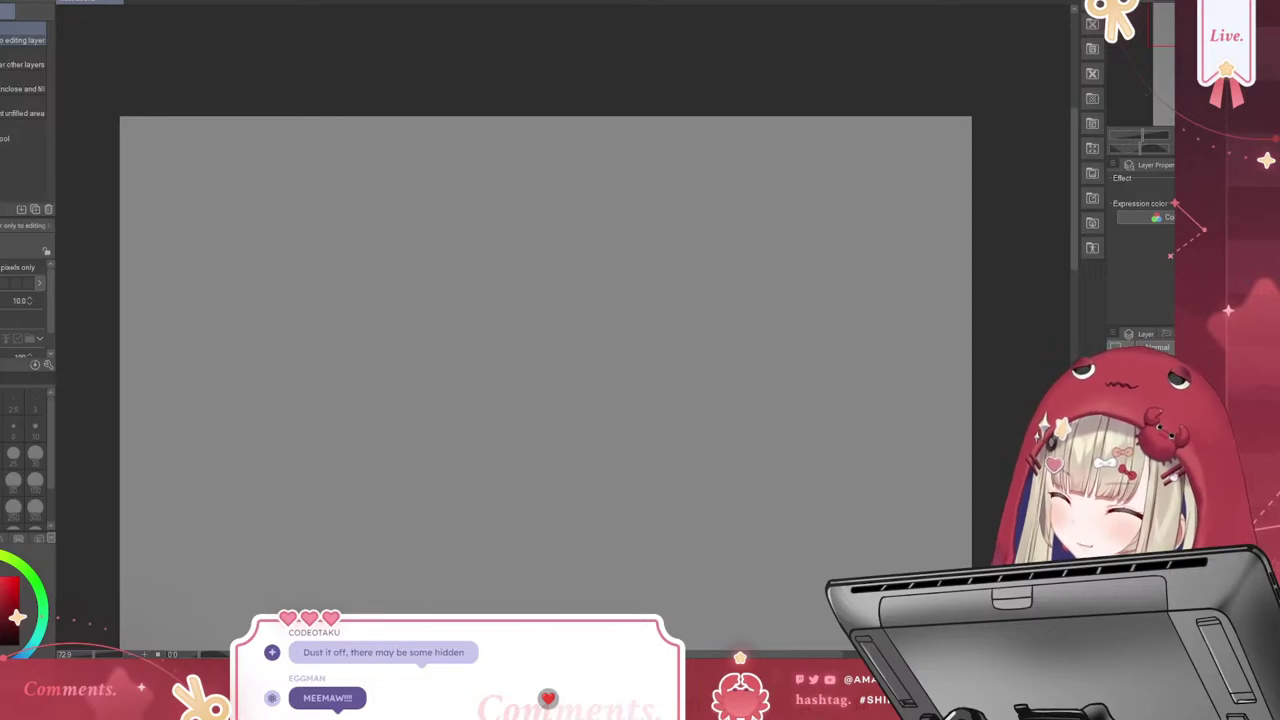
Place a vertical two-line symmetrical ruler down the middle of the blank grey canvas
key("u")
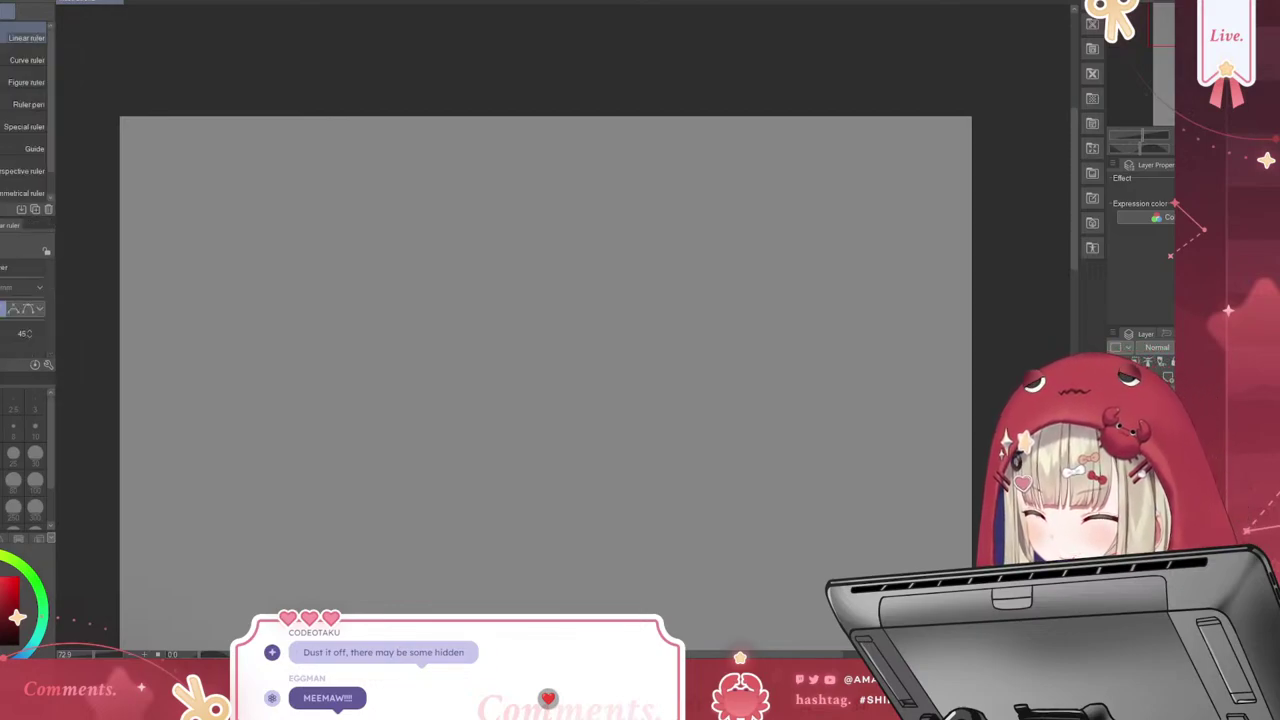
scroll(25, 115, "down", 1)
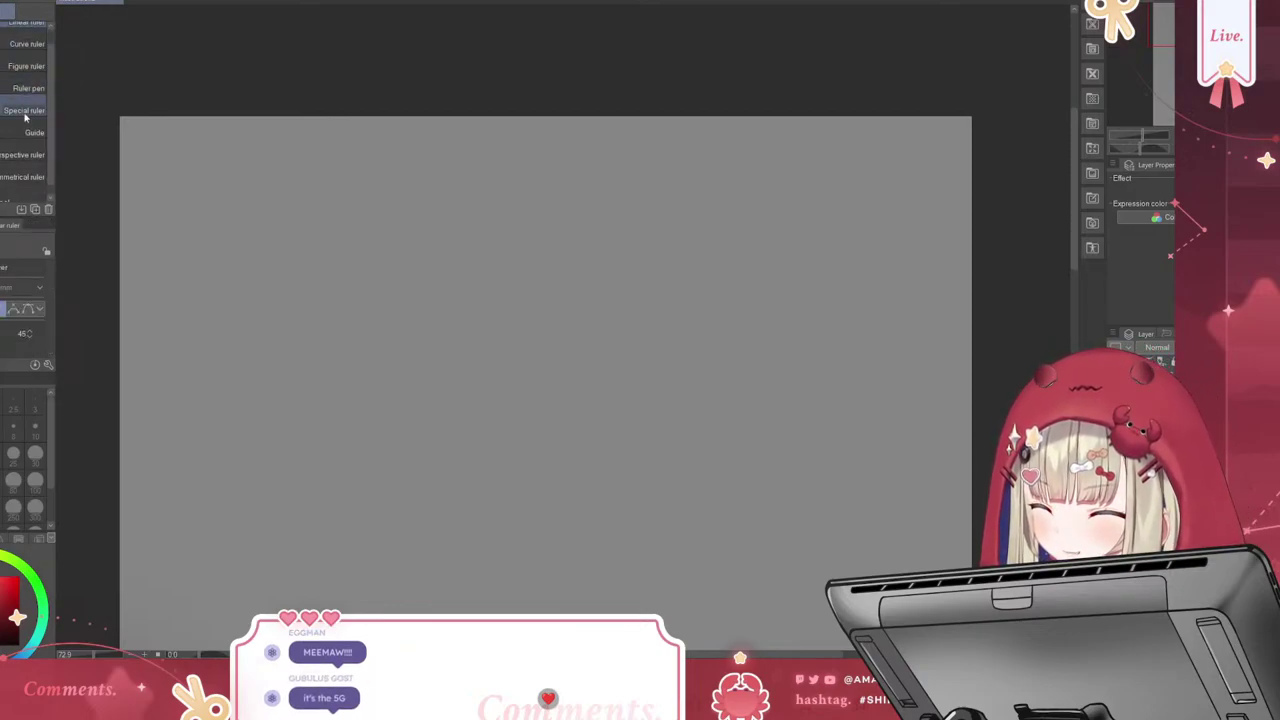
left_click(22, 177)
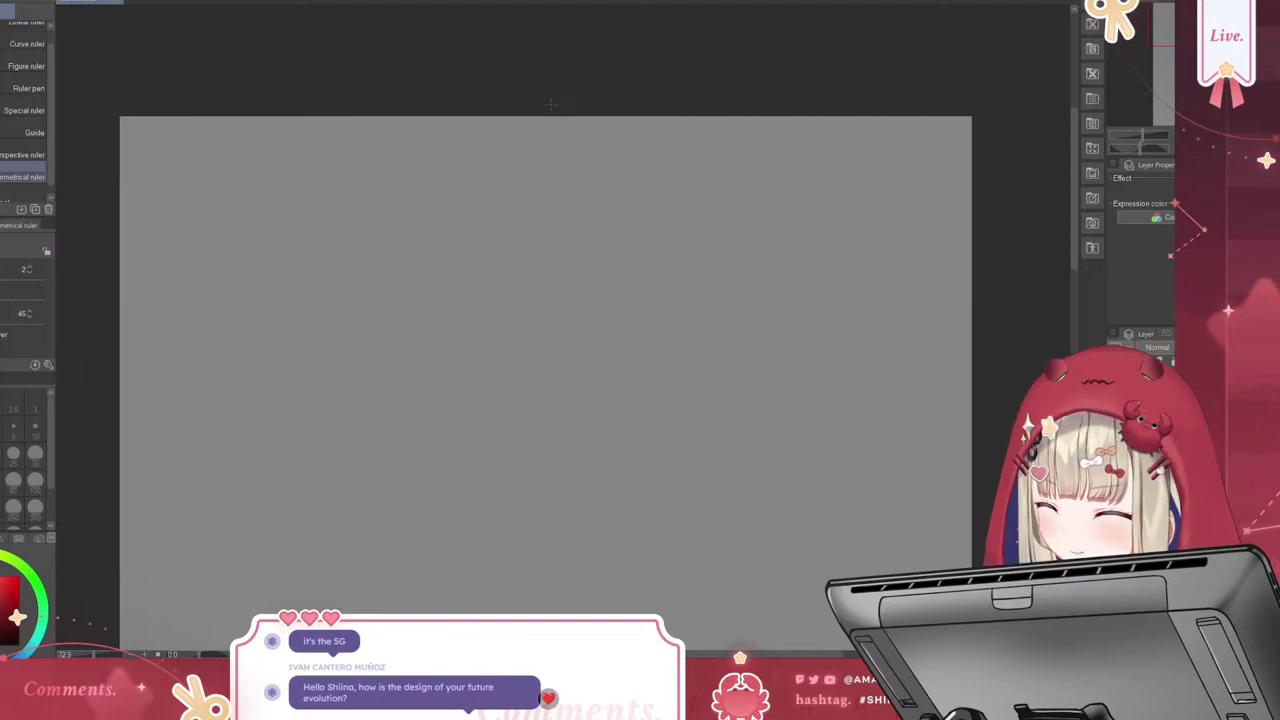
left_click_drag(549, 104, 563, 428)
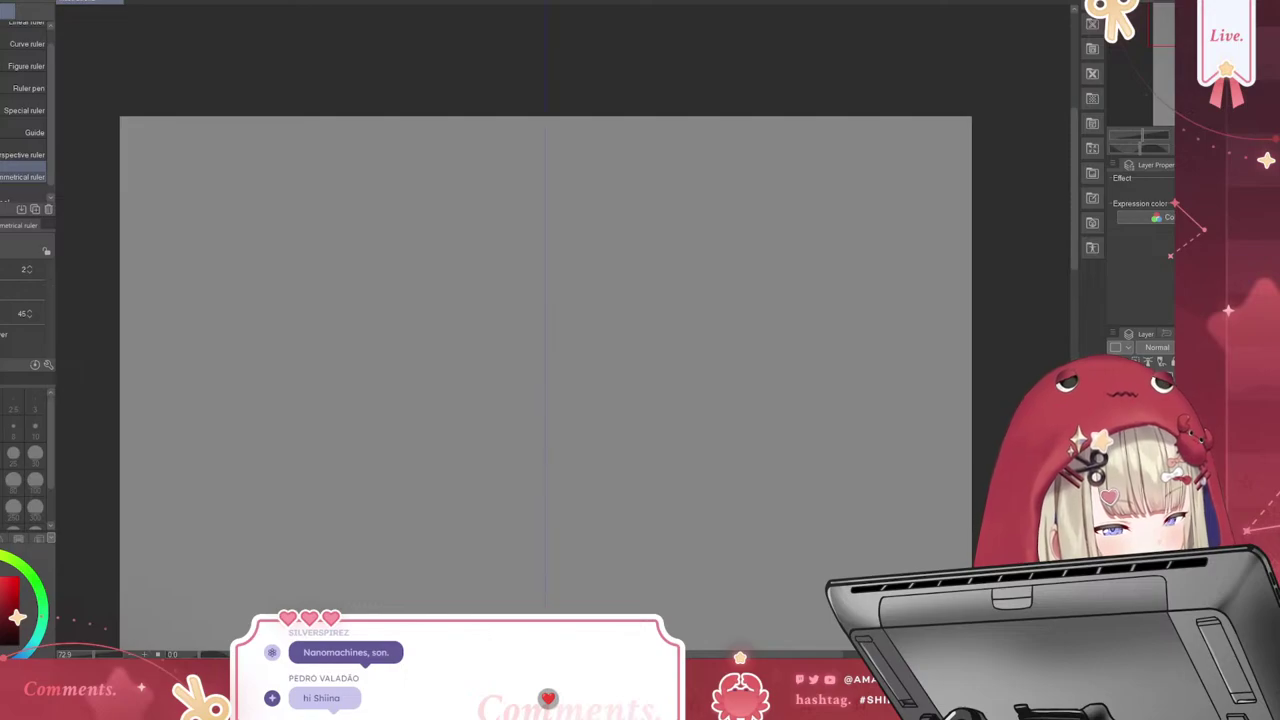
key("o")
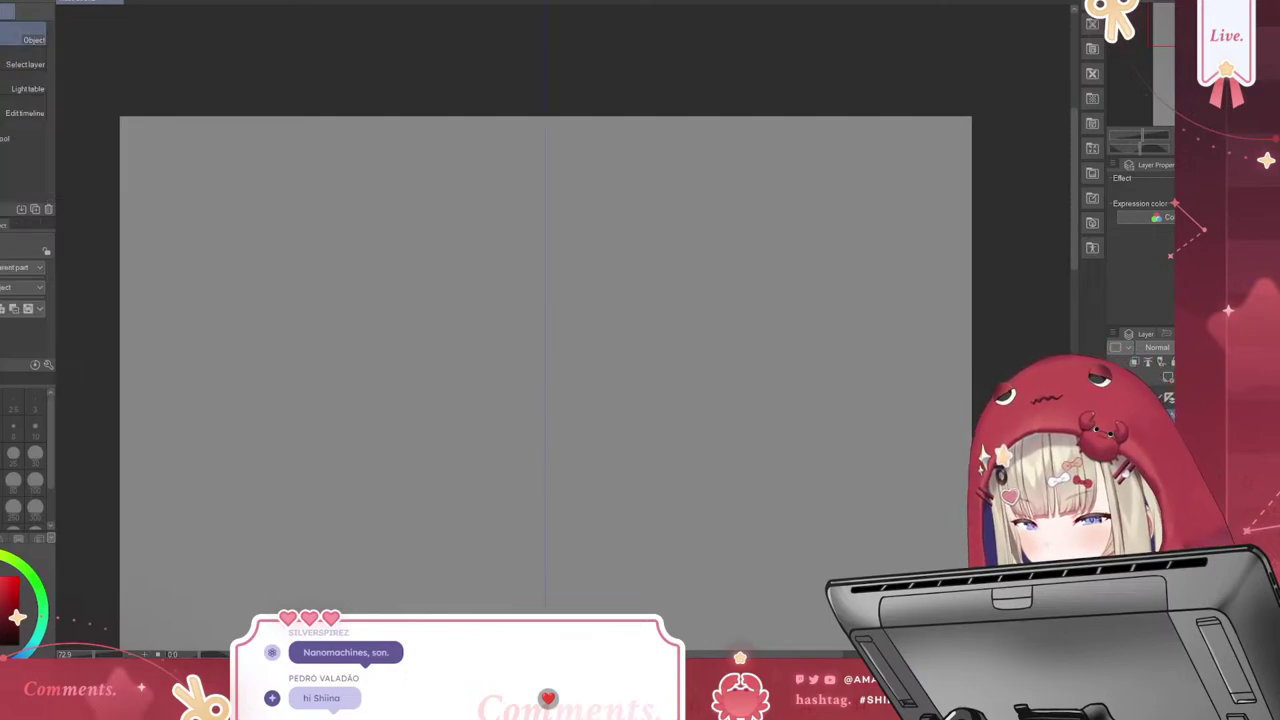
key("p")
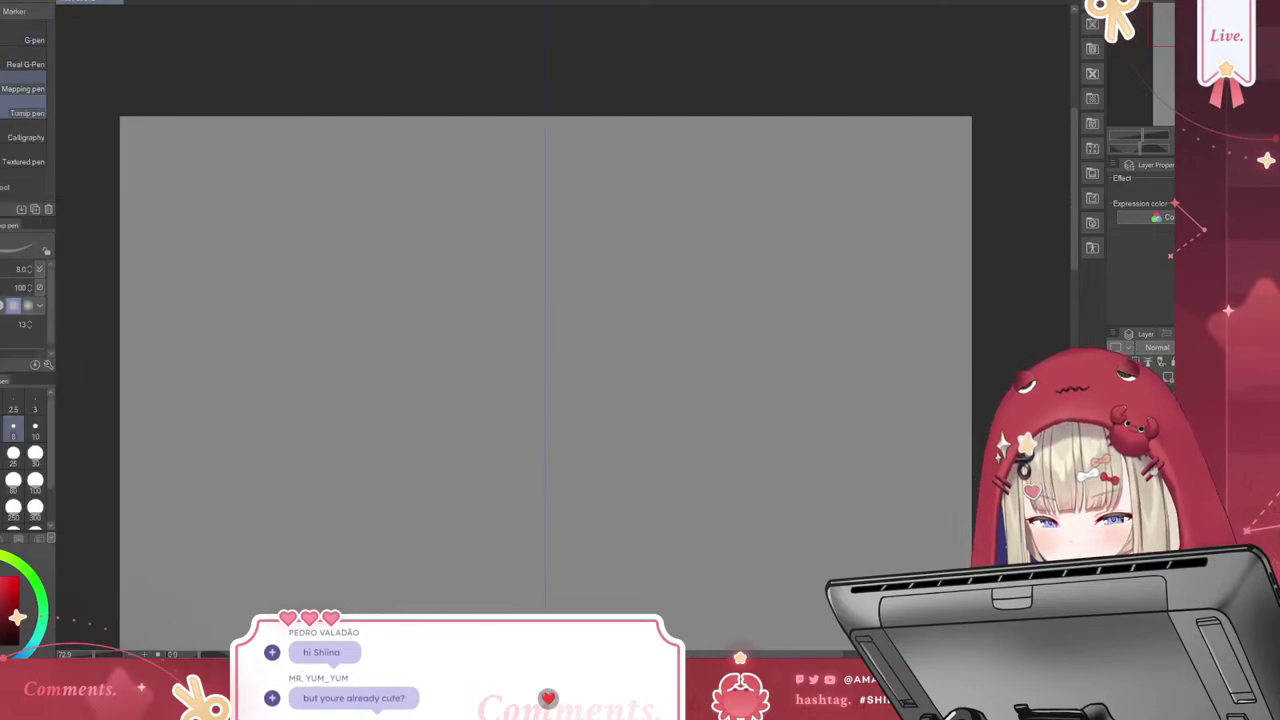
key("b")
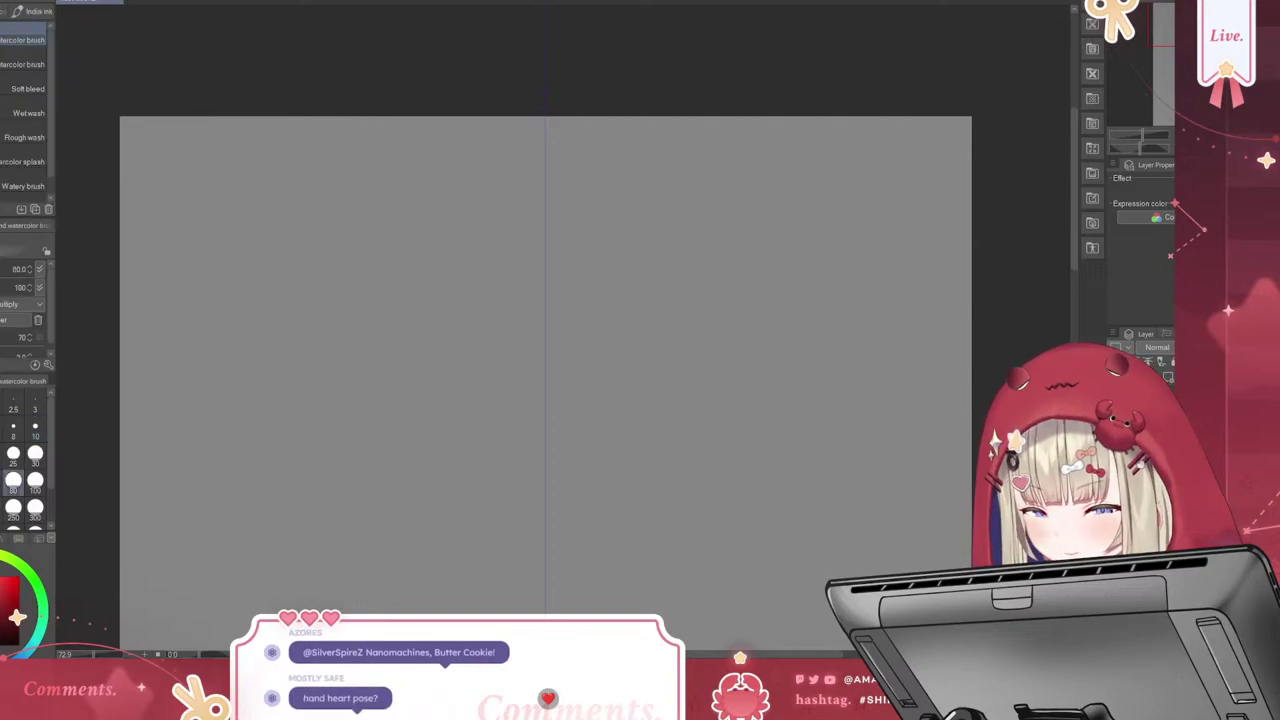
scroll(30, 100, "down", 1)
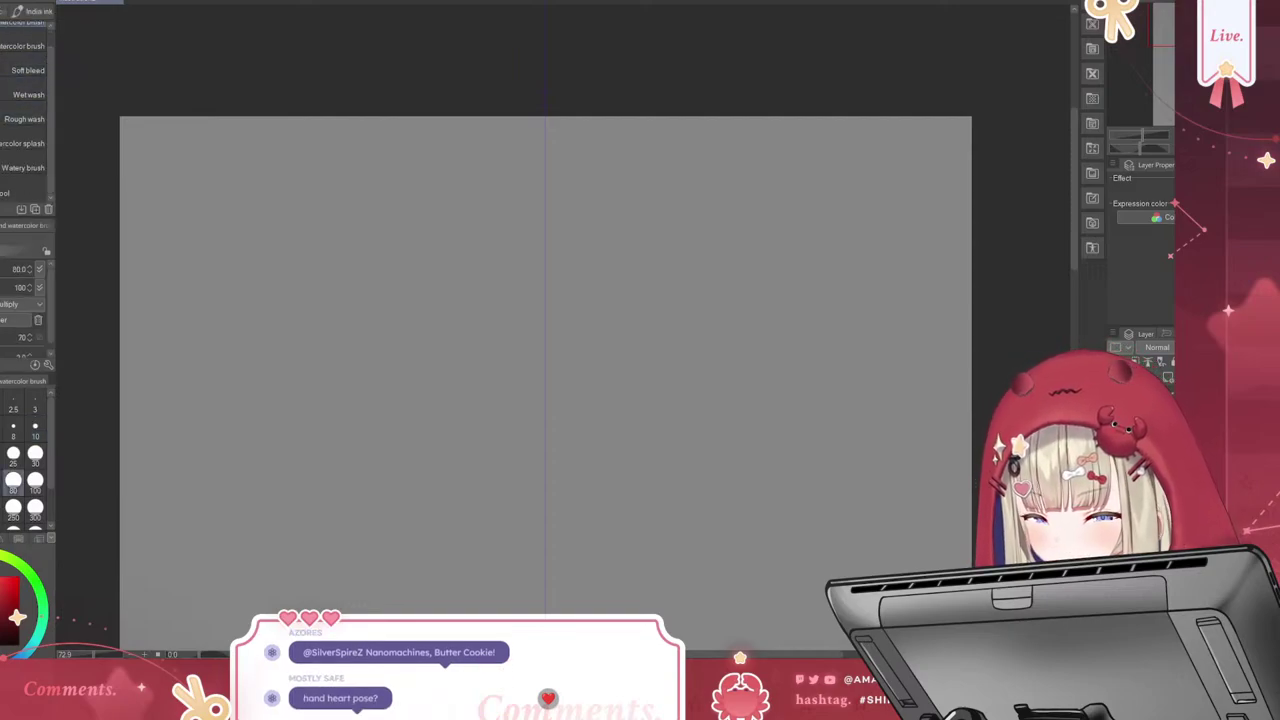
scroll(51, 68, "up", 1)
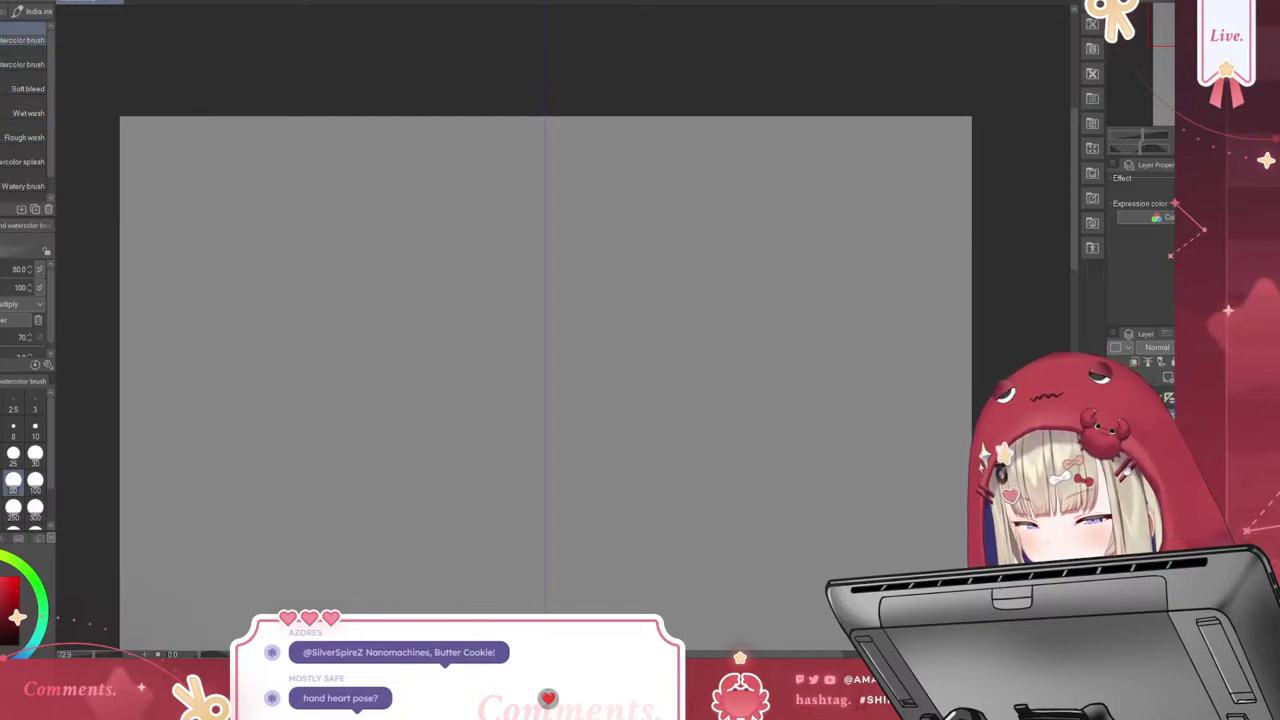
key("p")
key("p")
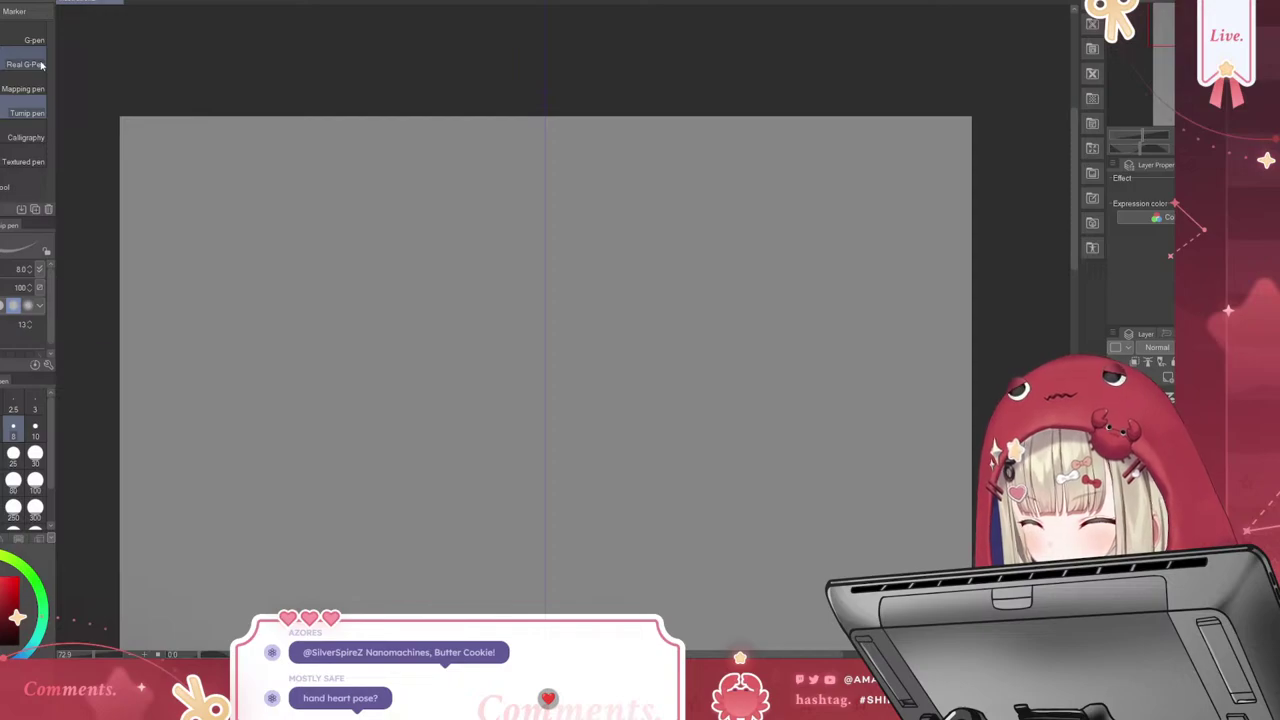
key("b")
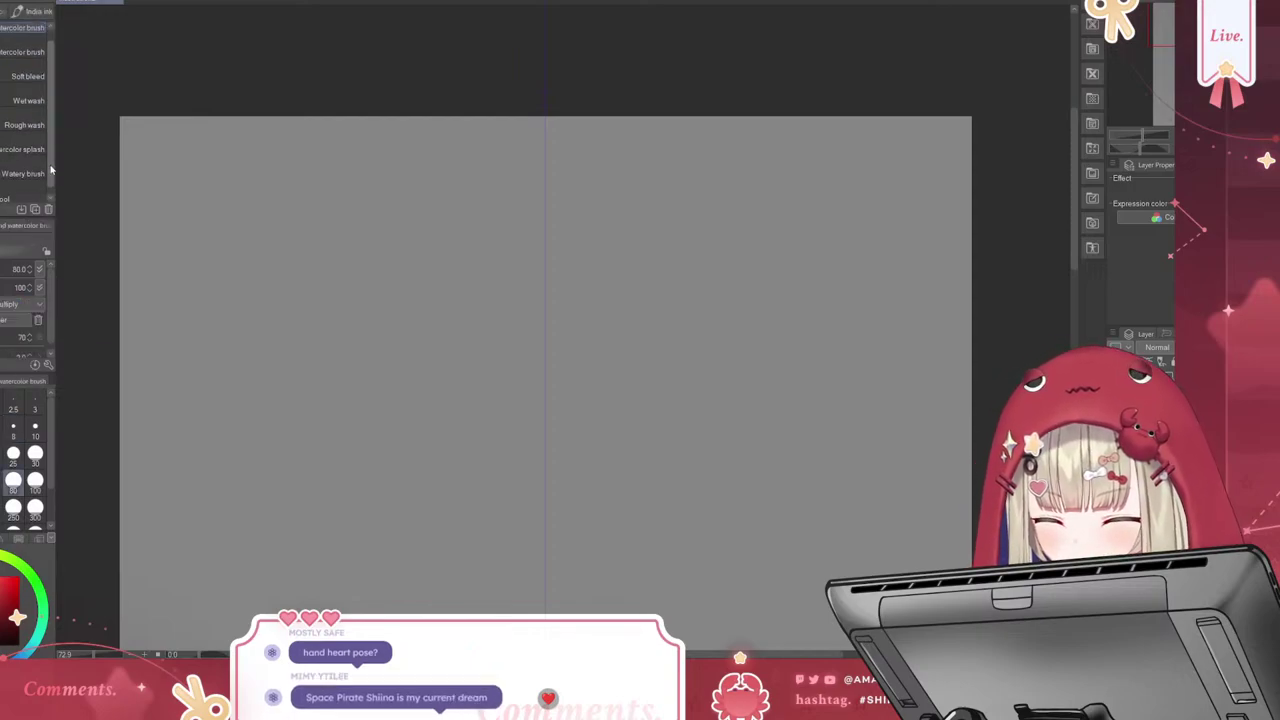
left_click_drag(51, 169, 51, 181)
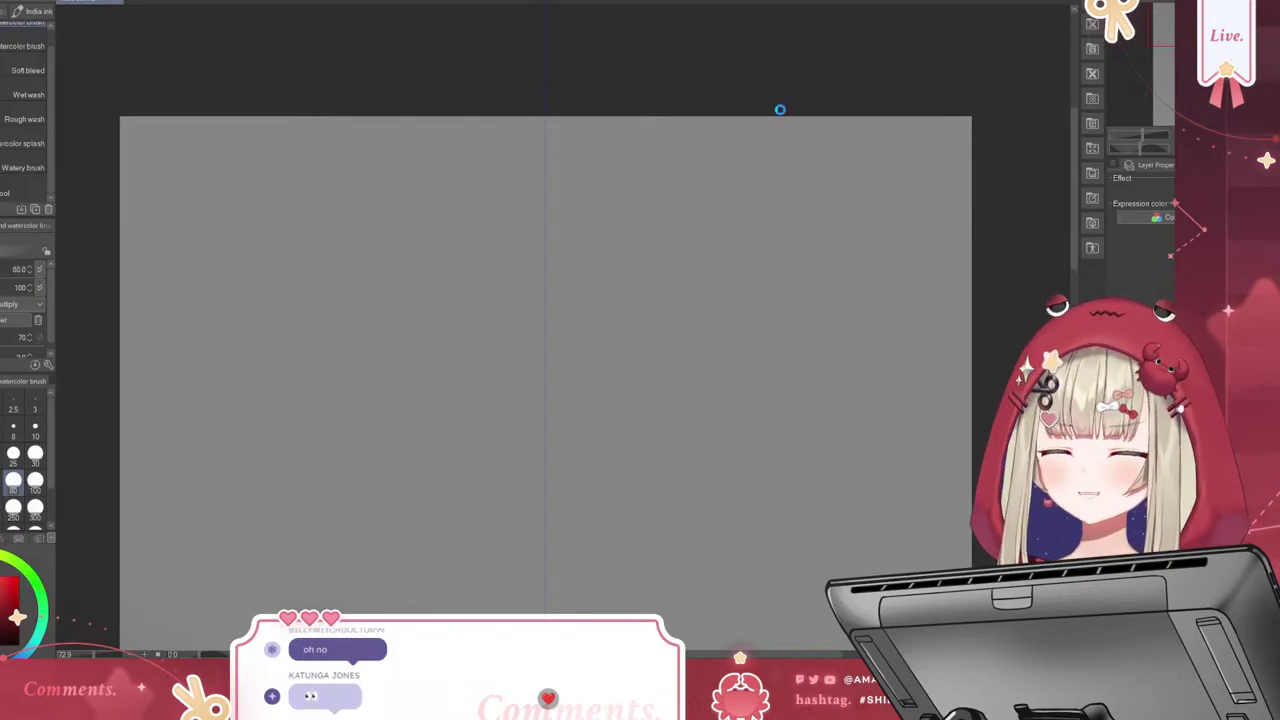
Try the croquis pen at size 3 with curved strokes around the symmetry line and undo them
key("p")
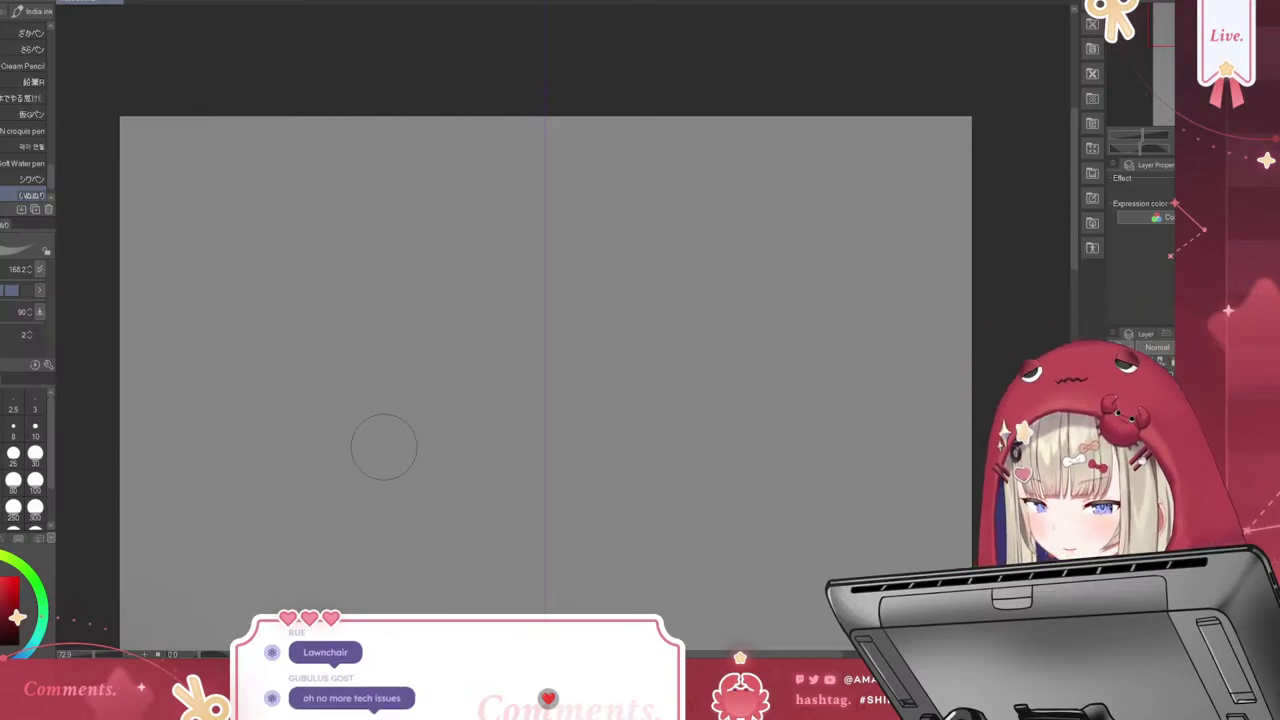
left_click(22, 65)
left_click(24, 134)
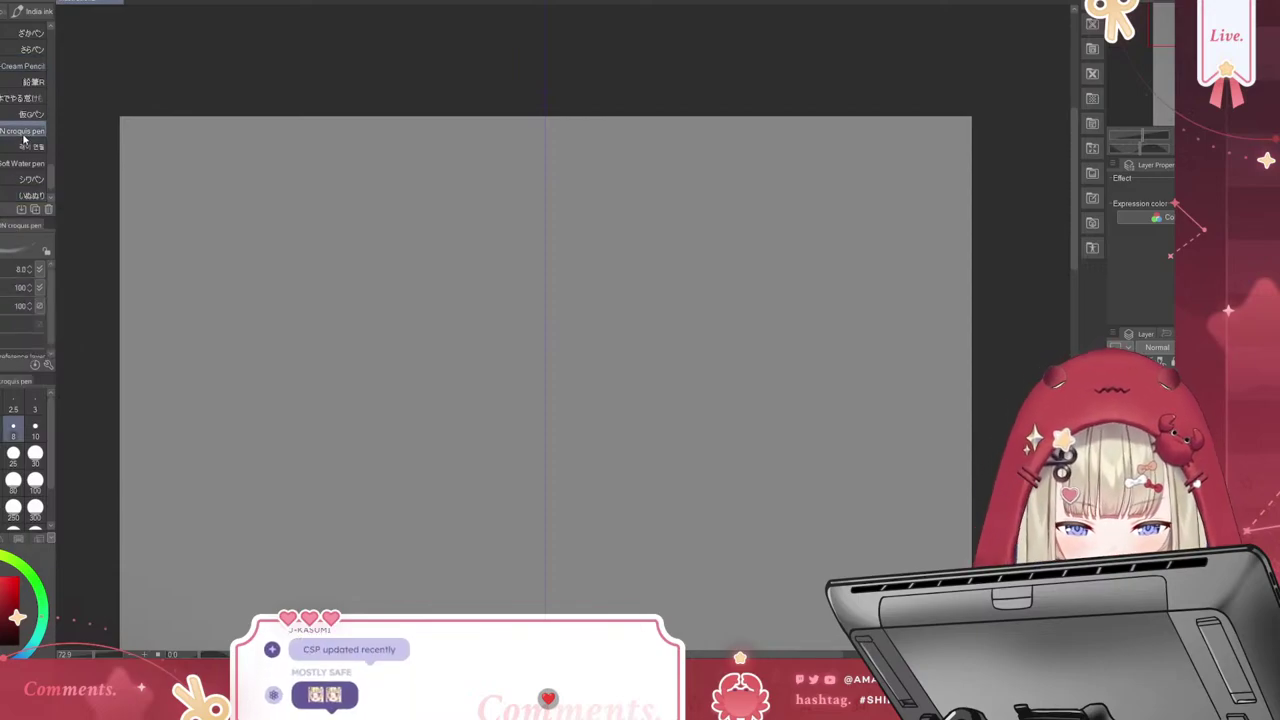
left_click(35, 405)
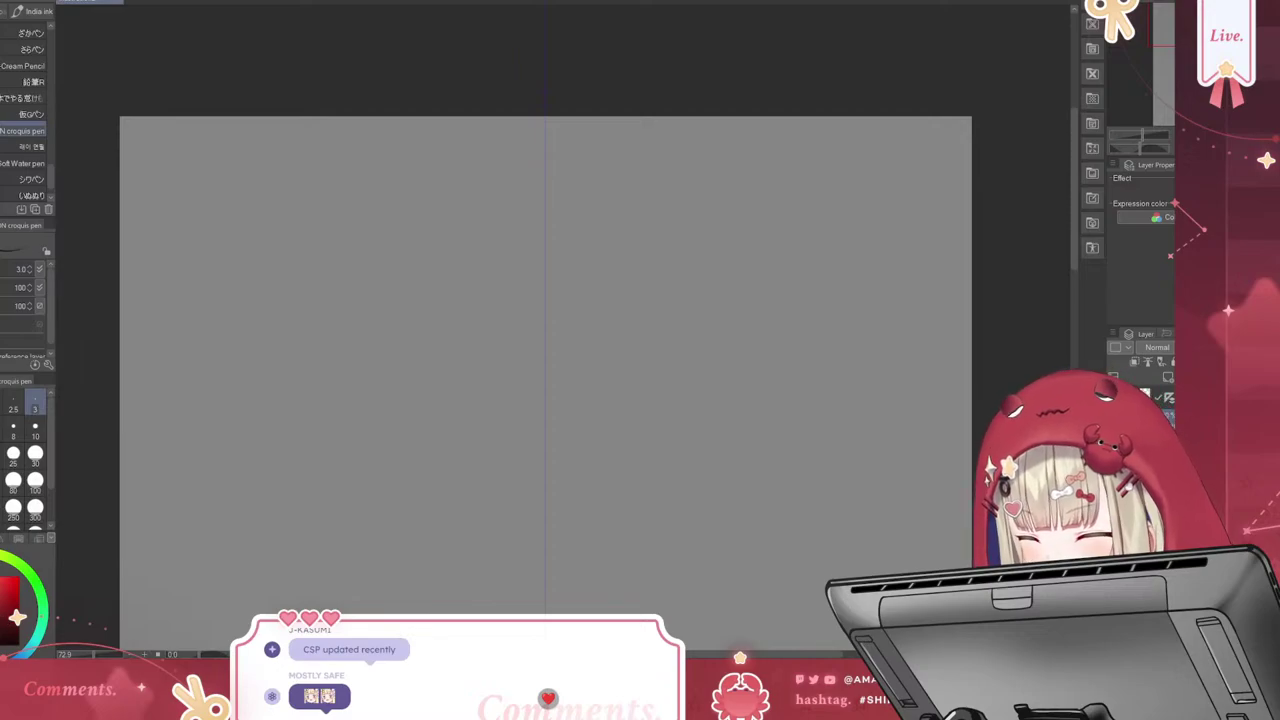
mouse_move(486, 246)
left_mouse_down()
mouse_move(466, 269)
mouse_move(470, 408)
left_mouse_up()
left_click_drag(604, 244, 642, 402)
key("ctrl+z")
key("ctrl+z")
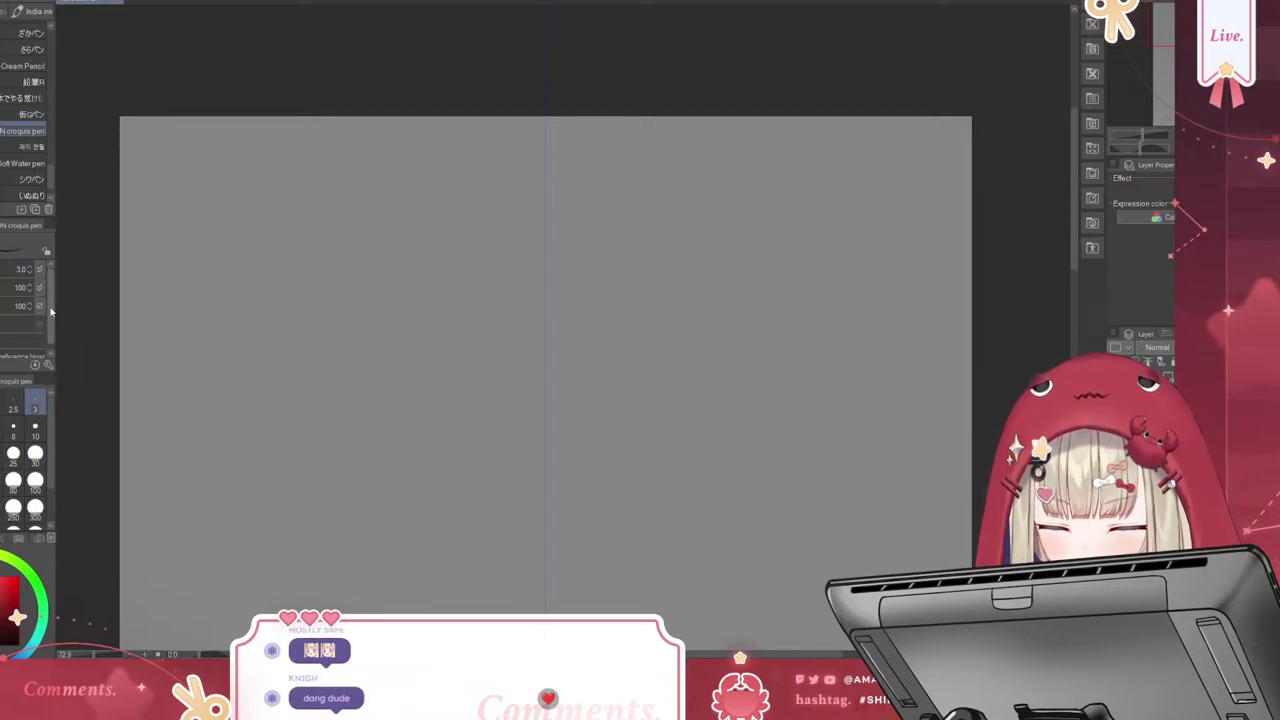
left_click_drag(49, 300, 50, 329)
scroll(51, 330, "up", 1)
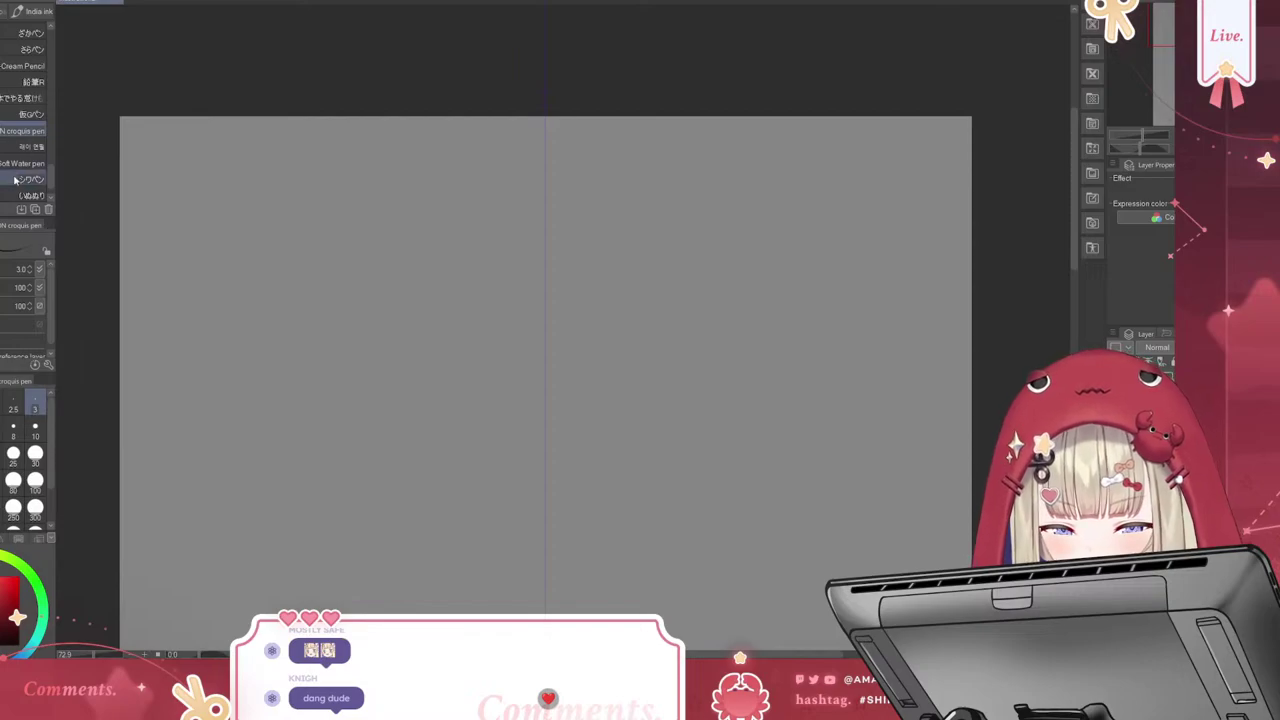
Try the 鉛筆R pencil with a curved stroke mirrored across the symmetry line and undo it
left_click(36, 78)
left_click_drag(471, 282, 463, 428)
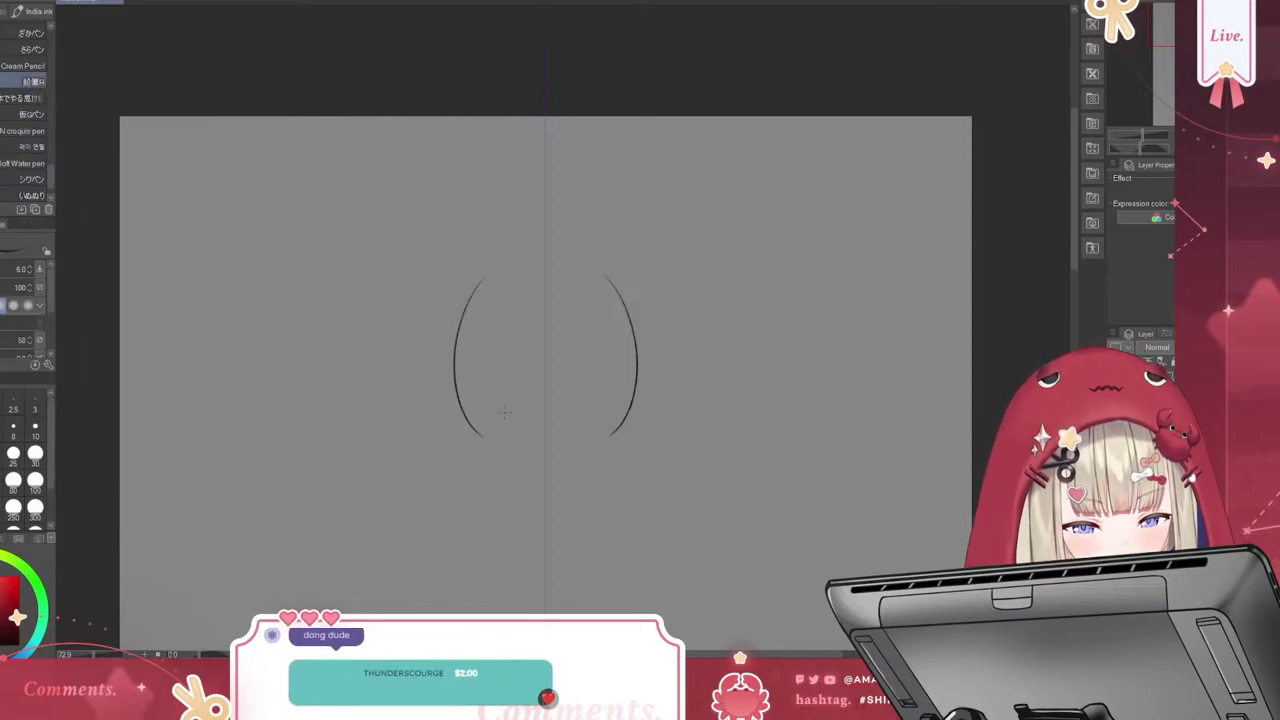
key("ctrl+z")
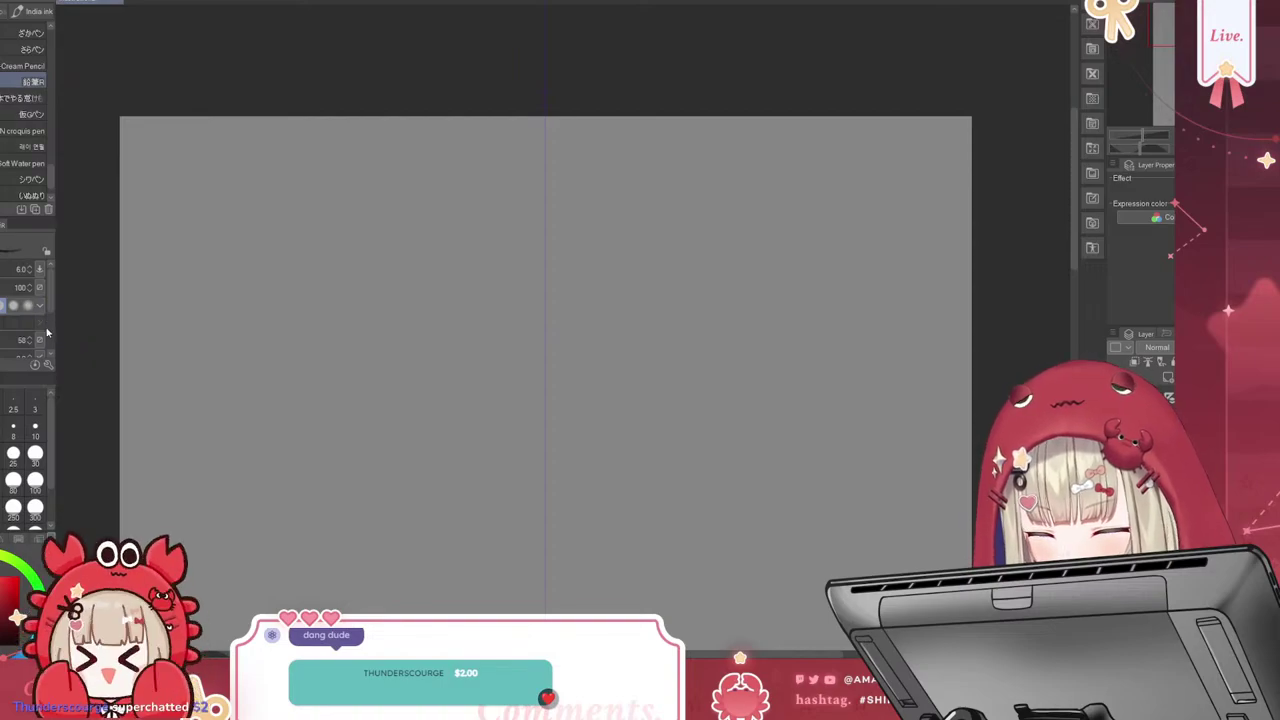
scroll(51, 341, "down", 5)
left_click_drag(51, 320, 55, 279)
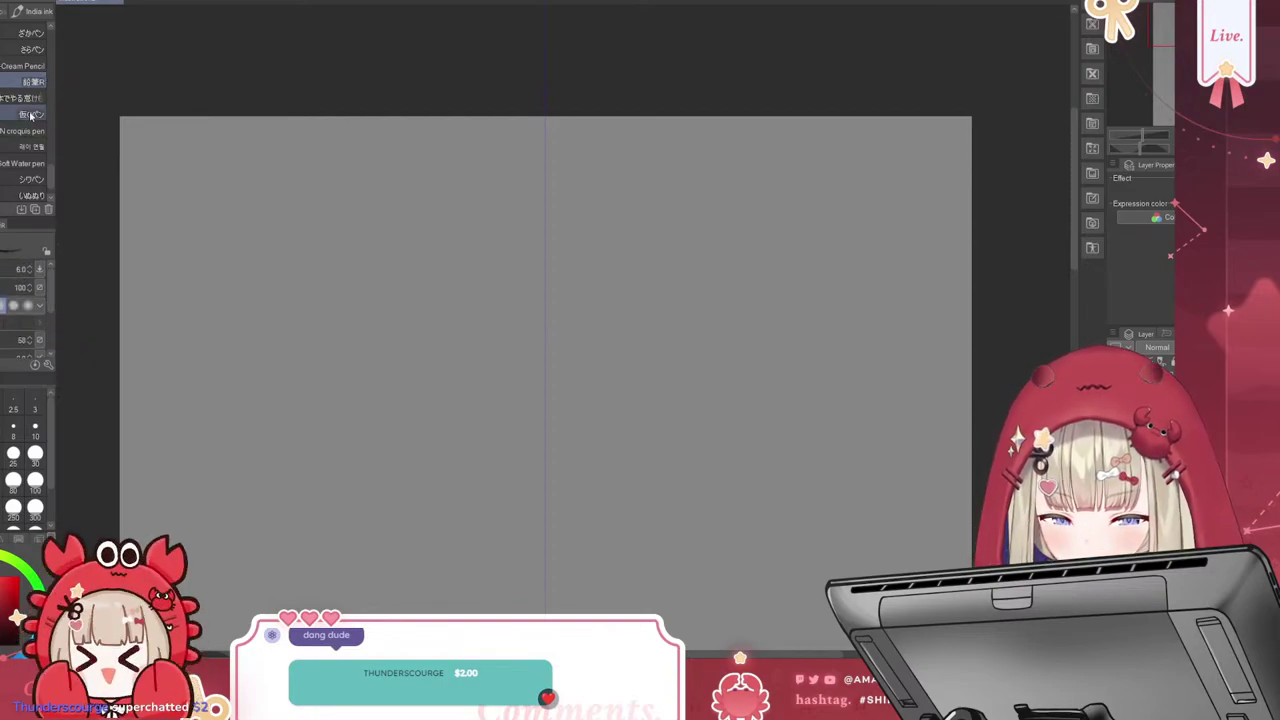
Choose the Cream Pencil, undo a test stroke made with it, and set its brush size to 3
left_click(24, 65)
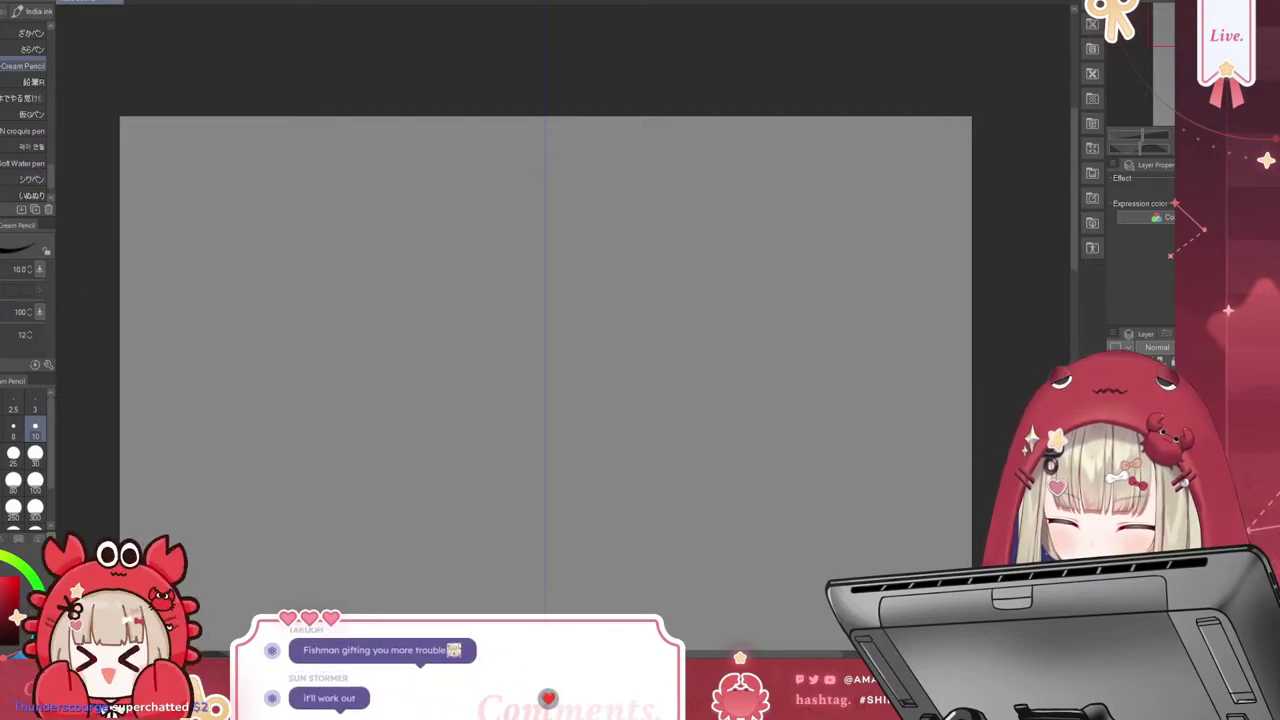
left_click_drag(505, 258, 505, 495)
key("ctrl+z")
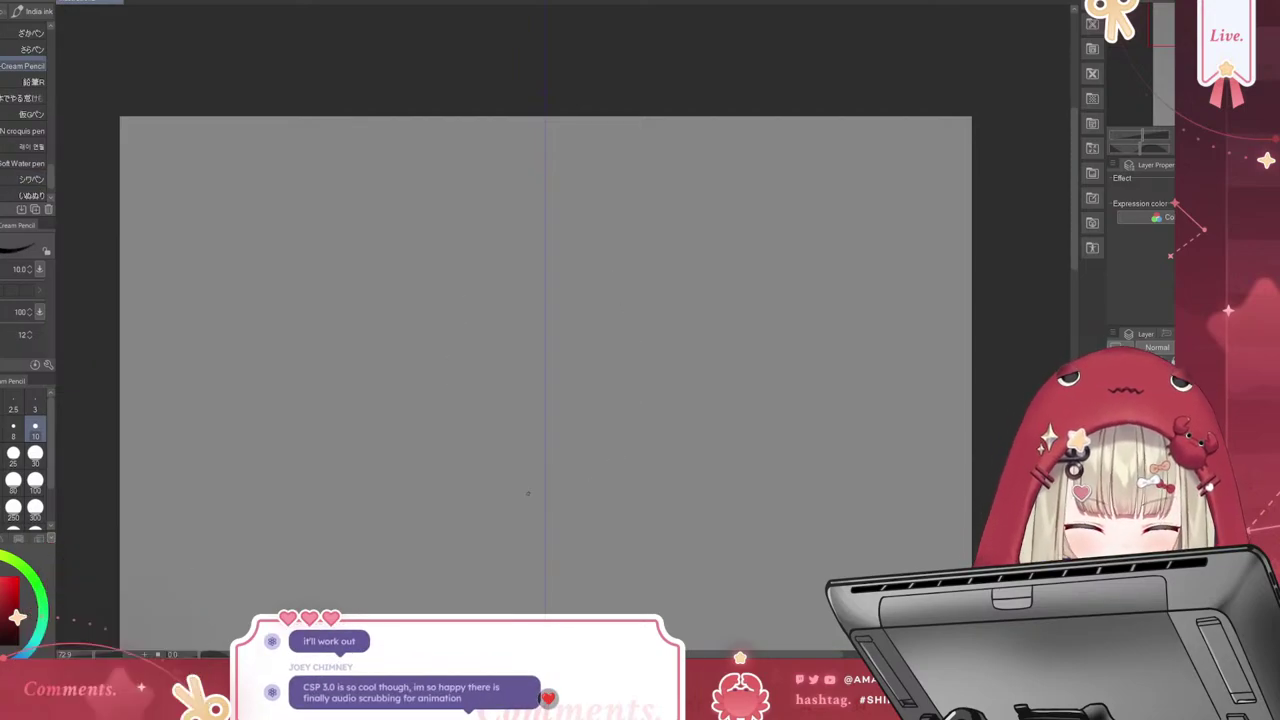
left_click(36, 405)
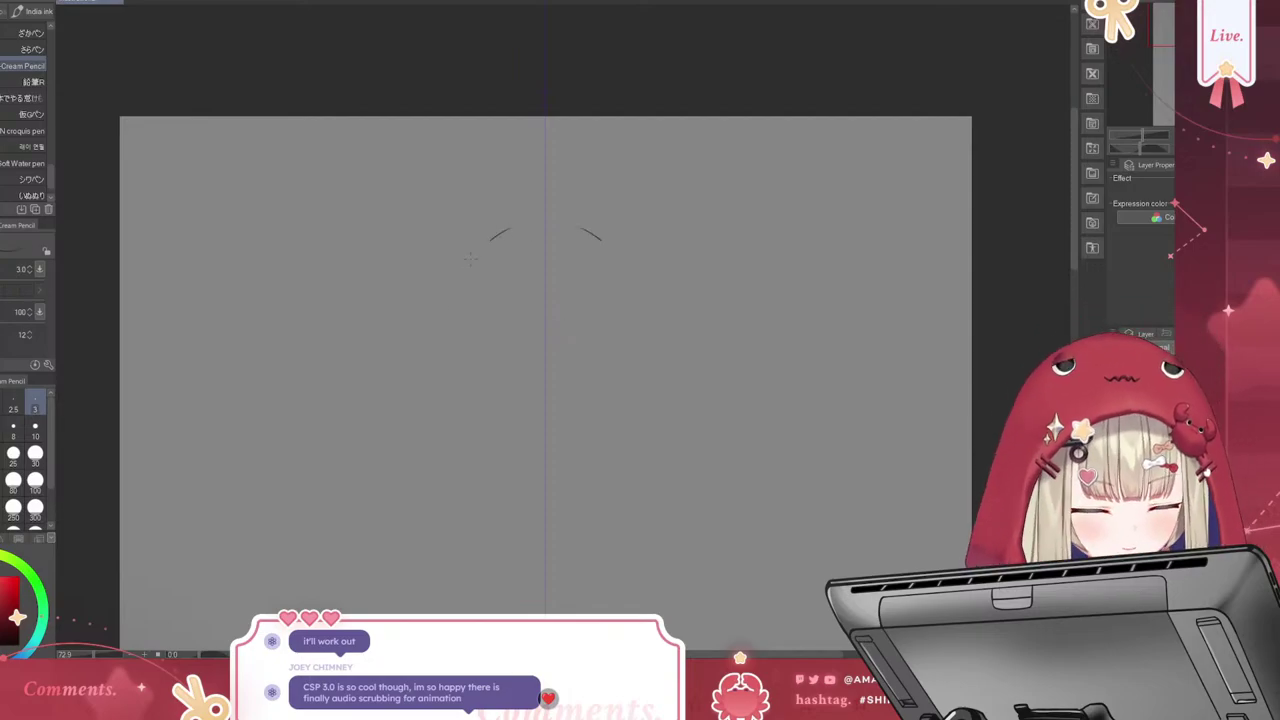
Sketch a small closed circle centred on the symmetry line above mid-canvas, undoing and redrawing the rejected outlines
left_click_drag(470, 258, 512, 428)
key("ctrl+z")
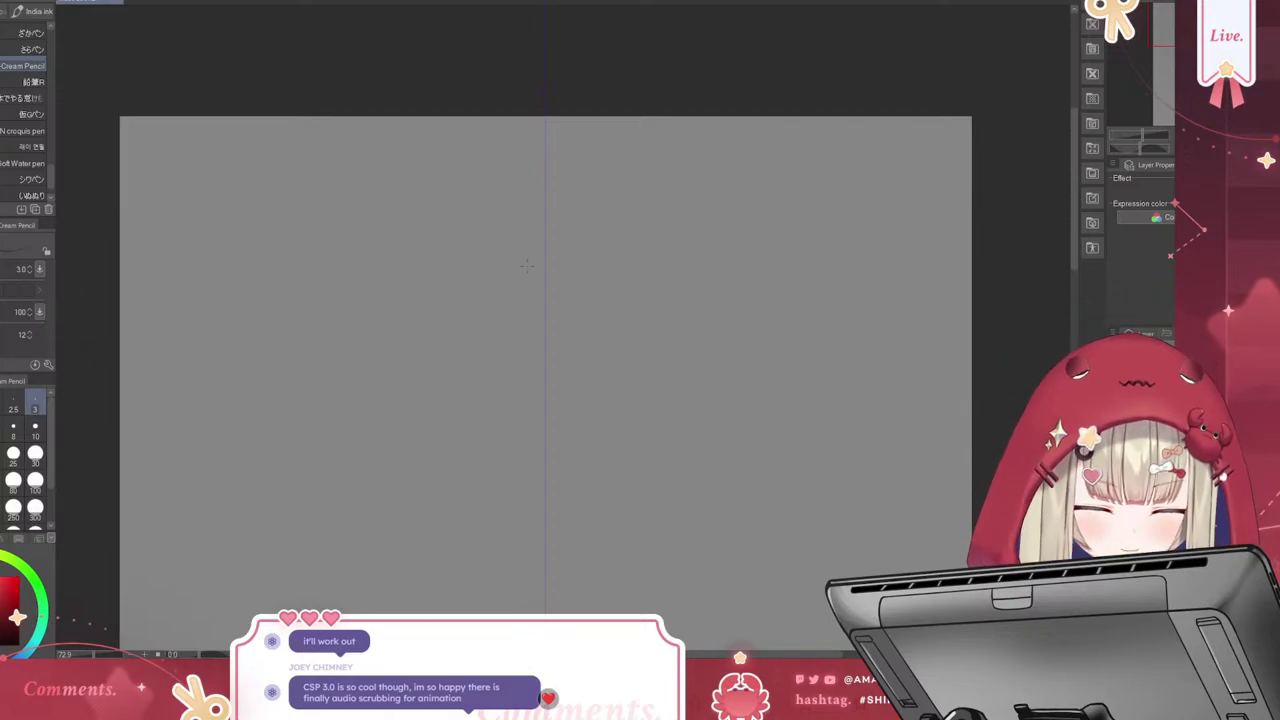
left_click_drag(525, 256, 455, 388)
key("ctrl+z")
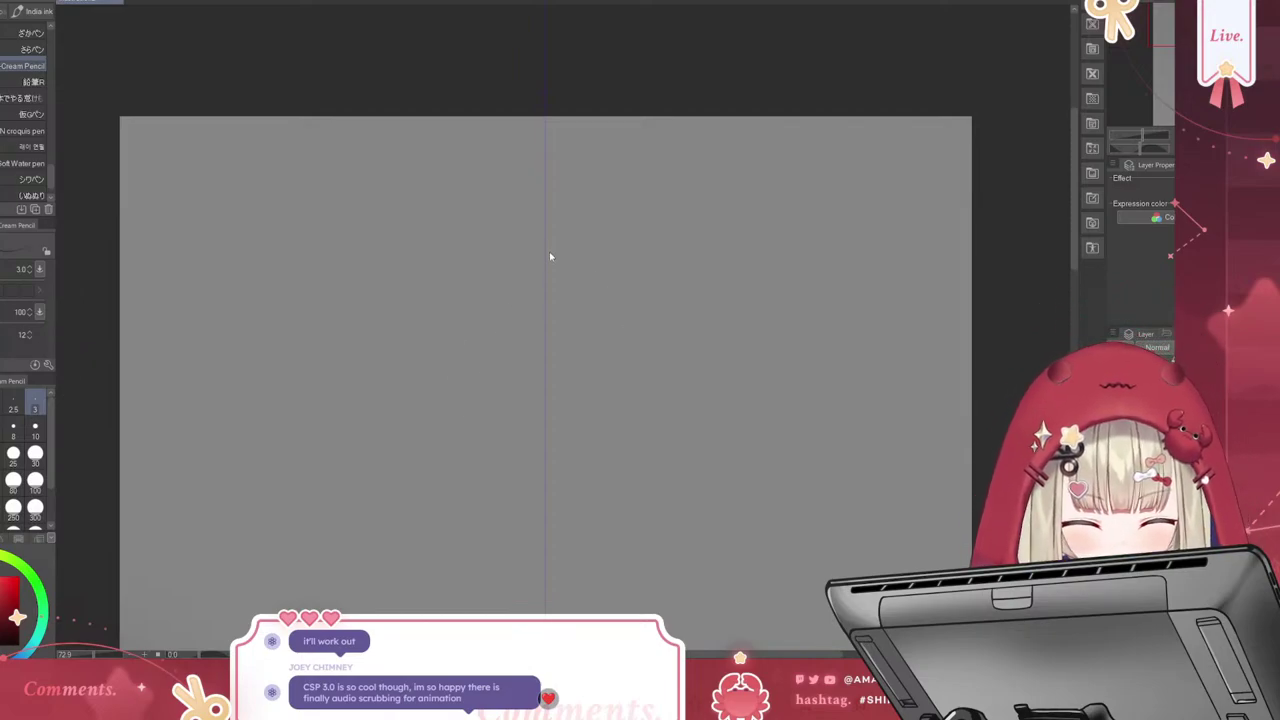
left_click_drag(518, 248, 530, 414)
key("ctrl+z")
left_click_drag(540, 233, 466, 305)
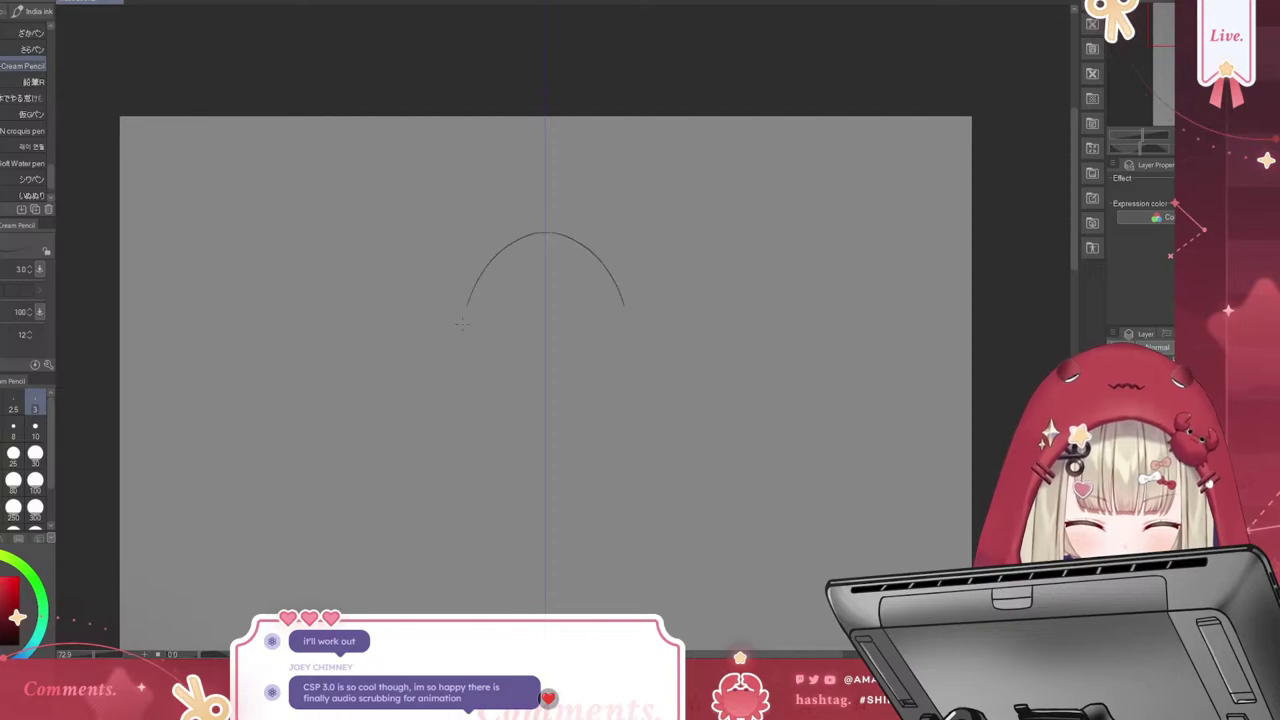
key("ctrl+z")
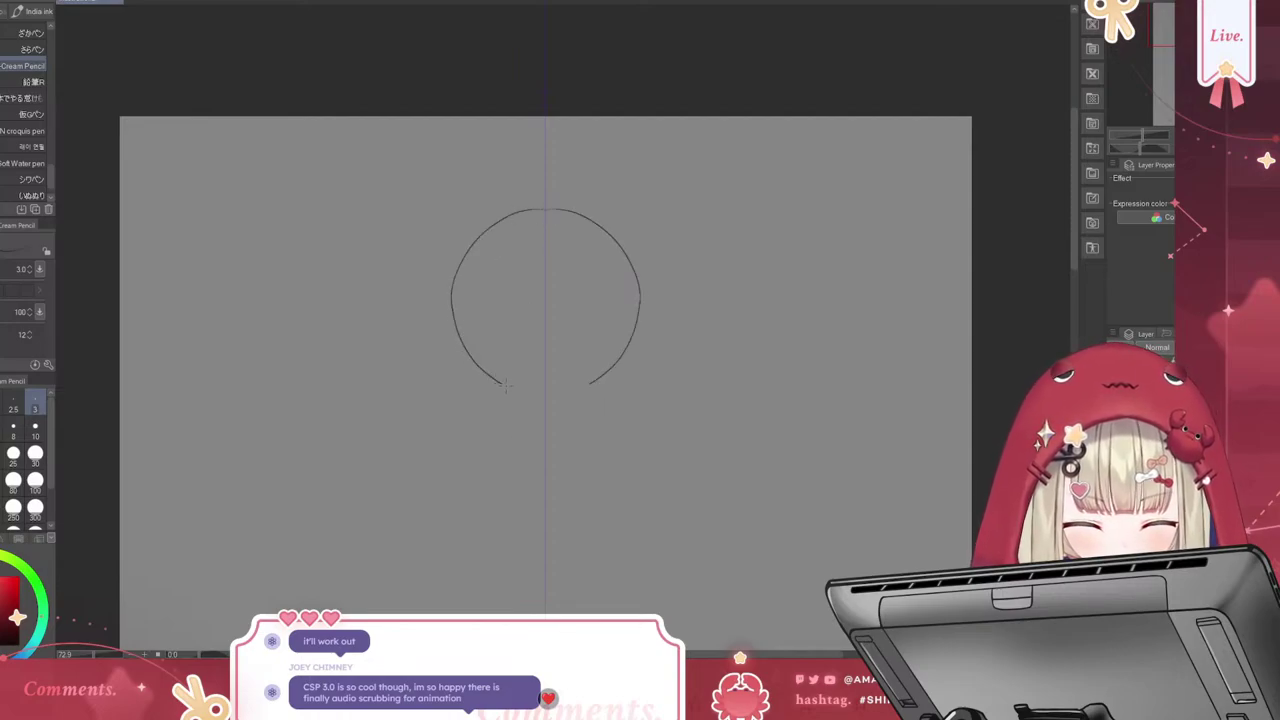
key("ctrl+z")
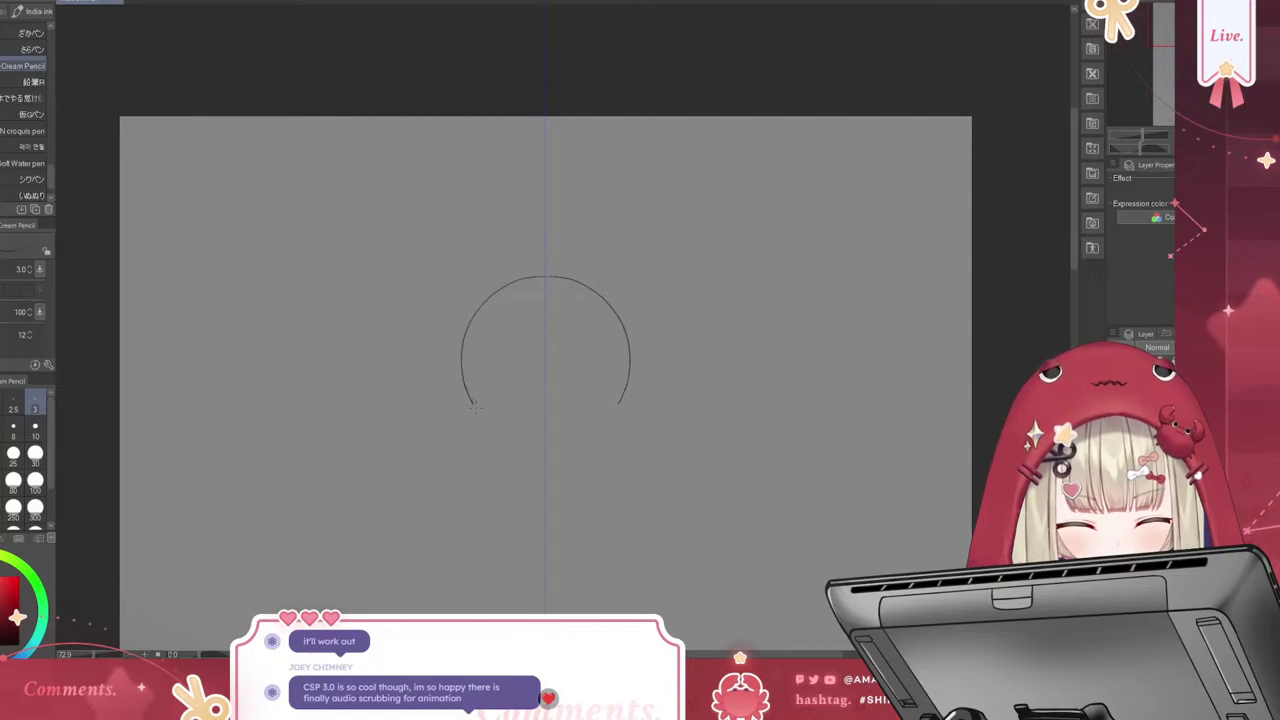
key("ctrl+z")
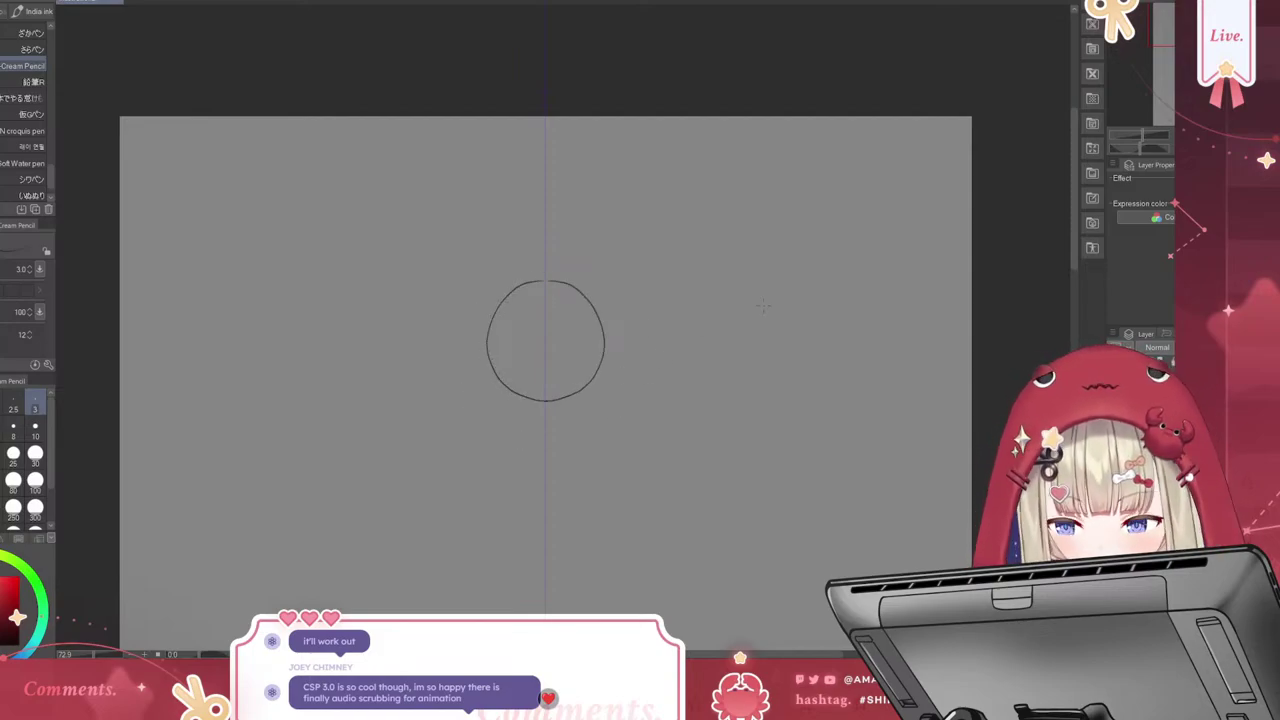
Try a mirrored jawline tapering to a chin below the circle, redoing rejected strokes and reinforcing the circle's sides
scroll(575, 467, "up", 2)
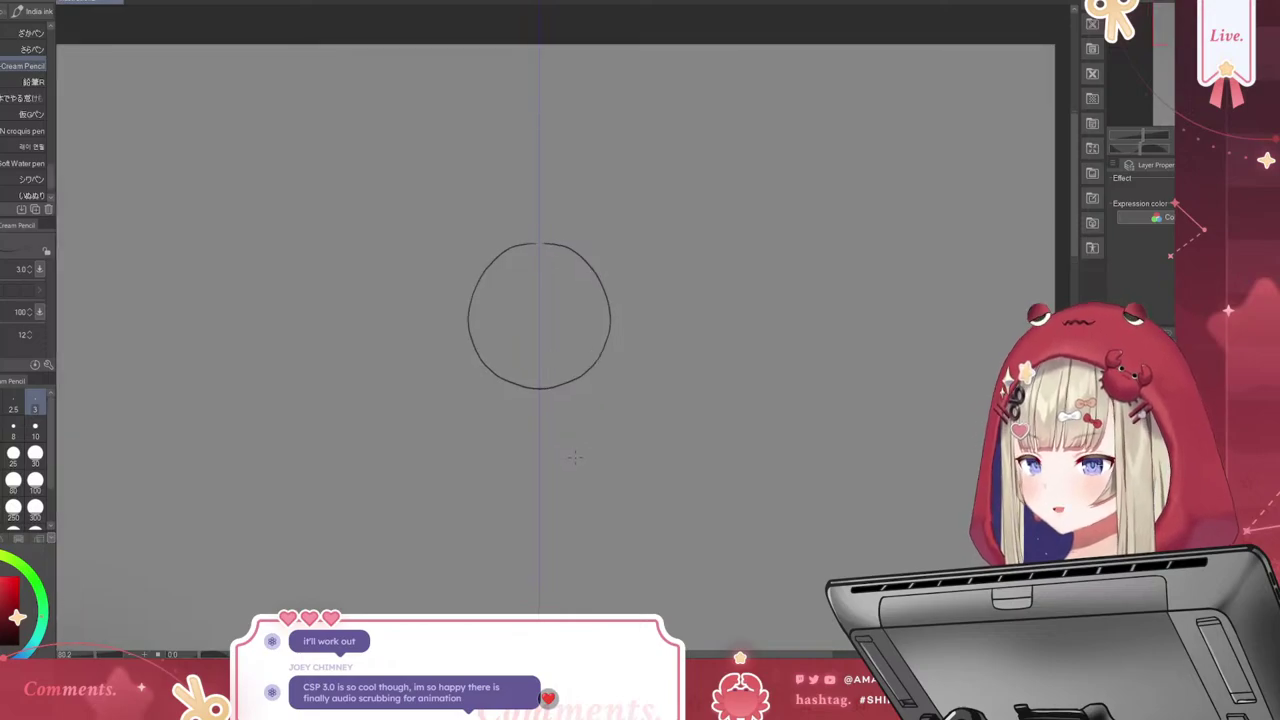
scroll(571, 459, "up", 1)
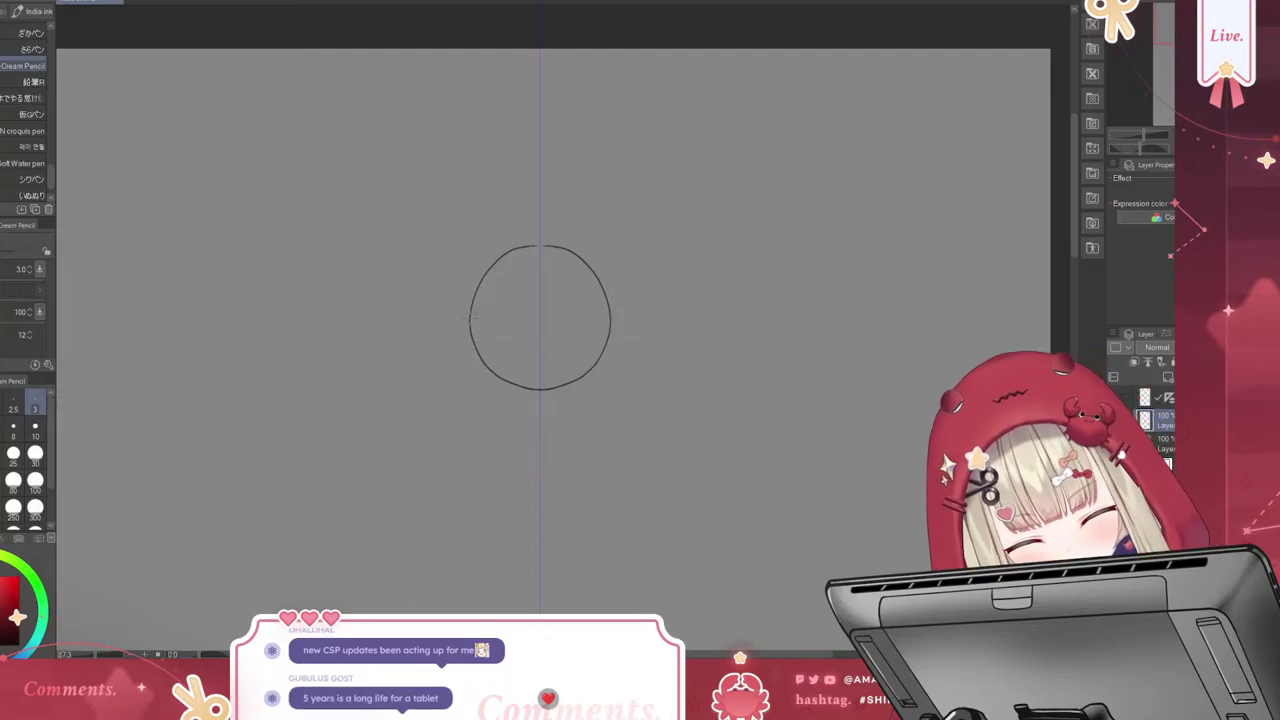
left_click_drag(476, 348, 492, 405)
left_click_drag(606, 345, 590, 405)
key("ctrl+z")
key("ctrl+z")
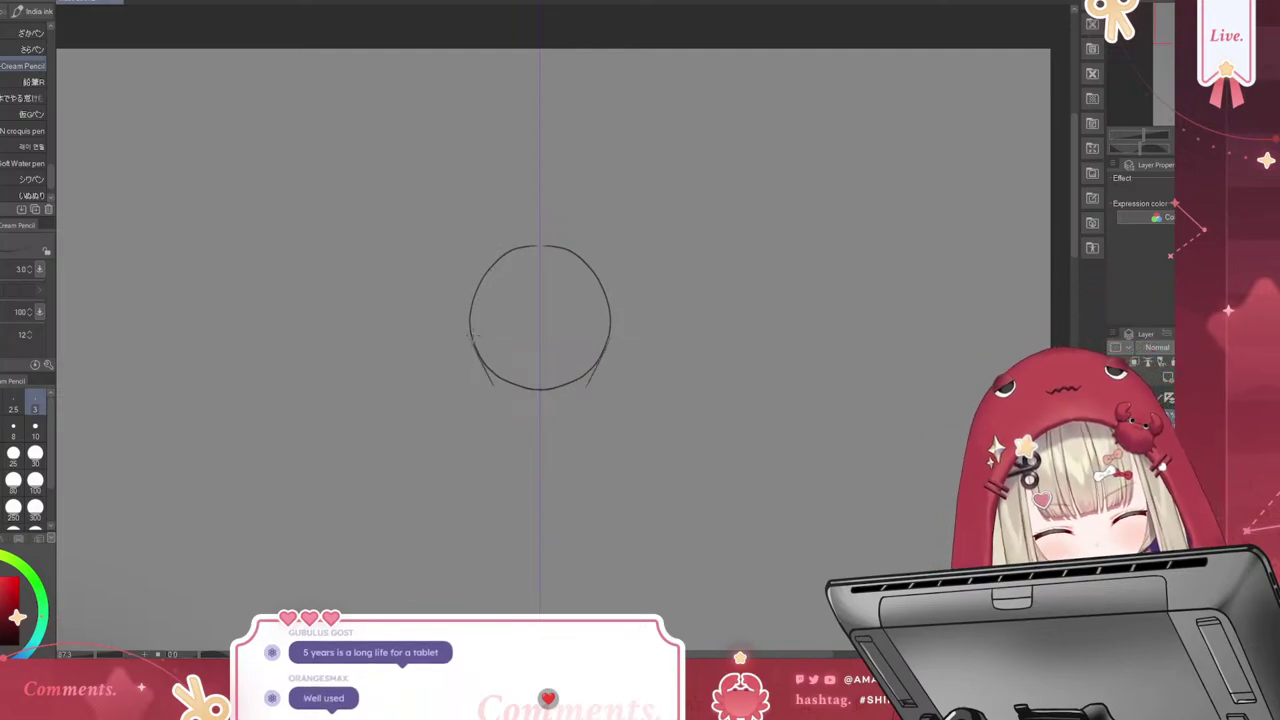
left_click_drag(500, 396, 543, 420)
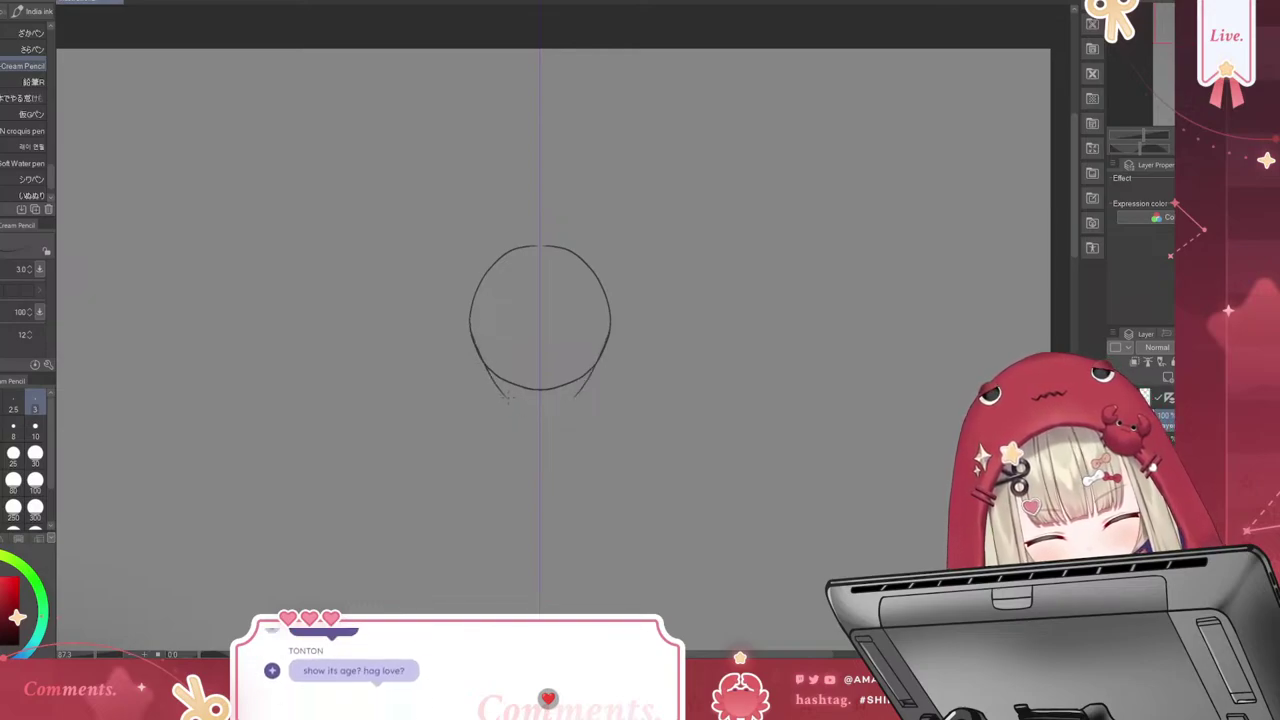
left_click_drag(505, 396, 540, 412)
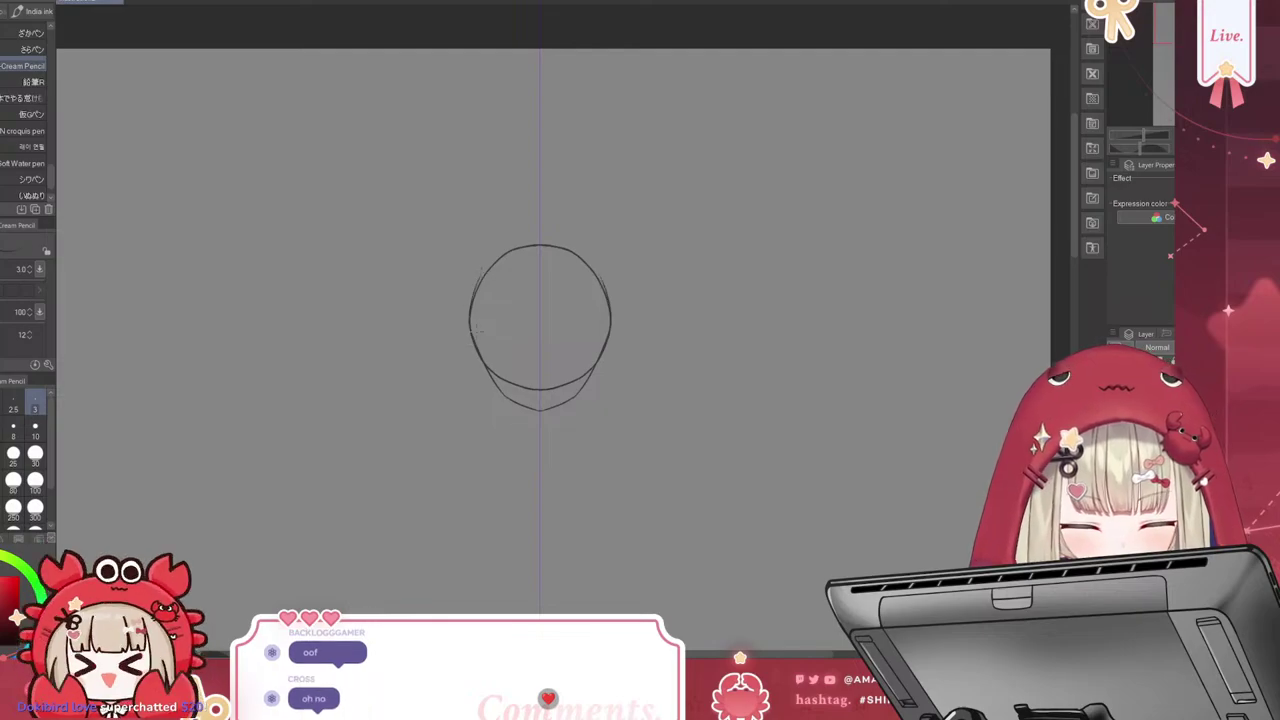
left_click_drag(480, 275, 471, 336)
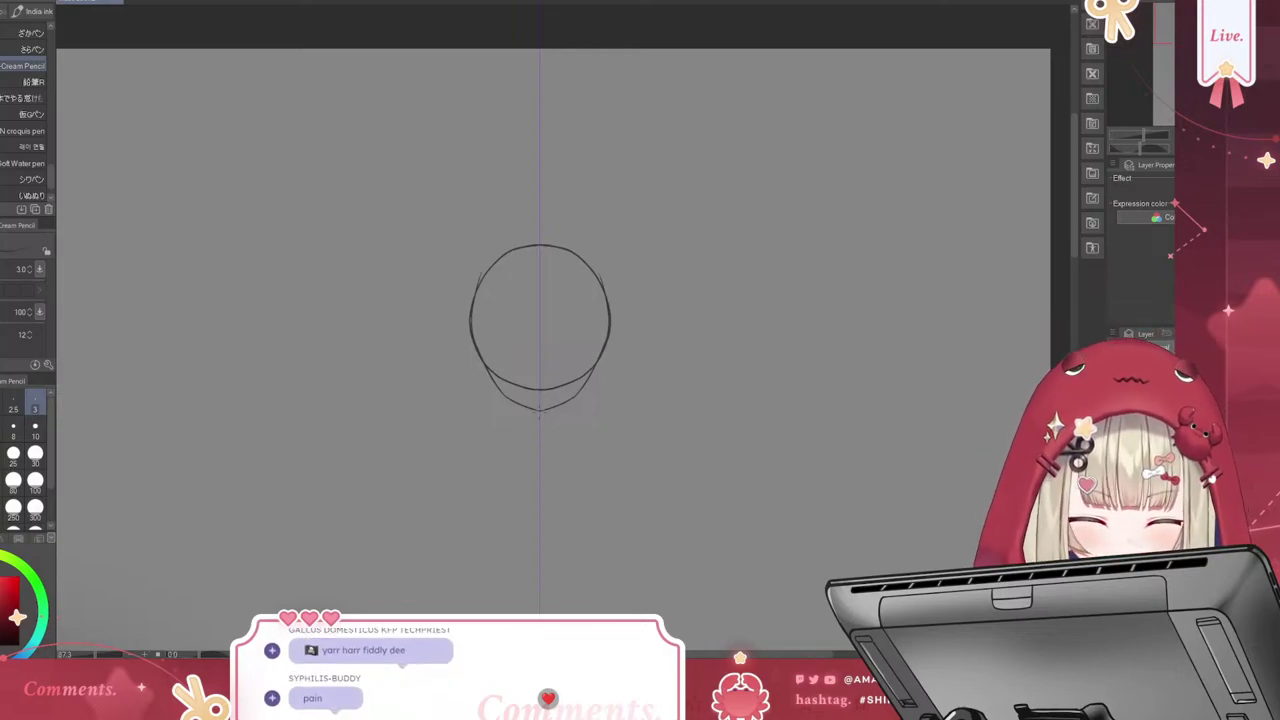
Try a mirrored horizontal guide across the lower part of the circle, and undo it together with the jaw strokes
left_click_drag(472, 358, 608, 357)
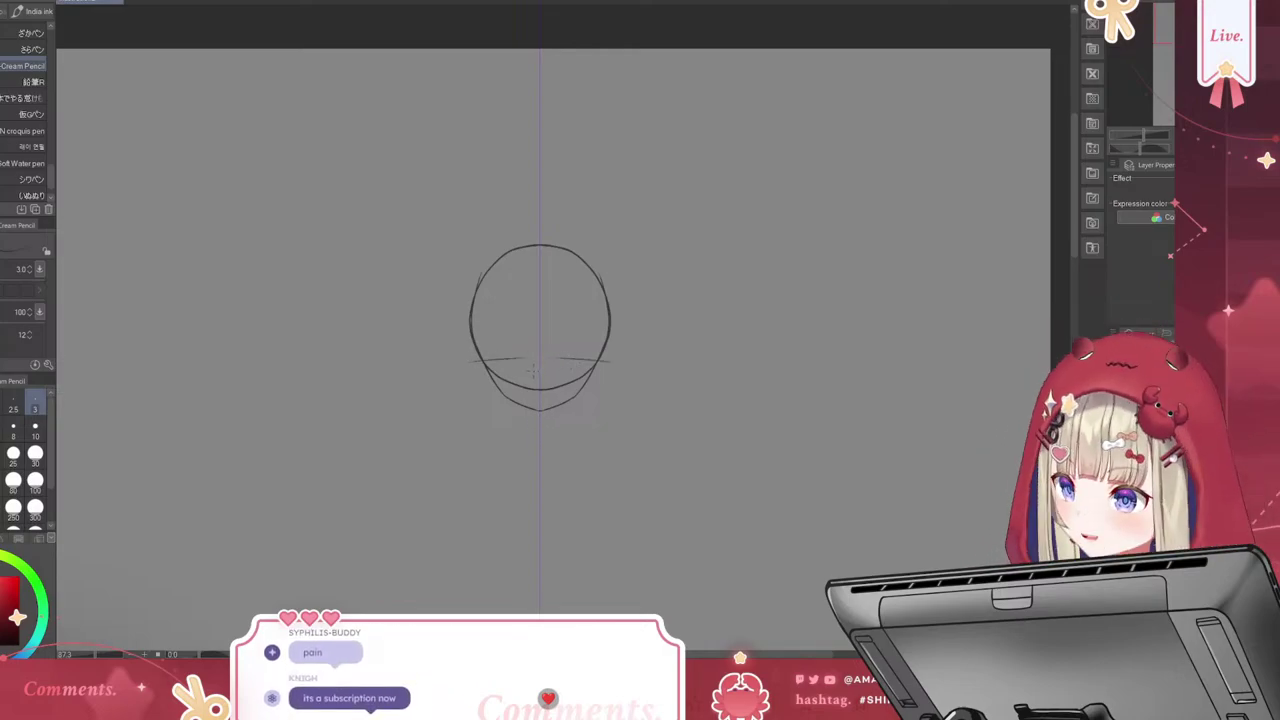
key("ctrl+z")
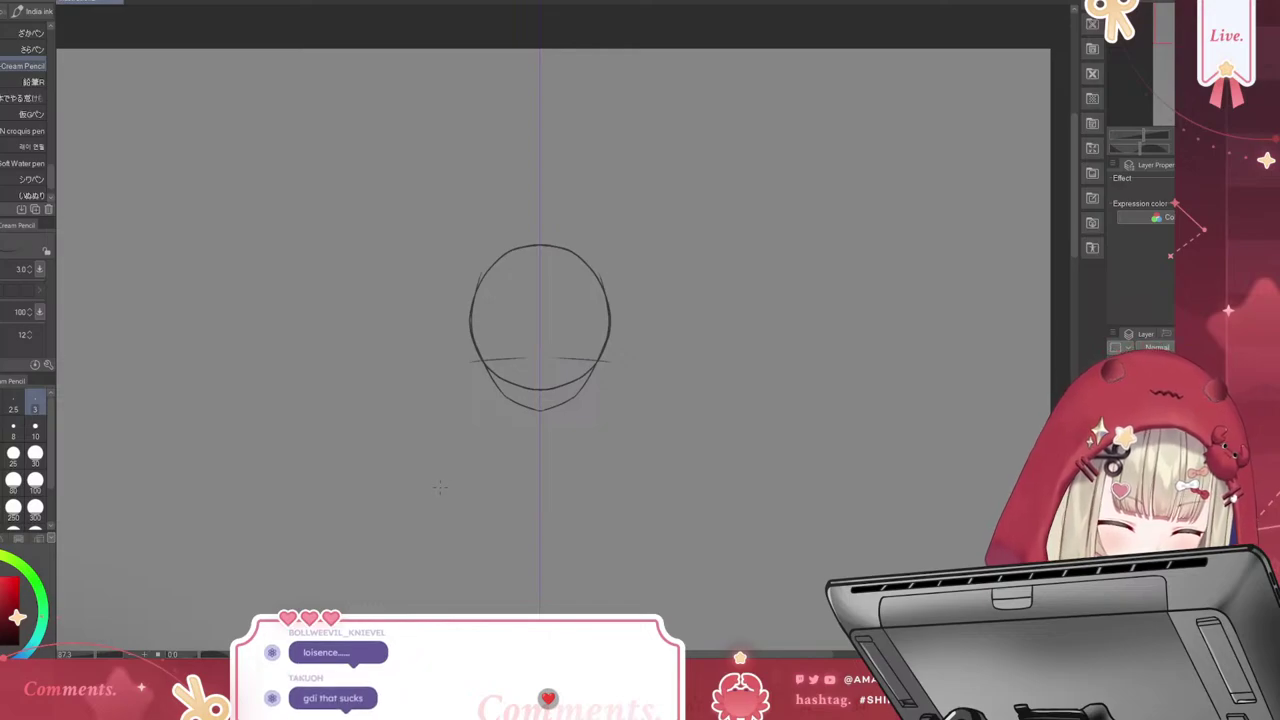
key("ctrl+z")
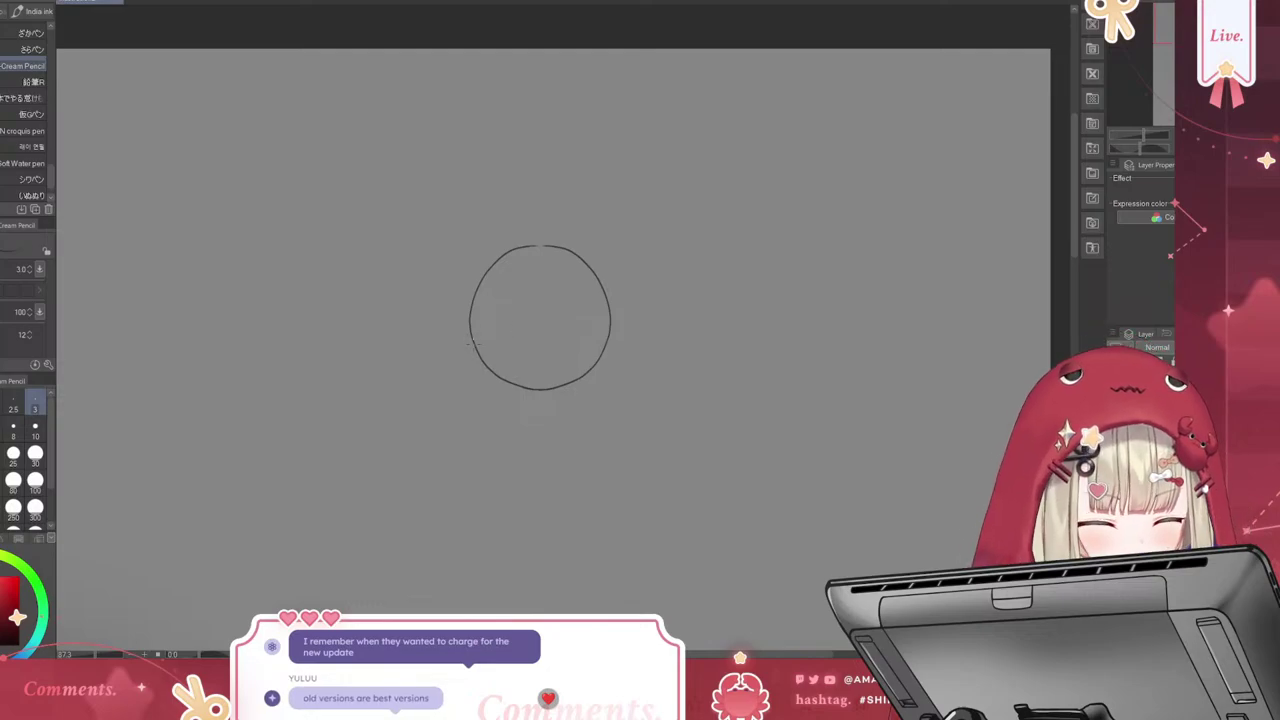
Draw a red tilted face cross over the circle, undoing and redrawing rejected lines so the vertical guide extends below it
left_click_drag(472, 352, 628, 316)
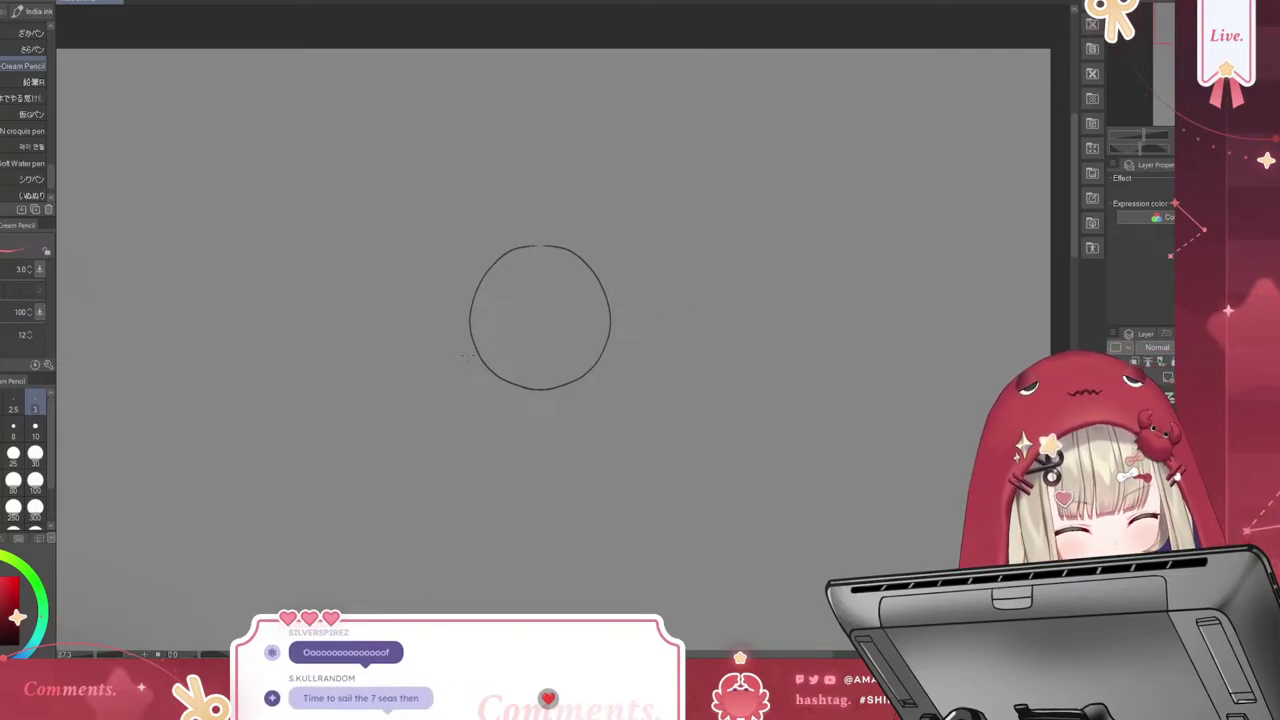
left_click_drag(470, 355, 638, 306)
key("ctrl+z")
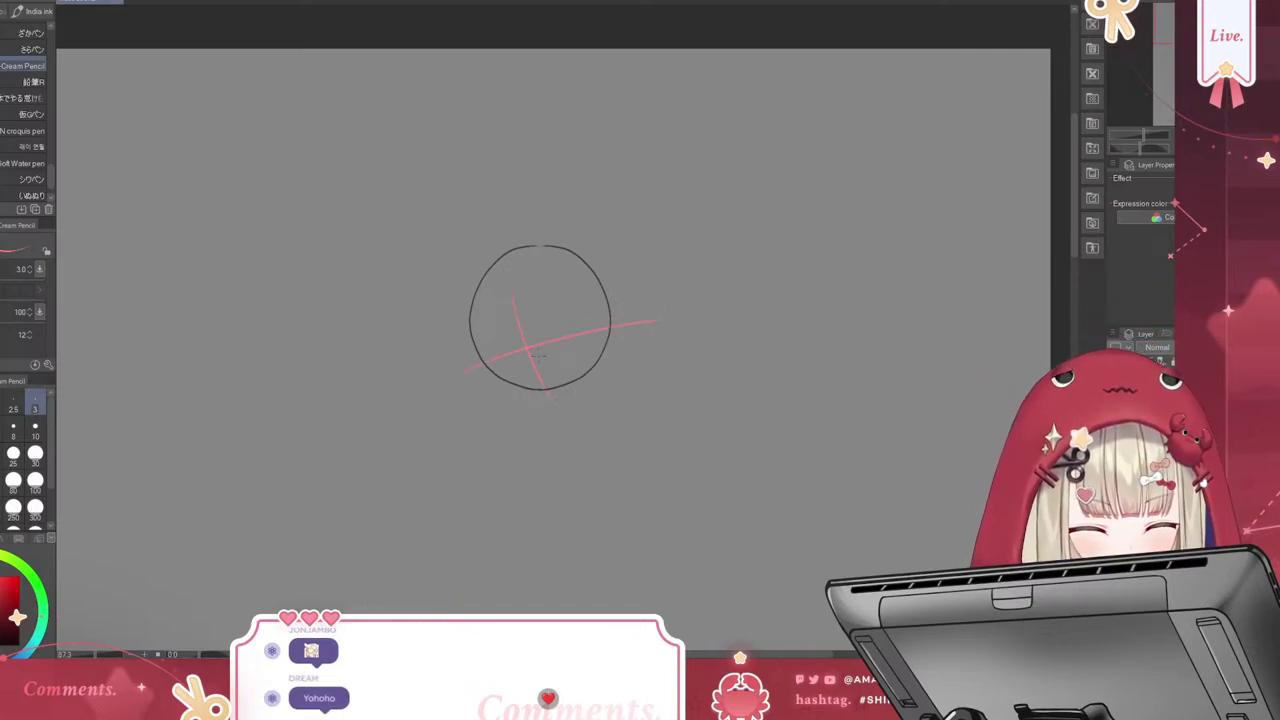
key("ctrl+z")
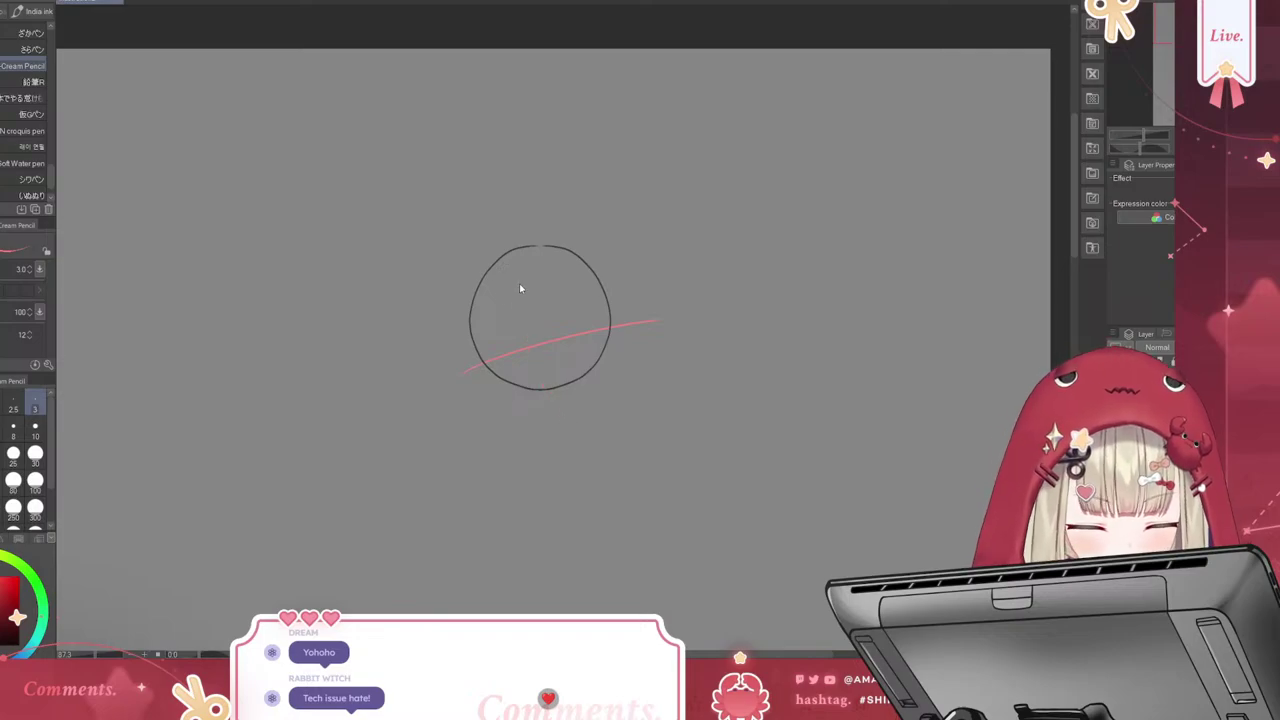
key("ctrl+z")
left_click_drag(515, 284, 565, 428)
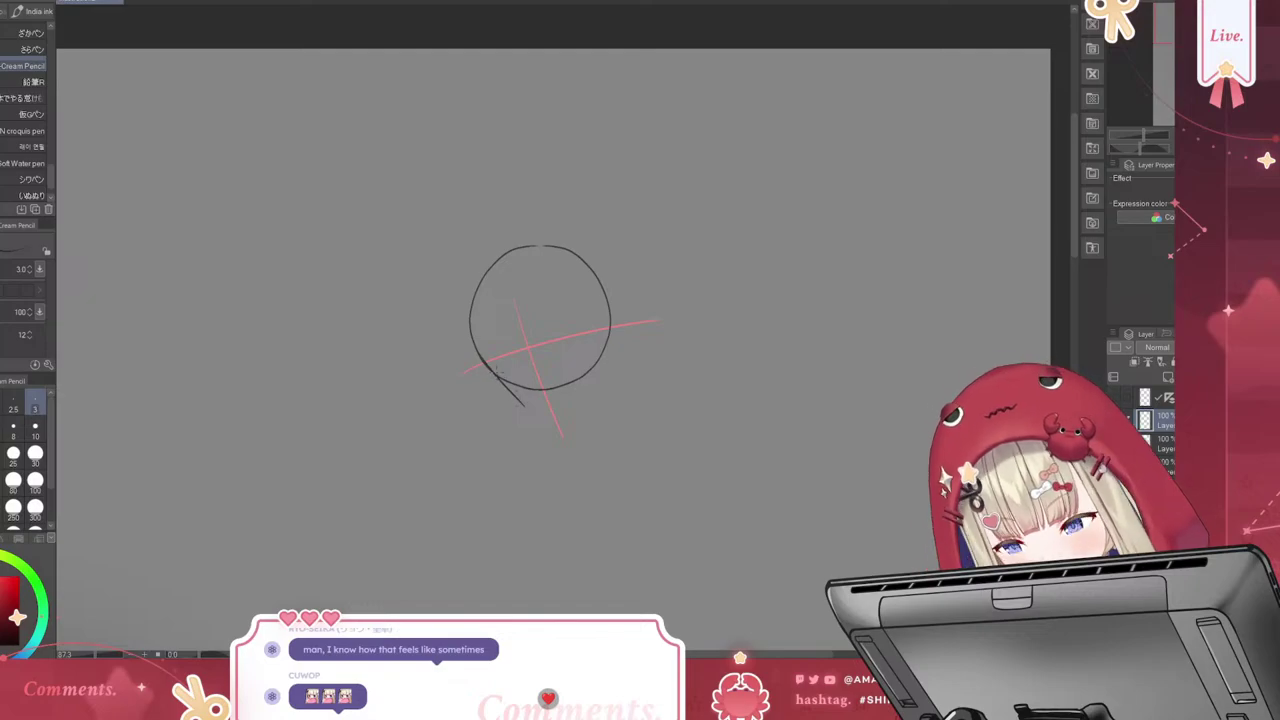
Sketch a black jawline from the circle's left side down to the tilted vertical guide, undoing rejected strokes
key("ctrl+z")
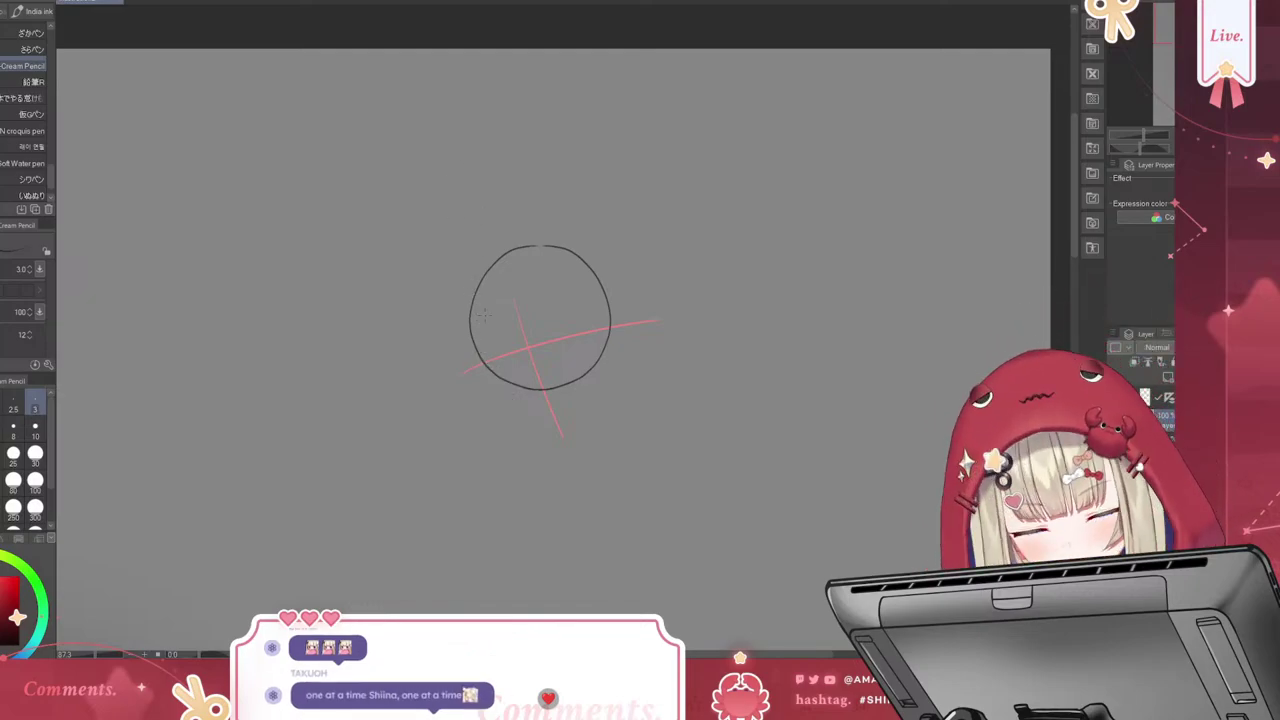
mouse_move(474, 305)
left_mouse_down()
mouse_move(480, 356)
mouse_move(540, 411)
left_mouse_up()
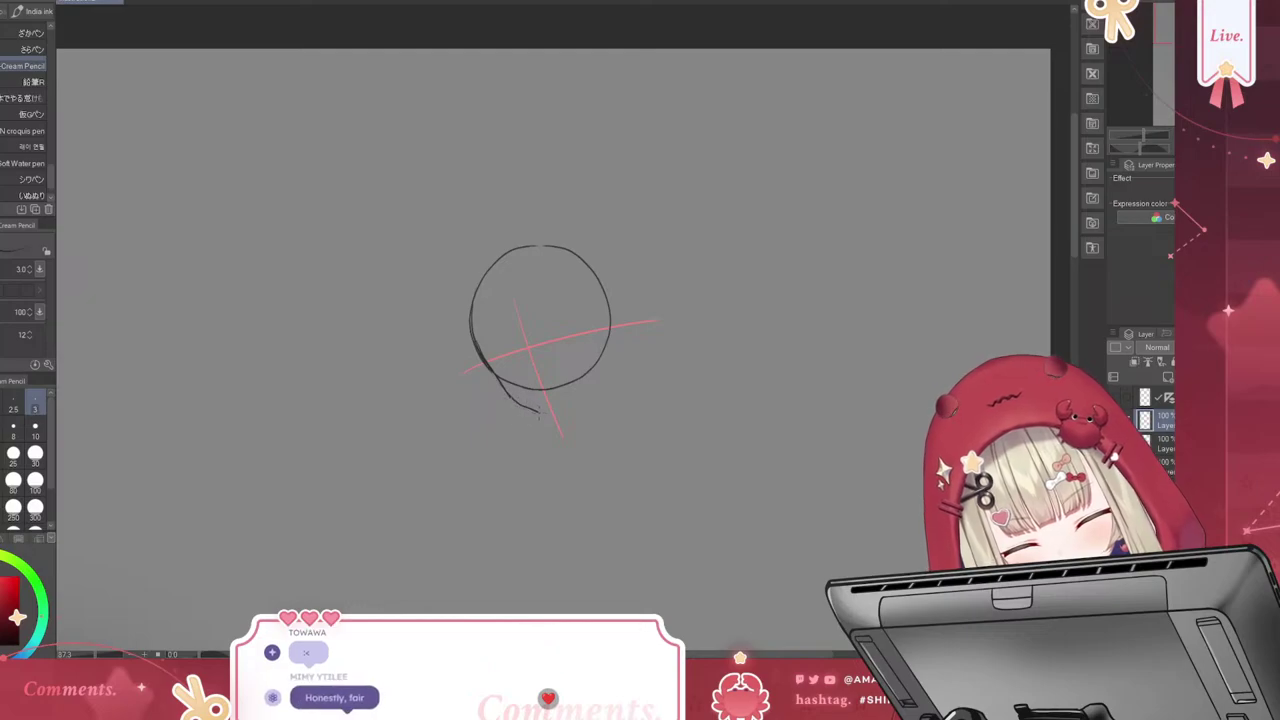
key("ctrl+z")
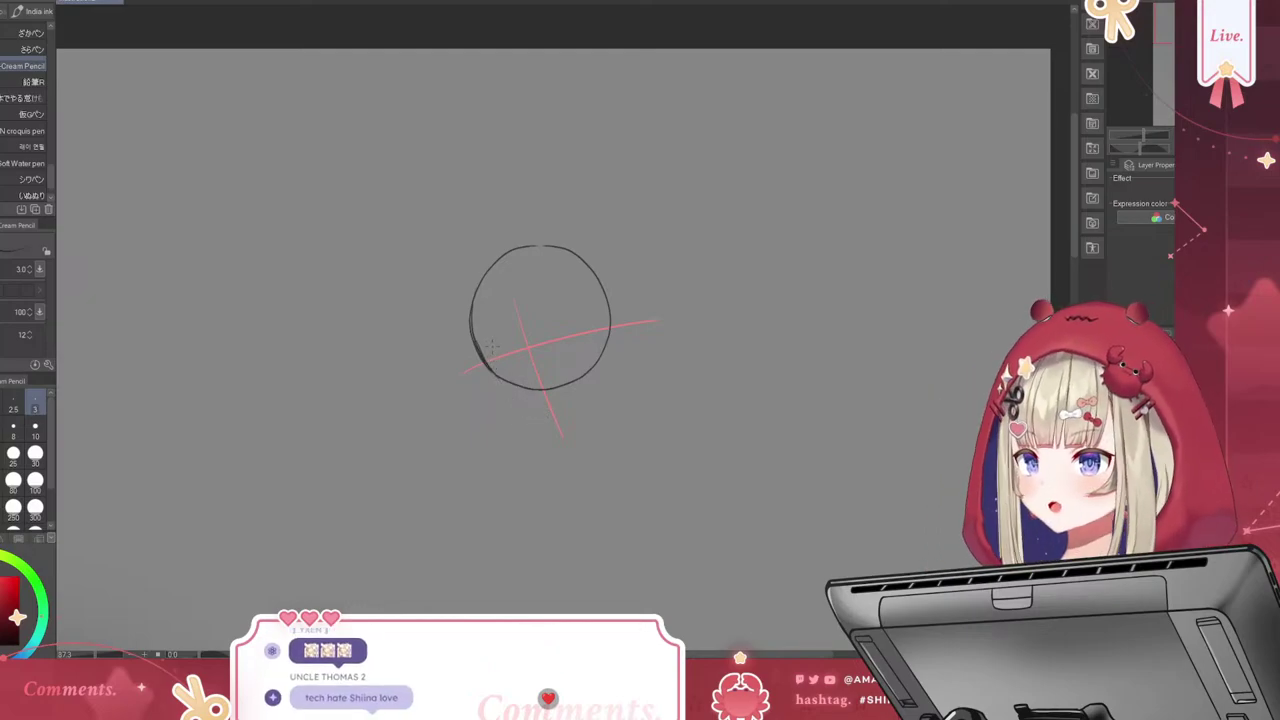
mouse_move(484, 364)
left_mouse_down()
mouse_move(513, 398)
mouse_move(552, 413)
left_mouse_up()
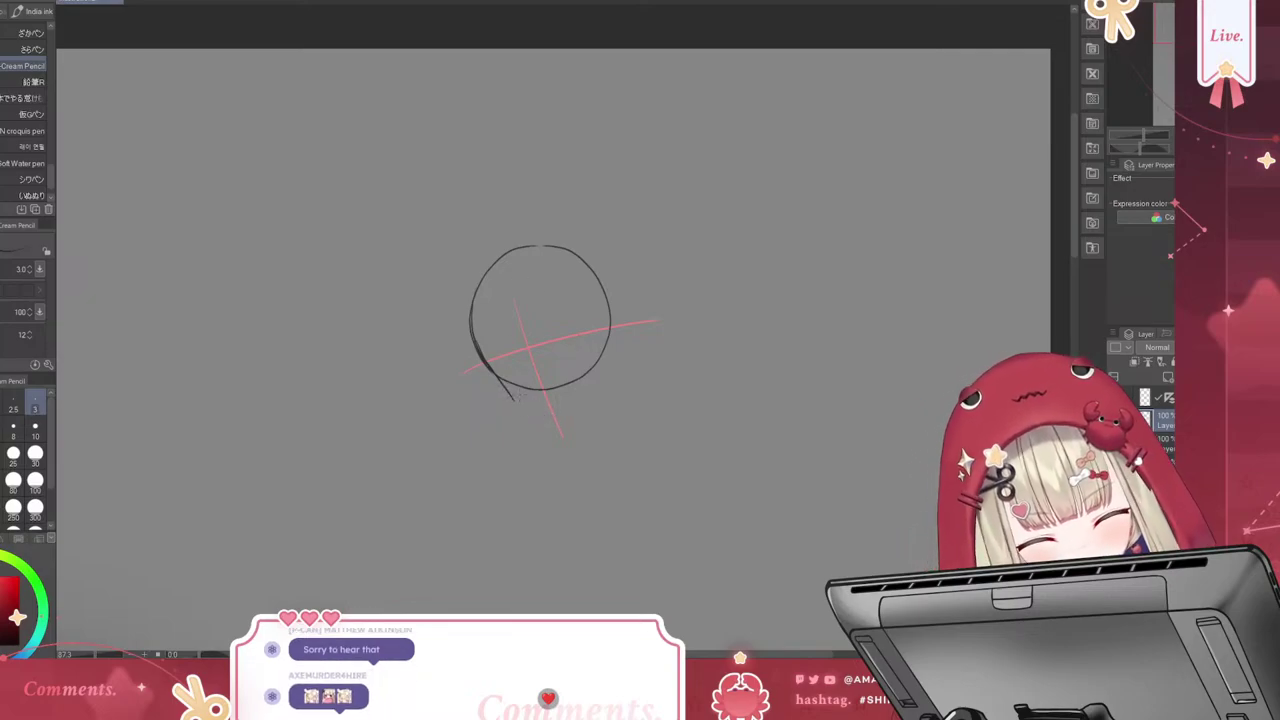
mouse_move(478, 350)
left_mouse_down()
mouse_move(511, 400)
mouse_move(553, 412)
left_mouse_up()
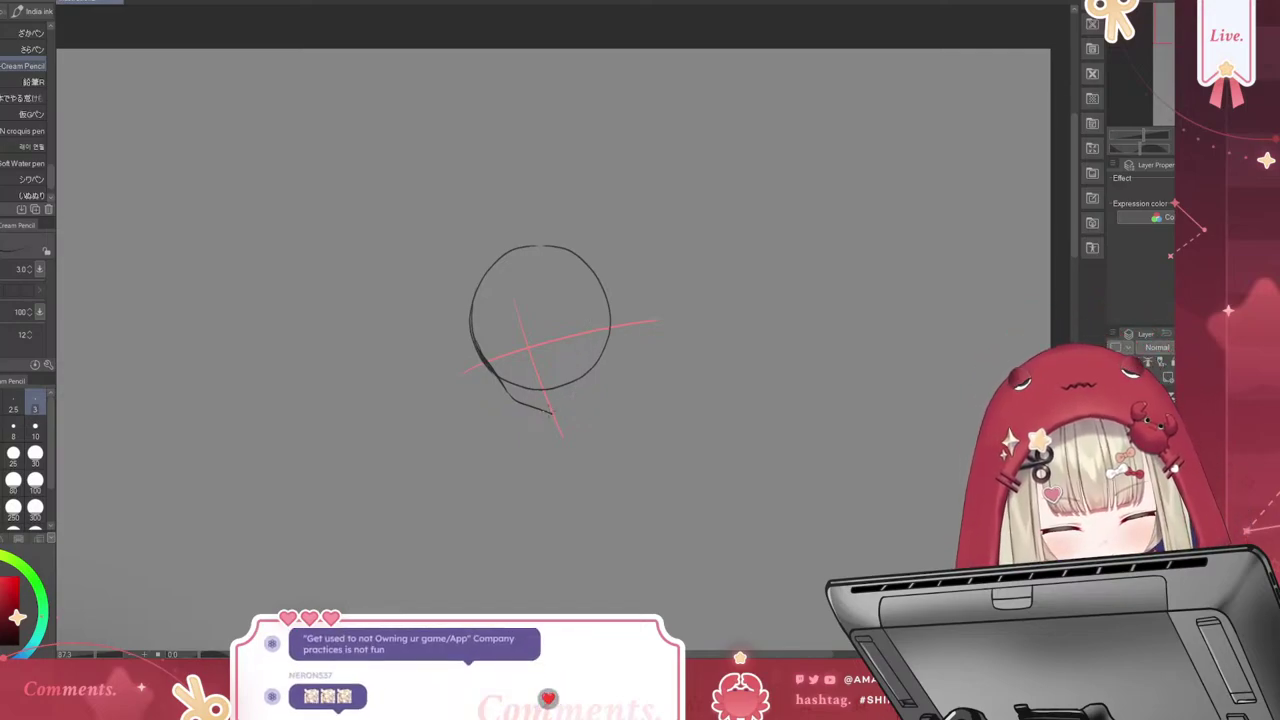
Redraw the chin slightly higher on the tilted vertical guide and connect it up to the circle's right side
left_click_drag(551, 411, 586, 390)
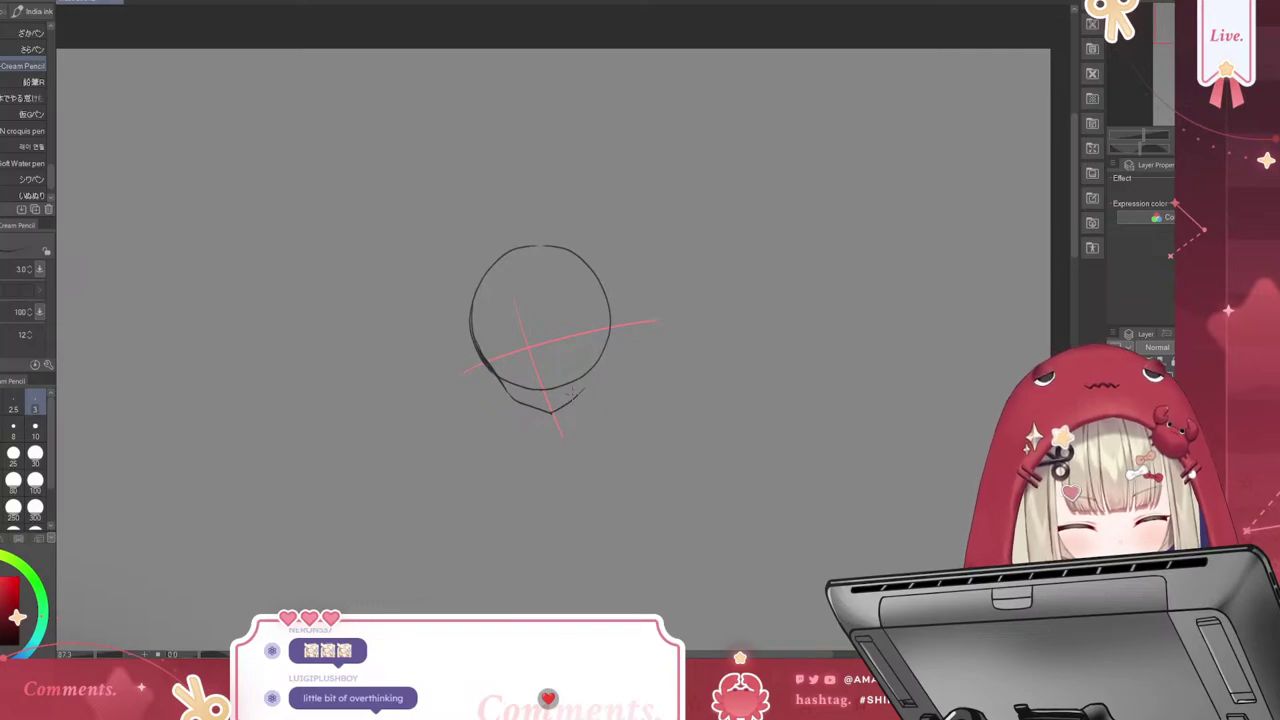
key("ctrl+z")
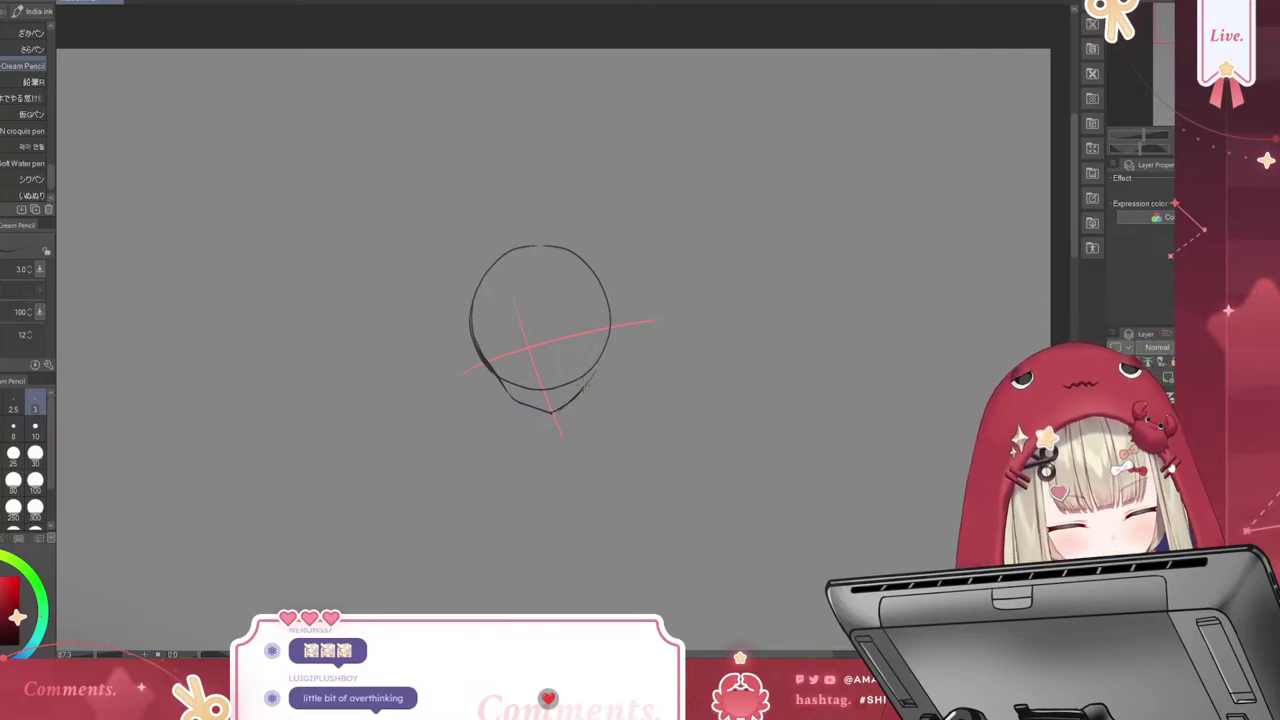
key("ctrl+z")
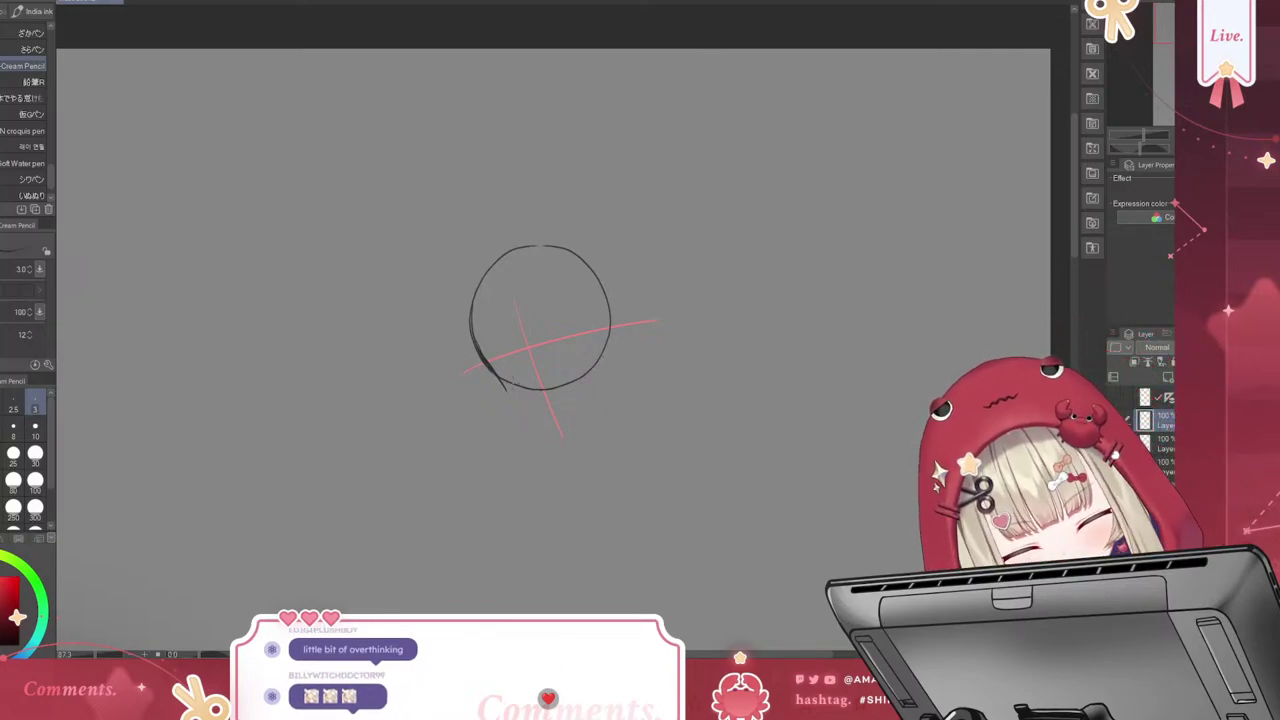
left_click_drag(505, 388, 550, 409)
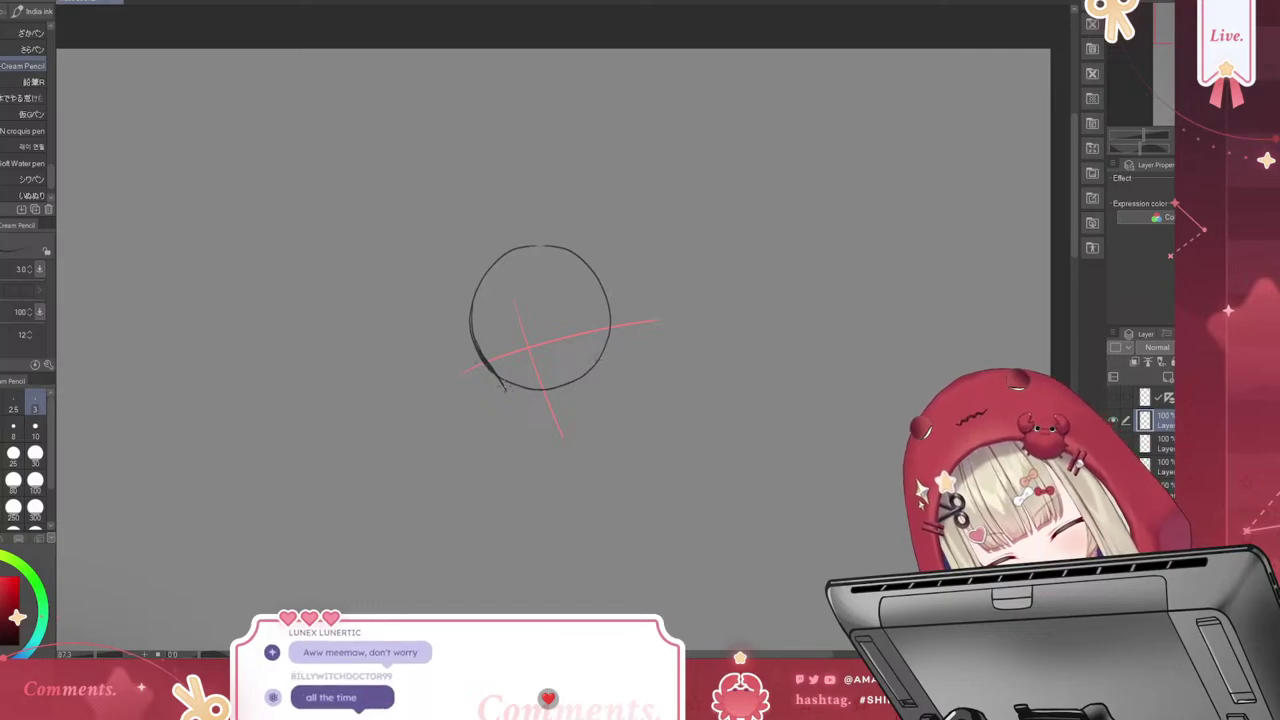
mouse_move(510, 396)
left_mouse_down()
mouse_move(550, 410)
mouse_move(572, 401)
left_mouse_up()
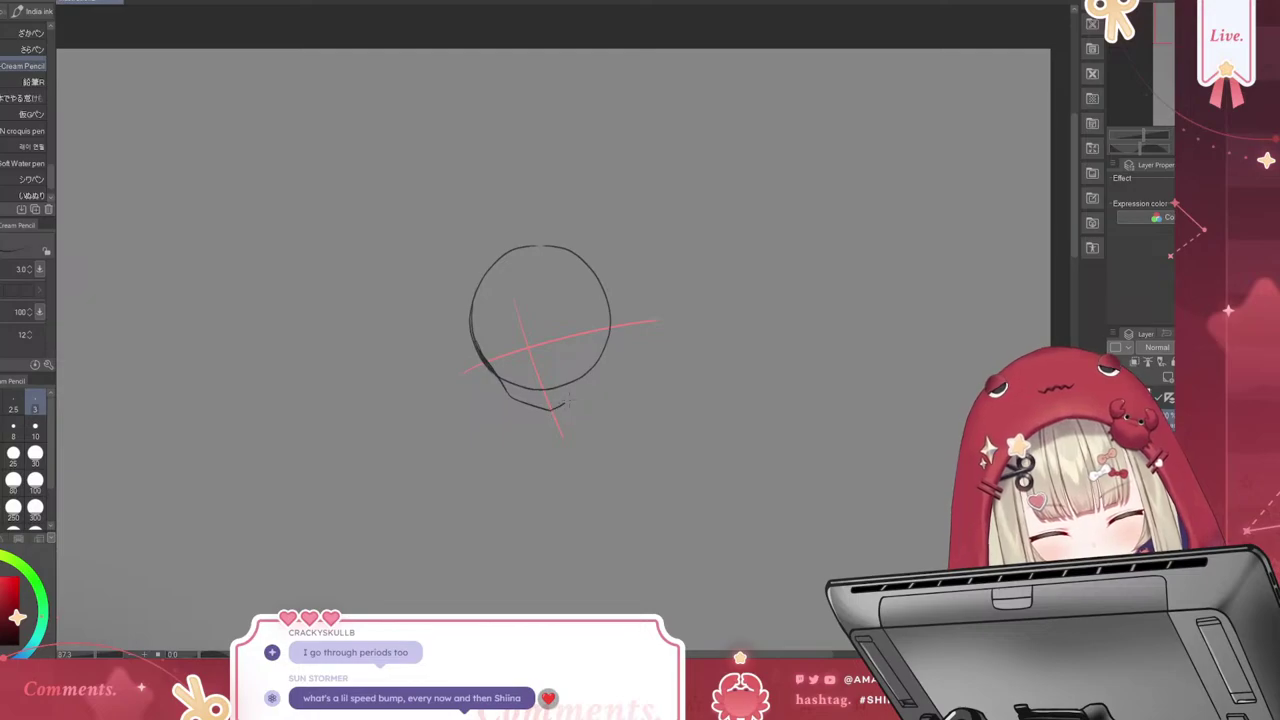
left_click_drag(550, 407, 602, 359)
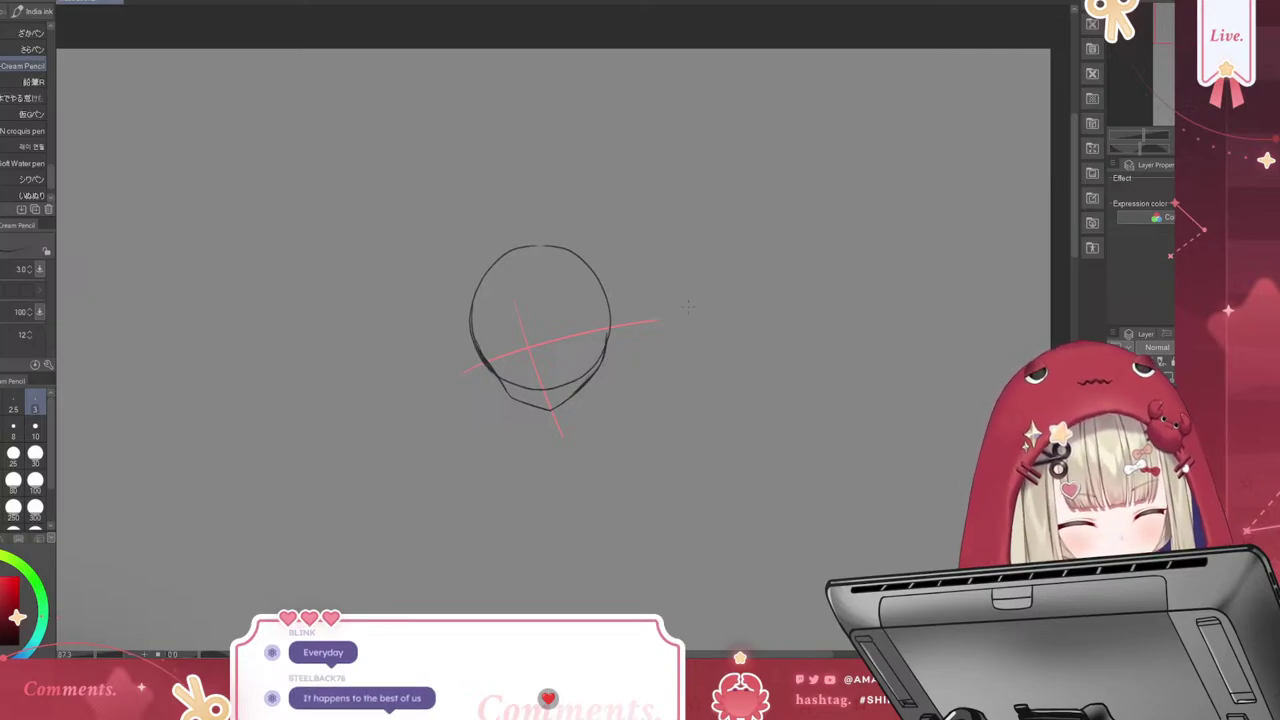
Reinforce the upper left side of the head circle with additional curved strokes, undoing rejected ones
mouse_move(488, 265)
left_mouse_down()
mouse_move(470, 320)
mouse_move(481, 354)
left_mouse_up()
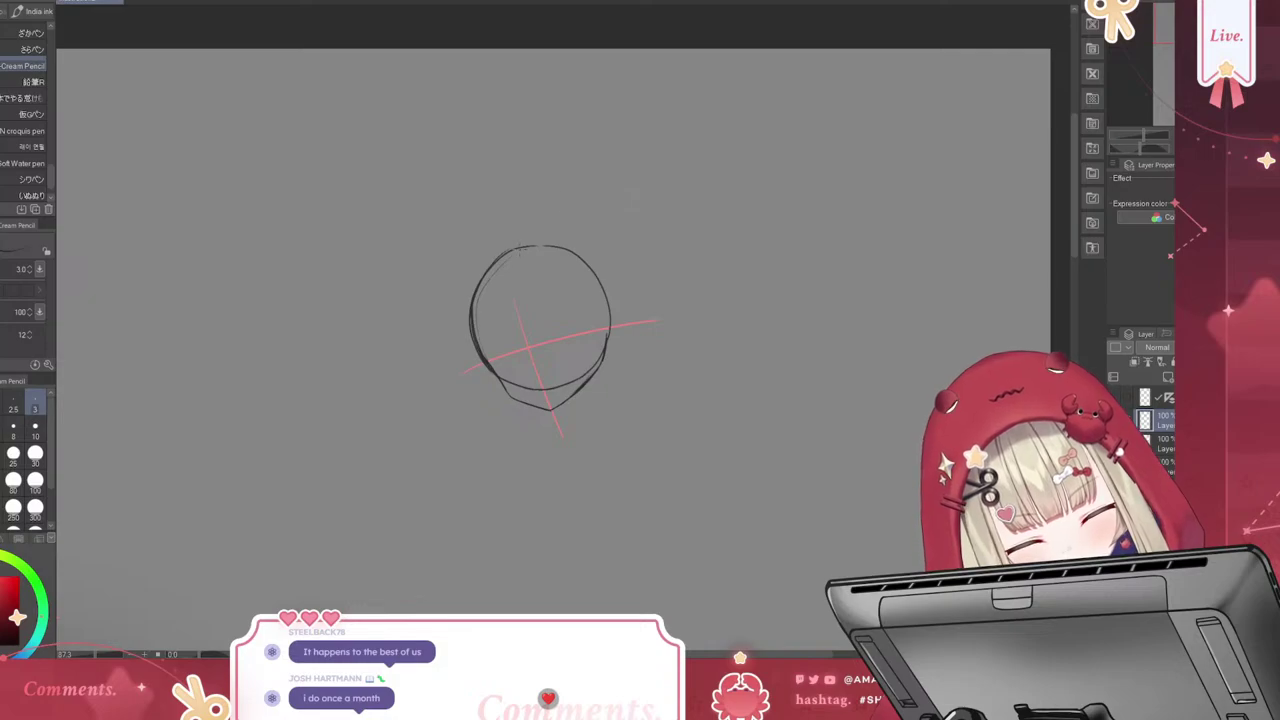
left_click_drag(494, 262, 470, 334)
key("ctrl+z")
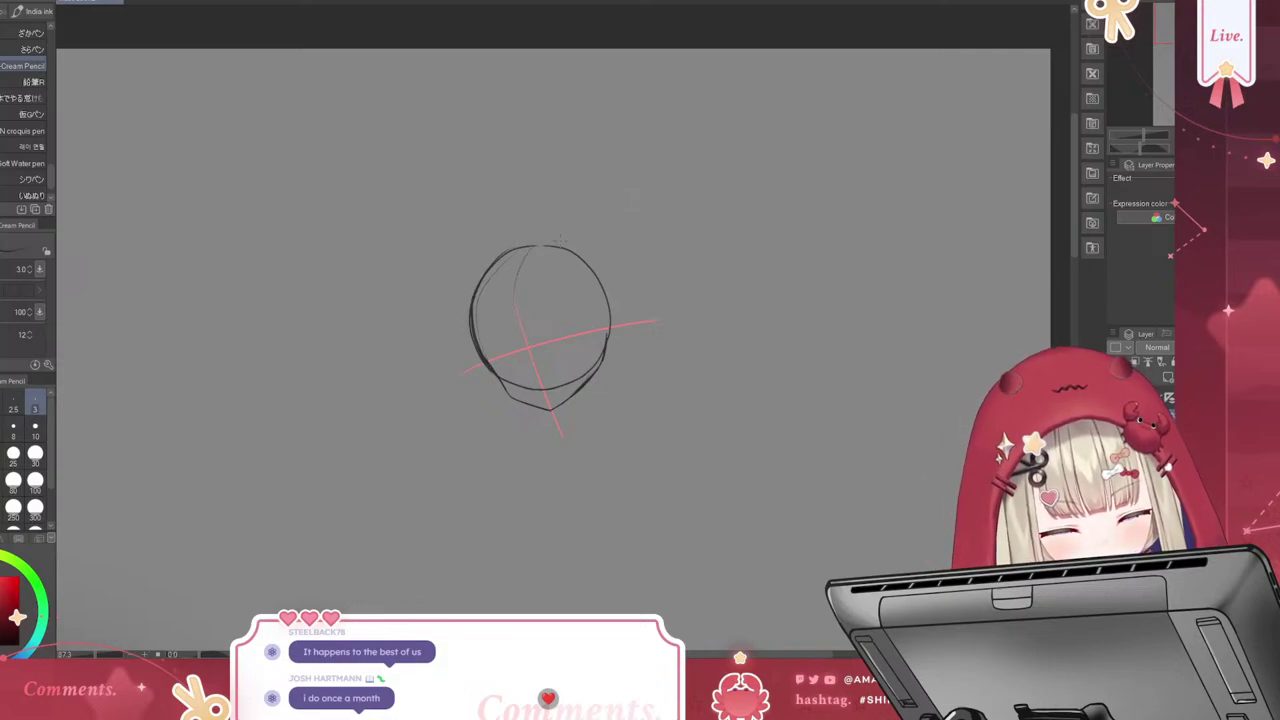
key("ctrl+z")
Try a curved centre line from the top of the head down to the red vertical guide and undo it
mouse_move(532, 246)
left_mouse_down()
mouse_move(501, 294)
mouse_move(509, 319)
left_mouse_up()
key("ctrl+z")
key("ctrl+z")
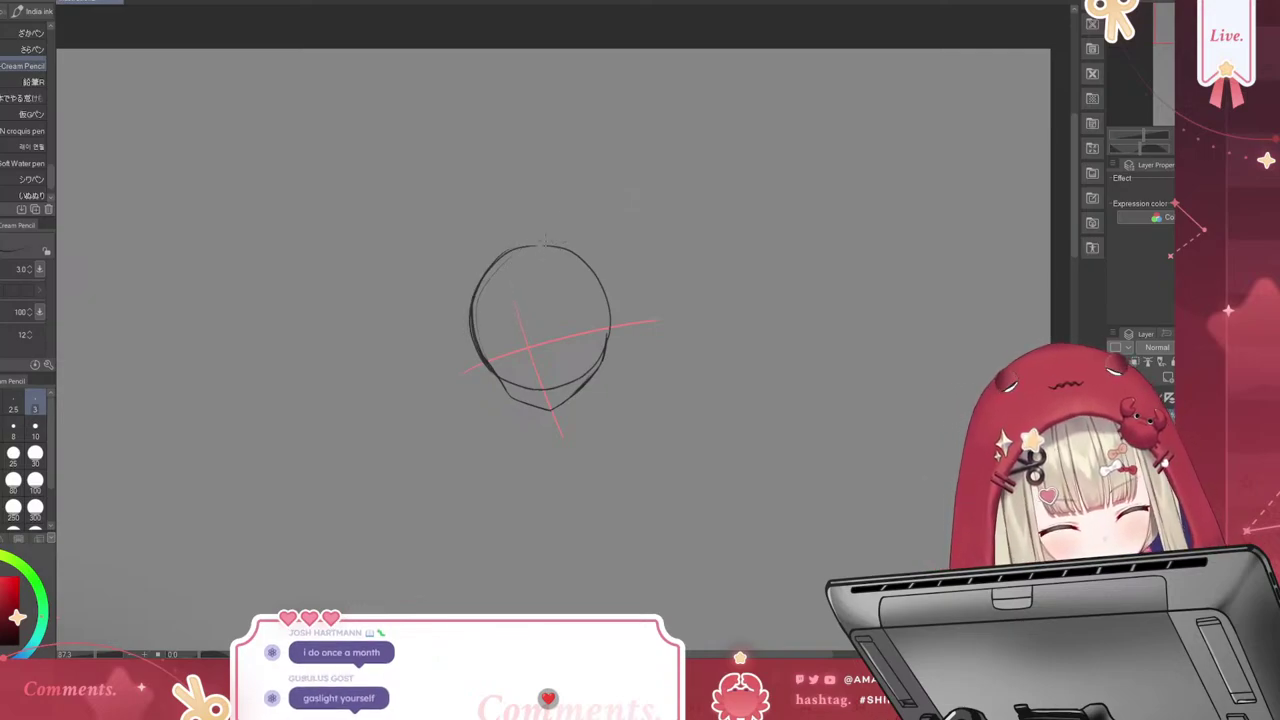
Reinforce the right side of the head with a short curved stroke, undoing rejected attempts
key("ctrl+z")
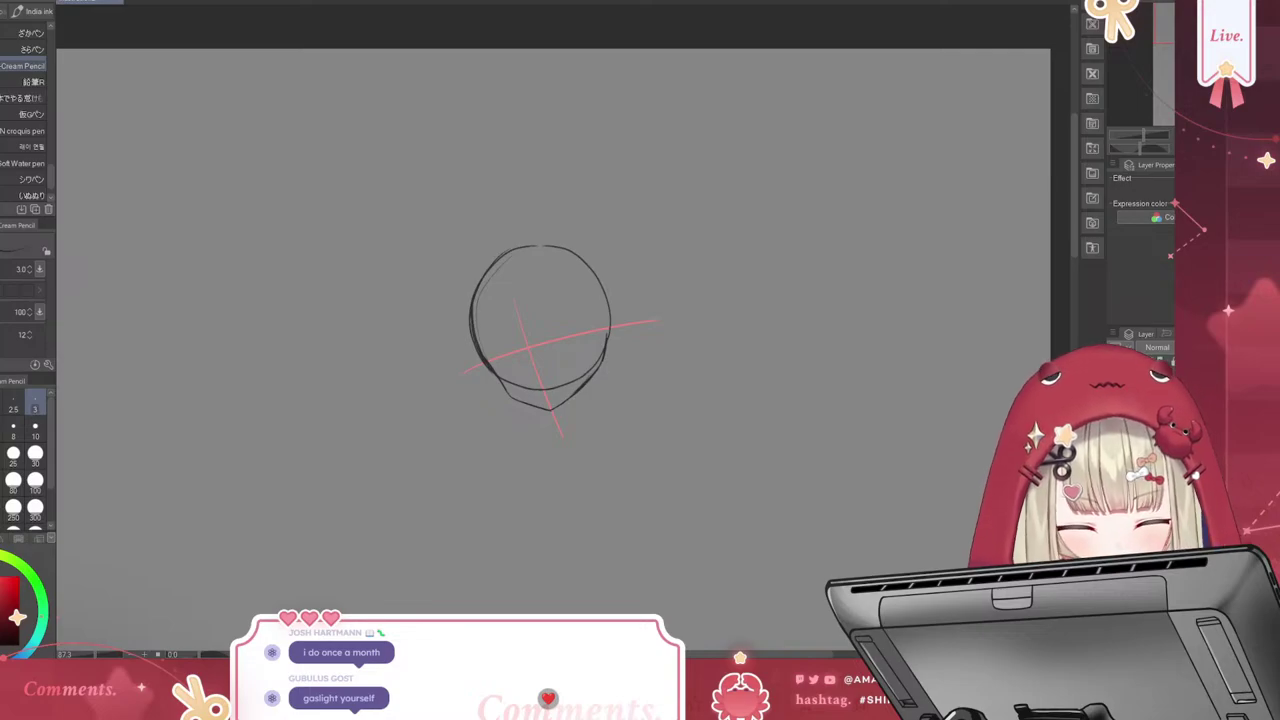
mouse_move(543, 238)
left_mouse_down()
mouse_move(602, 282)
mouse_move(606, 324)
left_mouse_up()
key("ctrl+z")
left_click_drag(590, 252, 607, 338)
key("ctrl+z")
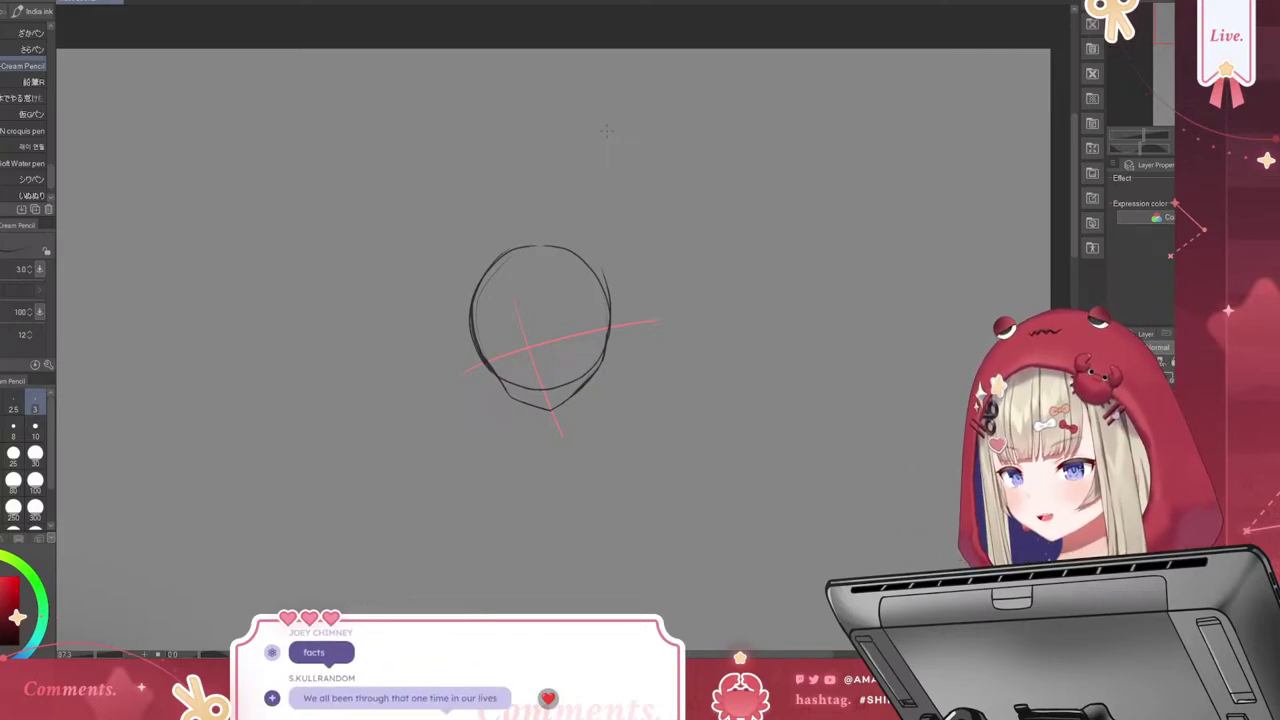
Sketch the short slanted neck line below the right side of the jaw, undoing and redrawing rejected strokes
left_click_drag(588, 386, 580, 428)
key("ctrl+z")
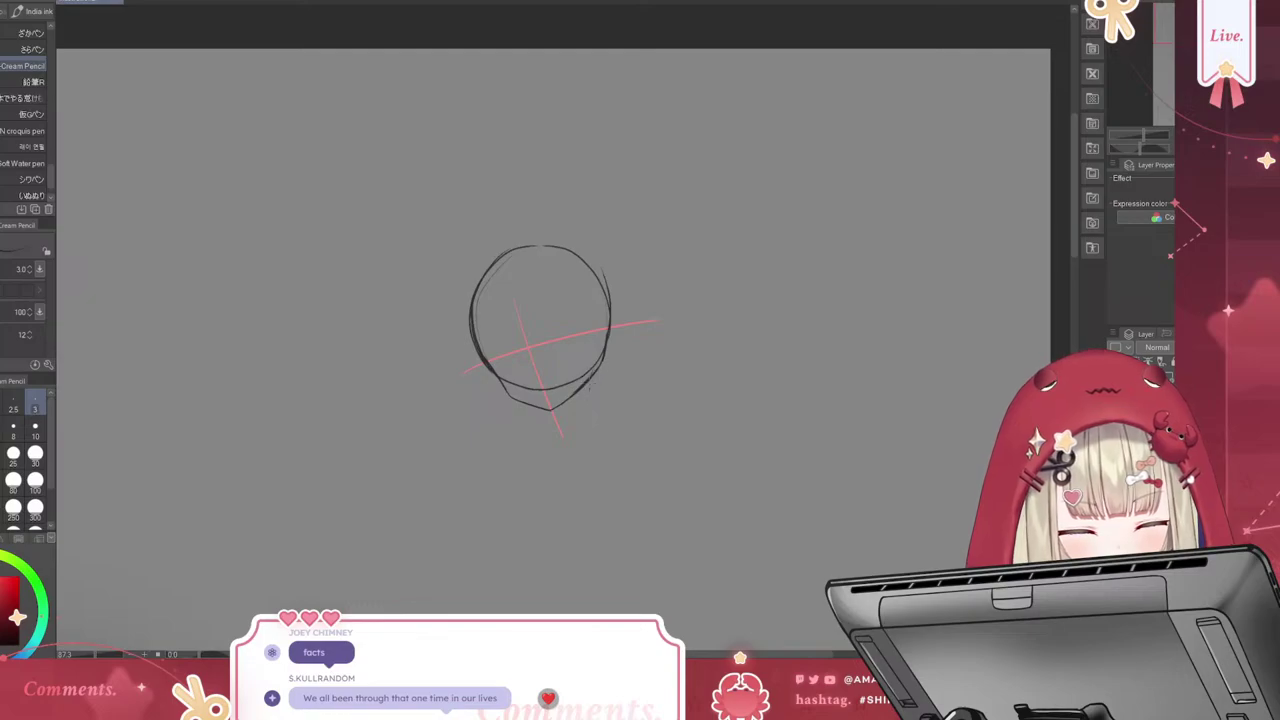
left_click_drag(590, 380, 580, 436)
key("ctrl+z")
left_click_drag(582, 388, 573, 436)
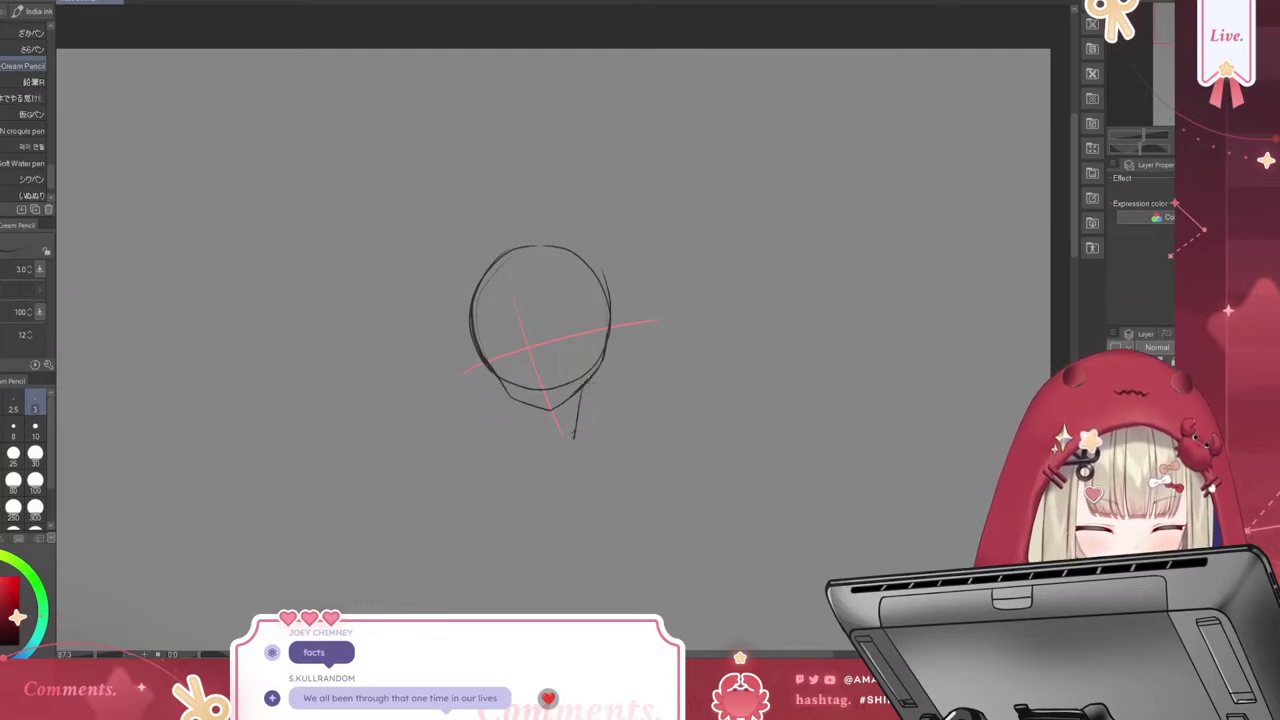
left_click_drag(586, 388, 574, 426)
key("ctrl+z")
key("ctrl+z")
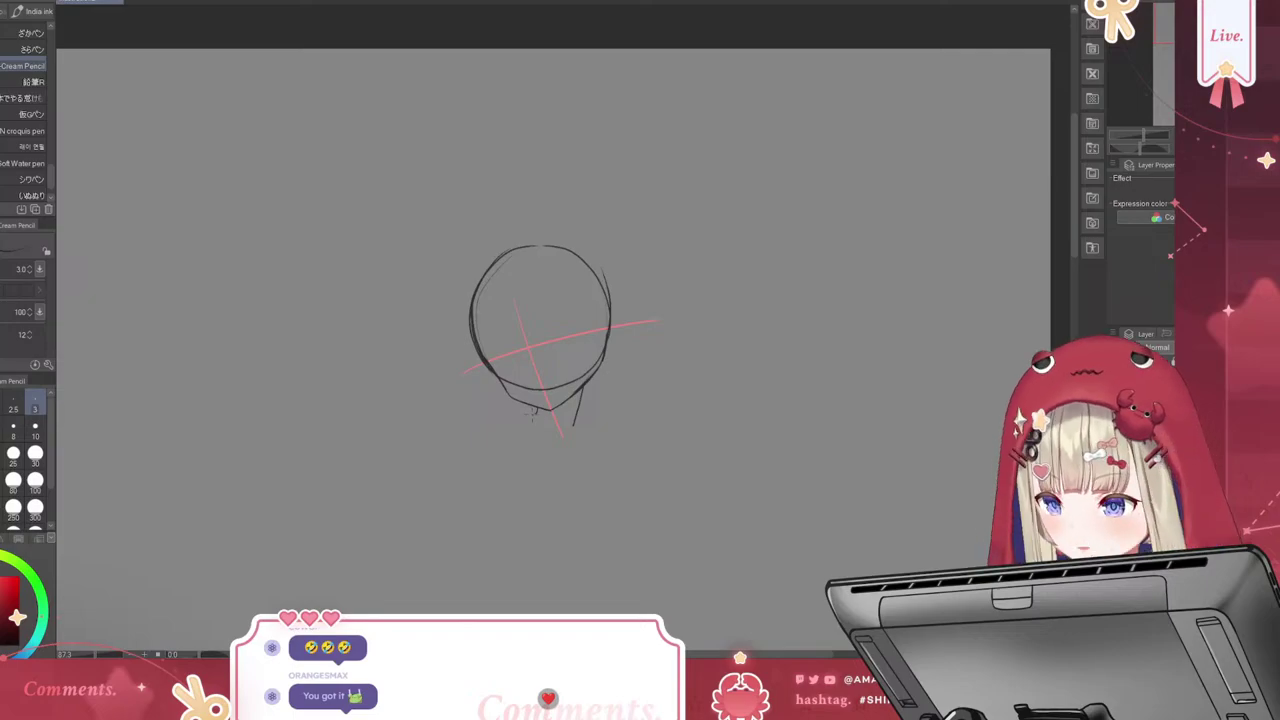
Sketch the left shoulder below the jaw, sloping down and outward to the left, after undoing a rejected curve
left_click_drag(493, 404, 528, 412)
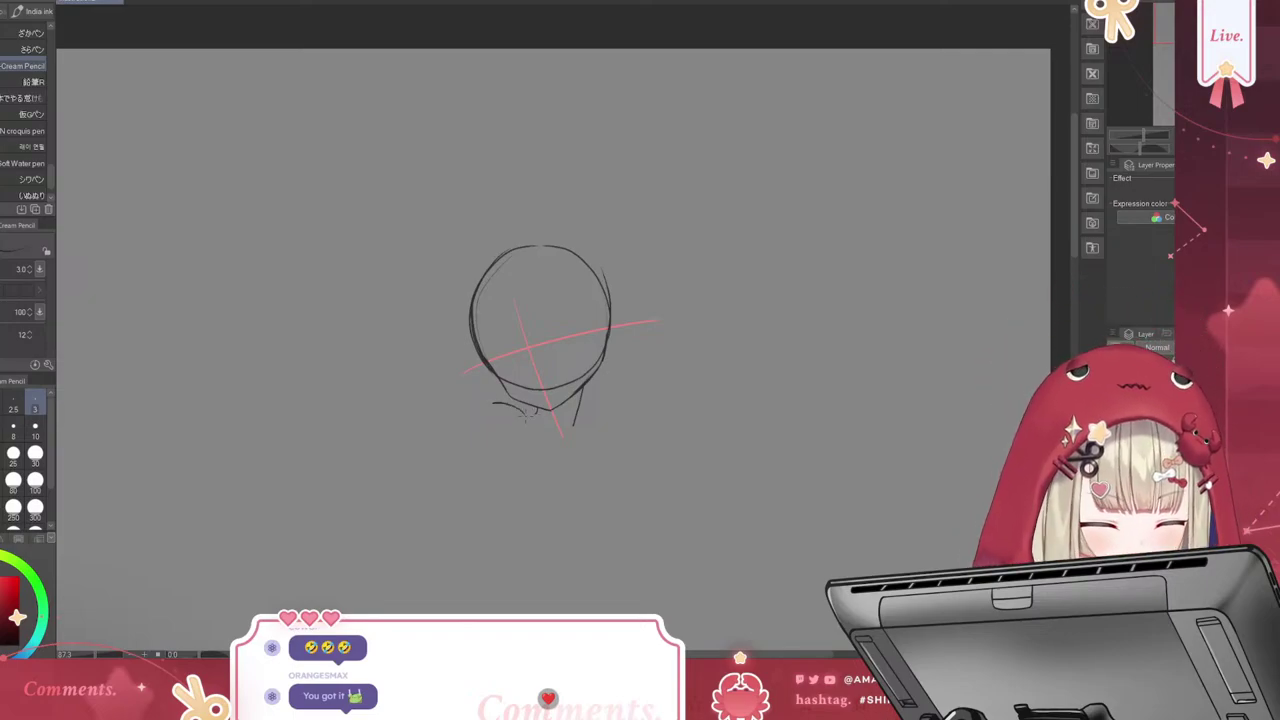
key("ctrl+z")
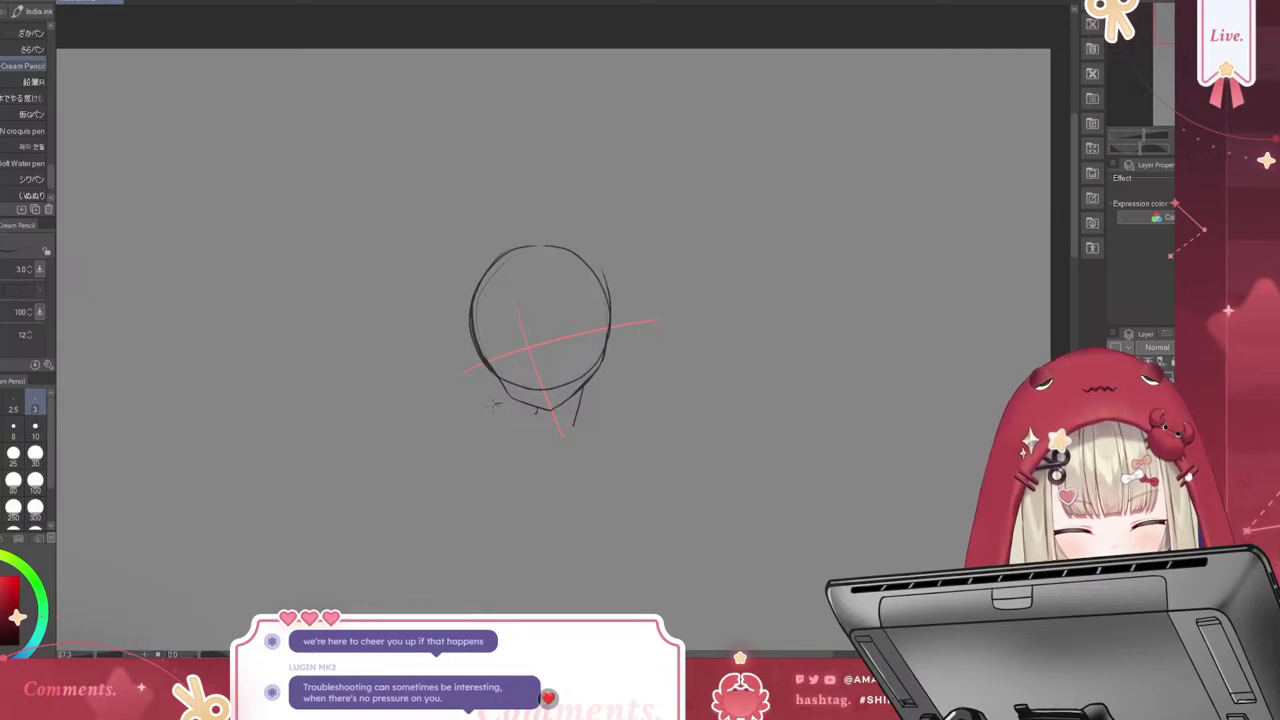
left_click_drag(496, 405, 450, 477)
left_click_drag(500, 404, 536, 412)
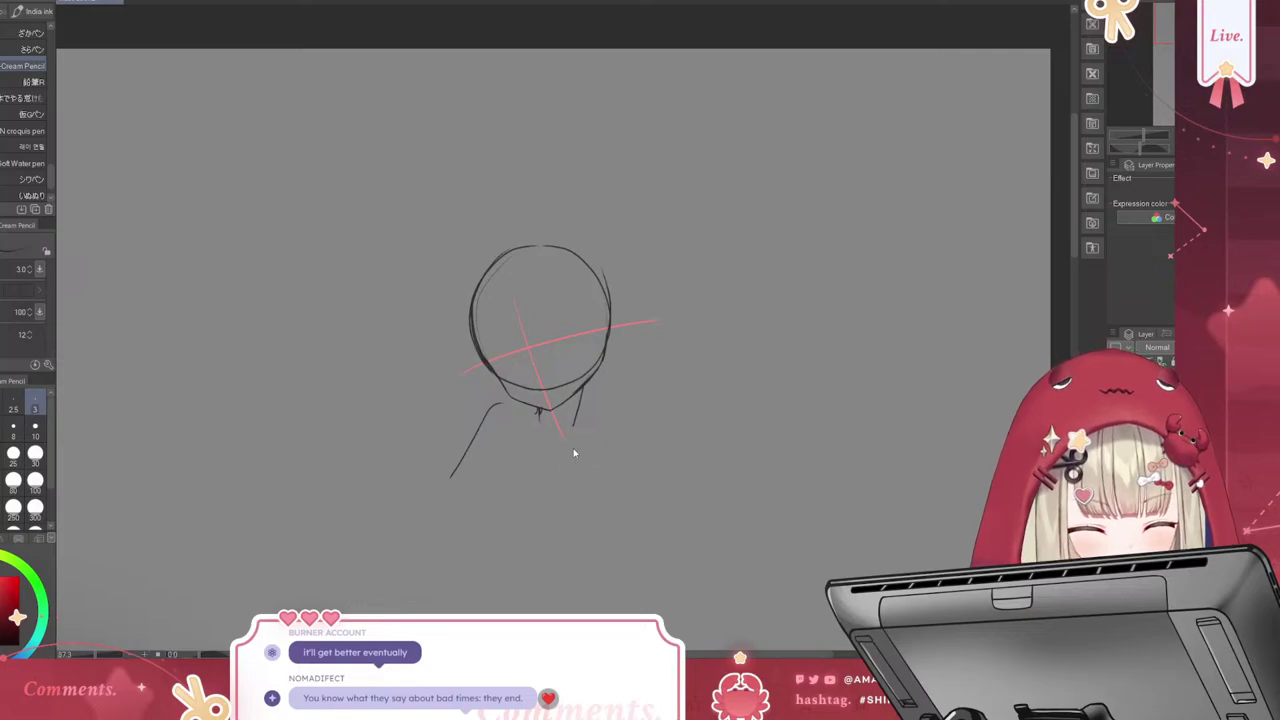
Sketch the collarbone line from the base of the neck and the sloping right shoulder, undoing rejected strokes
left_click_drag(572, 451, 540, 424)
key("ctrl+z")
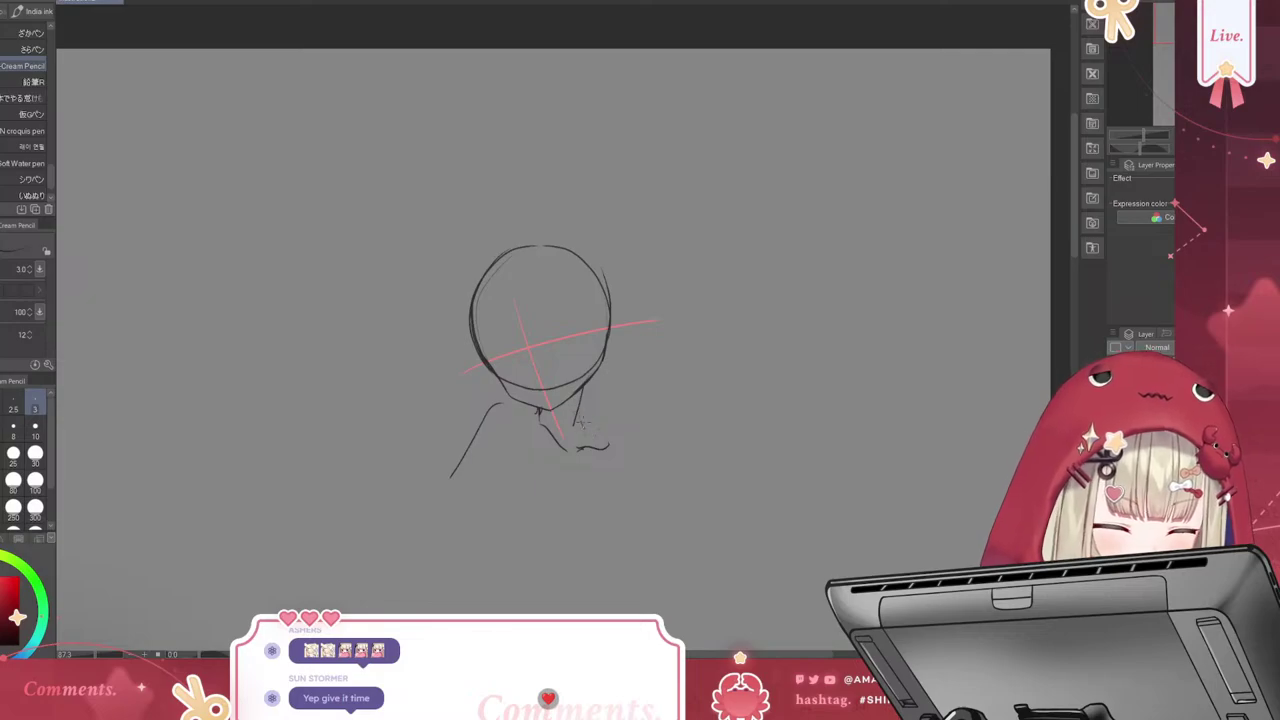
left_click_drag(579, 409, 614, 442)
key("ctrl+z")
key("ctrl+z")
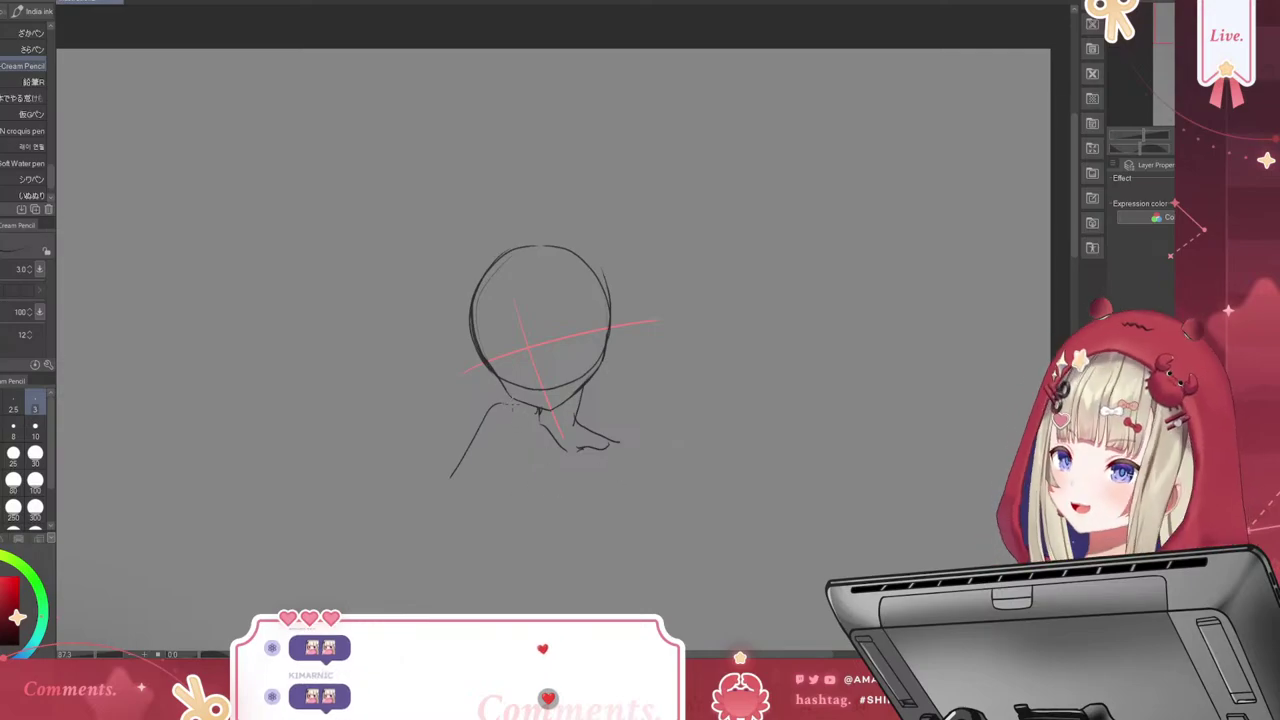
Sketch the left upper arm slanting down to a rounded elbow, redrawing its inner line, and reinforce both shoulder lines
mouse_move(488, 415)
left_mouse_down()
mouse_move(536, 407)
mouse_move(437, 495)
left_mouse_up()
key("ctrl+z")
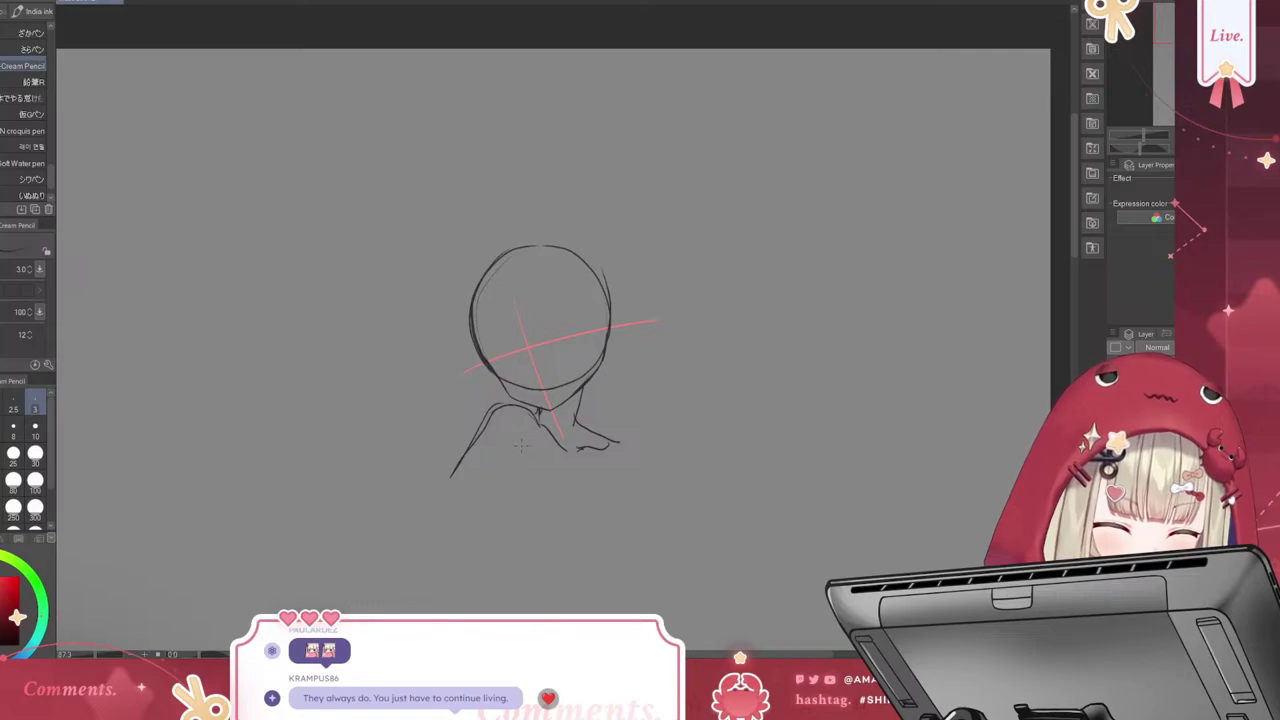
left_click_drag(506, 467, 444, 528)
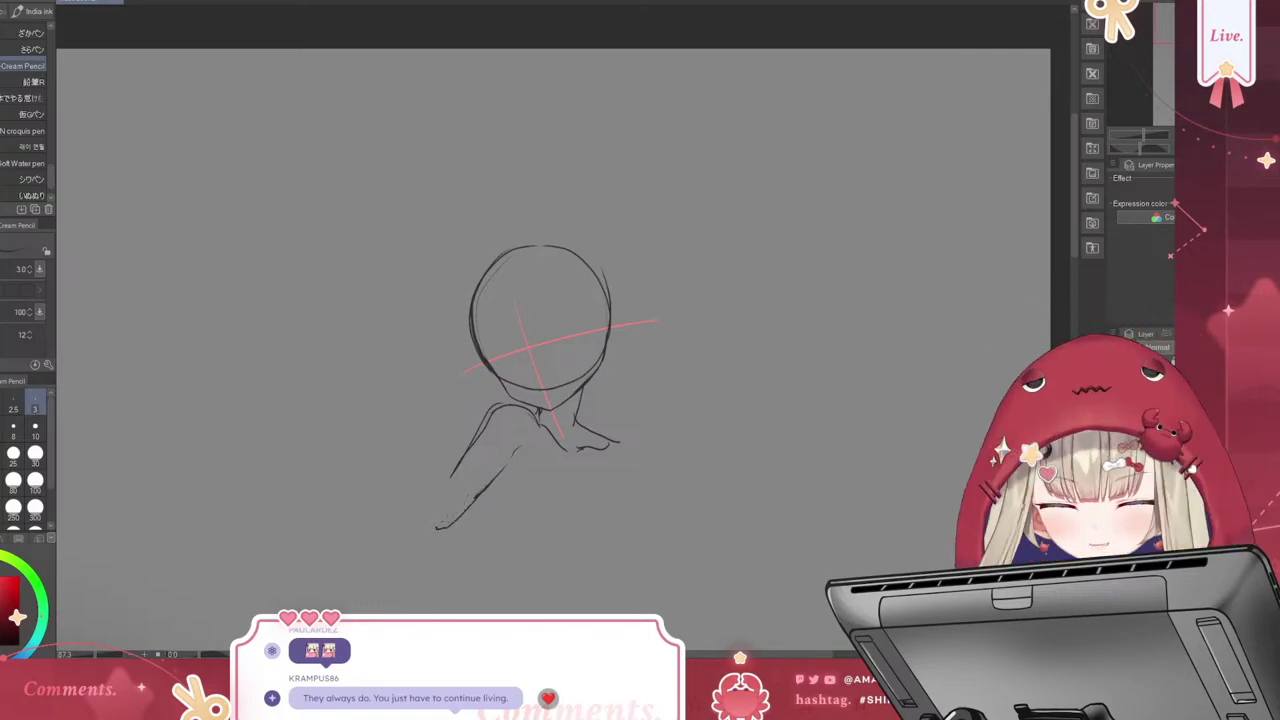
key("ctrl+z")
left_click_drag(510, 452, 440, 540)
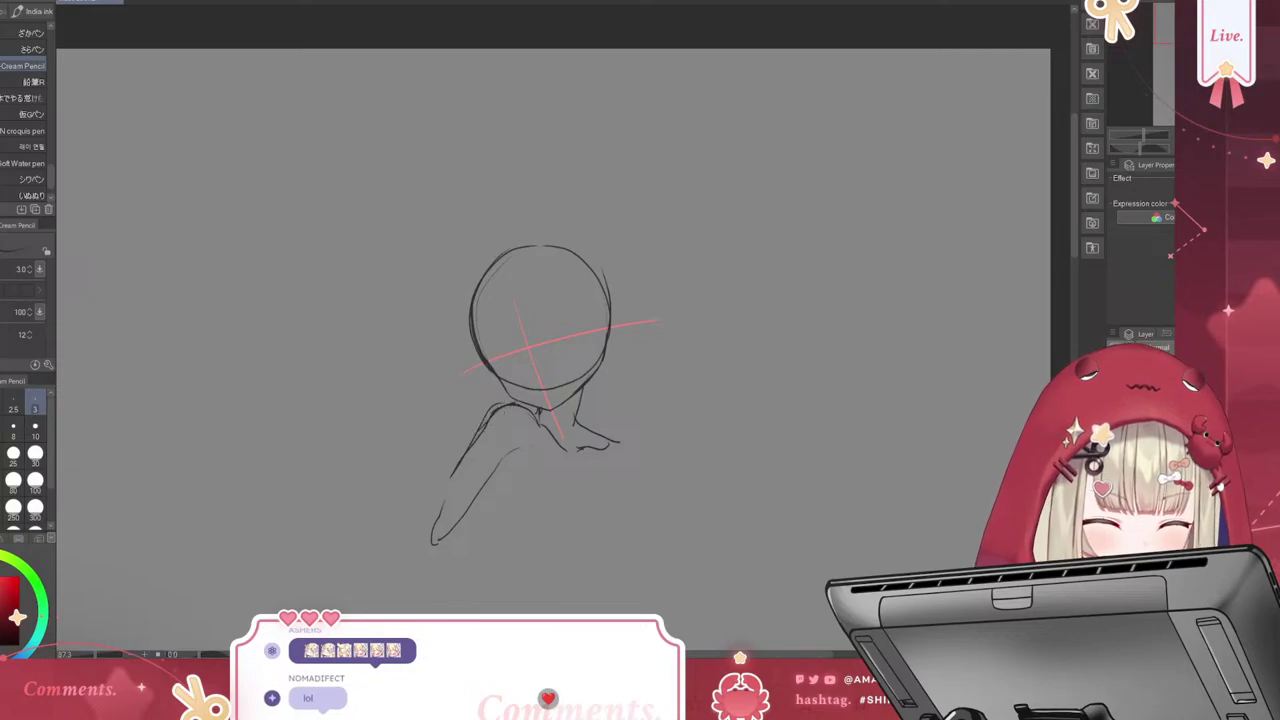
left_click_drag(504, 407, 468, 450)
mouse_move(500, 408)
left_mouse_down()
mouse_move(617, 445)
mouse_move(605, 445)
left_mouse_up()
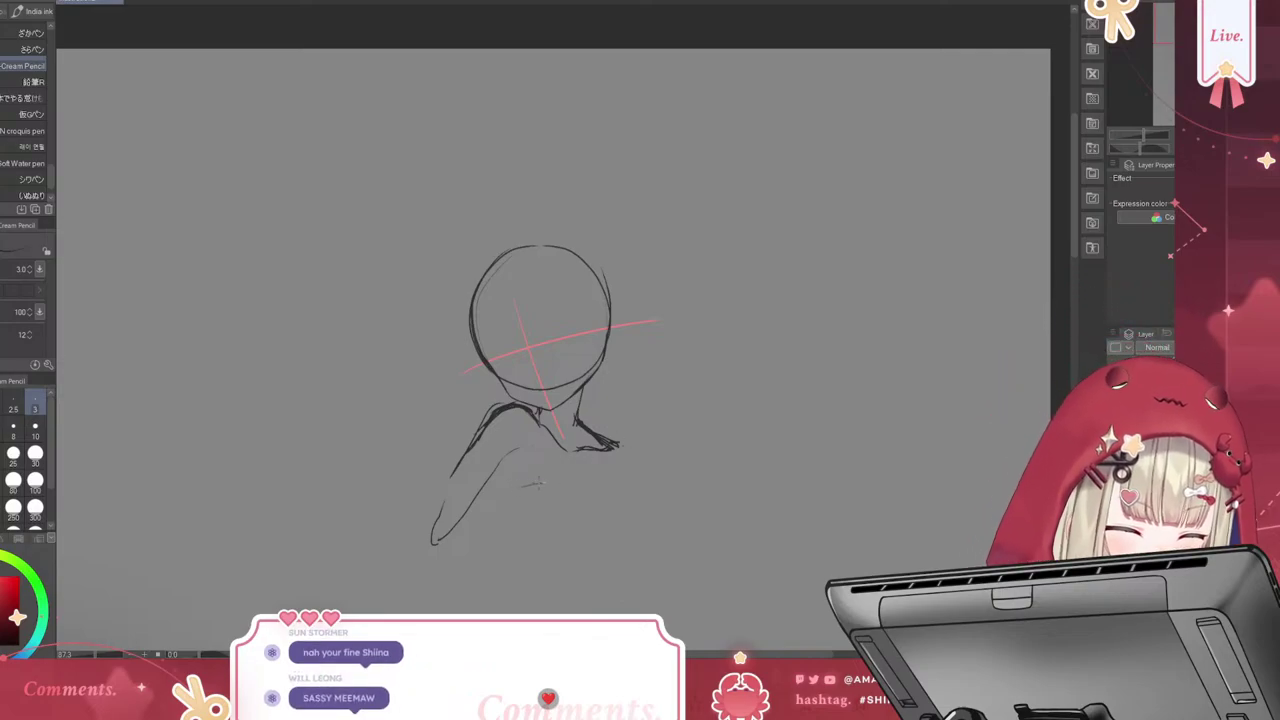
Sketch the ribcage with a horizontal chest line, tapering sides and an arched lower edge, undoing rejected strokes
key("ctrl+z")
mouse_move(514, 487)
left_mouse_down()
mouse_move(573, 486)
mouse_move(613, 504)
left_mouse_up()
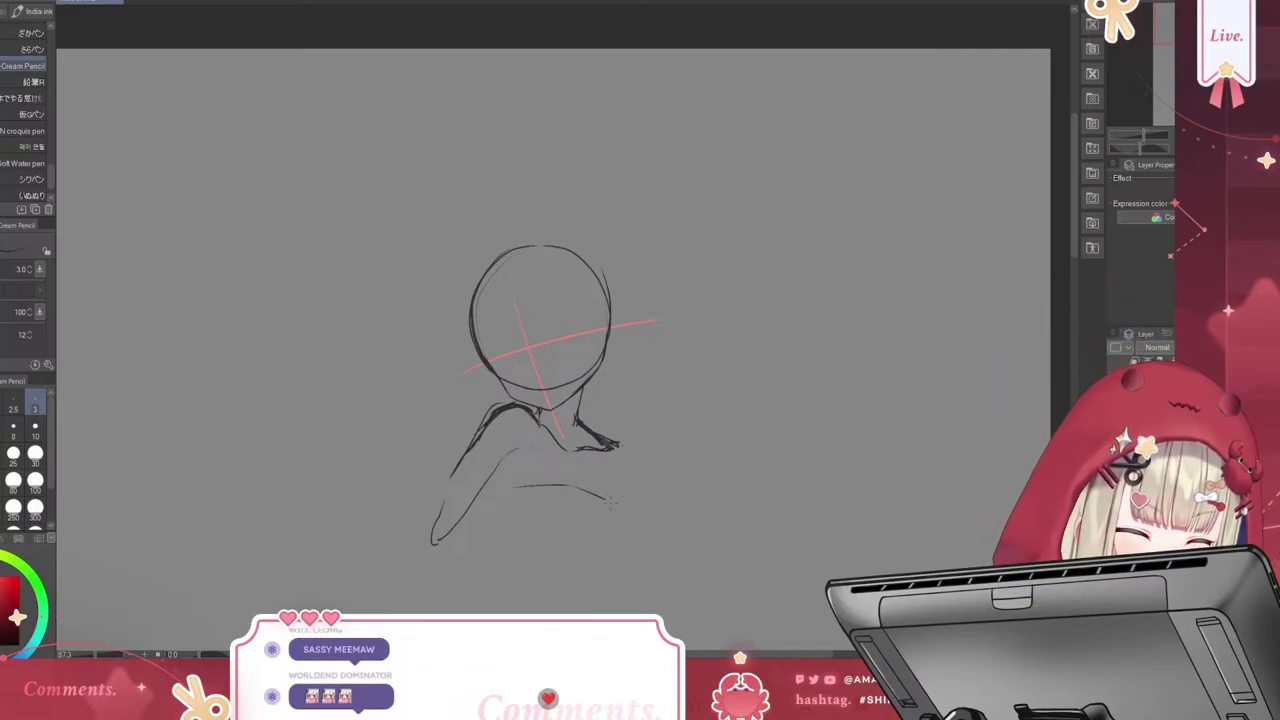
key("ctrl+z")
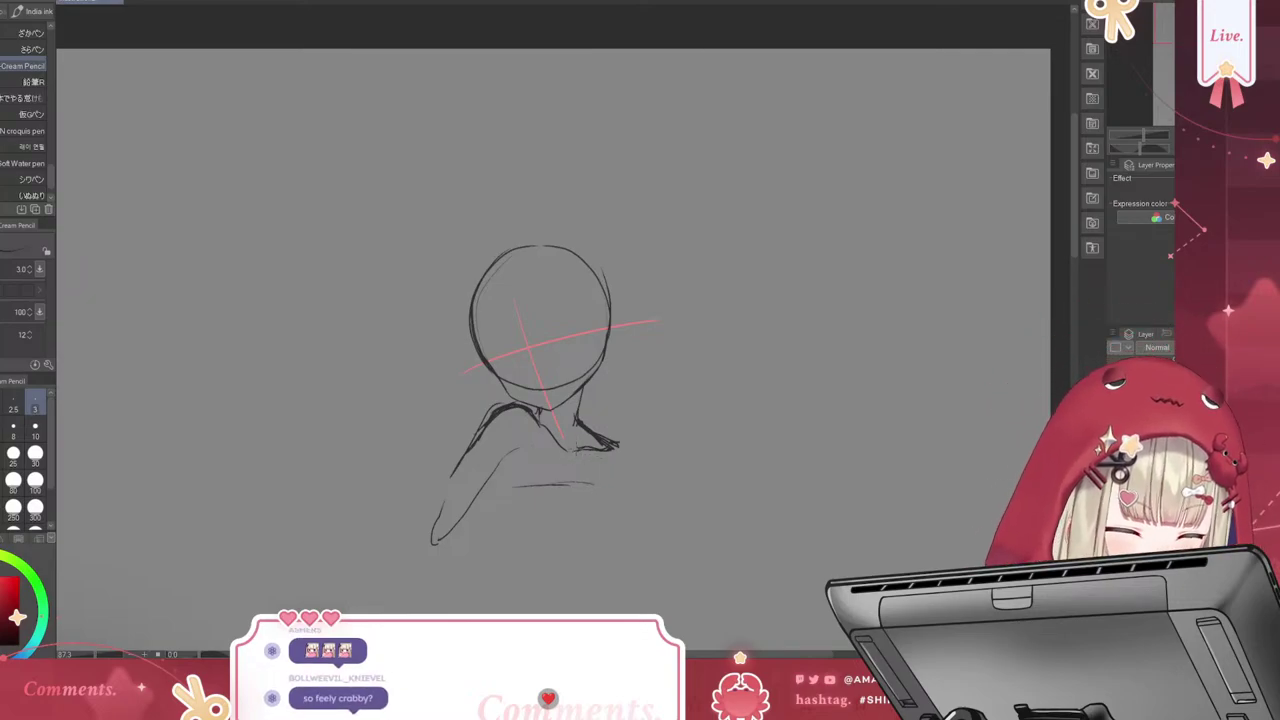
mouse_move(583, 498)
left_mouse_down()
mouse_move(571, 538)
mouse_move(582, 538)
left_mouse_up()
key("ctrl+z")
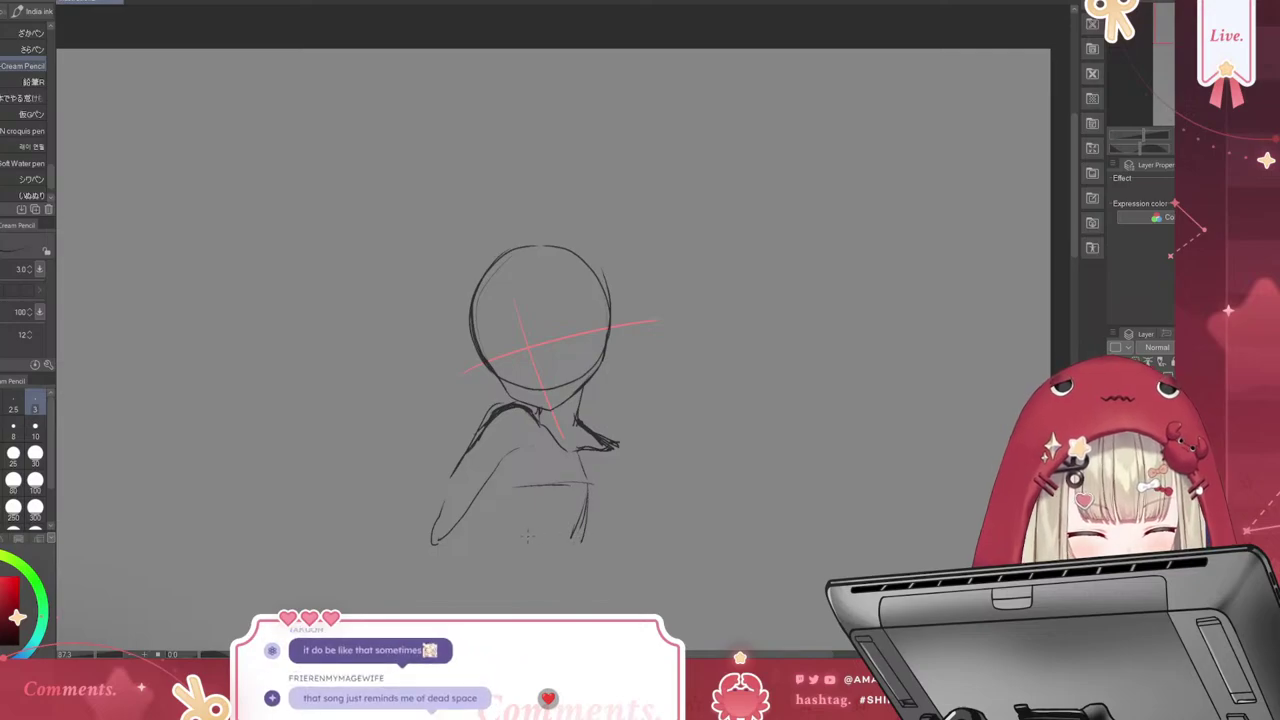
mouse_move(491, 476)
left_mouse_down()
mouse_move(520, 550)
mouse_move(586, 510)
left_mouse_up()
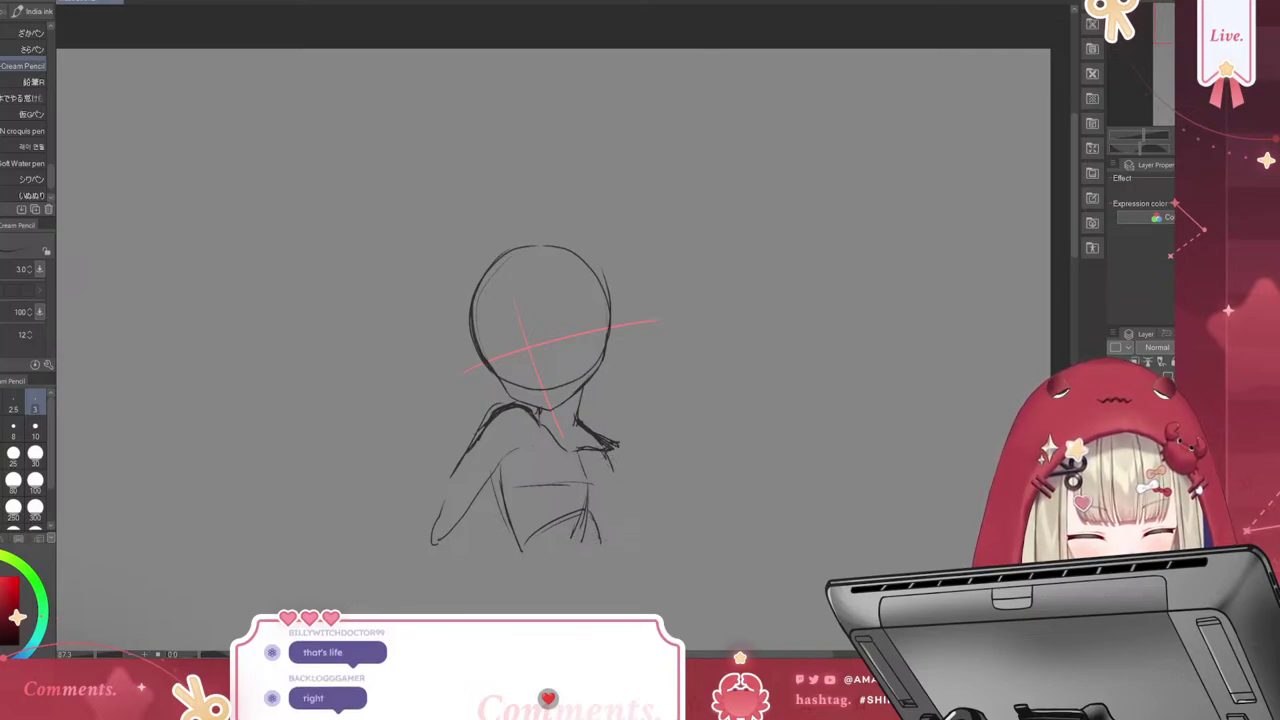
Sketch the right side of the torso, darken the left arm's inner line and add the right upper arm down to the elbow
left_click_drag(612, 472, 600, 554)
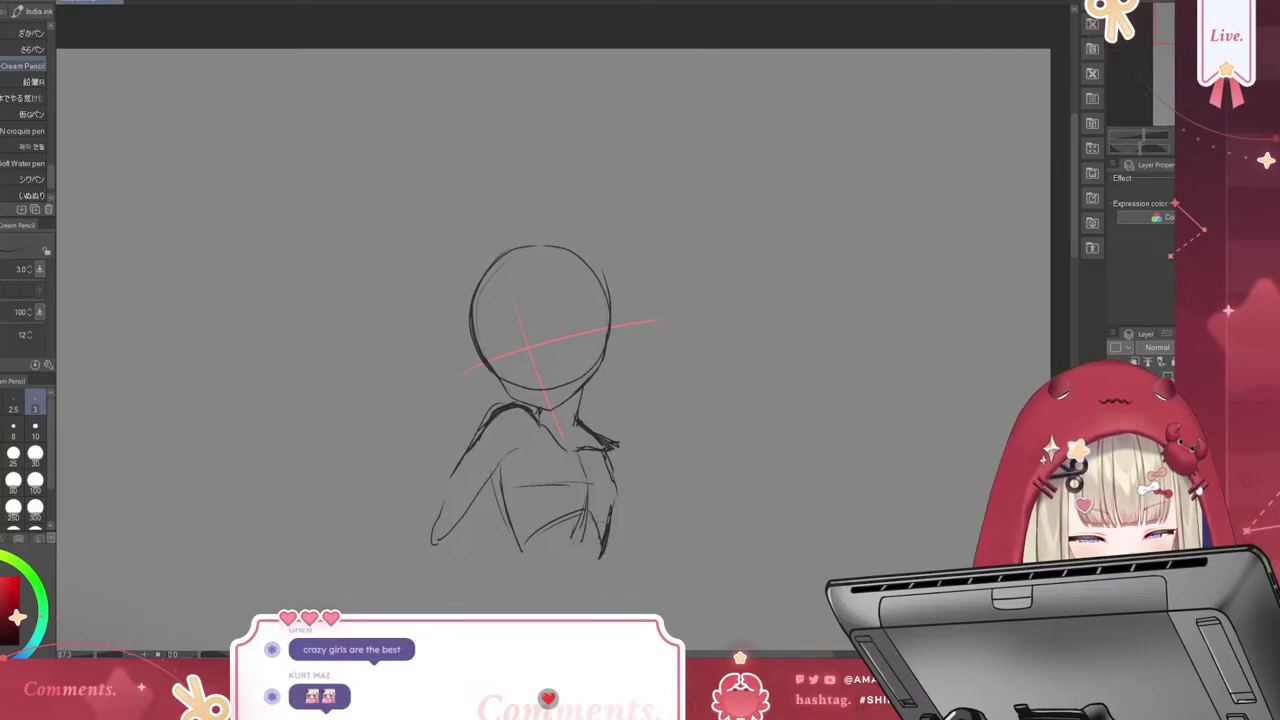
left_click_drag(512, 445, 470, 502)
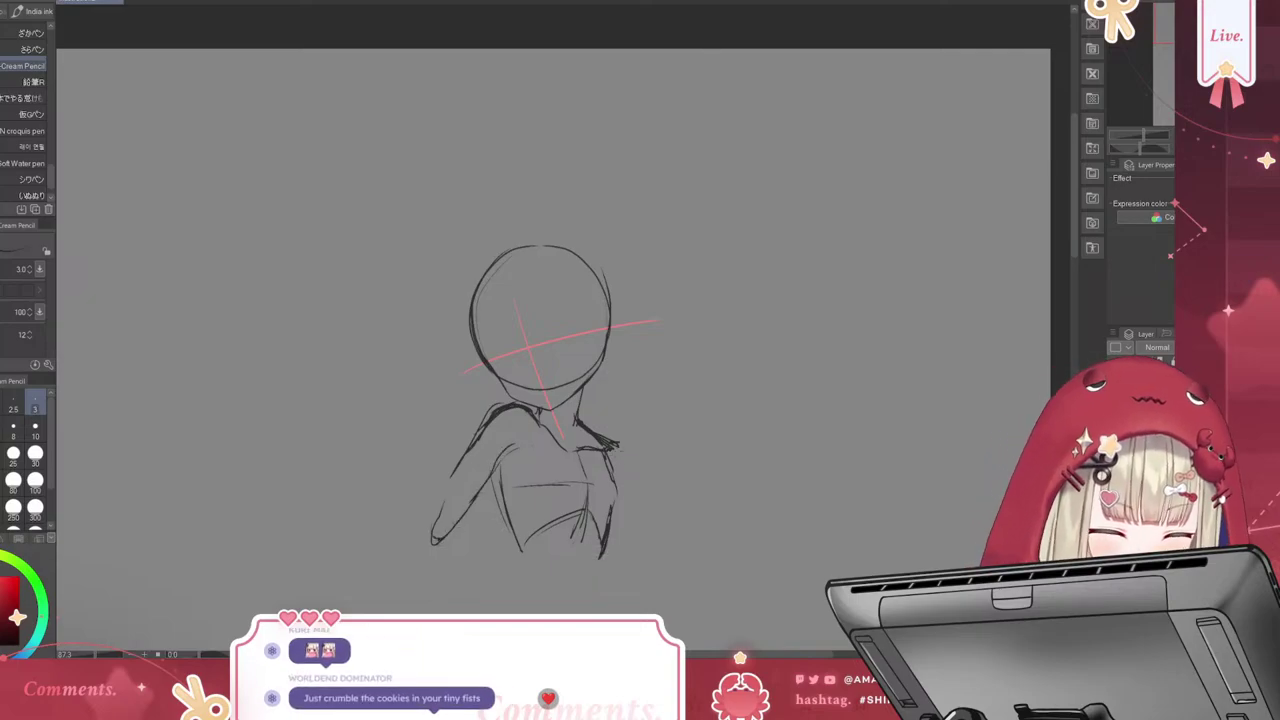
mouse_move(612, 448)
left_mouse_down()
mouse_move(651, 578)
mouse_move(624, 577)
mouse_move(650, 589)
left_mouse_up()
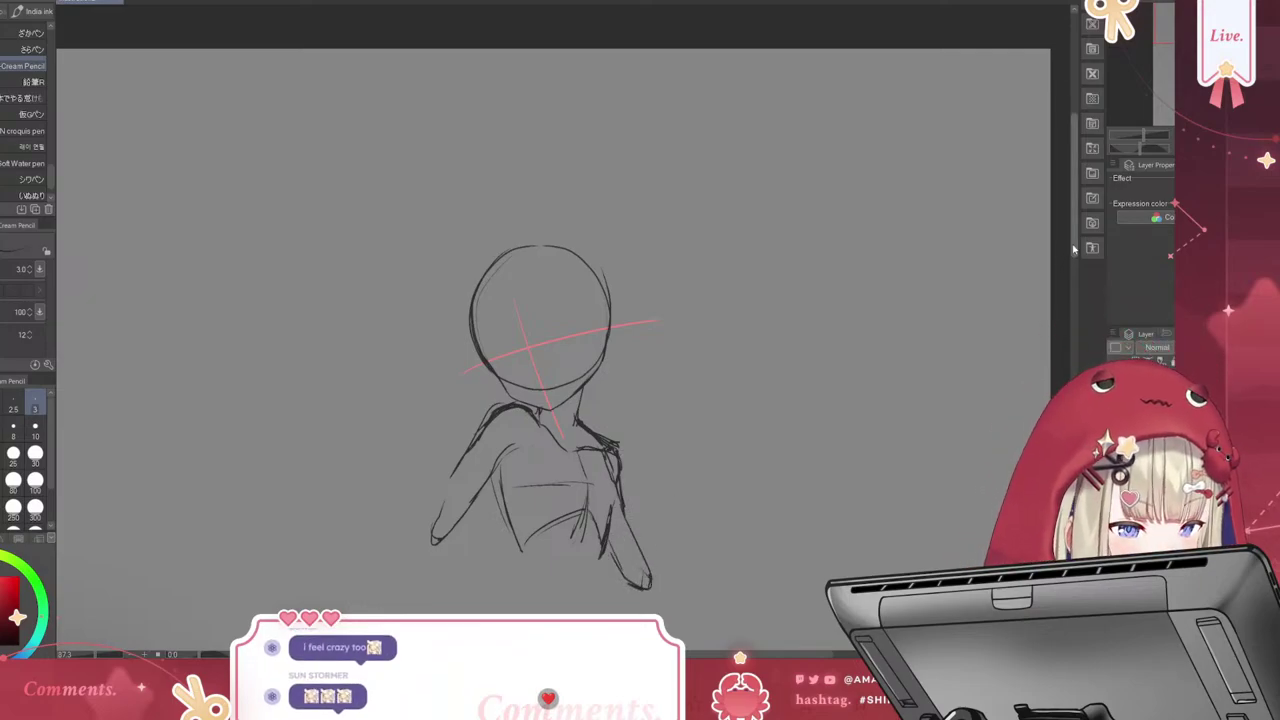
Sketch the waist below the ribcage, flaring to the left hip and running down the right side, after undoing rejected strokes
scroll(1074, 250, "down", 5)
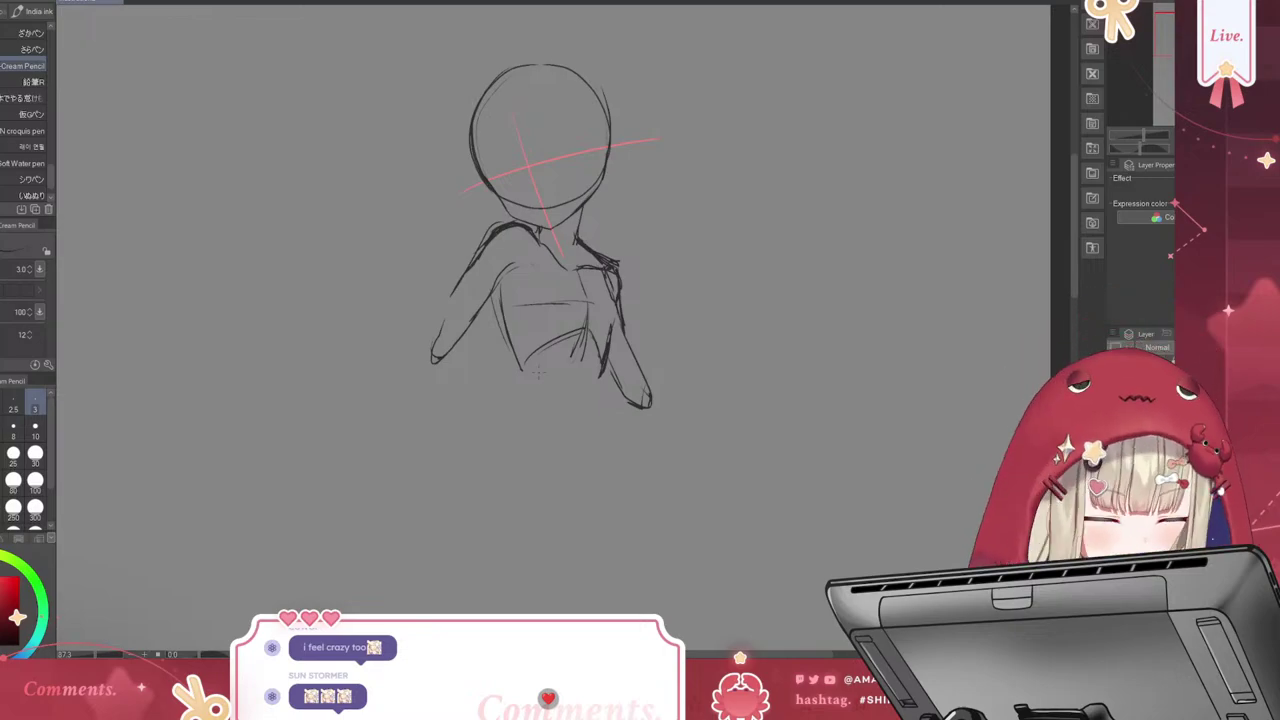
left_click_drag(516, 385, 509, 398)
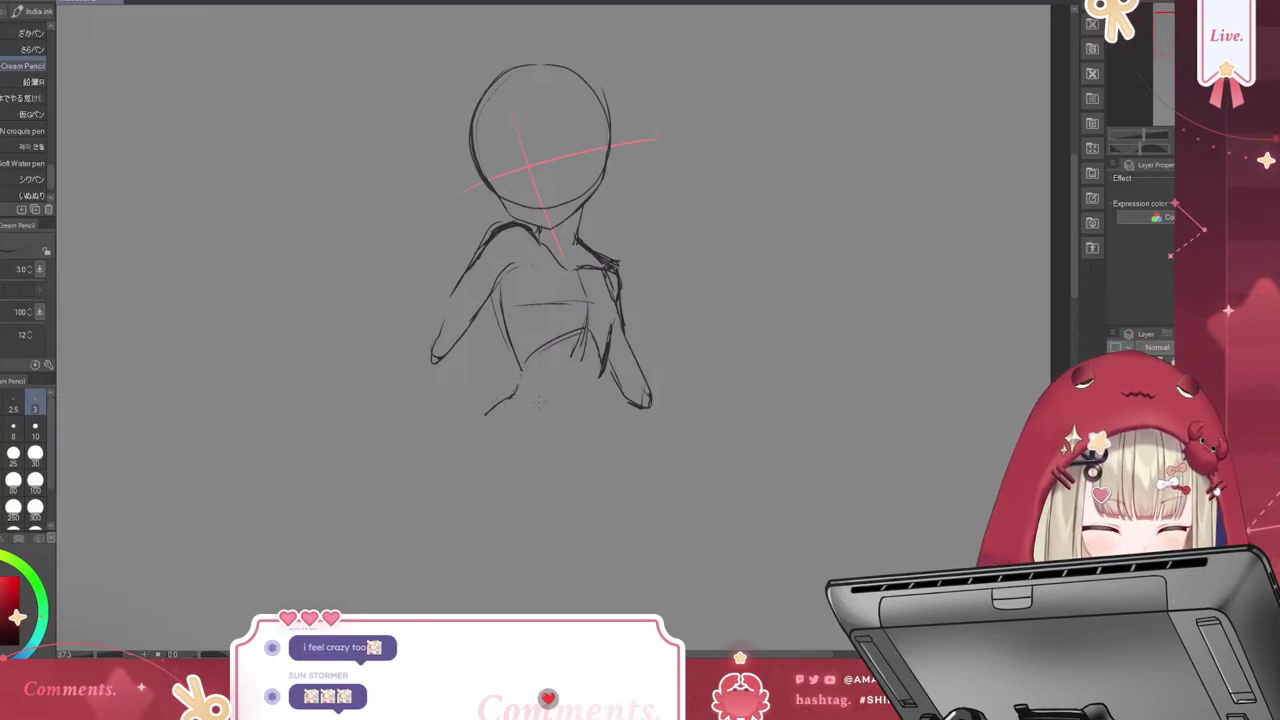
left_click_drag(599, 380, 563, 508)
key("ctrl+z")
key("ctrl+z")
key("ctrl+z")
left_click_drag(600, 376, 586, 480)
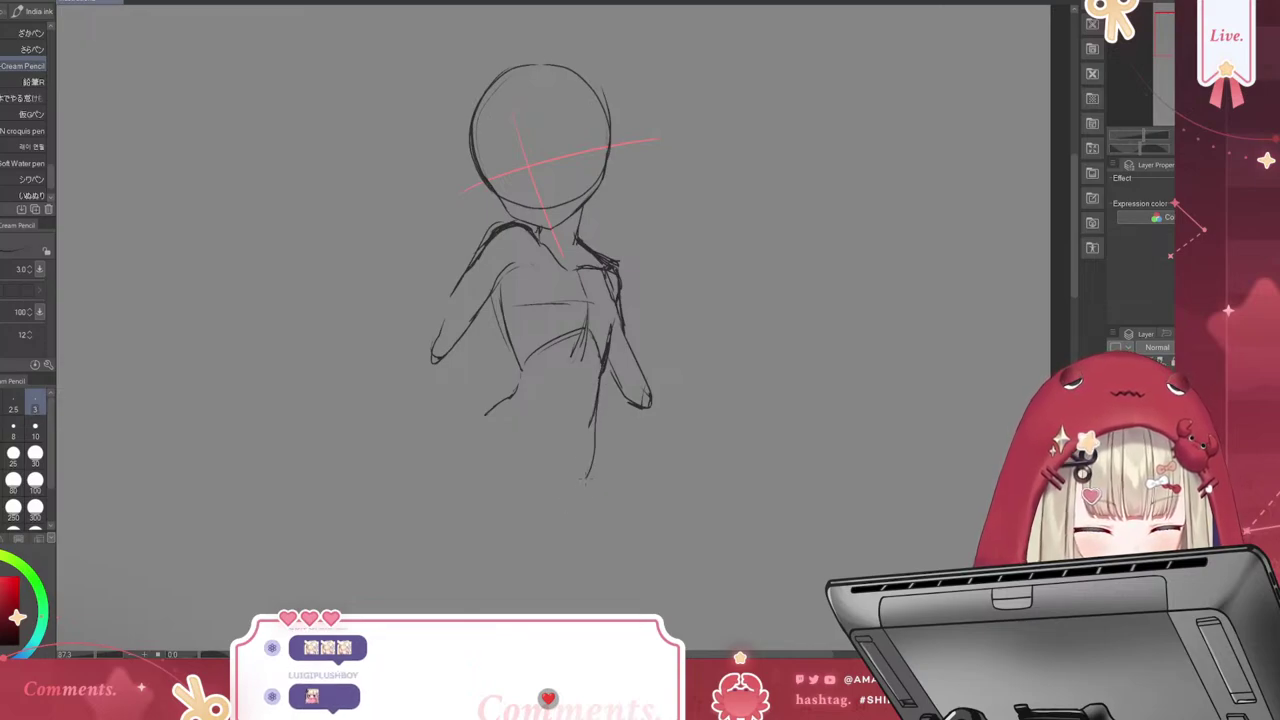
left_click_drag(594, 415, 581, 492)
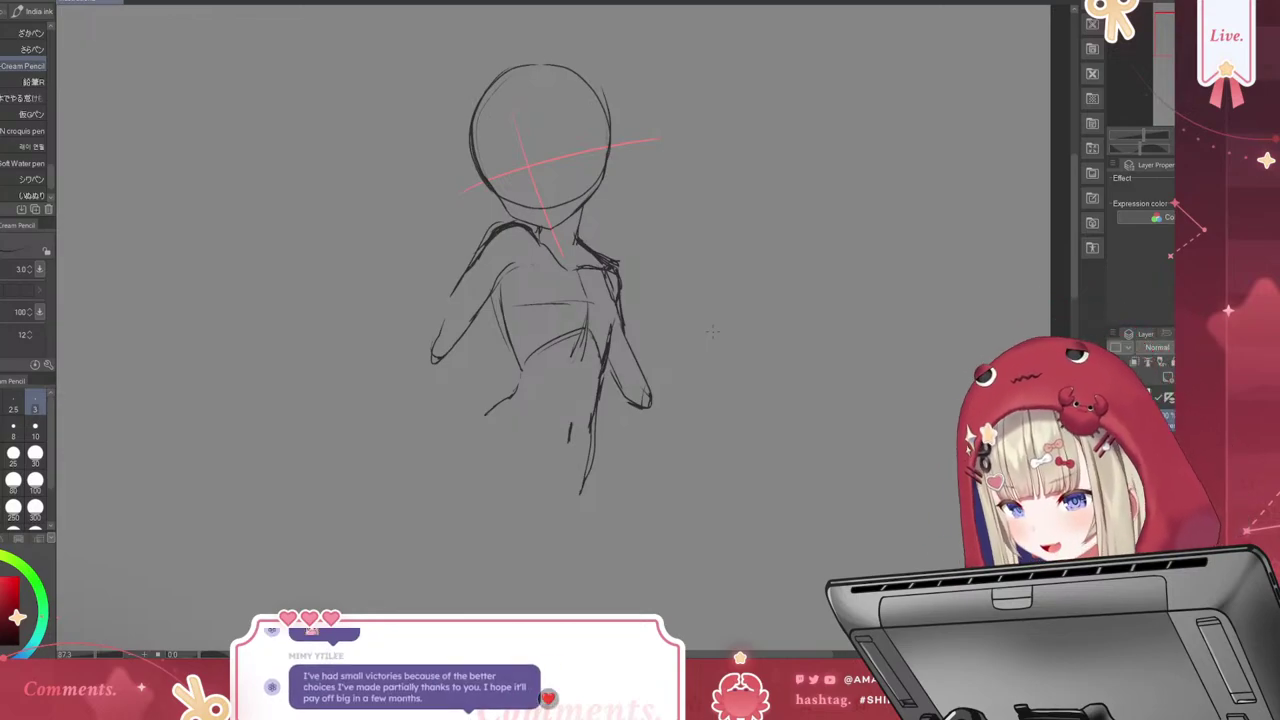
Extend the left hip curve, sketch the V-shaped pelvis down to the crotch and darken the right side of the waist
scroll(712, 332, "down", 1)
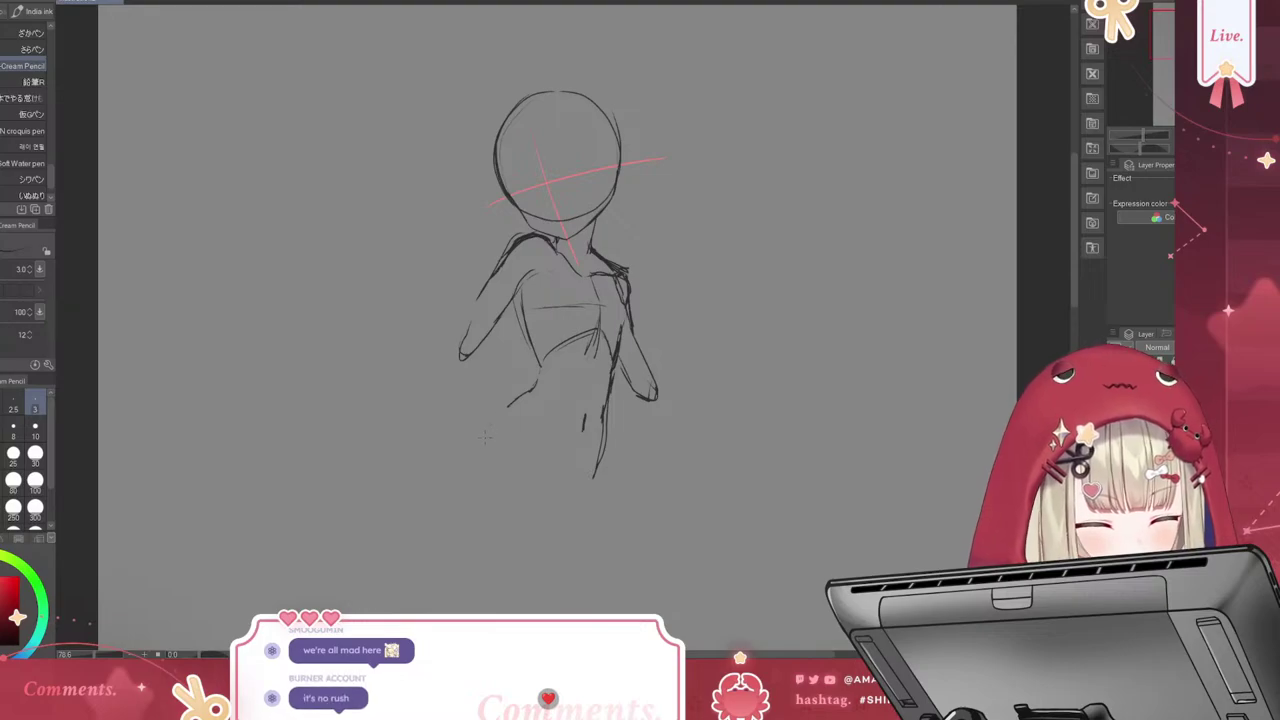
left_click_drag(510, 405, 482, 450)
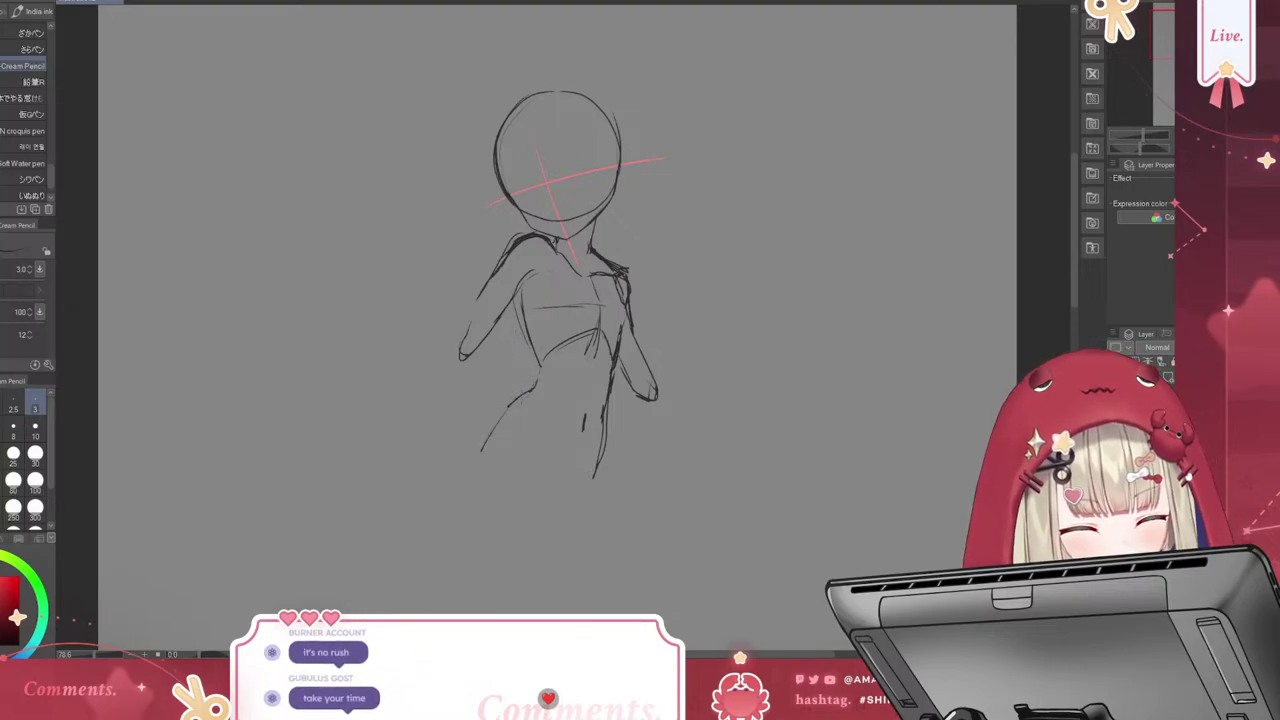
mouse_move(508, 406)
left_mouse_down()
mouse_move(488, 432)
mouse_move(530, 426)
mouse_move(568, 505)
mouse_move(585, 502)
mouse_move(571, 517)
left_mouse_up()
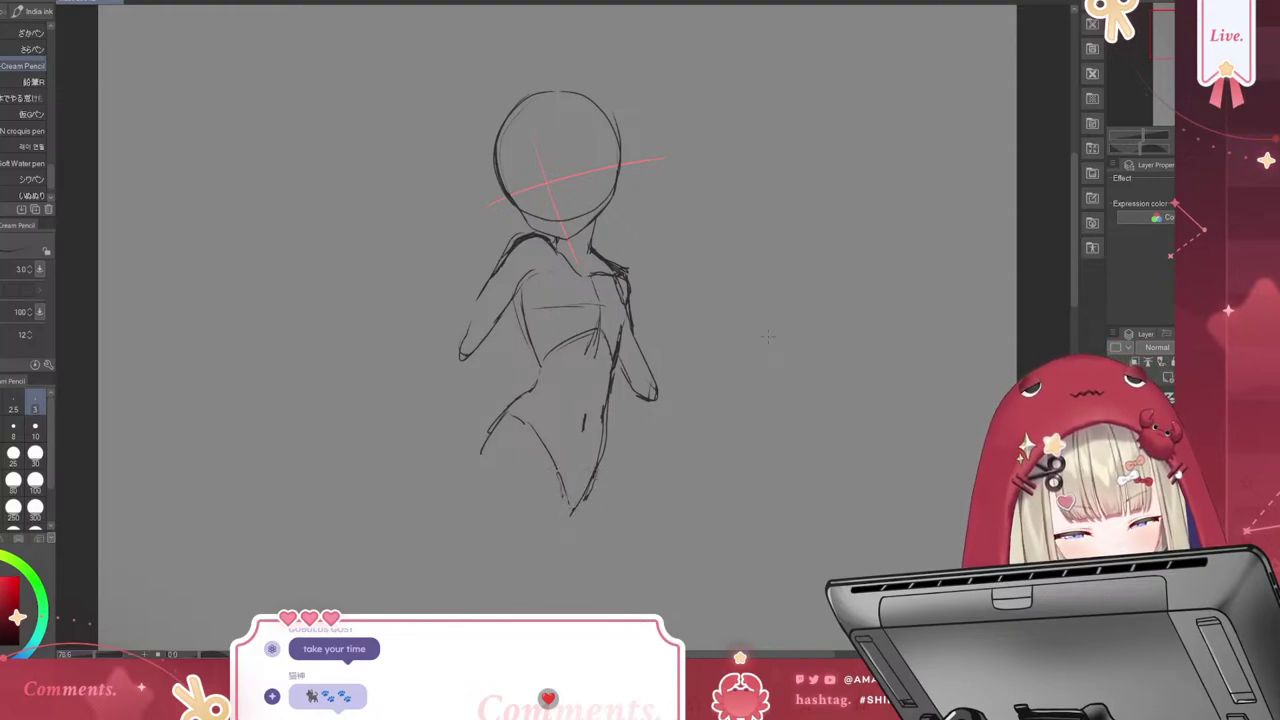
left_click_drag(605, 428, 591, 469)
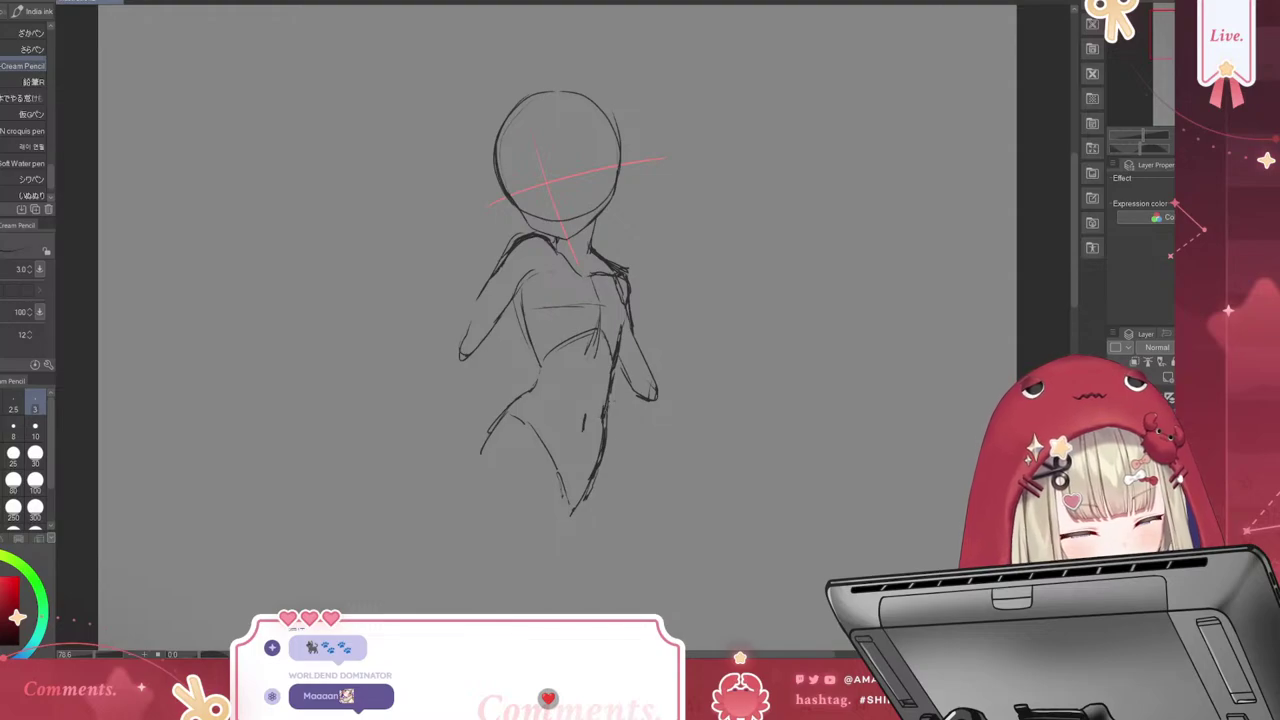
left_click_drag(617, 385, 607, 405)
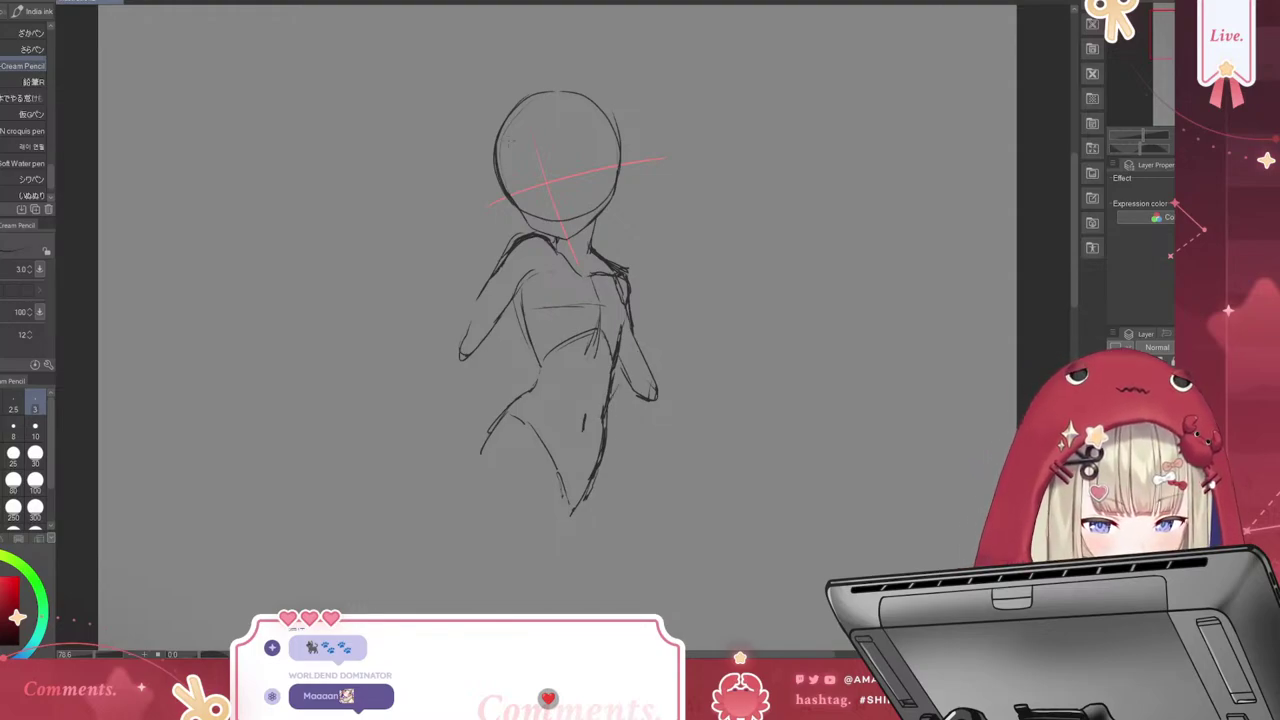
Reinforce the head circle with extra curved strokes along the inside of its left, top and right edges
mouse_move(501, 166)
left_mouse_down()
mouse_move(566, 97)
mouse_move(613, 178)
left_mouse_up()
left_click_drag(612, 121, 606, 160)
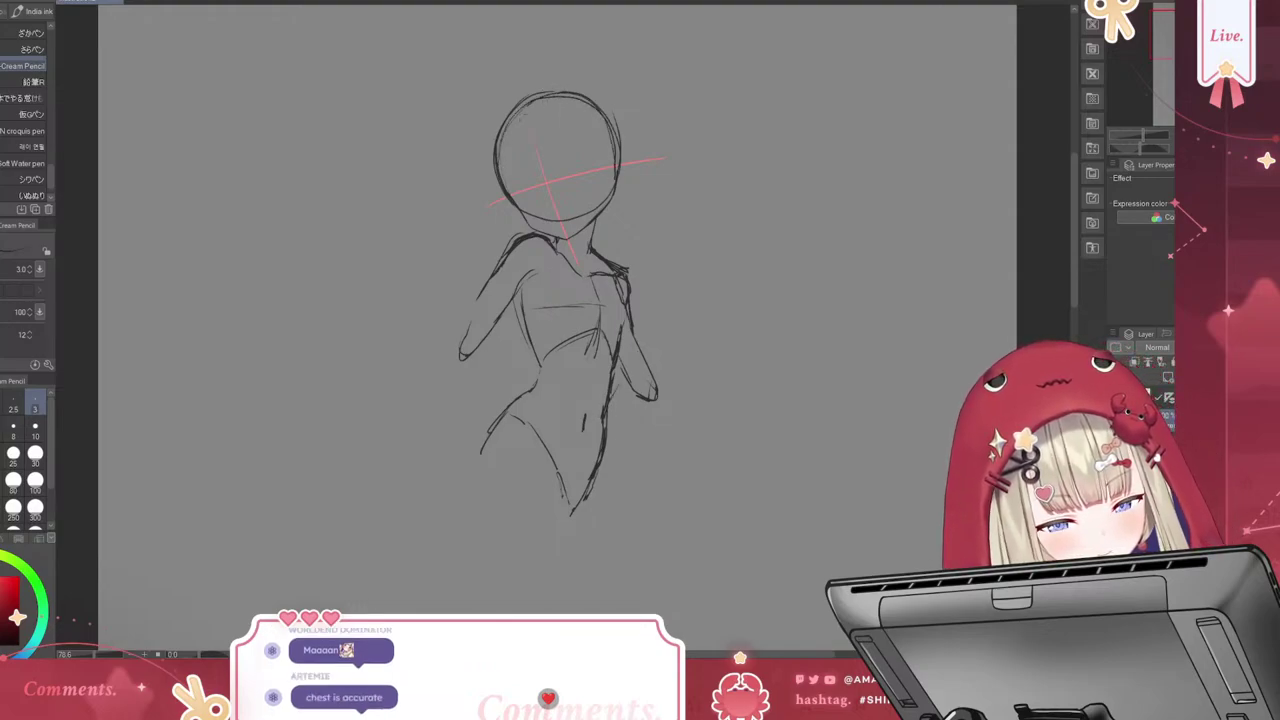
mouse_move(502, 132)
left_mouse_down()
mouse_move(512, 198)
mouse_move(608, 136)
mouse_move(610, 176)
left_mouse_up()
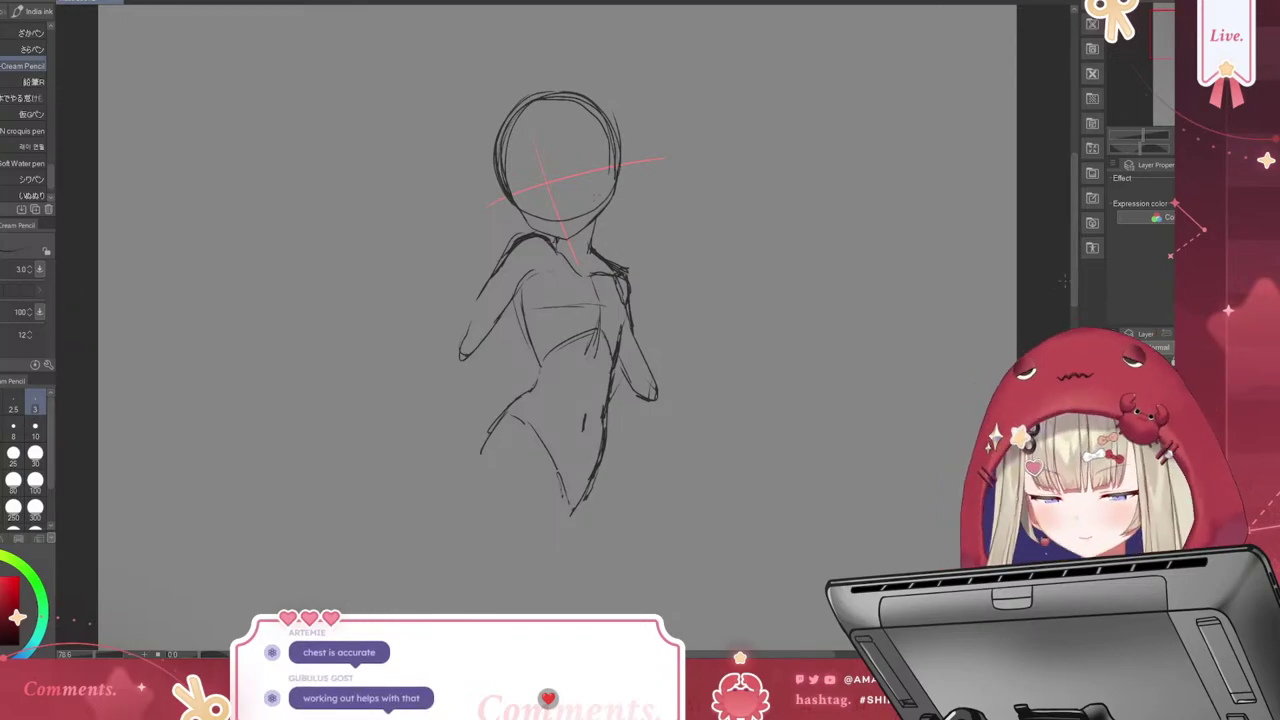
Sketch a rounded oval at the left hip to mark where the thigh joins the pelvis
scroll(1075, 287, "down", 3)
left_click_drag(486, 330, 552, 384)
mouse_move(496, 334)
left_mouse_down()
mouse_move(475, 376)
mouse_move(517, 409)
mouse_move(534, 396)
mouse_move(495, 369)
mouse_move(564, 406)
left_mouse_up()
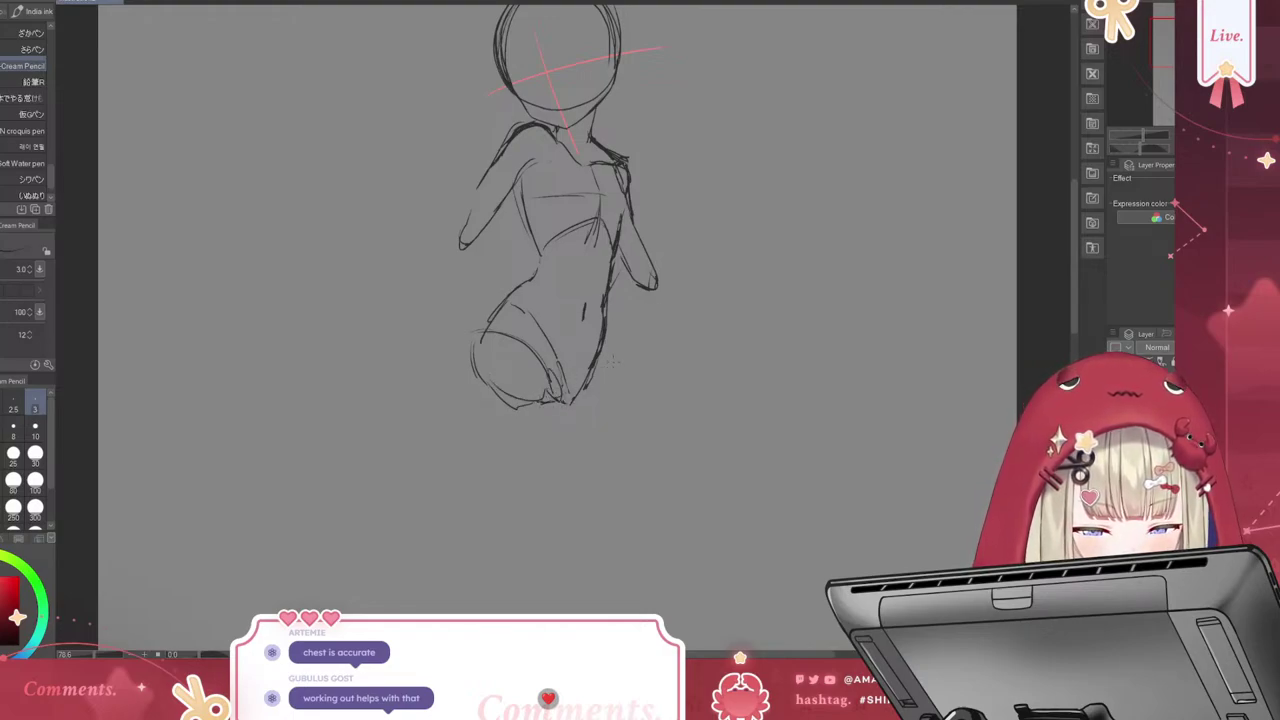
Sketch the right hip joint beside the pelvis and extend the right thigh down with two long tapering lines
left_click_drag(605, 352, 606, 390)
left_click_drag(611, 335, 617, 413)
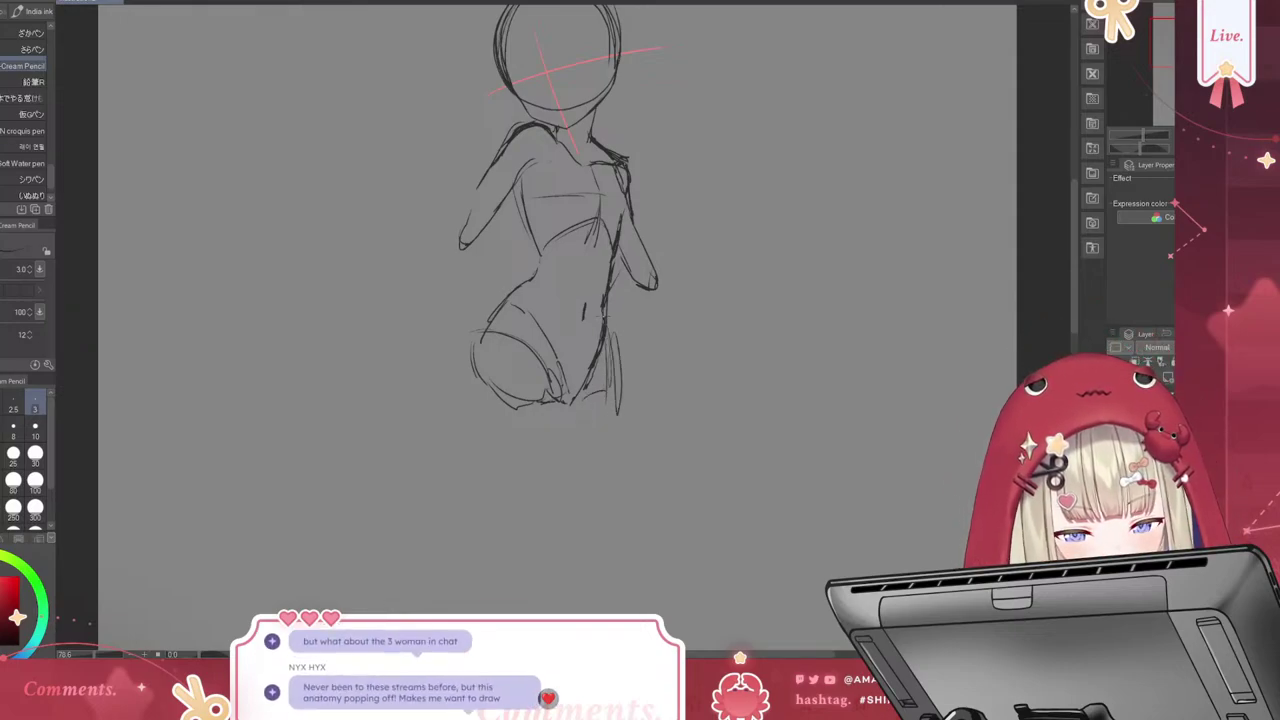
mouse_move(618, 312)
left_mouse_down()
mouse_move(616, 392)
mouse_move(567, 406)
mouse_move(576, 567)
left_mouse_up()
left_click_drag(622, 424, 604, 590)
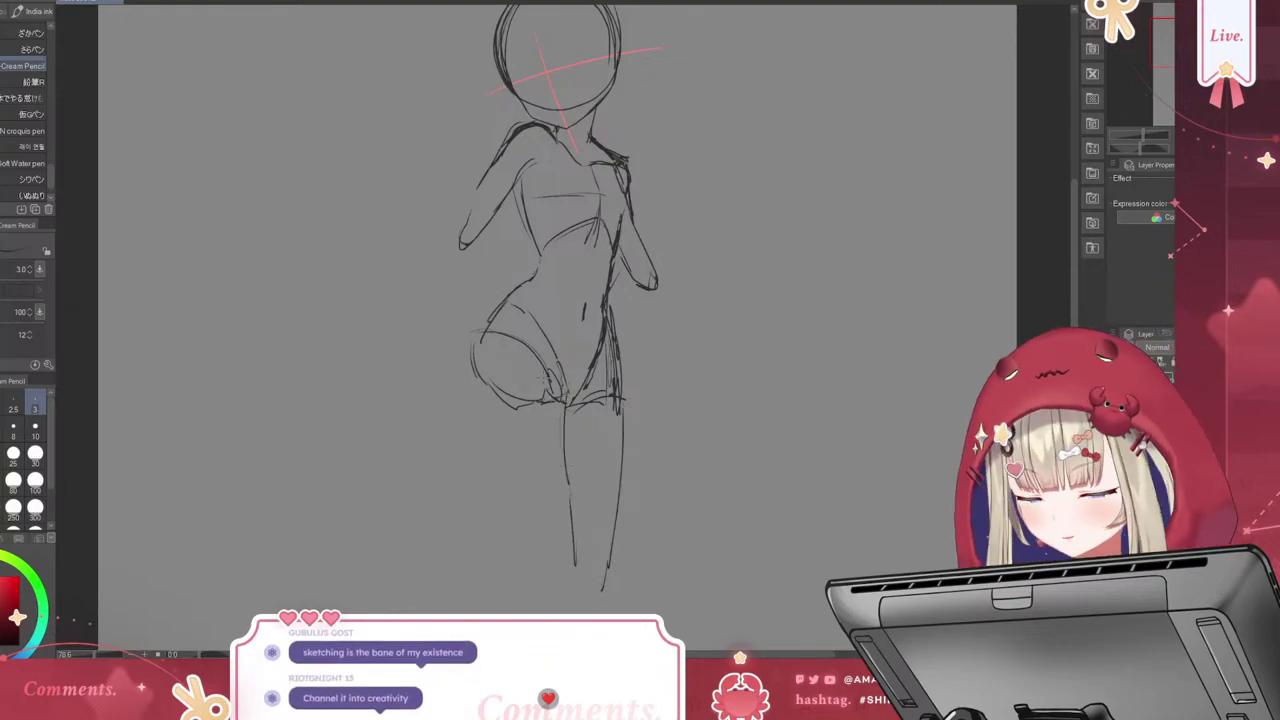
Sketch the left thigh down from the hip oval with a long outer contour and a shorter inner line
left_click_drag(544, 360, 531, 444)
left_click_drag(494, 332, 475, 408)
left_click_drag(480, 340, 482, 466)
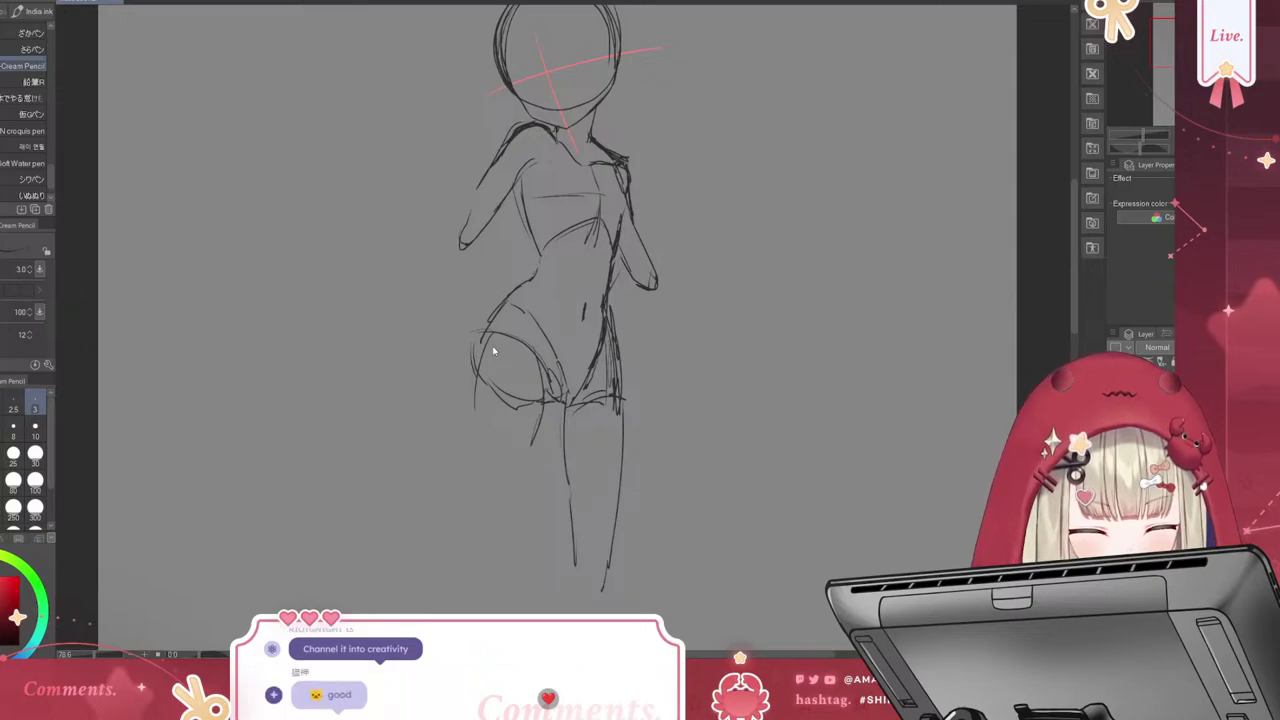
left_click_drag(480, 332, 510, 542)
left_click_drag(544, 410, 528, 504)
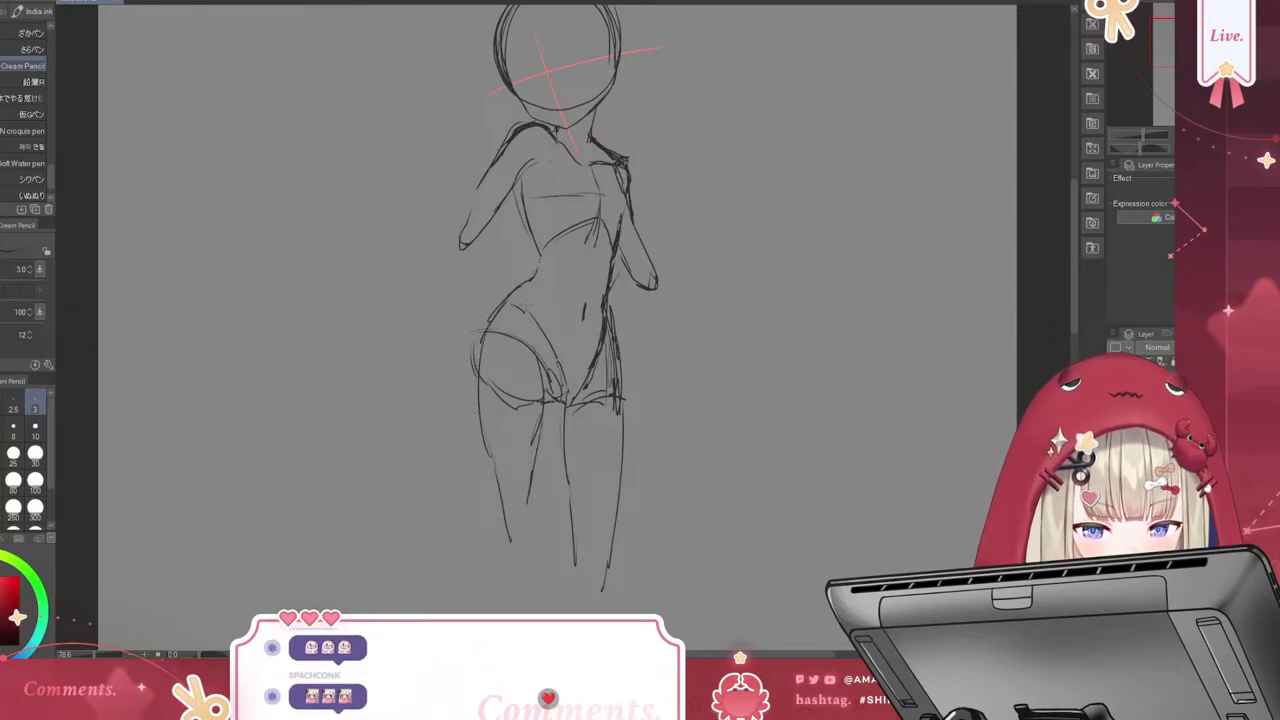
Darken the left hip contour, redraw the left thigh's inner line farther right and close the thigh with a rounded knee
mouse_move(526, 284)
left_mouse_down()
mouse_move(482, 364)
mouse_move(486, 384)
left_mouse_up()
mouse_move(534, 276)
left_mouse_down()
mouse_move(490, 346)
mouse_move(494, 334)
left_mouse_up()
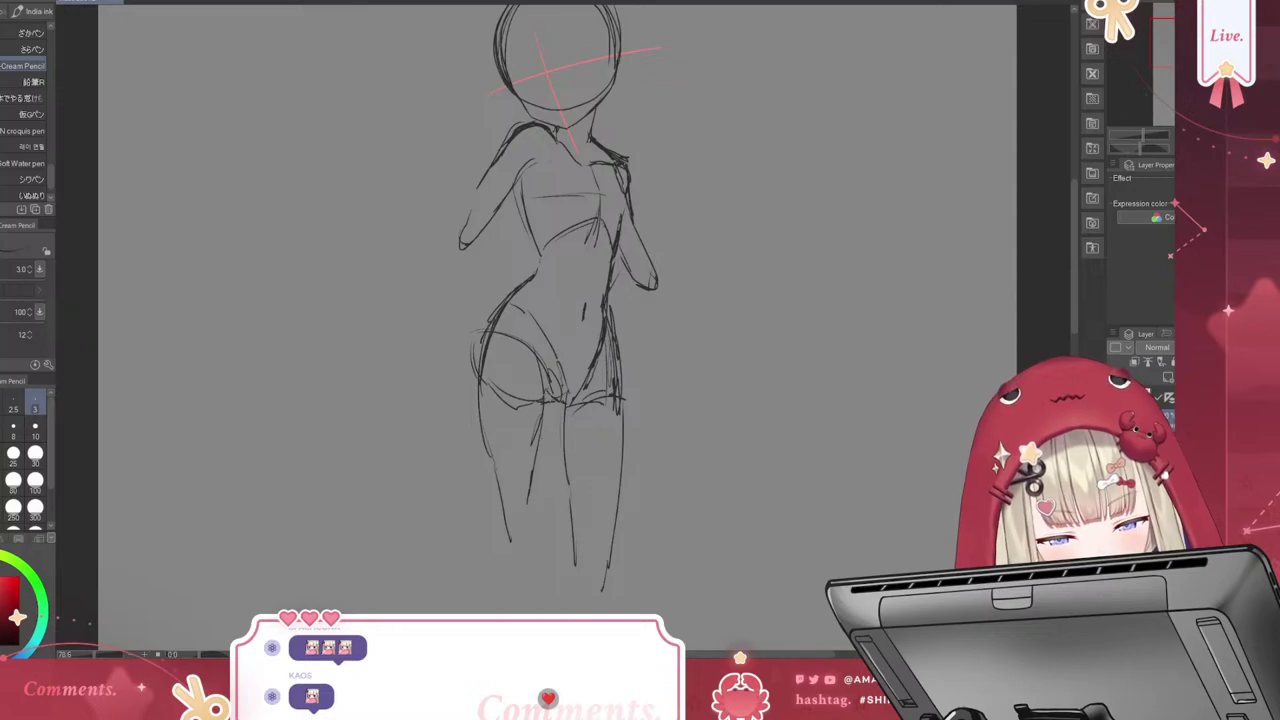
left_click_drag(550, 374, 535, 480)
left_click_drag(548, 418, 541, 528)
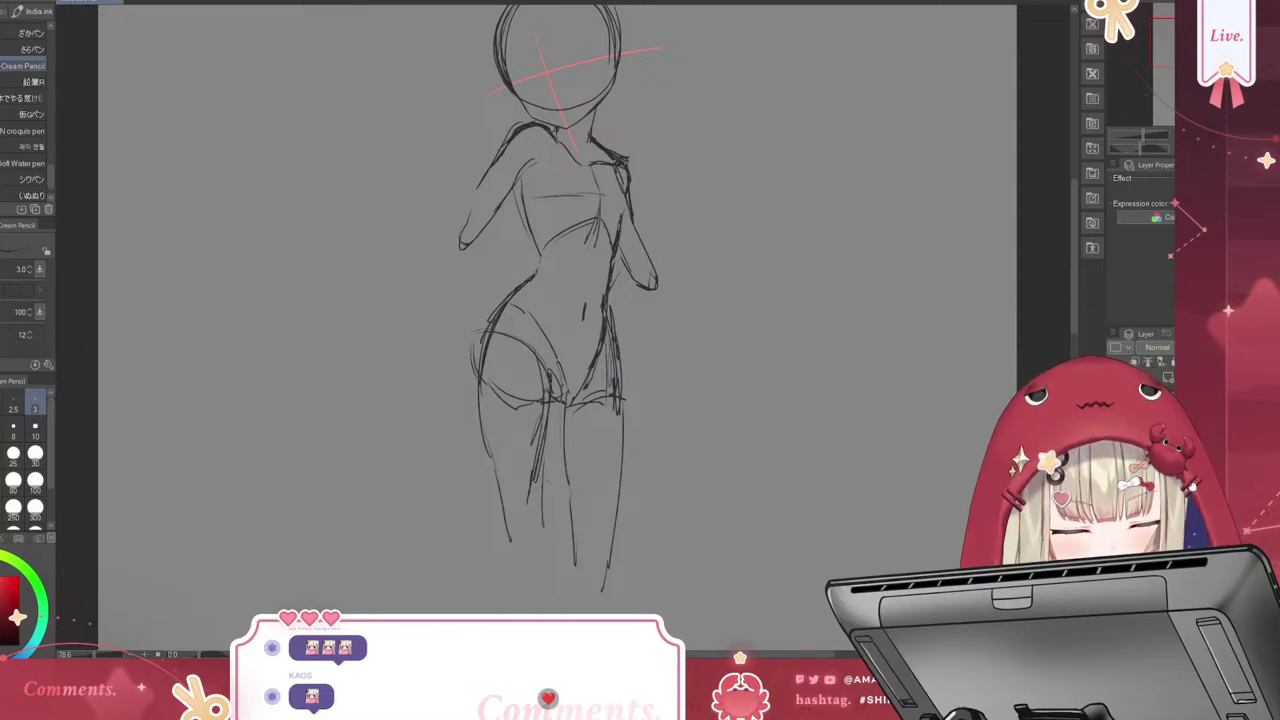
left_click_drag(546, 482, 541, 584)
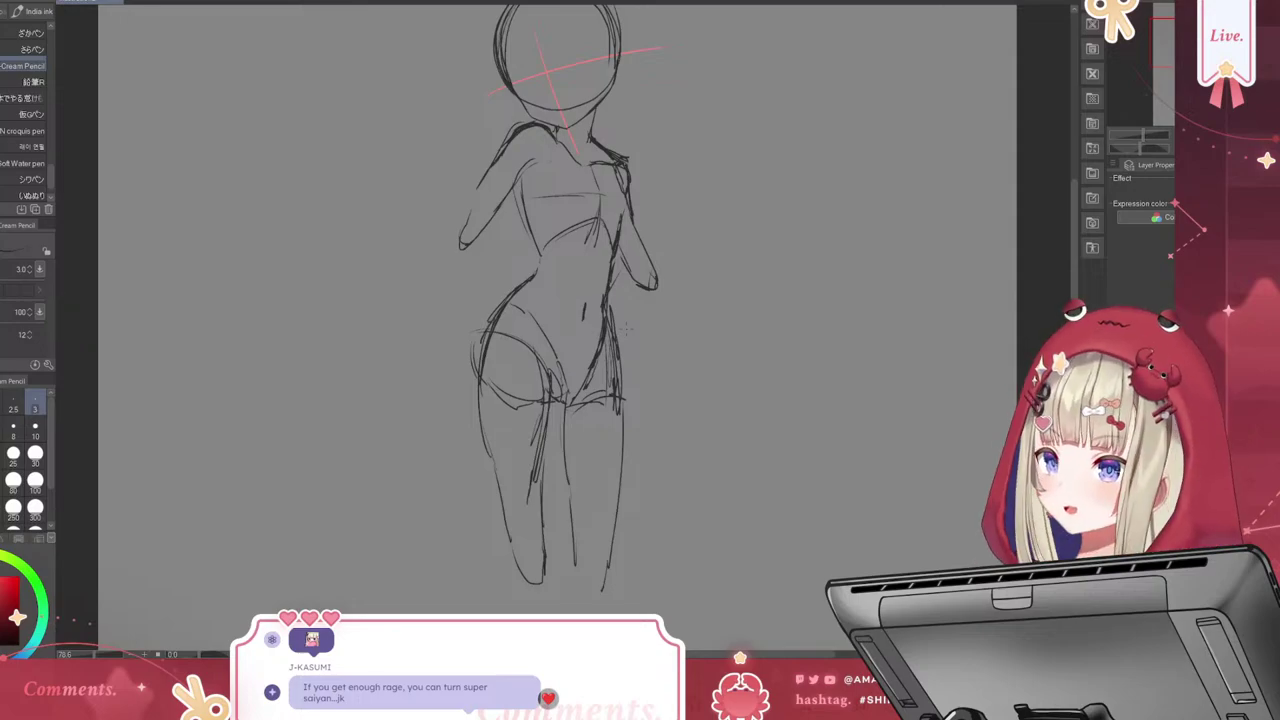
Sketch the right forearm and rough hand reaching outward, and the left forearm bent upward from the elbow, undoing its rejected outline
mouse_move(643, 293)
left_mouse_down()
mouse_move(663, 330)
mouse_move(712, 364)
mouse_move(700, 346)
left_mouse_up()
left_click_drag(696, 346, 714, 370)
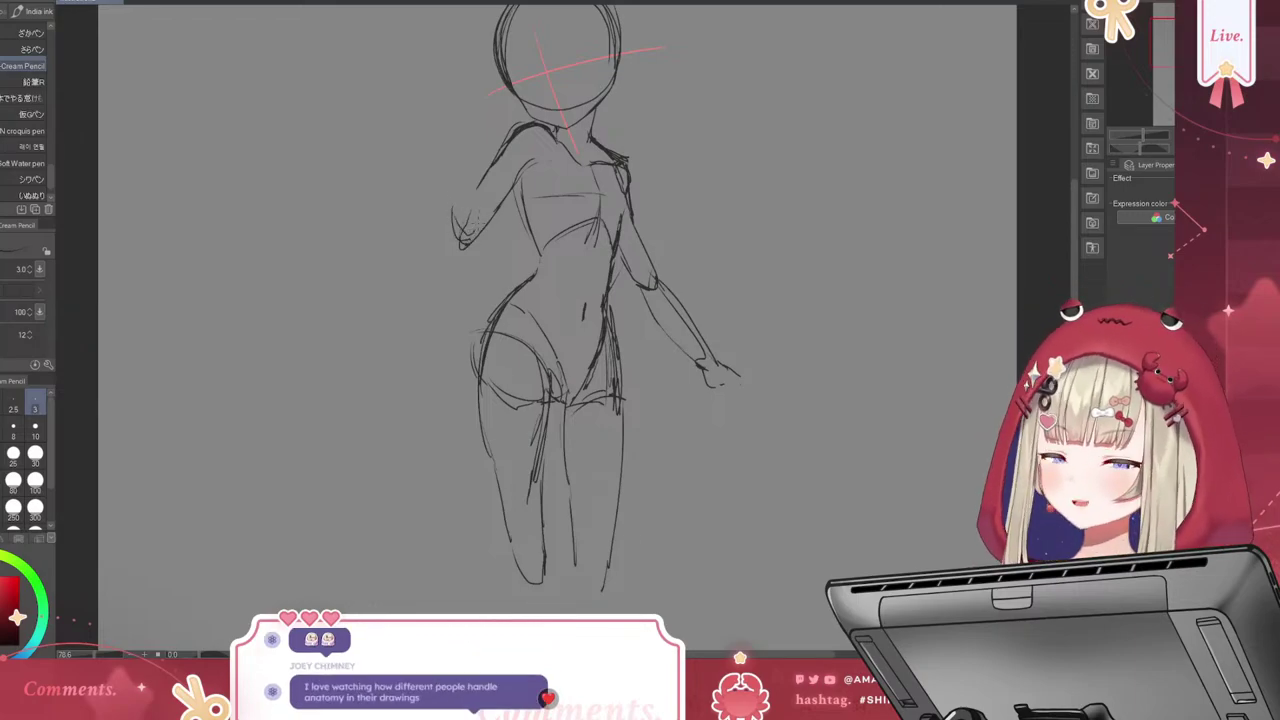
mouse_move(484, 200)
left_mouse_down()
mouse_move(491, 136)
mouse_move(447, 200)
left_mouse_up()
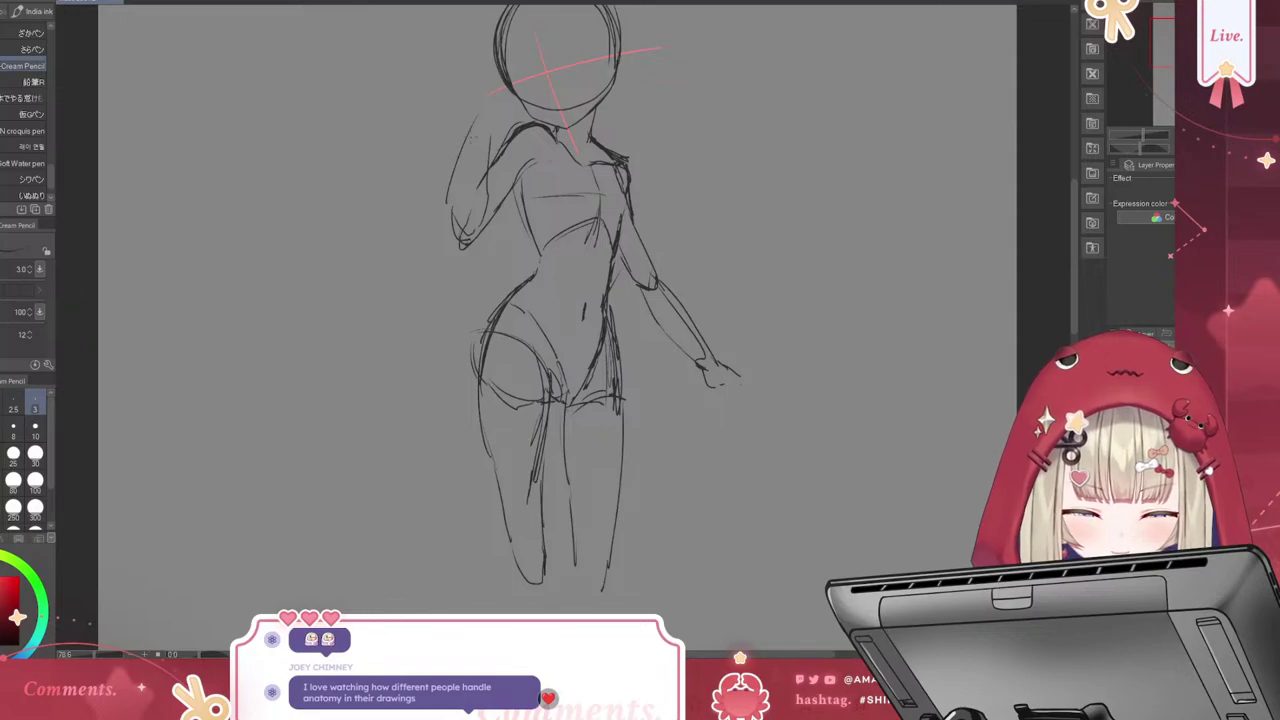
key("ctrl+z")
left_click_drag(472, 132, 458, 212)
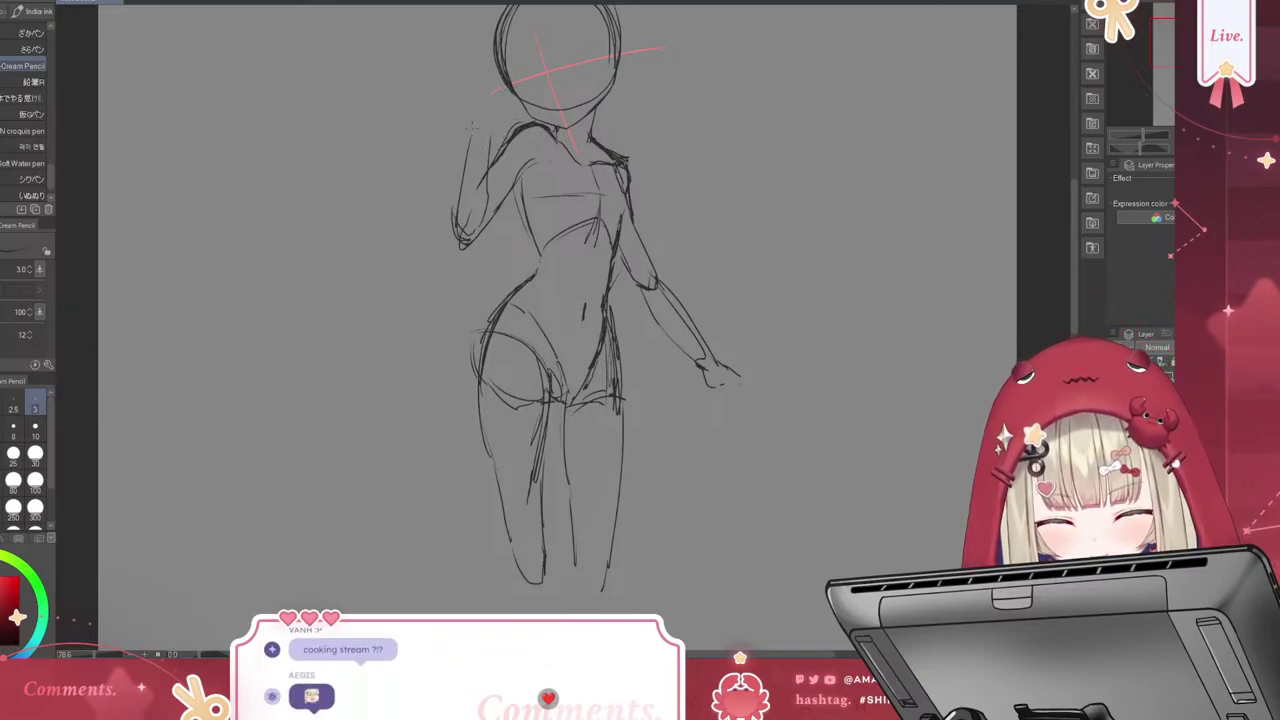
Sketch the raised left hand with curled fingers above the bent forearm and darken the left side of the torso
left_click_drag(470, 134, 484, 141)
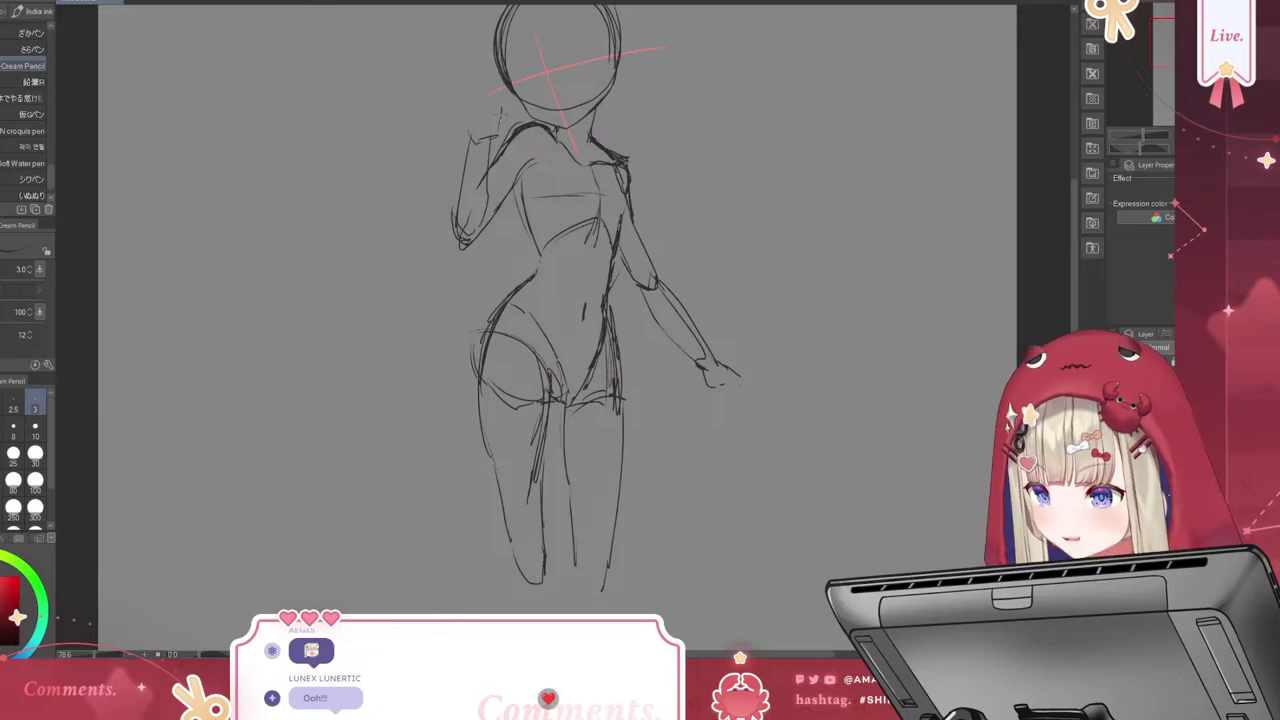
mouse_move(501, 108)
left_mouse_down()
mouse_move(496, 132)
mouse_move(482, 118)
left_mouse_up()
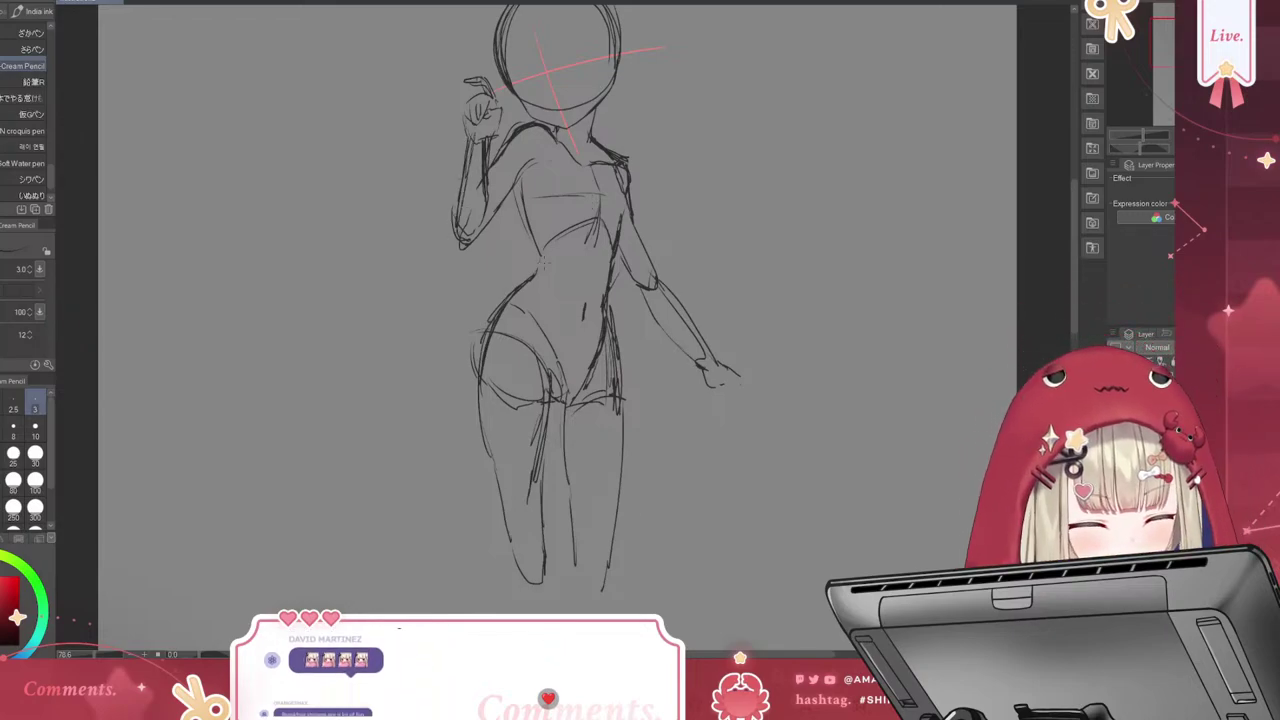
left_click_drag(517, 181, 529, 236)
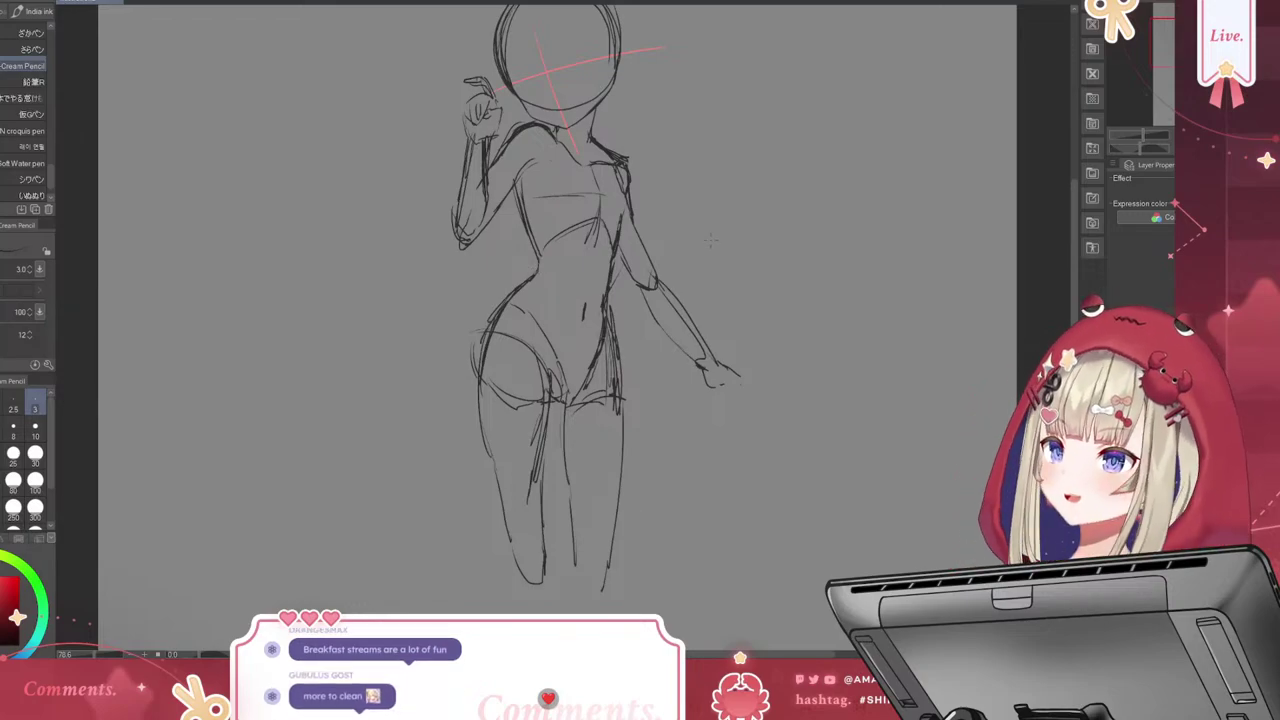
Darken the inner lines of both thighs and carry the right one down past the knee
left_click_drag(540, 482, 542, 570)
left_click_drag(544, 430, 539, 544)
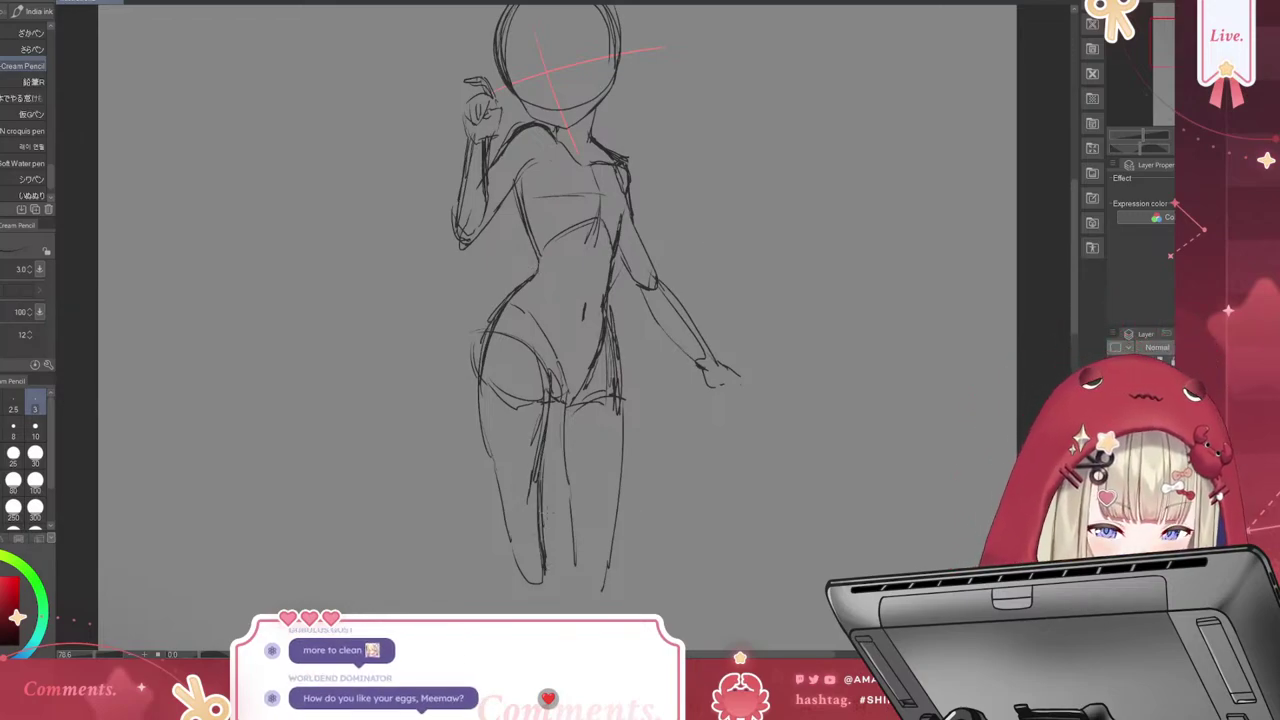
left_click_drag(1074, 260, 1071, 330)
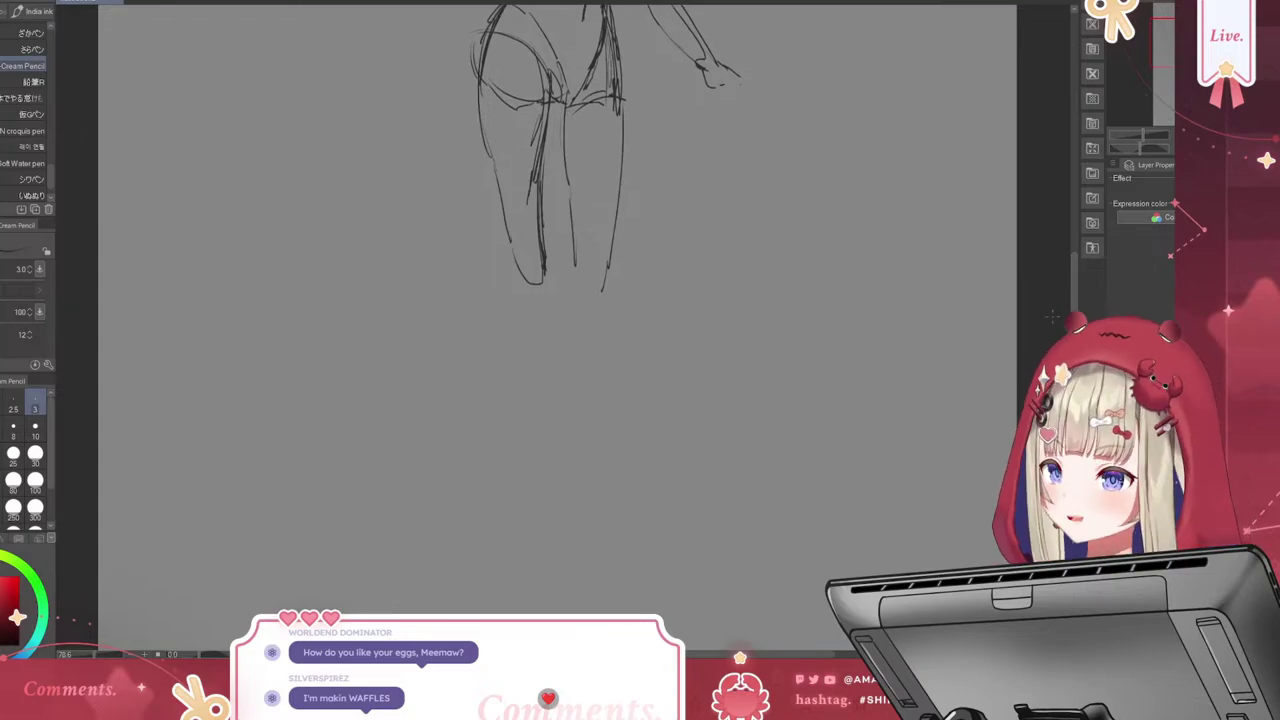
left_click_drag(569, 218, 571, 301)
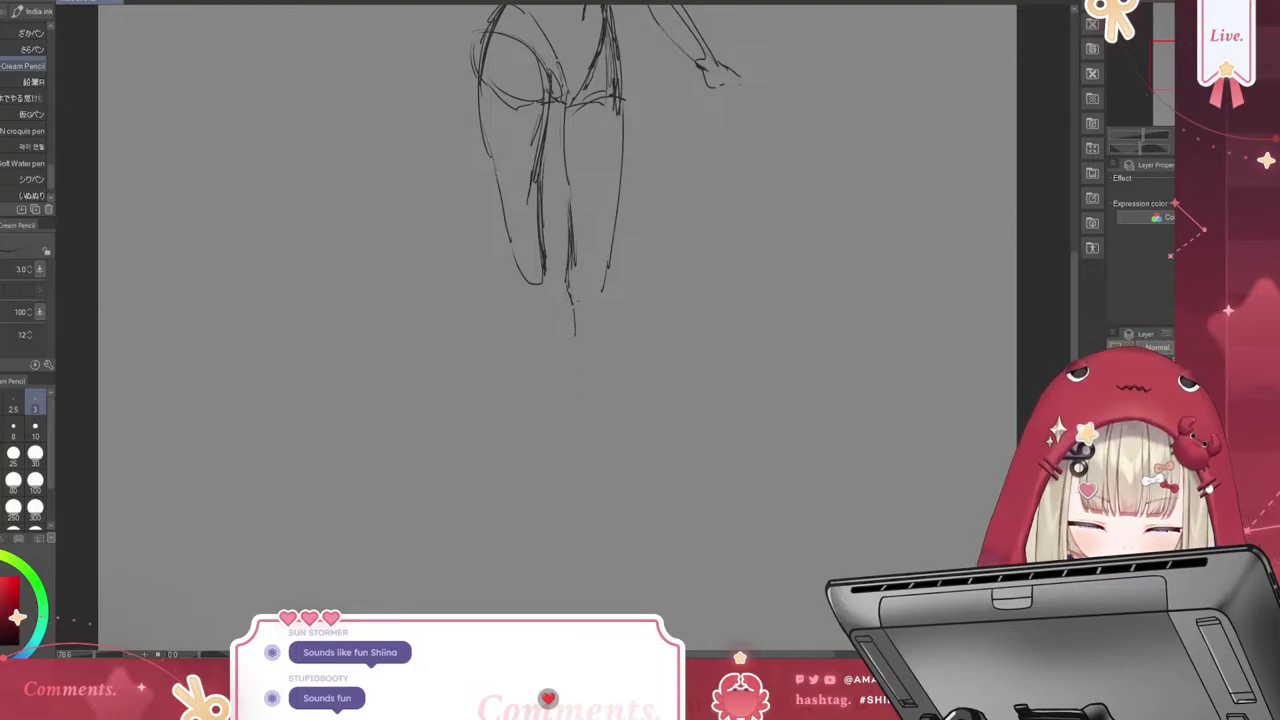
left_click_drag(575, 335, 576, 466)
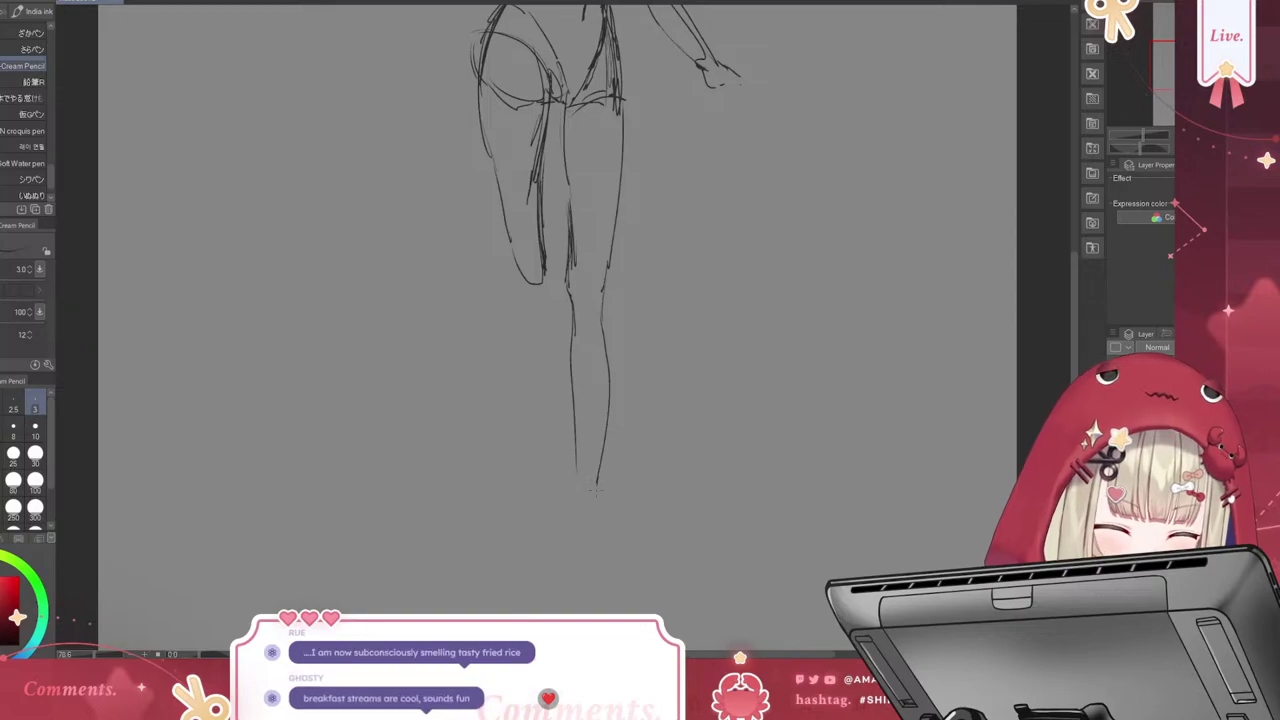
left_click_drag(597, 490, 607, 263)
key("ctrl+z")
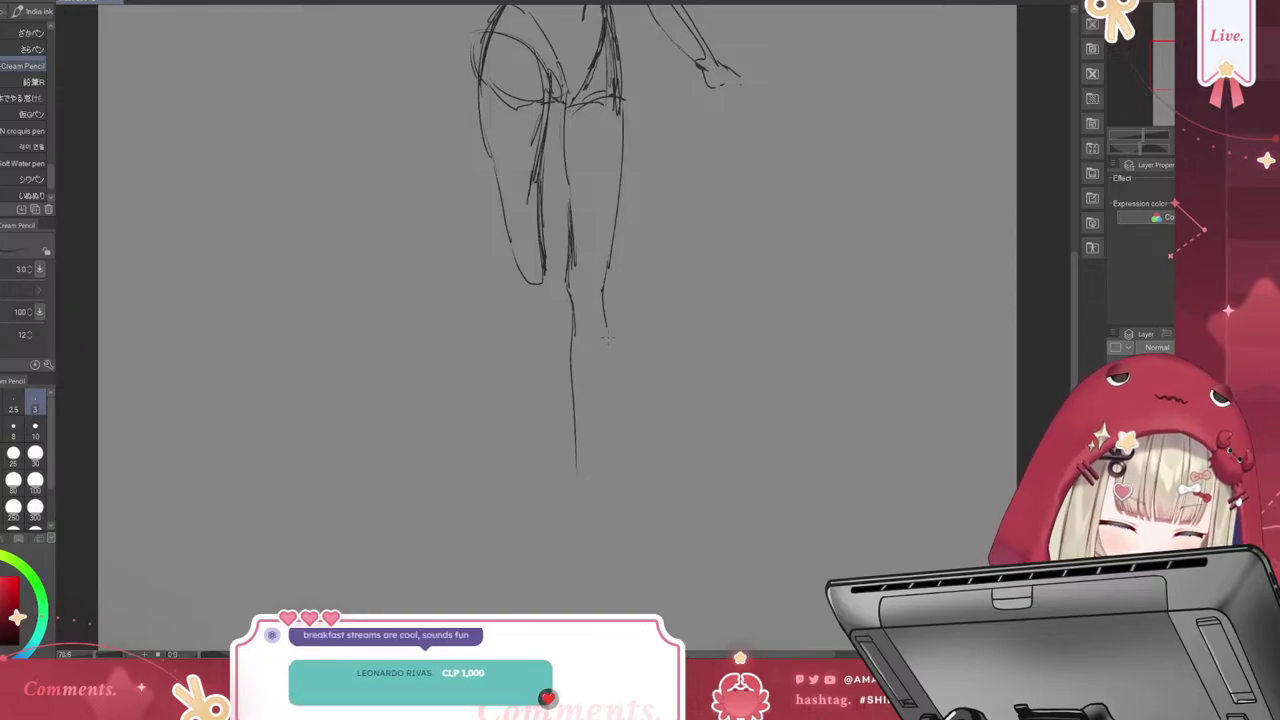
left_click_drag(607, 338, 594, 490)
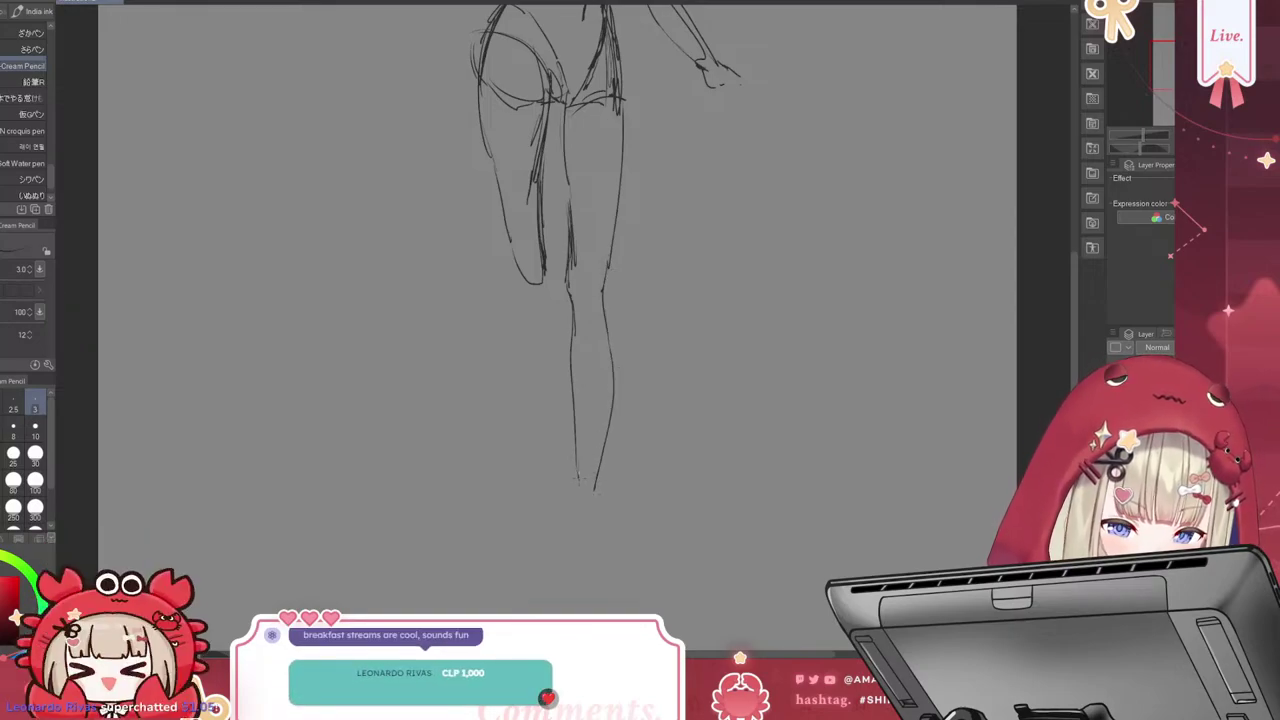
key("ctrl+z")
key("ctrl+z")
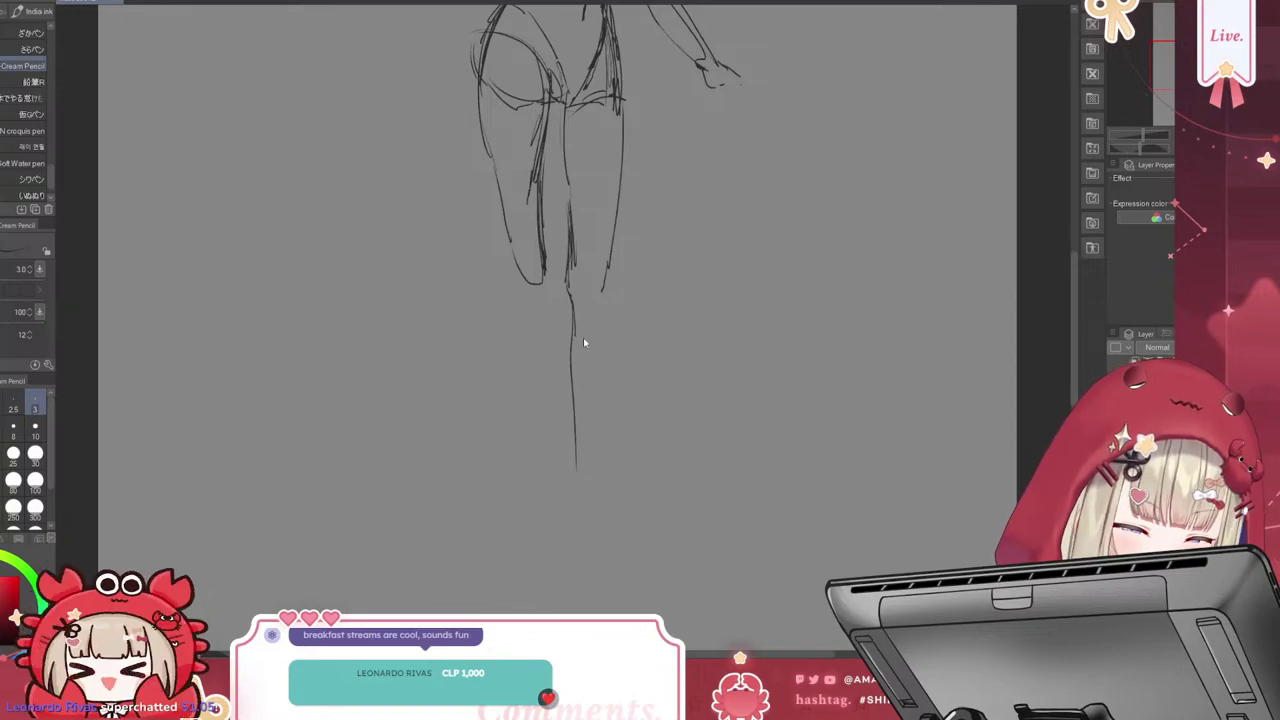
left_click_drag(574, 398, 568, 522)
key("ctrl+z")
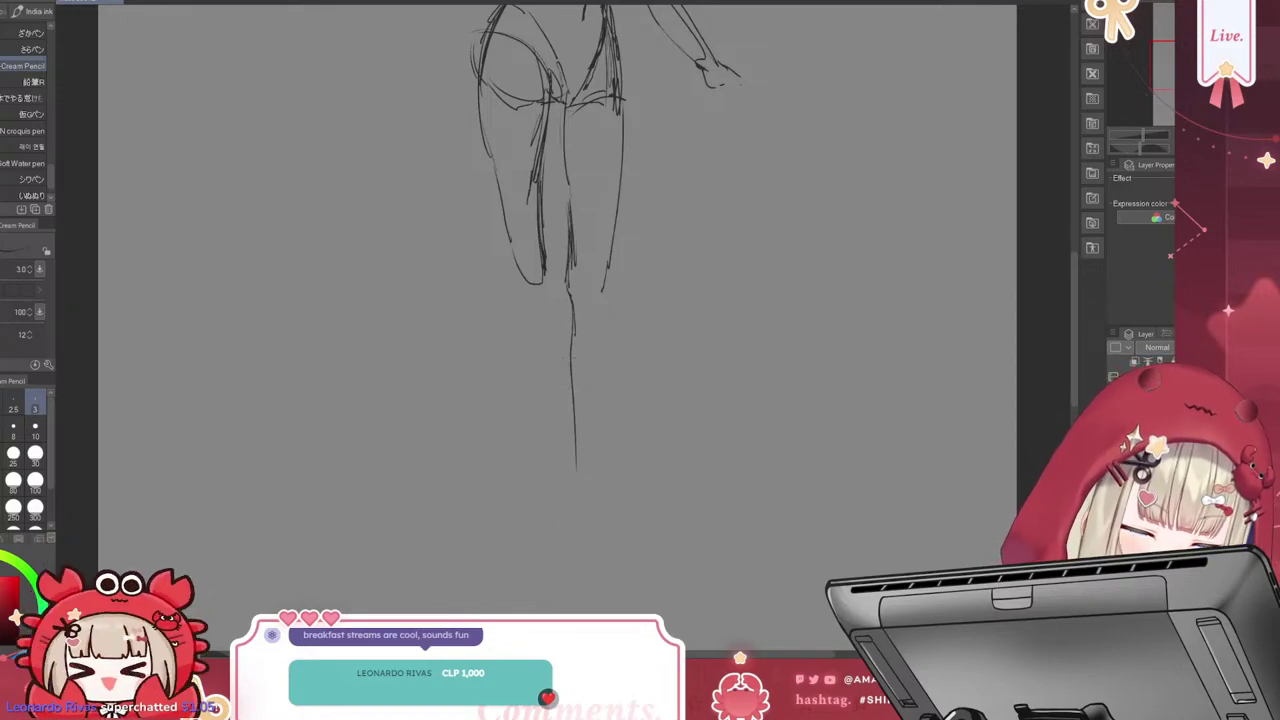
key("ctrl+z")
left_click_drag(571, 338, 542, 512)
key("ctrl+z")
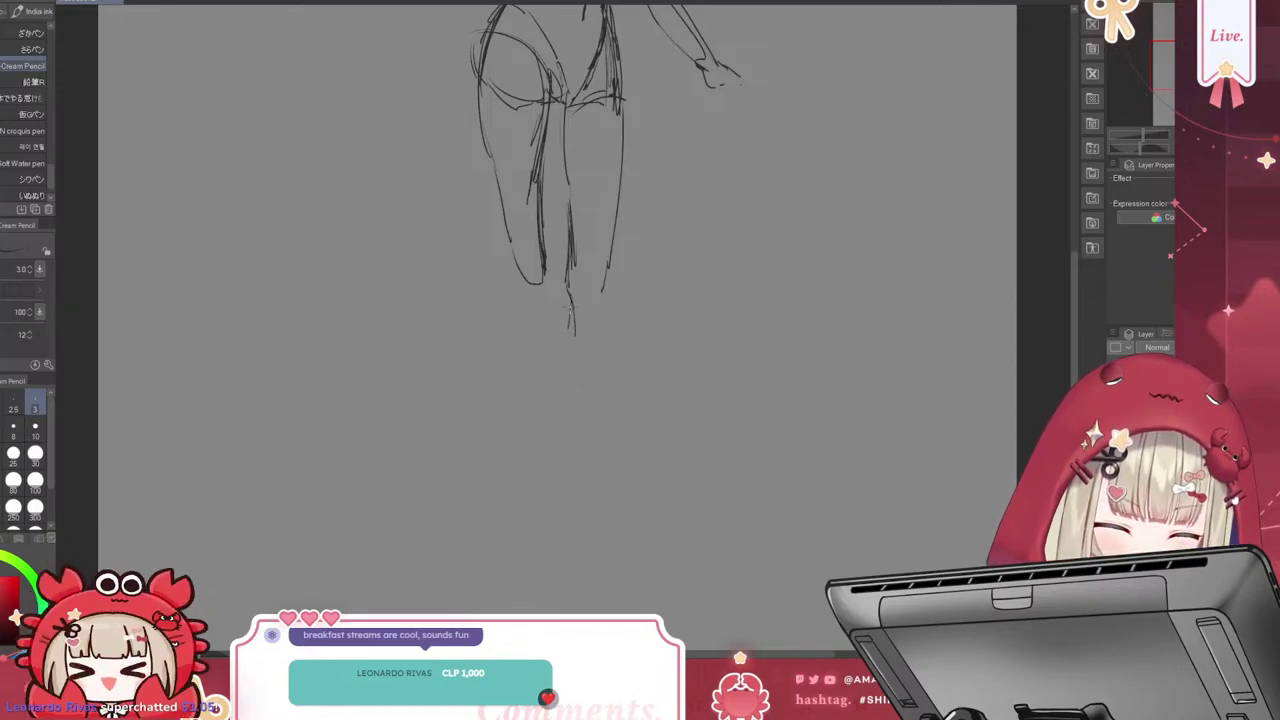
Sketch the right lower leg with a long inner line and a curved outer calf tapering to the ankle, undoing rejected calf strokes
left_click_drag(572, 308, 562, 512)
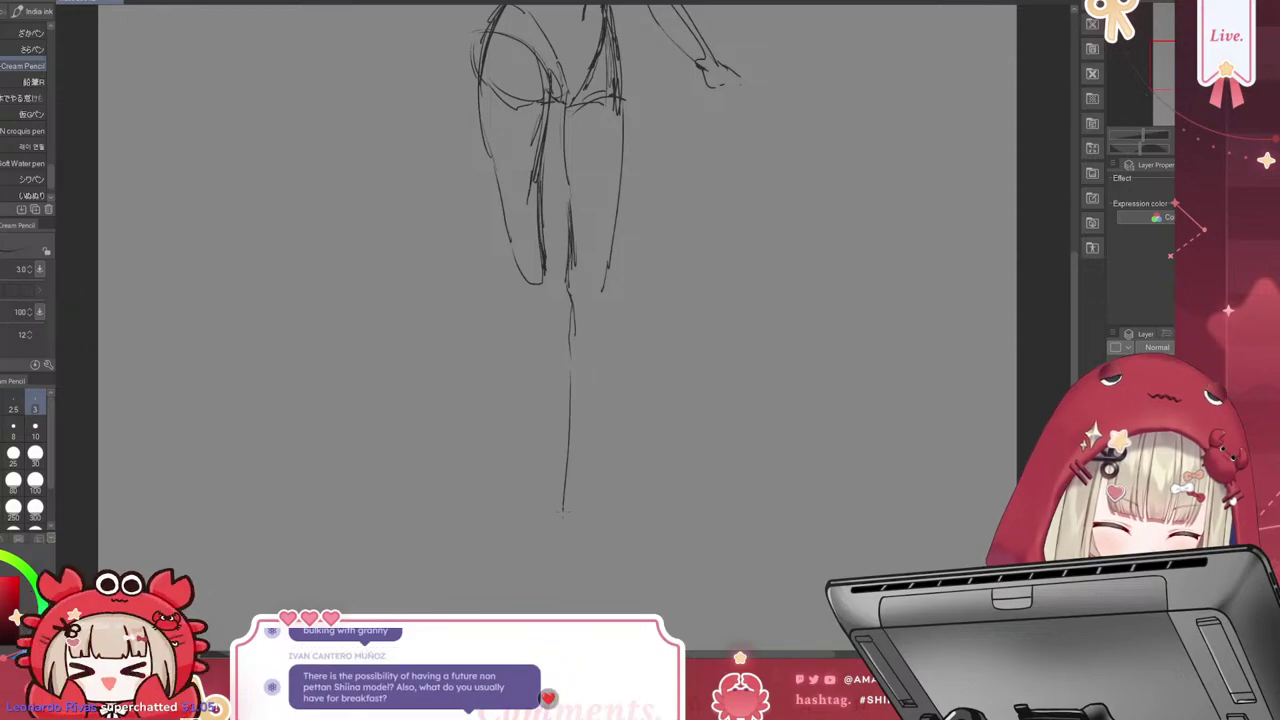
mouse_move(605, 282)
left_mouse_down()
mouse_move(605, 390)
mouse_move(586, 454)
left_mouse_up()
key("ctrl+z")
left_click_drag(603, 322, 586, 470)
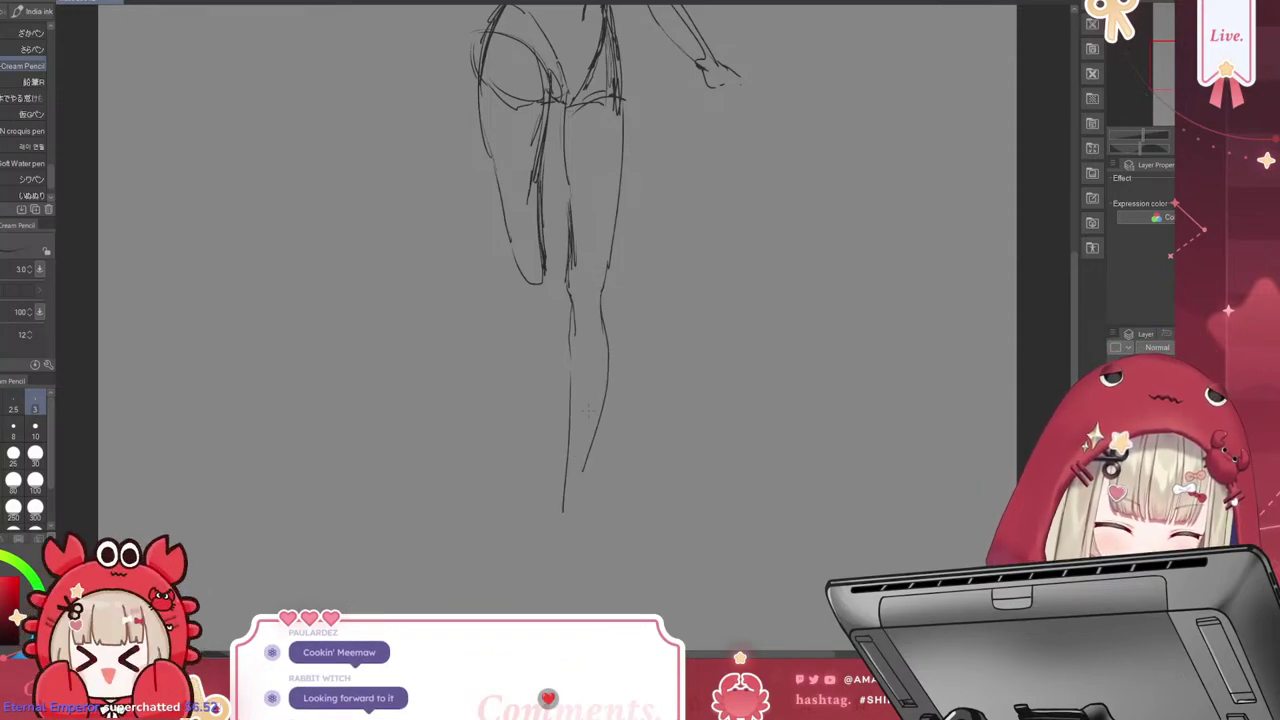
key("ctrl+z")
key("ctrl+z")
mouse_move(603, 292)
left_mouse_down()
mouse_move(614, 390)
mouse_move(596, 448)
left_mouse_up()
key("ctrl+z")
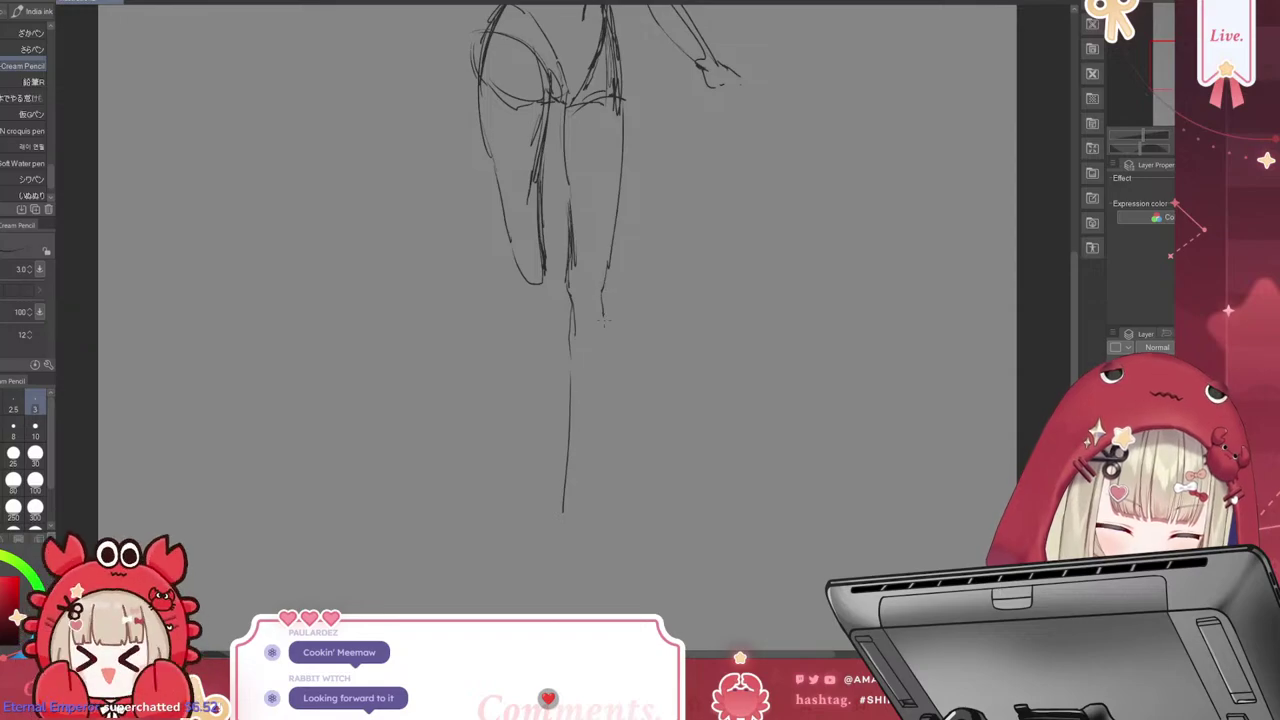
mouse_move(605, 314)
left_mouse_down()
mouse_move(604, 396)
mouse_move(578, 496)
left_mouse_up()
left_click_drag(603, 392, 578, 514)
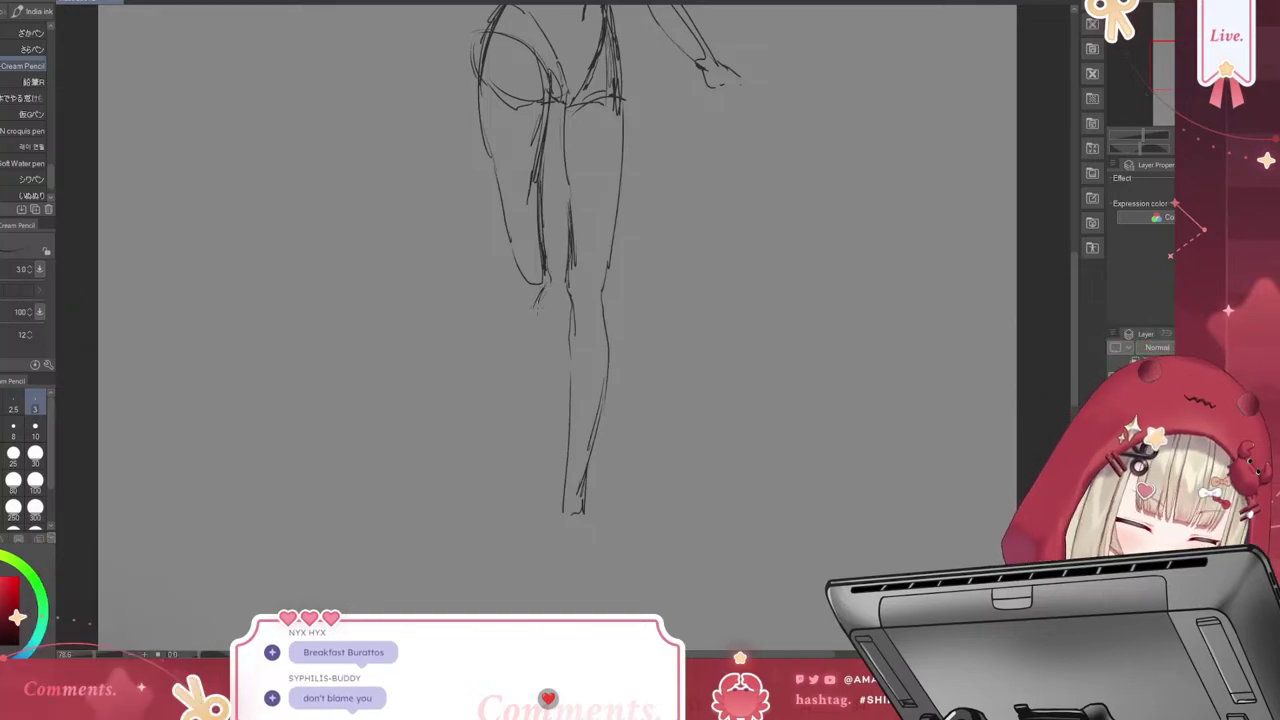
Sketch the upper part of the left lower leg slanting outward from the knee with two short contours, undoing rejected strokes
left_click_drag(537, 309, 508, 377)
key("ctrl+z")
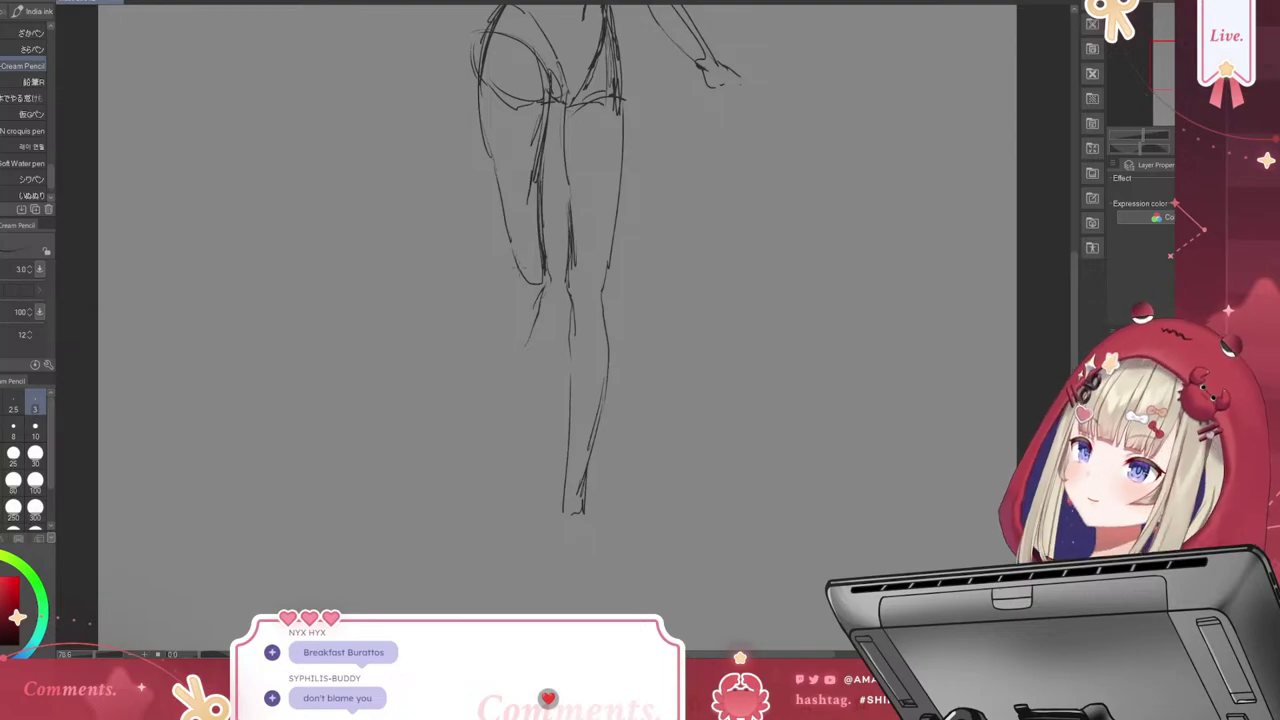
left_click_drag(514, 280, 497, 320)
key("ctrl+z")
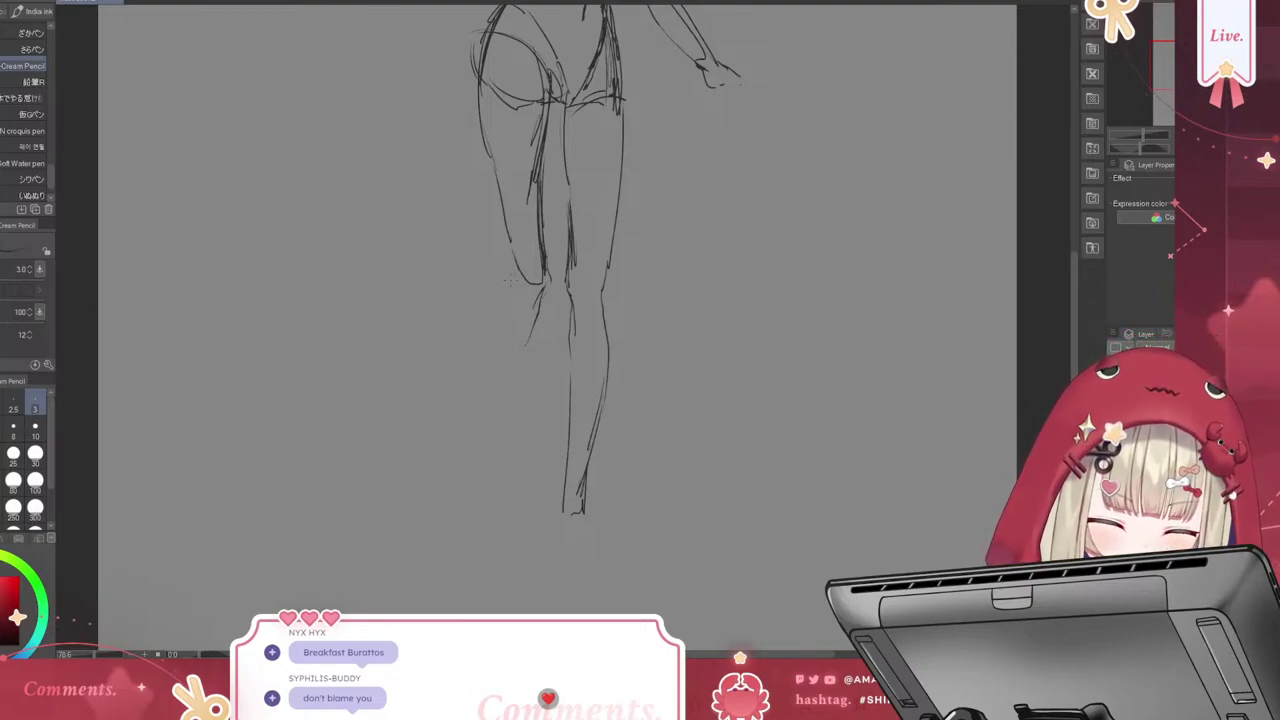
left_click_drag(514, 275, 495, 311)
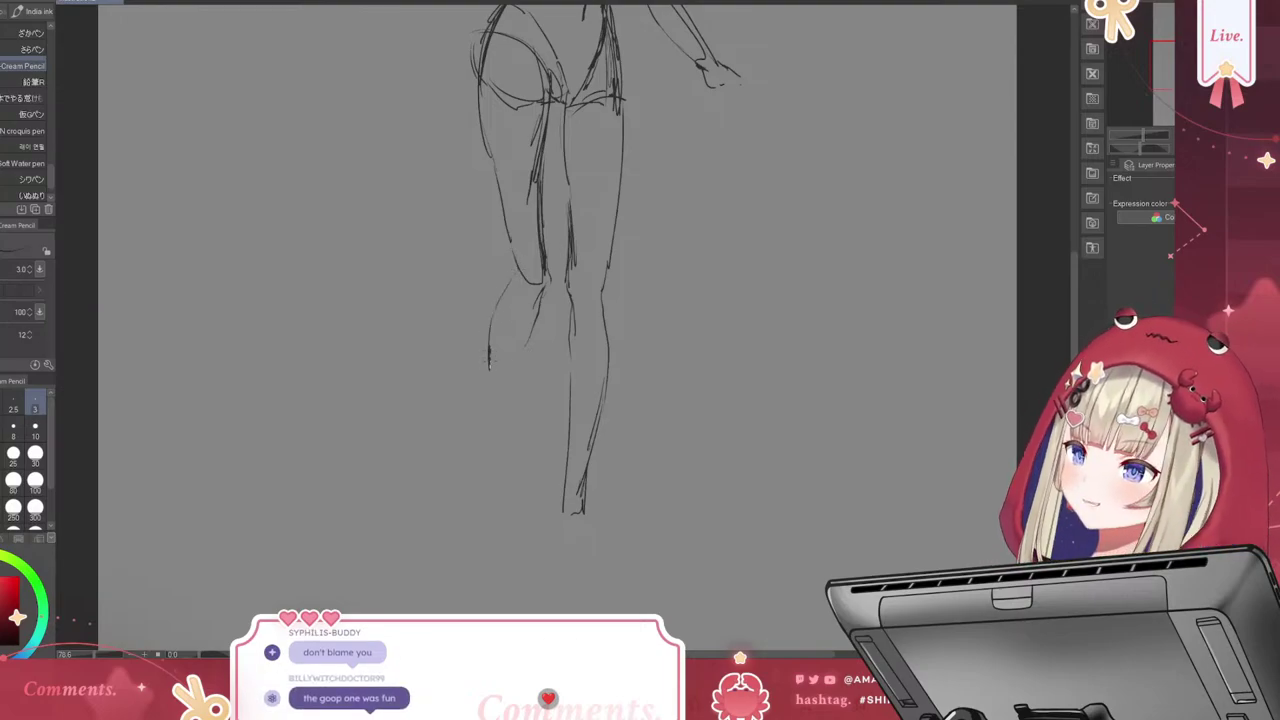
left_click_drag(538, 305, 508, 392)
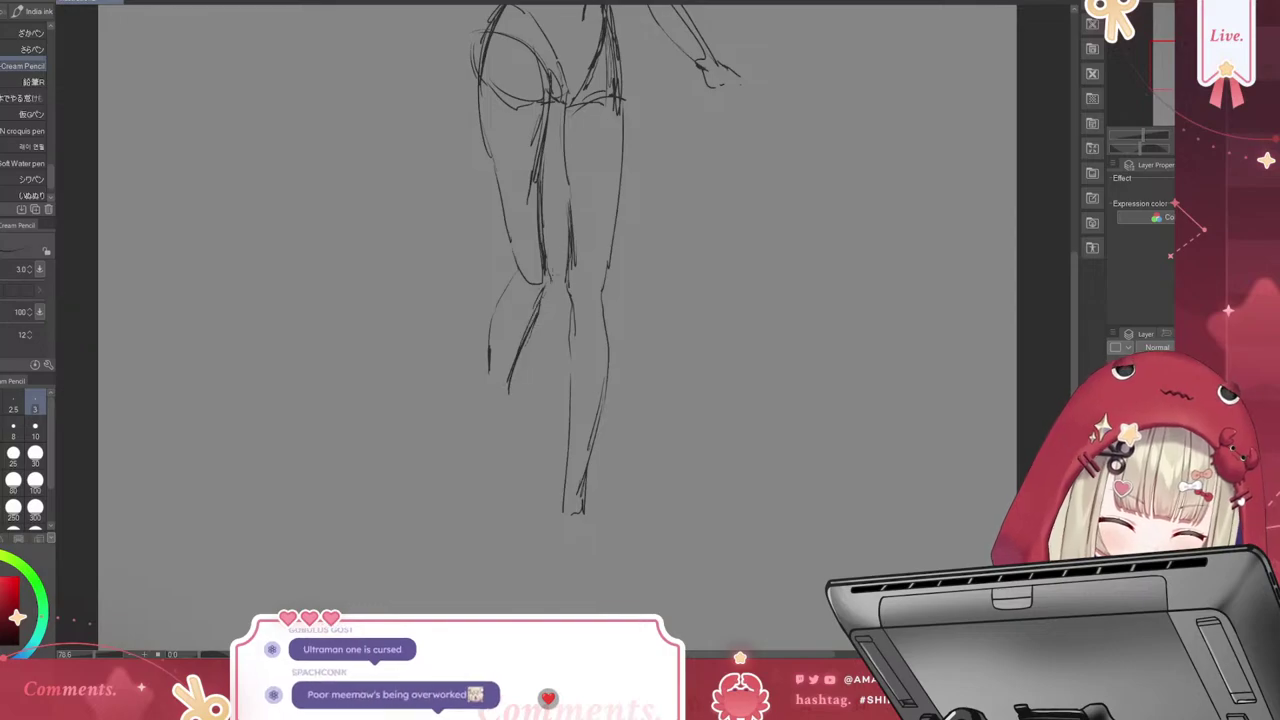
Darken both contours of the left thigh and the right thigh's inner line, undoing the extra stroke on the right thigh's outer side
left_click_drag(487, 152, 513, 252)
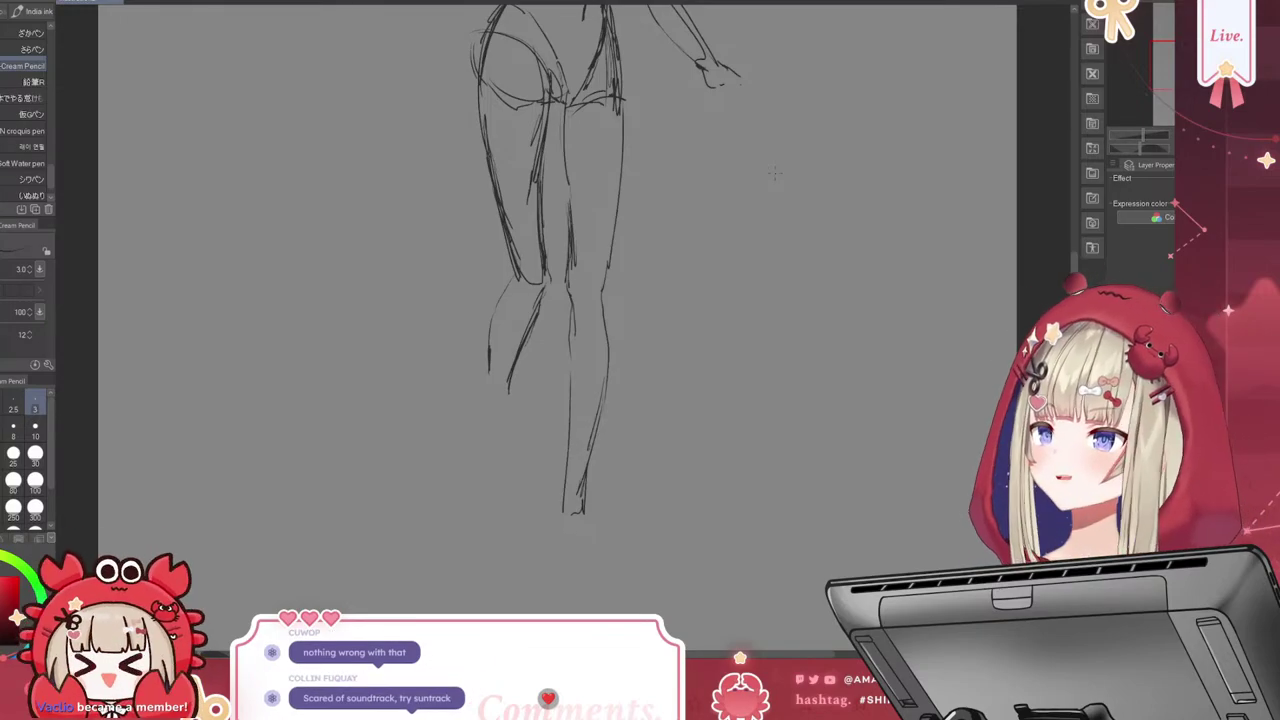
left_click_drag(567, 212, 561, 282)
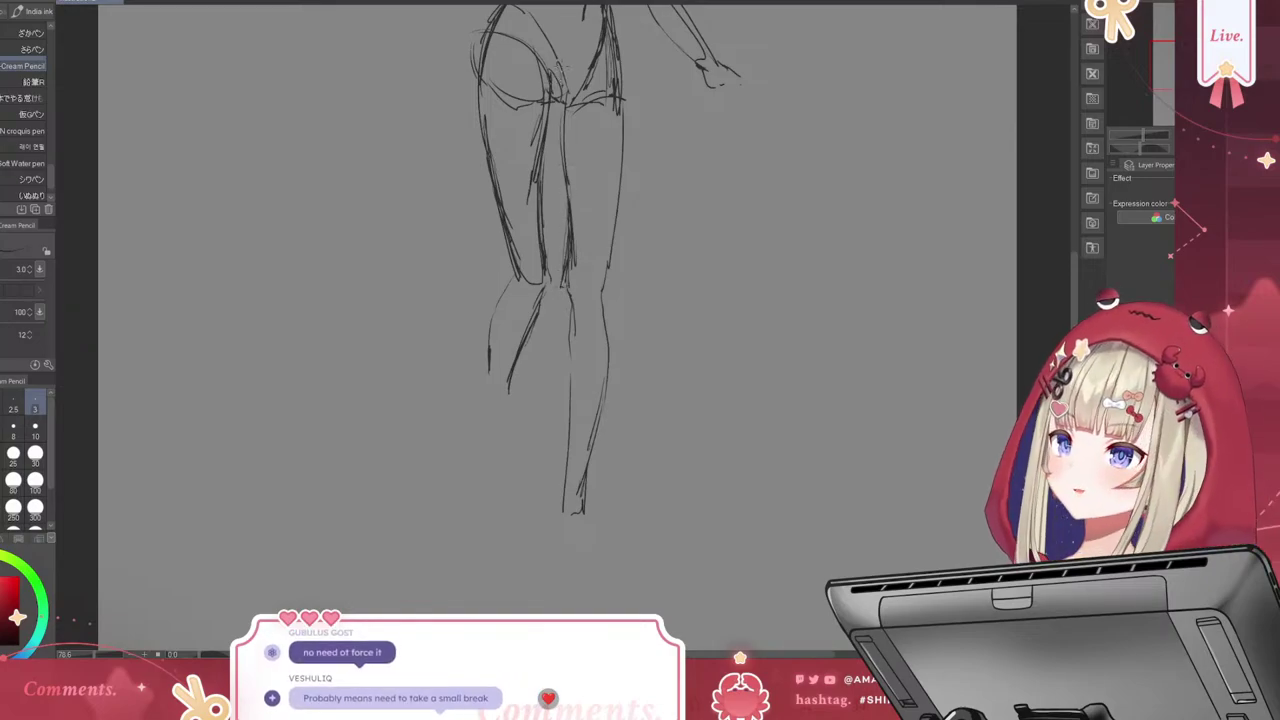
left_click_drag(556, 89, 547, 257)
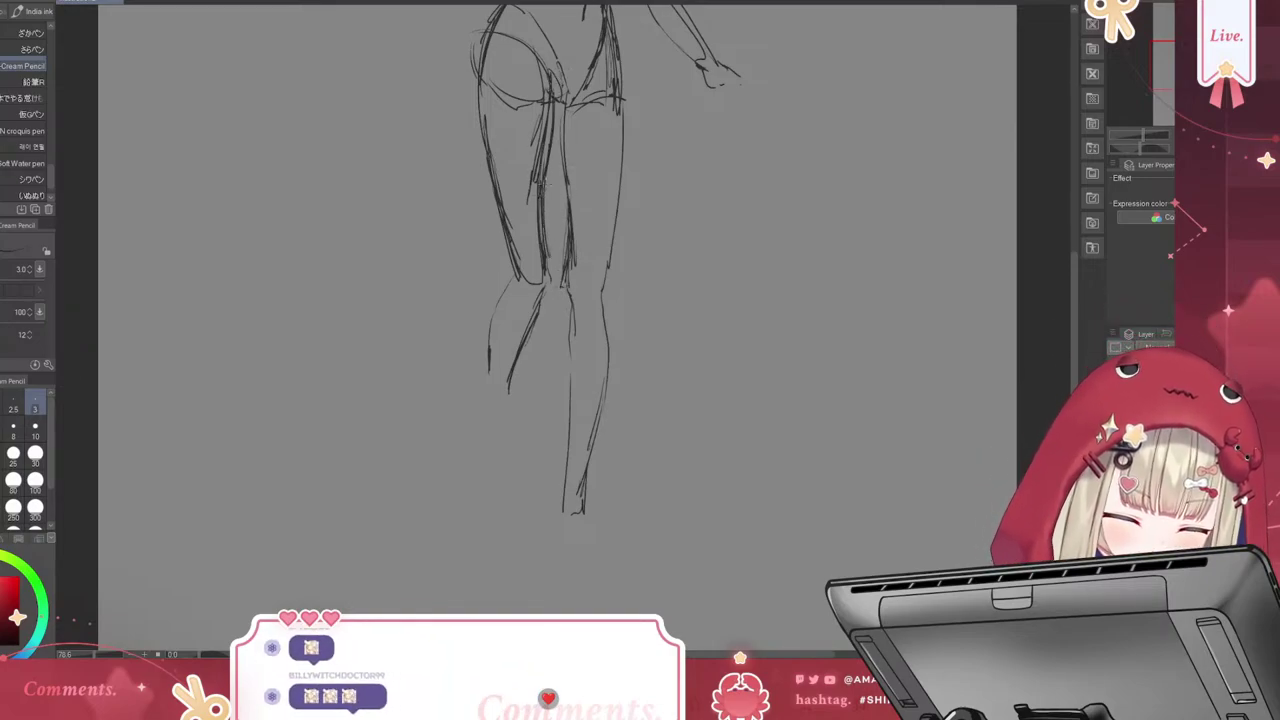
left_click_drag(545, 178, 550, 272)
left_click_drag(547, 181, 553, 280)
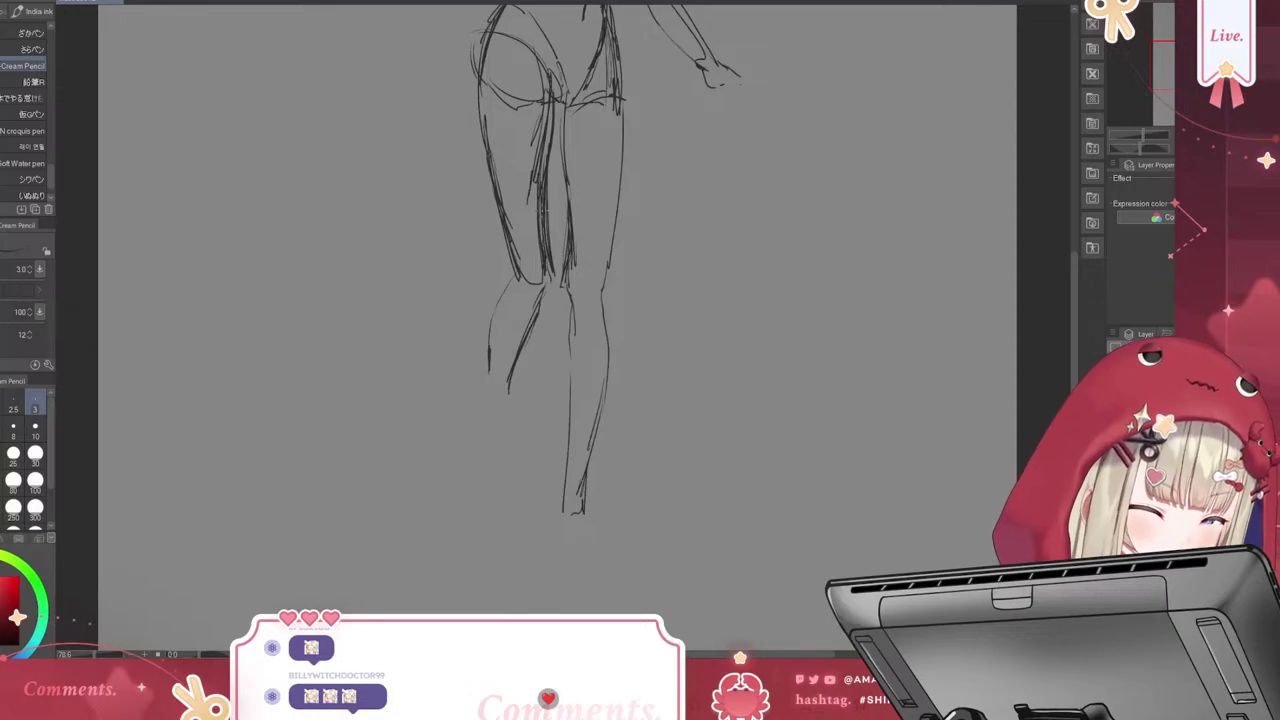
left_click_drag(618, 94, 601, 268)
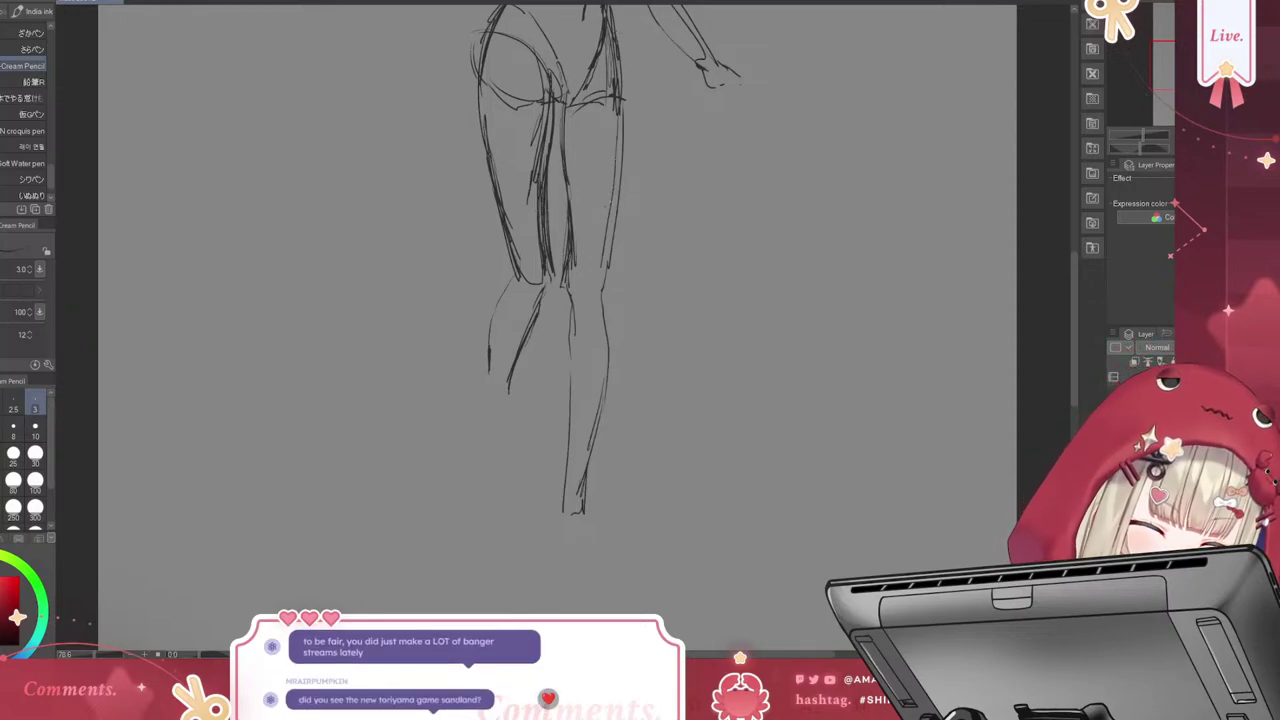
key("ctrl+z")
Sketch the pointed right foot below the ankle and complete the left lower leg with a rough foot
scroll(628, 102, "down", 4)
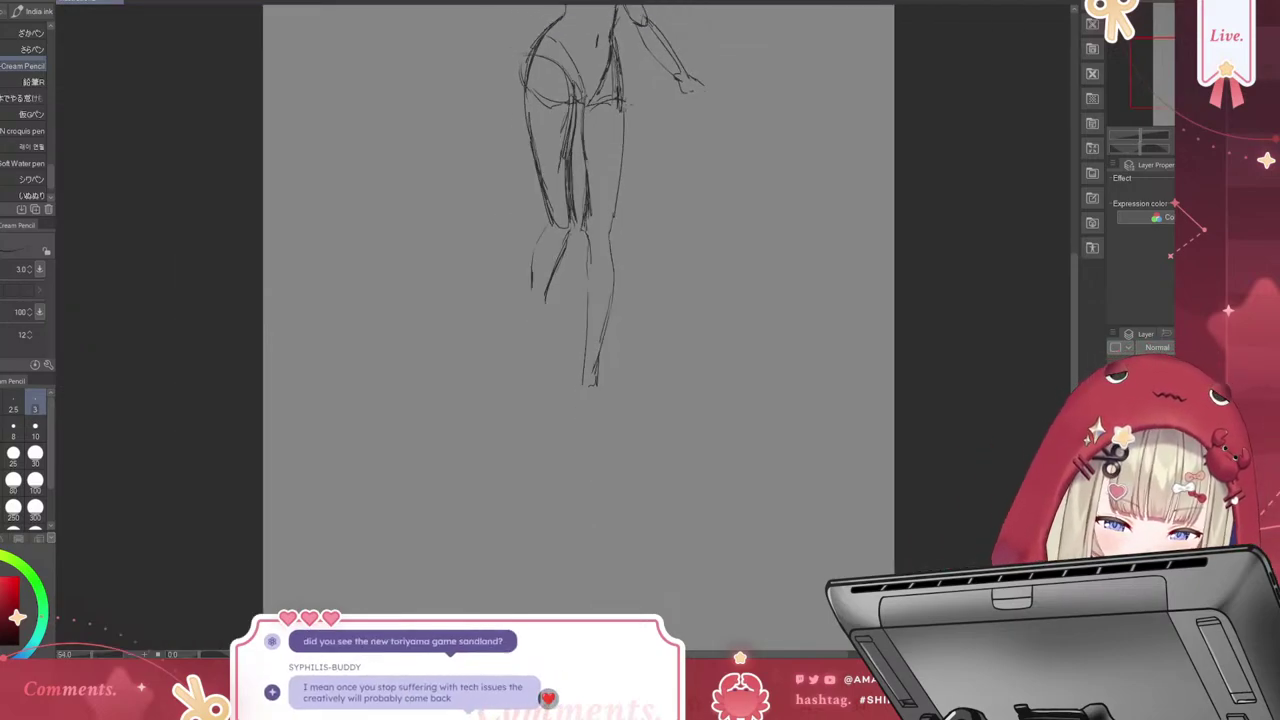
left_click_drag(1074, 325, 1076, 282)
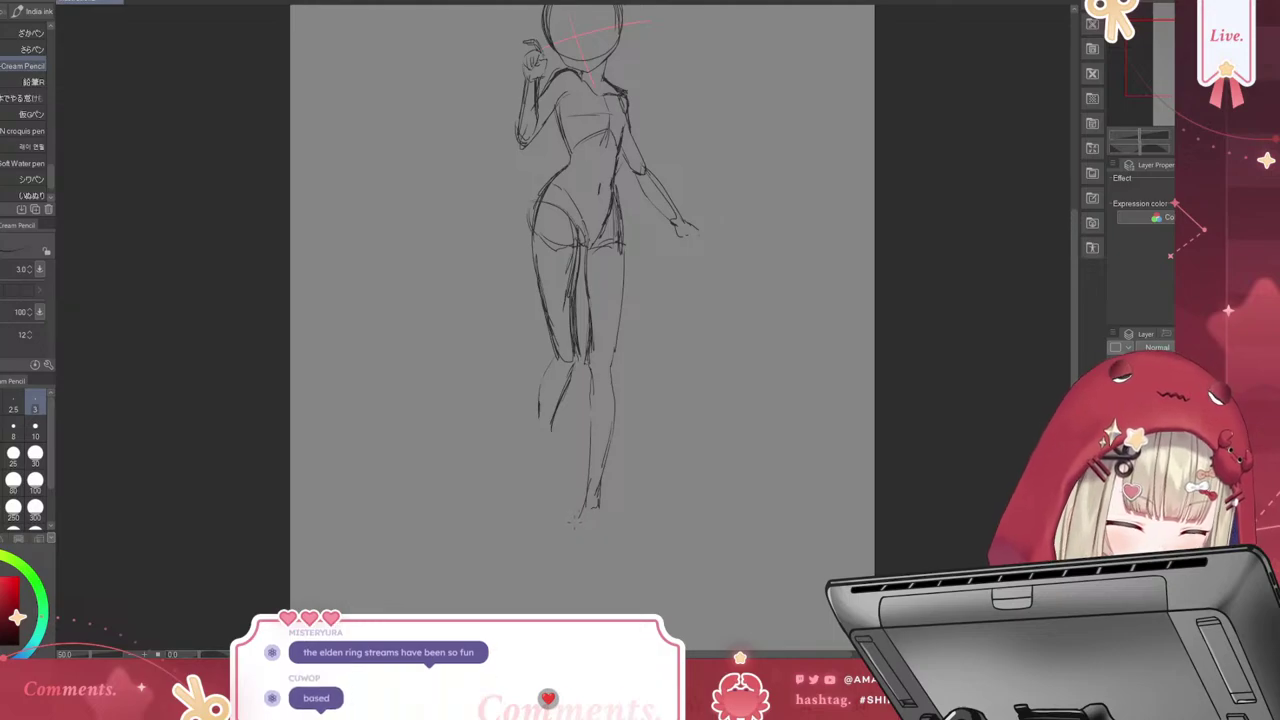
left_click_drag(596, 505, 566, 545)
key("ctrl+z")
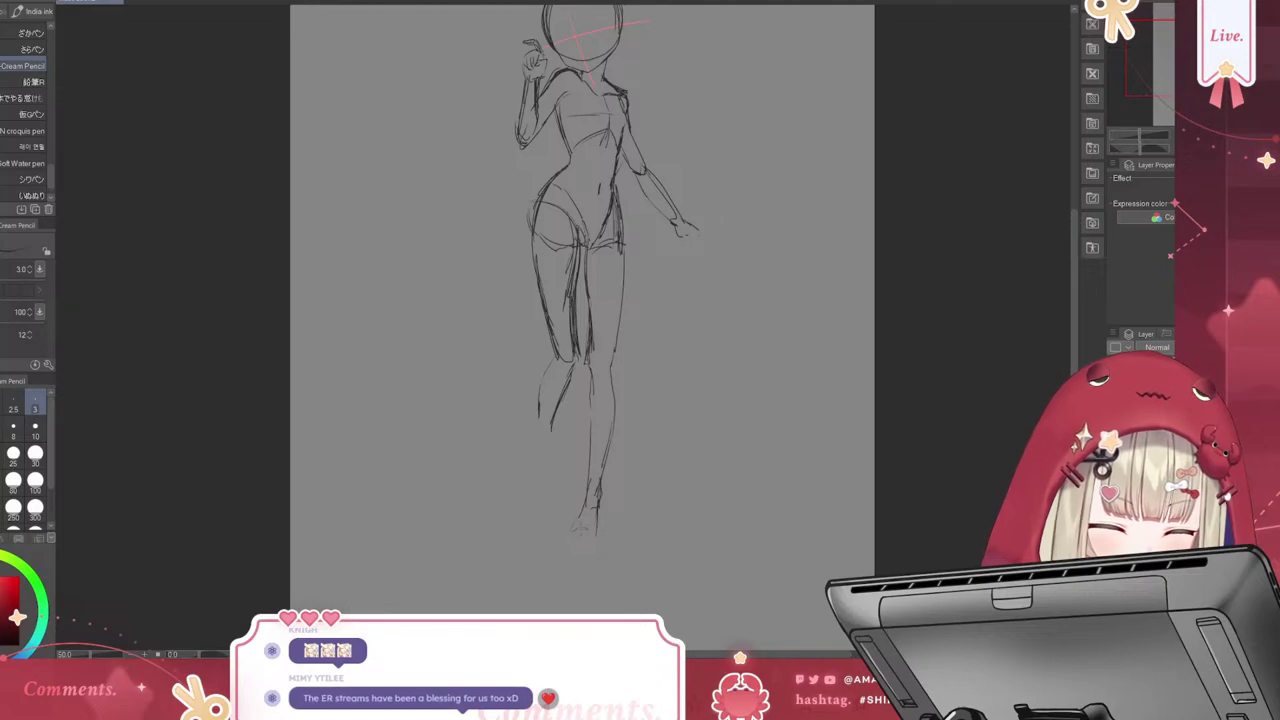
left_click_drag(569, 536, 580, 555)
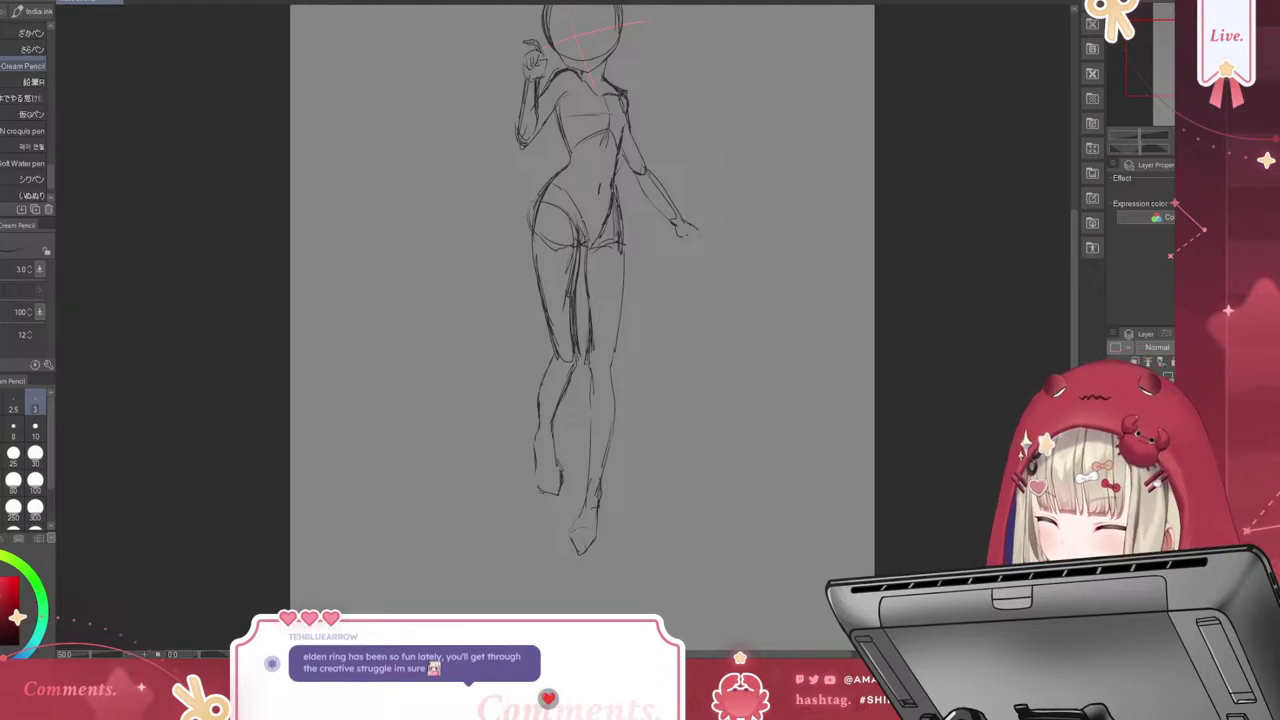
Erase the stray inner strokes of the left thigh and the hip oval with the Hard eraser at size 30
key("e")
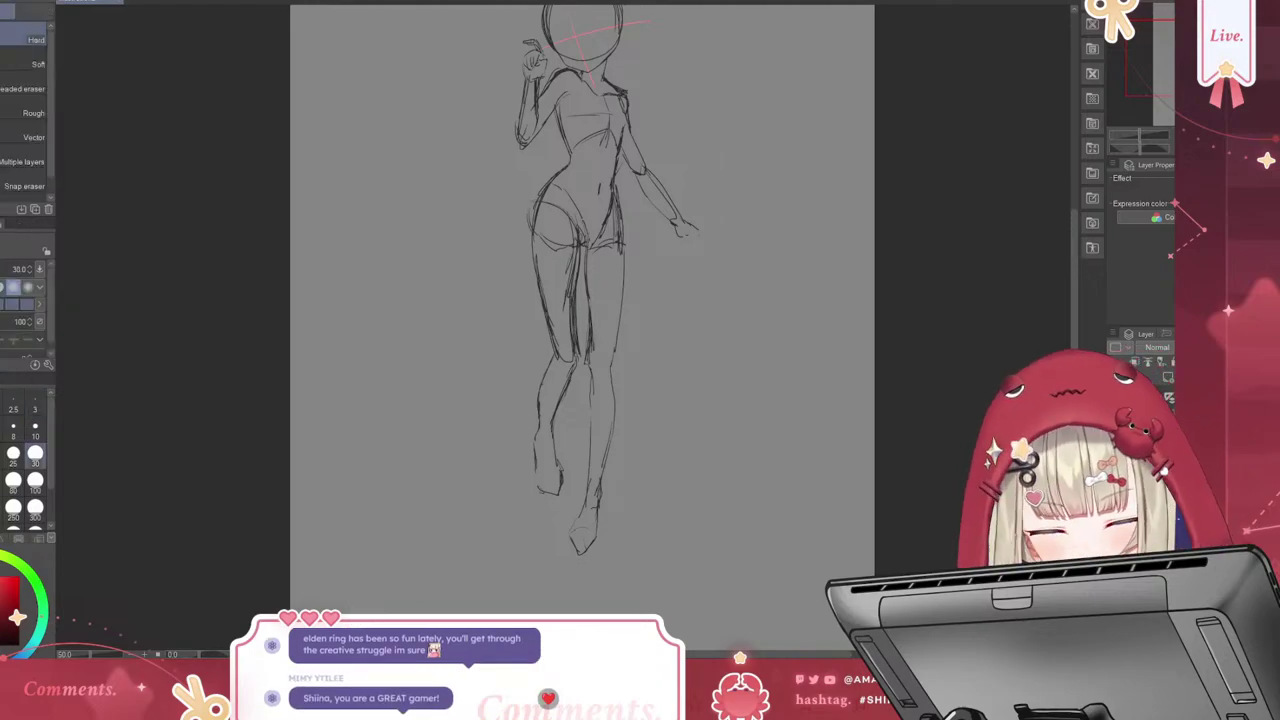
left_click_drag(573, 341, 576, 246)
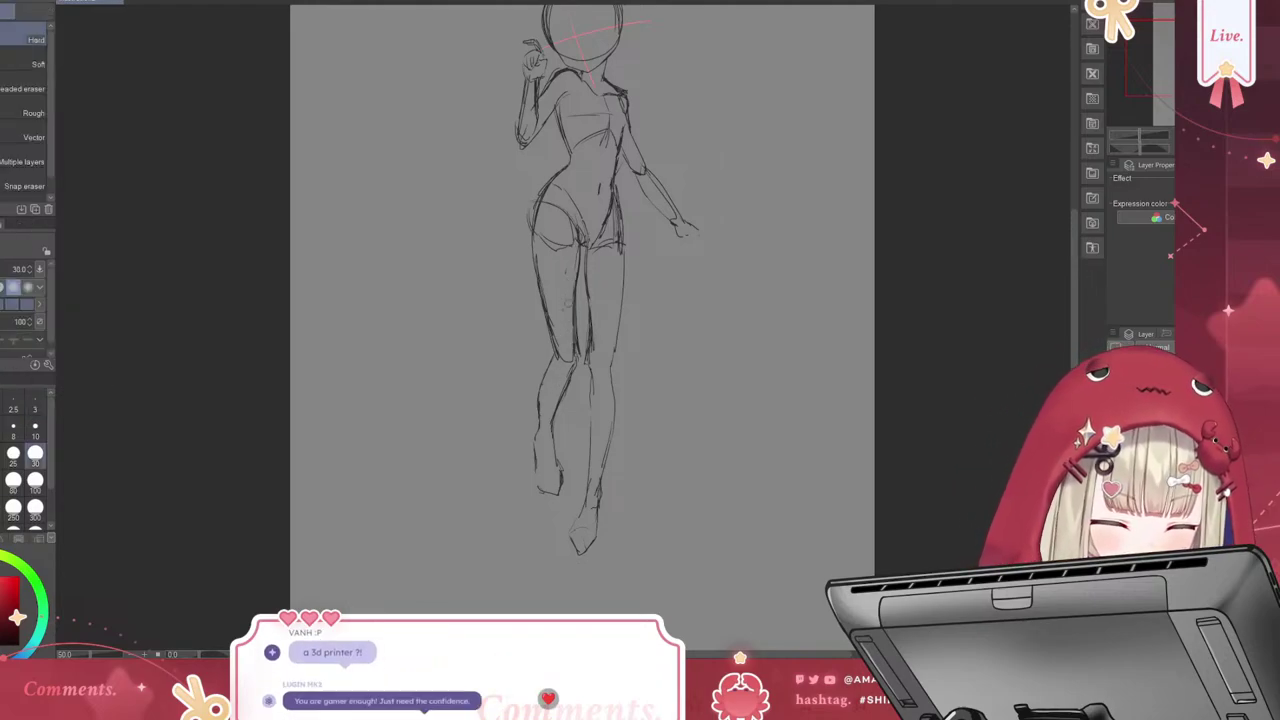
left_click_drag(570, 314, 571, 343)
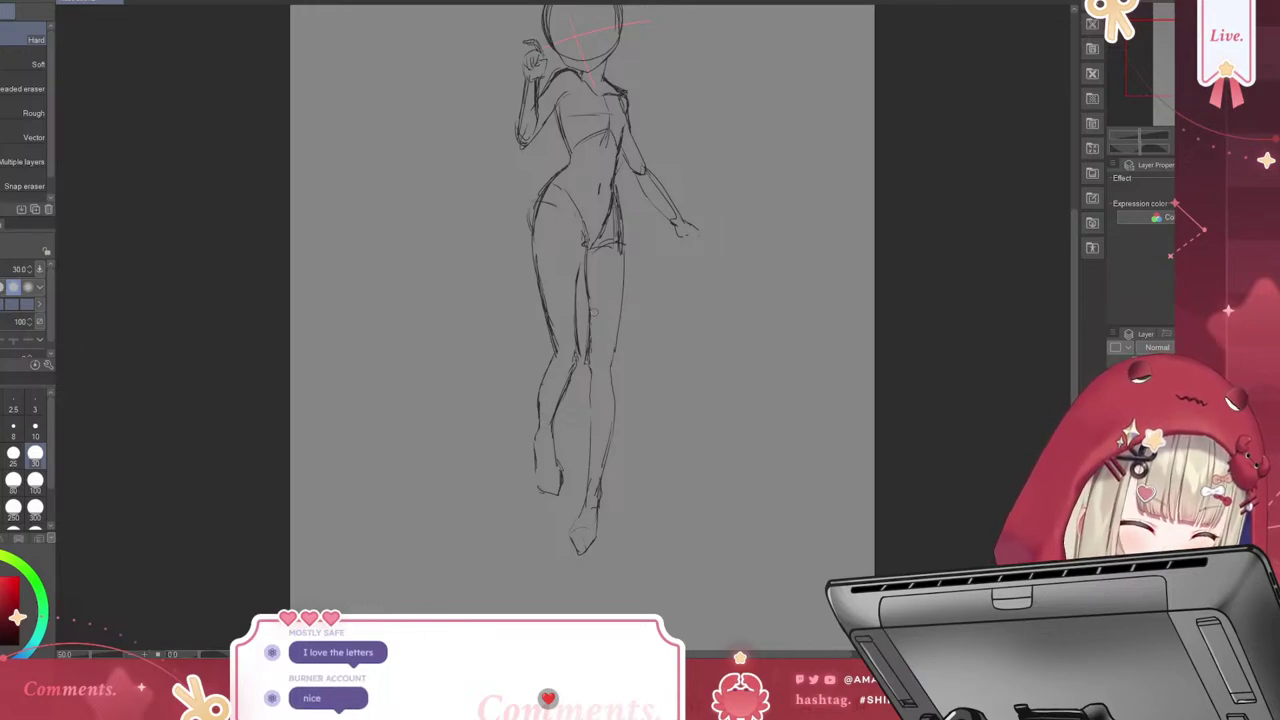
Erase the construction lines around the right hip and the outer contours of both hips
mouse_move(615, 191)
left_mouse_down()
mouse_move(599, 251)
mouse_move(617, 253)
left_mouse_up()
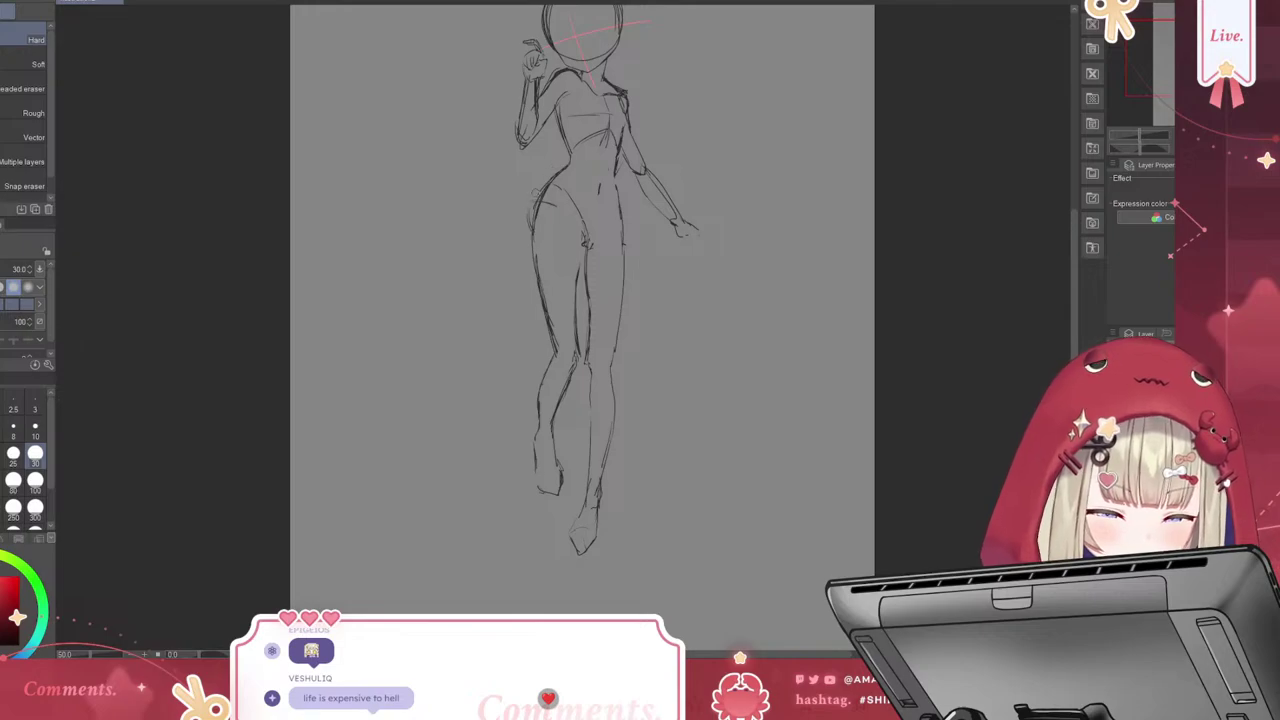
left_click_drag(540, 192, 532, 230)
left_click_drag(557, 165, 541, 192)
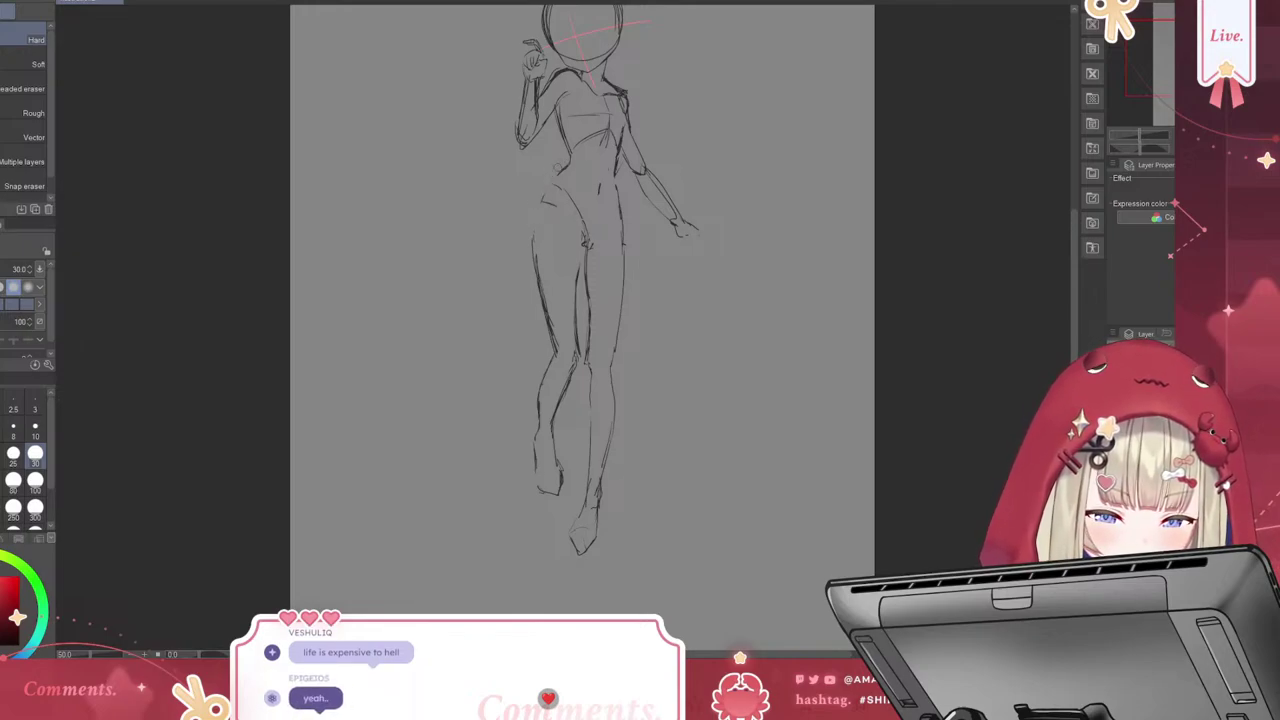
left_click_drag(622, 252, 614, 186)
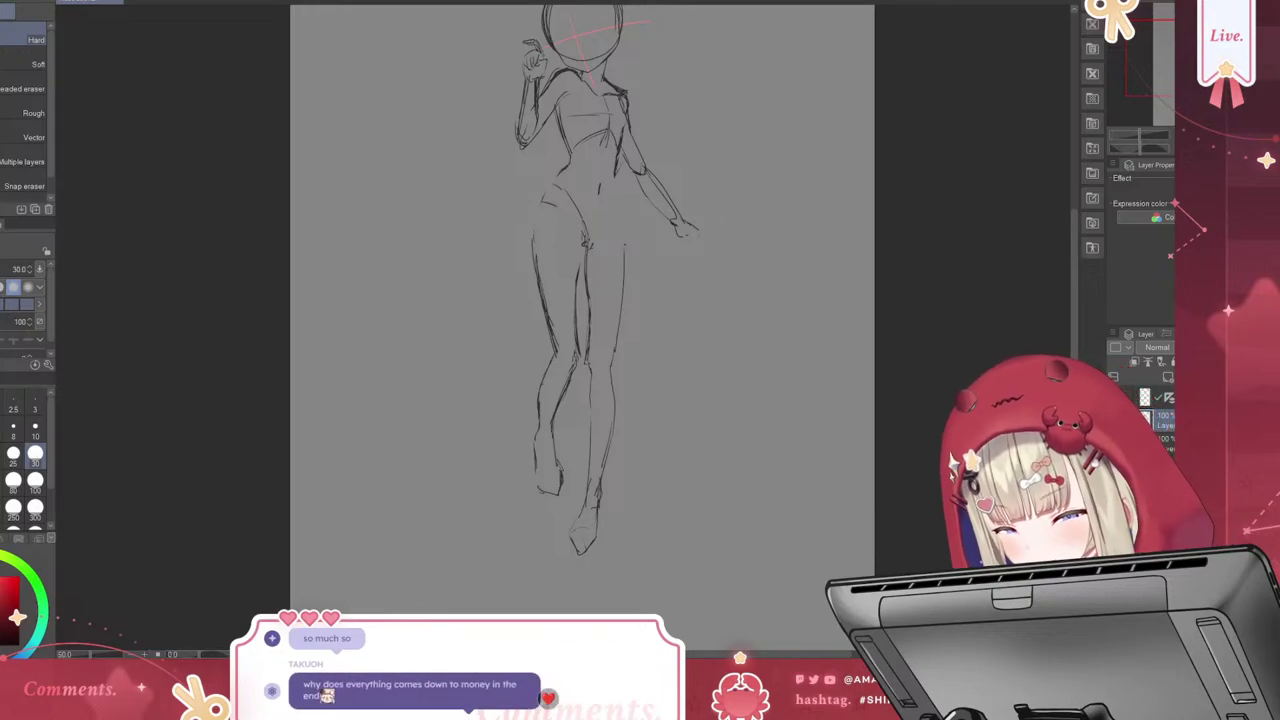
Redraw the outer contours of both hips from the waist to the thighs with the Cream Pencil at size 3
key("p")
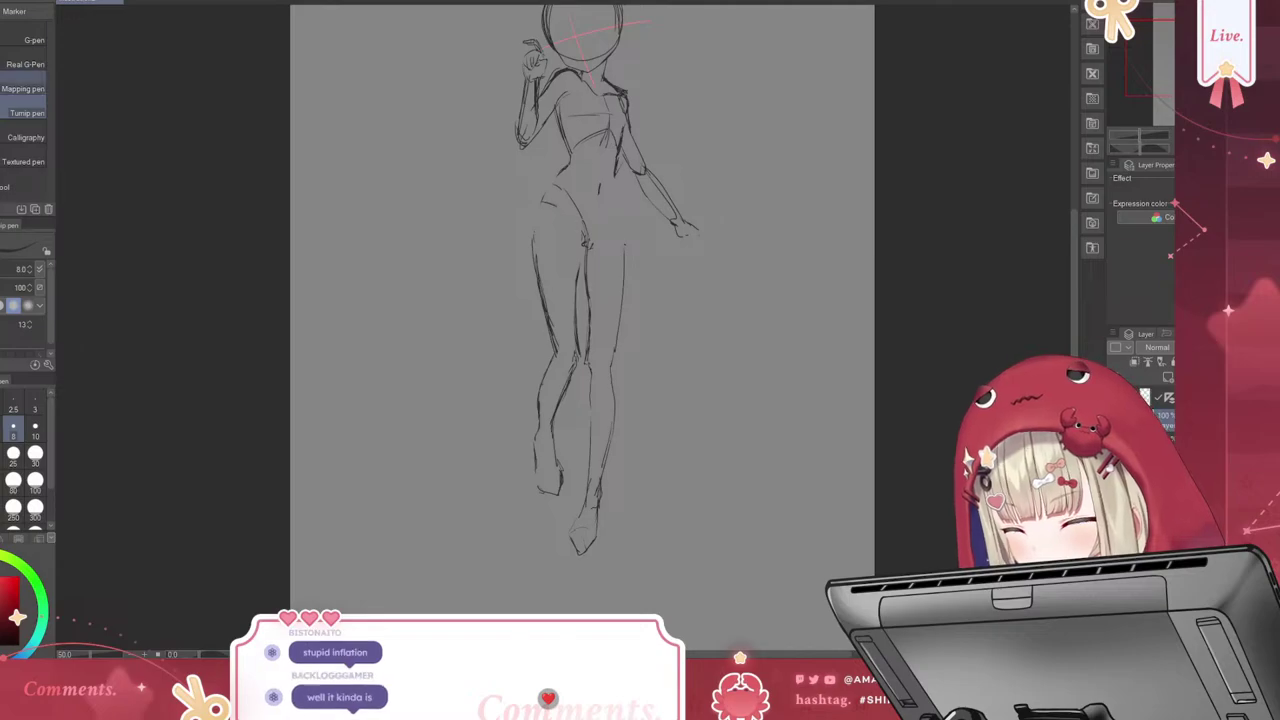
key("b")
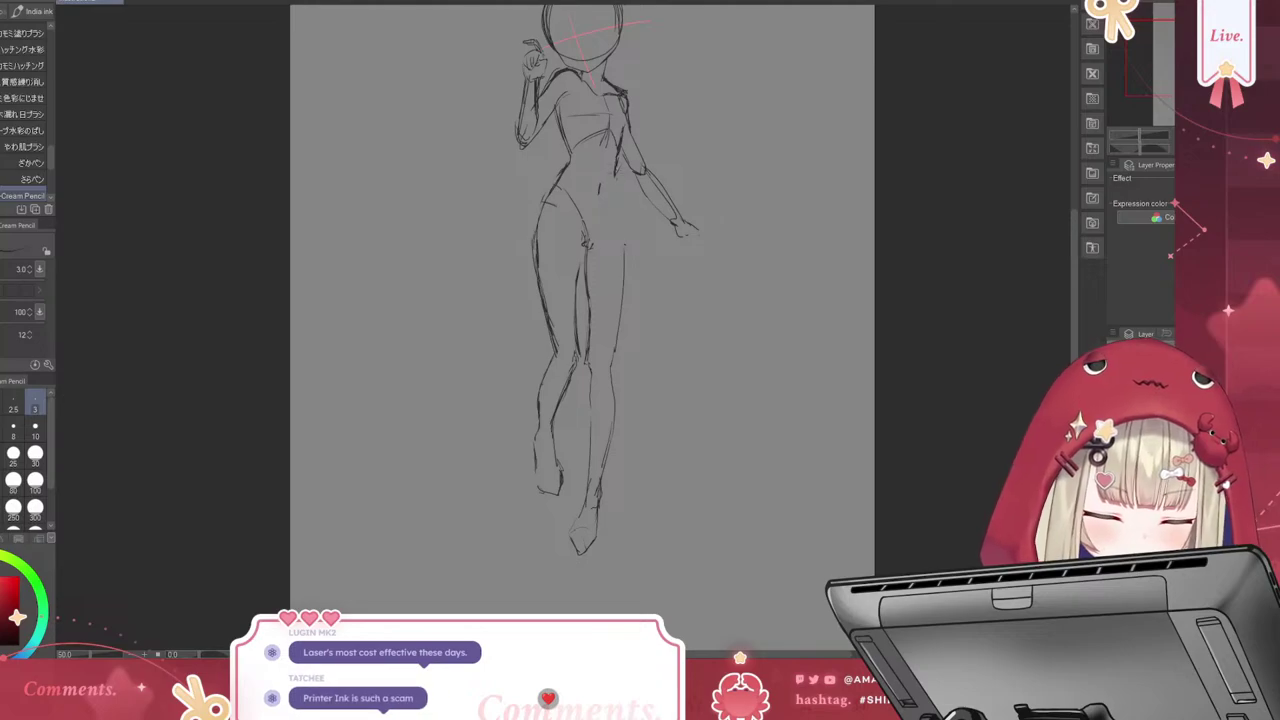
left_click_drag(617, 170, 625, 243)
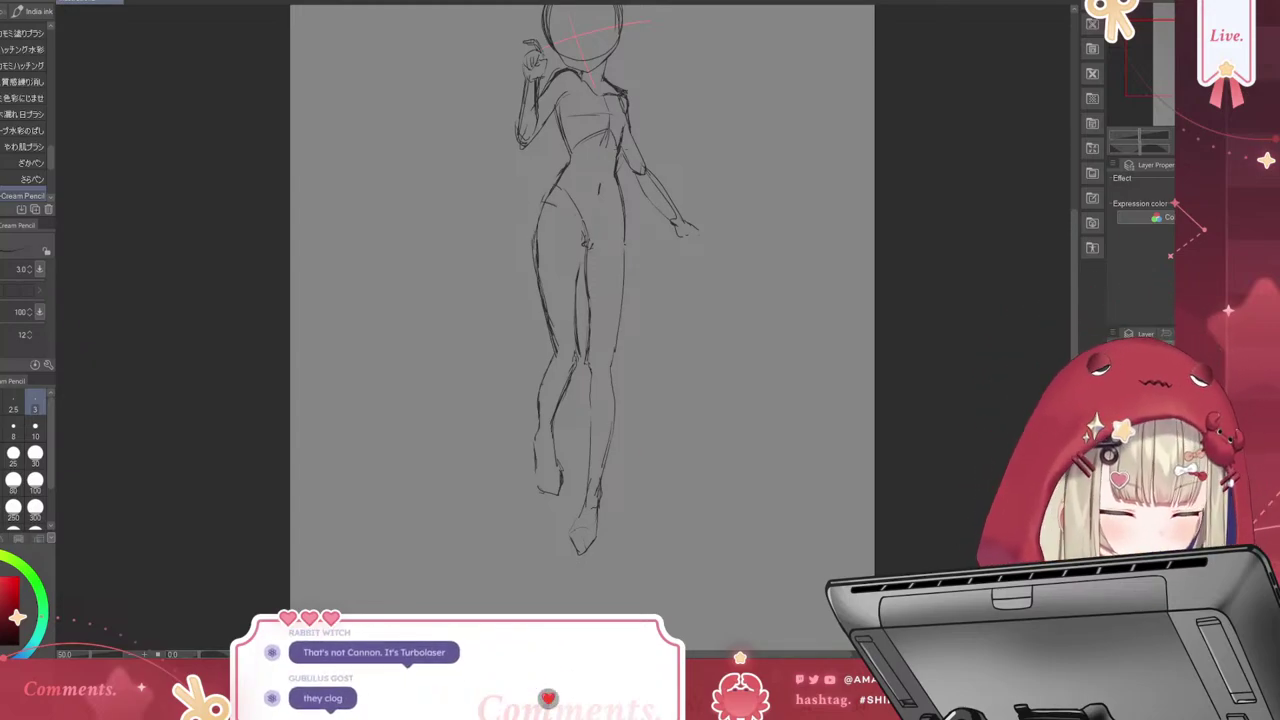
left_click_drag(621, 198, 624, 255)
key("ctrl+z")
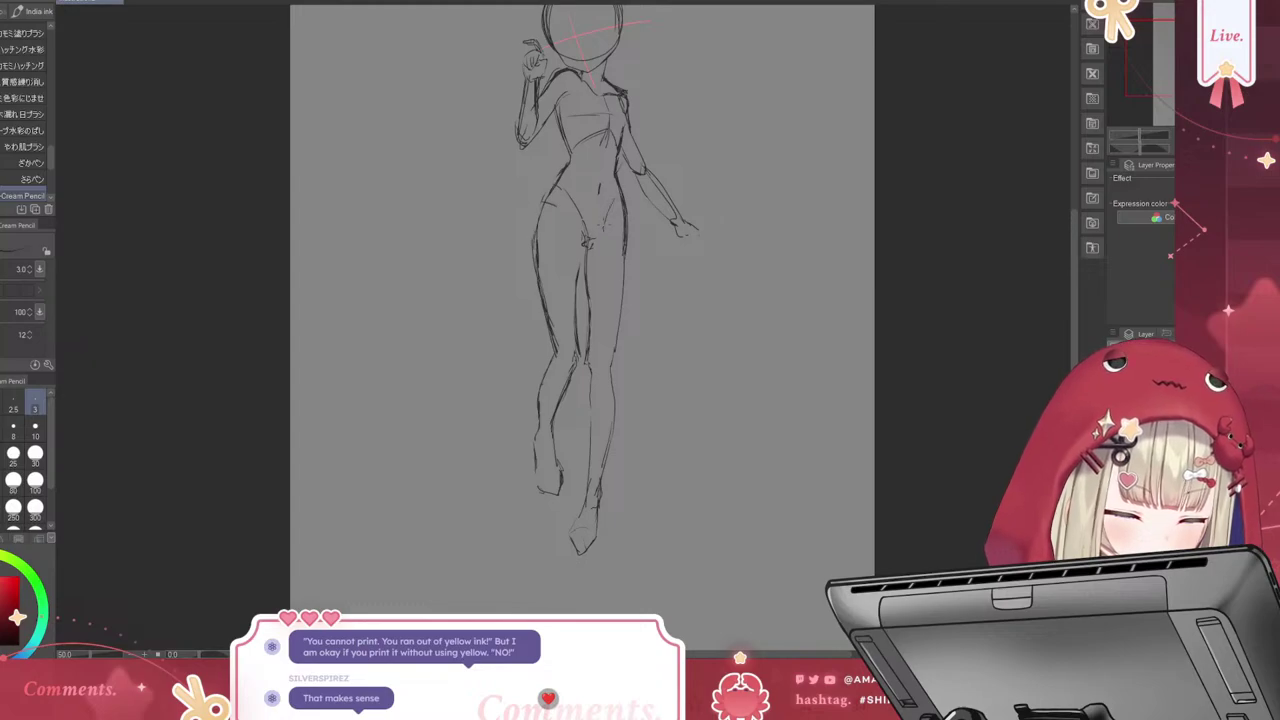
Sketch the right groin crease from the hip to the crotch and darken the upper inner line of the left thigh
left_click_drag(614, 198, 601, 231)
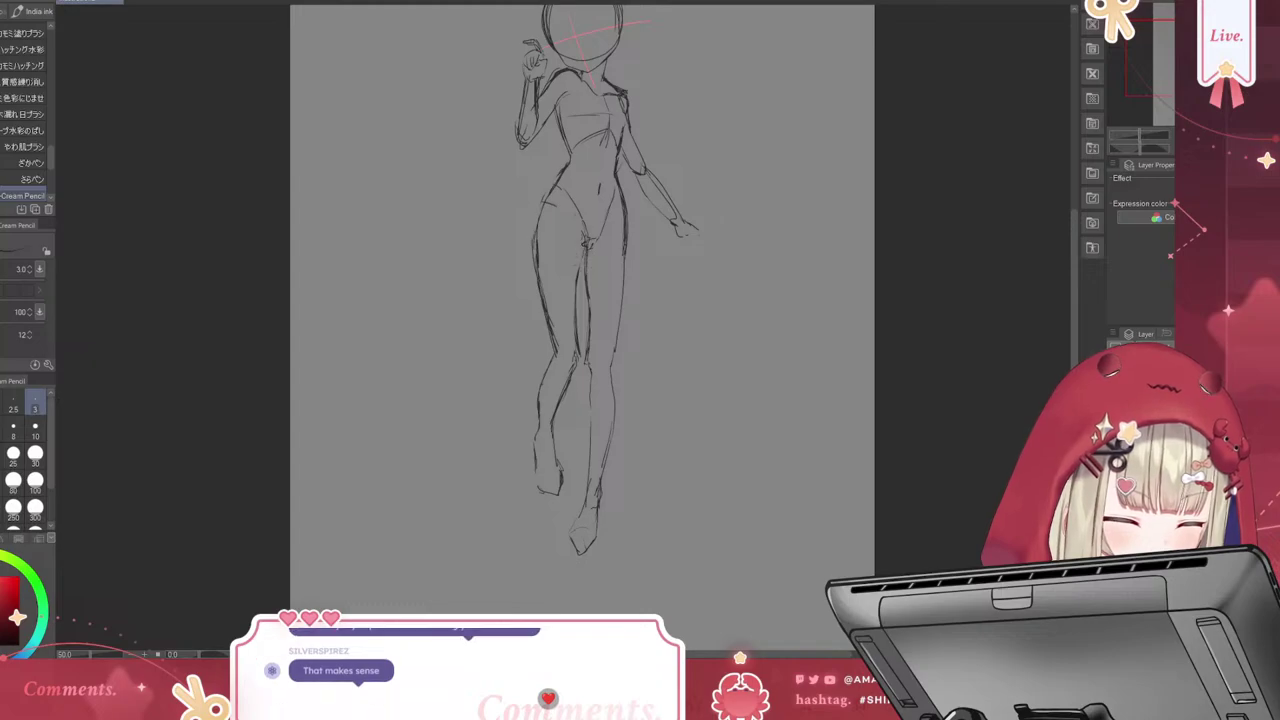
left_click_drag(586, 245, 578, 336)
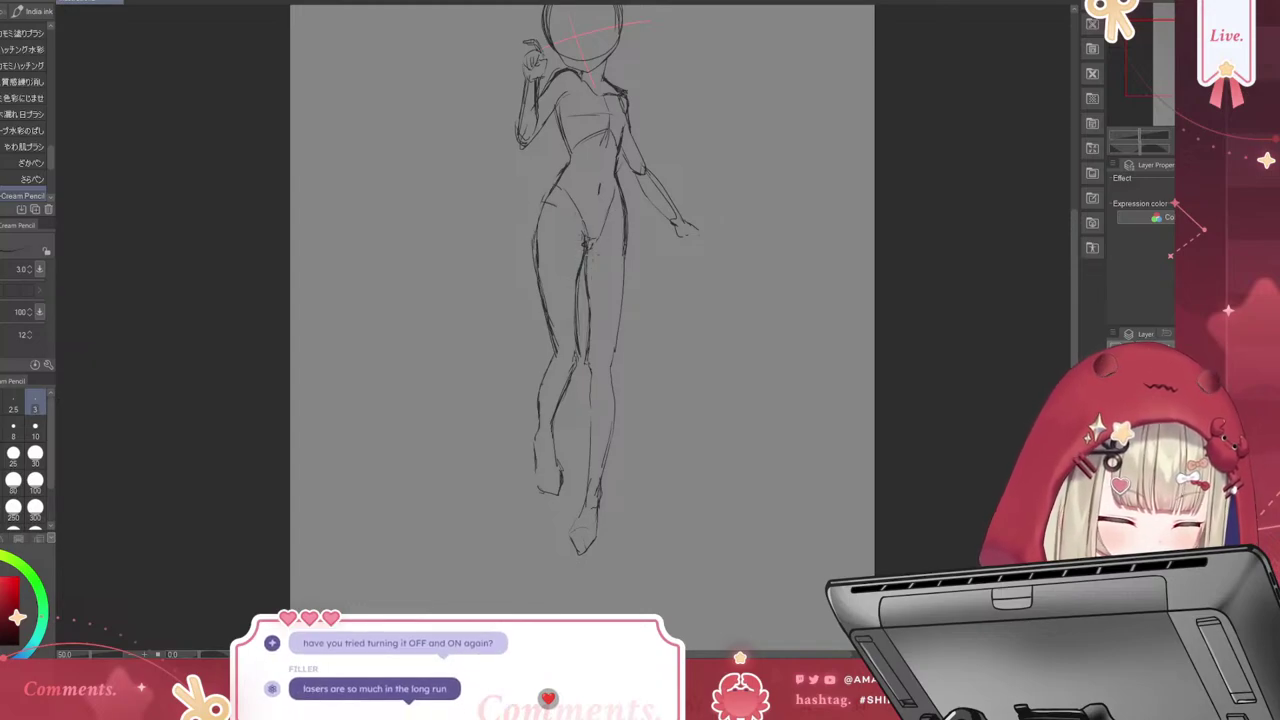
left_click_drag(586, 246, 582, 275)
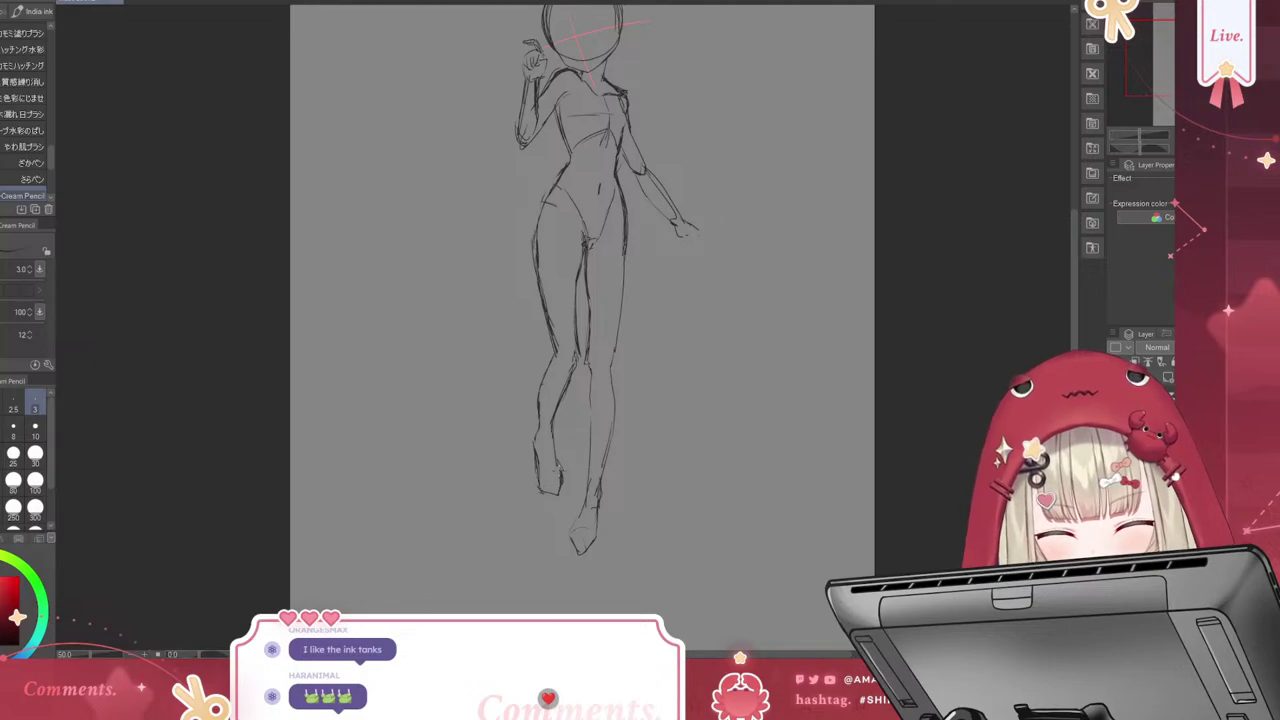
Thicken the right thigh's outer contour from the hip to mid-thigh and extend it down towards the knee
left_click_drag(620, 288, 622, 192)
key("ctrl+z")
mouse_move(620, 301)
left_mouse_down()
mouse_move(627, 247)
mouse_move(621, 292)
left_mouse_up()
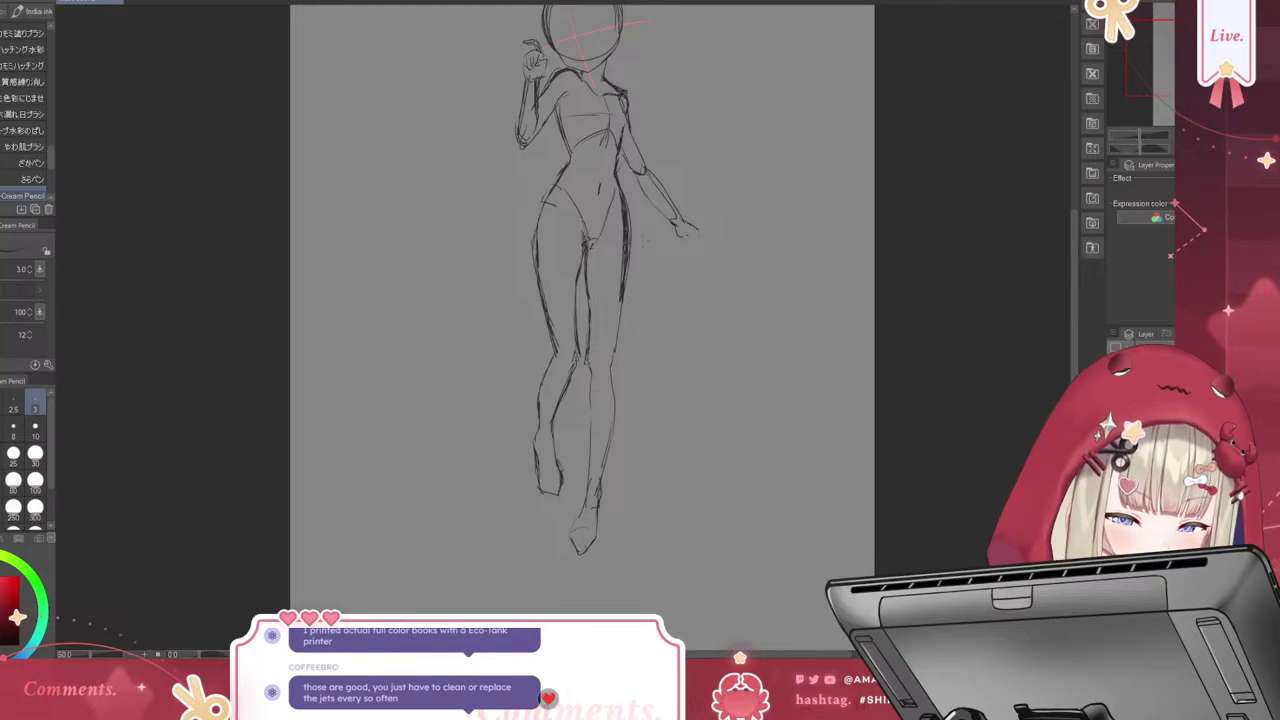
left_click_drag(1075, 279, 1075, 255)
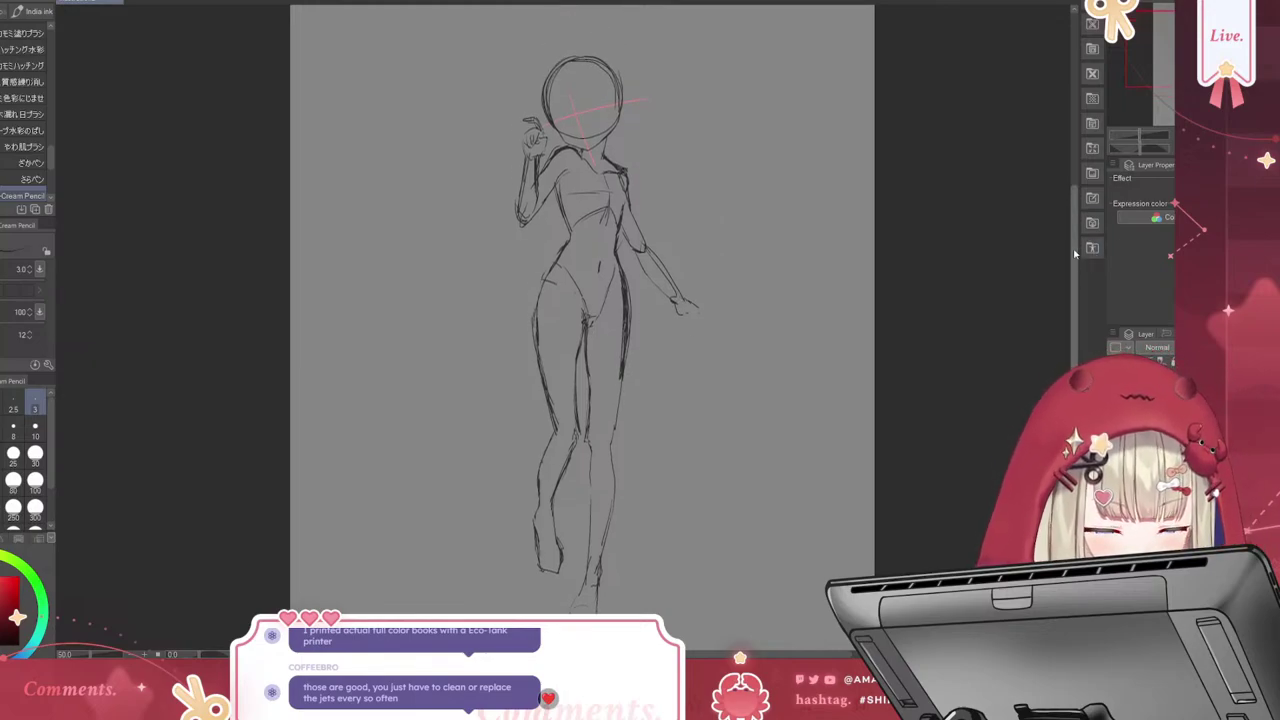
left_click_drag(622, 377, 617, 399)
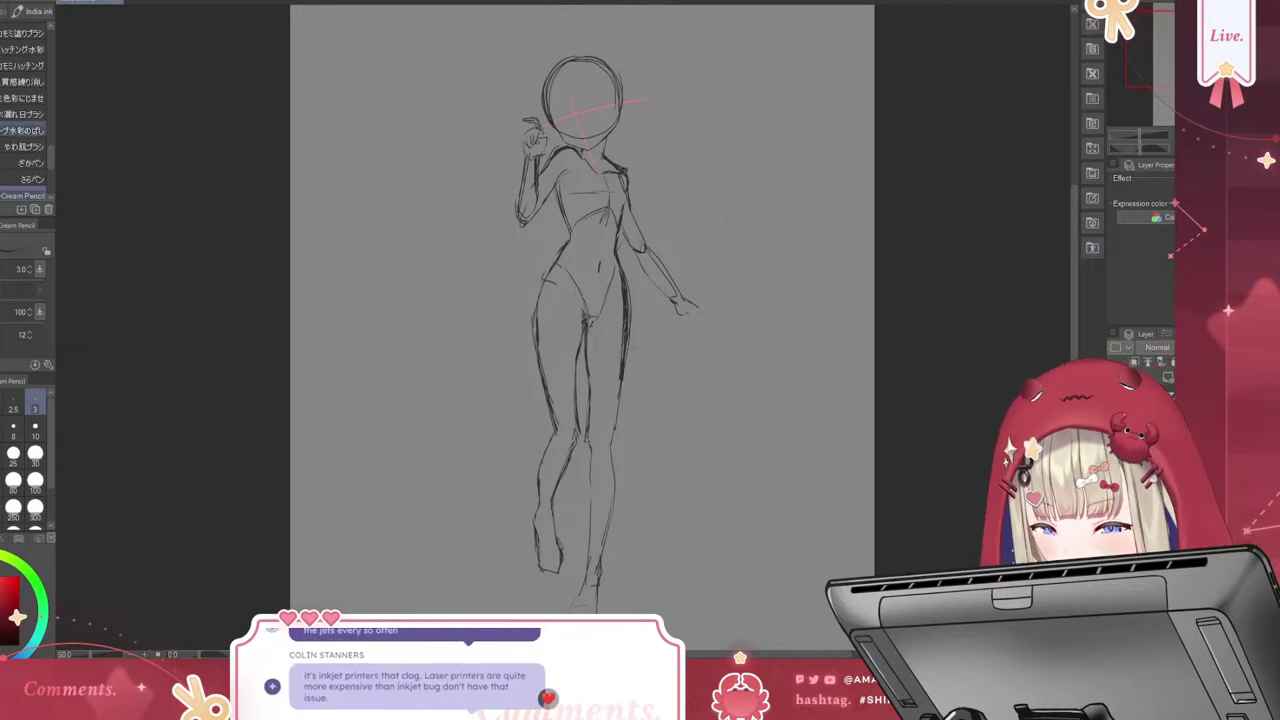
Thin the right hip and thigh's outer contour by erasing along its inner edge with the Hard eraser at size 30
key("e")
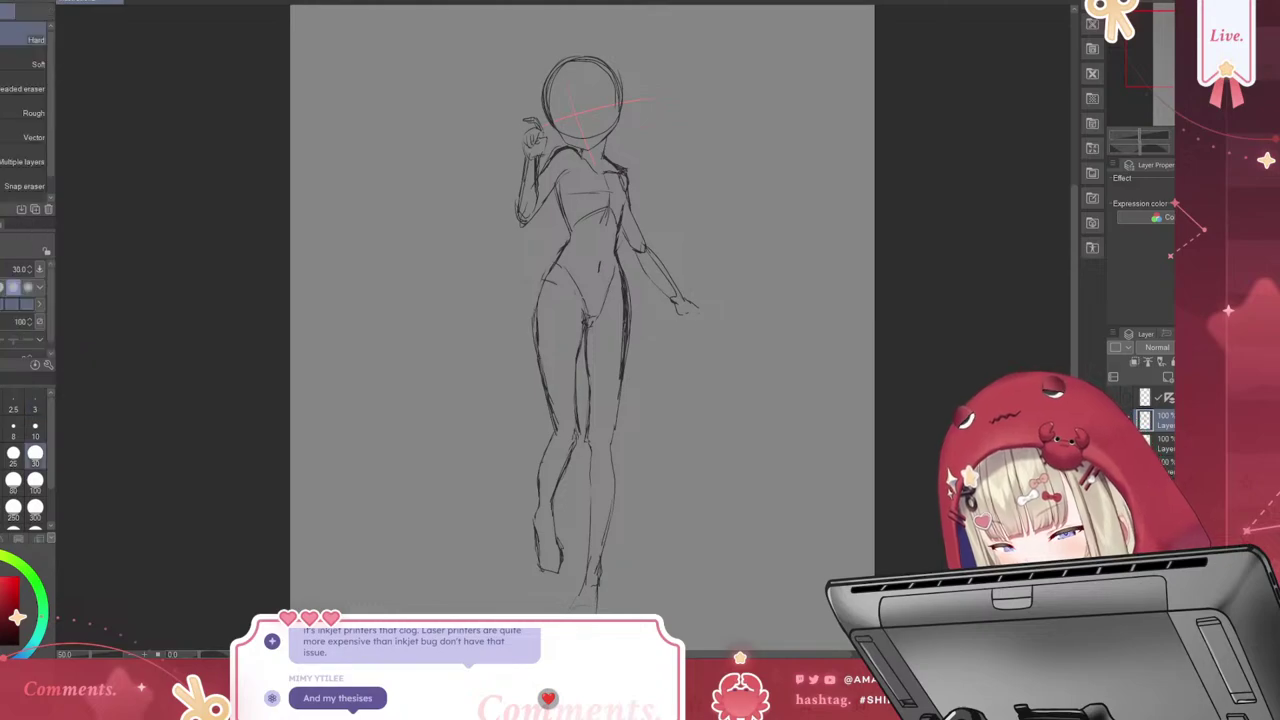
left_click_drag(619, 308, 620, 376)
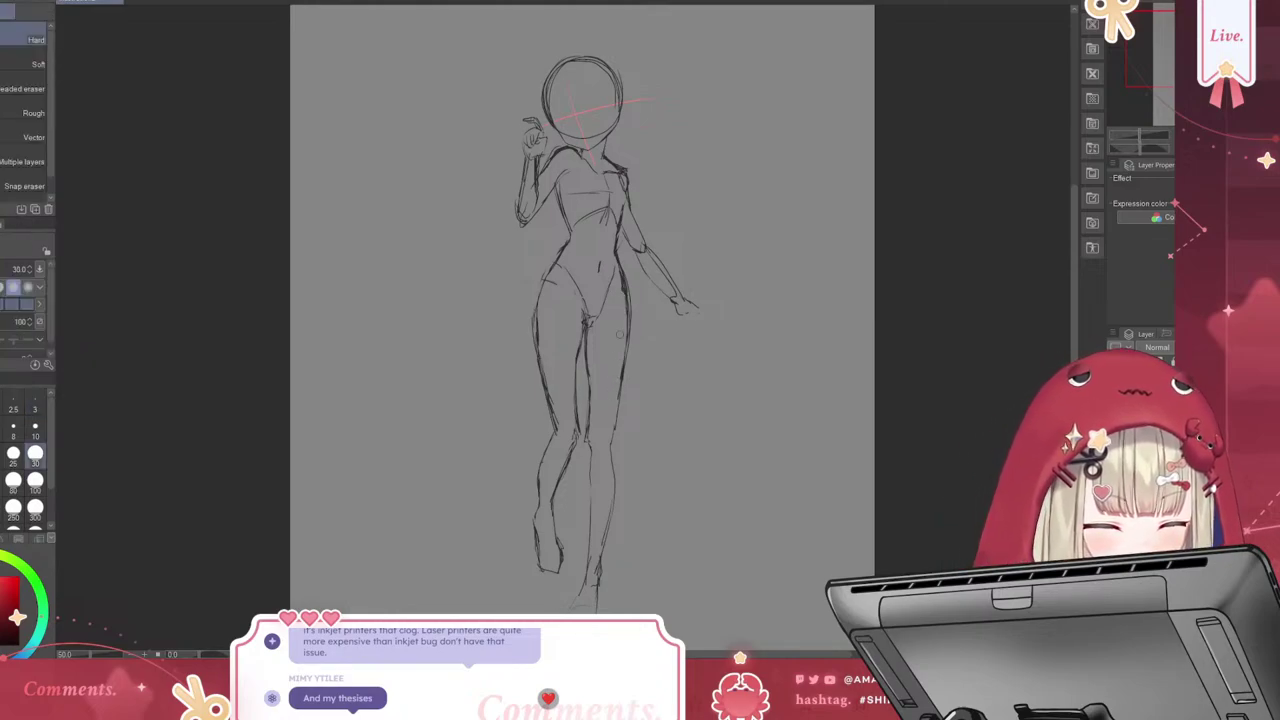
left_click_drag(622, 282, 616, 396)
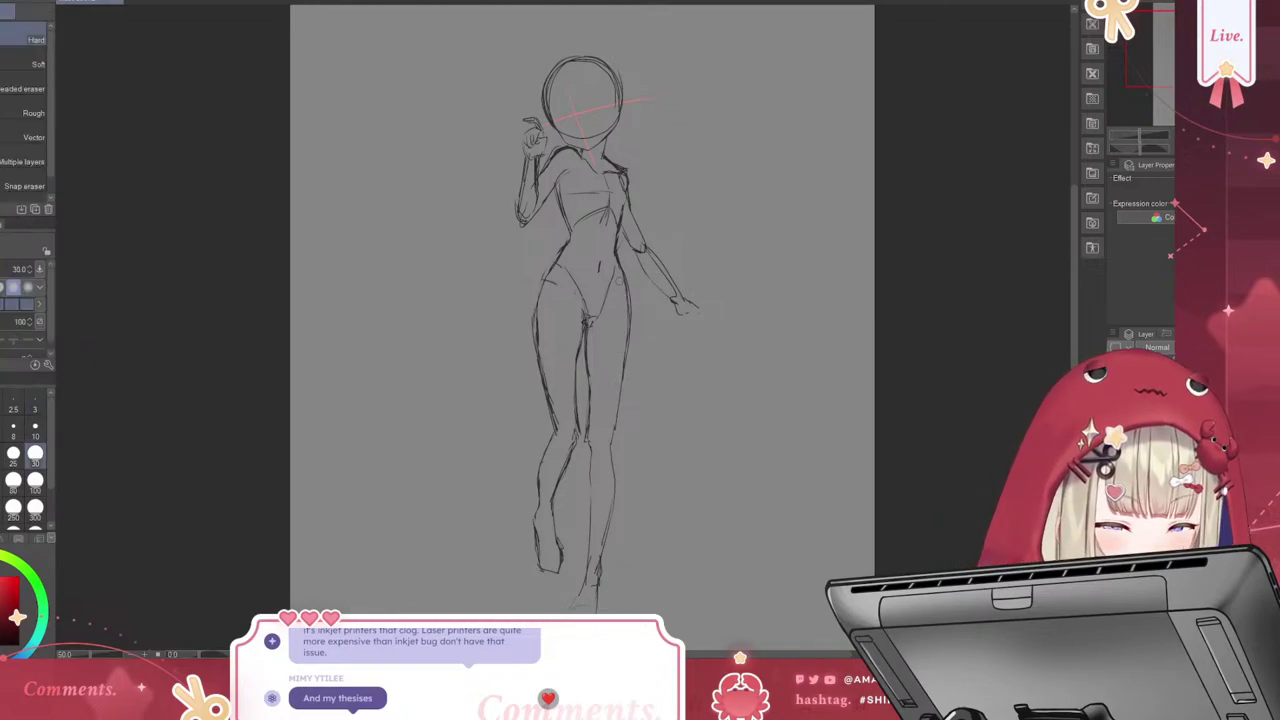
left_click_drag(620, 280, 612, 252)
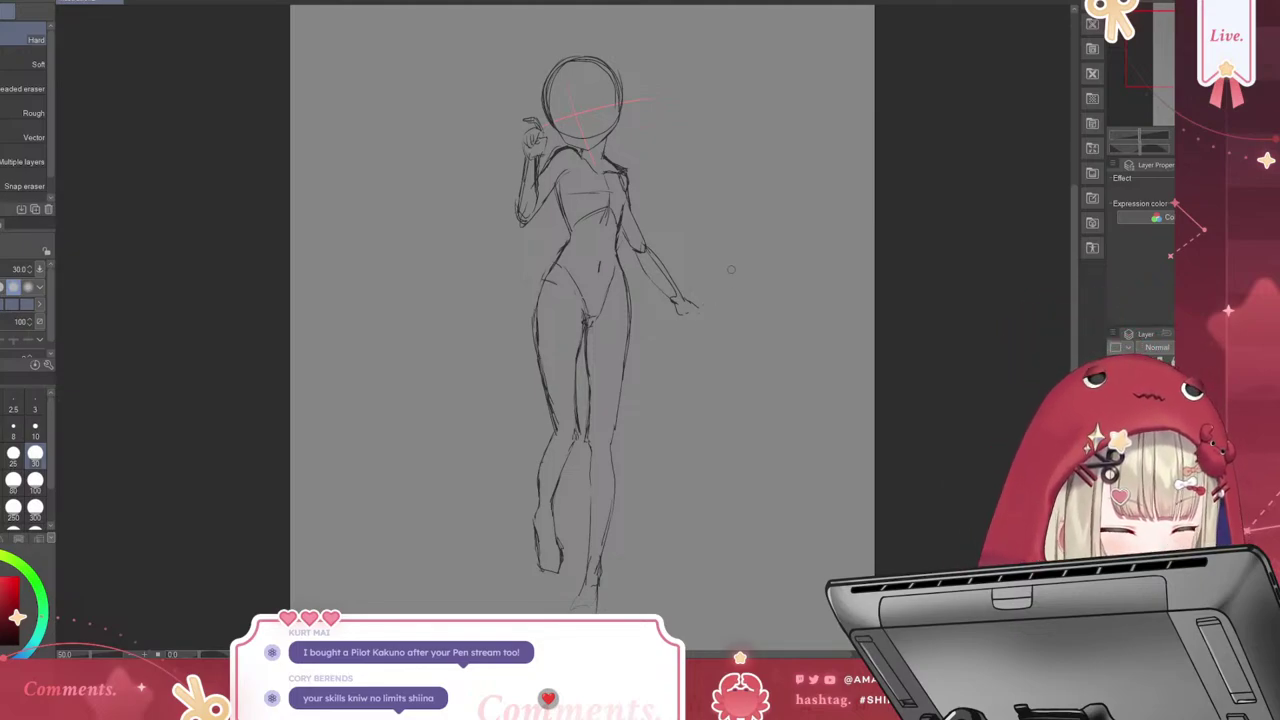
Sketch the fingers of the lowered right hand and darken the head's round outline with the Cream Pencil at size 3
key("p")
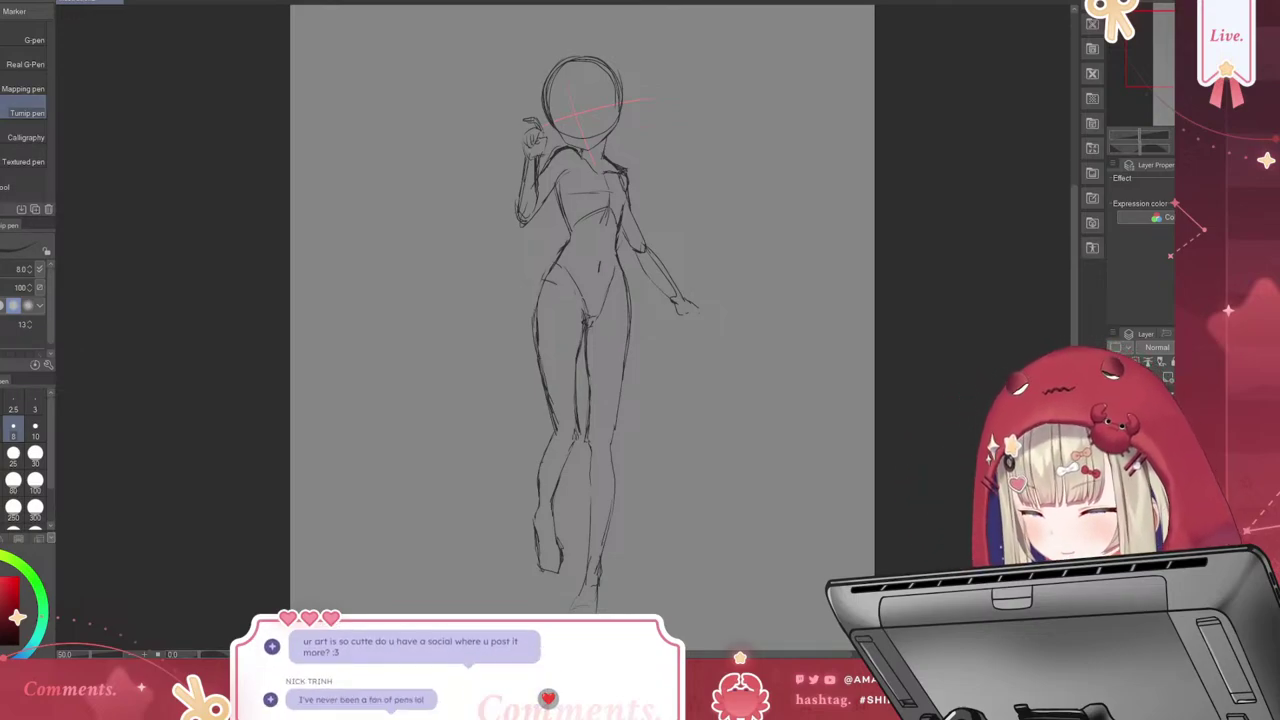
key("p")
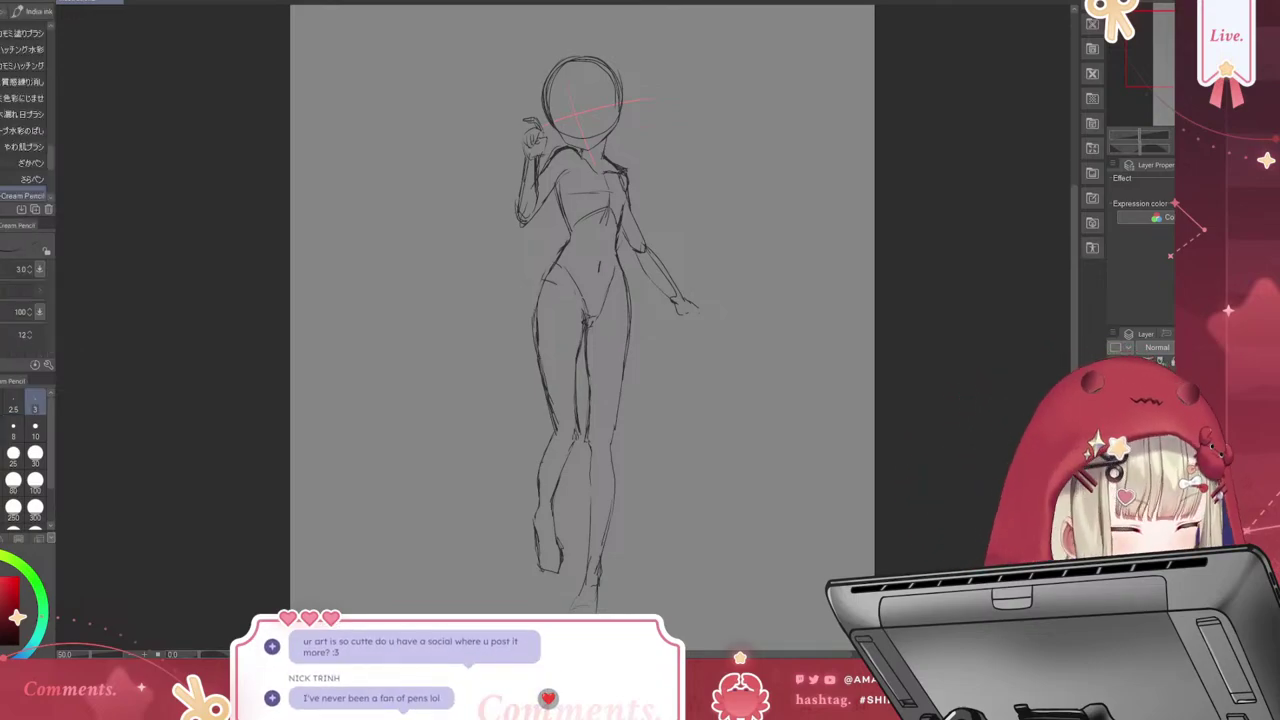
key("ctrl+z")
key("ctrl+y")
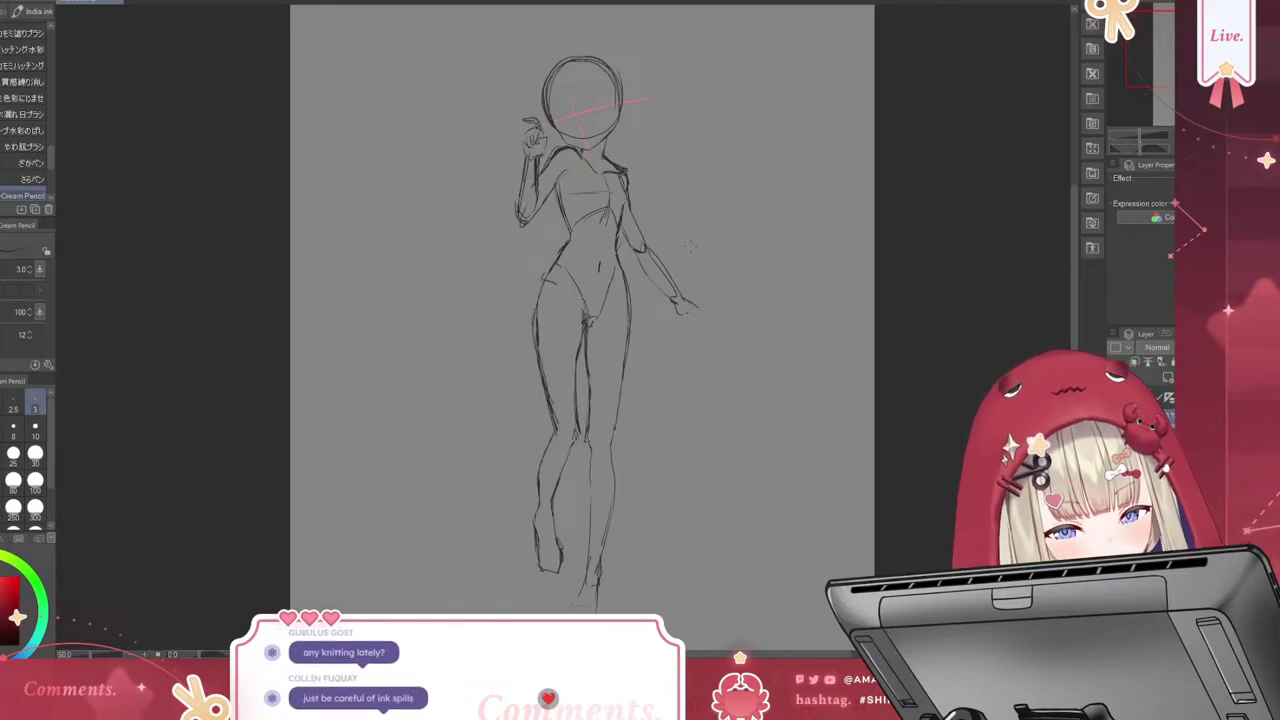
mouse_move(682, 298)
left_mouse_down()
mouse_move(700, 306)
mouse_move(692, 322)
left_mouse_up()
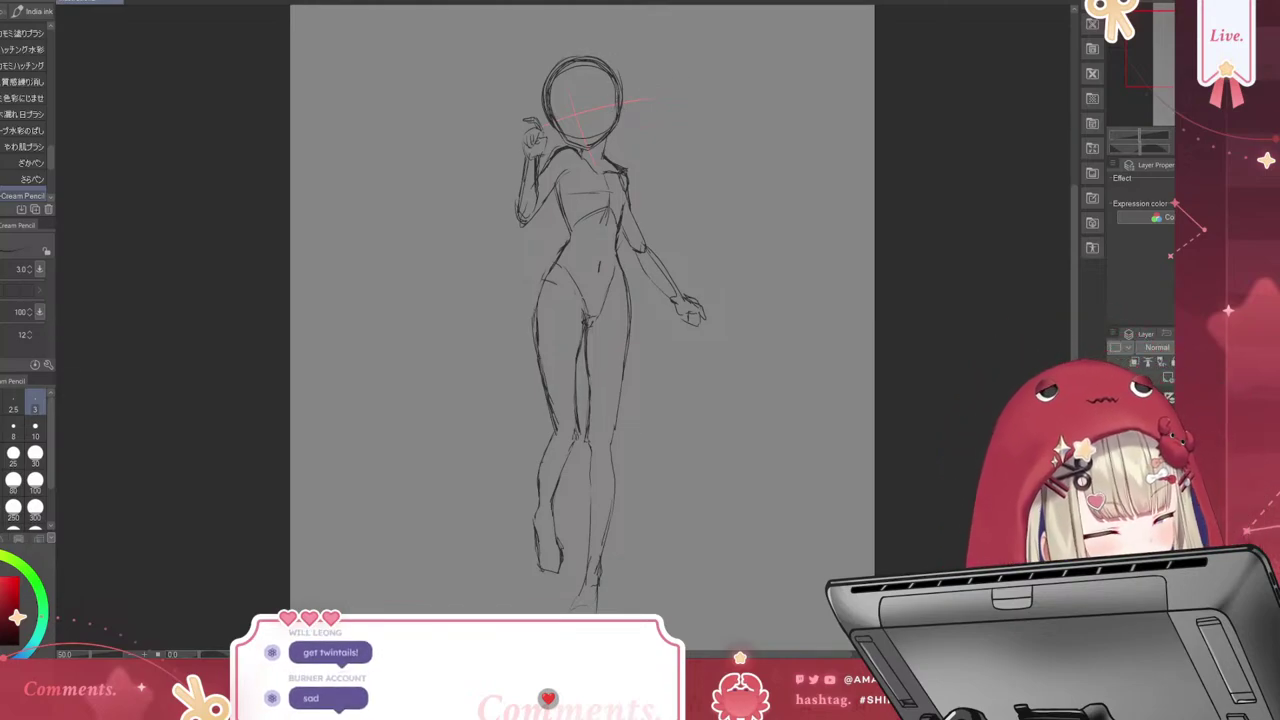
key("ctrl+z")
key("ctrl+y")
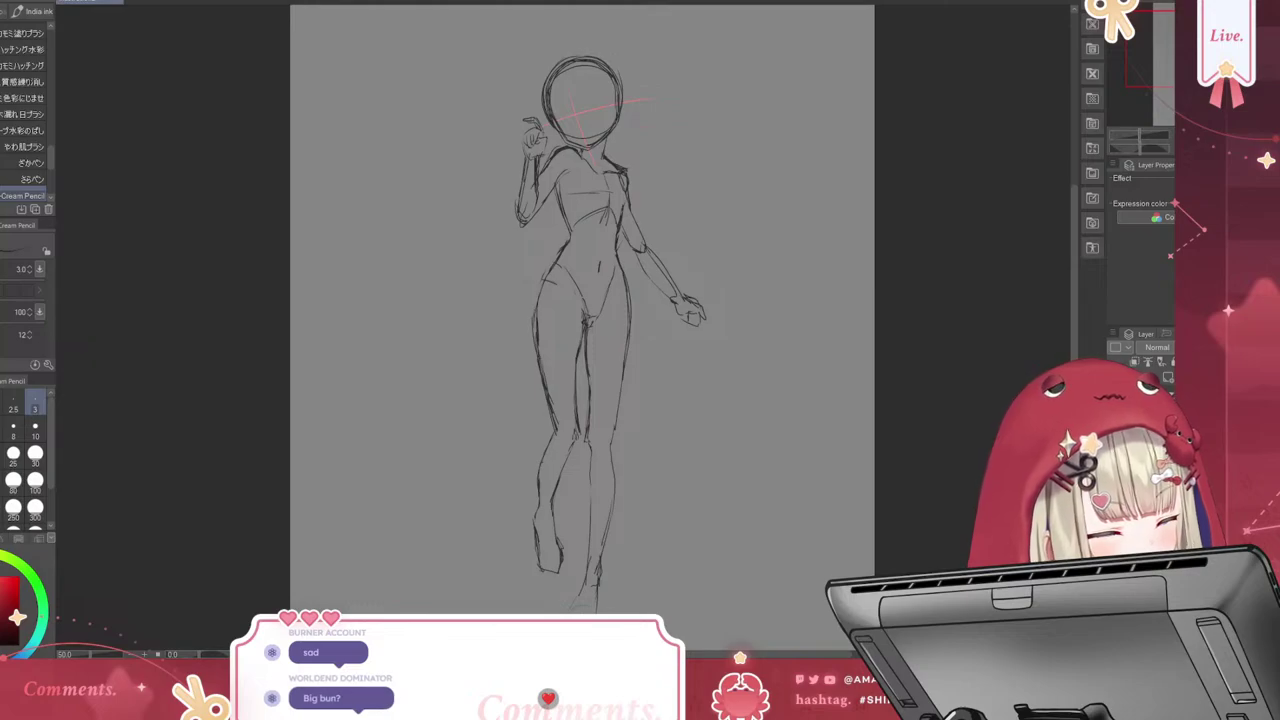
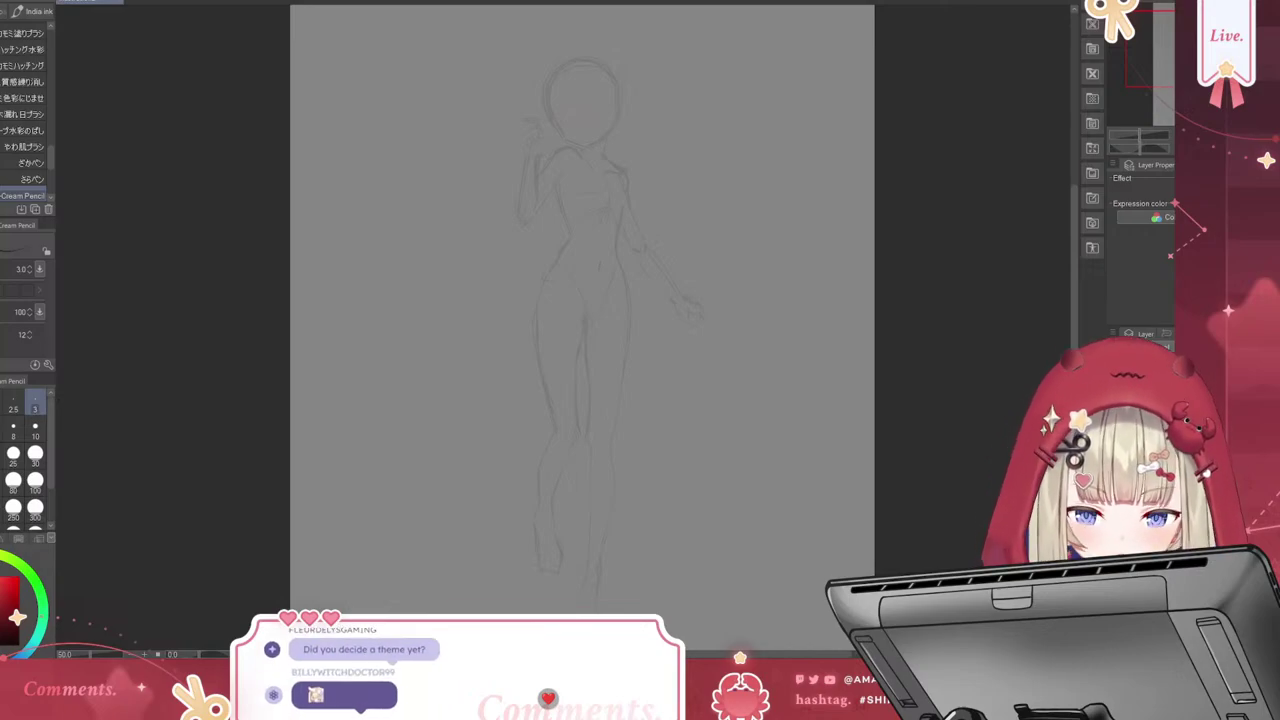
Try a colorbrush brush with one test stroke over the neck area, then undo the stroke
scroll(632, 150, "up", 6)
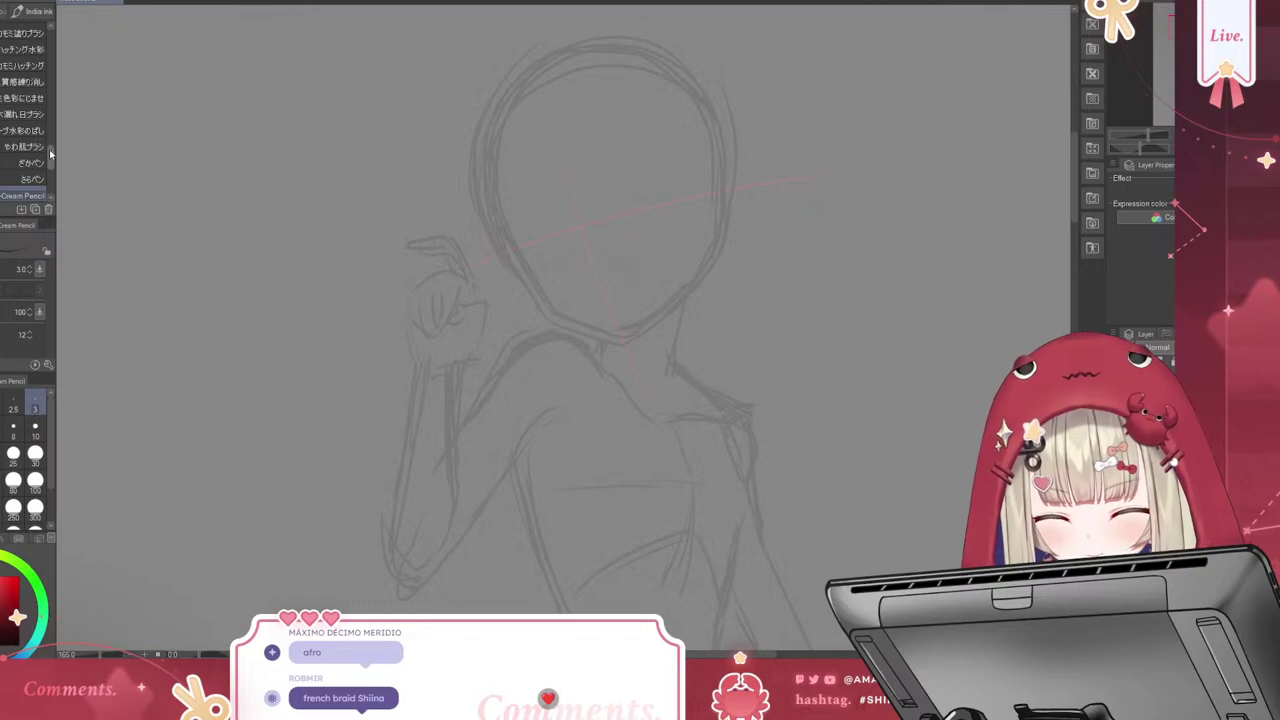
left_click_drag(49, 149, 52, 99)
left_click(27, 117)
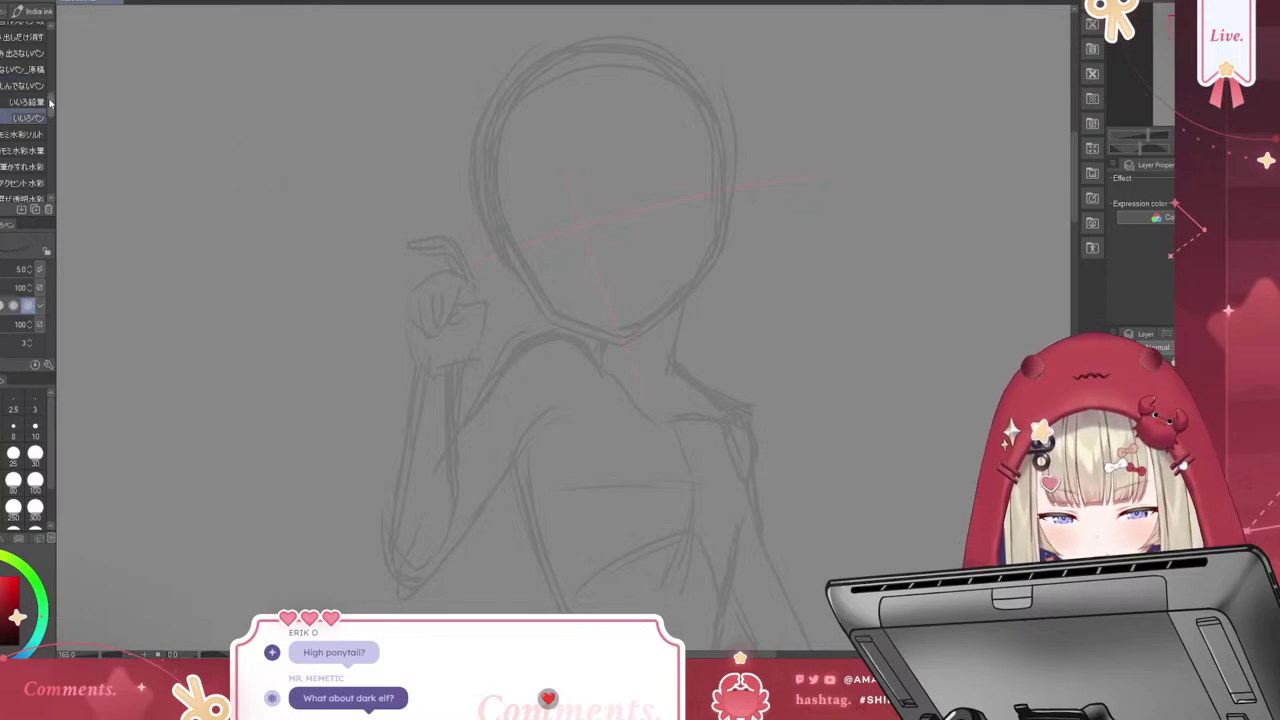
left_click_drag(50, 104, 49, 77)
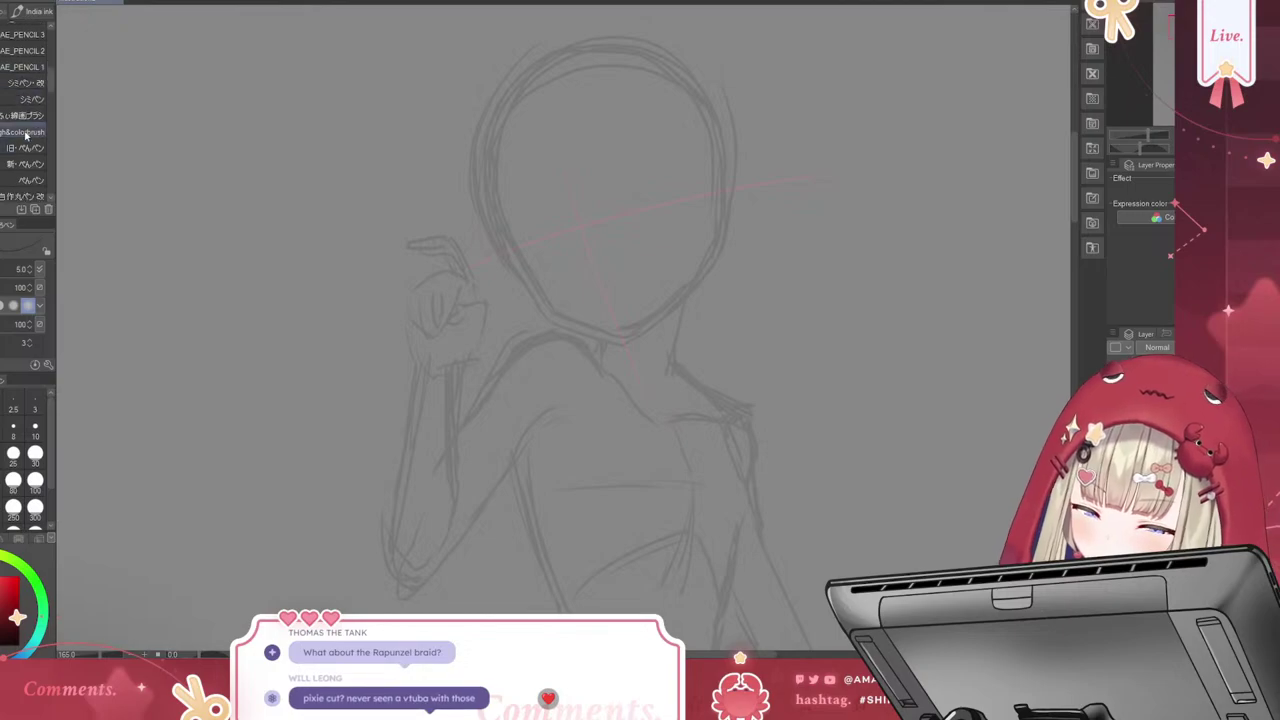
left_click(26, 133)
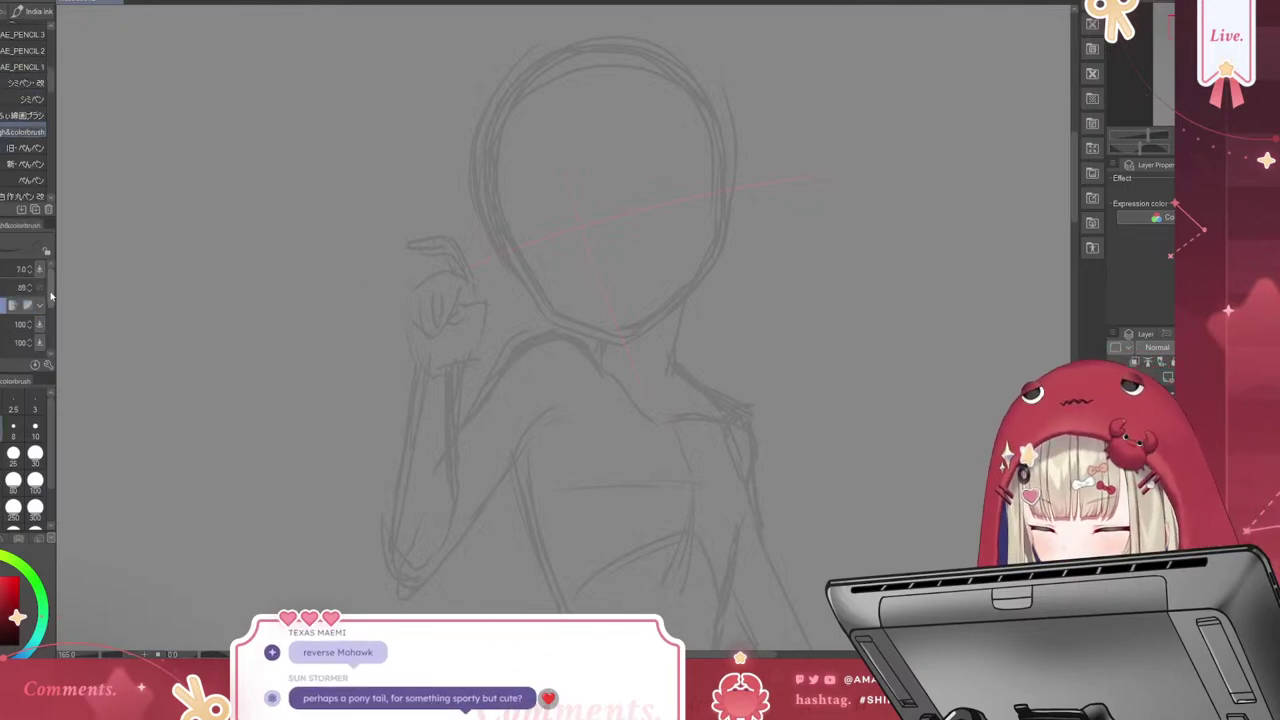
left_click_drag(50, 312, 53, 350)
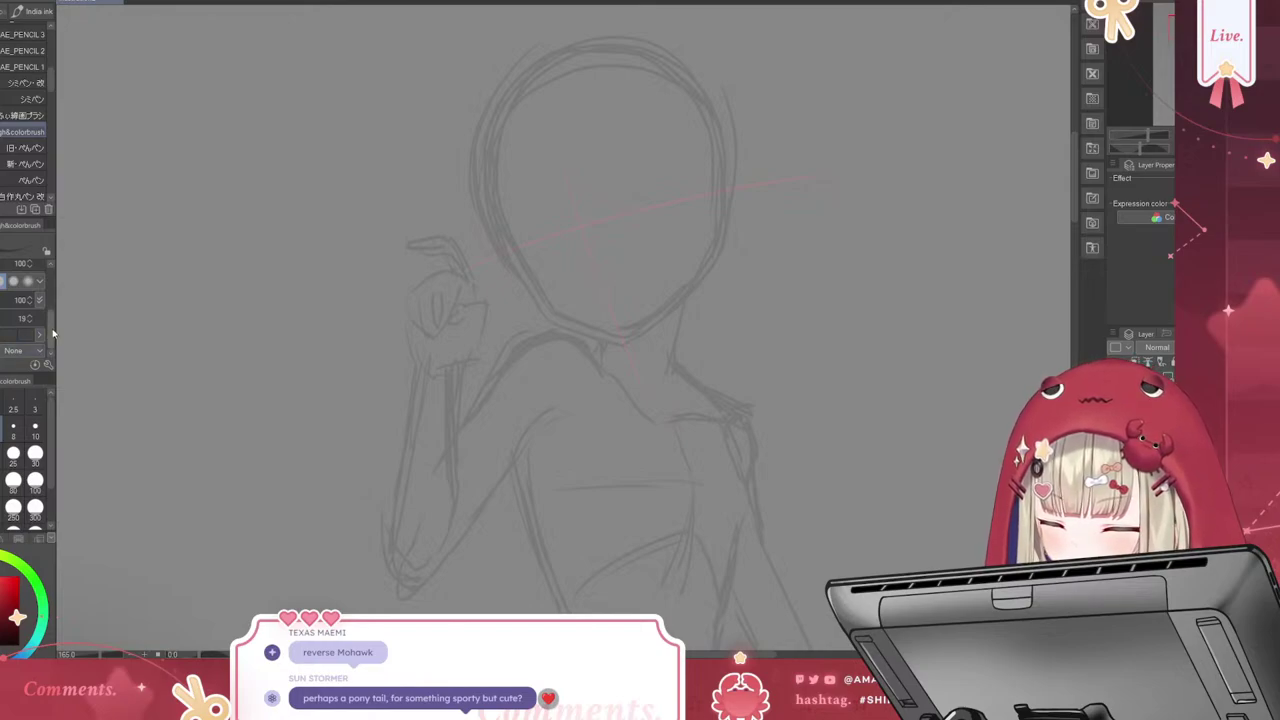
scroll(52, 302, "up", 2)
scroll(52, 302, "up", 1)
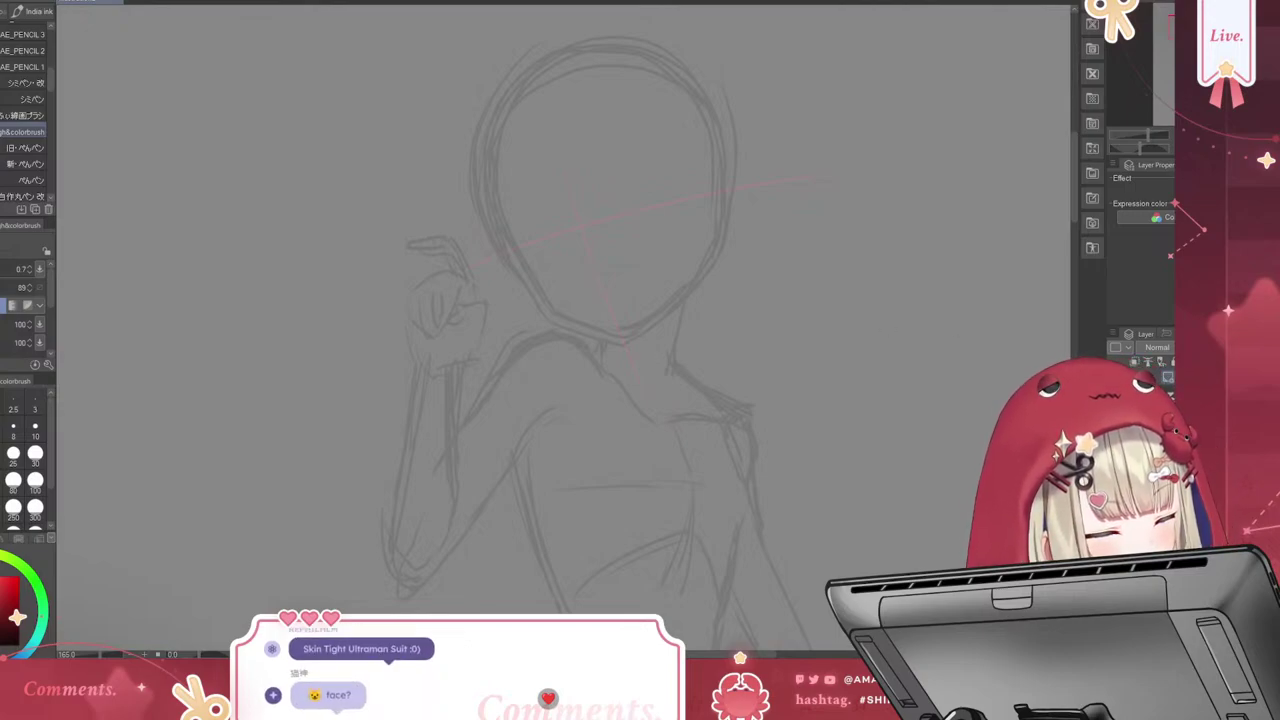
left_click_drag(680, 252, 690, 388)
key("ctrl+z")
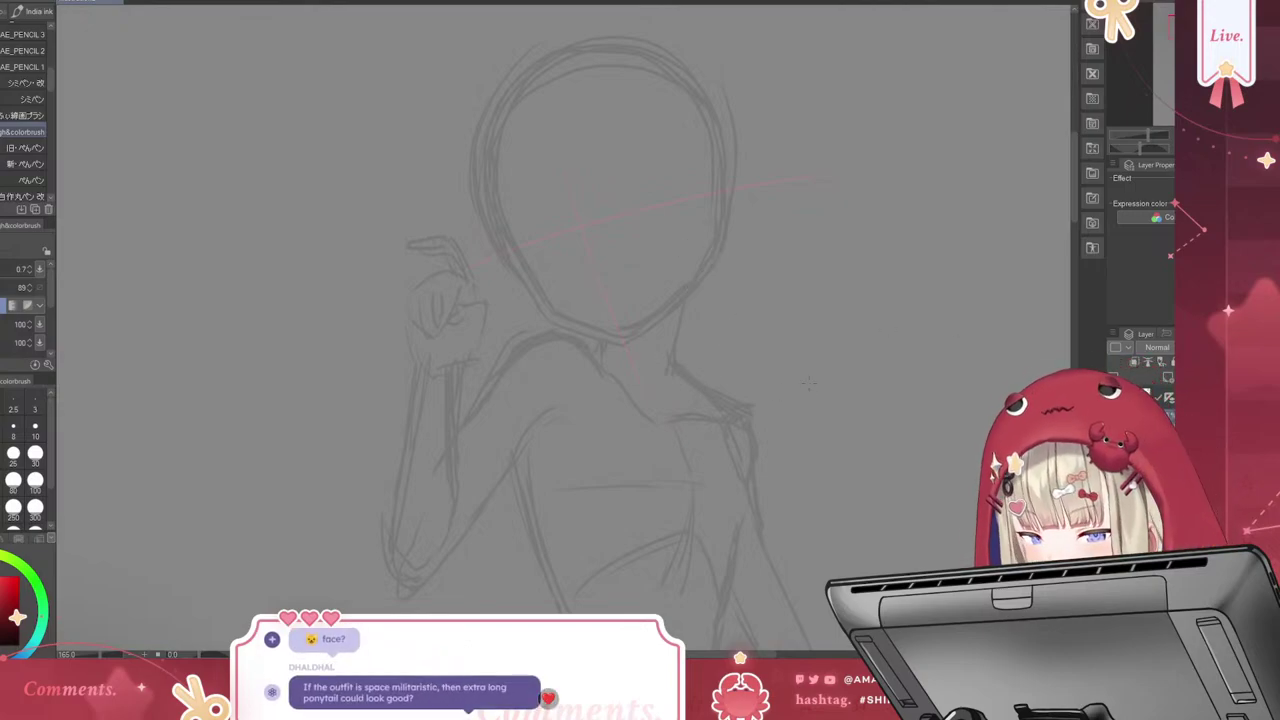
Test the AE_PENCIL 4 and AE_PENCIL 3 brushes with long strokes on the empty canvas beside the figure, undoing each
scroll(49, 75, "up", 3)
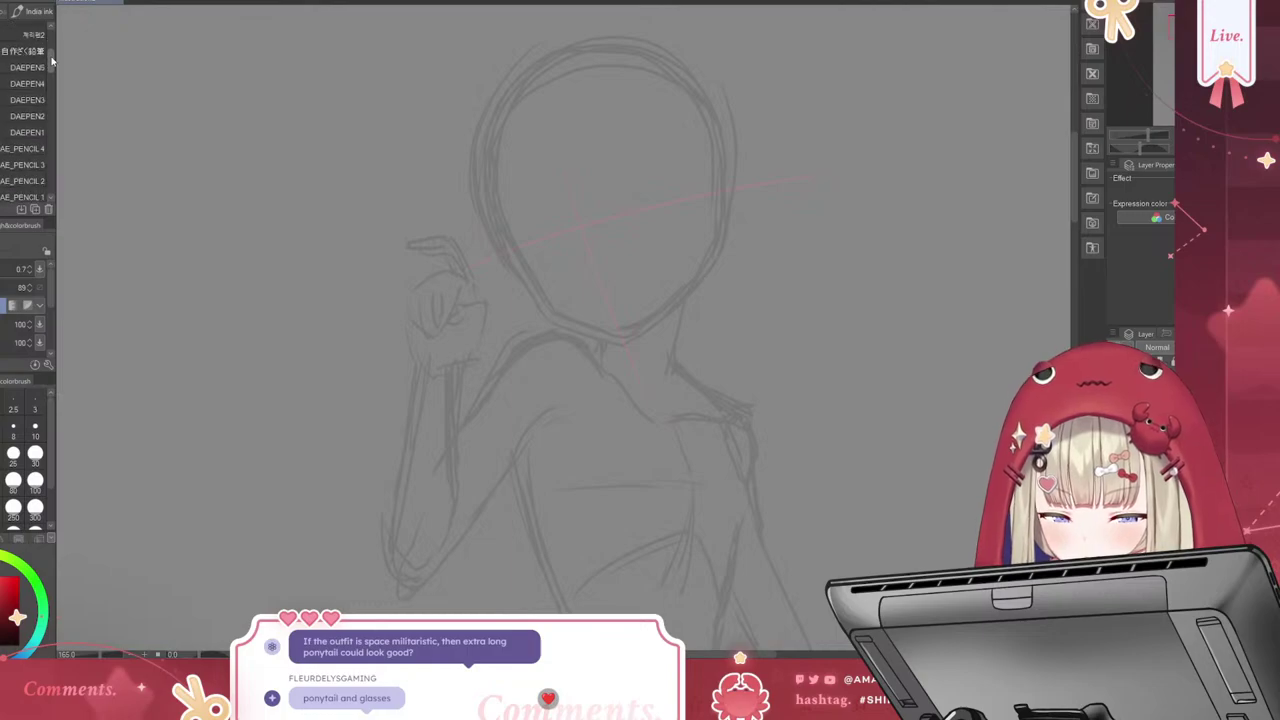
scroll(49, 75, "down", 1)
left_click(22, 96)
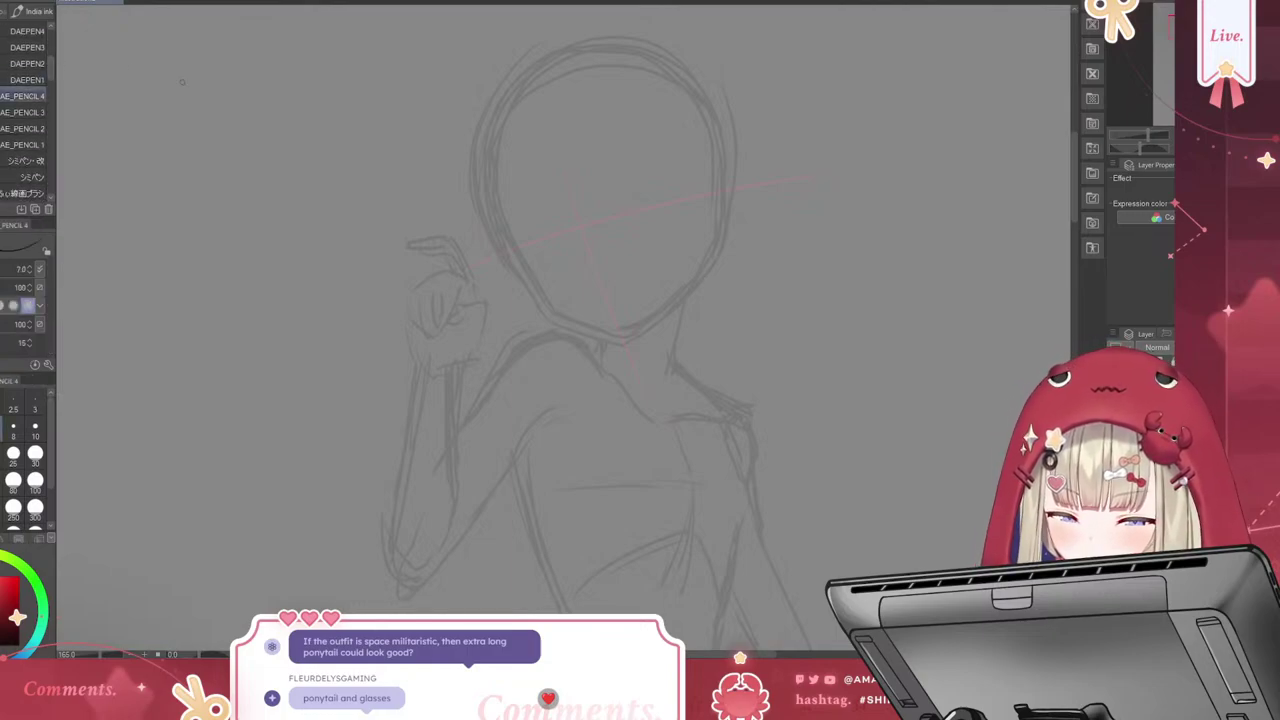
left_click_drag(309, 140, 295, 450)
key("ctrl+z")
left_click(22, 112)
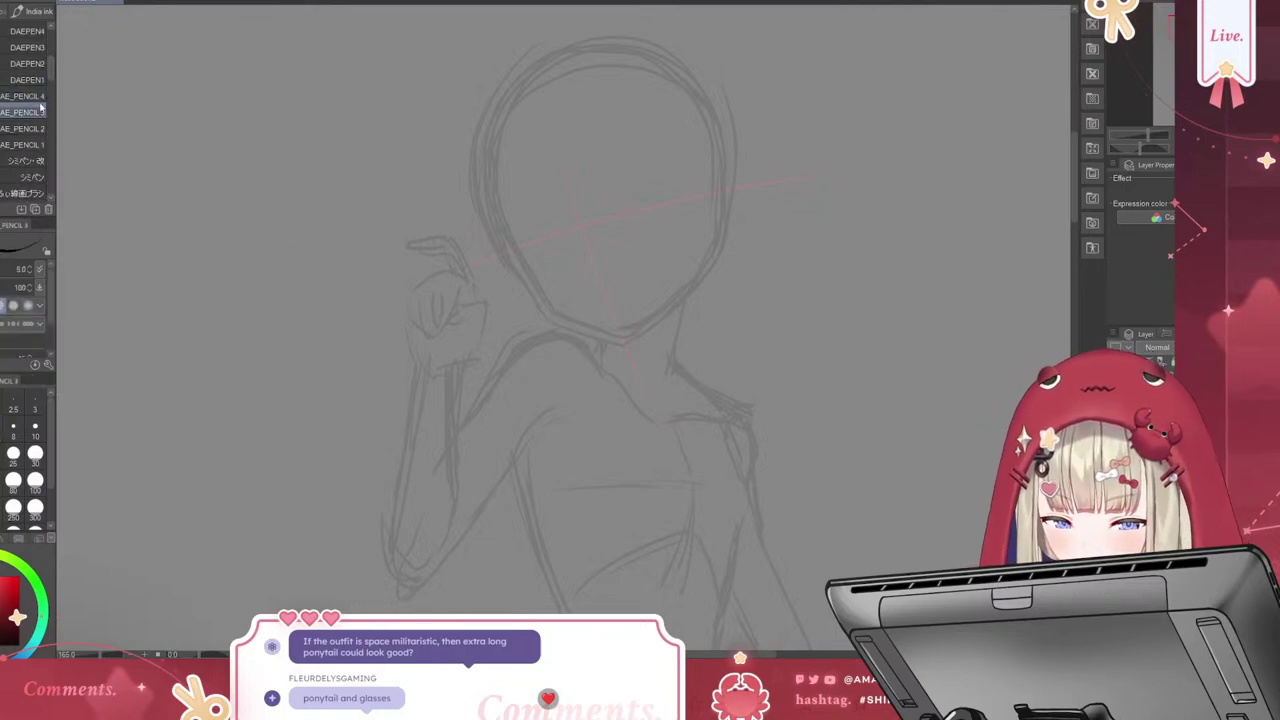
mouse_move(291, 110)
left_mouse_down()
mouse_move(303, 218)
mouse_move(277, 490)
left_mouse_up()
key("ctrl+z")
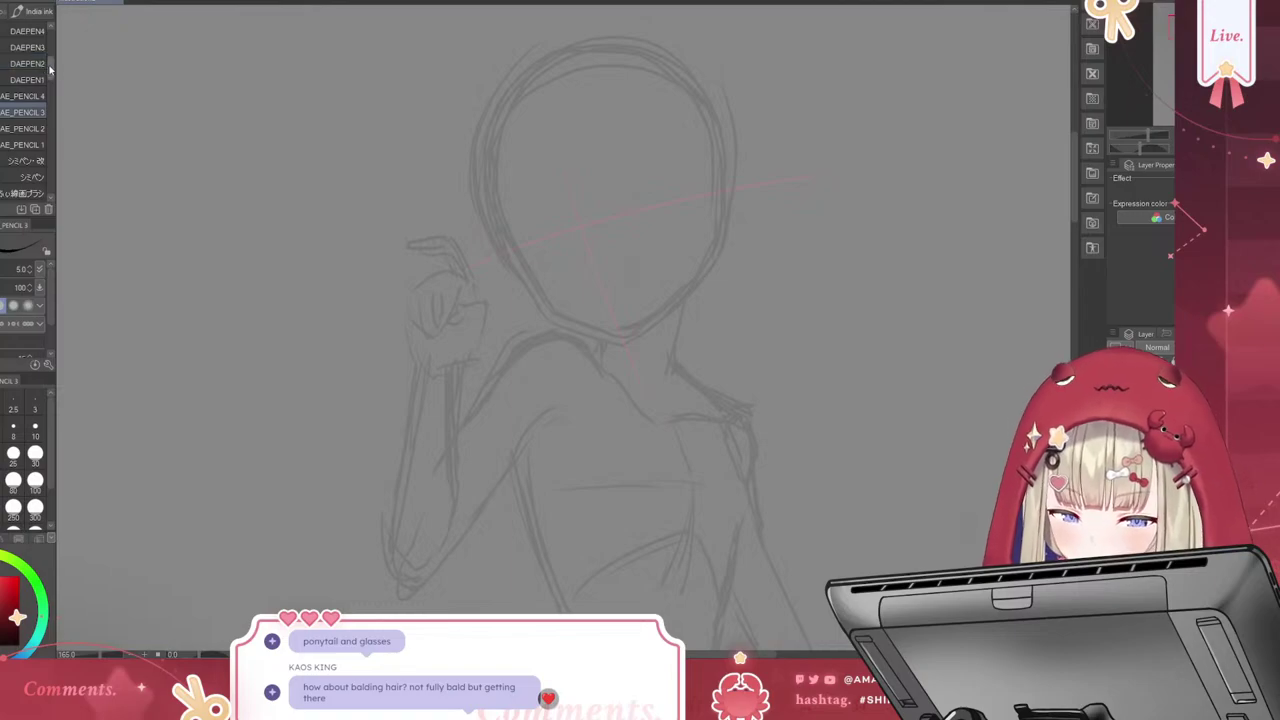
Test the old-pencil brush (古い鉛筆) with a long stroke beside the figure and undo it
scroll(49, 38, "up", 5)
scroll(49, 60, "up", 10)
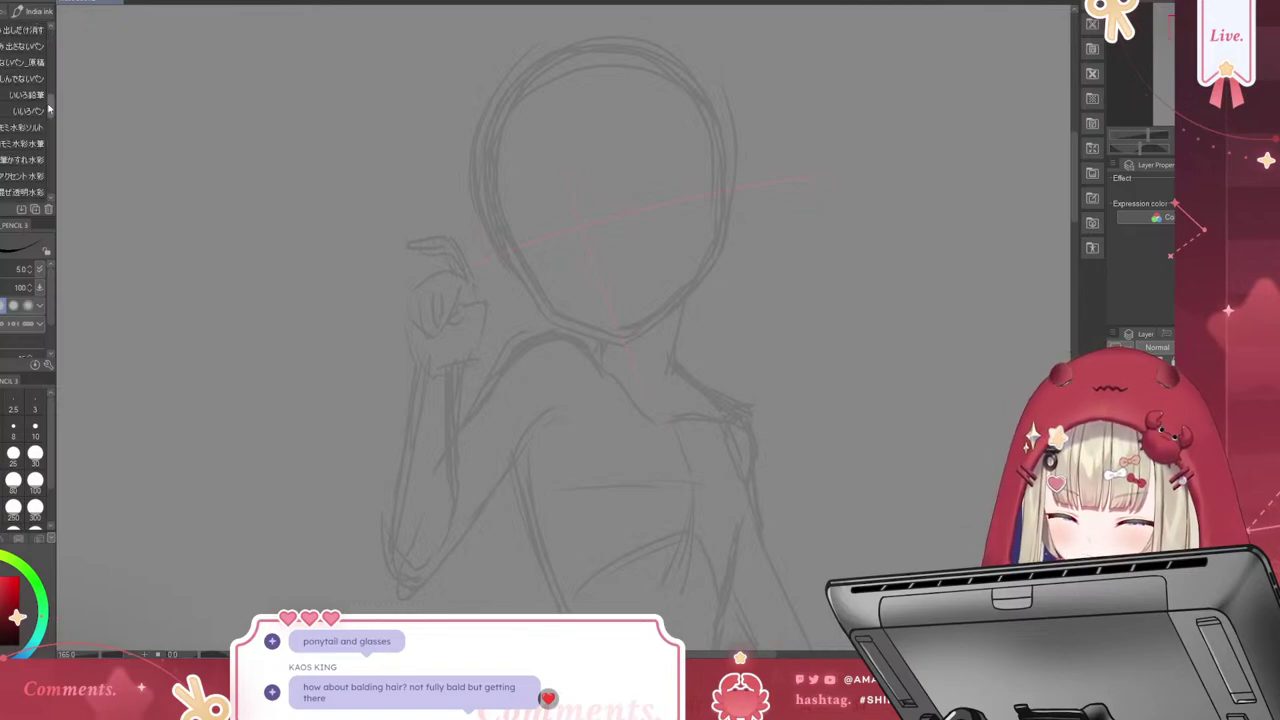
scroll(50, 126, "down", 5)
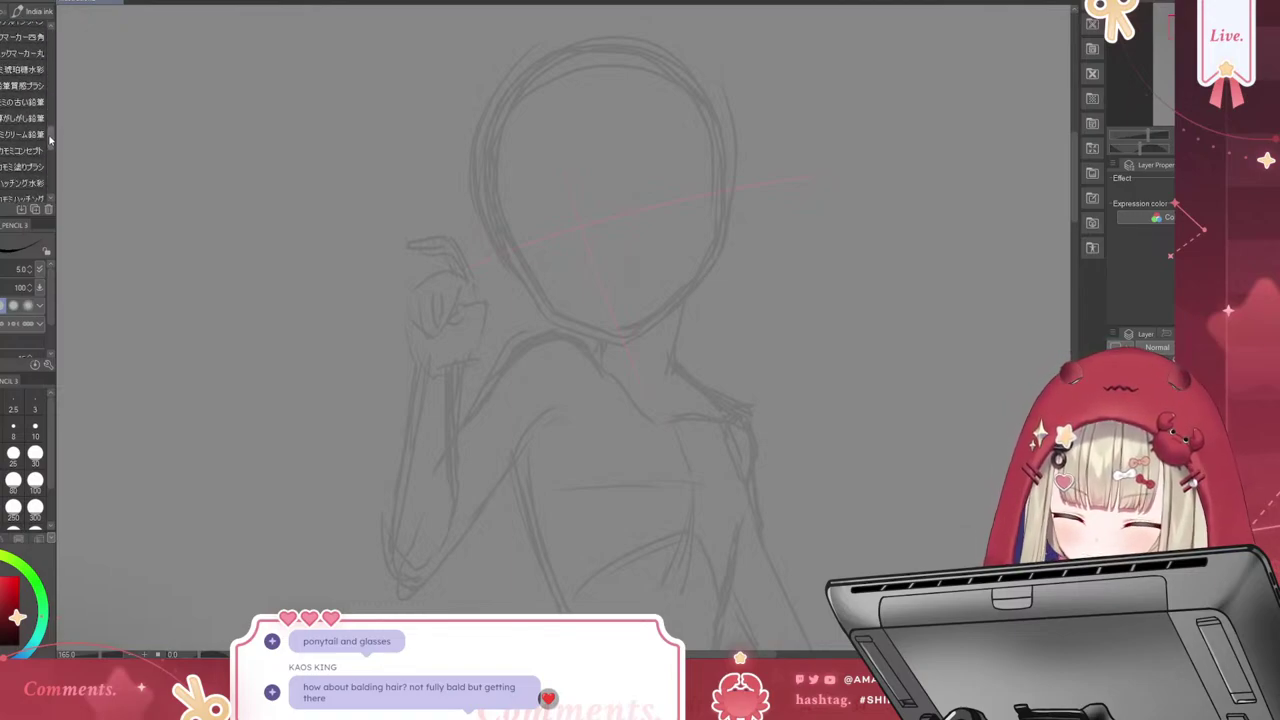
left_click(25, 98)
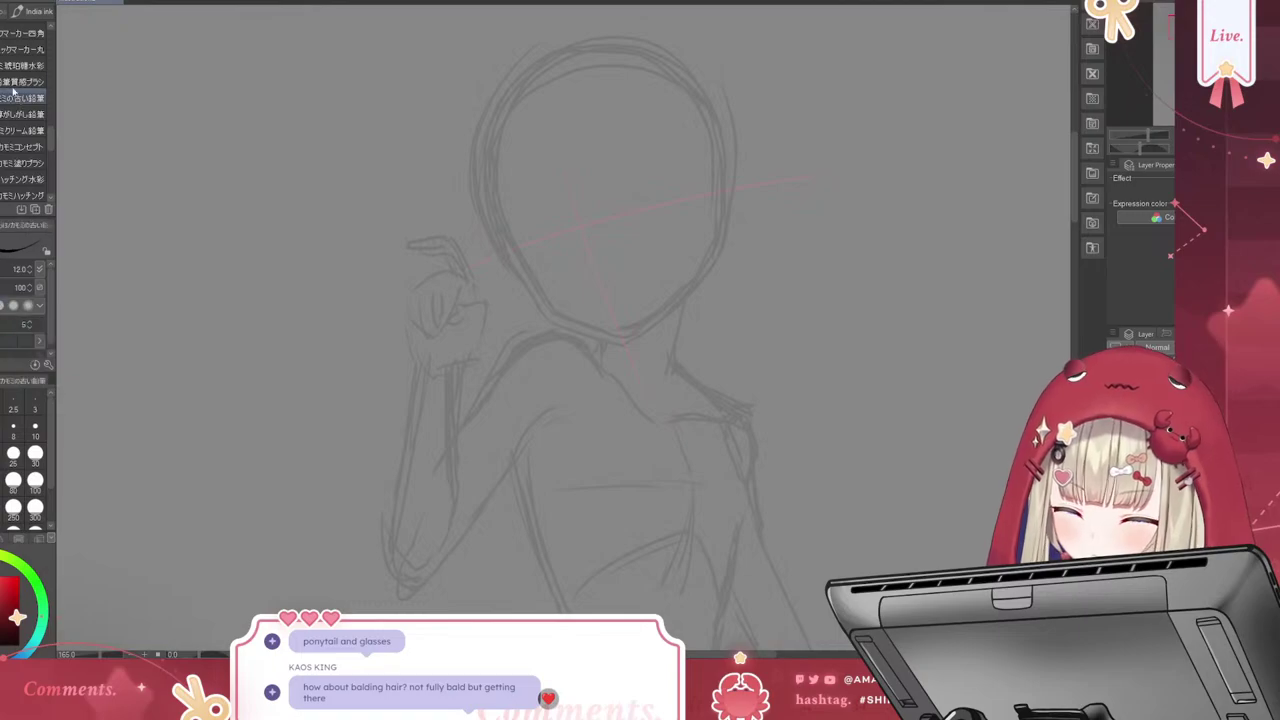
mouse_move(210, 115)
left_mouse_down()
mouse_move(186, 200)
mouse_move(222, 395)
left_mouse_up()
key("ctrl+z")
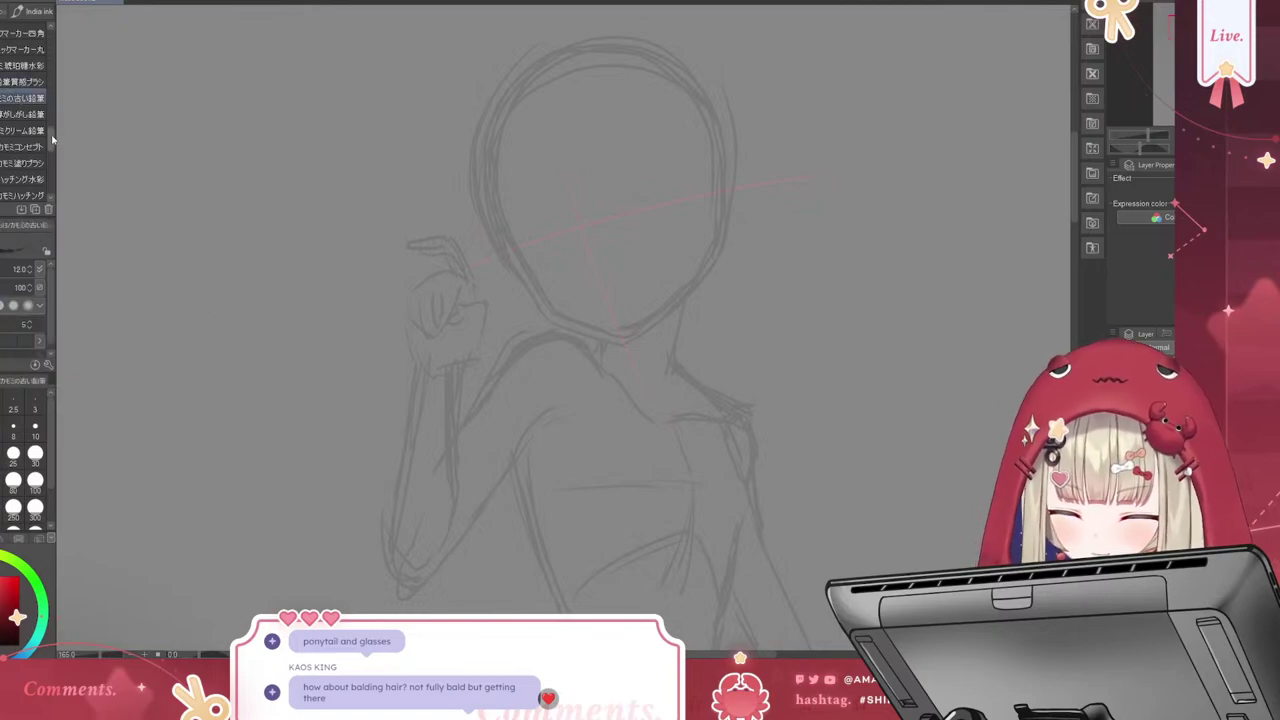
Switch to the 鉛筆R brush, try it with loose strokes beside the figure, undo them and set its size to 3
scroll(50, 140, "down", 5)
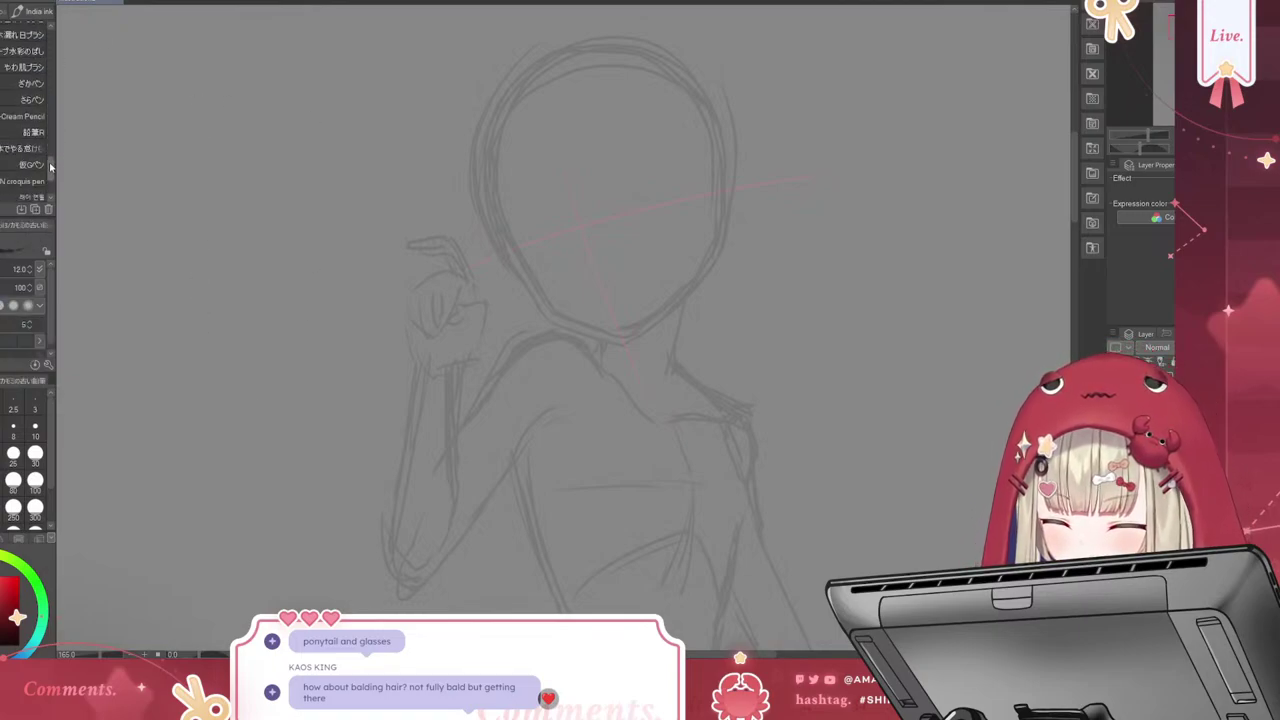
left_click(45, 160)
left_click_drag(276, 143, 263, 410)
key("ctrl+z")
mouse_move(343, 131)
left_mouse_down()
mouse_move(383, 123)
mouse_move(222, 516)
mouse_move(578, 235)
left_mouse_up()
key("ctrl+z")
mouse_move(340, 61)
left_mouse_down()
mouse_move(243, 309)
mouse_move(290, 609)
left_mouse_up()
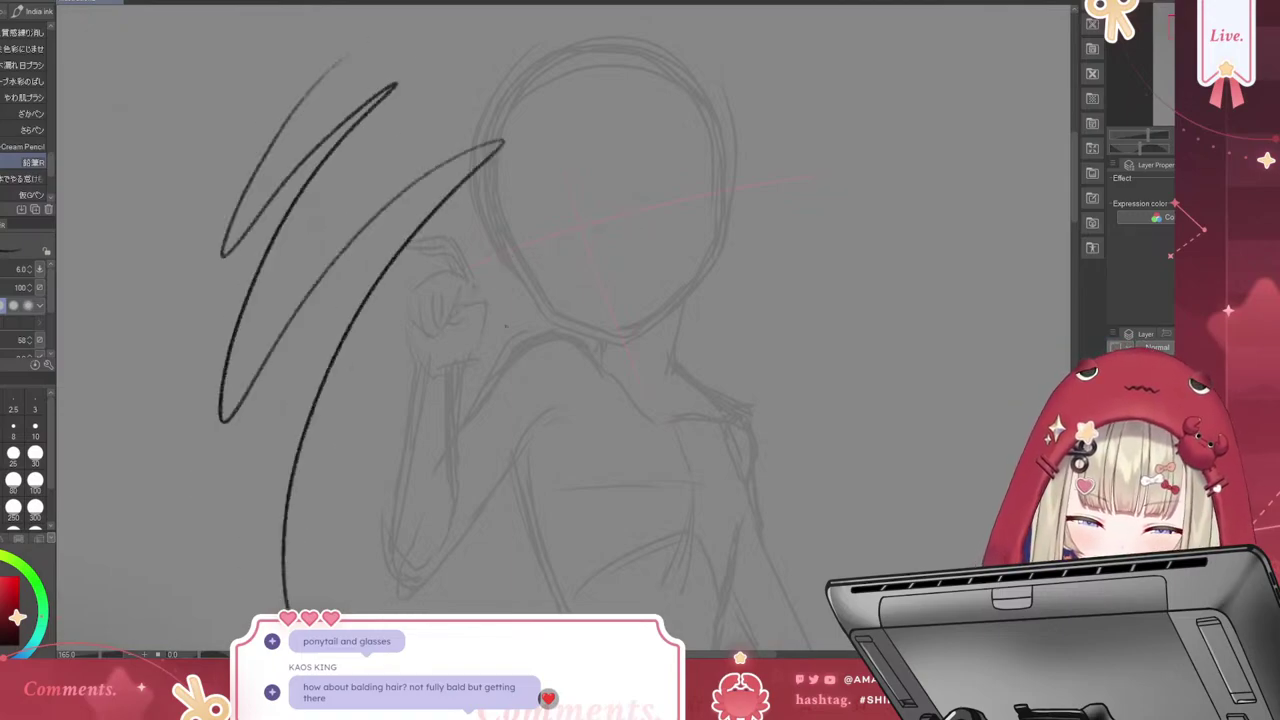
key("ctrl+z")
left_click_drag(392, 60, 282, 194)
left_click_drag(436, 72, 260, 316)
left_click_drag(438, 156, 268, 500)
left_click_drag(418, 298, 622, 180)
key("ctrl+z")
key("ctrl+z")
key("ctrl+z")
key("ctrl+z")
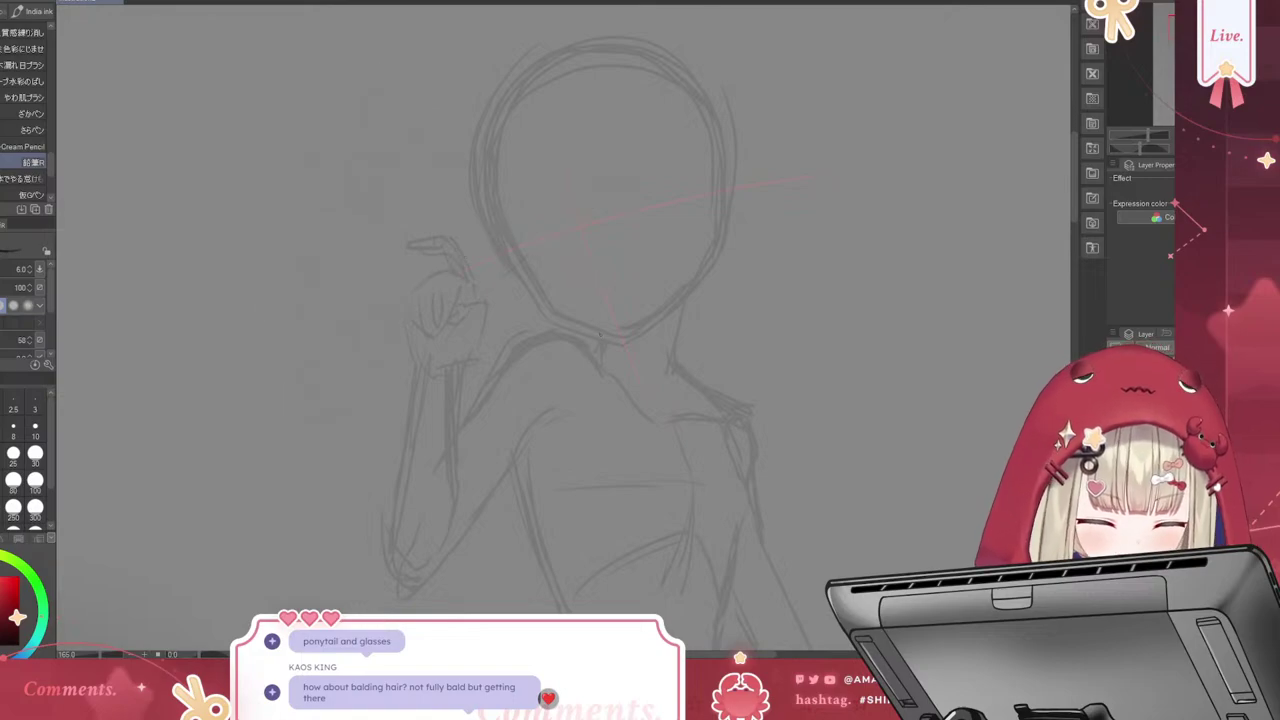
left_click(35, 409)
mouse_move(552, 228)
left_mouse_down()
mouse_move(592, 196)
mouse_move(535, 310)
left_mouse_up()
key("ctrl+z")
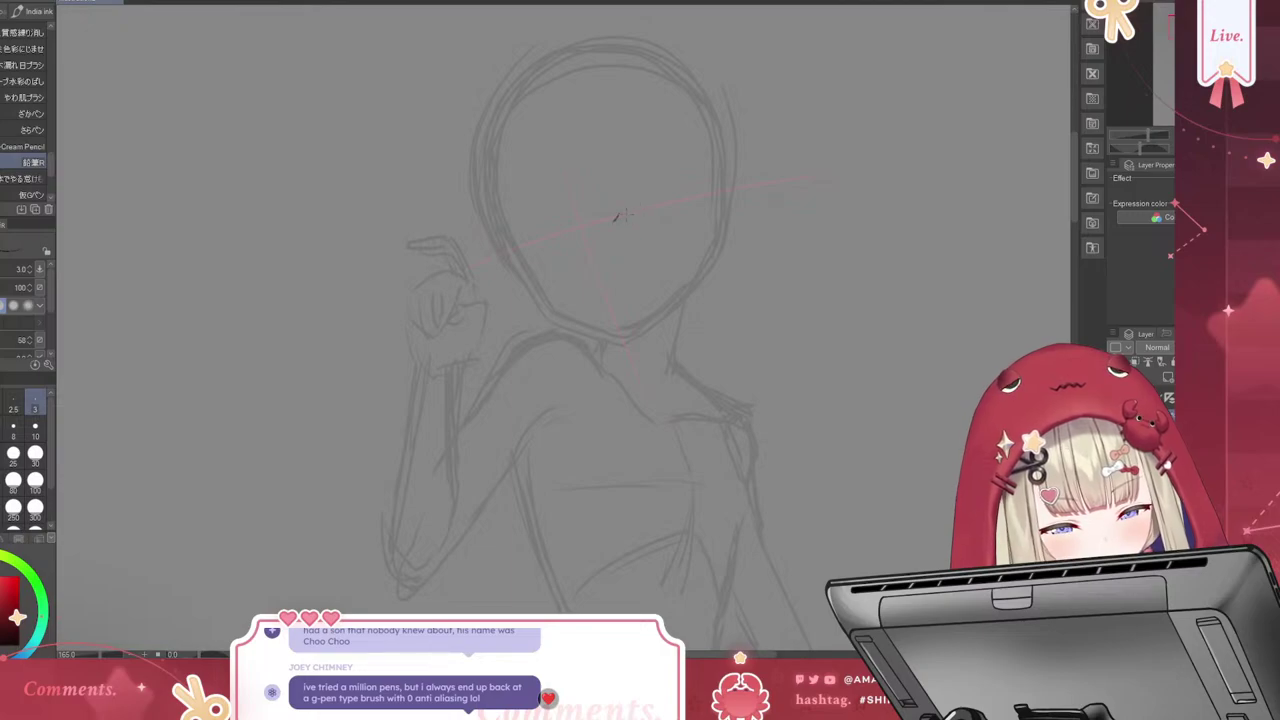
Sketch and thicken the arched upper lash line of the character's left eye along the slanted face guide
left_click_drag(617, 225, 669, 206)
key("ctrl+z")
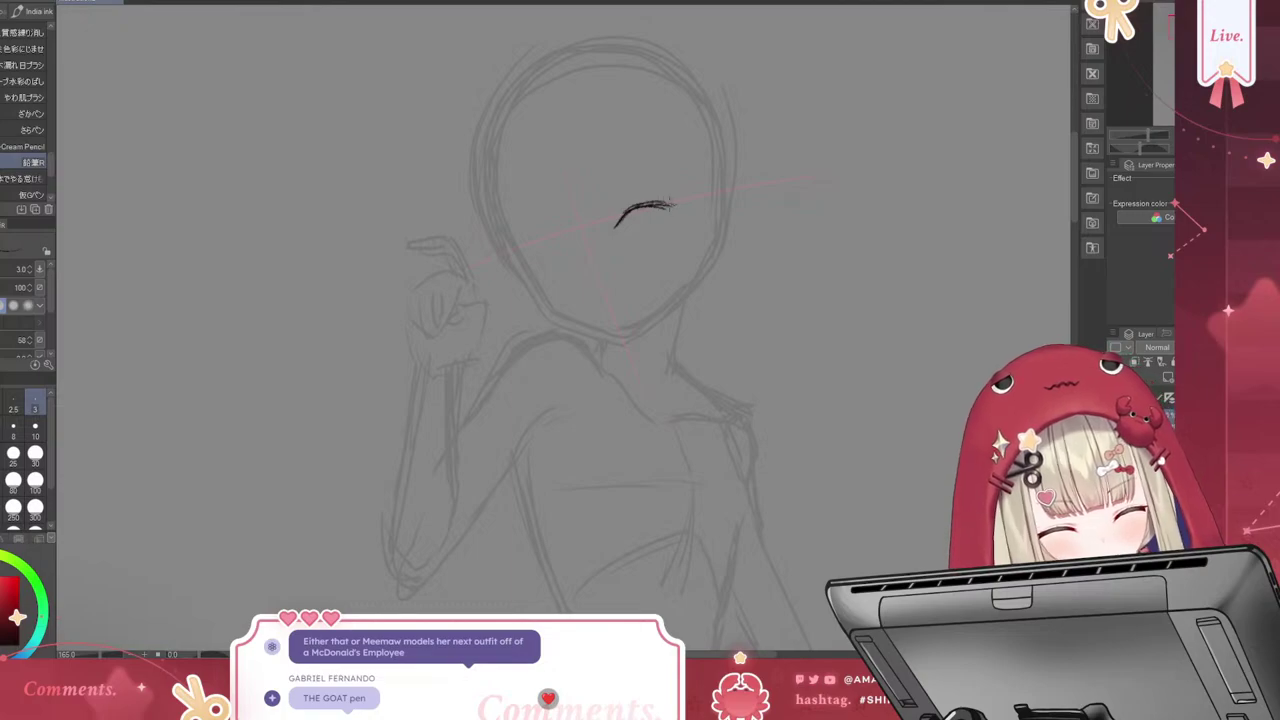
left_click_drag(638, 209, 618, 215)
key("ctrl+z")
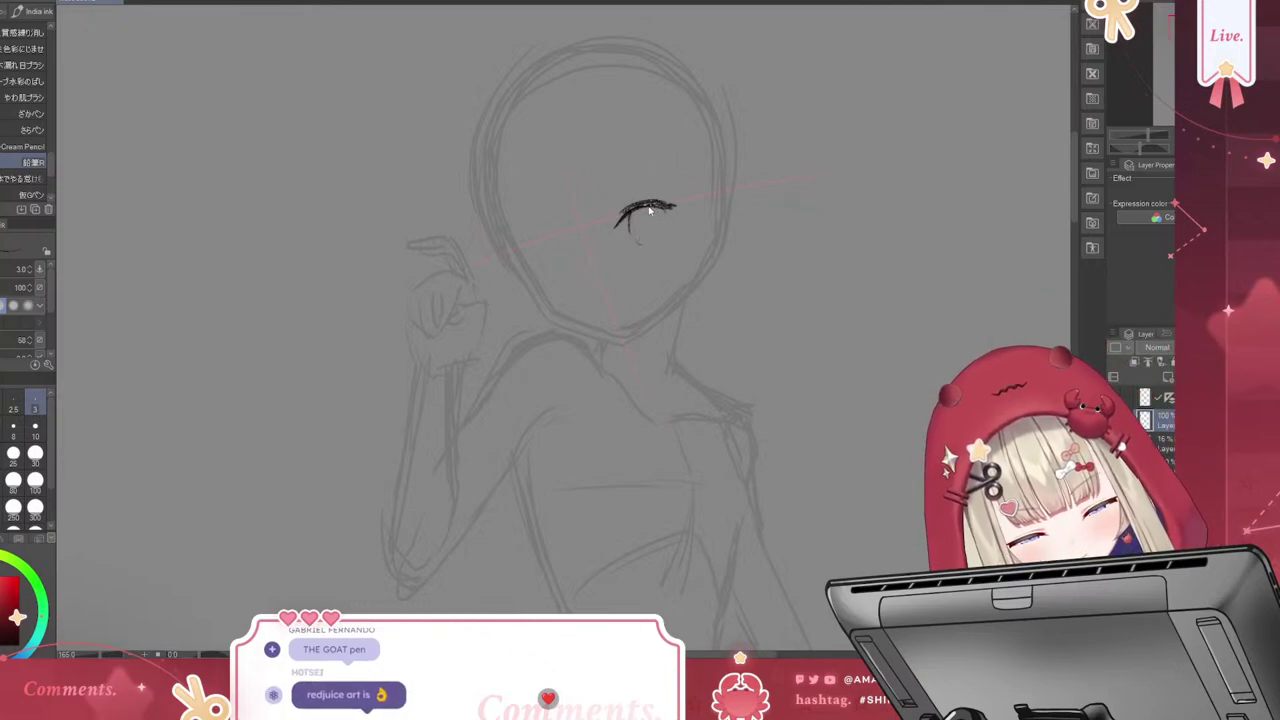
Add the side curves of the left eye's iris and extend the lash line with a downward outer corner
key("ctrl+z")
left_click_drag(635, 208, 630, 232)
key("ctrl+z")
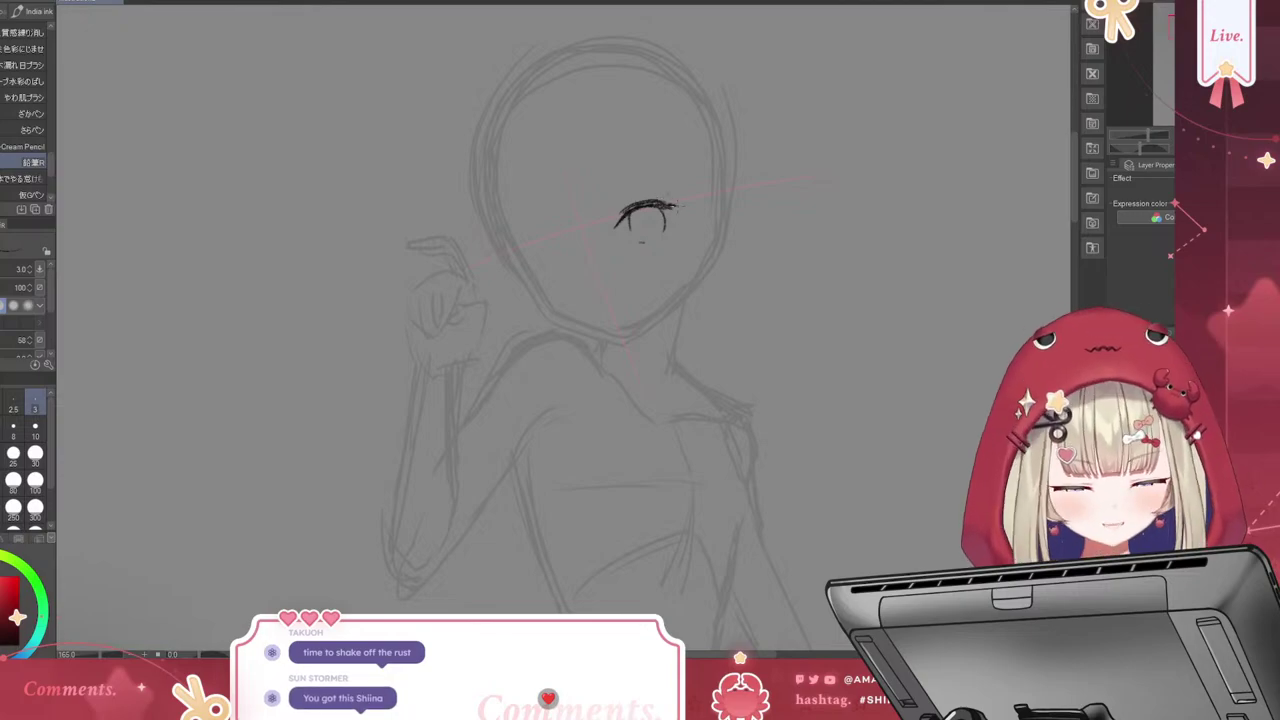
left_click_drag(682, 204, 676, 228)
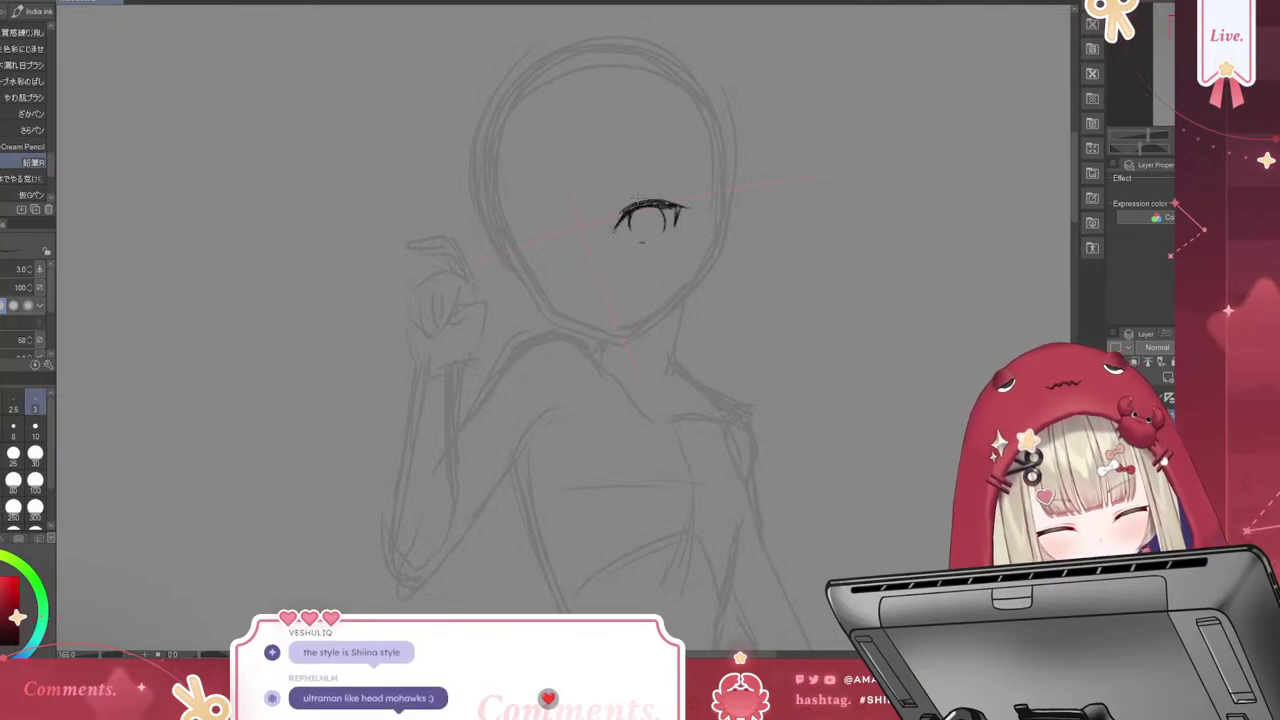
left_click_drag(628, 212, 613, 234)
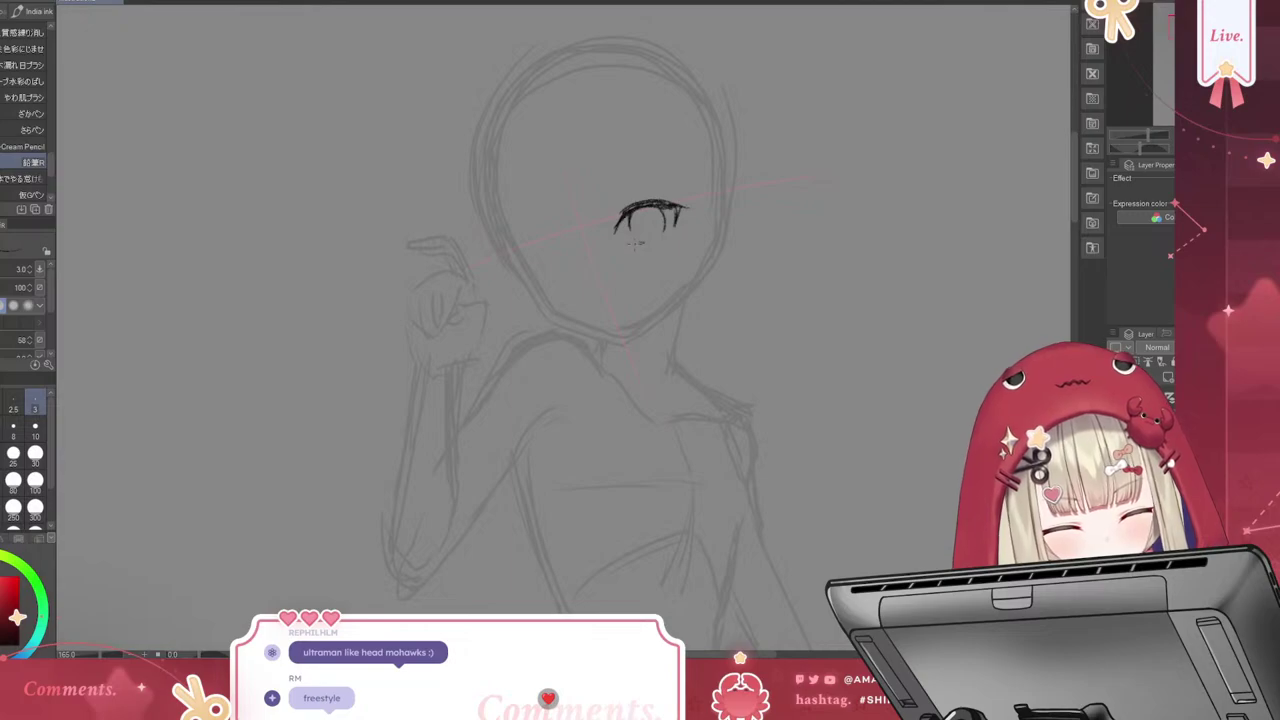
left_click_drag(634, 244, 651, 245)
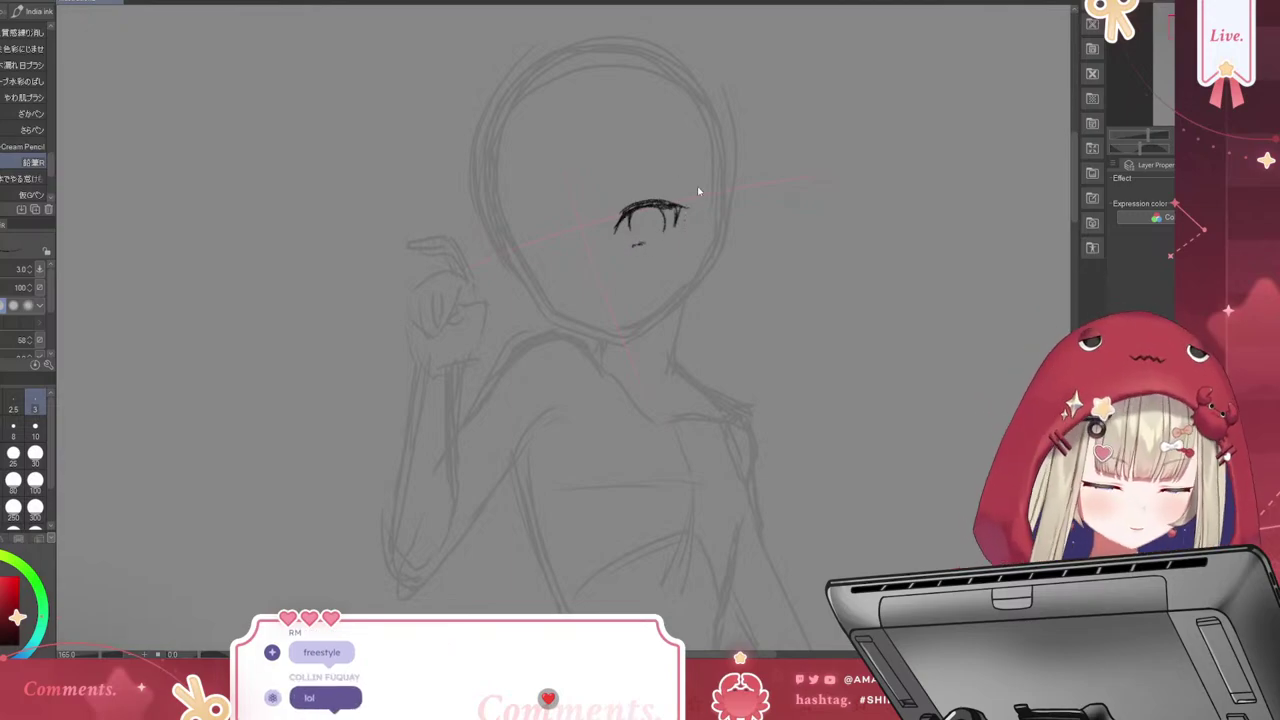
left_click_drag(635, 242, 651, 240)
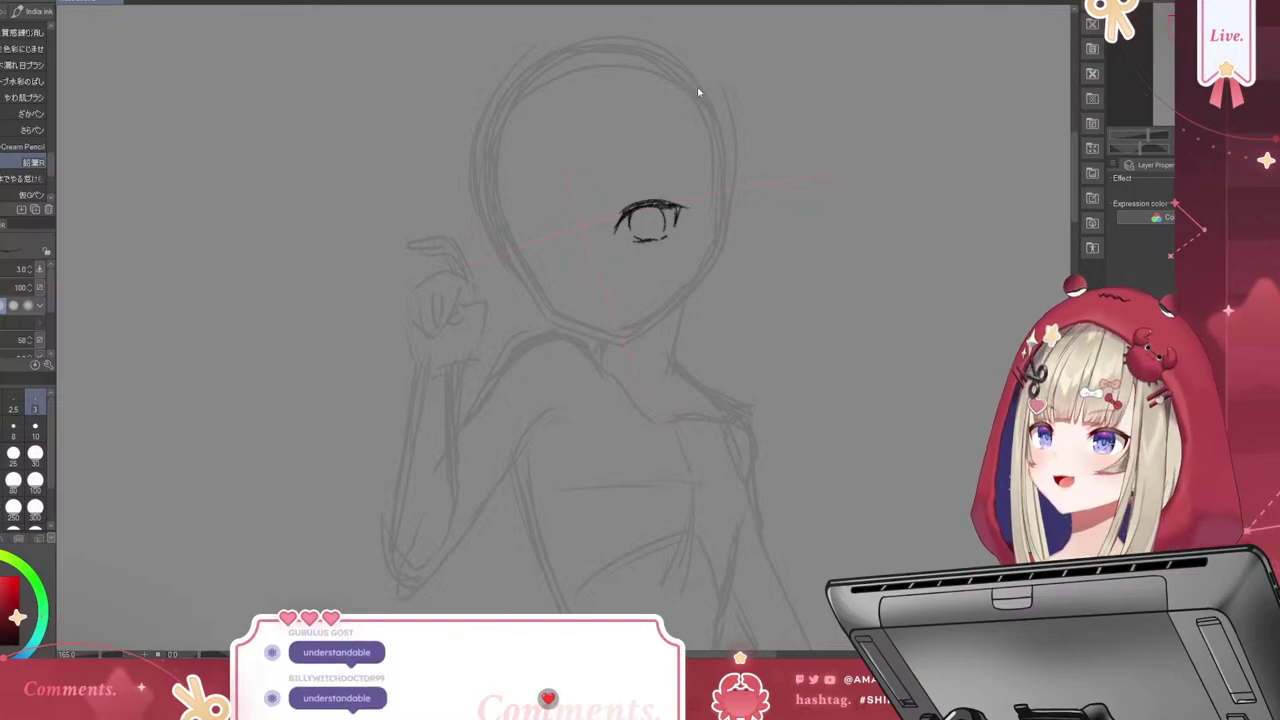
key("ctrl+z")
key("ctrl+z")
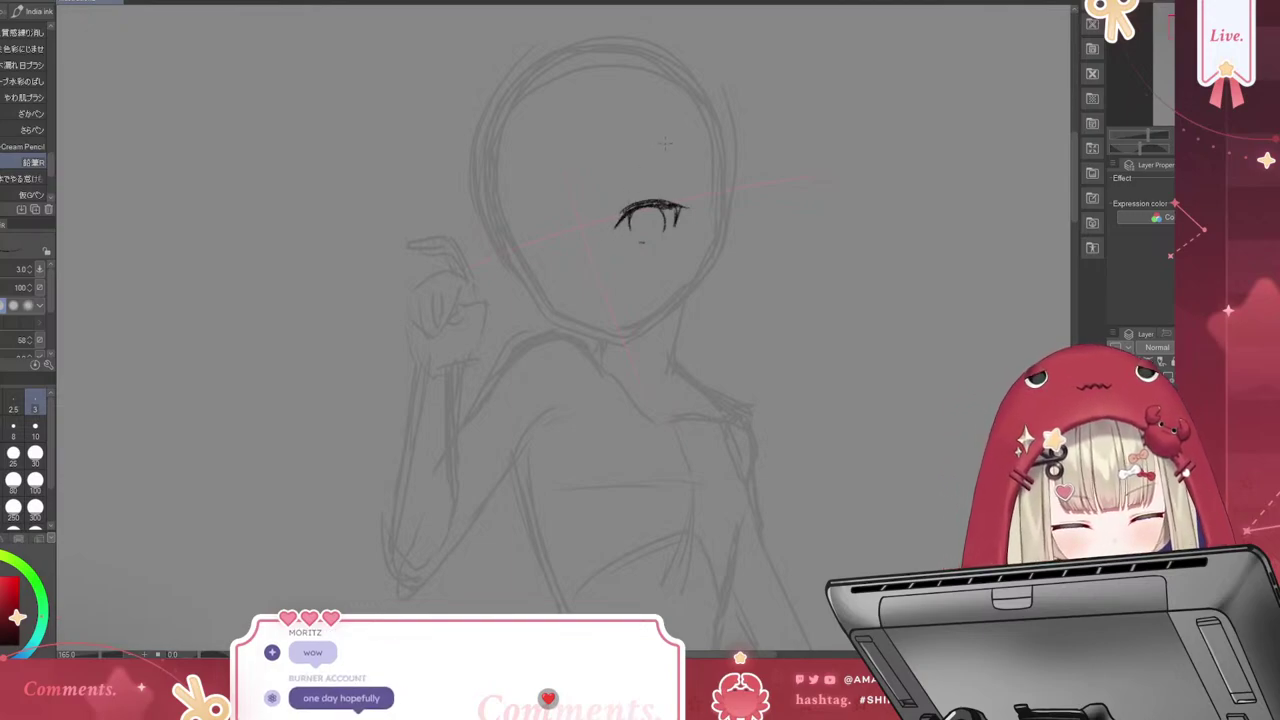
Close the bottom of the left eye's iris and darken the lash line's inner corner
left_click_drag(632, 227, 640, 243)
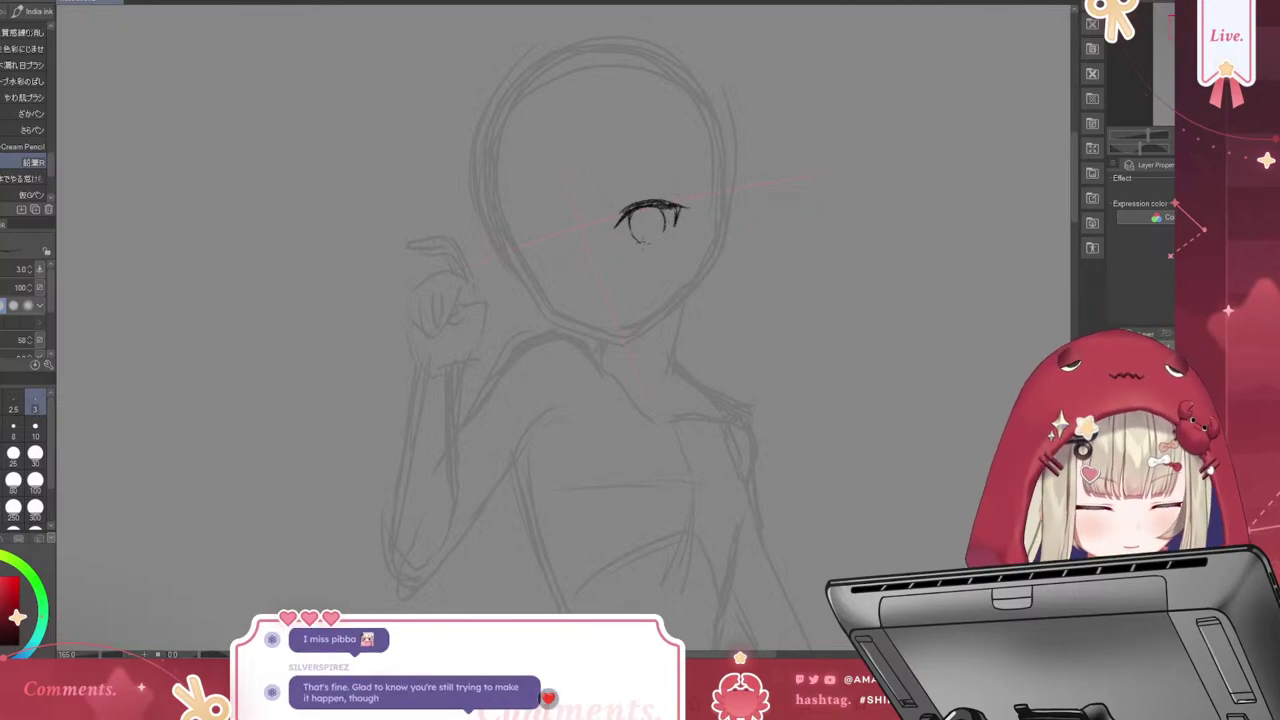
left_click_drag(638, 244, 658, 240)
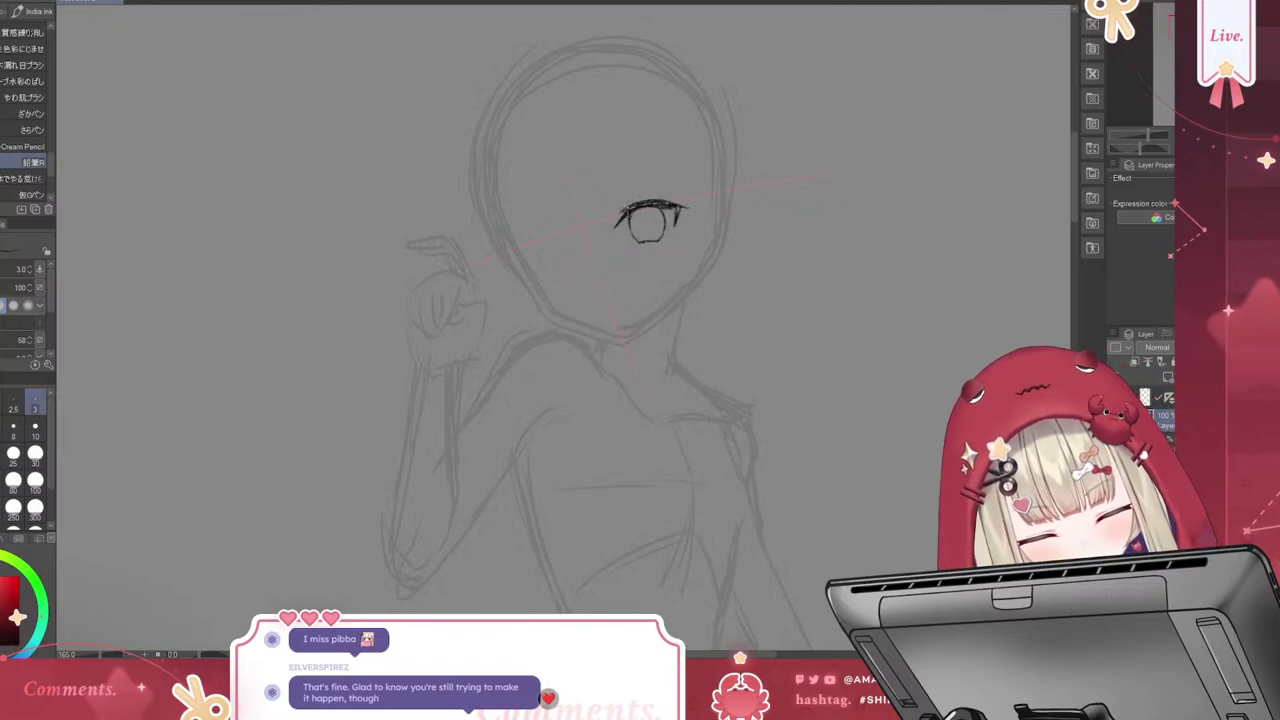
left_click_drag(627, 207, 615, 229)
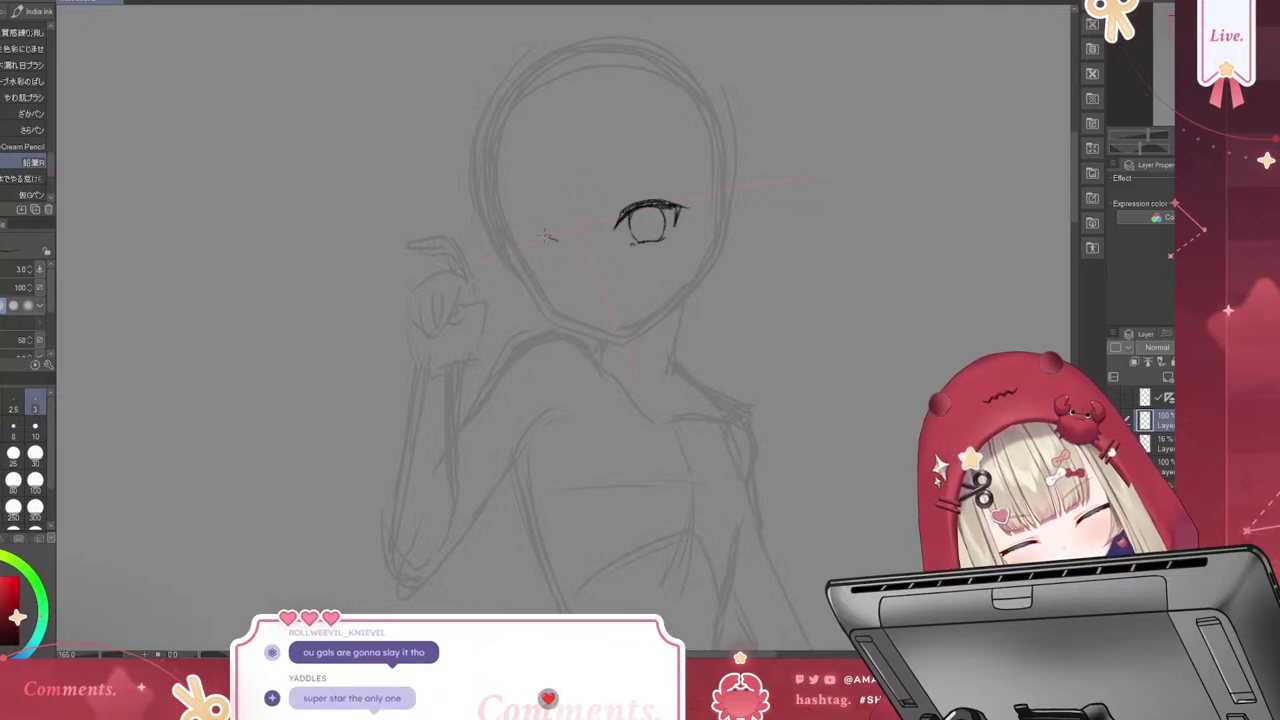
mouse_move(522, 241)
left_mouse_down()
mouse_move(565, 244)
mouse_move(516, 242)
left_mouse_up()
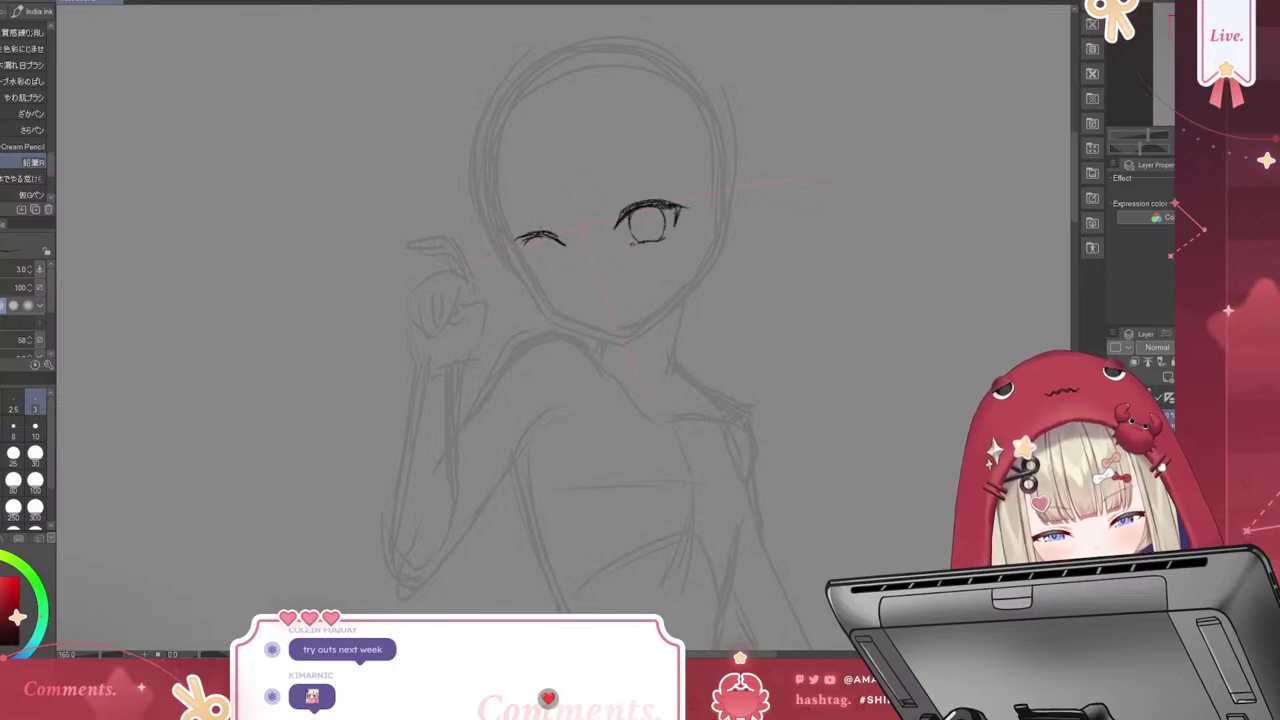
key("ctrl+z")
key("ctrl+z")
key("ctrl+z")
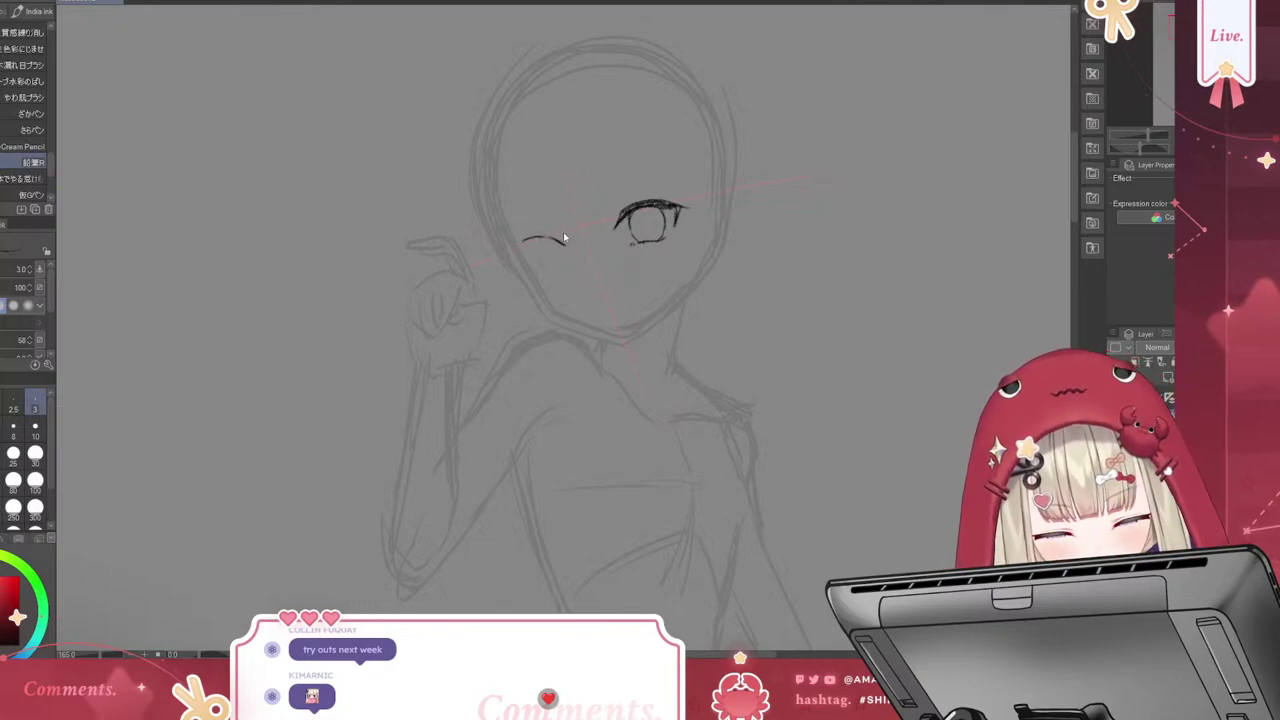
key("ctrl+z")
key("ctrl+z")
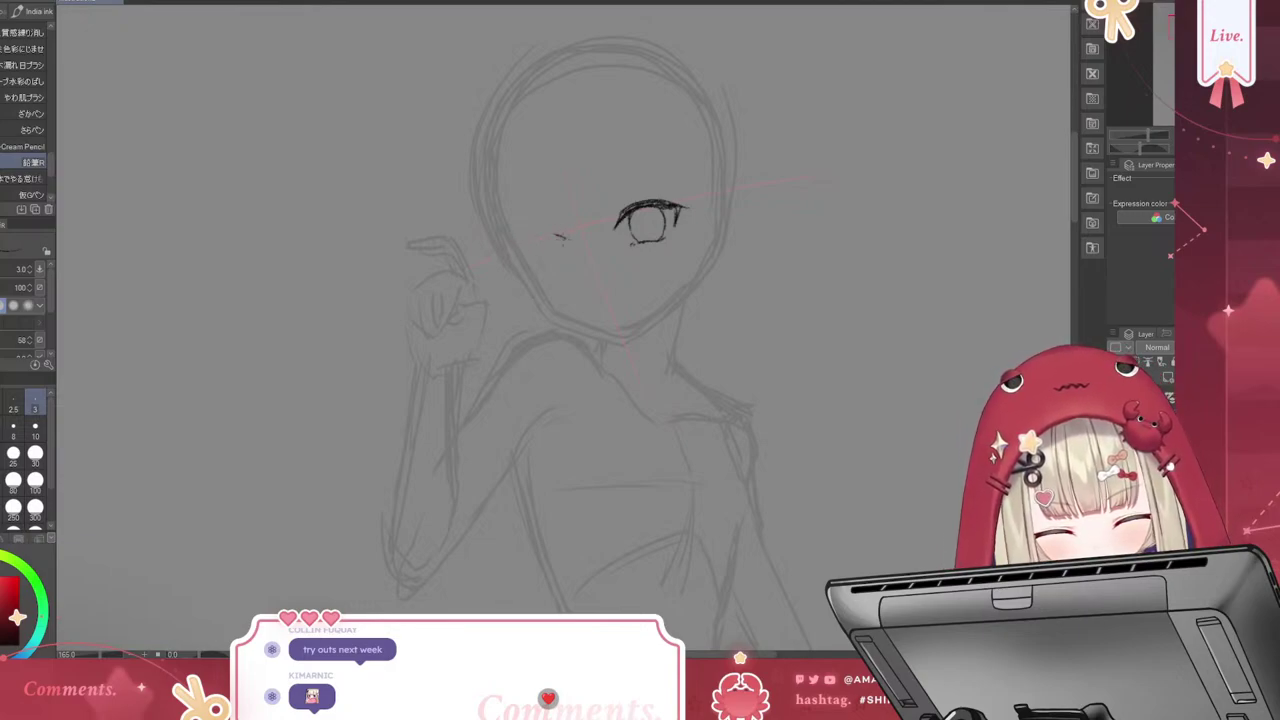
Sketch the character's right eye with an arched upper lash line, an iris outline and a short lower lash line
mouse_move(554, 233)
left_mouse_down()
mouse_move(567, 239)
mouse_move(545, 233)
mouse_move(566, 238)
mouse_move(547, 233)
mouse_move(532, 255)
left_mouse_up()
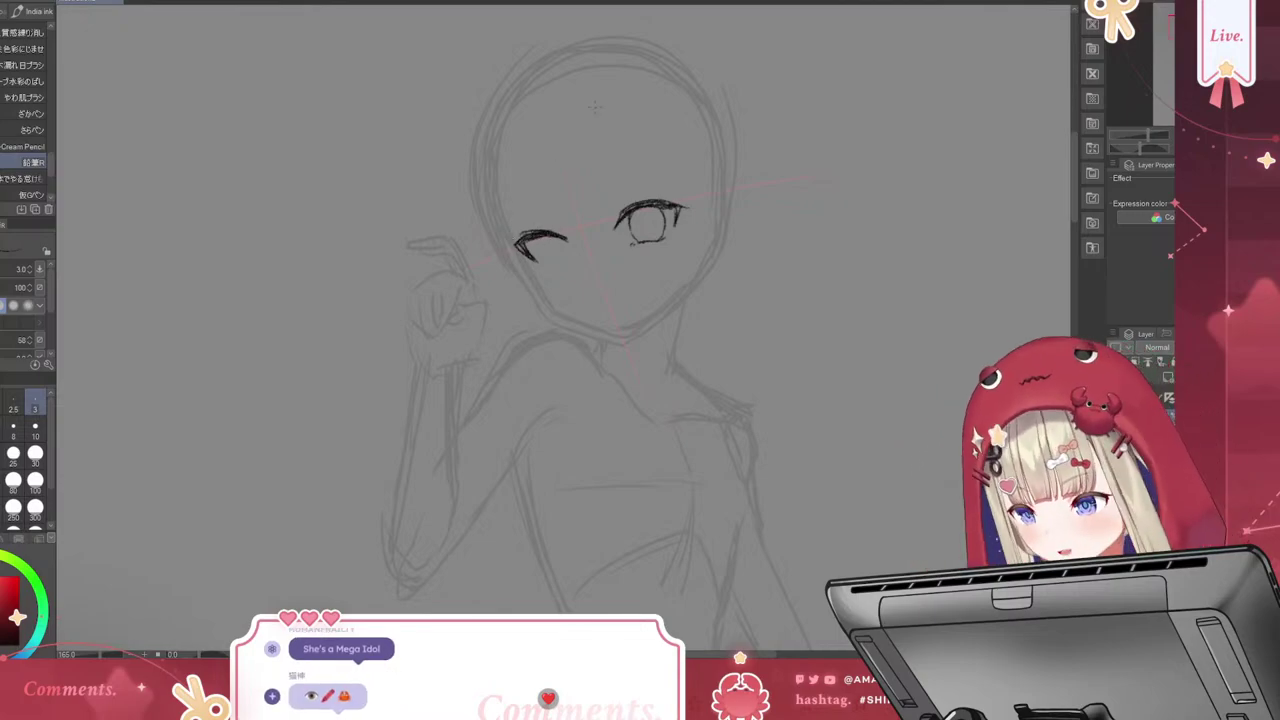
left_click_drag(539, 238, 564, 264)
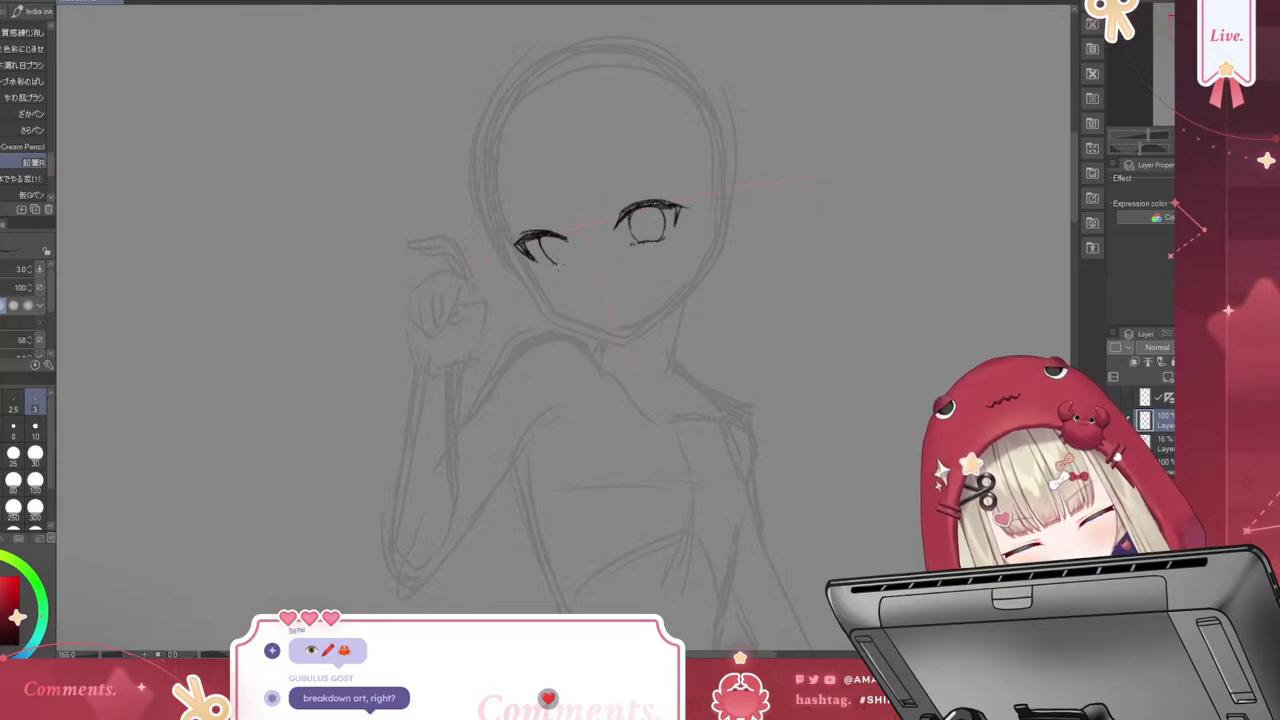
left_click_drag(563, 238, 572, 252)
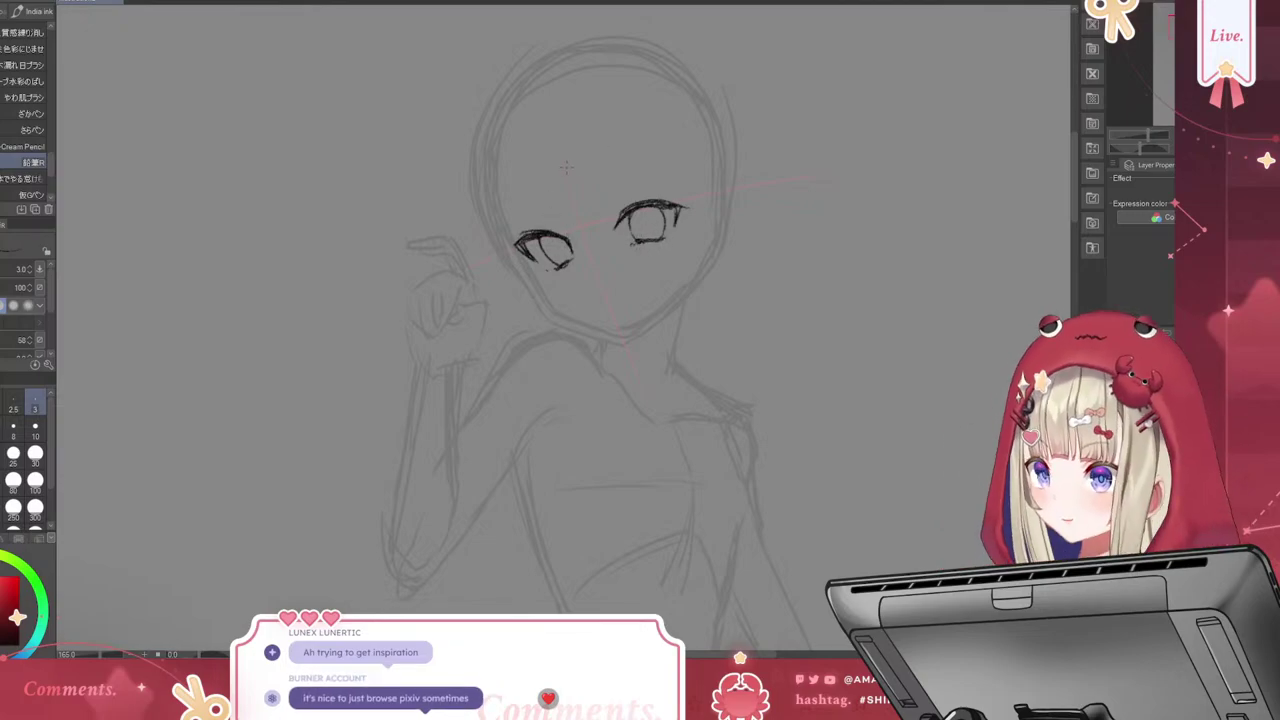
Darken the upper lash lines and the tops of the irises on both eyes, and firm up the right iris's lower edge
left_click_drag(645, 206, 642, 212)
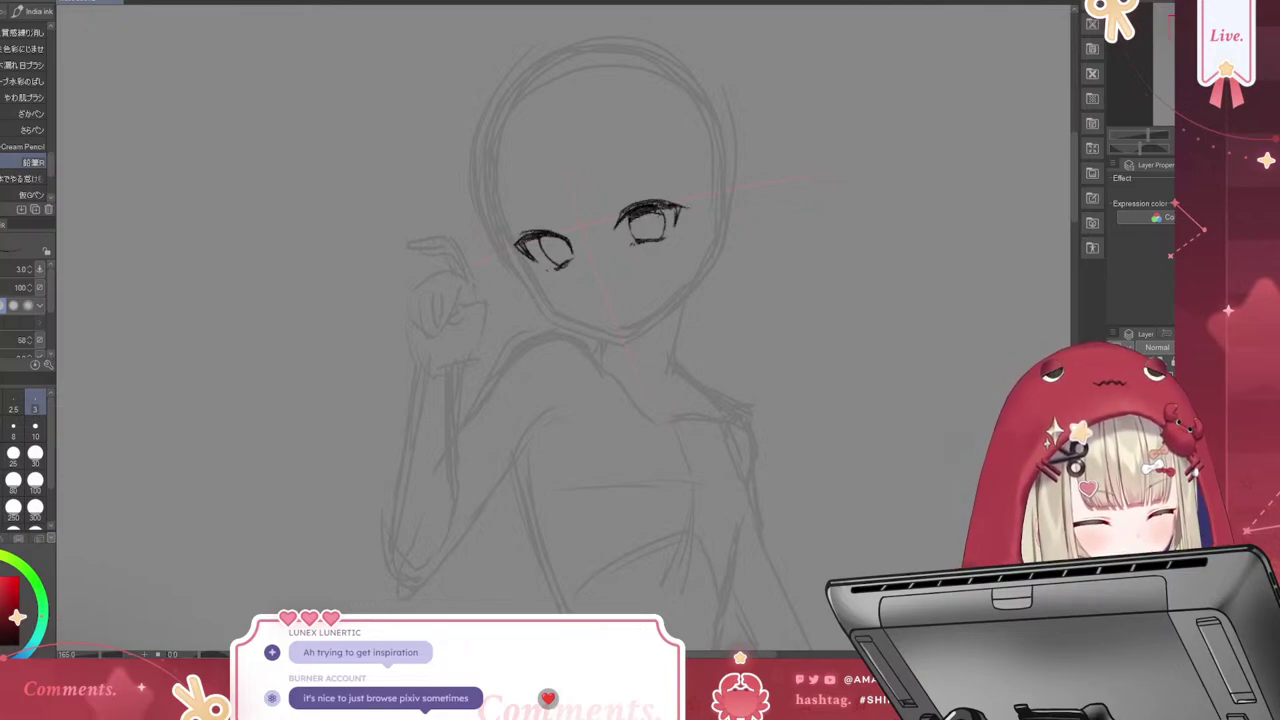
left_click_drag(540, 236, 562, 240)
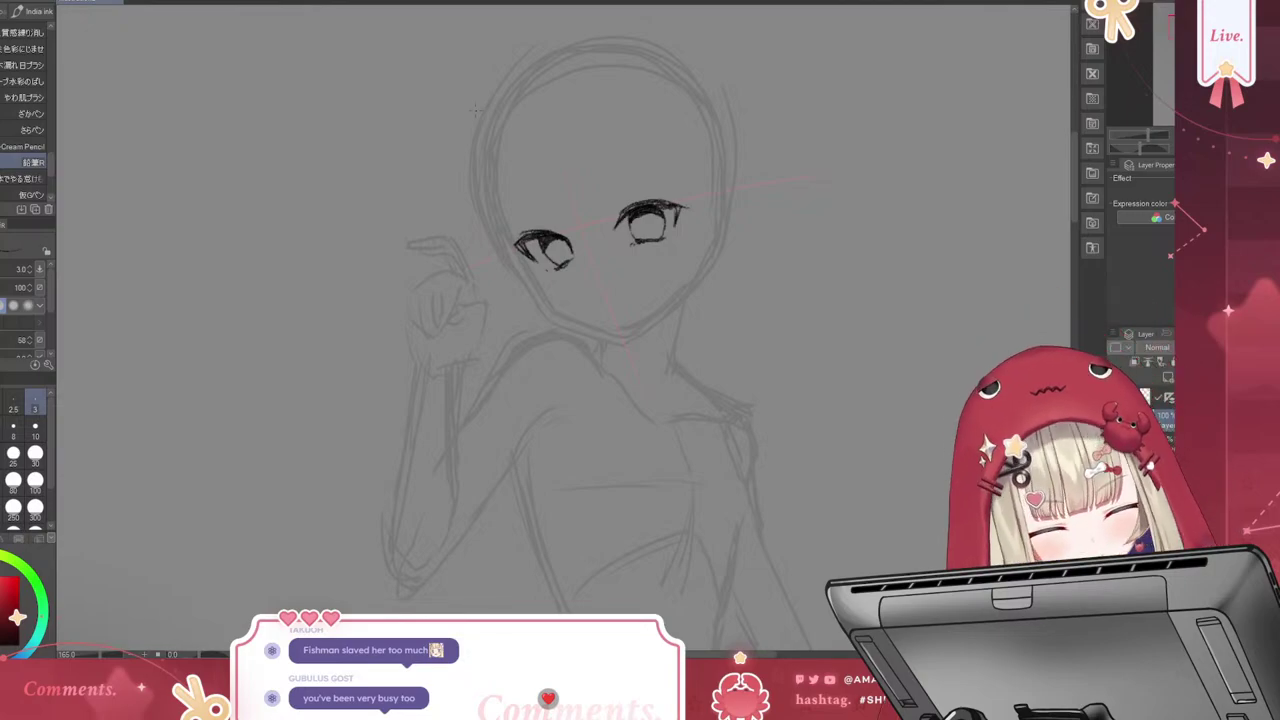
left_click_drag(560, 268, 571, 260)
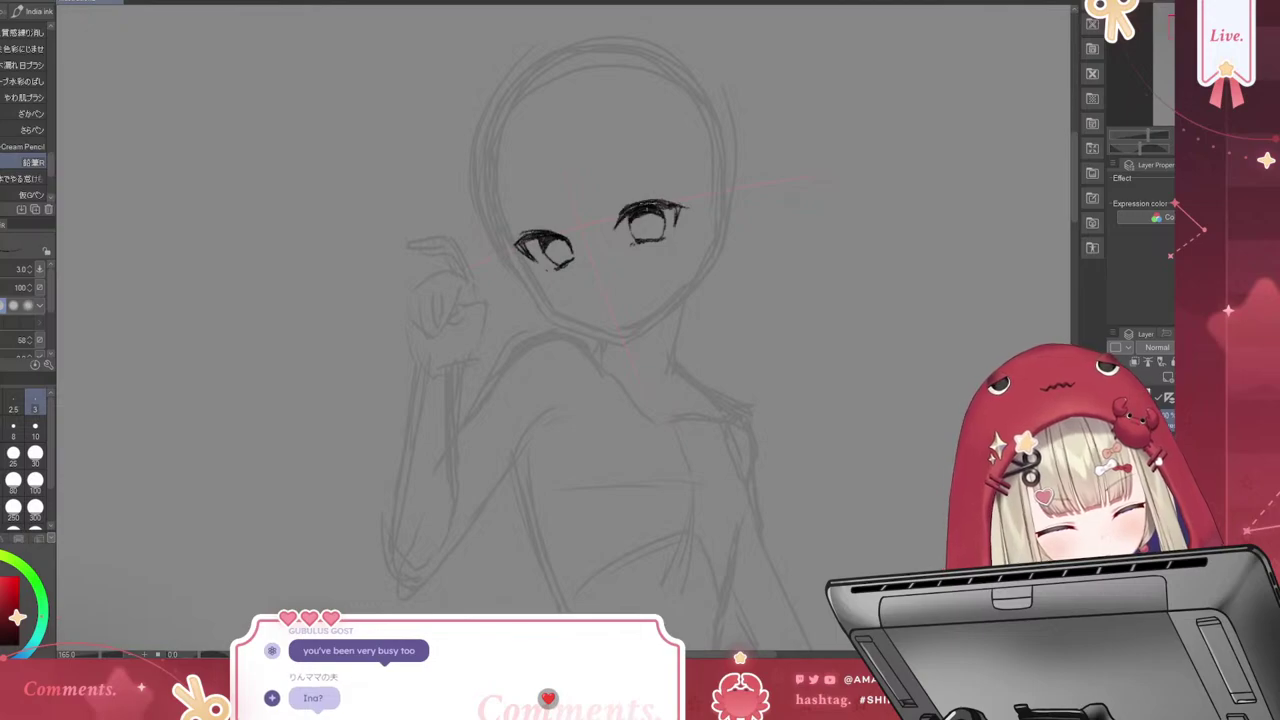
left_click_drag(650, 205, 678, 200)
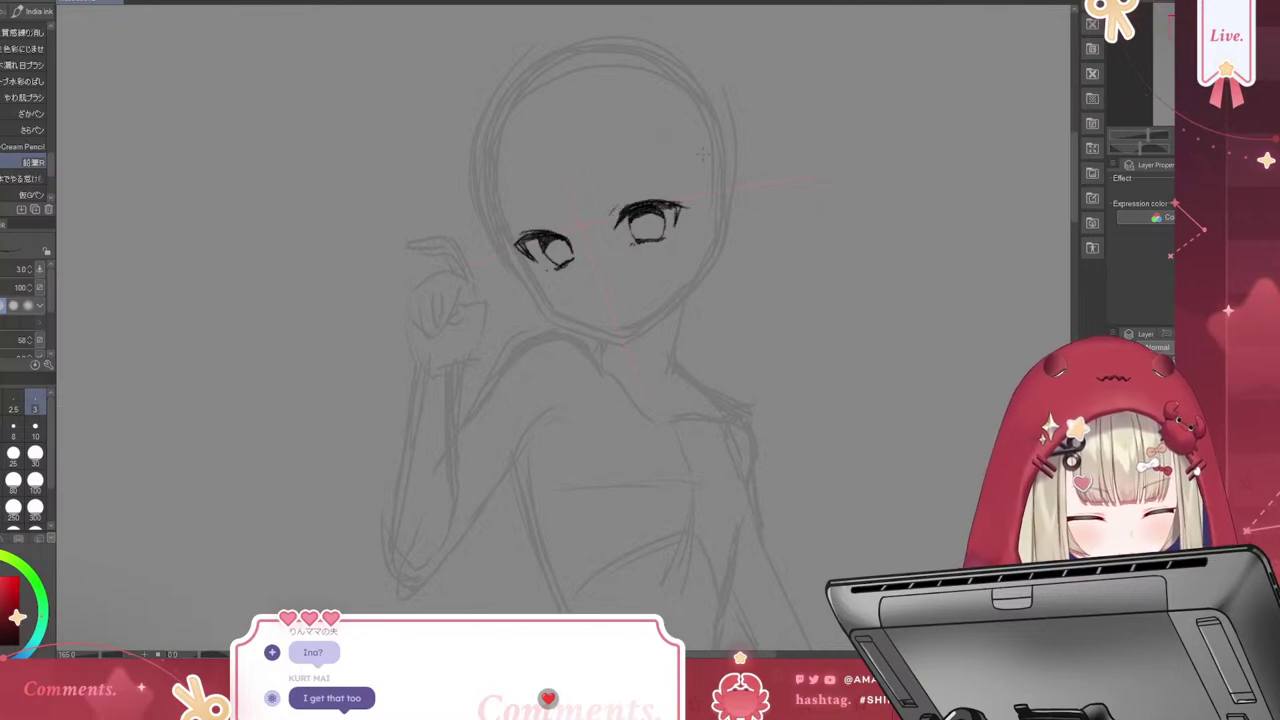
left_click_drag(508, 248, 536, 232)
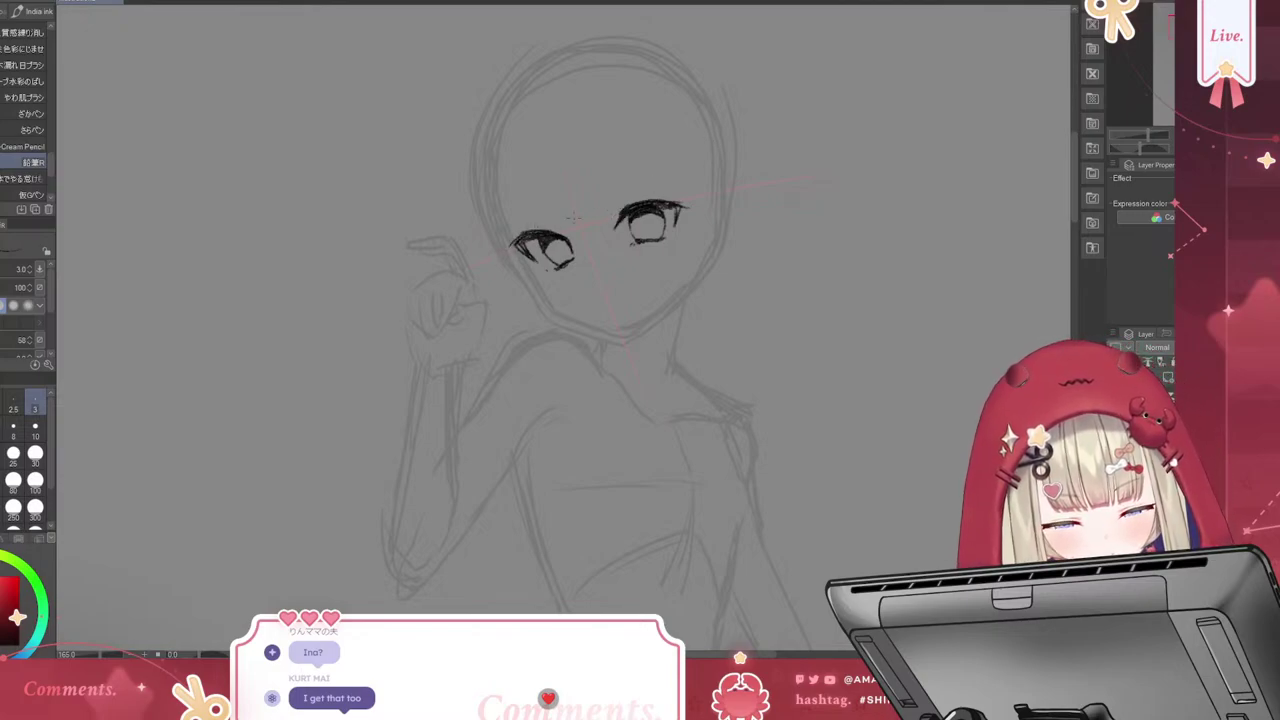
mouse_move(640, 207)
left_mouse_down()
mouse_move(688, 203)
mouse_move(660, 200)
left_mouse_up()
Draw a thin curved eyelid crease above each eye, undoing and redrawing strokes until the curves follow the lash lines
key("ctrl+z")
key("ctrl+z")
key("ctrl+z")
key("ctrl+z")
key("ctrl+z")
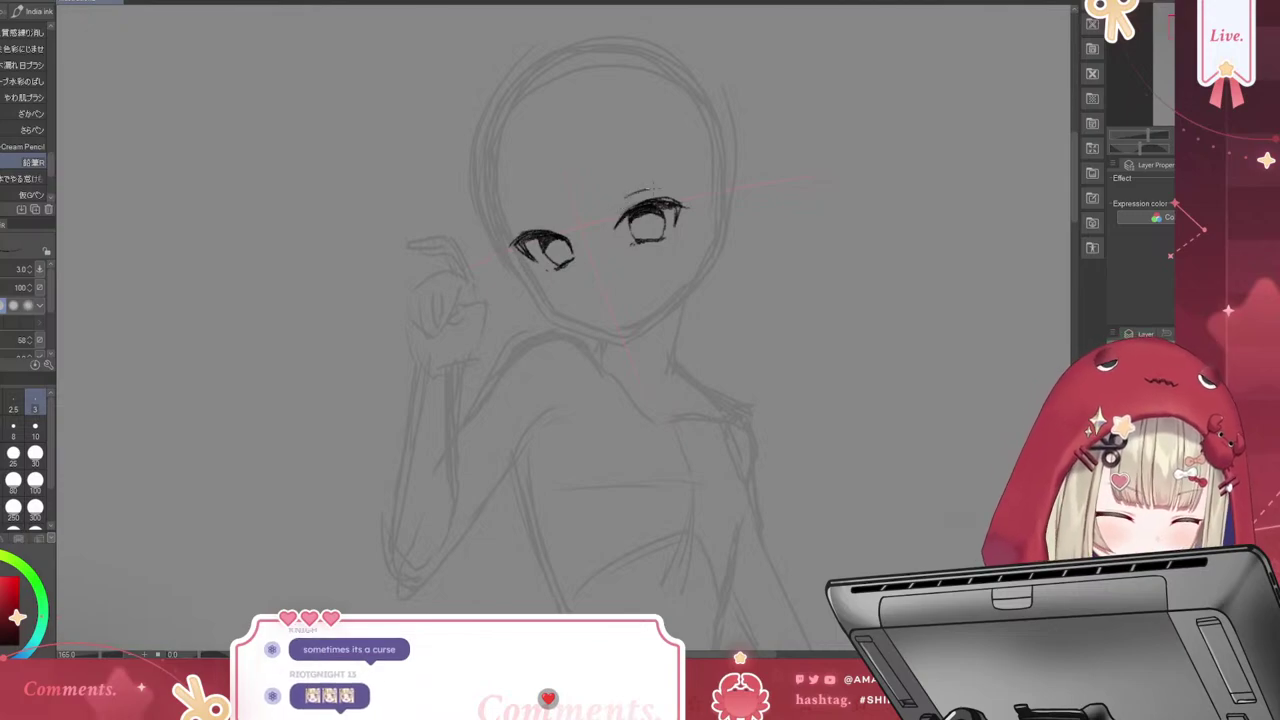
left_click_drag(615, 204, 658, 192)
key("ctrl+z")
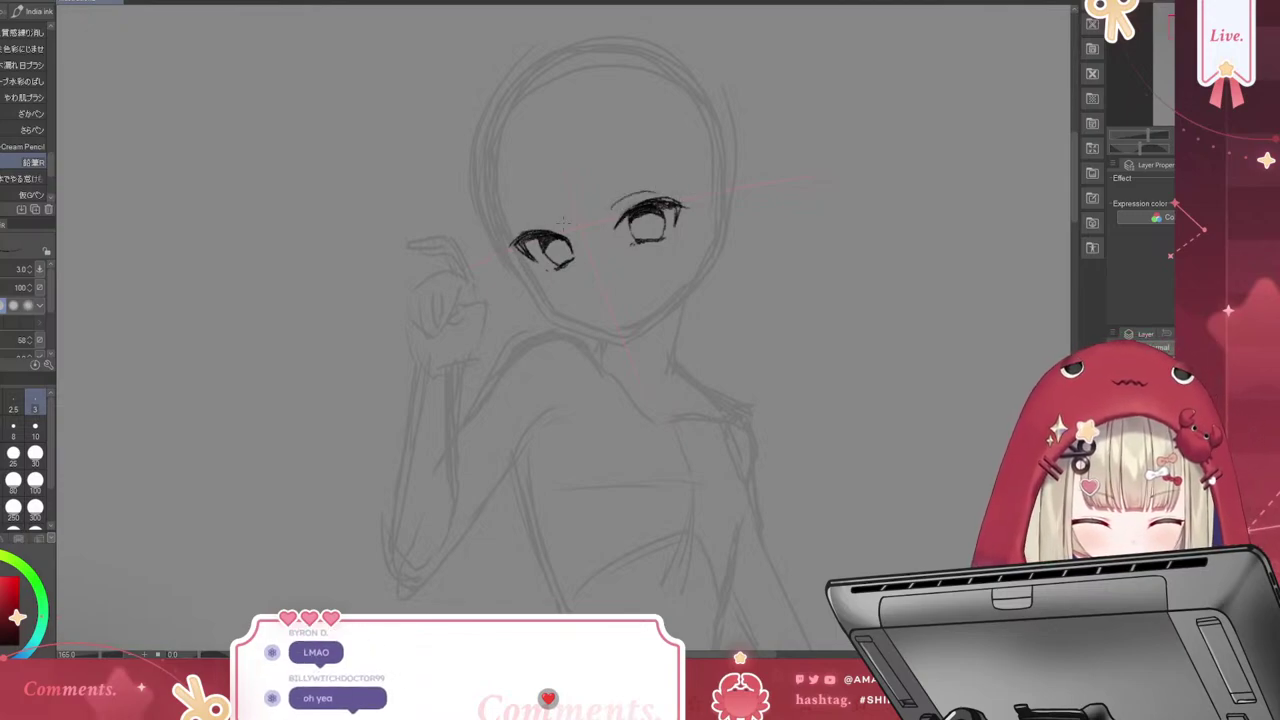
mouse_move(560, 222)
left_mouse_down()
mouse_move(516, 229)
mouse_move(556, 216)
left_mouse_up()
key("ctrl+z")
key("ctrl+z")
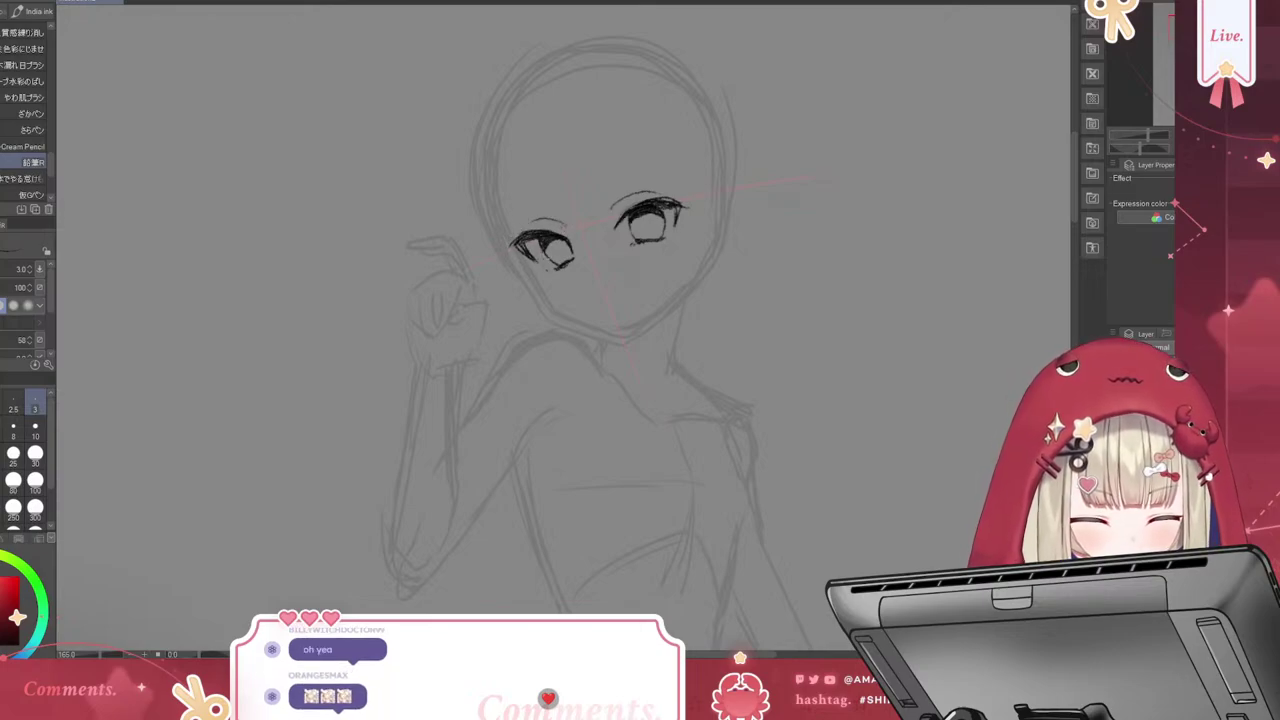
key("ctrl+z")
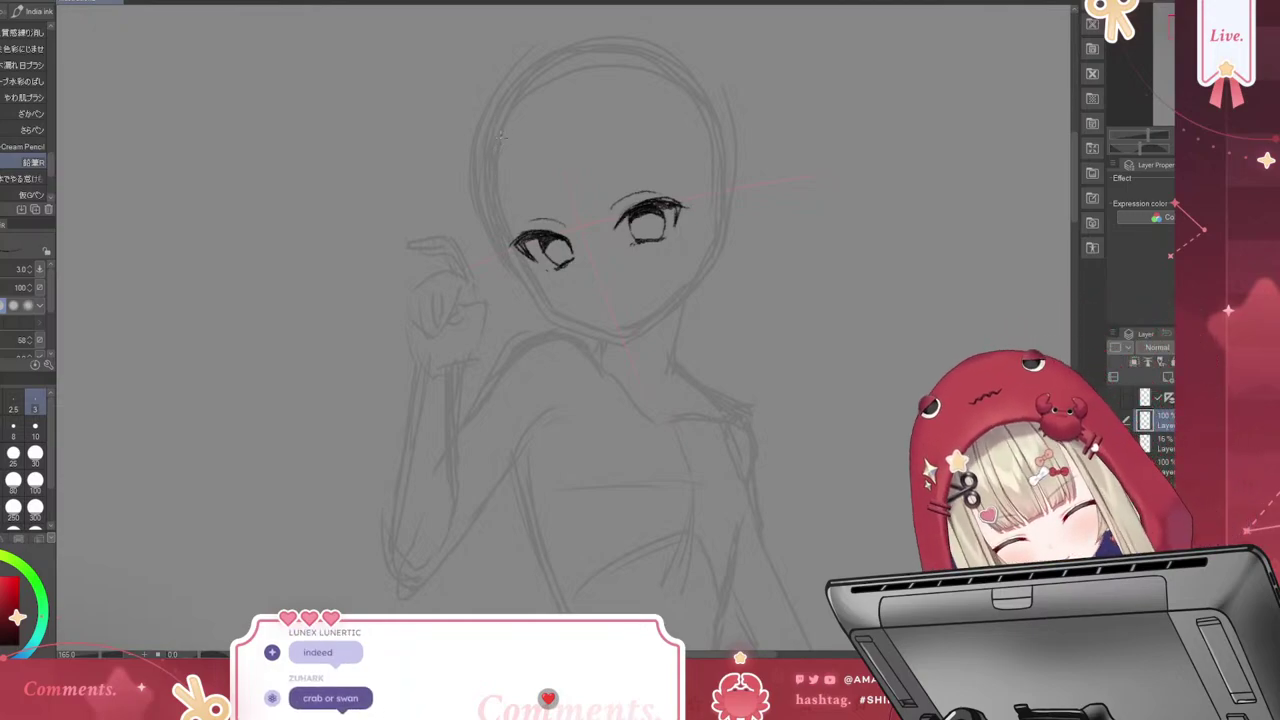
Outline the face from the right side of the forehead past the cheek and chin up to the left cheek, thickening the right jaw
mouse_move(498, 135)
left_mouse_down()
mouse_move(511, 243)
mouse_move(544, 298)
mouse_move(615, 330)
left_mouse_up()
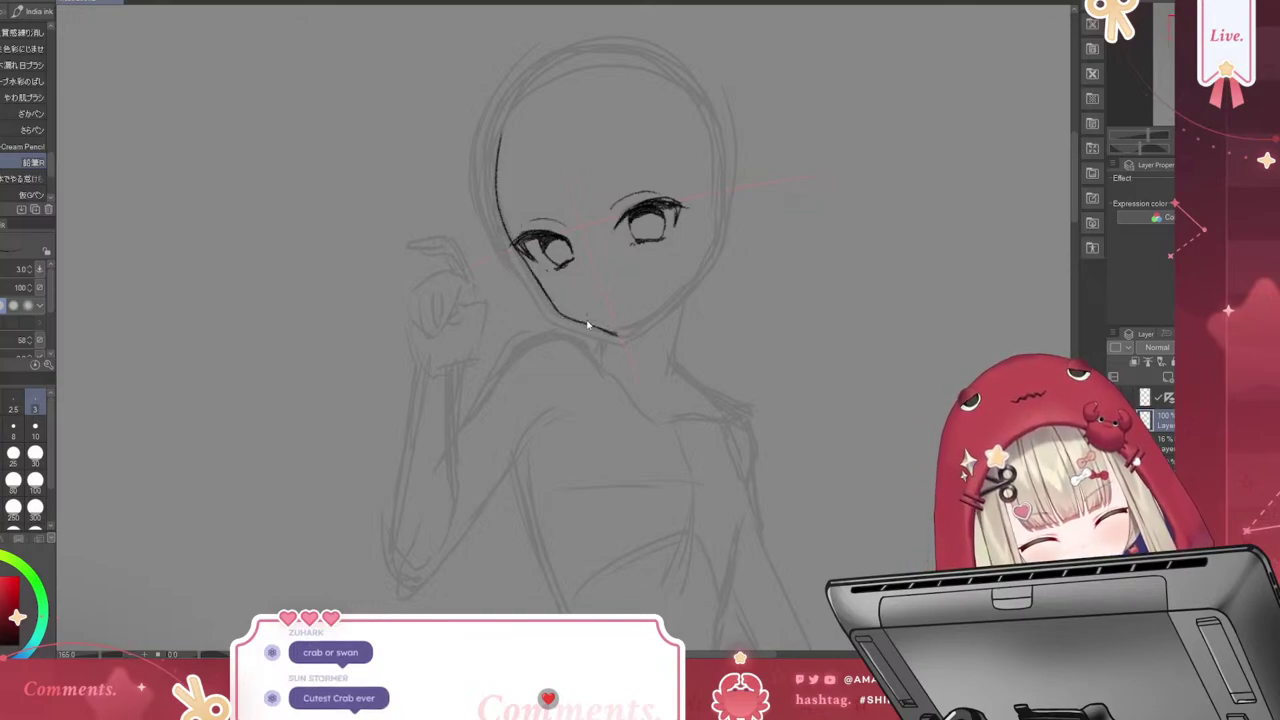
key("ctrl+z")
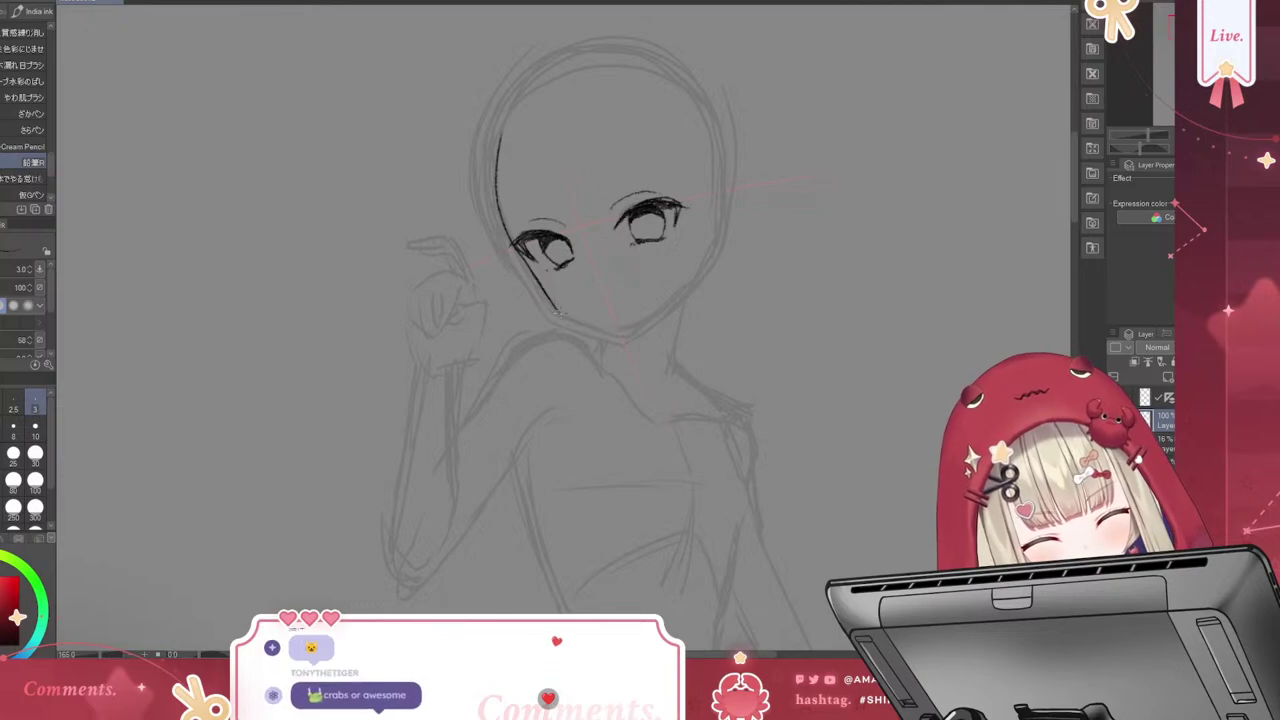
mouse_move(586, 324)
left_mouse_down()
mouse_move(615, 331)
mouse_move(645, 314)
left_mouse_up()
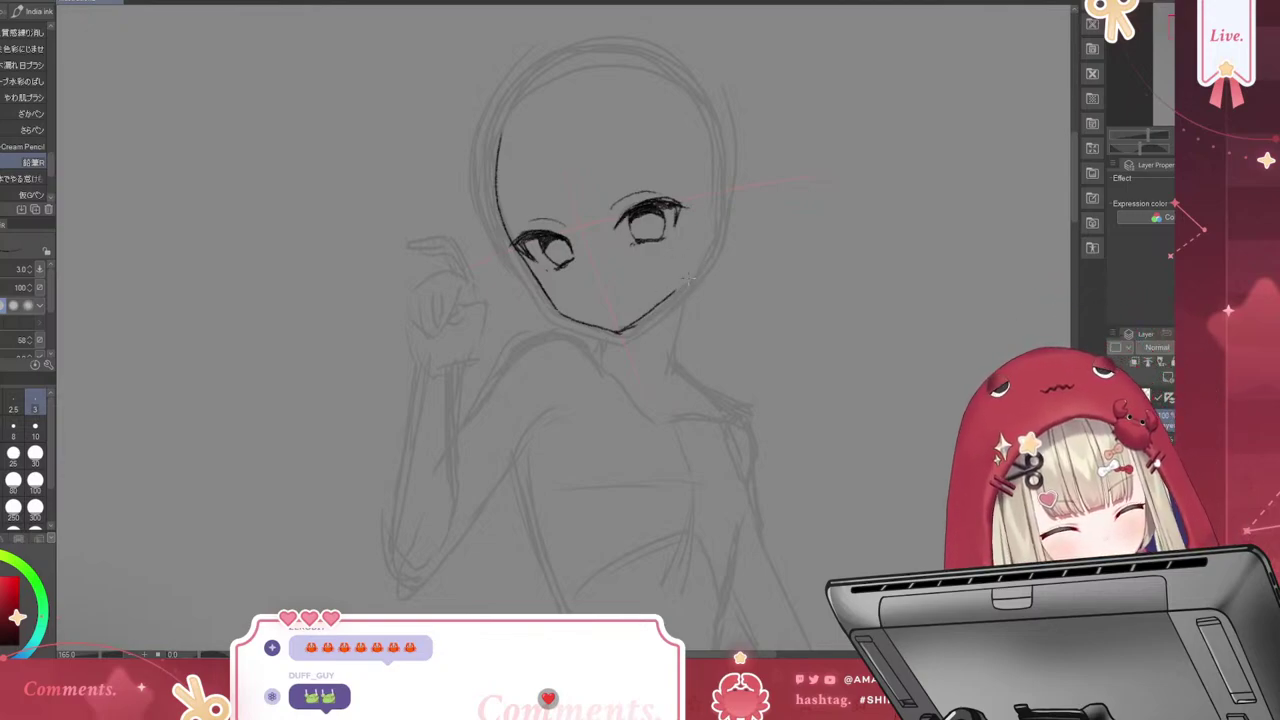
mouse_move(686, 285)
left_mouse_down()
mouse_move(697, 238)
mouse_move(670, 296)
left_mouse_up()
key("ctrl+z")
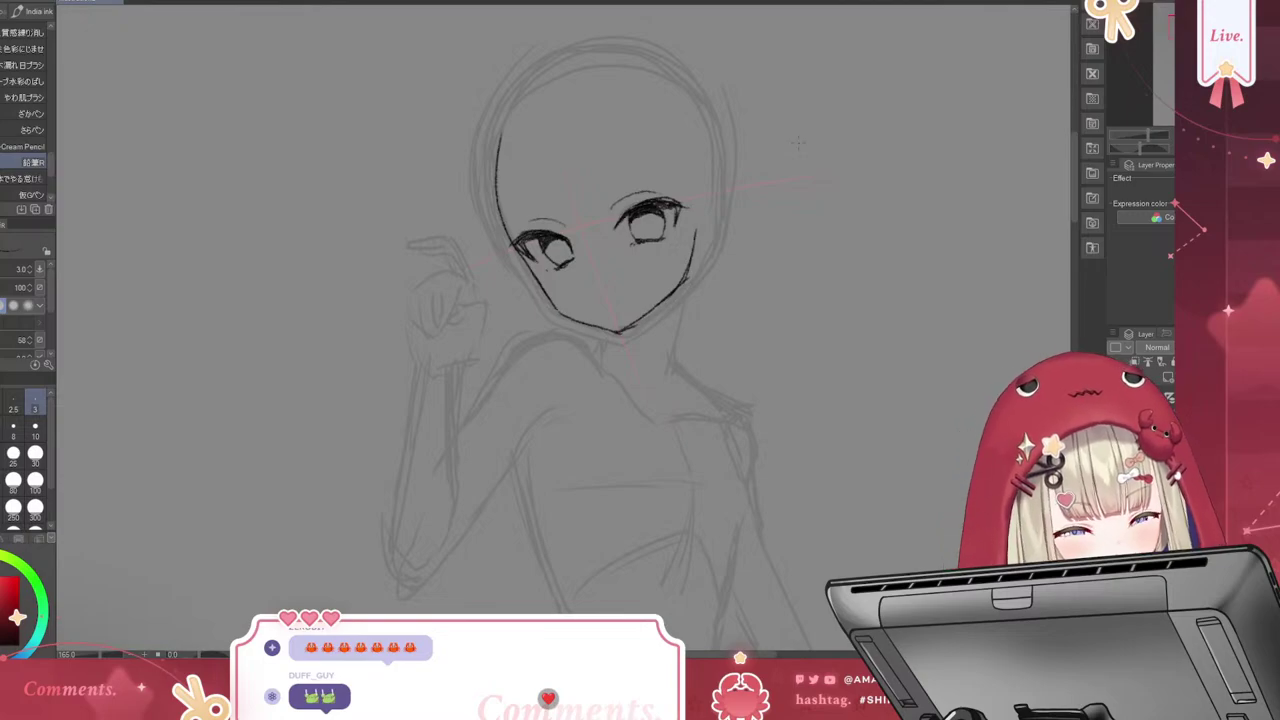
left_click_drag(546, 294, 577, 321)
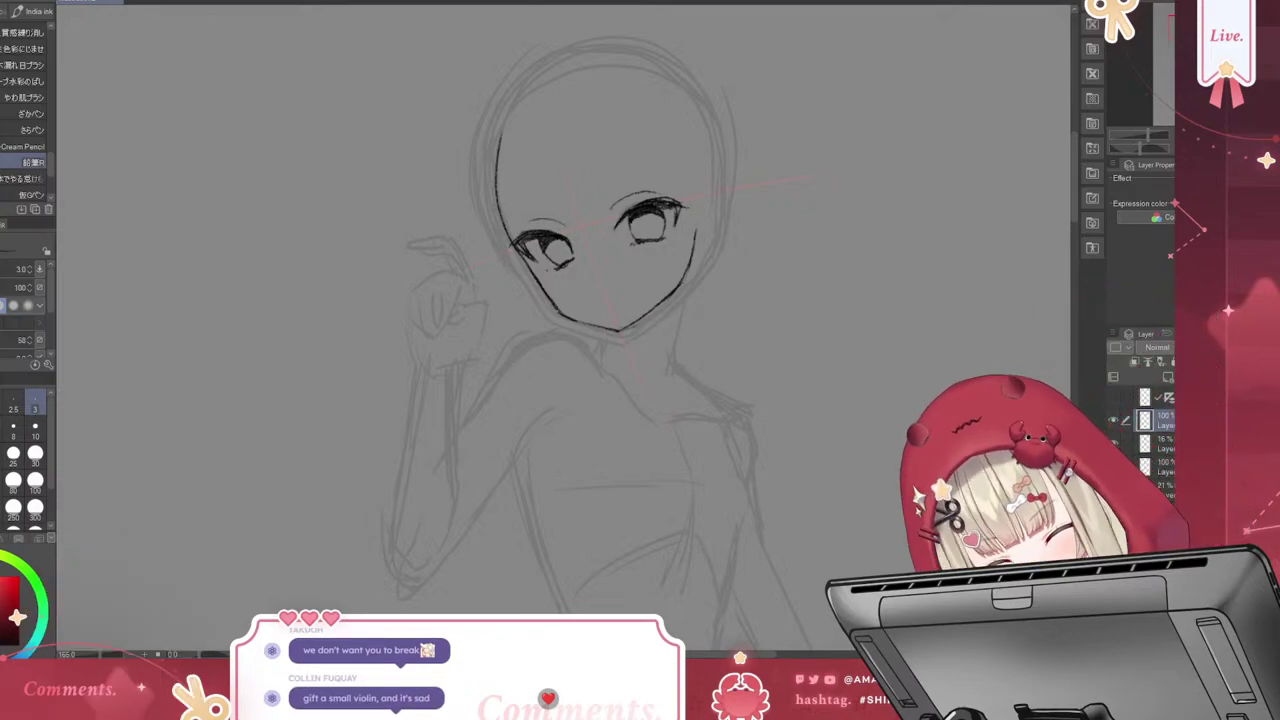
Extend the outer corners of both upper lash lines with short flicks and thicken the lashes over the irises
mouse_move(550, 236)
left_mouse_down()
mouse_move(516, 256)
mouse_move(498, 250)
left_mouse_up()
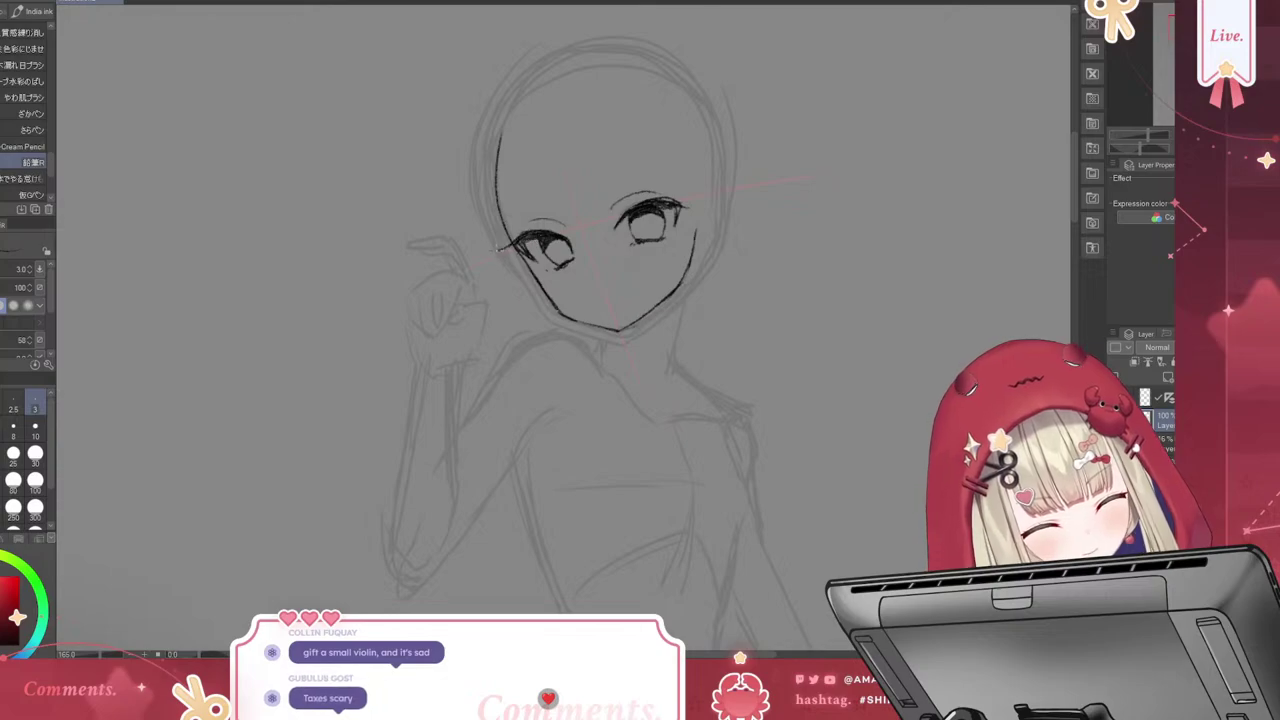
key("ctrl+z")
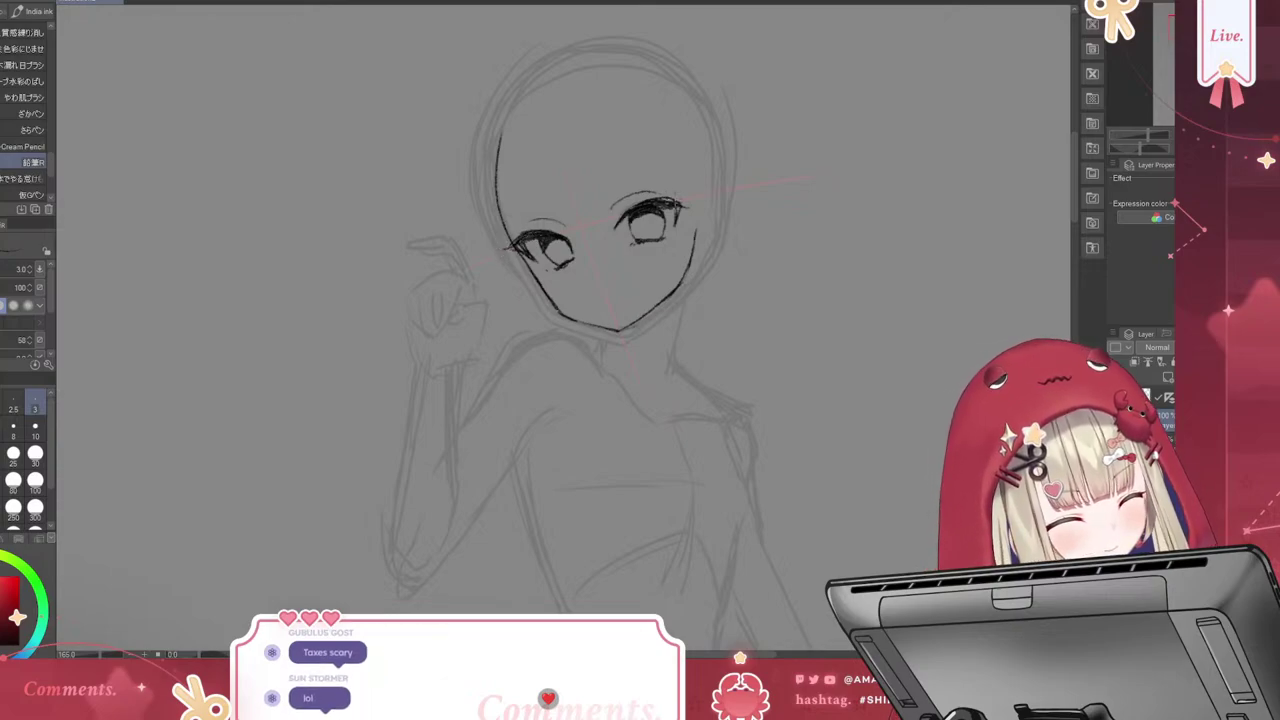
left_click_drag(672, 204, 688, 199)
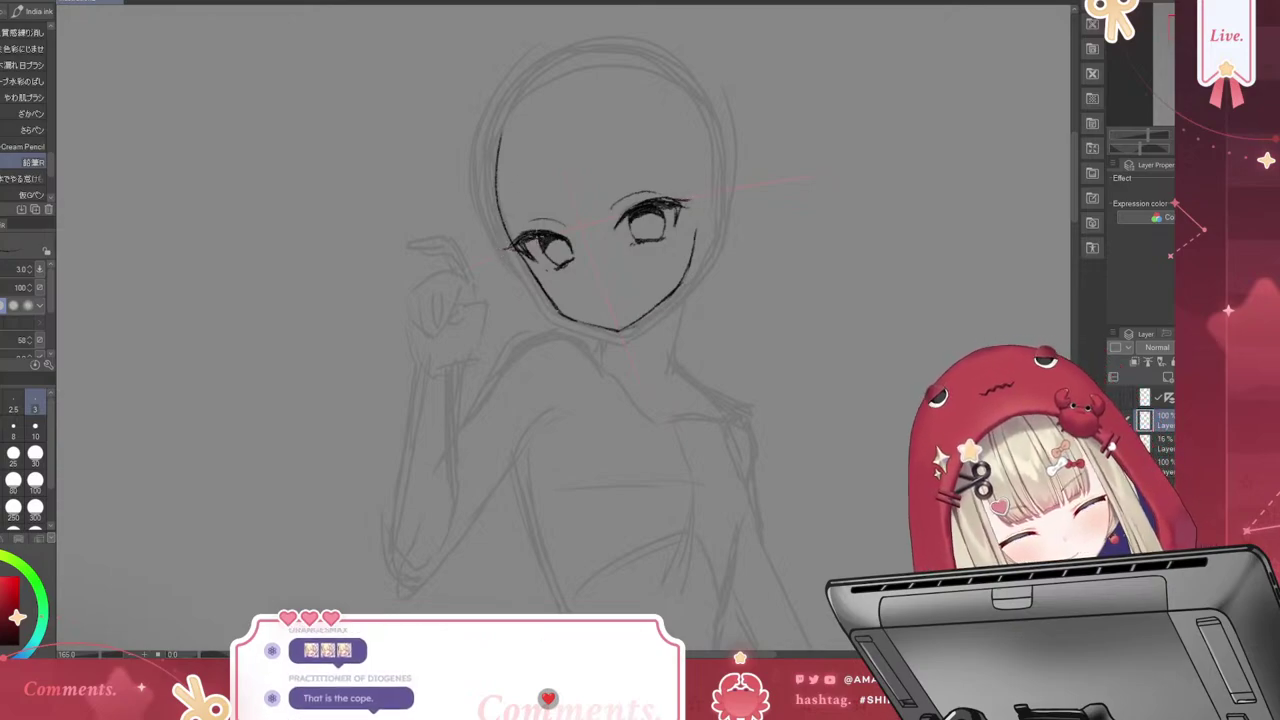
mouse_move(544, 232)
left_mouse_down()
mouse_move(524, 240)
mouse_move(540, 225)
left_mouse_up()
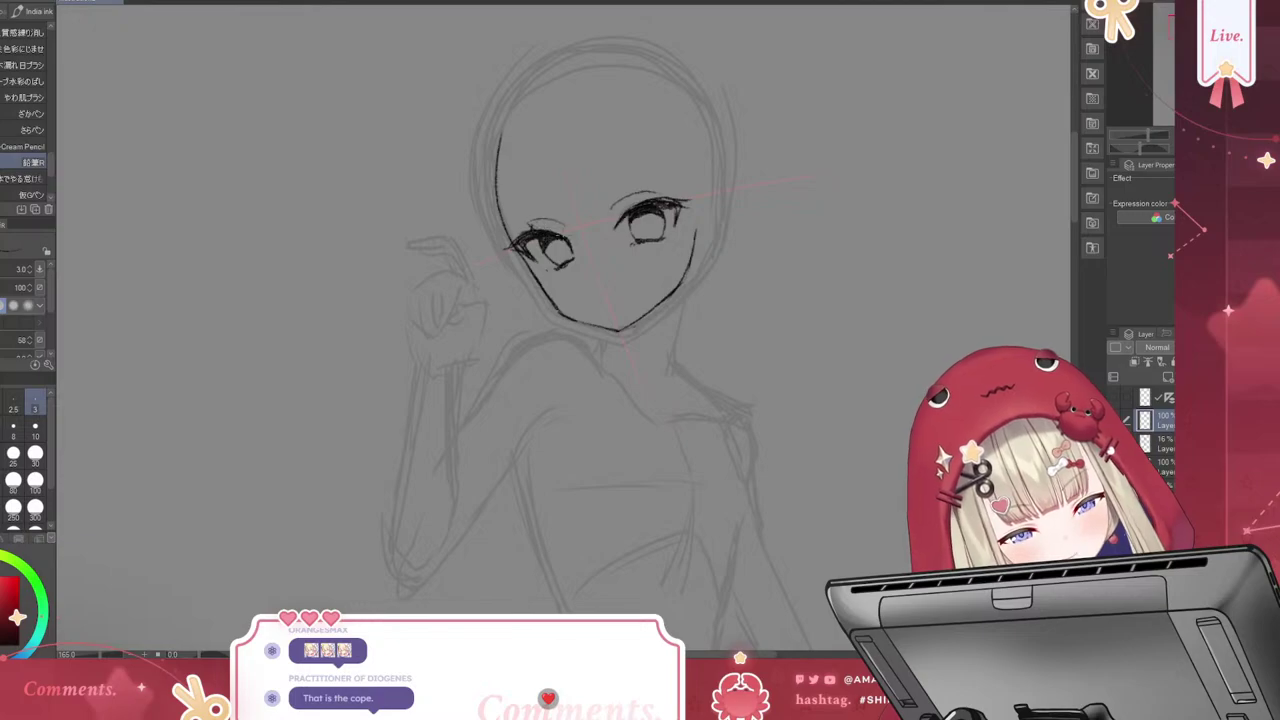
key("ctrl+z")
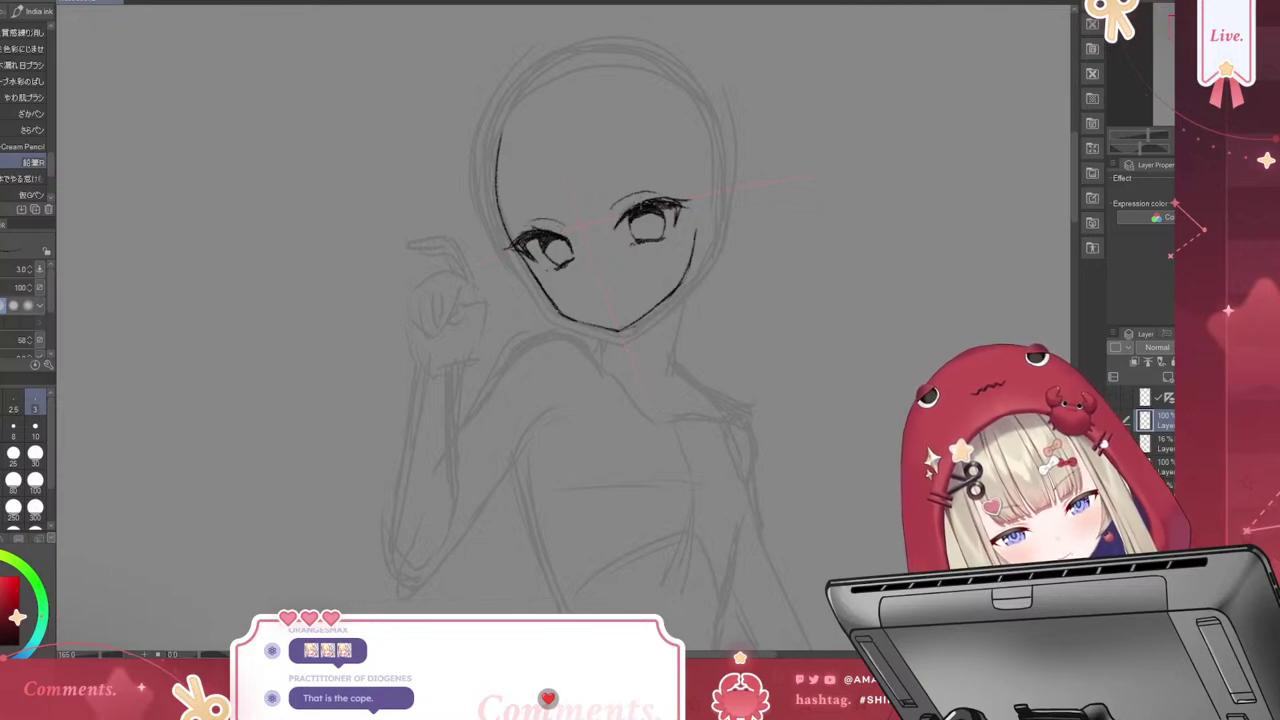
left_click_drag(633, 205, 660, 202)
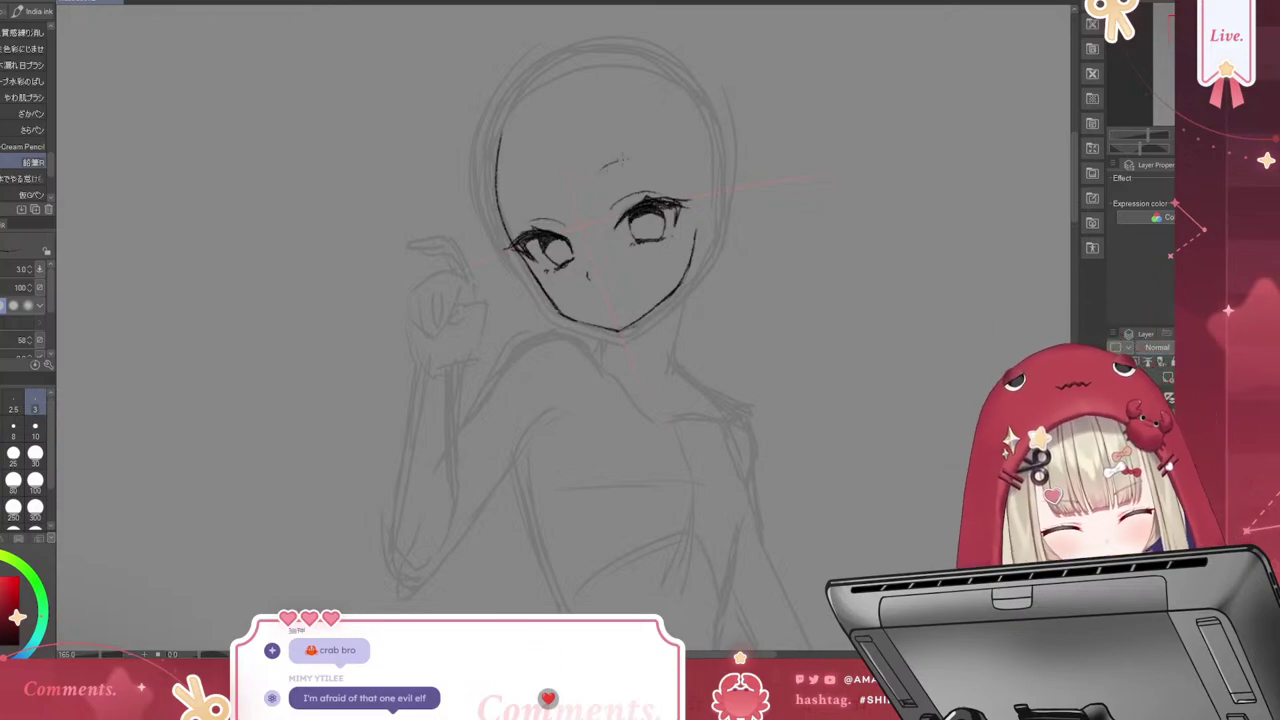
Draw a thin arched eyebrow above each eye, redrawing the strokes to match the tilt of the head
key("ctrl+z")
mouse_move(601, 181)
left_mouse_down()
mouse_move(680, 163)
mouse_move(665, 159)
mouse_move(604, 178)
mouse_move(650, 169)
left_mouse_up()
key("ctrl+z")
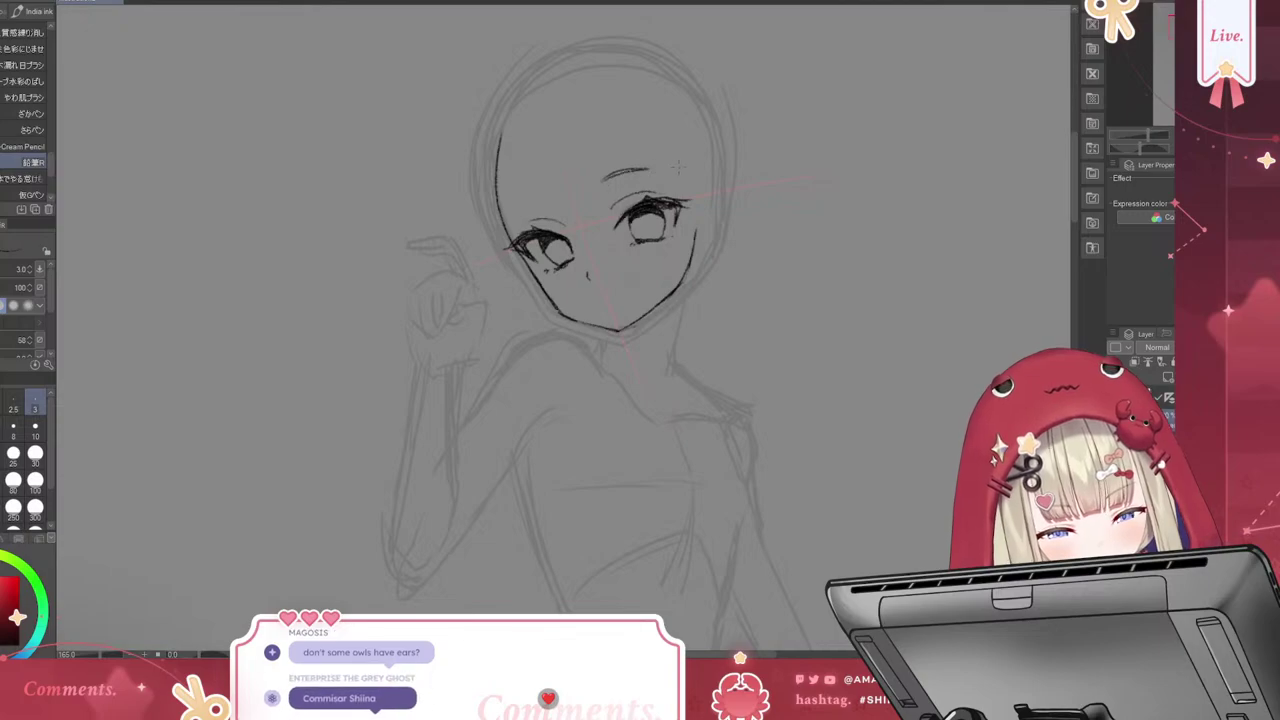
mouse_move(606, 184)
left_mouse_down()
mouse_move(662, 172)
mouse_move(646, 169)
left_mouse_up()
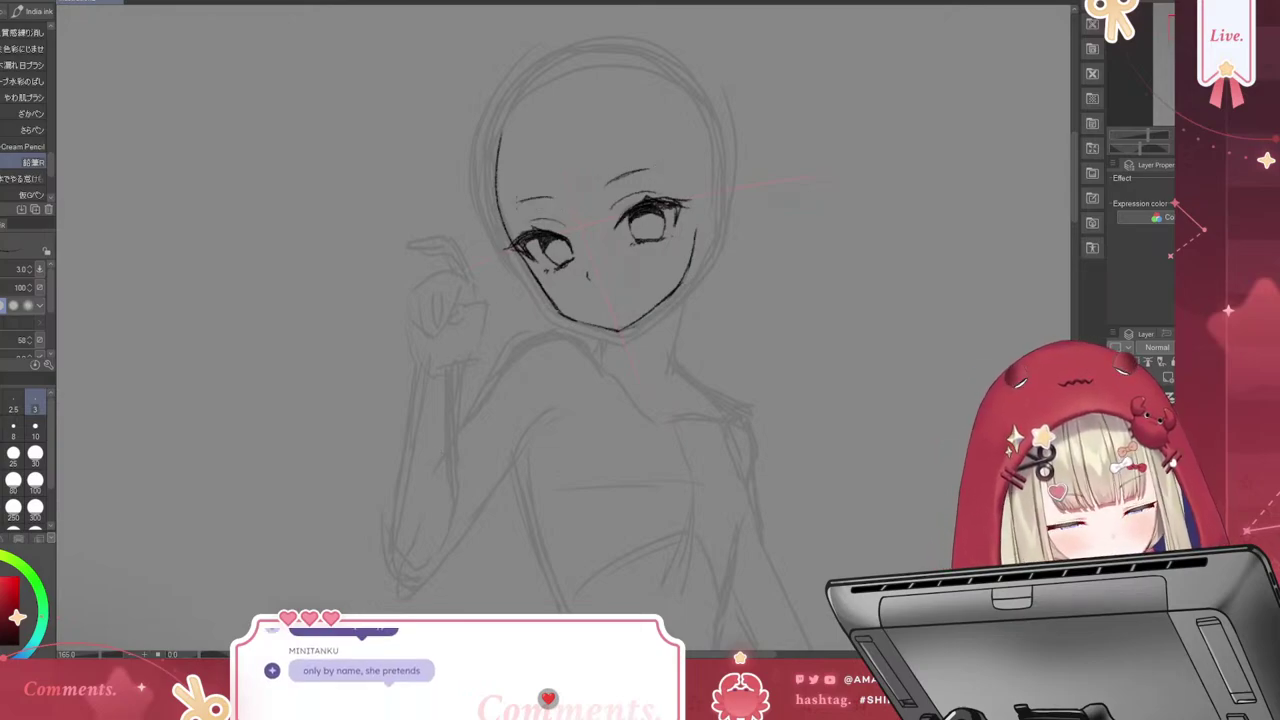
key("ctrl+z")
left_click_drag(524, 205, 554, 200)
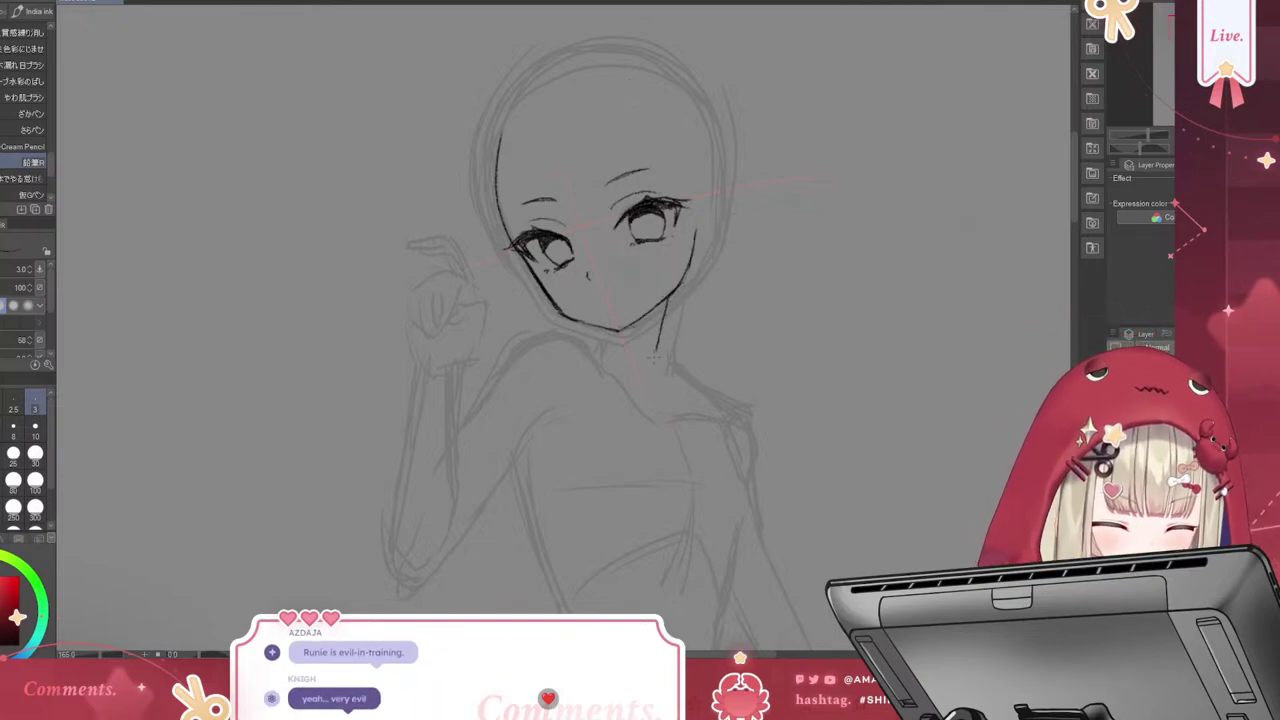
Try a neck line below the jaw and thicken the face contour along the left cheek and the right jaw
left_click_drag(670, 302, 666, 355)
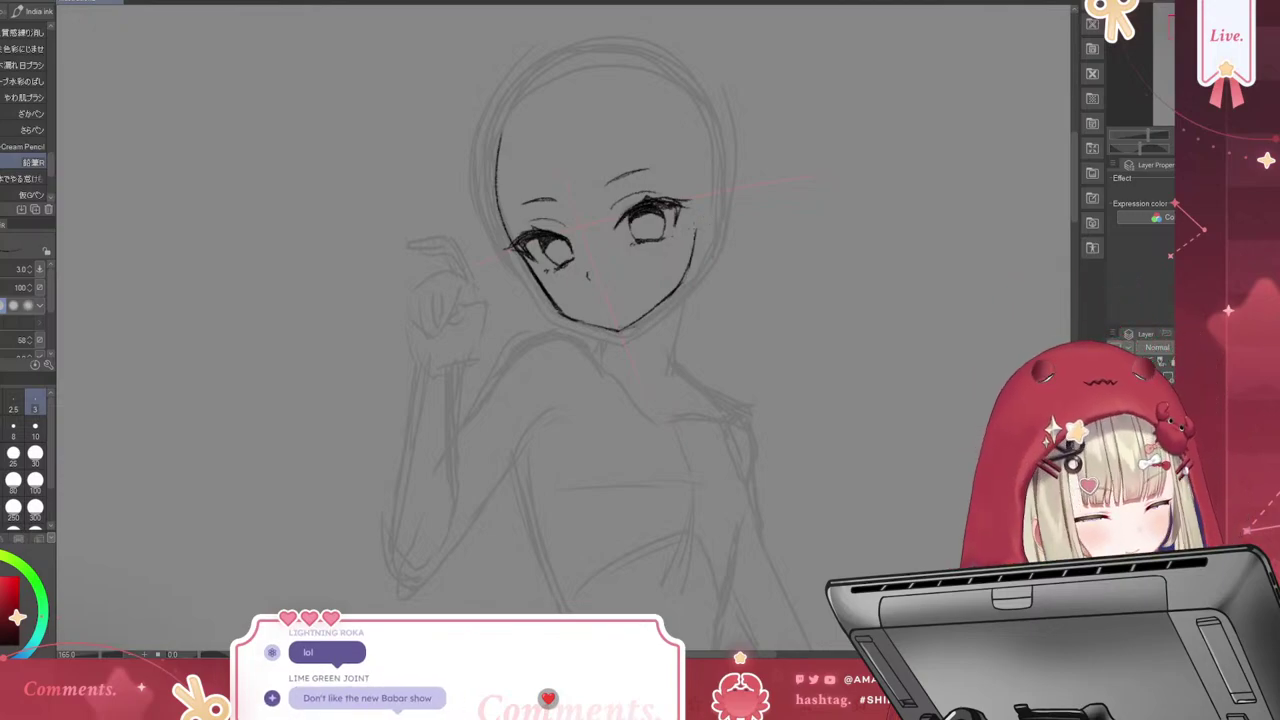
left_click_drag(695, 229, 672, 294)
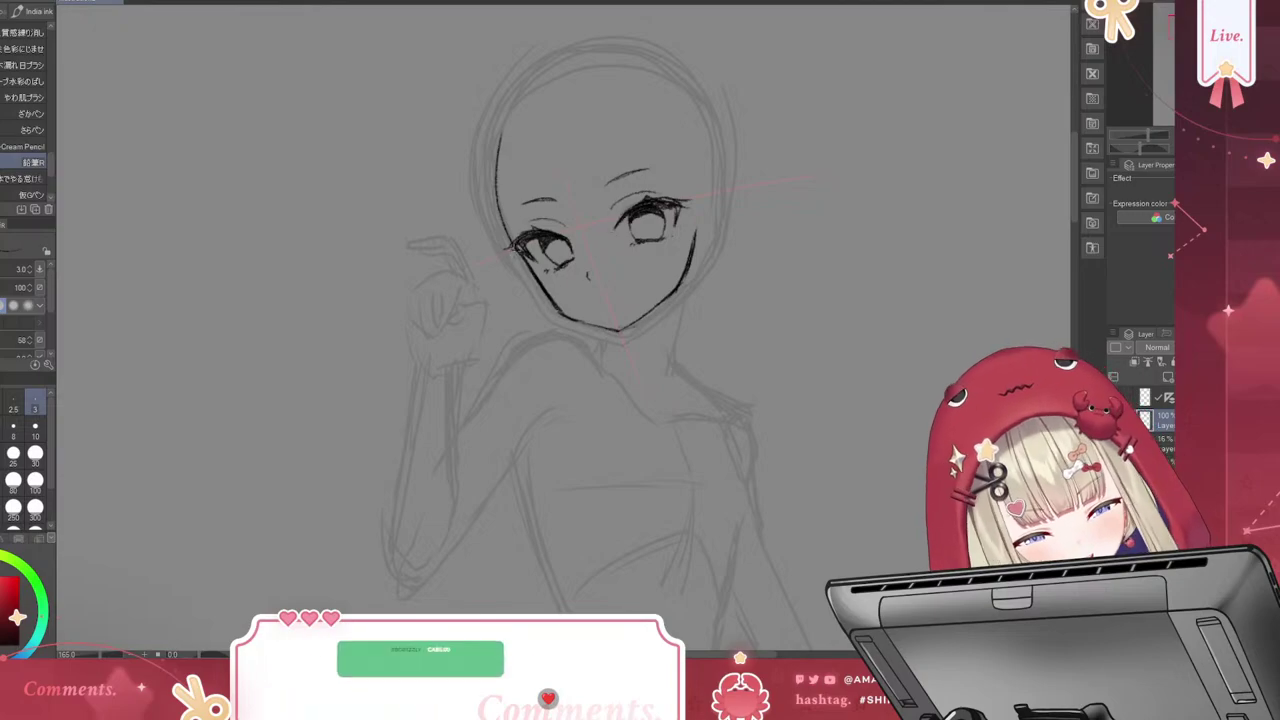
mouse_move(549, 291)
left_mouse_down()
mouse_move(569, 313)
mouse_move(619, 327)
left_mouse_up()
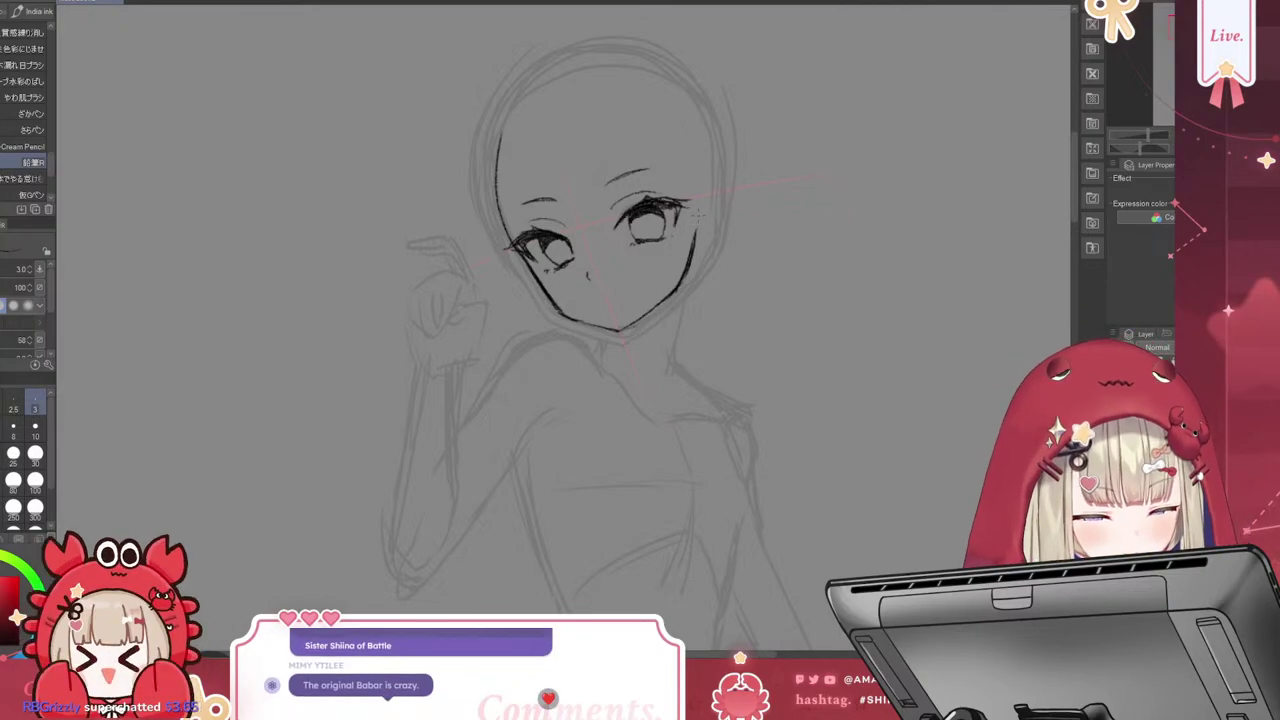
Extend the left cheek line upward and draw the left ear with its inner folds beside the eye
mouse_move(698, 200)
left_mouse_down()
mouse_move(709, 187)
mouse_move(704, 247)
left_mouse_up()
key("ctrl+z")
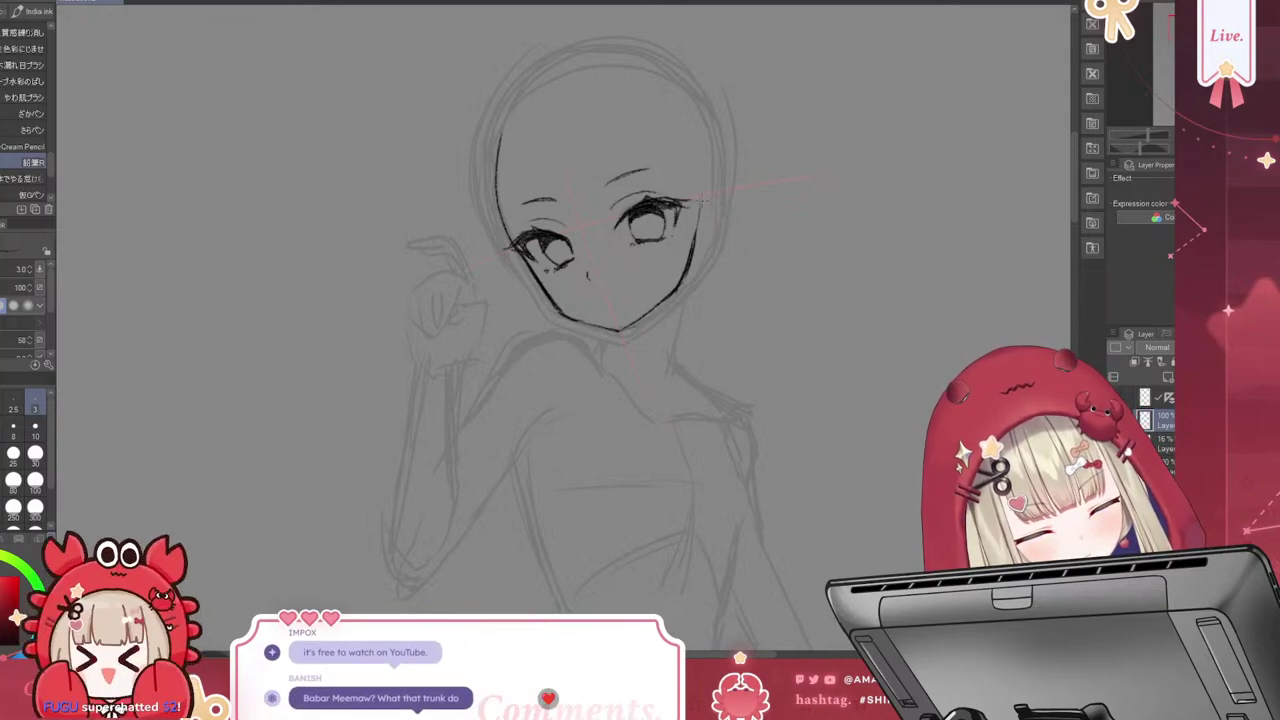
mouse_move(703, 199)
left_mouse_down()
mouse_move(725, 200)
mouse_move(719, 236)
mouse_move(697, 251)
mouse_move(713, 203)
mouse_move(722, 214)
mouse_move(708, 237)
mouse_move(720, 218)
mouse_move(709, 225)
left_mouse_up()
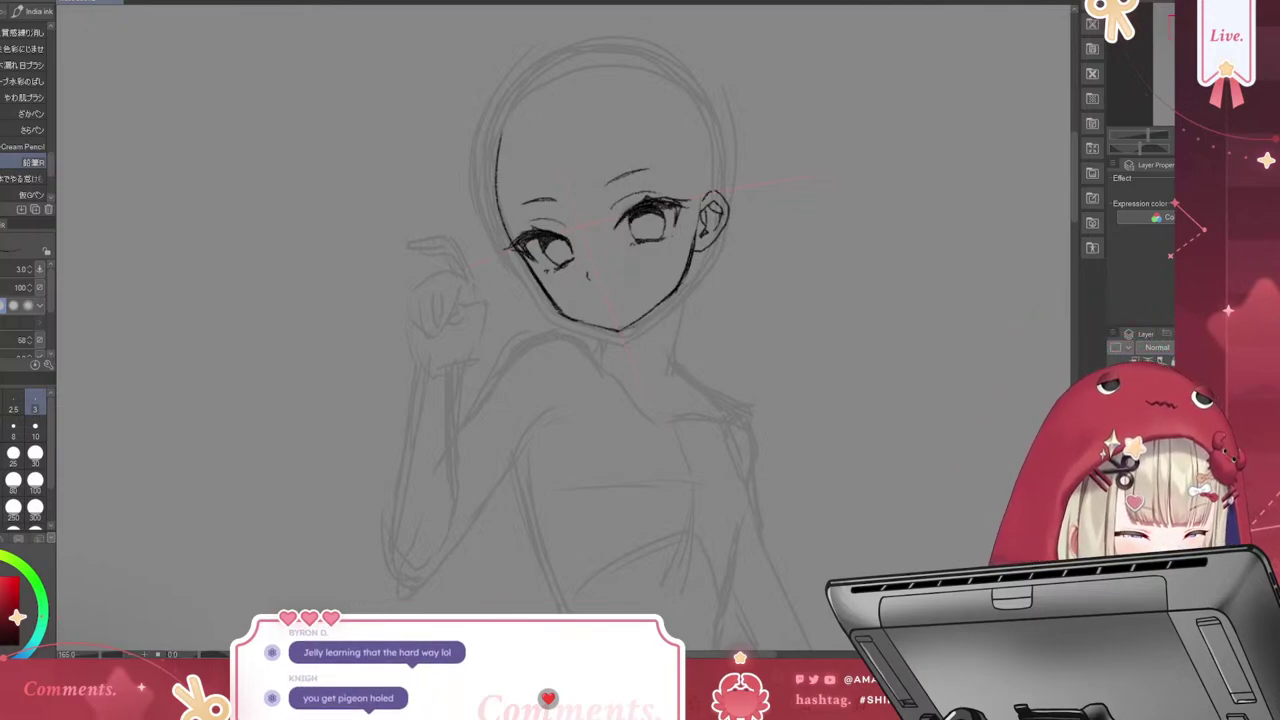
Draw fringe strands down the forehead on the side away from the ear, redrawing them until they end above the eye
left_click_drag(535, 131, 524, 228)
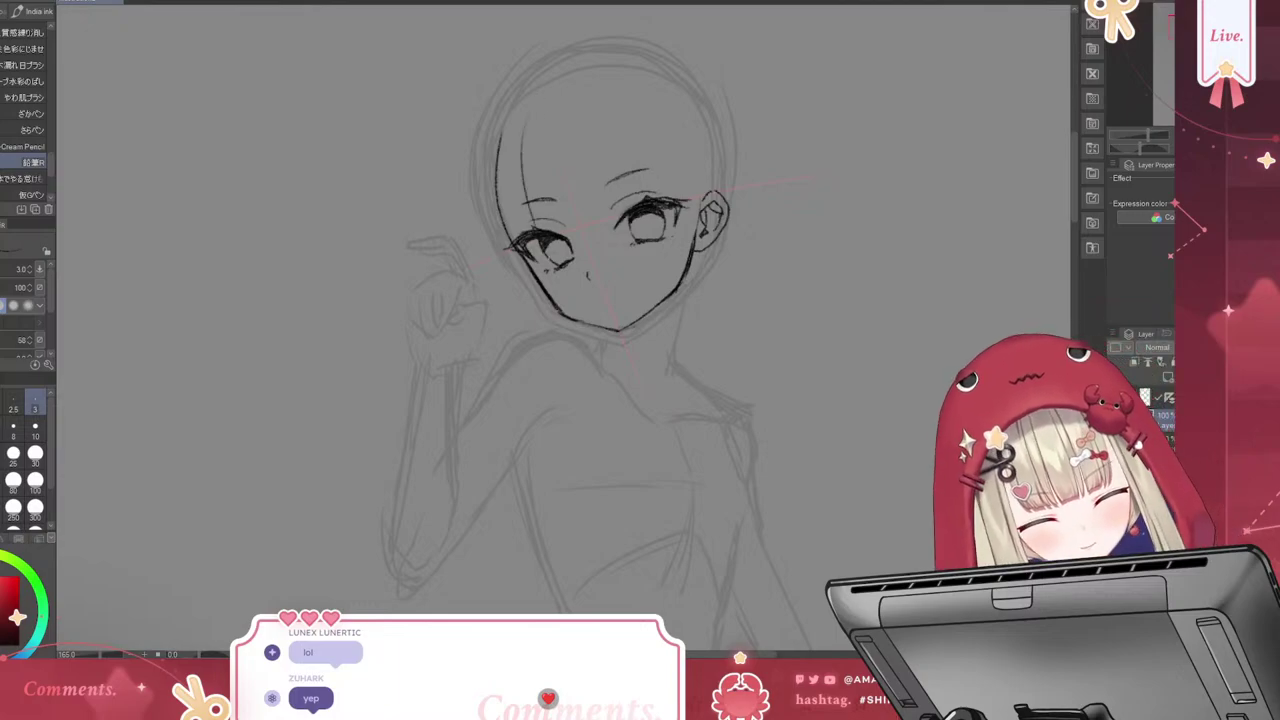
key("ctrl+z")
left_click_drag(522, 104, 511, 188)
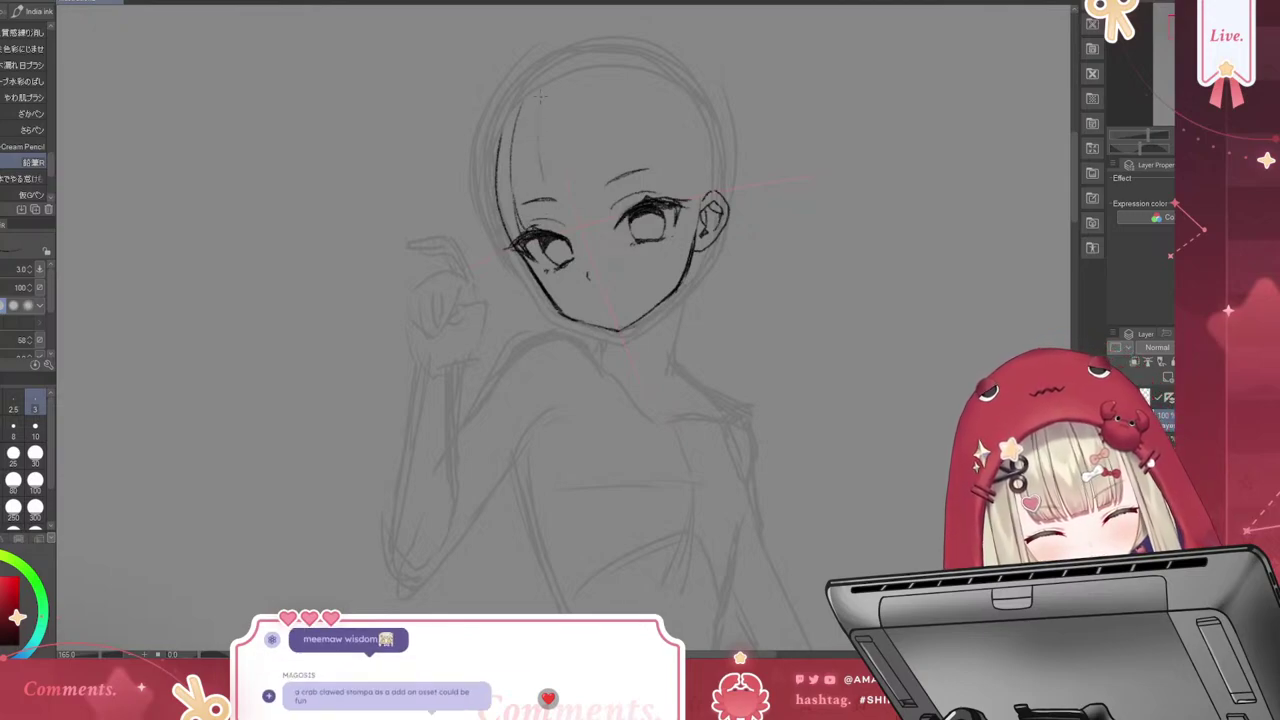
left_click_drag(539, 106, 555, 208)
key("ctrl+z")
left_click_drag(537, 148, 559, 228)
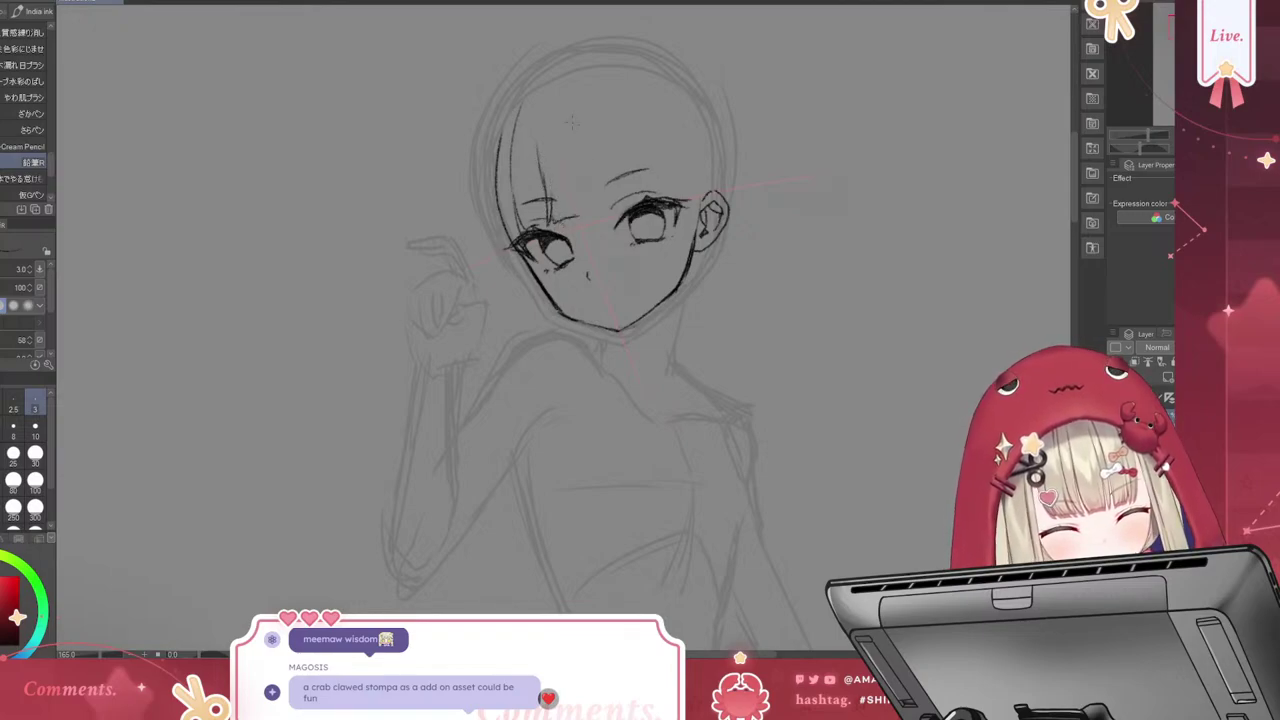
Draw a long central fringe strand down the forehead and split its end into short pointed tips between the eyebrows
left_click_drag(589, 86, 601, 176)
key("ctrl+z")
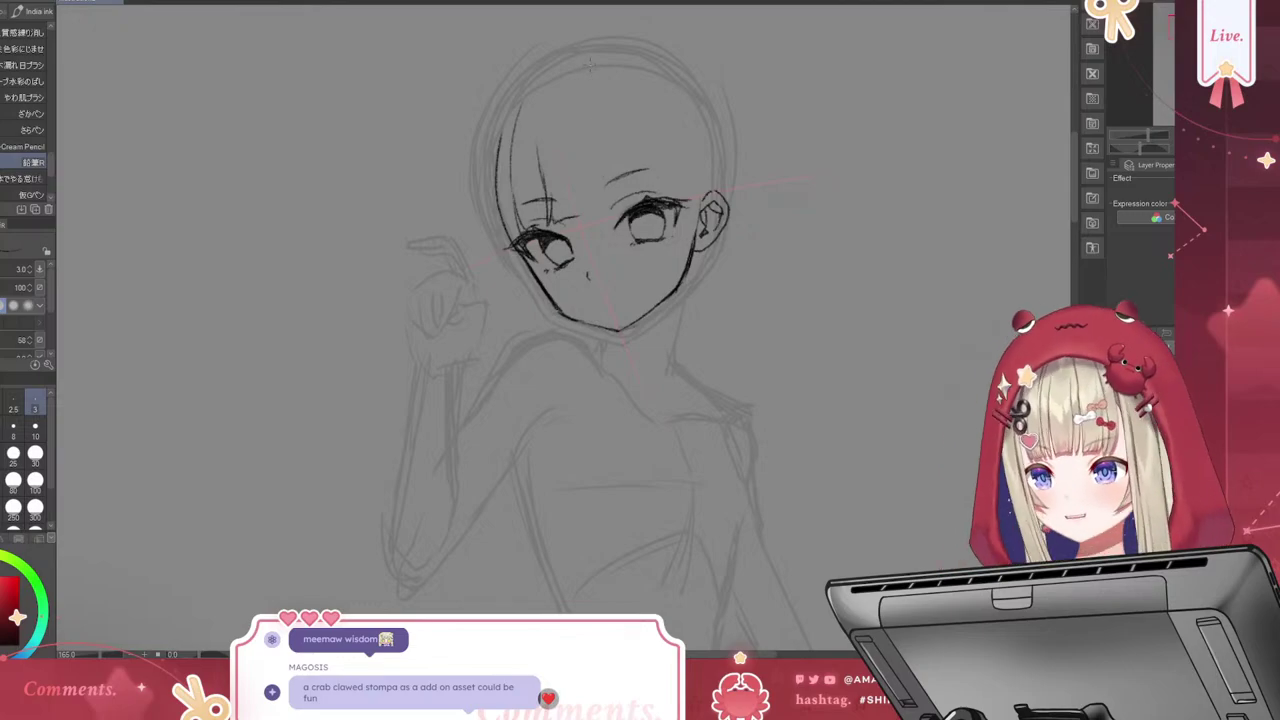
left_click_drag(591, 92, 605, 208)
key("ctrl+z")
key("ctrl+z")
left_click_drag(602, 98, 607, 206)
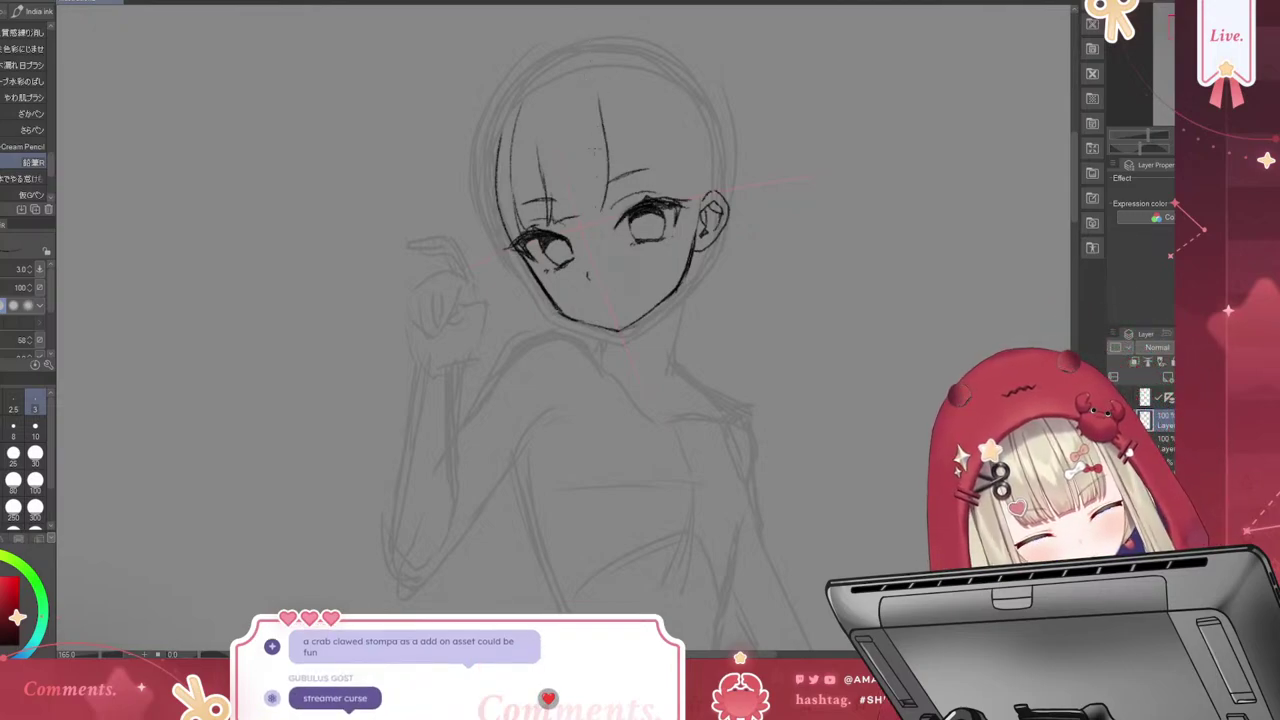
mouse_move(599, 150)
left_mouse_down()
mouse_move(596, 212)
mouse_move(580, 214)
left_mouse_up()
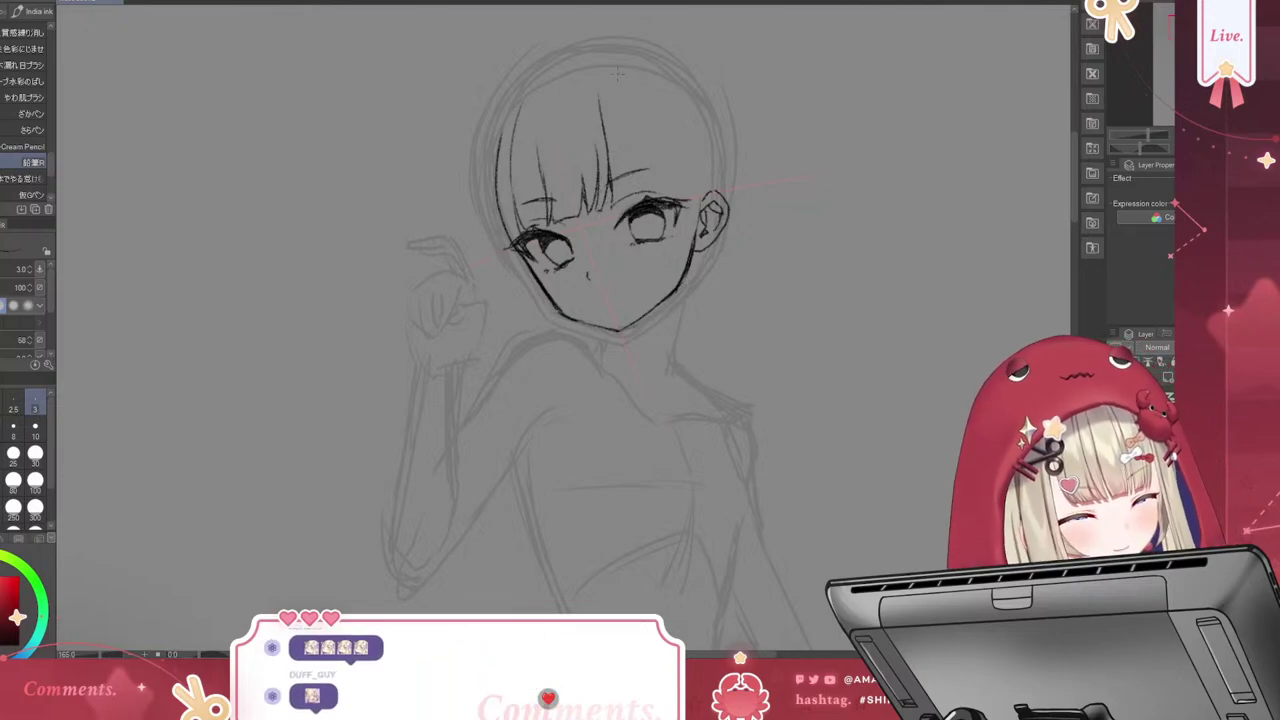
Draw a long fringe strand from the hairline to the eye nearest the ear, redoing it with a smoother curve
left_click_drag(625, 80, 641, 172)
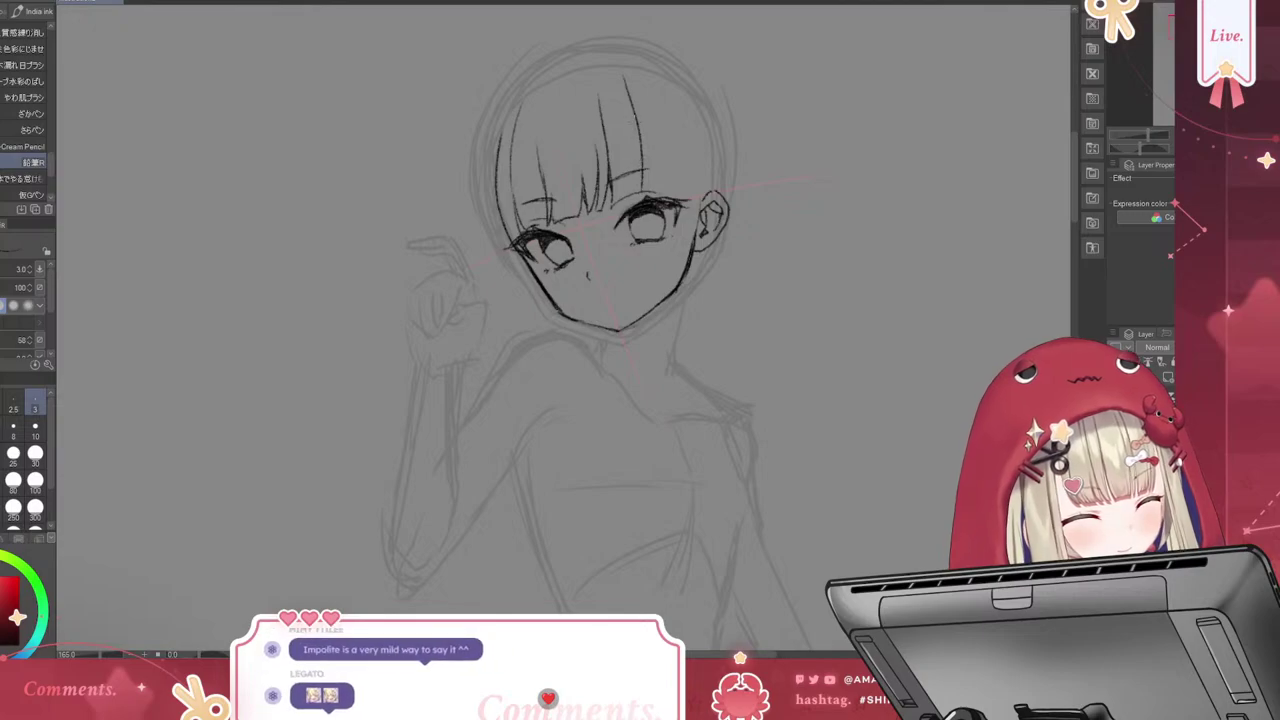
key("ctrl+z")
left_click_drag(623, 76, 635, 203)
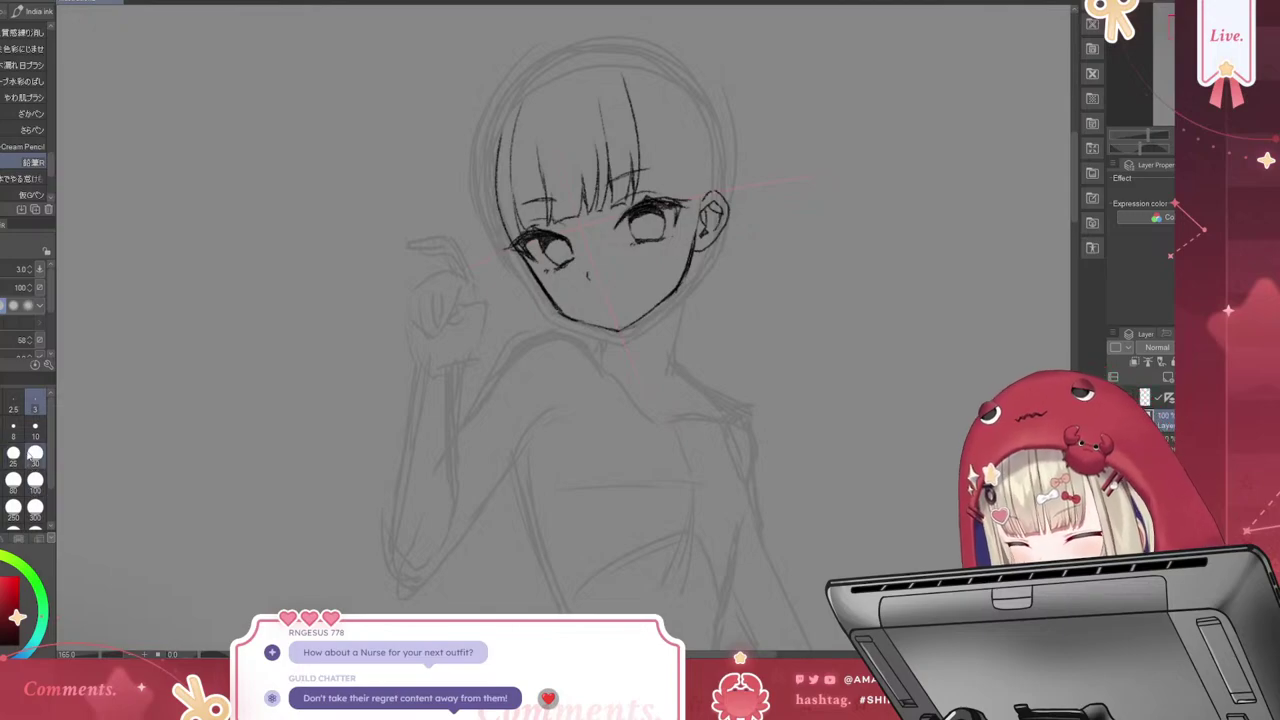
Erase the upper parts of the outer and central fringe strands at brush size 25, and return the brush size to 3
left_click(13, 453)
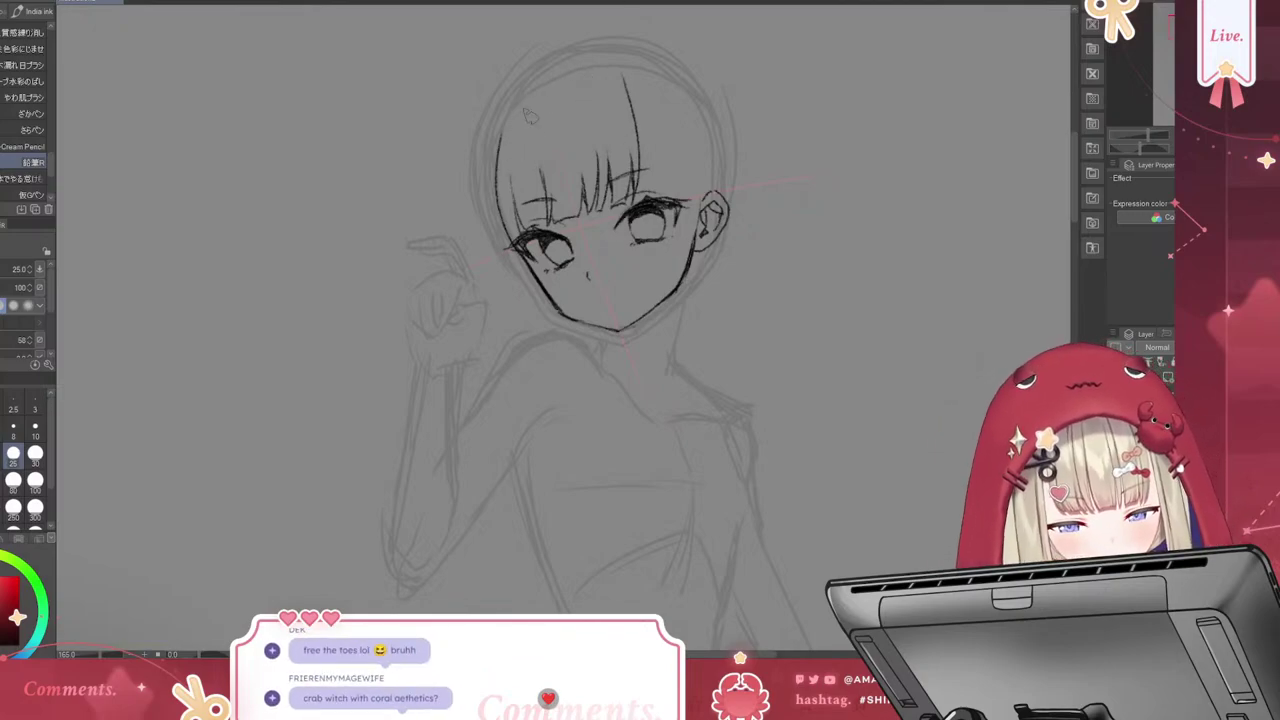
key("[")
key("[")
key("[")
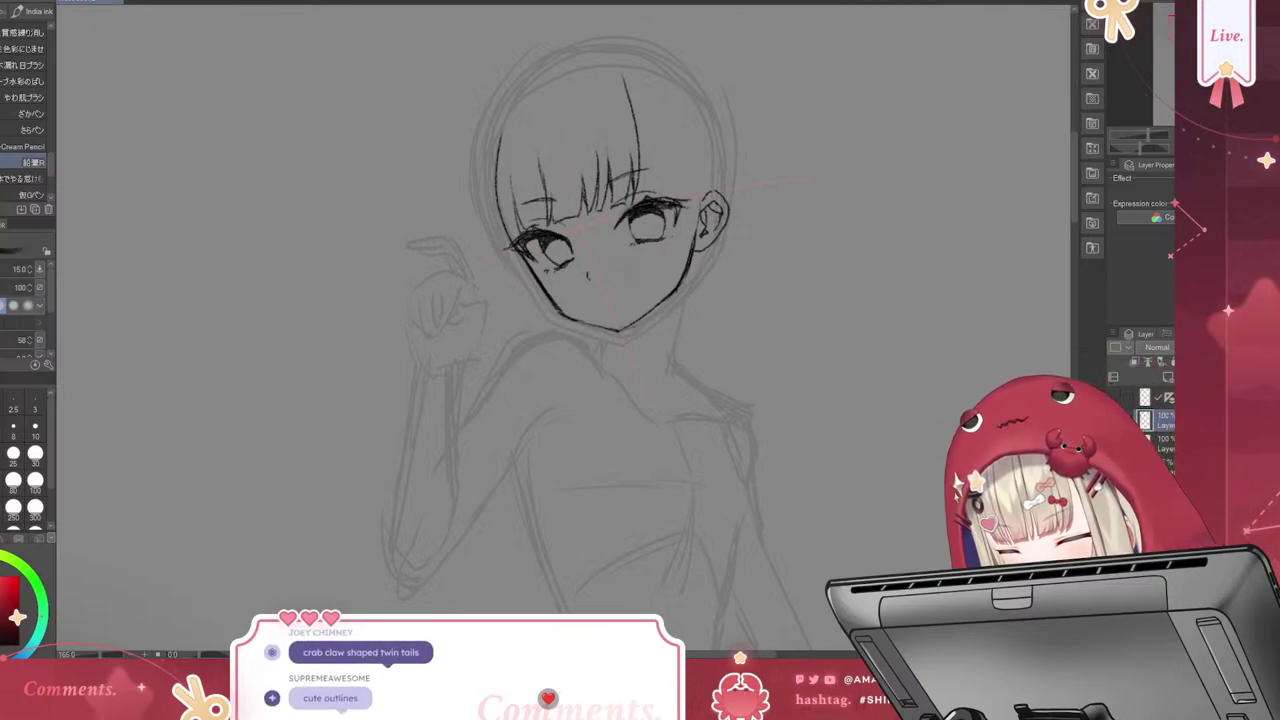
left_click(38, 398)
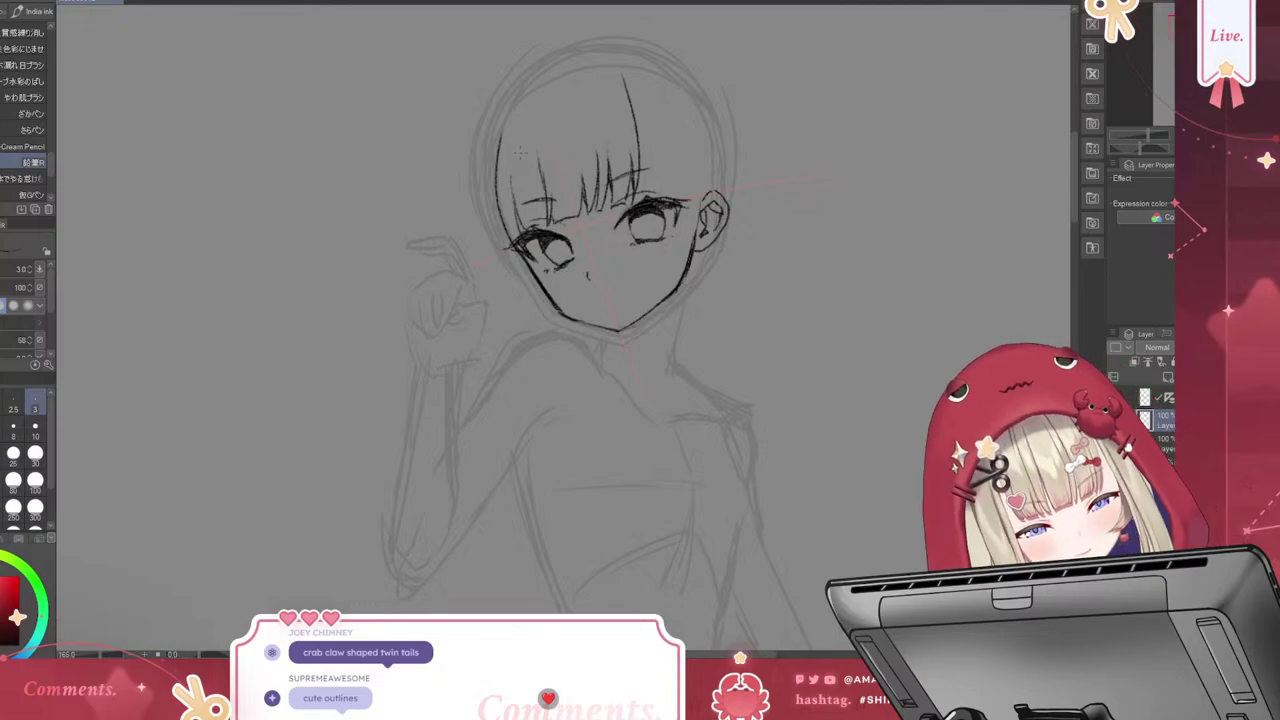
Redraw the lower fringe strand over the eyebrow on the side away from the ear, reworking its length and angle
left_click_drag(523, 118, 532, 218)
key("ctrl+z")
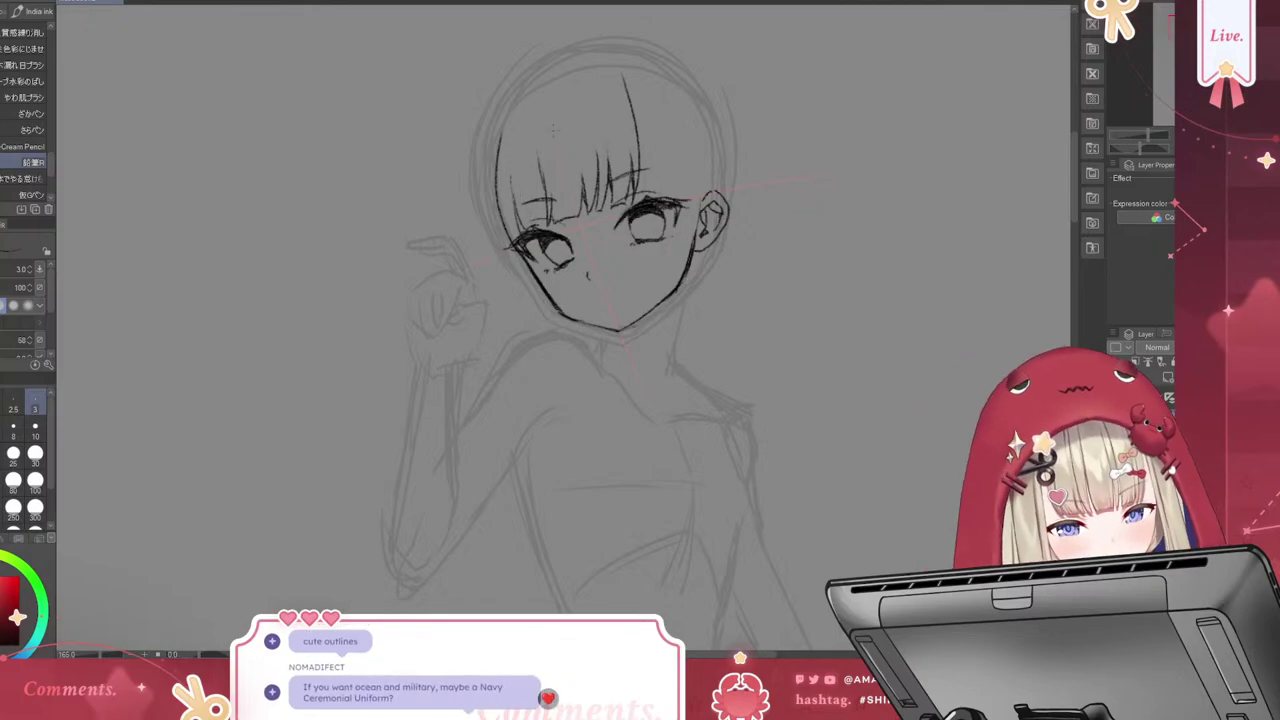
left_click_drag(536, 102, 539, 168)
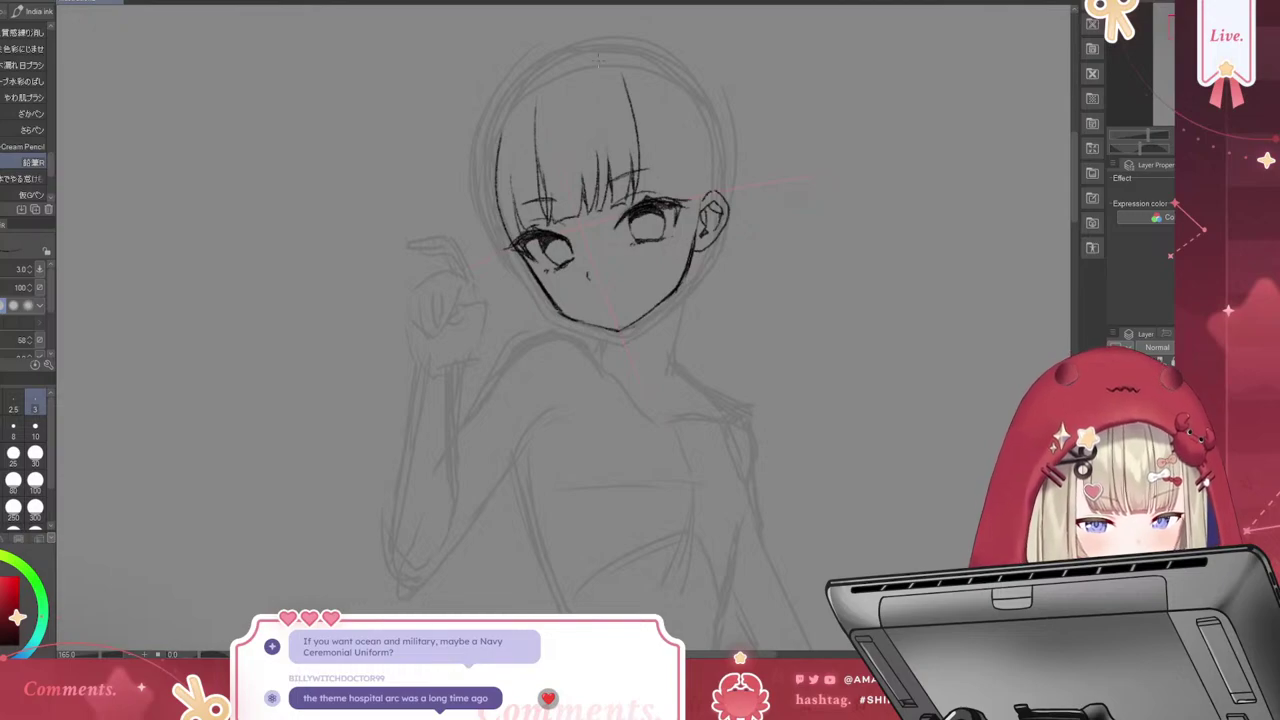
key("ctrl+z")
key("ctrl+z")
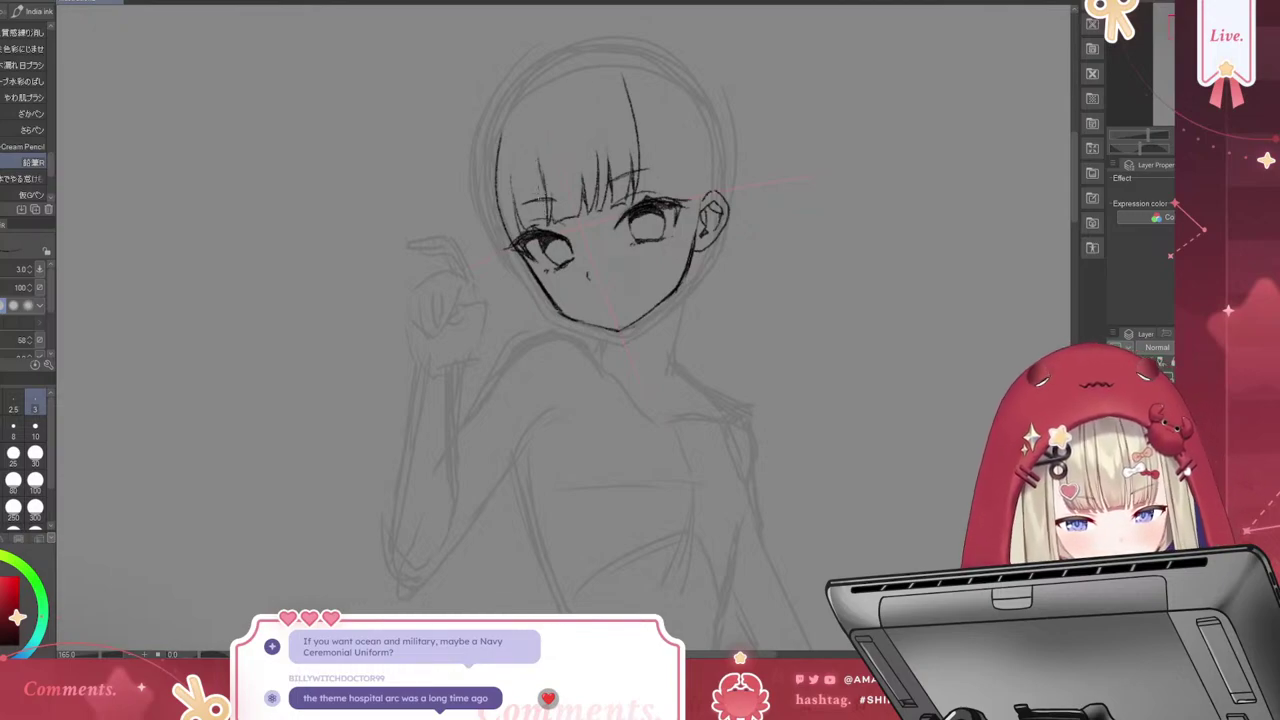
left_click_drag(538, 161, 543, 228)
key("ctrl+z")
left_click_drag(538, 158, 548, 226)
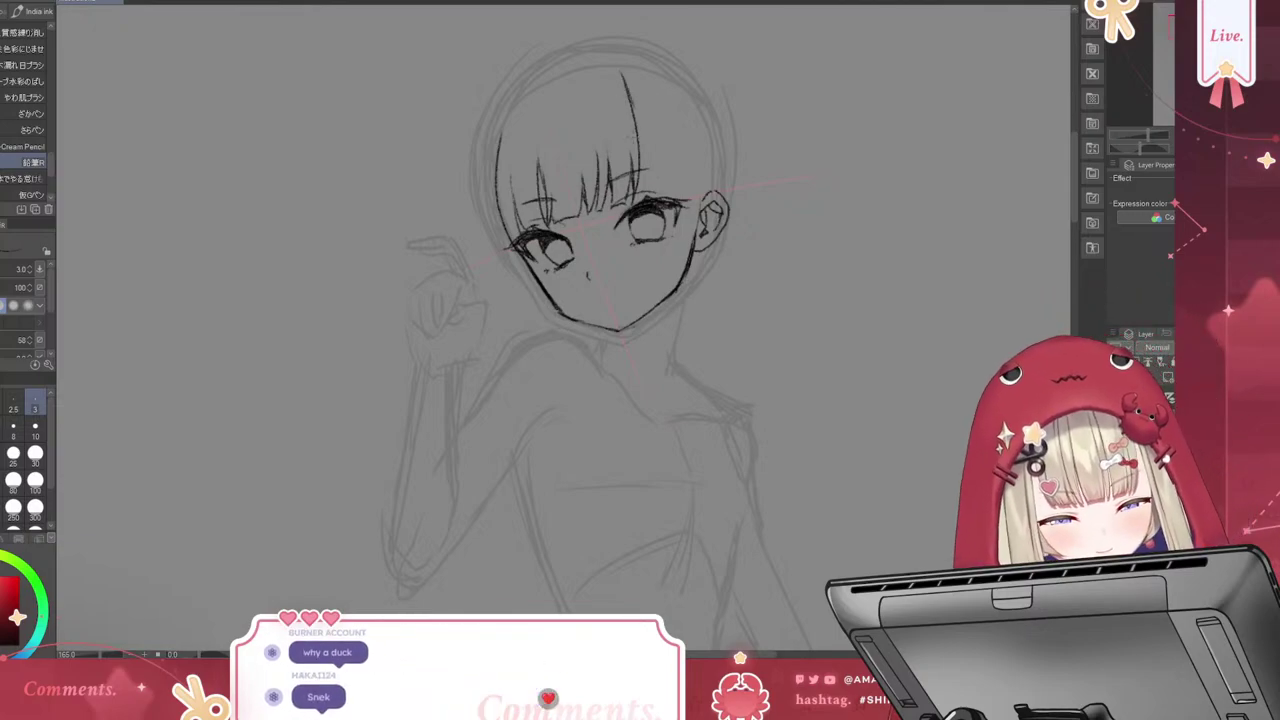
Draw a curved upper strand from the top of the forehead towards the fringe tip above the eye farther from the ear
left_click_drag(559, 67, 540, 150)
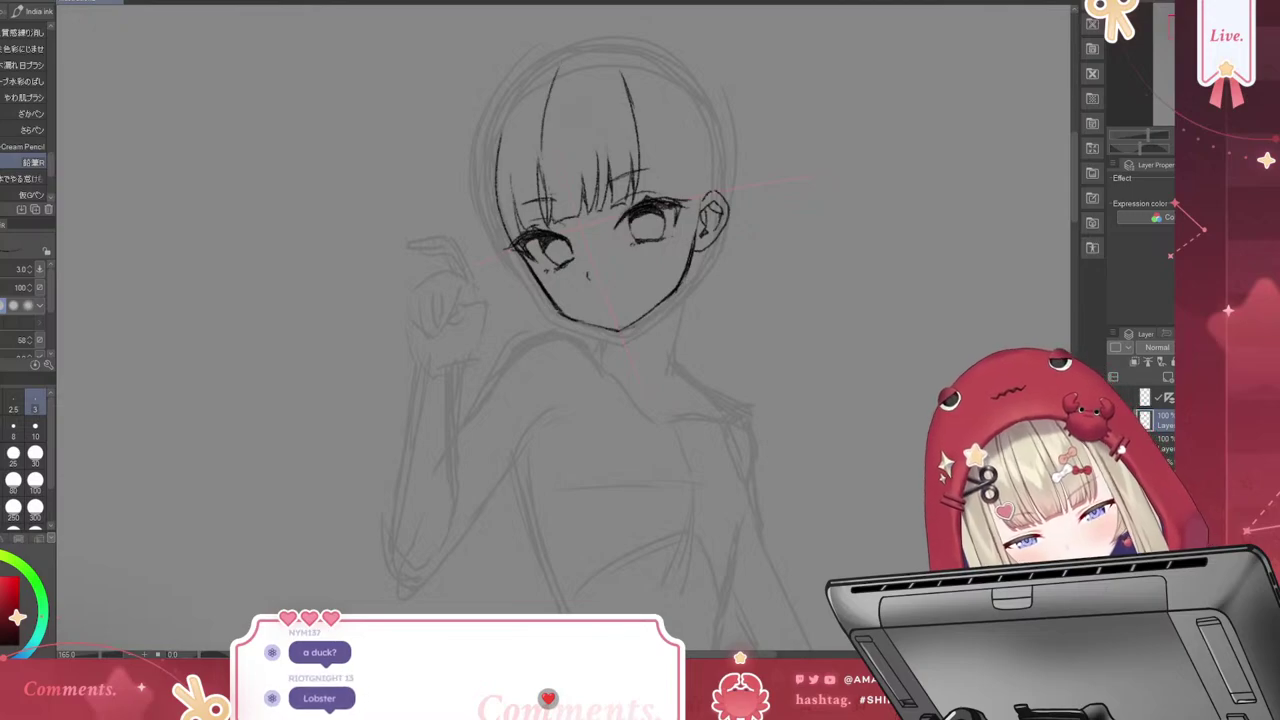
key("ctrl+z")
left_click_drag(561, 62, 543, 119)
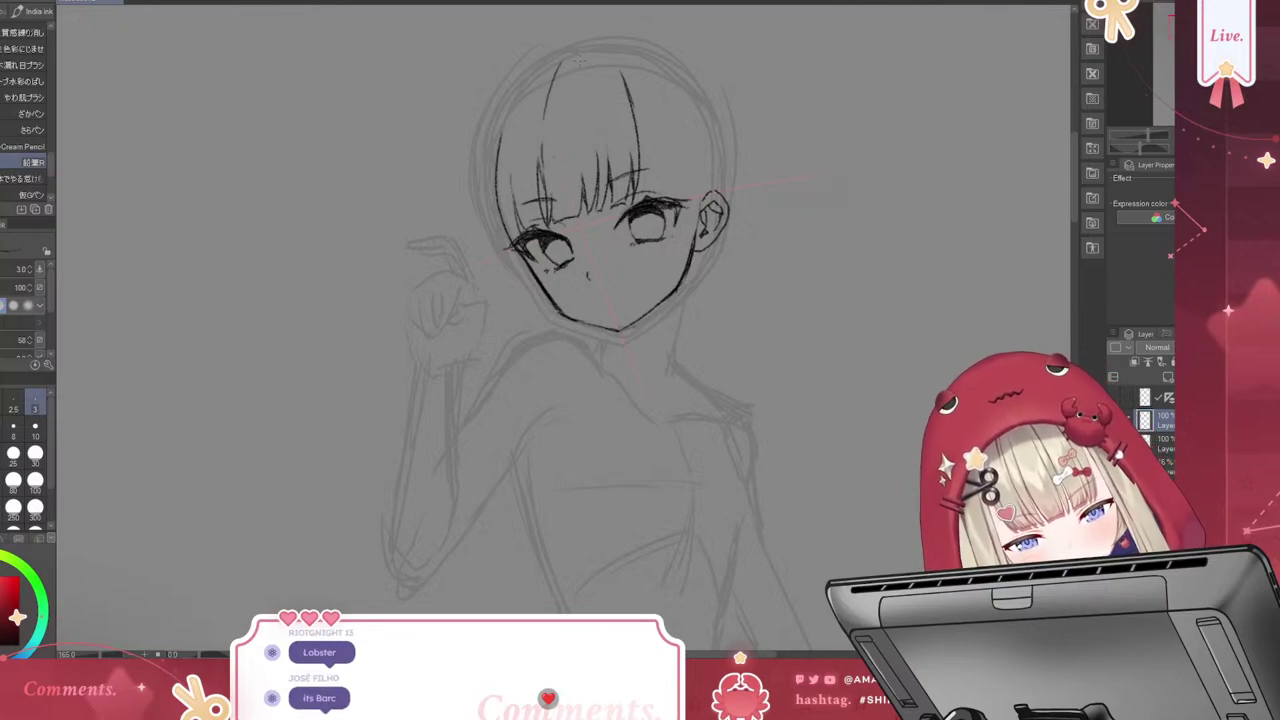
key("ctrl+z")
left_click_drag(560, 68, 545, 126)
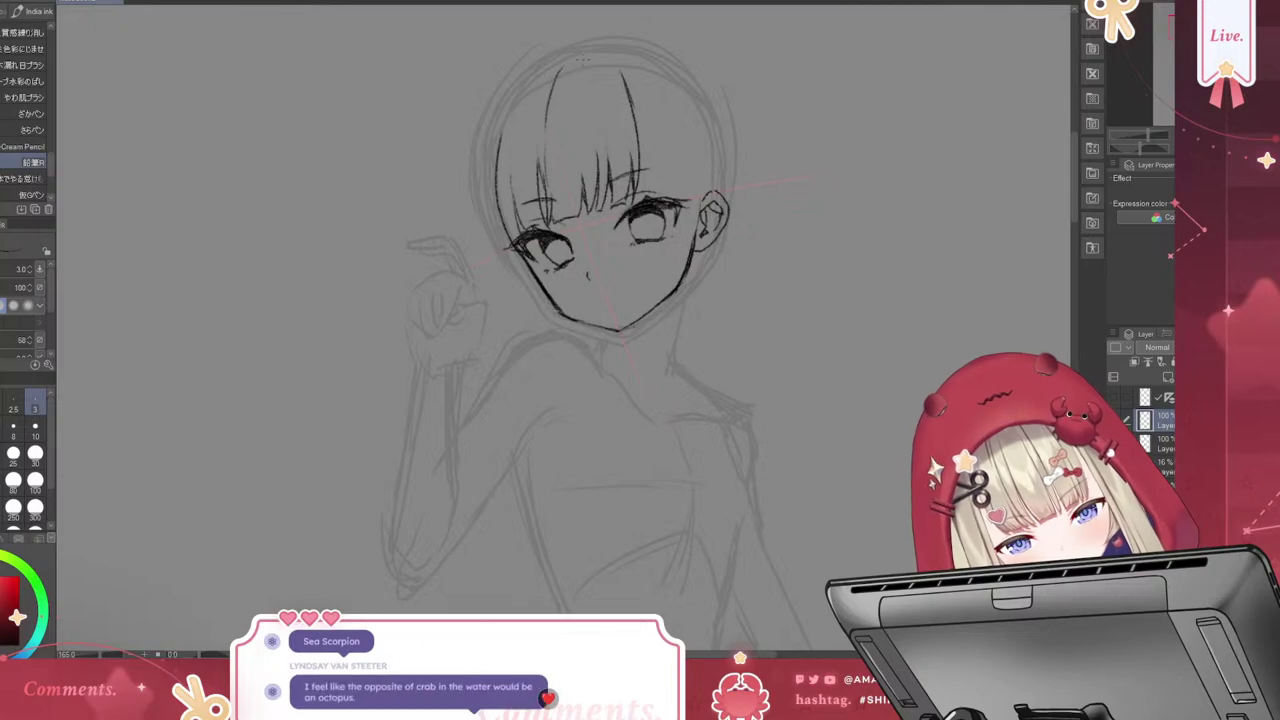
Draw a parting strand from the crown that curves down the middle of the forehead and sweeps inward across the fringe tips
left_click_drag(589, 68, 598, 101)
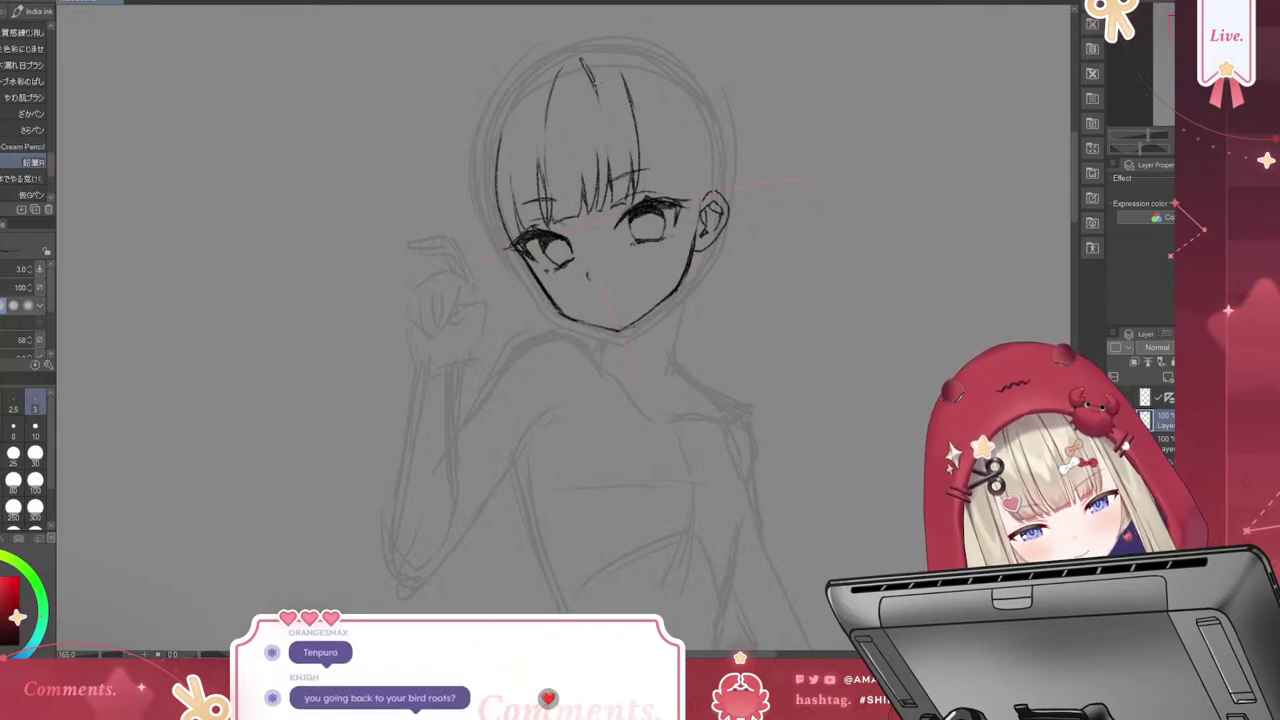
mouse_move(598, 88)
left_mouse_down()
mouse_move(585, 192)
mouse_move(598, 190)
left_mouse_up()
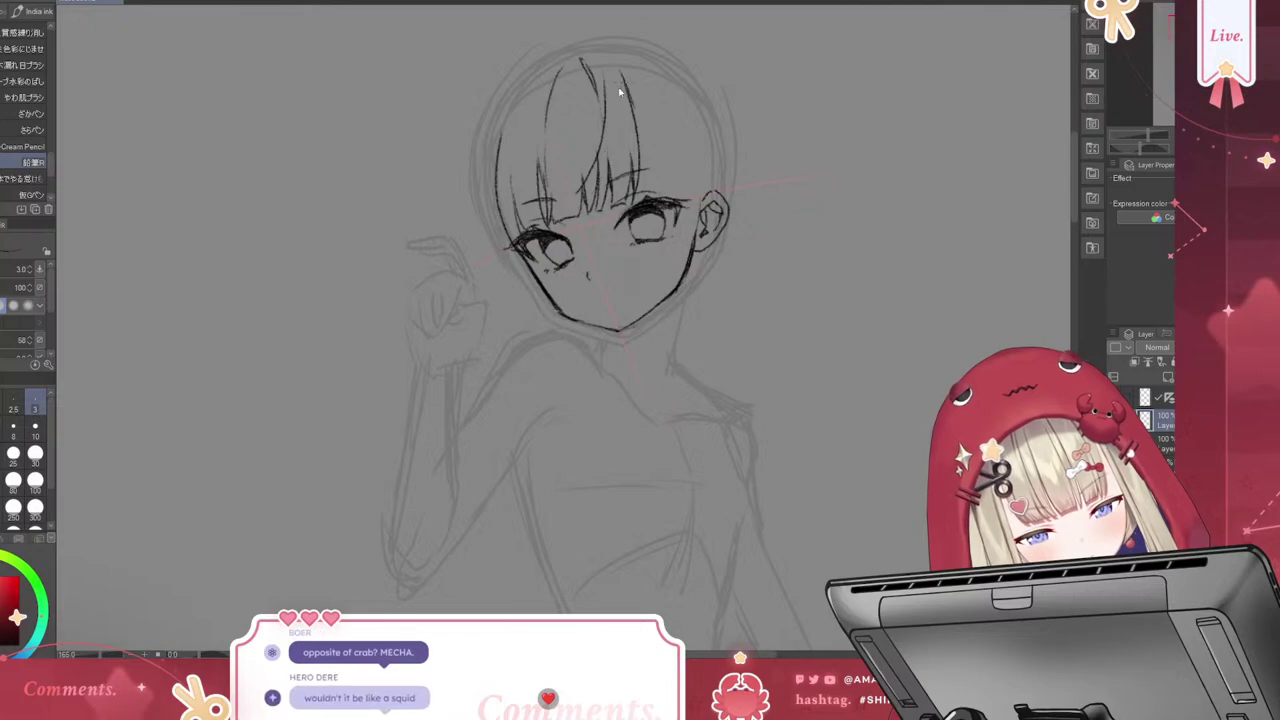
key("ctrl+z")
left_click_drag(605, 126, 564, 203)
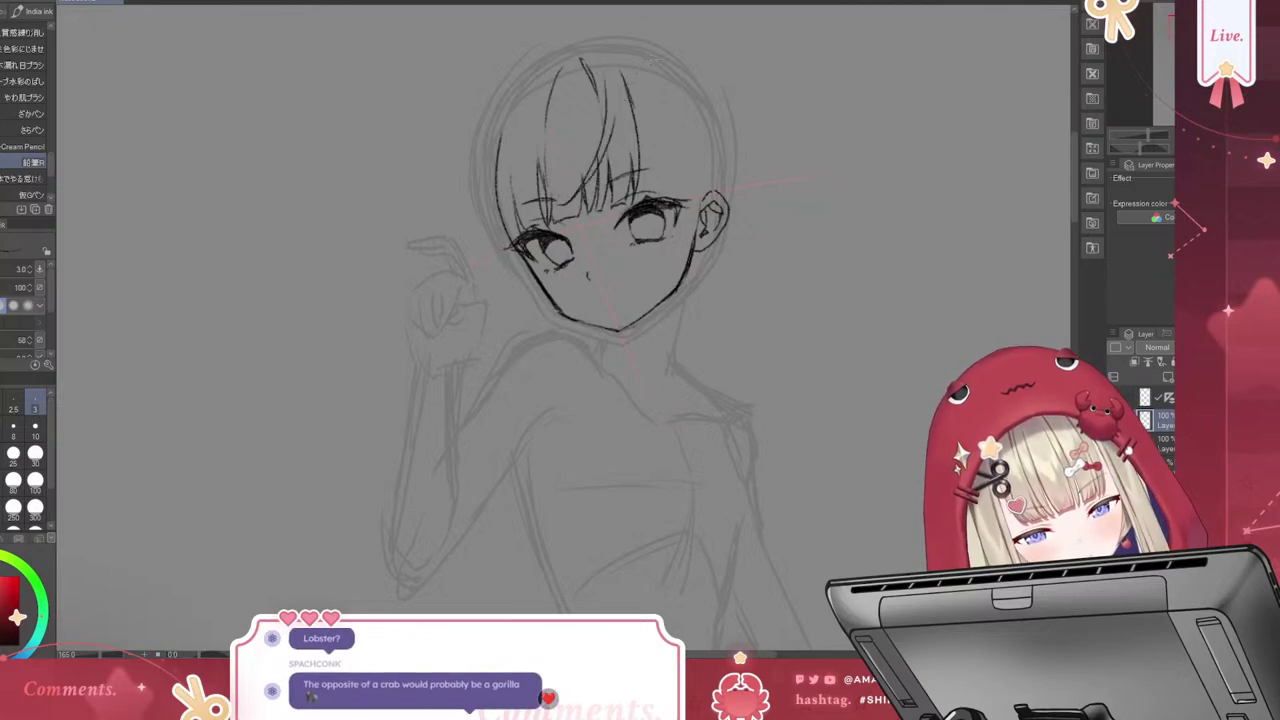
key("ctrl+z")
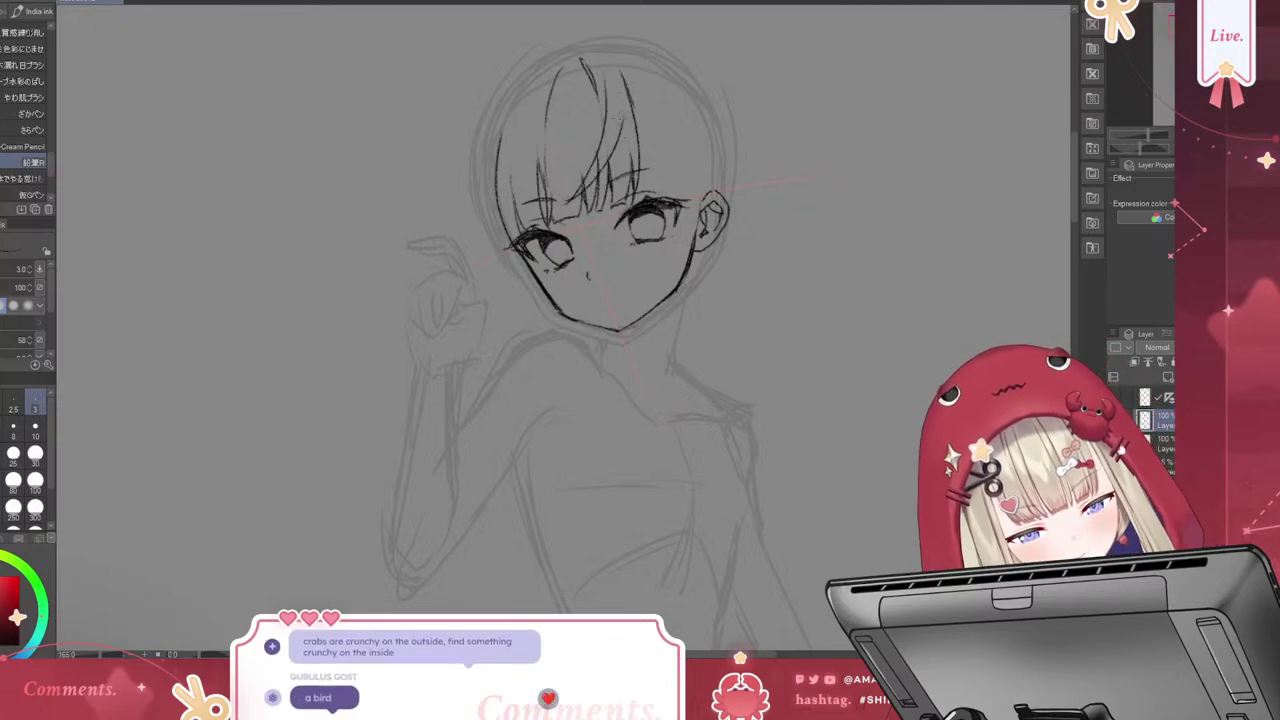
key("ctrl+z")
mouse_move(622, 117)
left_mouse_down()
mouse_move(606, 180)
mouse_move(570, 210)
left_mouse_up()
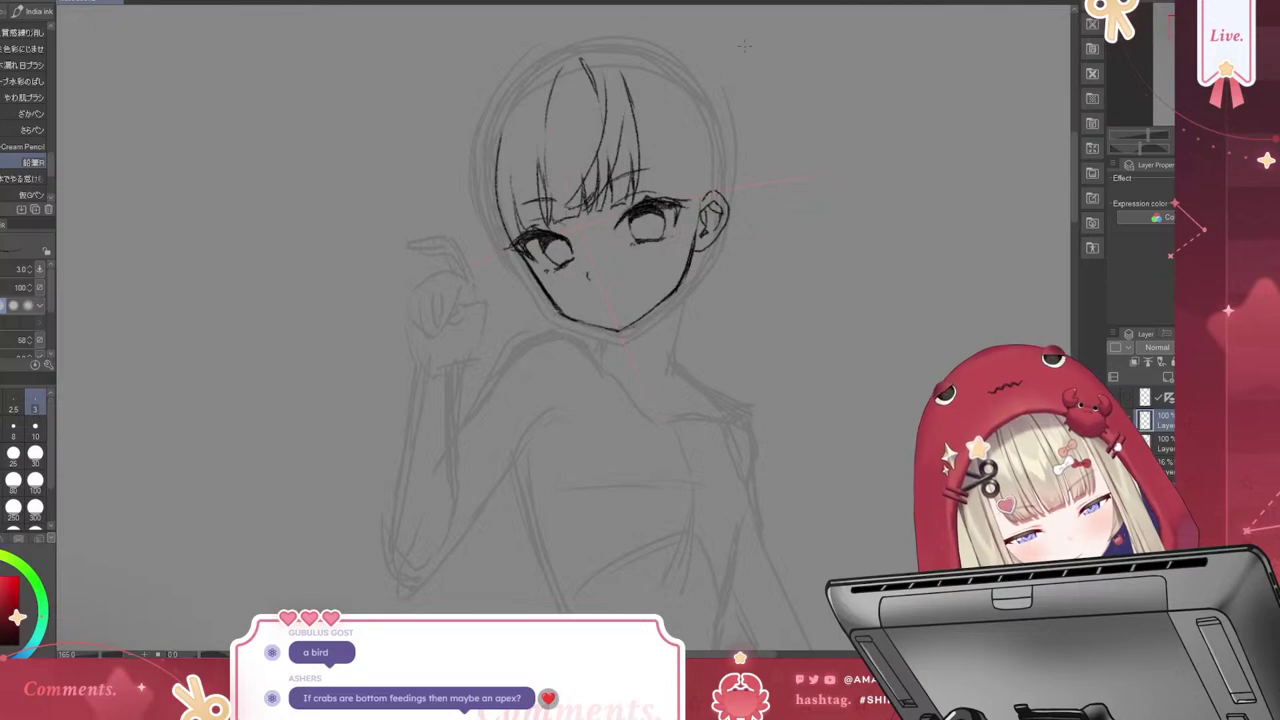
key("ctrl+z")
left_click_drag(606, 108, 596, 169)
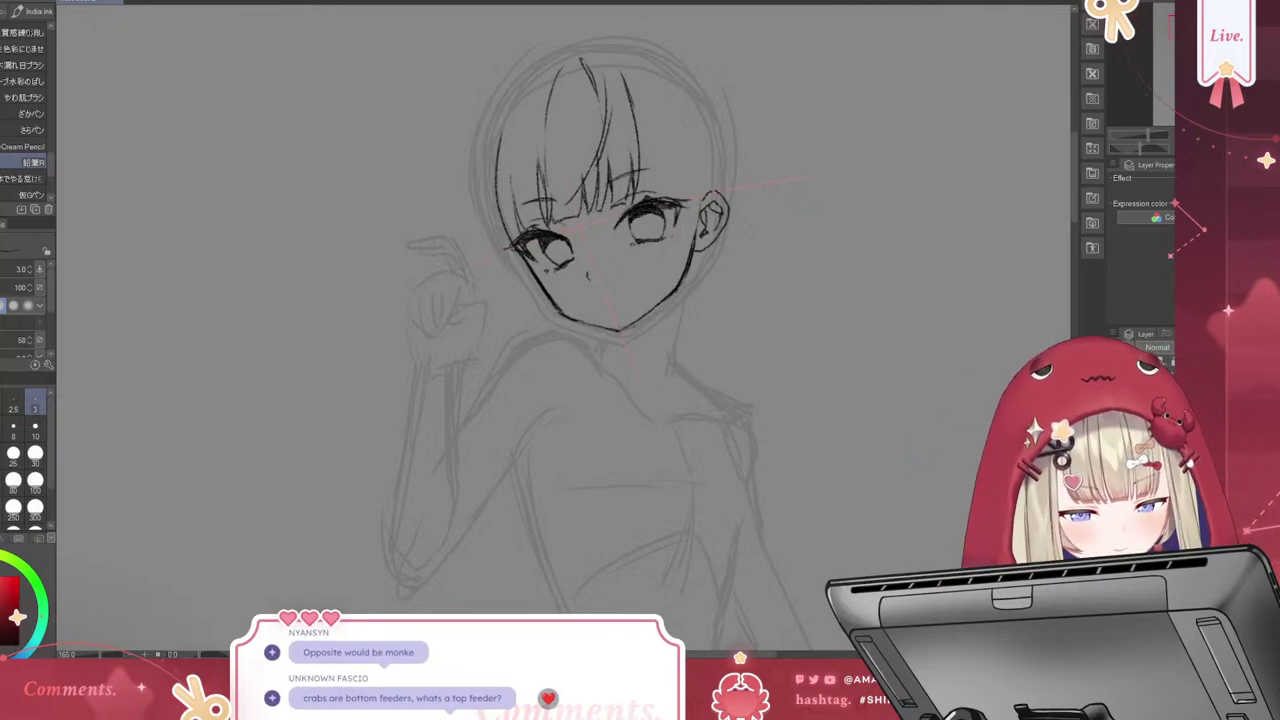
key("ctrl+z")
key("ctrl+y")
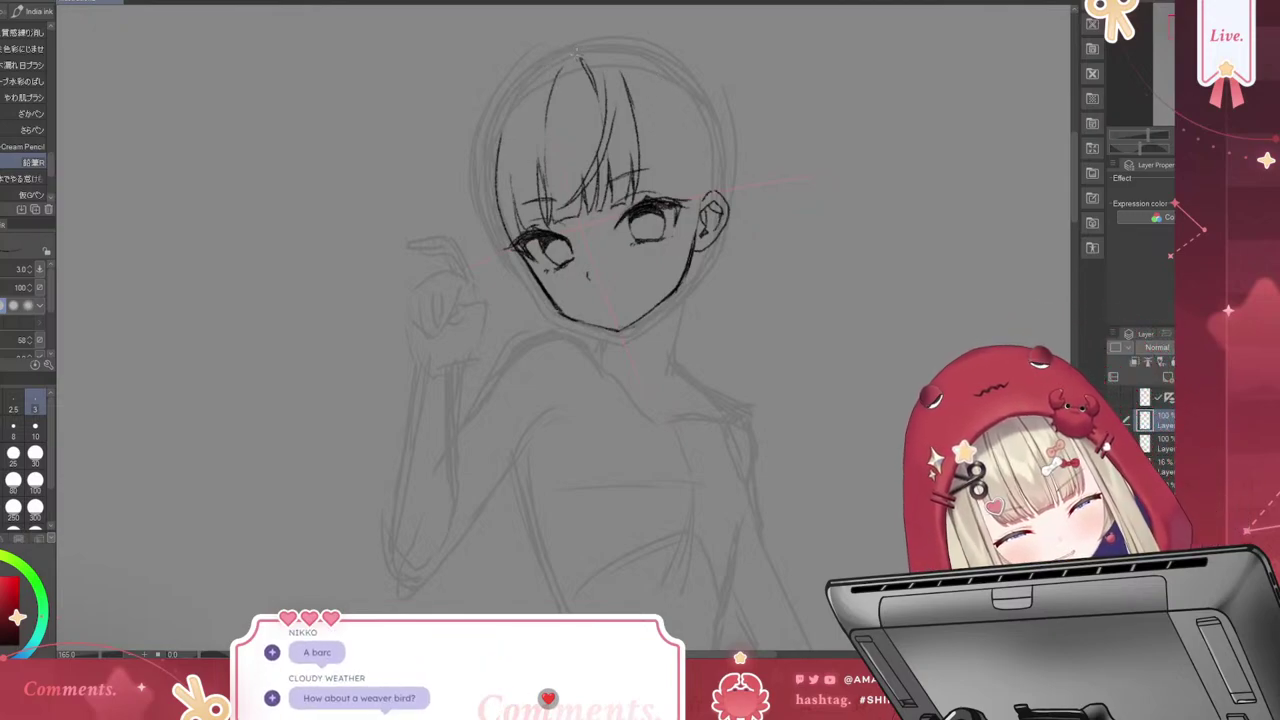
Draw curved hair strands from the parting point down the side of the forehead away from the ear
left_click_drag(574, 52, 530, 112)
left_click_drag(578, 52, 519, 84)
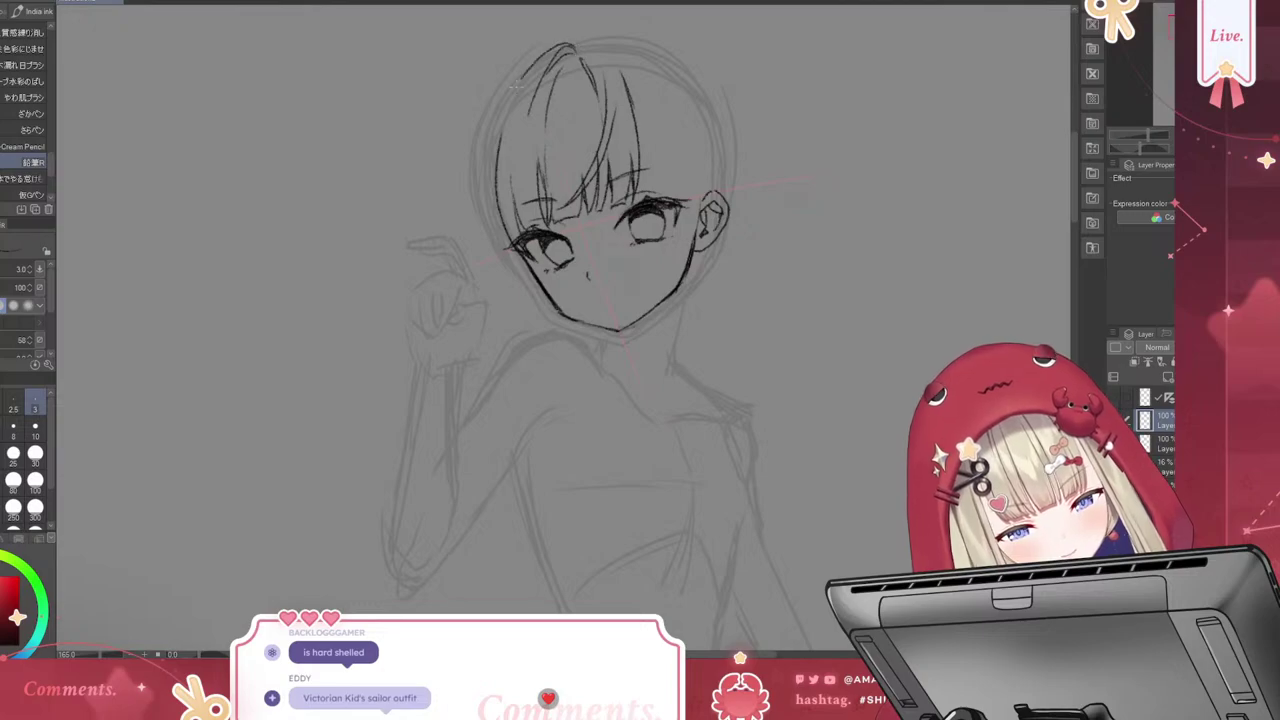
key("ctrl+z")
mouse_move(570, 46)
left_mouse_down()
mouse_move(557, 50)
mouse_move(530, 212)
left_mouse_up()
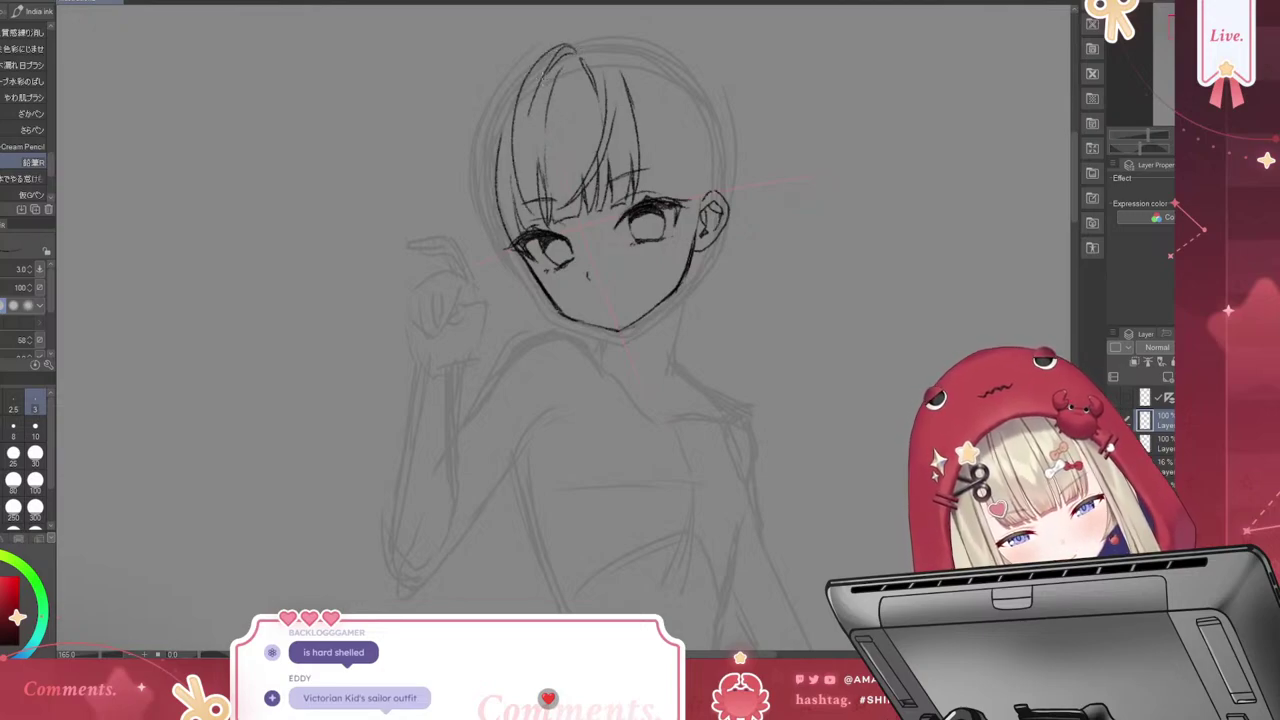
Rework the inner side strand from the parting so it curves past the temple and tapers above the eye farther from the ear
left_click_drag(534, 94, 562, 191)
key("ctrl+z")
left_click_drag(531, 106, 566, 196)
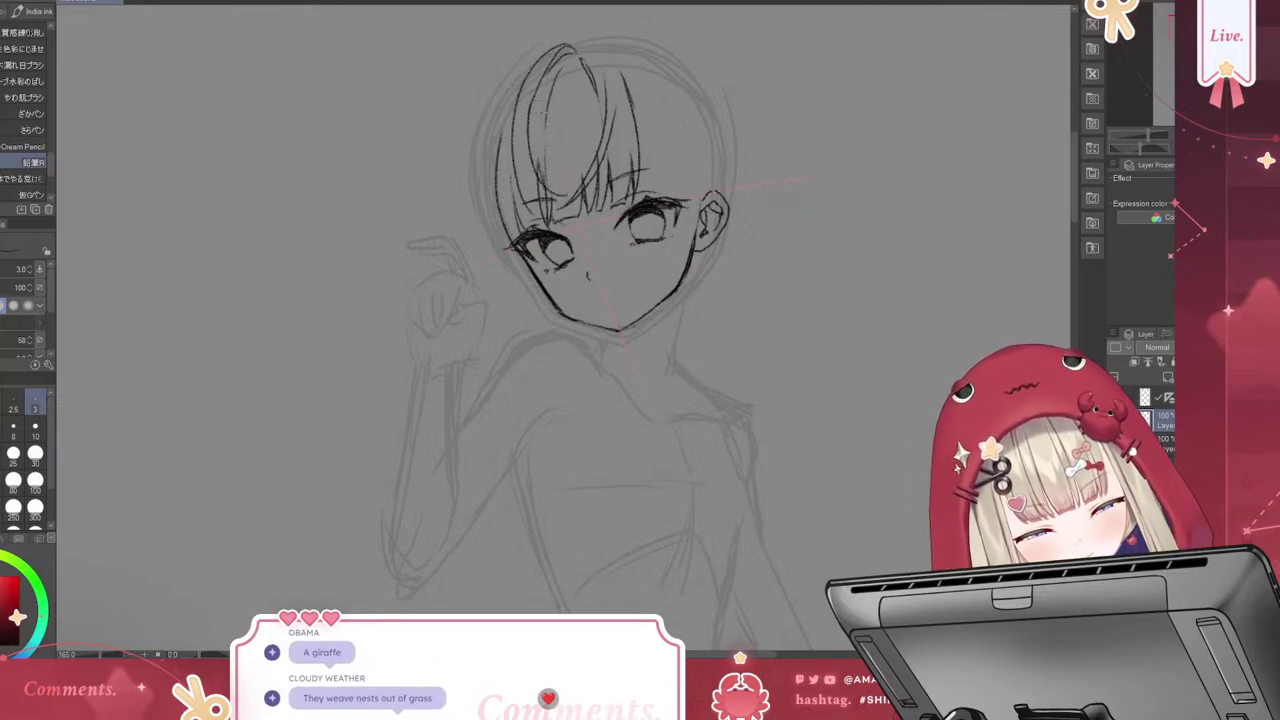
key("ctrl+z")
left_click_drag(546, 74, 524, 214)
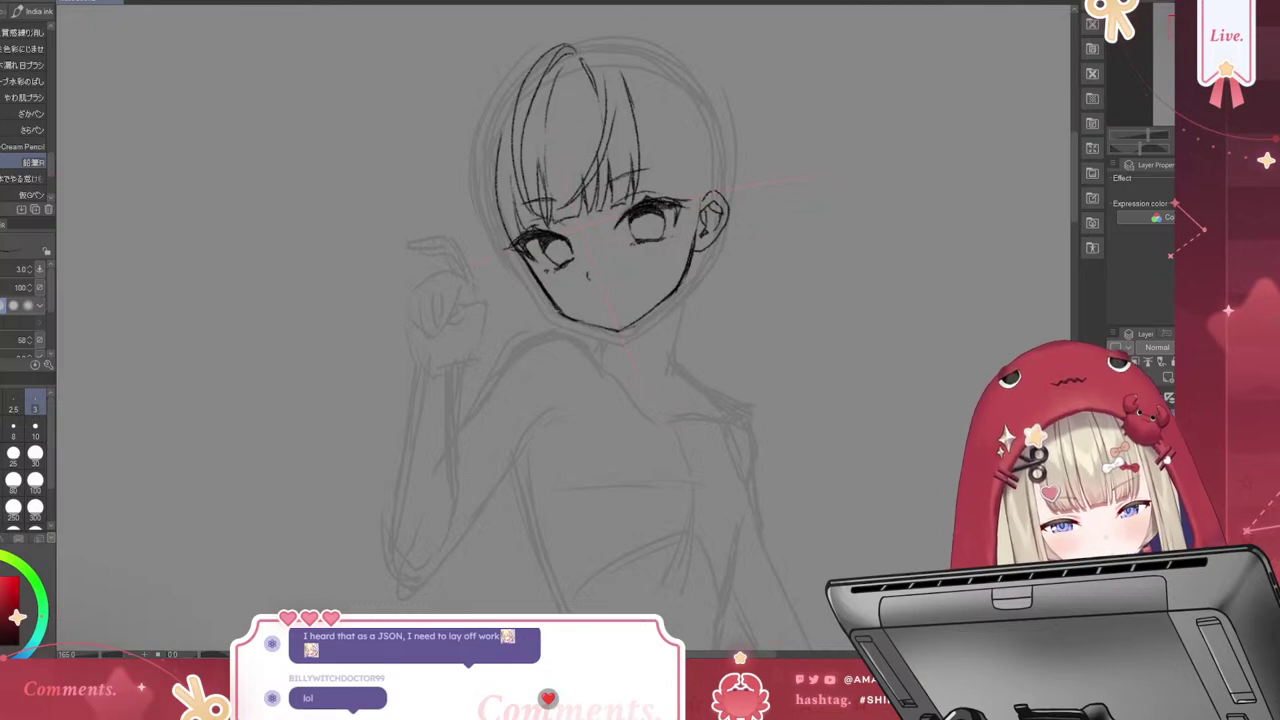
key("ctrl+z")
left_click_drag(533, 91, 542, 206)
left_click_drag(554, 56, 520, 106)
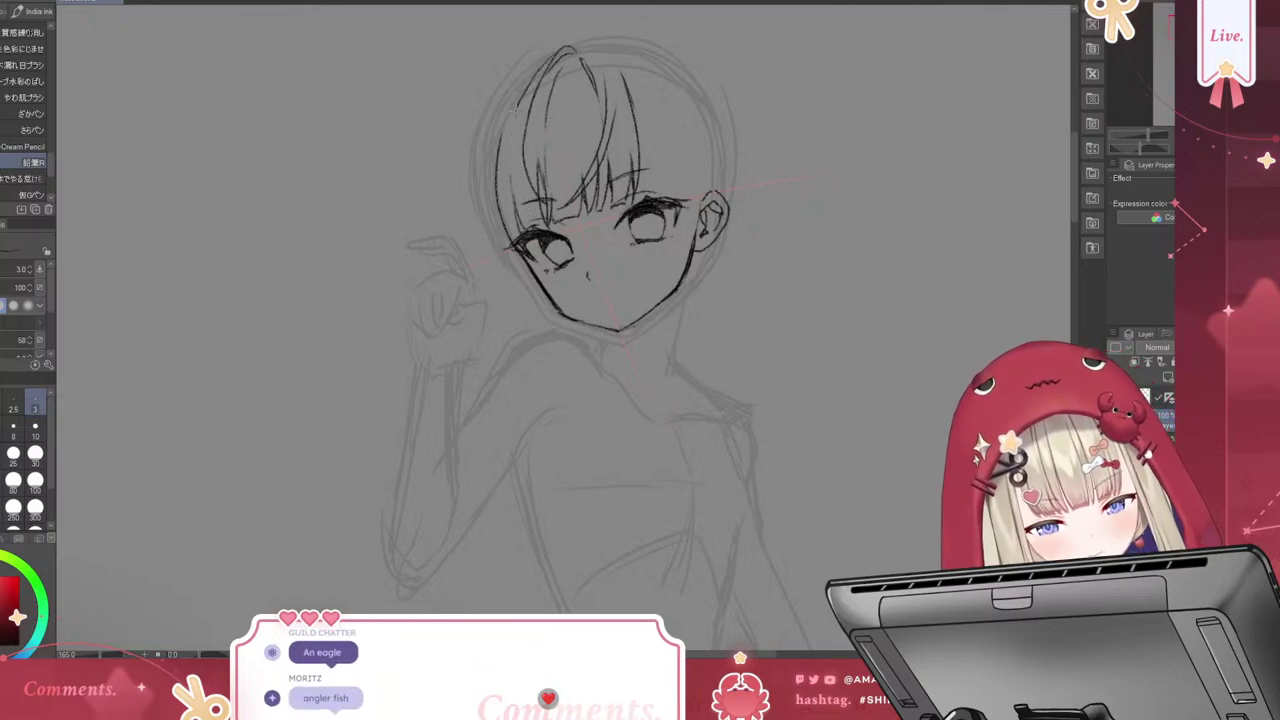
key("ctrl+z")
key("ctrl+z")
left_click_drag(552, 66, 524, 184)
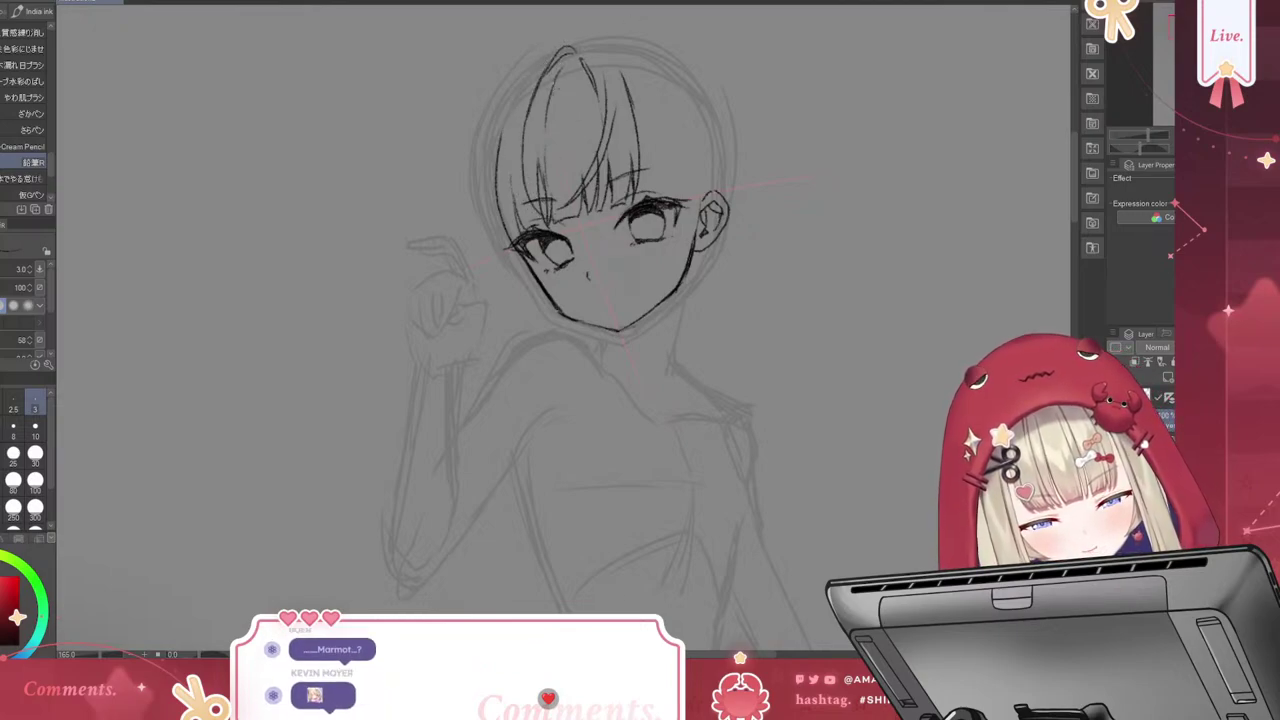
key("ctrl+z")
left_click_drag(534, 106, 540, 220)
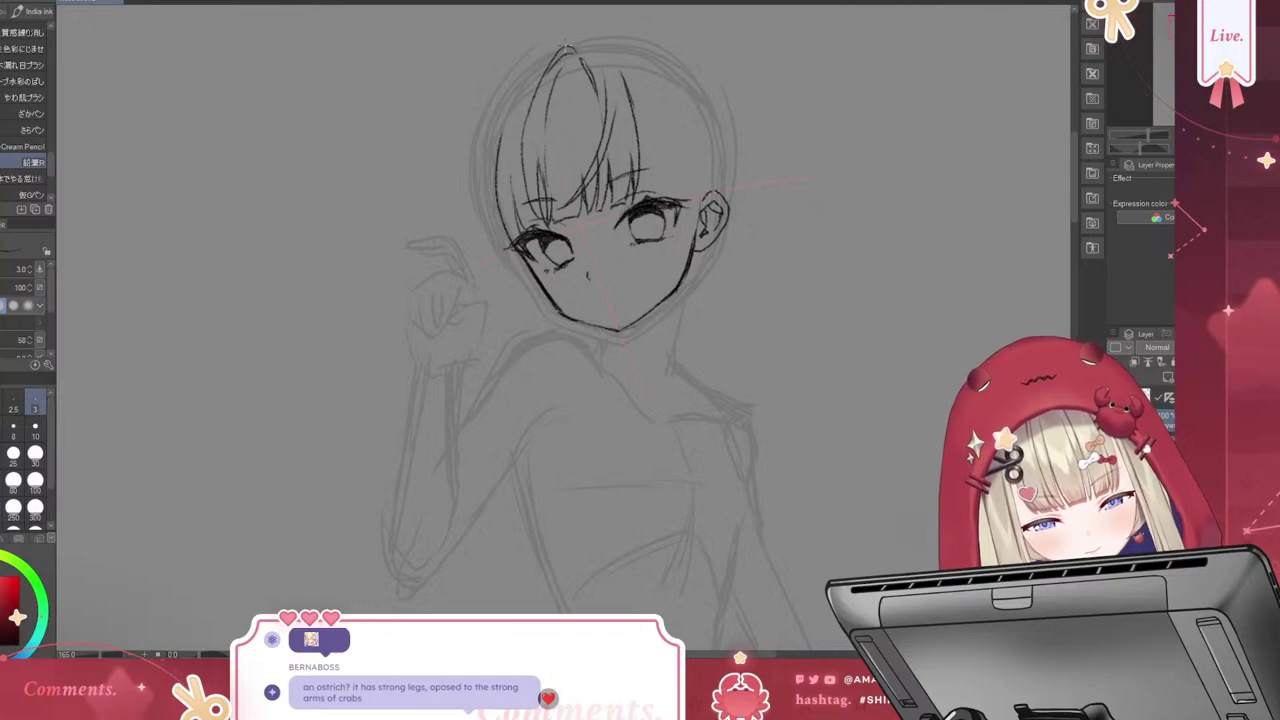
Draw the outer fringe contour from the parting point around the temple to the cheek line, redoing the stroke for a rounder curve
mouse_move(554, 50)
left_mouse_down()
mouse_move(533, 74)
mouse_move(516, 196)
left_mouse_up()
key("ctrl+z")
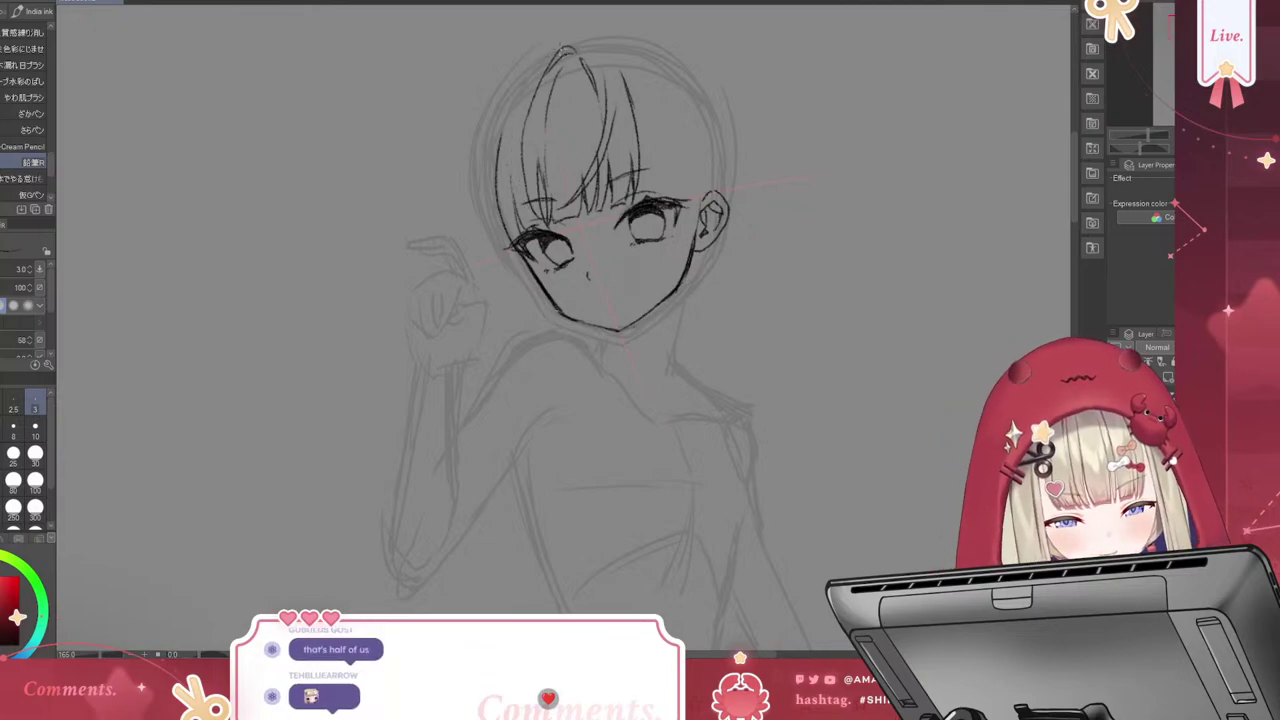
mouse_move(560, 49)
left_mouse_down()
mouse_move(516, 98)
mouse_move(507, 206)
left_mouse_up()
key("ctrl+z")
left_click_drag(564, 47, 521, 94)
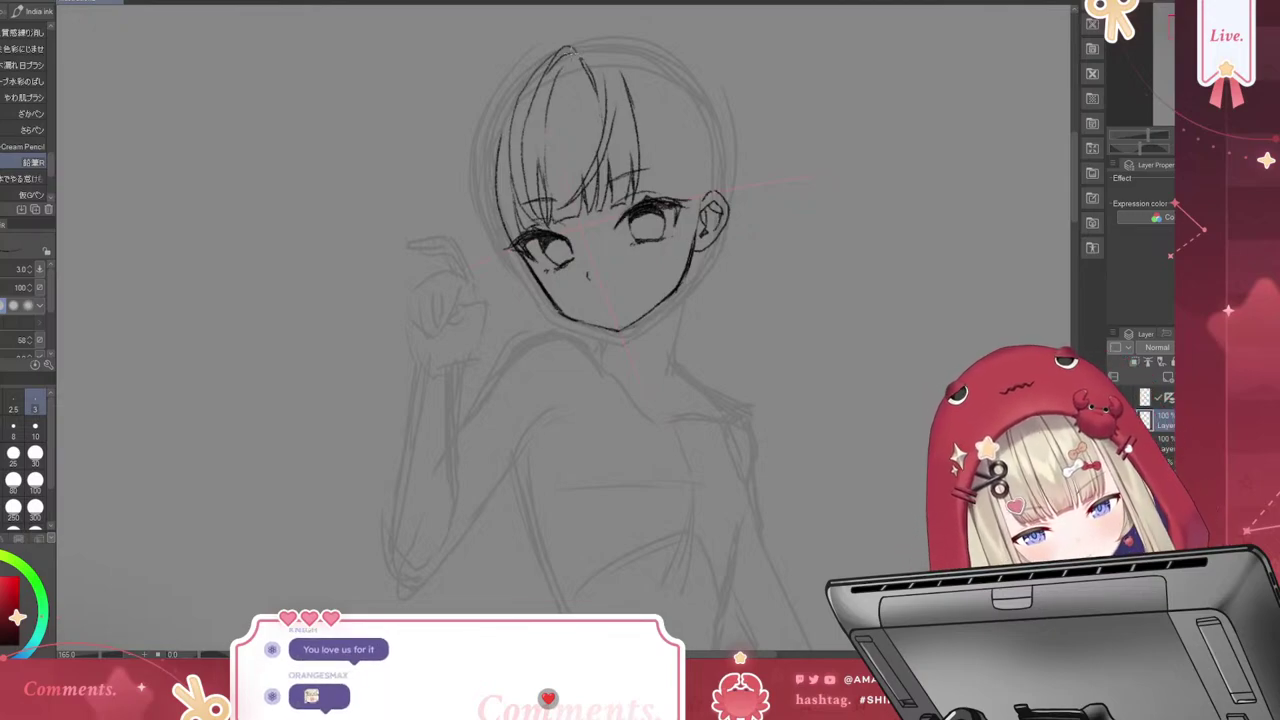
key("ctrl+z")
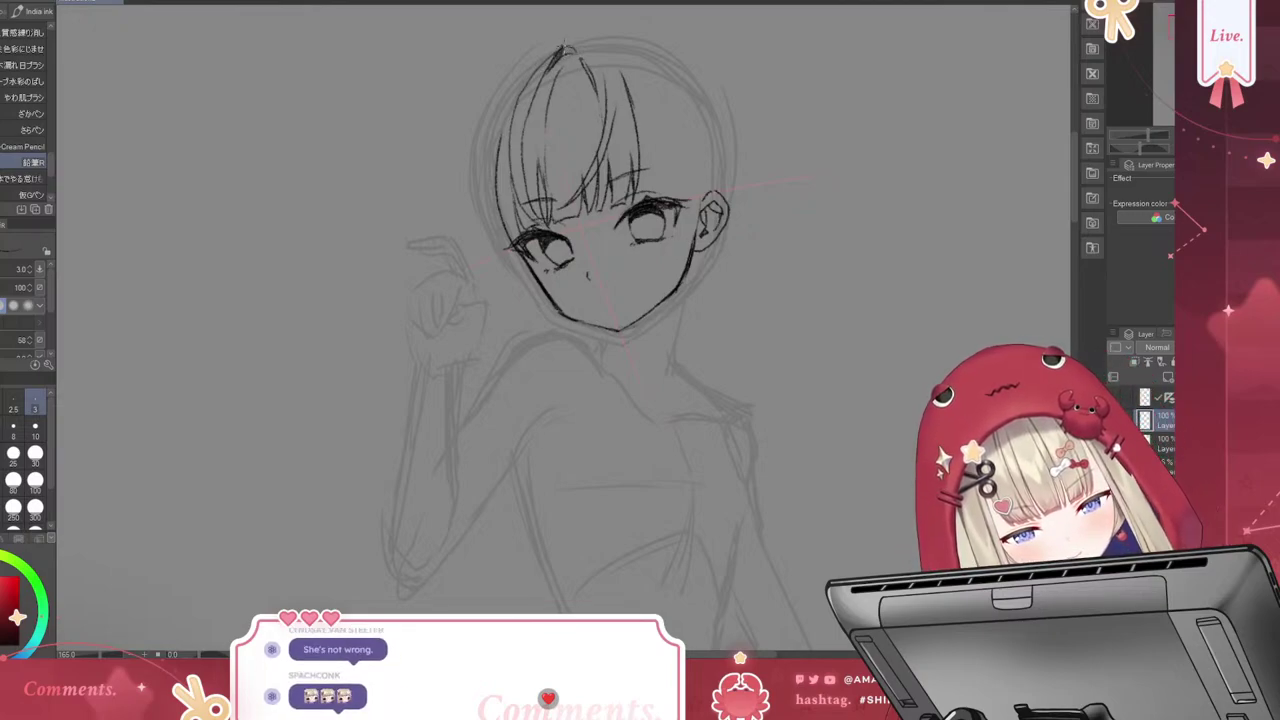
Undo the last crown strand and touch up the outer lash of the eye farther from the ear, restoring brush size 3
key("ctrl+z")
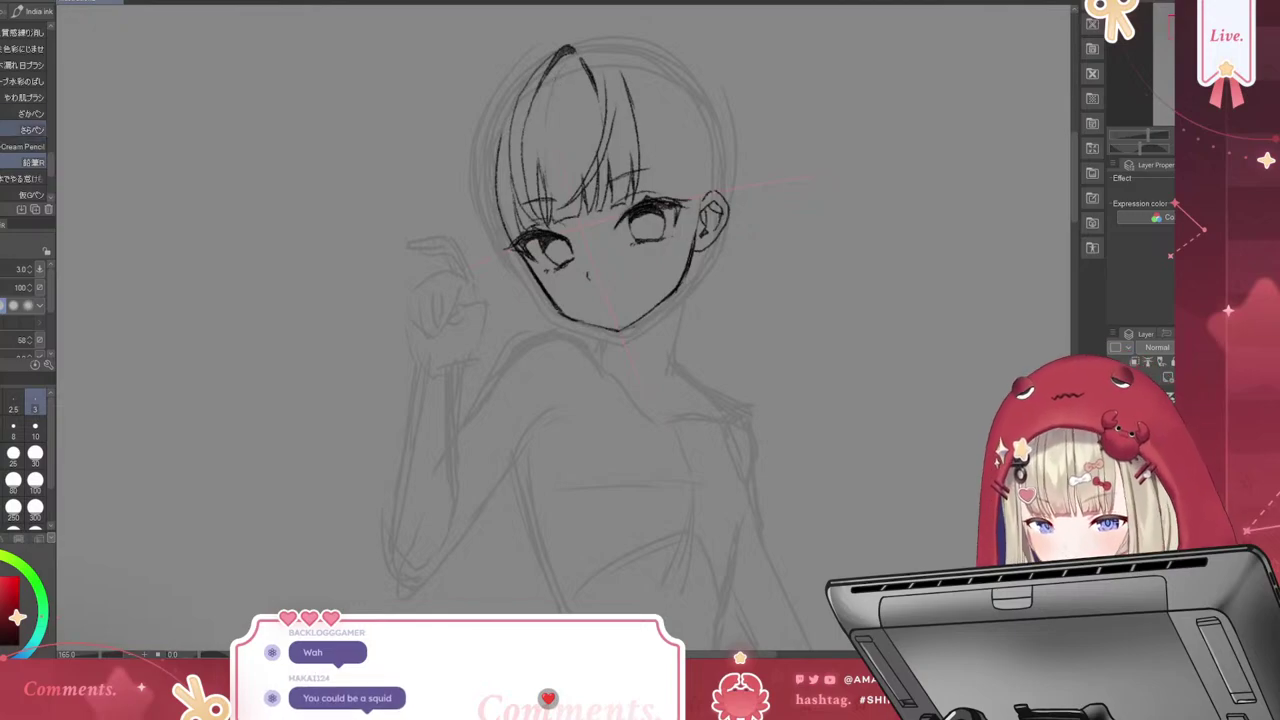
left_click(35, 427)
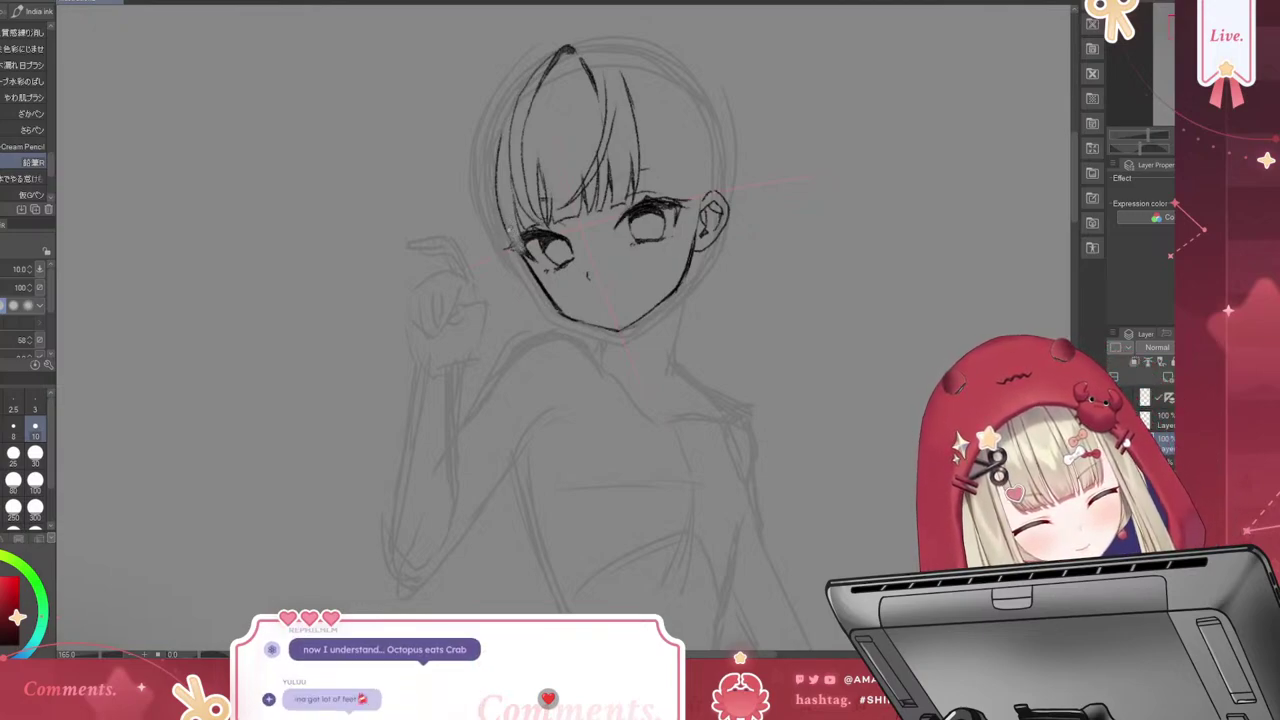
left_click_drag(524, 234, 514, 252)
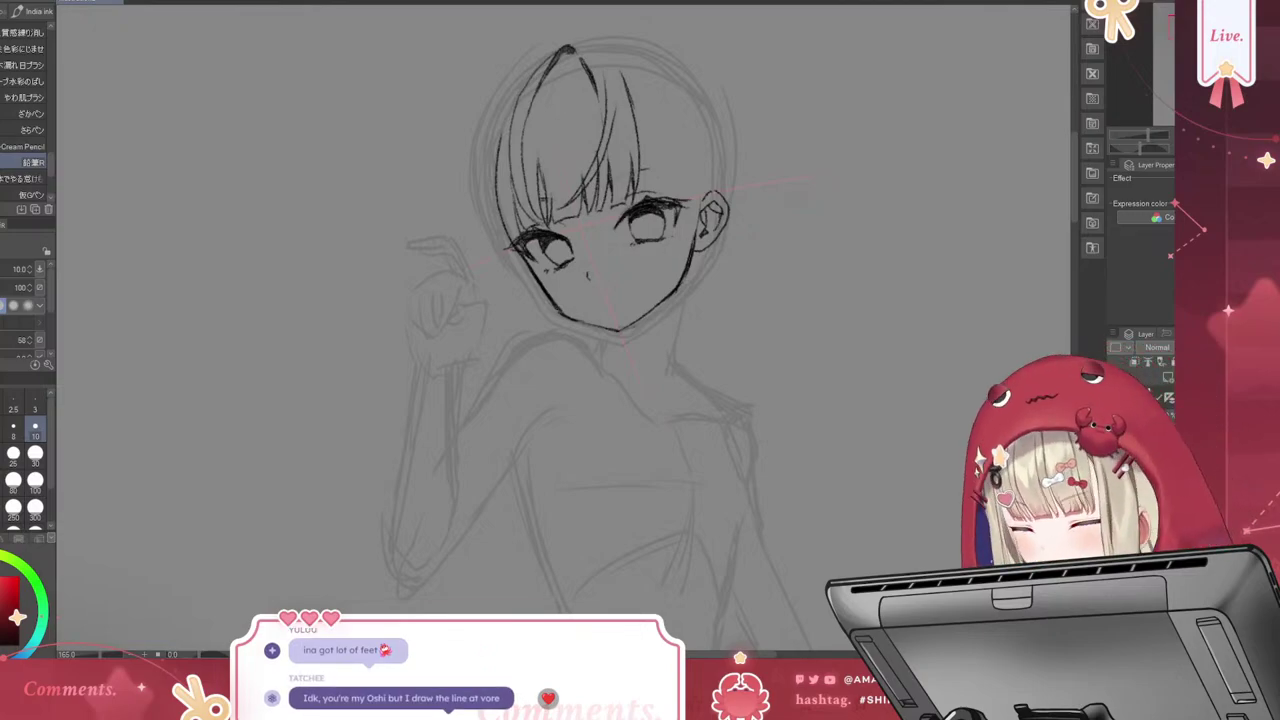
left_click(35, 402)
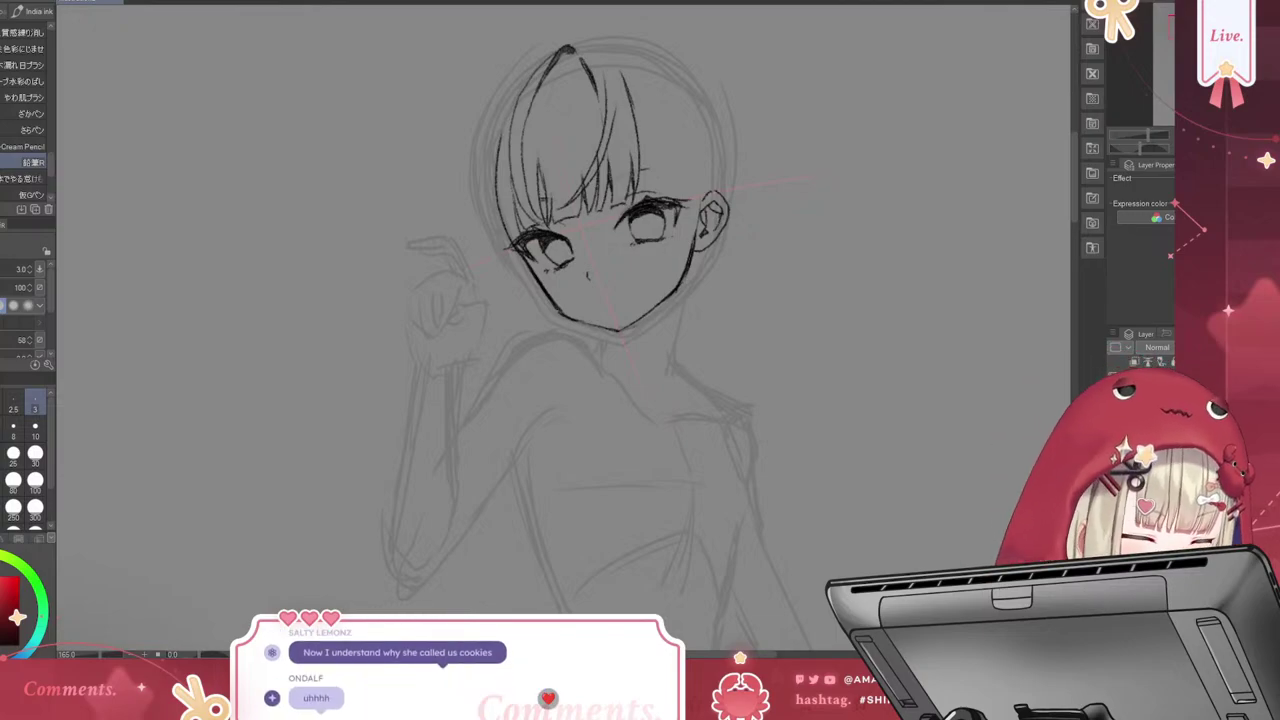
key("ctrl+z")
key("ctrl+y")
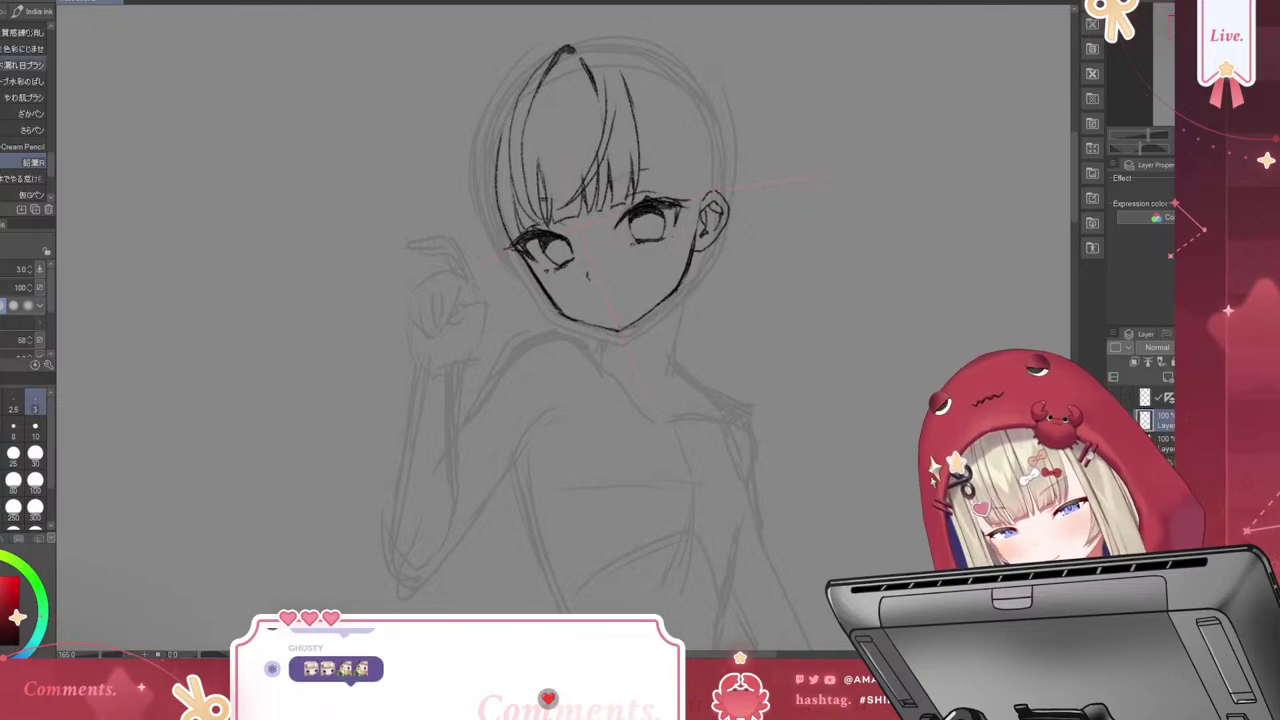
key("p")
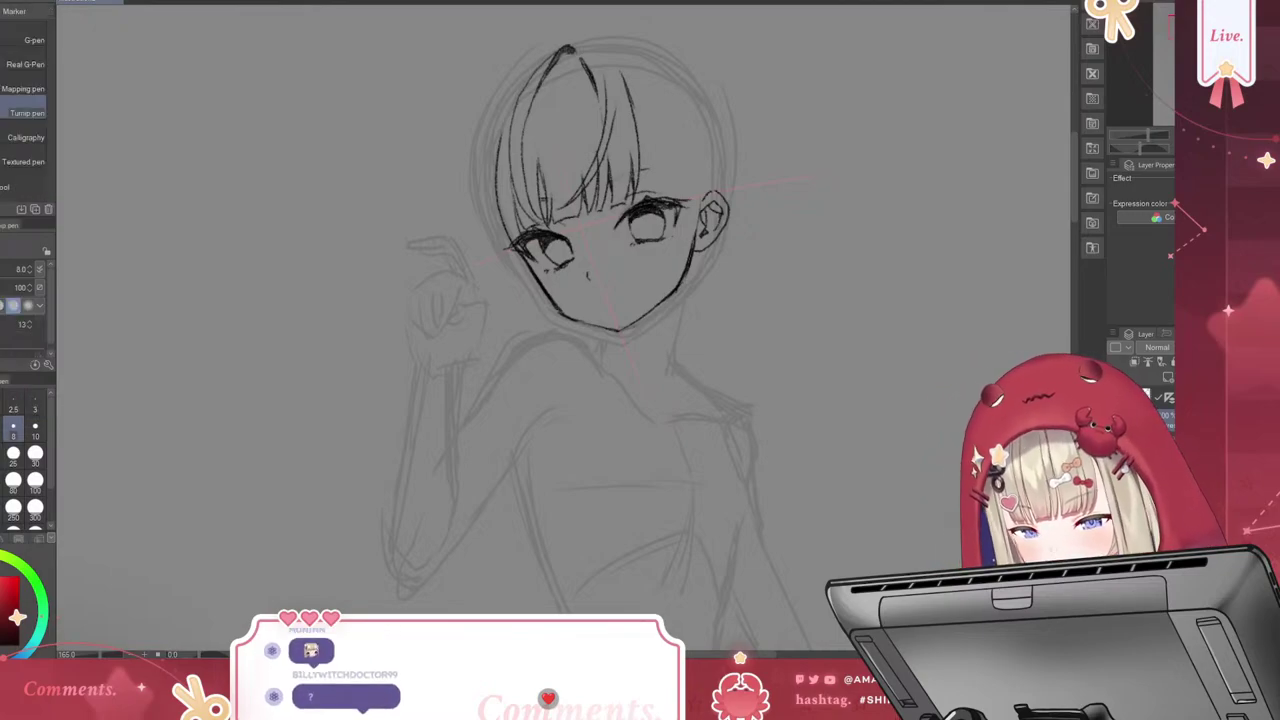
key("b")
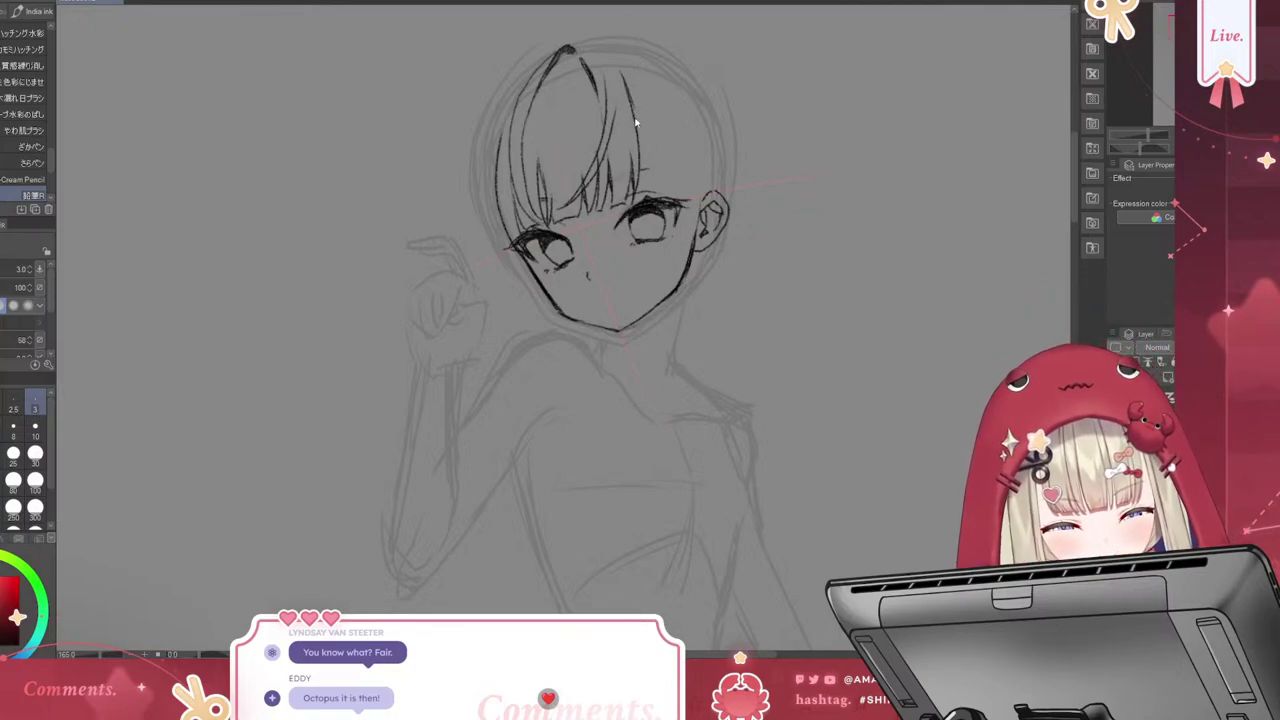
left_click_drag(636, 122, 656, 149)
key("ctrl+z")
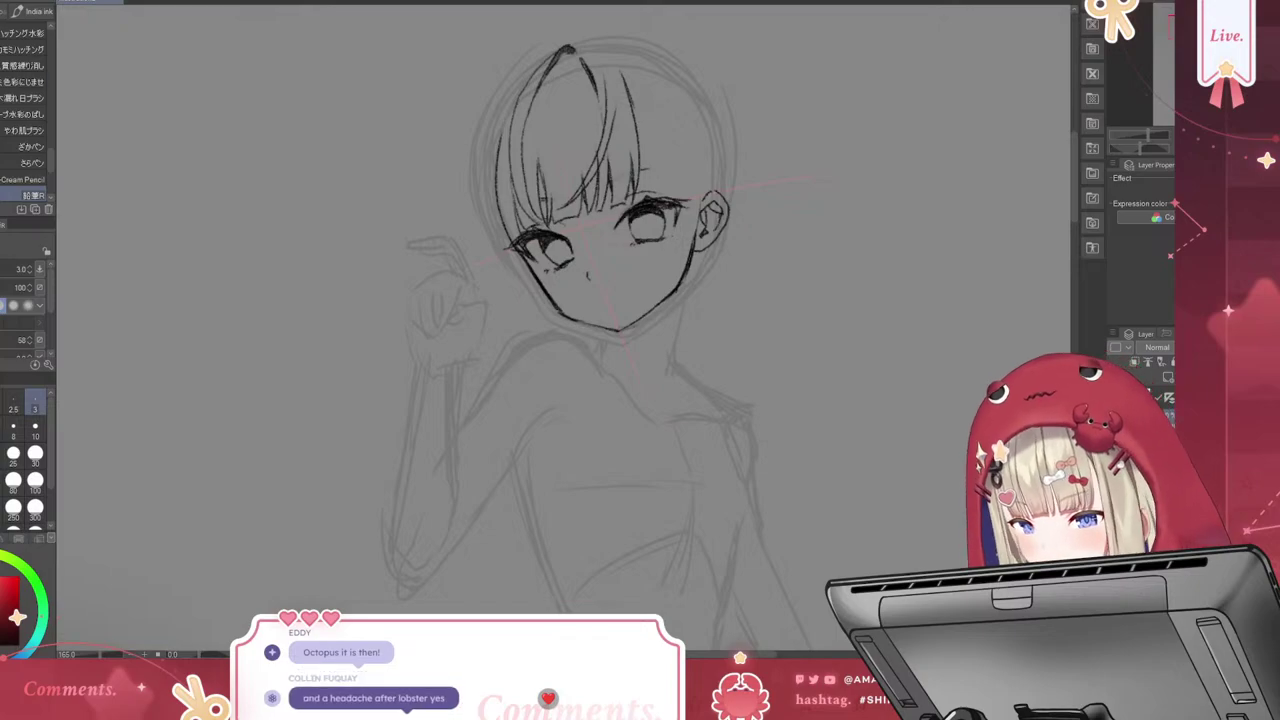
key("p")
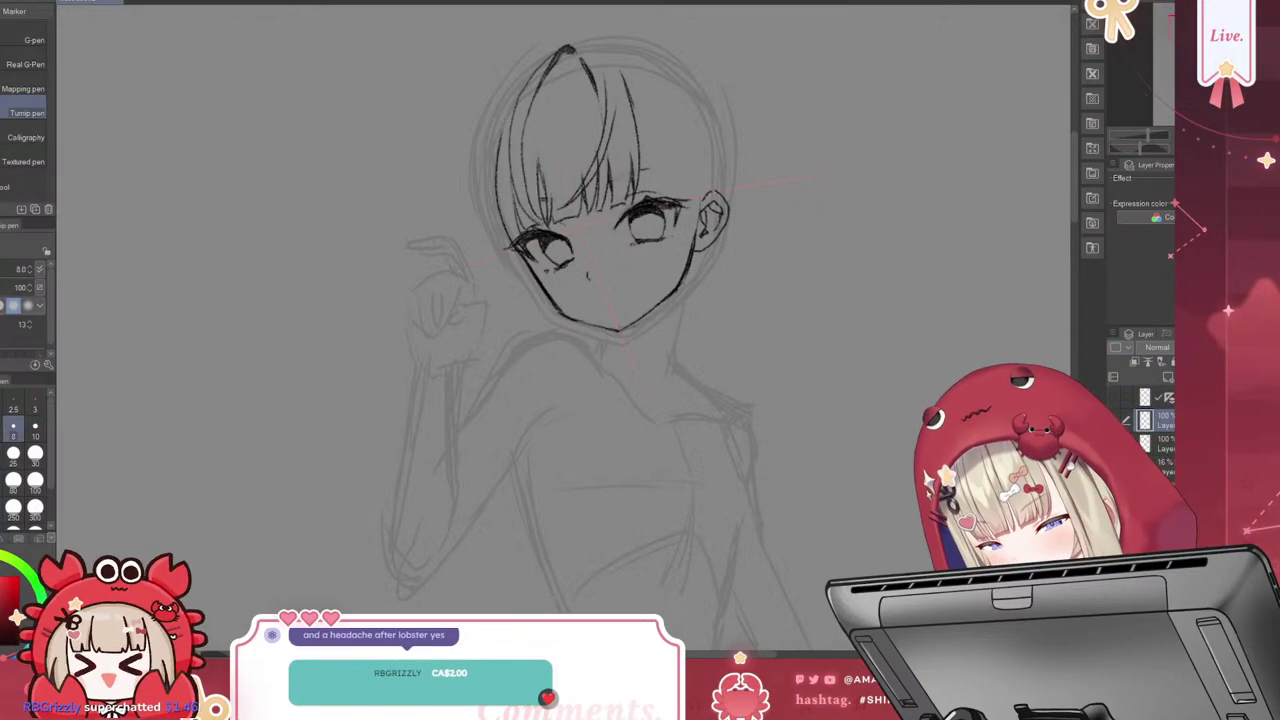
left_click(24, 88)
key("p")
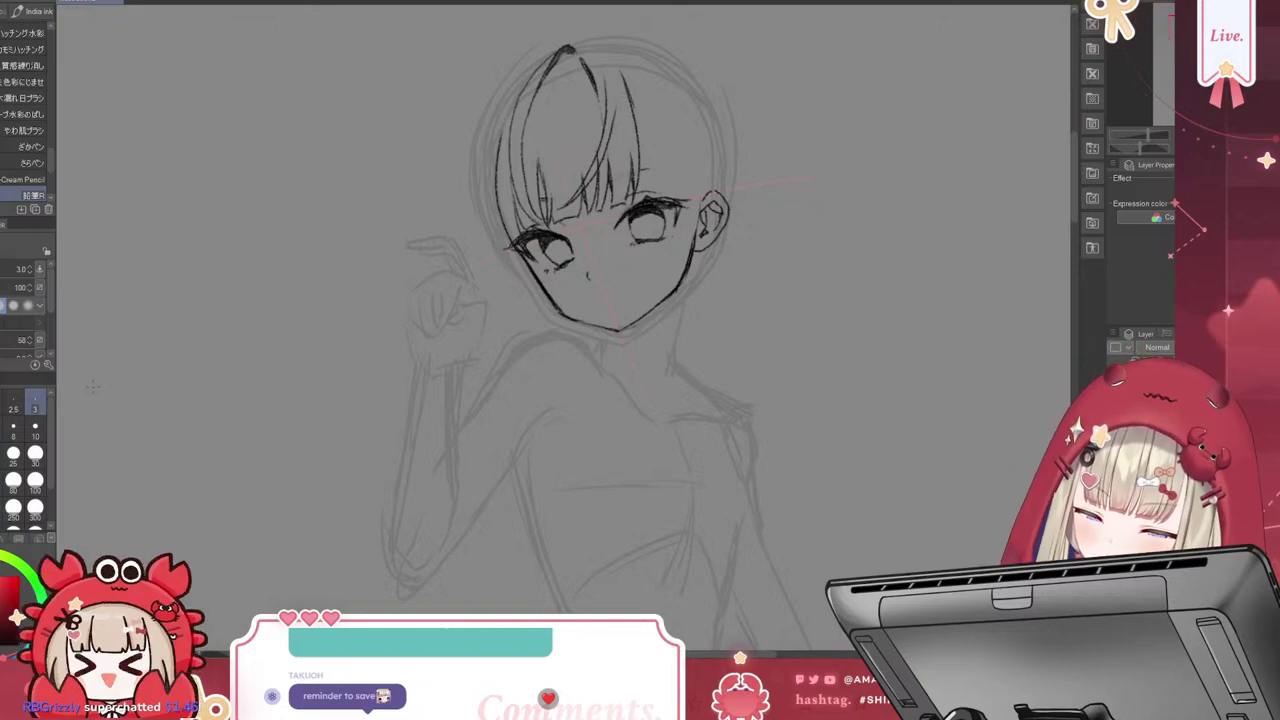
key("p")
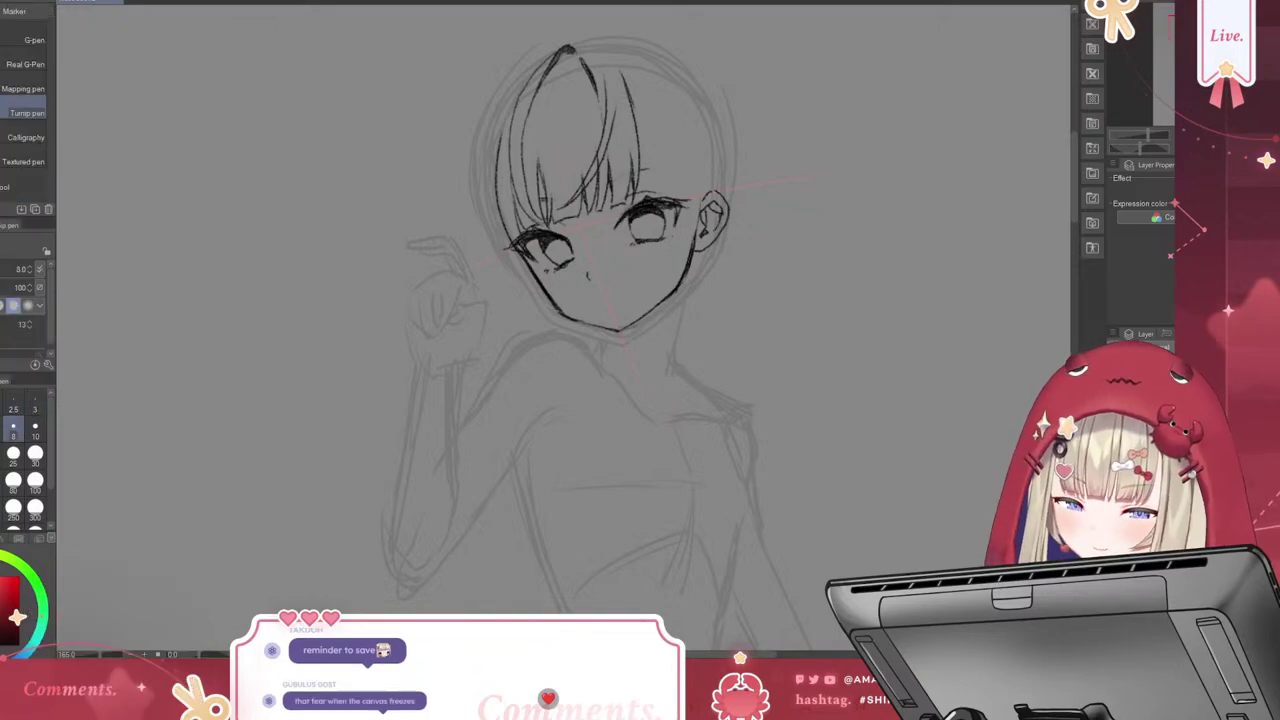
key("b")
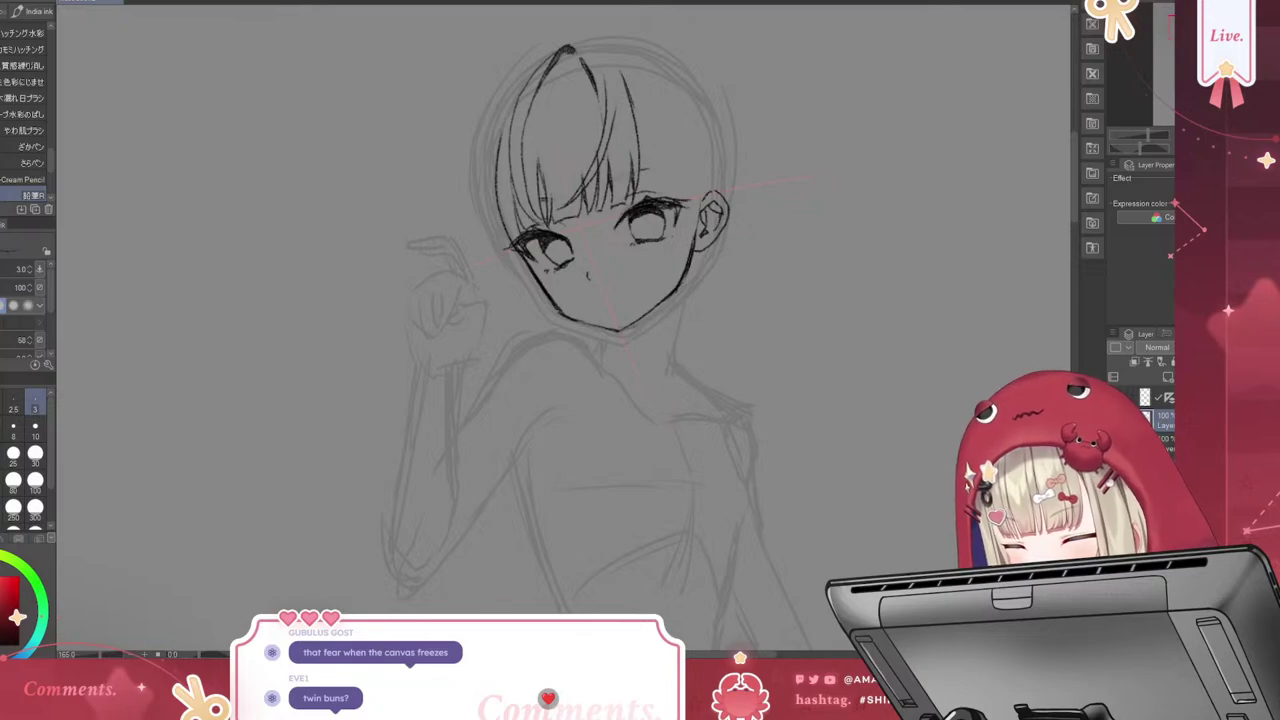
Try out short side strands branching from the outer fringe edge toward the temple on the ear side
mouse_move(634, 128)
left_mouse_down()
mouse_move(680, 157)
mouse_move(662, 150)
left_mouse_up()
key("ctrl+z")
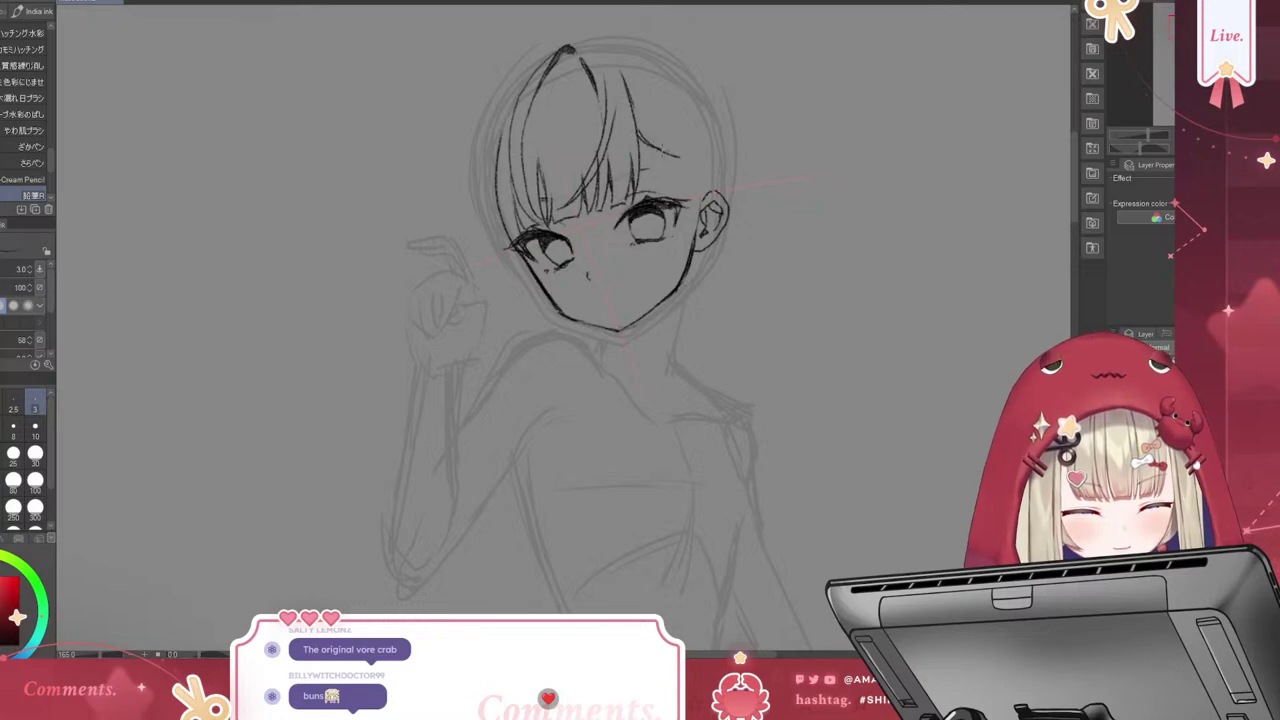
key("ctrl+z")
key("ctrl+z")
key("ctrl+z")
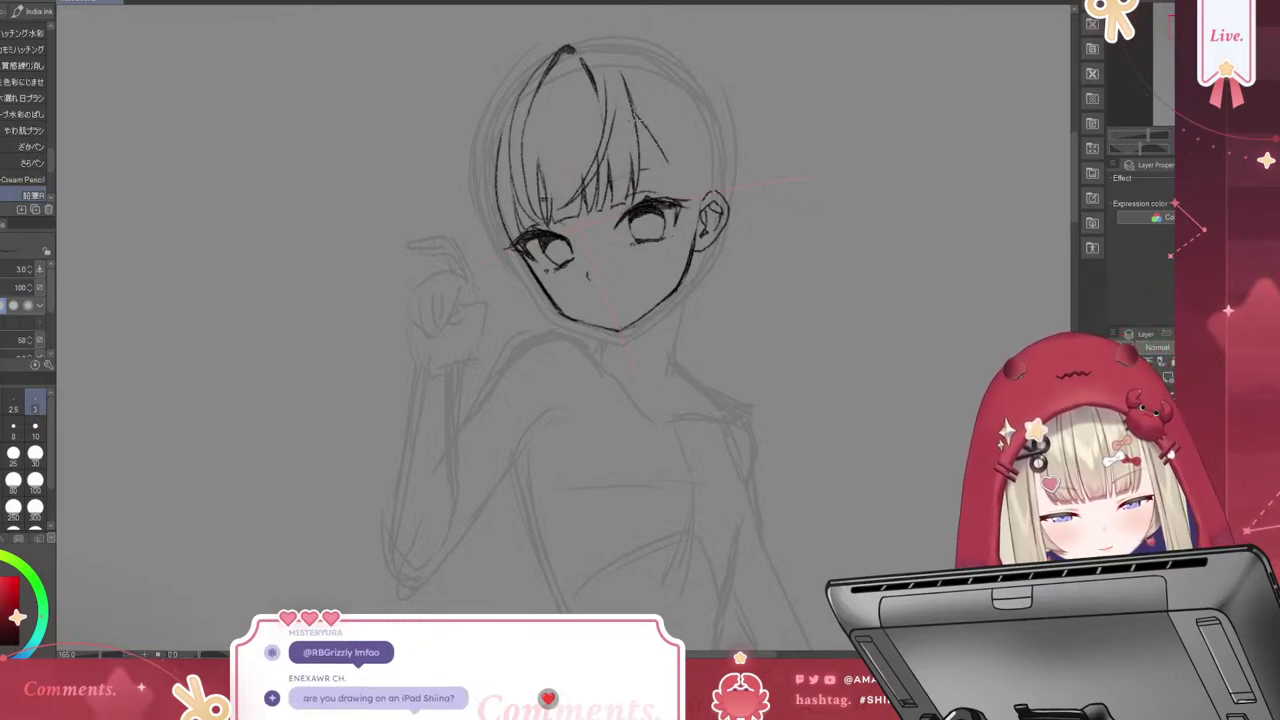
left_click_drag(634, 118, 662, 152)
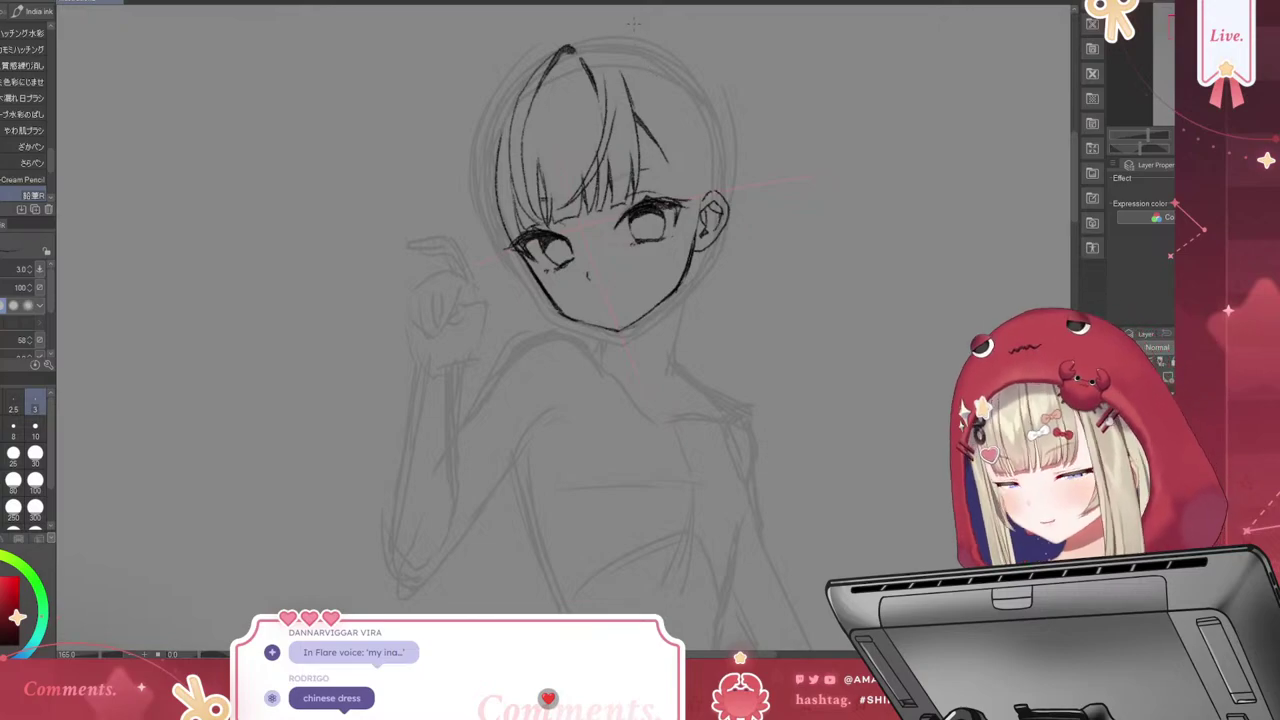
key("ctrl+z")
key("ctrl+z")
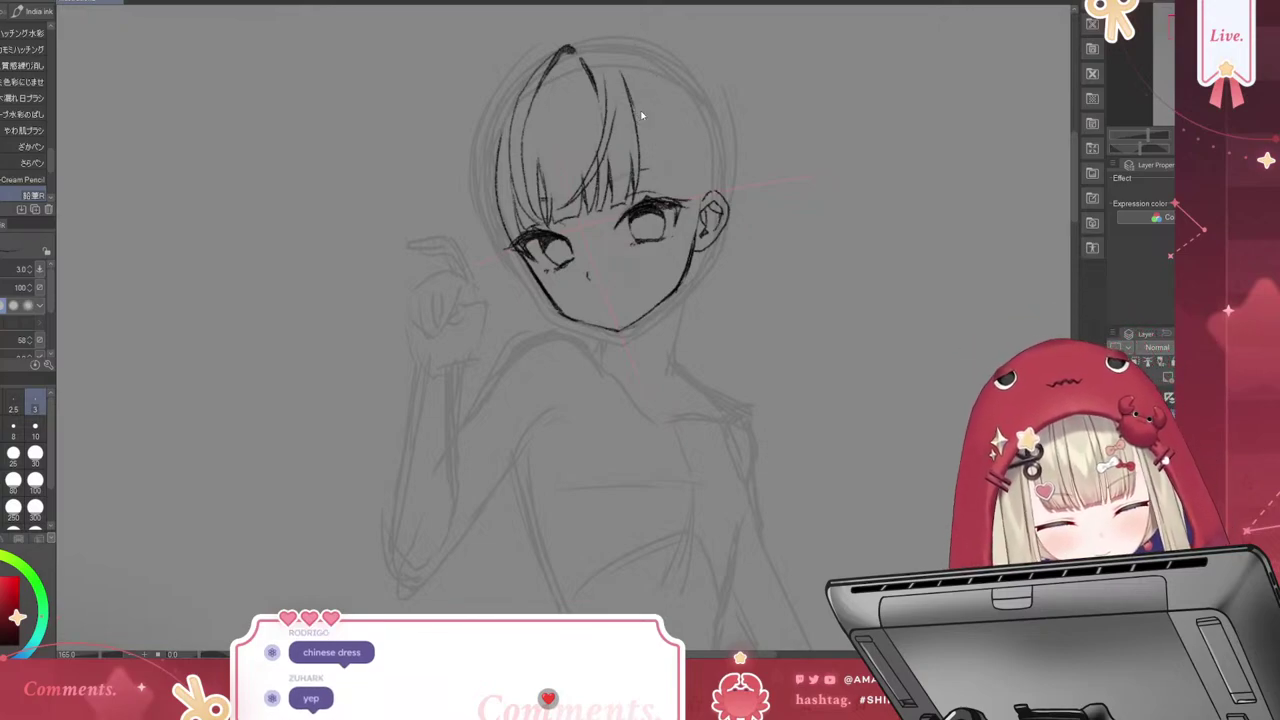
Draw a short strand angling from the fringe edge toward the ear-side temple and a line joining it to the crown
left_click_drag(636, 117, 663, 155)
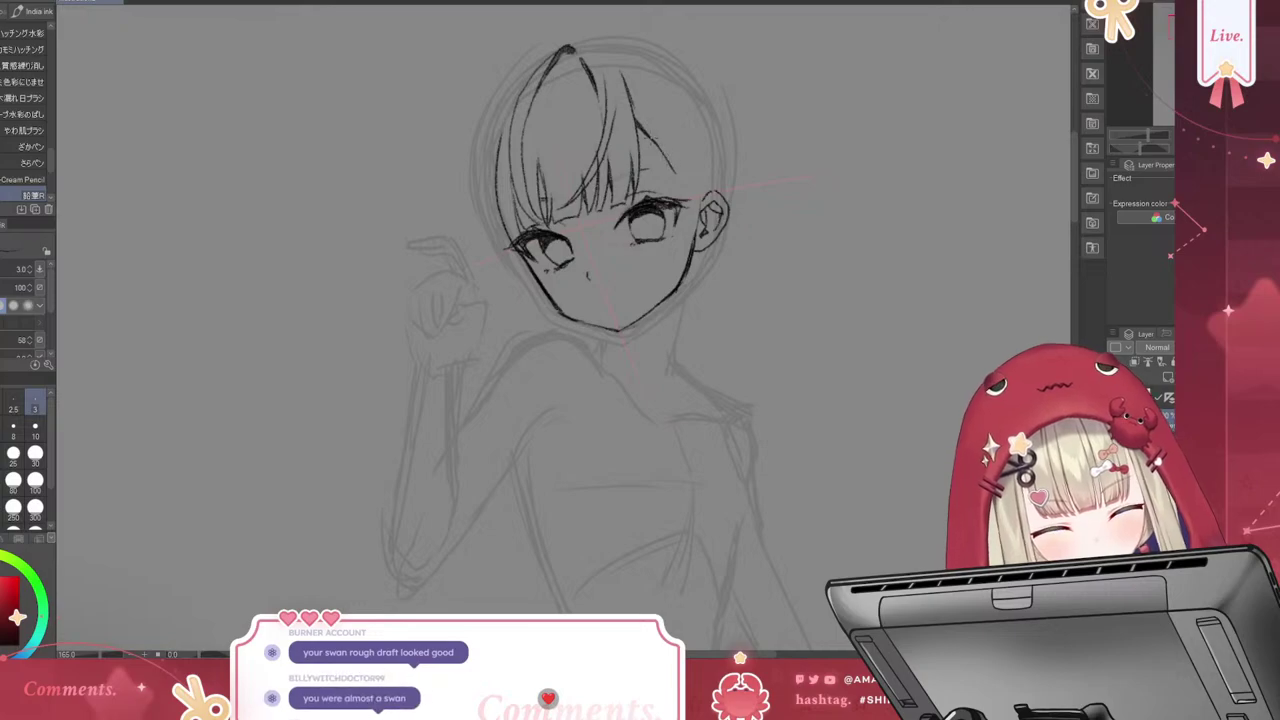
key("ctrl+z")
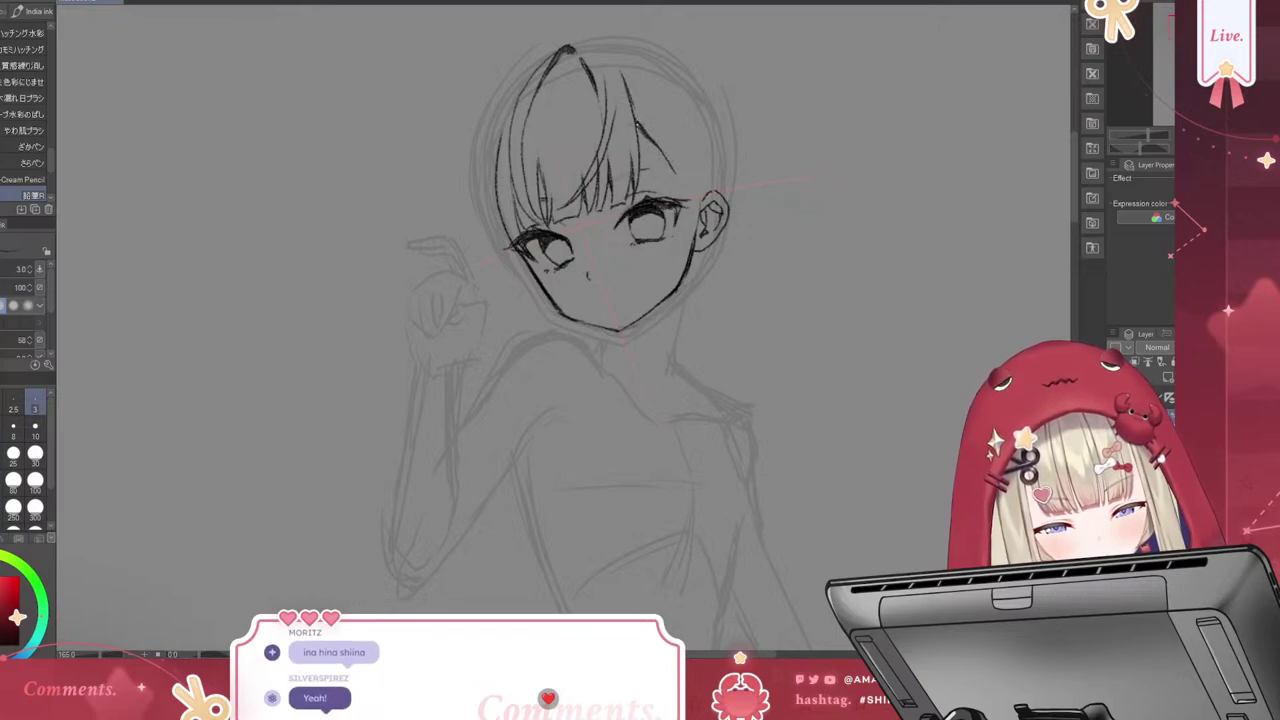
left_click_drag(644, 130, 668, 158)
key("ctrl+z")
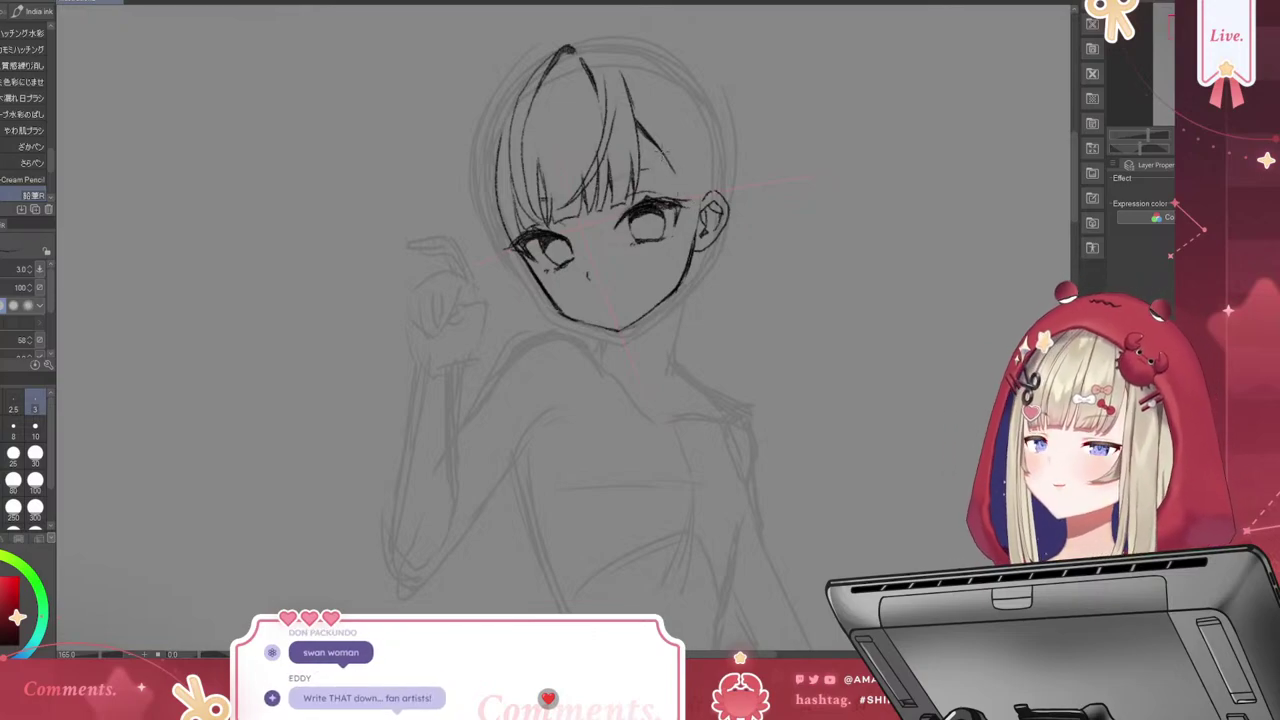
key("ctrl+z")
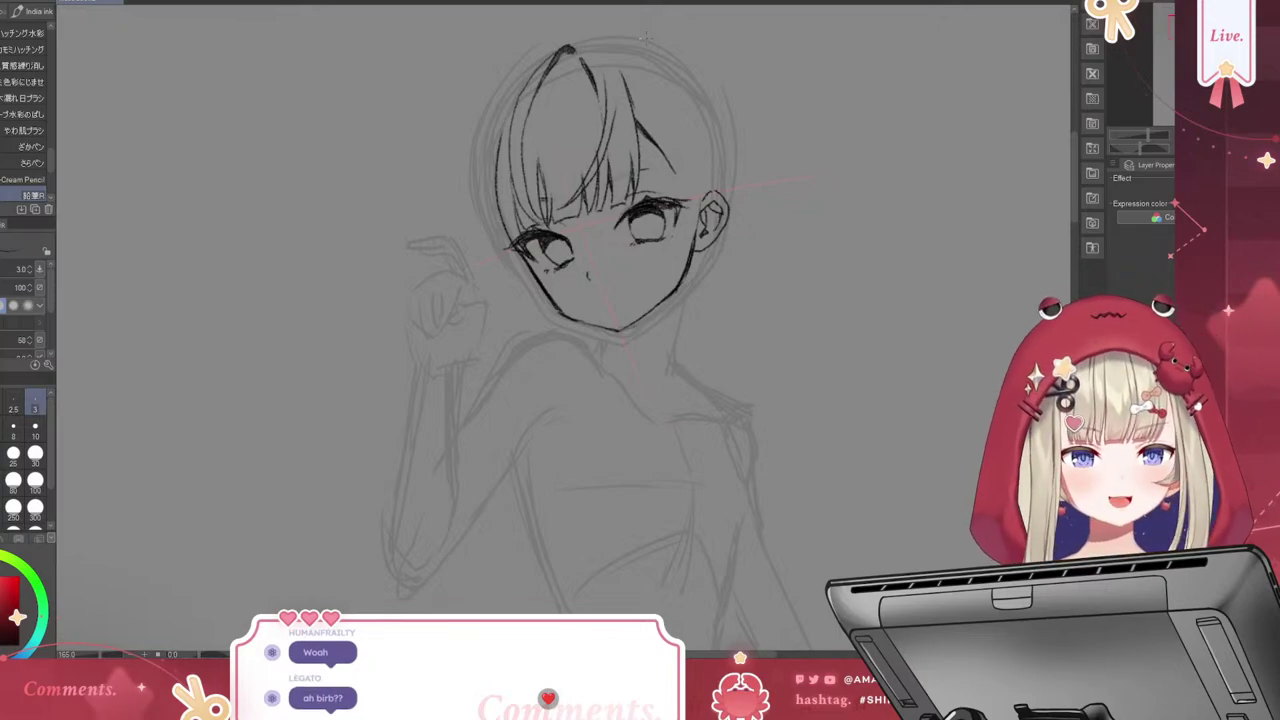
left_click_drag(616, 58, 664, 172)
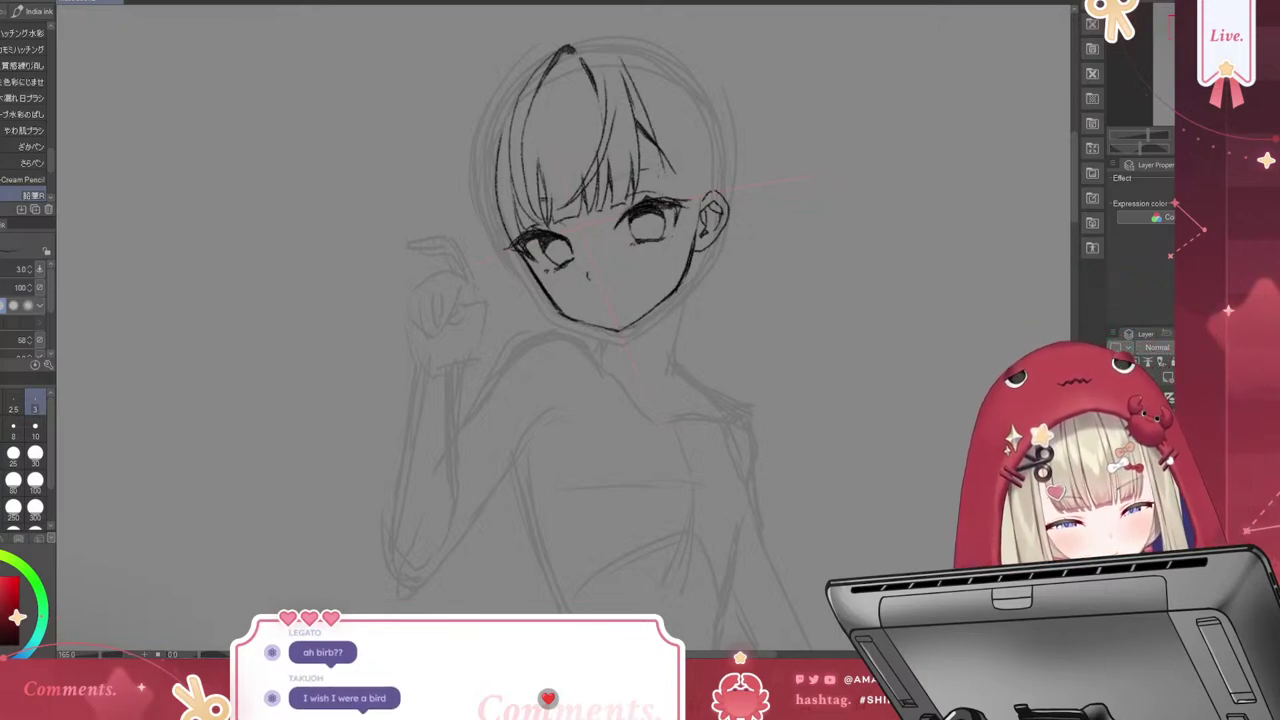
mouse_move(622, 70)
left_mouse_down()
mouse_move(670, 196)
mouse_move(654, 338)
left_mouse_up()
key("ctrl+z")
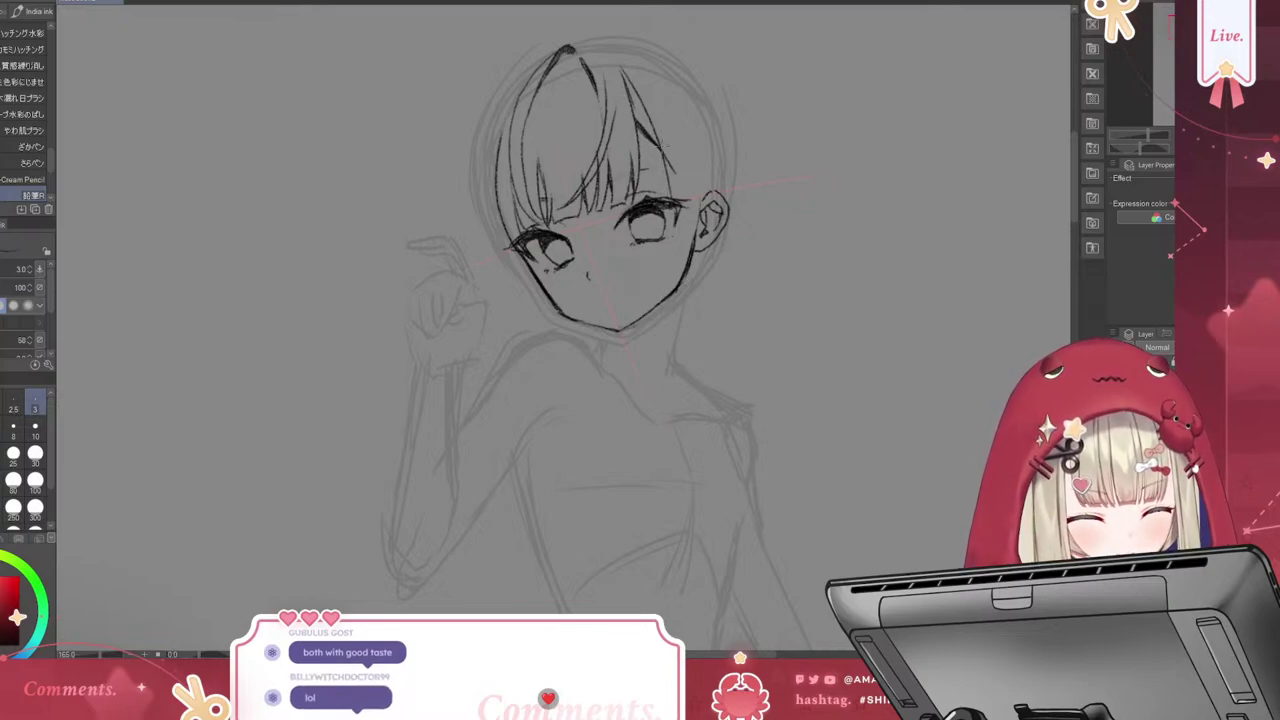
Try a long side lock curving from beside the ear-side eye down past the jaw to the neck
left_click_drag(676, 212, 666, 346)
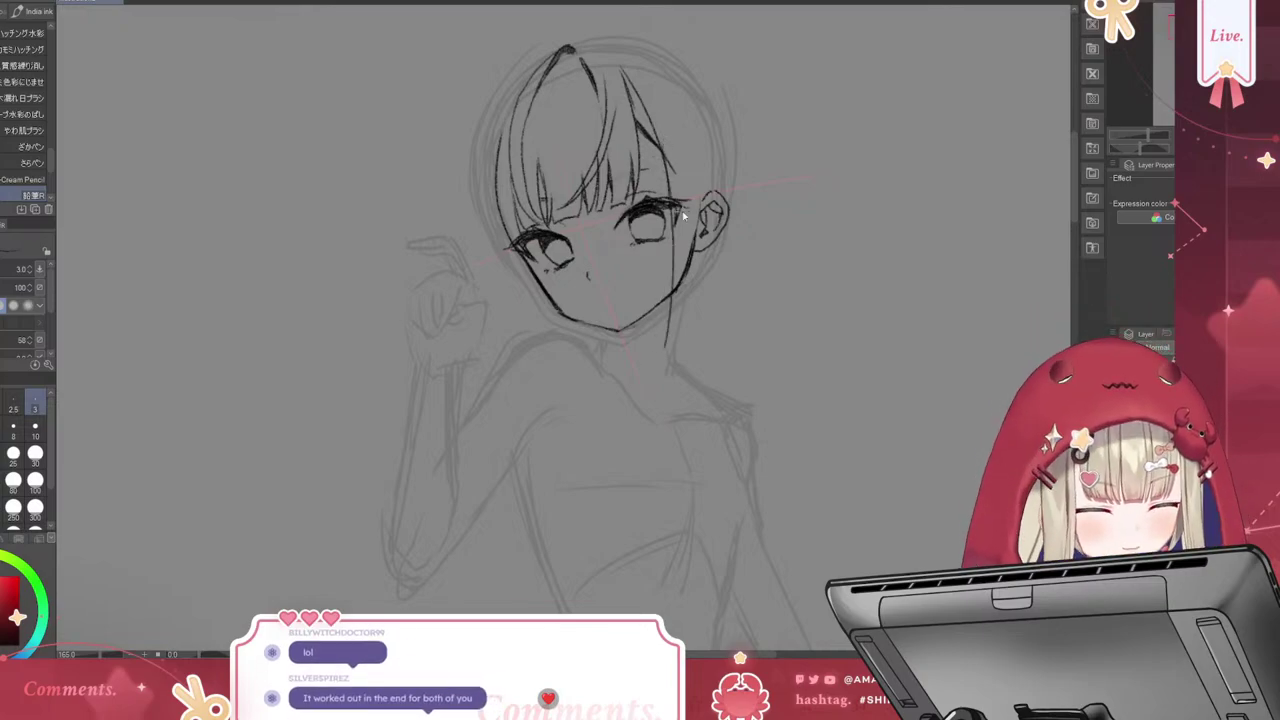
key("ctrl+z")
left_click_drag(676, 206, 640, 418)
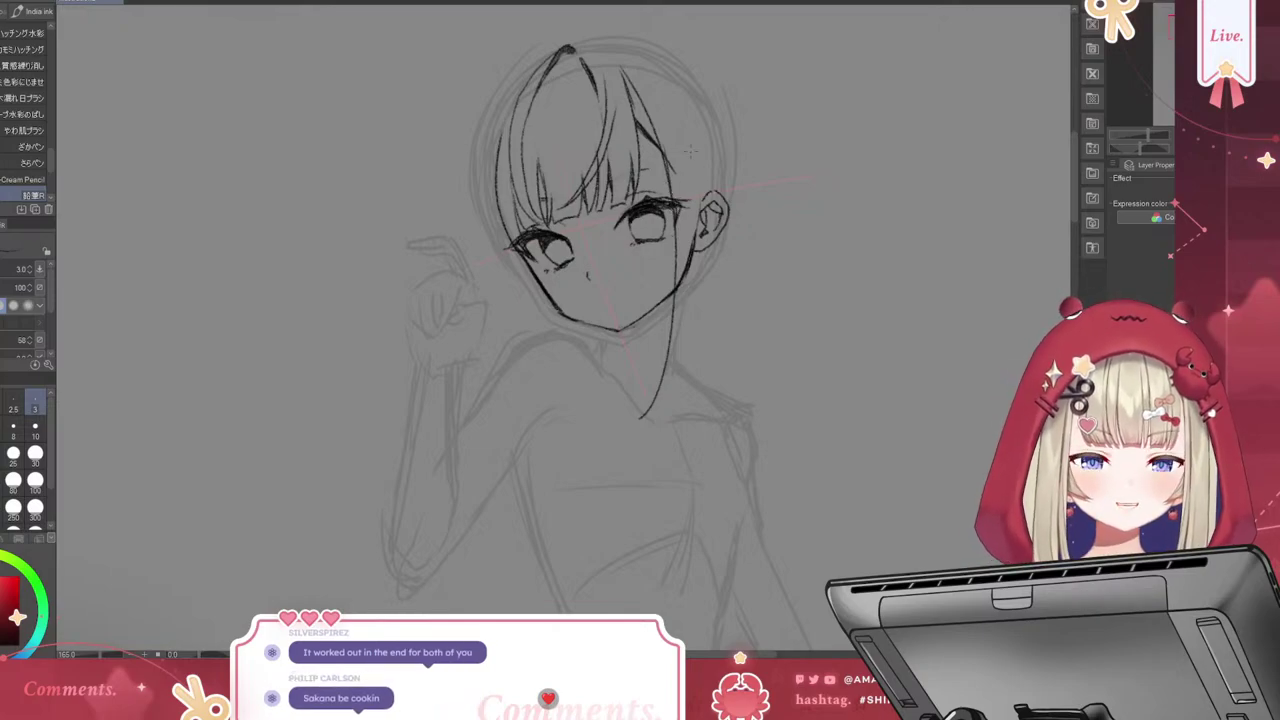
key("ctrl+z")
mouse_move(663, 152)
left_mouse_down()
mouse_move(669, 224)
mouse_move(642, 424)
left_mouse_up()
key("ctrl+z")
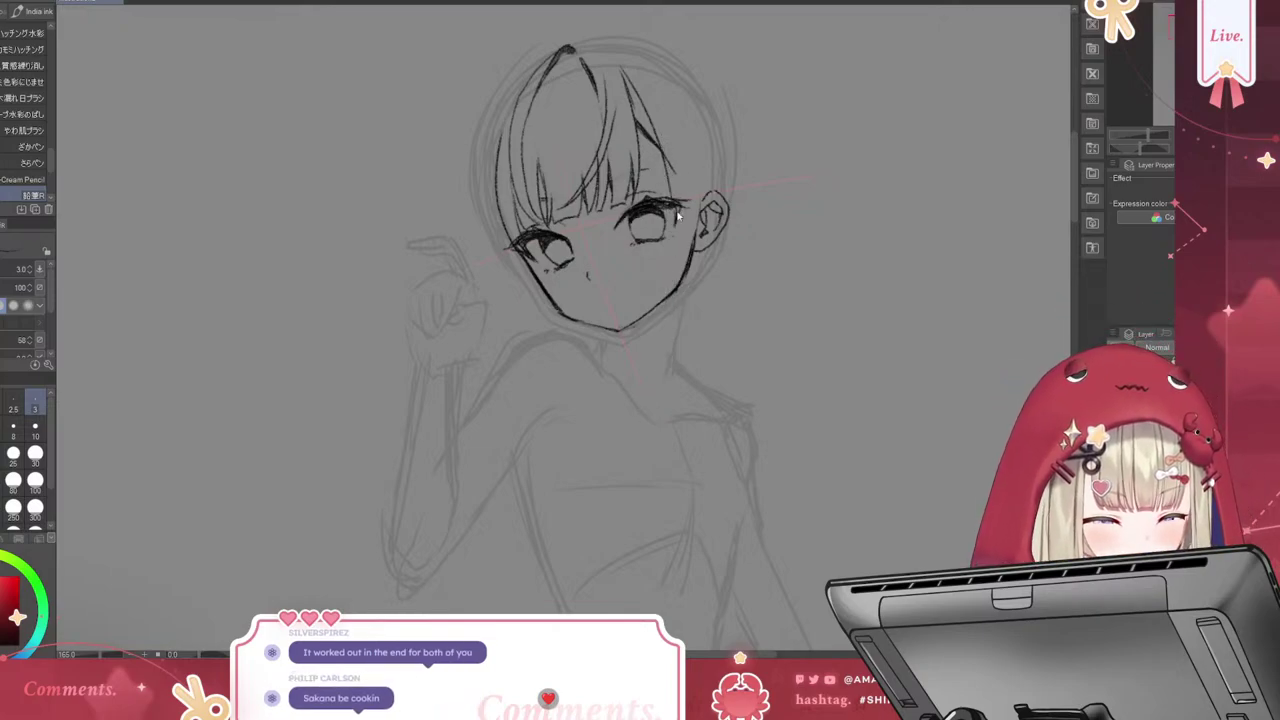
Draw the inner edge of a long side lock from the fringe across the ear-side eye to the collarbone, doubling its lower strand
left_click_drag(658, 225, 642, 378)
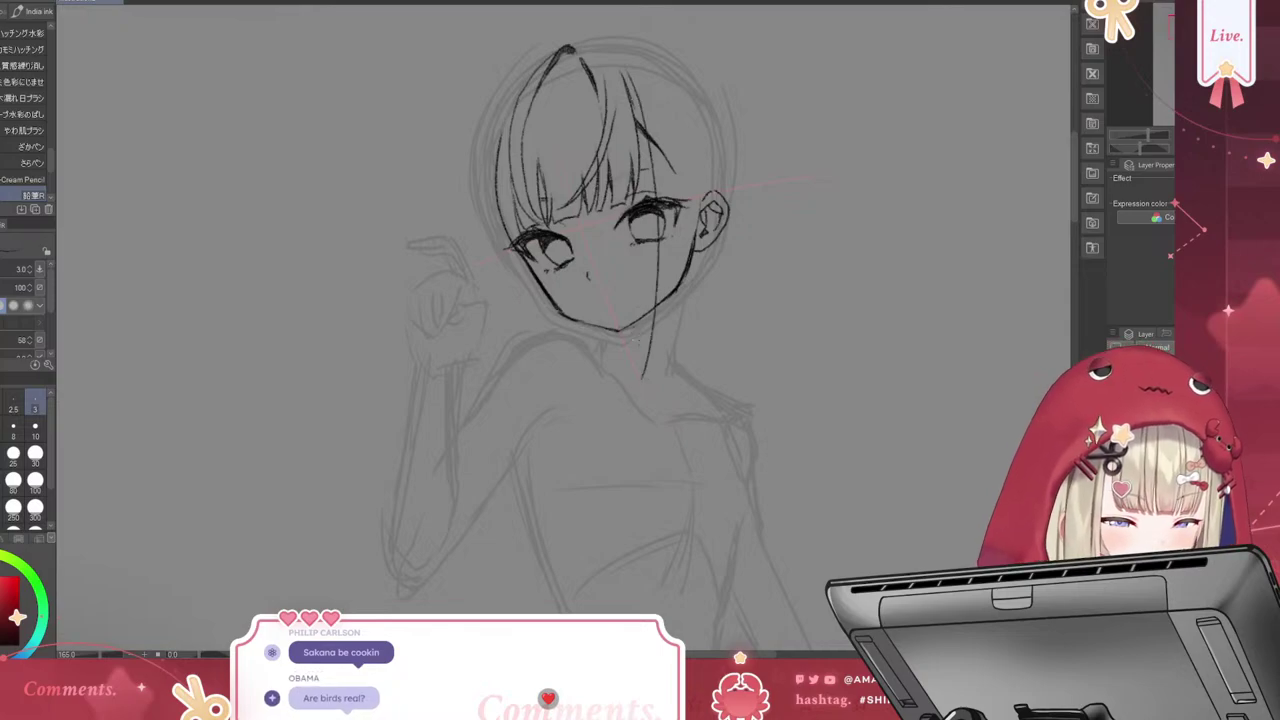
mouse_move(651, 108)
left_mouse_down()
mouse_move(663, 190)
mouse_move(654, 352)
mouse_move(624, 409)
left_mouse_up()
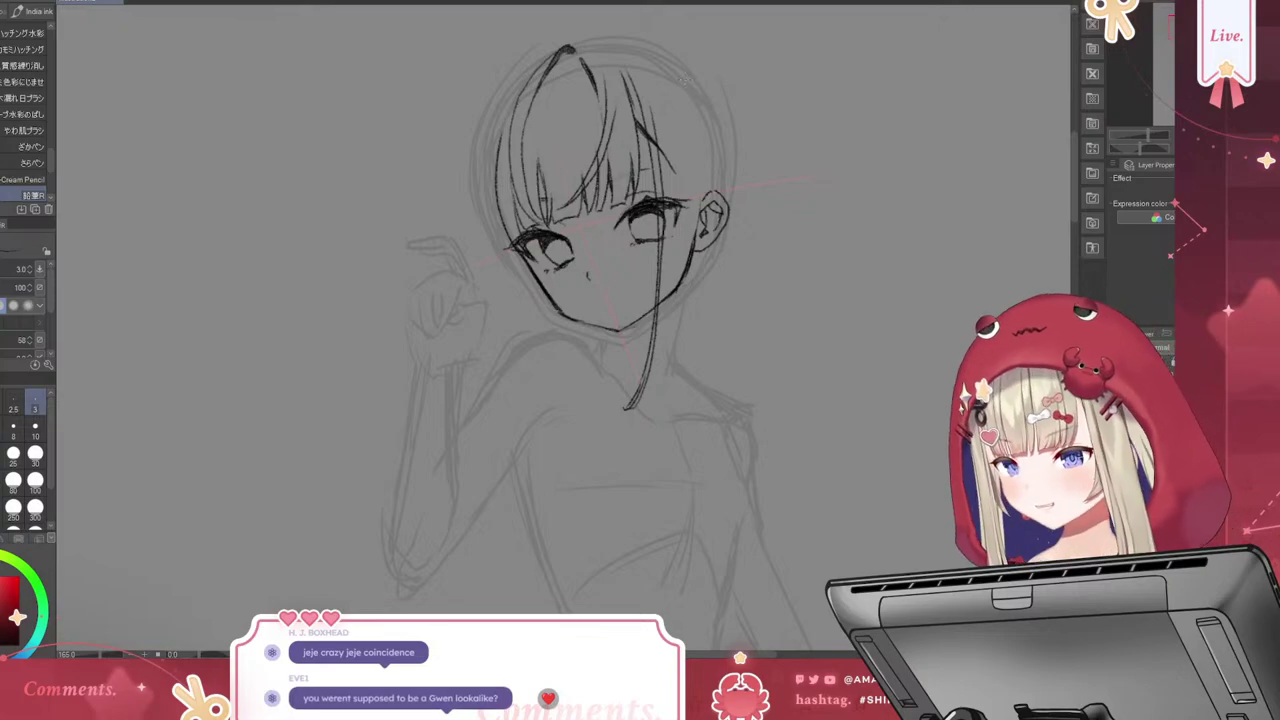
left_click_drag(659, 150, 674, 454)
key("ctrl+z")
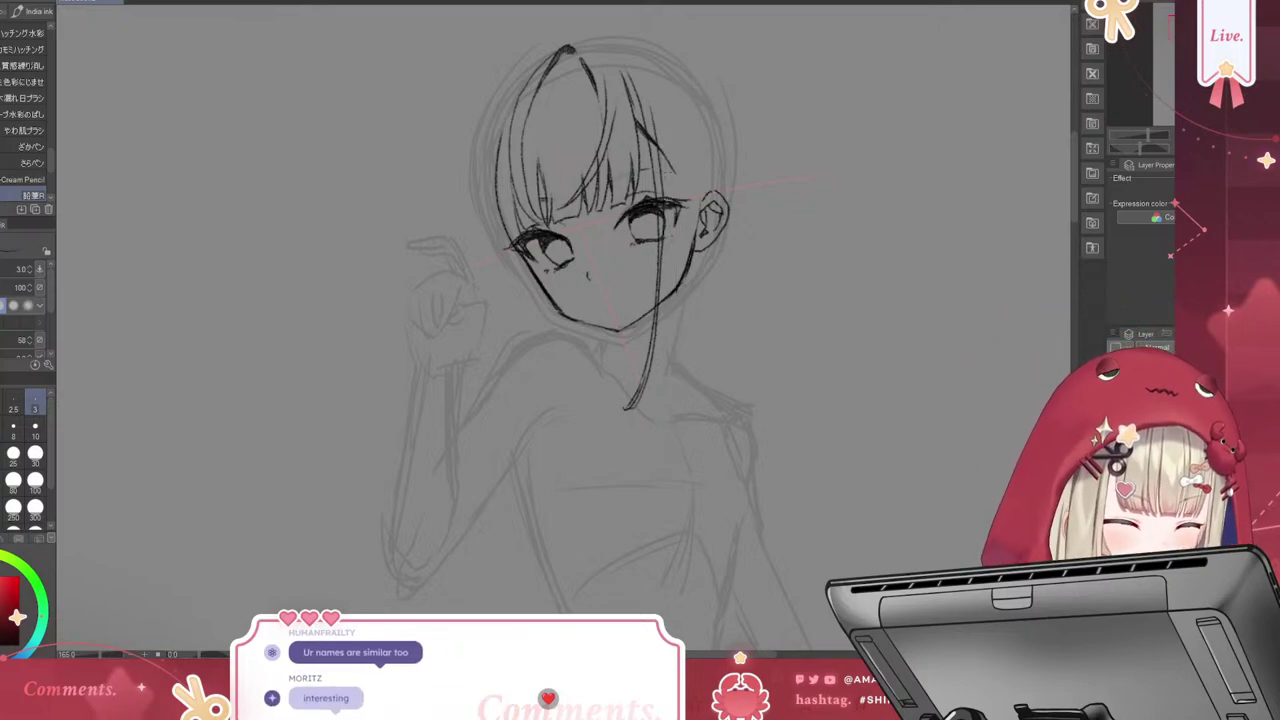
left_click_drag(661, 172, 665, 446)
key("ctrl+z")
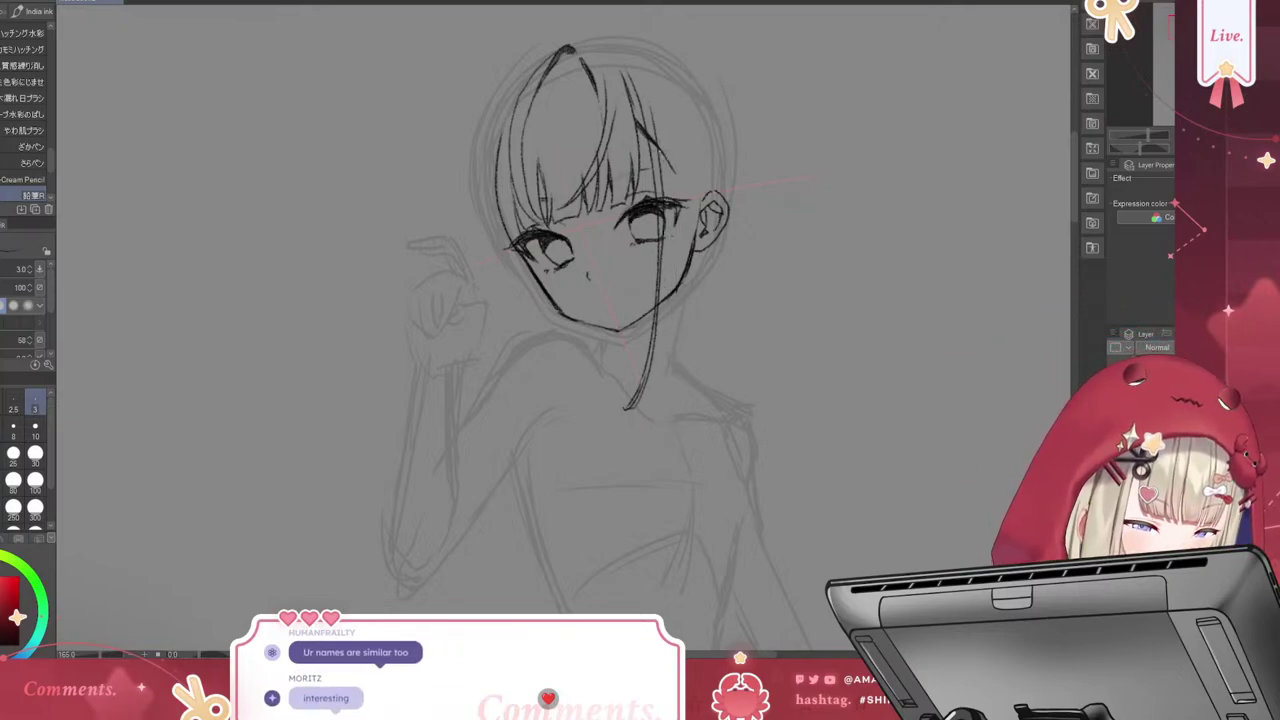
left_click_drag(661, 186, 650, 478)
key("ctrl+z")
left_click_drag(664, 256, 655, 418)
Draw the side lock's outer edge from the upper head past the front of the ear down to the shoulder
left_click_drag(696, 106, 704, 280)
key("ctrl+z")
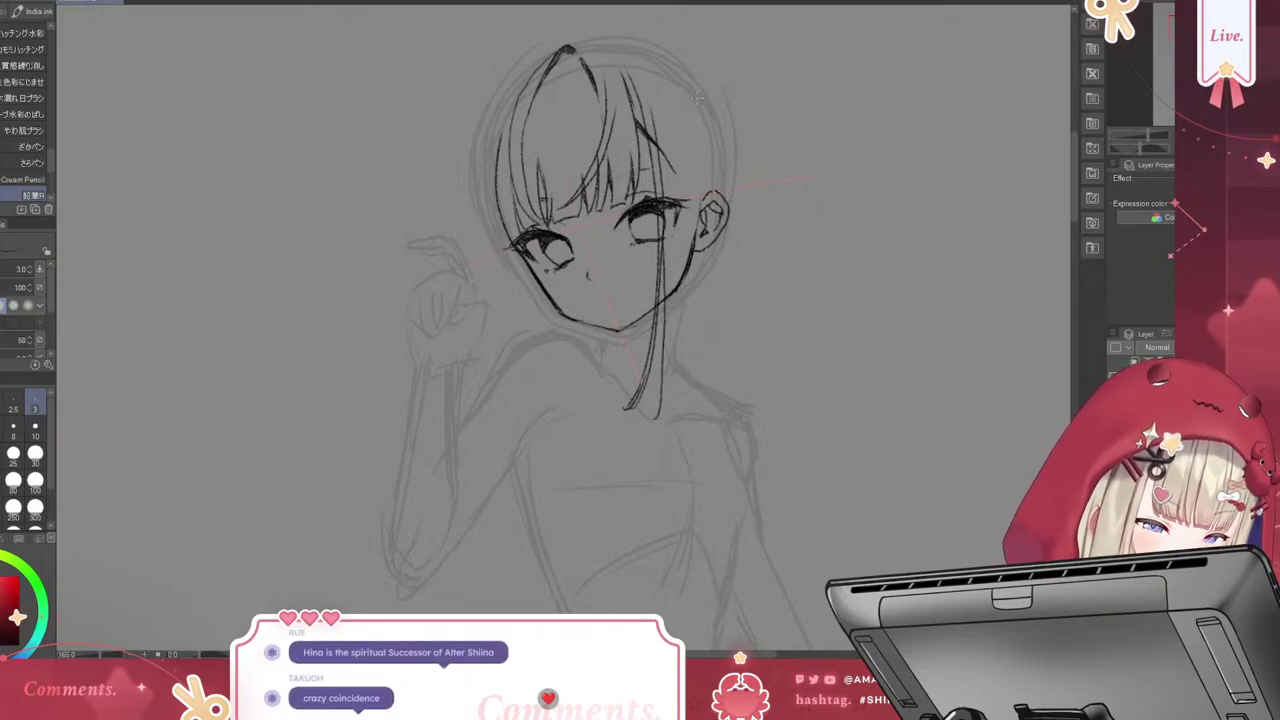
left_click_drag(698, 98, 700, 396)
key("ctrl+z")
left_click_drag(700, 100, 702, 366)
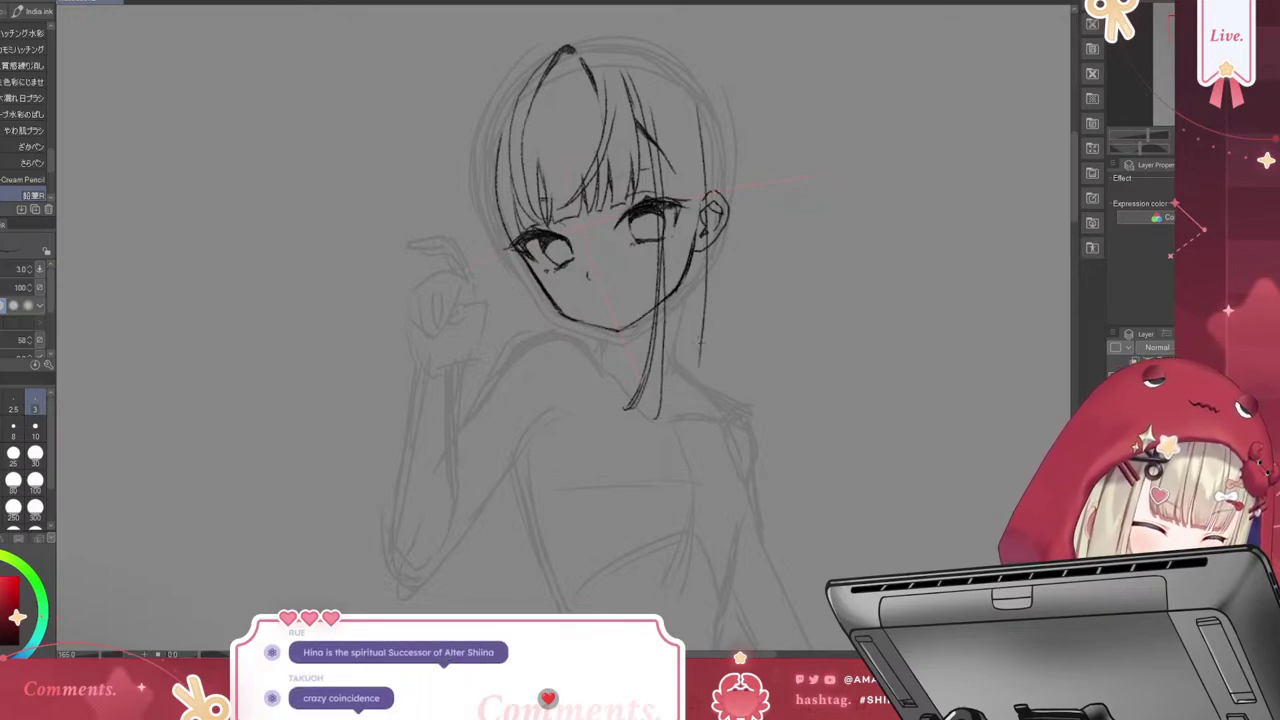
left_click_drag(701, 210, 699, 412)
key("ctrl+z")
left_click_drag(704, 240, 700, 412)
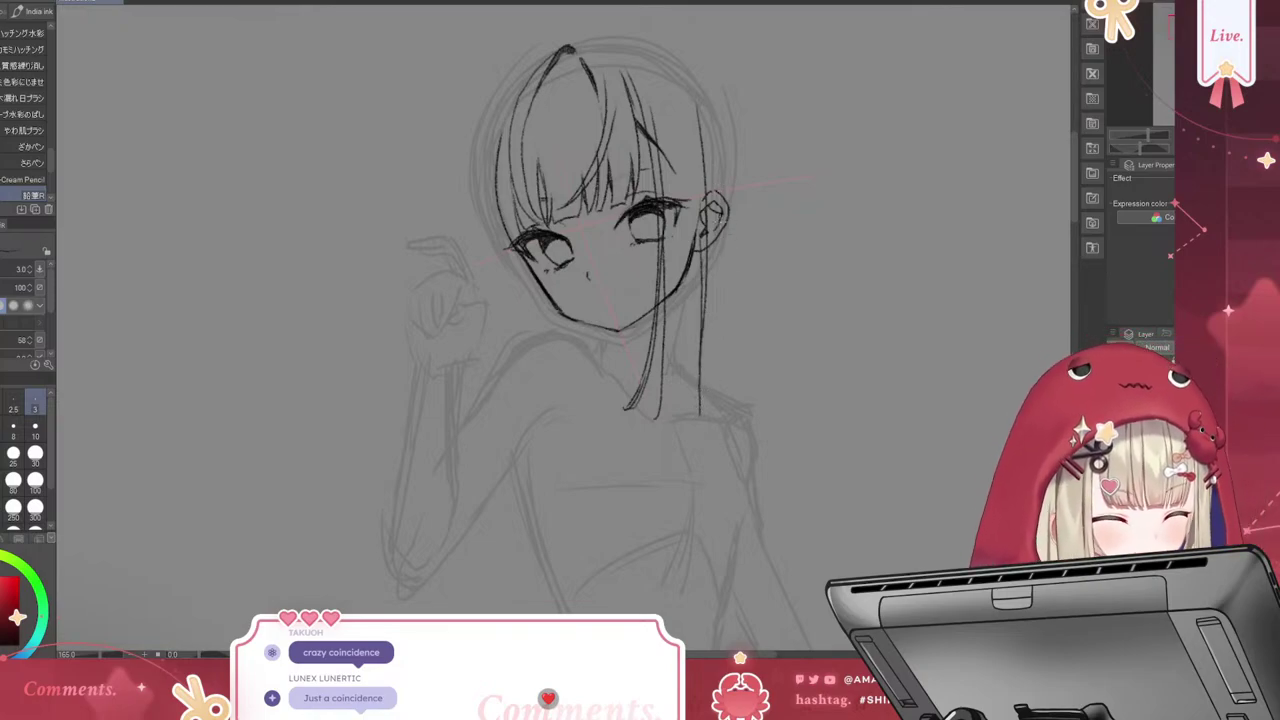
Finish the side lock's lower end with short curved tips between its inner and outer edges at collarbone height
left_click_drag(701, 270, 698, 416)
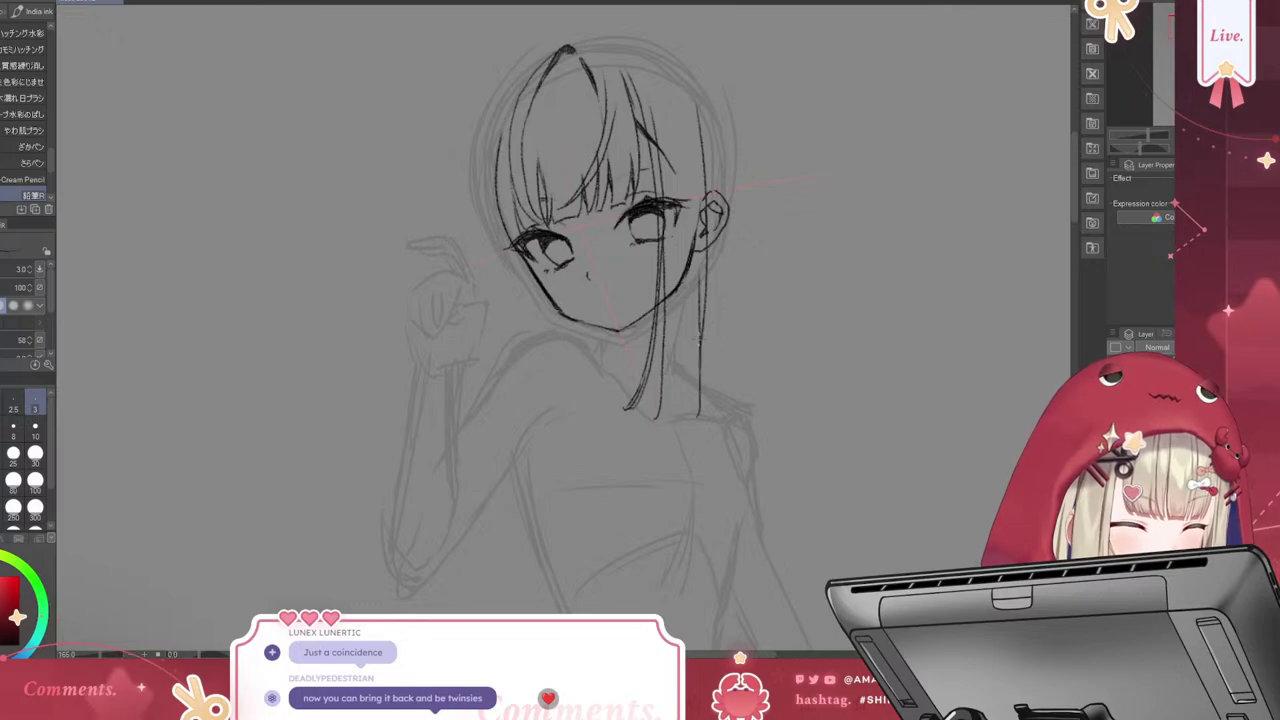
key("ctrl+z")
key("ctrl+z")
mouse_move(701, 292)
left_mouse_down()
mouse_move(700, 418)
mouse_move(639, 419)
left_mouse_up()
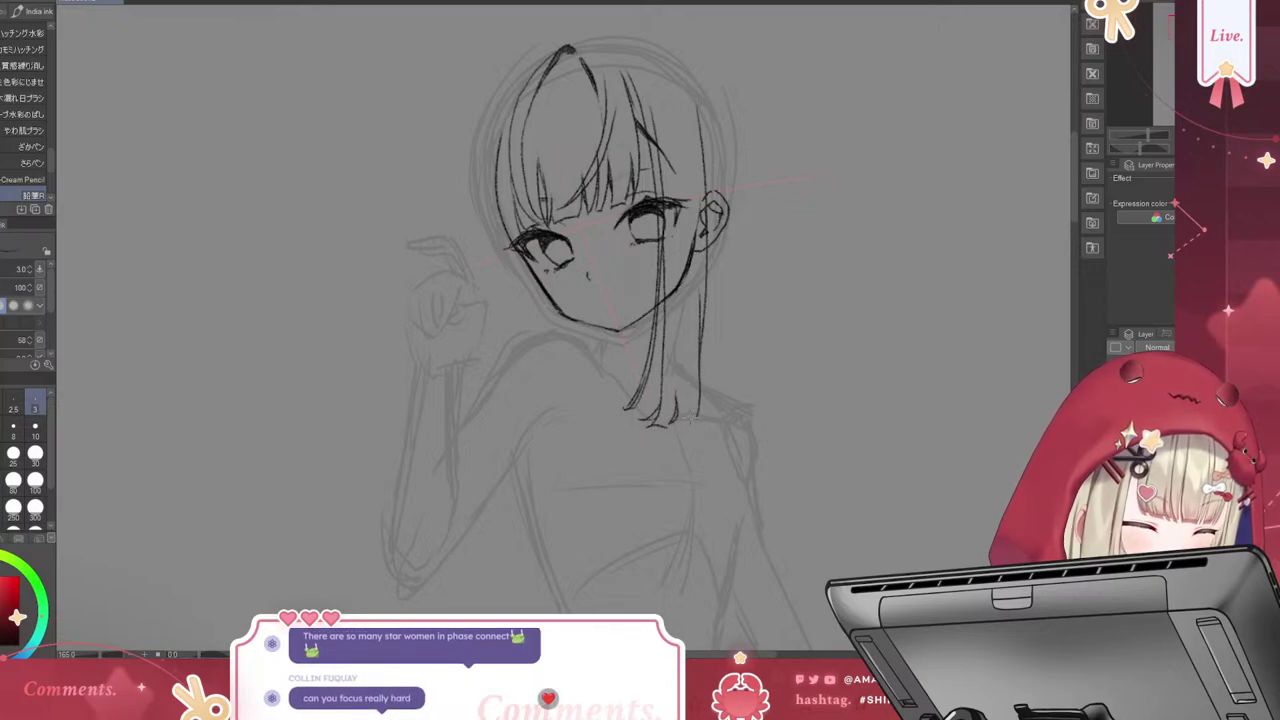
left_click_drag(697, 408, 690, 430)
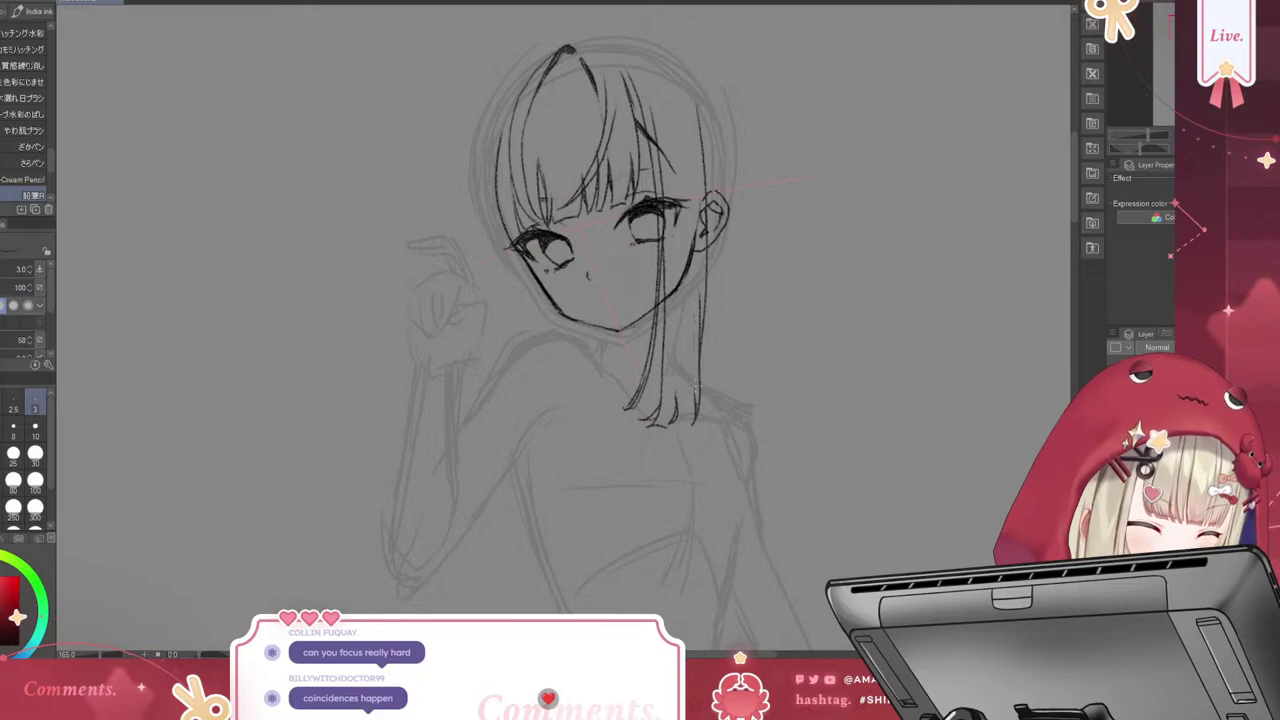
Add short inner strands to the long side lock and extend its outer edge to a pointed tip at the shoulder
left_click_drag(699, 208, 695, 276)
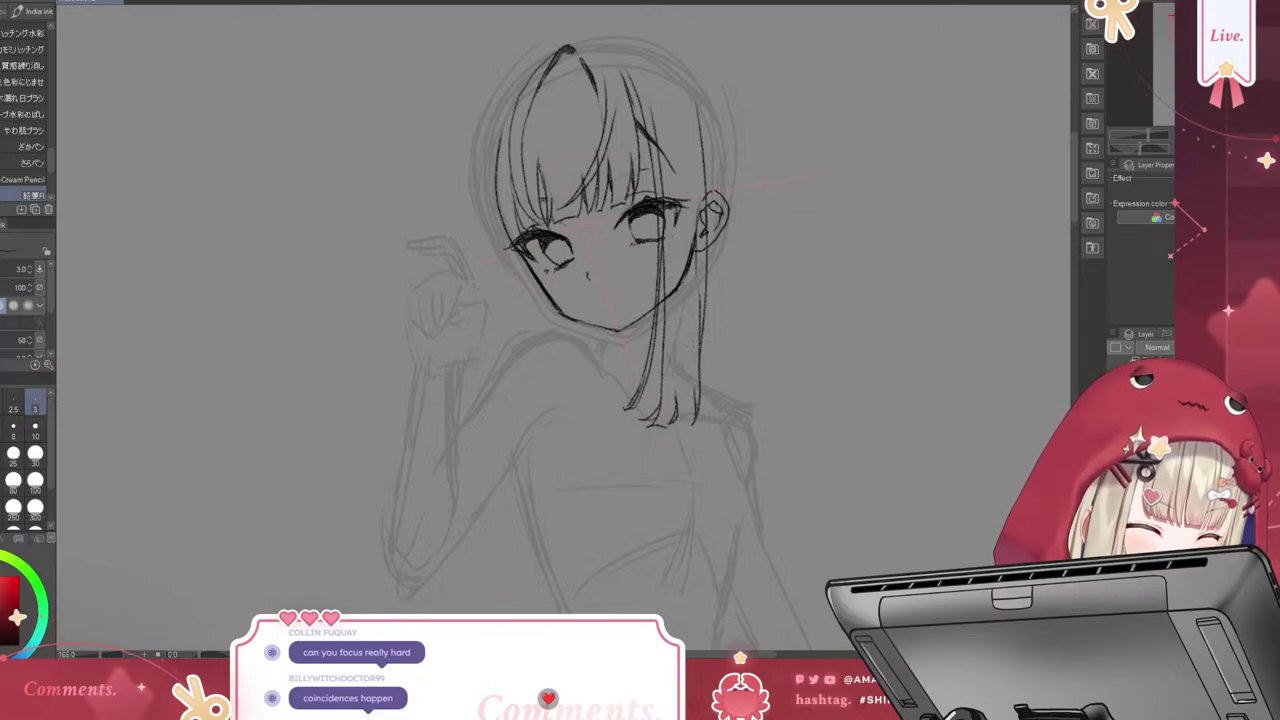
left_click_drag(695, 356, 690, 398)
key("ctrl+z")
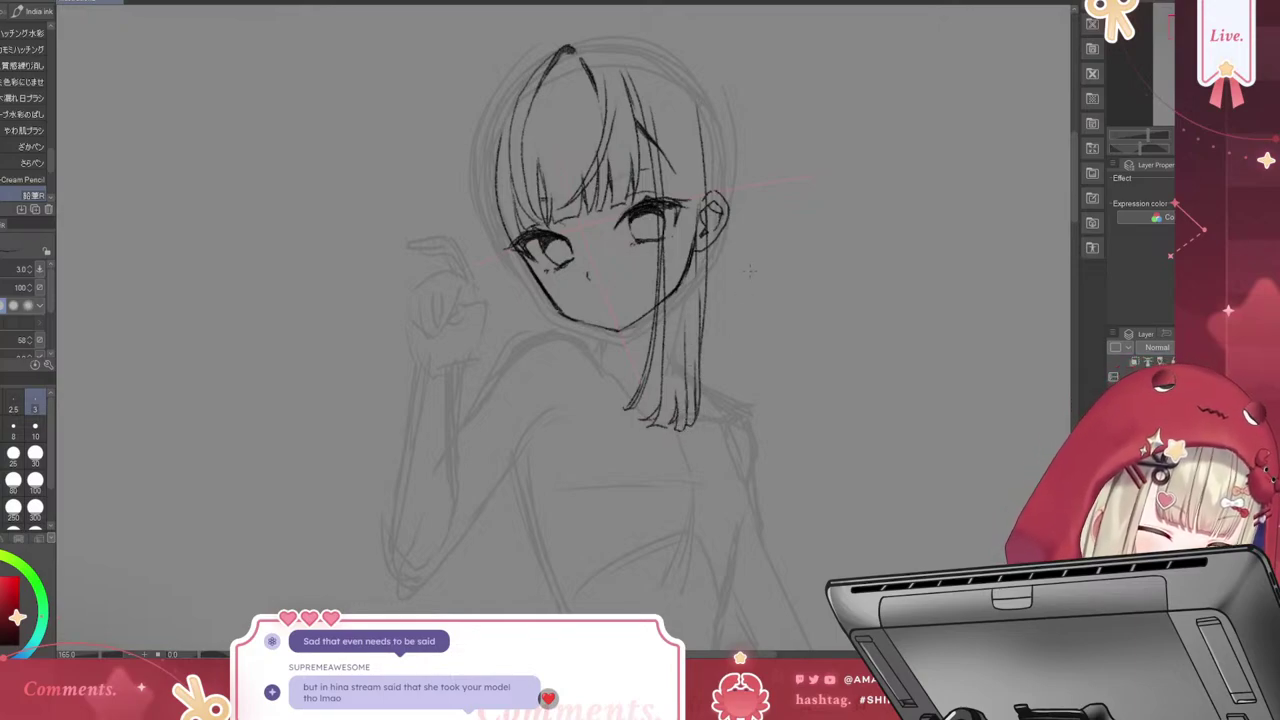
left_click_drag(700, 392, 701, 438)
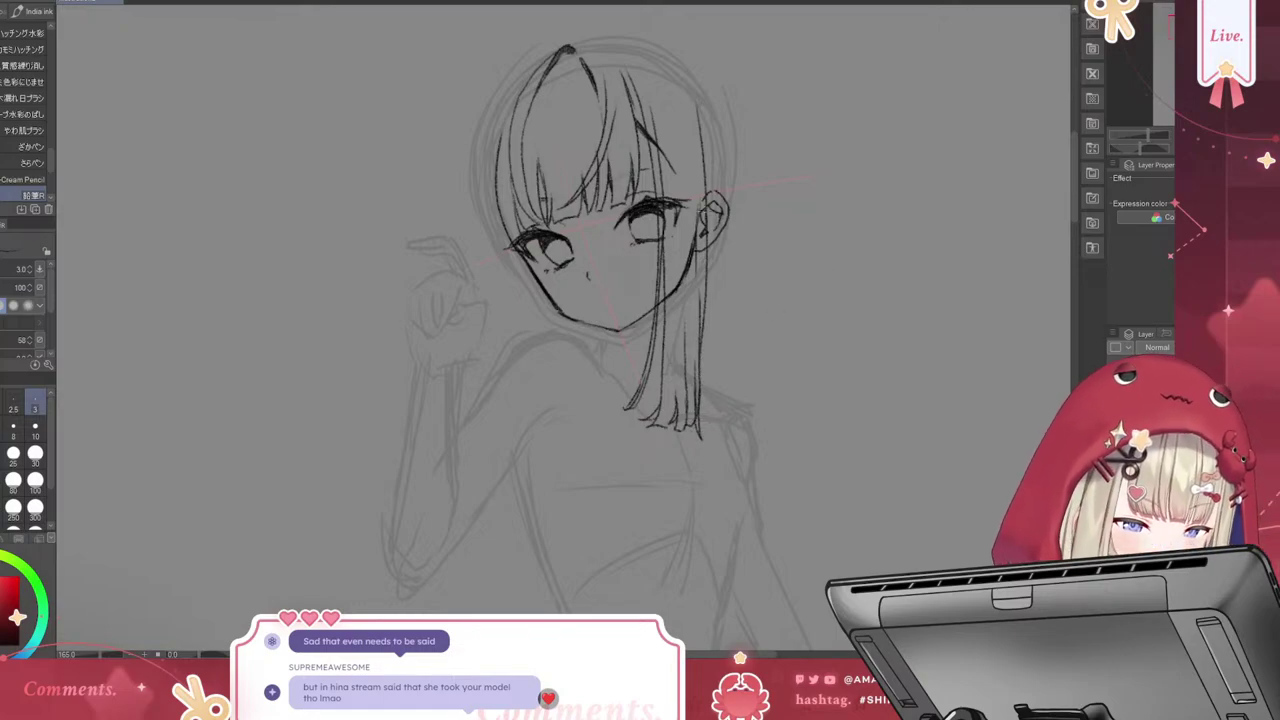
Try a second long strand from the upper head past the front of the ear, flaring outward over the shoulder
left_click_drag(695, 113, 752, 430)
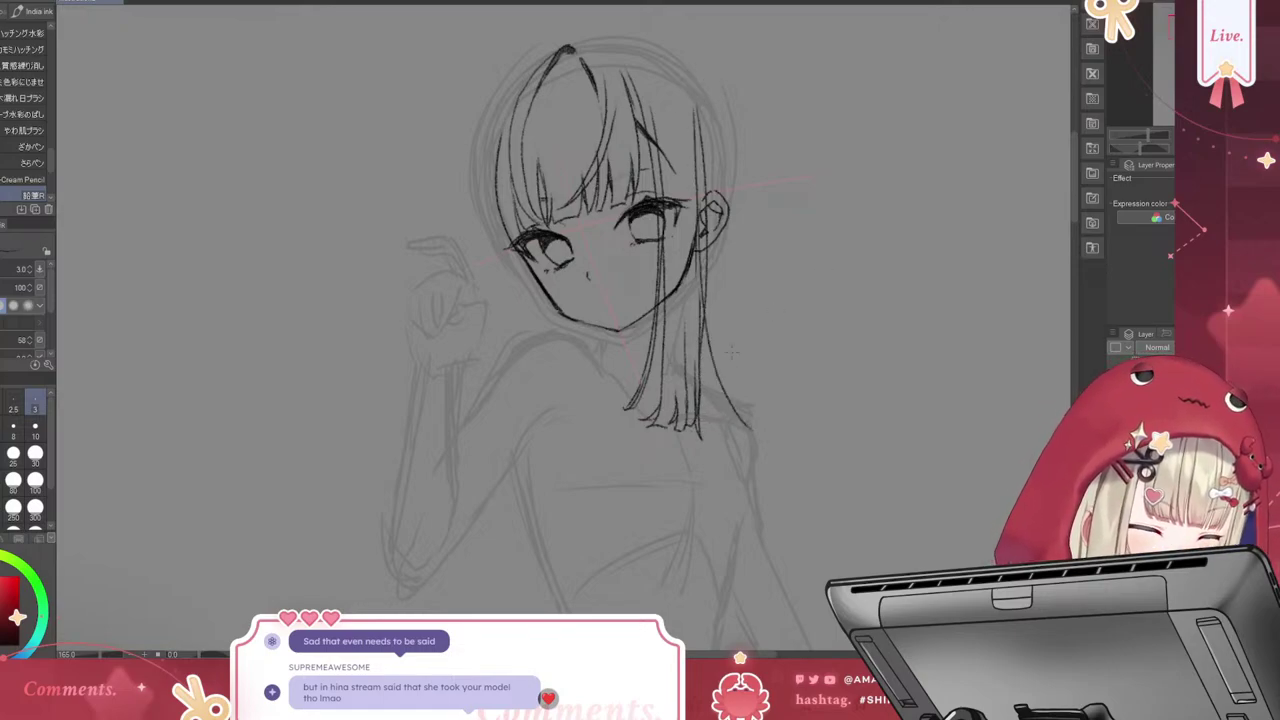
key("ctrl+z")
left_click_drag(706, 94, 704, 432)
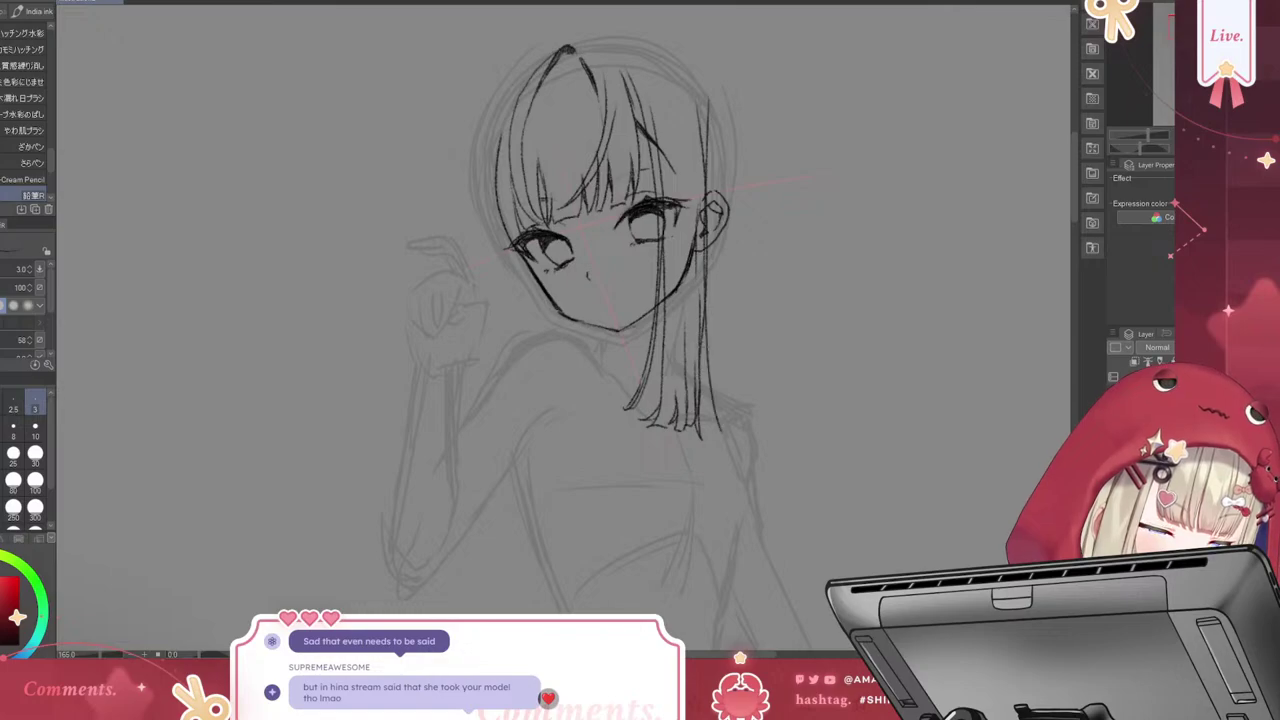
key("ctrl+z")
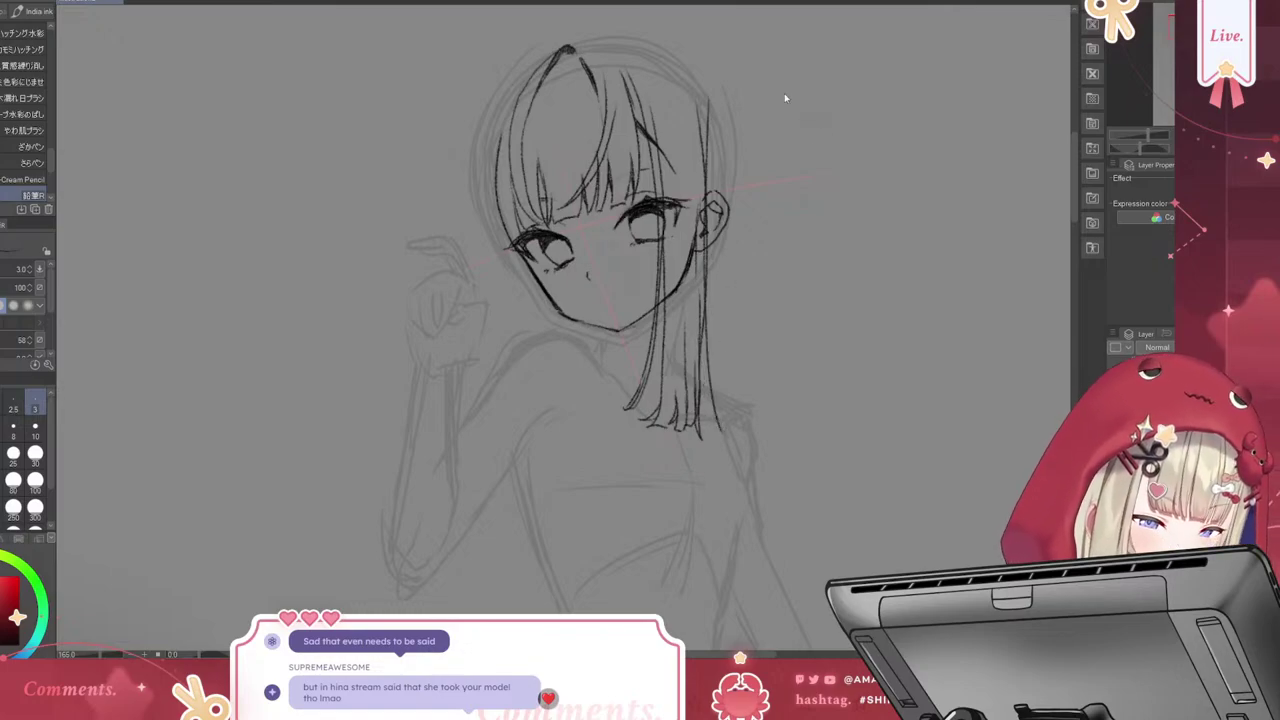
key("ctrl+z")
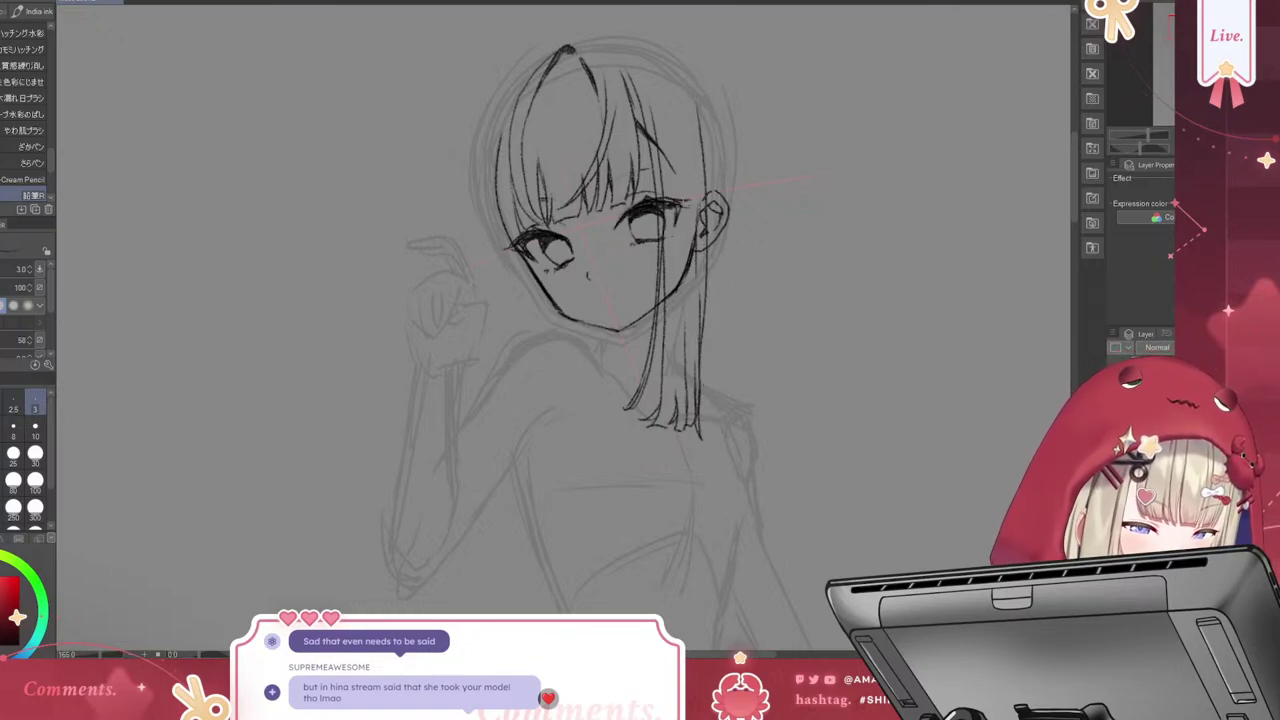
Draw a short mouth line beside the side lock, erase the eye, jaw and ear lines inside the lock, and return to the pencil brush
mouse_move(664, 266)
left_mouse_down()
mouse_move(640, 280)
mouse_move(667, 278)
left_mouse_up()
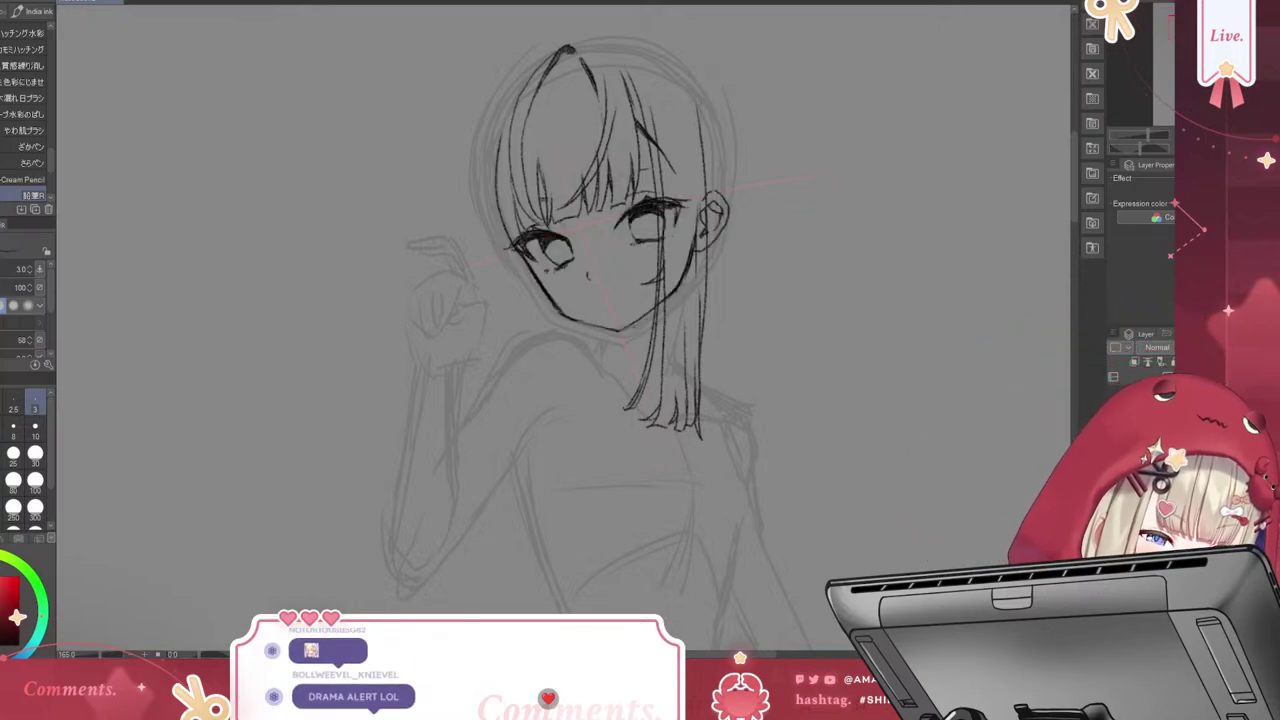
key("e")
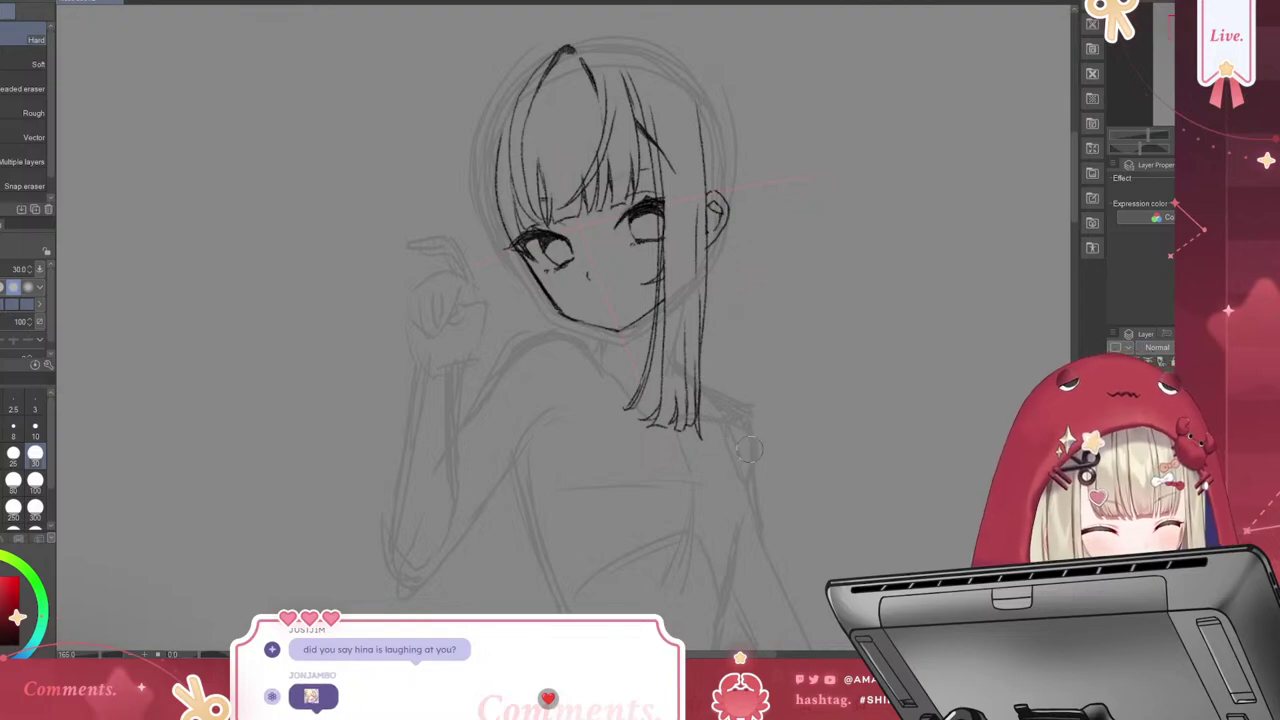
left_click(8, 455)
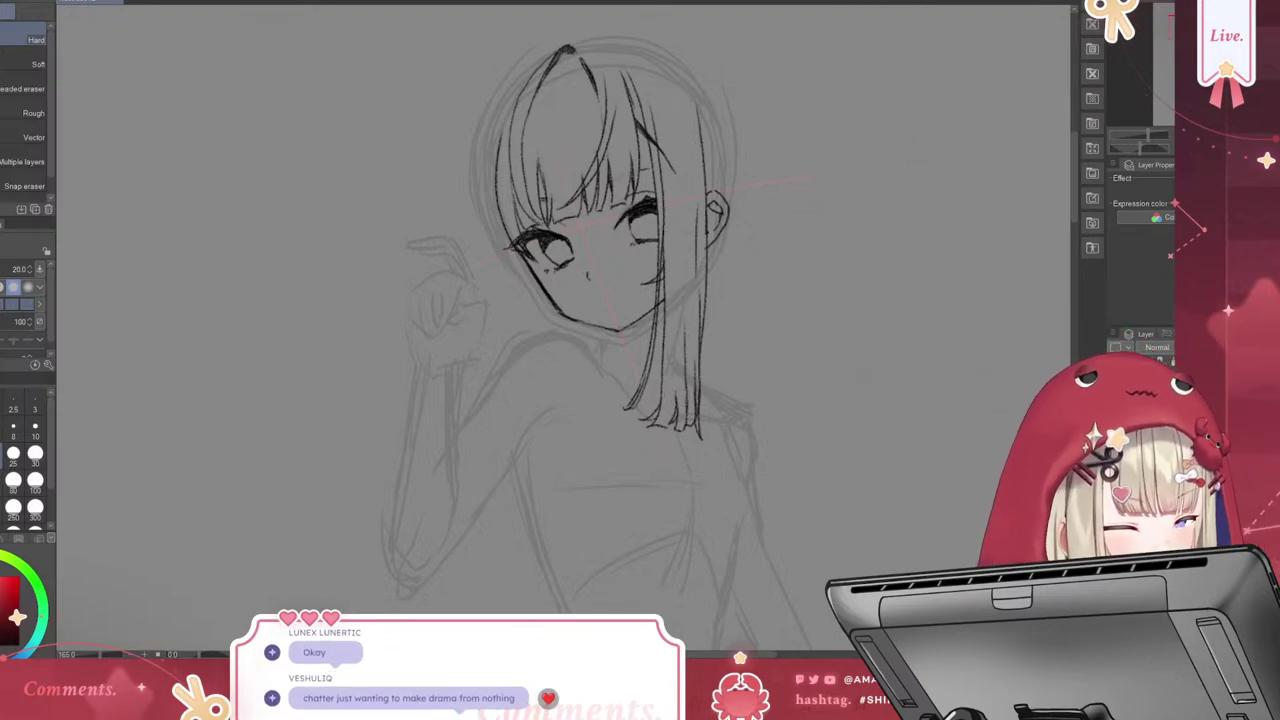
key("p")
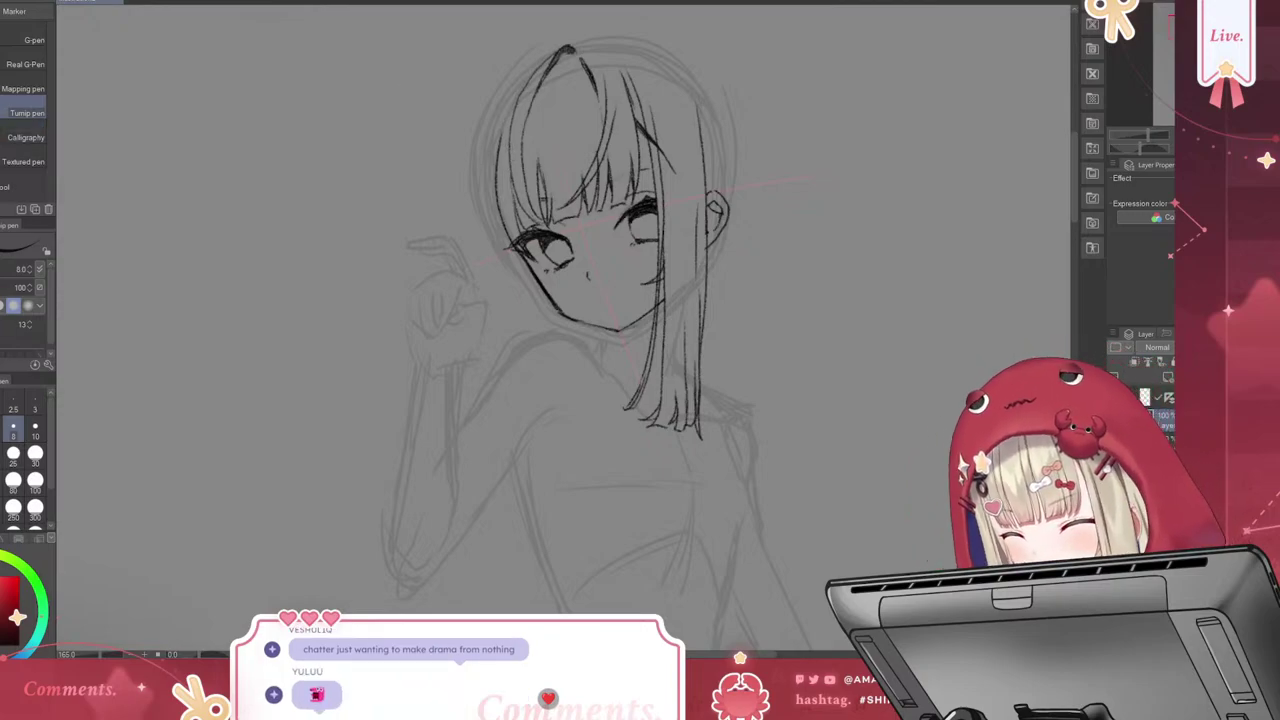
key("b")
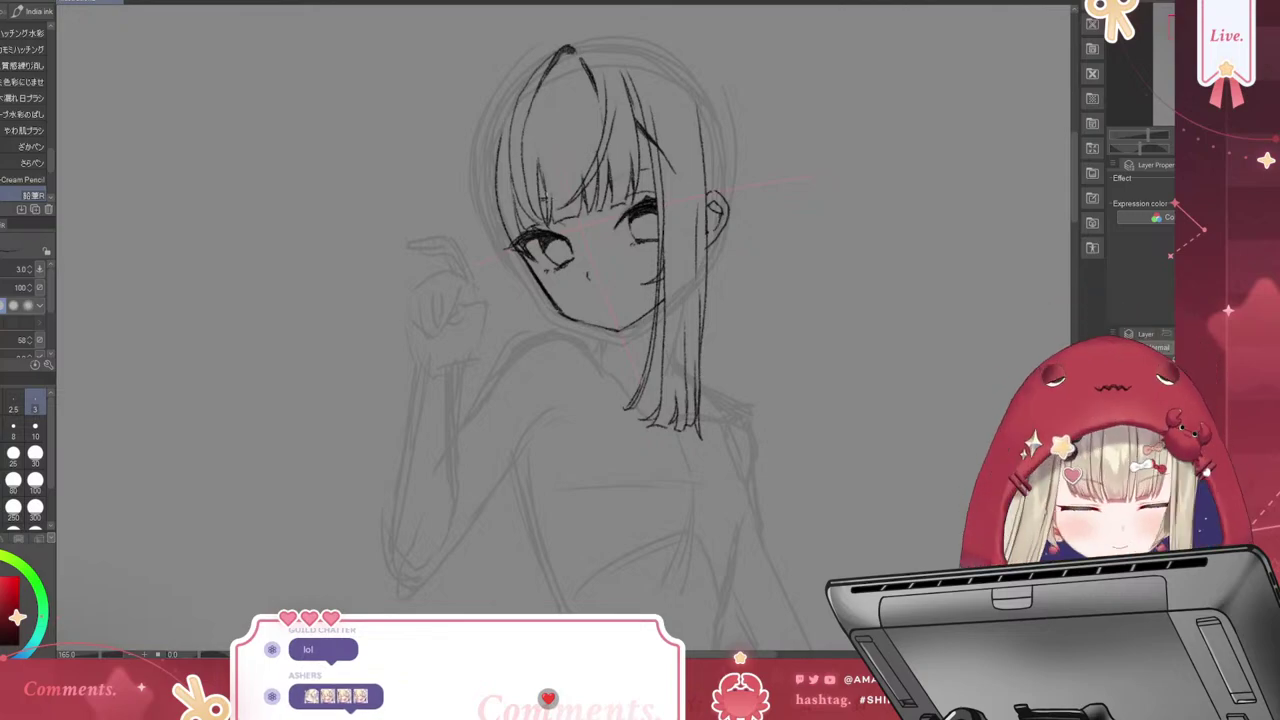
Try a long strand on the side opposite the ear, from the temple past the outer eye down to the shoulder
left_click_drag(506, 182, 510, 232)
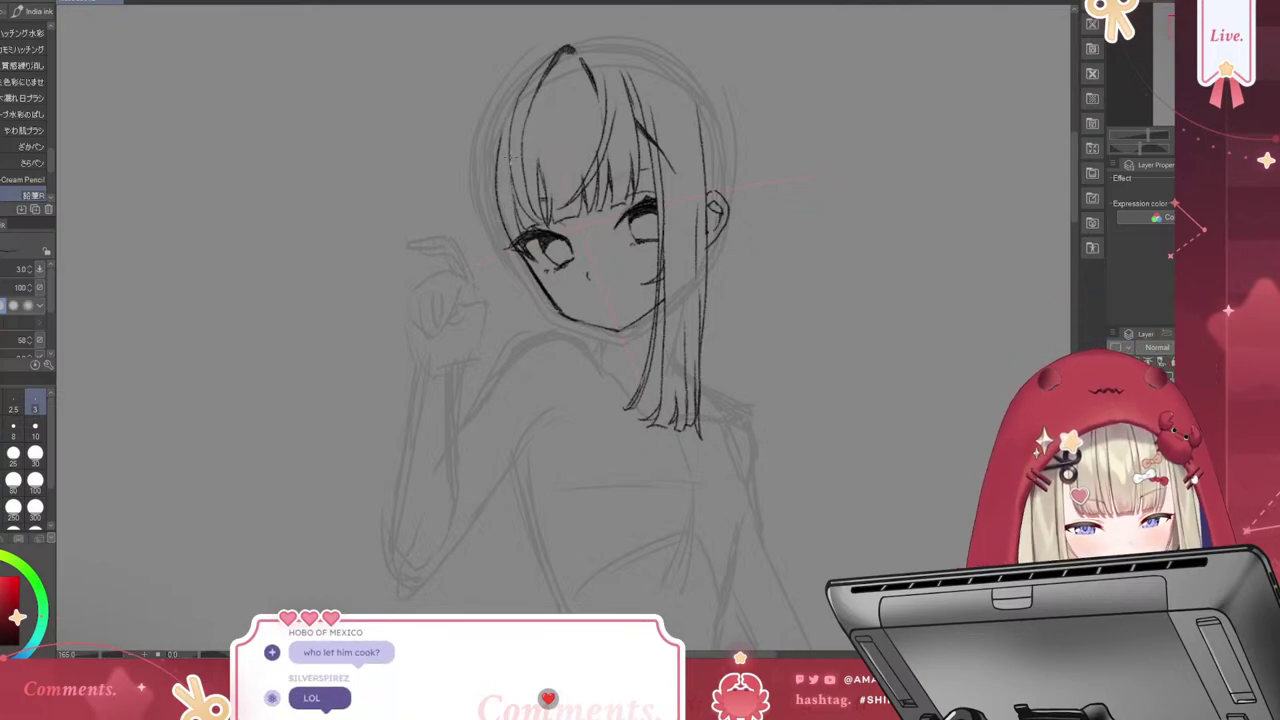
left_click_drag(501, 132, 540, 332)
key("ctrl+z")
left_click_drag(507, 121, 554, 359)
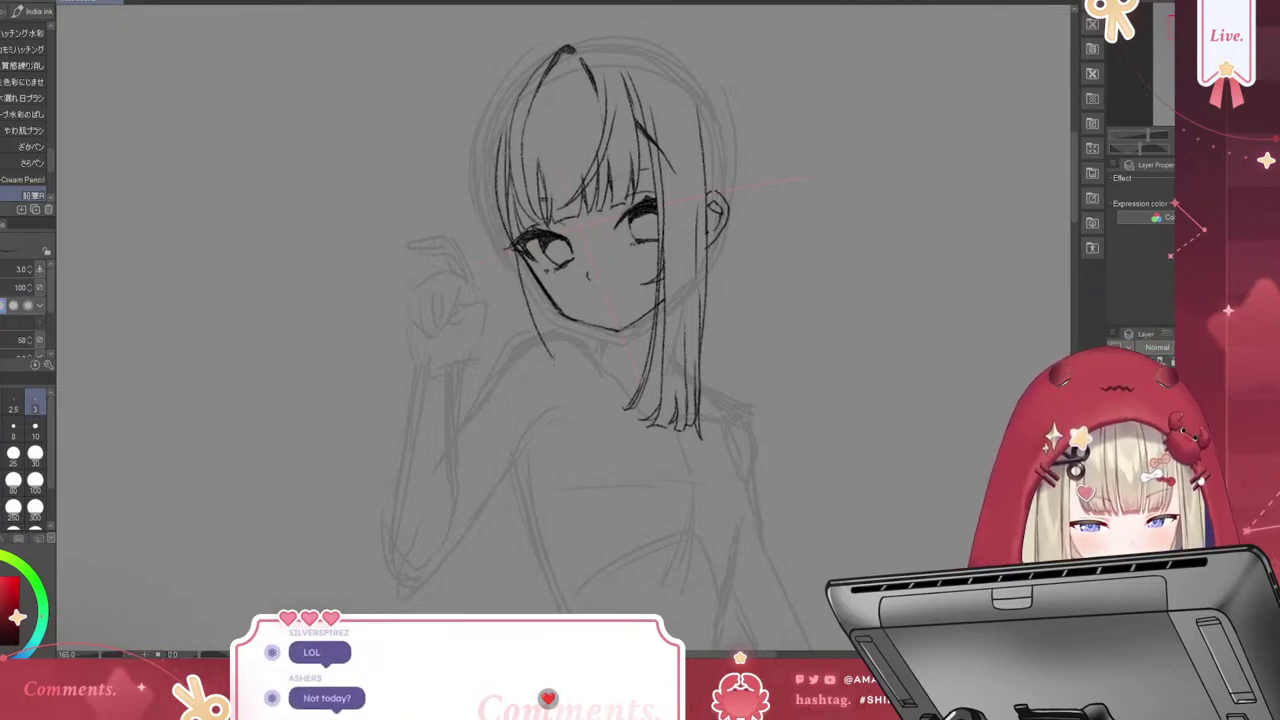
key("ctrl+z")
left_click_drag(506, 138, 516, 390)
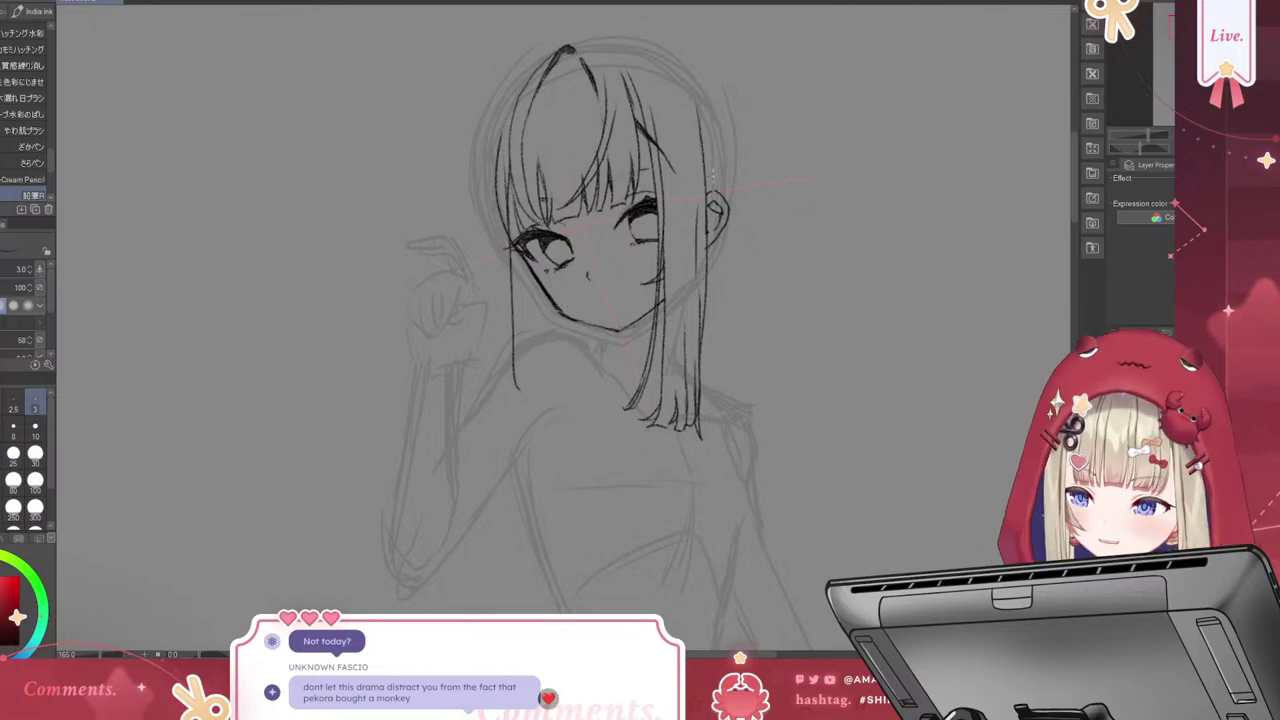
key("ctrl+z")
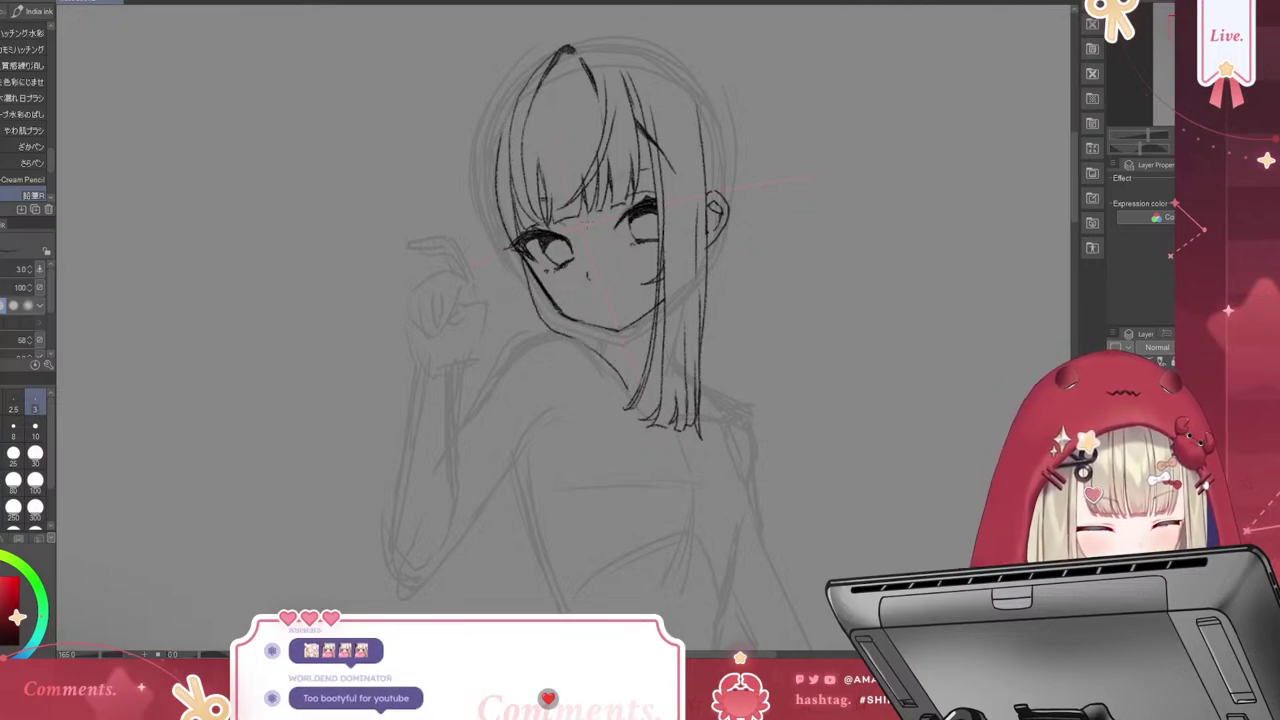
Try a rounded outward curl of hair from the outer eye opposite the ear to below the jaw, with a closing end stroke
left_click_drag(516, 254, 550, 356)
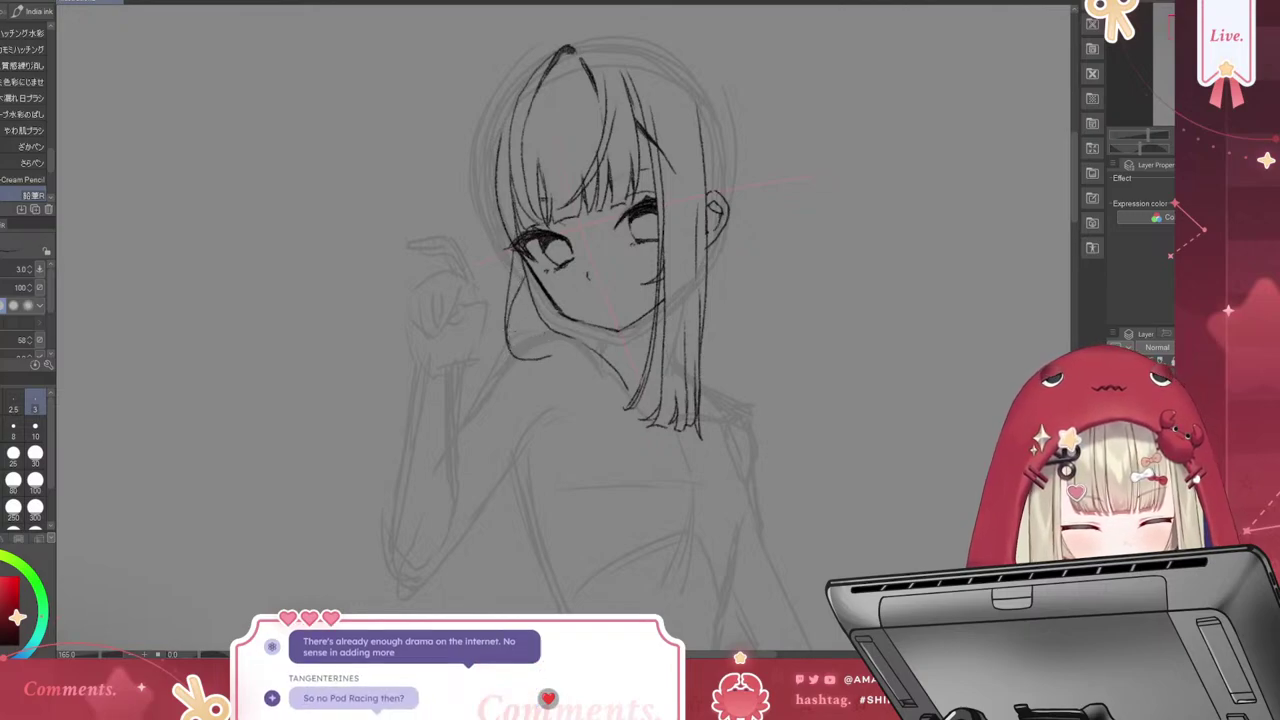
left_click_drag(547, 341, 549, 329)
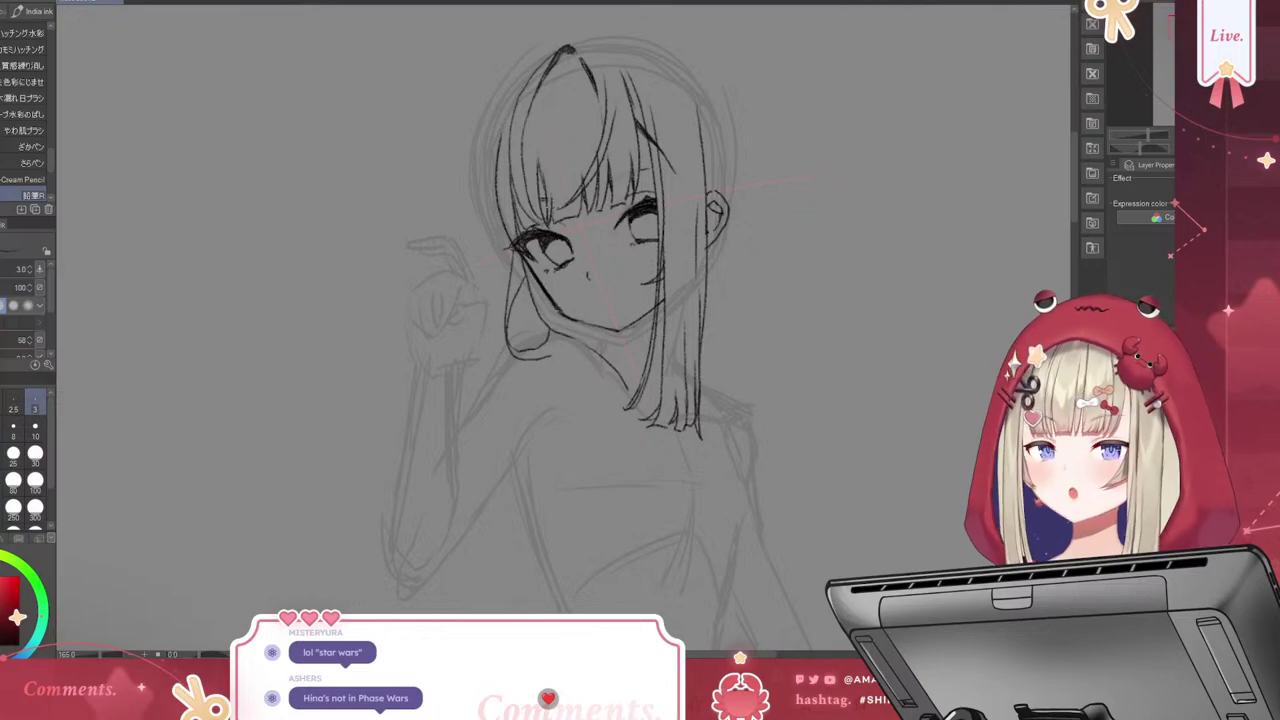
key("ctrl+z")
key("ctrl+z")
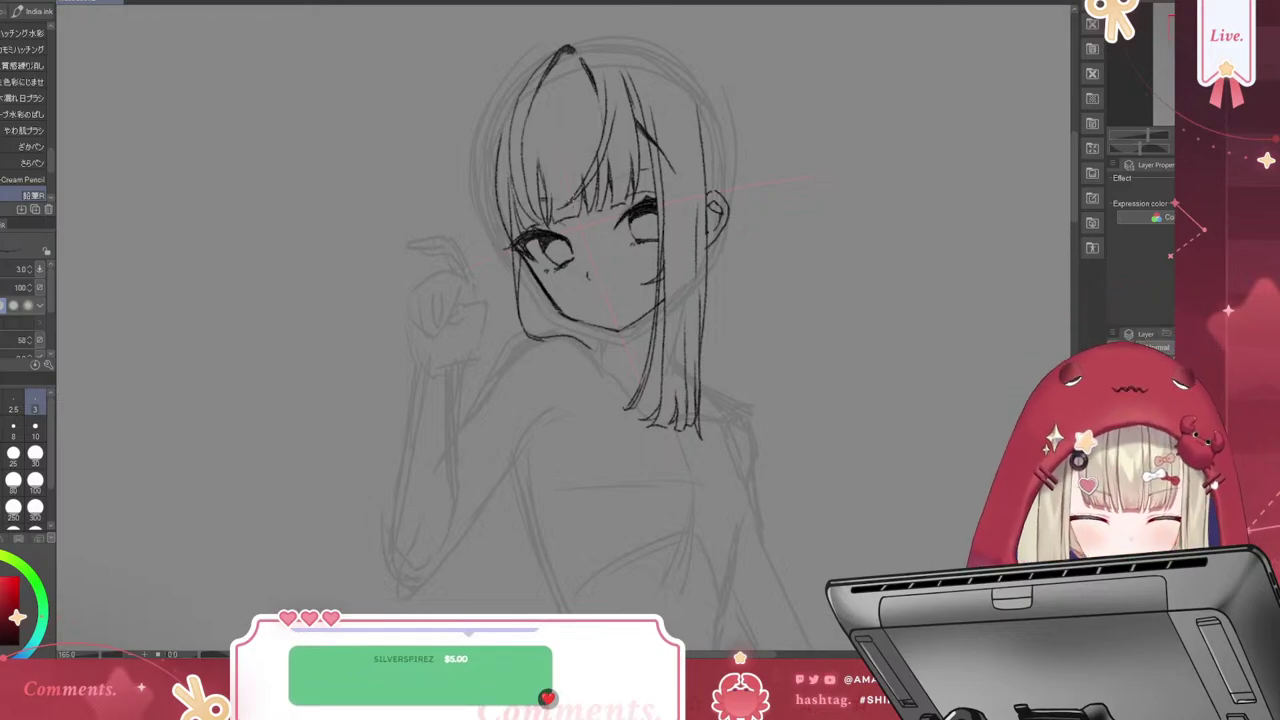
Draw the hair's outer edge on the side opposite the ear, from the temple down past the cheek to the raised shoulder
left_click_drag(485, 166, 490, 366)
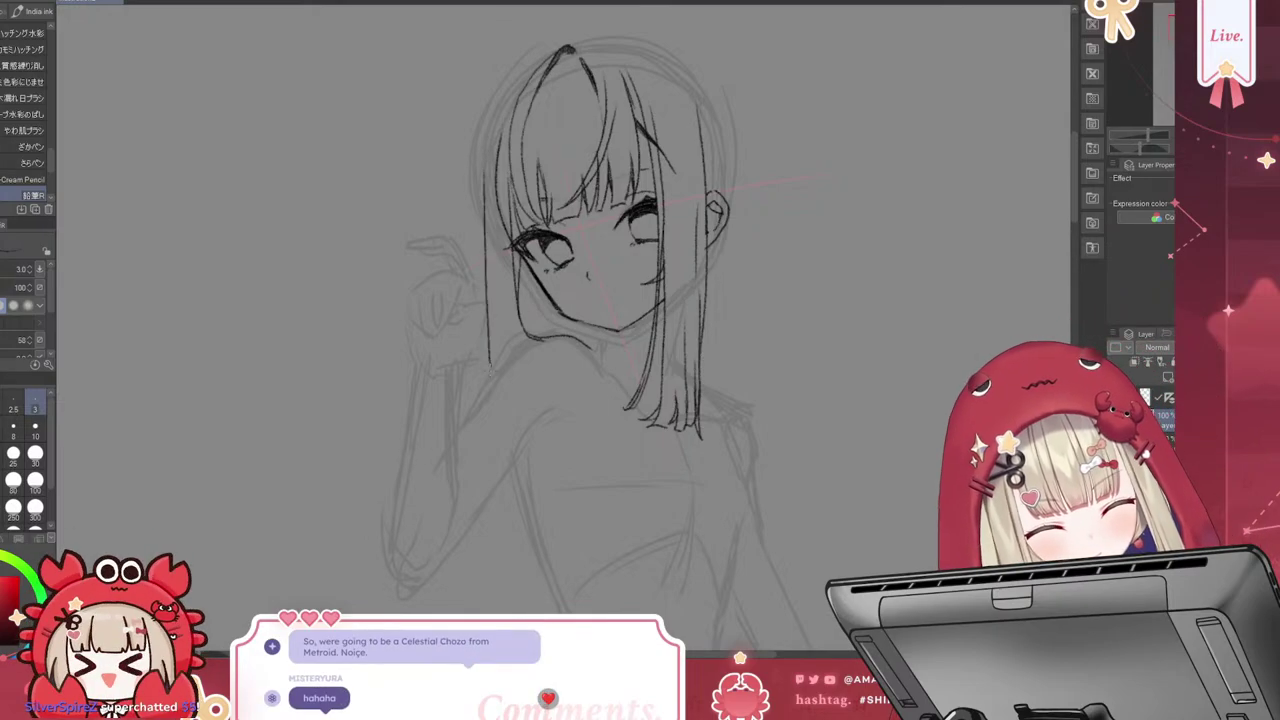
key("ctrl+z")
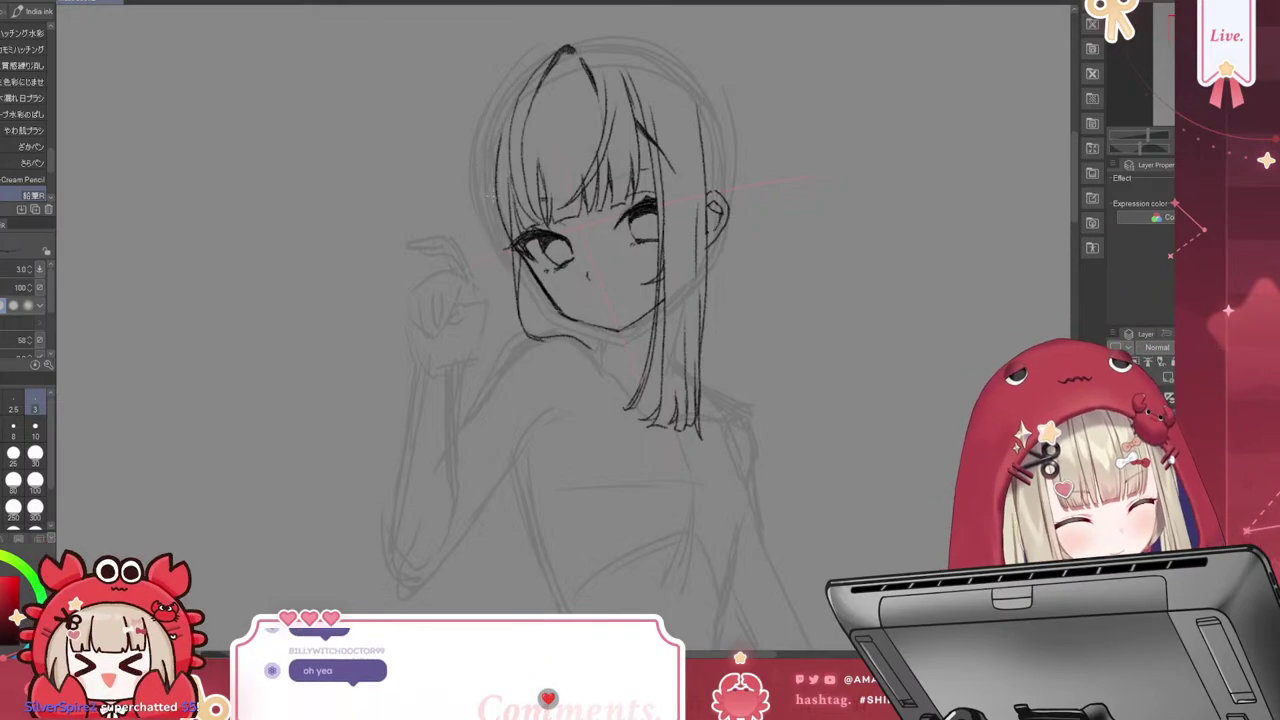
left_click_drag(492, 190, 503, 363)
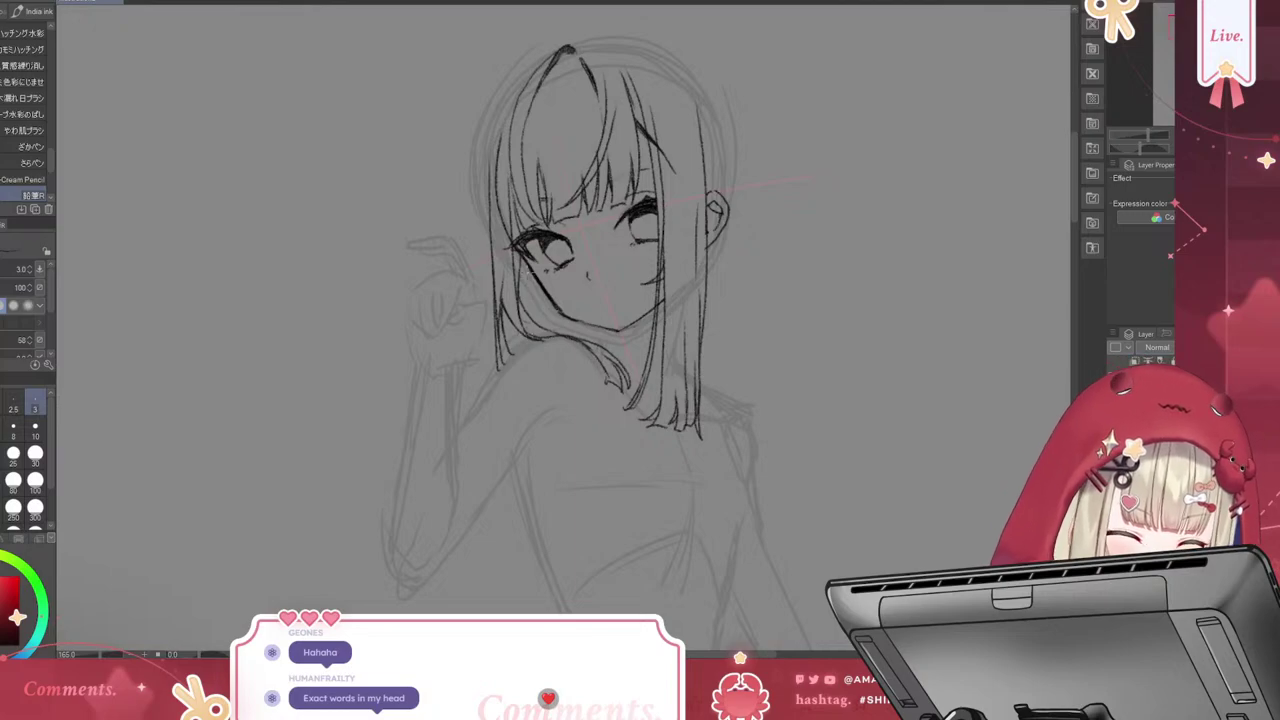
key("ctrl+z")
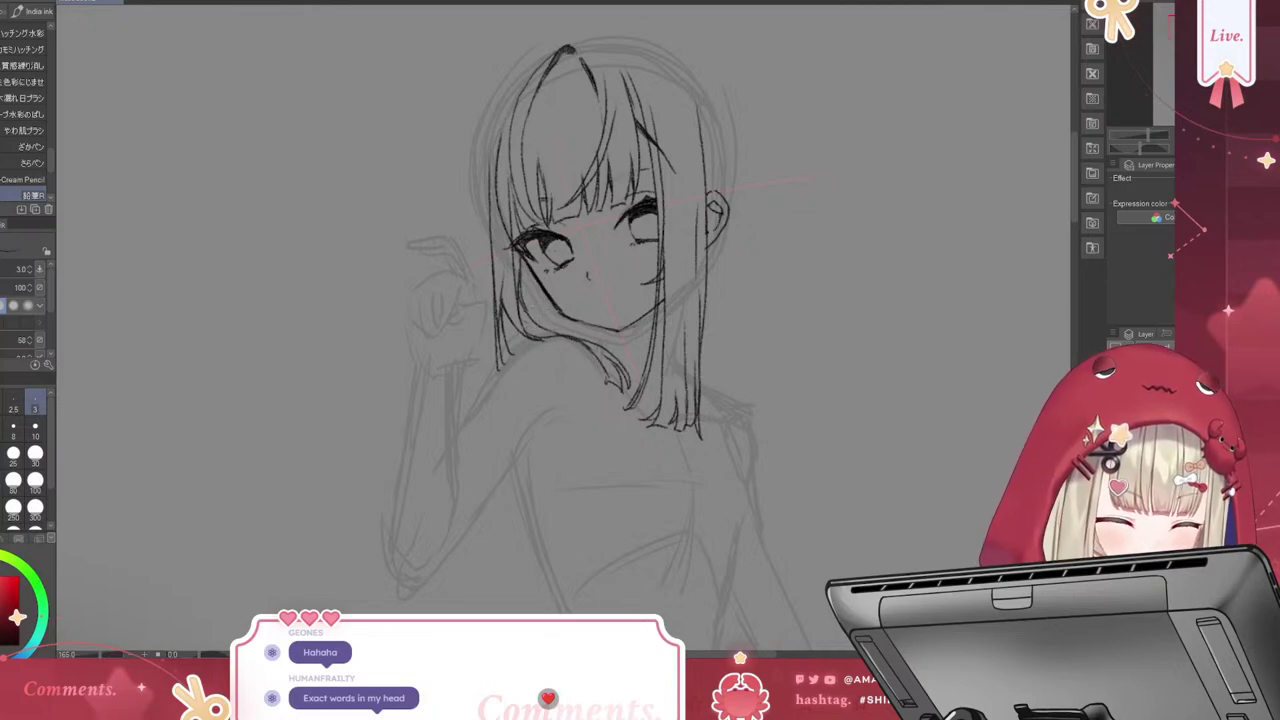
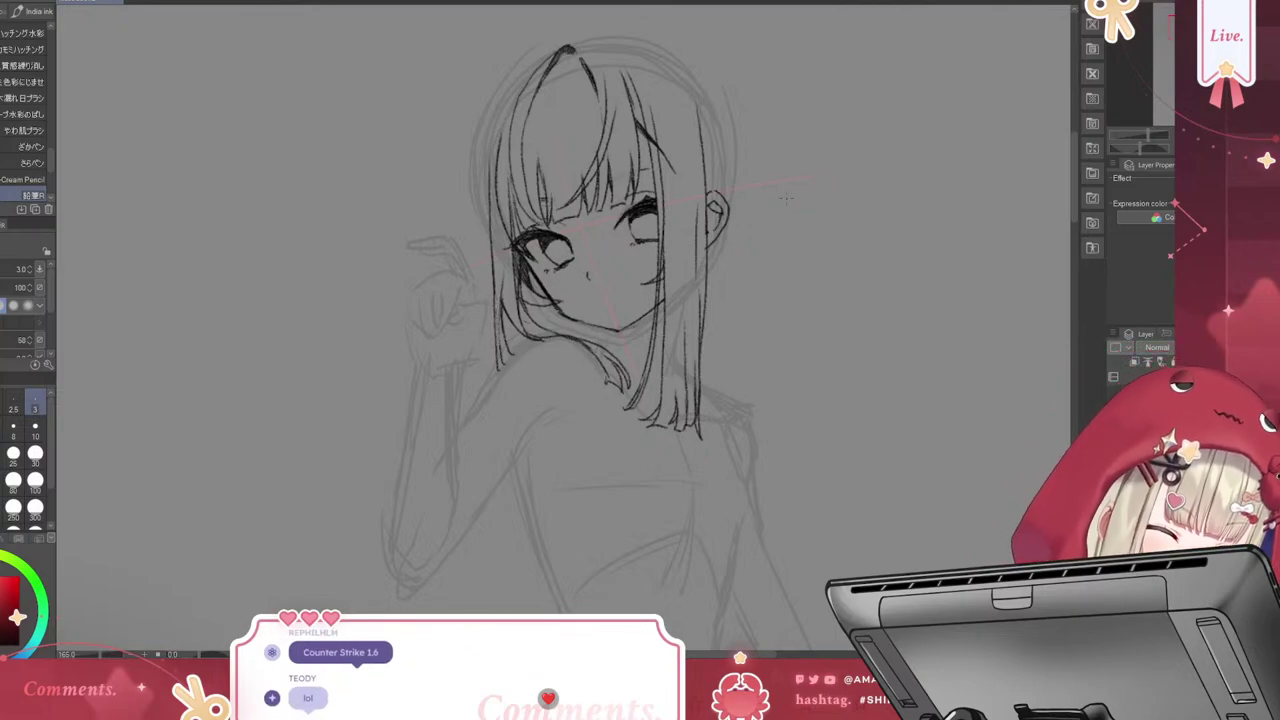
Draw the hair's outer edge on the side opposite the ear, curving from the parting at the crown down to the temple
key("p")
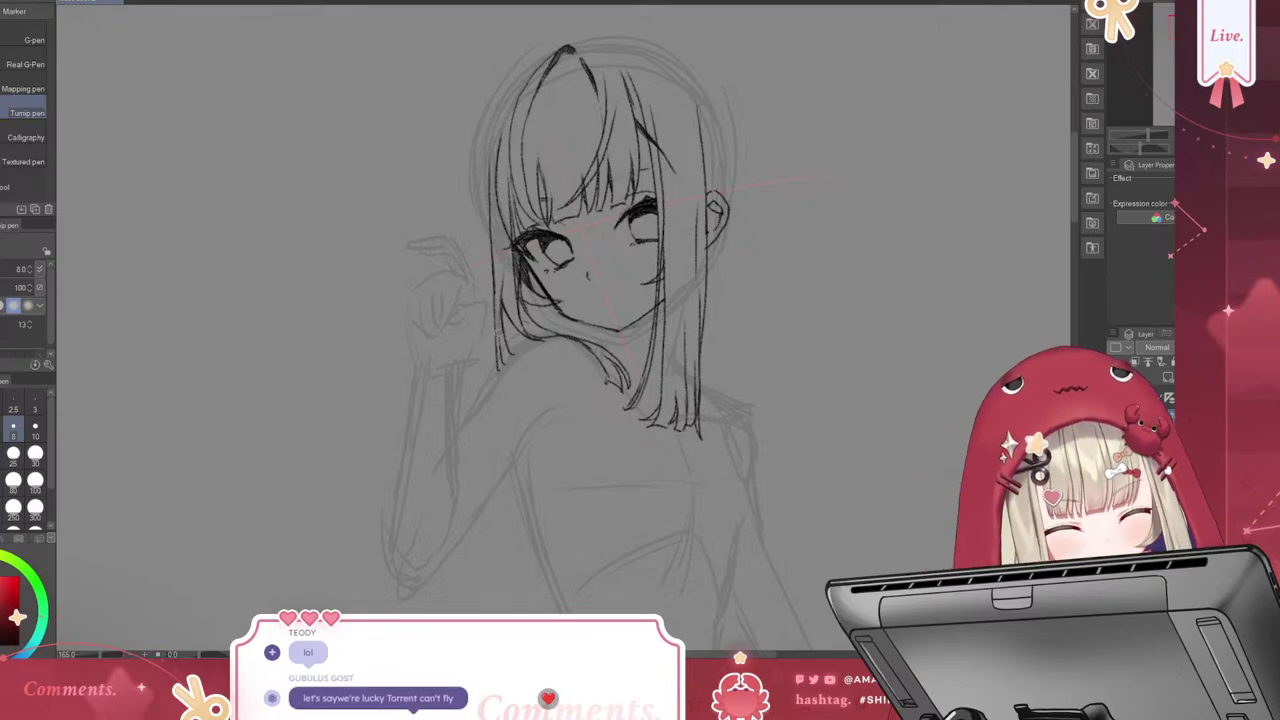
key("b")
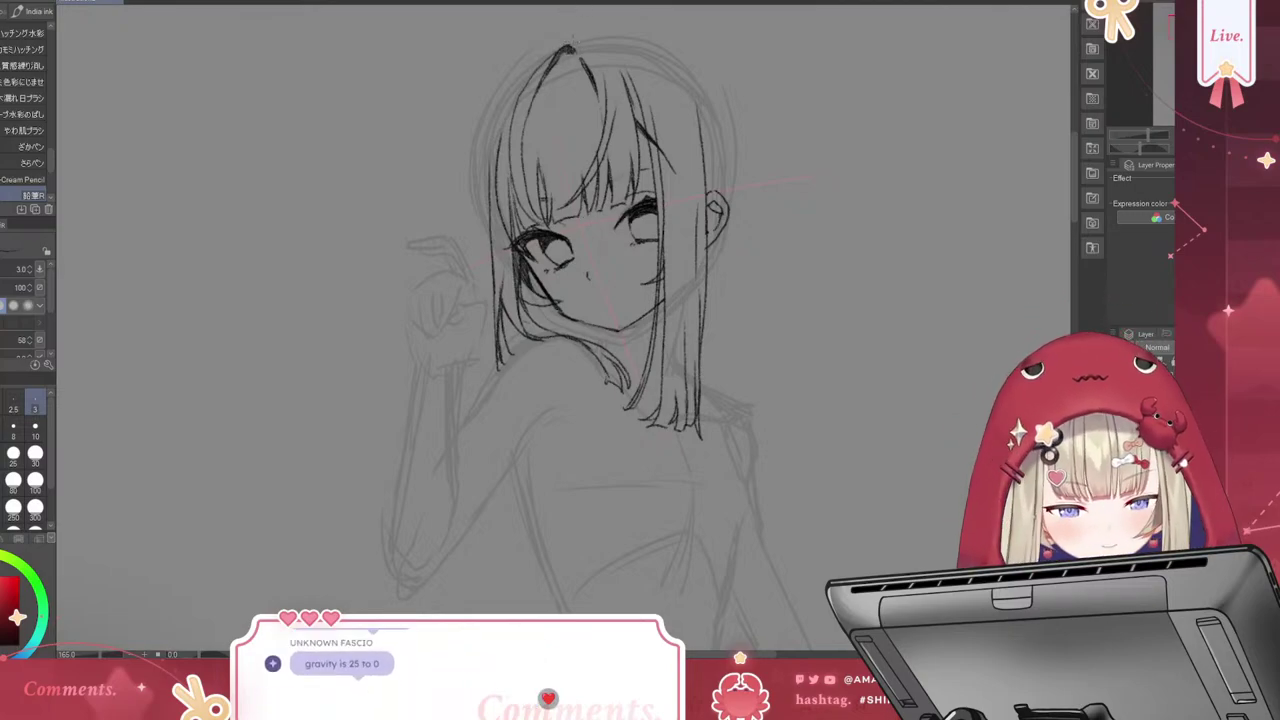
mouse_move(562, 42)
left_mouse_down()
mouse_move(518, 82)
mouse_move(468, 234)
left_mouse_up()
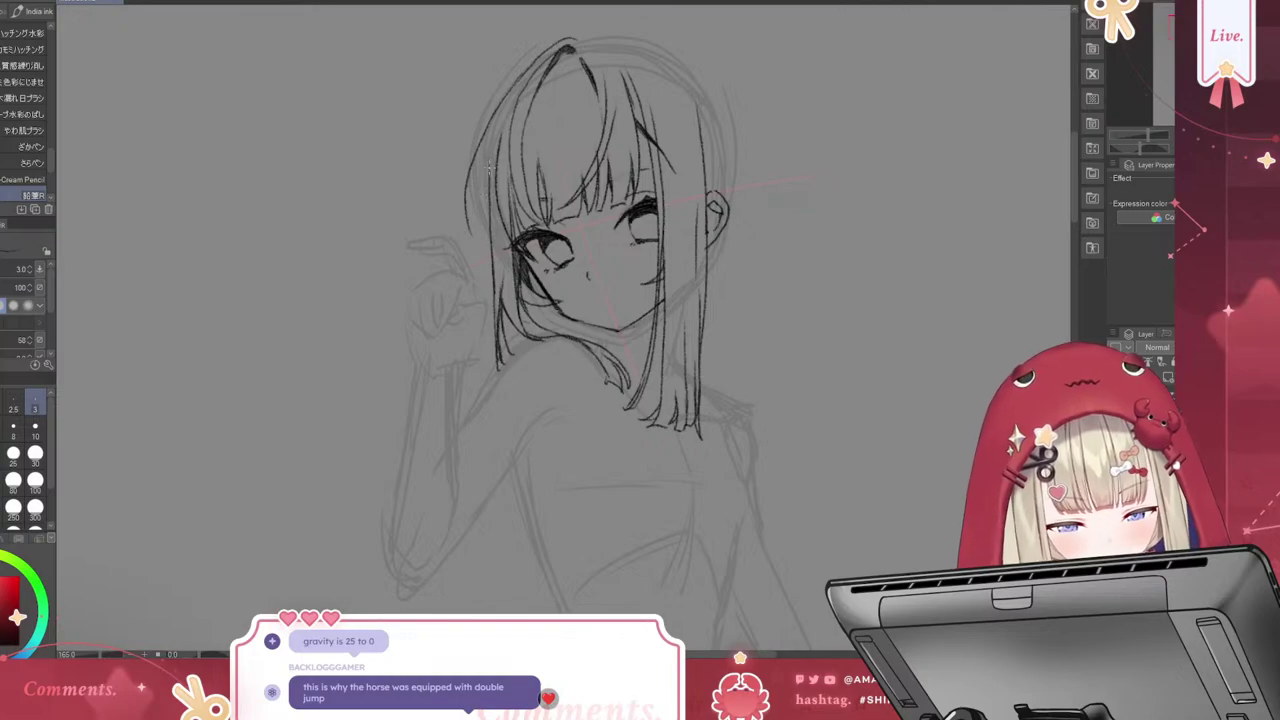
left_click_drag(488, 162, 472, 252)
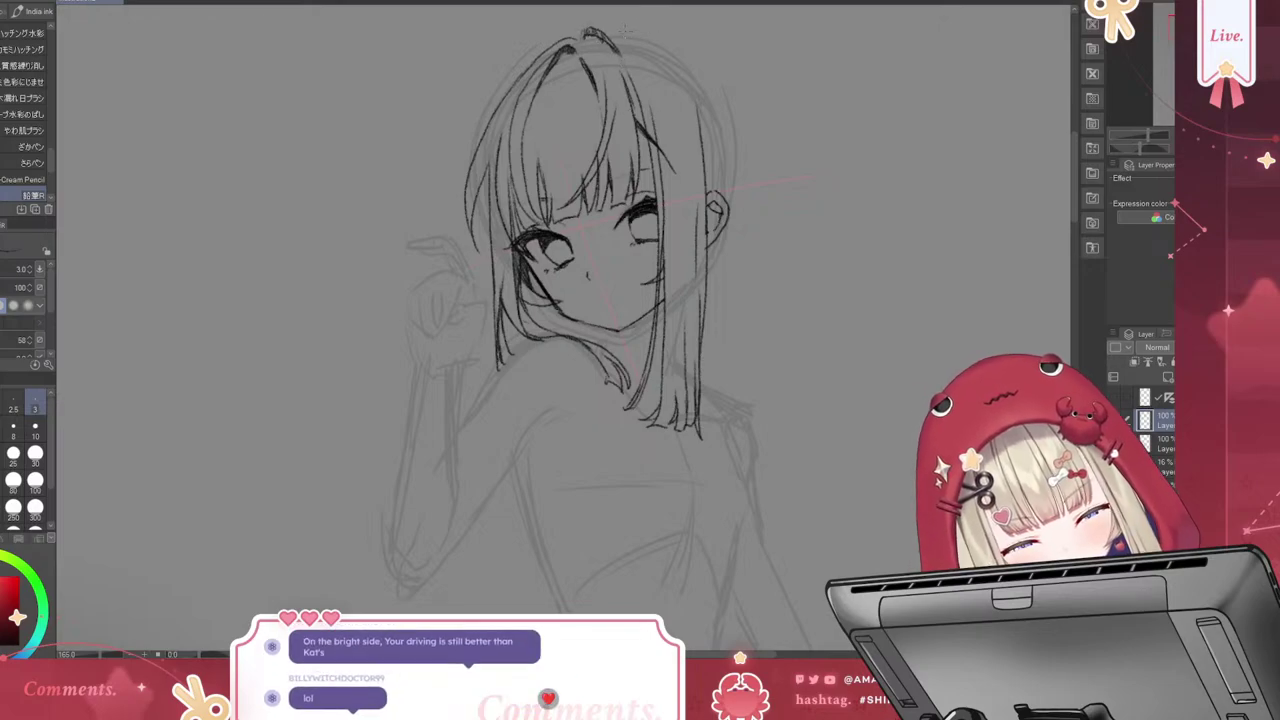
Draw the crown contour from the parting over to the ear-side lock, and add a curved strand at the opposite temple
left_click_drag(629, 32, 687, 87)
key("ctrl+z")
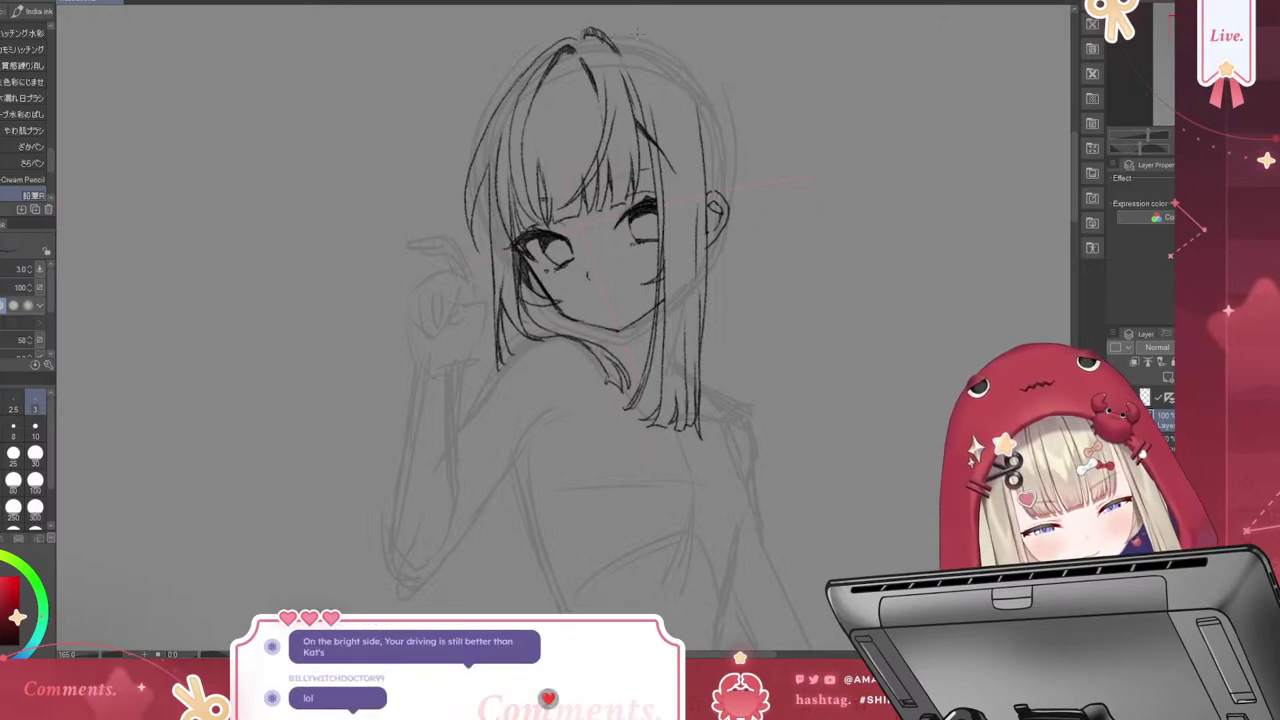
left_click_drag(646, 35, 699, 105)
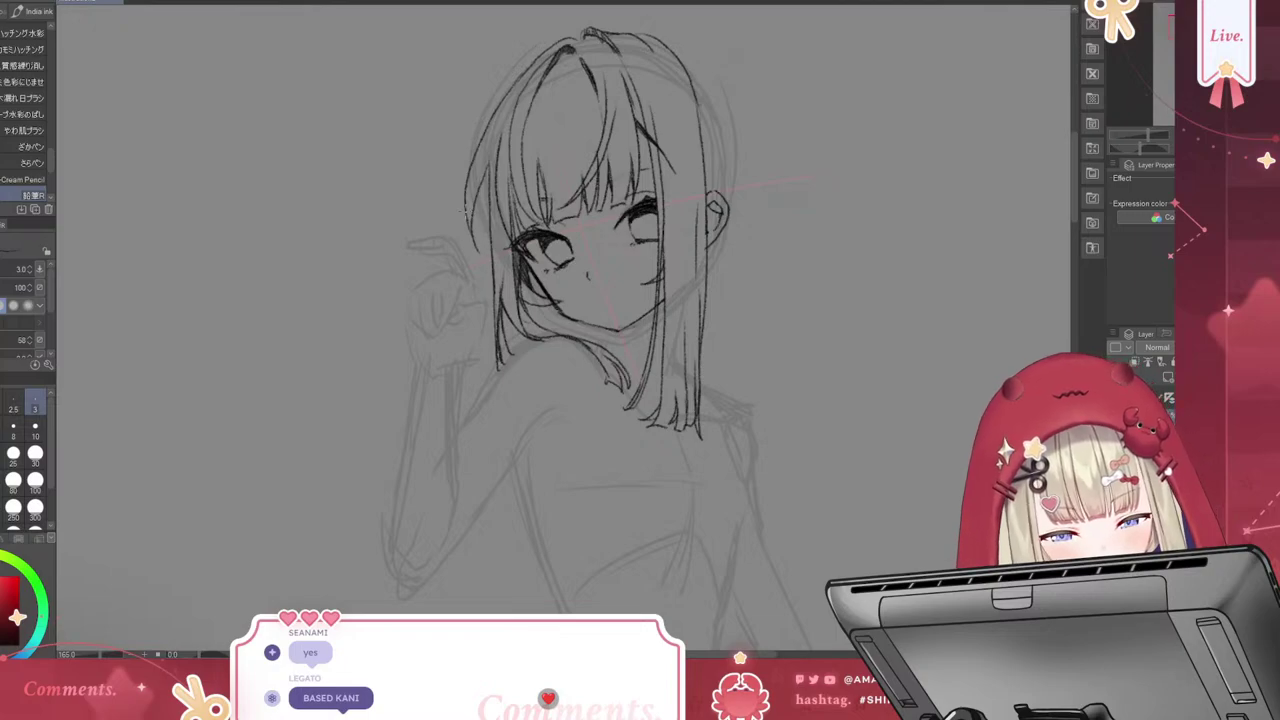
left_click_drag(470, 200, 490, 264)
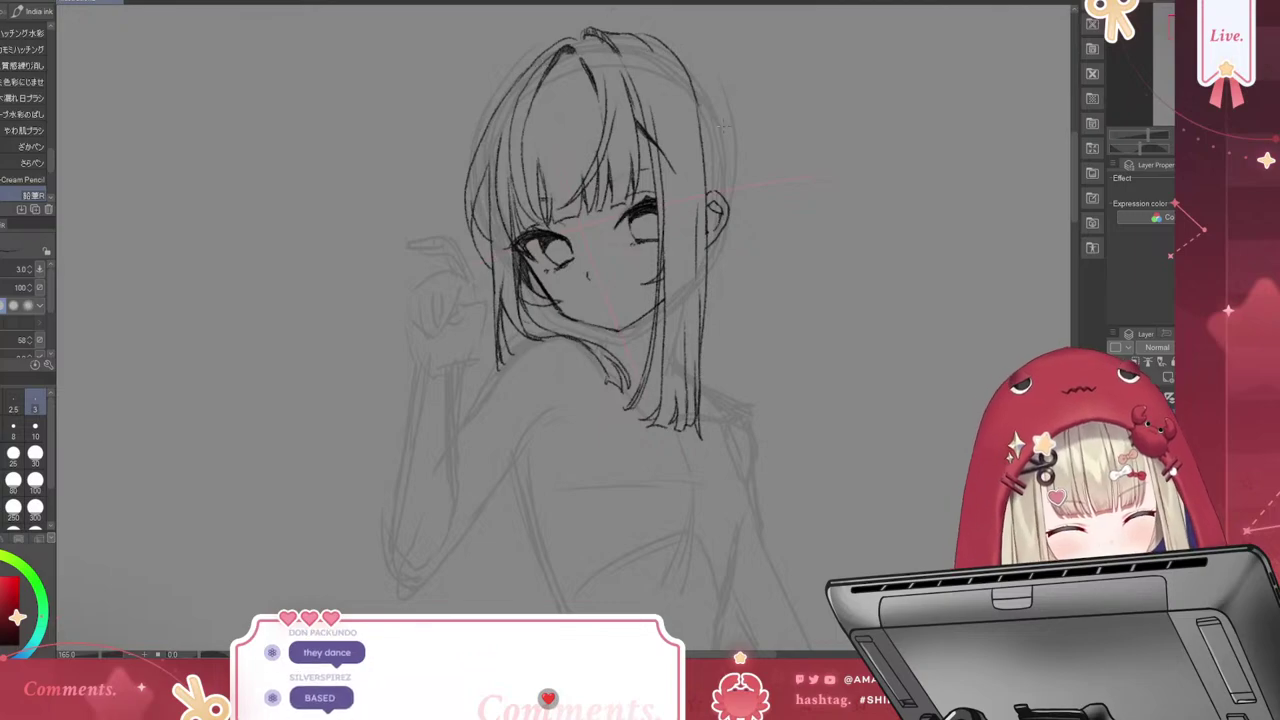
left_click_drag(670, 52, 736, 162)
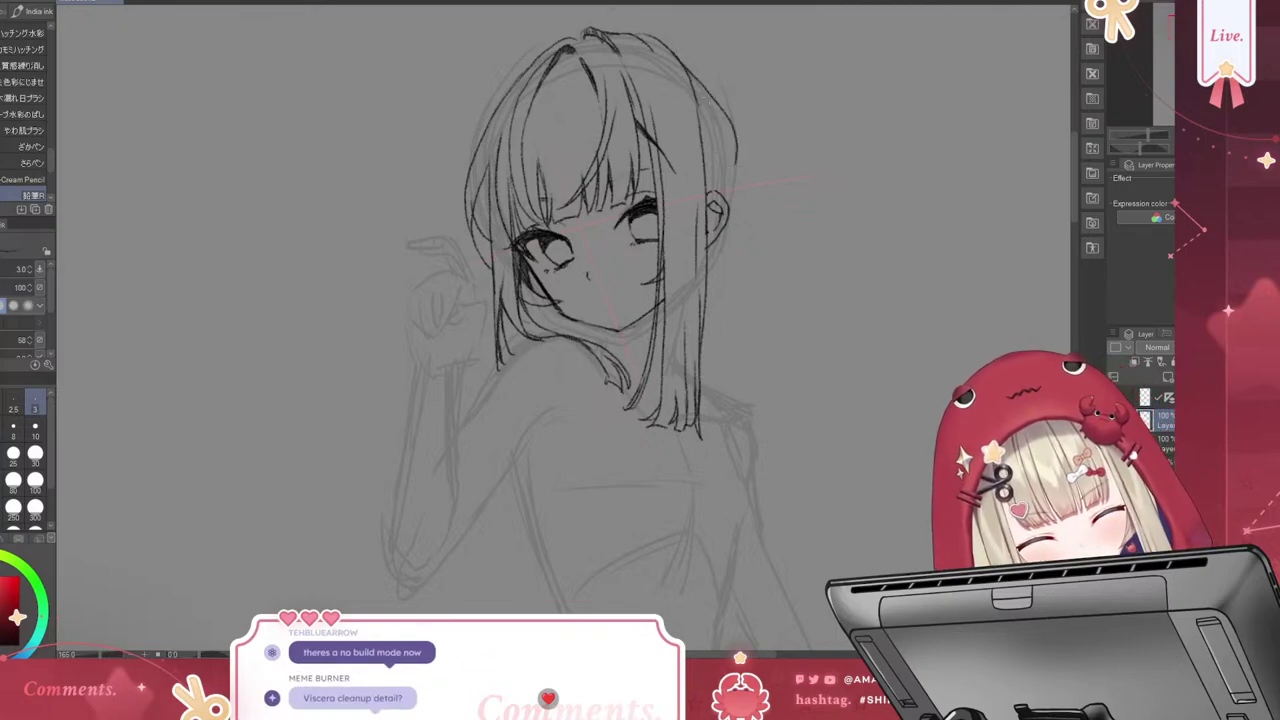
left_click_drag(698, 101, 736, 165)
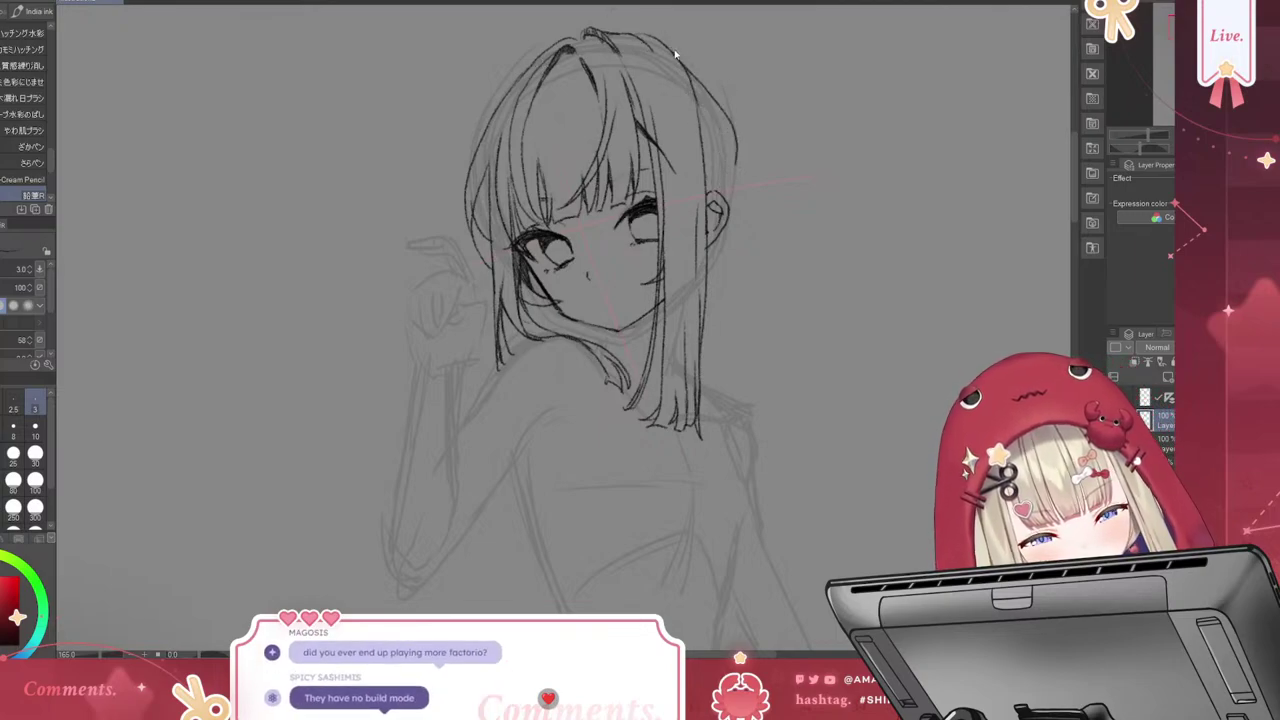
key("ctrl+z")
key("ctrl+z")
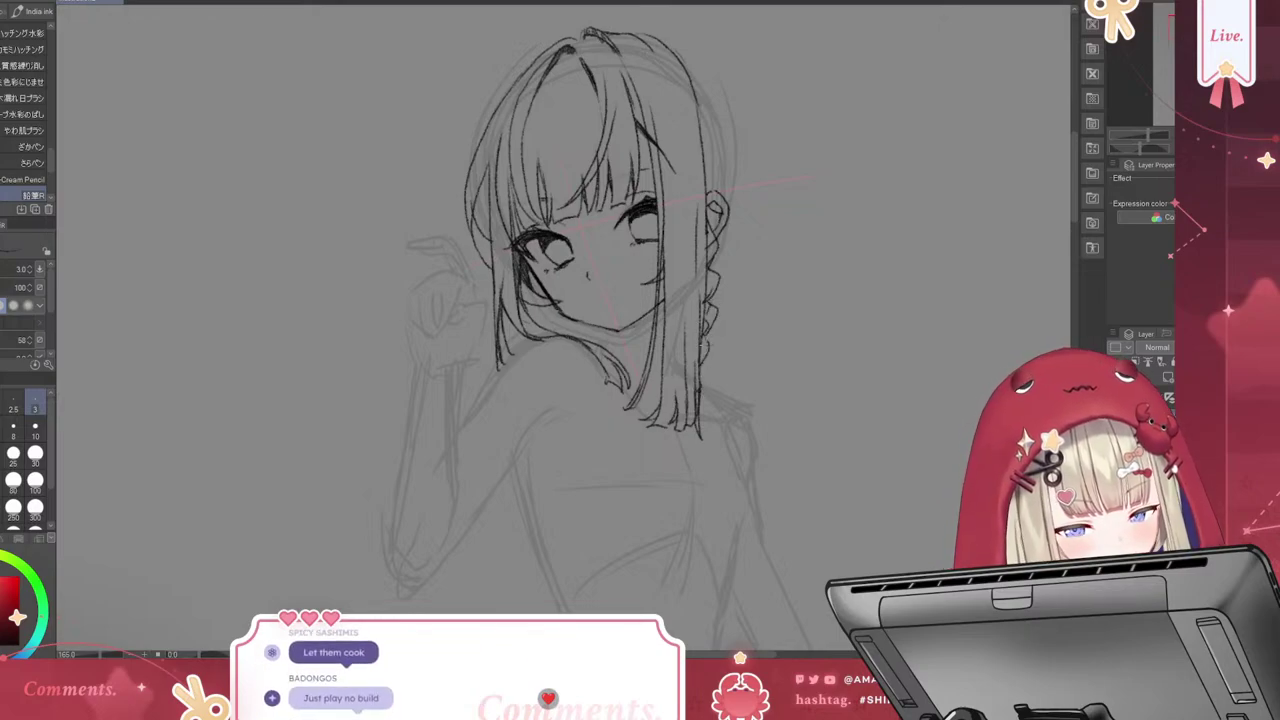
Draw the lower part of the thin braid behind the ear-side lock and a second braid under the jaw along the raised shoulder
left_click_drag(700, 380, 715, 453)
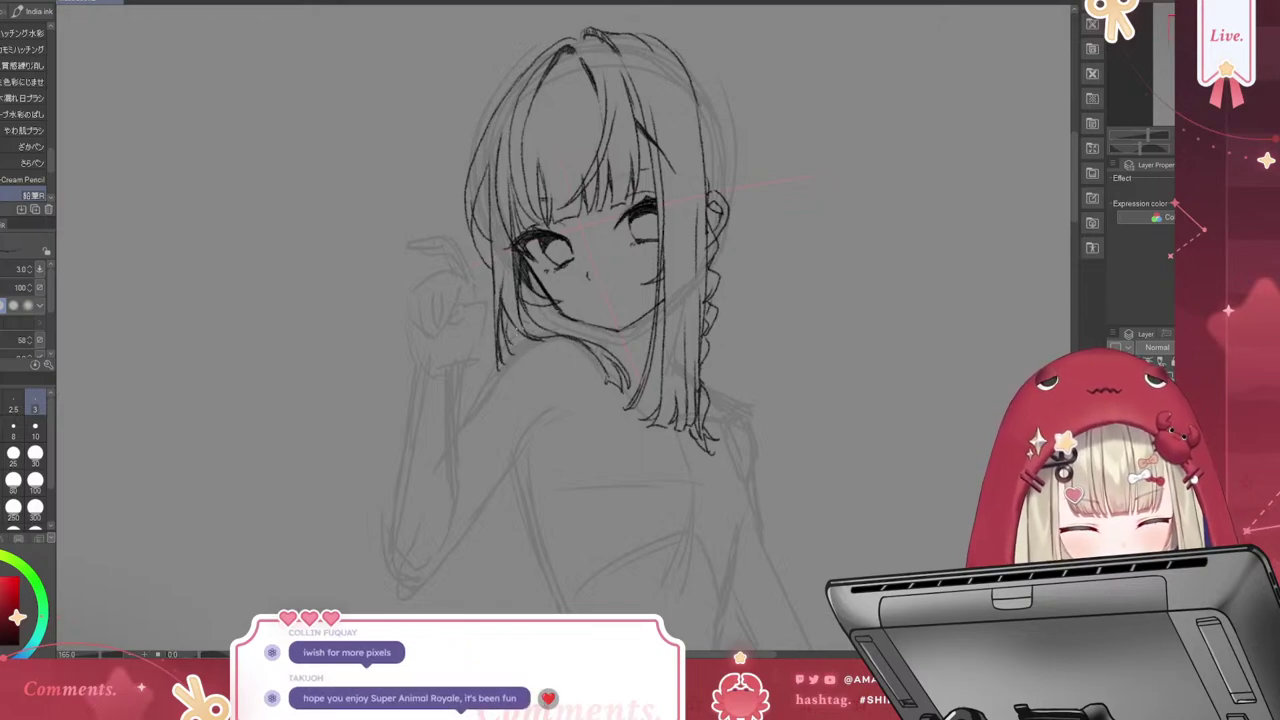
mouse_move(502, 301)
left_mouse_down()
mouse_move(510, 343)
mouse_move(548, 341)
mouse_move(558, 325)
mouse_move(636, 354)
left_mouse_up()
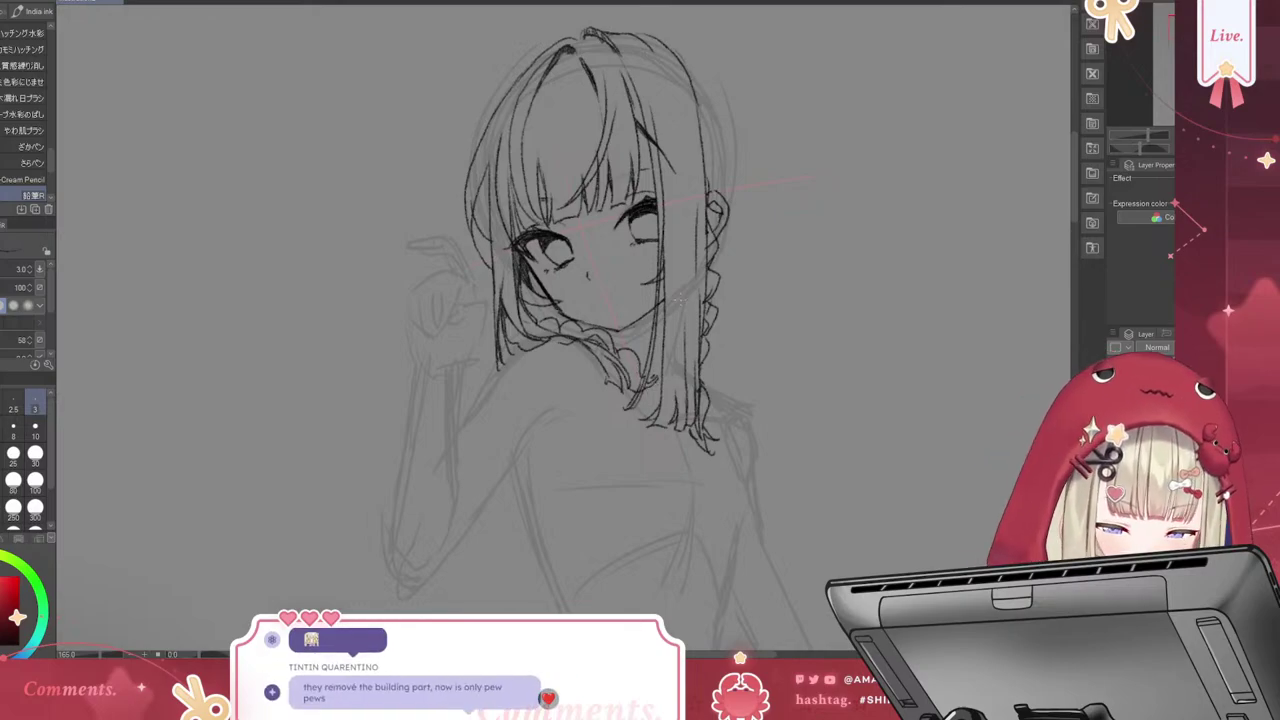
mouse_move(517, 336)
left_mouse_down()
mouse_move(539, 342)
mouse_move(539, 322)
left_mouse_up()
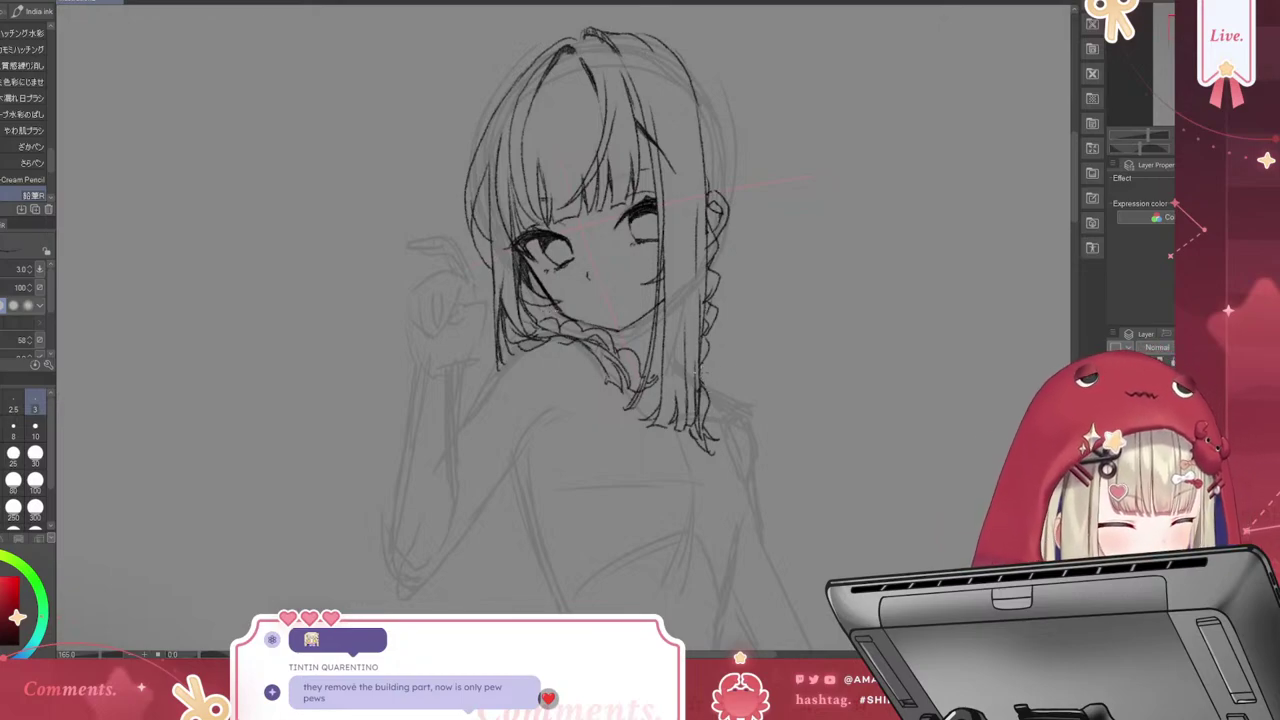
Draw the flared, tufted tail behind the ear-side lock and fill out the end of the braid below the chin
mouse_move(704, 366)
left_mouse_down()
mouse_move(736, 334)
mouse_move(740, 378)
mouse_move(731, 341)
left_mouse_up()
key("ctrl+z")
key("ctrl+z")
key("ctrl+z")
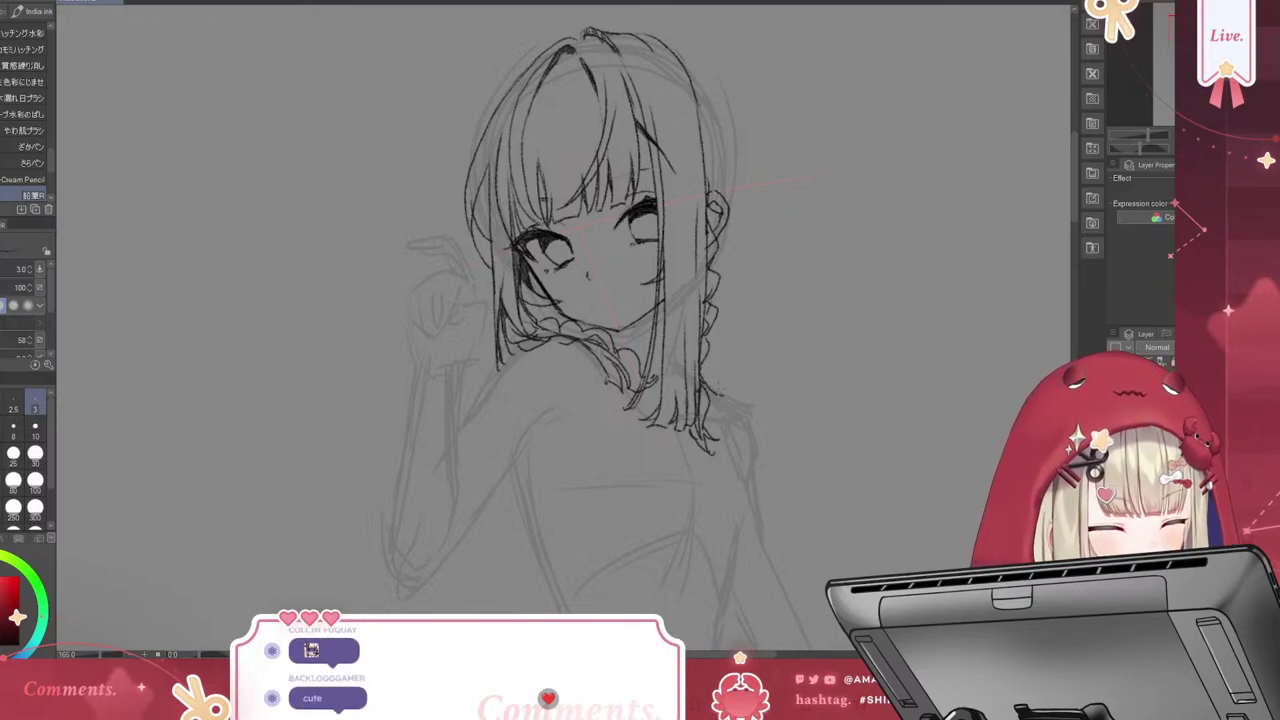
mouse_move(699, 368)
left_mouse_down()
mouse_move(724, 389)
mouse_move(713, 408)
mouse_move(736, 410)
left_mouse_up()
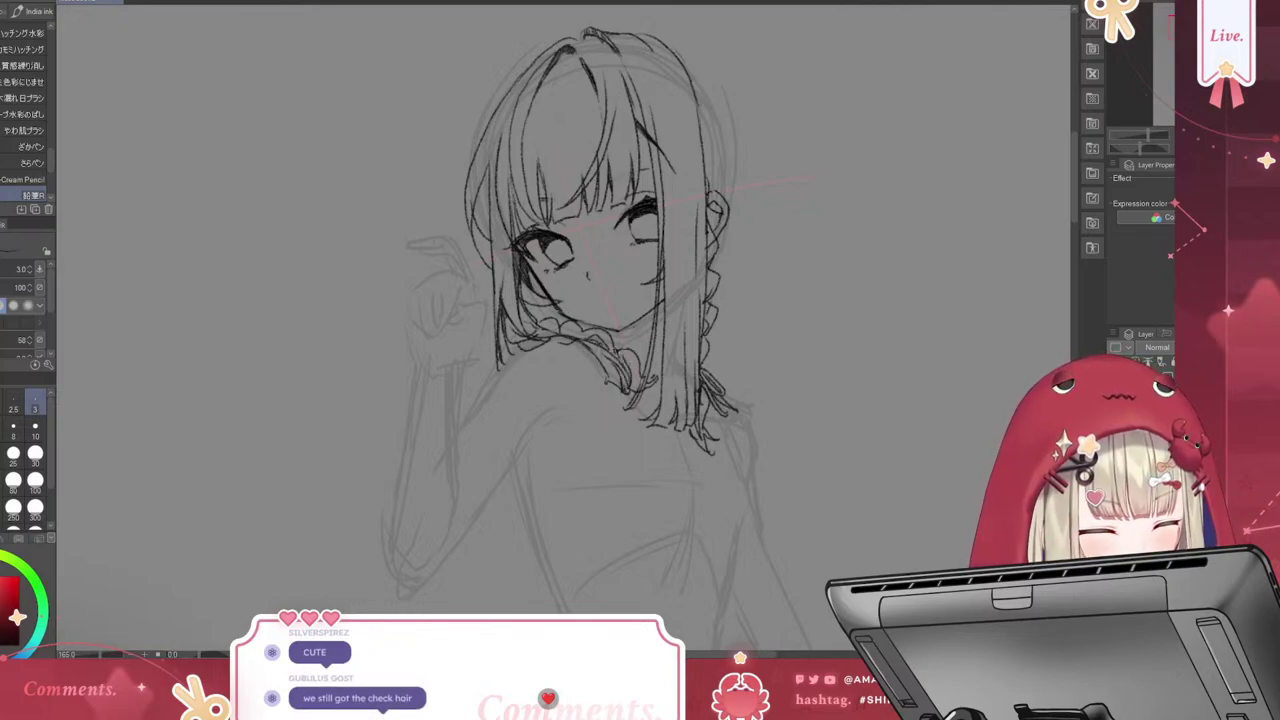
left_click_drag(630, 366, 640, 398)
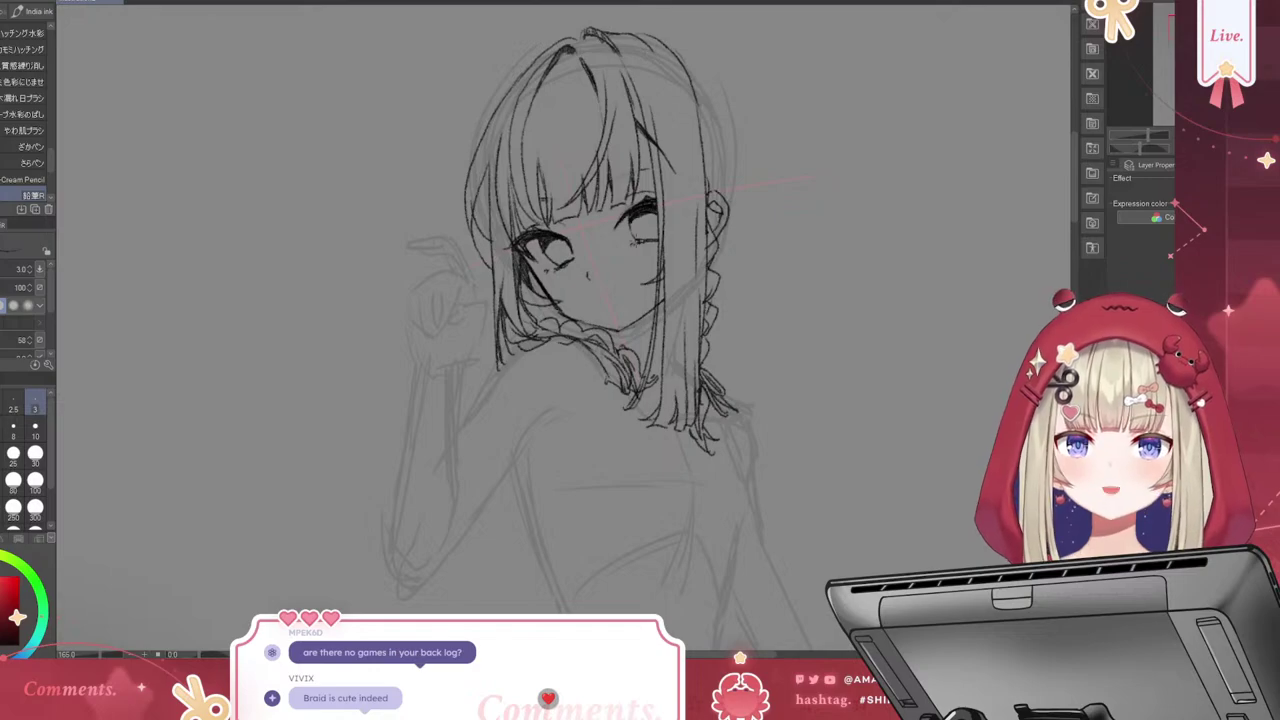
Sketch a wider head contour outside the hair opposite the ear, sweeping from the crown down toward the temple
left_click_drag(1075, 210, 1075, 189)
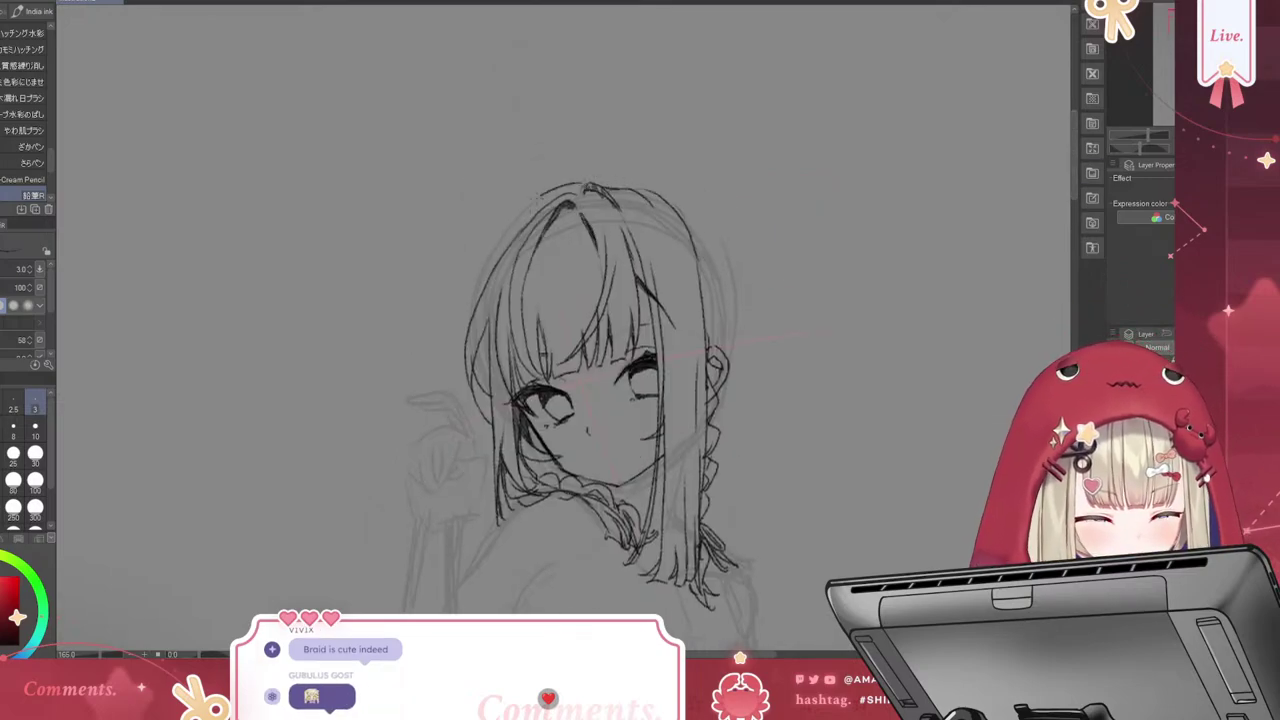
left_click_drag(543, 196, 472, 300)
mouse_move(588, 185)
left_mouse_down()
mouse_move(540, 200)
mouse_move(557, 187)
mouse_move(472, 314)
left_mouse_up()
key("ctrl+z")
key("ctrl+z")
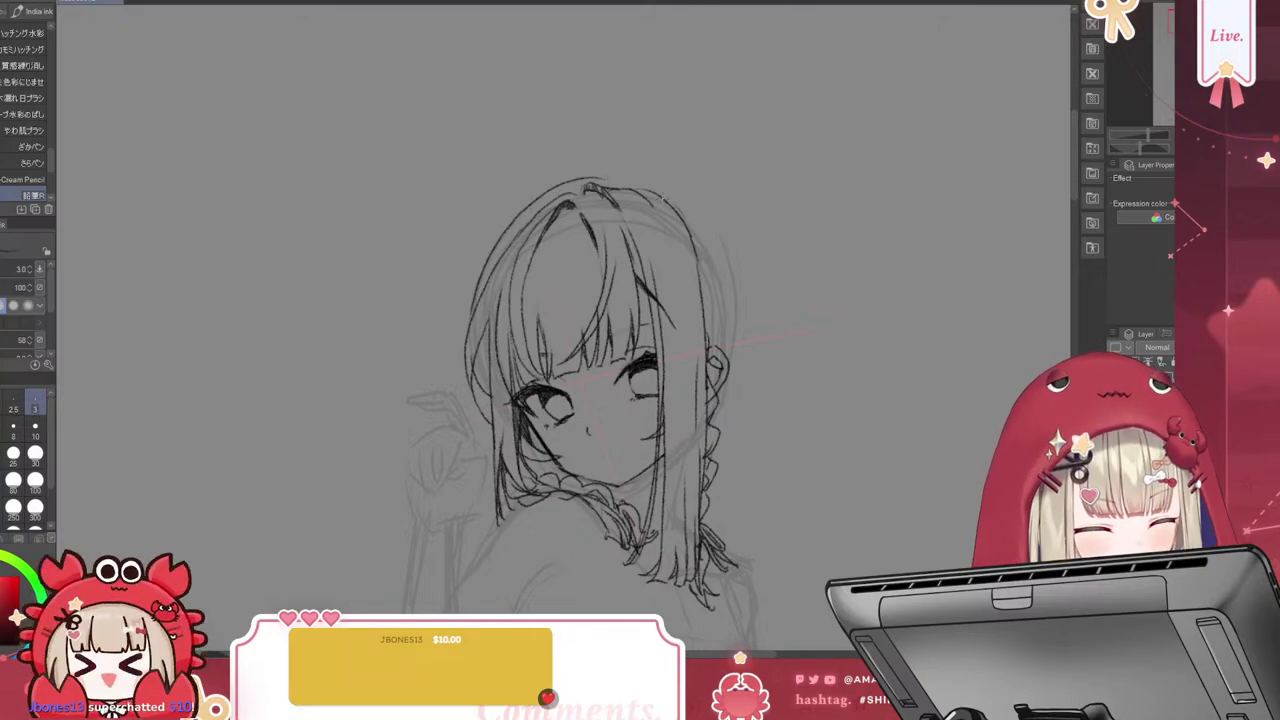
Draw the back-of-head contour on the ear side, from the crown around behind the ear to the nape
left_click_drag(666, 184, 740, 300)
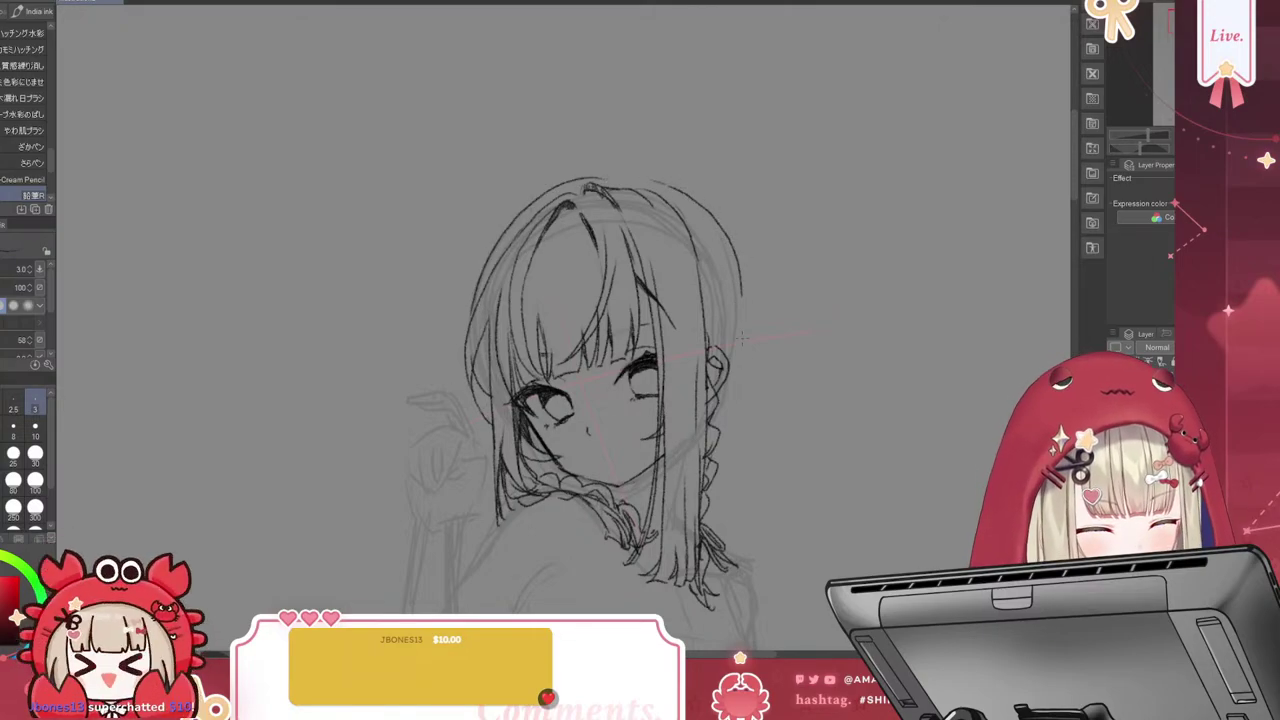
left_click_drag(740, 364, 714, 420)
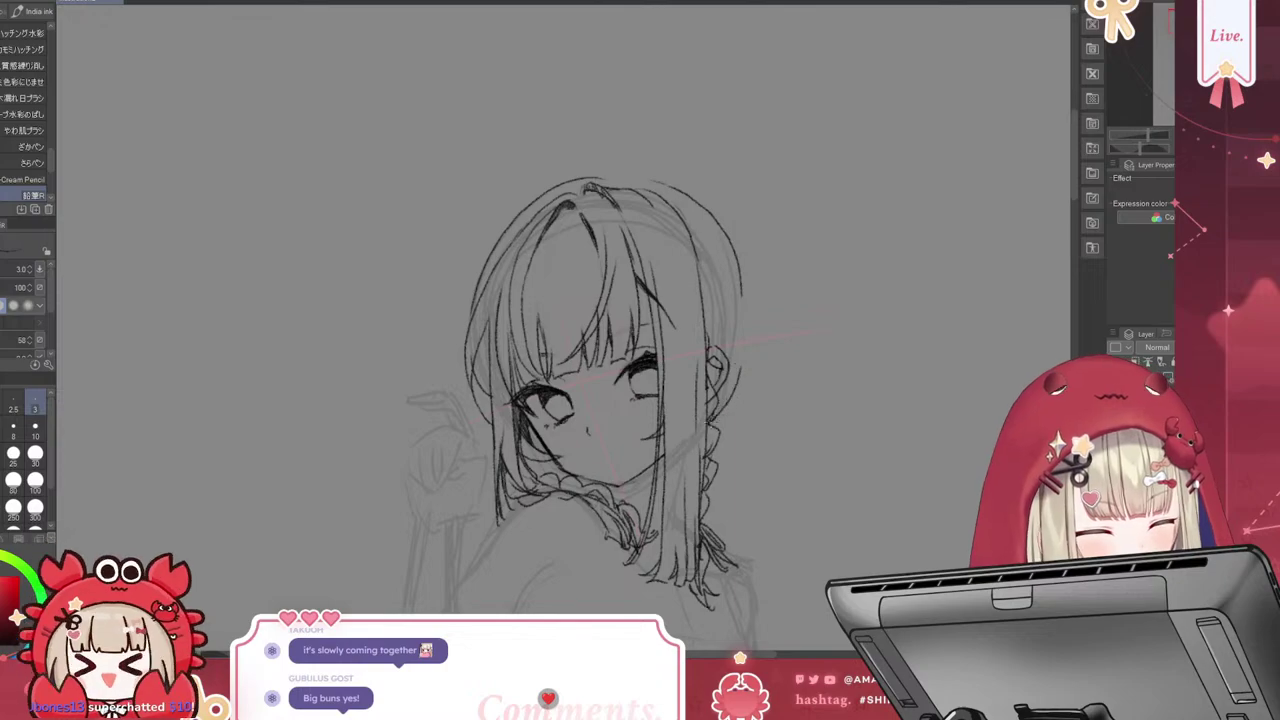
key("ctrl+z")
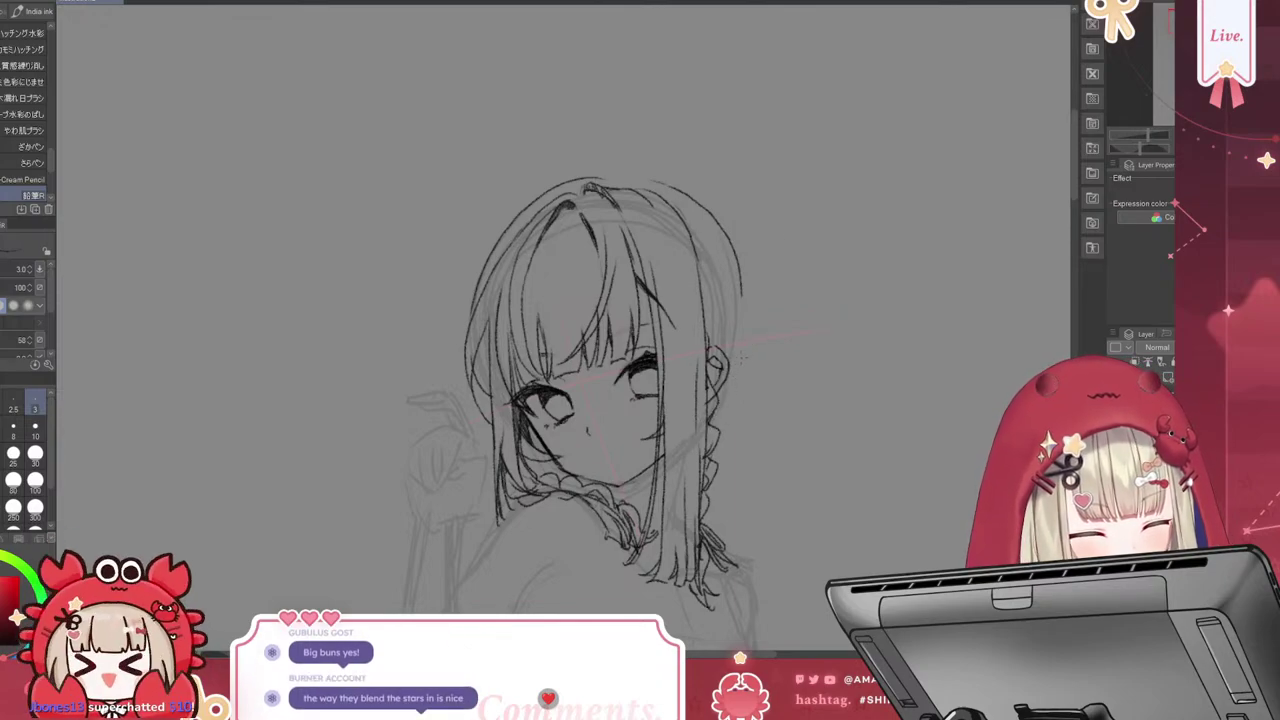
left_click_drag(738, 359, 714, 418)
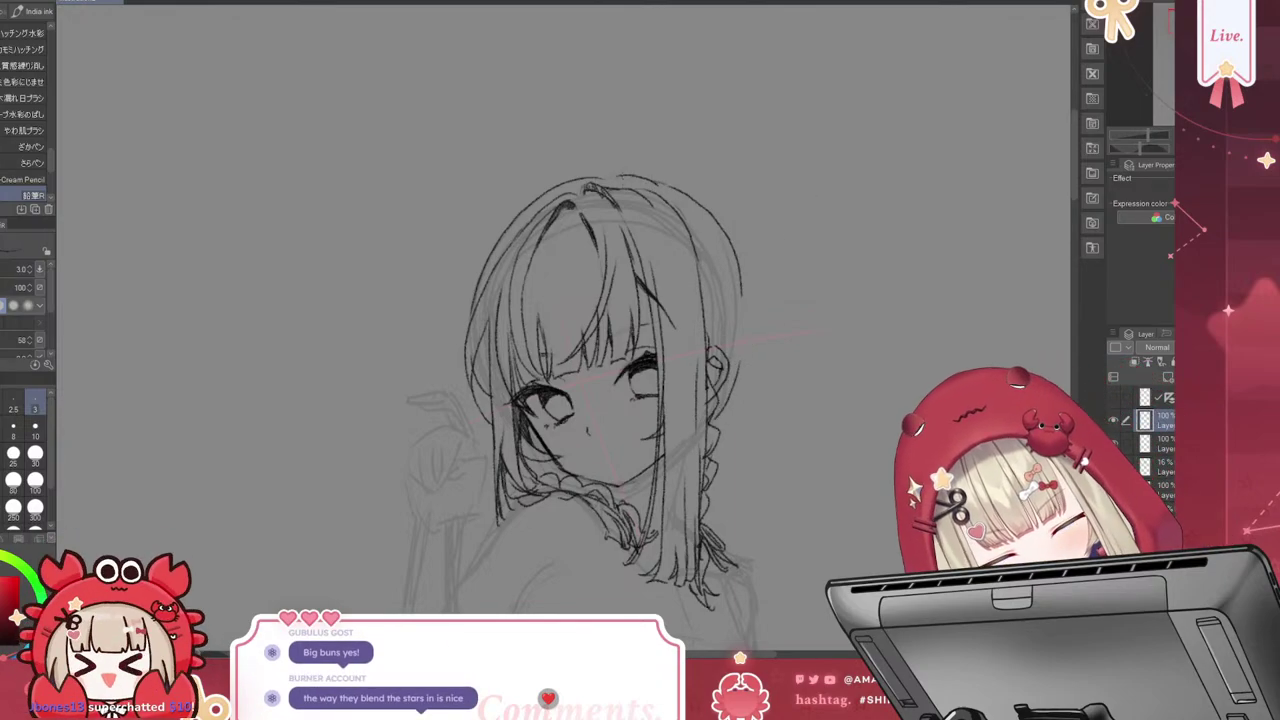
Add a small curled tuft at the crown and layer extra contour strands over the top of the head
mouse_move(632, 178)
left_mouse_down()
mouse_move(562, 156)
mouse_move(546, 188)
mouse_move(608, 168)
mouse_move(506, 224)
left_mouse_up()
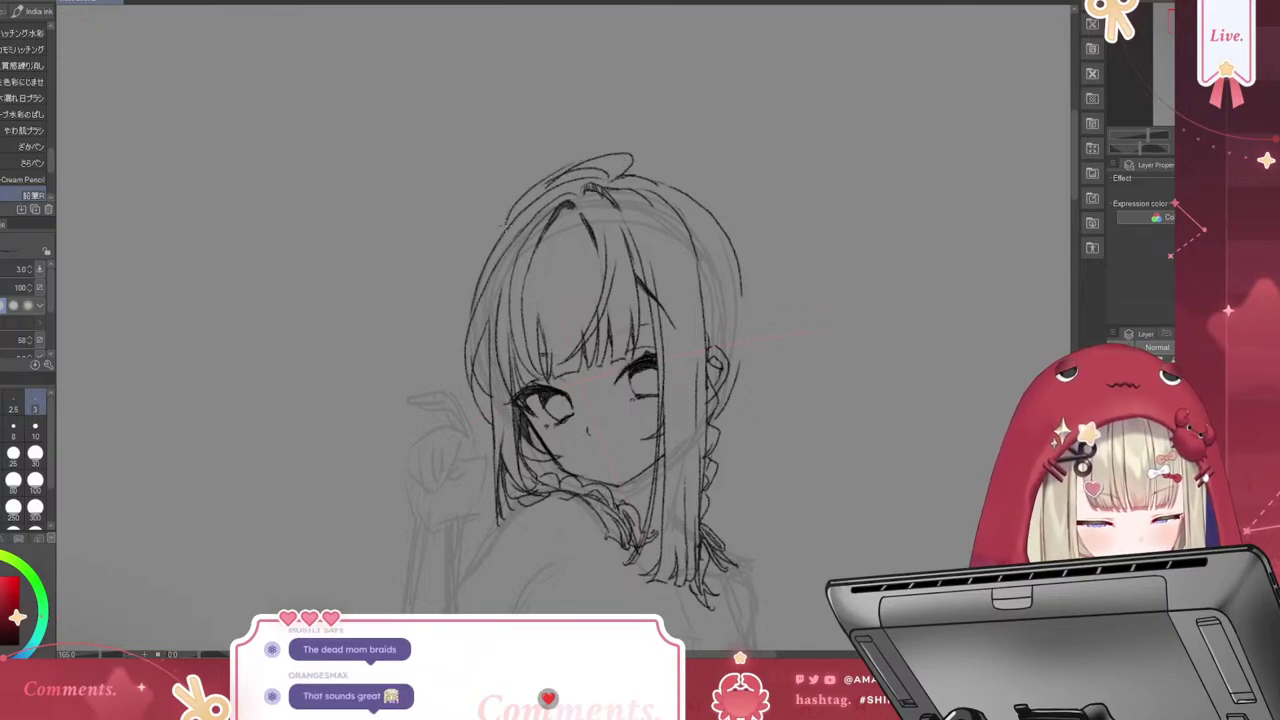
mouse_move(574, 164)
left_mouse_down()
mouse_move(516, 195)
mouse_move(498, 242)
left_mouse_up()
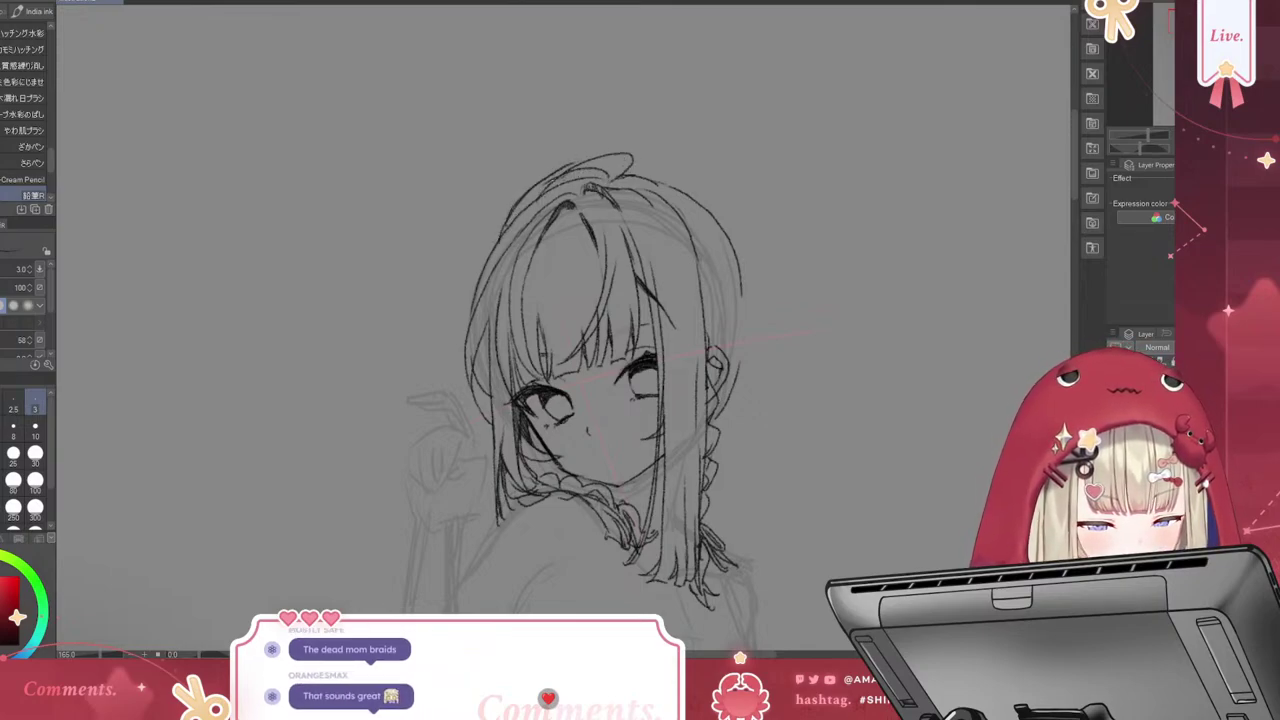
mouse_move(552, 186)
left_mouse_down()
mouse_move(600, 169)
mouse_move(684, 199)
left_mouse_up()
mouse_move(744, 266)
left_mouse_down()
mouse_move(789, 275)
mouse_move(830, 354)
left_mouse_up()
key("ctrl+z")
mouse_move(716, 268)
left_mouse_down()
mouse_move(823, 273)
mouse_move(837, 315)
mouse_move(825, 376)
mouse_move(750, 405)
left_mouse_up()
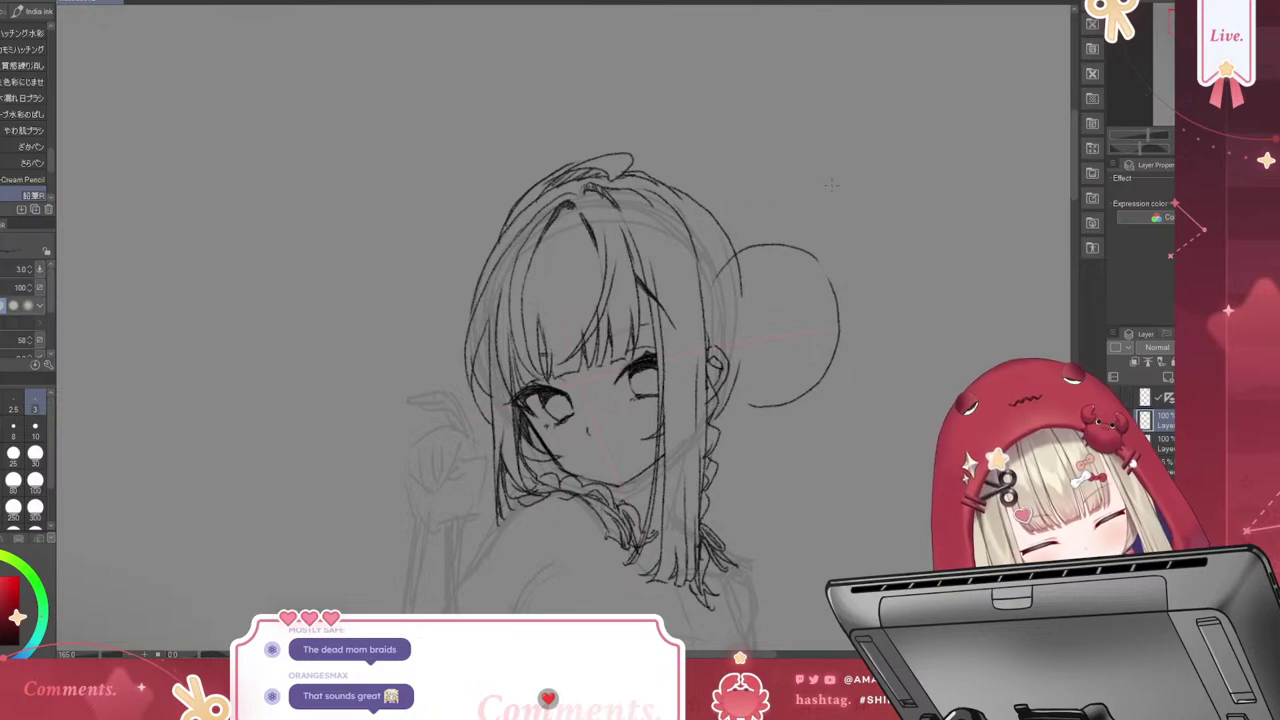
key("ctrl+z")
key("ctrl+z")
Draw a braid of overlapping segments running down the back of the head to just above the ear
left_click_drag(716, 261, 711, 289)
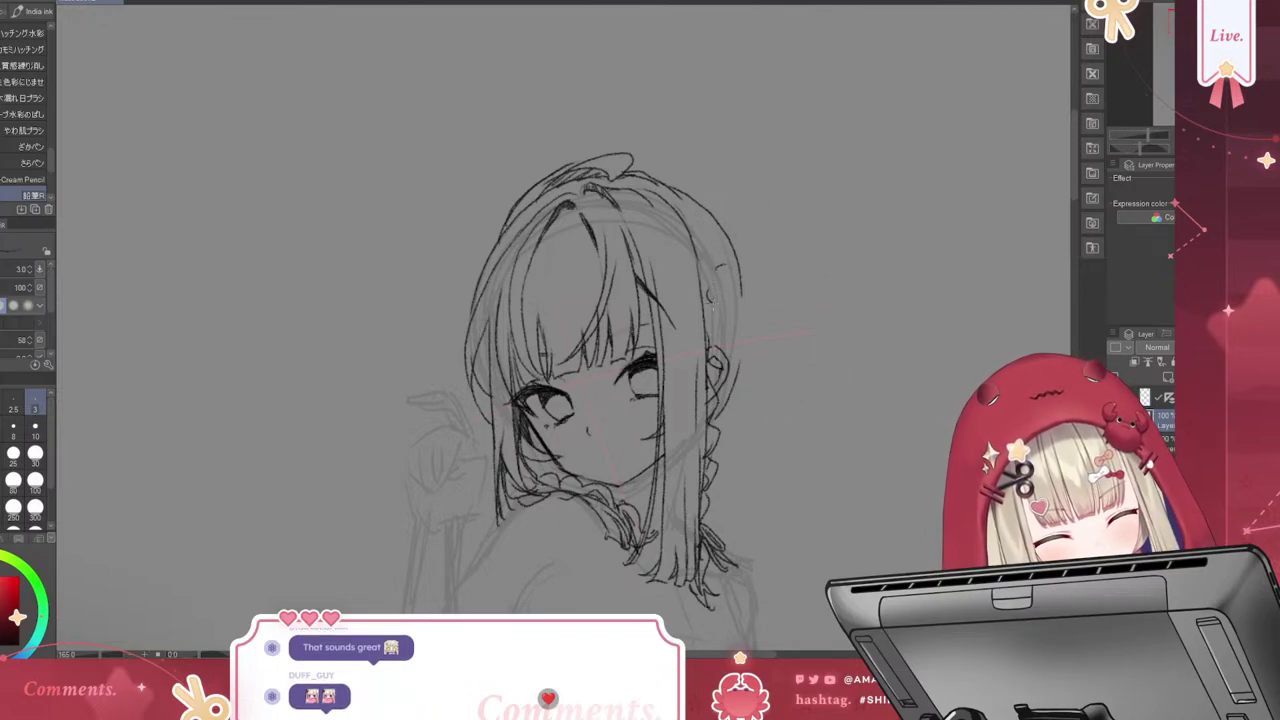
mouse_move(714, 274)
left_mouse_down()
mouse_move(726, 310)
mouse_move(748, 302)
mouse_move(724, 312)
mouse_move(728, 344)
mouse_move(752, 316)
left_mouse_up()
mouse_move(750, 312)
left_mouse_down()
mouse_move(726, 342)
mouse_move(742, 378)
left_mouse_up()
mouse_move(710, 276)
left_mouse_down()
mouse_move(718, 244)
mouse_move(746, 242)
mouse_move(751, 258)
mouse_move(748, 222)
mouse_move(769, 212)
mouse_move(803, 216)
mouse_move(842, 292)
left_mouse_up()
key("ctrl+z")
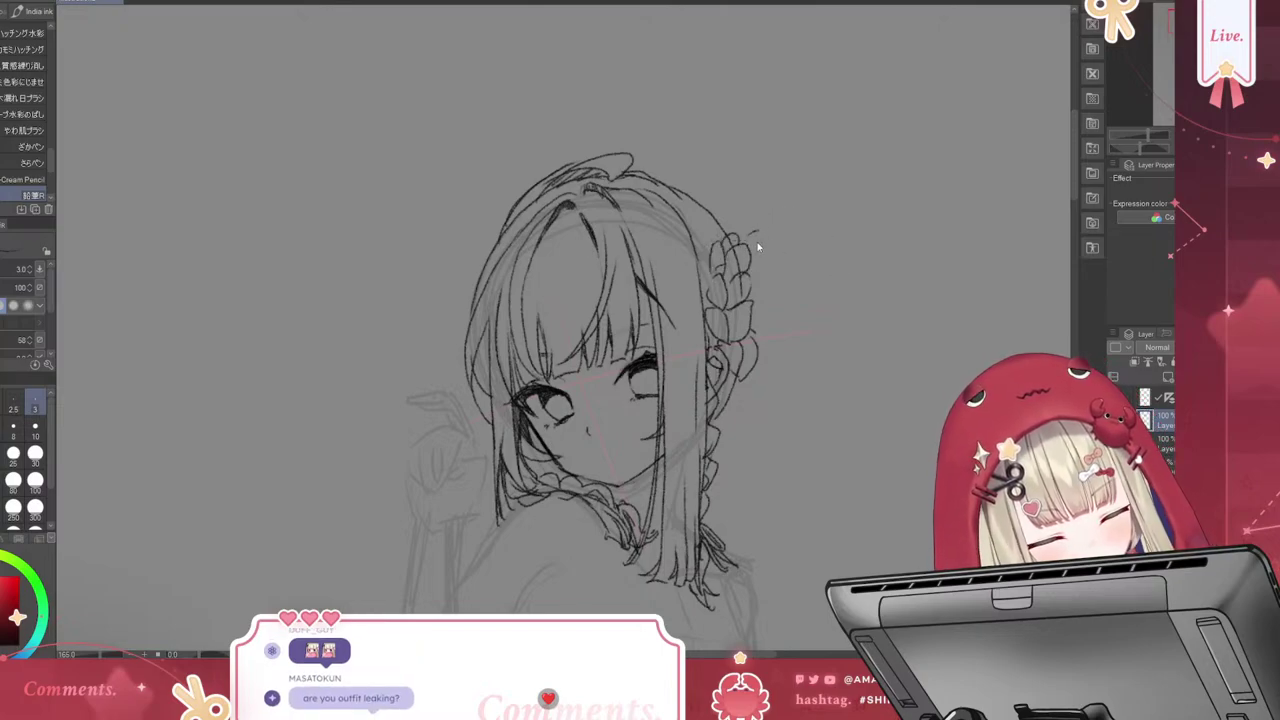
Draw a round hair bun outline behind the braid on the ear side, reinforcing its upper and outer edges
mouse_move(742, 238)
left_mouse_down()
mouse_move(776, 230)
mouse_move(826, 263)
mouse_move(841, 322)
mouse_move(821, 358)
mouse_move(750, 380)
left_mouse_up()
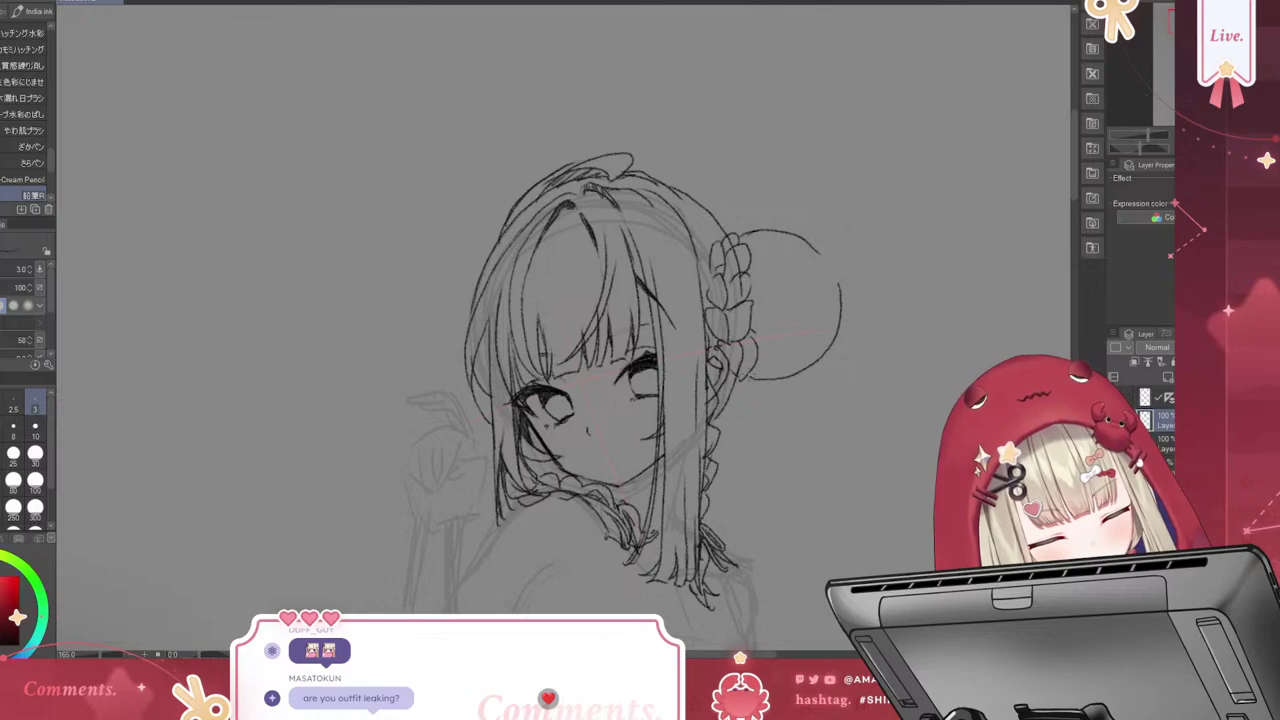
mouse_move(818, 254)
left_mouse_down()
mouse_move(842, 276)
mouse_move(848, 336)
mouse_move(852, 306)
left_mouse_up()
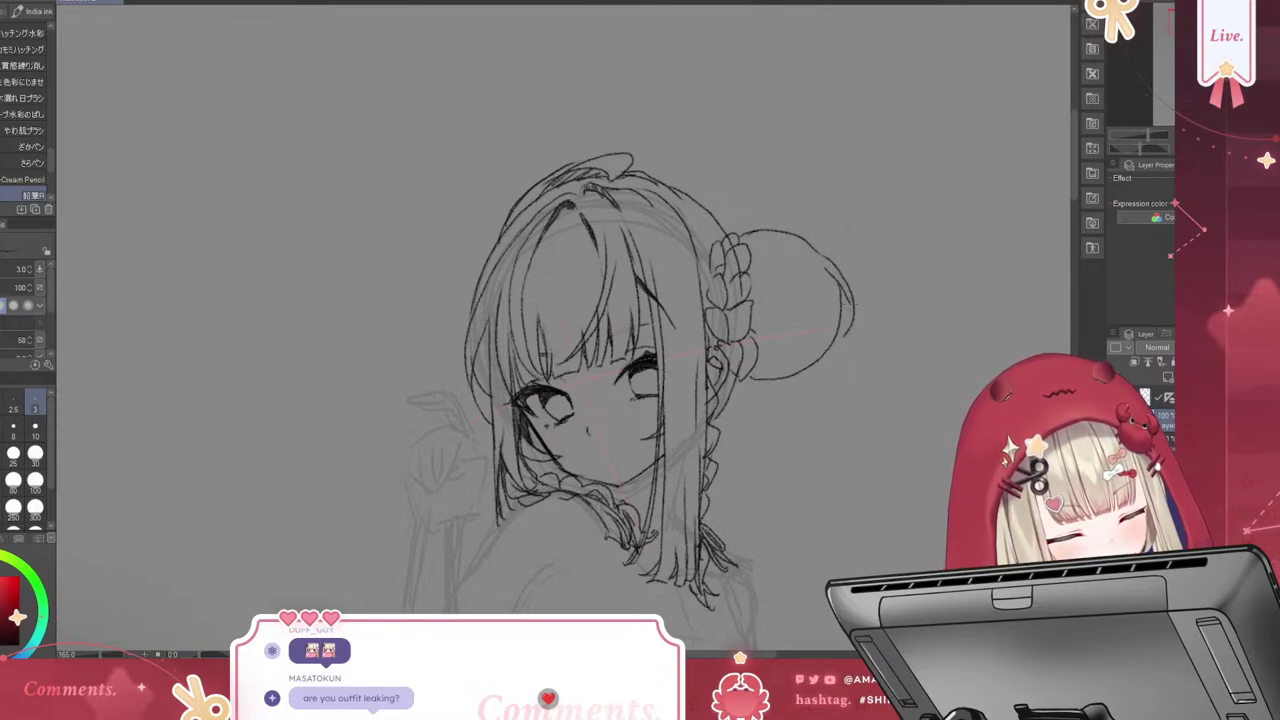
left_click_drag(752, 240, 782, 236)
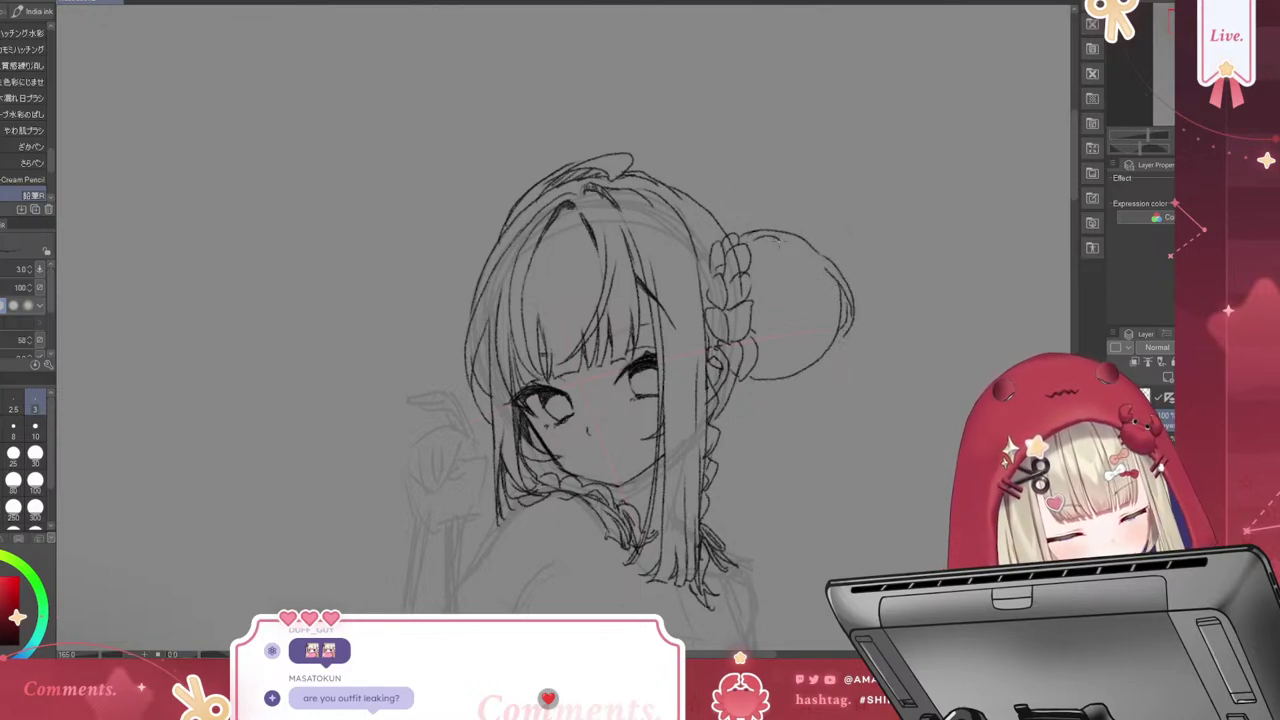
Fill the bun with curved strand lines, round off its lower edge, and add a loose curled wisp above it
mouse_move(754, 292)
left_mouse_down()
mouse_move(786, 255)
mouse_move(820, 260)
mouse_move(820, 354)
left_mouse_up()
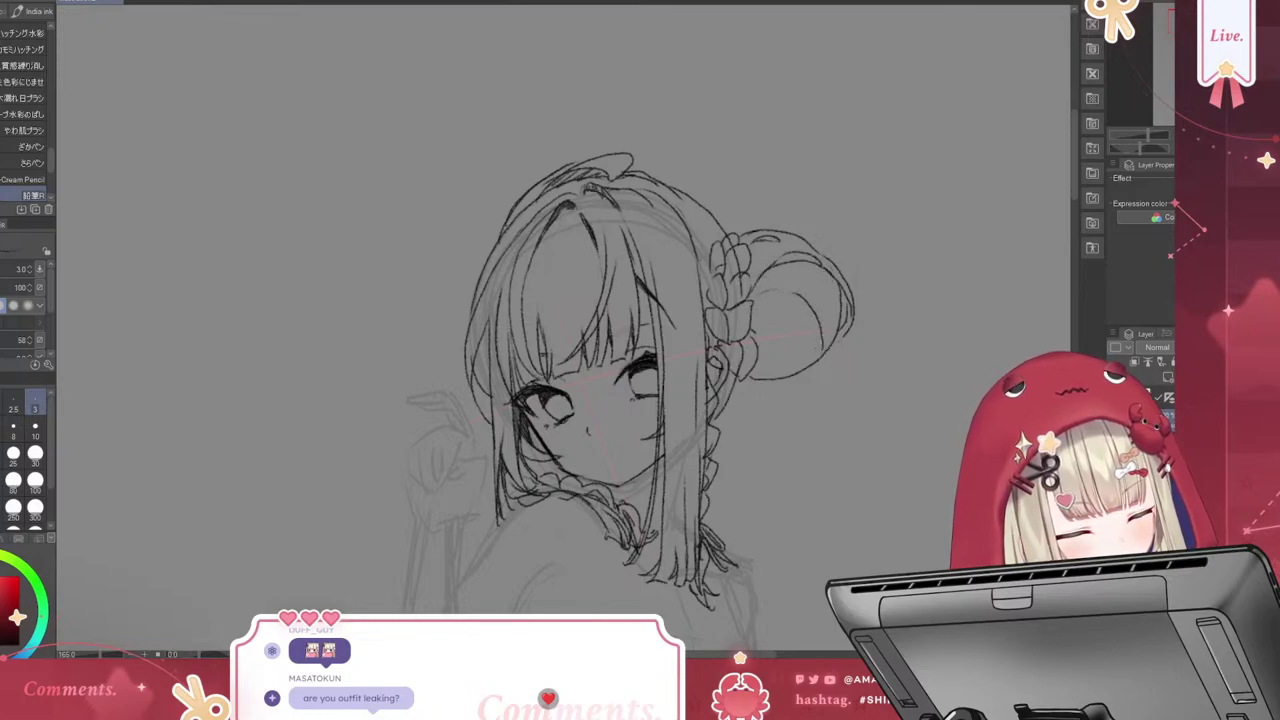
mouse_move(808, 296)
left_mouse_down()
mouse_move(828, 336)
mouse_move(796, 372)
left_mouse_up()
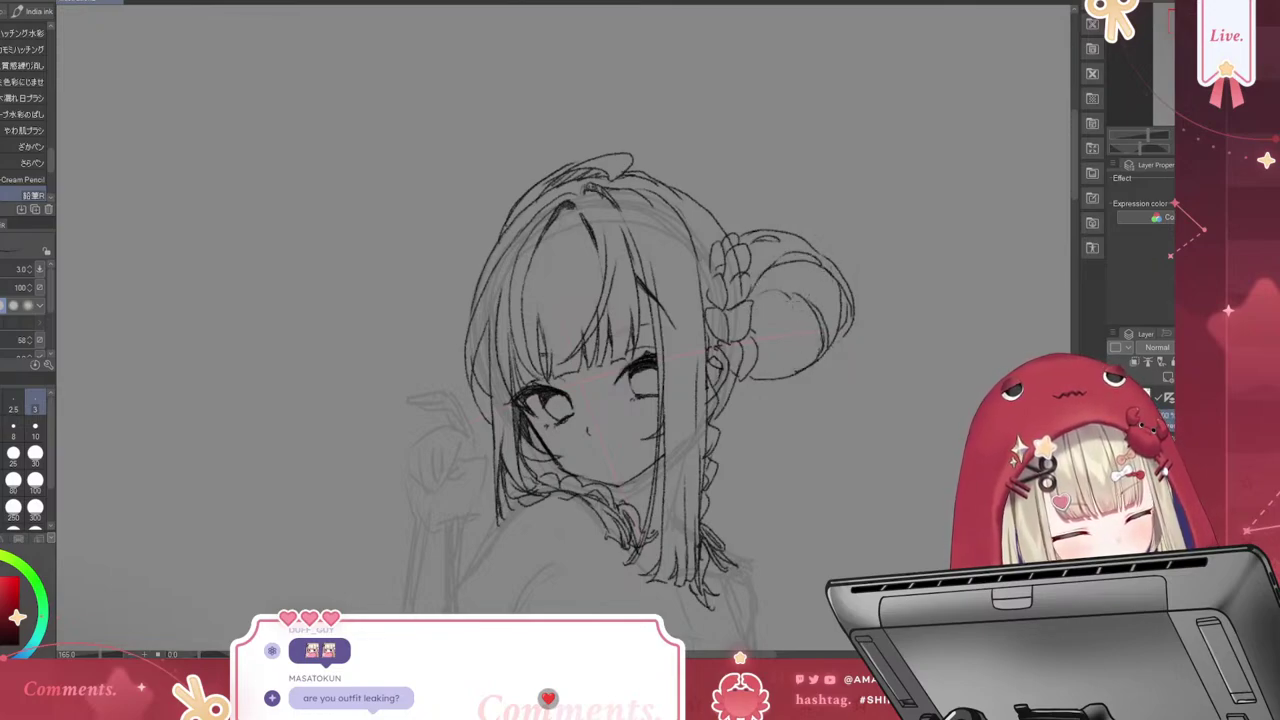
left_click_drag(802, 298, 780, 382)
mouse_move(784, 260)
left_mouse_down()
mouse_move(756, 282)
mouse_move(758, 372)
mouse_move(740, 398)
mouse_move(768, 388)
left_mouse_up()
mouse_move(770, 194)
left_mouse_down()
mouse_move(740, 226)
mouse_move(750, 207)
left_mouse_up()
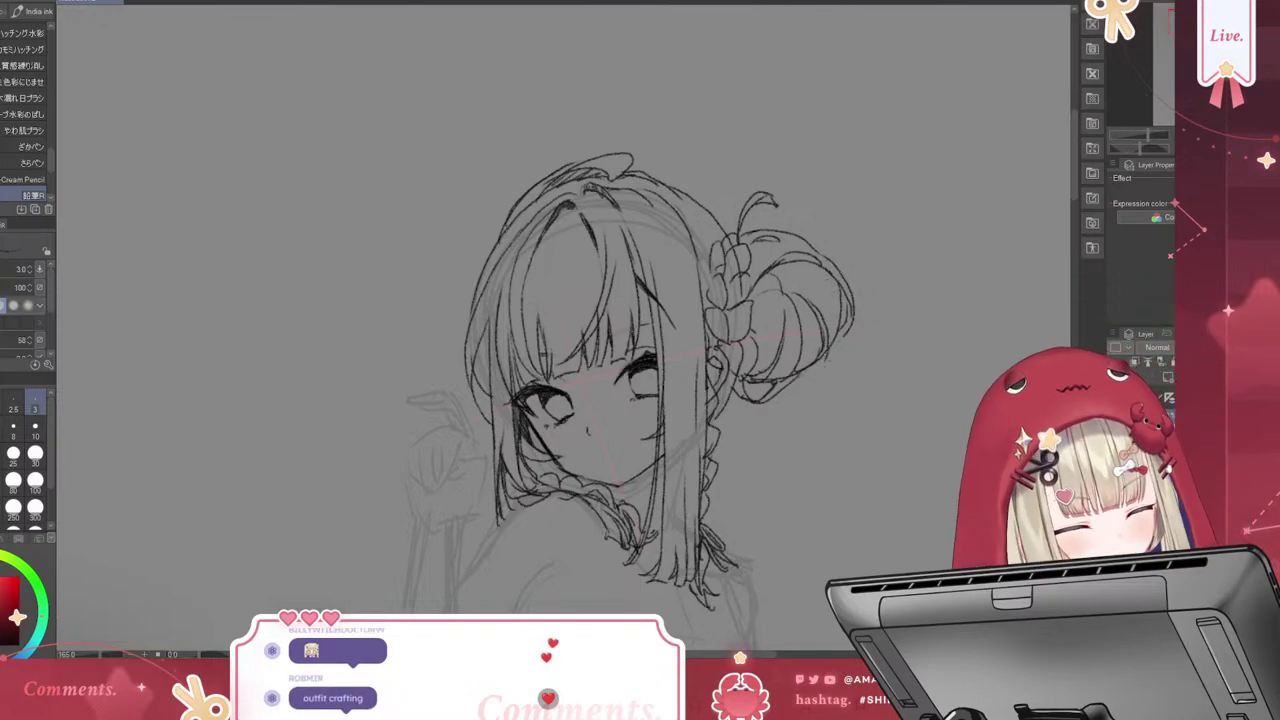
Draw a partial bun outline on the opposite side of the head, above the raised hand, with a small curl where it meets the hair
left_click_drag(446, 327, 411, 359)
left_click_drag(461, 320, 413, 330)
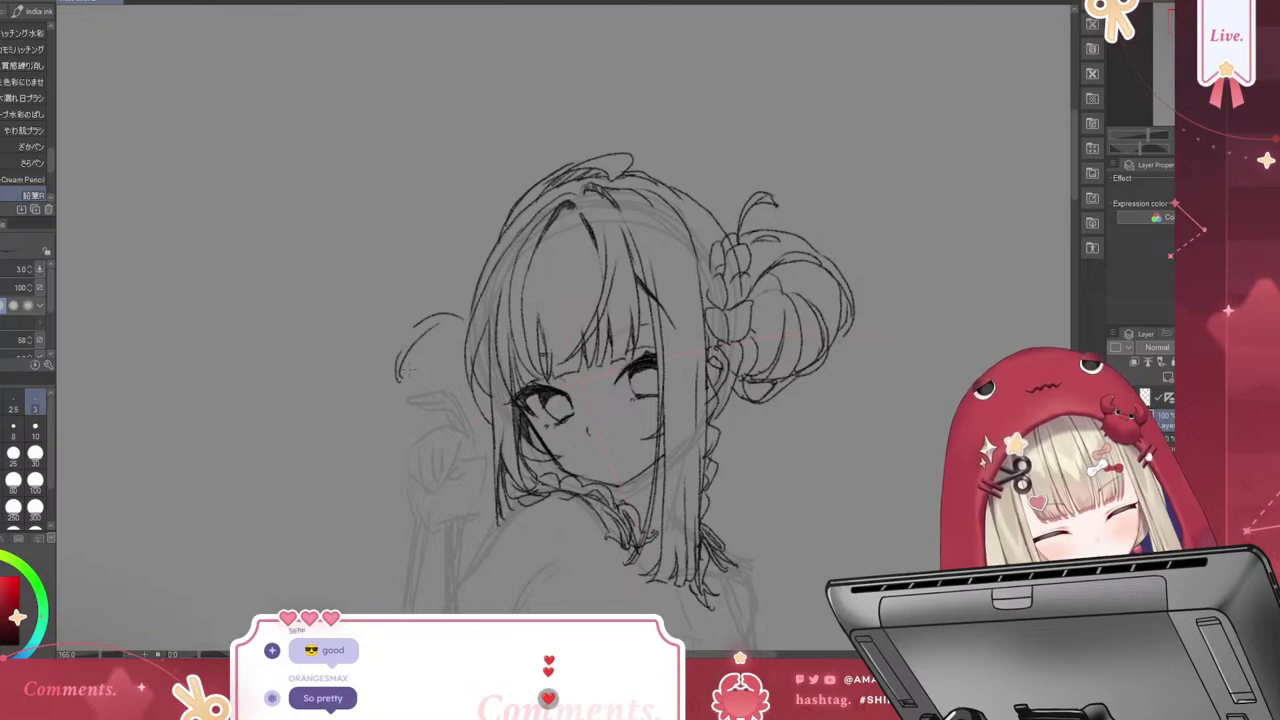
mouse_move(466, 310)
left_mouse_down()
mouse_move(410, 330)
mouse_move(408, 370)
left_mouse_up()
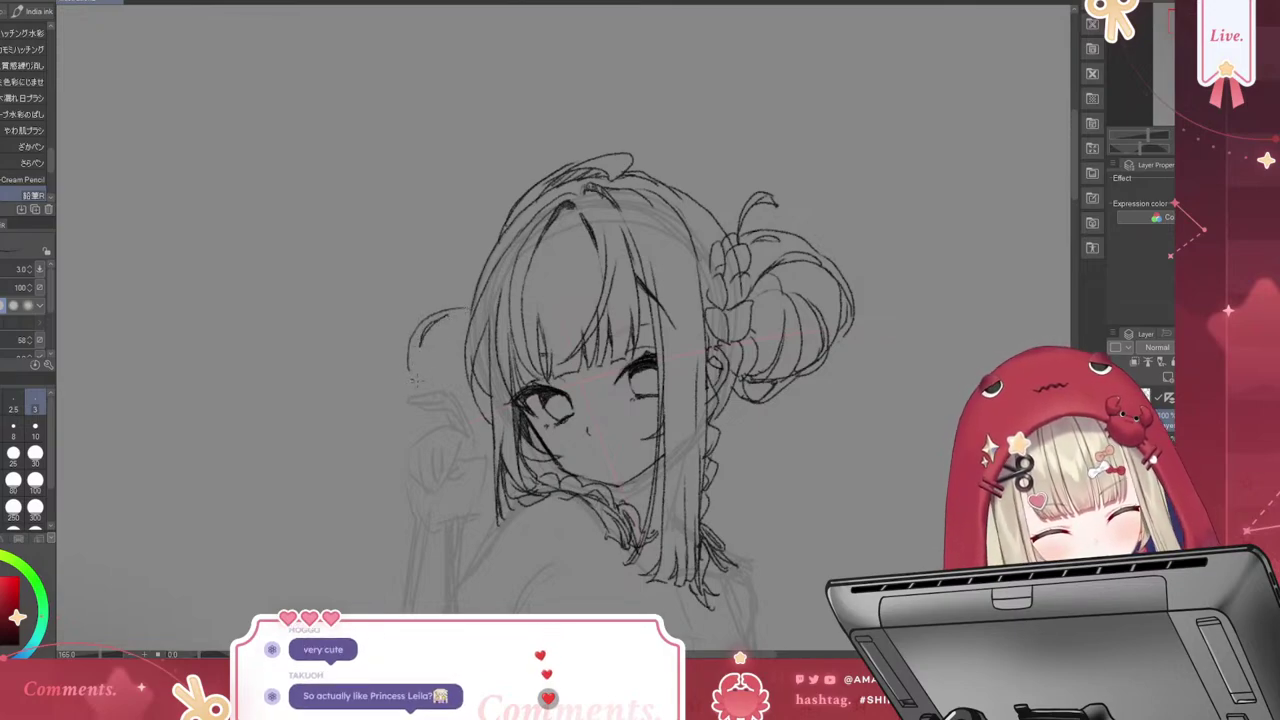
left_click(412, 380)
left_click_drag(450, 302, 469, 305)
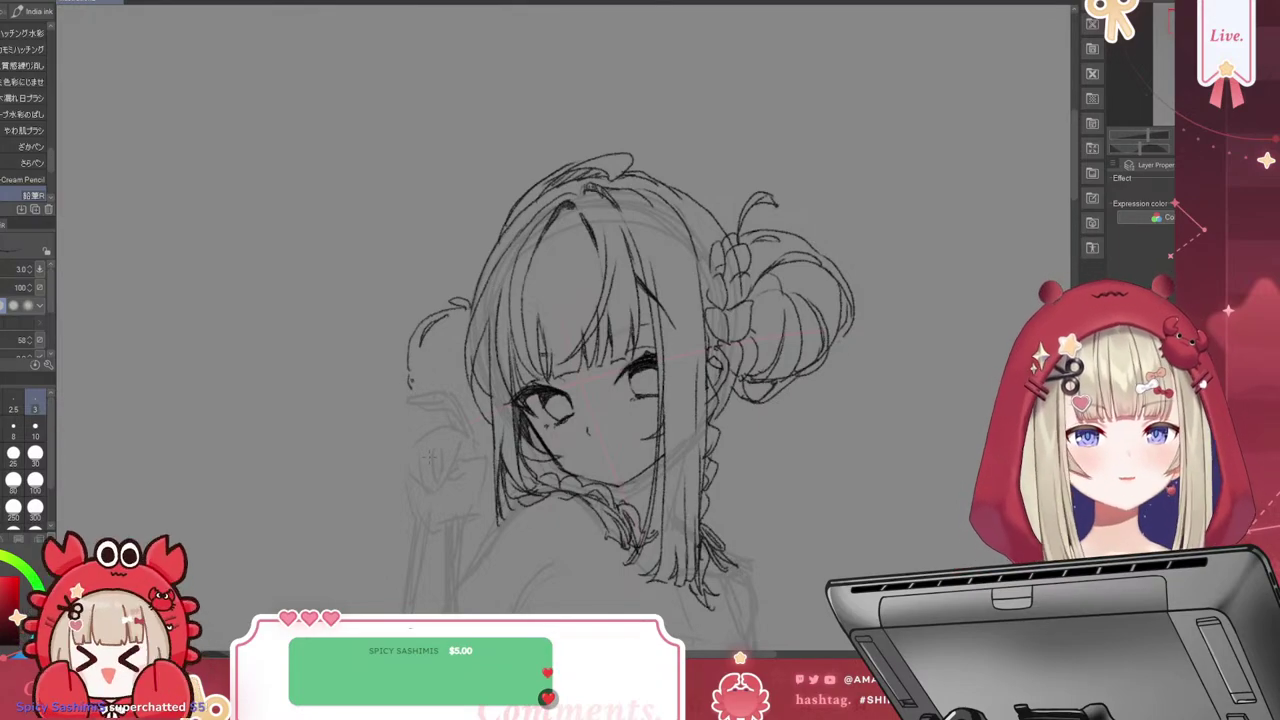
left_click_drag(645, 172, 725, 114)
left_click_drag(435, 230, 505, 160)
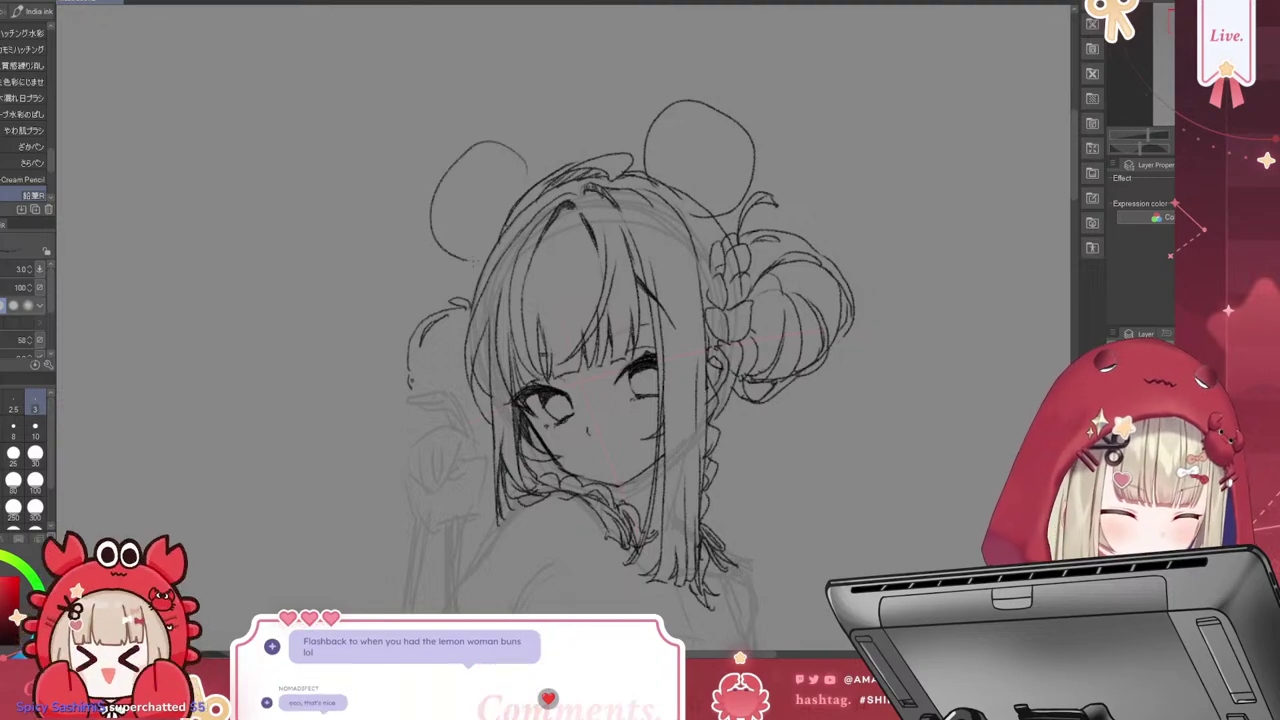
key("ctrl+z")
key("ctrl+z")
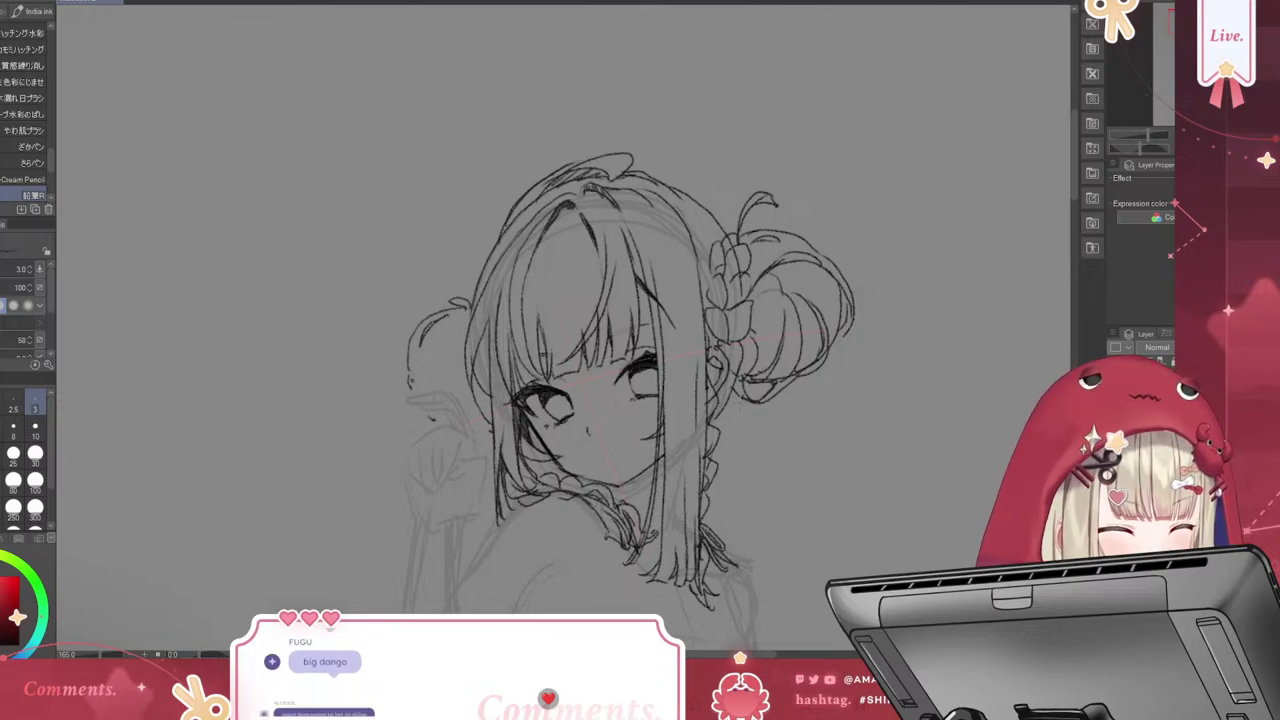
left_click_drag(734, 402, 823, 612)
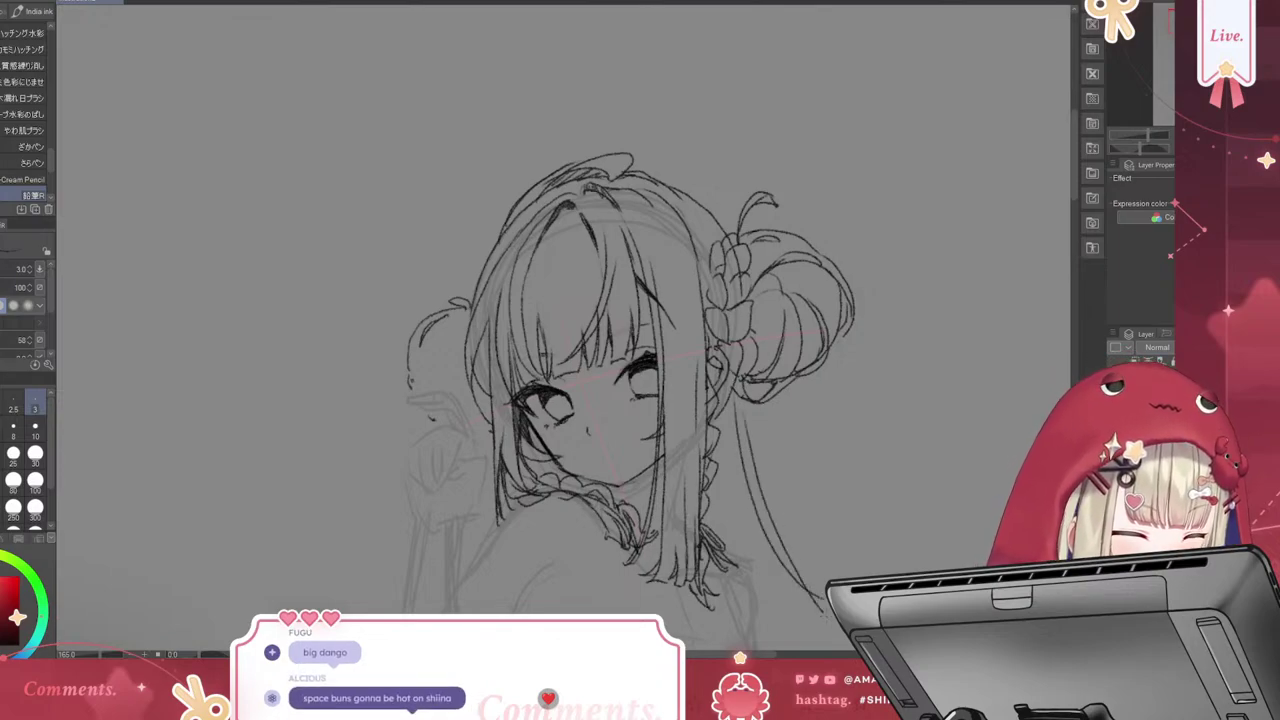
key("ctrl+z")
key("ctrl+z")
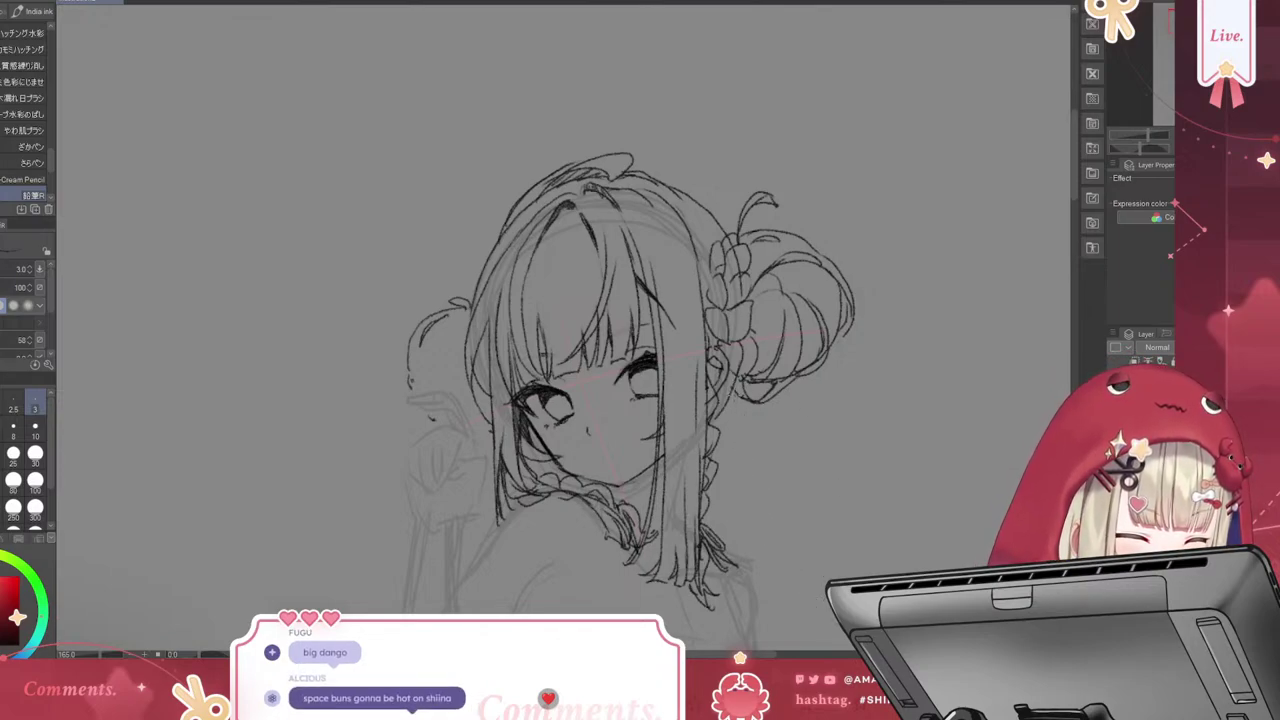
mouse_move(731, 390)
left_mouse_down()
mouse_move(739, 510)
mouse_move(778, 606)
left_mouse_up()
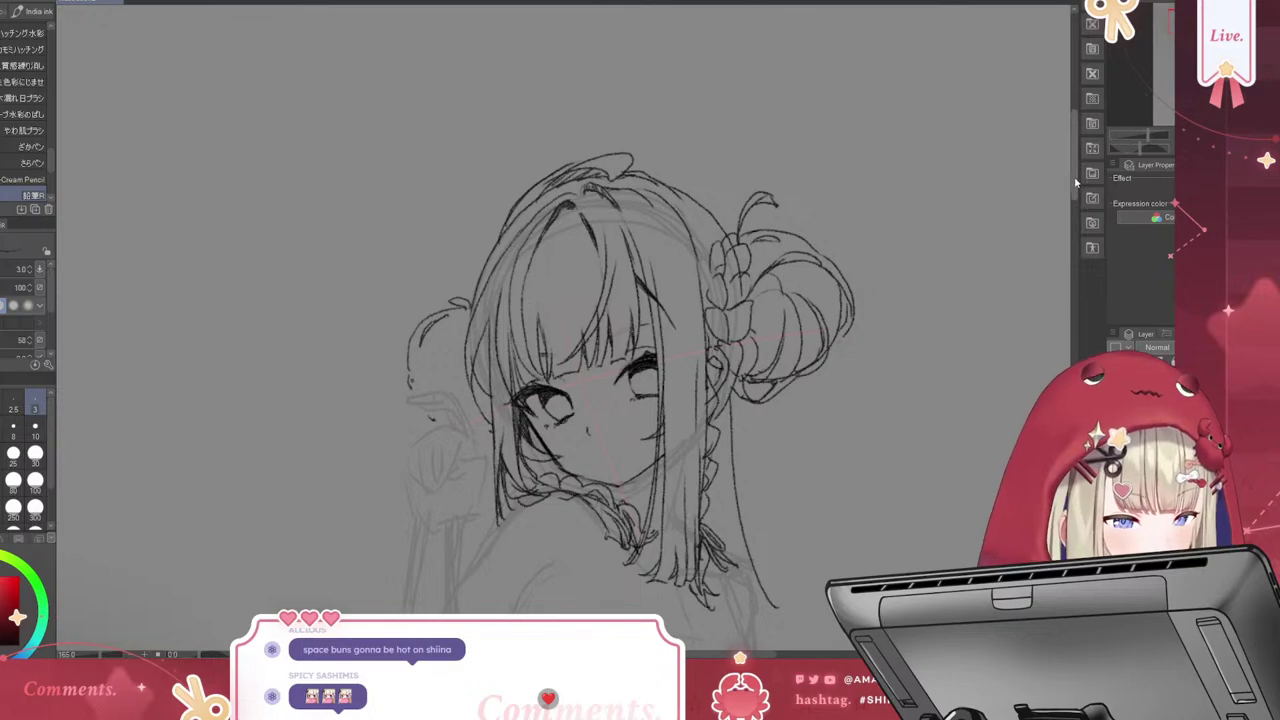
mouse_move(1075, 181)
left_mouse_down()
mouse_move(1075, 219)
mouse_move(1075, 198)
left_mouse_up()
key("ctrl+z")
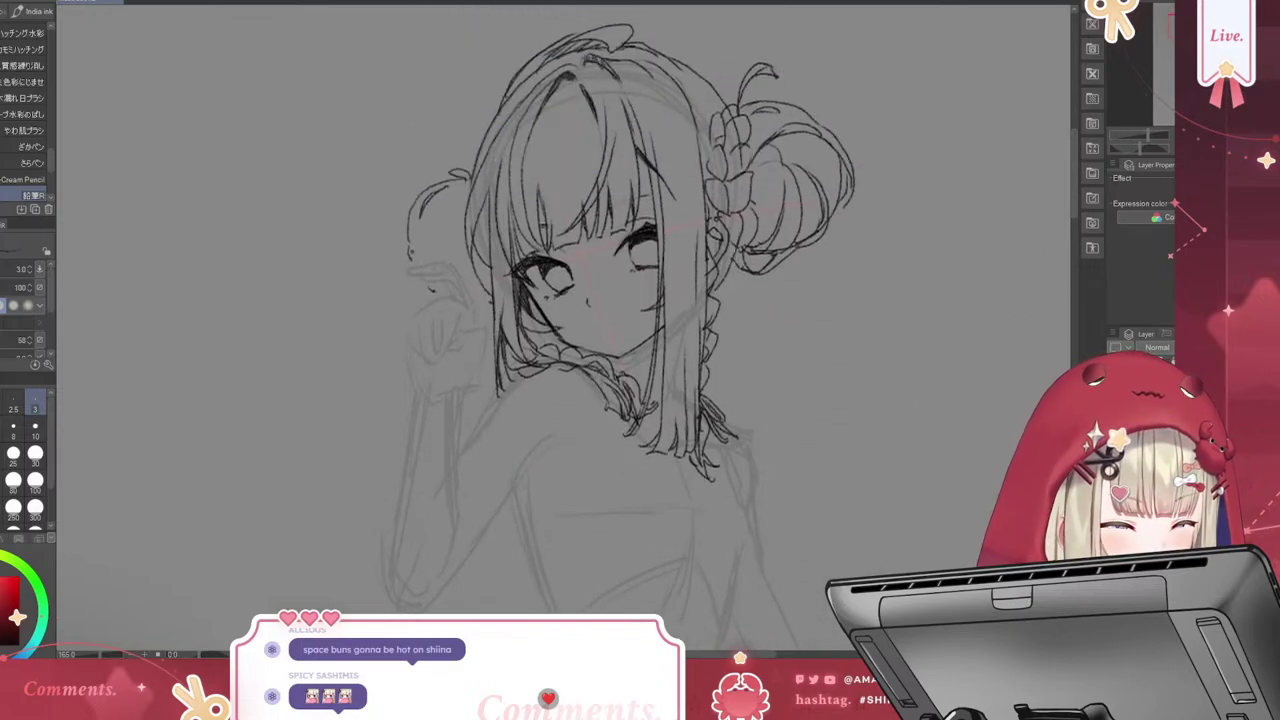
Draw the inner edge of a long strand hanging beneath the large bun, trying and undoing several outer edges for it
left_click_drag(766, 265, 801, 400)
key("ctrl+z")
left_click_drag(775, 266, 813, 510)
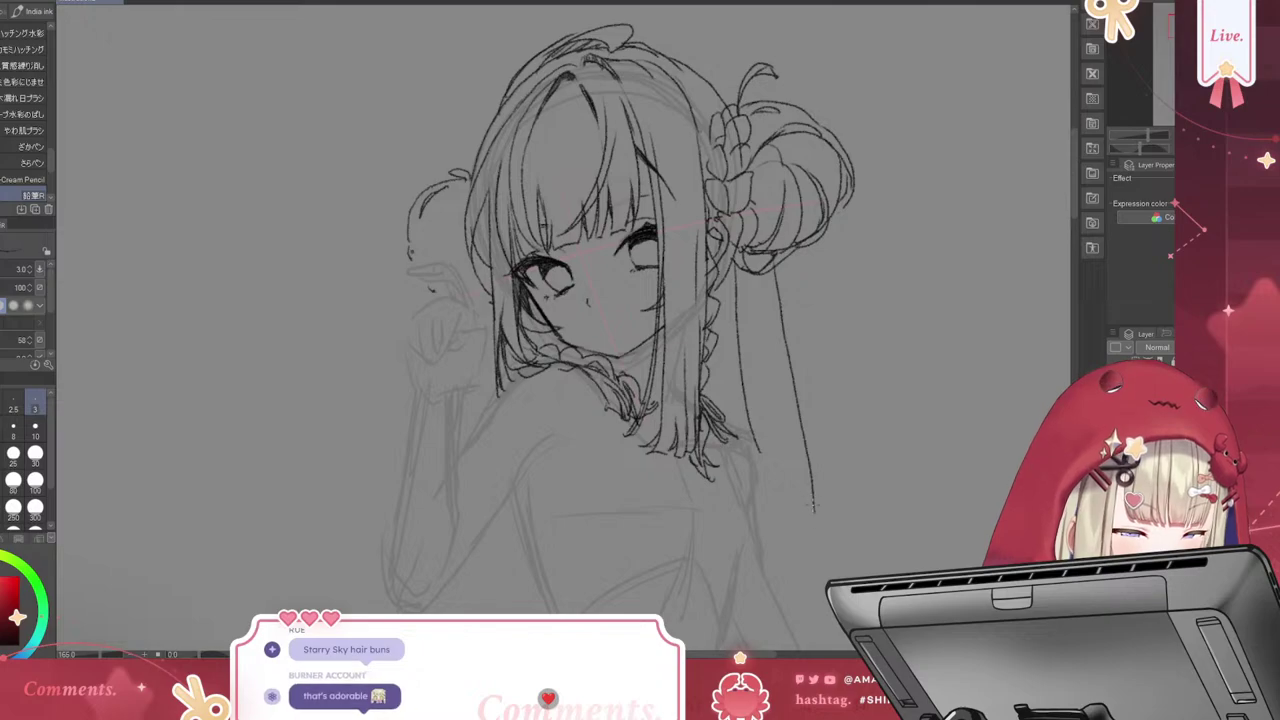
key("ctrl+z")
left_click_drag(770, 256, 826, 578)
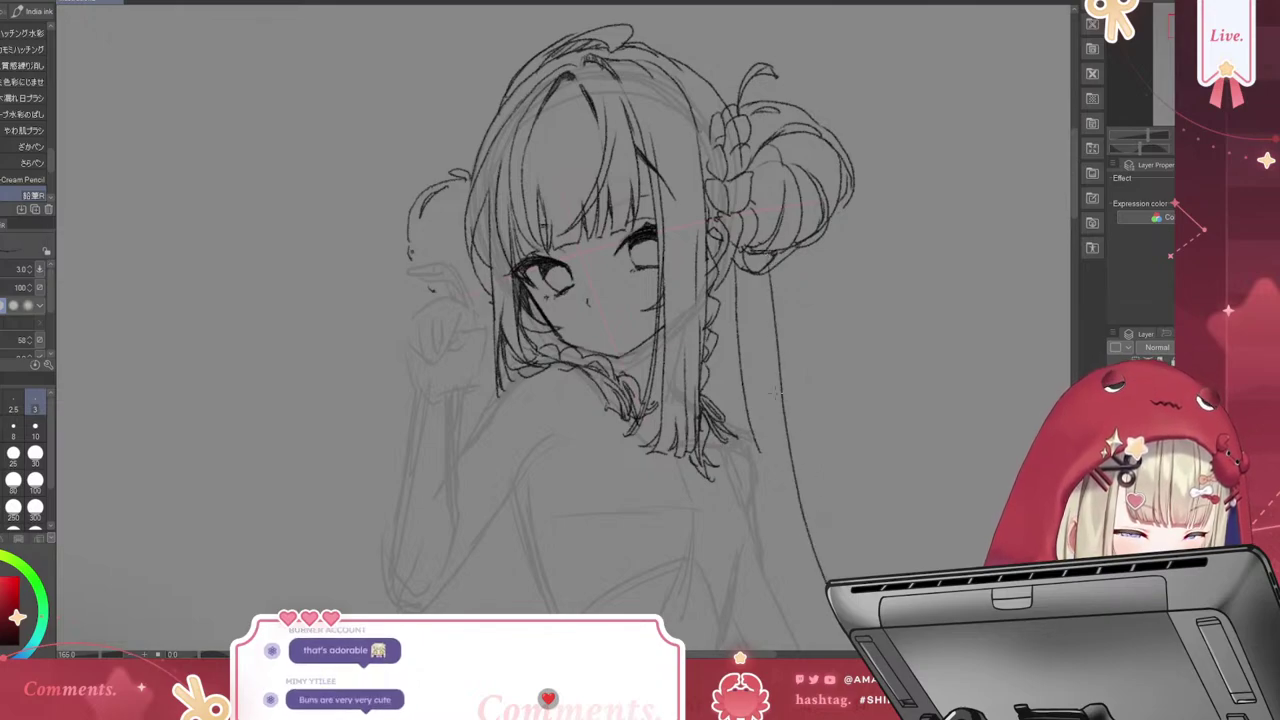
key("ctrl+z")
left_click_drag(770, 265, 805, 376)
key("ctrl+z")
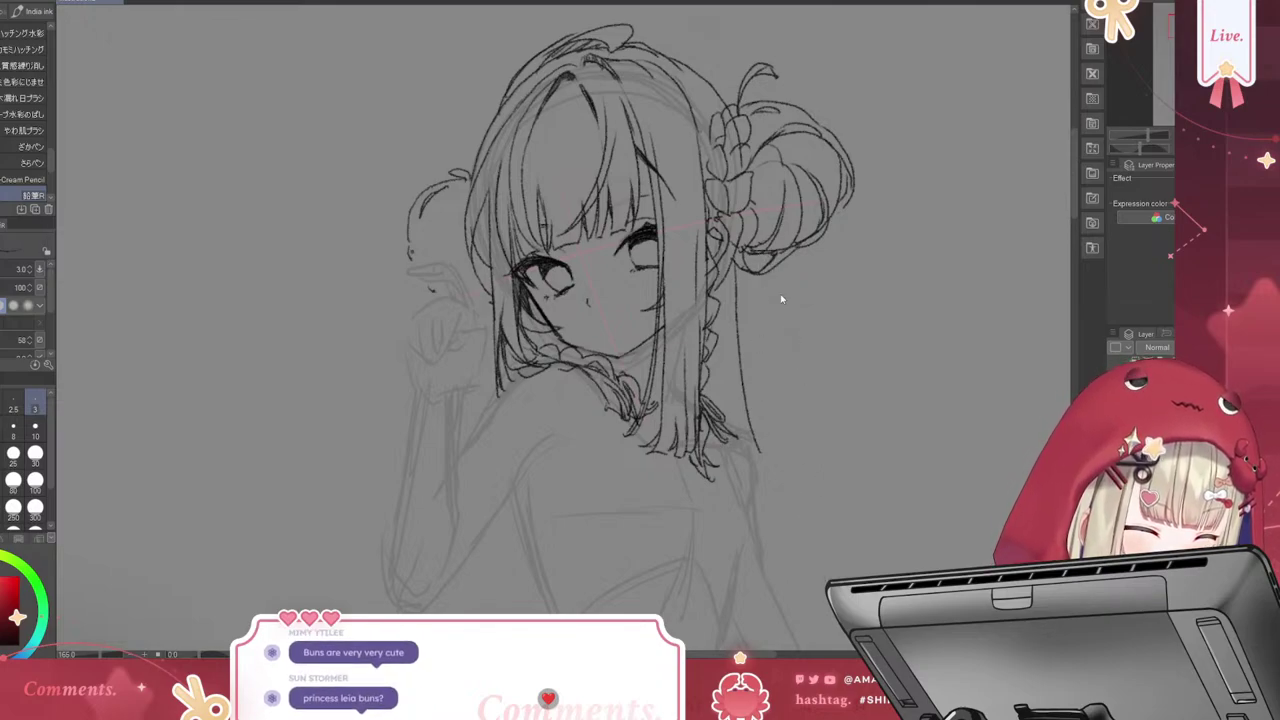
mouse_move(764, 266)
left_mouse_down()
mouse_move(818, 538)
mouse_move(856, 553)
left_mouse_up()
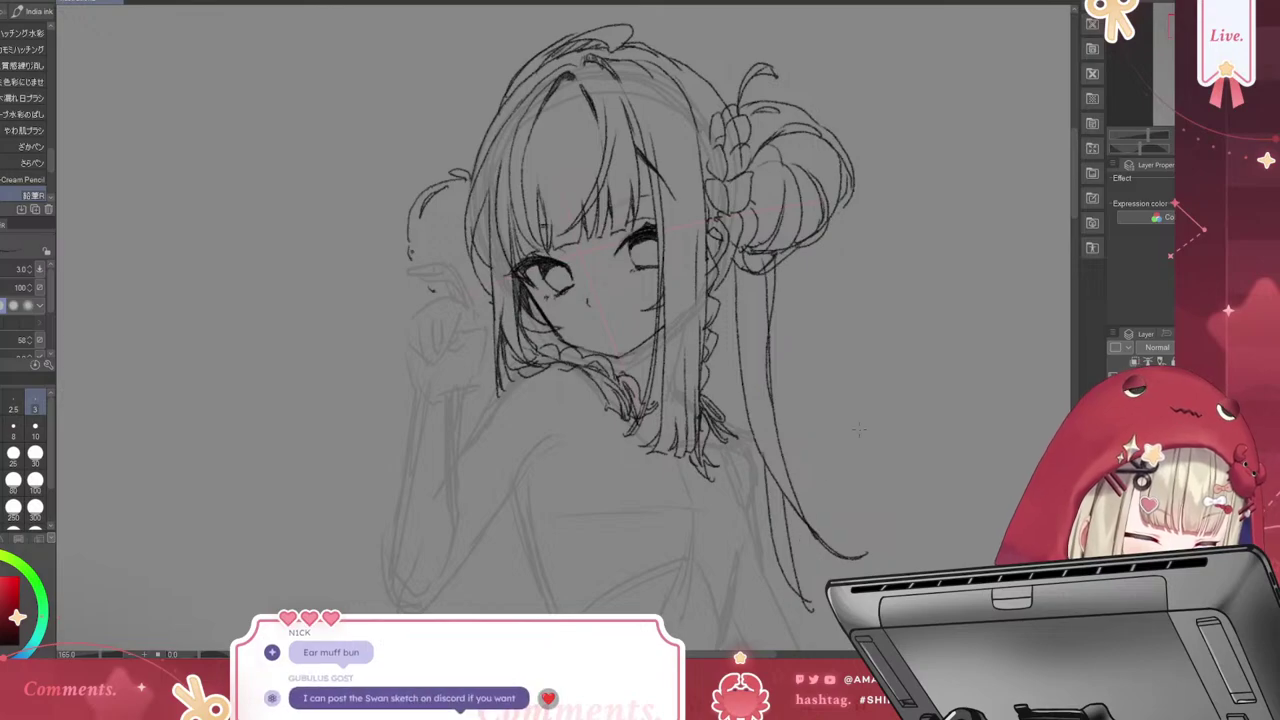
key("ctrl+z")
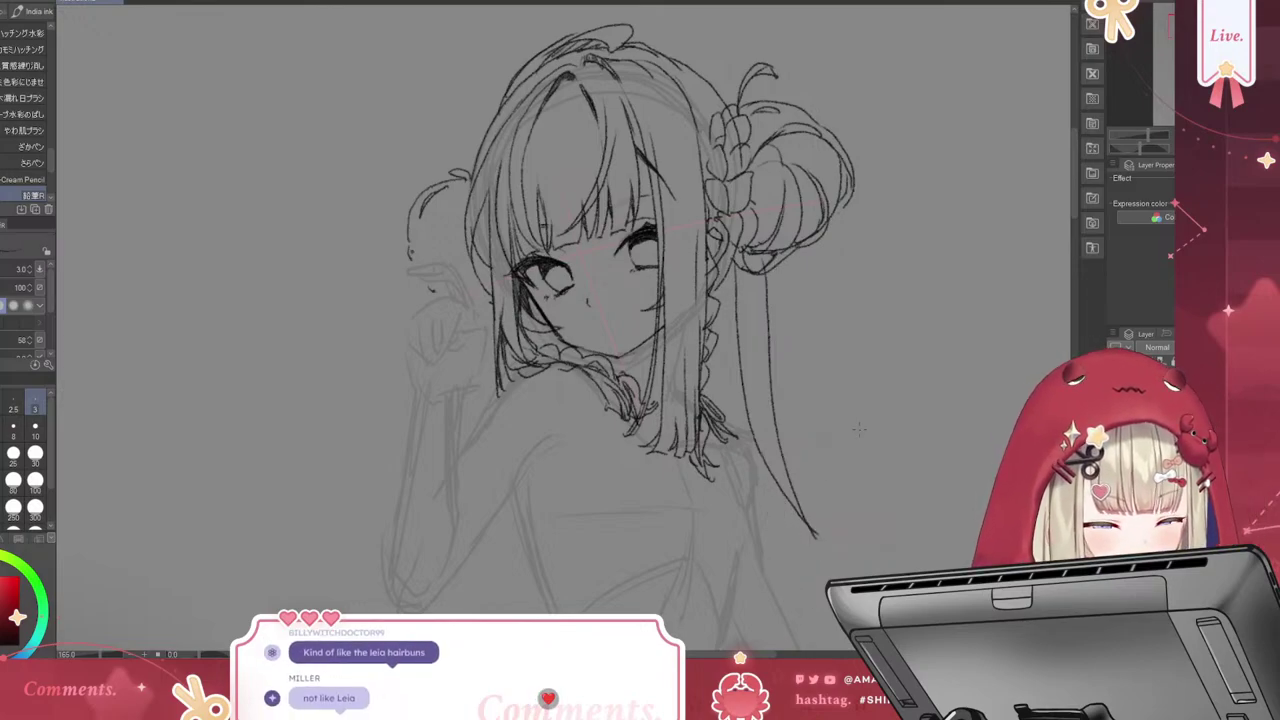
key("ctrl+z")
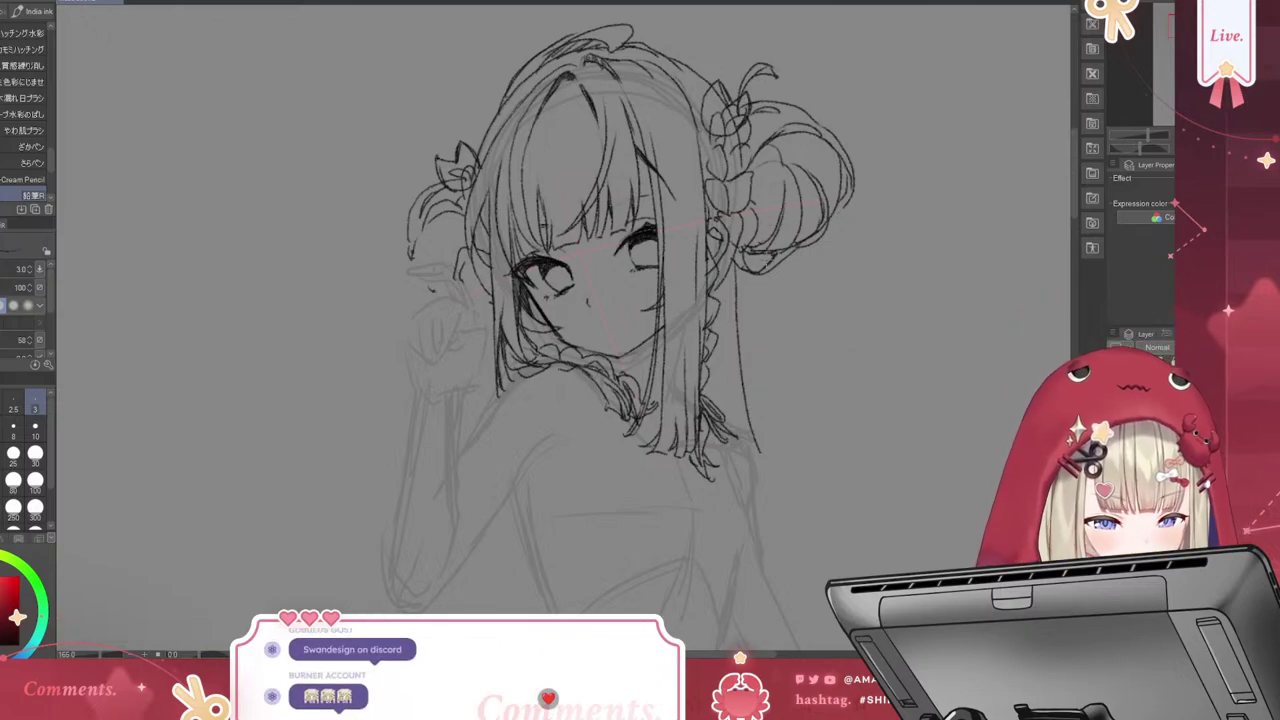
Draw the outer edge of the loose strand under the large bun, curving it down past the shoulder as a narrow lock
left_click_drag(755, 358, 781, 483)
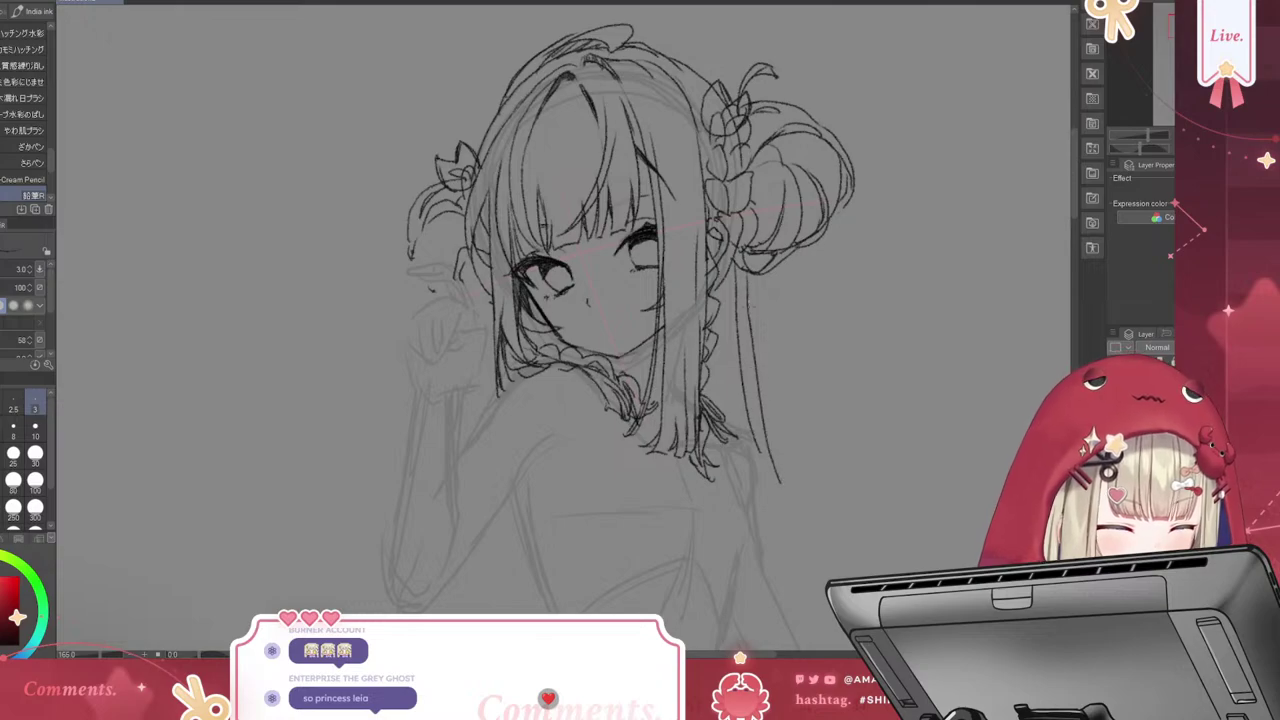
left_click_drag(748, 330, 800, 520)
left_click_drag(758, 430, 802, 537)
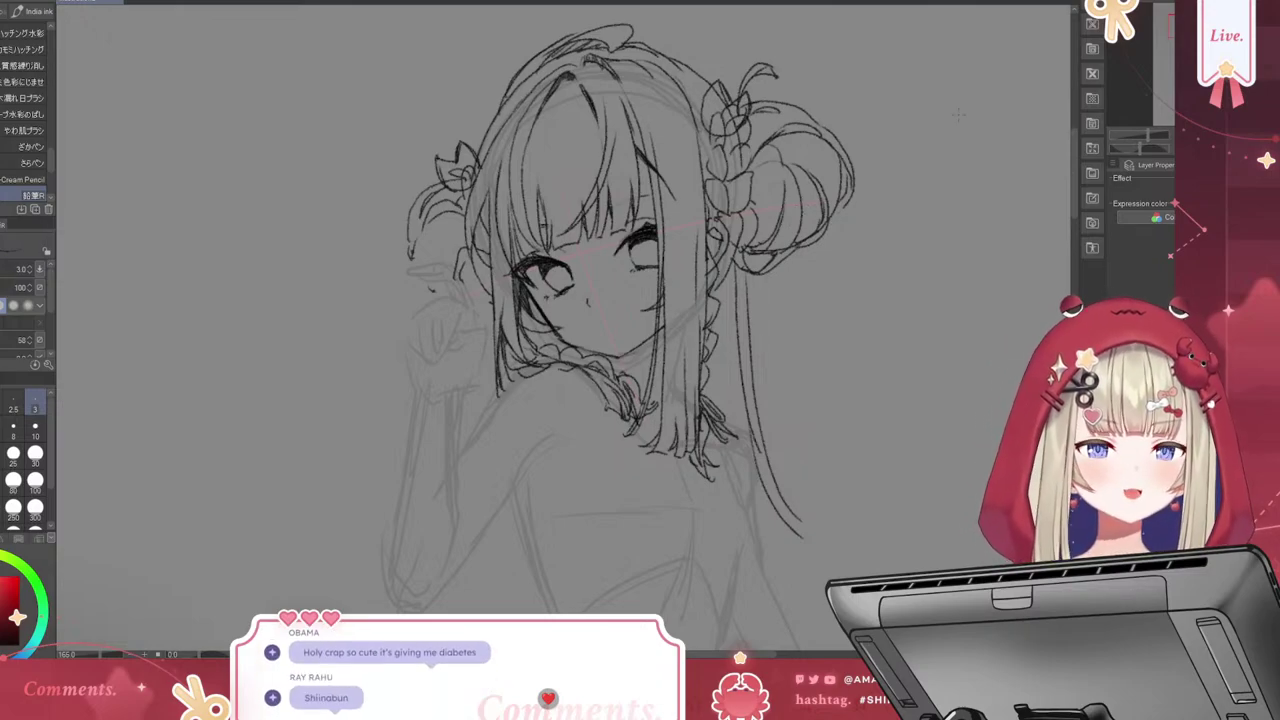
key("ctrl+z")
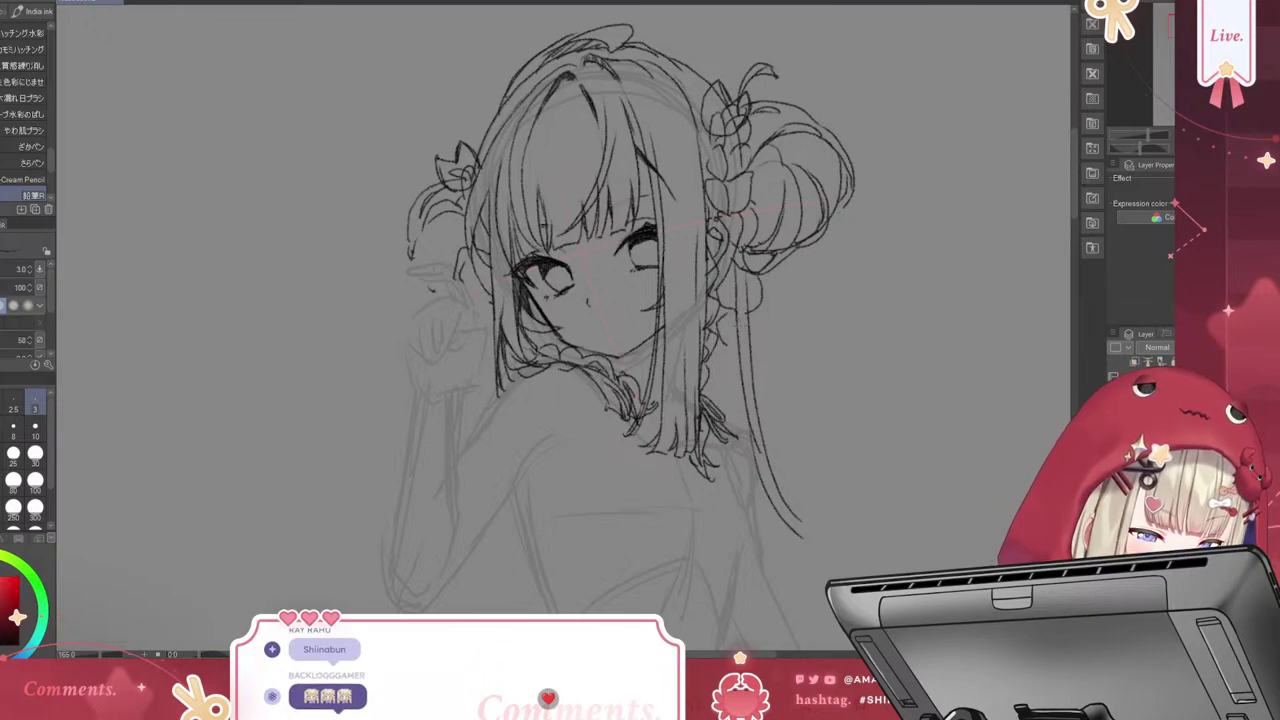
scroll(490, 210, "up", 5)
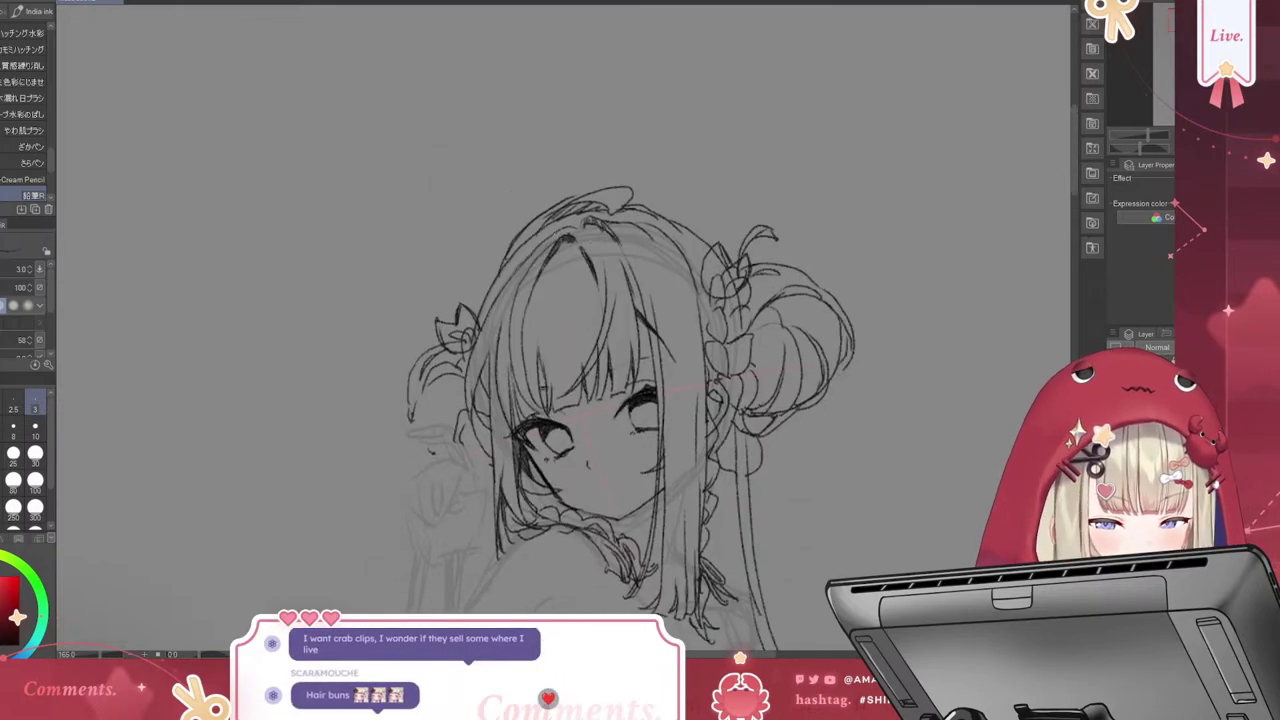
left_click_drag(530, 236, 447, 186)
key("ctrl+z")
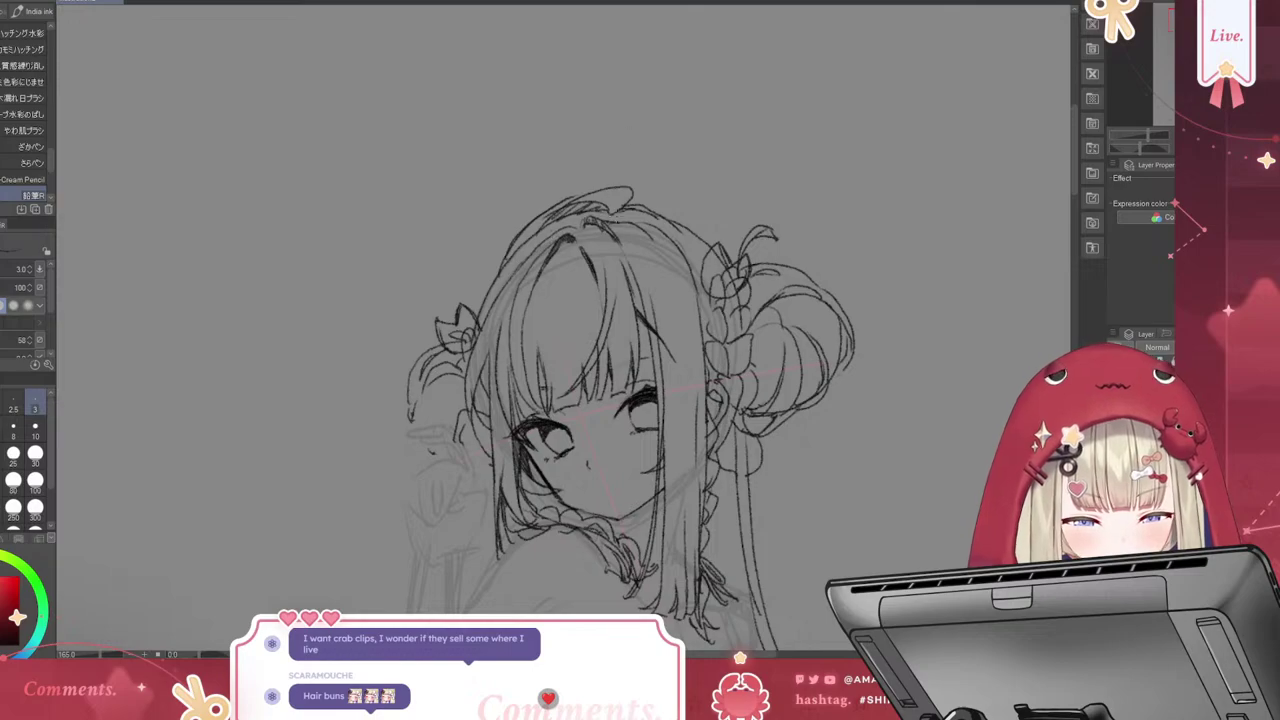
key("ctrl+z")
Draw a tall, pointed rabbit-ear shape rising from the crown on the raised-hand side of the head
mouse_move(554, 232)
left_mouse_down()
mouse_move(538, 231)
mouse_move(534, 6)
left_mouse_up()
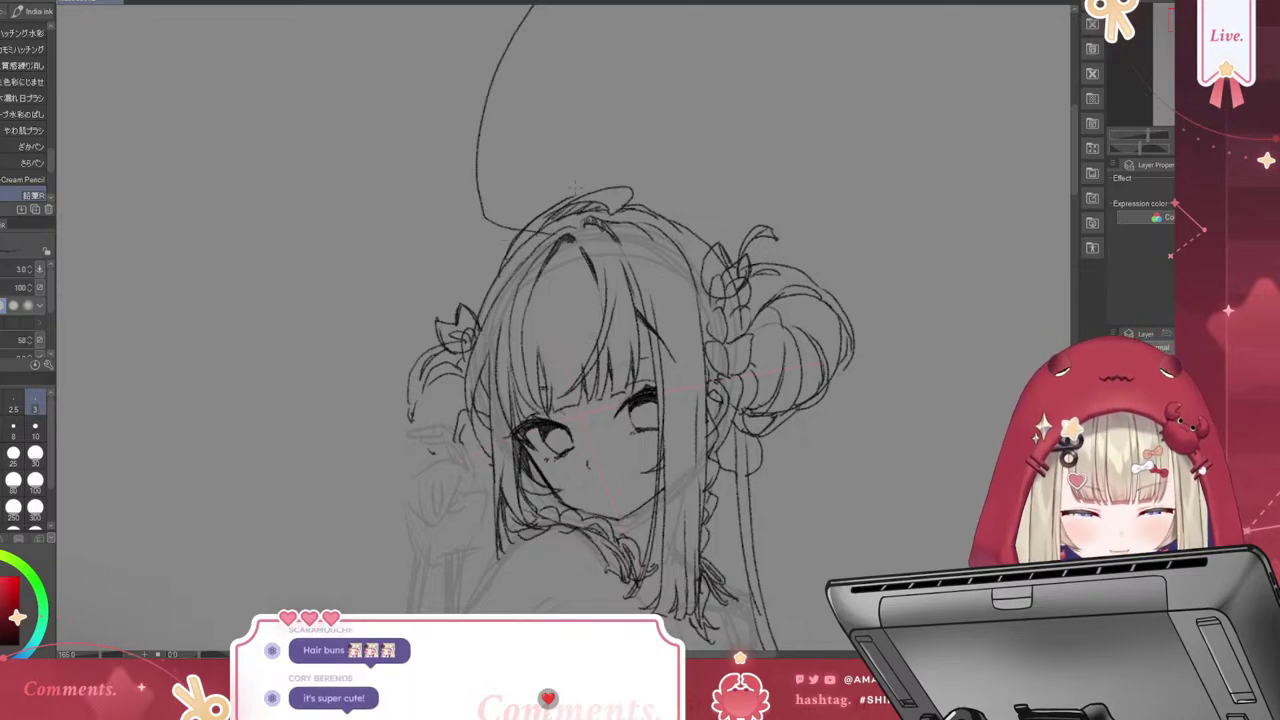
scroll(560, 330, "up", 4)
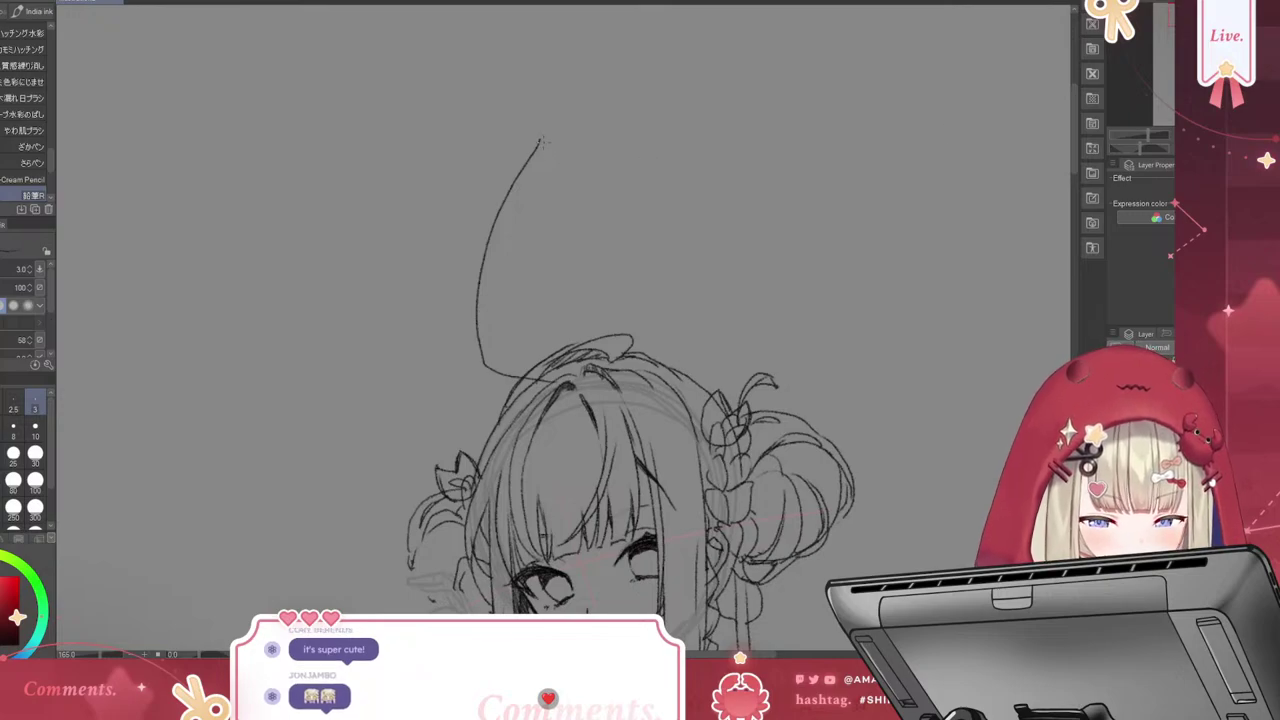
left_click_drag(541, 142, 538, 292)
key("ctrl+z")
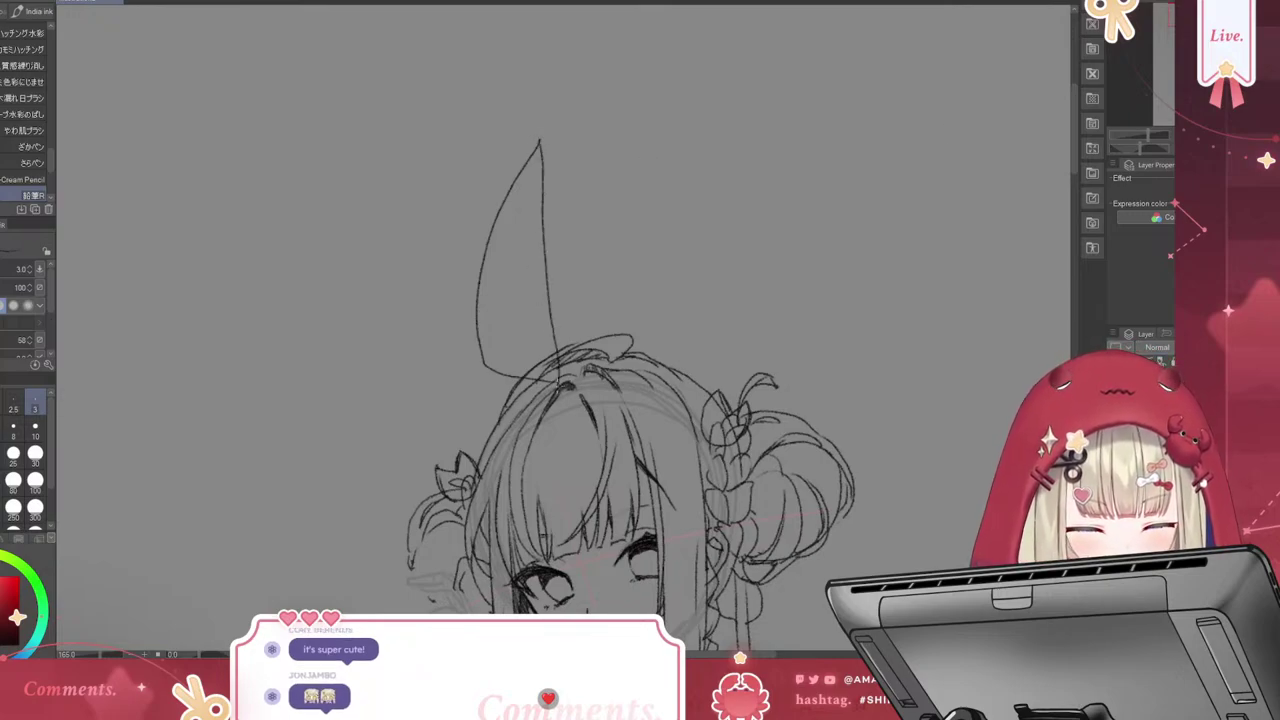
Draw a matching pointed ear on the large-bun side, redraw it slightly narrower, and add inner fold lines to both ears
mouse_move(576, 352)
left_mouse_down()
mouse_move(677, 149)
mouse_move(695, 138)
left_mouse_up()
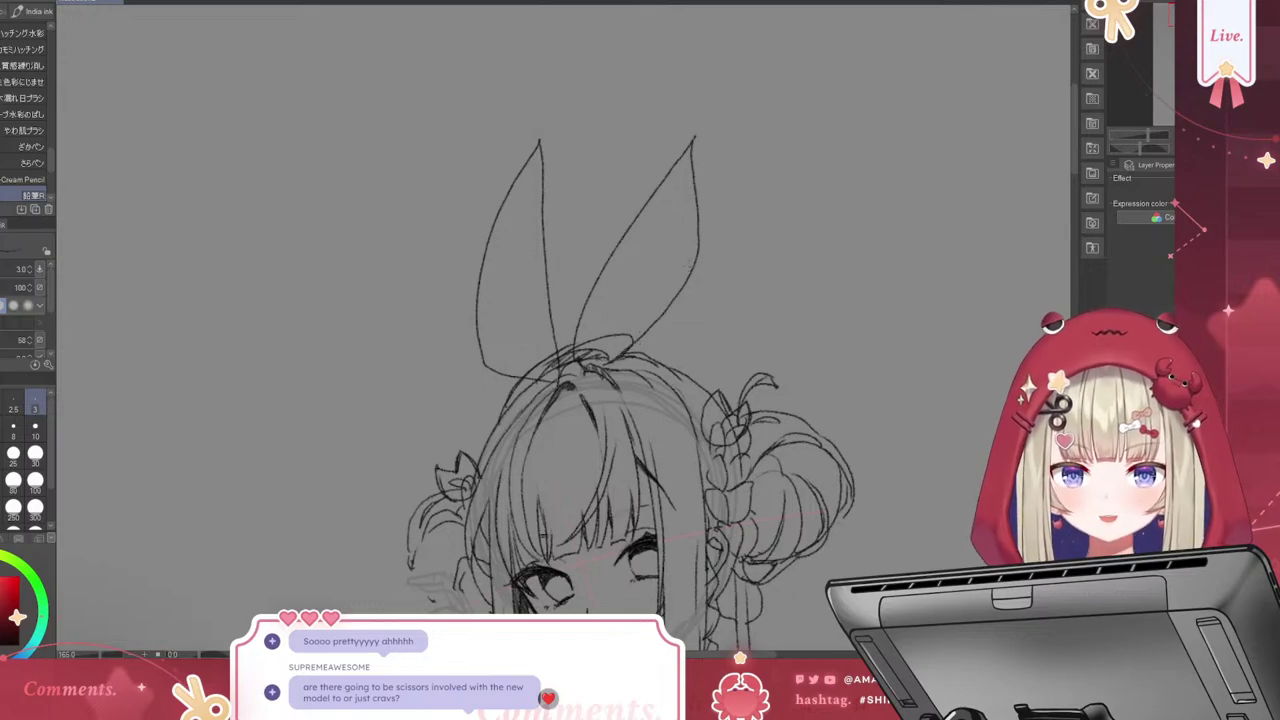
key("ctrl+z")
key("ctrl+z")
key("ctrl+z")
left_click_drag(572, 345, 675, 142)
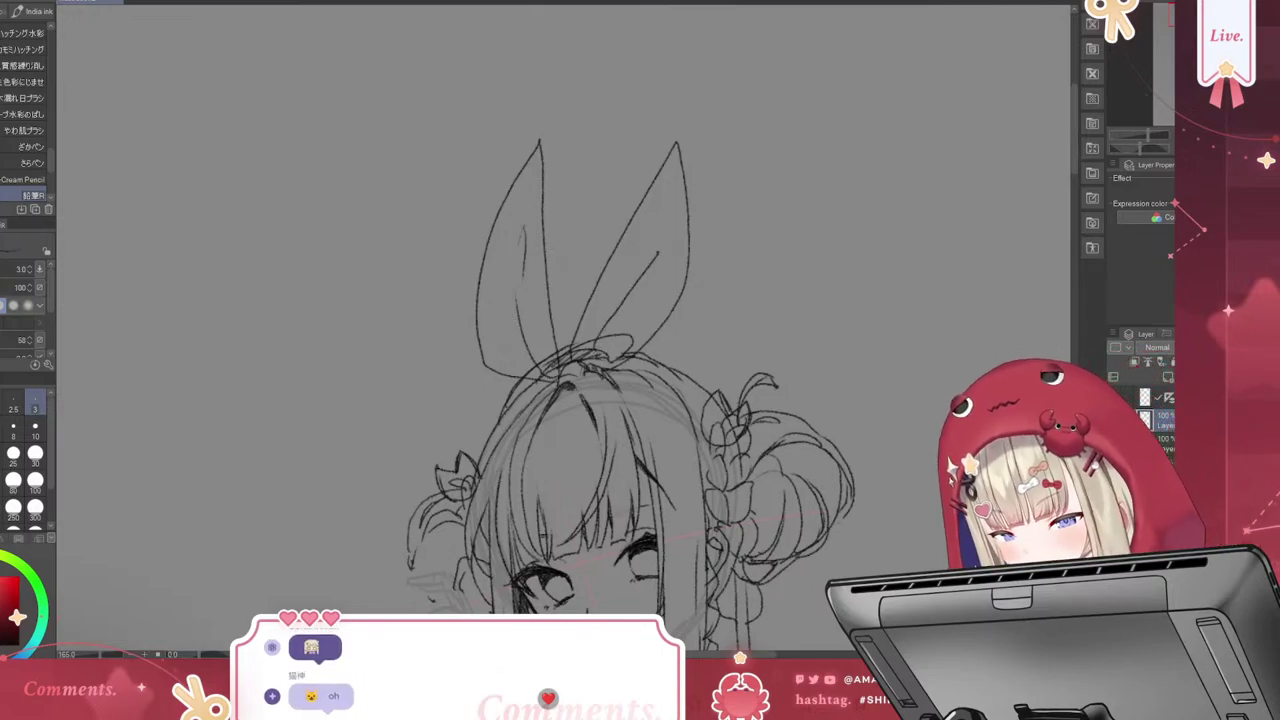
Erase the crown tuft and hair contour lines that overlap the base of the rabbit ears
key("e")
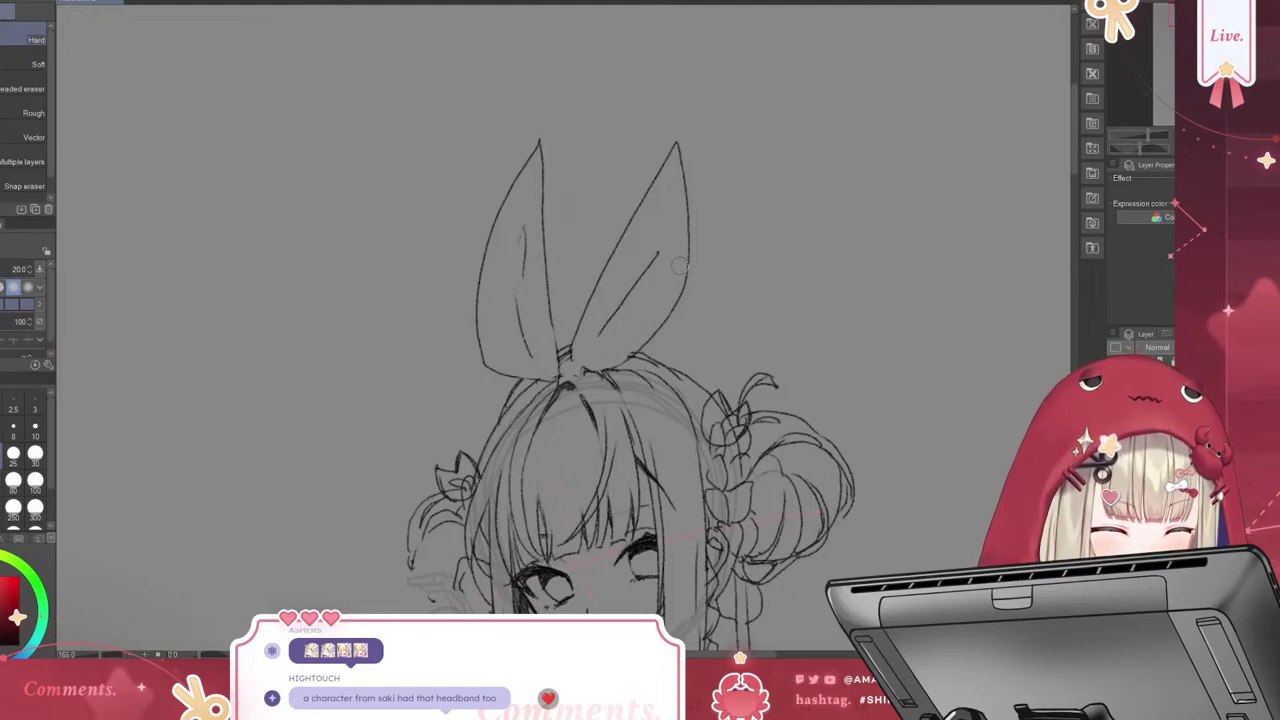
mouse_move(1074, 152)
left_mouse_down()
mouse_move(1074, 203)
mouse_move(1078, 172)
left_mouse_up()
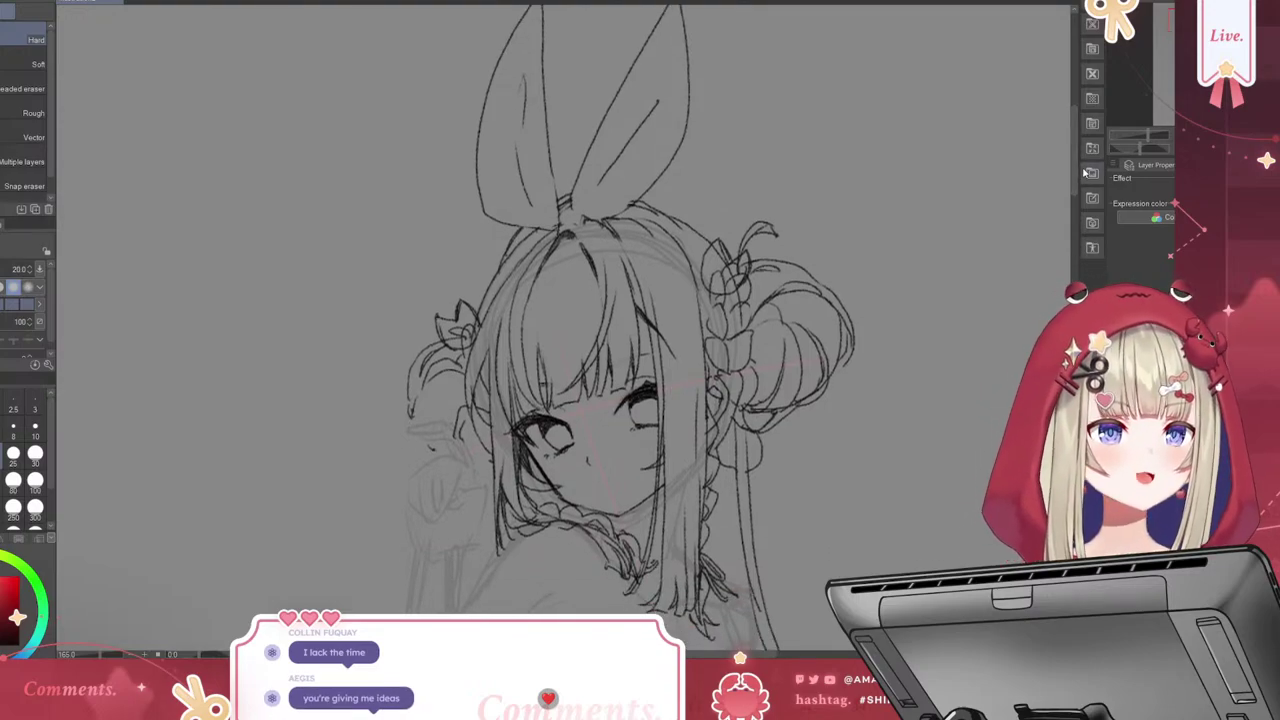
key("k")
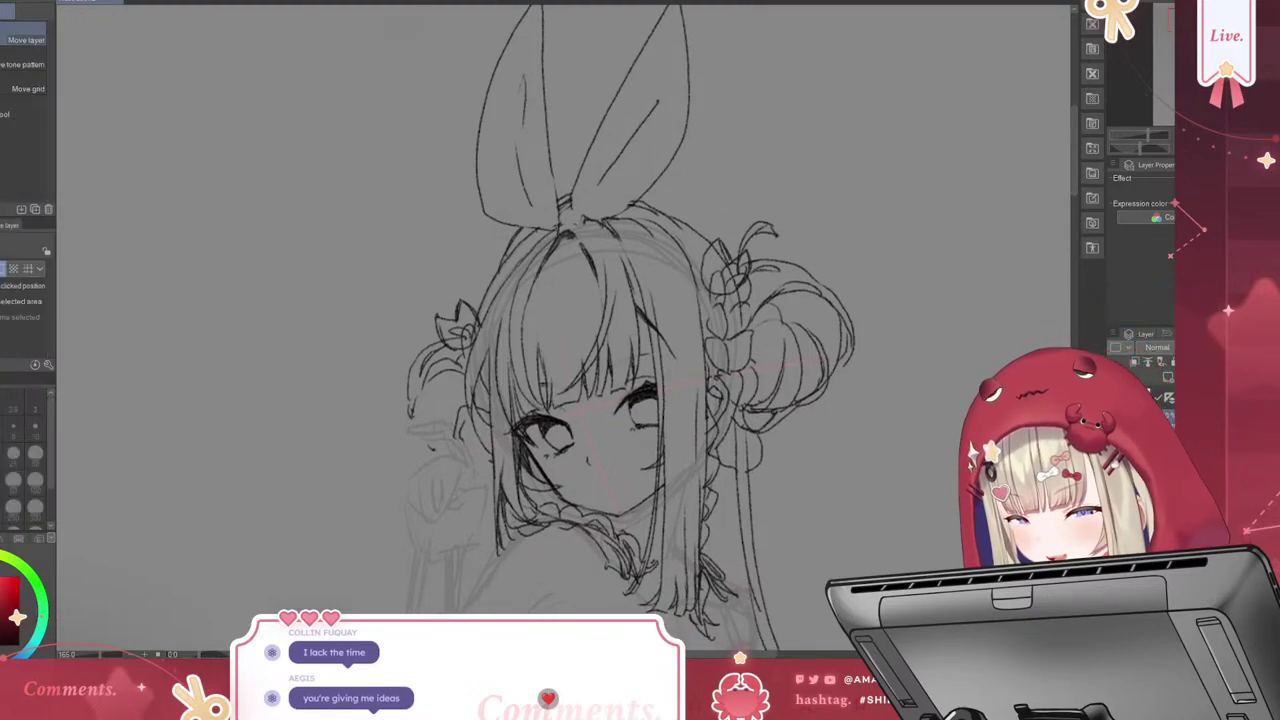
key("p")
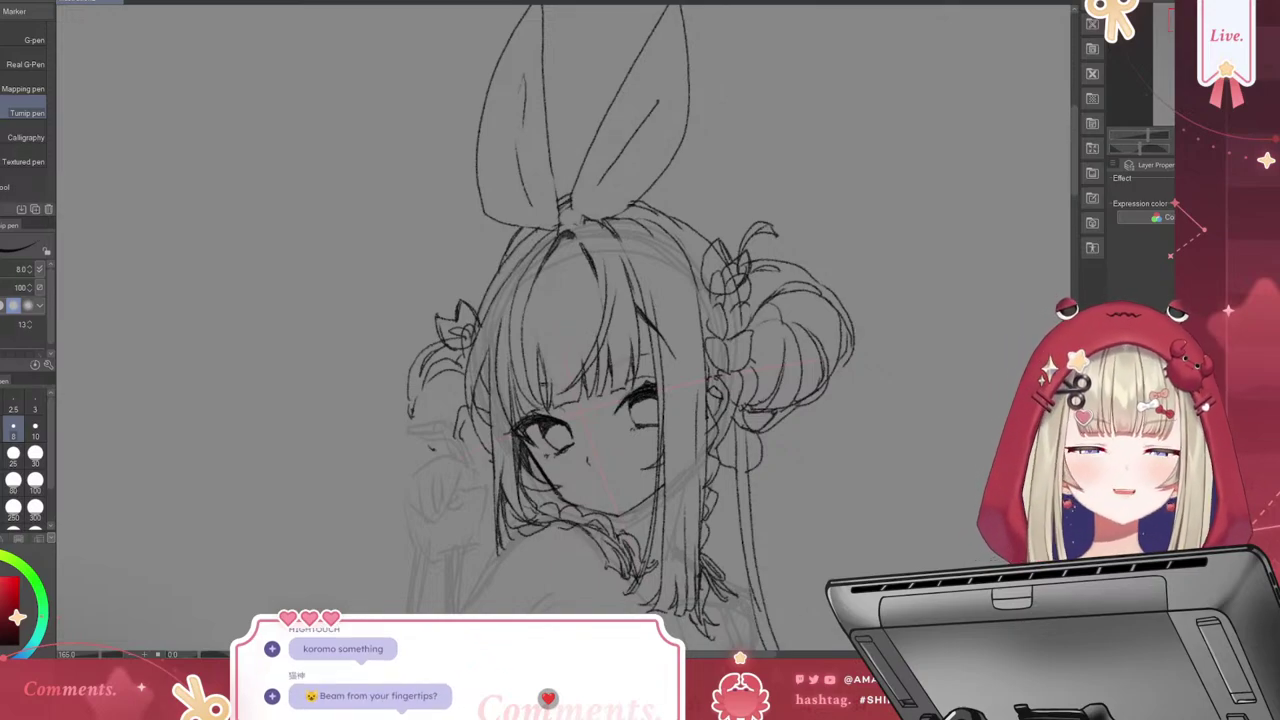
key("k")
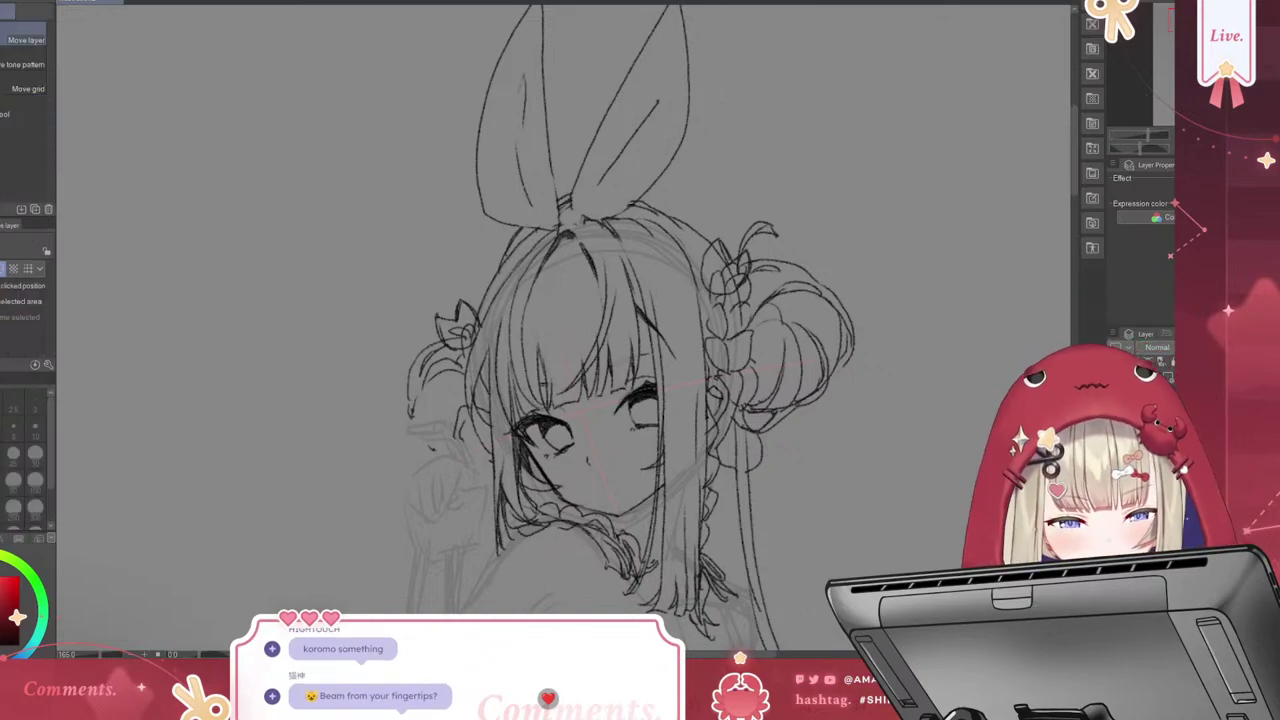
key("p")
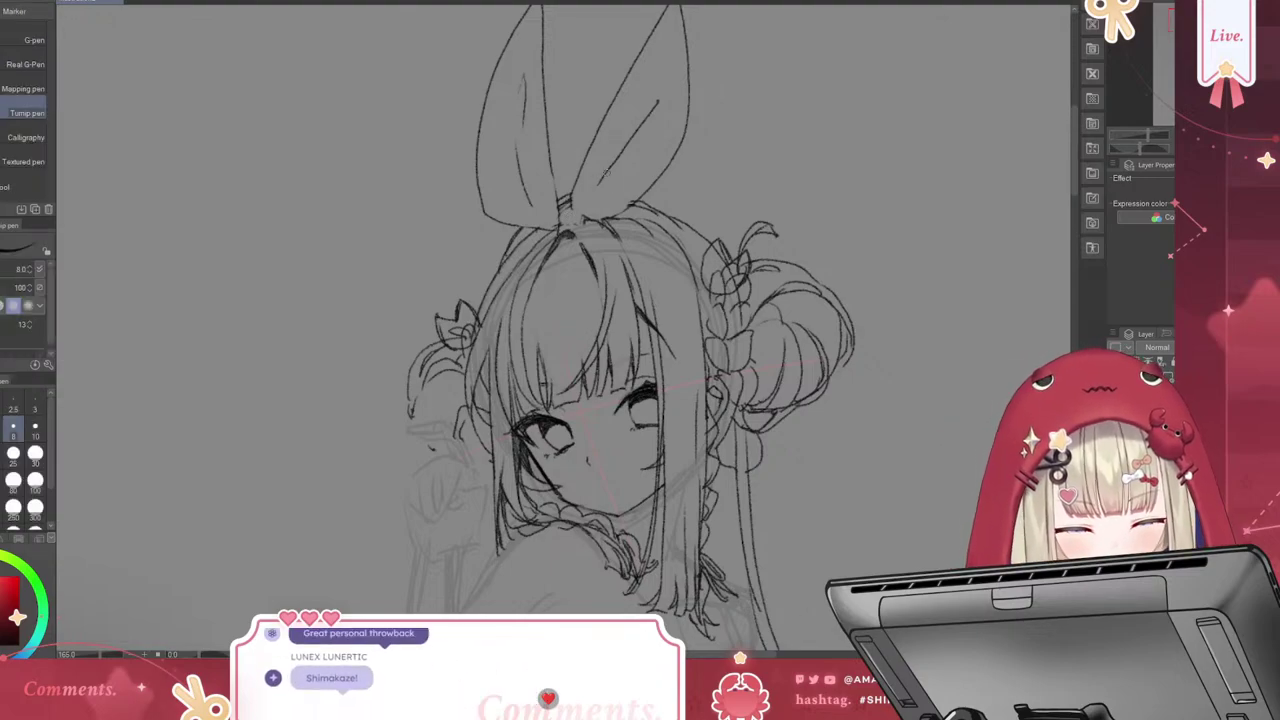
key("k")
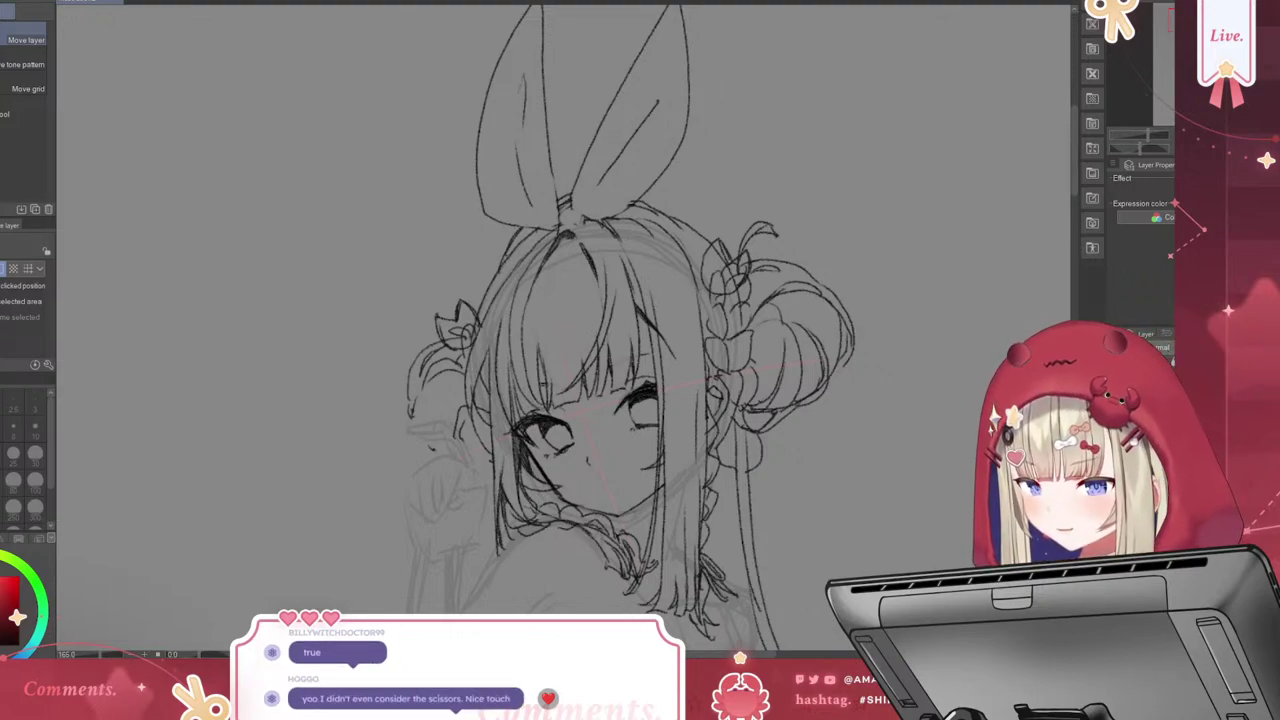
key("p")
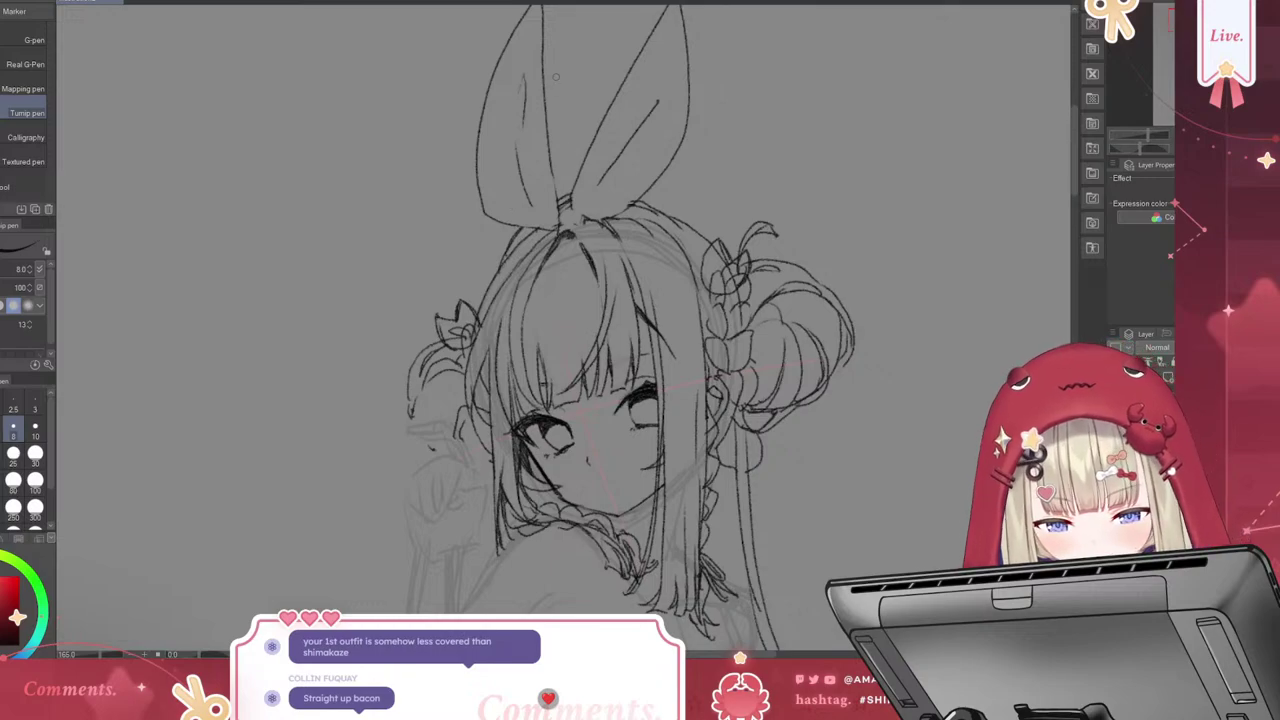
left_click_drag(558, 68, 560, 136)
key("ctrl+z")
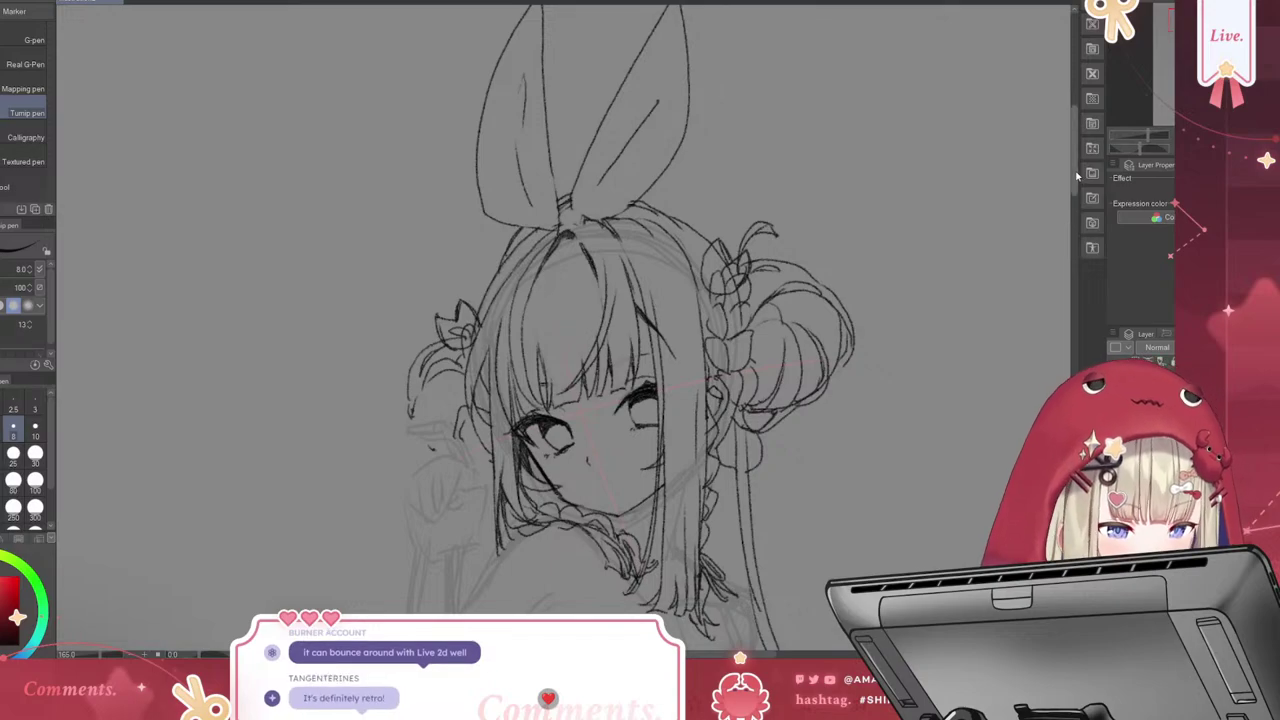
left_click_drag(1076, 177, 1074, 208)
scroll(1069, 190, "down", 2)
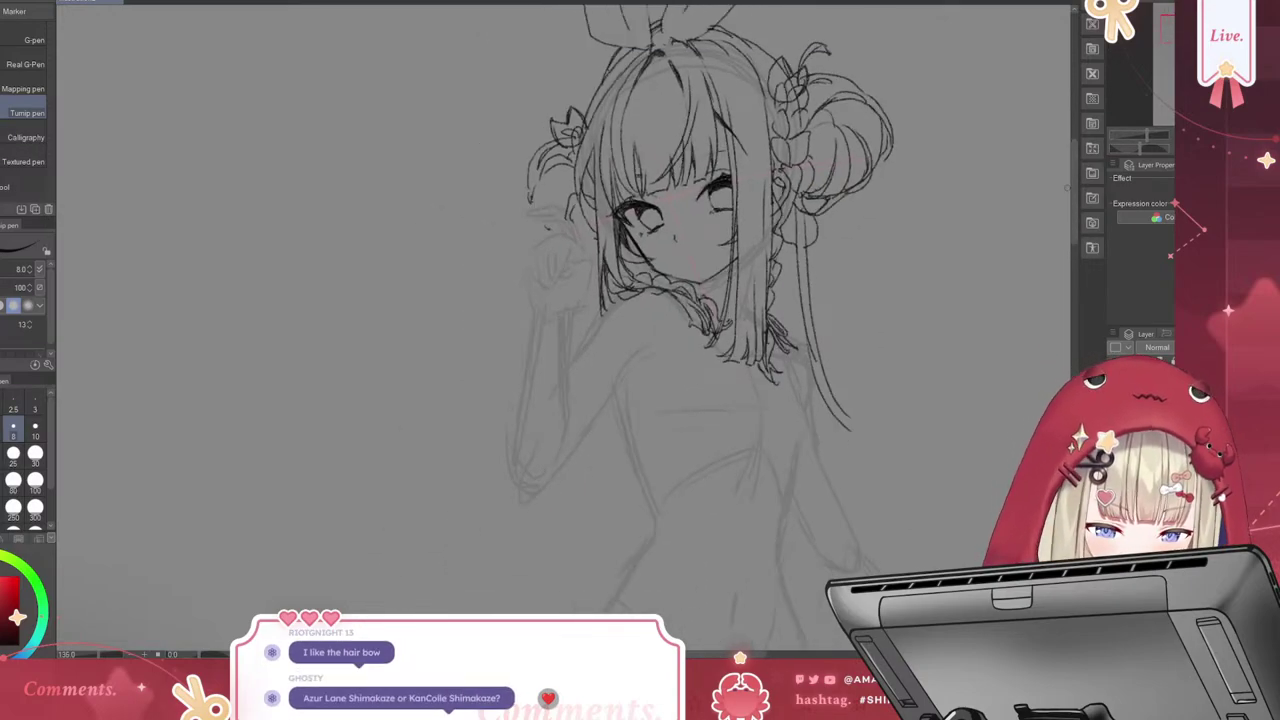
Erase the long, narrow loose strand hanging from under the large bun down past the shoulder
scroll(1071, 191, "up", 2)
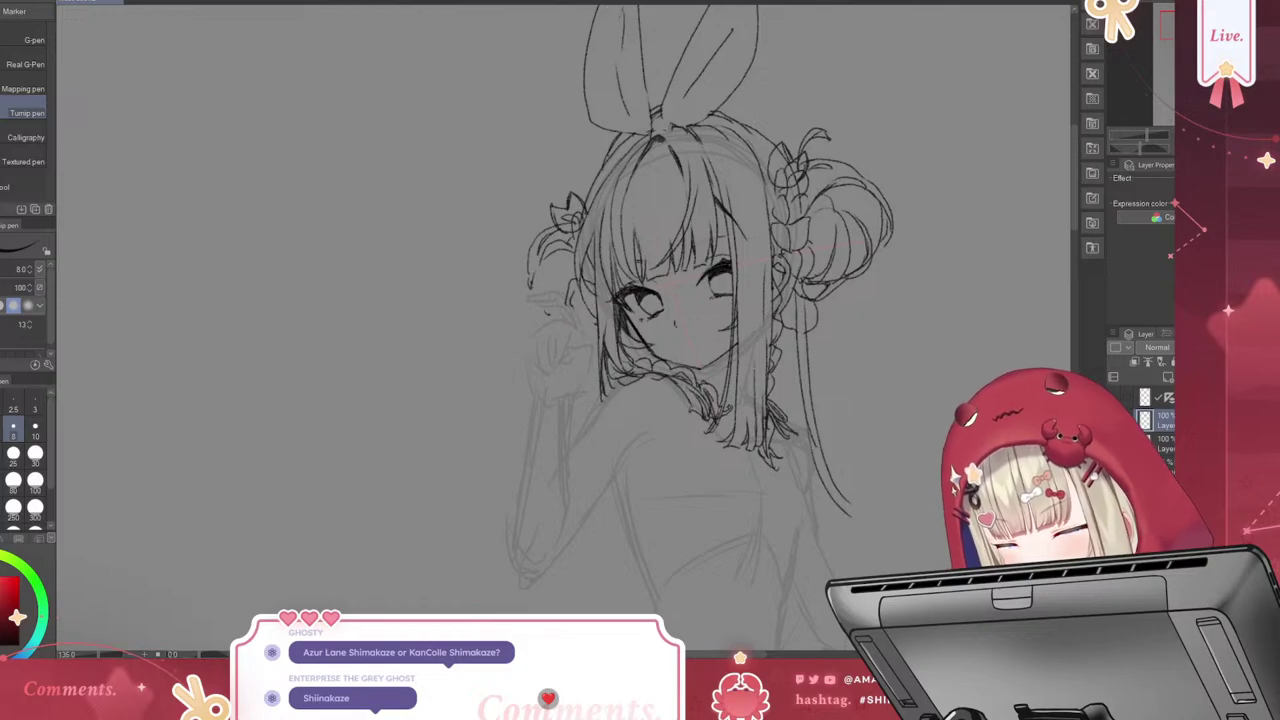
left_click(2, 408)
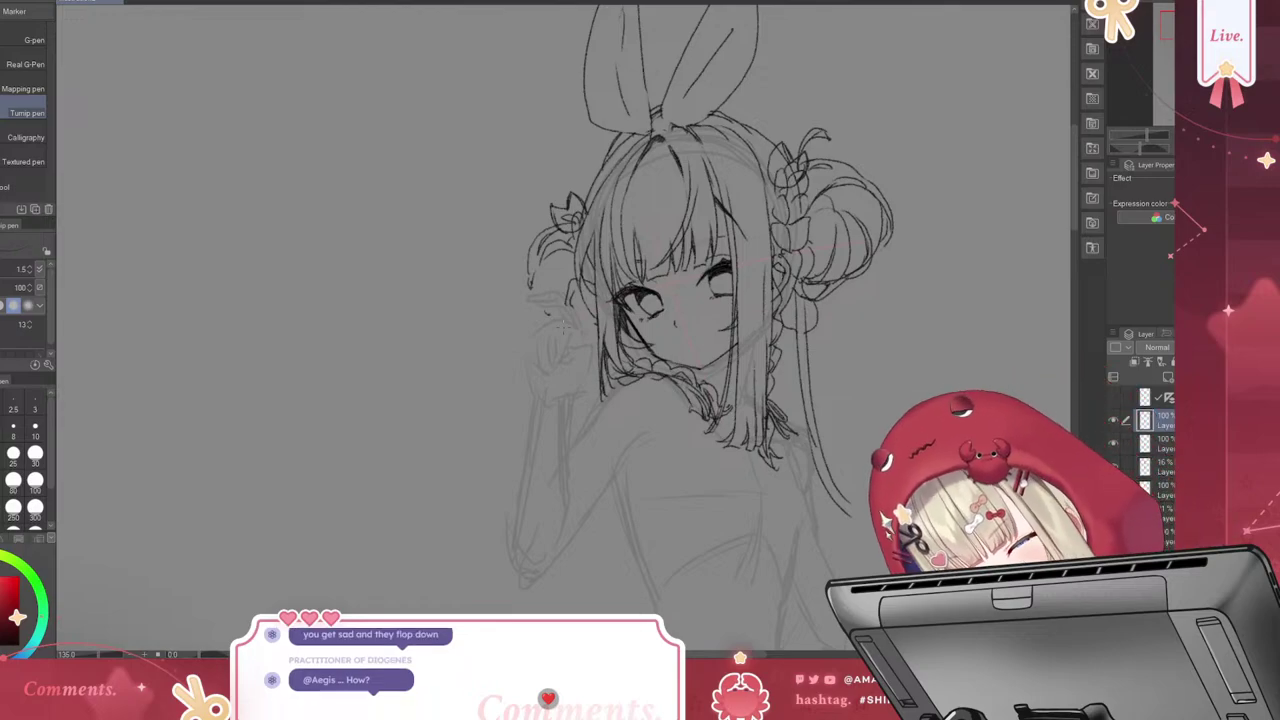
key("p")
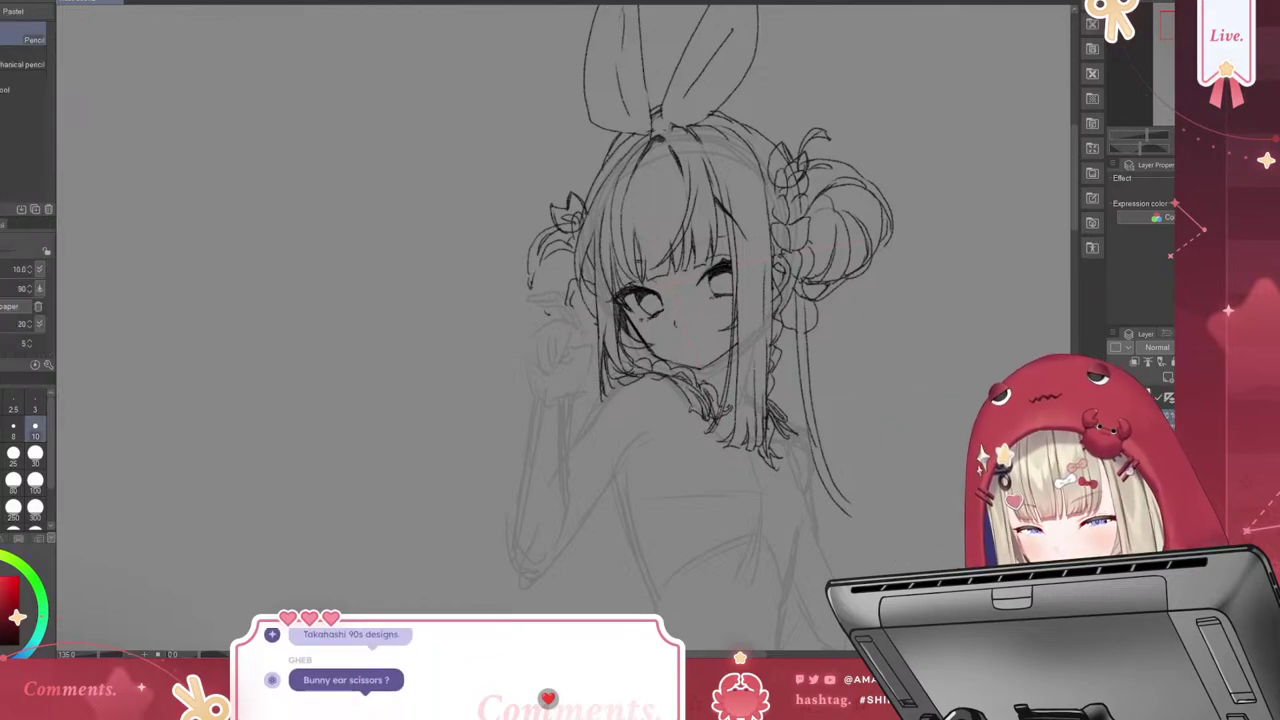
key("p")
key("p")
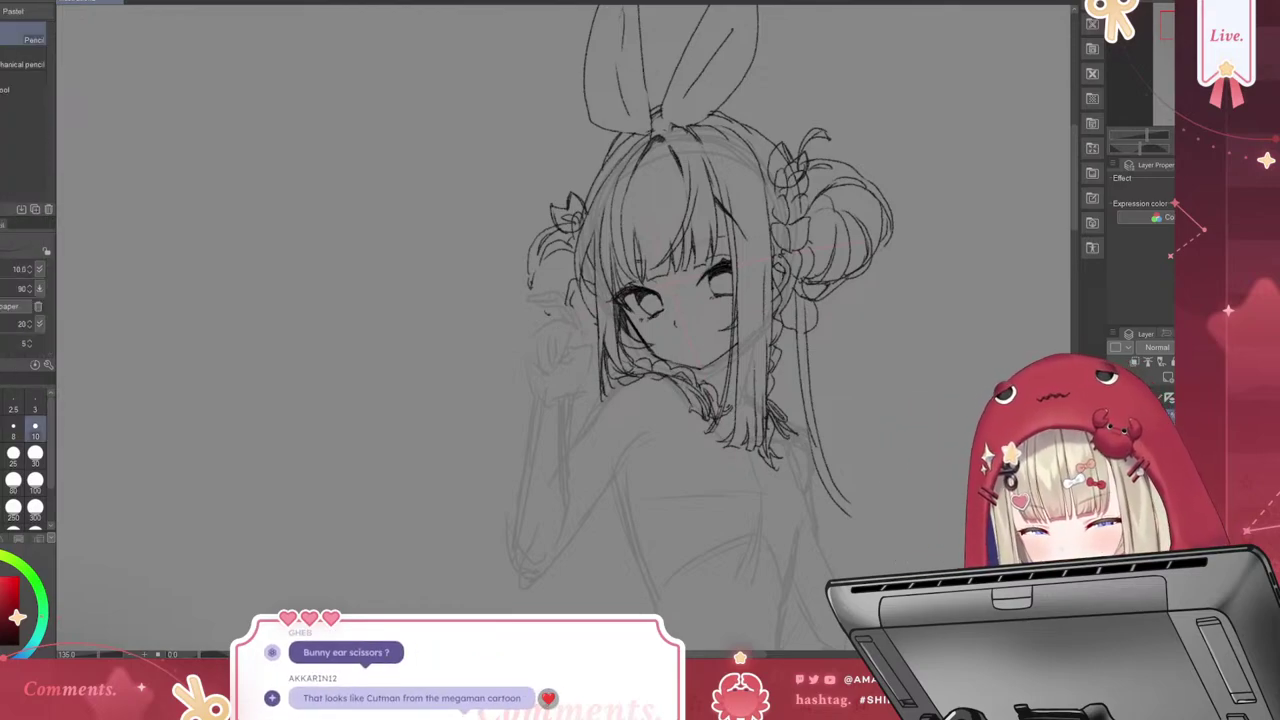
key("b")
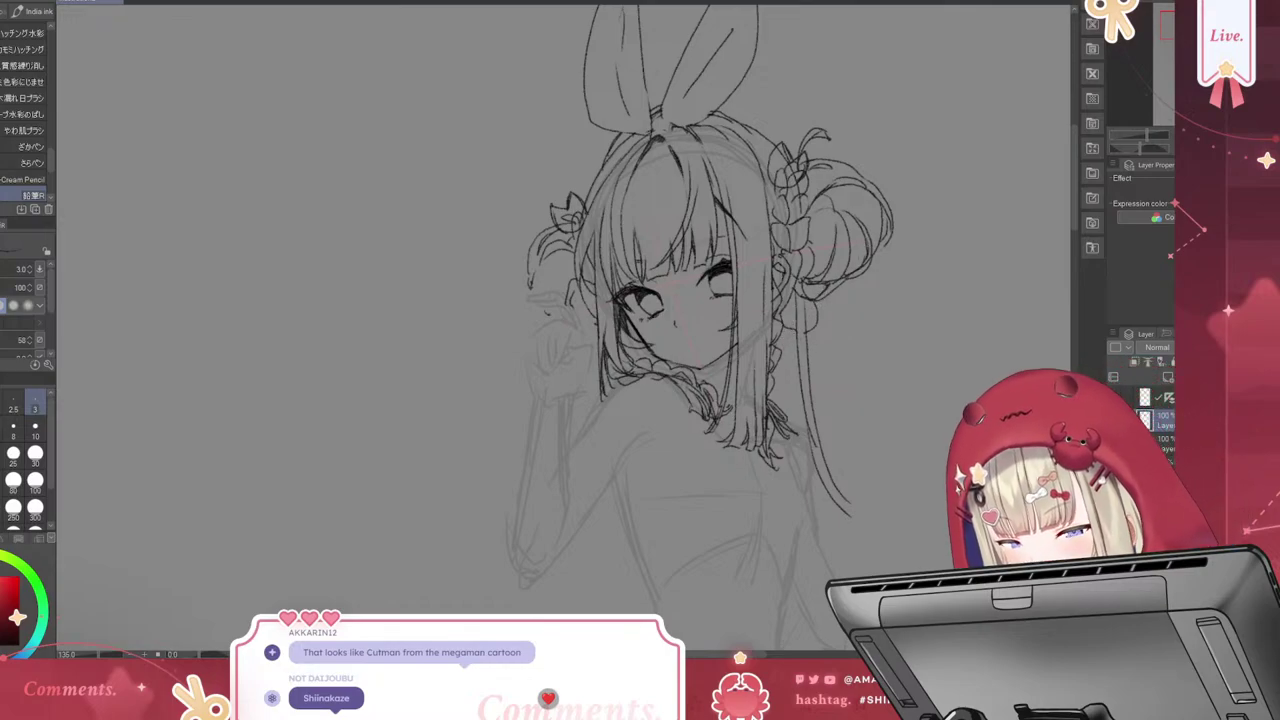
key("e")
mouse_move(801, 322)
left_mouse_down()
mouse_move(794, 330)
mouse_move(817, 314)
mouse_move(803, 392)
mouse_move(814, 342)
left_mouse_up()
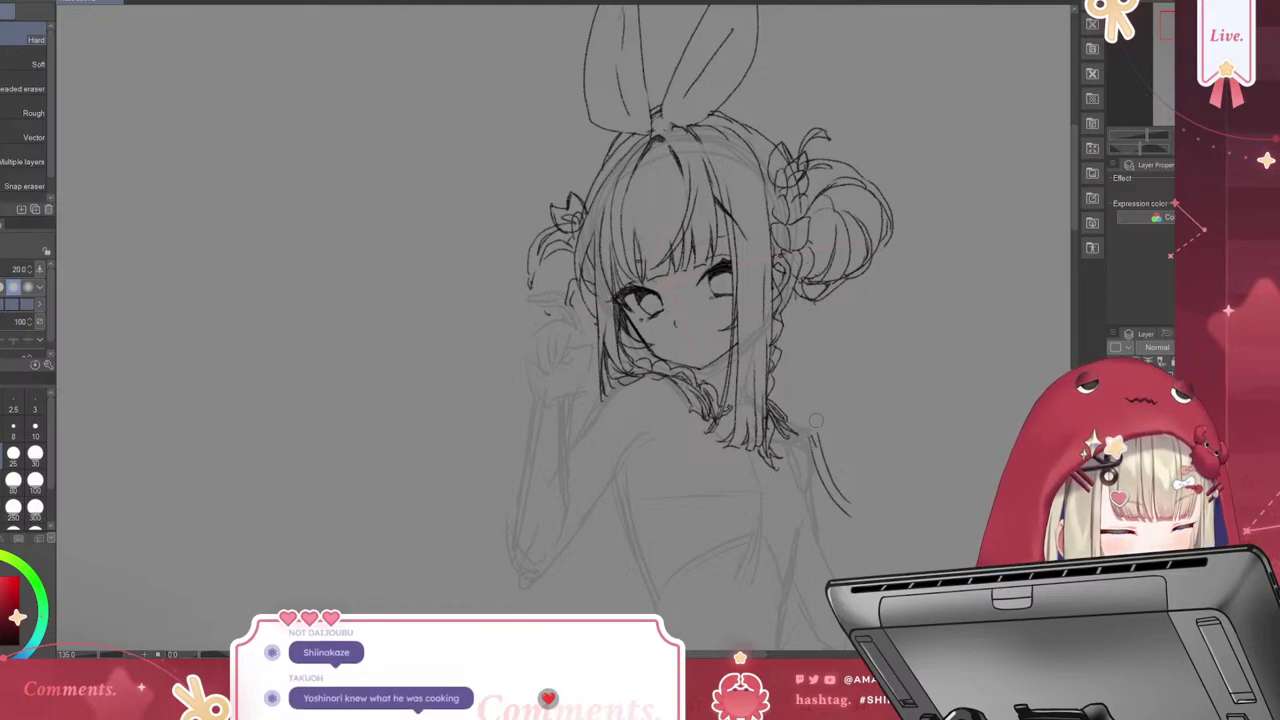
left_click_drag(806, 396, 848, 514)
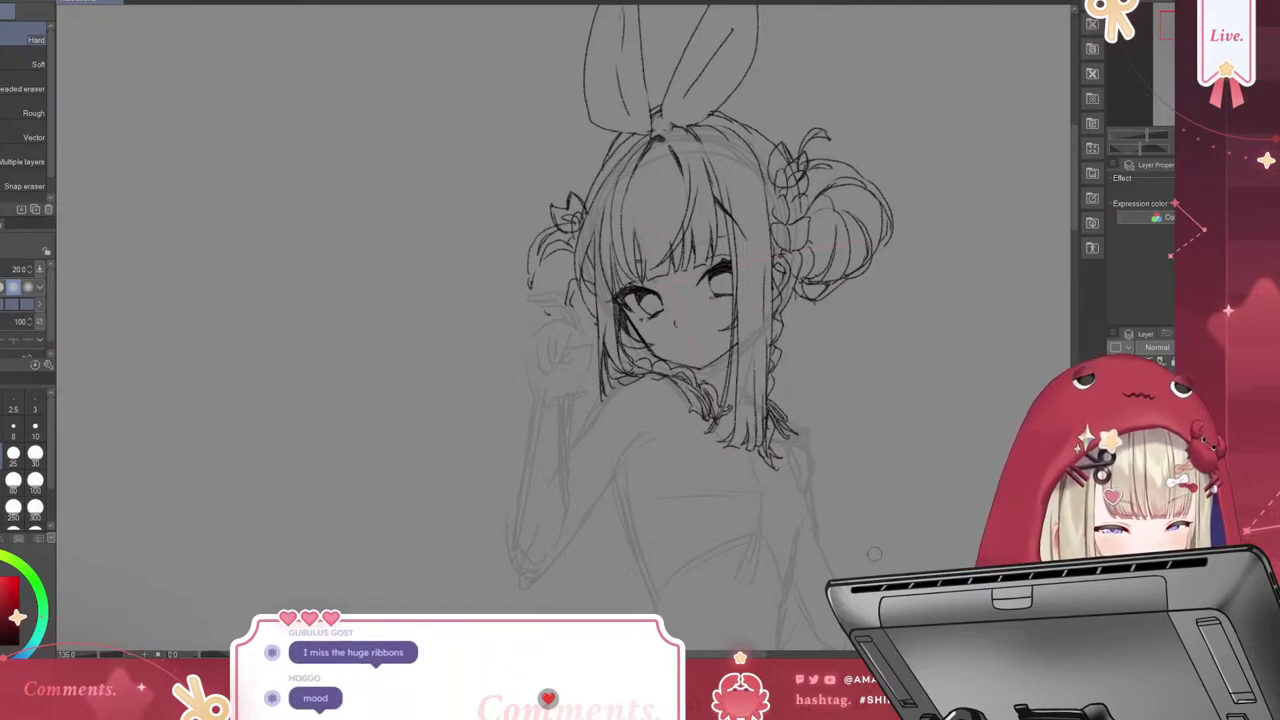
Draw a small curved mouth, and replace the flower ornaments beside both buns with simple claw-like shapes
key("p")
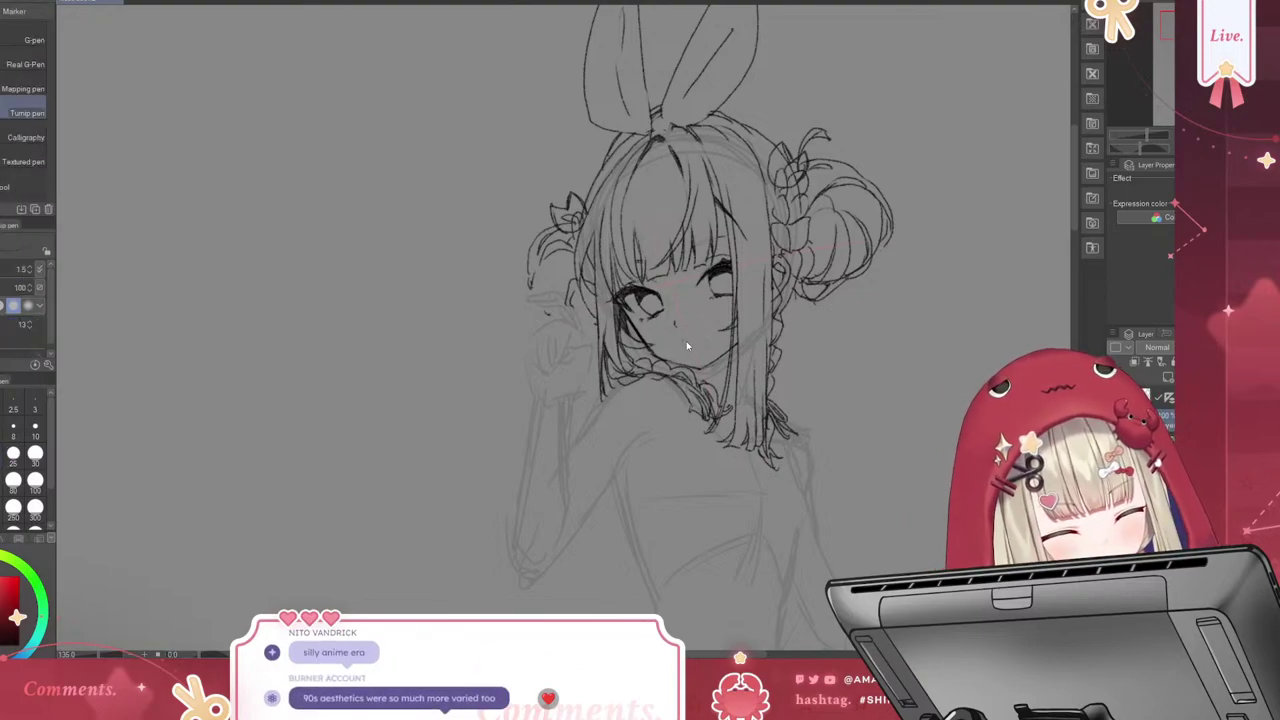
key("ctrl+z")
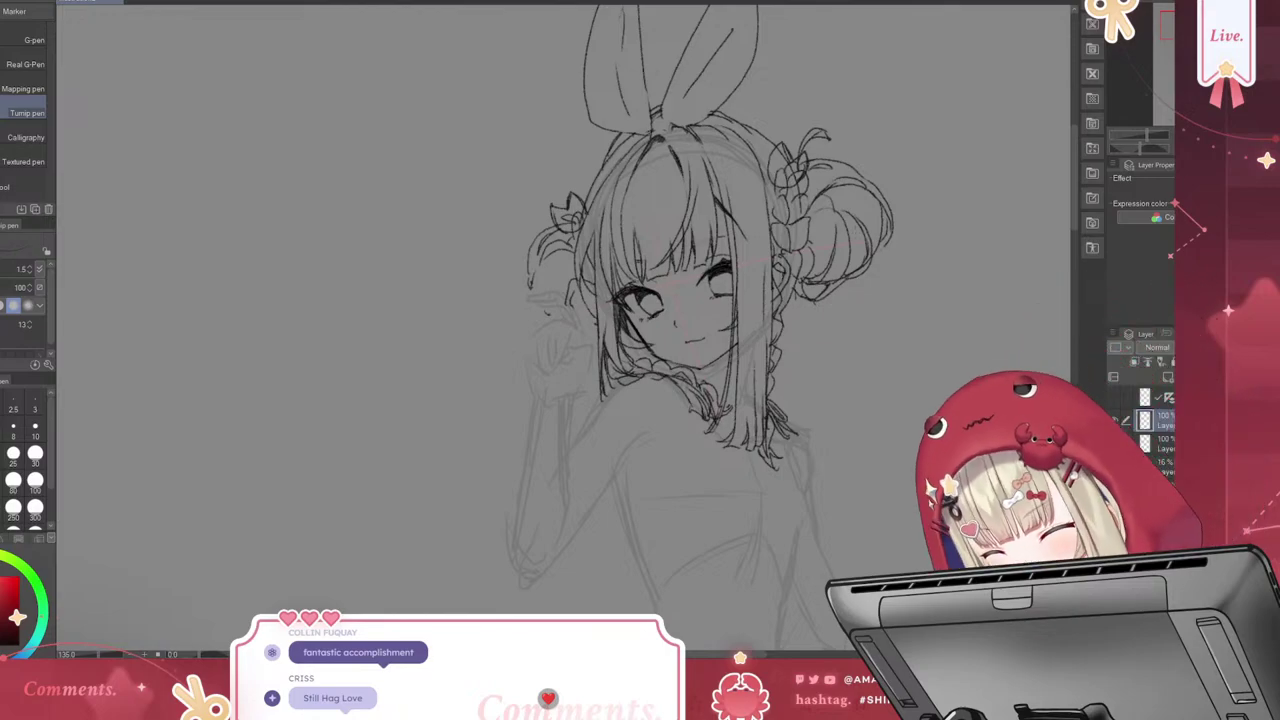
key("e")
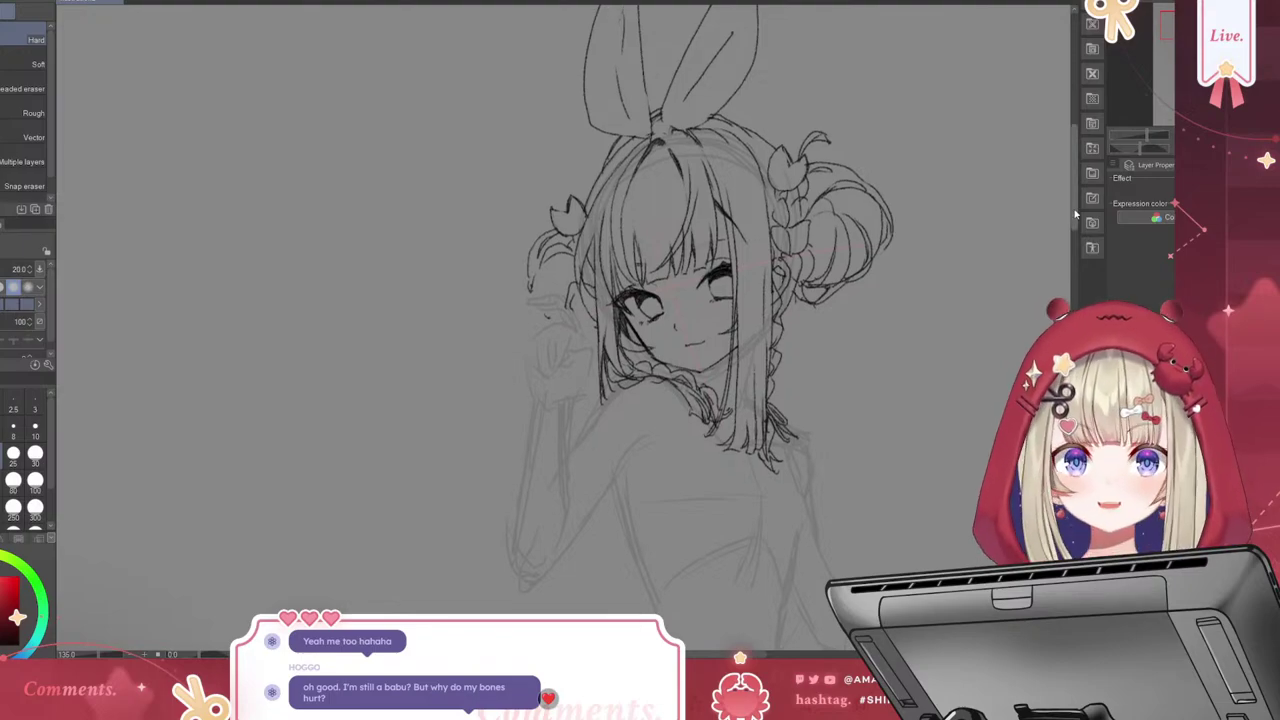
Switch to the size 3 pencil brush and check the overall pose of the figure from the ears to the legs
scroll(1076, 214, "down", 3)
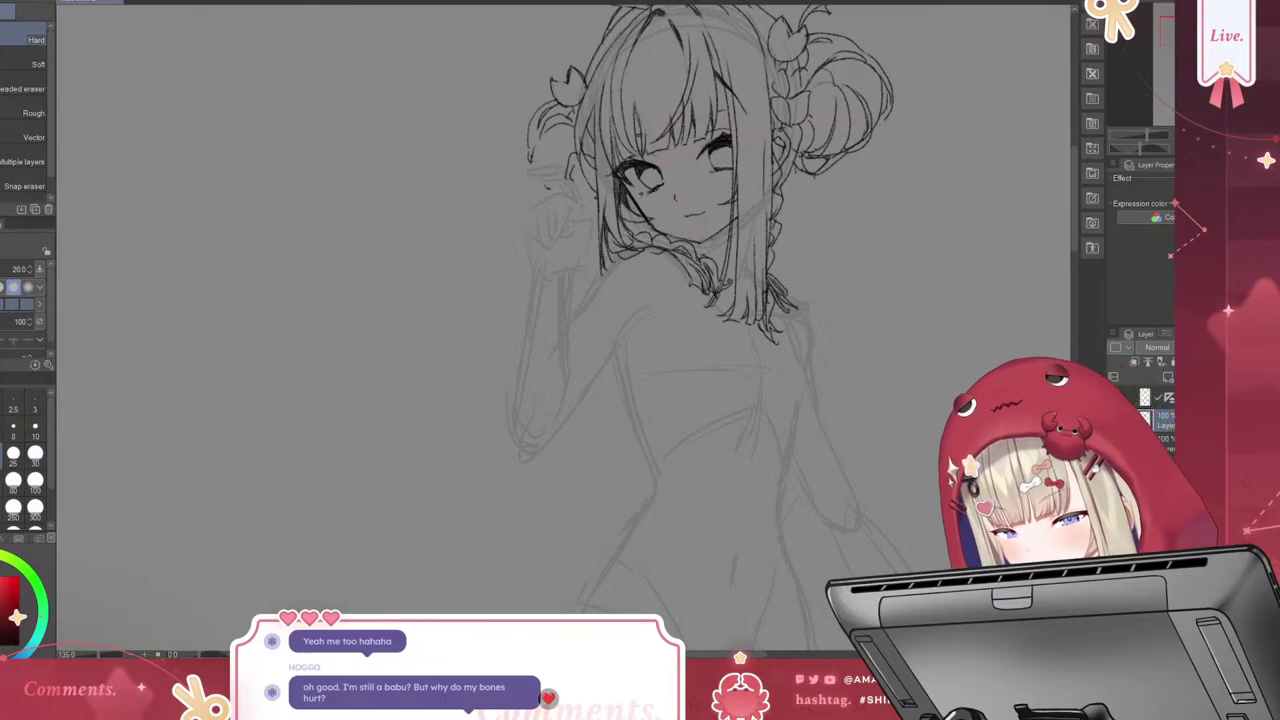
key("p")
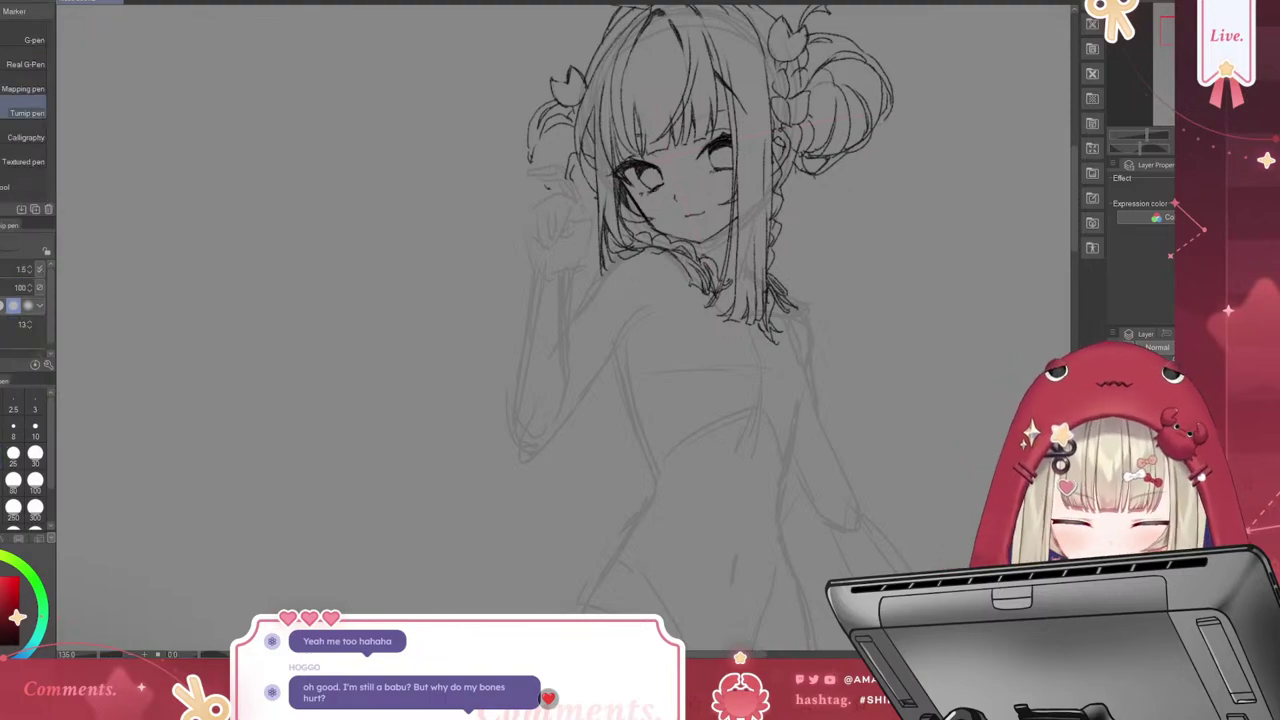
key("p")
key("b")
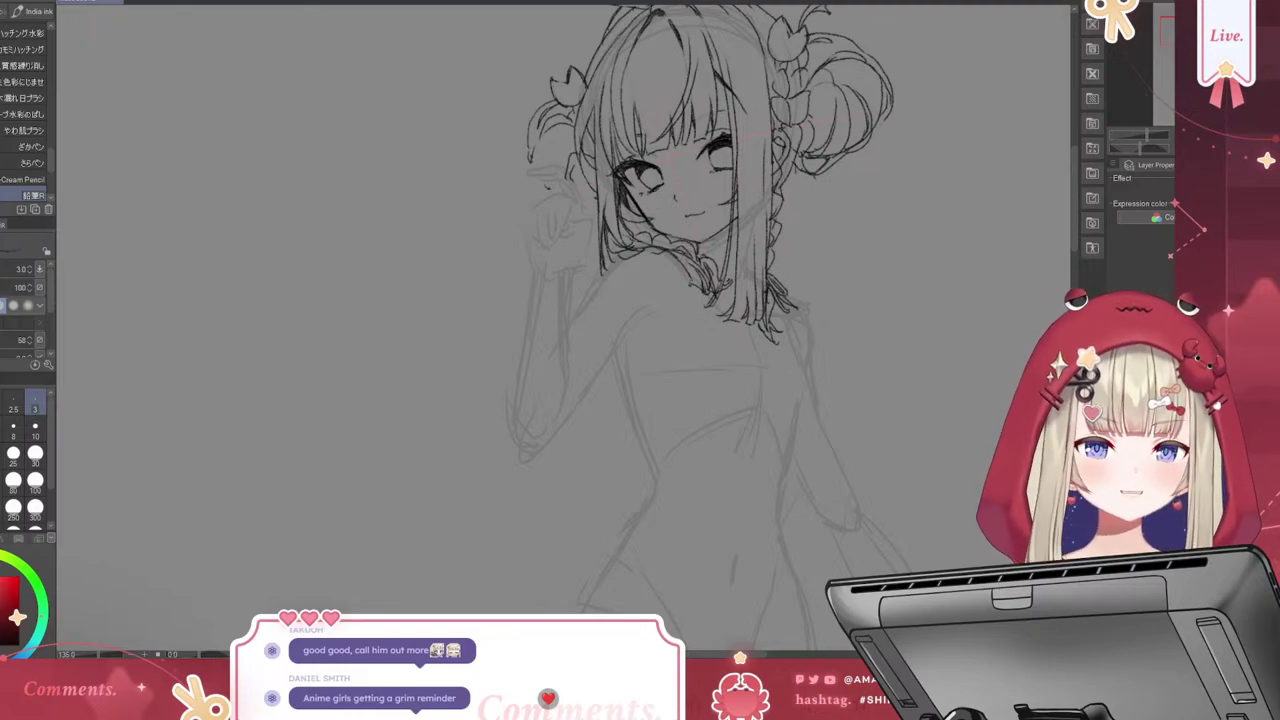
scroll(823, 298, "down", 2)
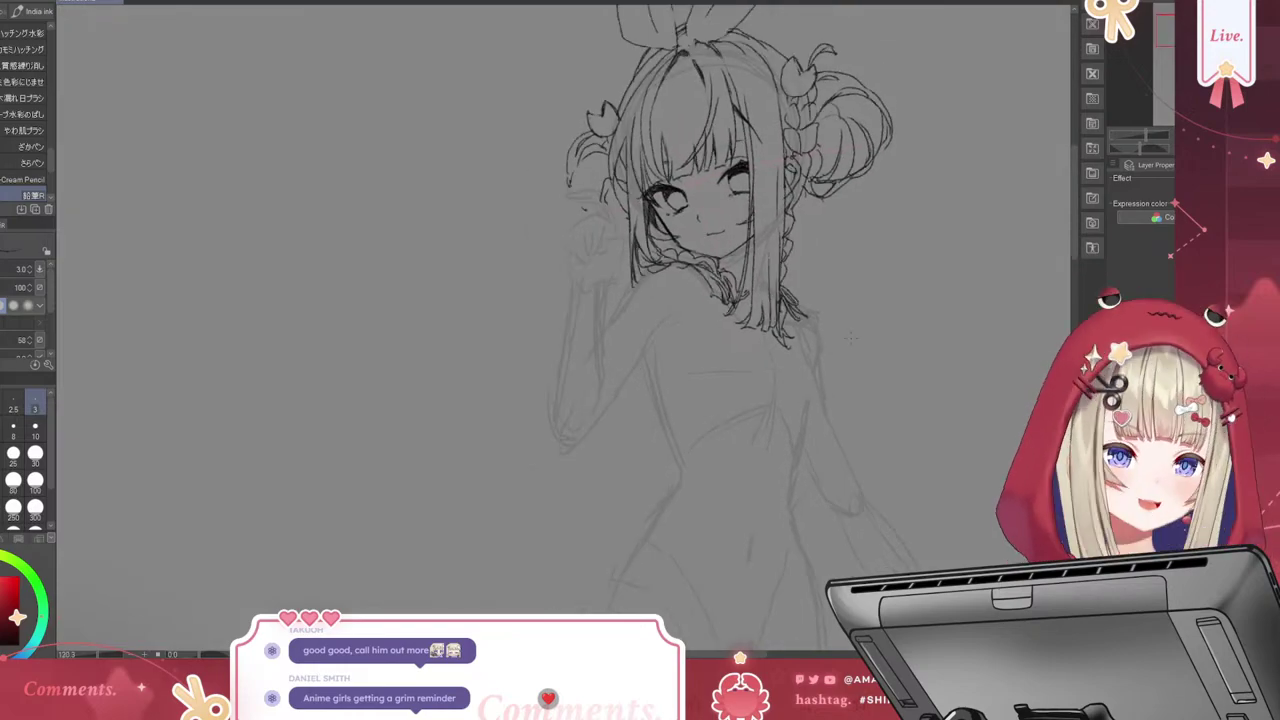
scroll(823, 298, "up", 2)
scroll(823, 298, "down", 3)
scroll(840, 175, "up", 2)
scroll(840, 175, "down", 3)
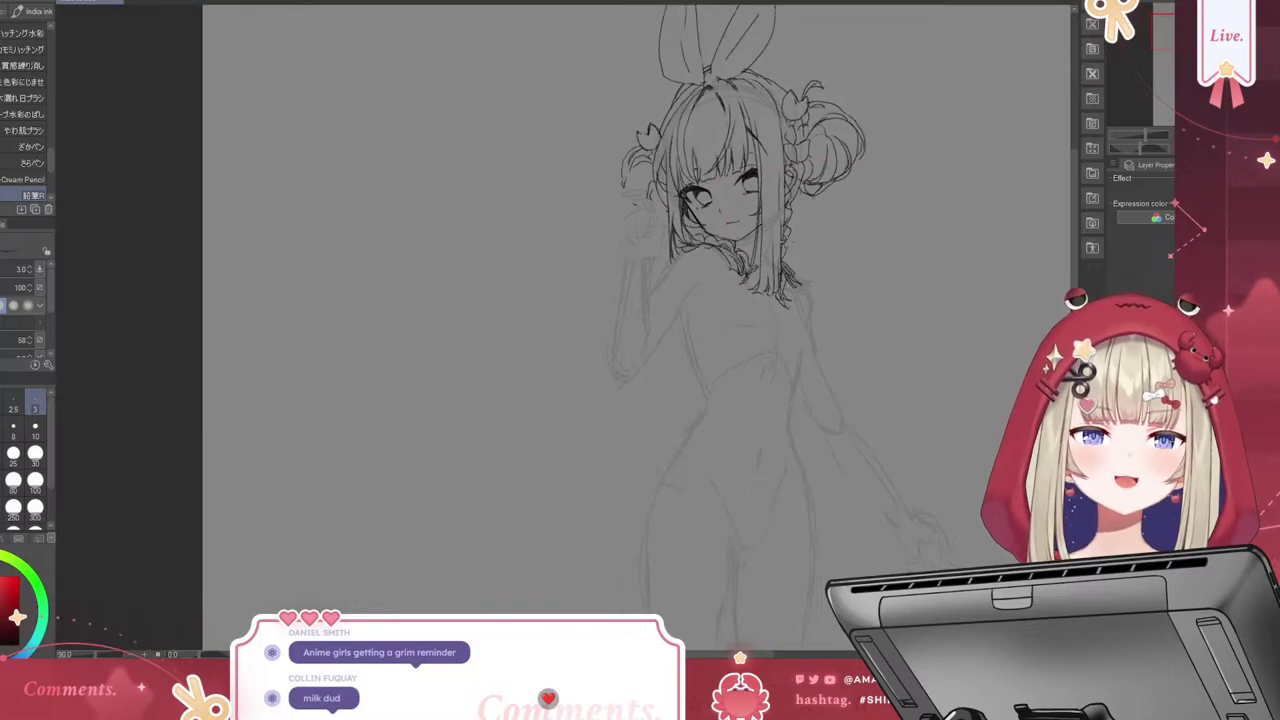
scroll(840, 175, "up", 4)
scroll(825, 166, "up", 2)
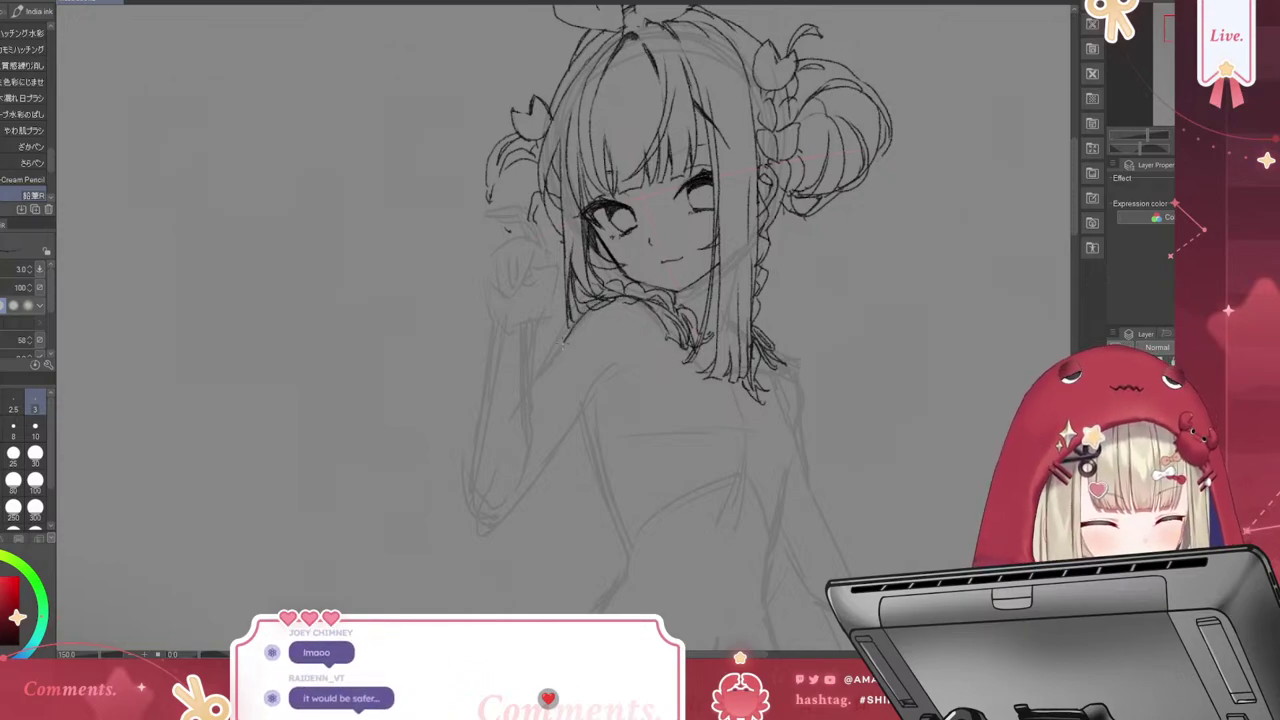
left_click_drag(563, 341, 530, 392)
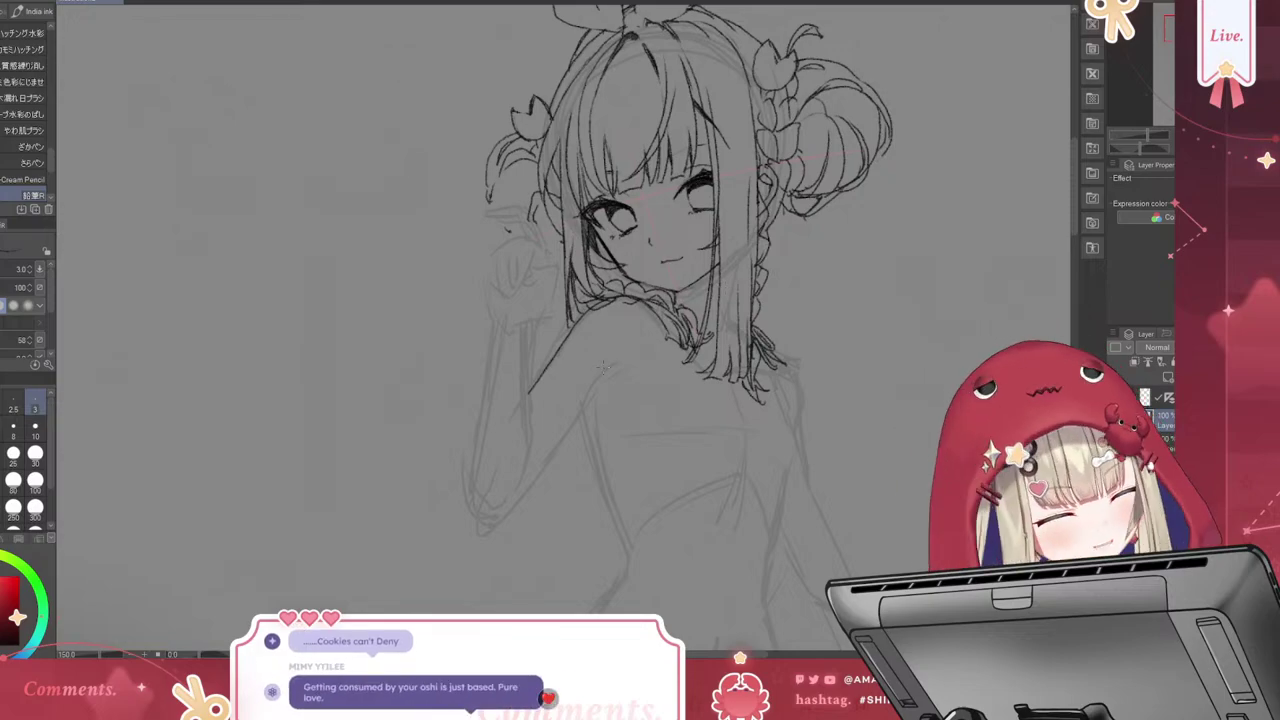
left_click_drag(588, 380, 546, 446)
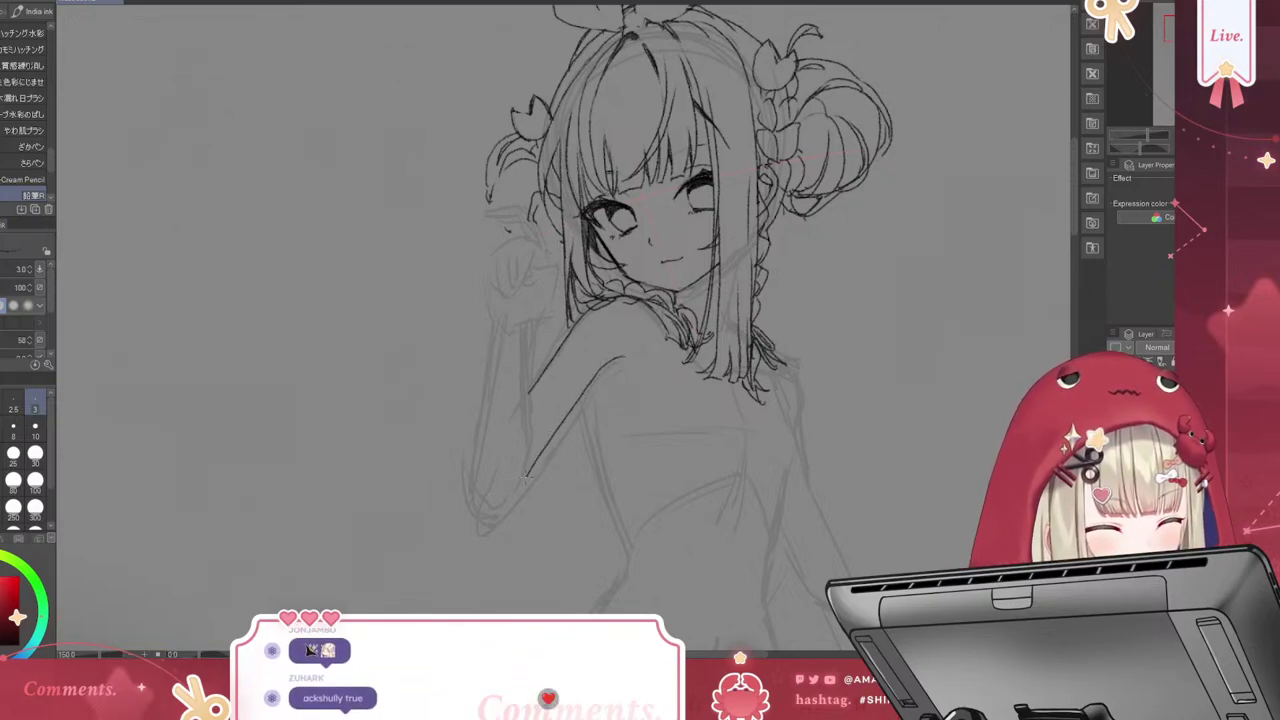
key("ctrl+z")
key("ctrl+z")
left_click_drag(616, 360, 540, 446)
key("ctrl+z")
mouse_move(594, 382)
left_mouse_down()
mouse_move(536, 395)
mouse_move(543, 449)
left_mouse_up()
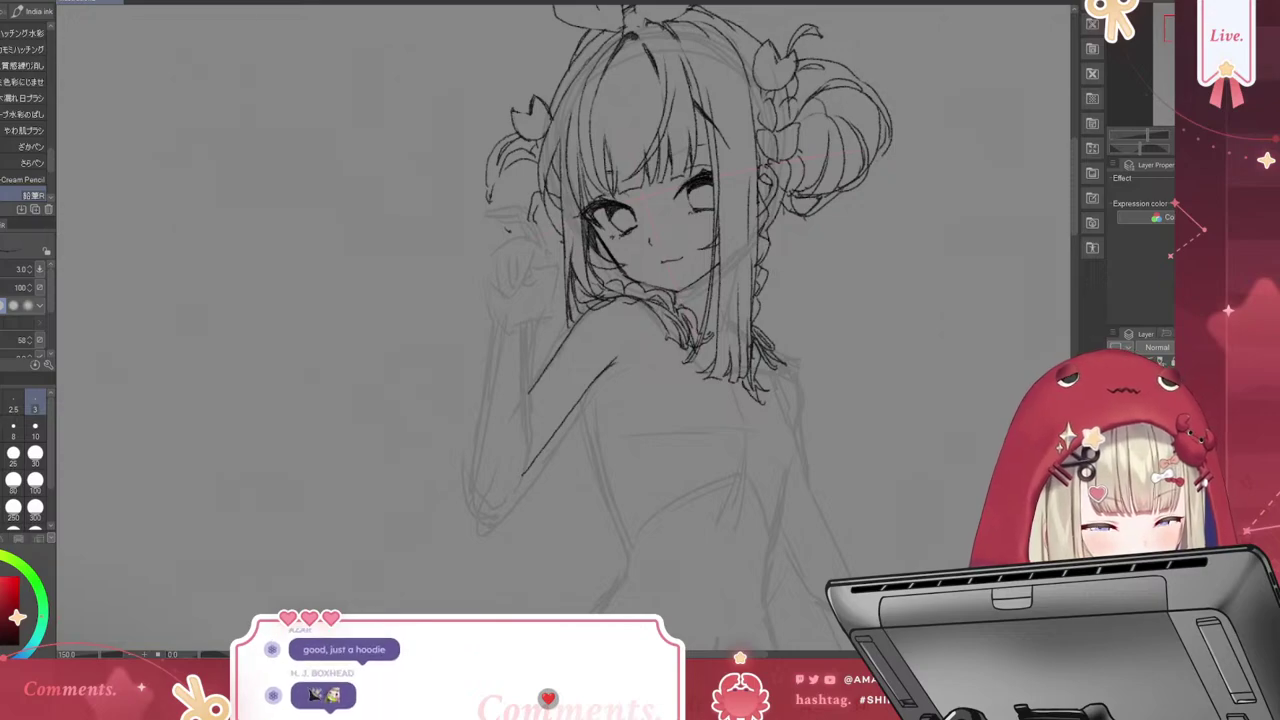
key("ctrl+z")
key("ctrl+z")
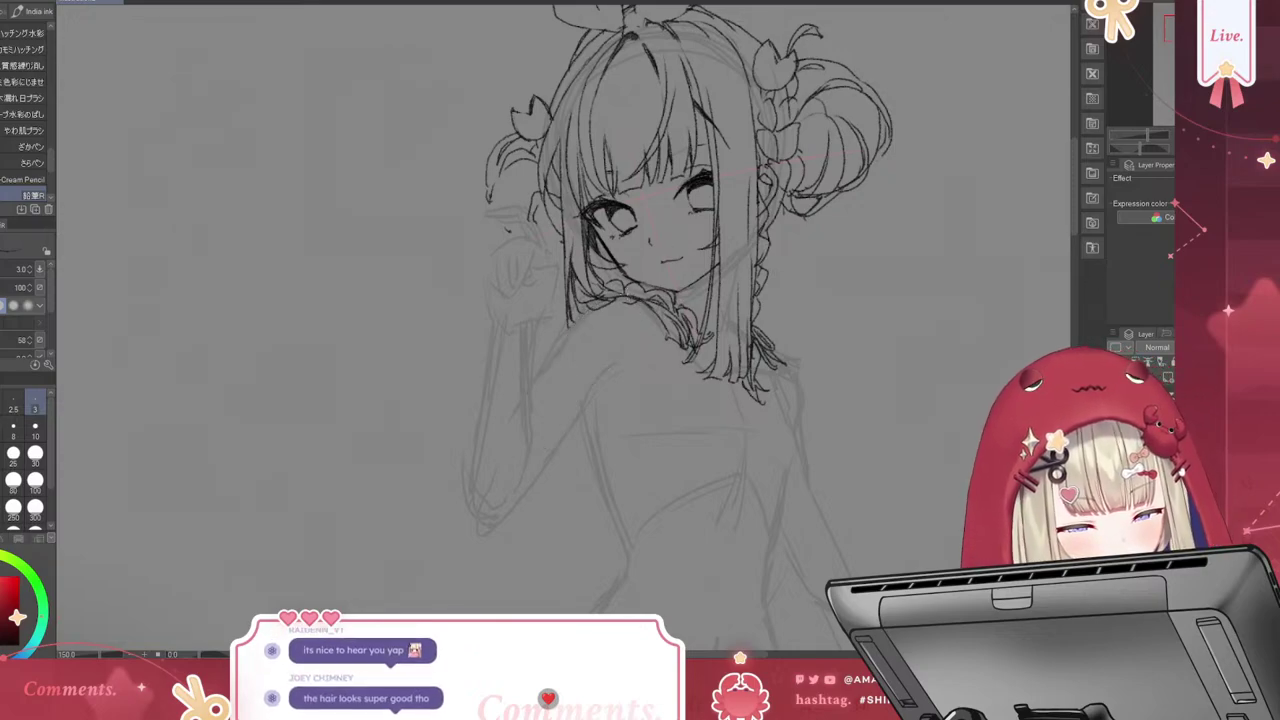
Draw the upper contour of the raised arm from the shoulder and its underside from the armpit to the elbow
left_click_drag(600, 309, 572, 348)
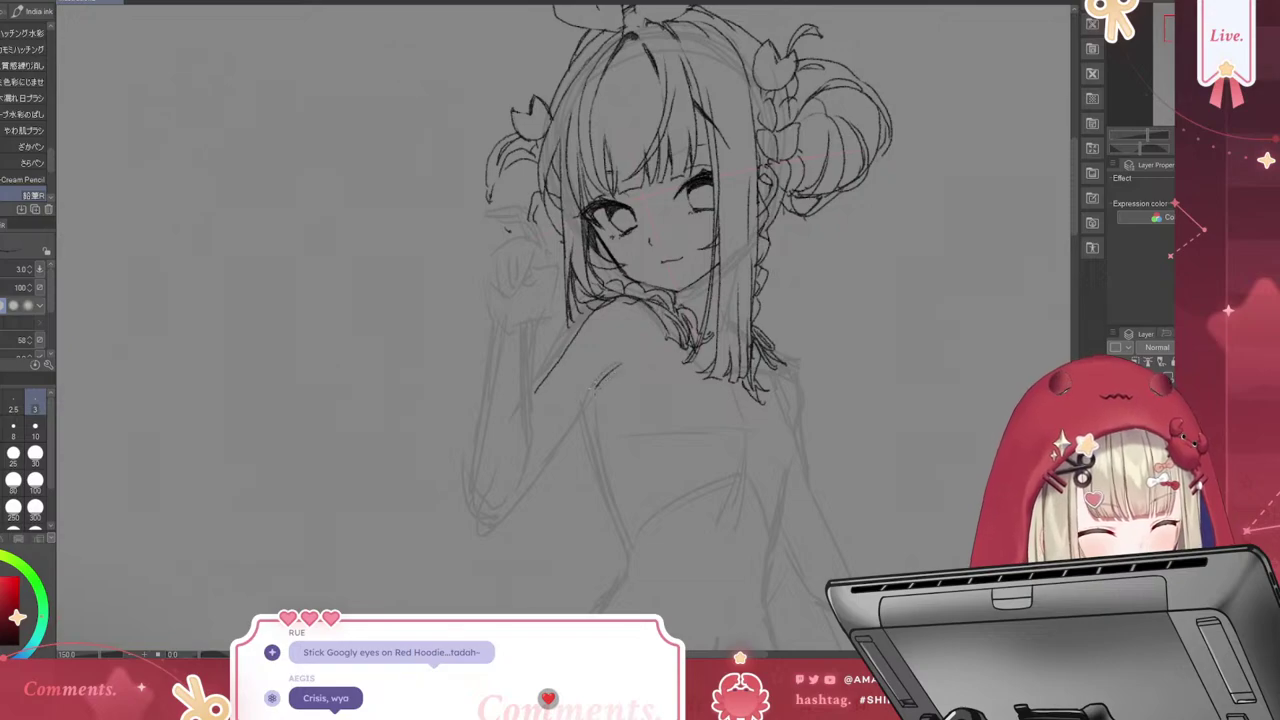
left_click_drag(596, 384, 527, 490)
key("ctrl+z")
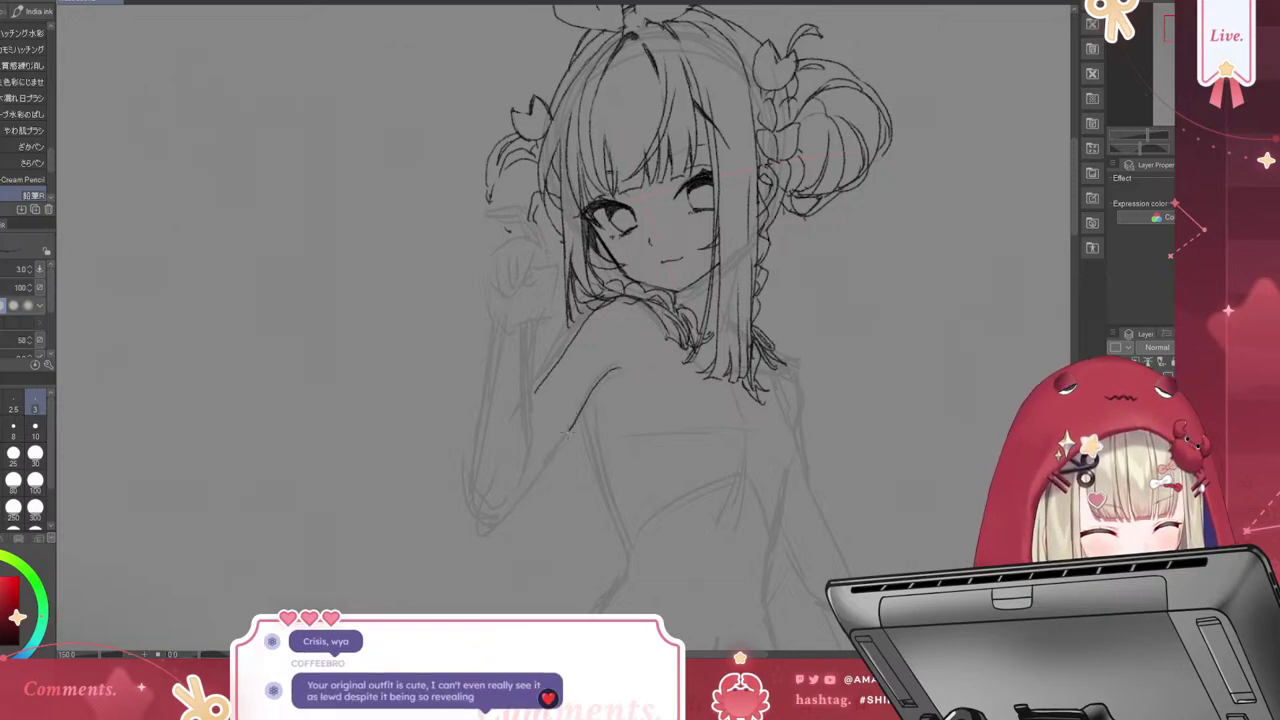
left_click_drag(614, 368, 516, 493)
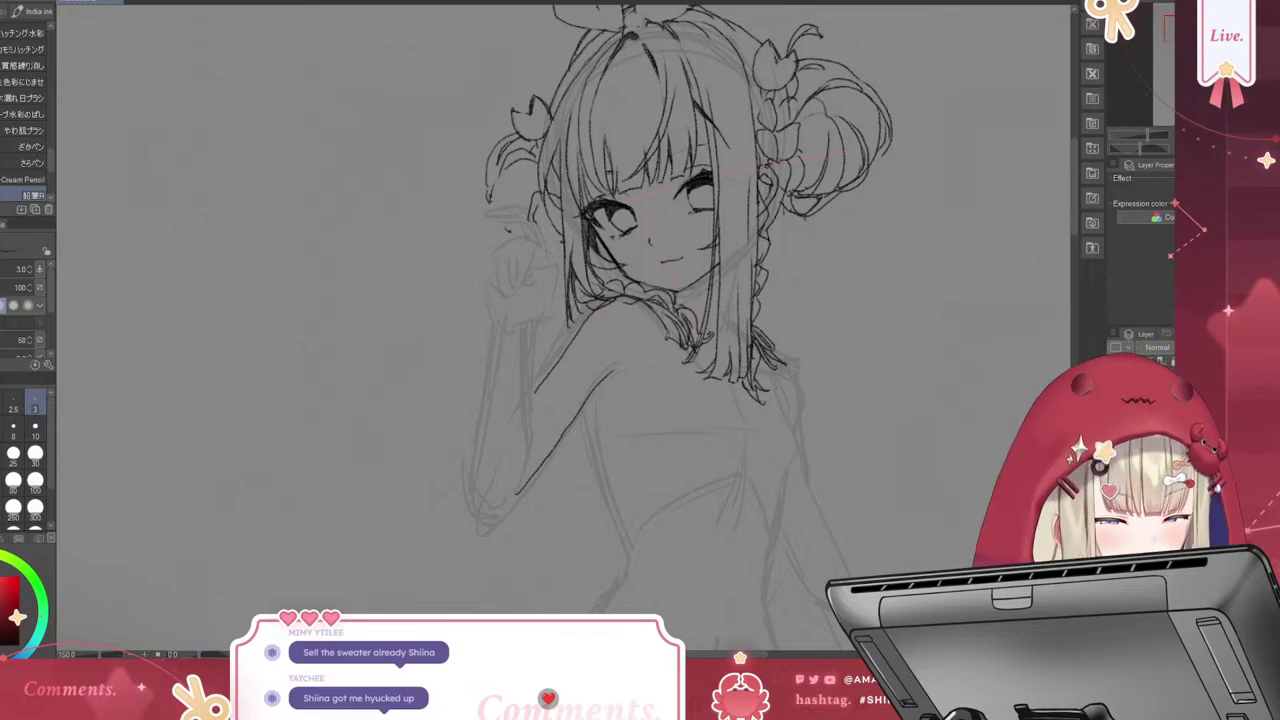
Draw a strap below the braid, small bows at both ends of the chest neckline, and a ruffled trim between them
left_click_drag(664, 320, 682, 376)
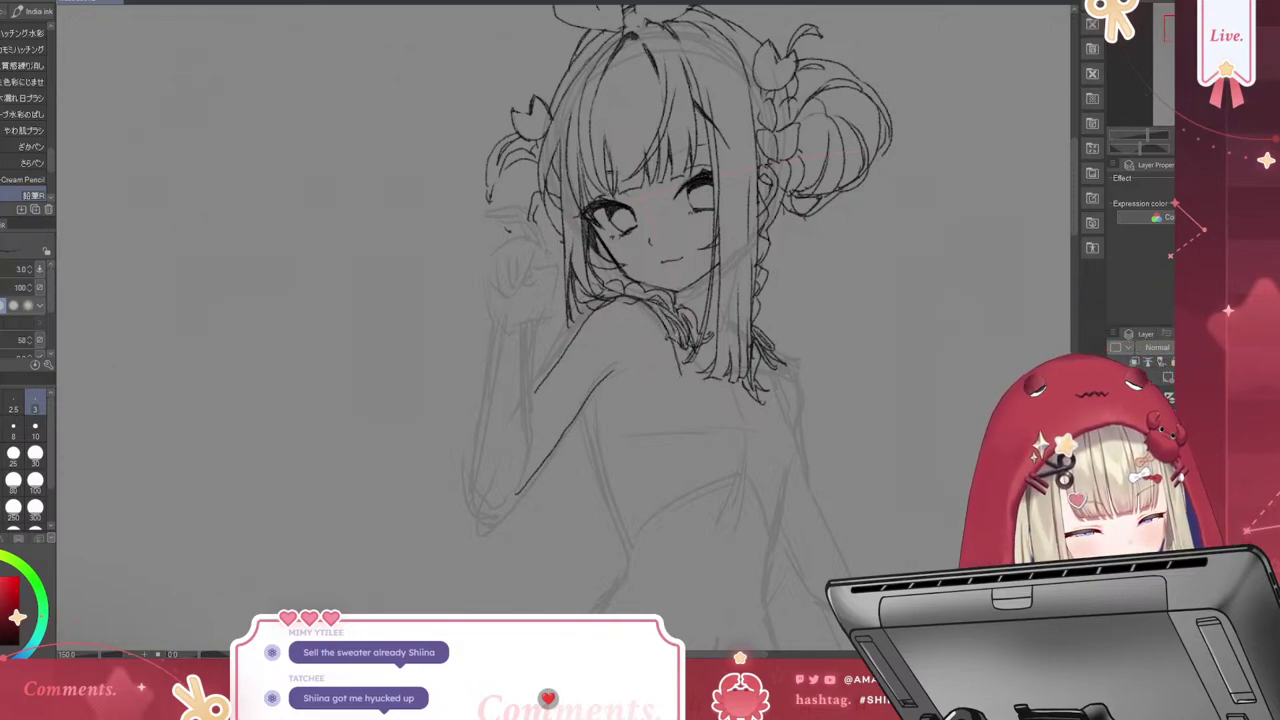
key("ctrl+z")
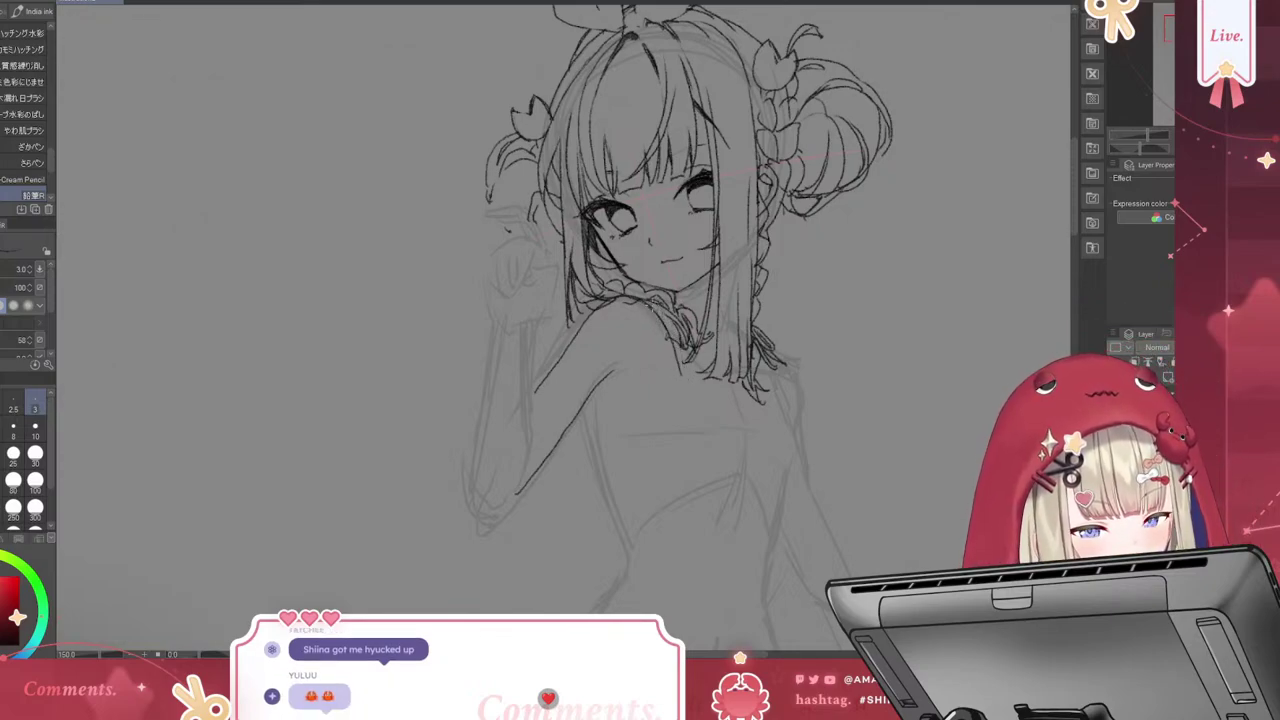
left_click_drag(652, 306, 682, 342)
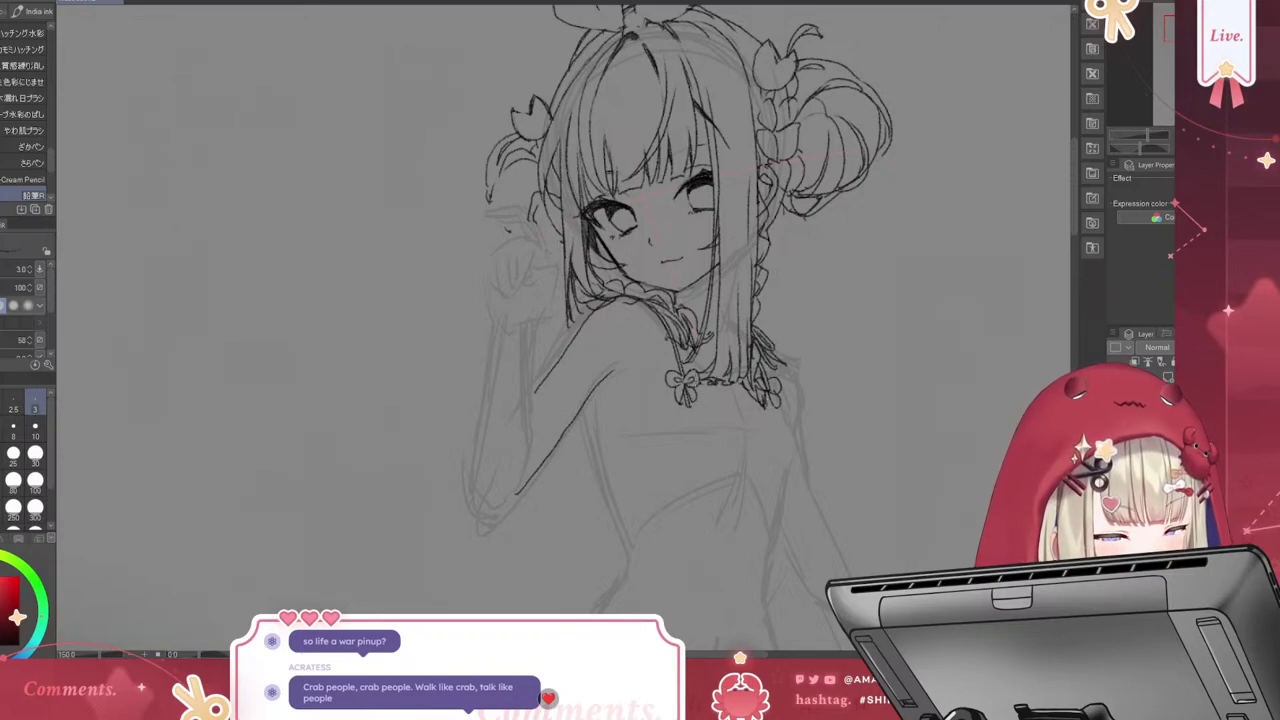
left_click_drag(706, 392, 738, 402)
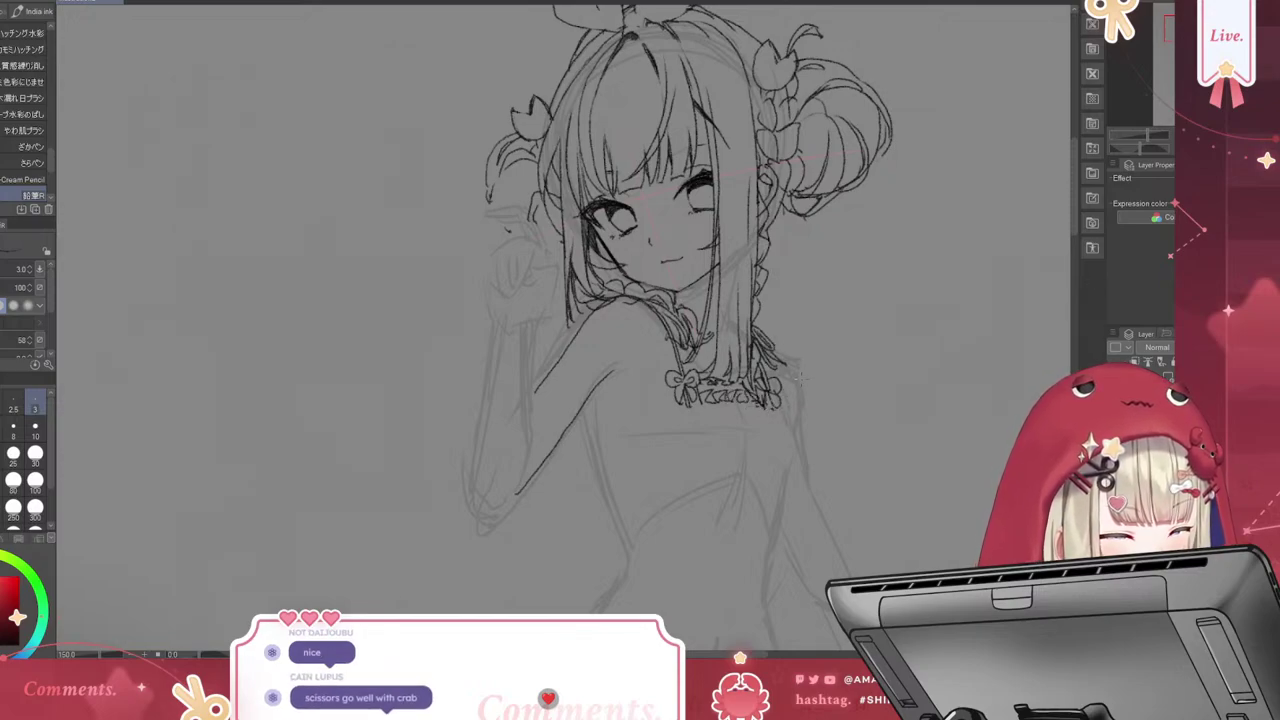
Draw the top's upper edge curving from the bow to the underarm, its side edge, and a centre front line with the first clasps
key("e")
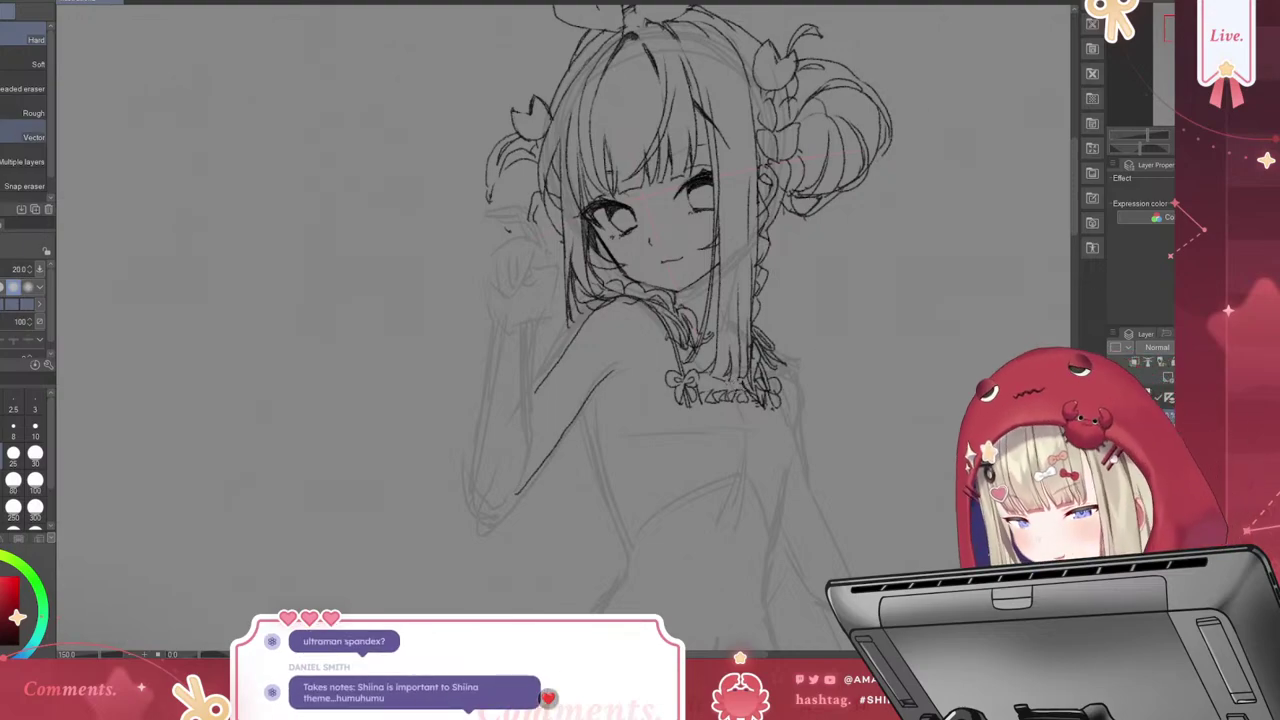
key("p")
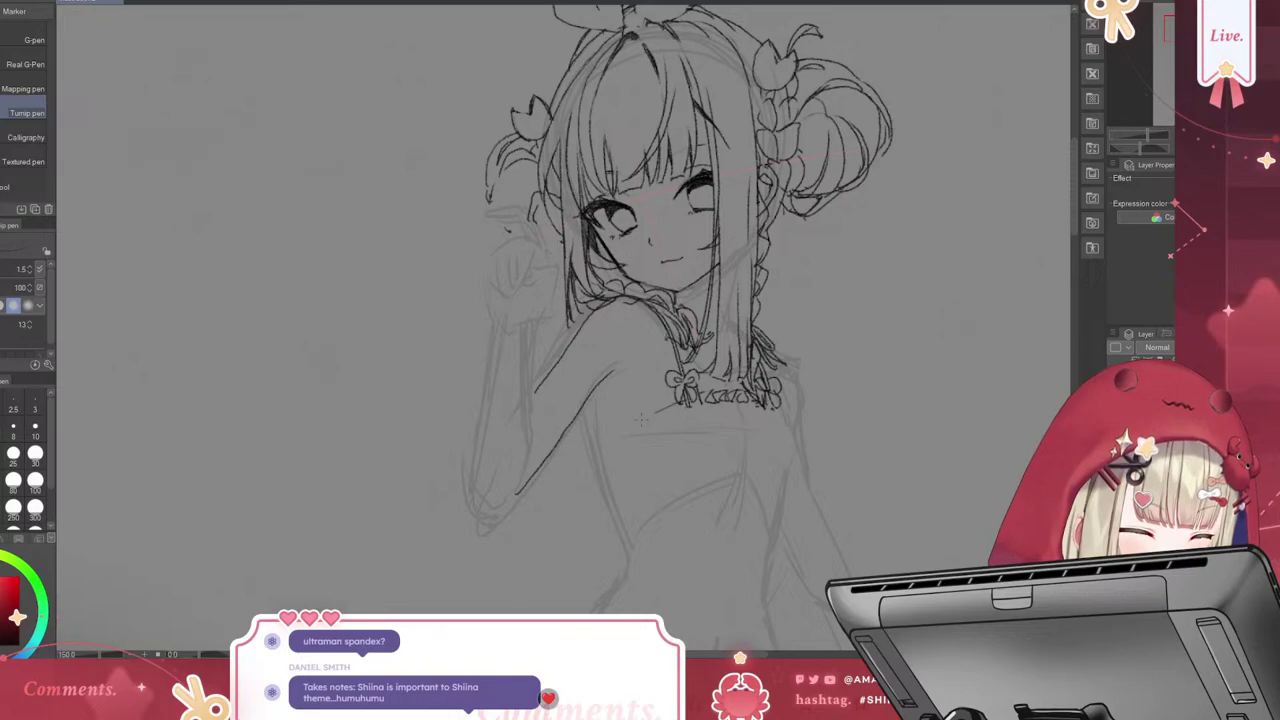
key("ctrl+z")
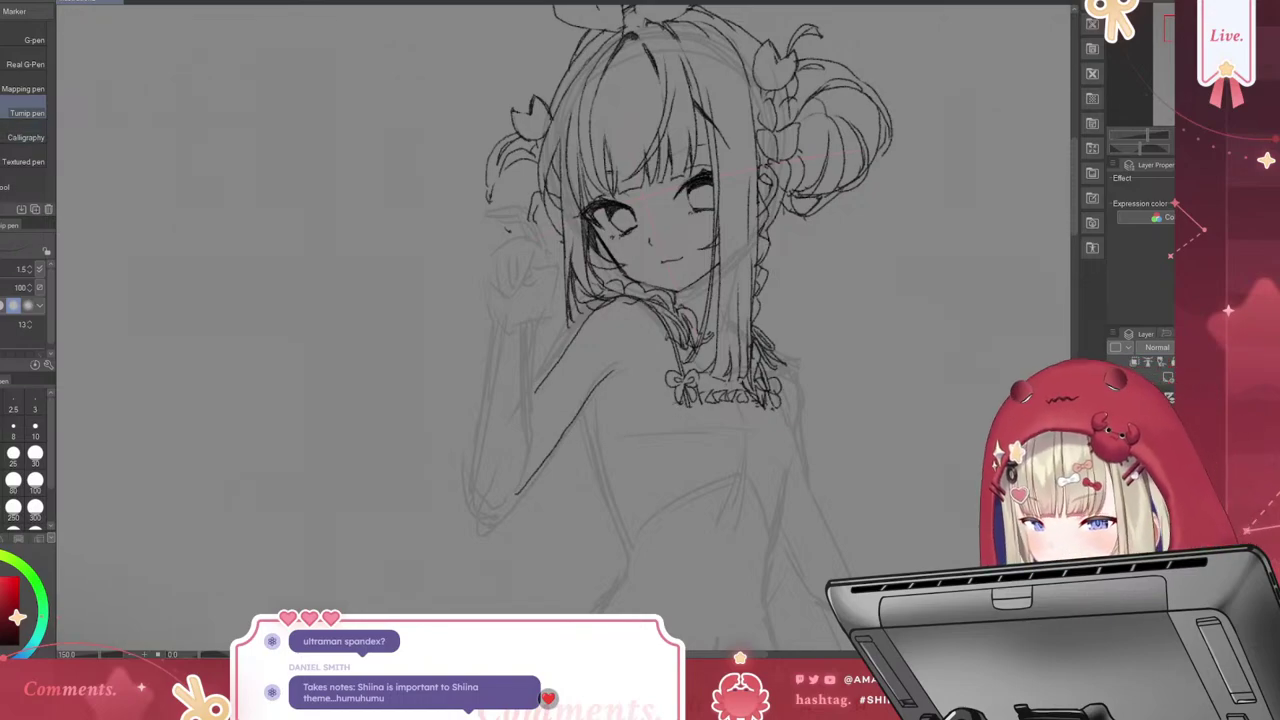
key("b")
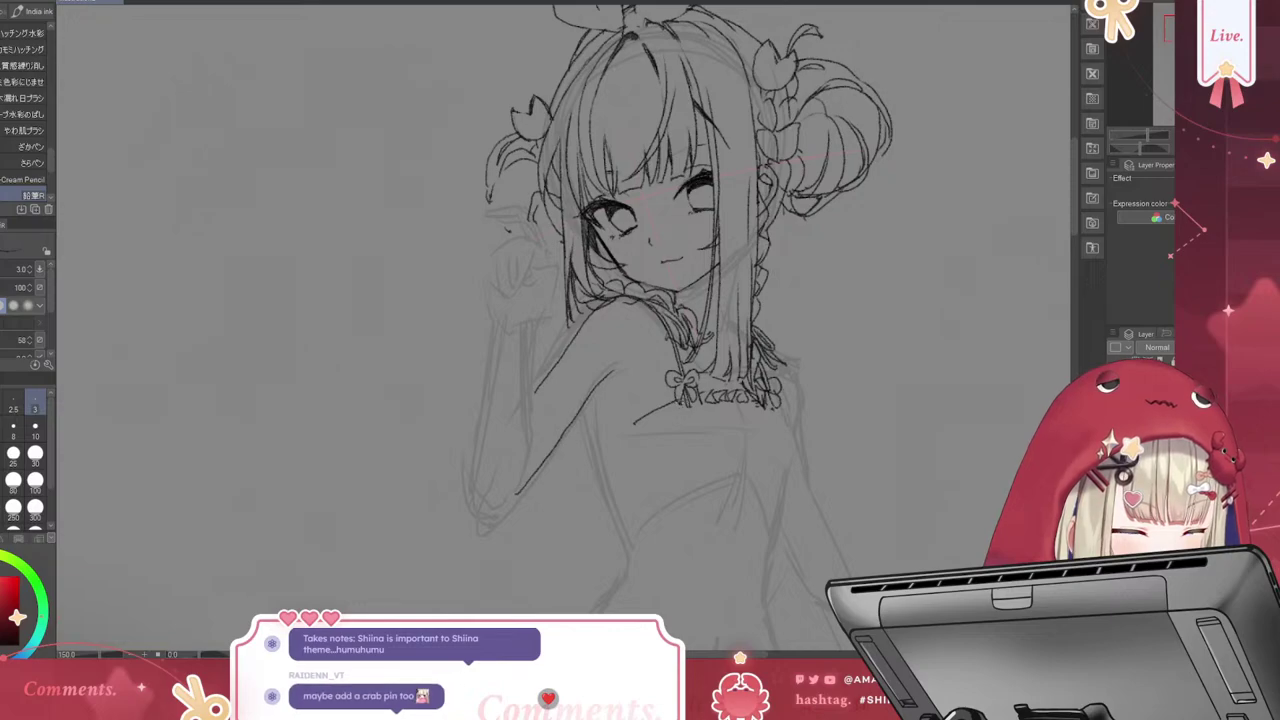
left_click_drag(644, 416, 594, 460)
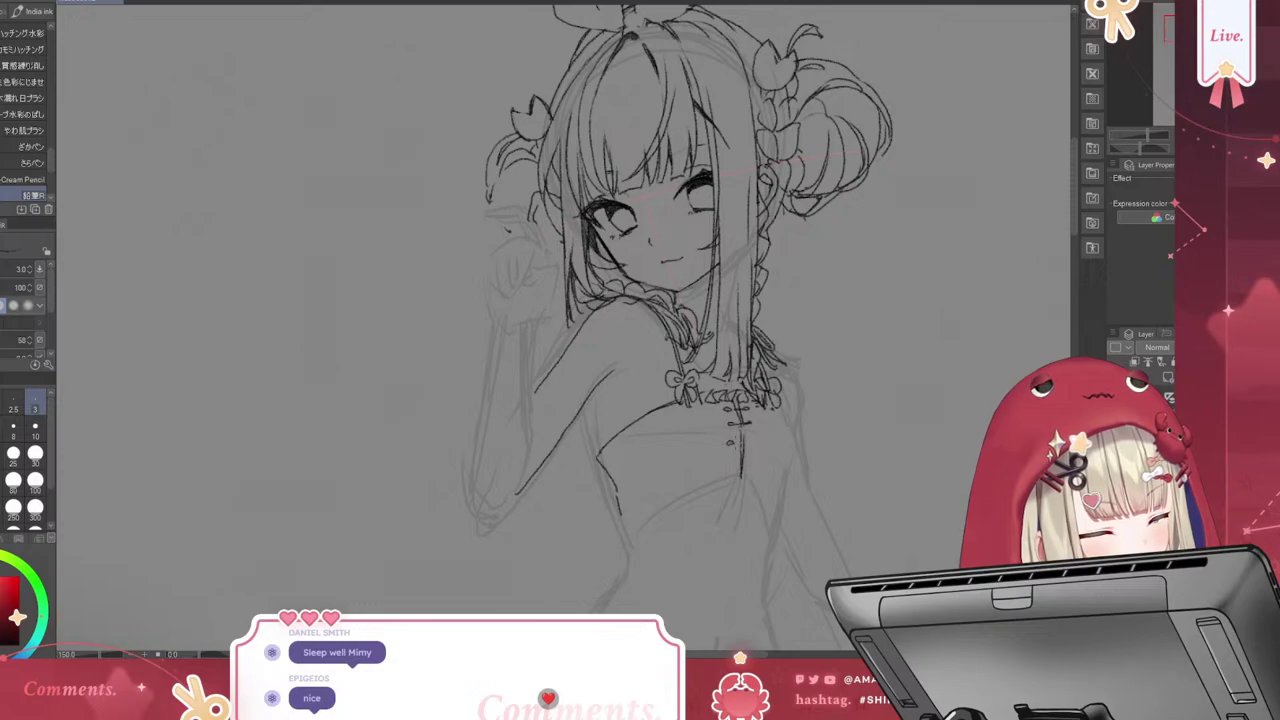
Complete the row of clasps down the centre front and draw a ruffled hem from the side to the centre line
left_click_drag(747, 438, 735, 459)
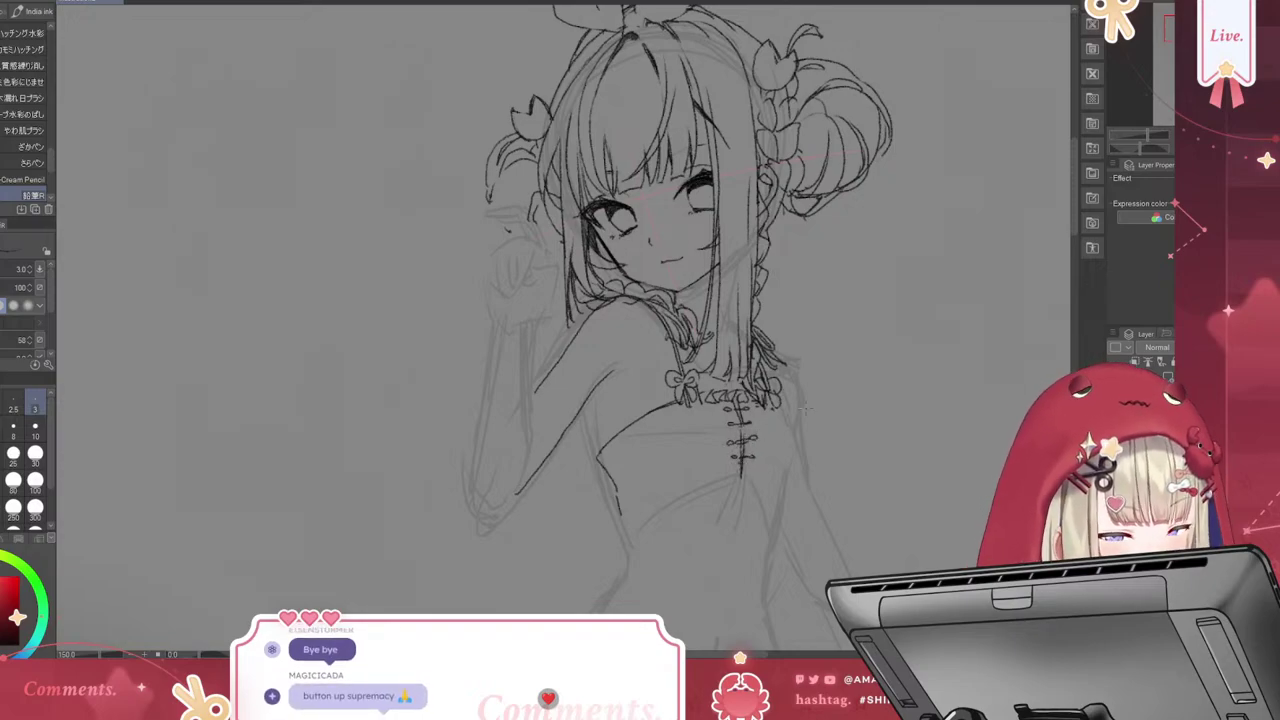
left_click_drag(723, 483, 741, 478)
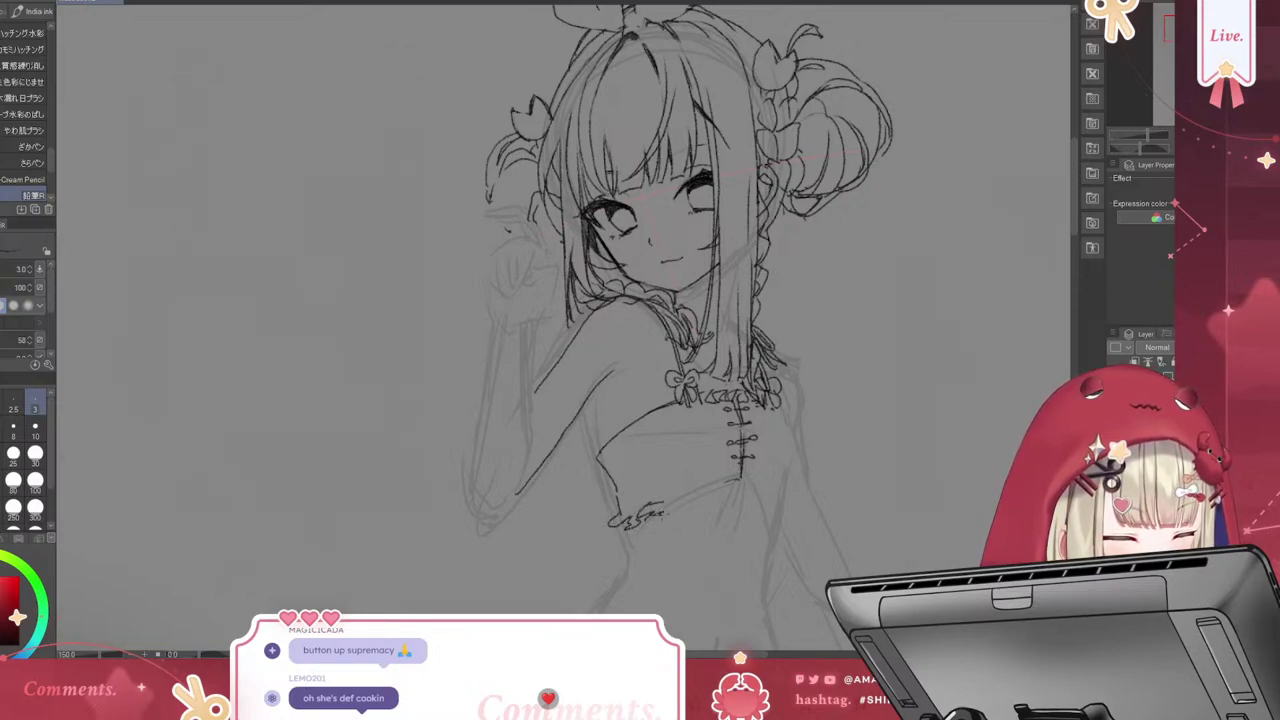
mouse_move(682, 506)
left_mouse_down()
mouse_move(698, 492)
mouse_move(645, 505)
left_mouse_up()
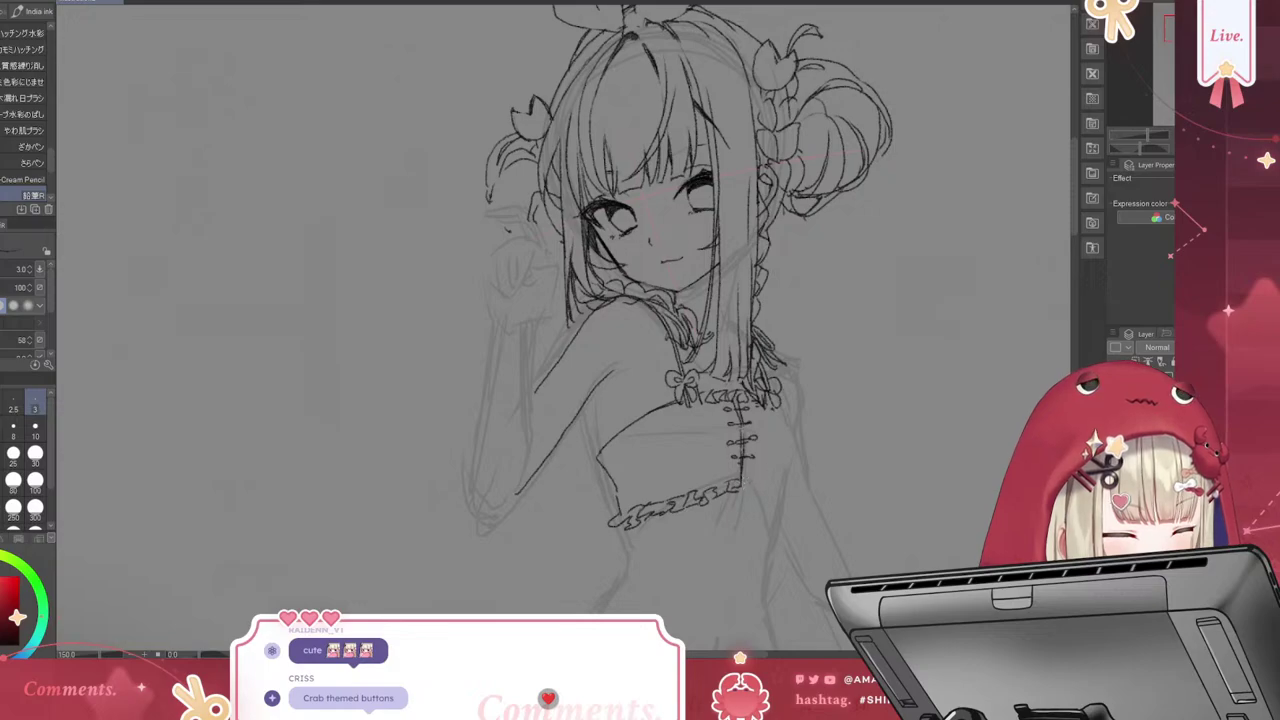
left_click_drag(744, 481, 778, 506)
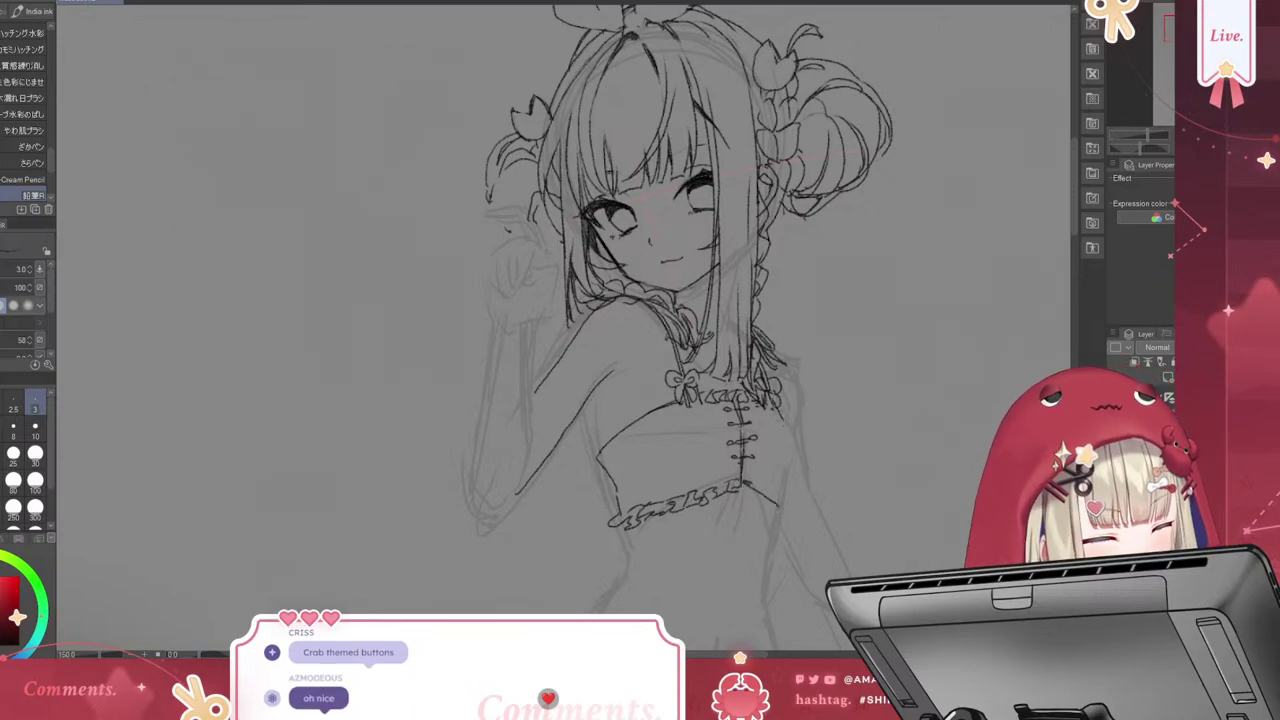
left_click_drag(778, 420, 785, 470)
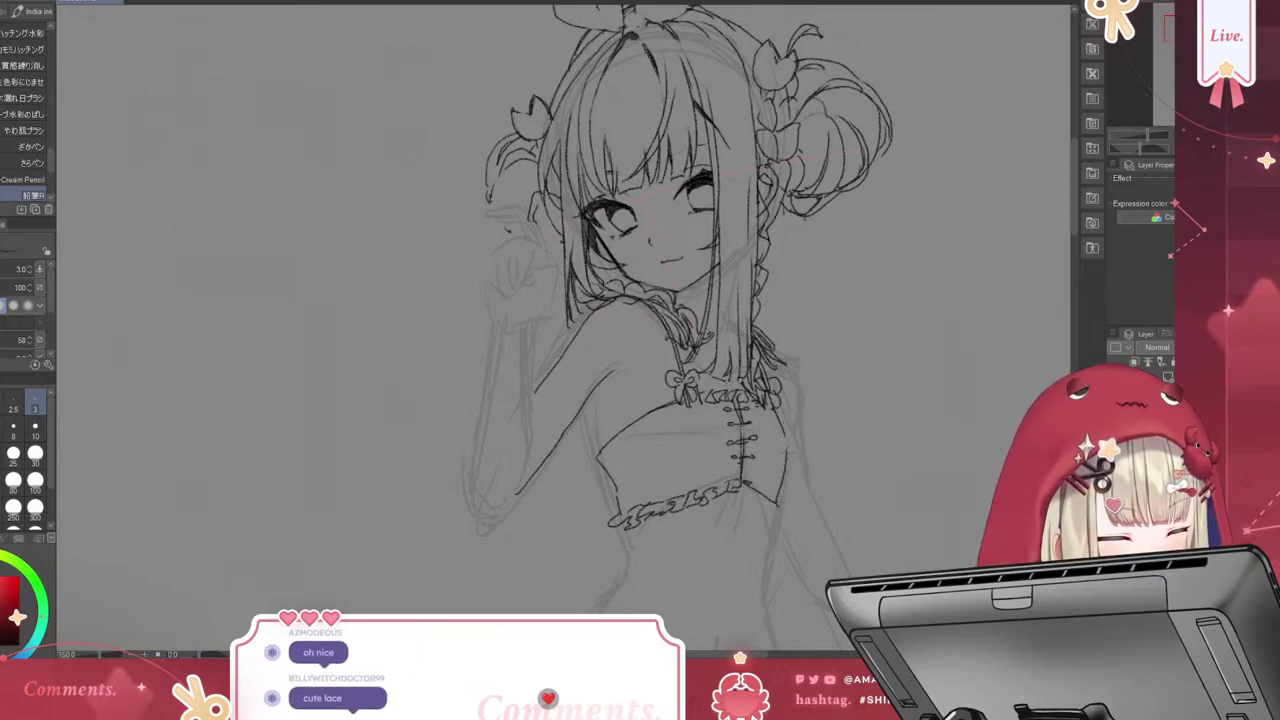
key("ctrl+z")
key("ctrl+z")
Draw the far side contour of the top and continue its ruffled hem from the centre line to that side
key("ctrl+z")
key("ctrl+z")
left_click_drag(772, 399, 791, 443)
key("ctrl+z")
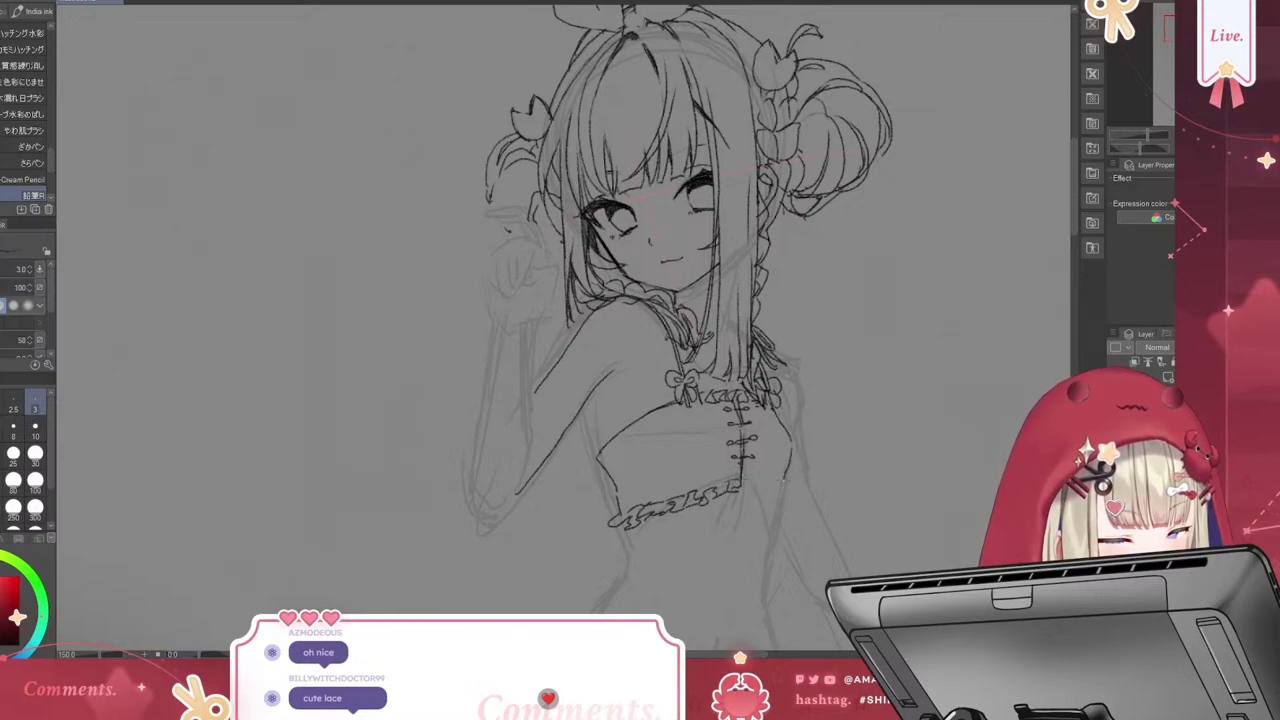
mouse_move(744, 487)
left_mouse_down()
mouse_move(775, 508)
mouse_move(742, 489)
left_mouse_up()
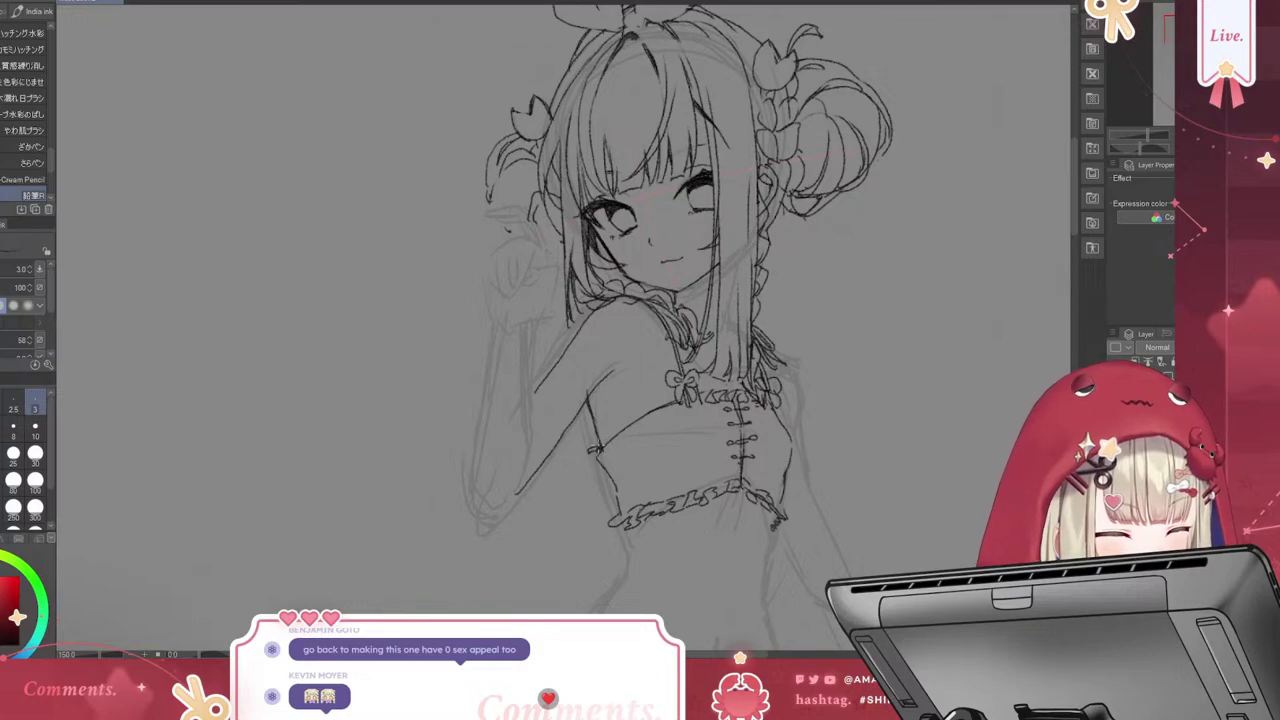
Darken the top's upper edge, and outline the near flap of a wide off-shoulder collar running from the shoulder to the centre front hem
left_click_drag(598, 448, 680, 394)
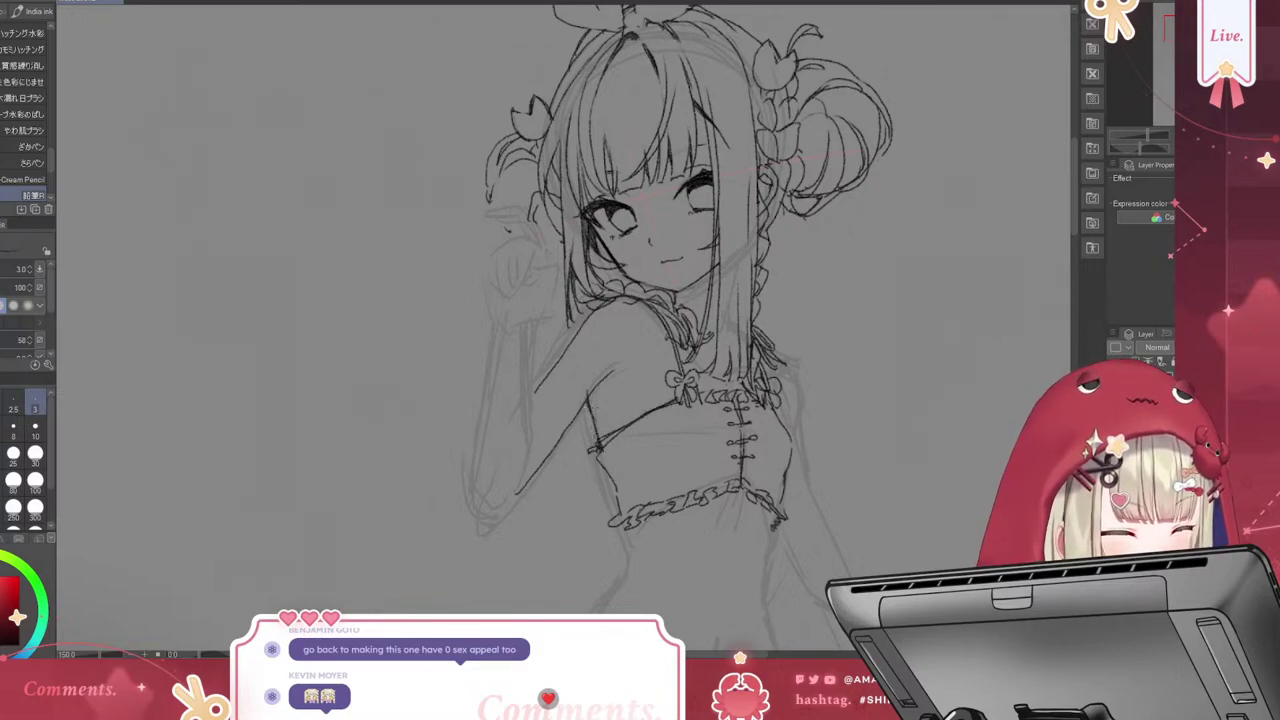
key("ctrl+z")
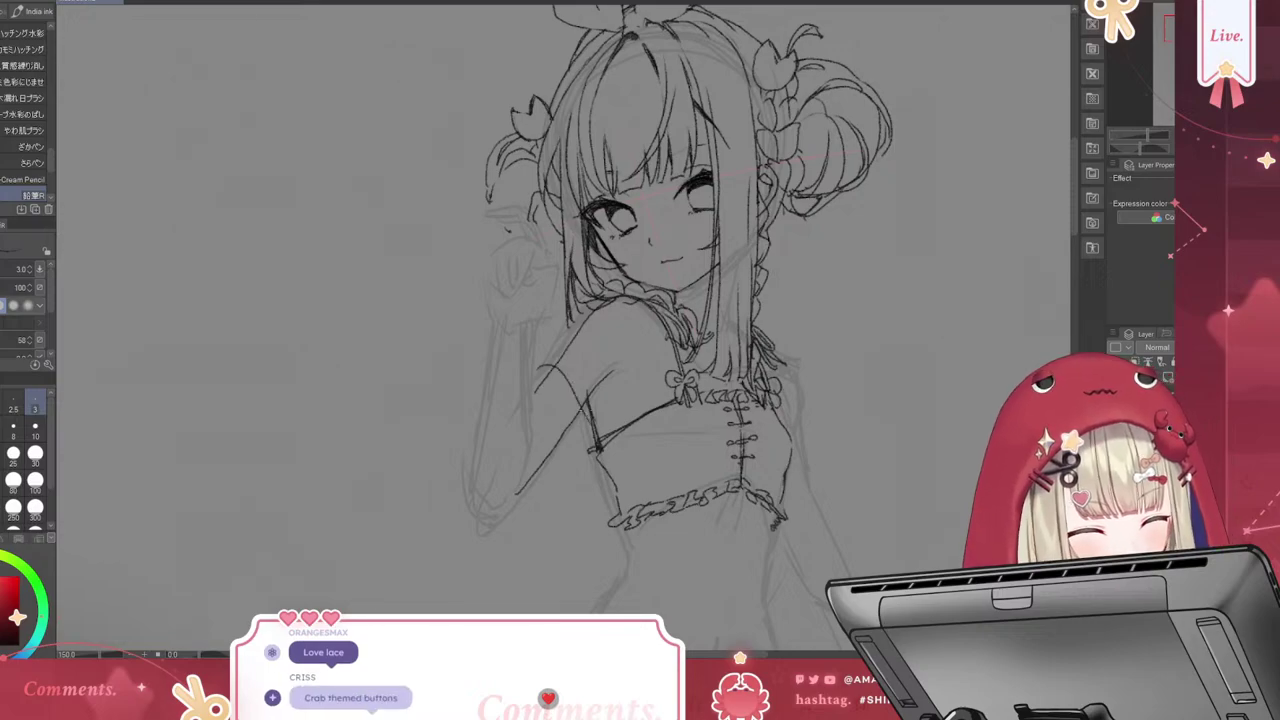
mouse_move(566, 318)
left_mouse_down()
mouse_move(590, 321)
mouse_move(719, 469)
left_mouse_up()
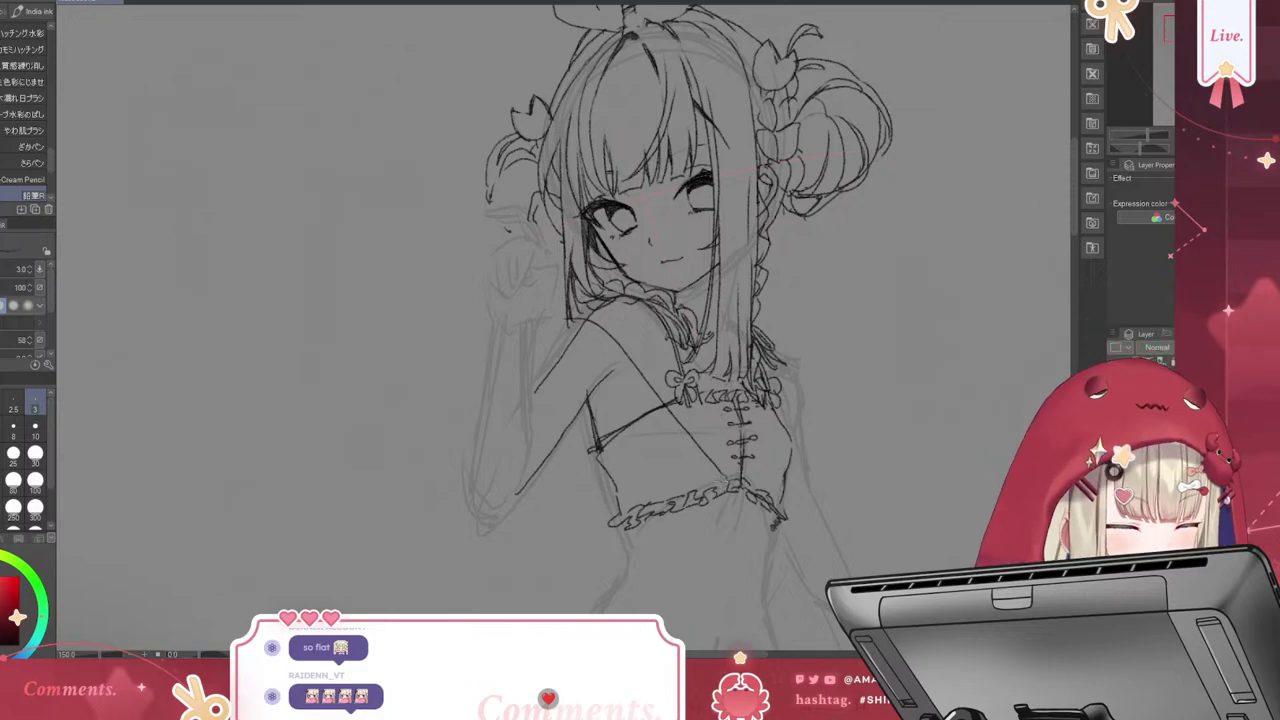
left_click_drag(722, 478, 546, 436)
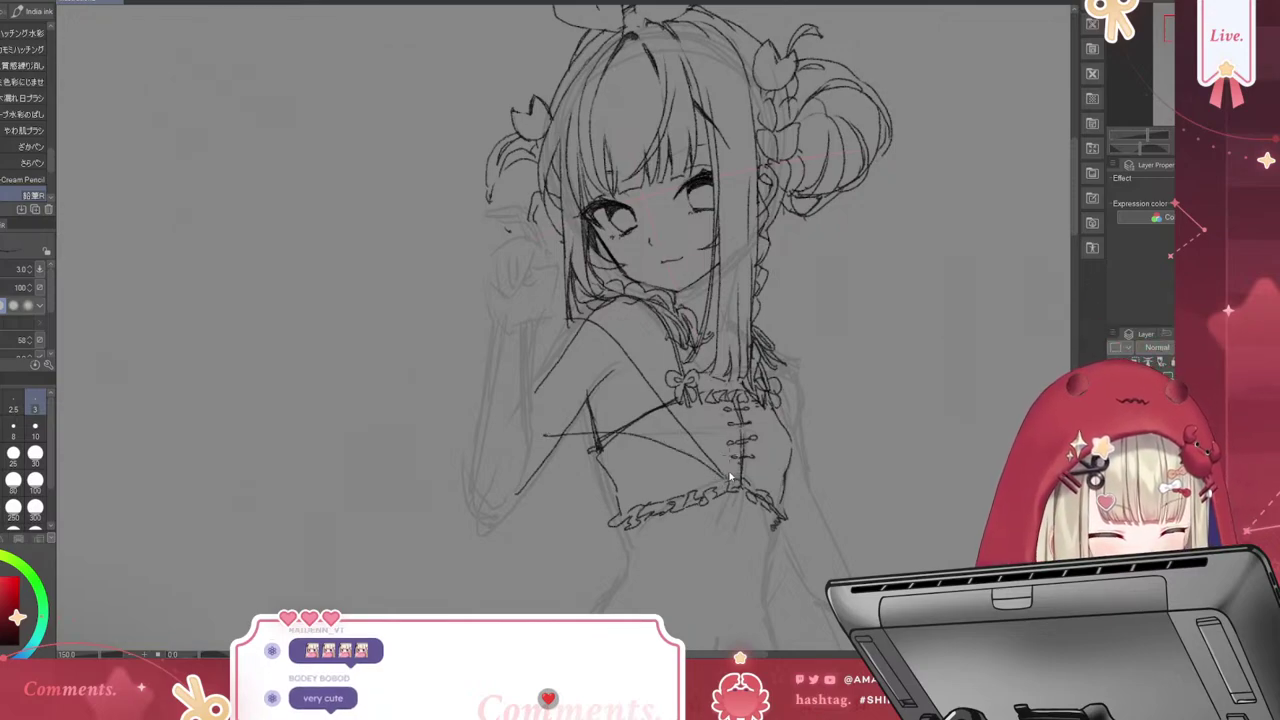
key("ctrl+z")
left_click_drag(728, 484, 528, 403)
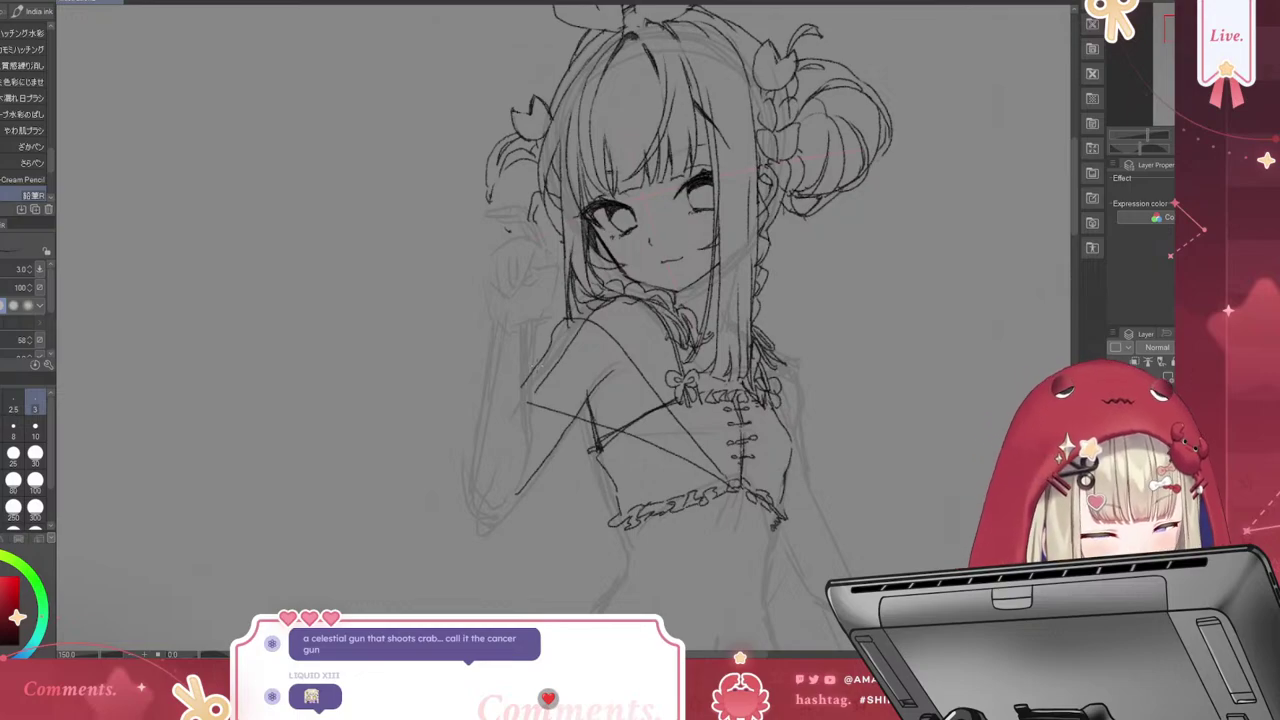
Outline the far collar flap from the centre front, with its folded upper corner, outer edge over the arm and lower edge
left_click_drag(738, 487, 830, 427)
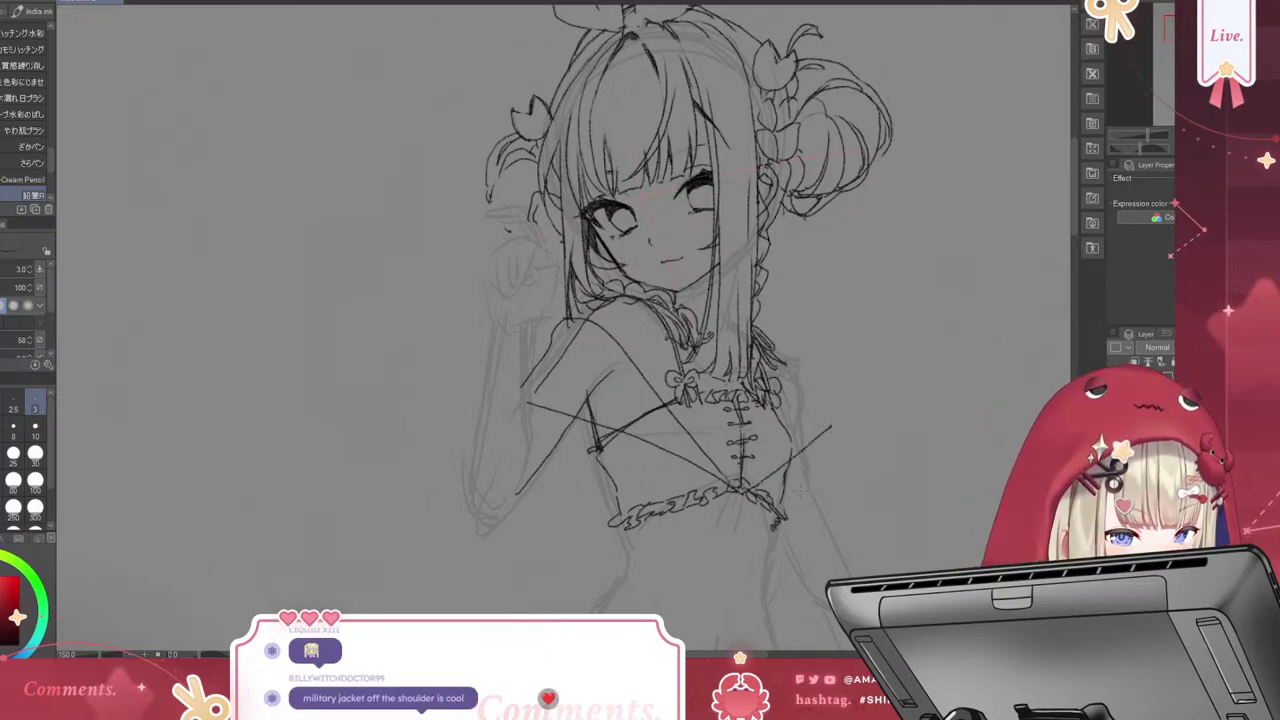
left_click_drag(768, 491, 829, 491)
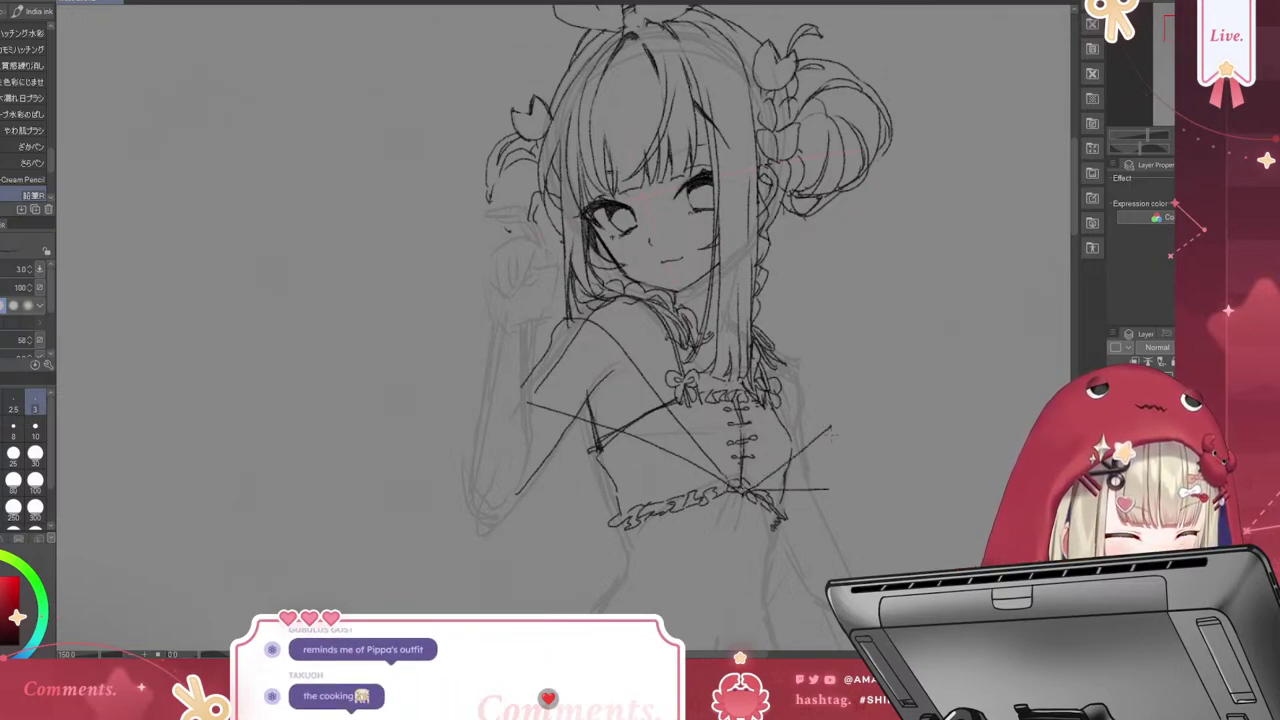
left_click_drag(812, 405, 832, 424)
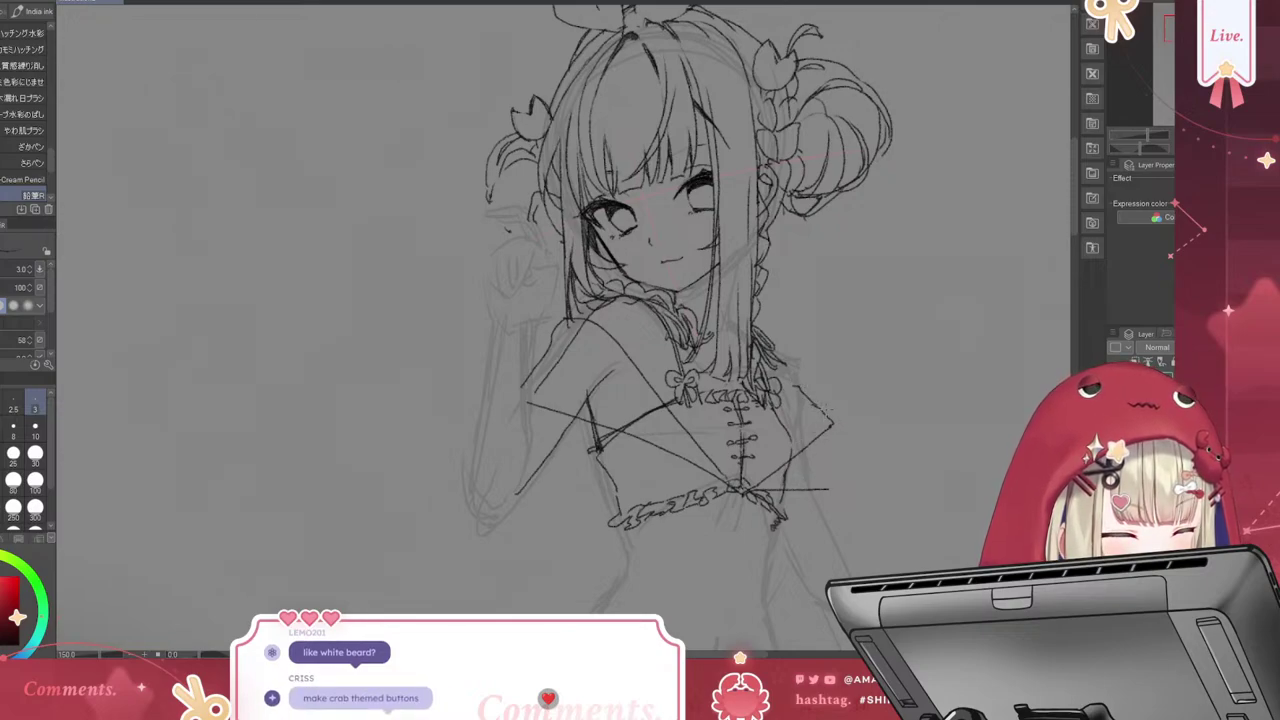
left_click_drag(794, 376, 830, 408)
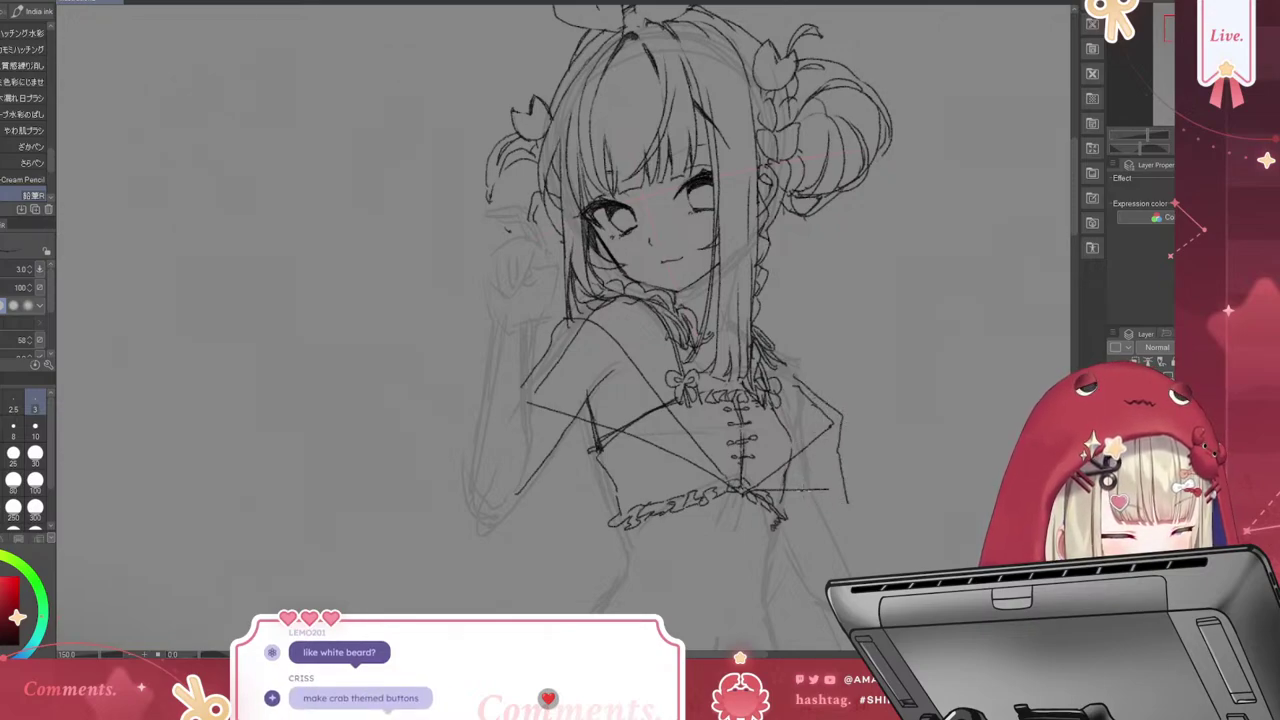
left_click_drag(804, 490, 855, 514)
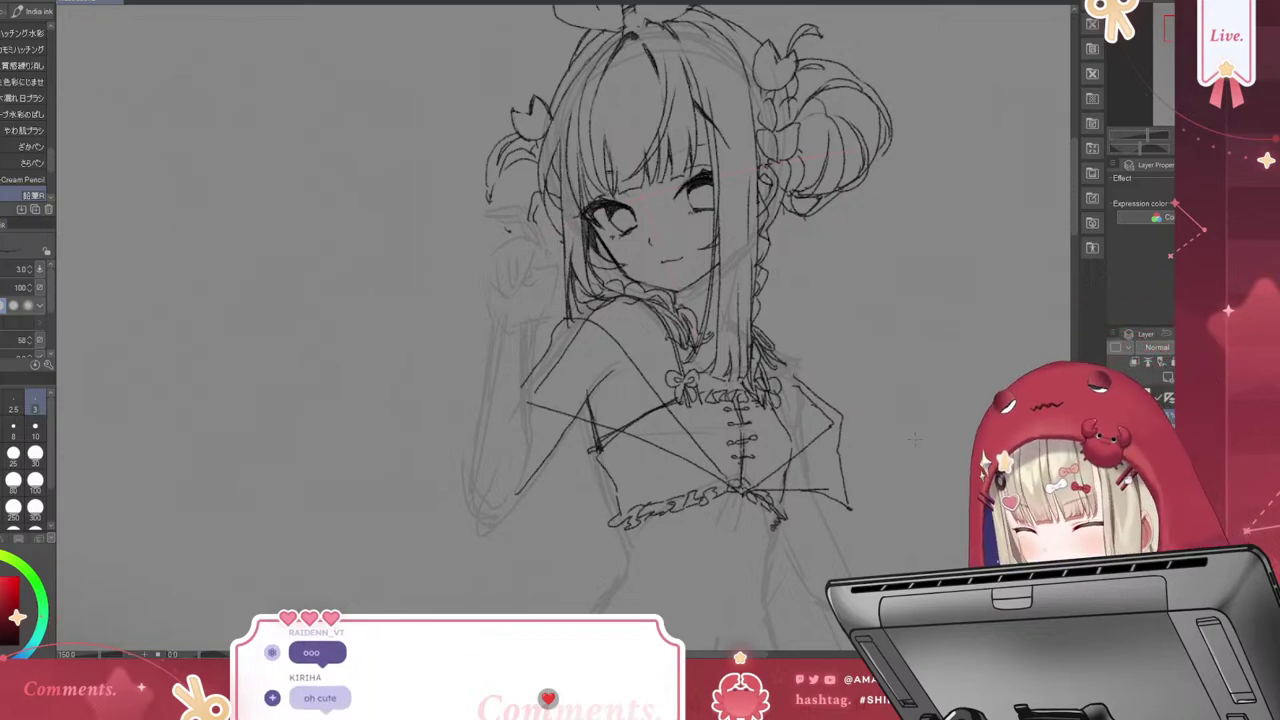
Erase the arm and neckline lines that show through the near collar flap
key("e")
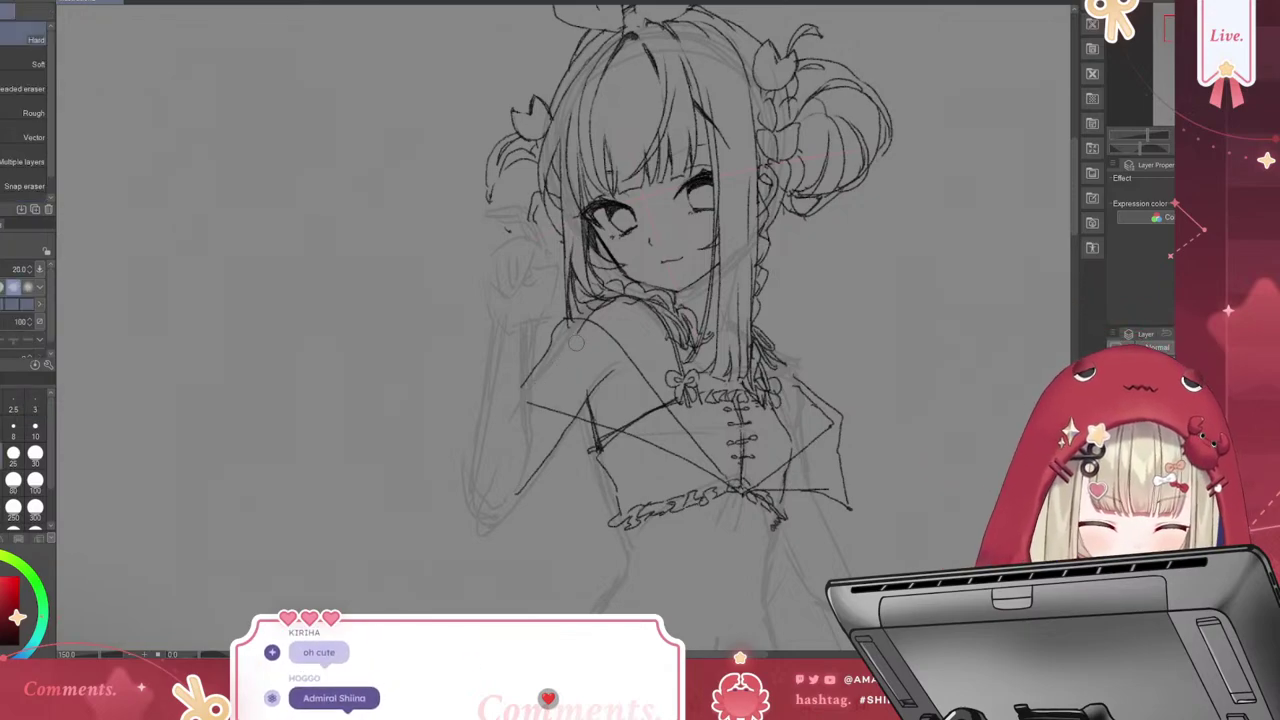
mouse_move(595, 365)
left_mouse_down()
mouse_move(621, 403)
mouse_move(571, 403)
mouse_move(667, 422)
mouse_move(649, 410)
left_mouse_up()
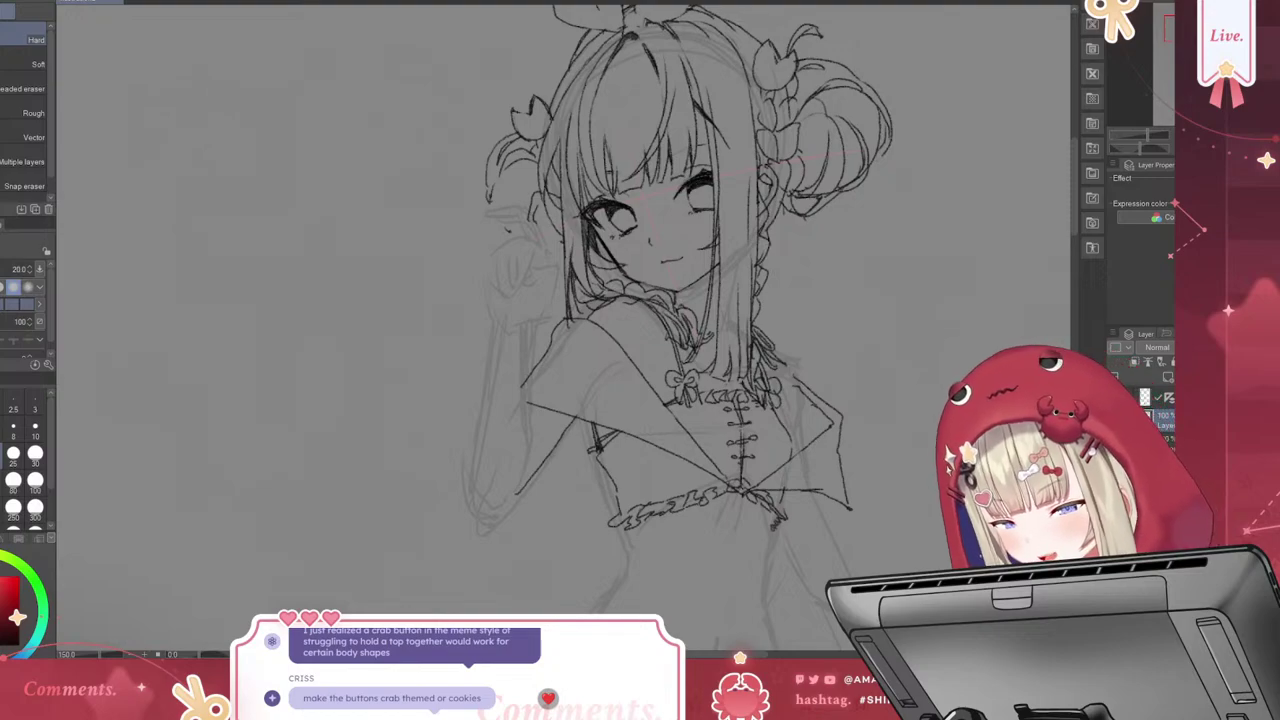
key("p")
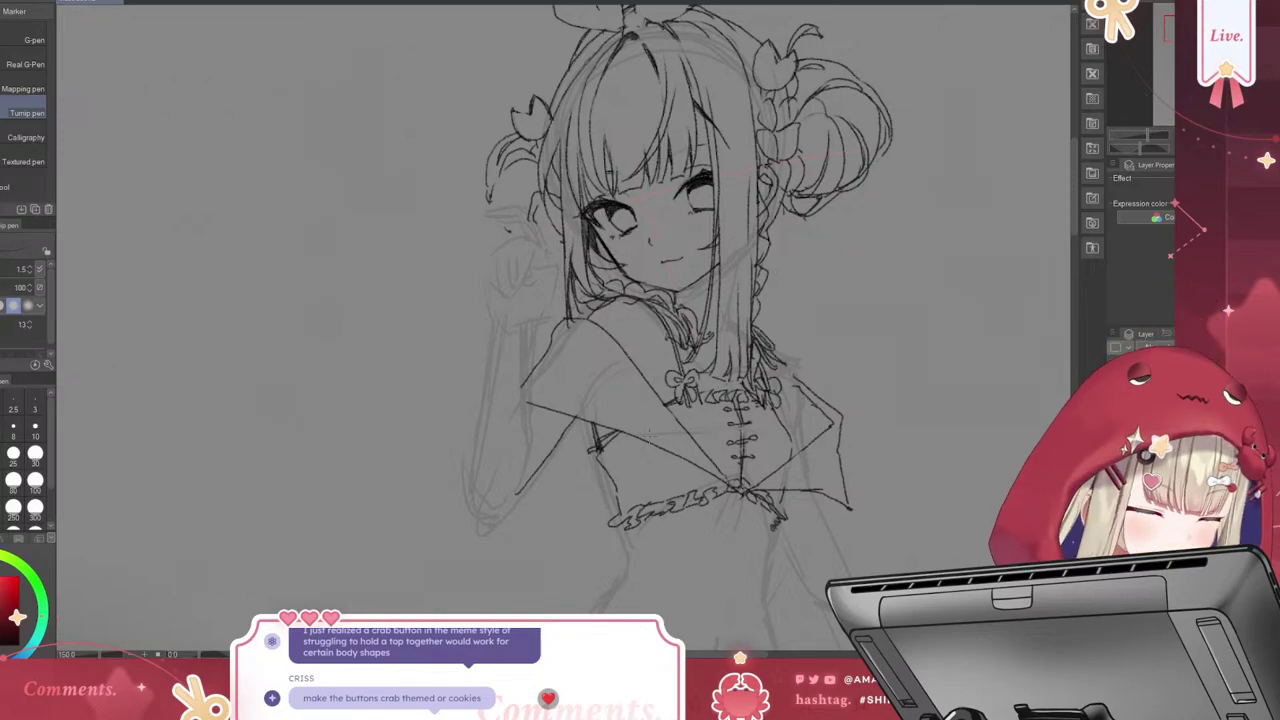
left_click_drag(619, 454, 686, 499)
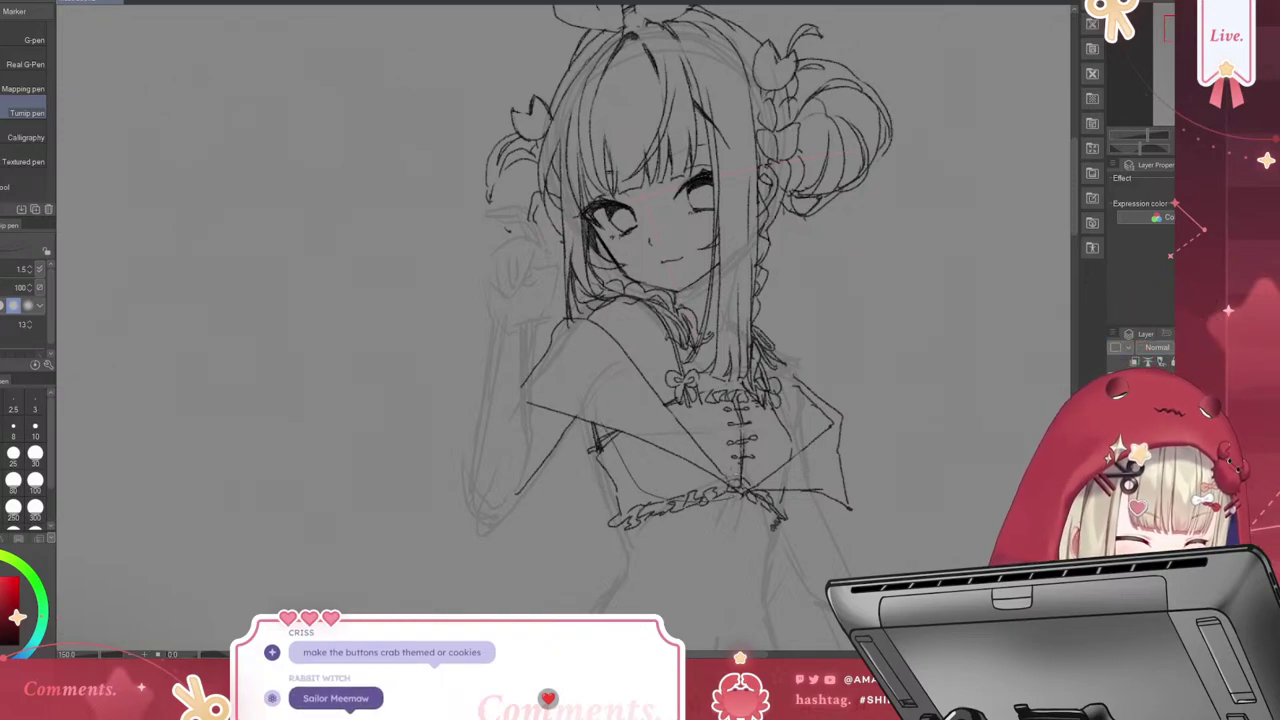
key("ctrl+z")
key("b")
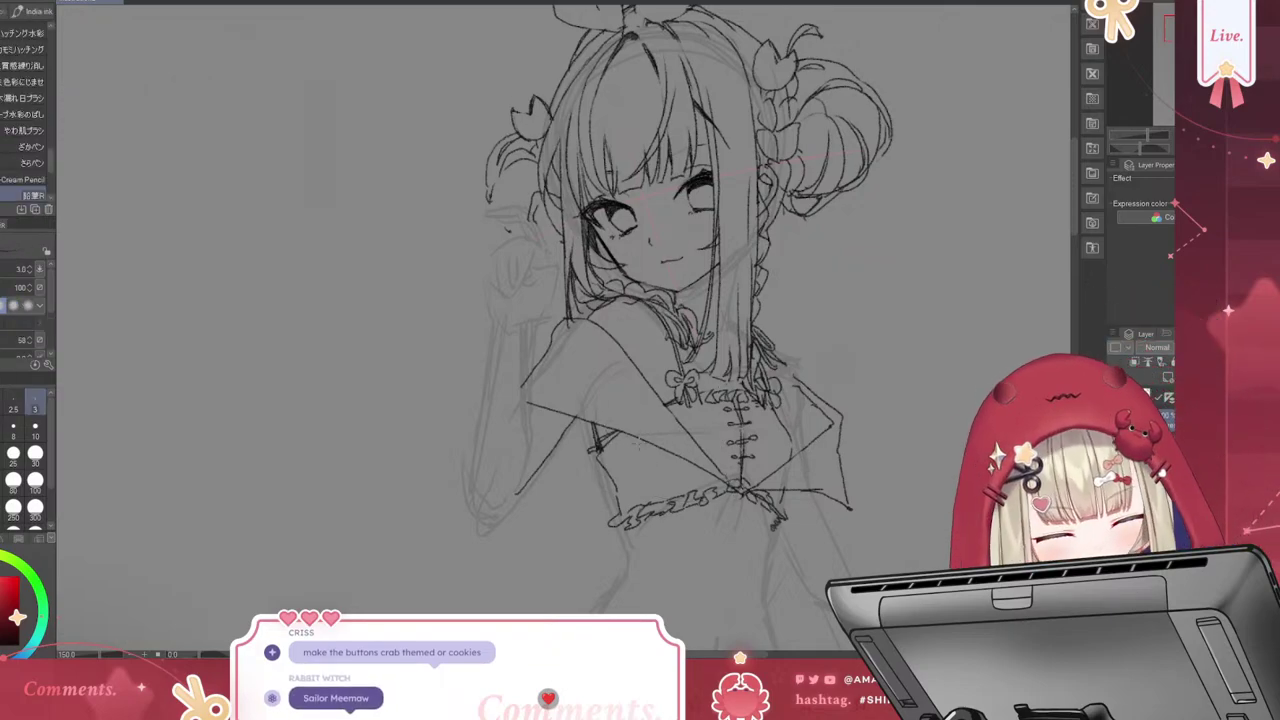
mouse_move(629, 432)
left_mouse_down()
mouse_move(657, 491)
mouse_move(814, 504)
left_mouse_up()
key("ctrl+z")
key("ctrl+z")
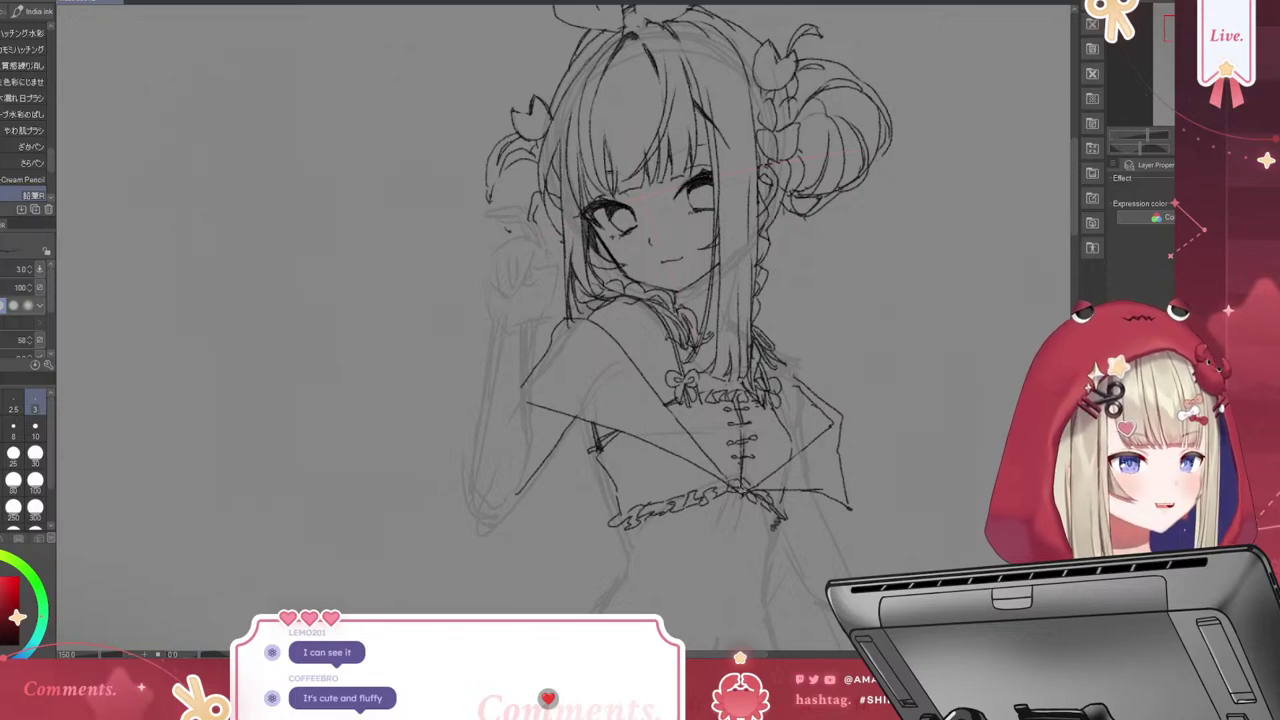
Draw two pointed tie ends hanging from the centre knot and curved fabric edges leading into the knot from both sides
mouse_move(744, 488)
left_mouse_down()
mouse_move(676, 507)
mouse_move(618, 565)
left_mouse_up()
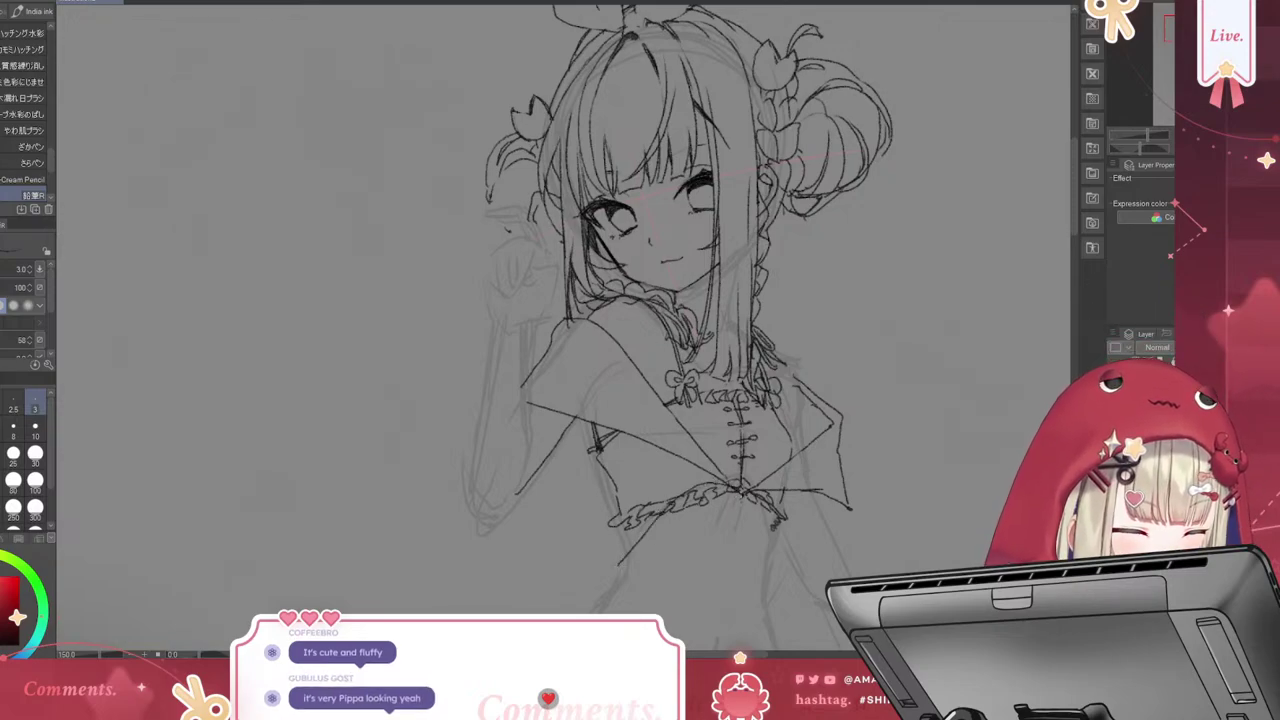
mouse_move(740, 494)
left_mouse_down()
mouse_move(720, 550)
mouse_move(600, 592)
mouse_move(752, 555)
mouse_move(824, 595)
left_mouse_up()
left_click_drag(760, 494, 802, 529)
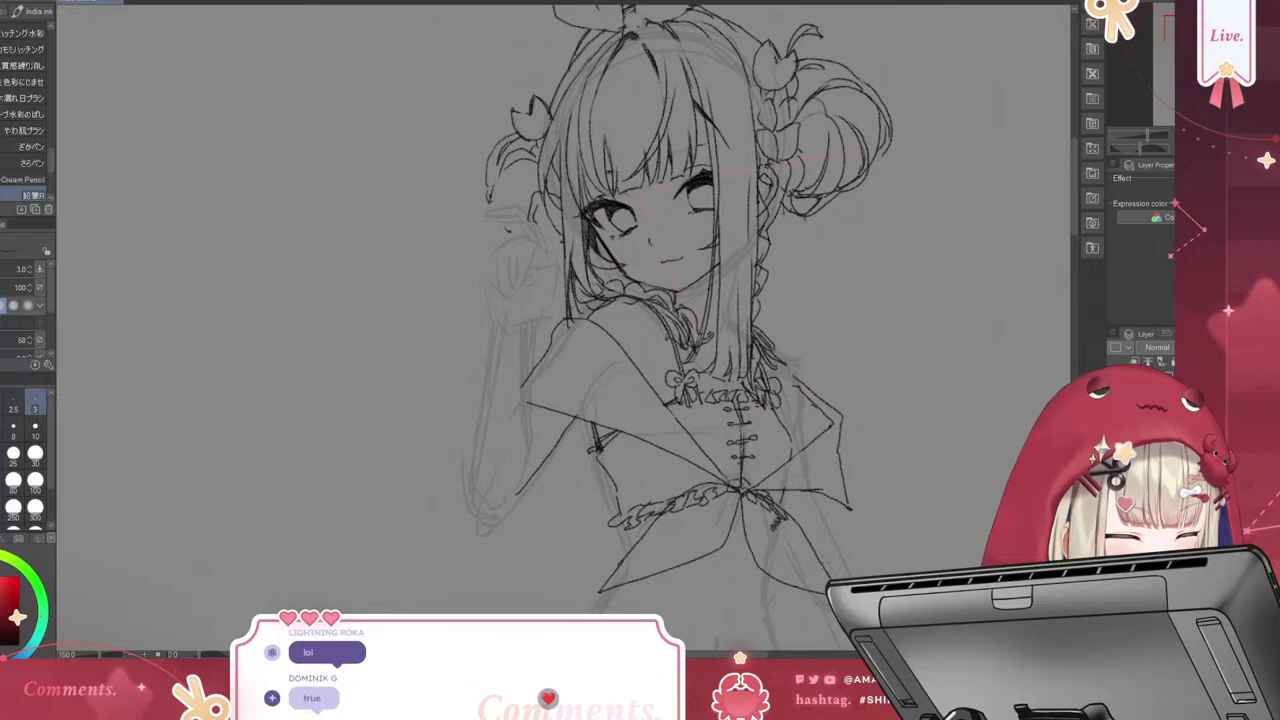
mouse_move(629, 434)
left_mouse_down()
mouse_move(655, 476)
mouse_move(686, 489)
left_mouse_up()
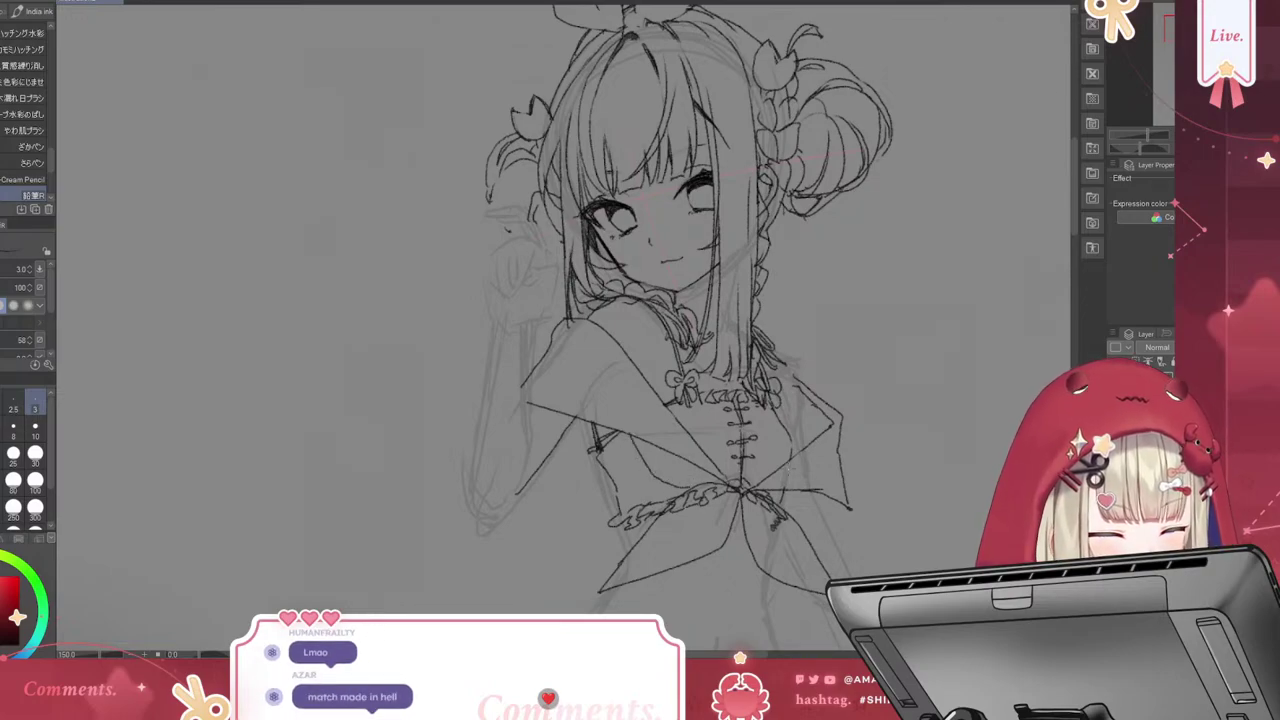
left_click_drag(776, 503, 803, 493)
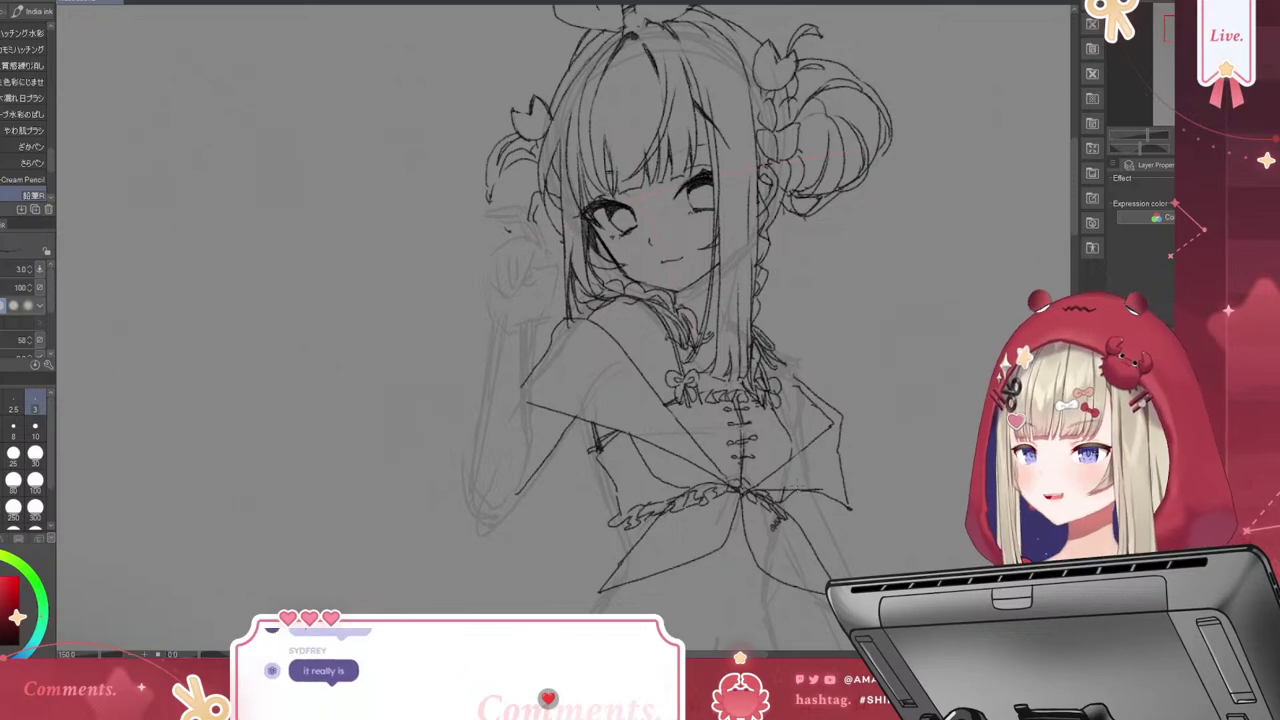
Erase the parts of the ruffled hem that overlap the tied fabric on both sides of the knot
key("e")
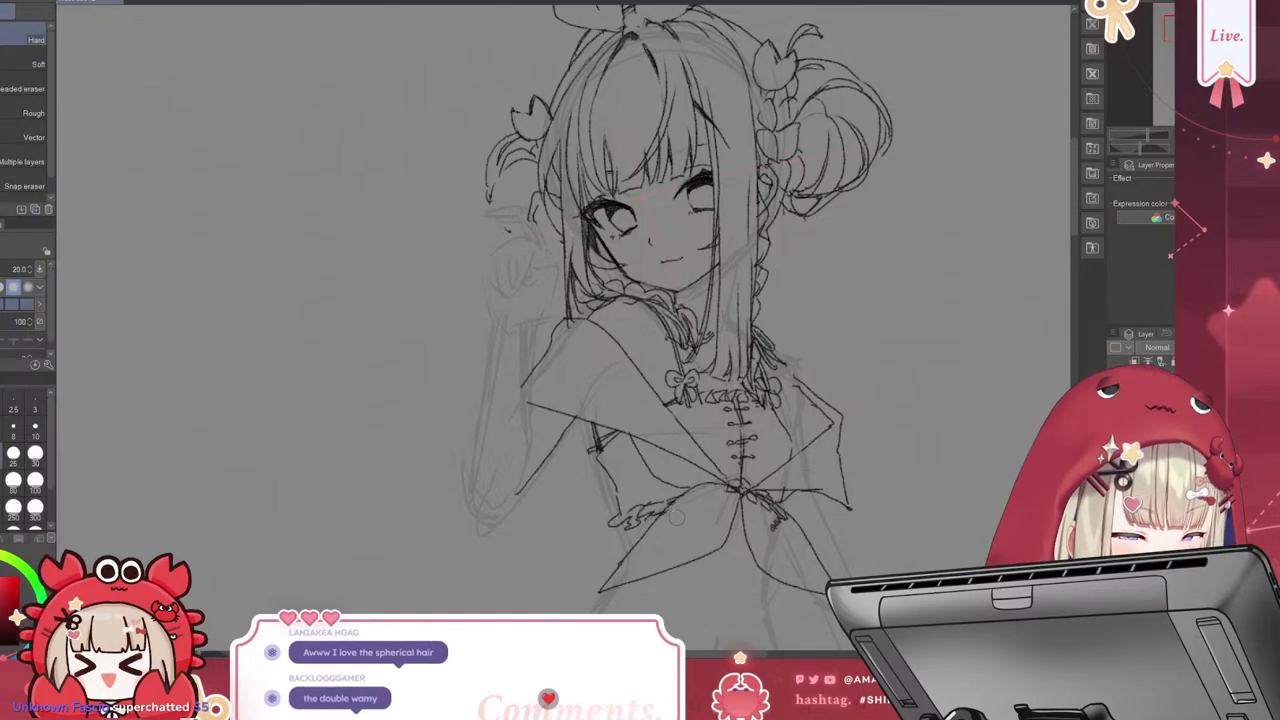
left_click_drag(698, 499, 674, 512)
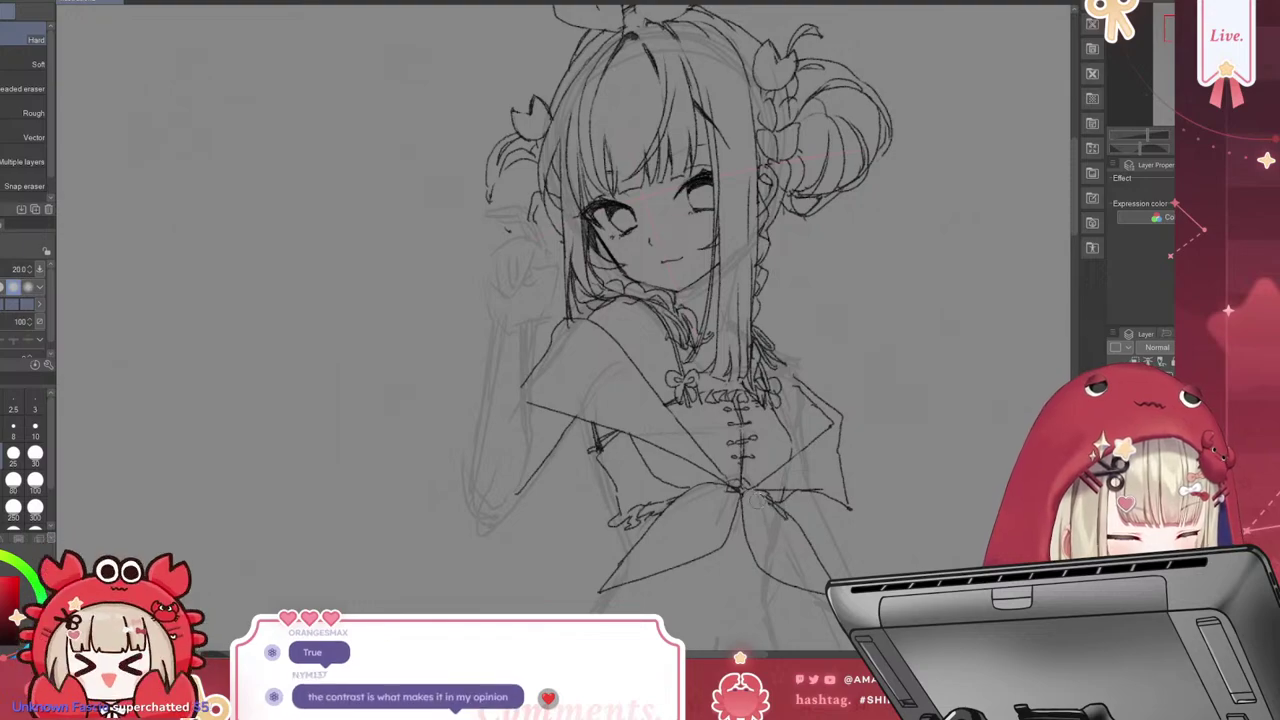
left_click_drag(752, 498, 771, 509)
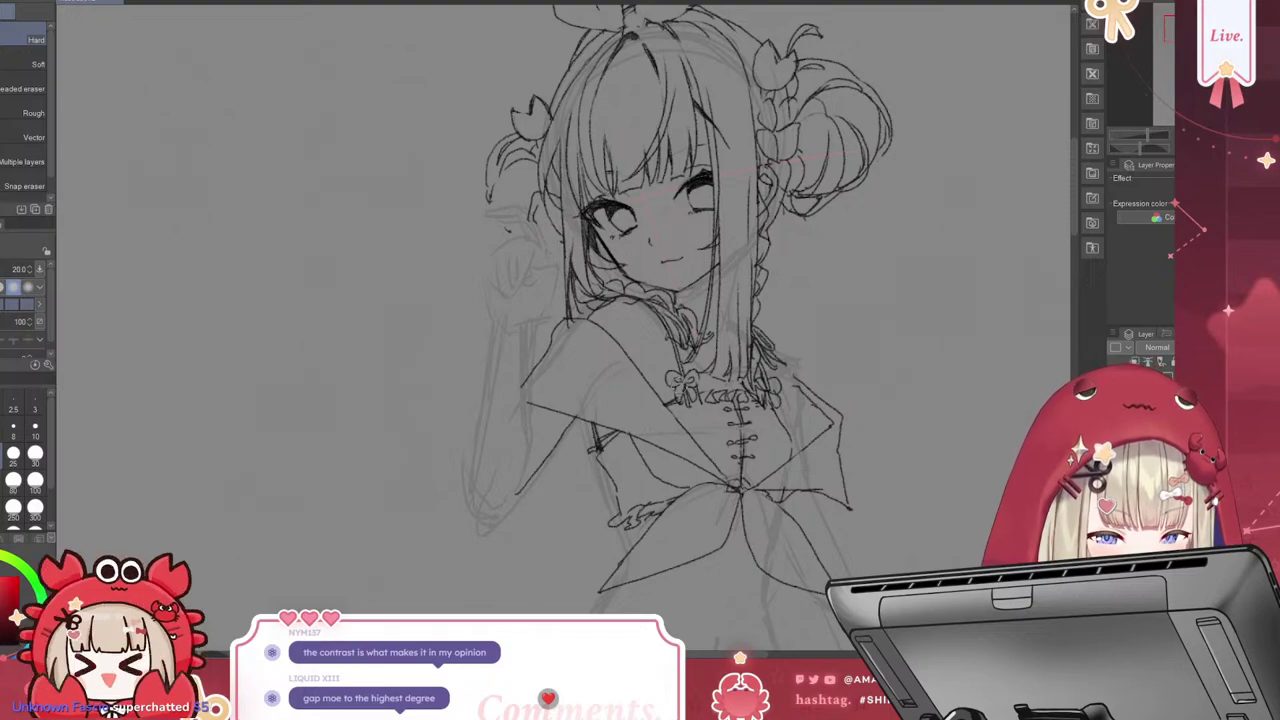
Draw double trim lines inside the near collar flap's lower edge and a trim line along the far flap's lower edge
key("p")
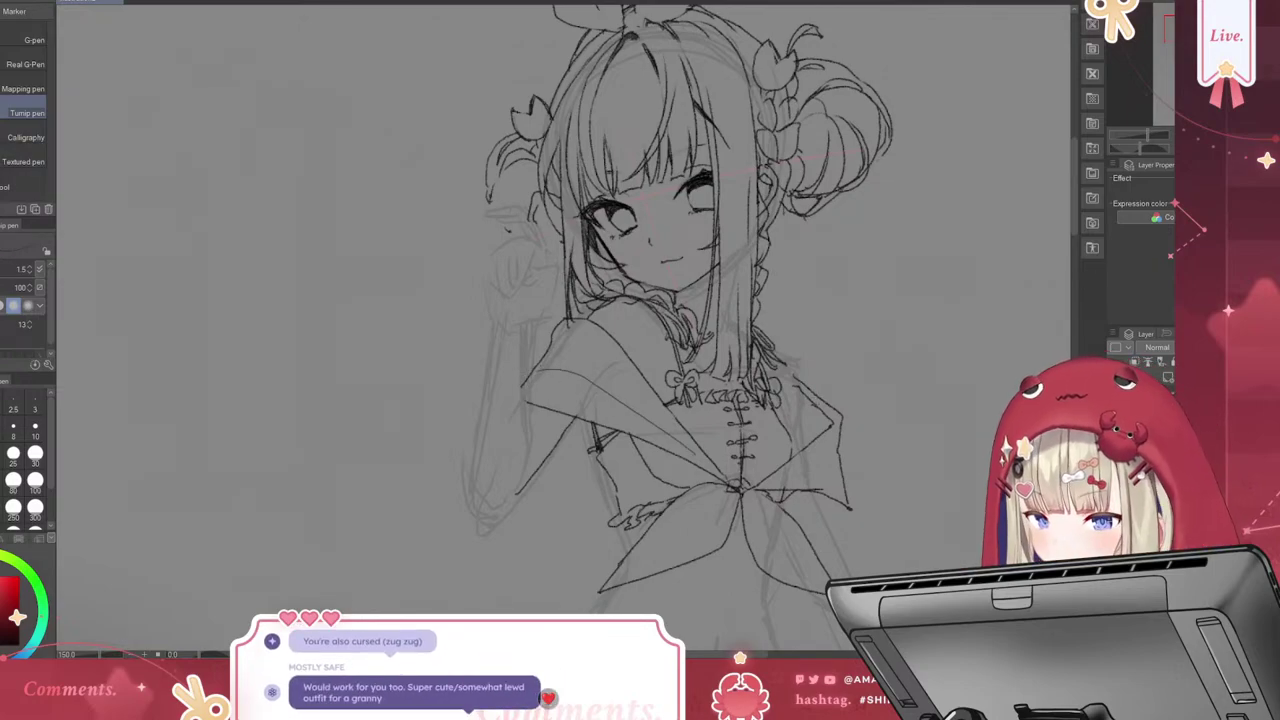
key("b")
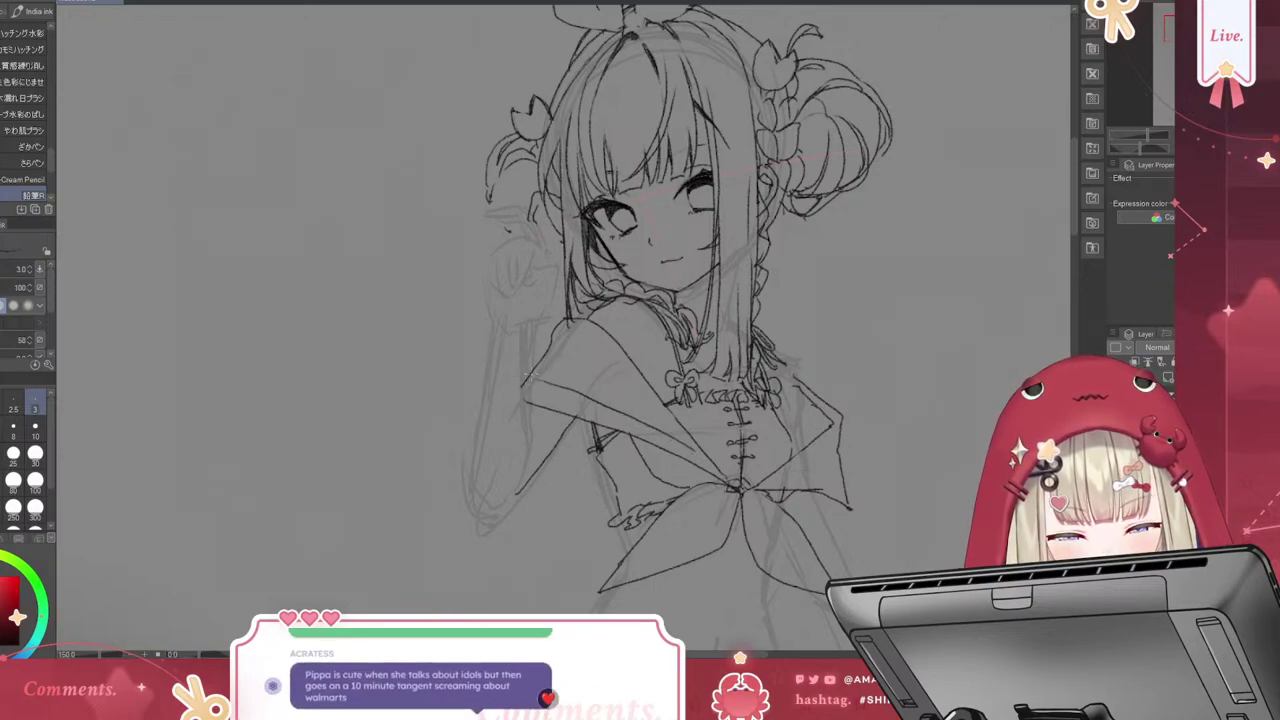
left_click_drag(540, 374, 656, 424)
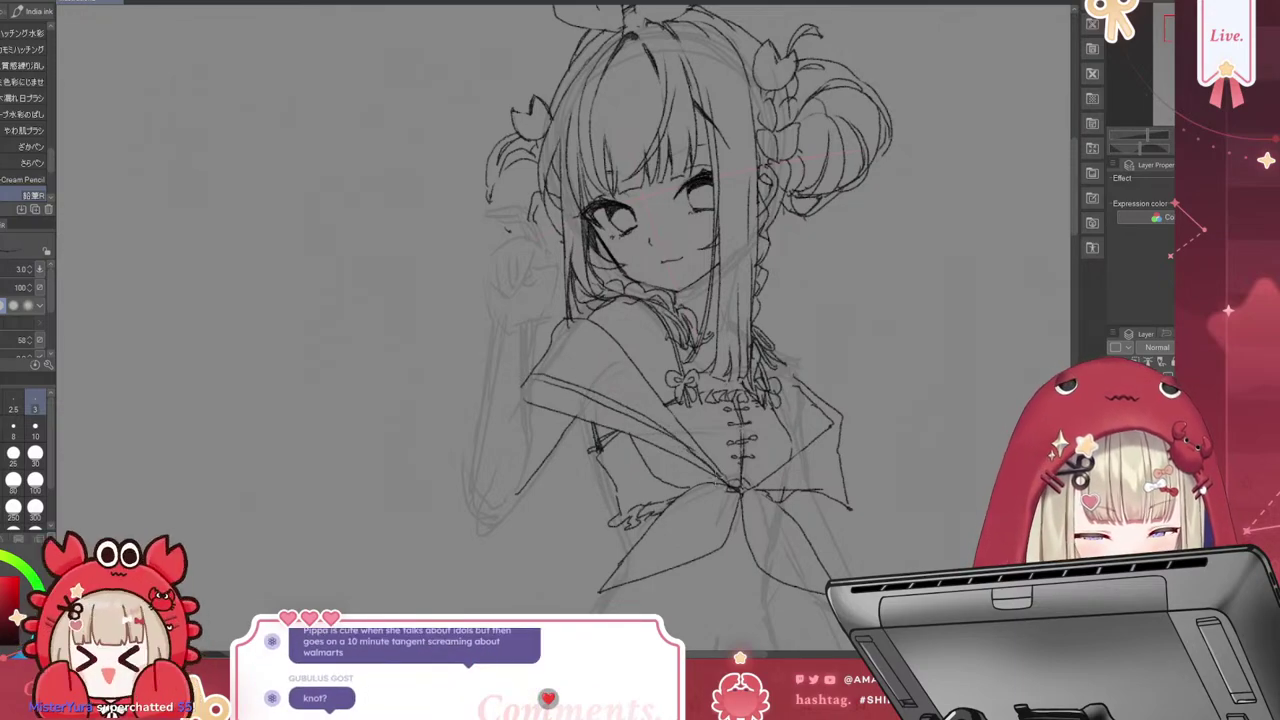
left_click_drag(750, 486, 840, 476)
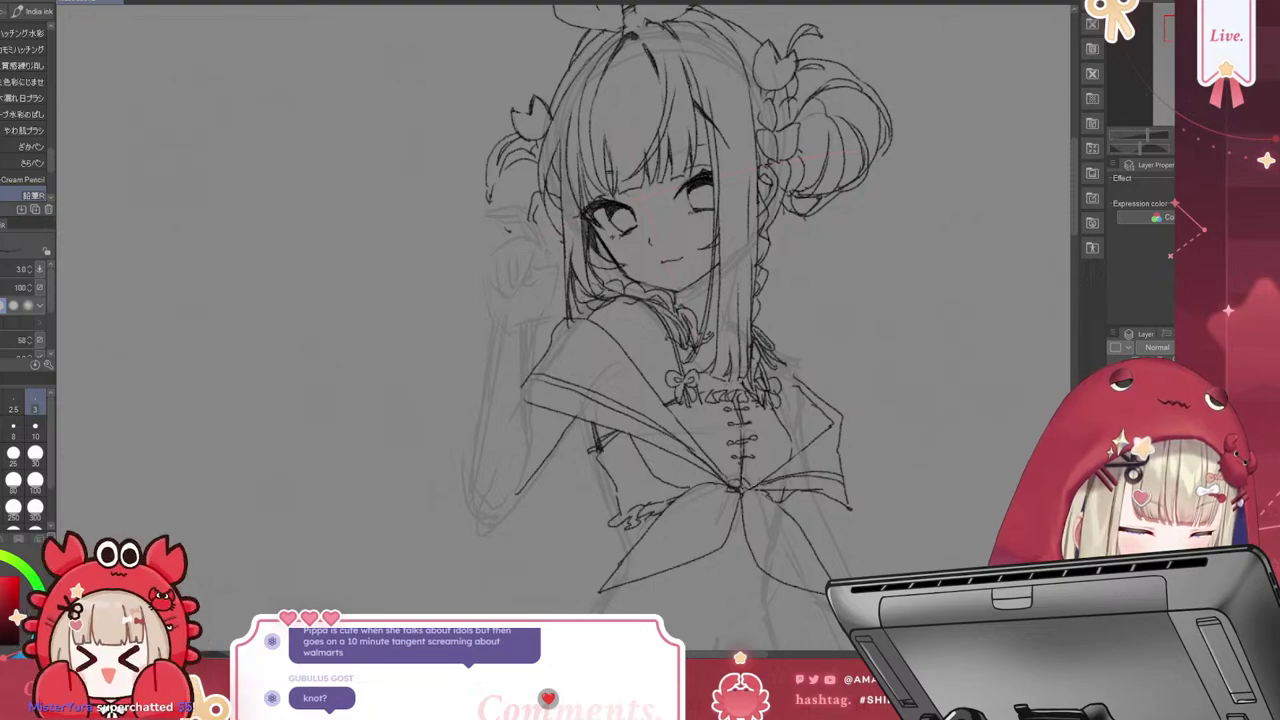
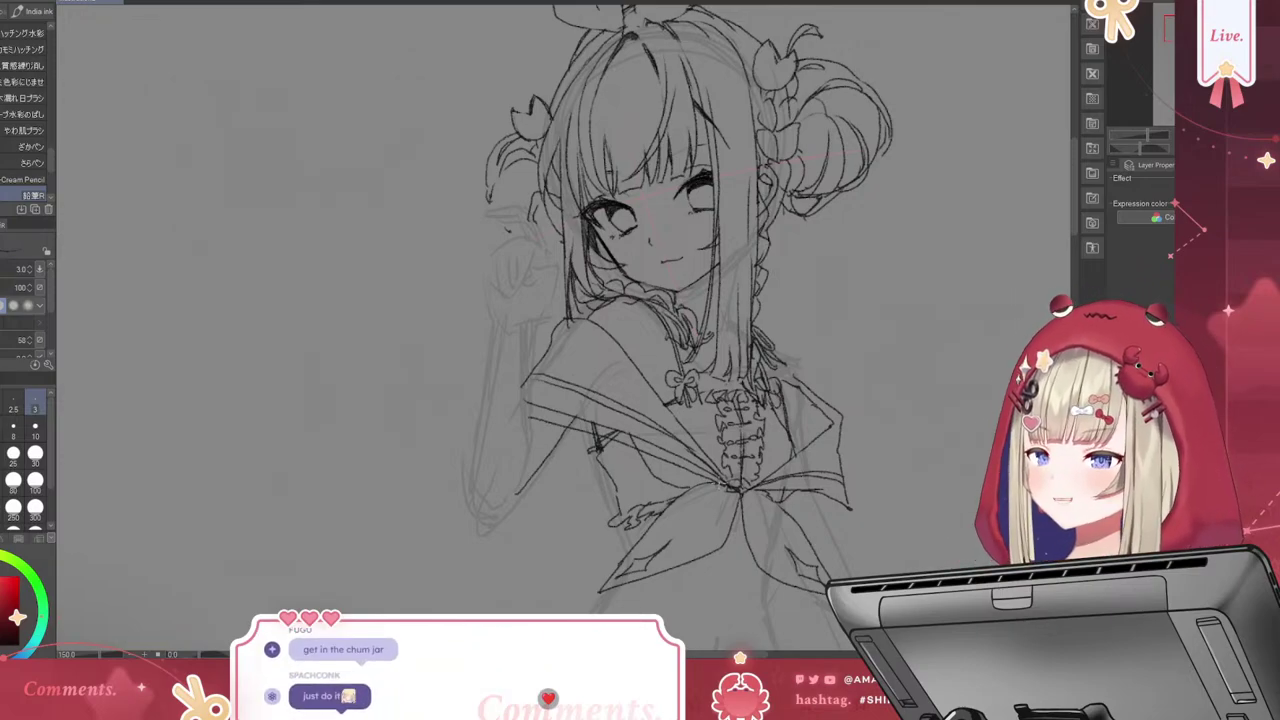
Remove the bodice side and ruffled hem lines below the near collar flap, using the Turnip pen at size 25
left_click_drag(1072, 200, 1072, 226)
key("p")
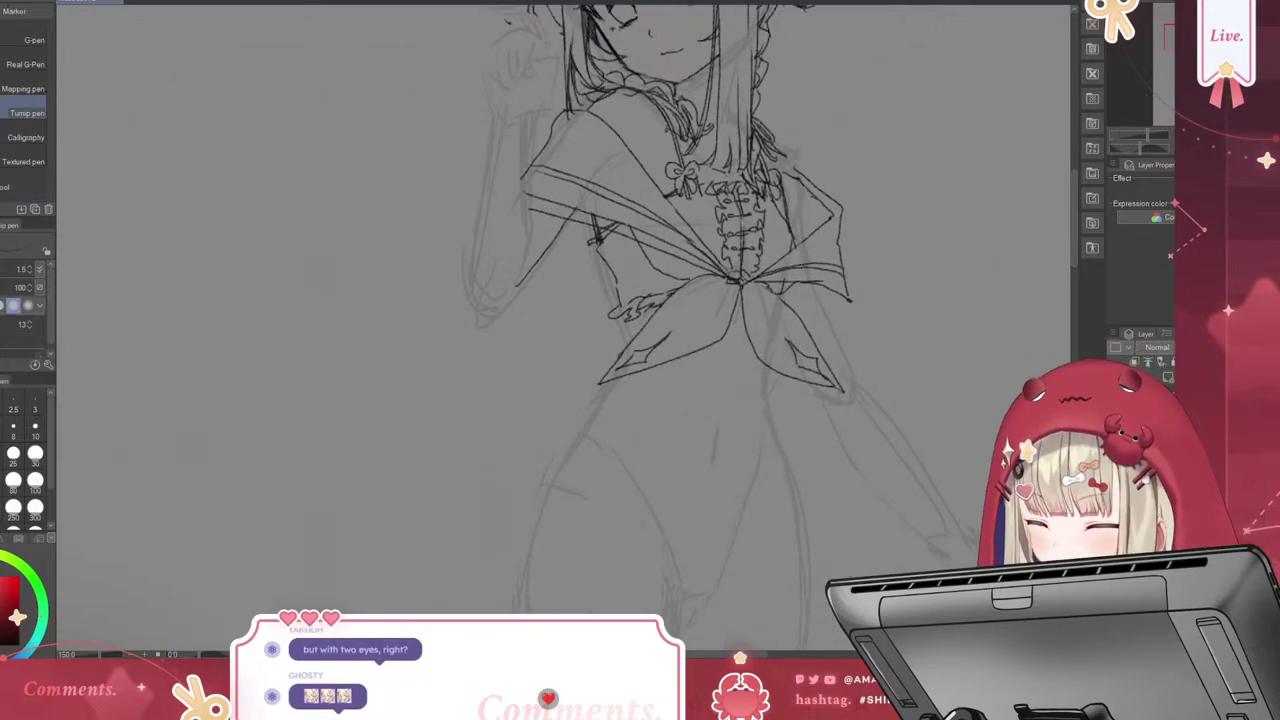
left_click(35, 479)
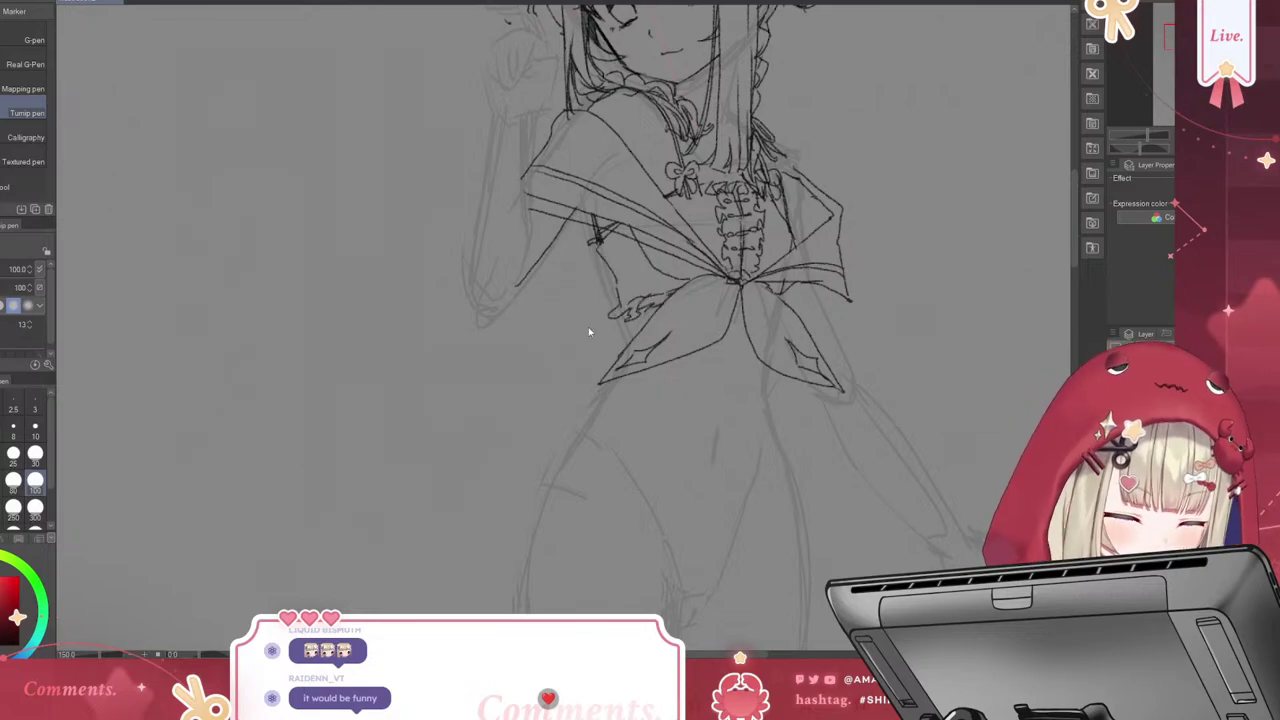
left_click(13, 453)
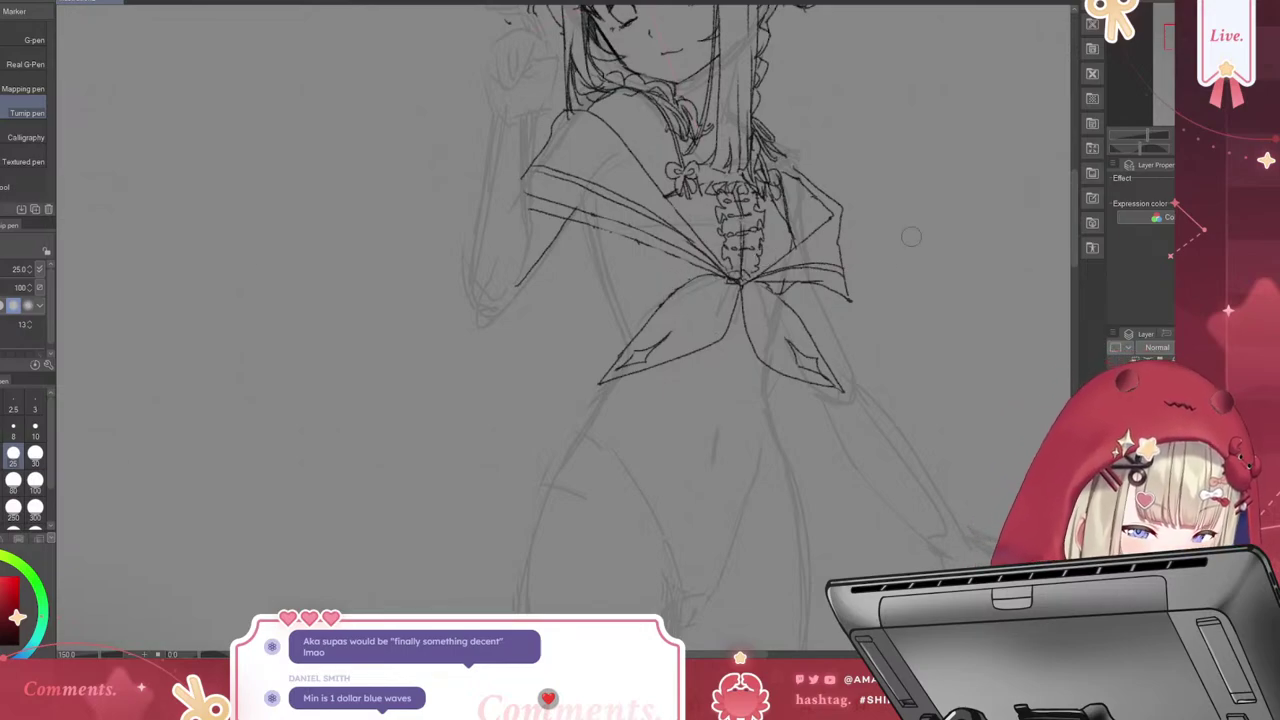
Draw the gathered, pointed edge of the upper sleeve below the near collar flap
left_click_drag(1075, 249, 1066, 223)
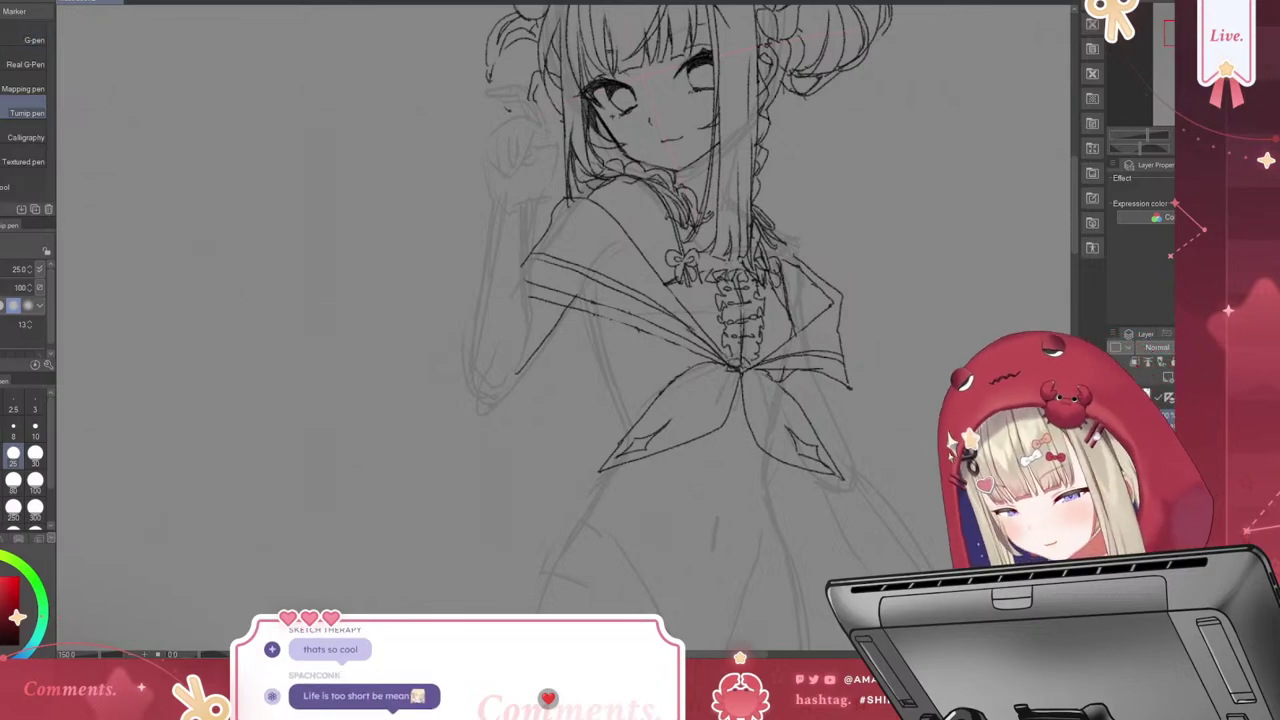
key("p")
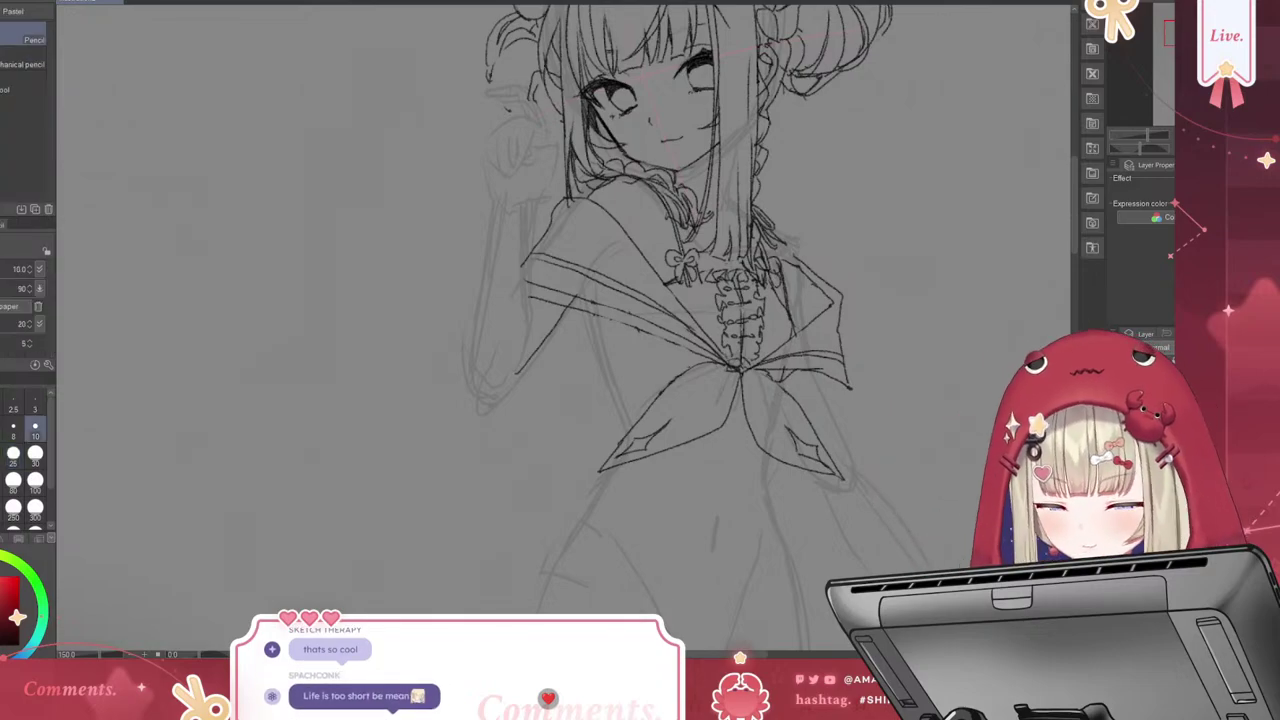
key("b")
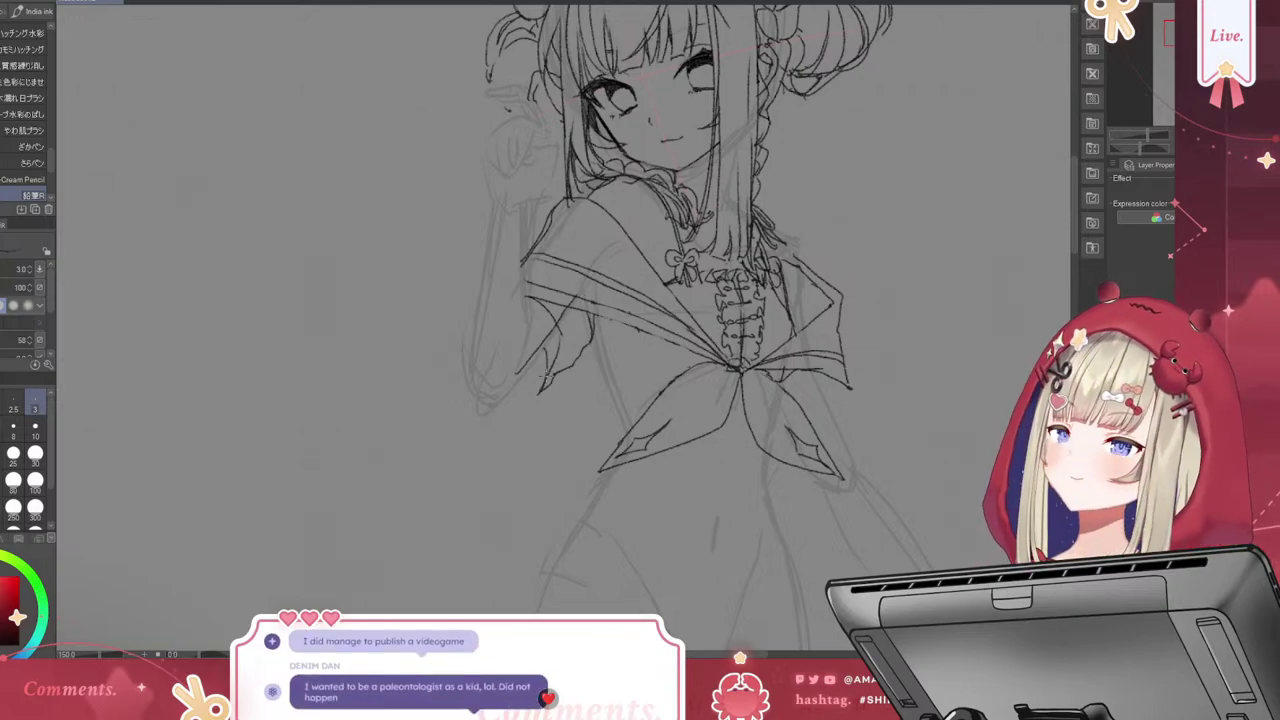
left_click_drag(476, 205, 438, 253)
key("ctrl+z")
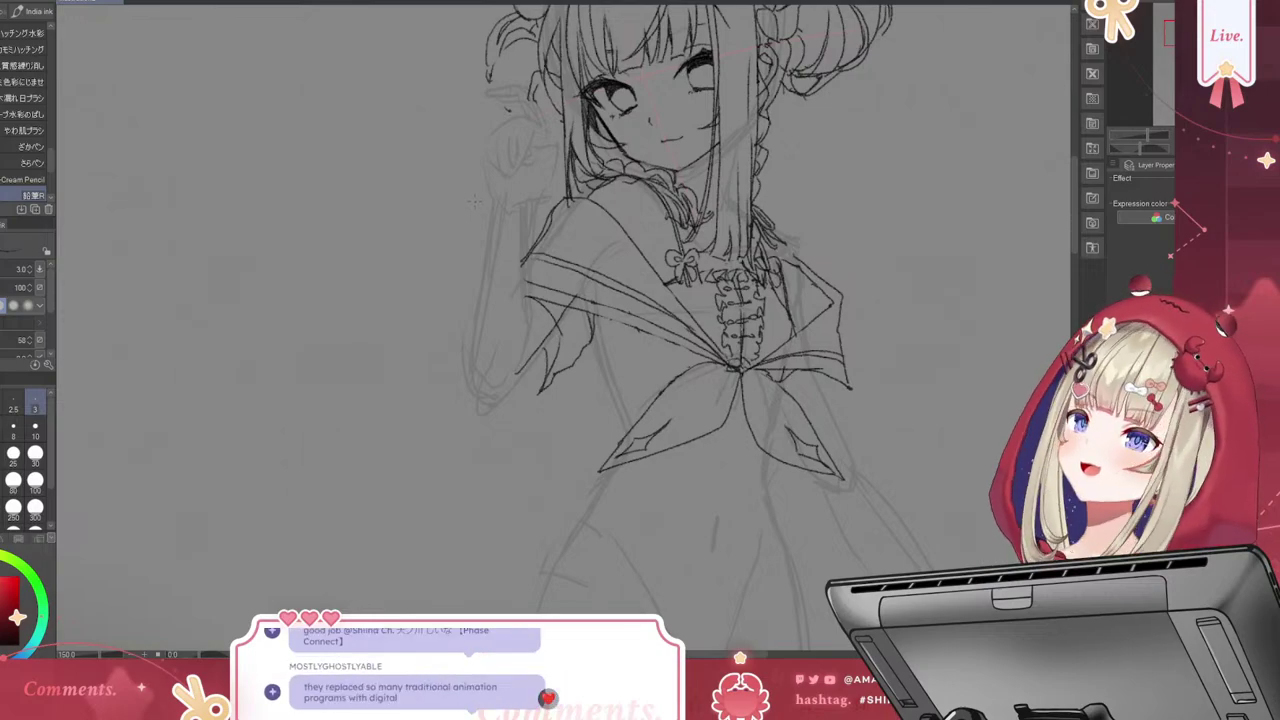
Sketch the wrist and palm edges of the raised hand where it comes out of the sleeve
left_click_drag(478, 188, 543, 201)
key("ctrl+z")
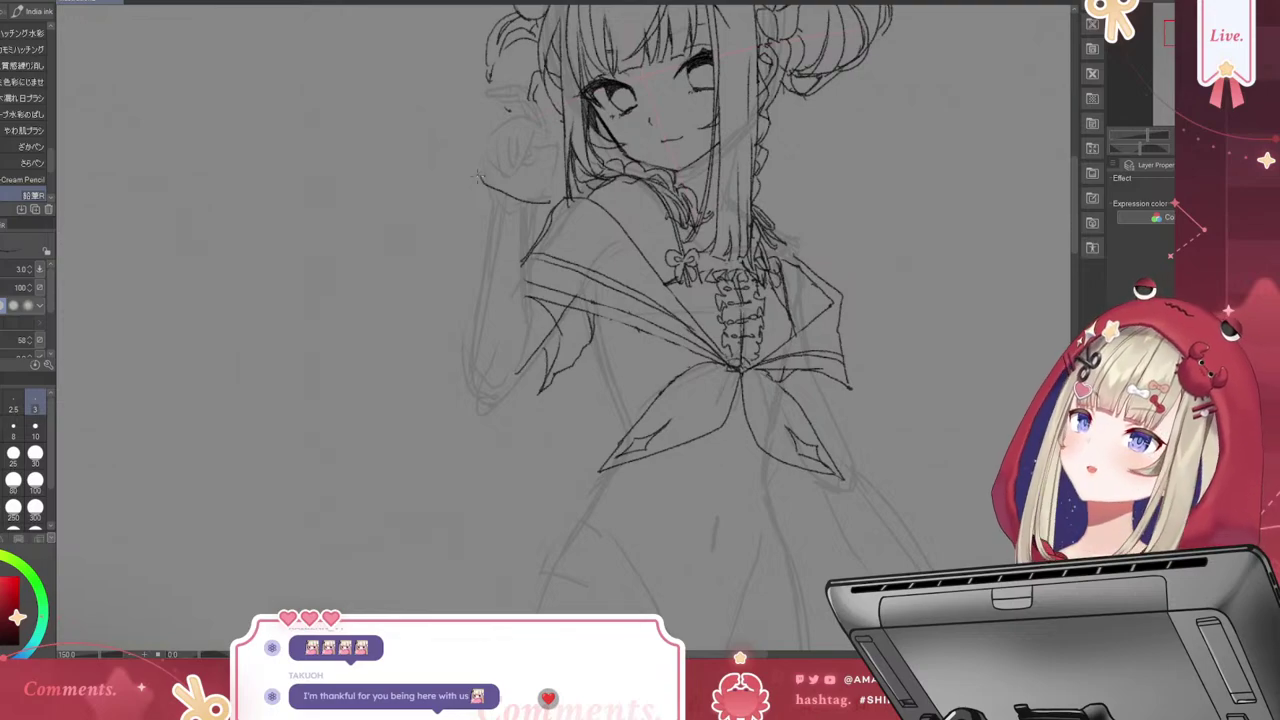
key("ctrl+z")
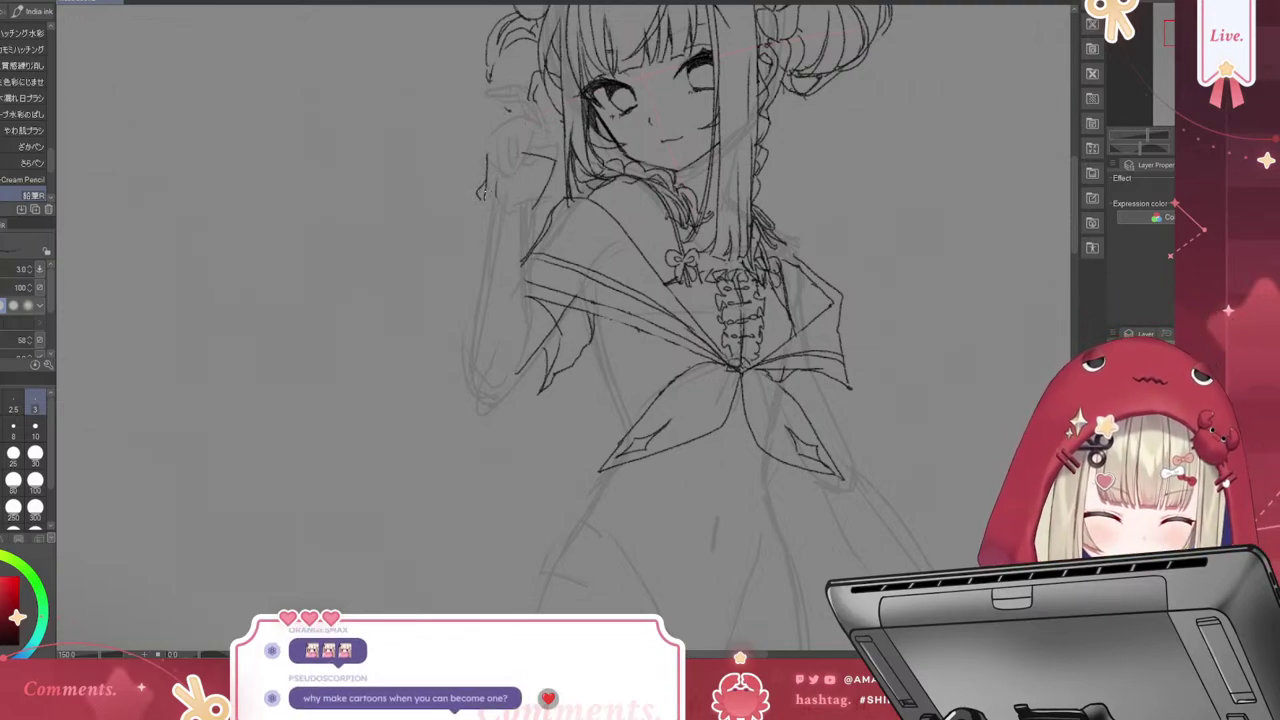
left_click_drag(480, 192, 504, 206)
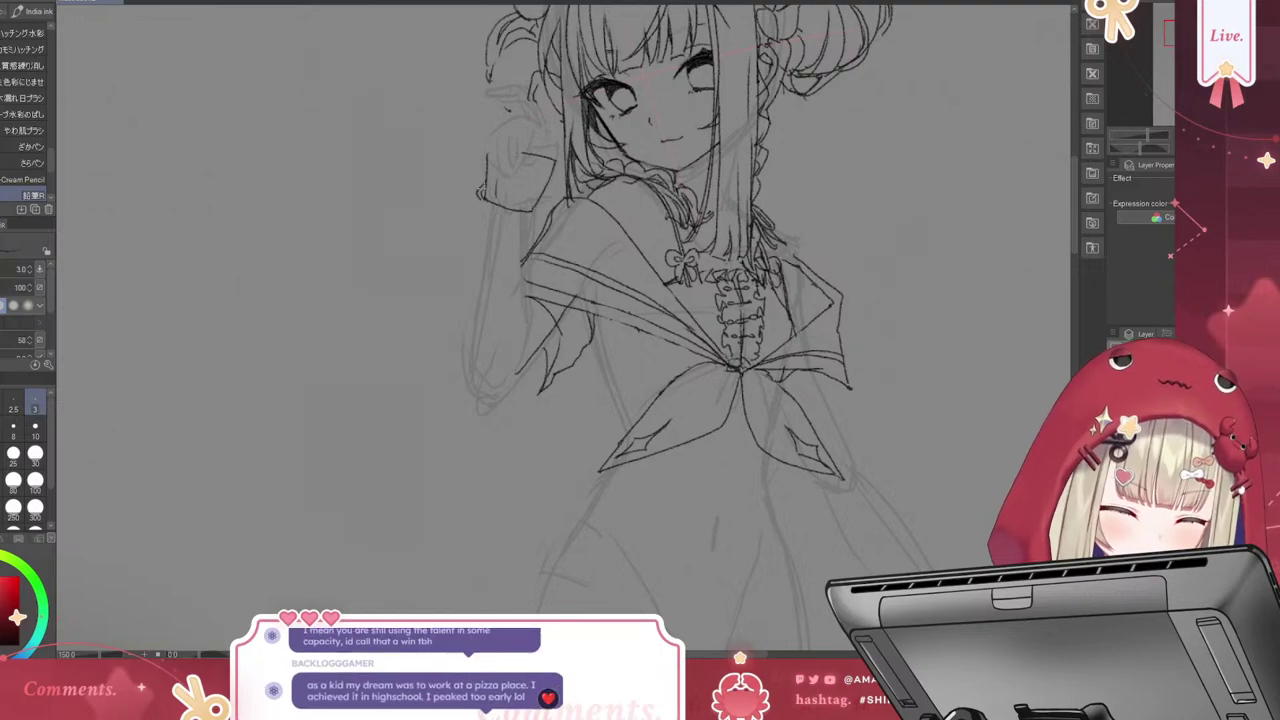
key("ctrl+z")
key("ctrl+z")
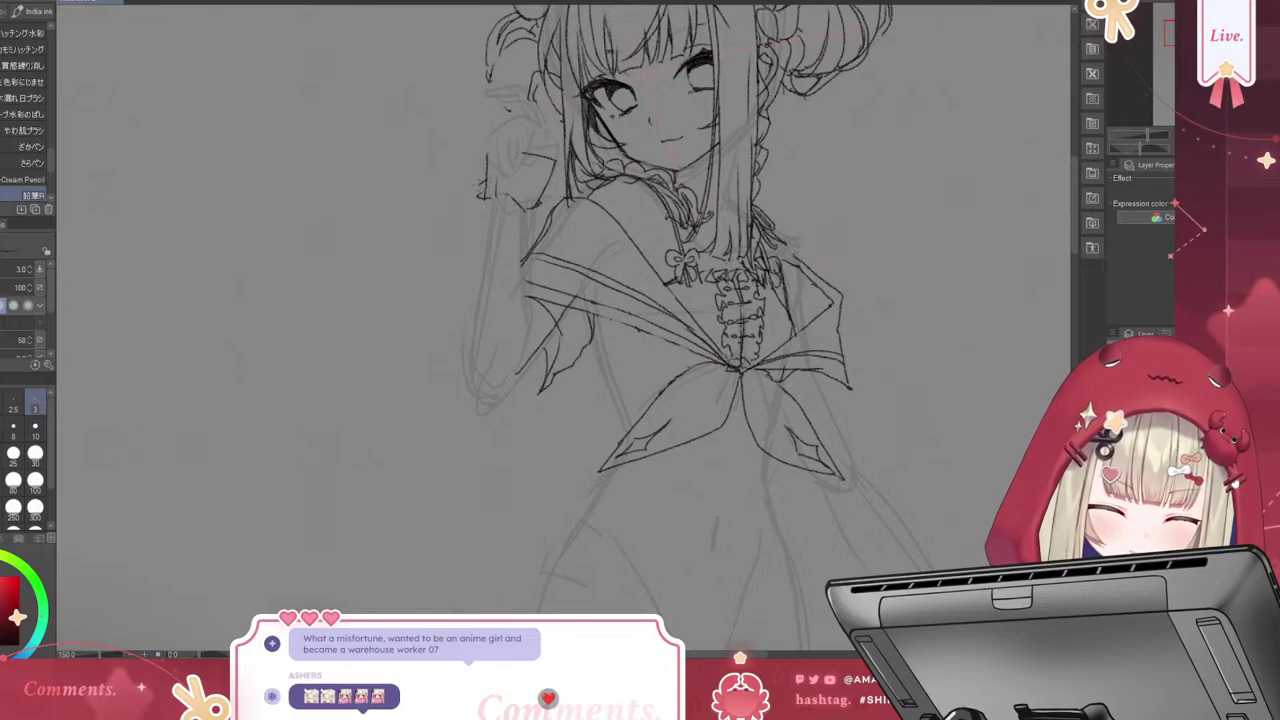
Draw the loose sleeve's outer outline from the raised wrist down and around the bent elbow
left_click_drag(478, 186, 461, 245)
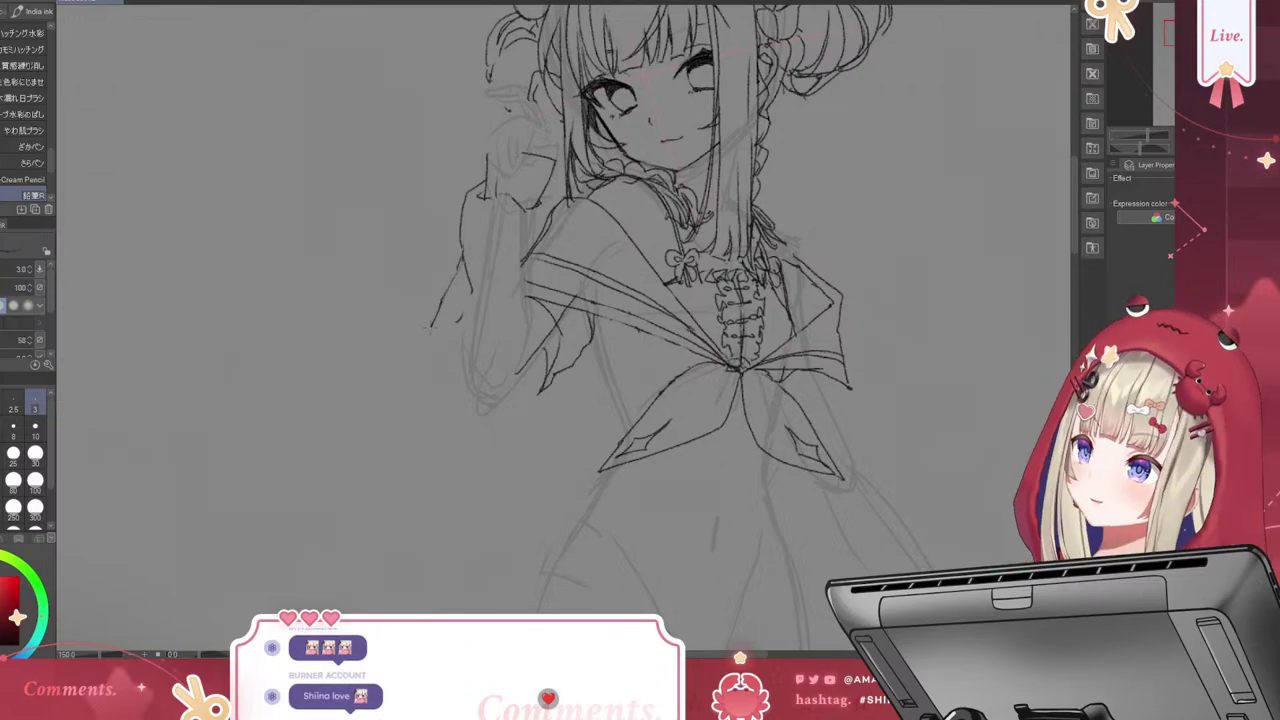
left_click_drag(452, 323, 425, 358)
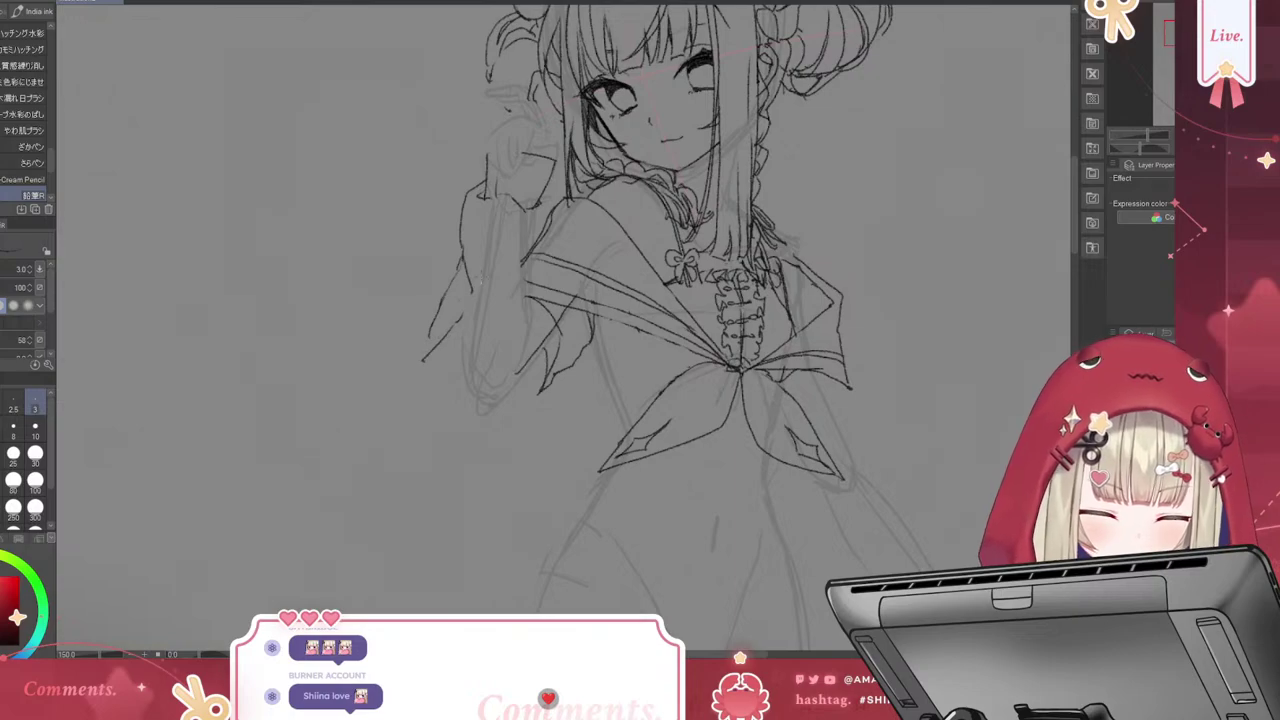
key("ctrl+z")
left_click_drag(528, 257, 430, 340)
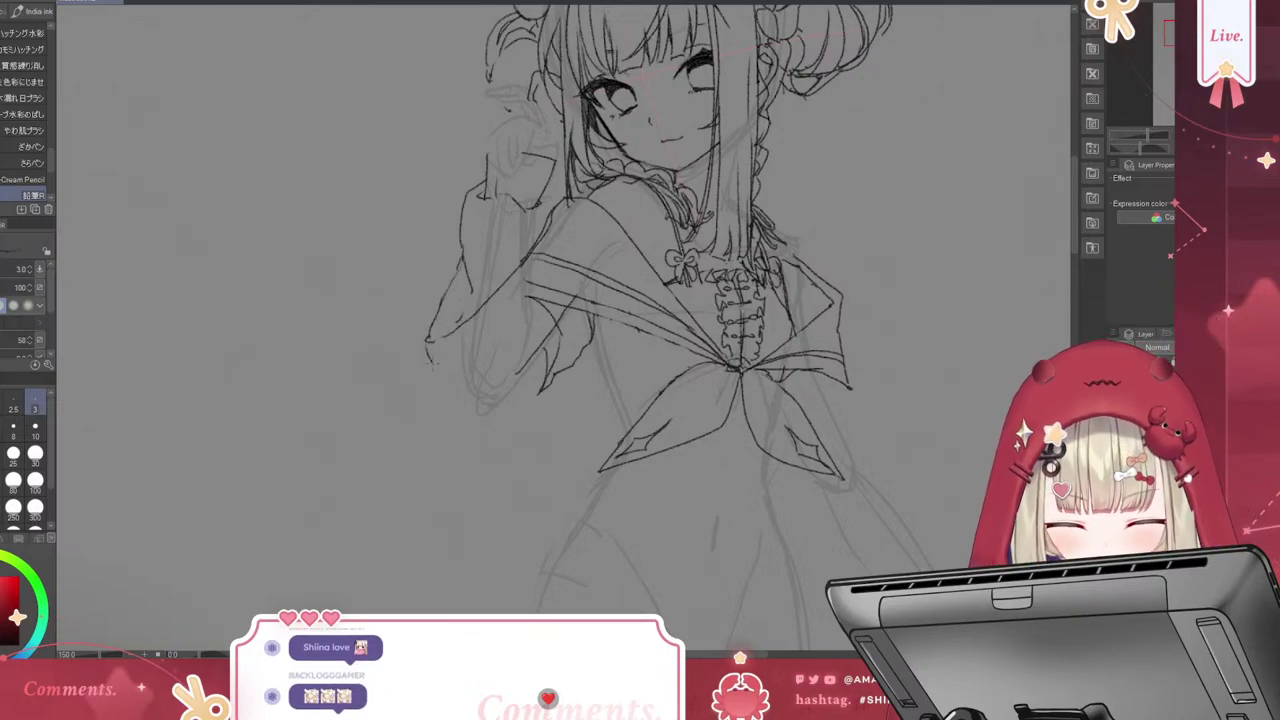
left_click_drag(432, 362, 437, 378)
key("ctrl+z")
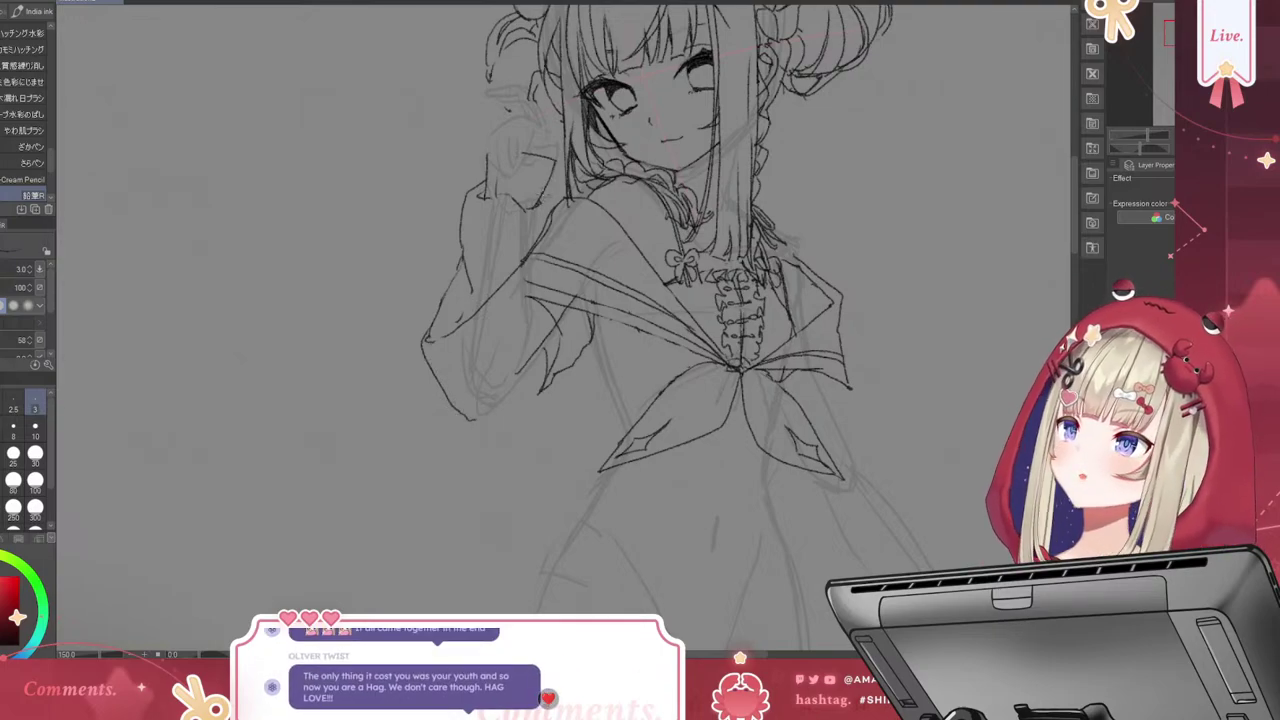
Draw the sleeve's inner edge past the collar flap and close its lower edge between elbow and upper arm
left_click_drag(541, 220, 495, 272)
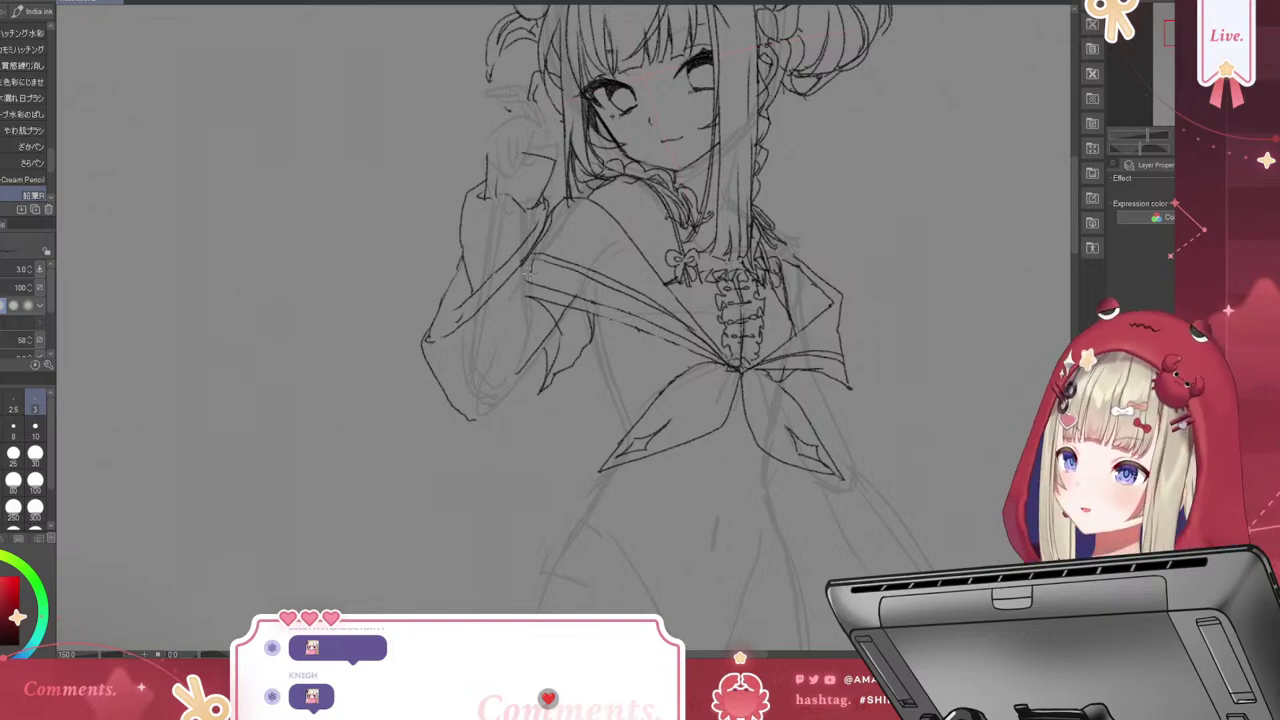
left_click_drag(528, 279, 539, 344)
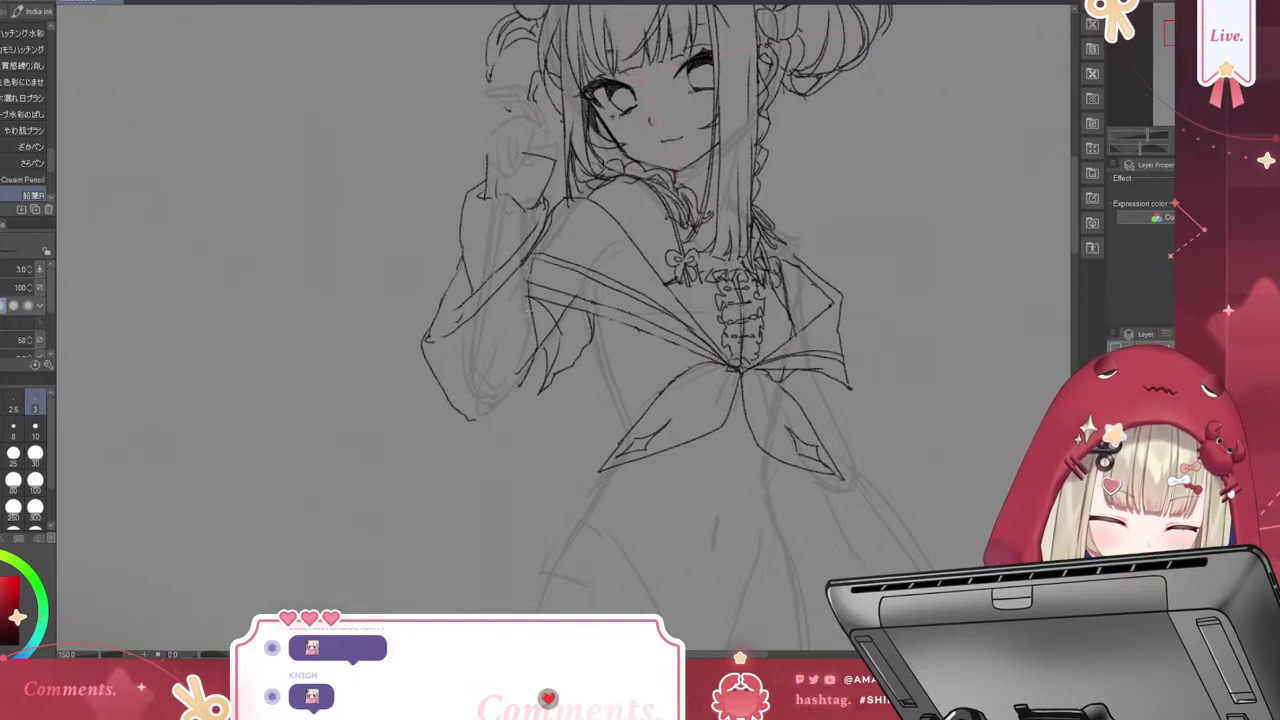
key("ctrl+z")
left_click_drag(534, 253, 529, 319)
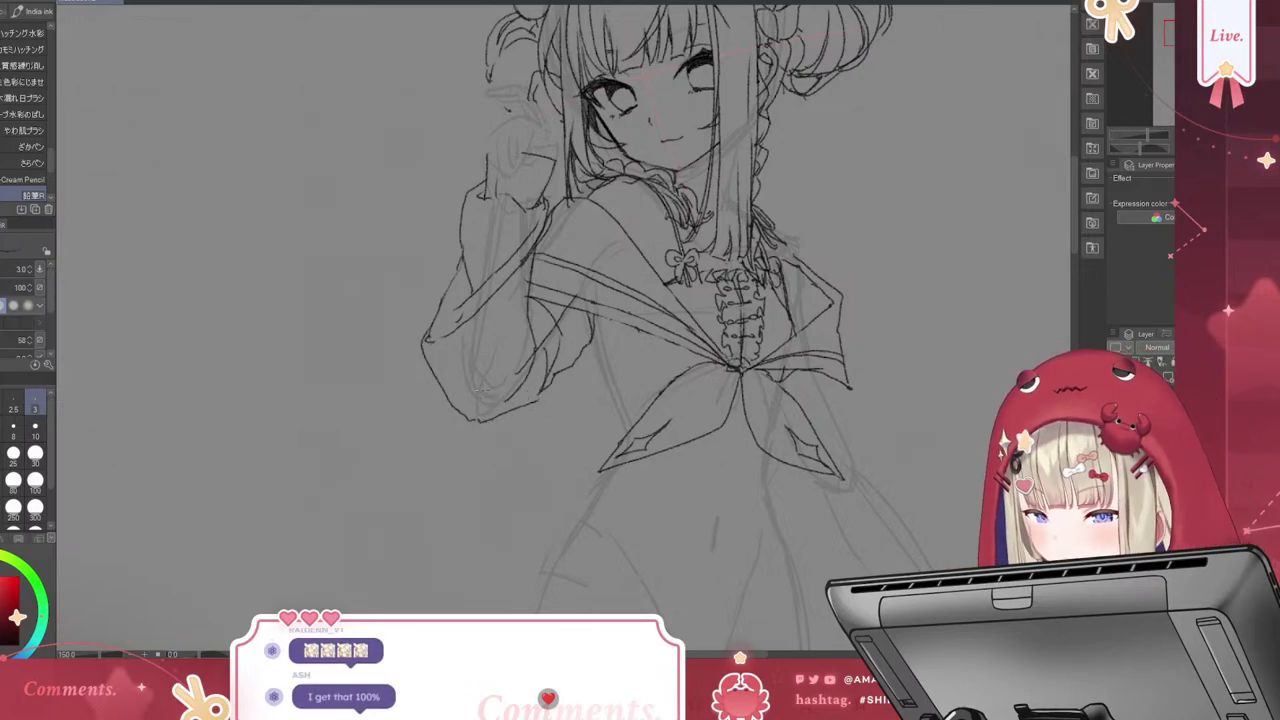
Erase the diagonal inner lines crossing the raised sleeve and the collar flap tip that overlaps it
key("e")
mouse_move(504, 252)
left_mouse_down()
mouse_move(452, 336)
mouse_move(526, 228)
mouse_move(530, 282)
left_mouse_up()
left_click_drag(552, 206, 544, 228)
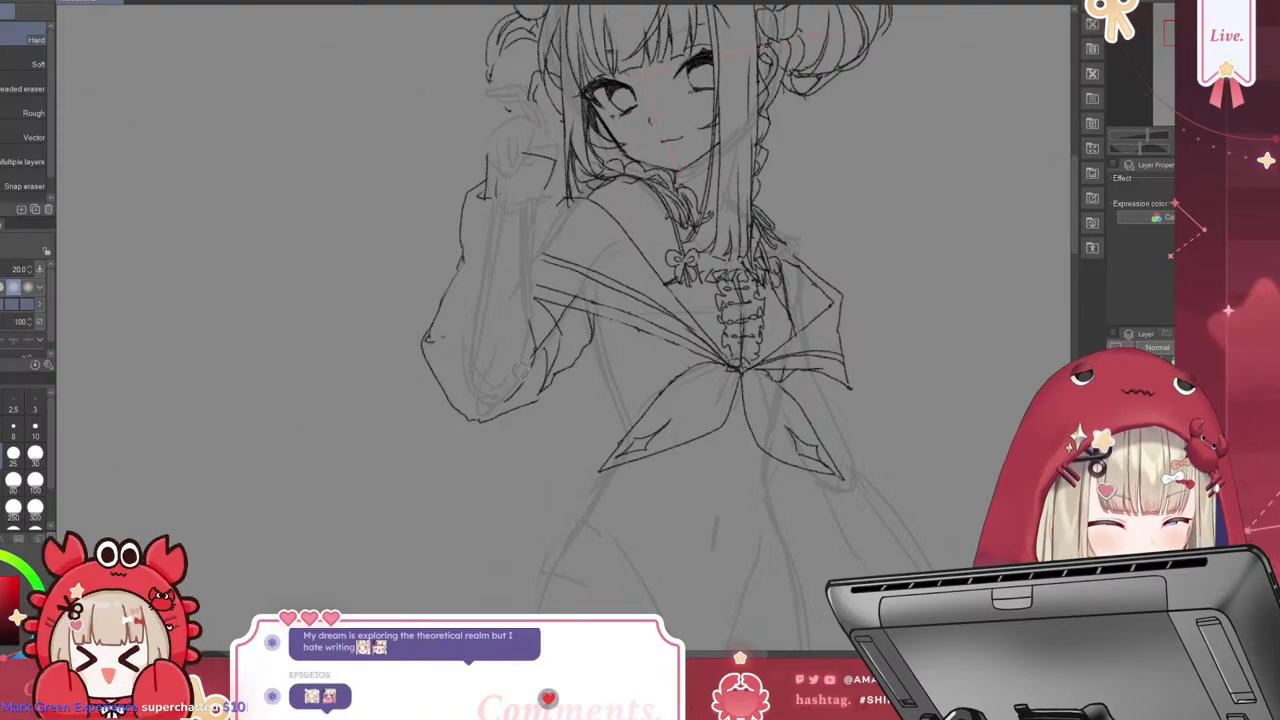
left_click_drag(536, 342, 526, 358)
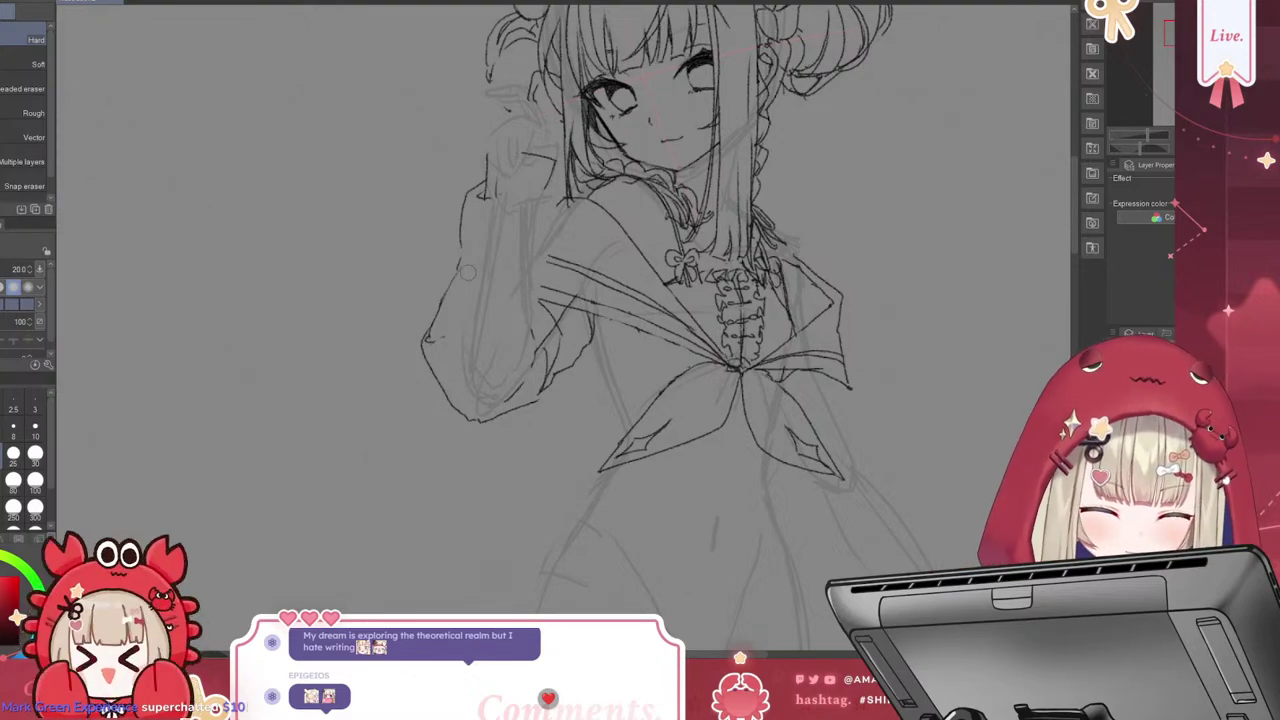
Redraw the sleeve's inner edge from the wrist down to the end of the near collar flap
key("p")
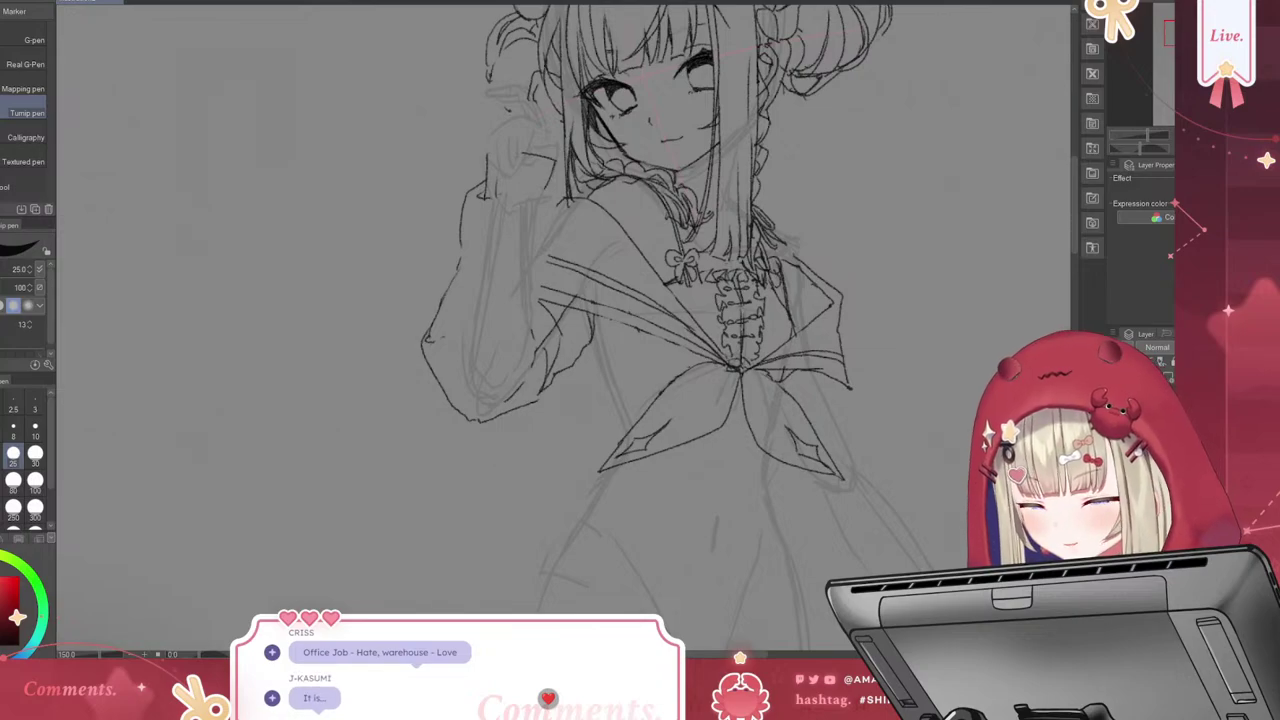
key("b")
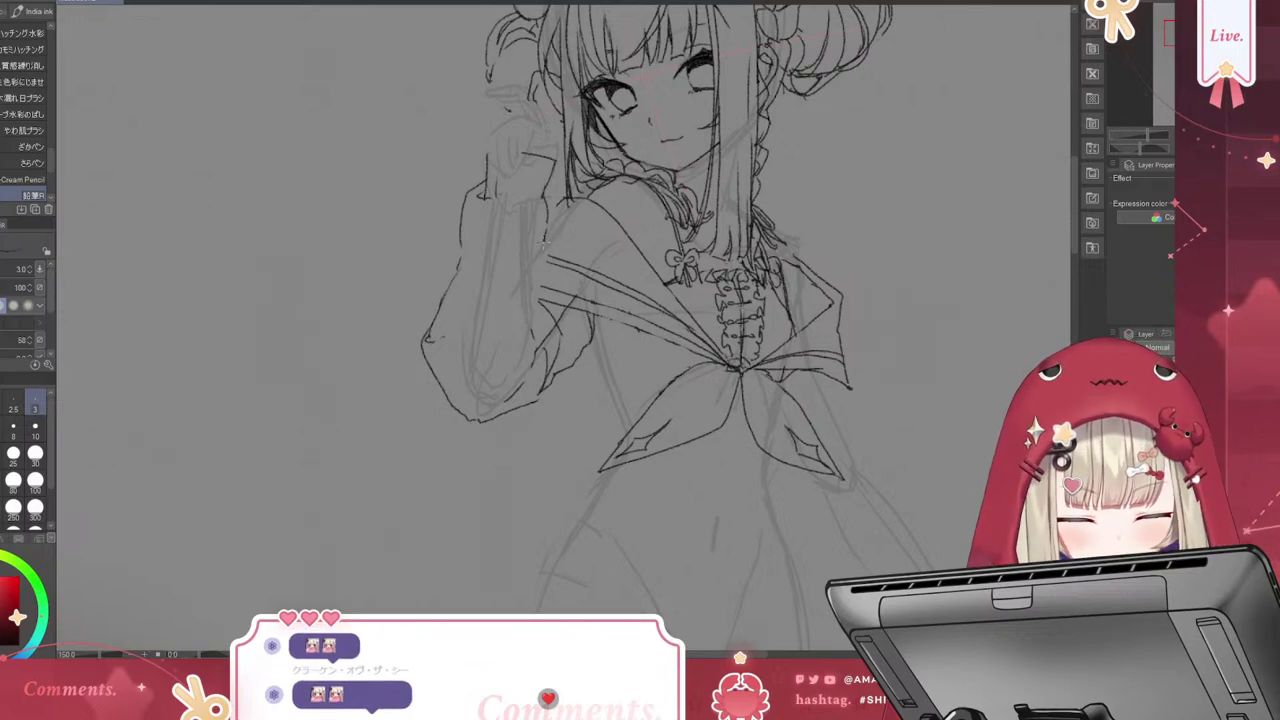
left_click_drag(546, 256, 543, 338)
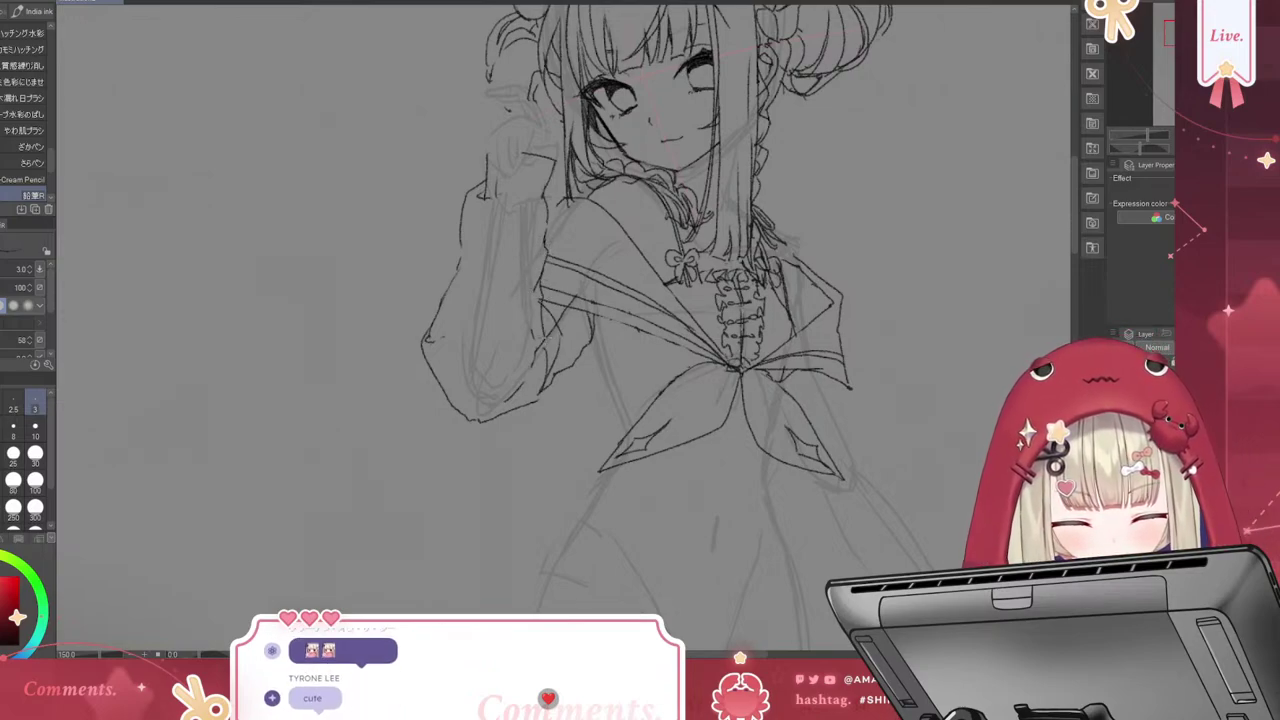
key("ctrl+z")
left_click_drag(543, 272, 538, 284)
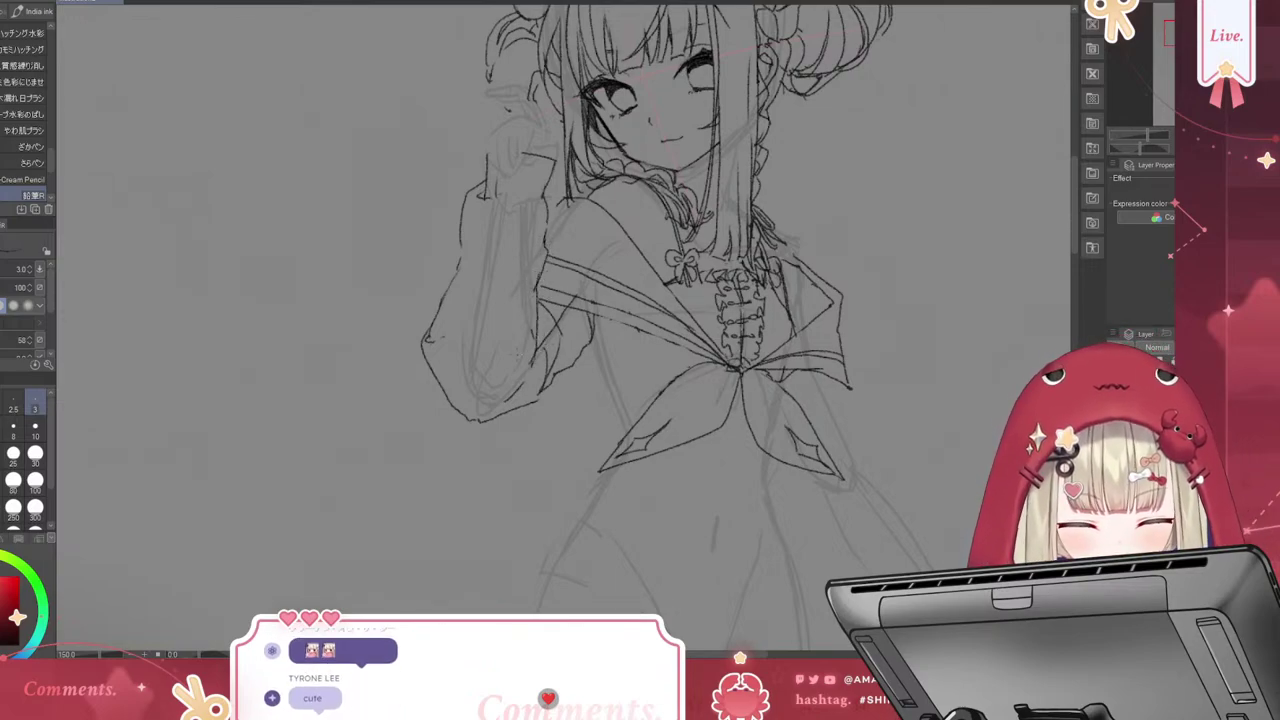
Add fabric fold lines along the sleeve's outer edge and elbow, and close the cuff across the wrist
left_click_drag(462, 212, 442, 280)
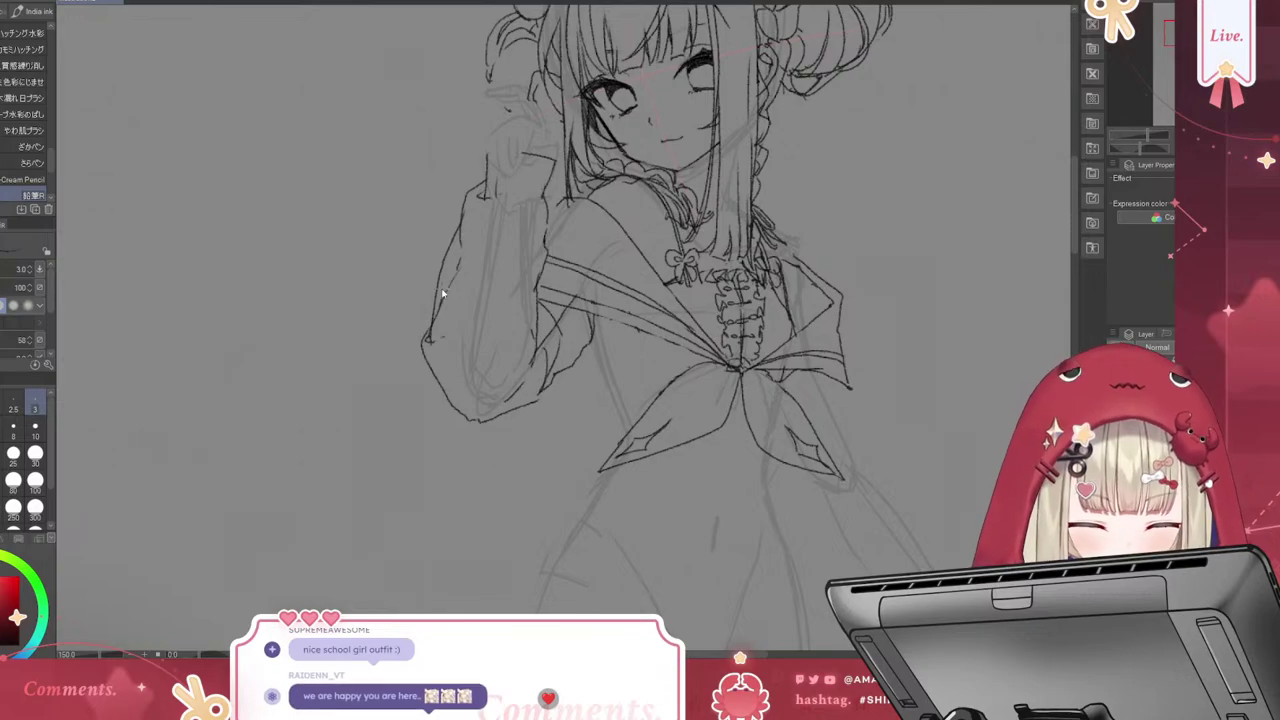
left_click_drag(462, 212, 436, 312)
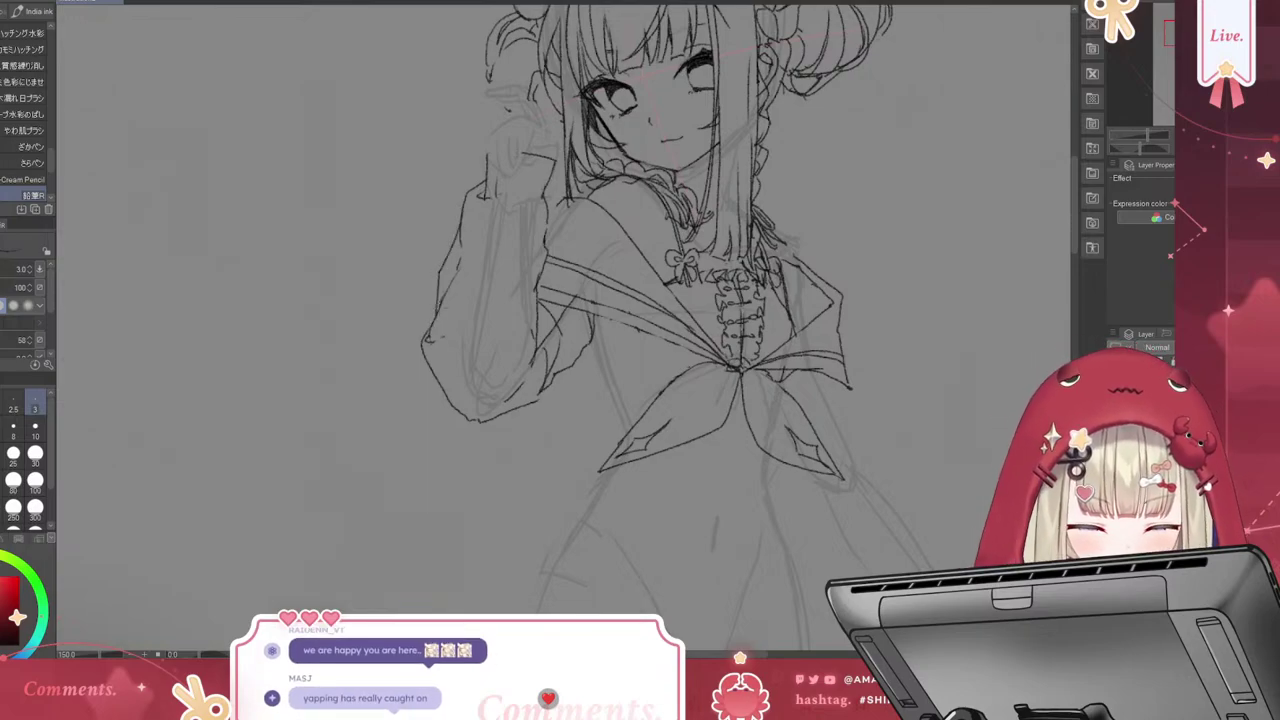
left_click_drag(448, 365, 466, 420)
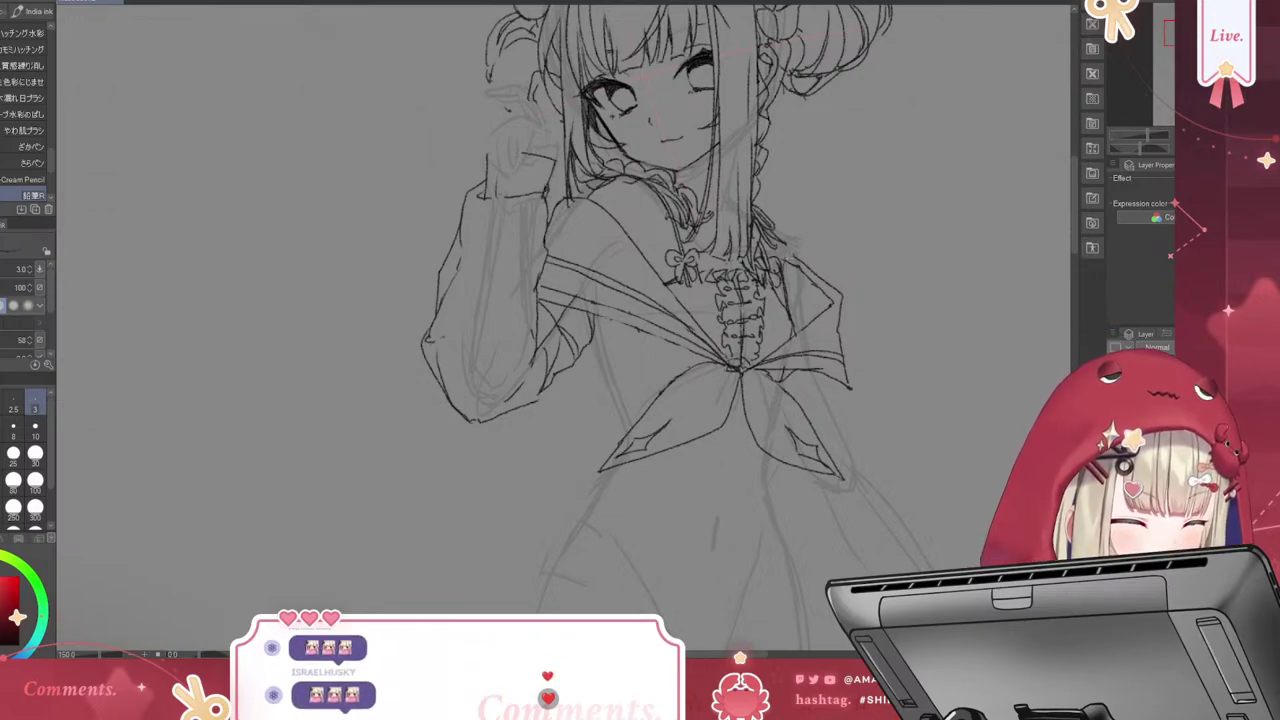
Hatch the shaded inner area of the far collar flap beside the bodice with short, dense strokes
left_click_drag(783, 260, 787, 279)
left_click_drag(785, 262, 792, 295)
left_click_drag(787, 268, 793, 310)
mouse_move(791, 275)
left_mouse_down()
mouse_move(795, 326)
mouse_move(798, 292)
left_mouse_up()
left_click_drag(798, 289, 796, 323)
left_click_drag(803, 278, 797, 327)
mouse_move(806, 289)
left_mouse_down()
mouse_move(800, 330)
mouse_move(812, 318)
left_mouse_up()
left_click_drag(830, 298, 822, 312)
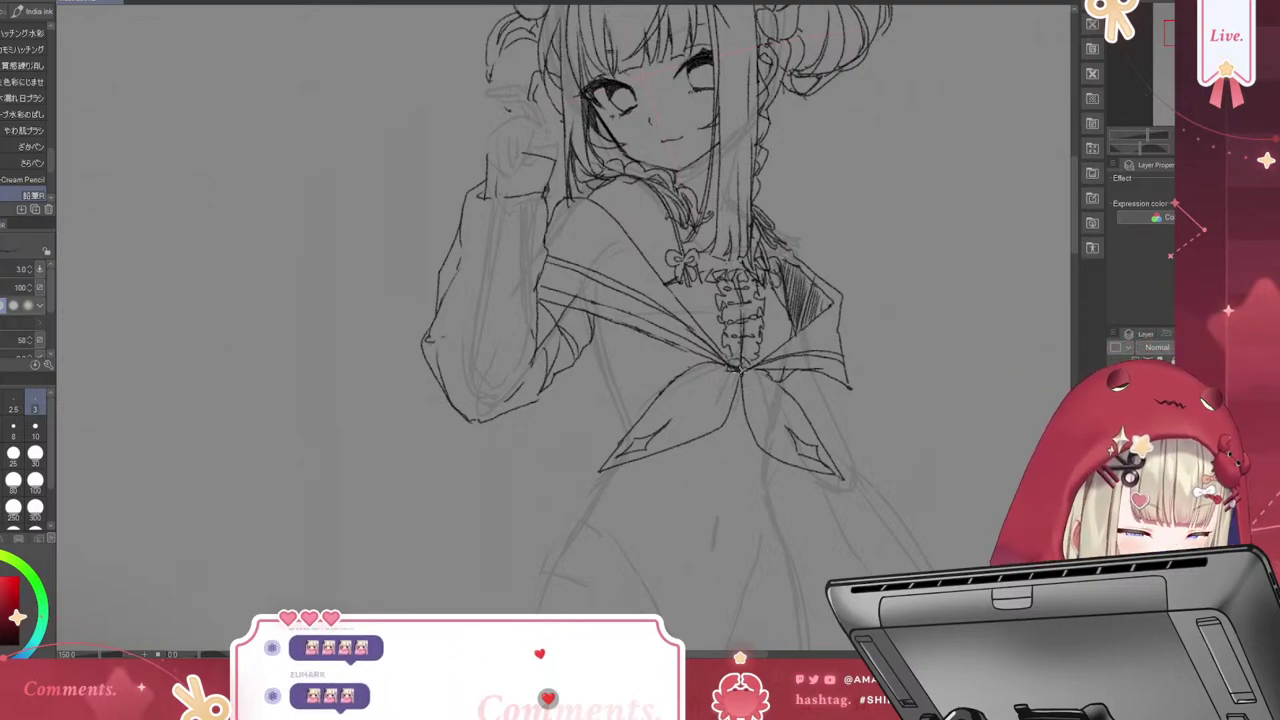
Sketch the curled fingers of the raised hand above the wrist
left_click_drag(748, 414, 752, 554)
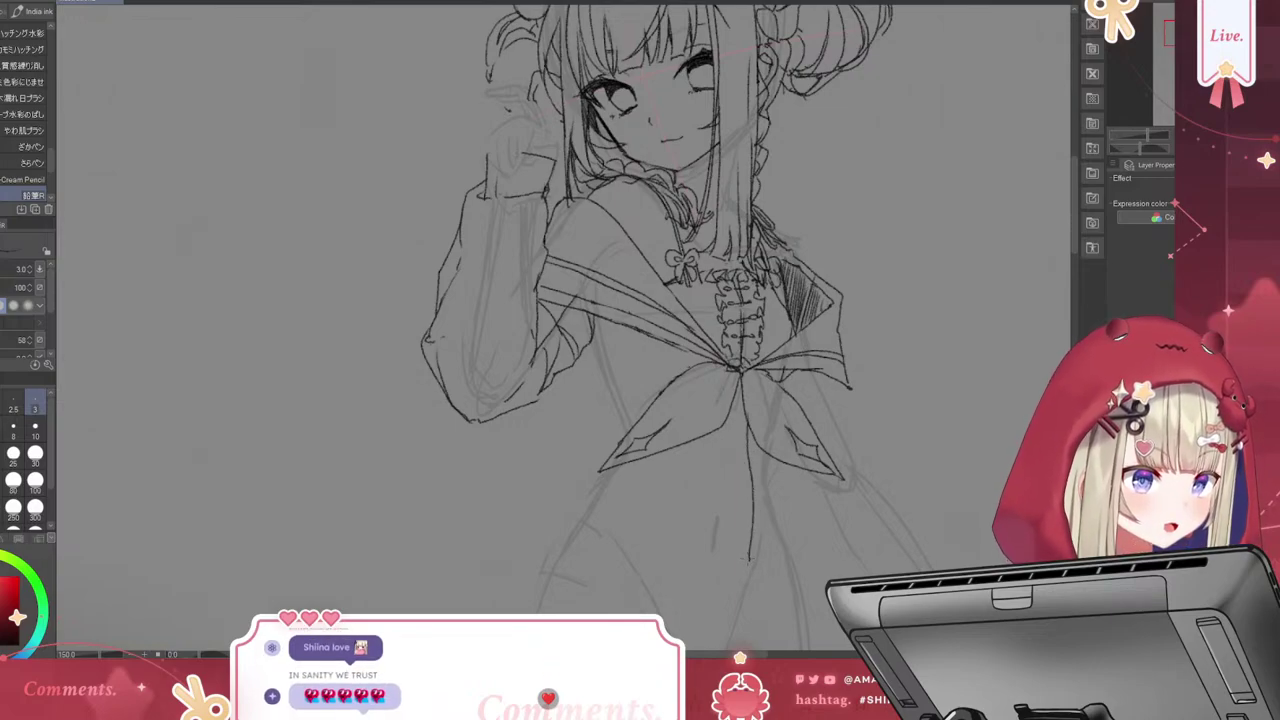
key("ctrl+z")
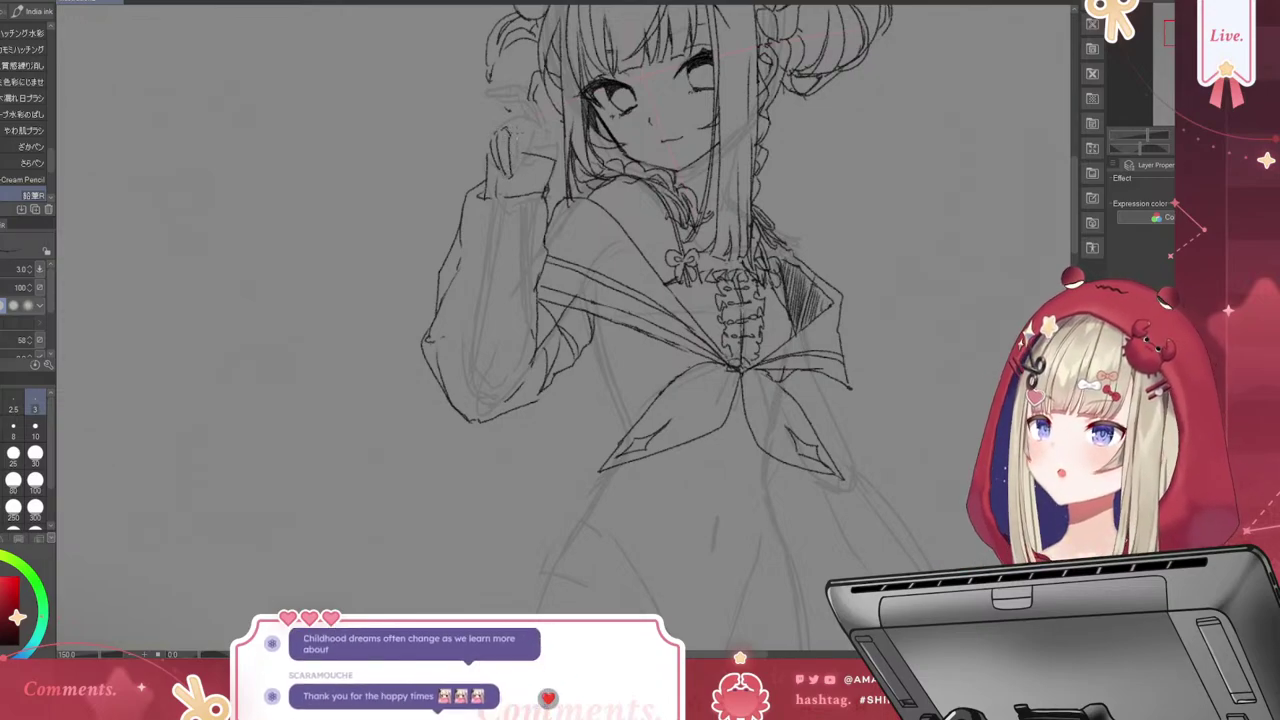
left_click_drag(507, 131, 509, 163)
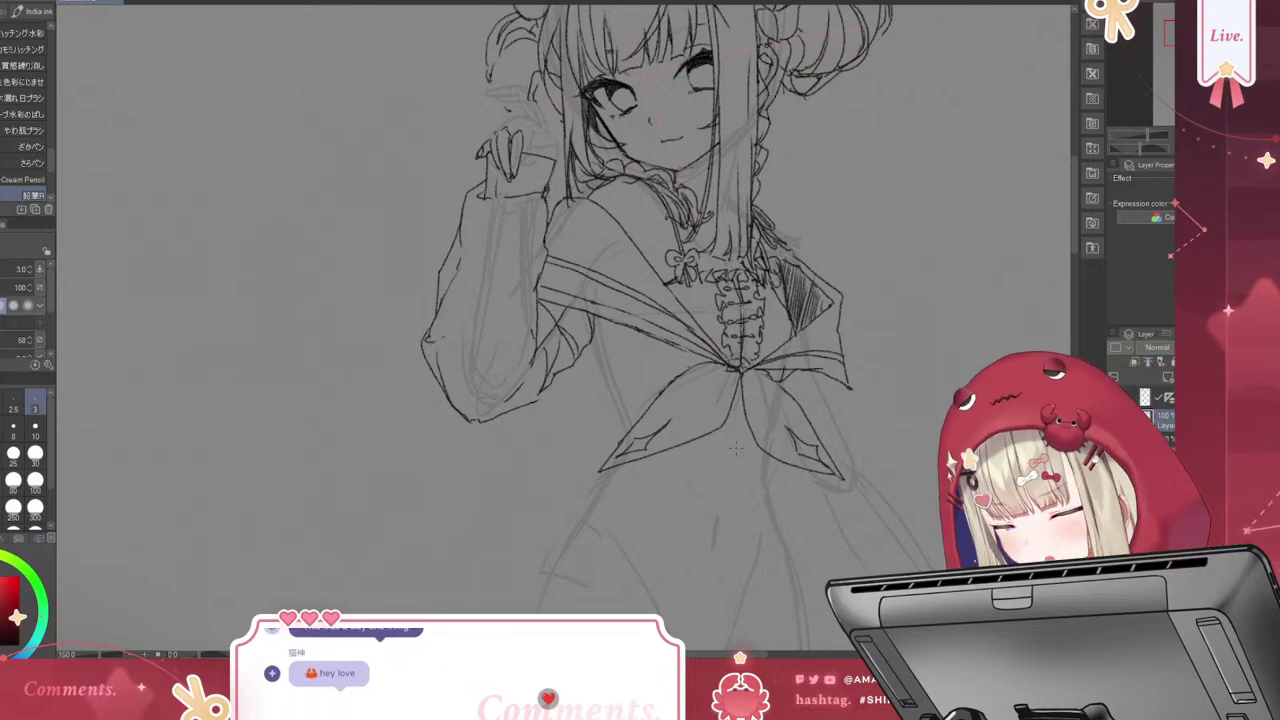
Draw two long straight lines diverging downward from the collar knot as the front opening edges of the lower garment
scroll(740, 368, "up", 1)
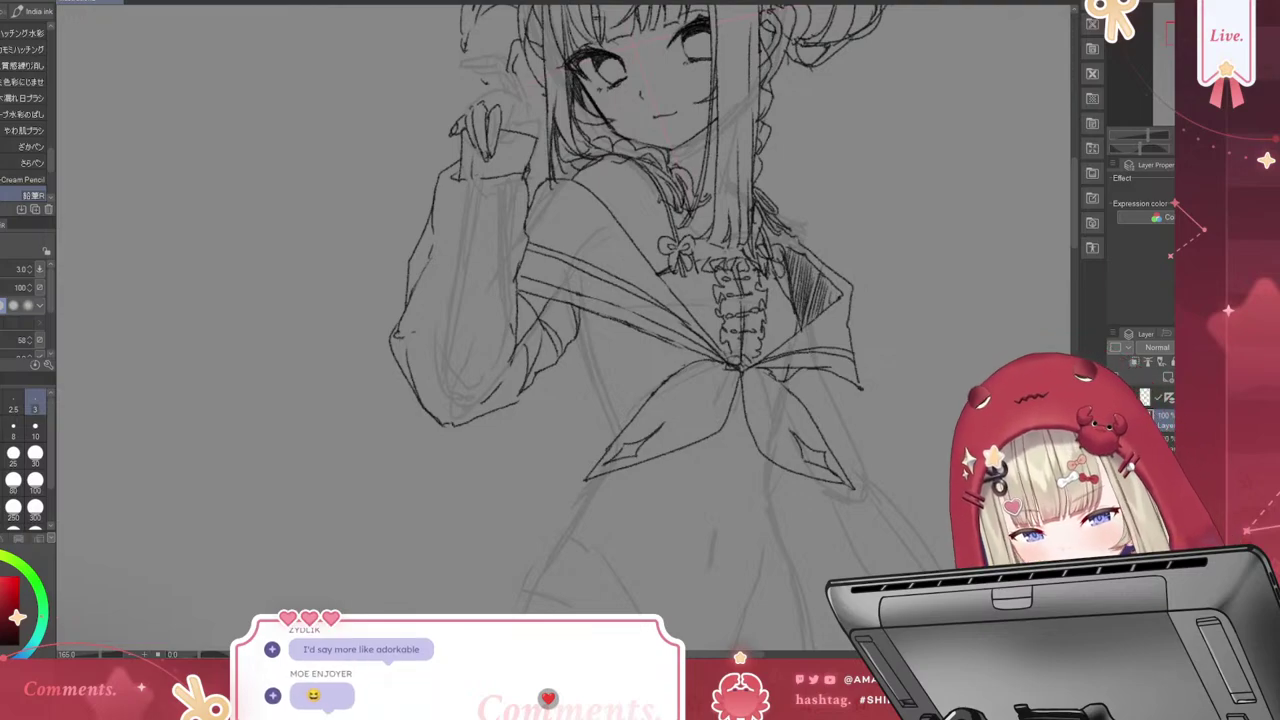
key("p")
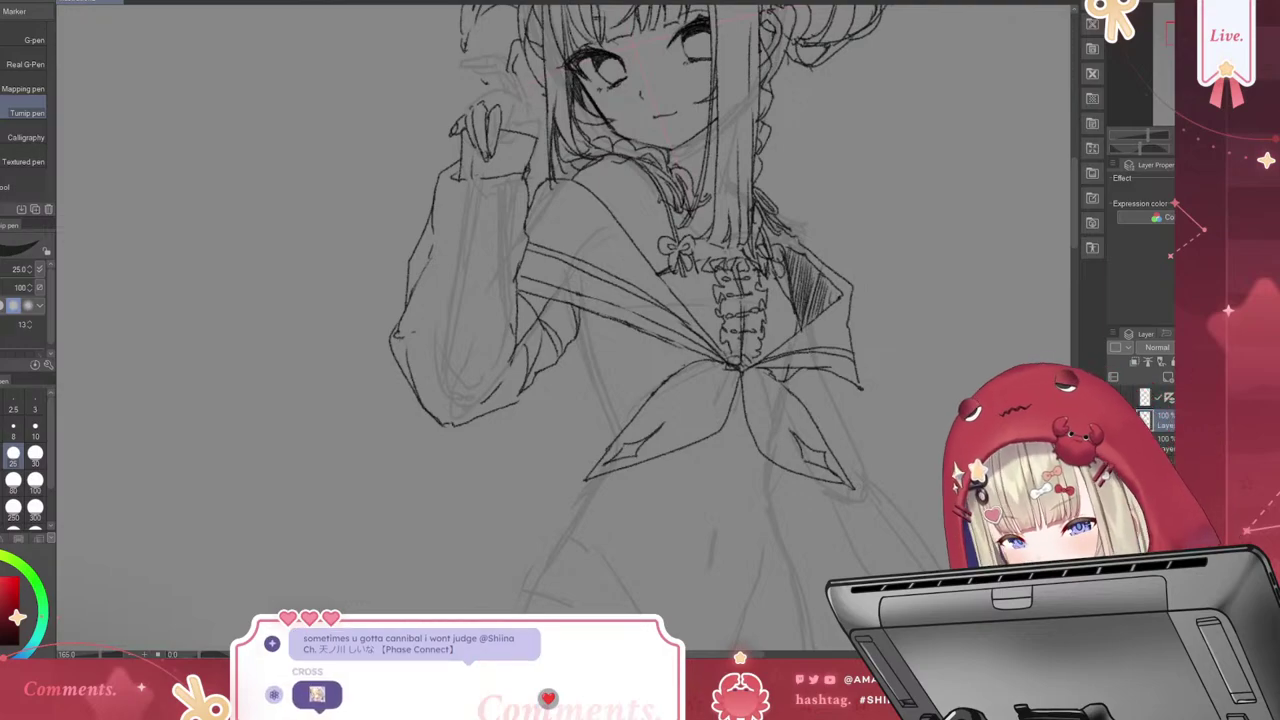
key("p")
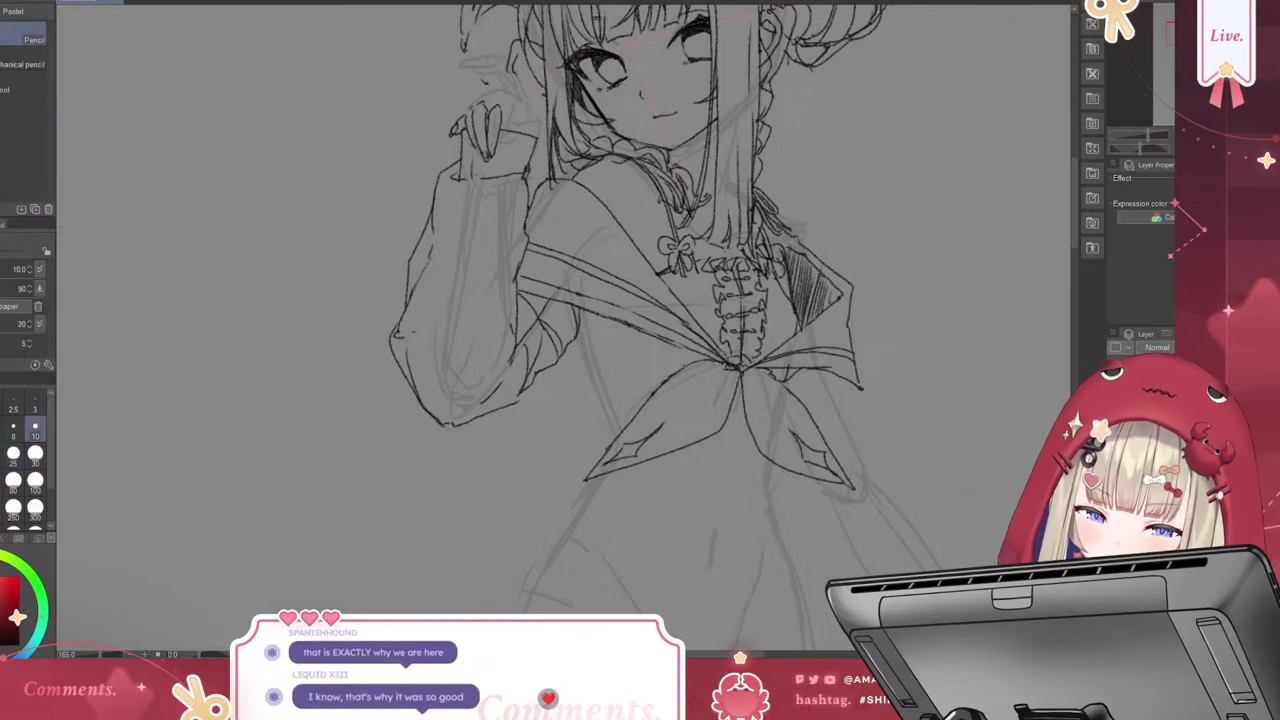
key("b")
left_click_drag(736, 378, 693, 604)
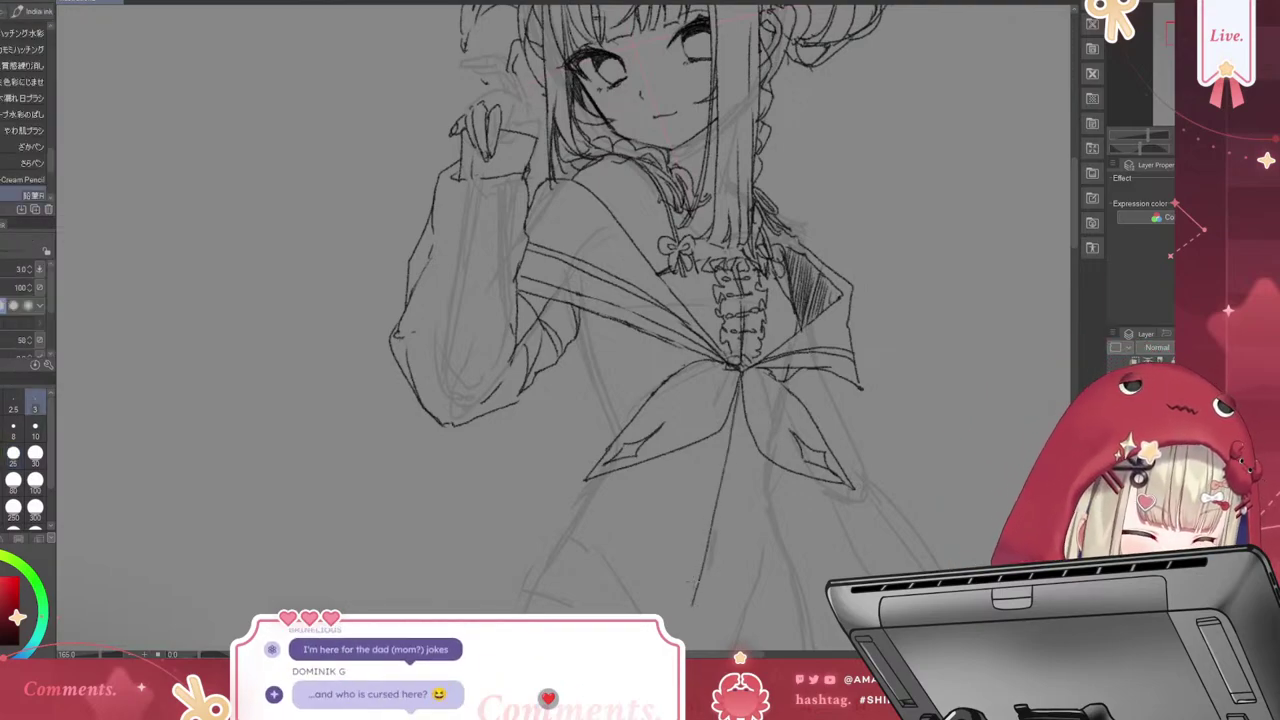
left_click_drag(736, 392, 674, 636)
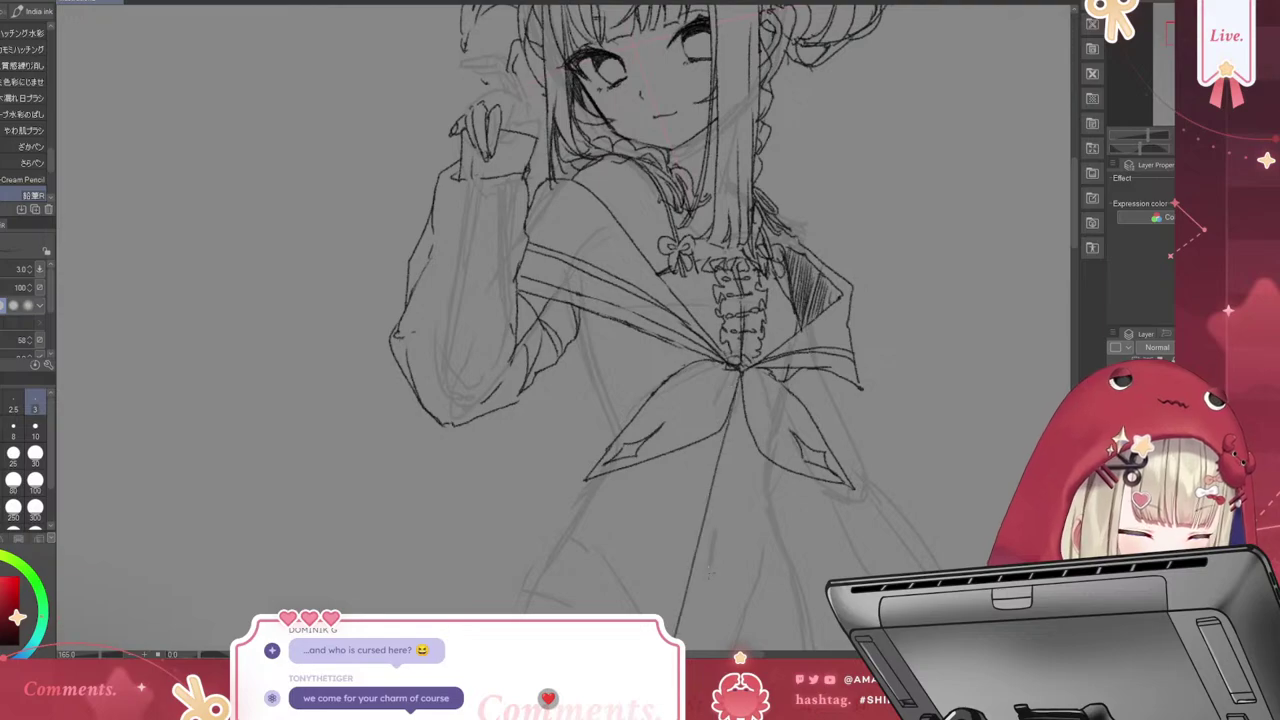
left_click_drag(1076, 224, 1074, 263)
left_click_drag(738, 112, 765, 295)
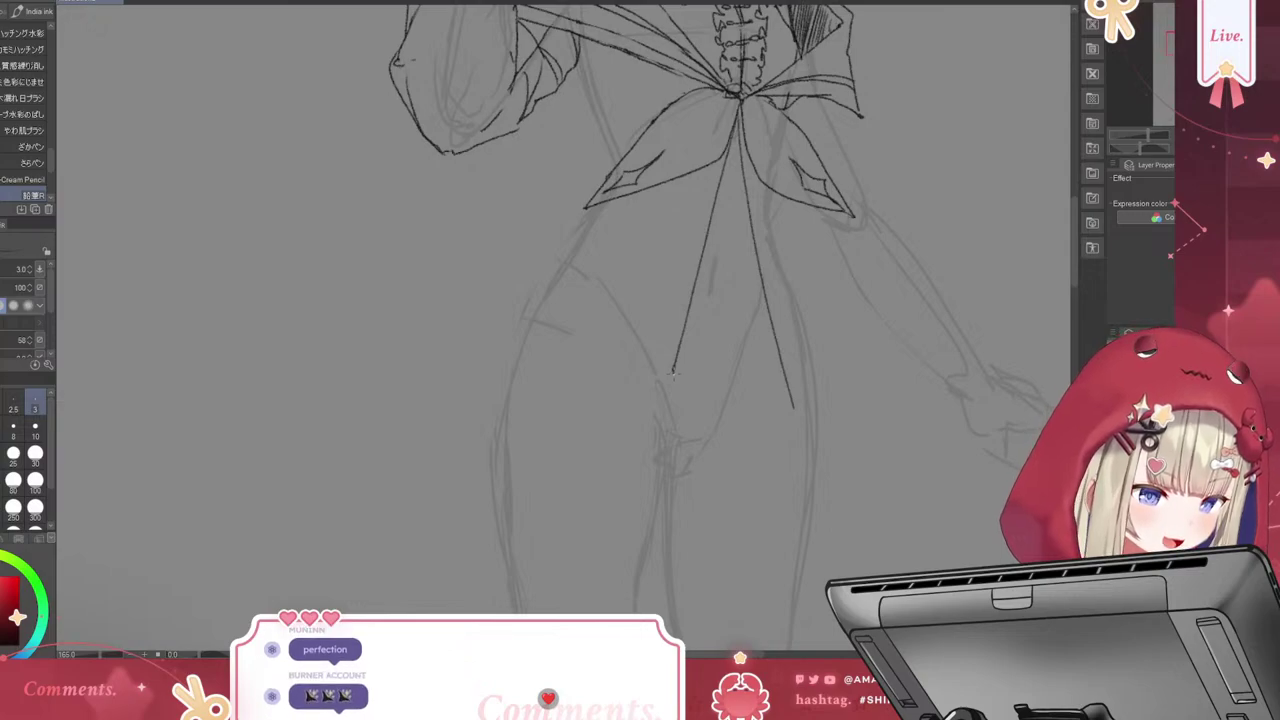
left_click_drag(671, 406, 648, 425)
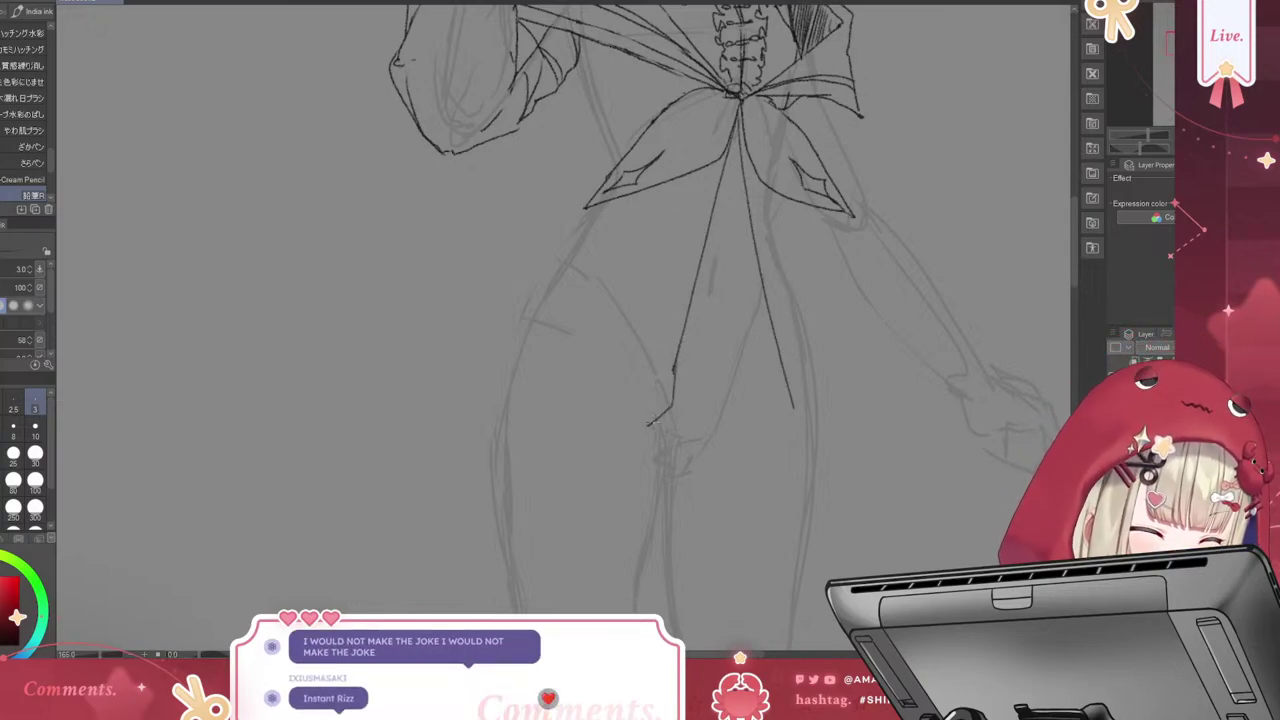
key("ctrl+z")
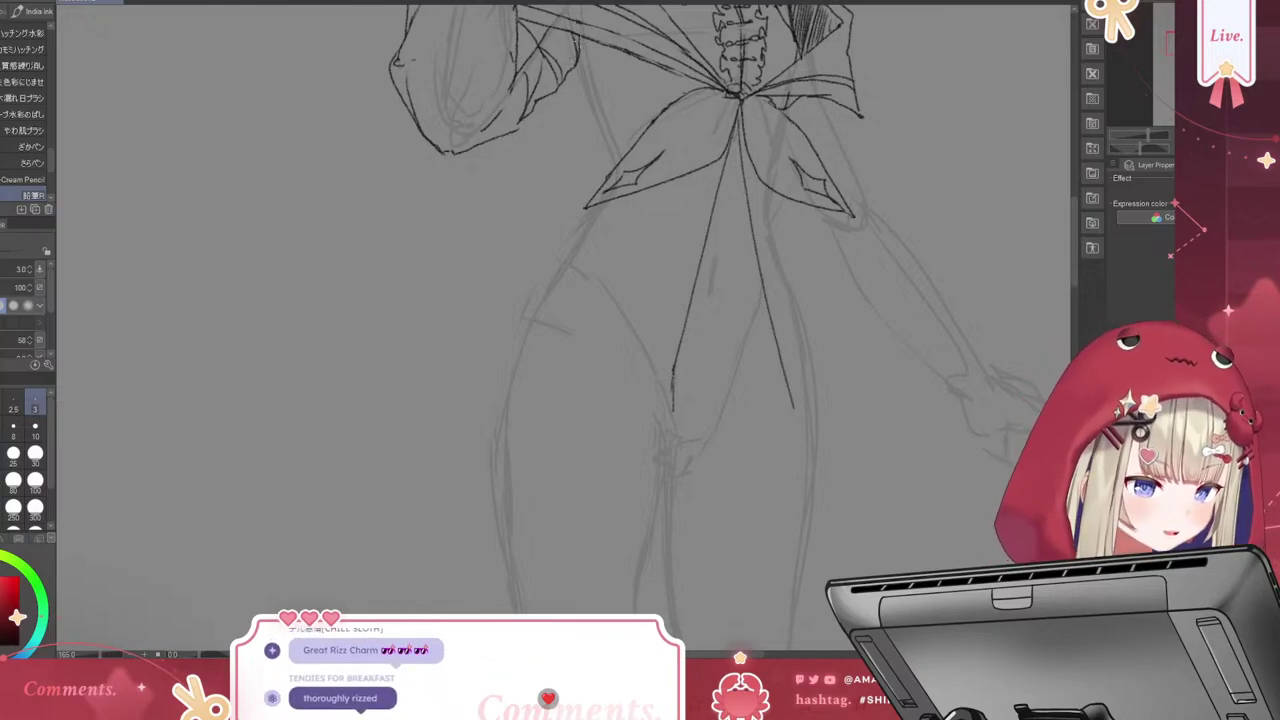
key("ctrl+z")
left_click_drag(572, 78, 433, 378)
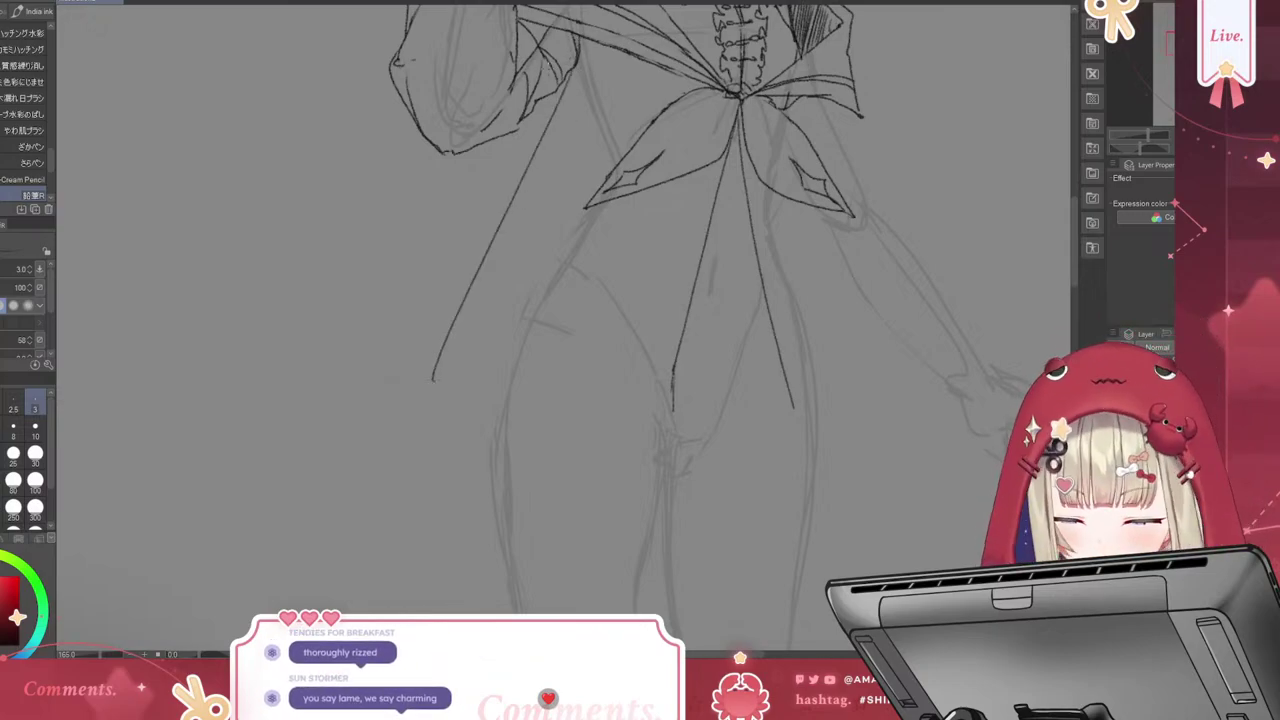
key("ctrl+z")
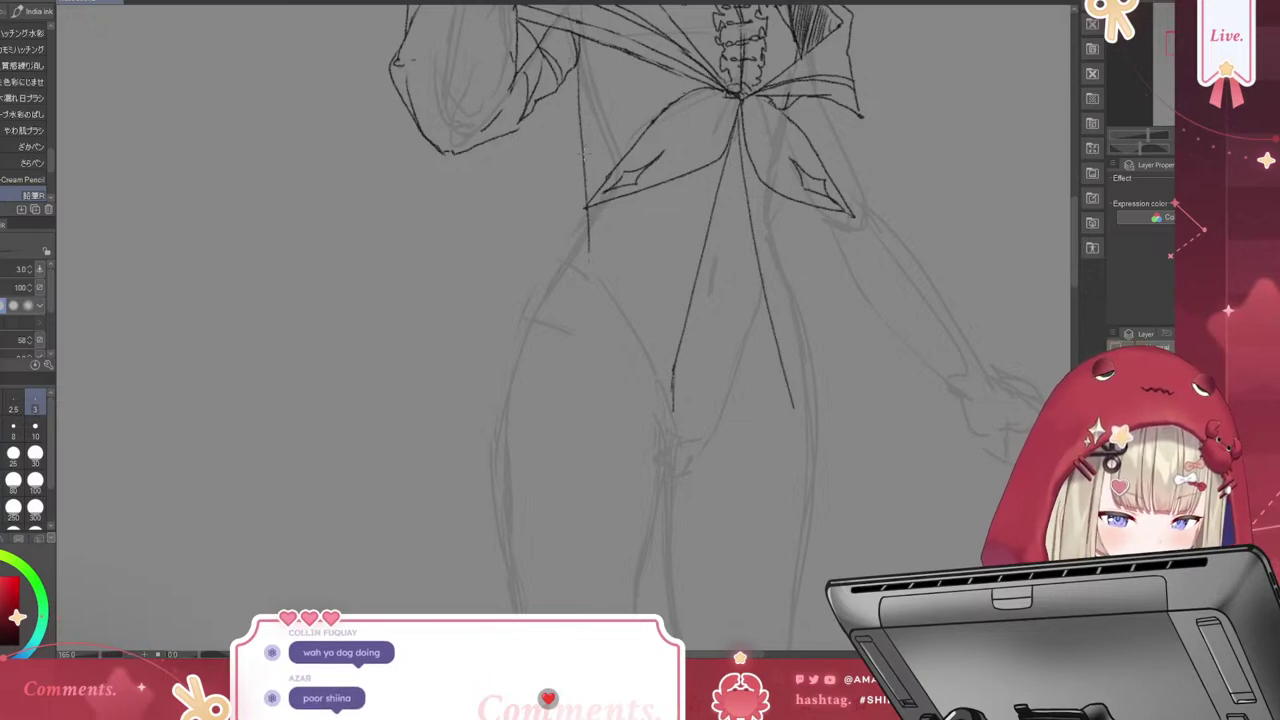
left_click_drag(582, 150, 460, 338)
key("ctrl+z")
mouse_move(578, 134)
left_mouse_down()
mouse_move(489, 324)
mouse_move(489, 412)
left_mouse_up()
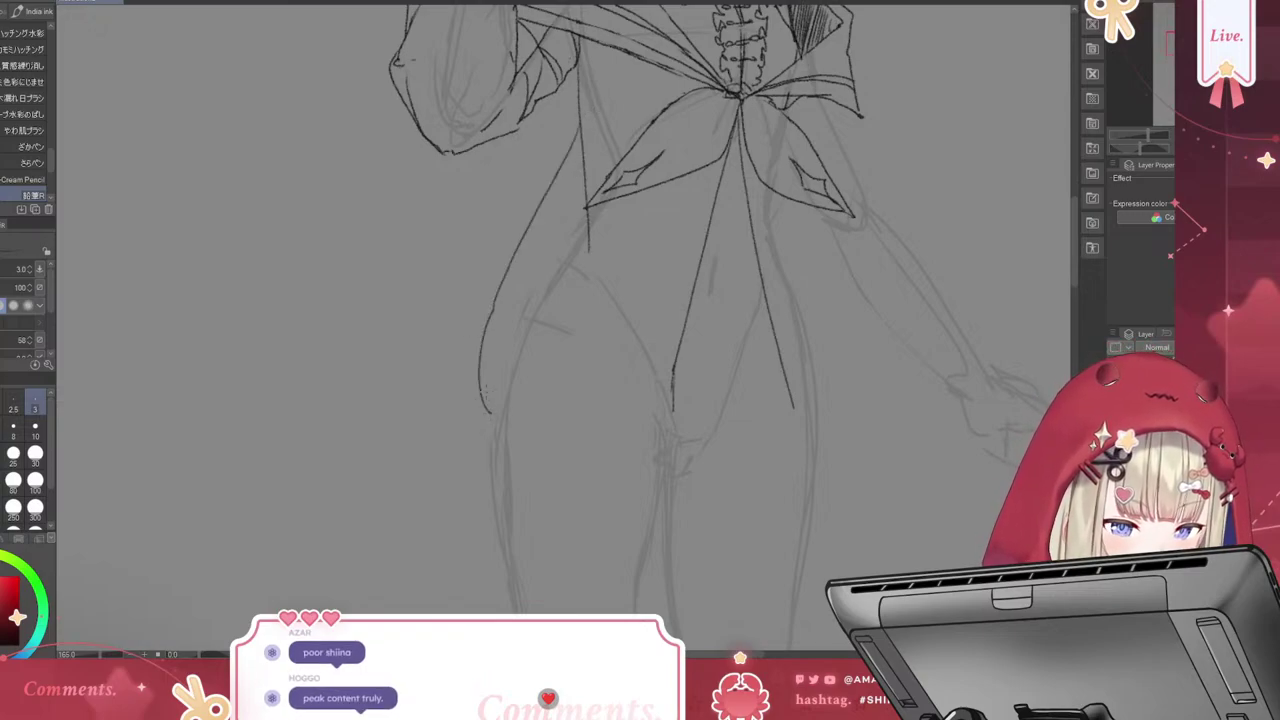
key("ctrl+z")
key("ctrl+z")
left_click_drag(560, 86, 410, 380)
key("ctrl+z")
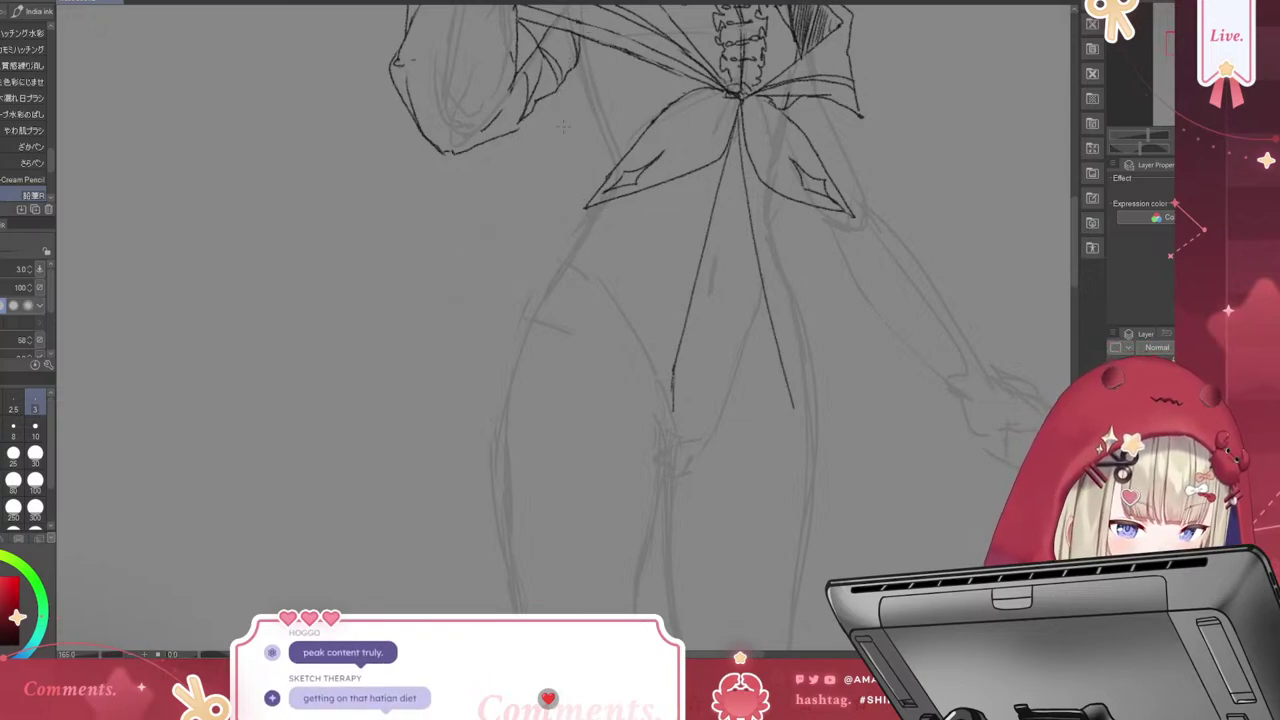
left_click_drag(584, 48, 596, 182)
key("ctrl+z")
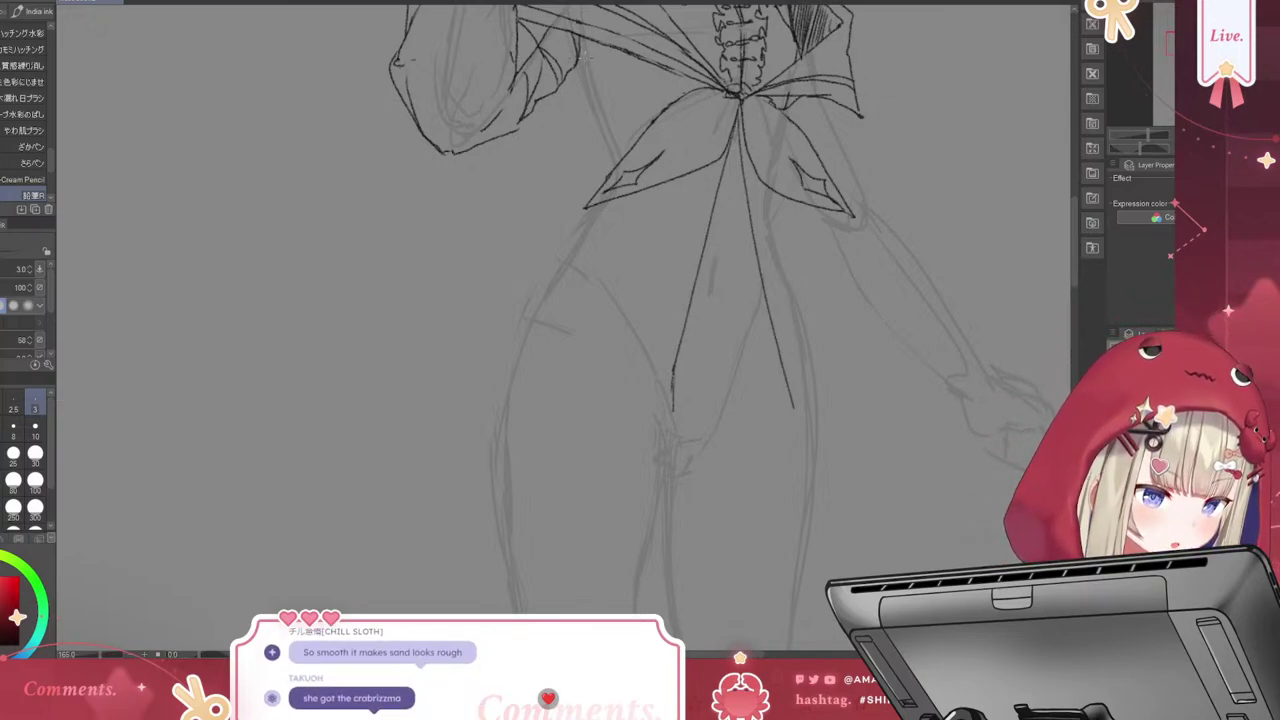
left_click_drag(566, 92, 454, 354)
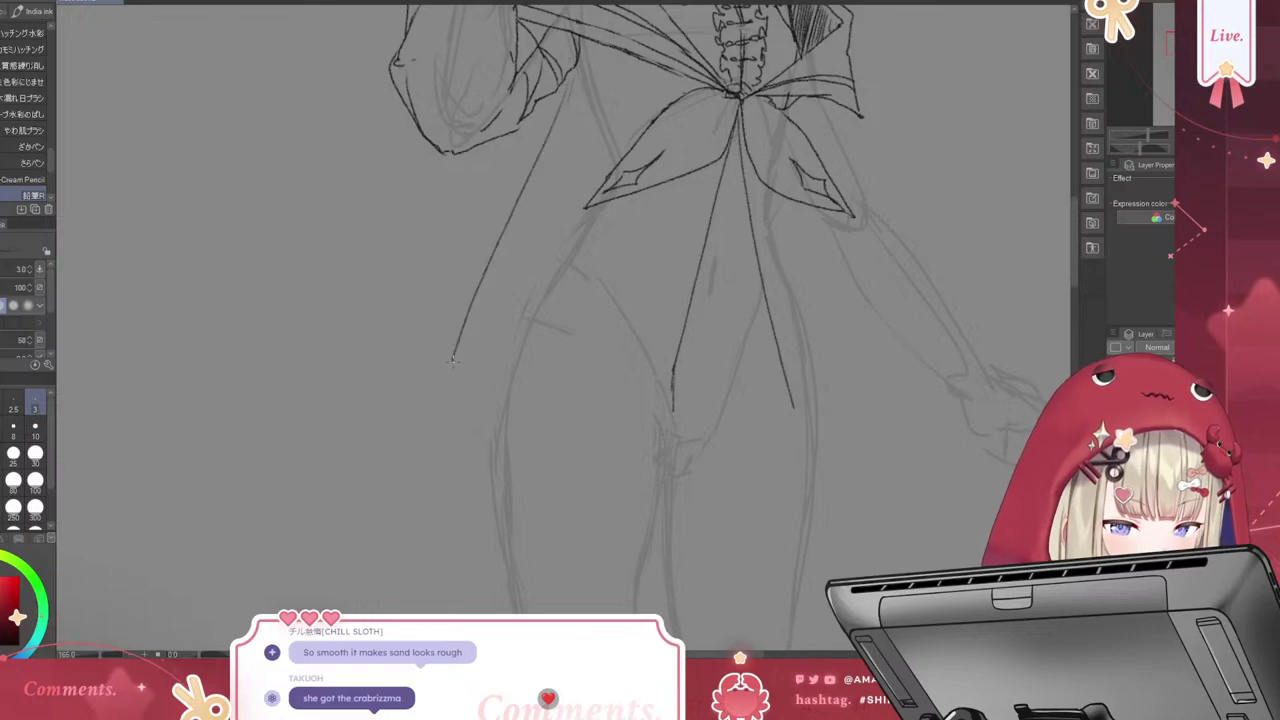
key("ctrl+z")
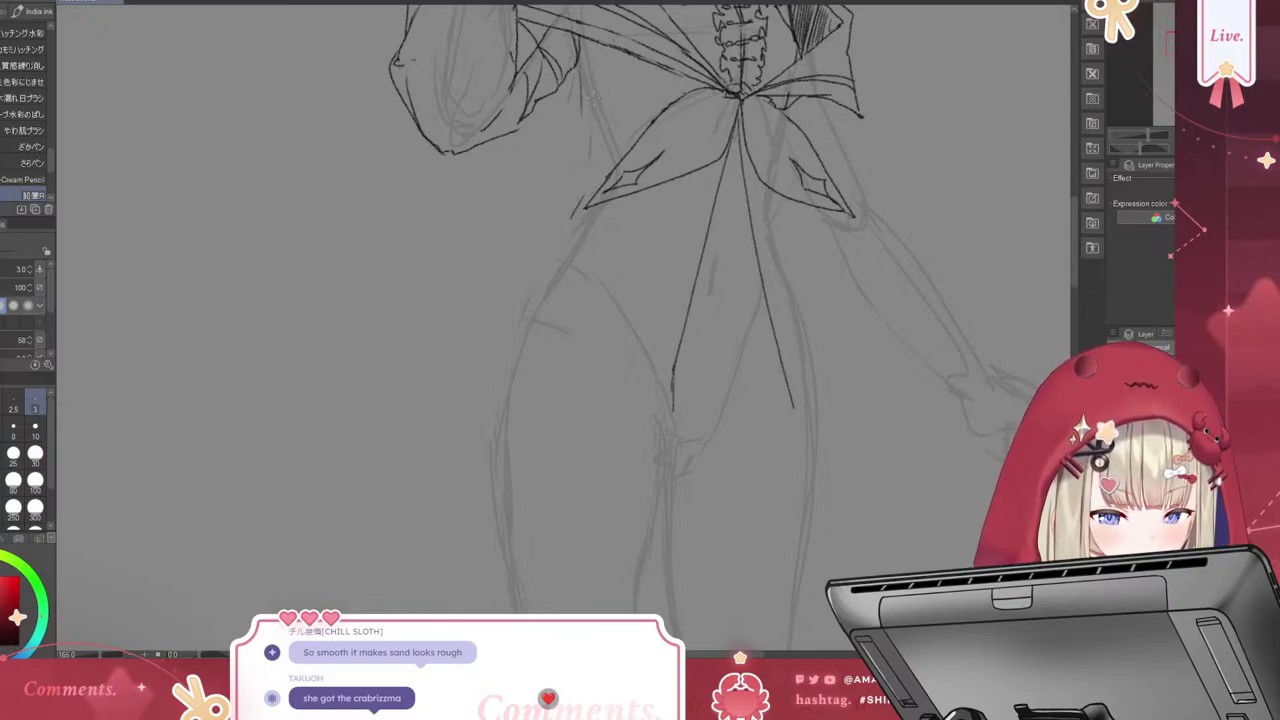
Outline the puffed side of the lower garment below the raised arm and close it with a hem band ending at the front opening
mouse_move(578, 127)
left_mouse_down()
mouse_move(441, 374)
mouse_move(458, 442)
left_mouse_up()
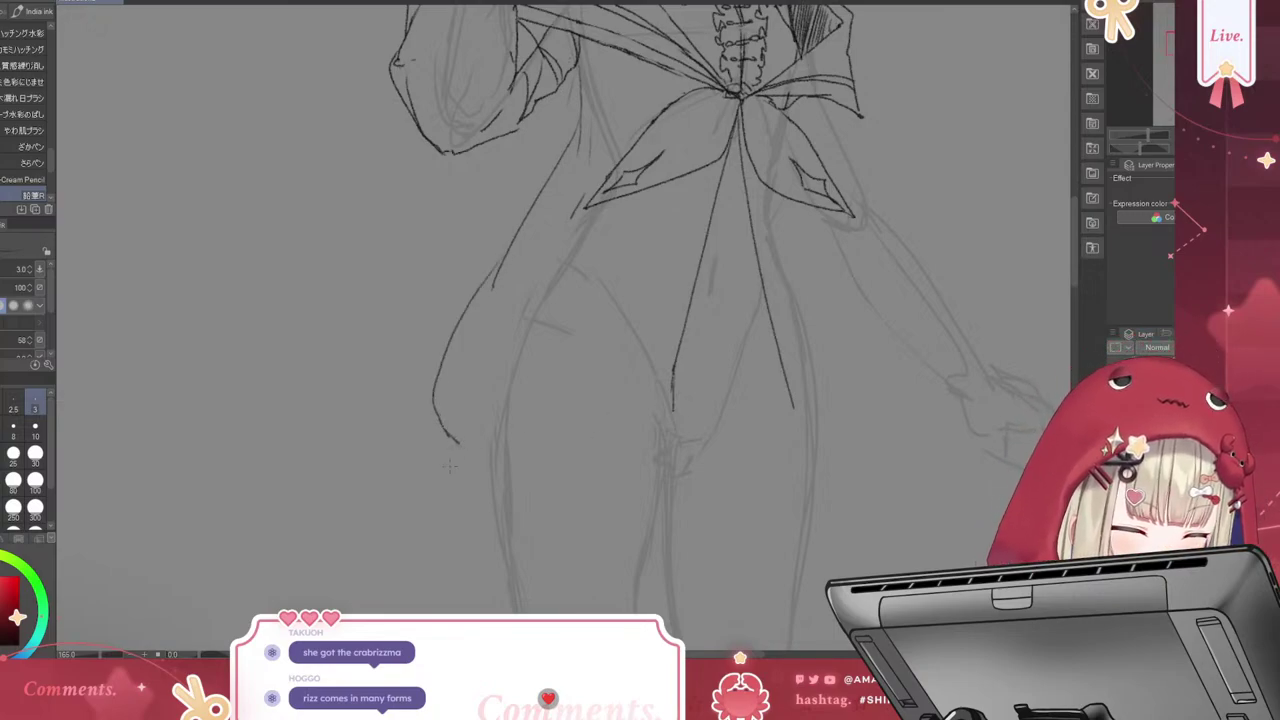
left_click_drag(458, 444, 474, 452)
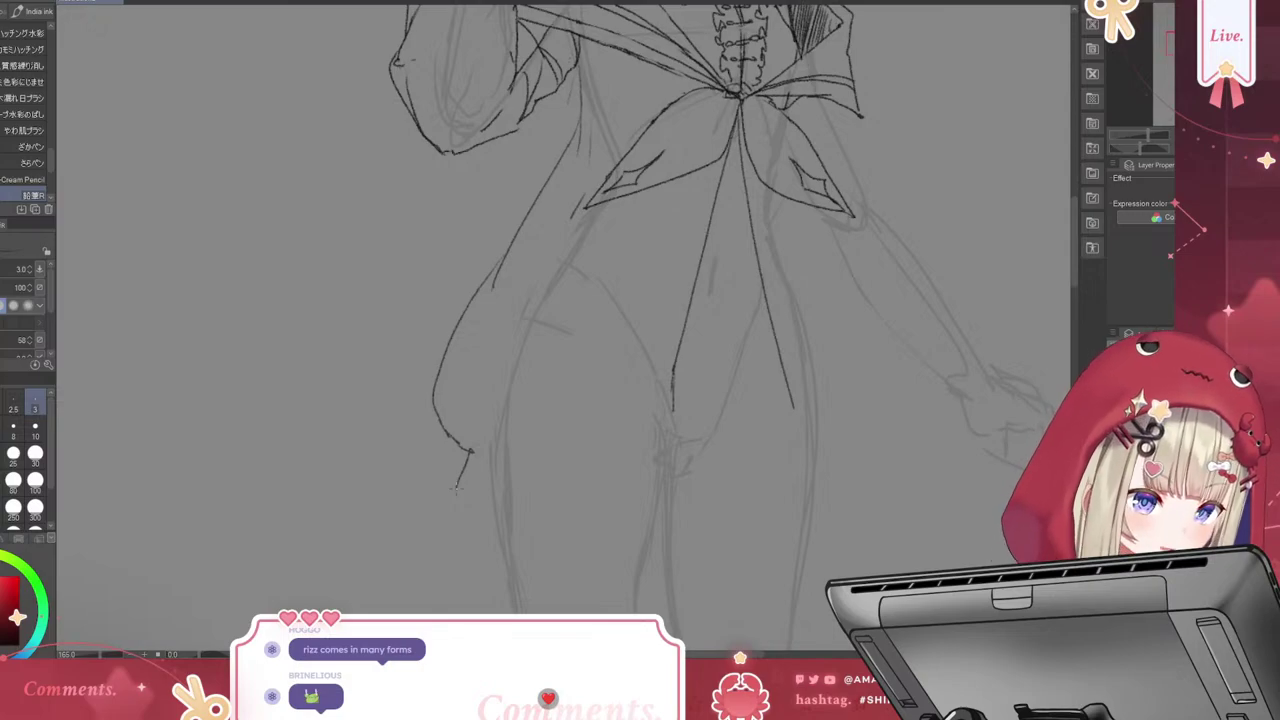
left_click_drag(672, 405, 669, 520)
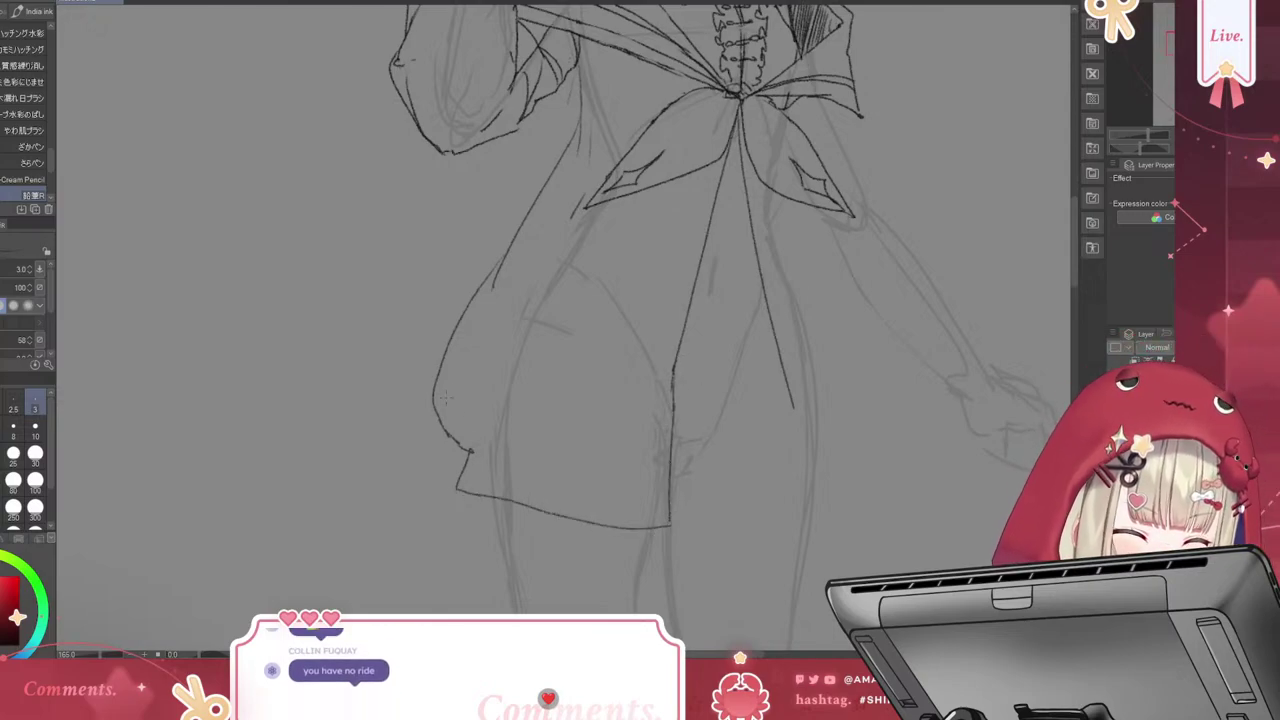
left_click_drag(443, 430, 464, 452)
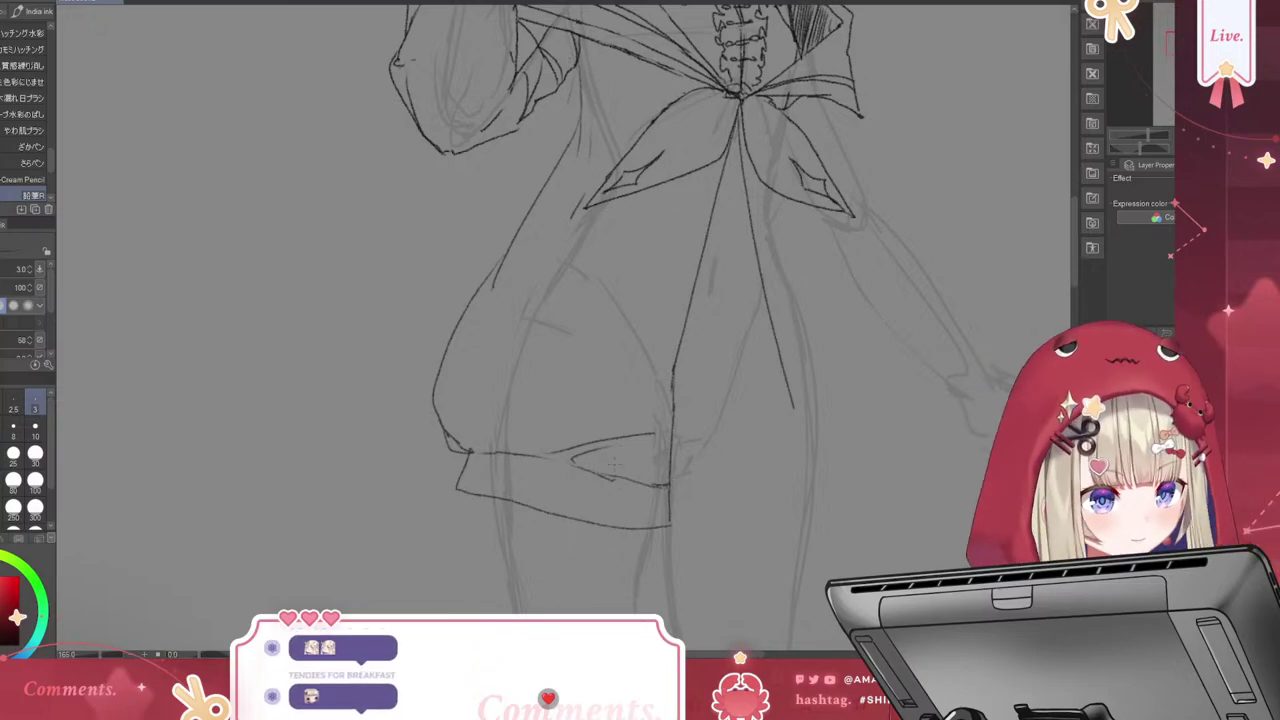
Draw scalloped trim gathered by small bows along both edges of the lower garment's front opening
scroll(672, 516, "up", 2)
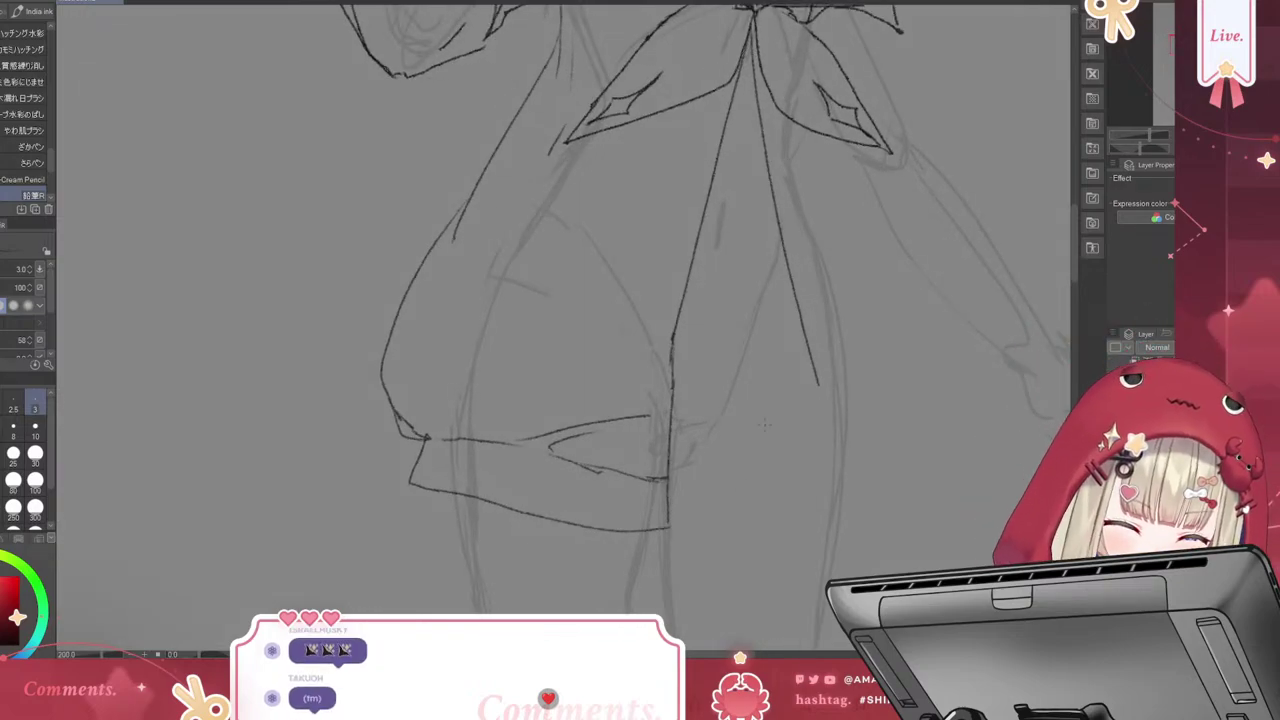
scroll(640, 410, "down", 5)
scroll(663, 306, "up", 2)
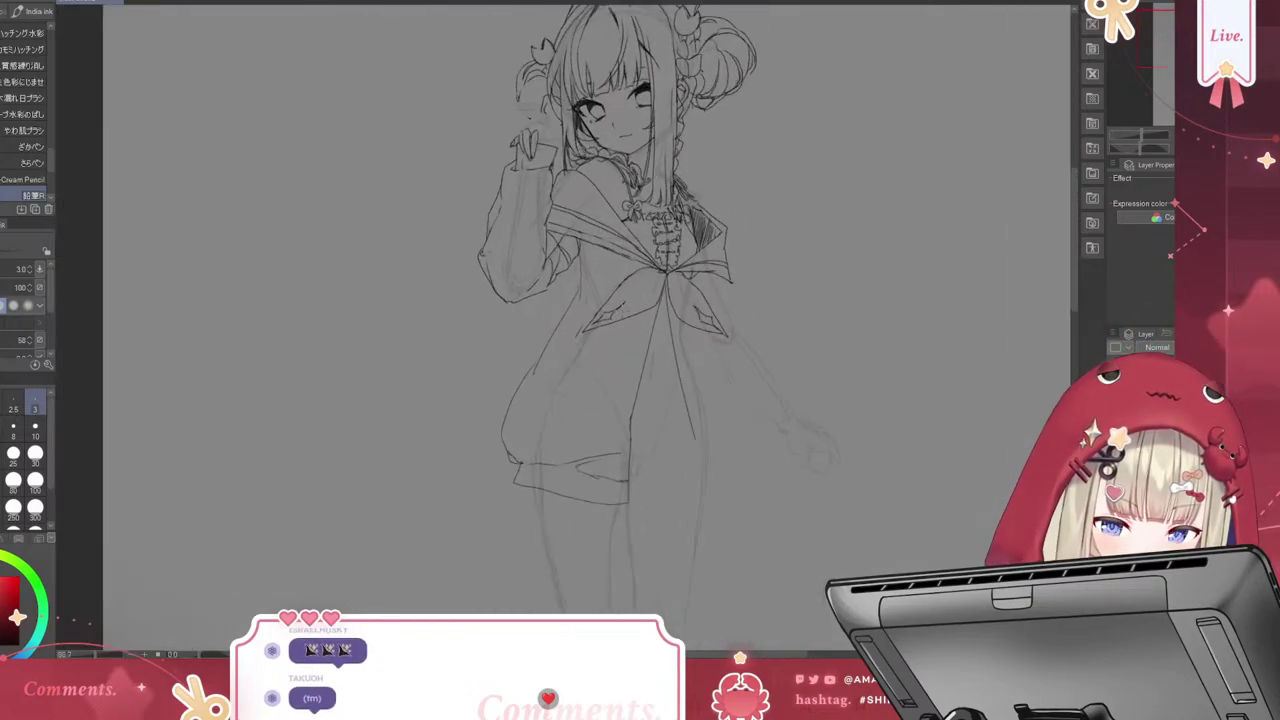
scroll(637, 269, "up", 1)
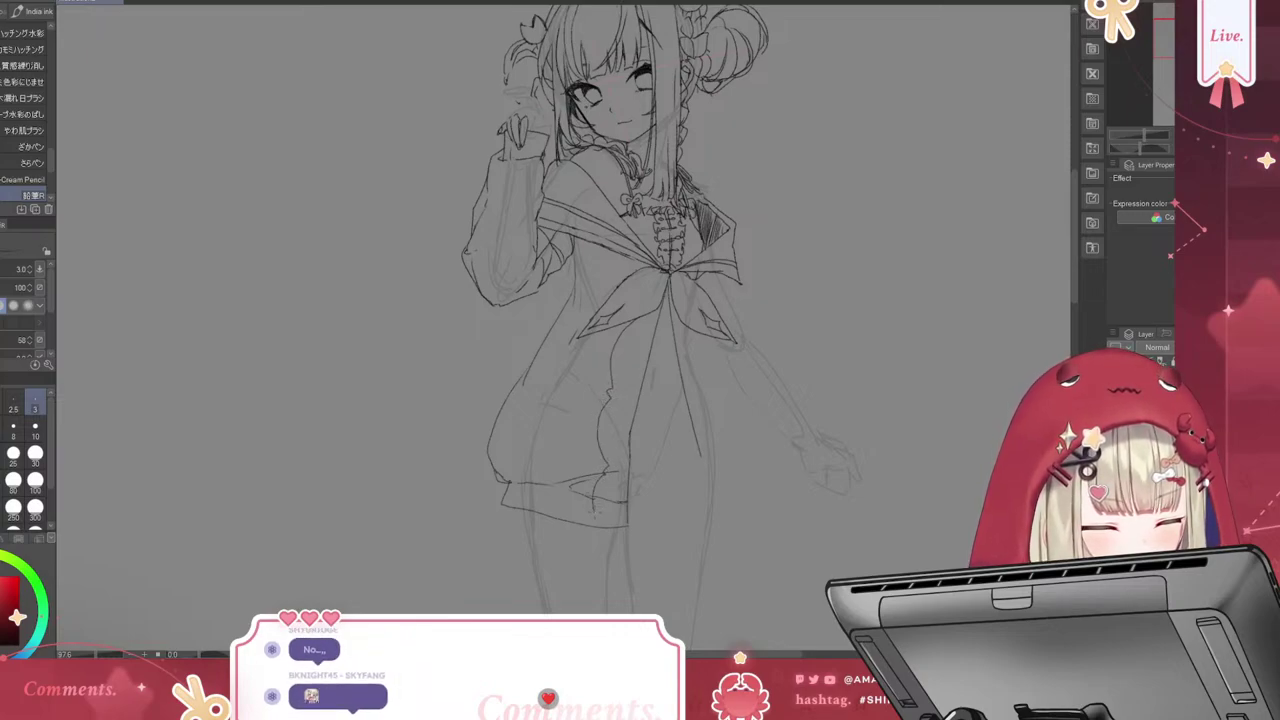
left_click_drag(606, 526, 628, 537)
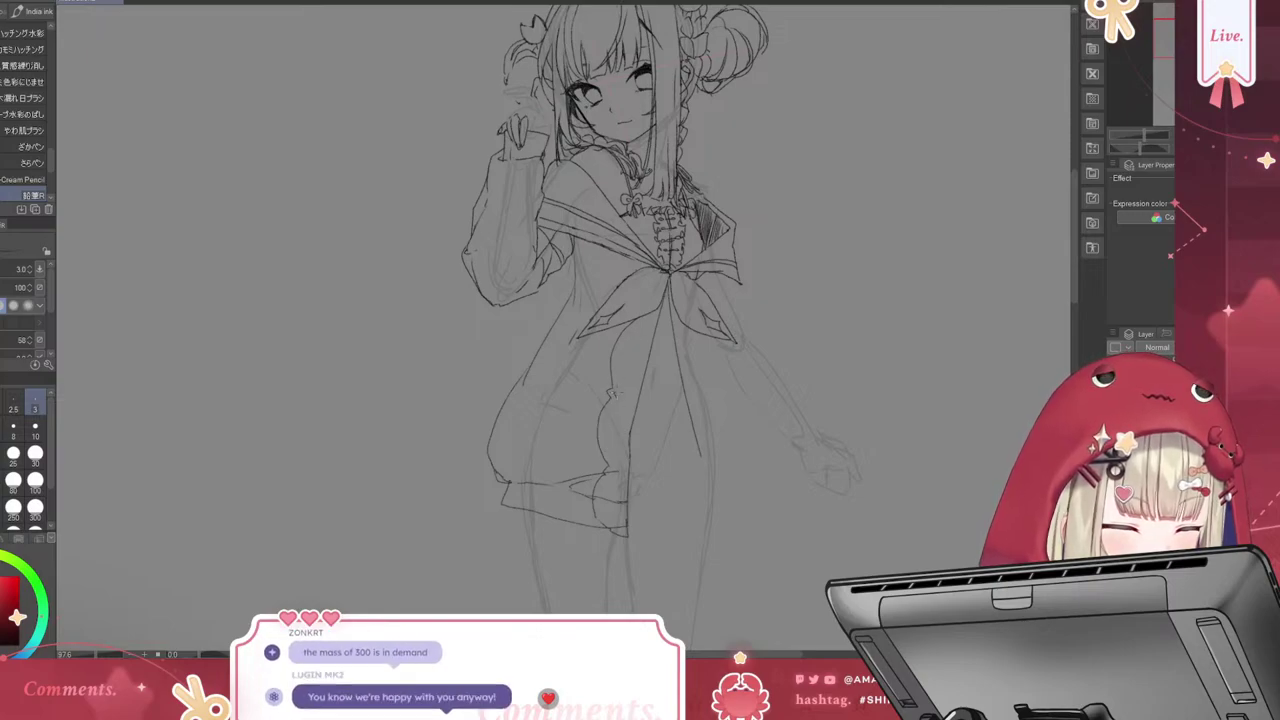
left_click_drag(609, 393, 631, 398)
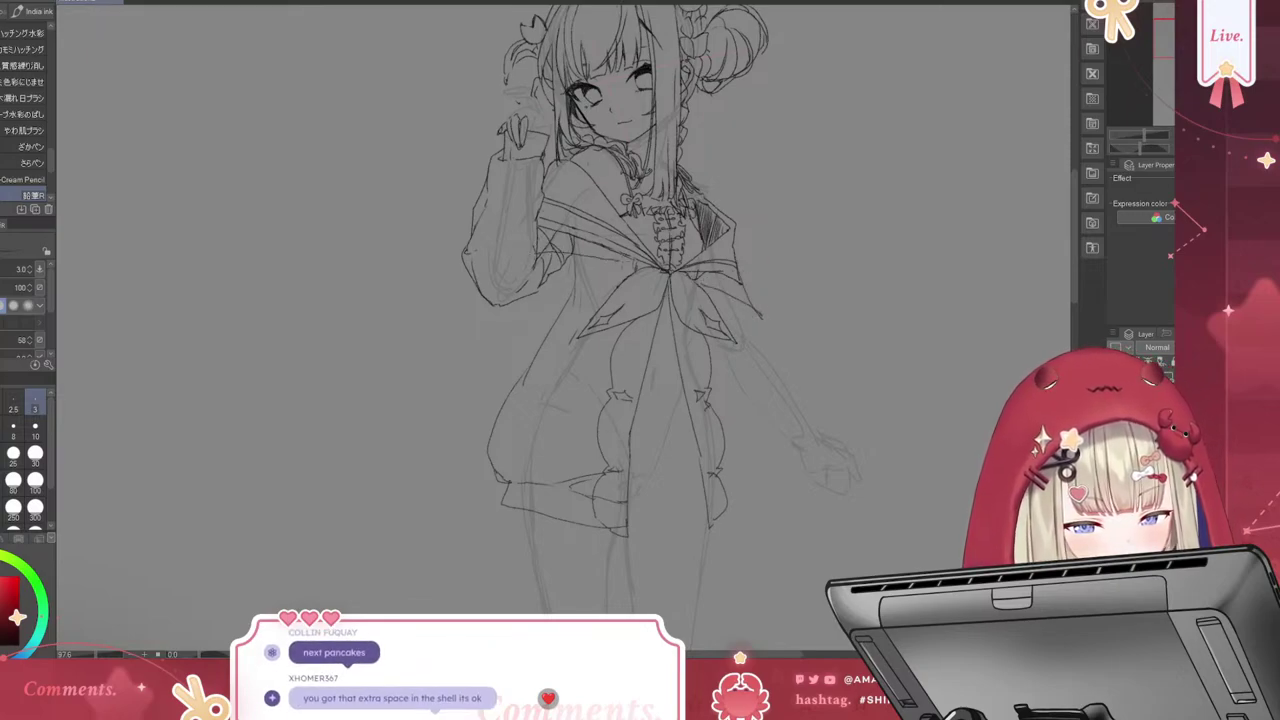
Erase the striped lower part of the near collar flap and redraw its edges as a wider flap running to the knot
key("e")
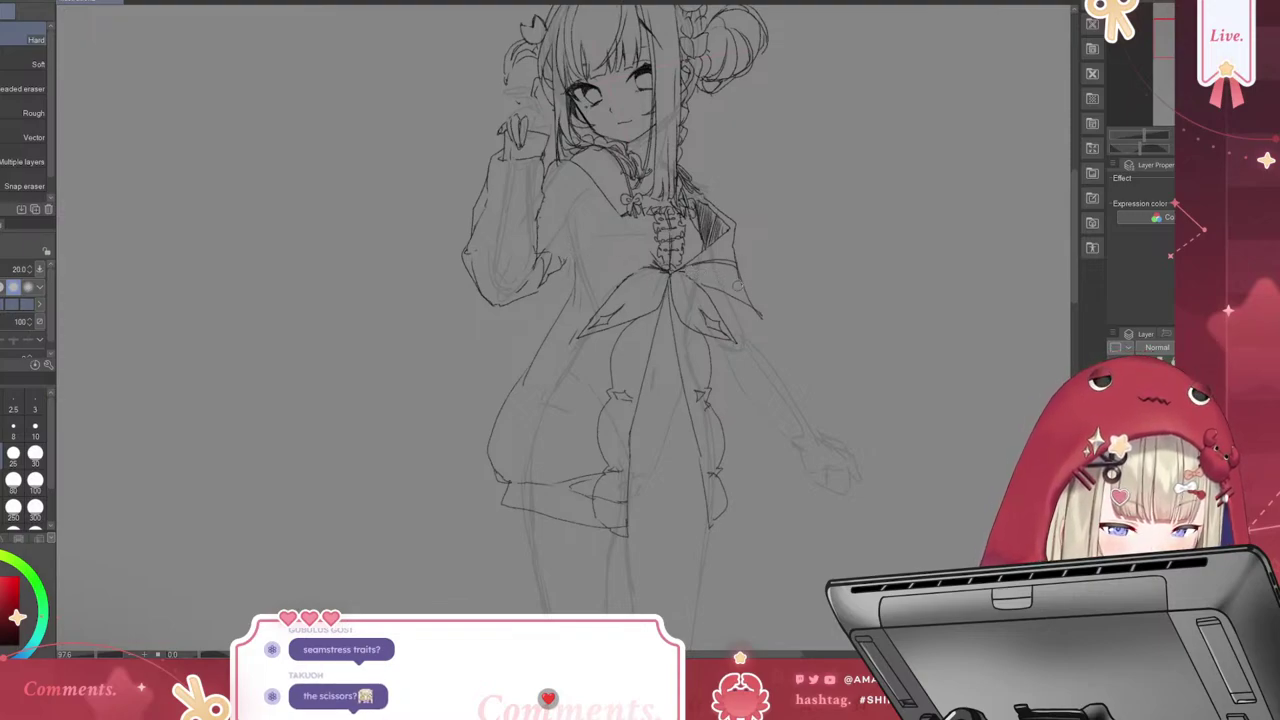
key("k")
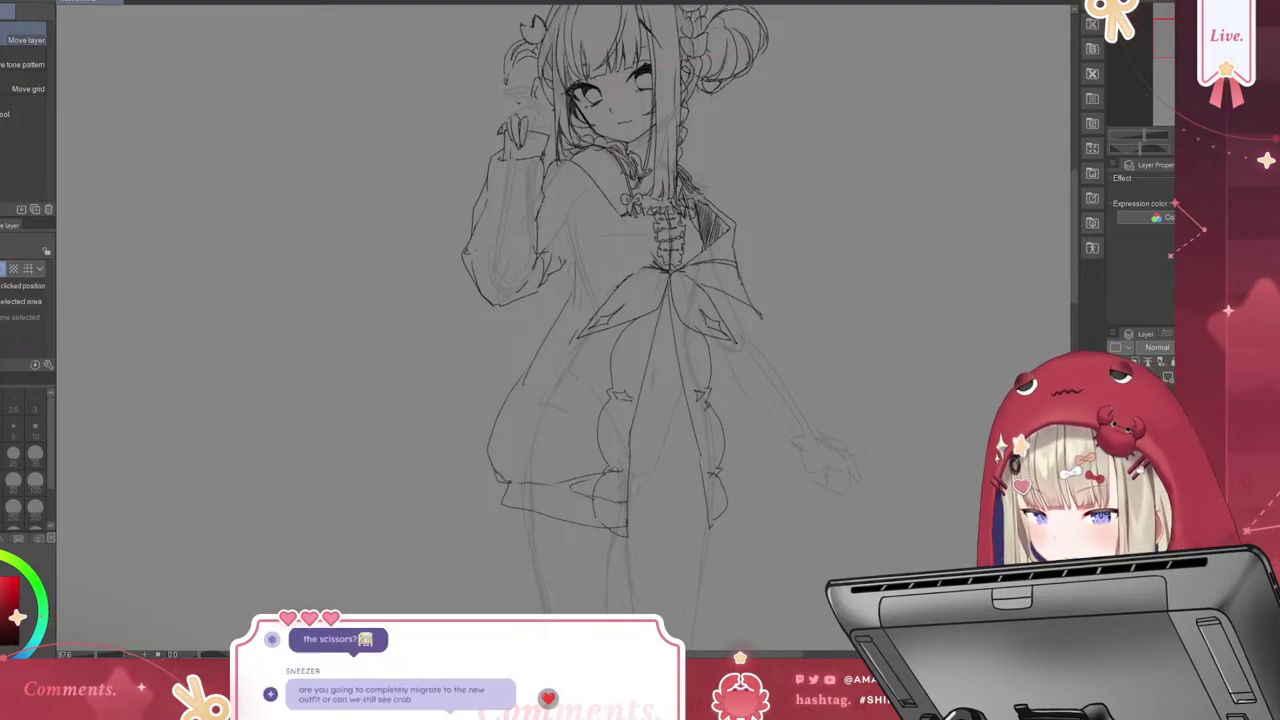
key("p")
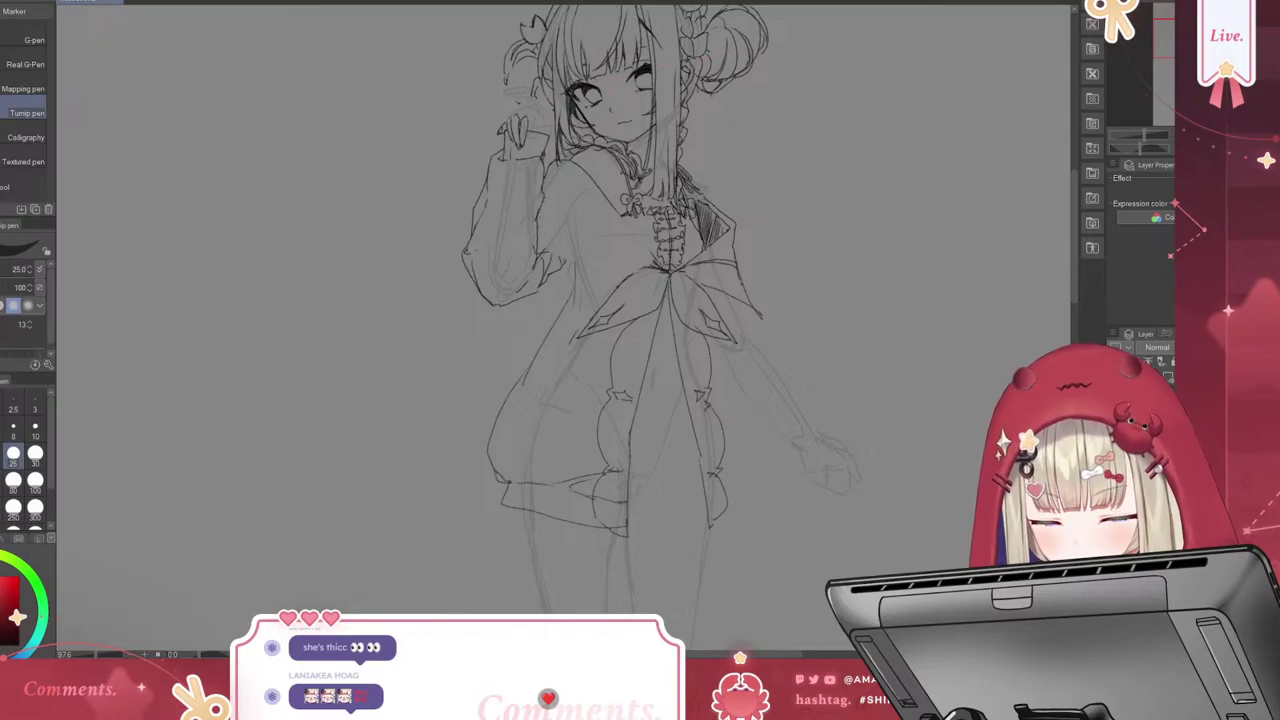
key("p")
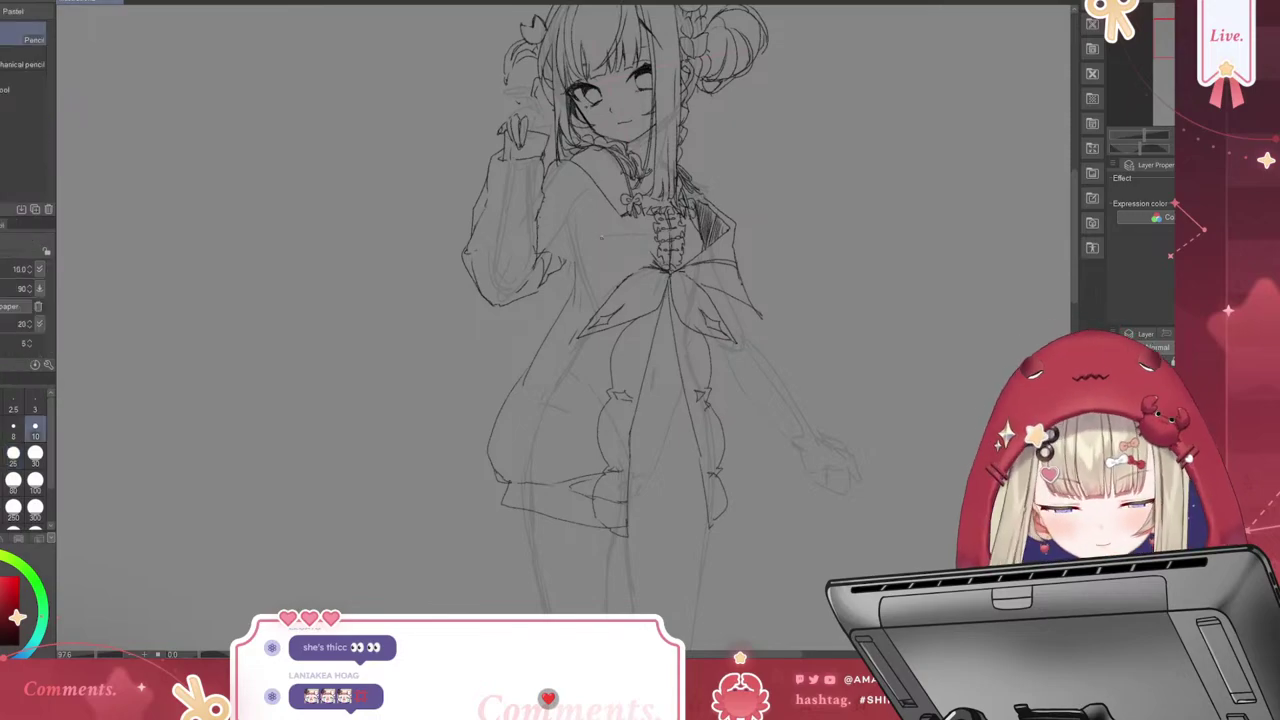
key("p")
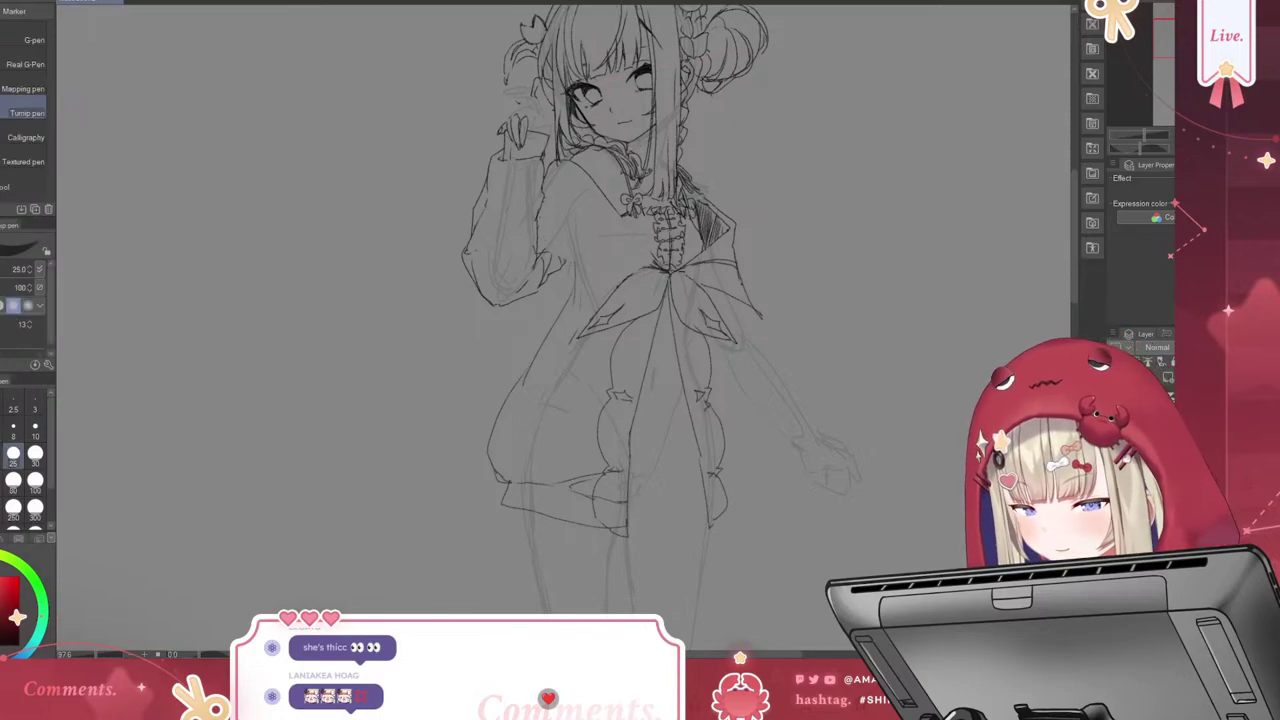
key("b")
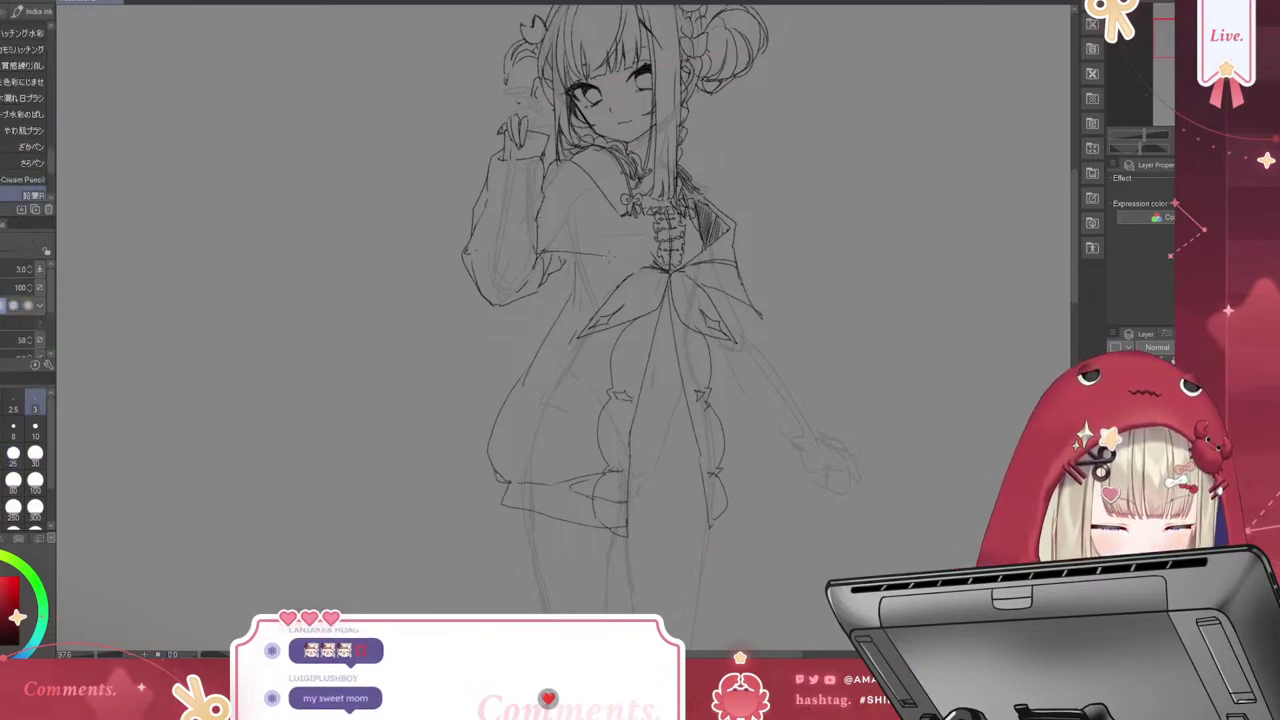
left_click_drag(624, 218, 668, 270)
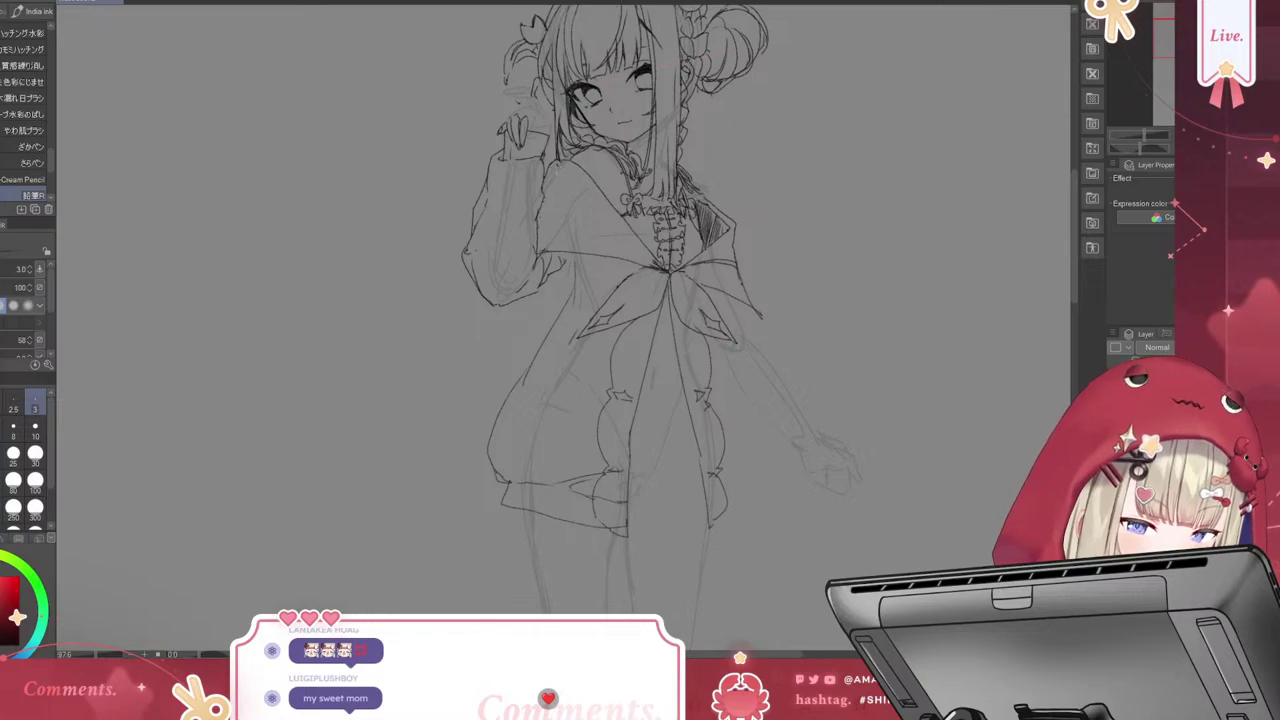
left_click_drag(547, 221, 650, 267)
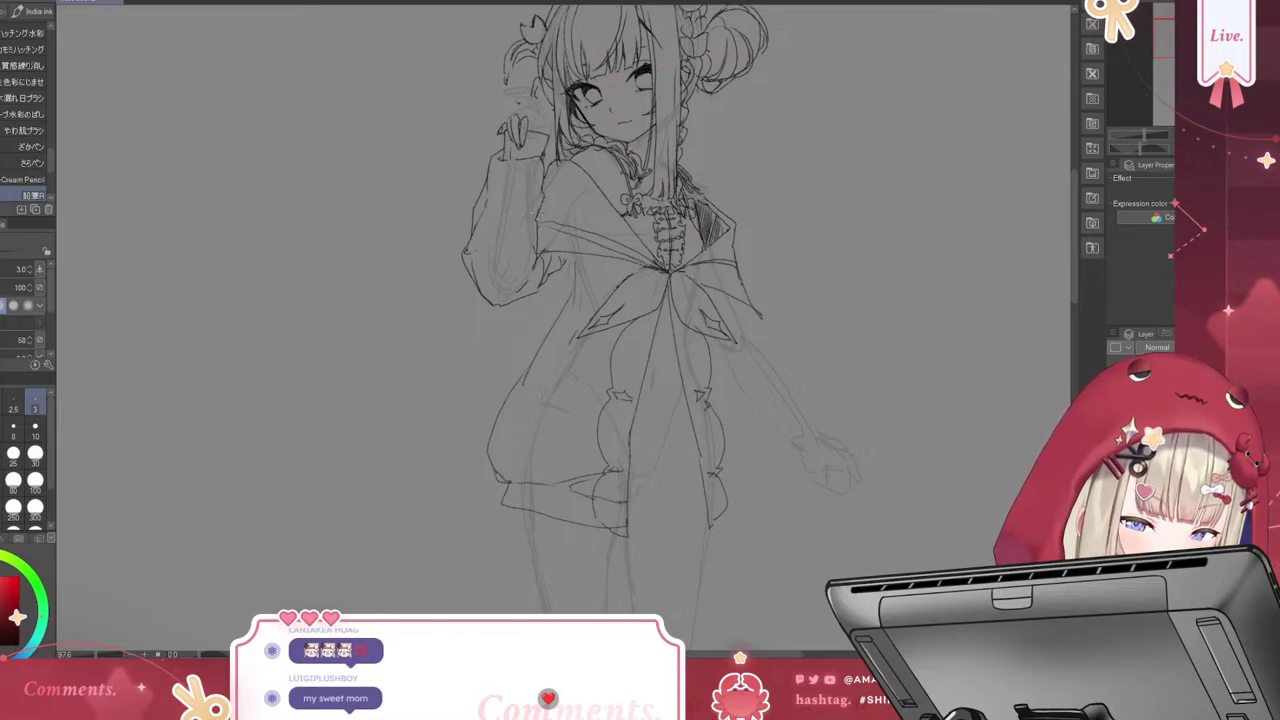
mouse_move(490, 302)
left_mouse_down()
mouse_move(449, 368)
mouse_move(560, 335)
left_mouse_up()
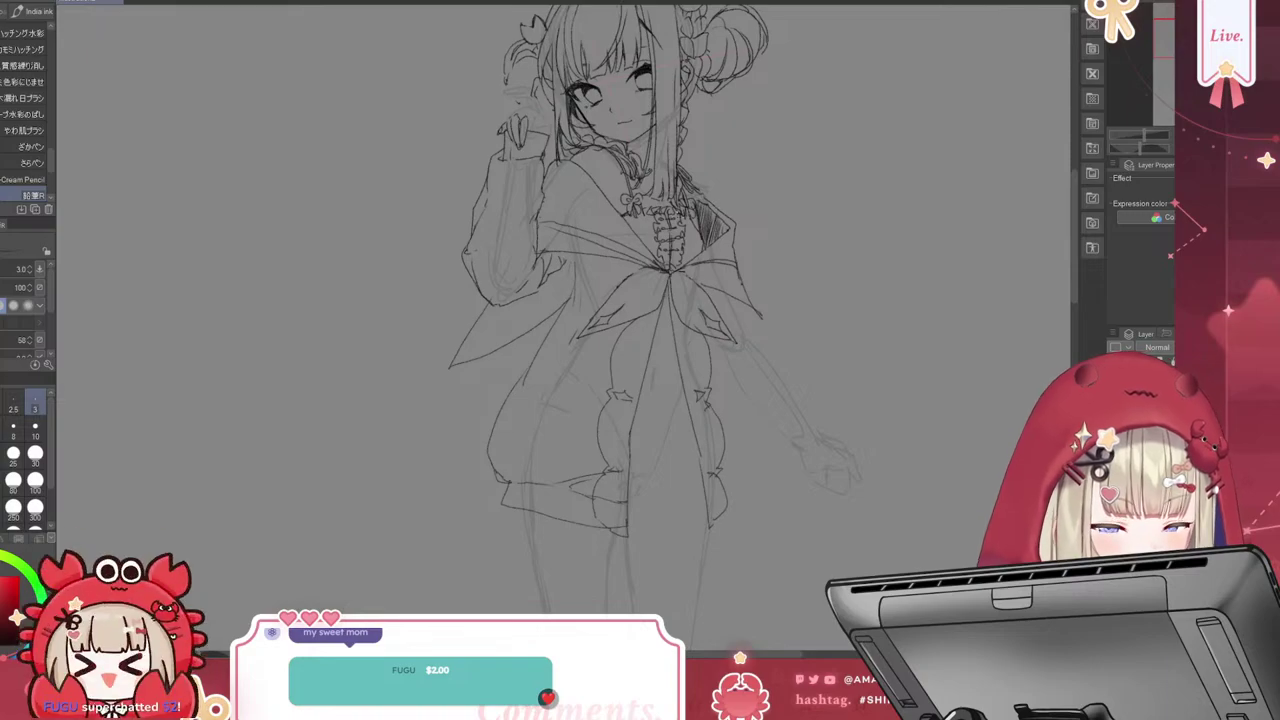
key("ctrl+z")
key("ctrl+z")
Draw a long pointed fabric tail from the raised elbow behind the near hip and a narrower one below the far knot end
mouse_move(490, 303)
left_mouse_down()
mouse_move(383, 428)
mouse_move(516, 392)
left_mouse_up()
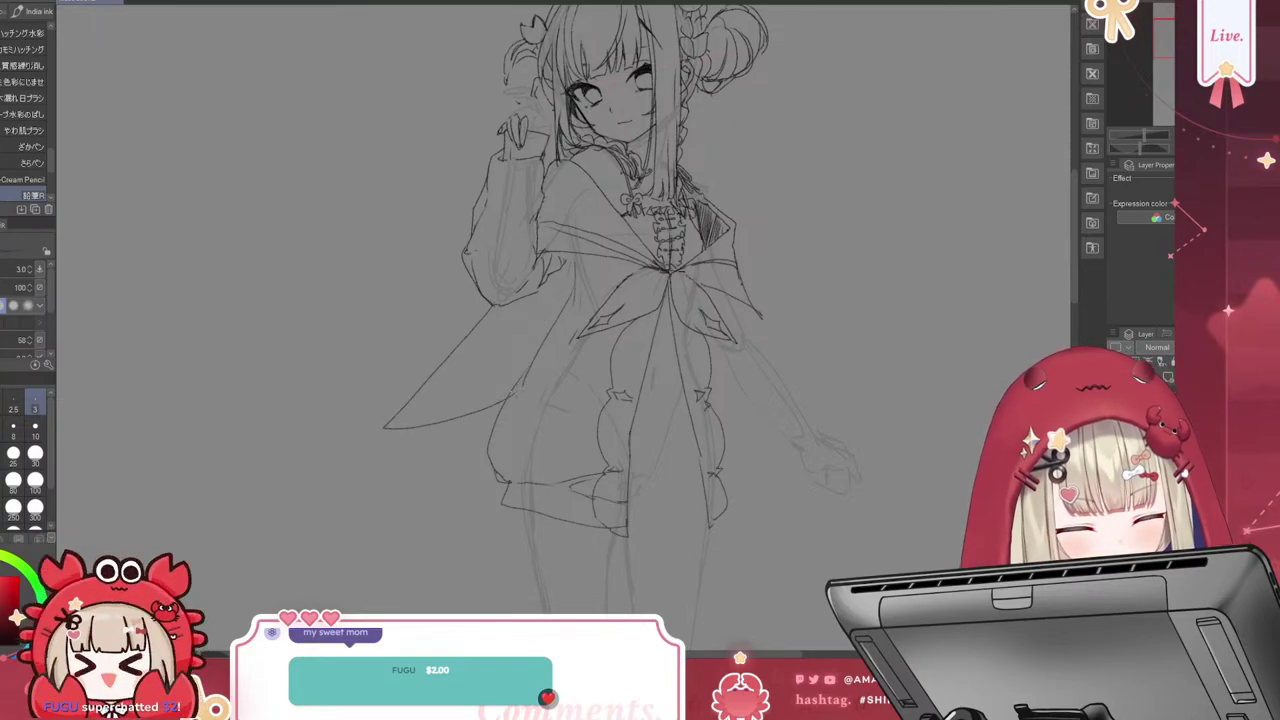
left_click_drag(712, 345, 742, 476)
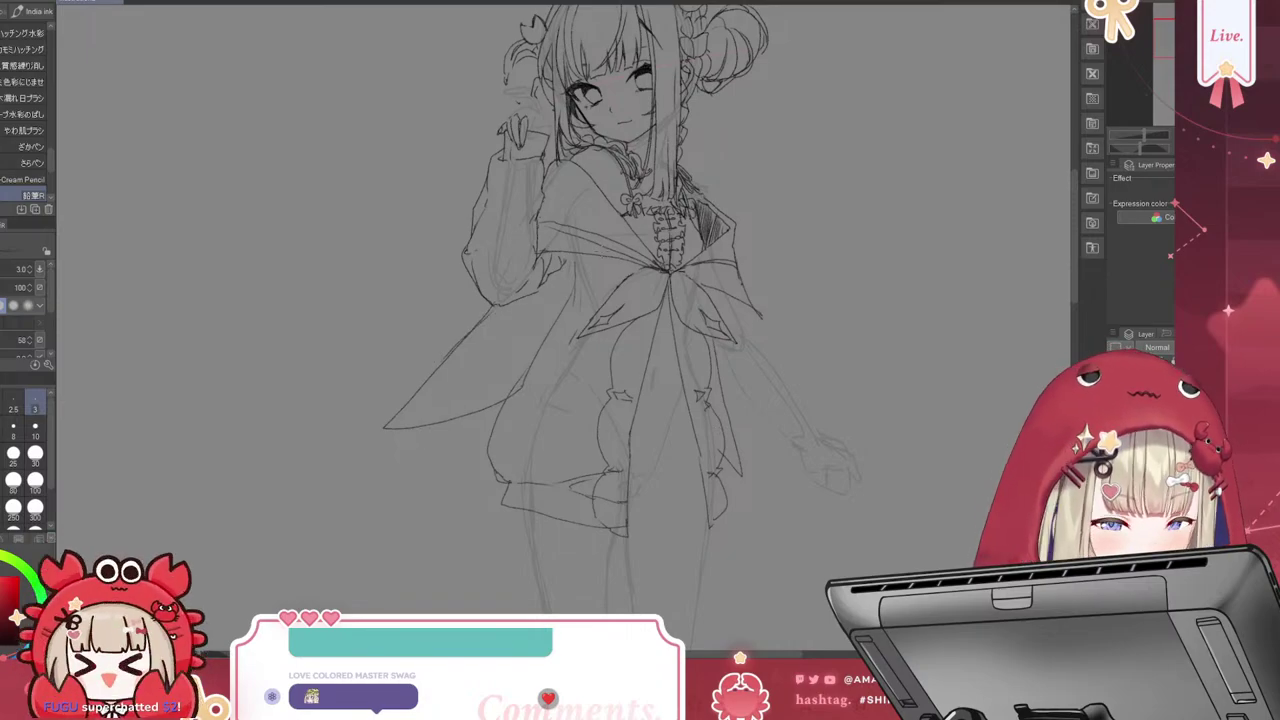
Fill the long pointed fabric tail behind the near hip with evenly spaced pleat lines
mouse_move(424, 394)
left_mouse_down()
mouse_move(412, 416)
mouse_move(426, 418)
left_mouse_up()
mouse_move(466, 362)
left_mouse_down()
mouse_move(454, 412)
mouse_move(470, 406)
left_mouse_up()
left_click_drag(498, 348, 486, 406)
left_click_drag(526, 320, 502, 400)
left_click_drag(545, 299, 529, 345)
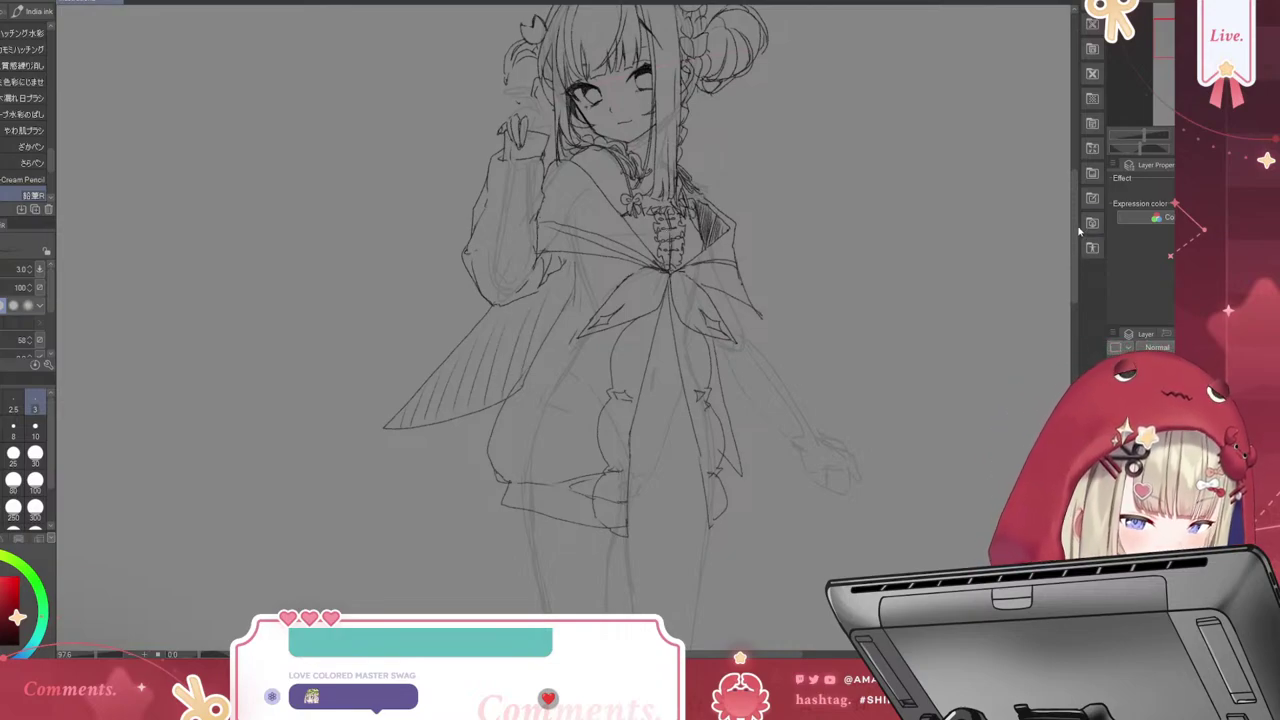
mouse_move(1076, 256)
left_mouse_down()
mouse_move(1077, 211)
mouse_move(1076, 255)
left_mouse_up()
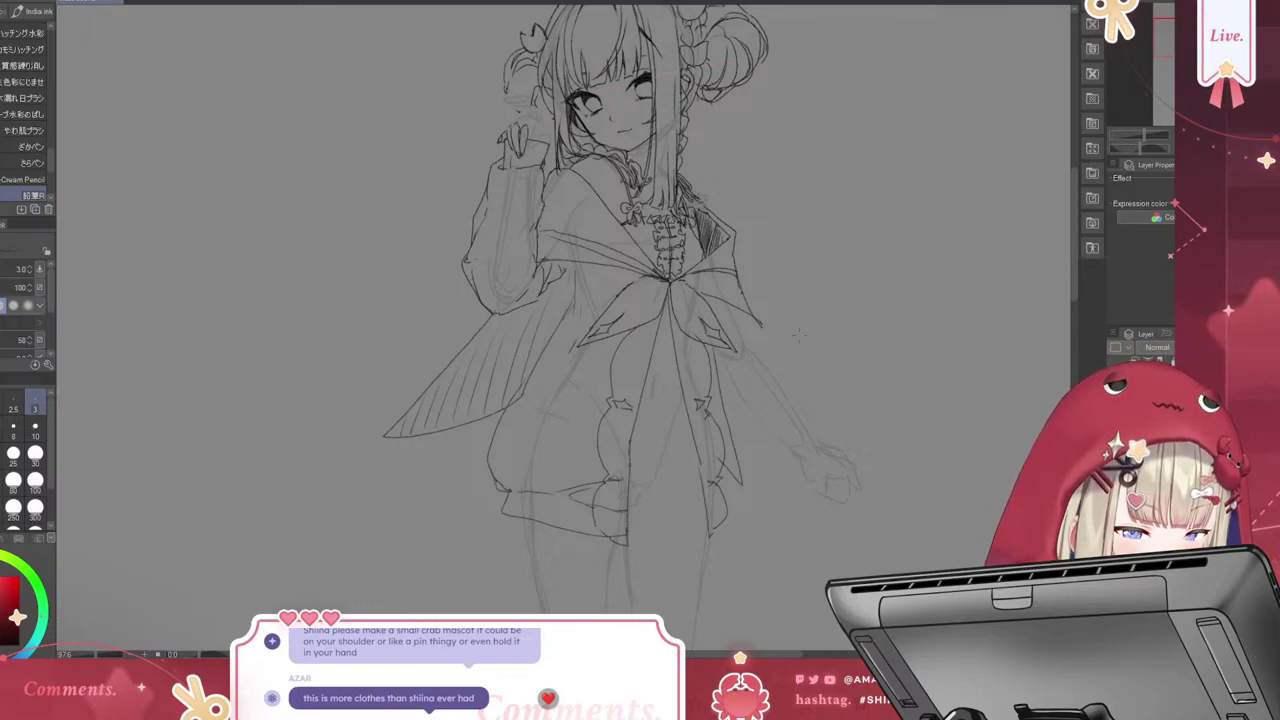
Outline the puffed far side of the lower garment and close it with a short hem band
scroll(565, 320, "down", 5)
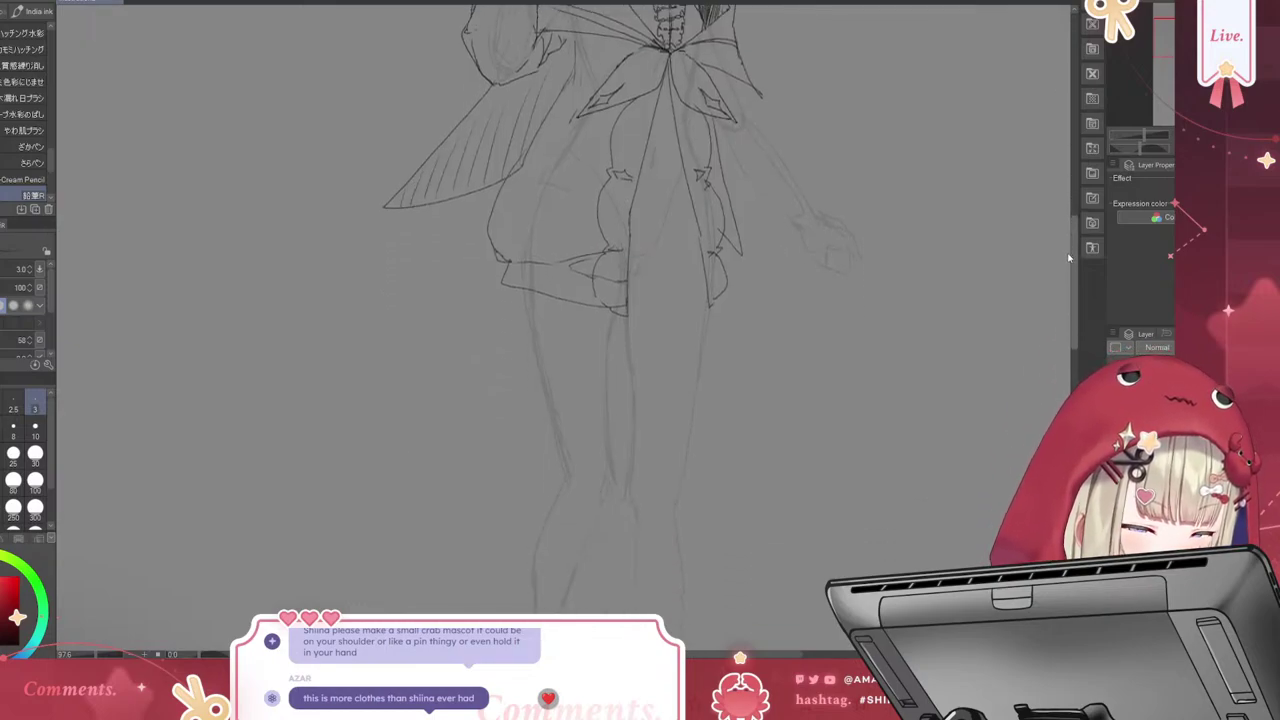
mouse_move(714, 132)
left_mouse_down()
mouse_move(745, 265)
mouse_move(739, 300)
mouse_move(712, 317)
mouse_move(731, 276)
left_mouse_up()
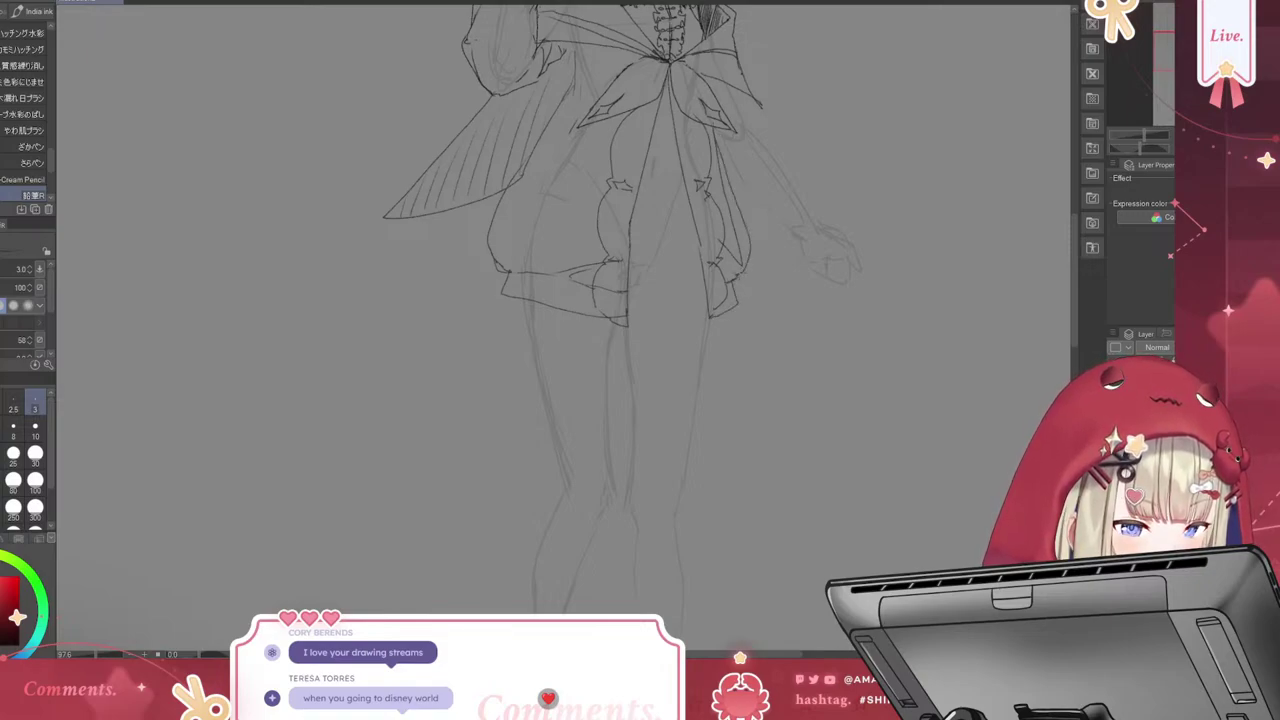
scroll(1072, 237, "up", 5)
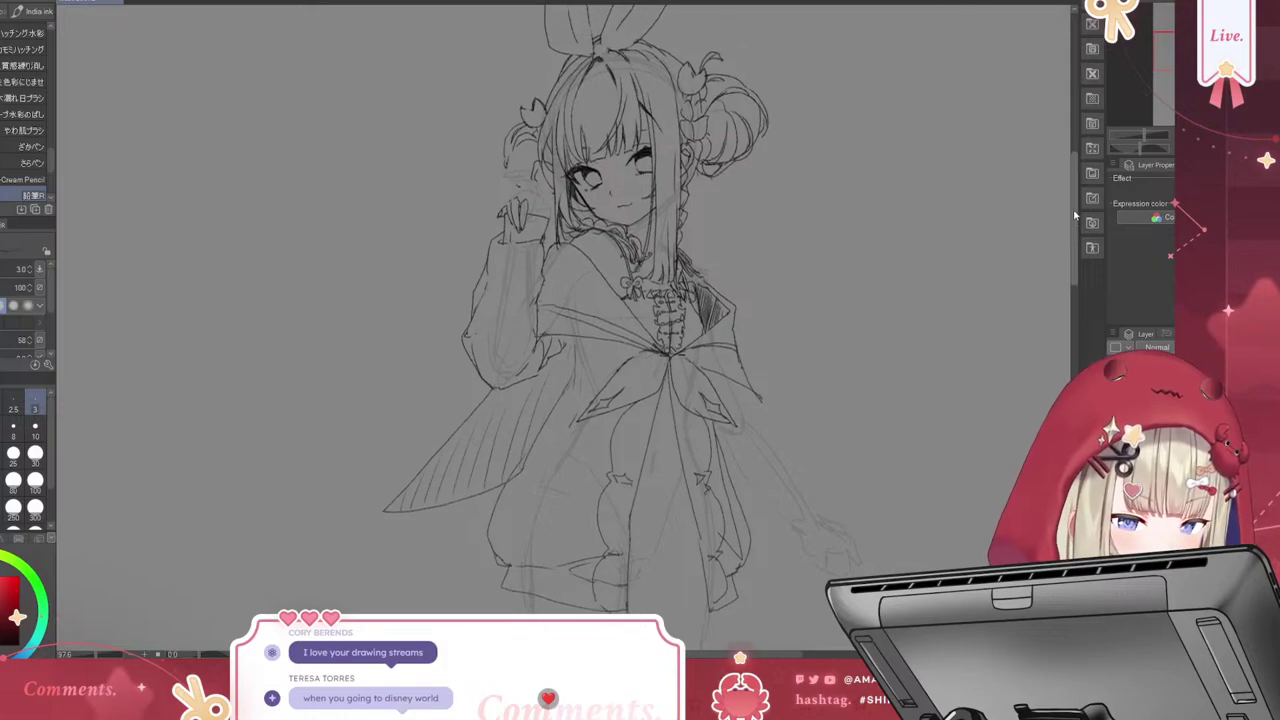
Draw three round buttons down the near edge of the front opening and add crab-like details to the uppermost one
scroll(1072, 236, "up", 1)
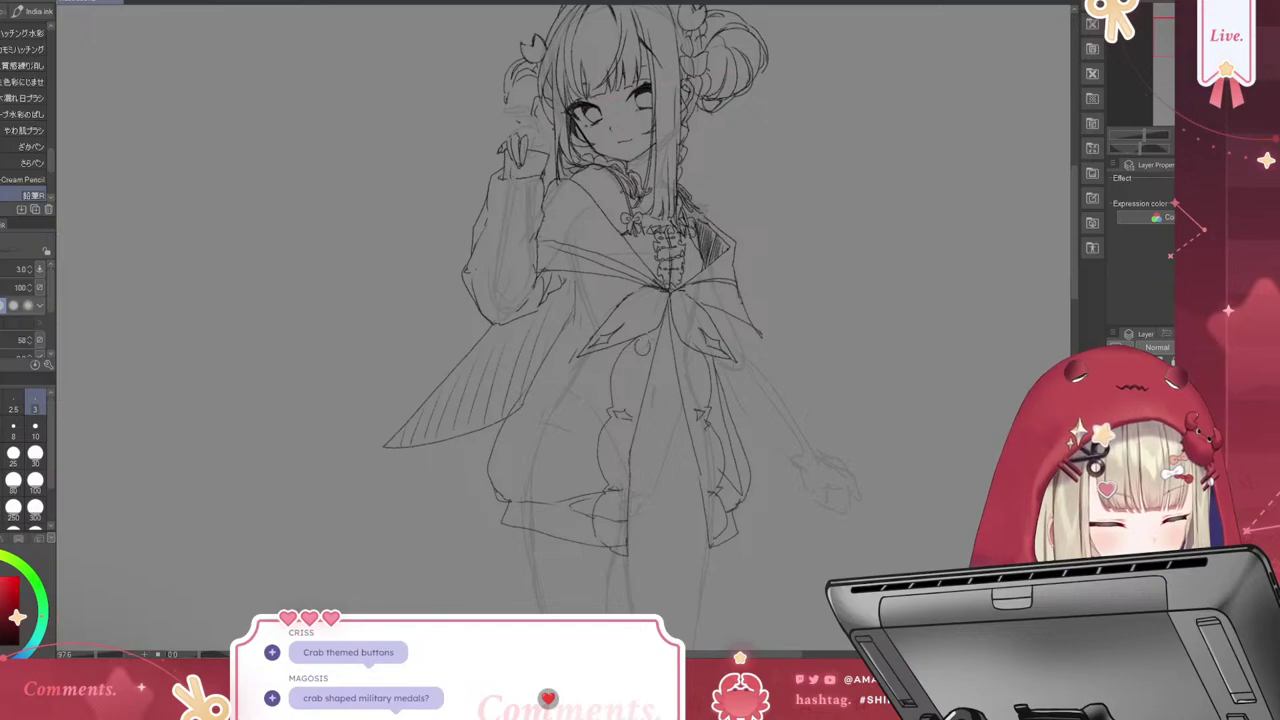
mouse_move(628, 392)
left_mouse_down()
mouse_move(622, 407)
mouse_move(638, 404)
left_mouse_up()
mouse_move(616, 446)
left_mouse_down()
mouse_move(612, 461)
mouse_move(628, 458)
left_mouse_up()
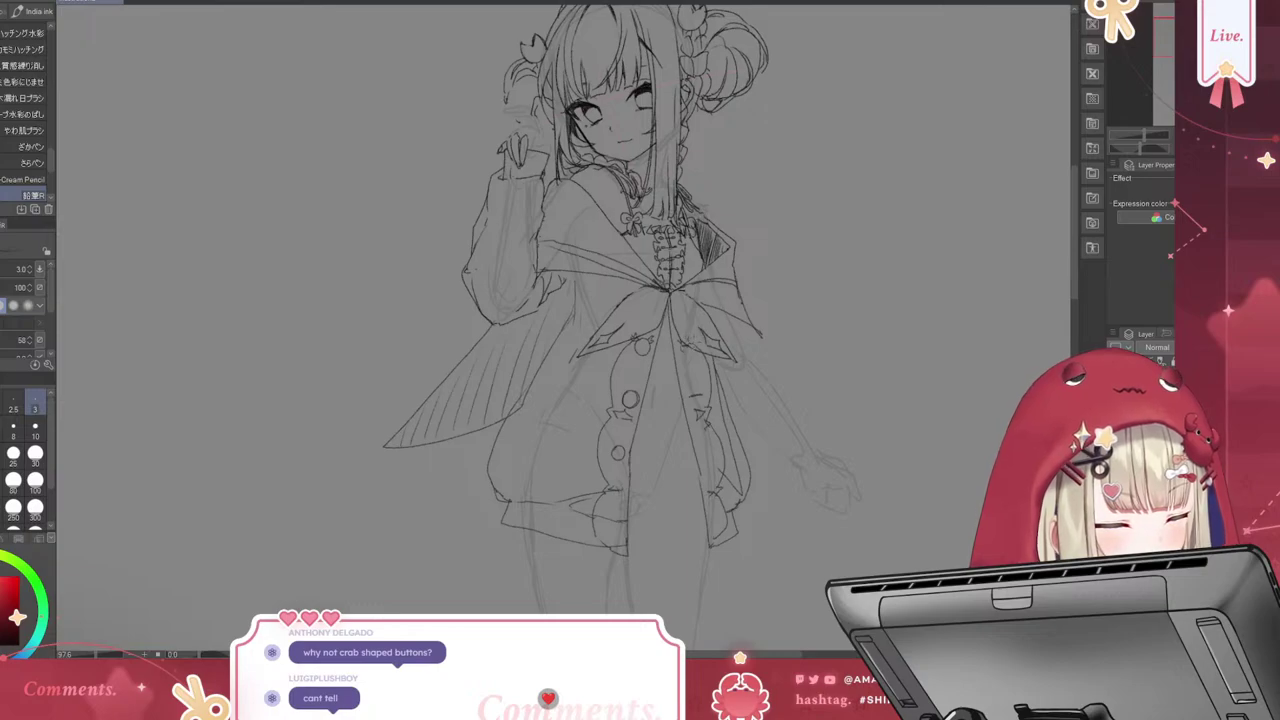
left_click_drag(682, 350, 690, 341)
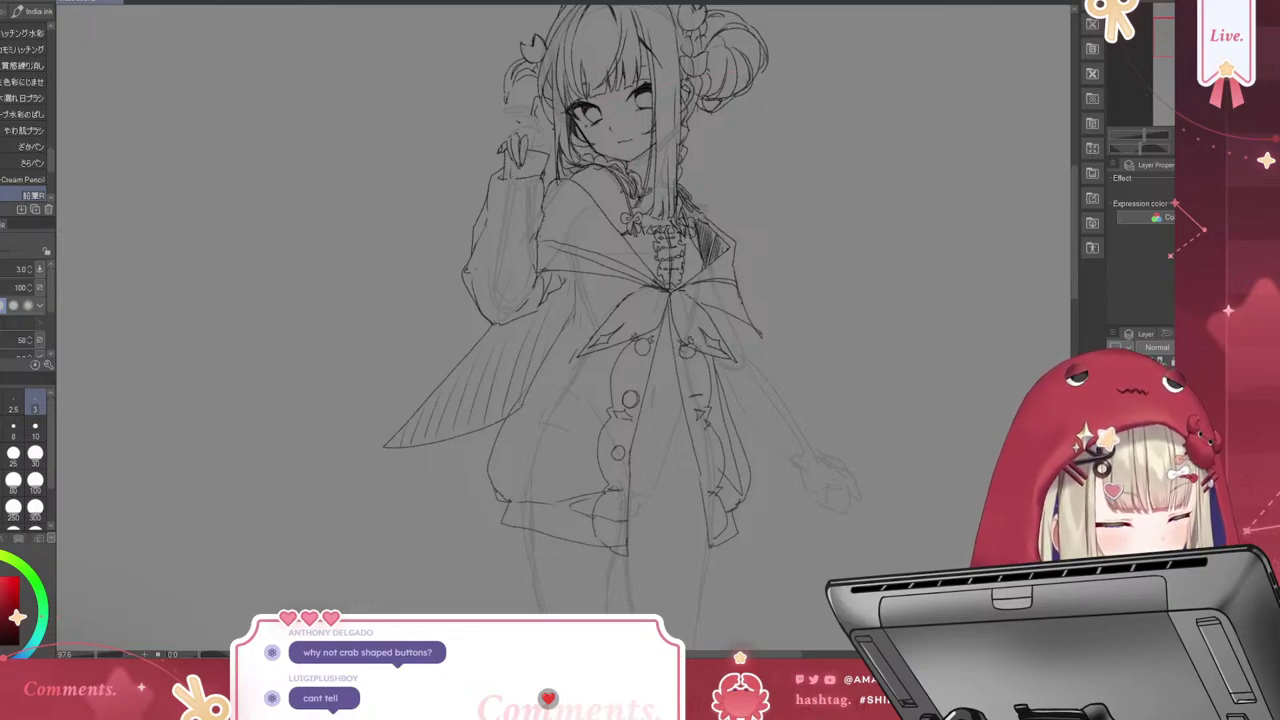
key("ctrl+z")
key("ctrl+z")
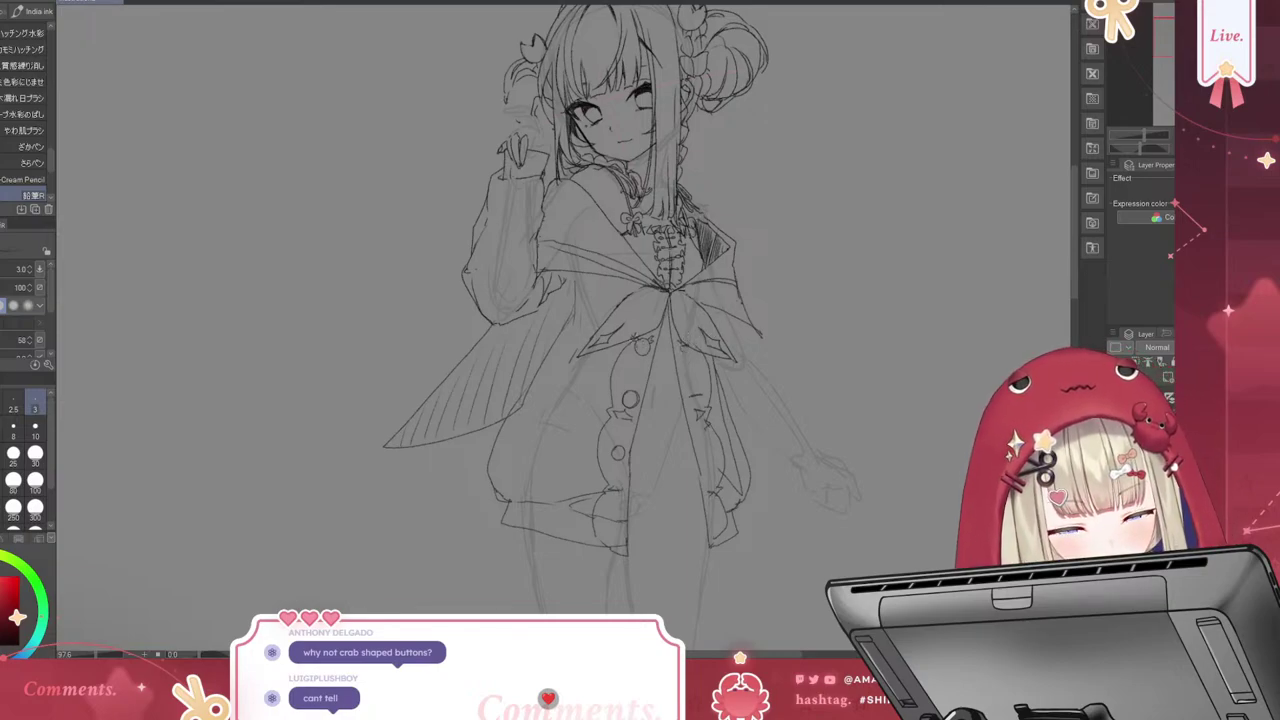
mouse_move(635, 339)
left_mouse_down()
mouse_move(628, 351)
mouse_move(645, 350)
left_mouse_up()
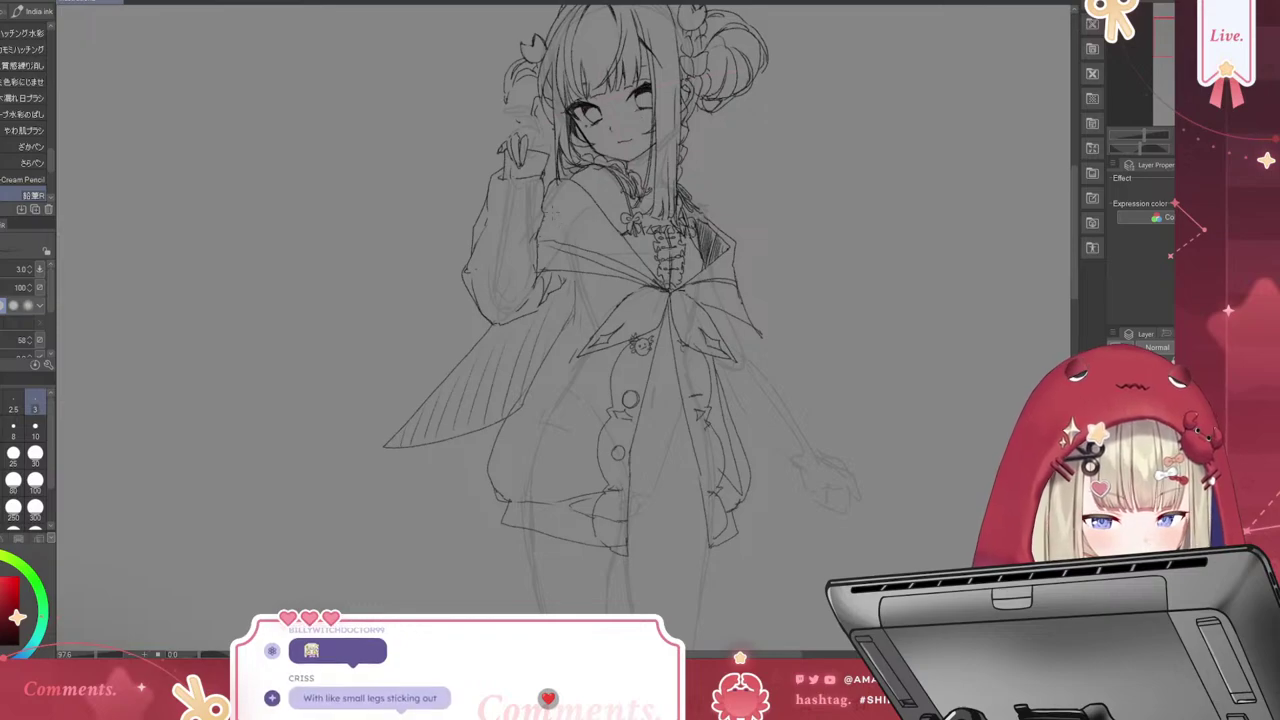
Draw a small crab badge with a medallion beneath it on the chest at the near collar flap
left_click_drag(569, 260, 590, 250)
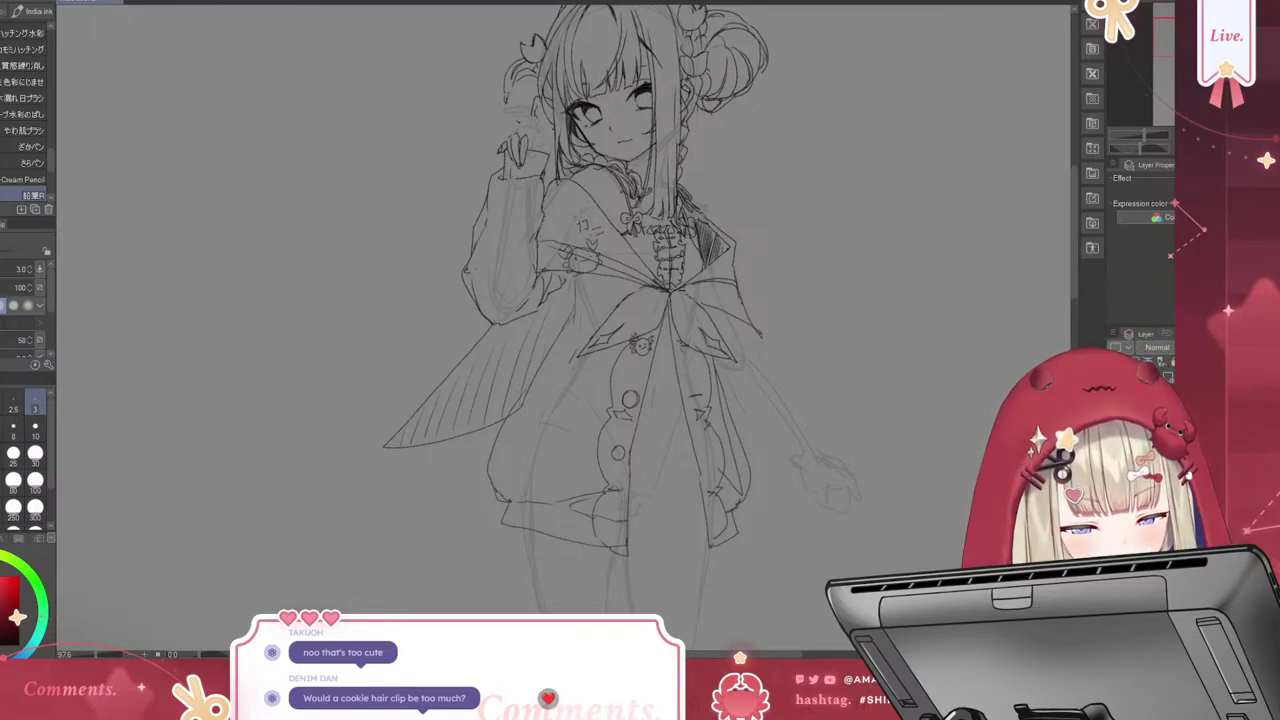
left_click_drag(578, 213, 573, 224)
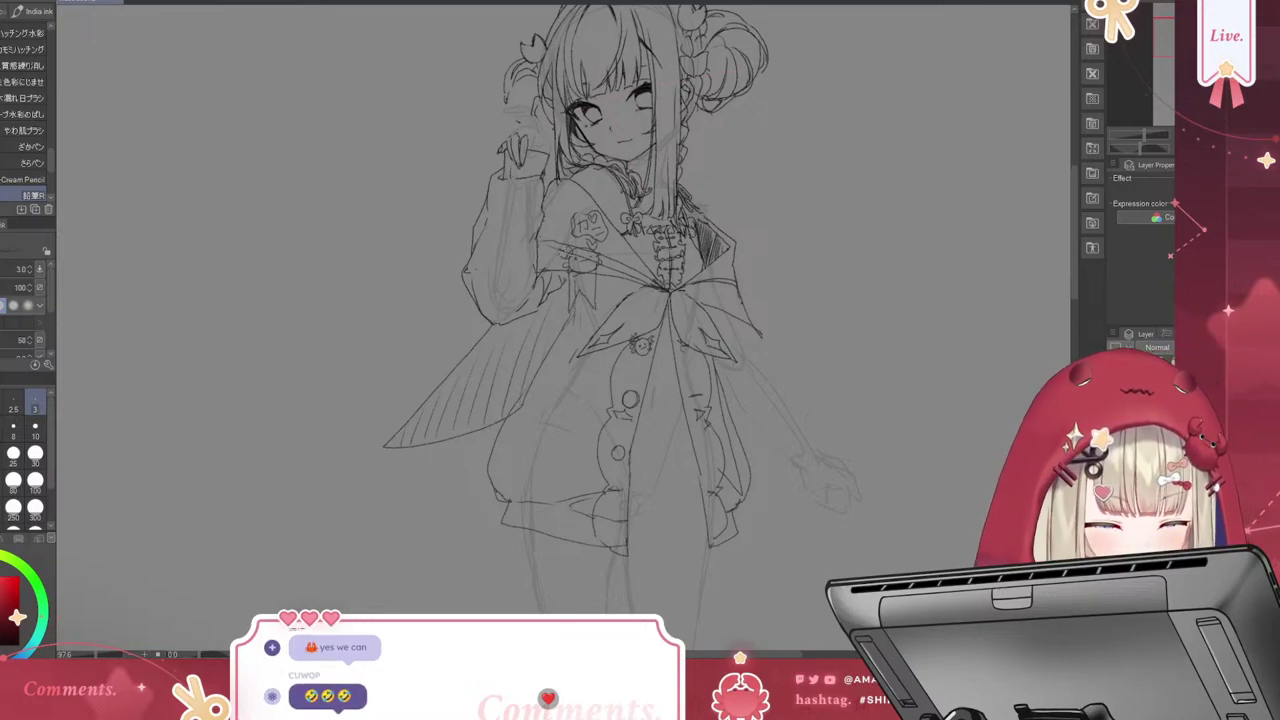
mouse_move(566, 237)
left_mouse_down()
mouse_move(553, 244)
mouse_move(557, 274)
left_mouse_up()
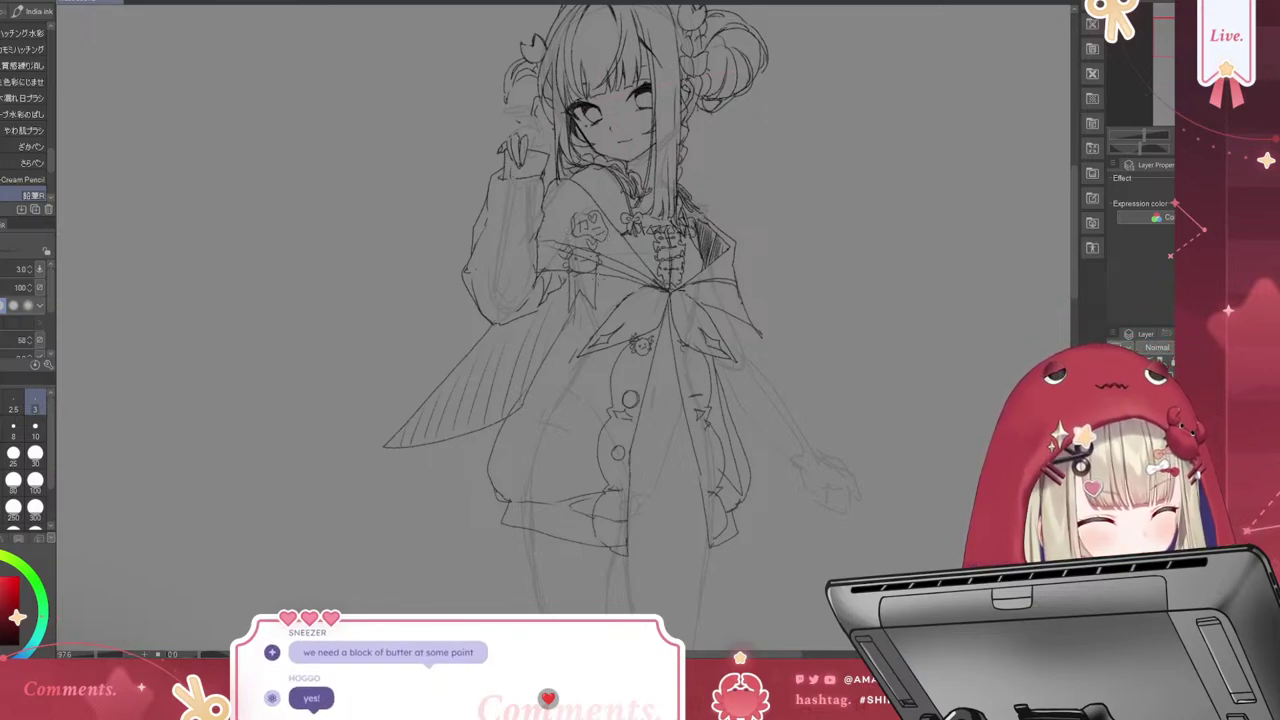
Draw long pointed ribbon tails hanging below the crab badge's medallion, redoing the misplaced strokes
left_click_drag(567, 341, 578, 324)
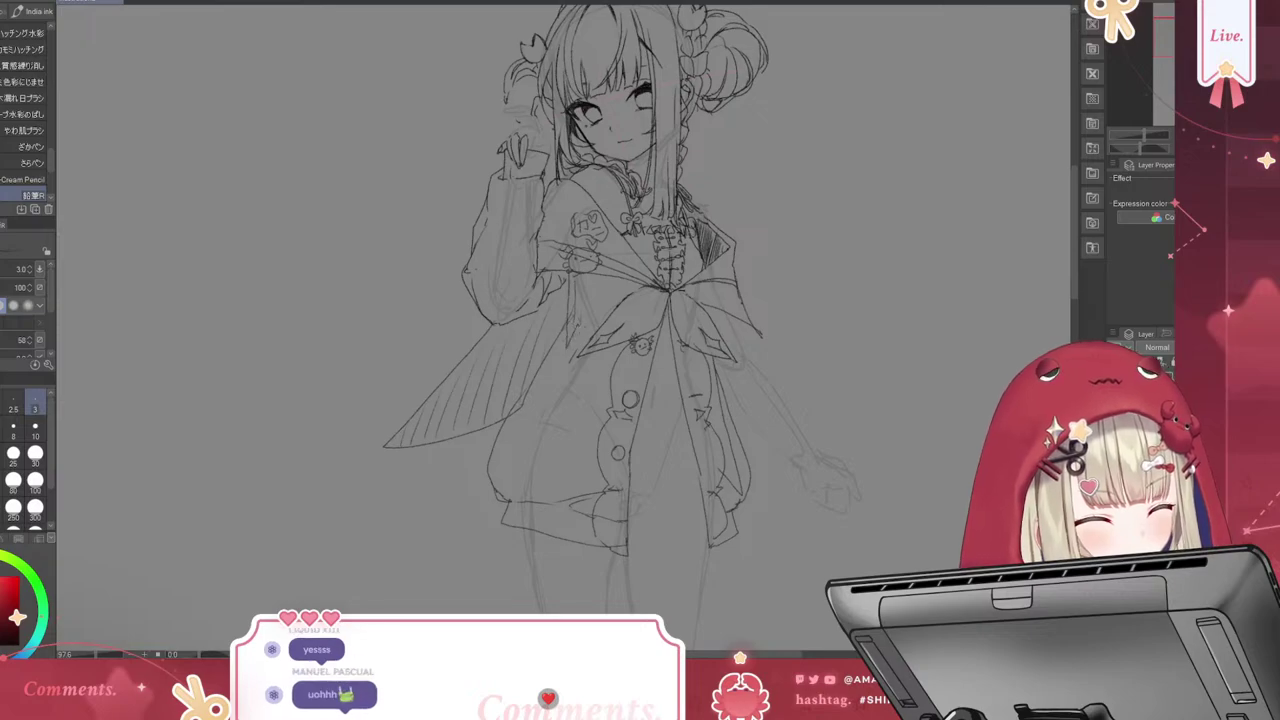
left_click_drag(594, 265, 590, 336)
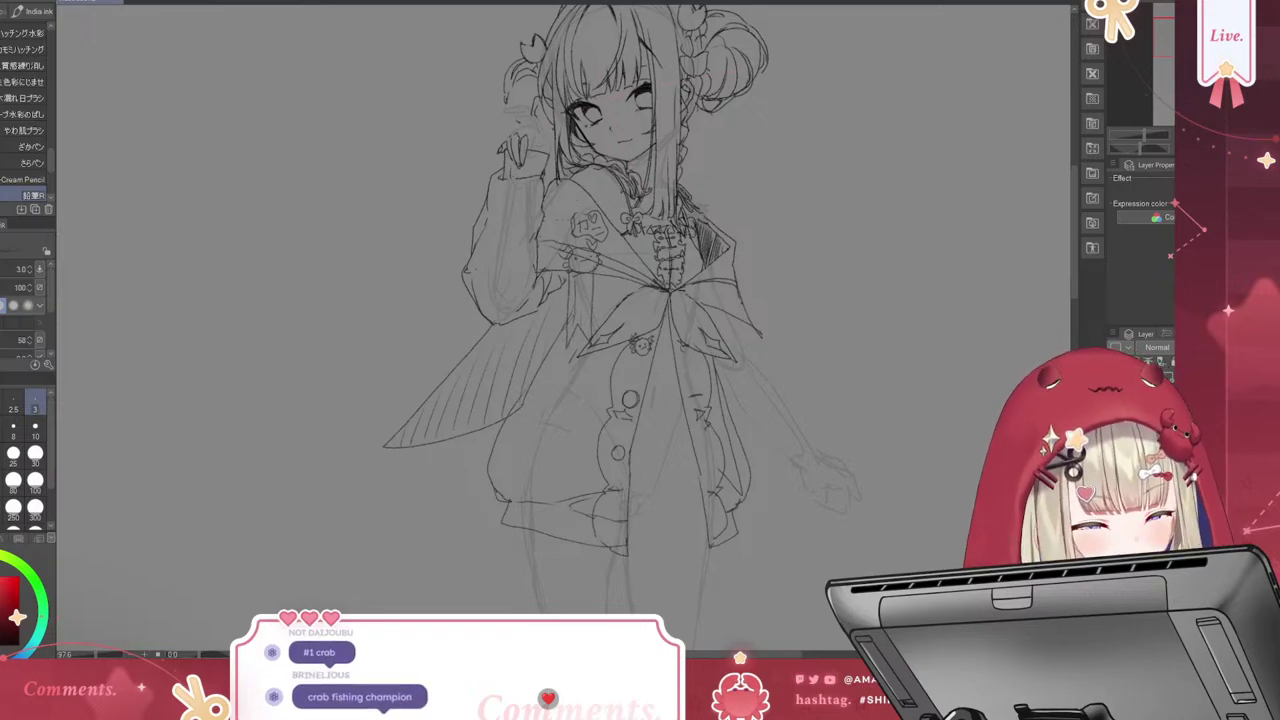
mouse_move(594, 273)
left_mouse_down()
mouse_move(600, 319)
mouse_move(570, 360)
mouse_move(560, 335)
left_mouse_up()
key("ctrl+z")
key("ctrl+z")
key("ctrl+z")
left_click_drag(564, 335, 559, 356)
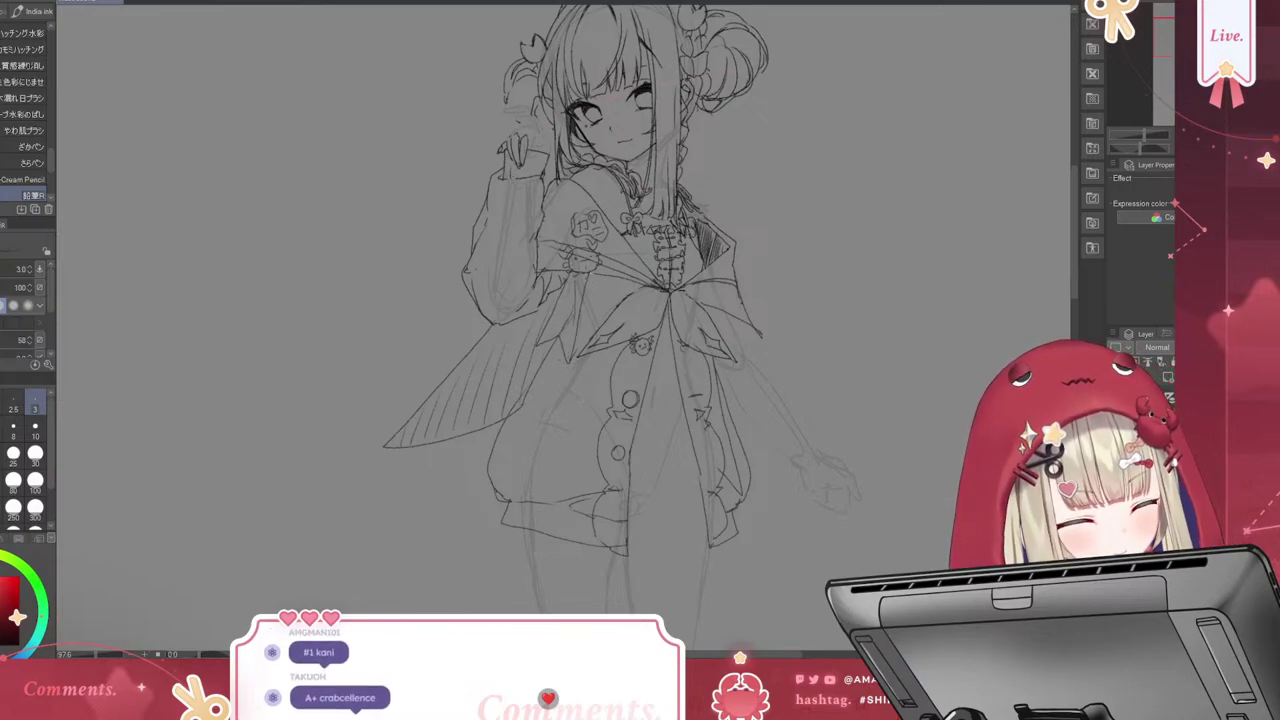
Add an inner edge line to the badge's ribbon tails and surround the medallion with a frilled rosette outline
left_click_drag(590, 302, 589, 330)
left_click_drag(600, 258, 608, 292)
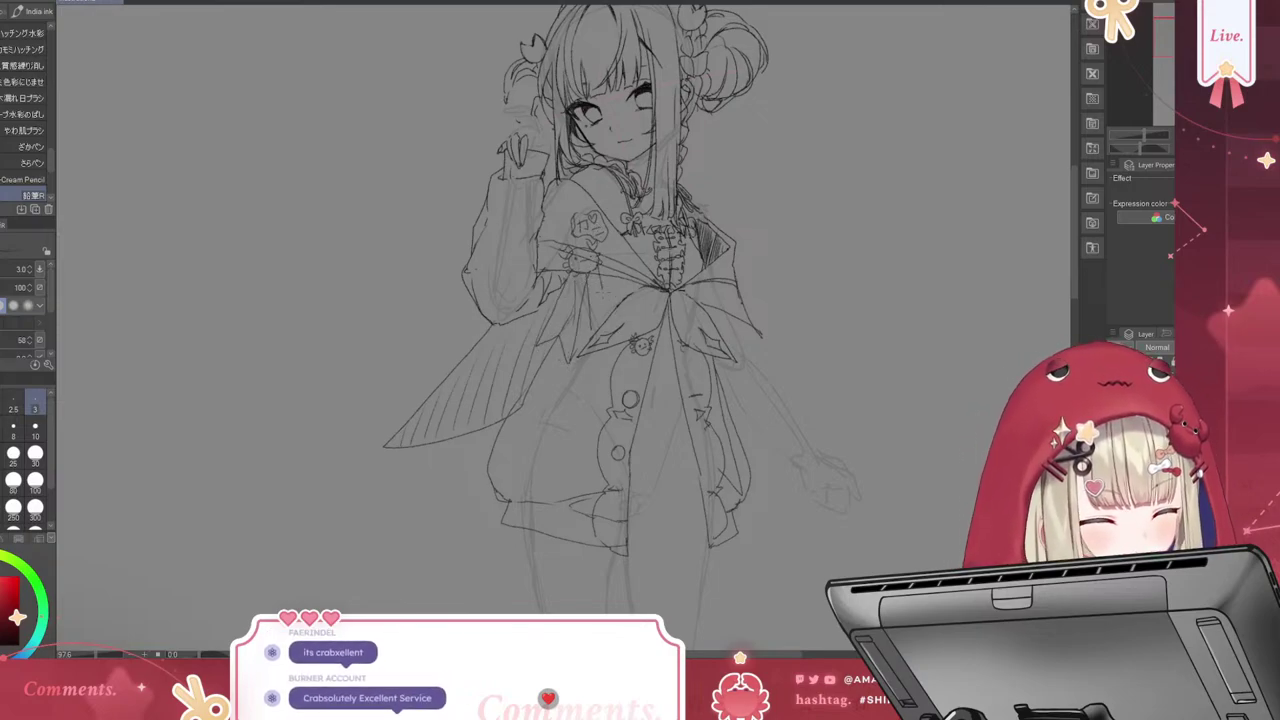
key("ctrl+z")
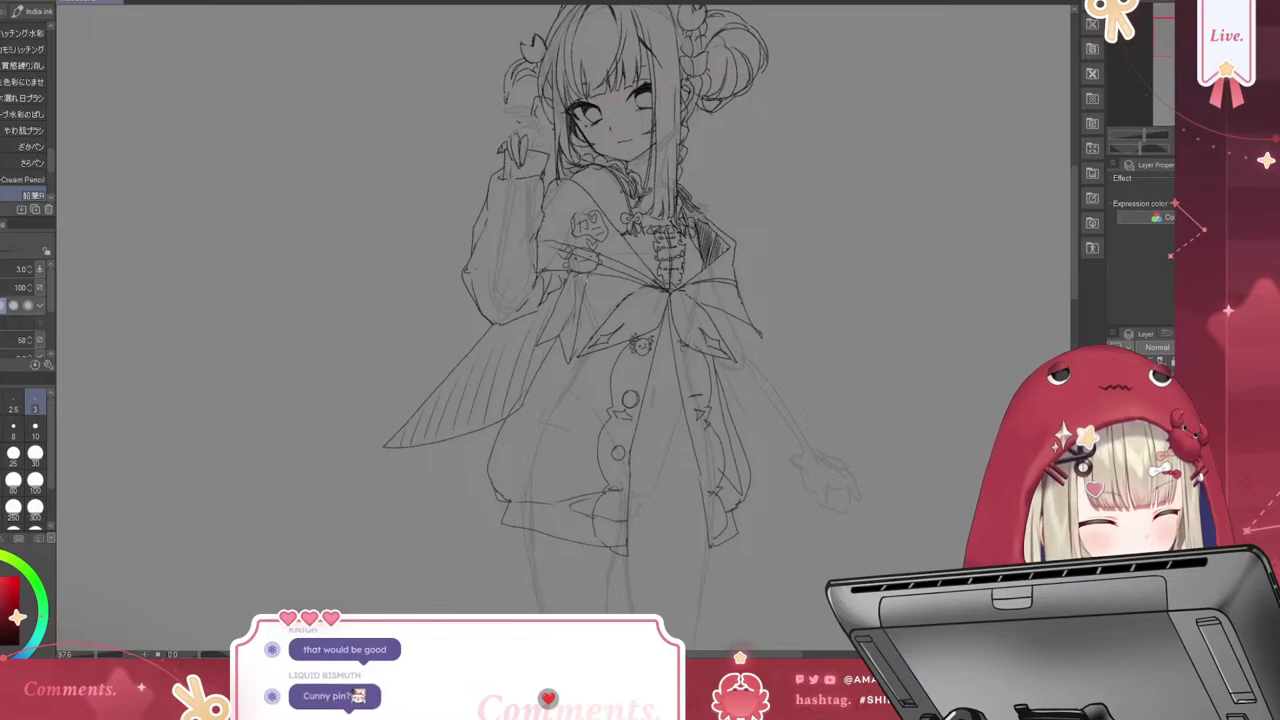
left_click_drag(586, 280, 582, 344)
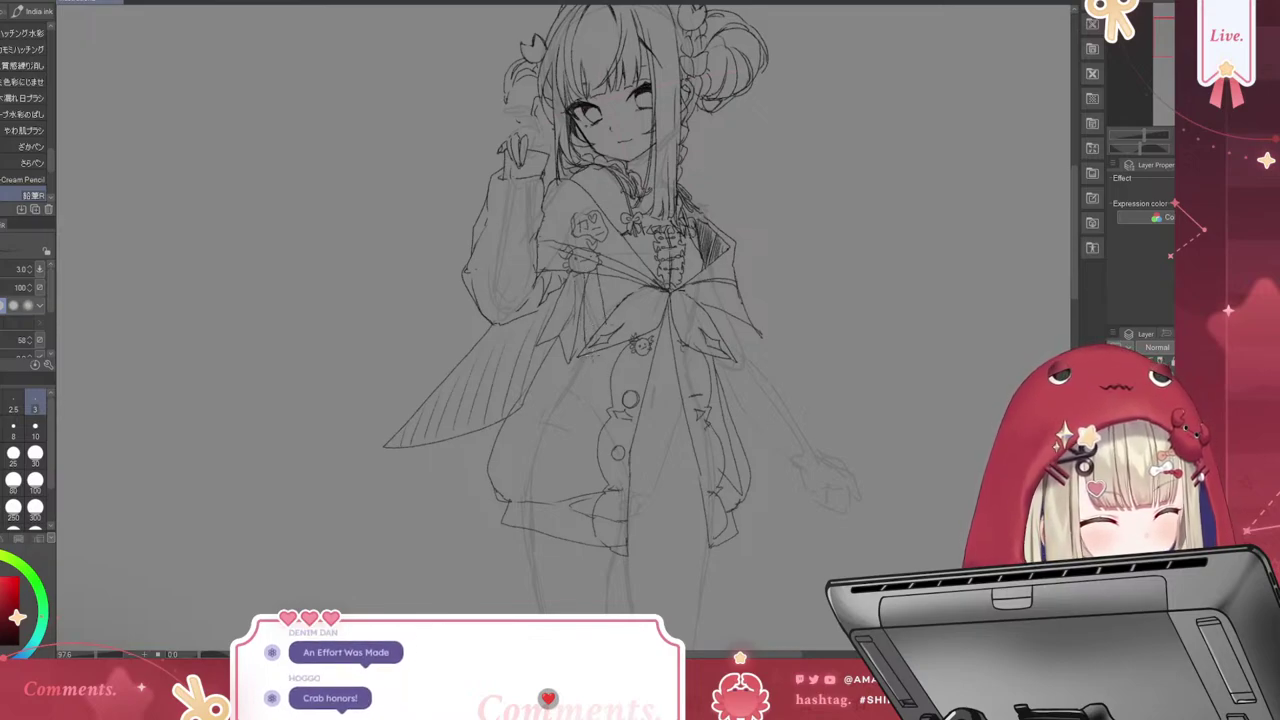
left_click_drag(566, 270, 572, 234)
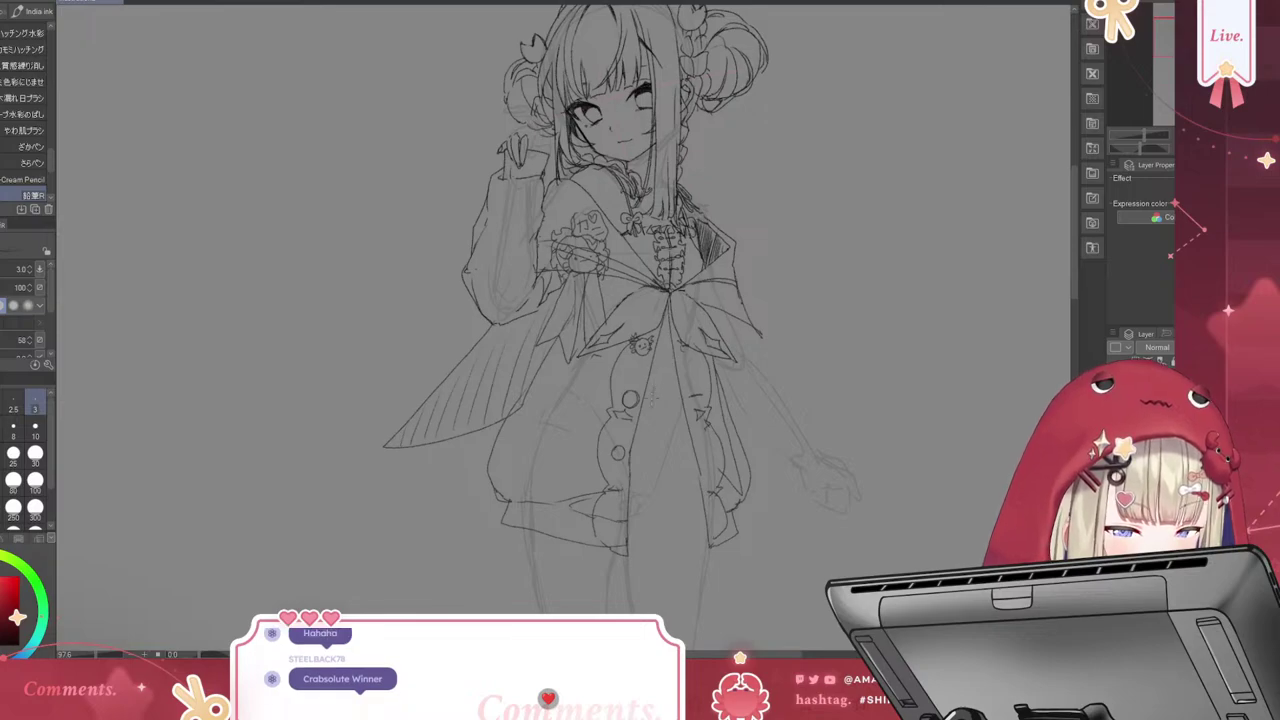
Draw a short vertical navel line on the bare midriff inside the front opening
left_click_drag(655, 388, 654, 408)
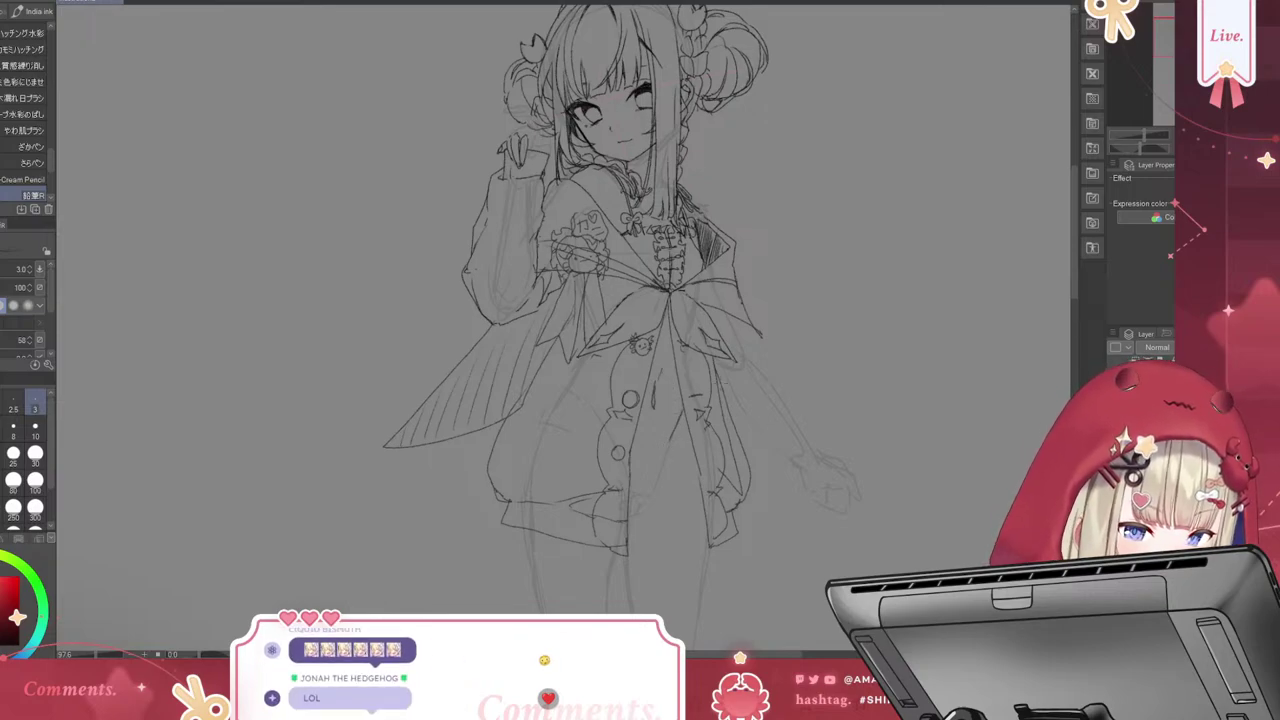
scroll(726, 382, "down", 2)
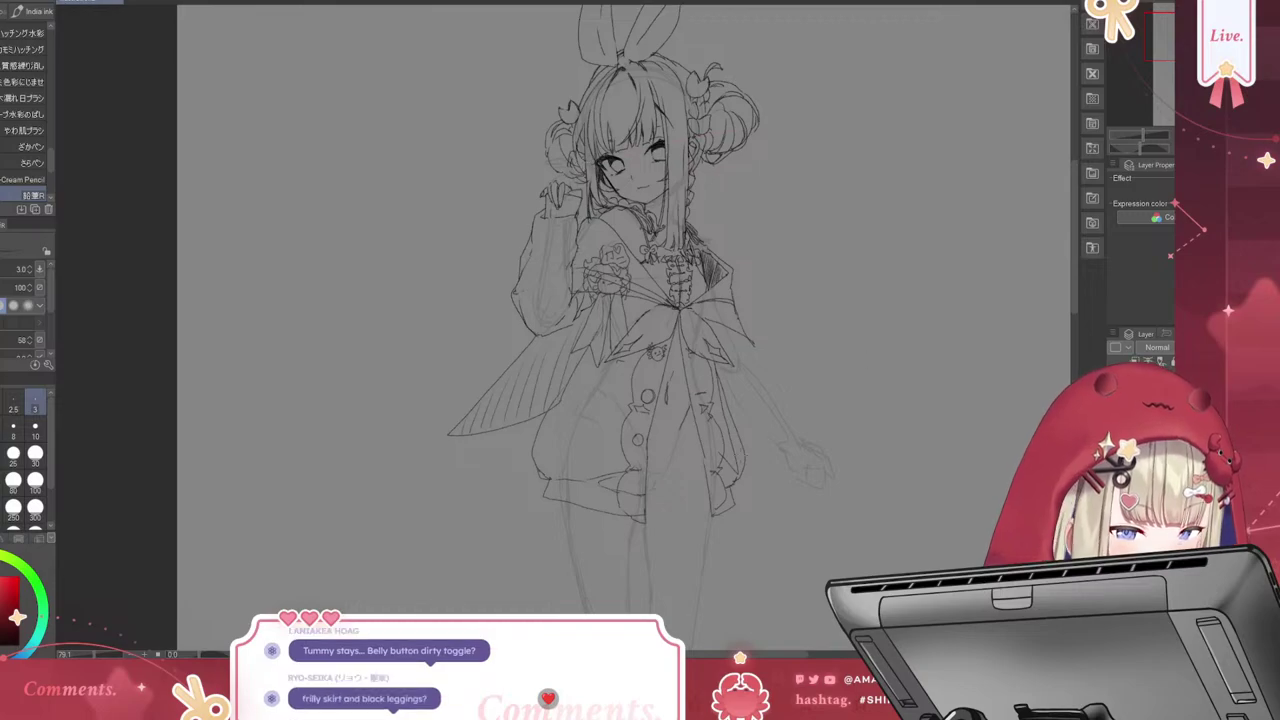
scroll(1072, 346, "down", 5)
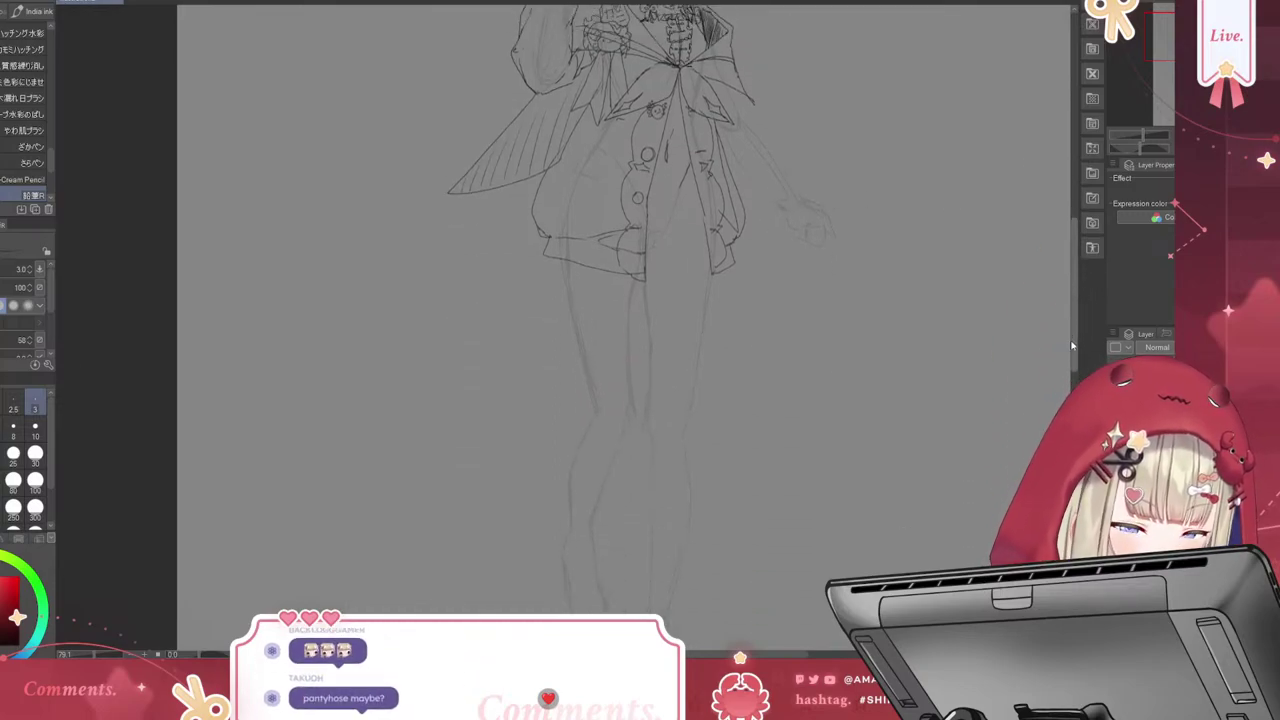
left_click_drag(1071, 345, 1072, 342)
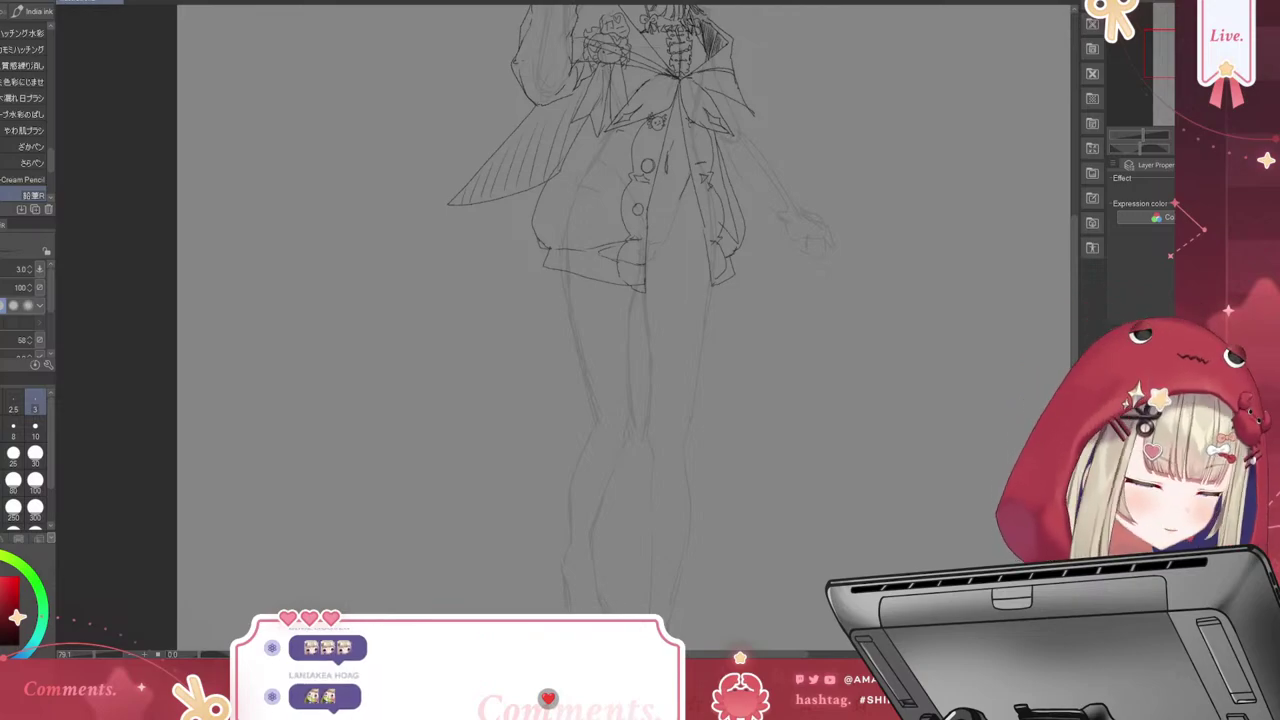
Draw the lowered arm's puffed sleeve with its cuff, hand and wrist bow, and darken its upper edge below the collar tip
left_click_drag(1072, 330, 1076, 294)
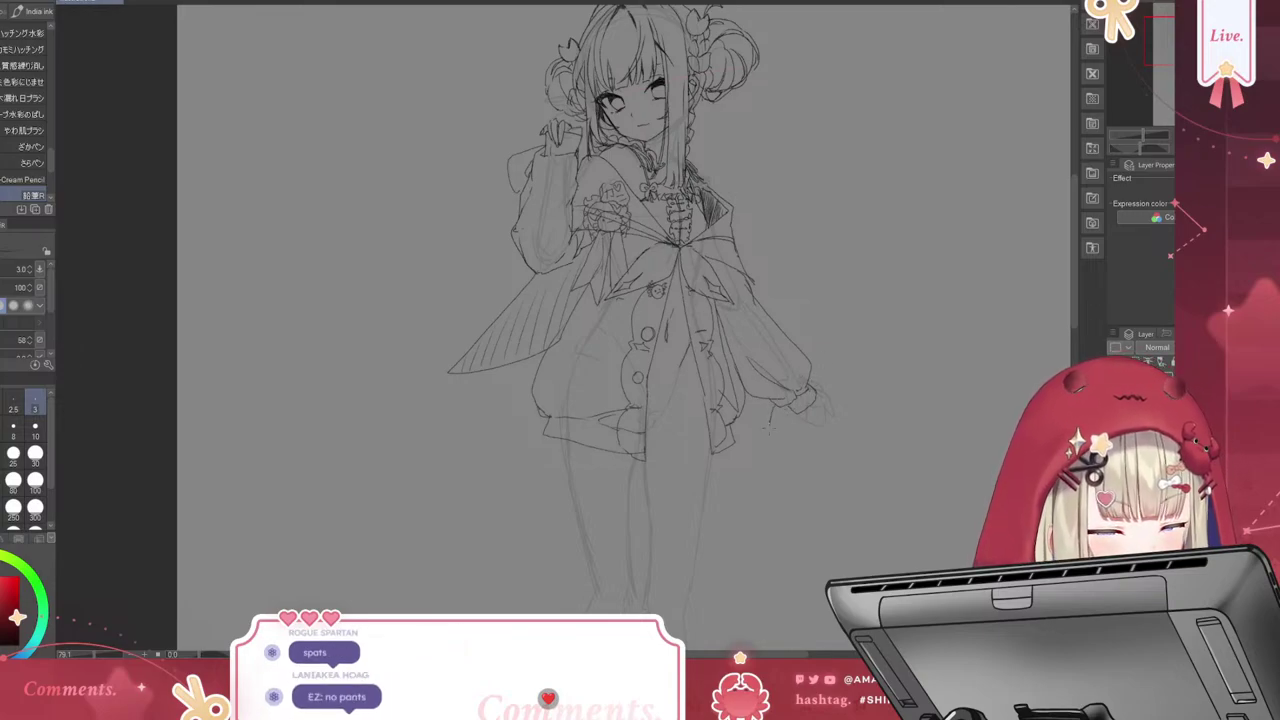
left_click_drag(772, 425, 794, 446)
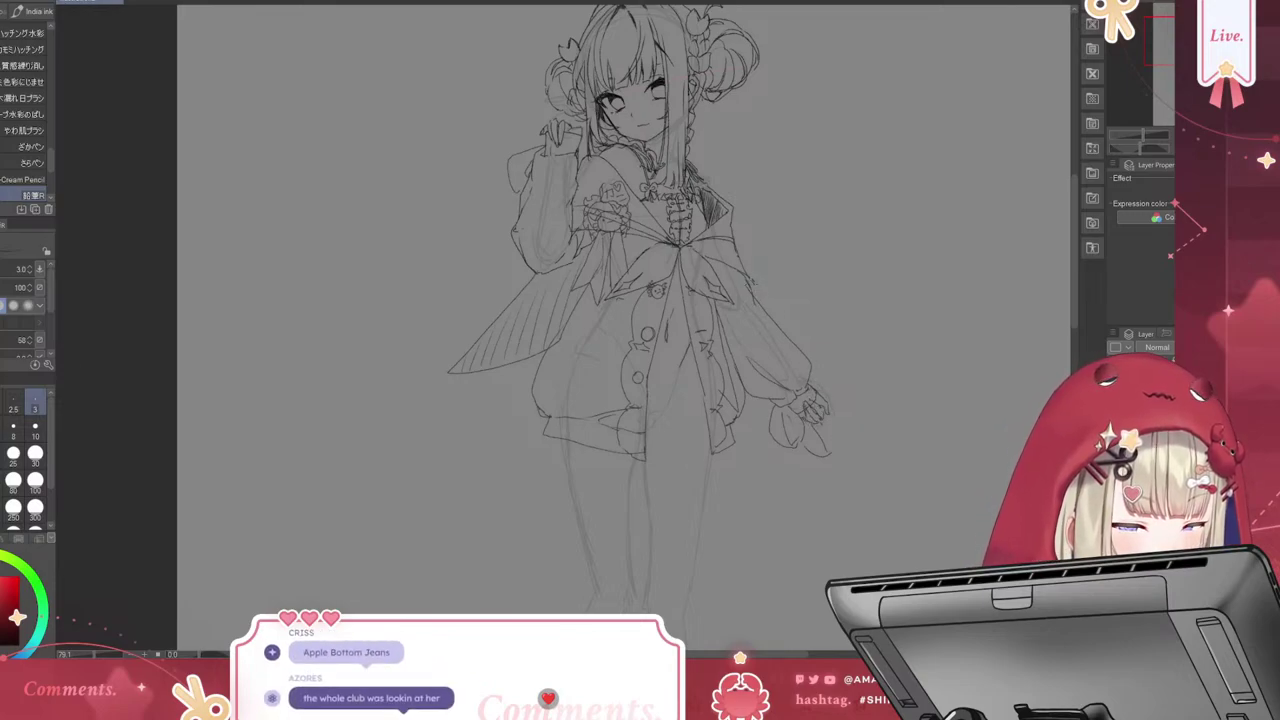
mouse_move(750, 280)
left_mouse_down()
mouse_move(764, 308)
mouse_move(754, 296)
left_mouse_up()
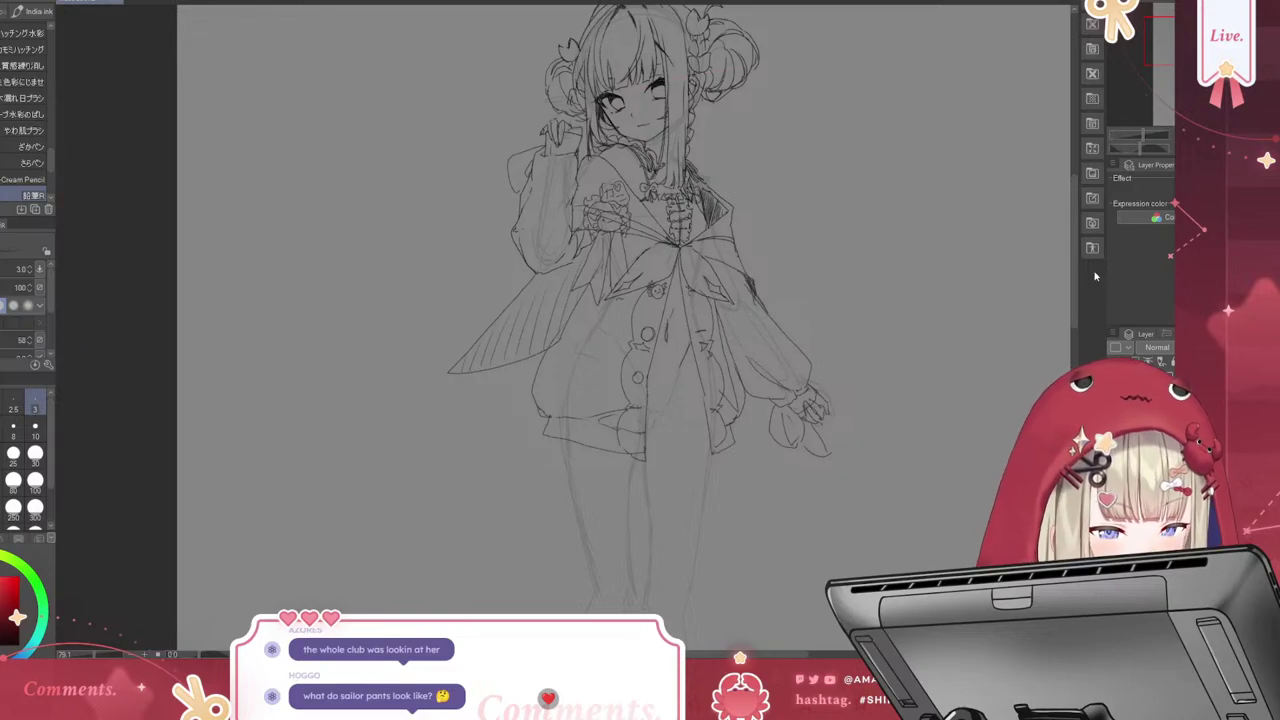
Draw very short shorts with a waistline and a banded hem inside the lower garment's front opening
scroll(1075, 277, "up", 3)
scroll(1075, 277, "down", 2)
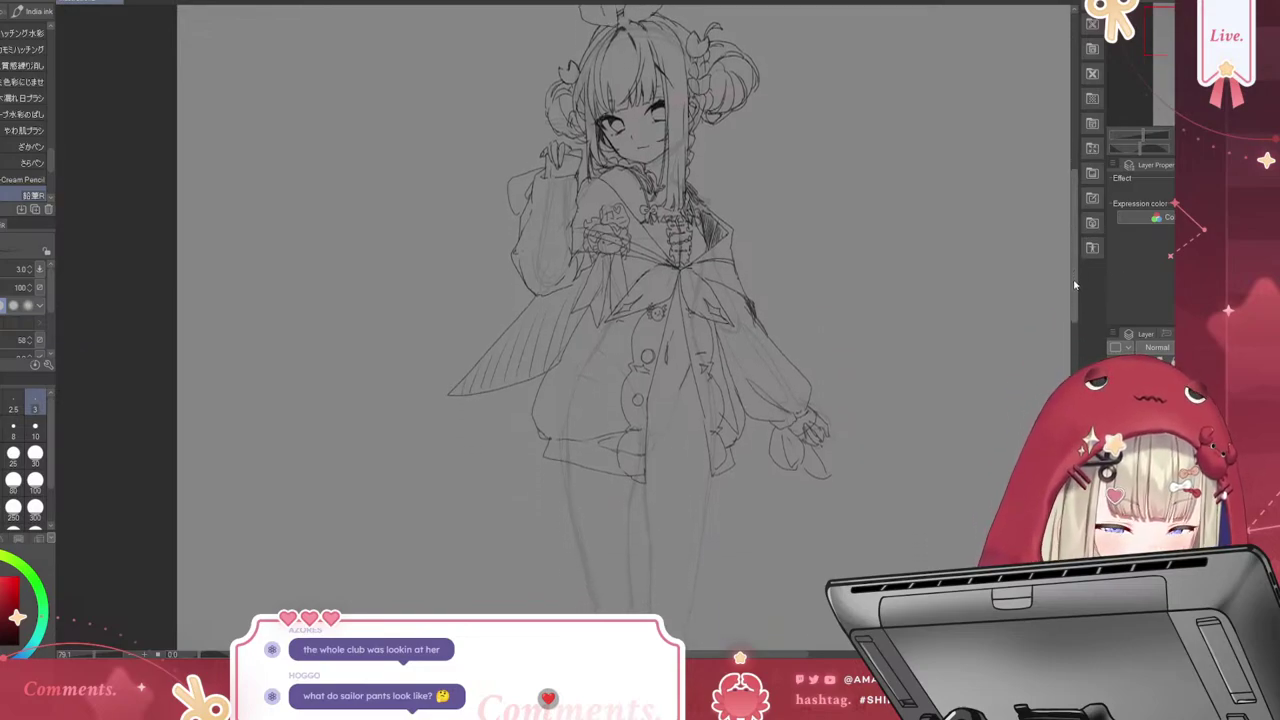
scroll(1073, 284, "down", 2)
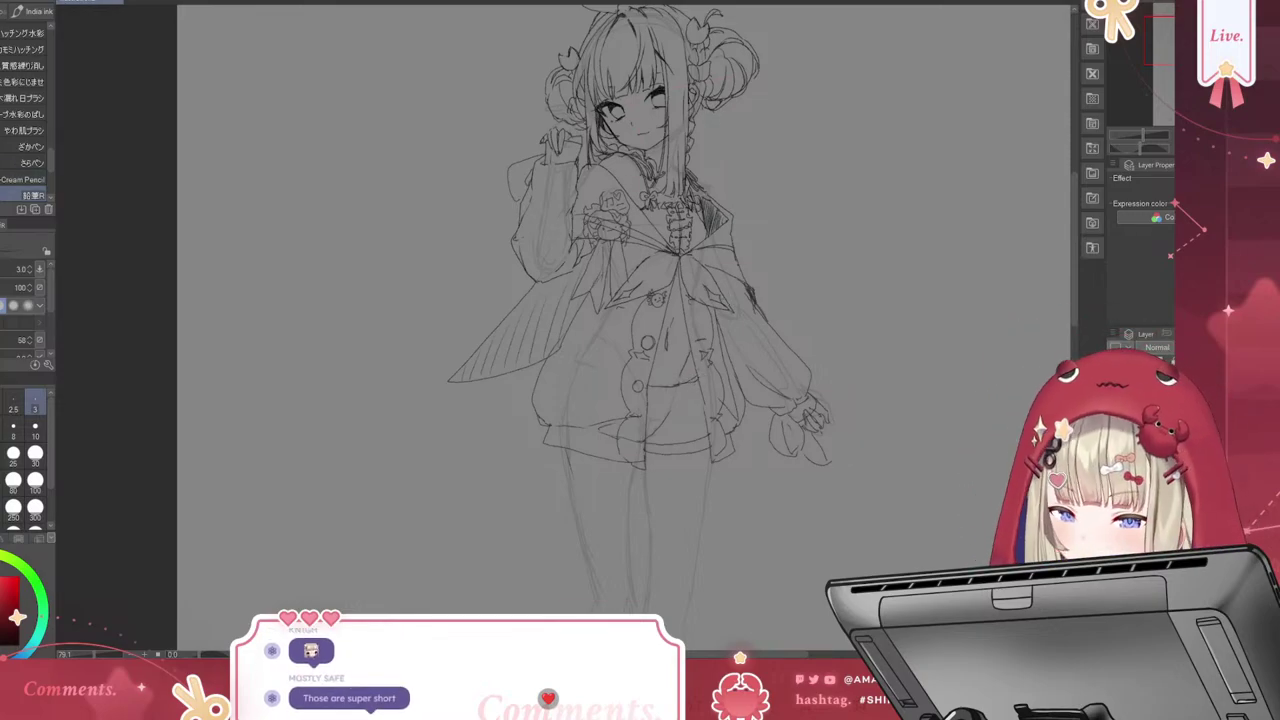
Erase the shorts' waistline and redraw their front with a notched waist edge and a small dark triangular opening below the navel
key("e")
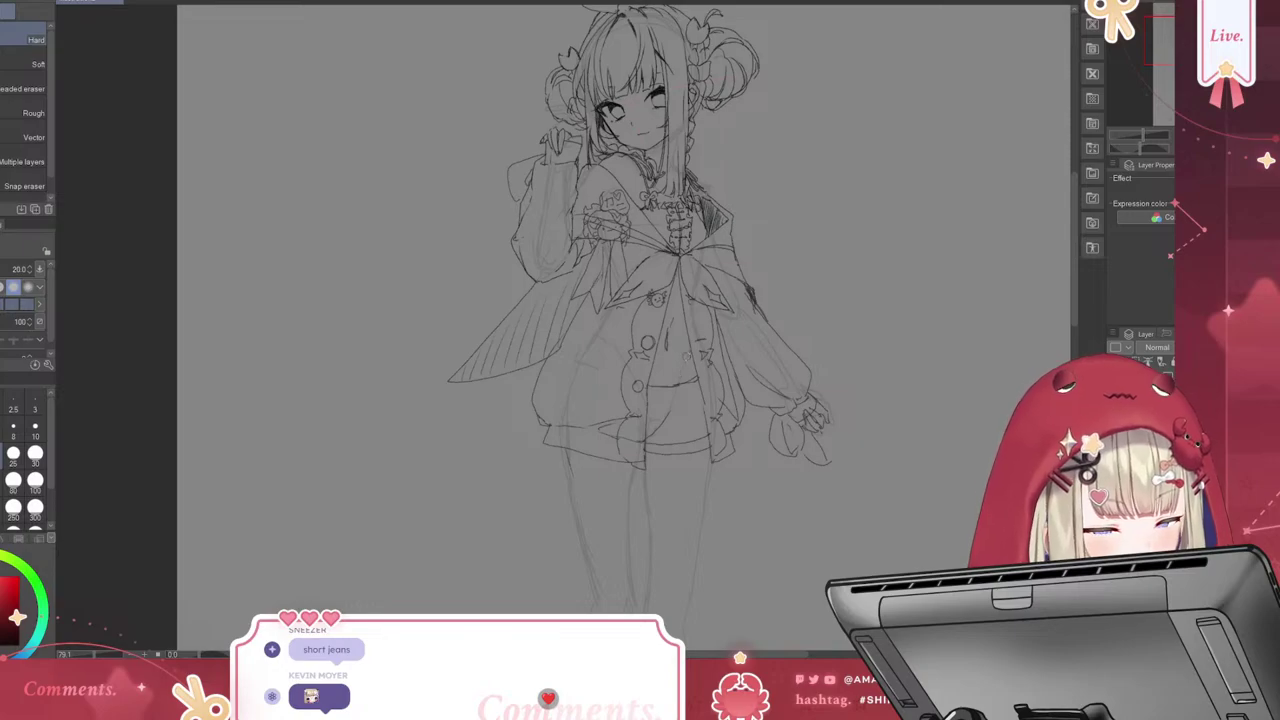
left_click_drag(686, 379, 655, 385)
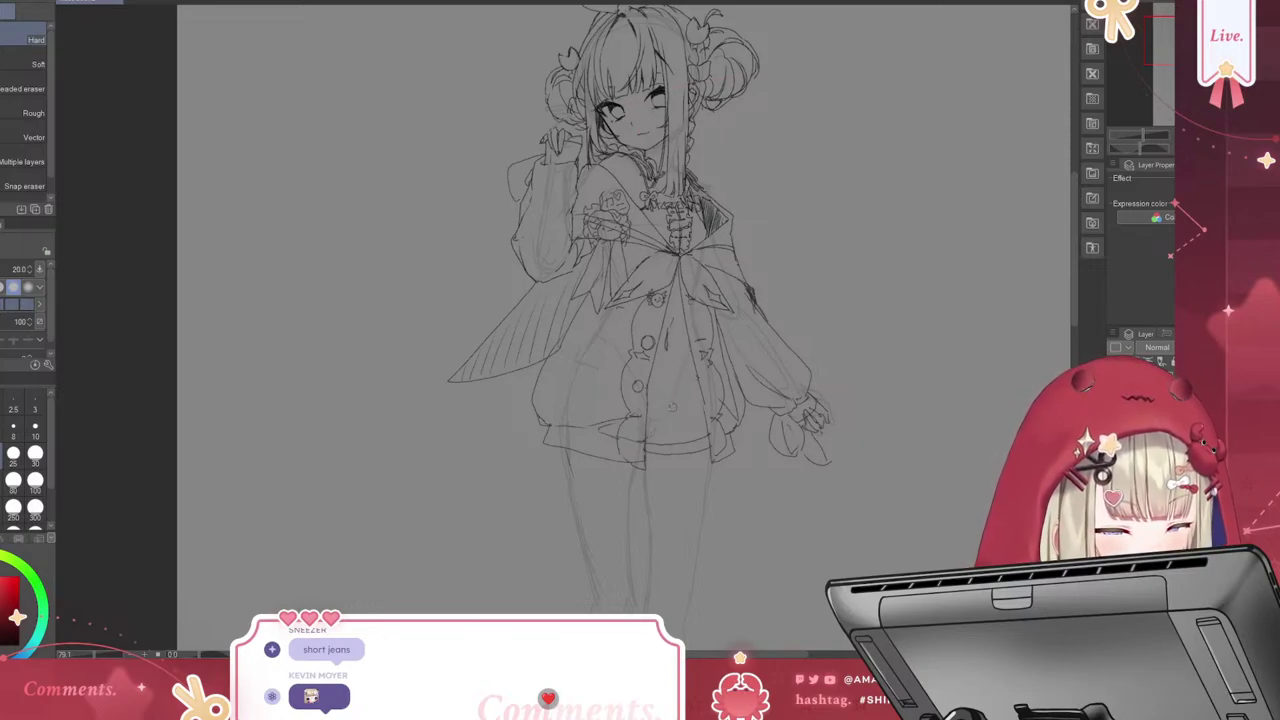
key("p")
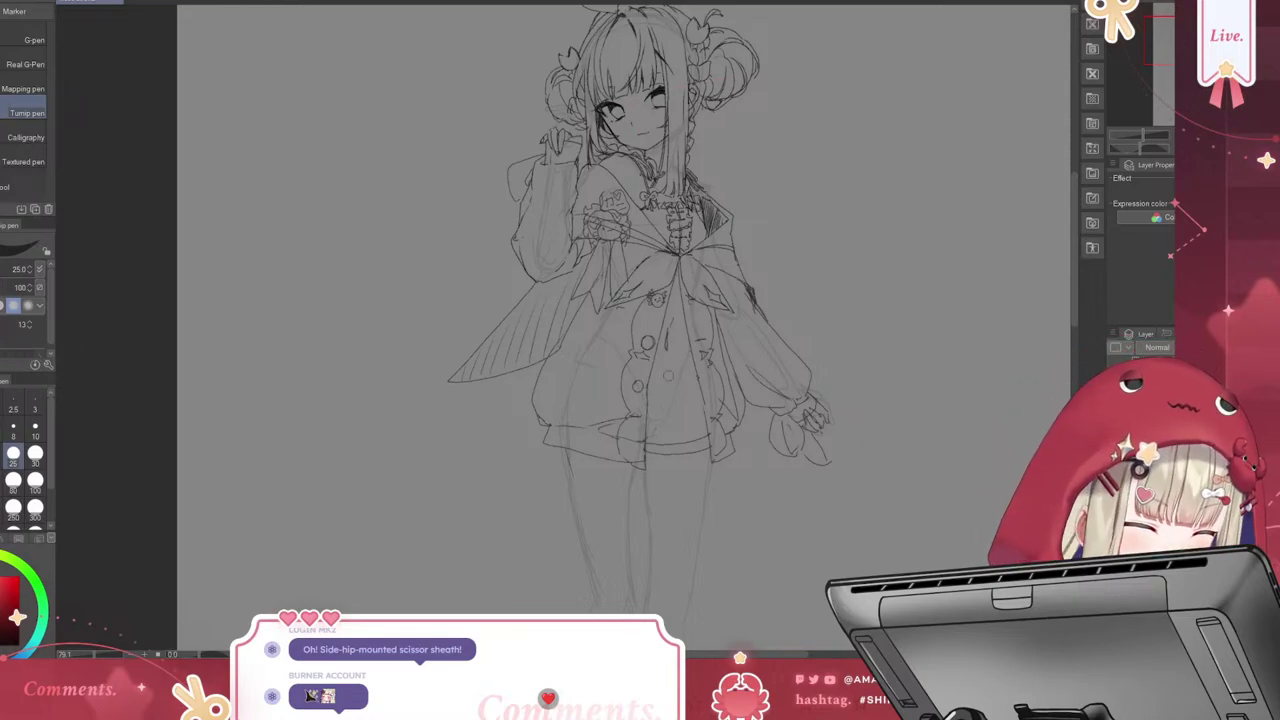
key("p")
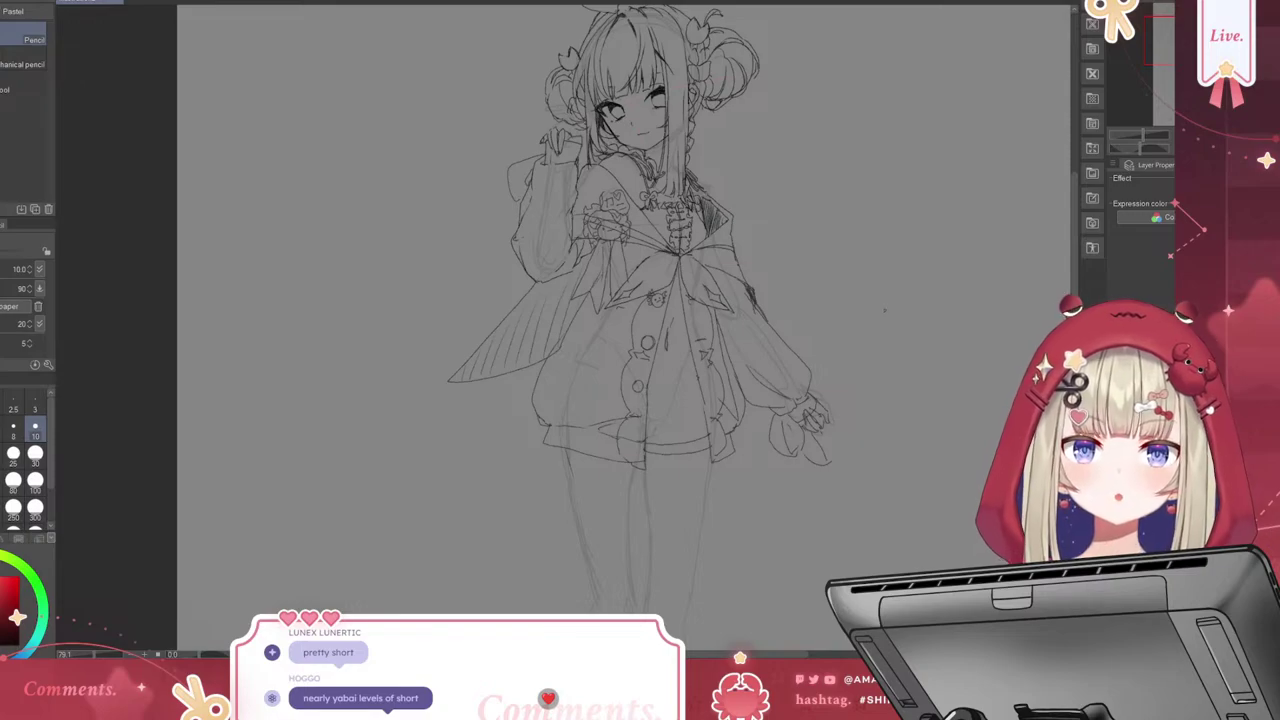
key("p")
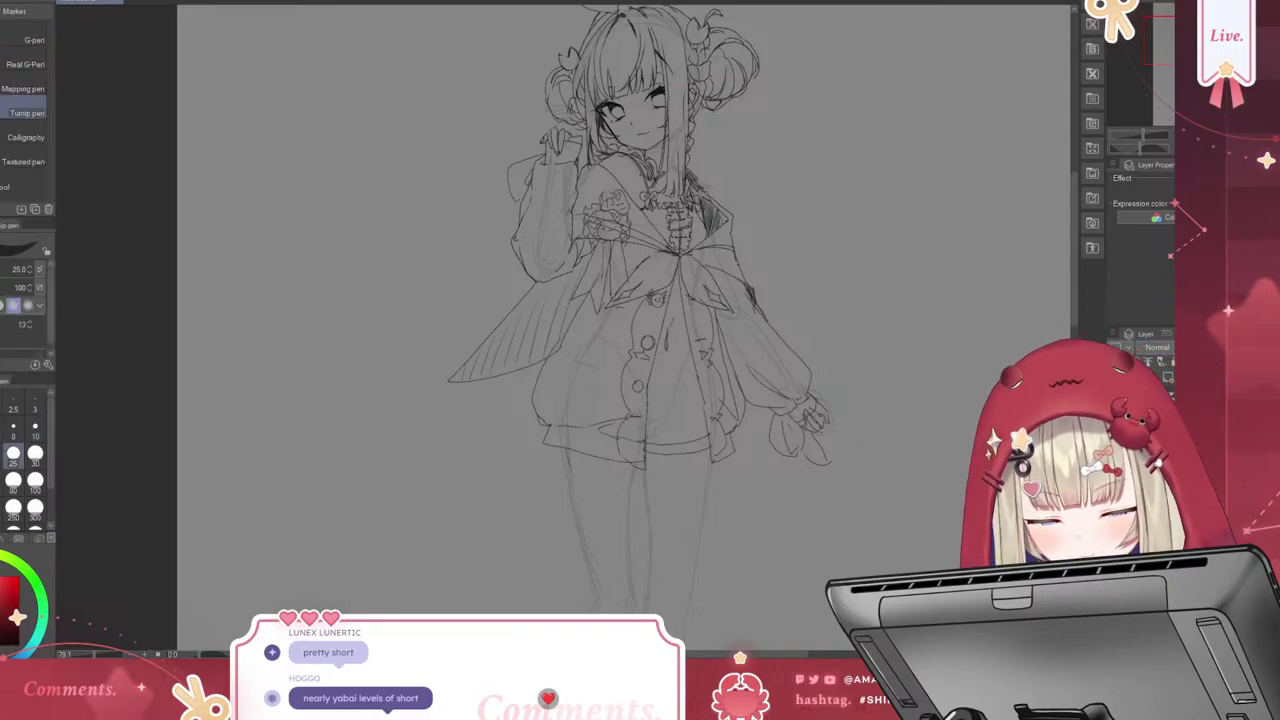
key("p")
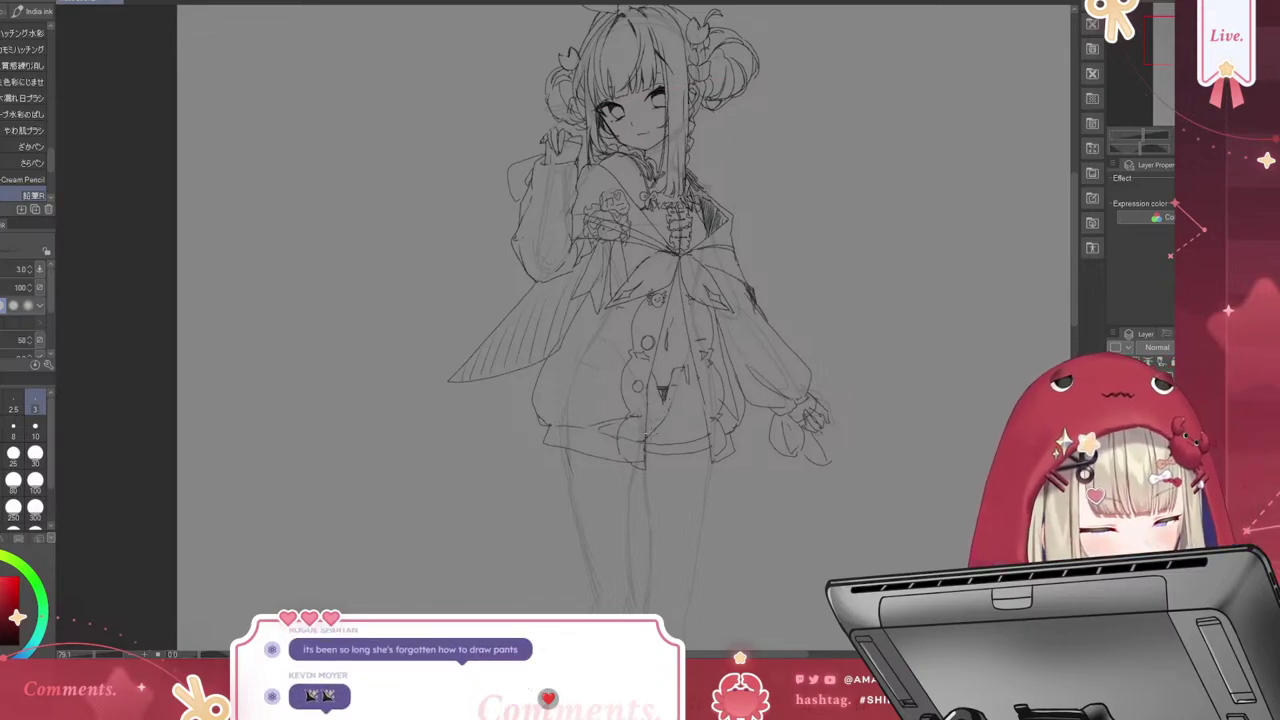
key("ctrl+z")
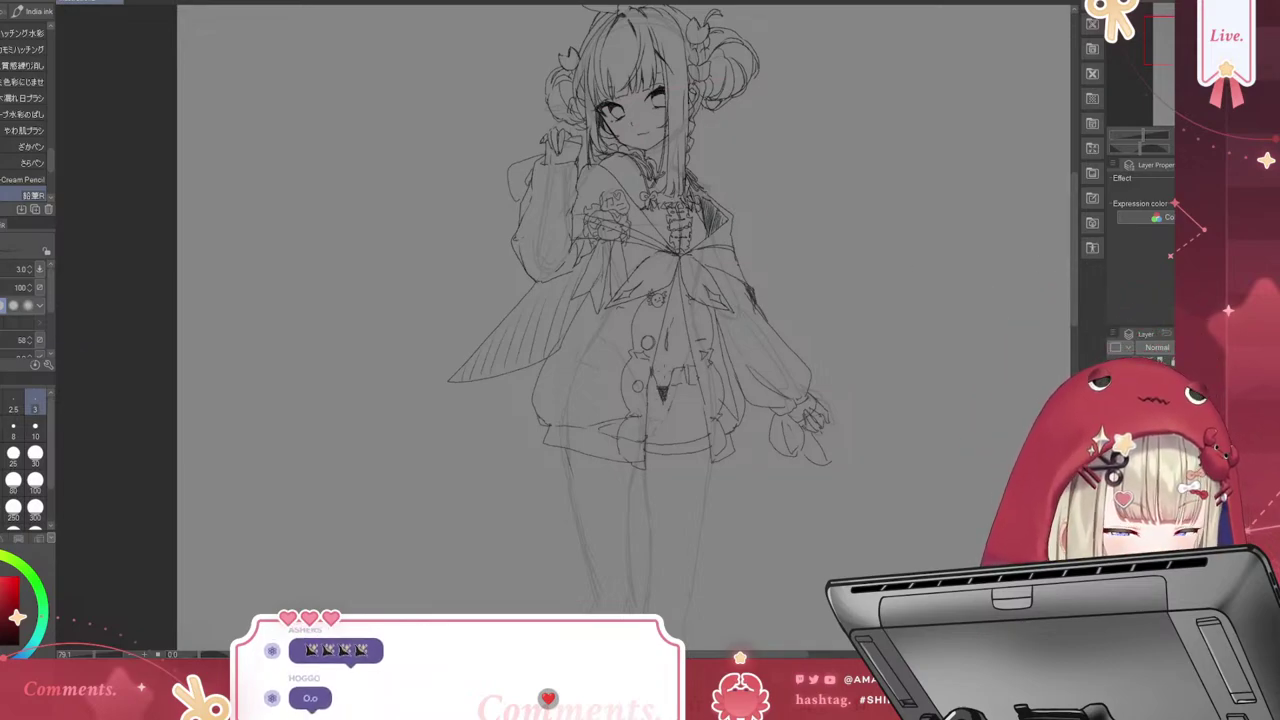
Draw a double-lined strap with a buckle around the straight leg's upper thigh, just below the shorts
left_click_drag(1075, 309, 1075, 355)
scroll(728, 434, "down", 2)
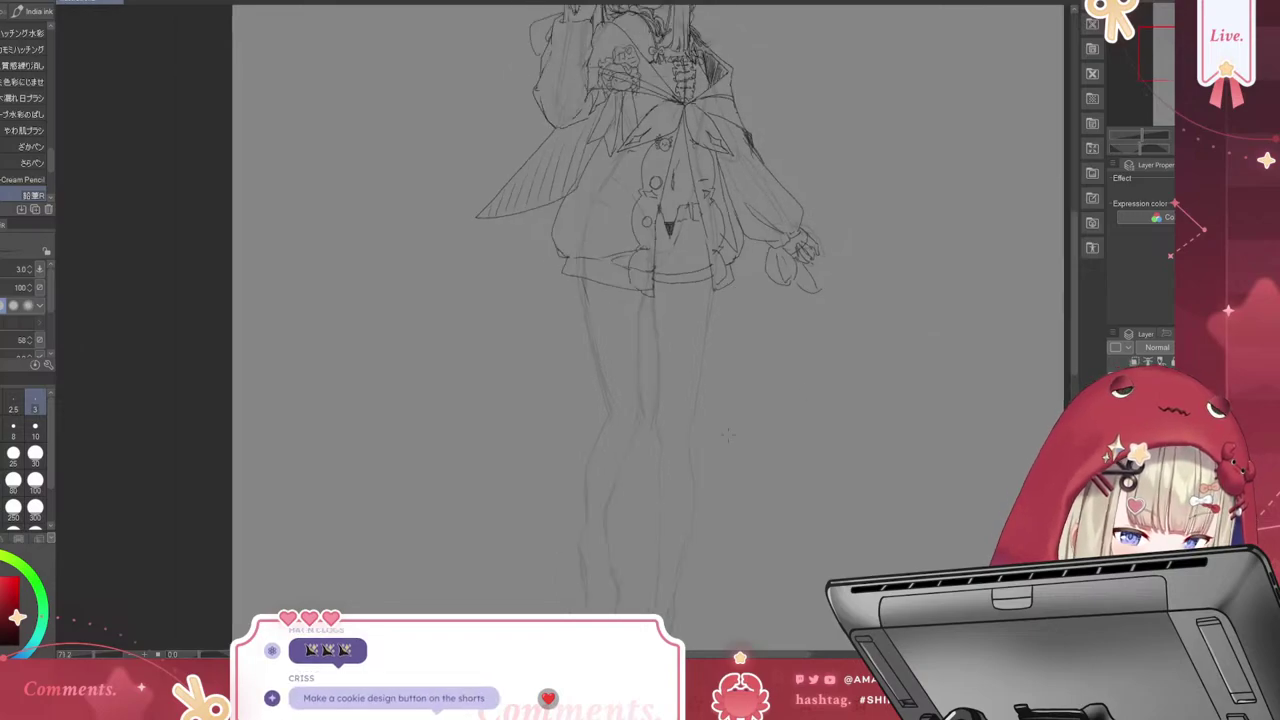
scroll(728, 433, "down", 2)
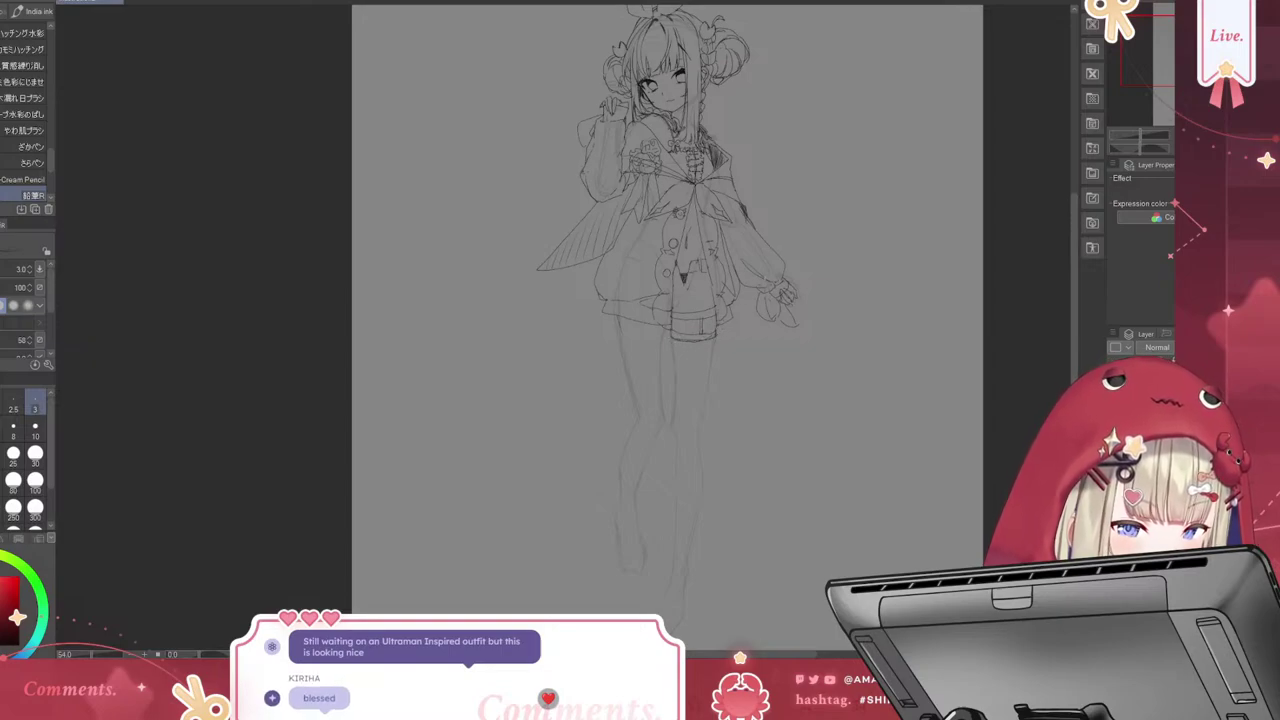
scroll(770, 286, "up", 2)
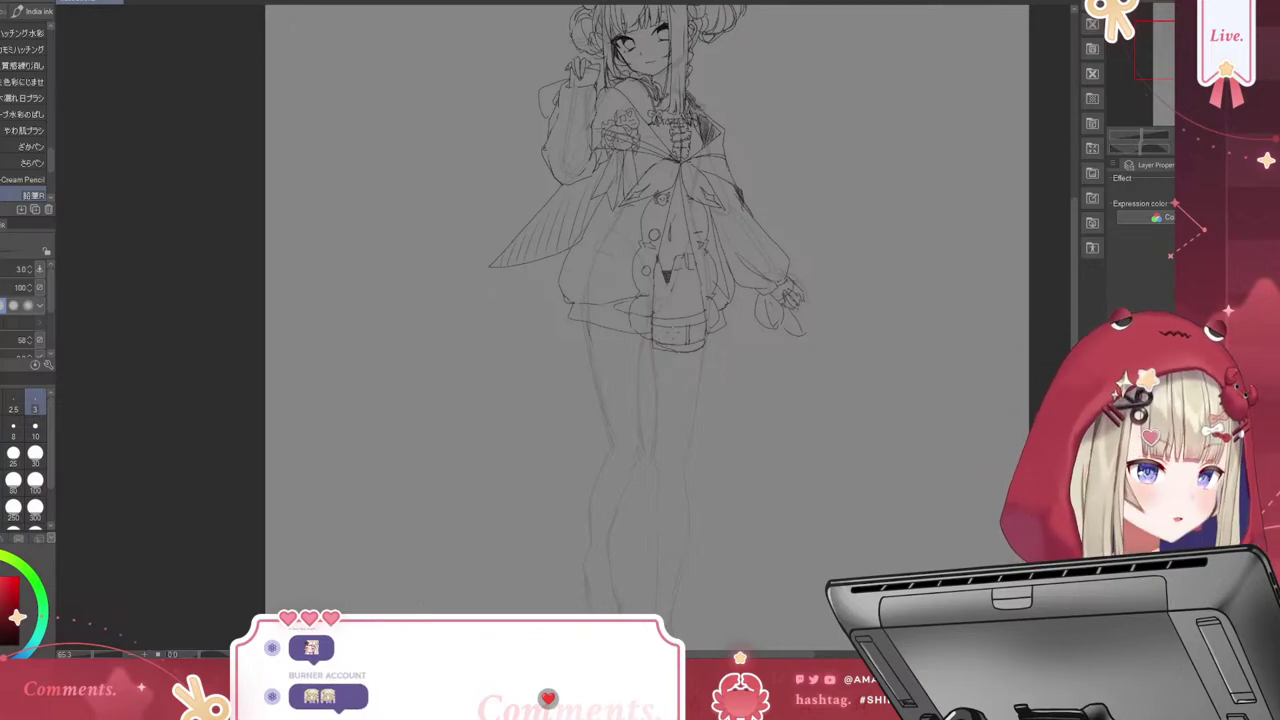
Outline the straight leg's thigh down to the knee and add a short sock cuff below the knee
left_click_drag(652, 342, 650, 440)
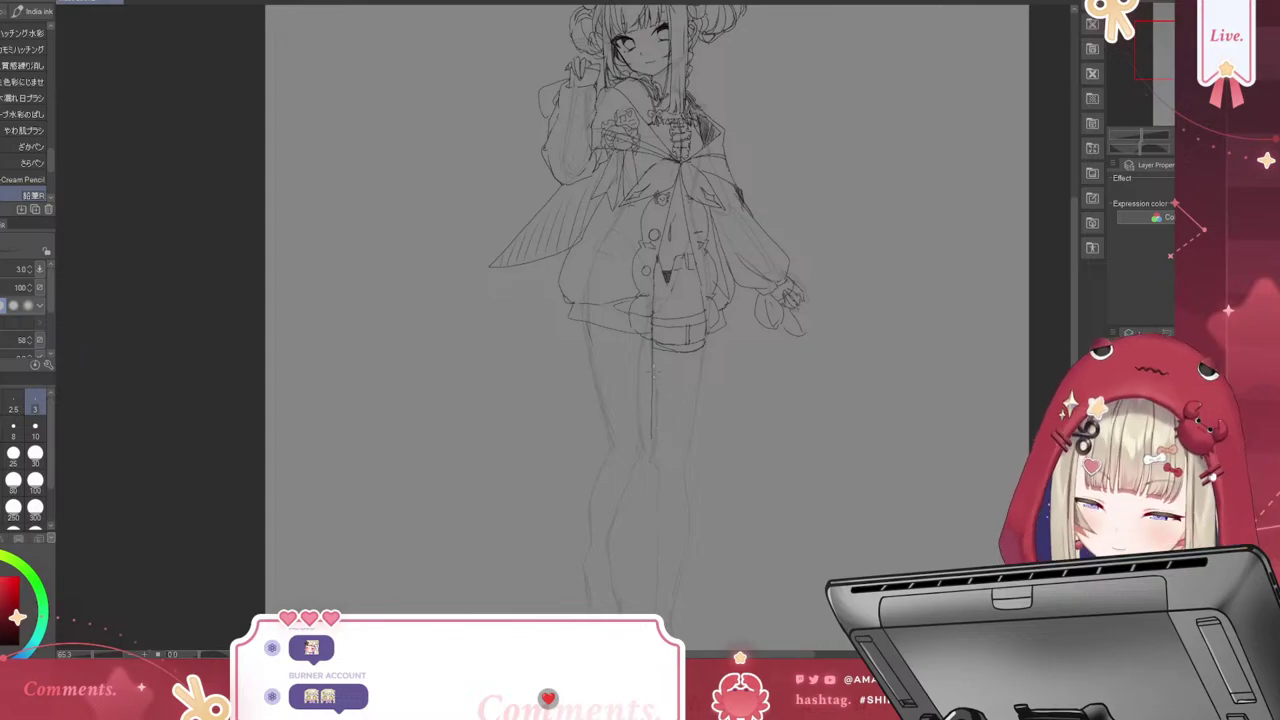
key("ctrl+z")
mouse_move(655, 370)
left_mouse_down()
mouse_move(655, 474)
mouse_move(691, 428)
mouse_move(686, 462)
left_mouse_up()
key("ctrl+z")
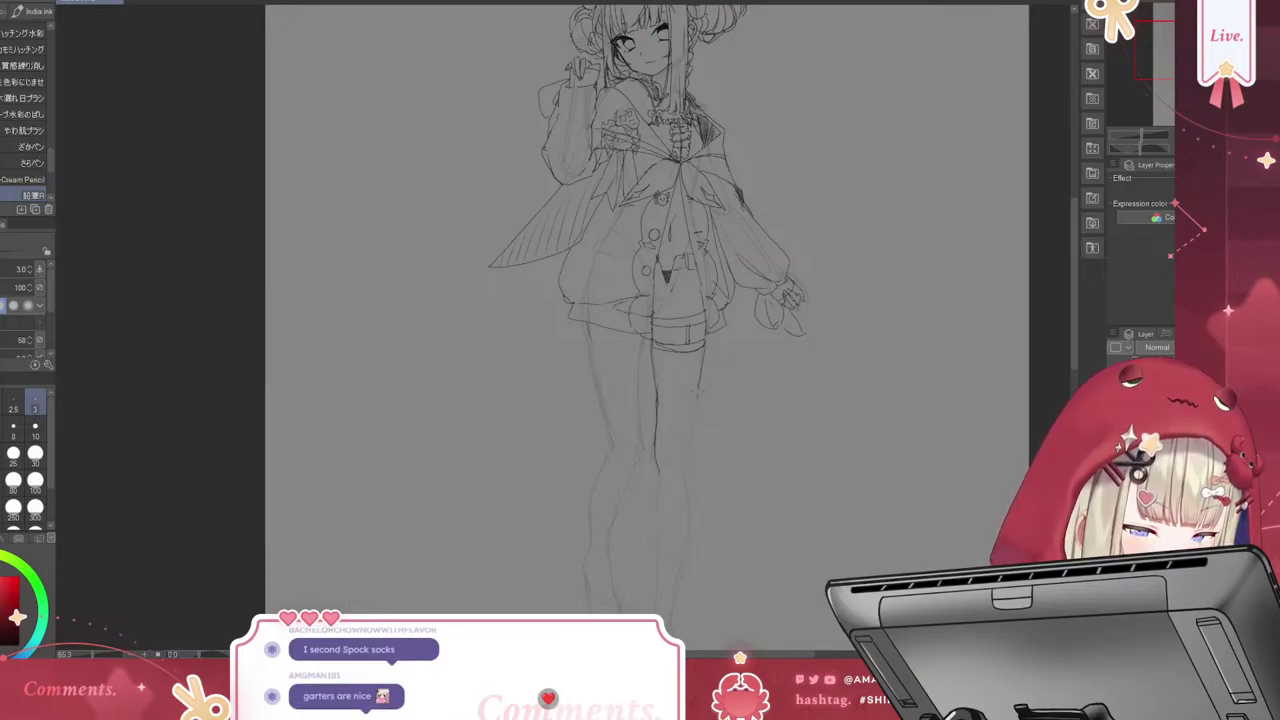
key("ctrl+z")
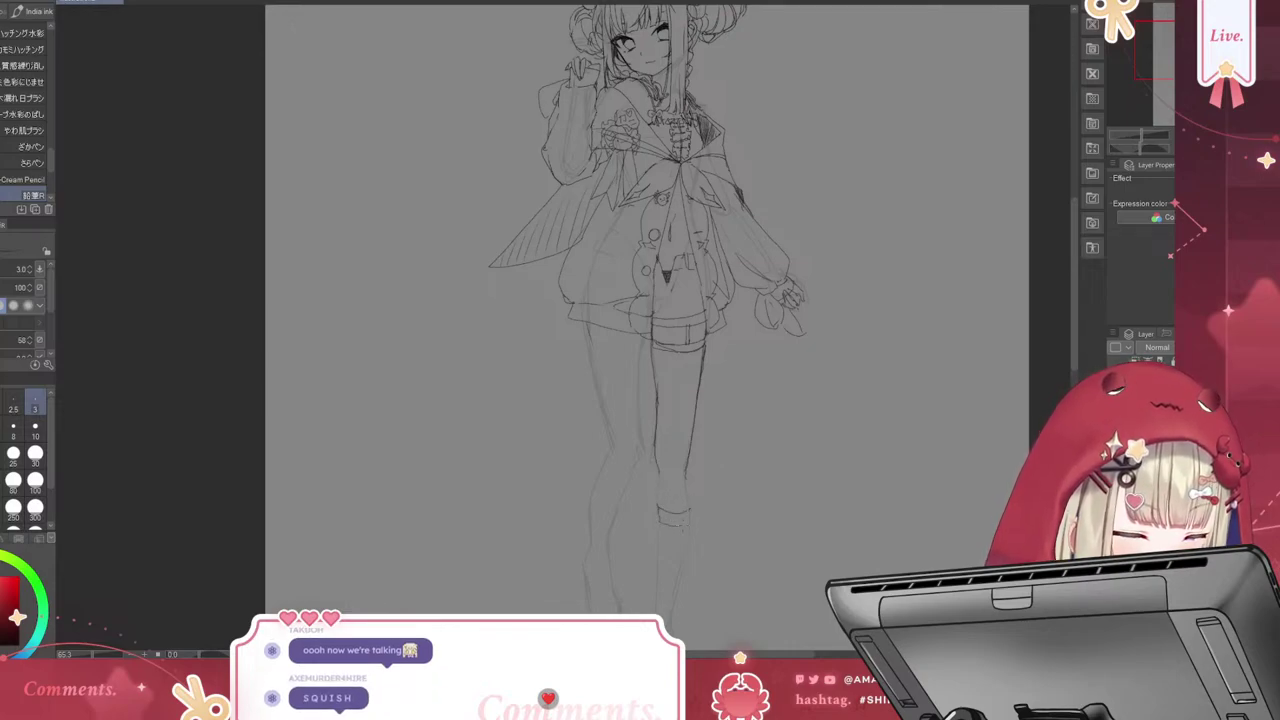
Draw the straight leg's calf contours from the sock cuff down to the ankle
left_click_drag(678, 576, 670, 610)
key("ctrl+z")
left_click_drag(690, 522, 676, 598)
left_click_drag(659, 532, 659, 590)
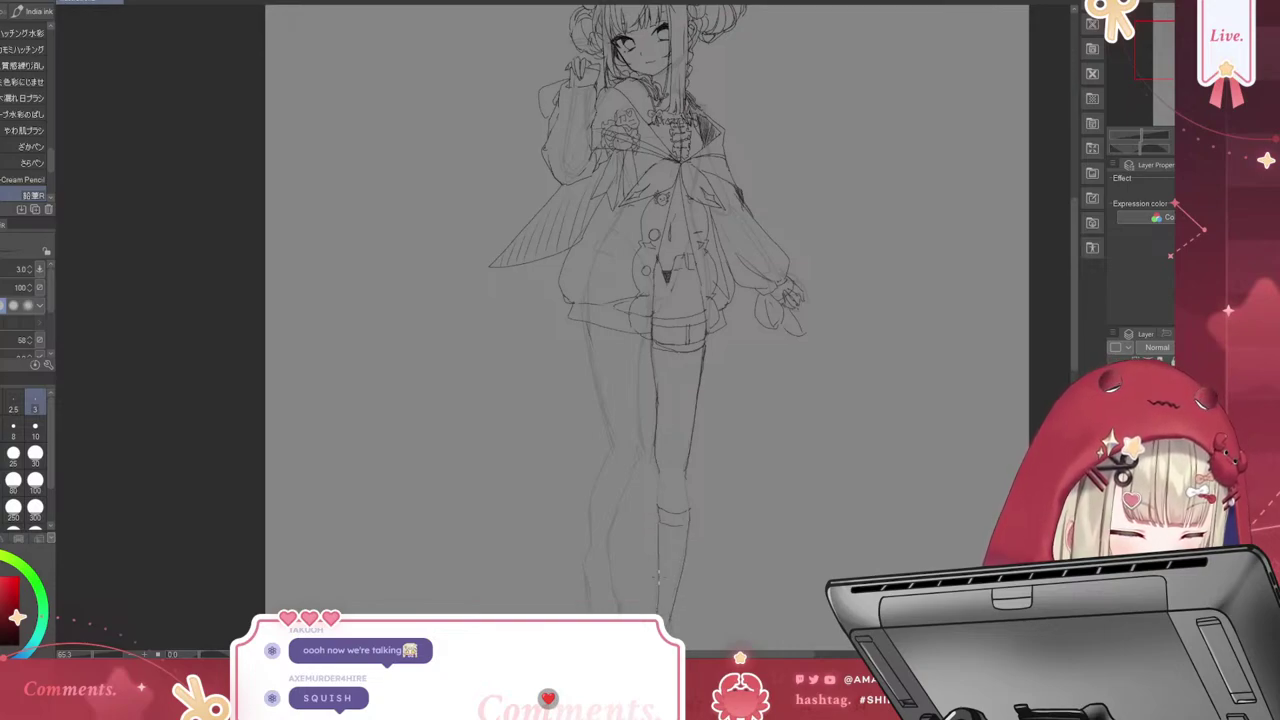
key("ctrl+z")
left_click_drag(659, 522, 657, 582)
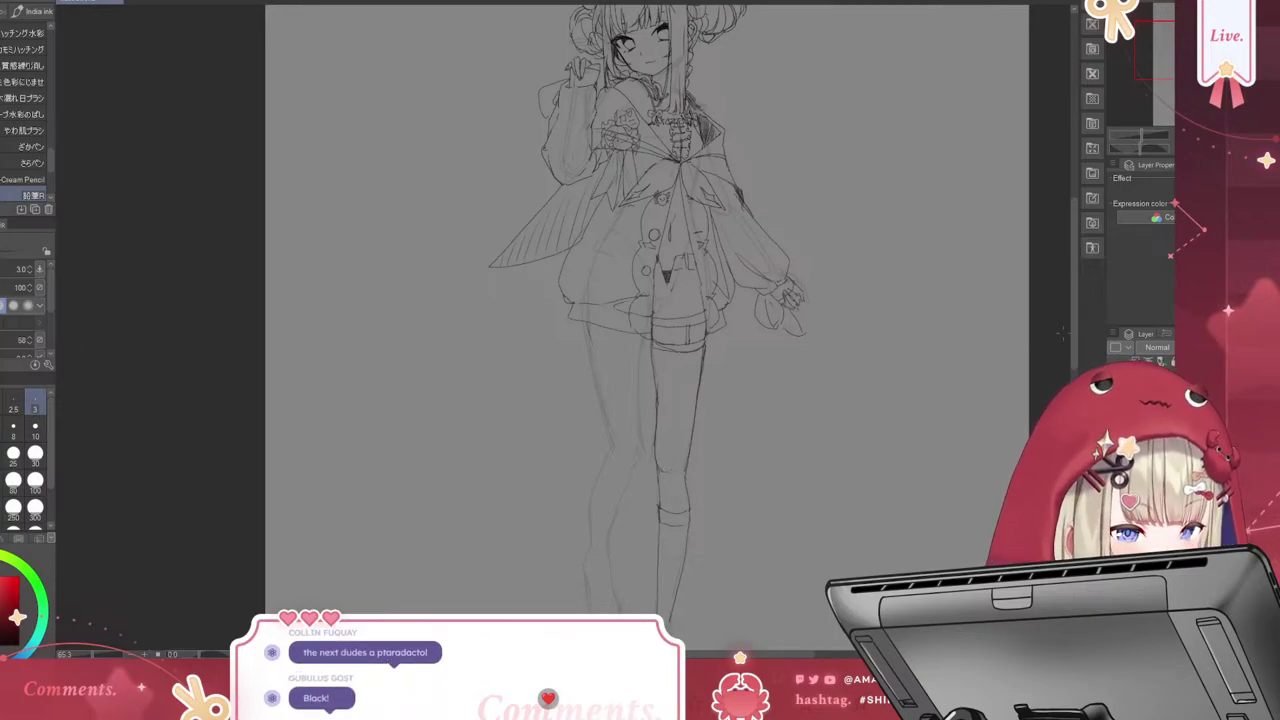
scroll(1062, 333, "down", 3)
left_click_drag(657, 500, 650, 538)
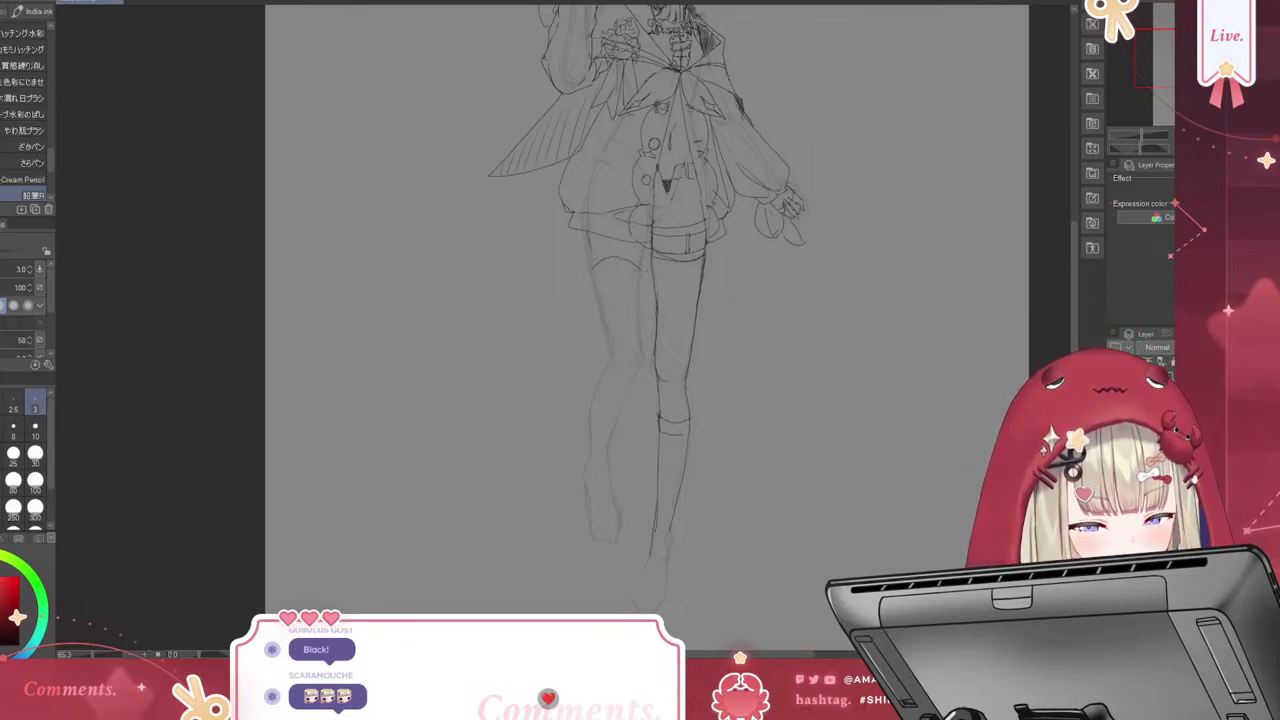
Draw a thigh-high sock cuff on the bent leg and outline its thigh, knee and inner calf
left_click_drag(602, 279, 632, 275)
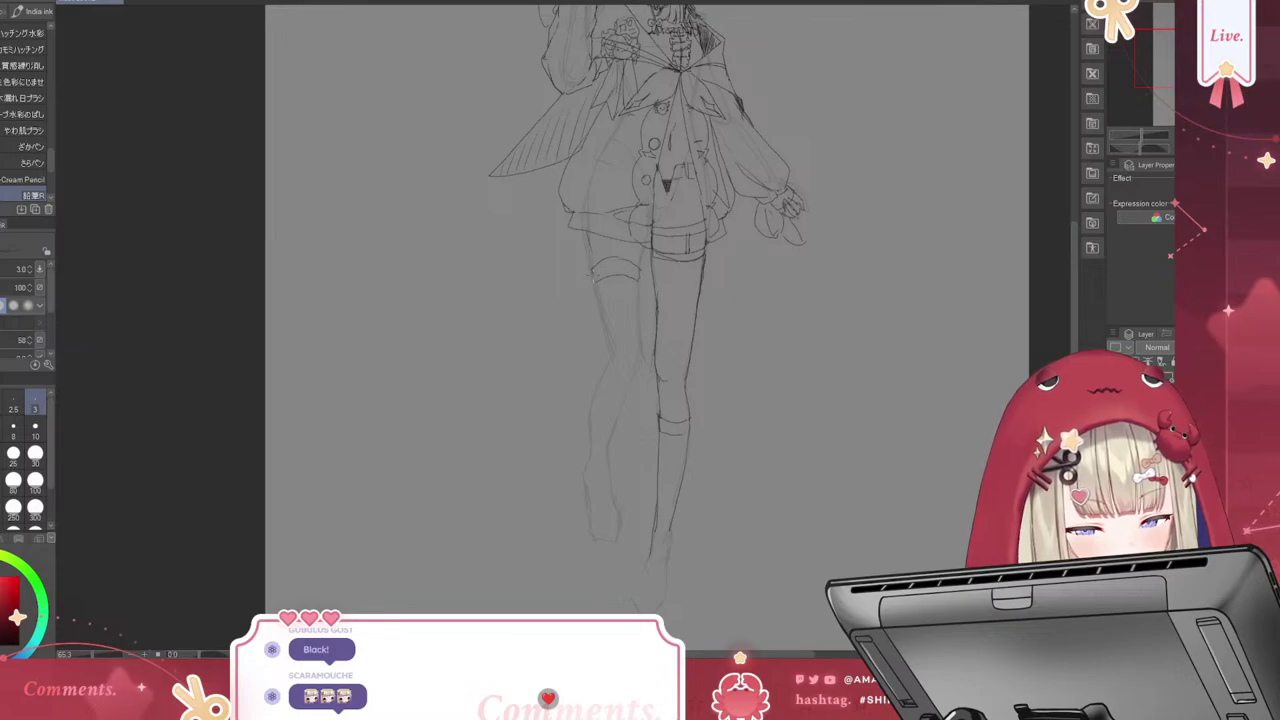
mouse_move(637, 283)
left_mouse_down()
mouse_move(643, 356)
mouse_move(612, 434)
left_mouse_up()
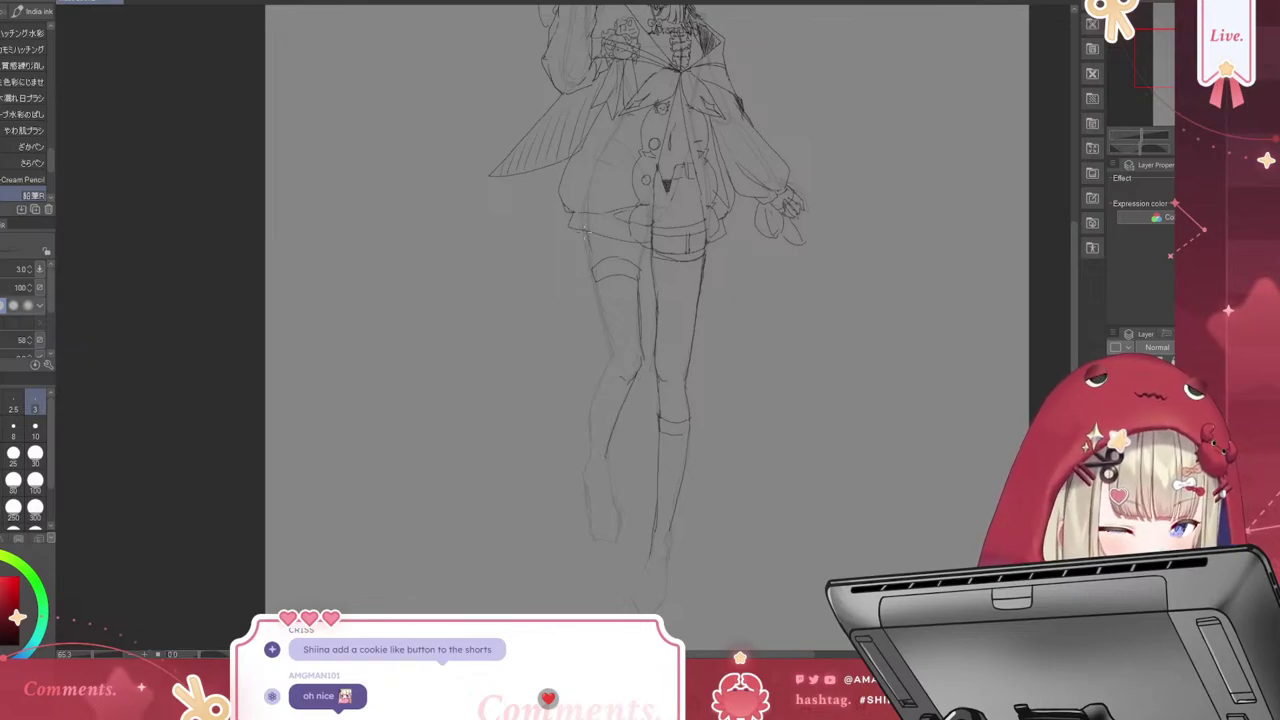
left_click_drag(586, 233, 612, 348)
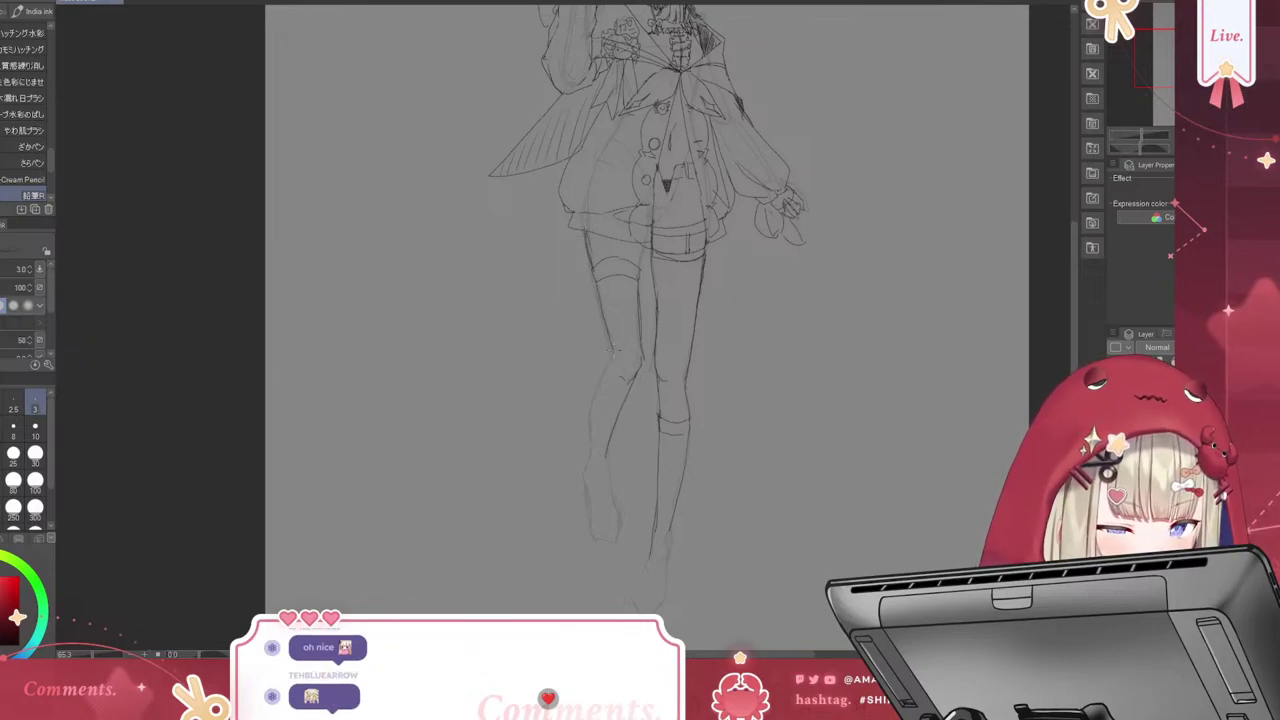
key("ctrl+z")
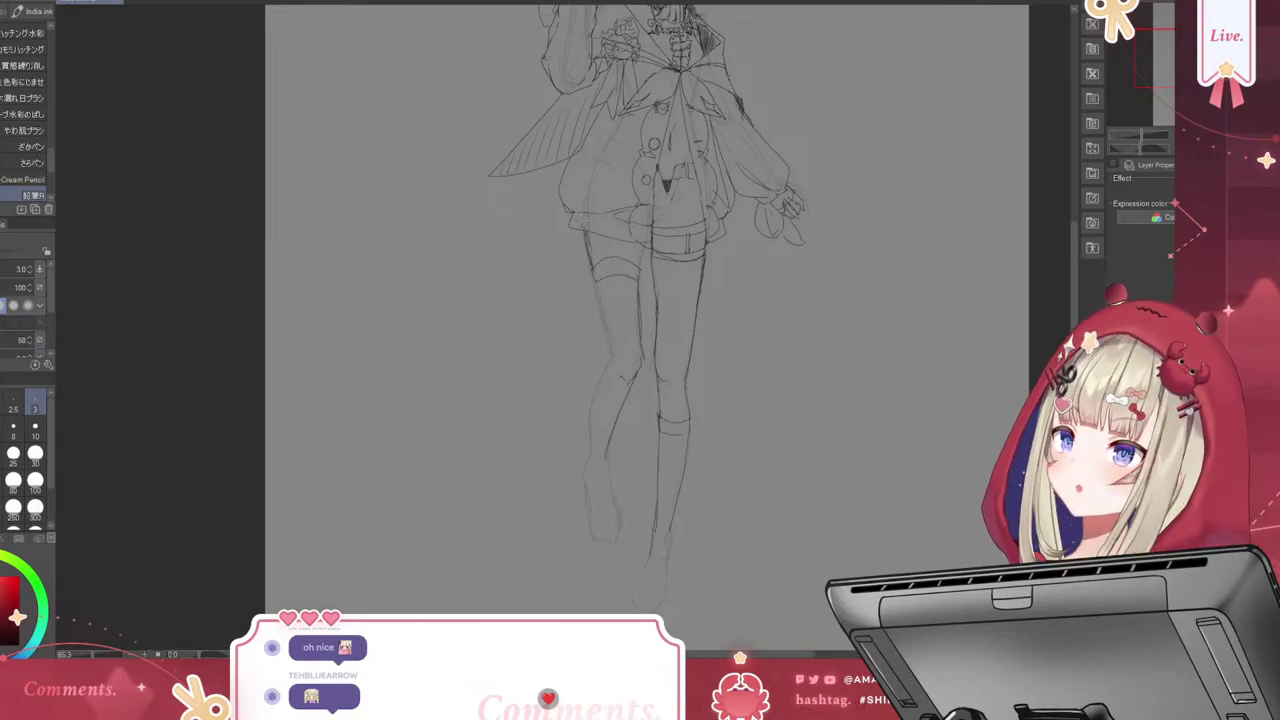
left_click_drag(598, 298, 616, 366)
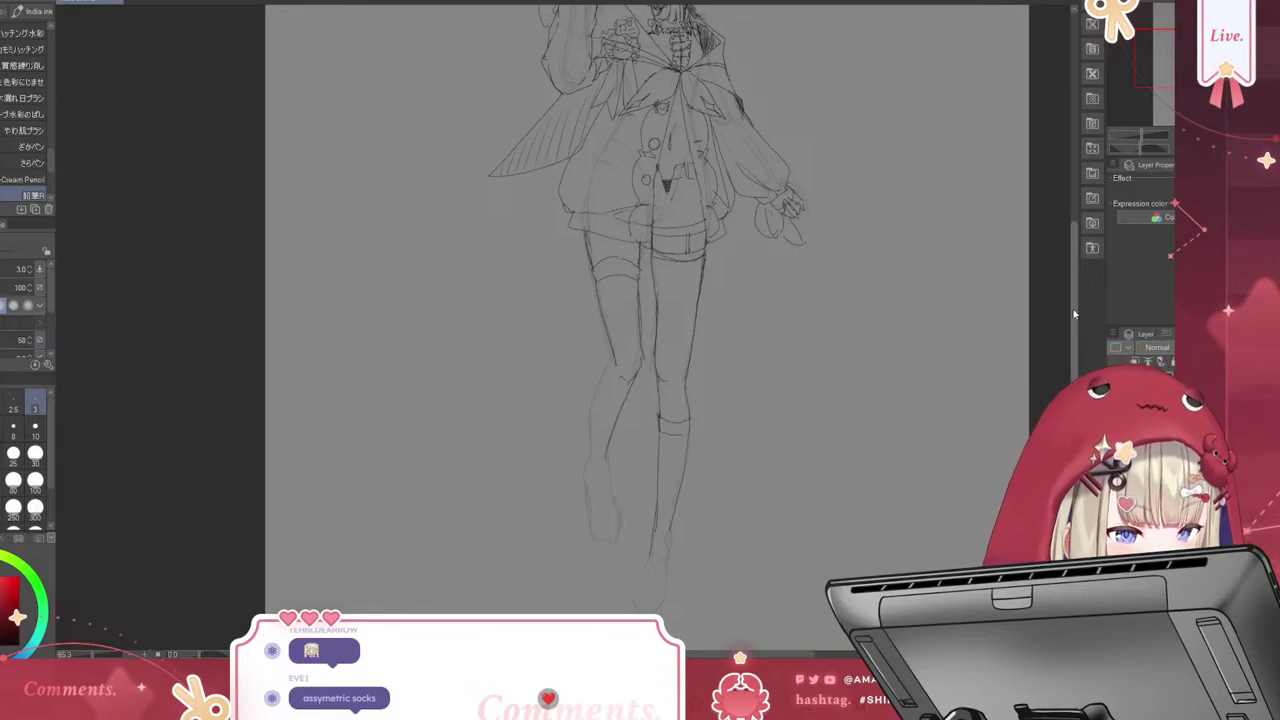
Try a looped bow with trailing ribbon tails on the bent leg's outer thigh beside the sock cuff
left_click_drag(1074, 313, 1073, 277)
scroll(1073, 280, "down", 3)
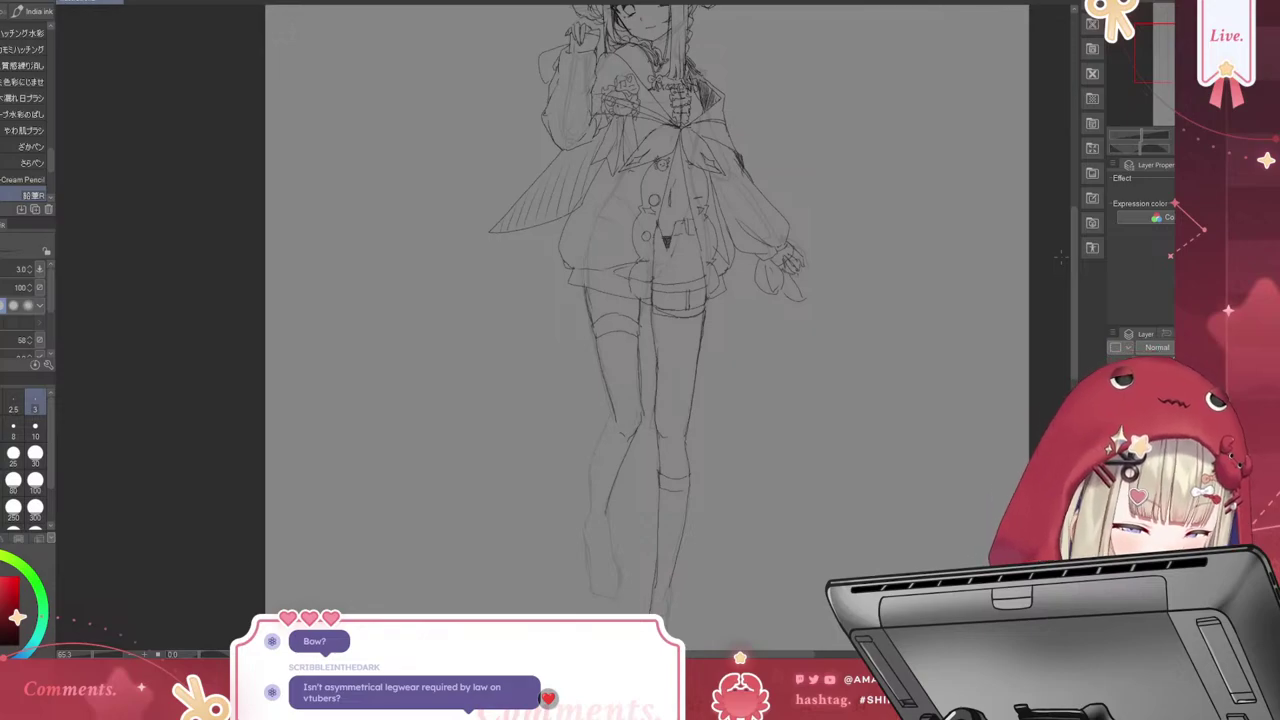
mouse_move(588, 319)
left_mouse_down()
mouse_move(575, 352)
mouse_move(569, 326)
mouse_move(585, 350)
mouse_move(599, 319)
left_mouse_up()
key("ctrl+z")
key("ctrl+z")
key("ctrl+z")
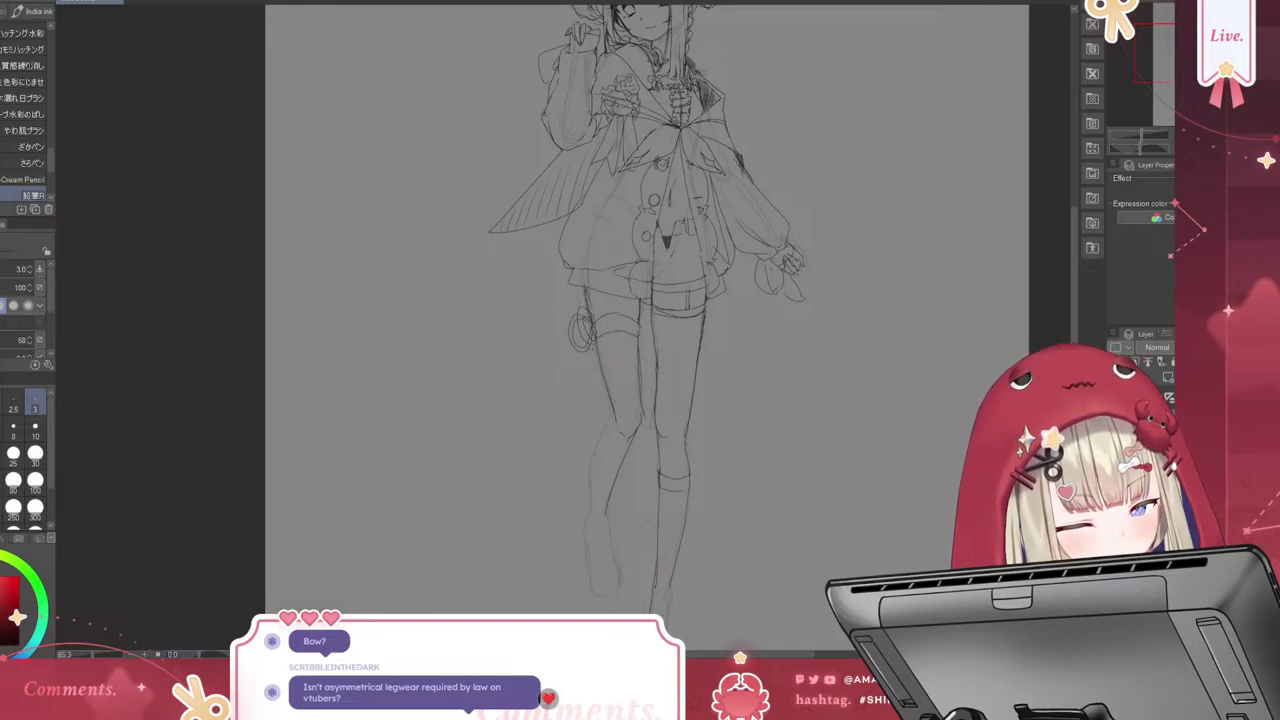
left_click_drag(592, 360, 584, 408)
left_click_drag(584, 350, 556, 404)
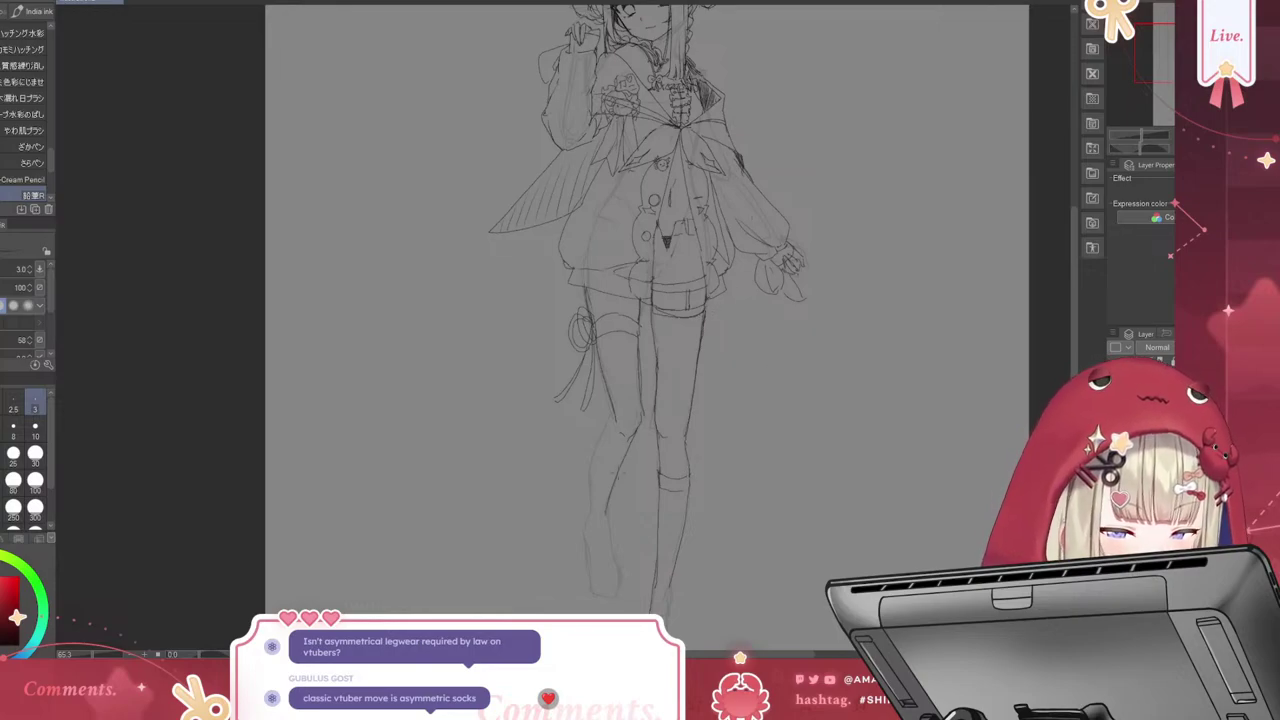
Undo the bow and its ribbon tails on the bent leg's outer thigh
key("ctrl+z")
key("ctrl+z")
key("ctrl+z")
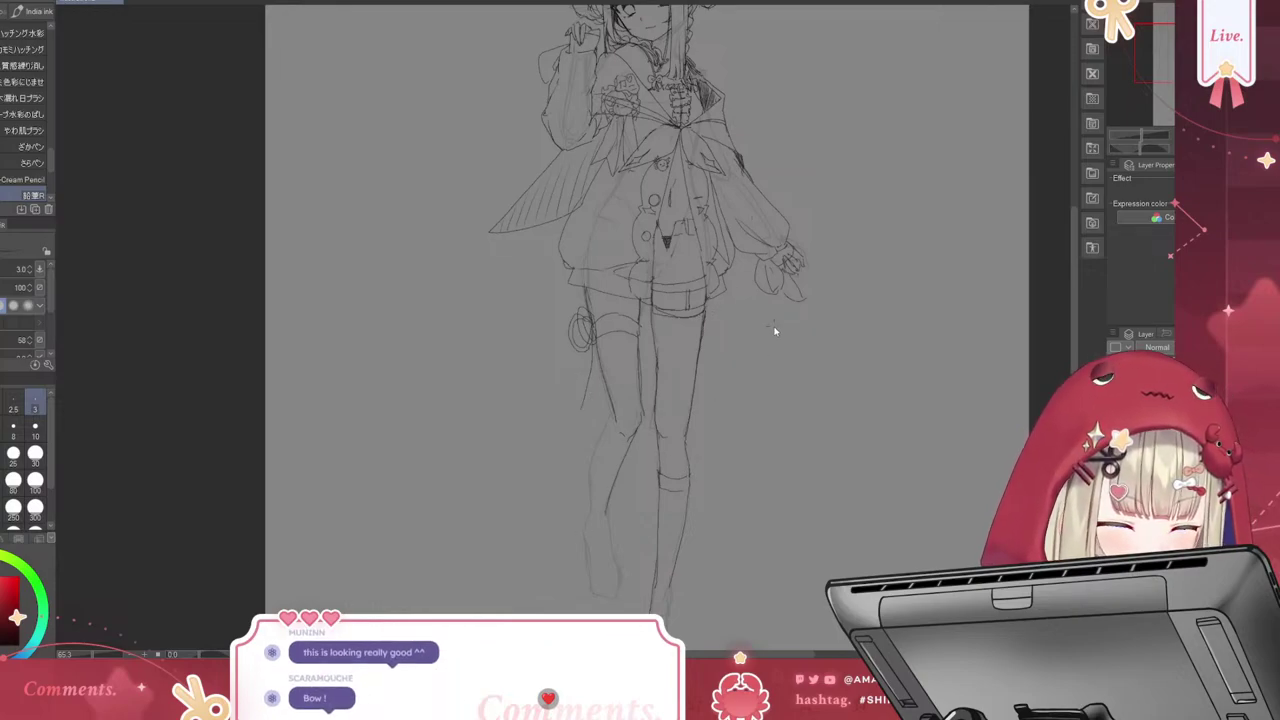
key("ctrl+z")
key("ctrl+z")
key("ctrl+z")
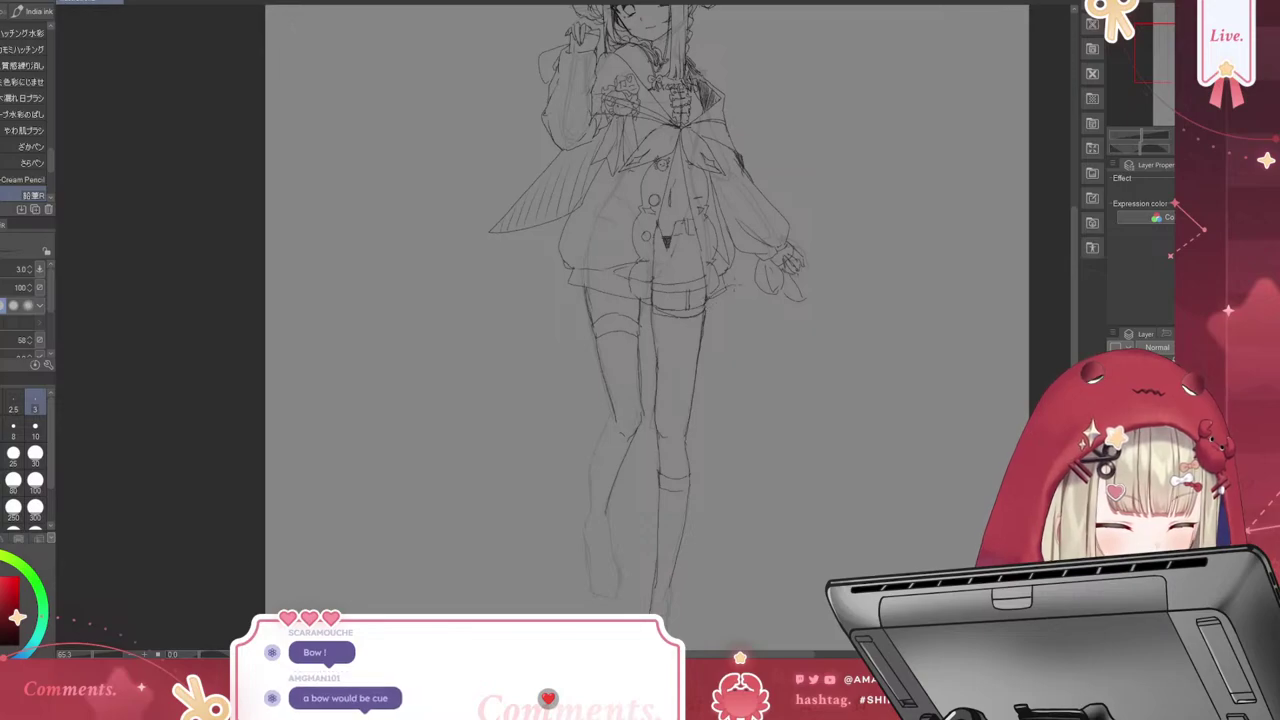
Draw a large ribbon loop beside the buckled thigh strap with two long tails hanging to the knee, ending in diamond-shaped tips
mouse_move(712, 294)
left_mouse_down()
mouse_move(744, 322)
mouse_move(708, 340)
left_mouse_up()
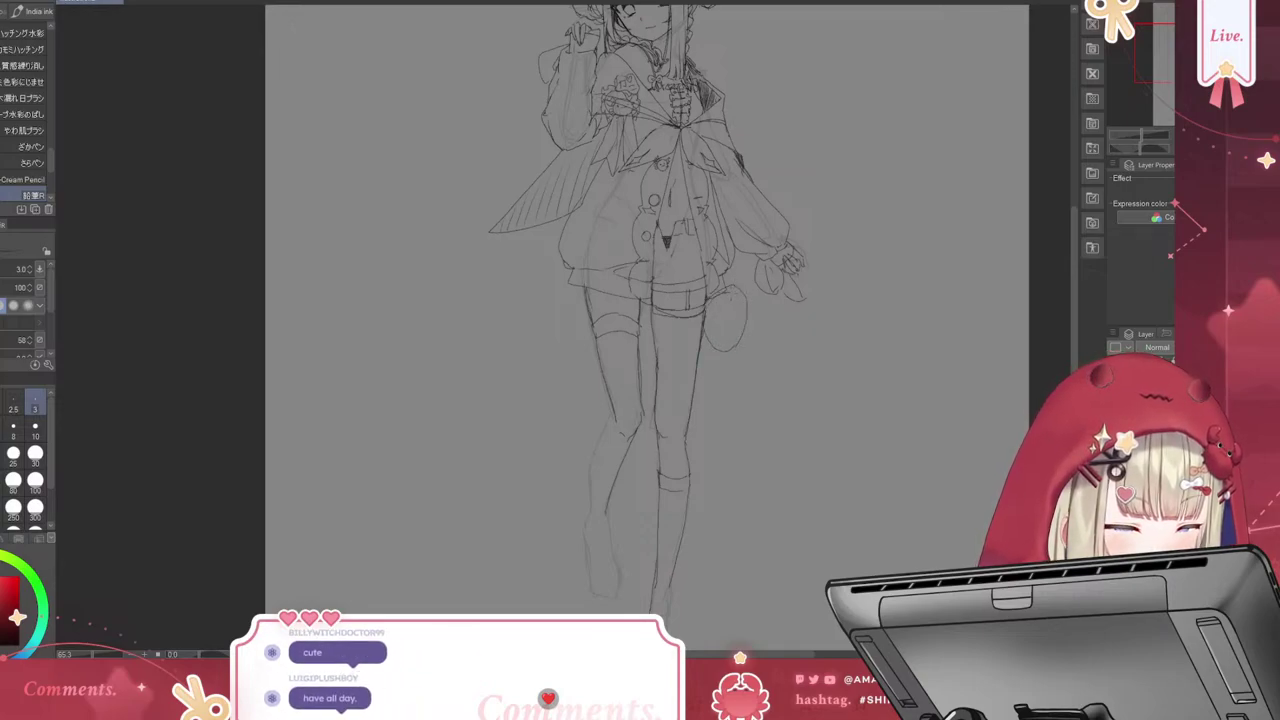
mouse_move(736, 292)
left_mouse_down()
mouse_move(738, 345)
mouse_move(710, 338)
mouse_move(720, 436)
left_mouse_up()
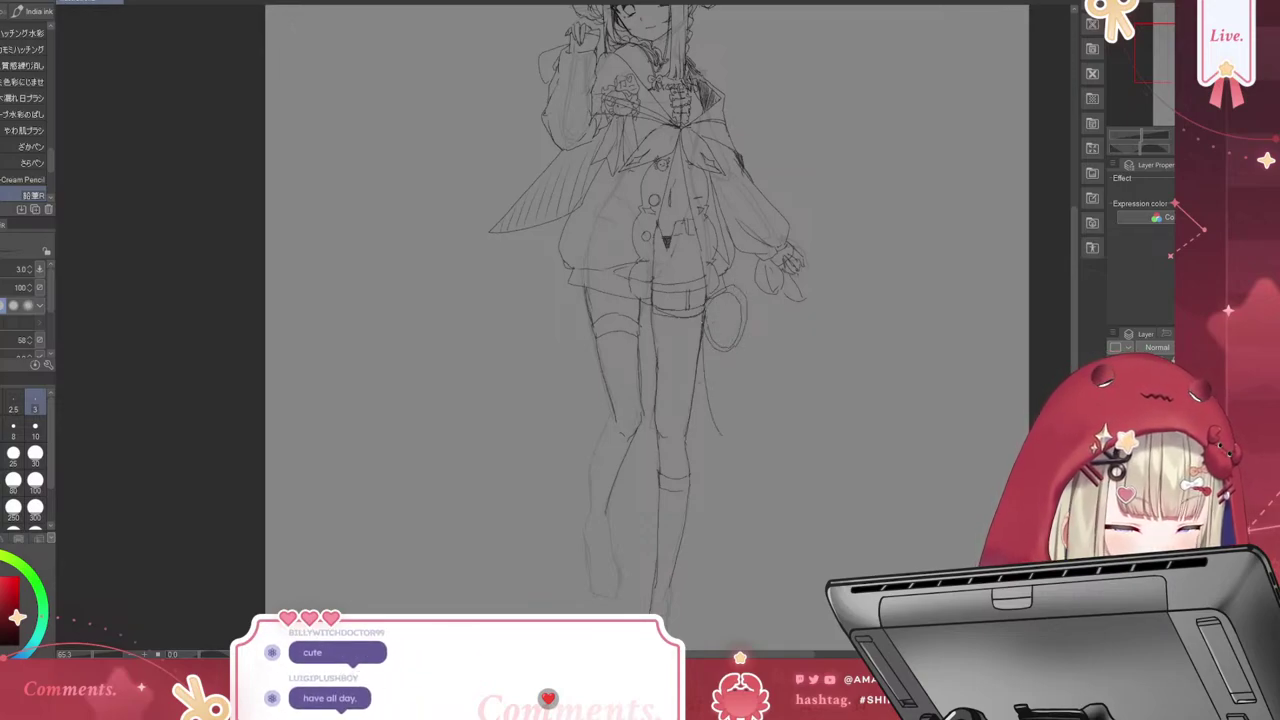
left_click_drag(706, 333, 730, 452)
mouse_move(726, 298)
left_mouse_down()
mouse_move(731, 330)
mouse_move(696, 380)
mouse_move(709, 462)
left_mouse_up()
key("ctrl+z")
left_click_drag(699, 392, 704, 448)
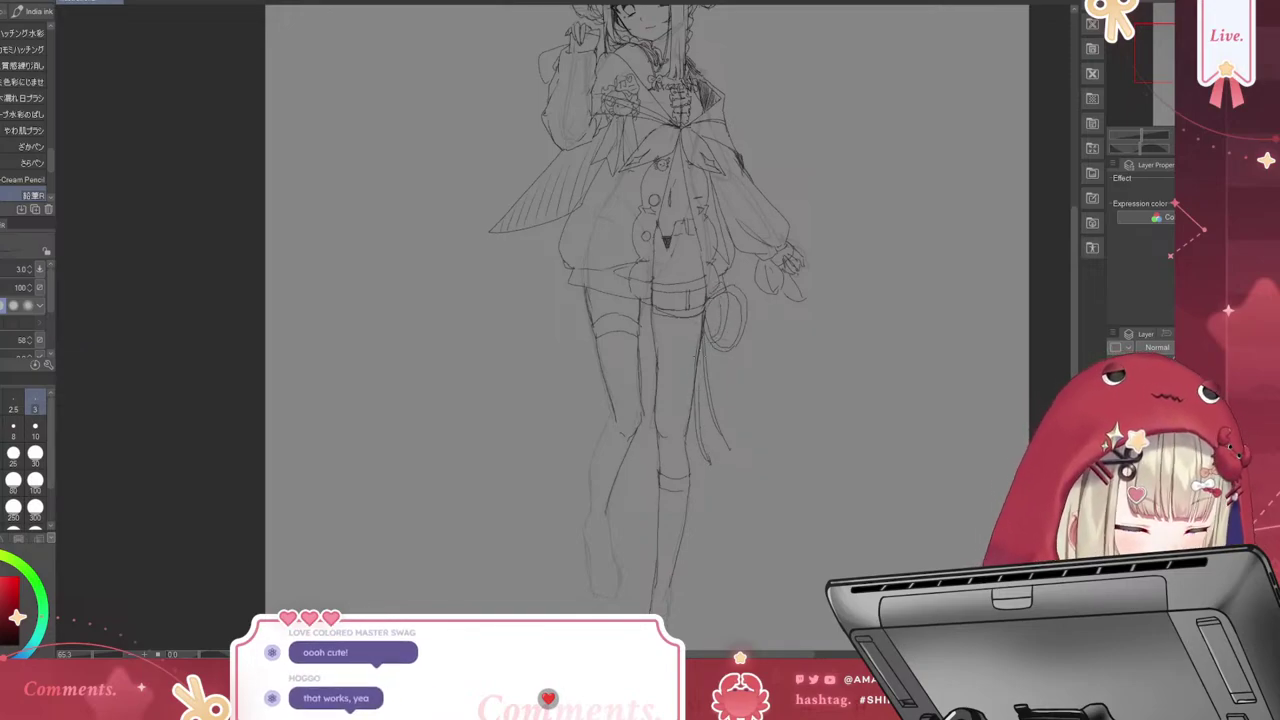
left_click_drag(700, 362, 697, 408)
left_click_drag(1078, 306, 1077, 272)
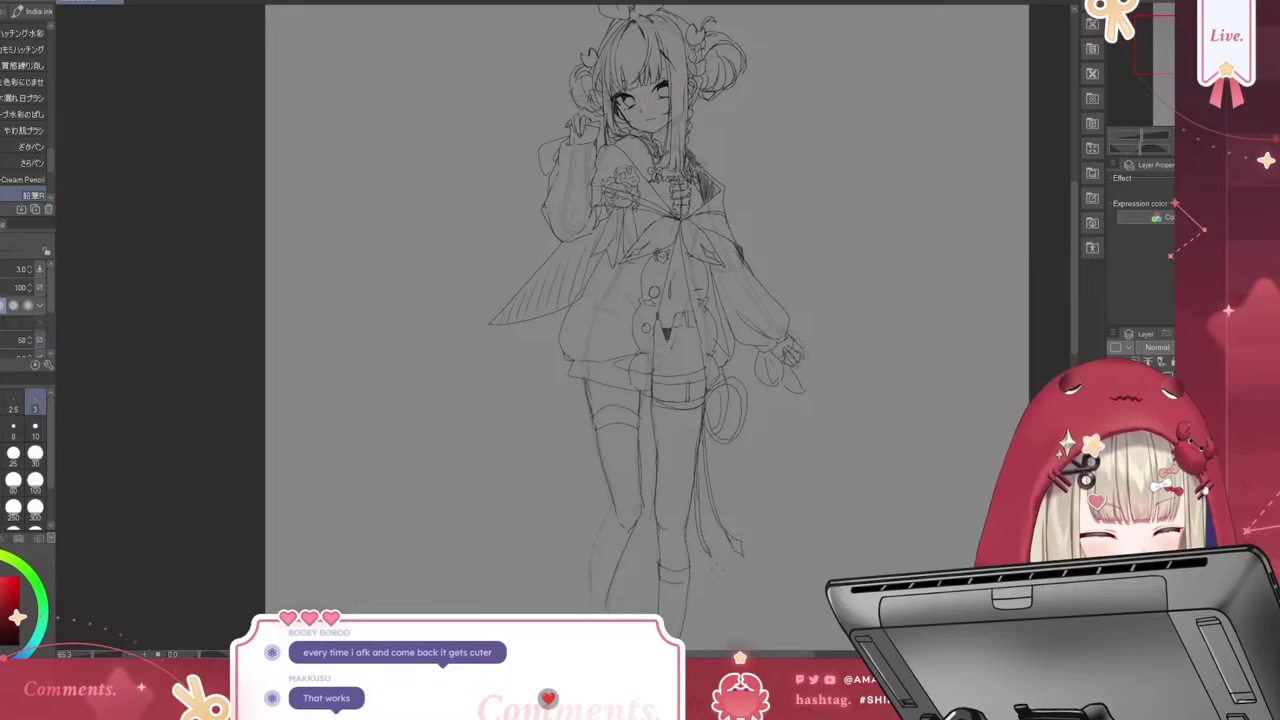
left_click_drag(712, 567, 722, 556)
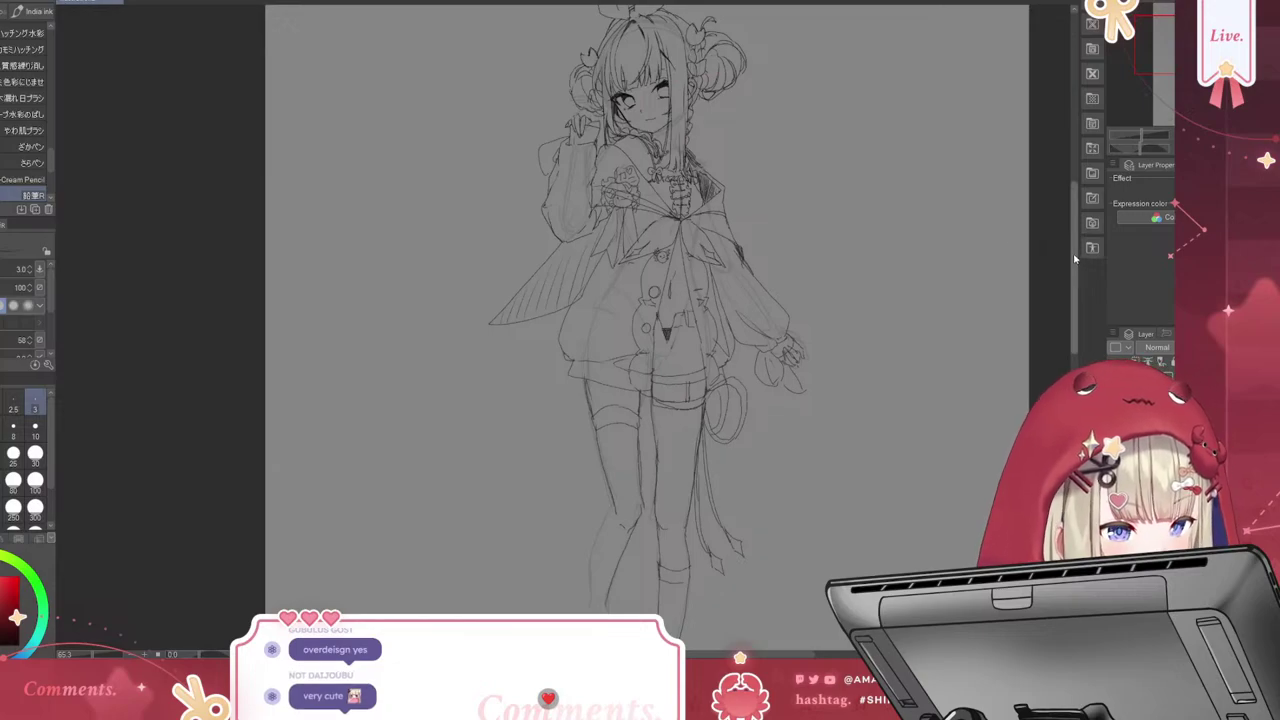
Try a rounded shoe outline over the straight leg's foot and undo it
left_click_drag(1074, 257, 1065, 283)
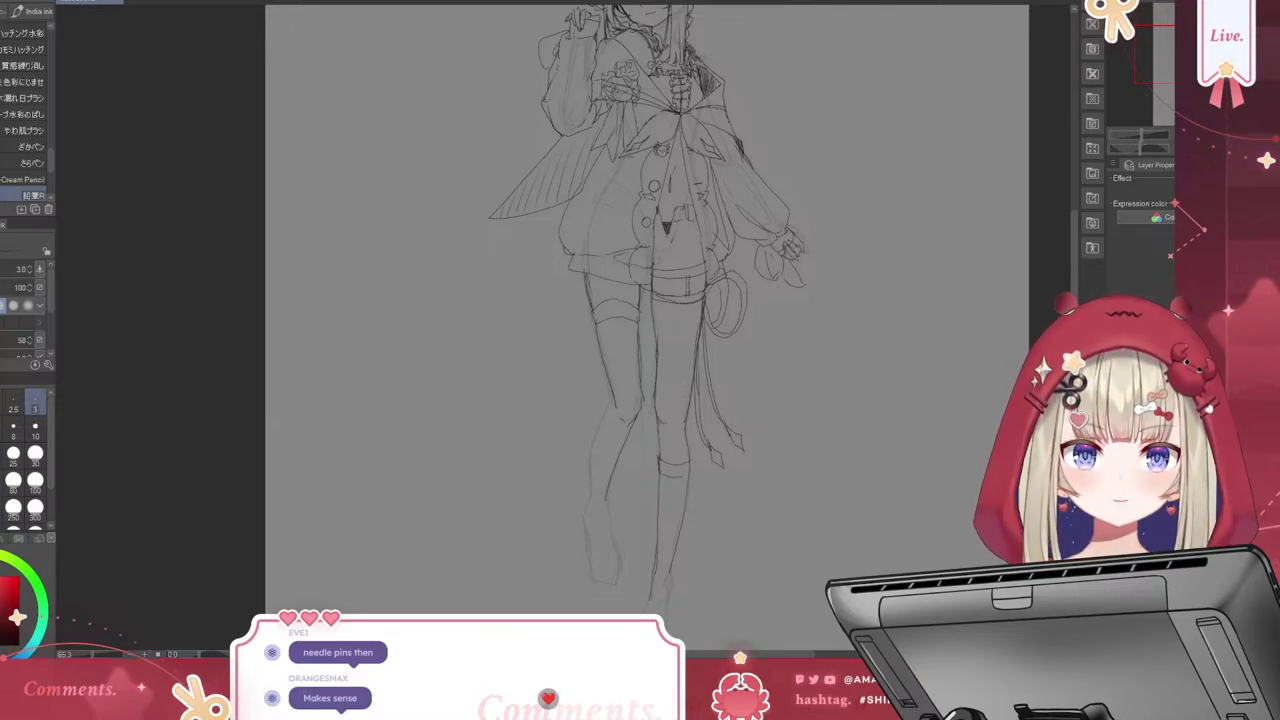
scroll(565, 380, "down", 1)
scroll(565, 380, "up", 2)
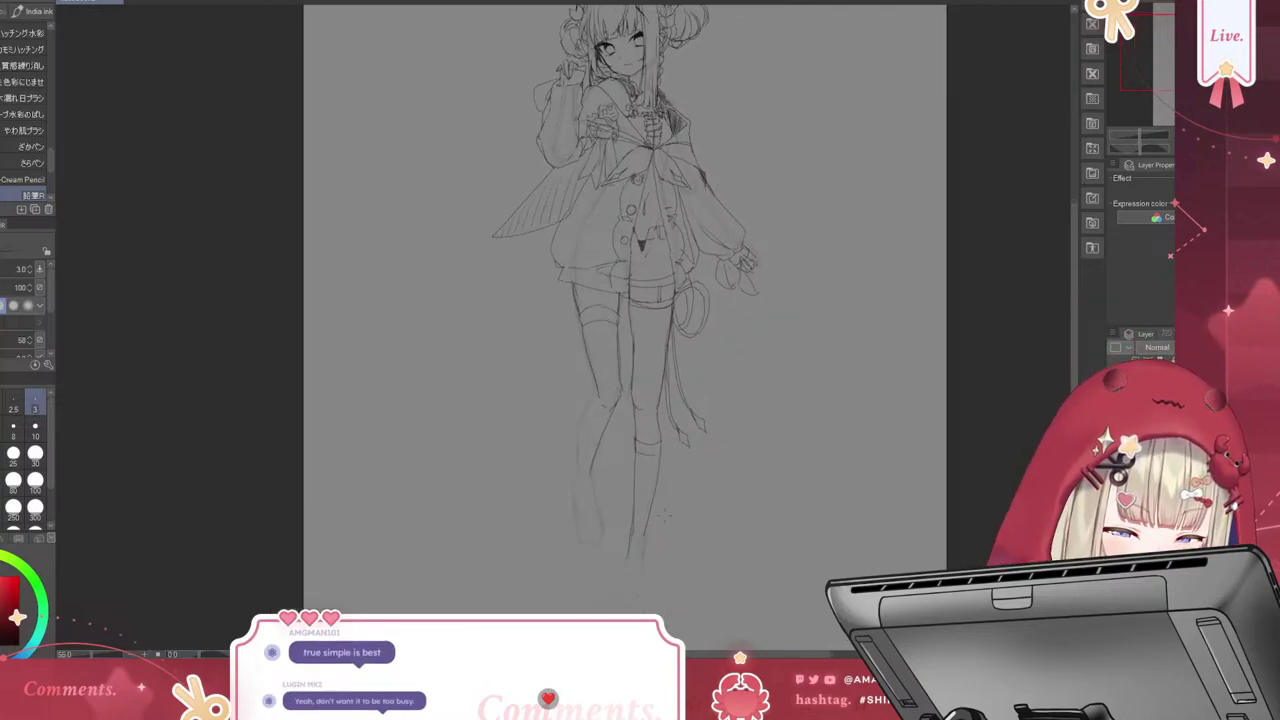
scroll(608, 400, "down", 2)
scroll(607, 527, "up", 1)
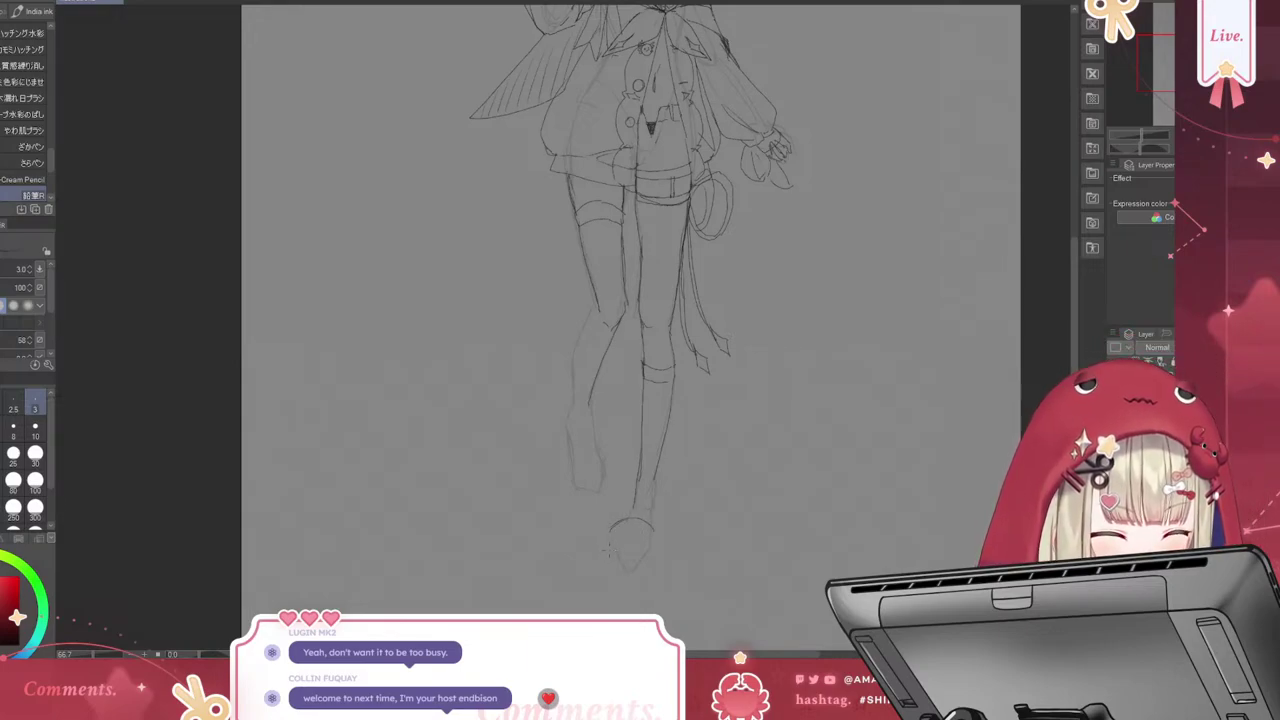
key("ctrl+z")
key("ctrl+z")
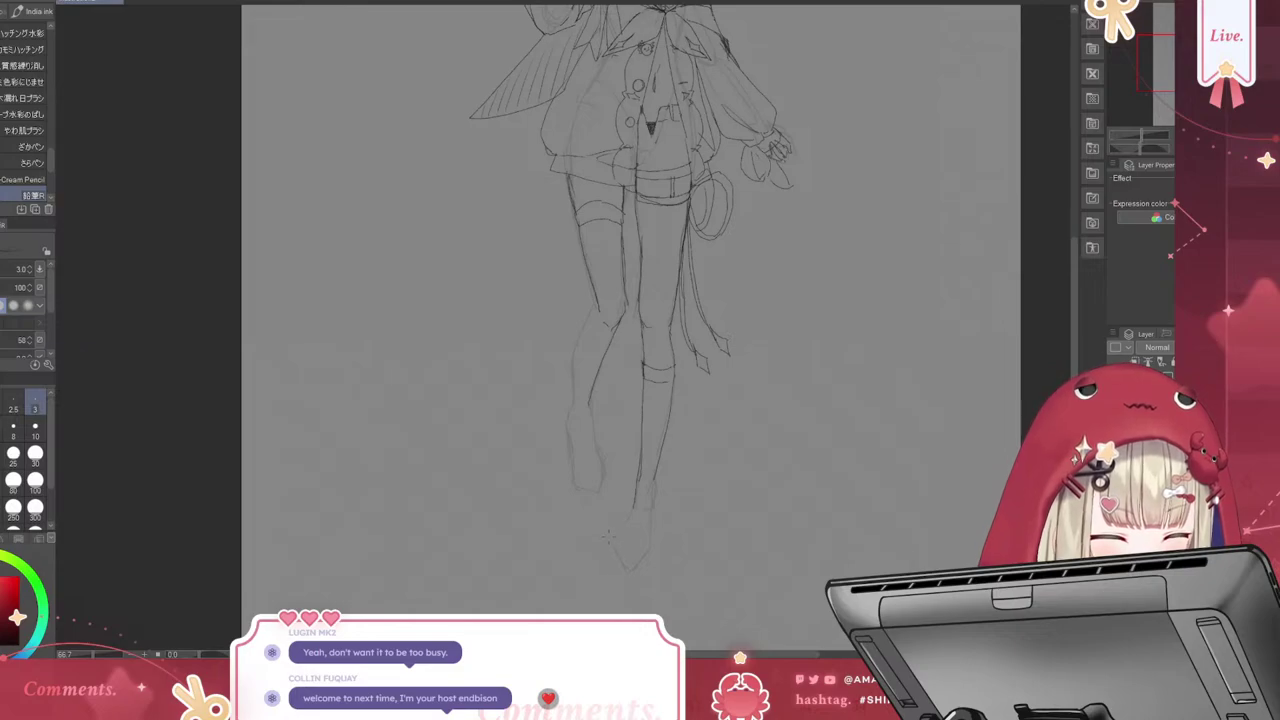
Try a circular shoe shape over the straight leg's foot and undo it
mouse_move(609, 533)
left_mouse_down()
mouse_move(652, 532)
mouse_move(656, 550)
left_mouse_up()
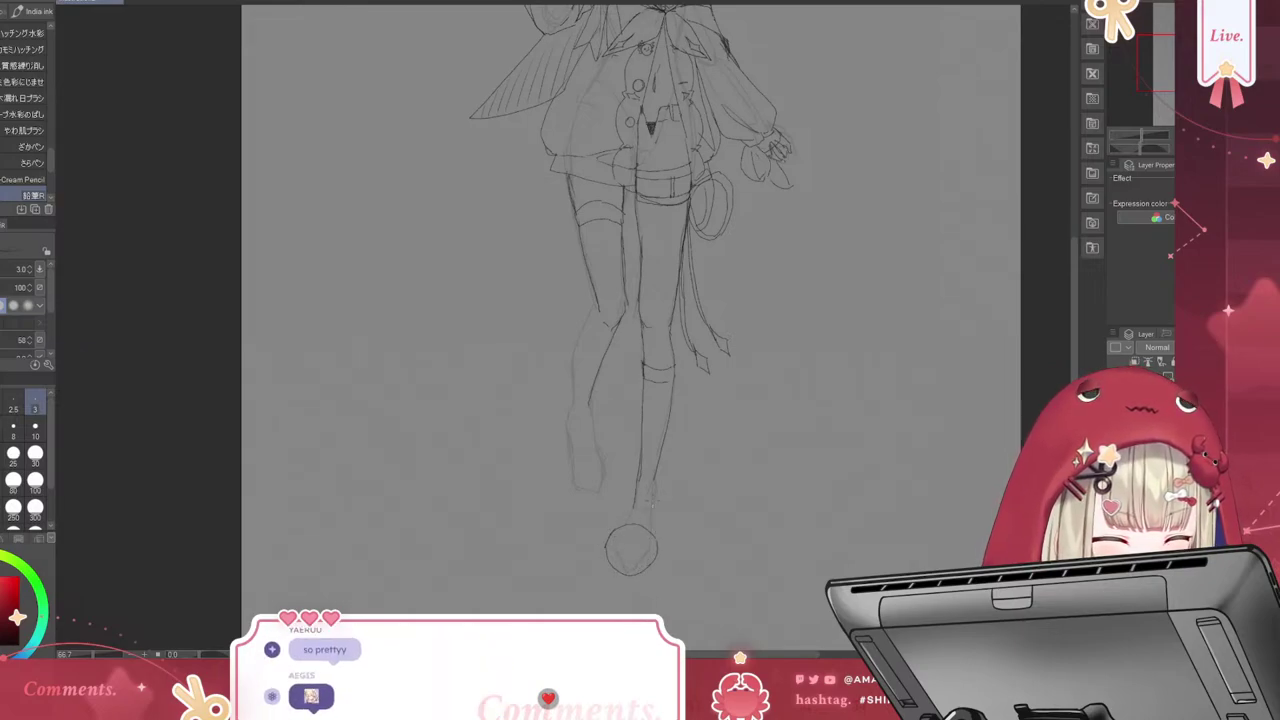
key("ctrl+z")
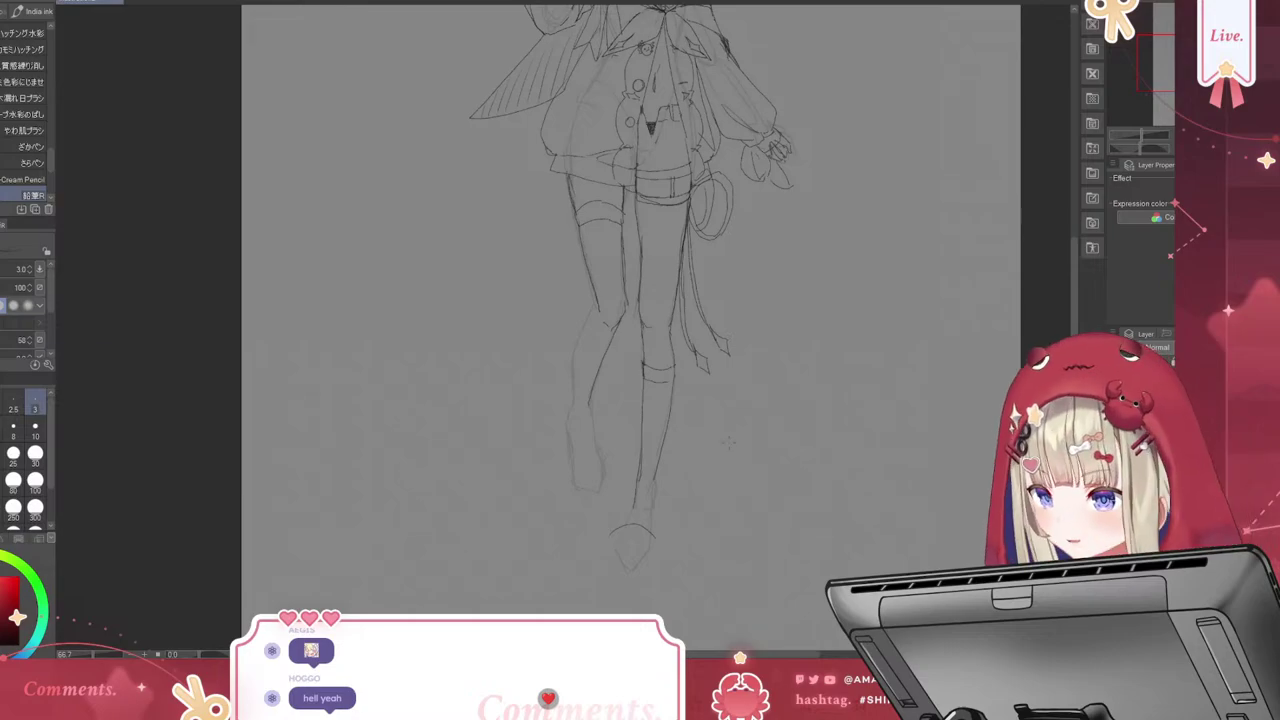
key("ctrl+z")
Draw a rounded clog-style shoe on the straight leg's foot, with small decorations on the toe and a heel strap
mouse_move(614, 523)
left_mouse_down()
mouse_move(659, 525)
mouse_move(617, 523)
mouse_move(626, 574)
left_mouse_up()
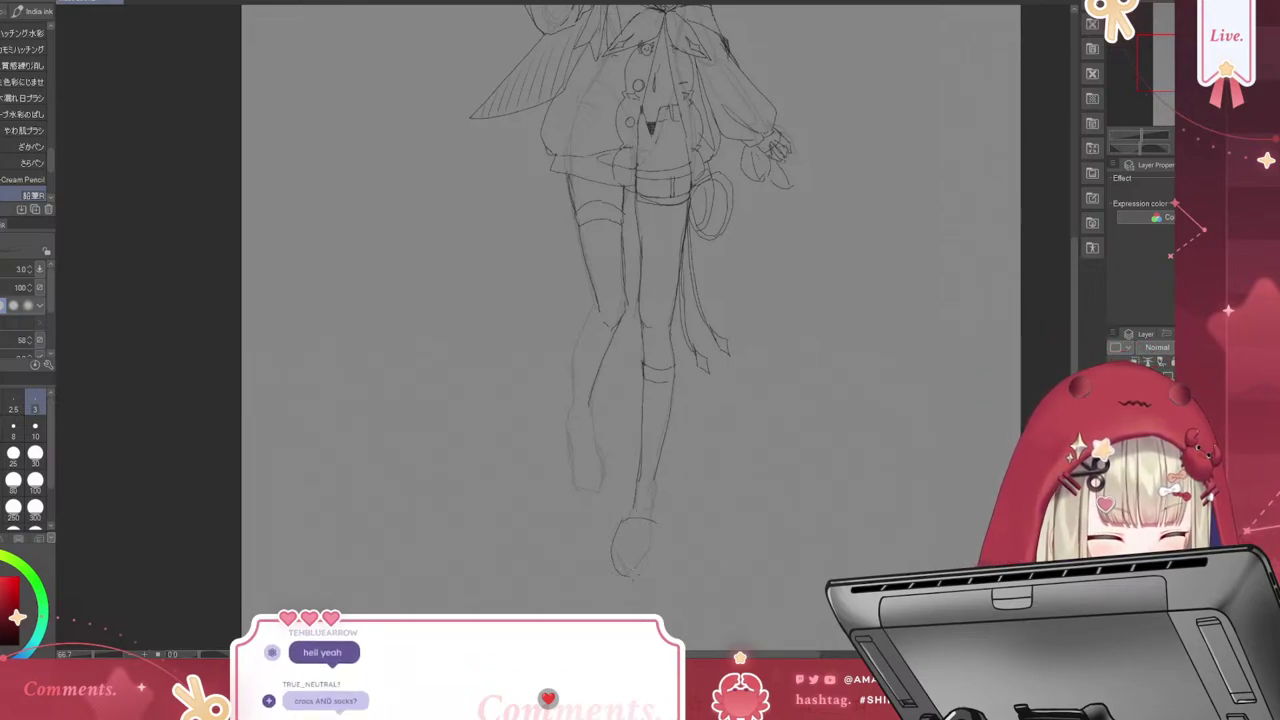
left_click_drag(655, 522, 639, 573)
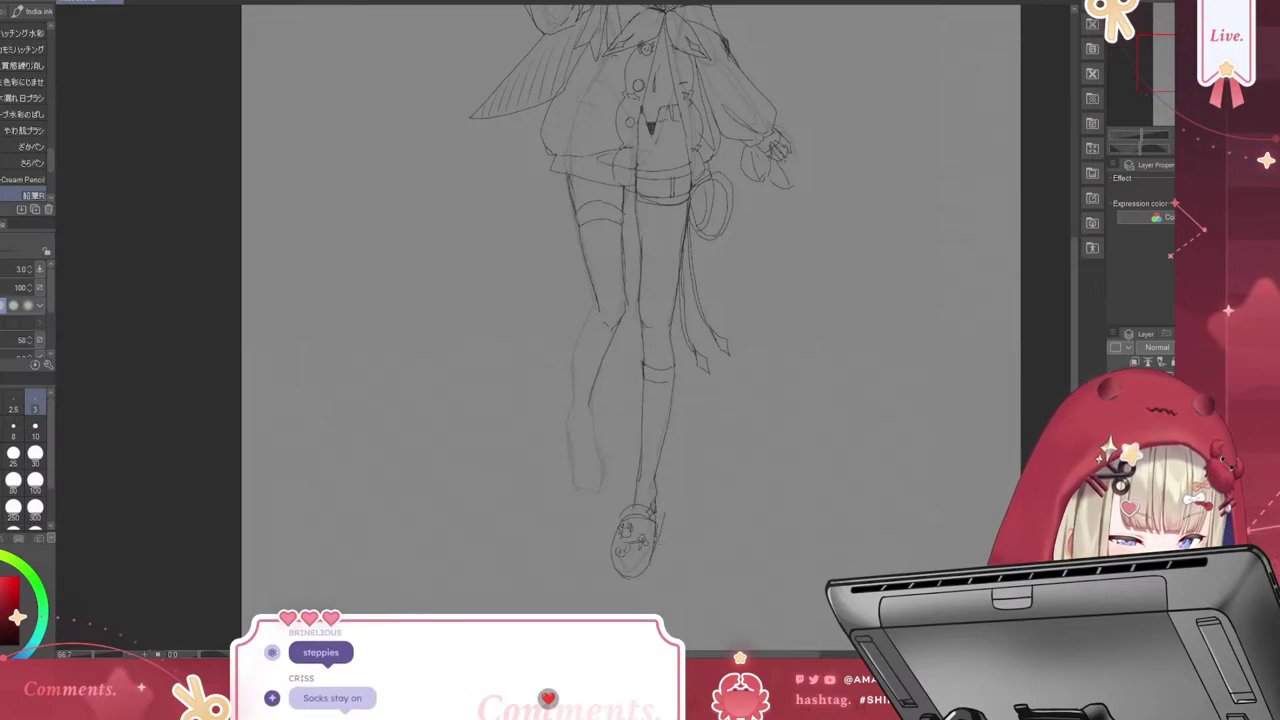
left_click_drag(662, 513, 655, 541)
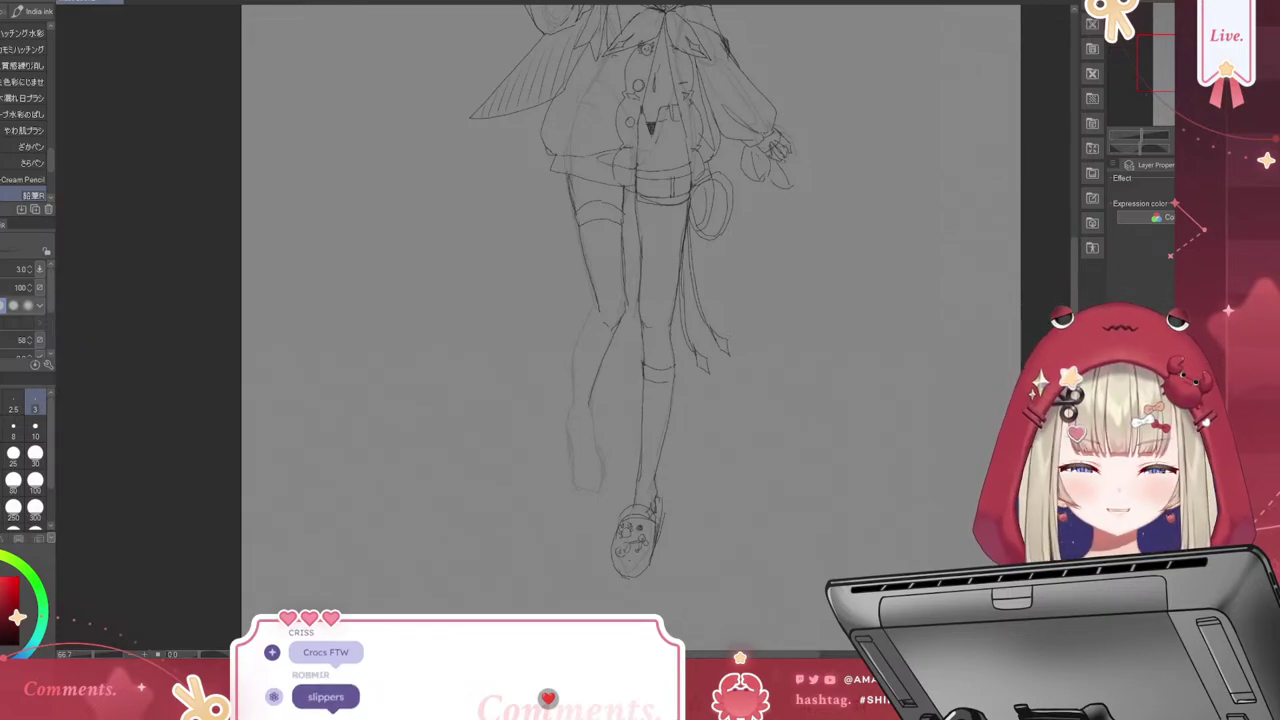
Draw a matching clog with an instep band on the bent leg's foot and firm up that leg's calf outline
mouse_move(1074, 306)
left_mouse_down()
mouse_move(1074, 236)
mouse_move(1067, 312)
mouse_move(1086, 234)
mouse_move(1085, 300)
mouse_move(1096, 215)
mouse_move(1098, 309)
left_mouse_up()
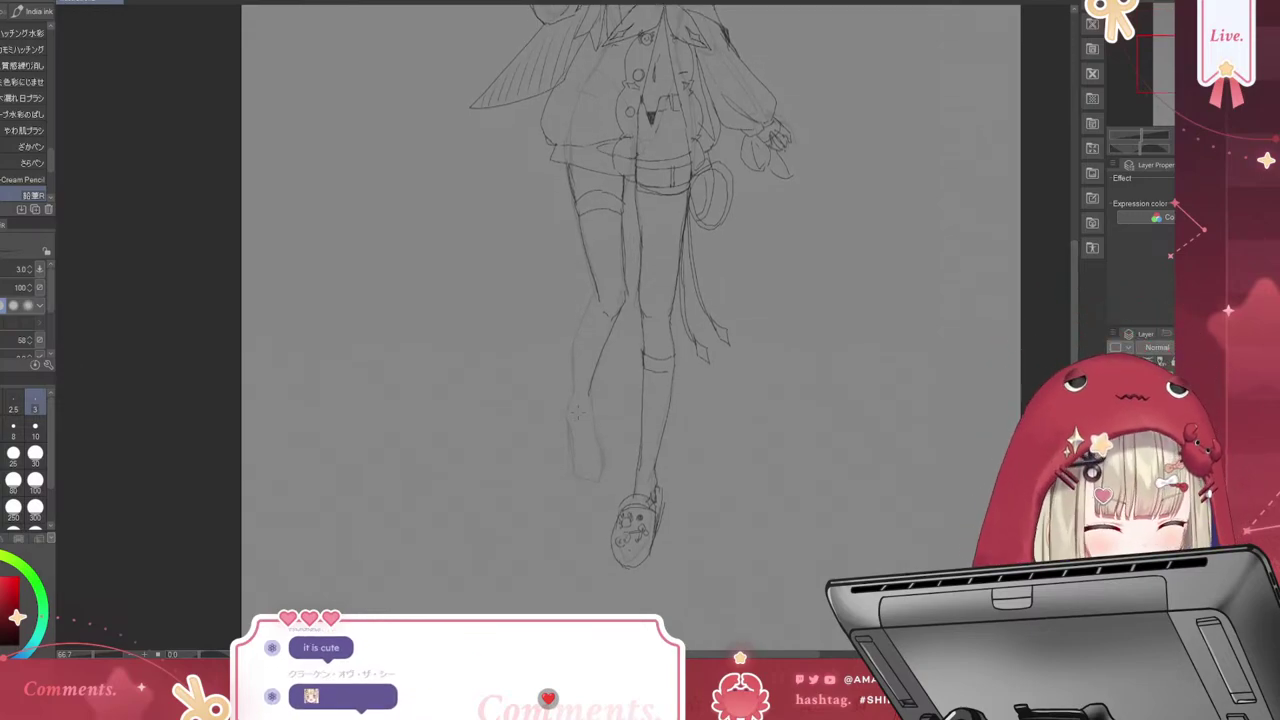
left_click_drag(589, 394, 591, 436)
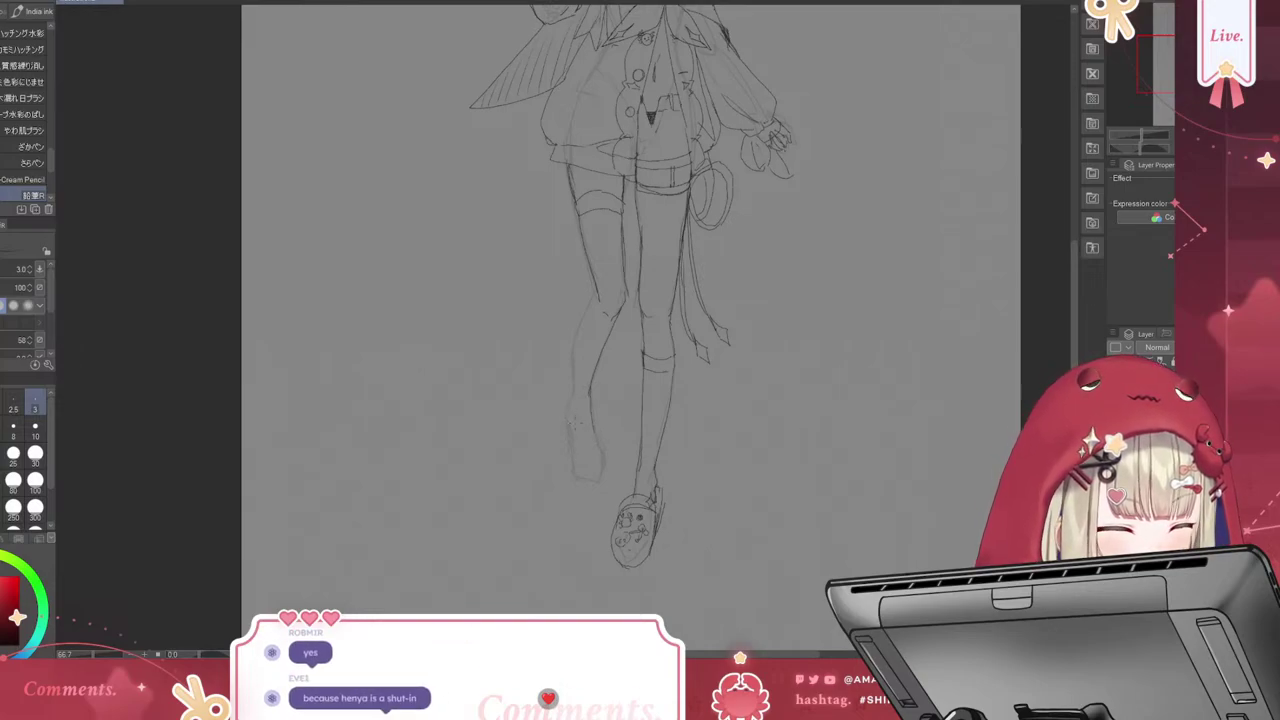
left_click_drag(567, 414, 596, 410)
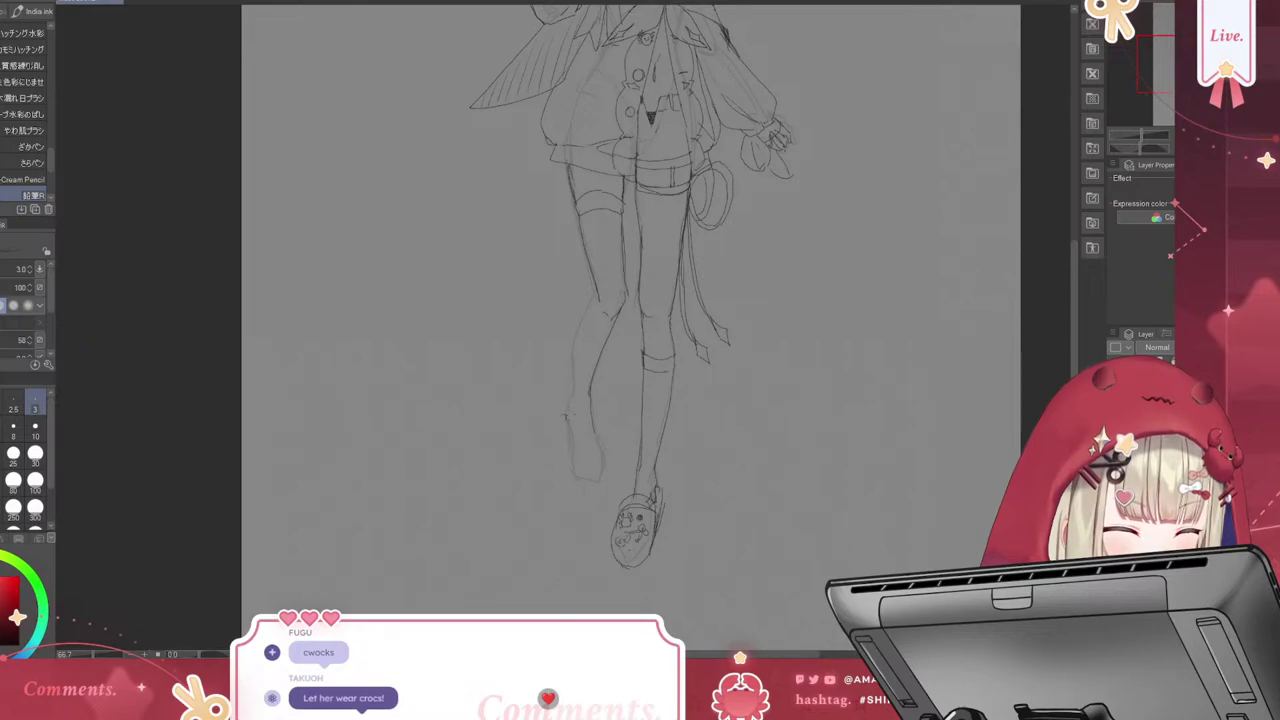
left_click_drag(566, 418, 590, 420)
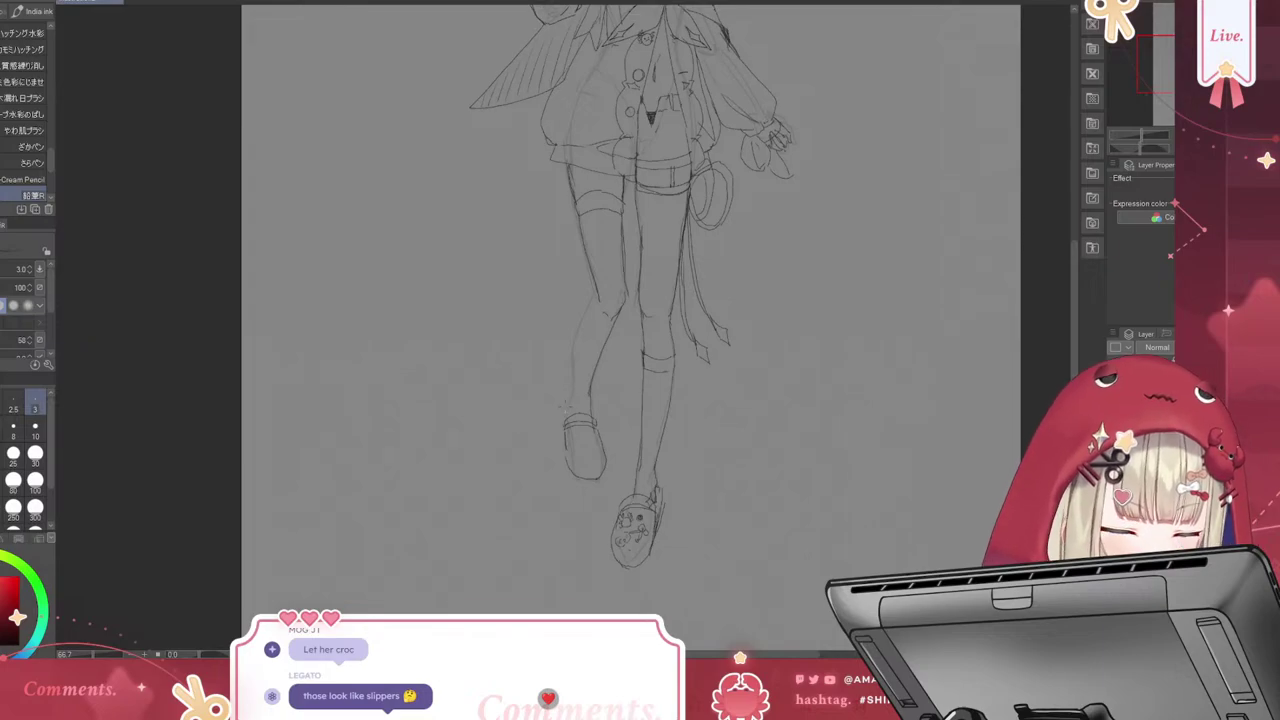
left_click_drag(596, 302, 582, 318)
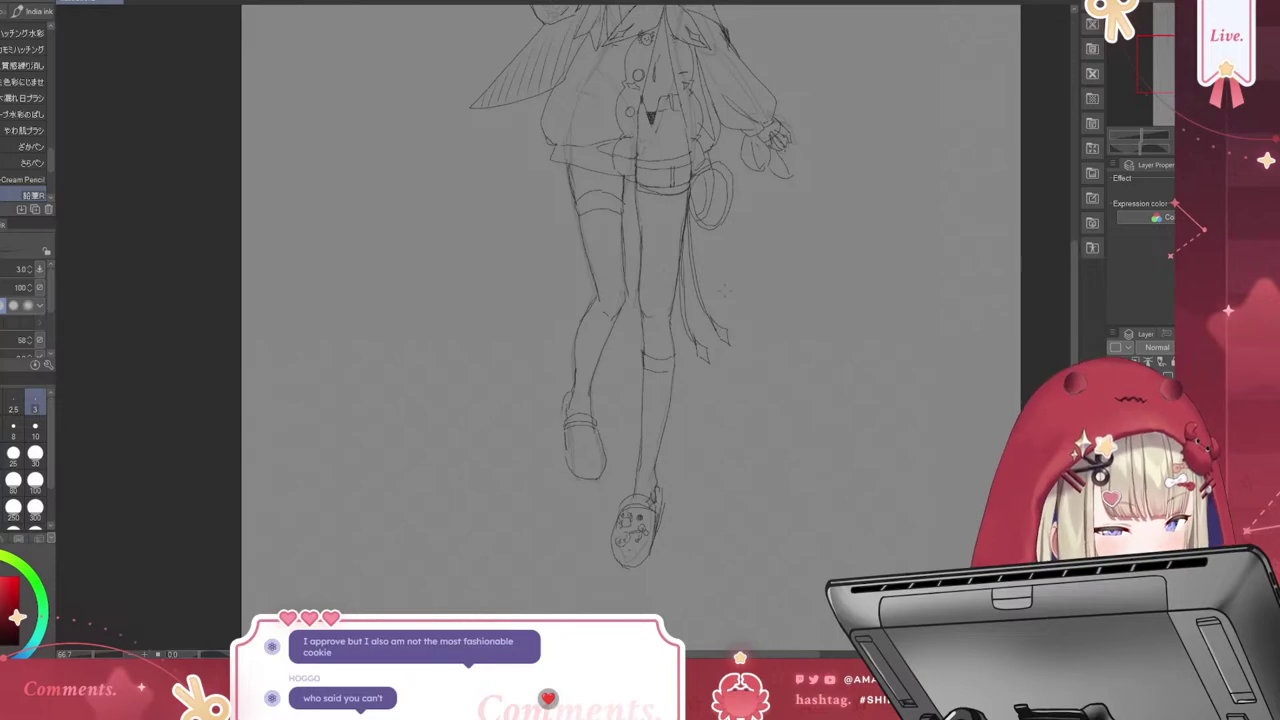
Sketch thin hair strands hanging from the bun beside the long side lock down behind the shoulder
mouse_move(1074, 371)
left_mouse_down()
mouse_move(1073, 308)
mouse_move(1070, 349)
left_mouse_up()
scroll(1070, 349, "up", 1)
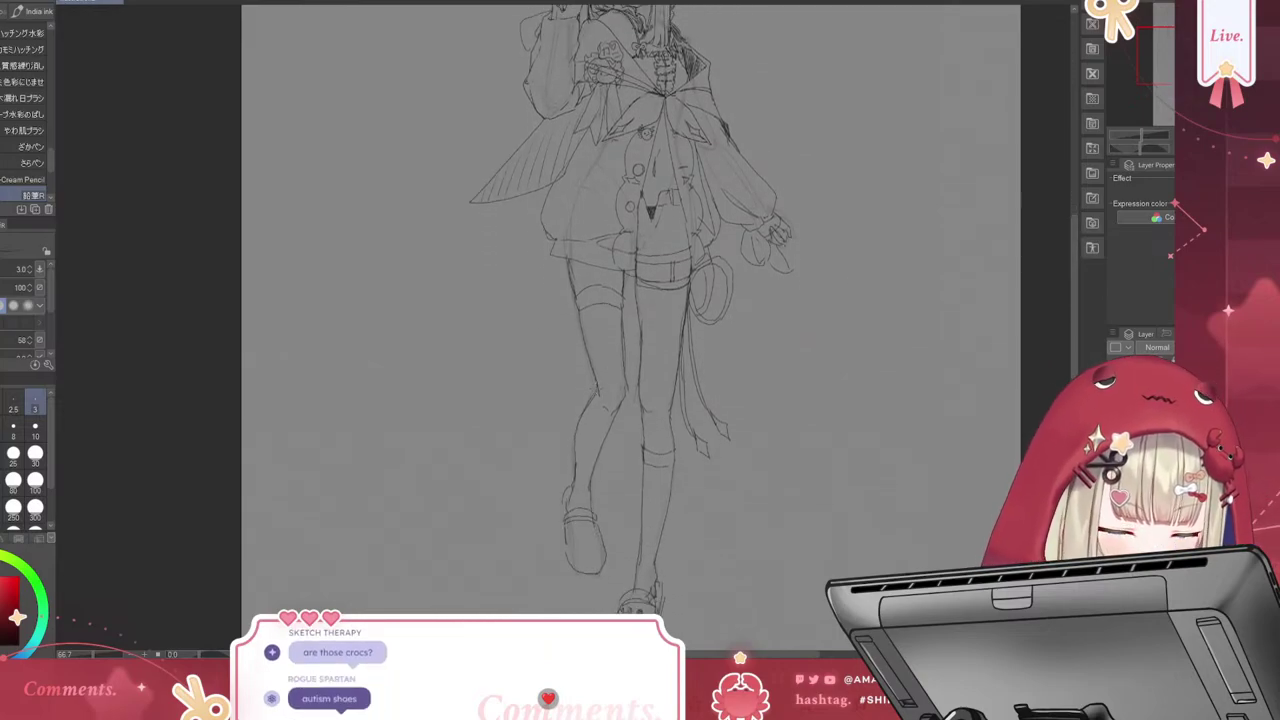
scroll(651, 330, "down", 4)
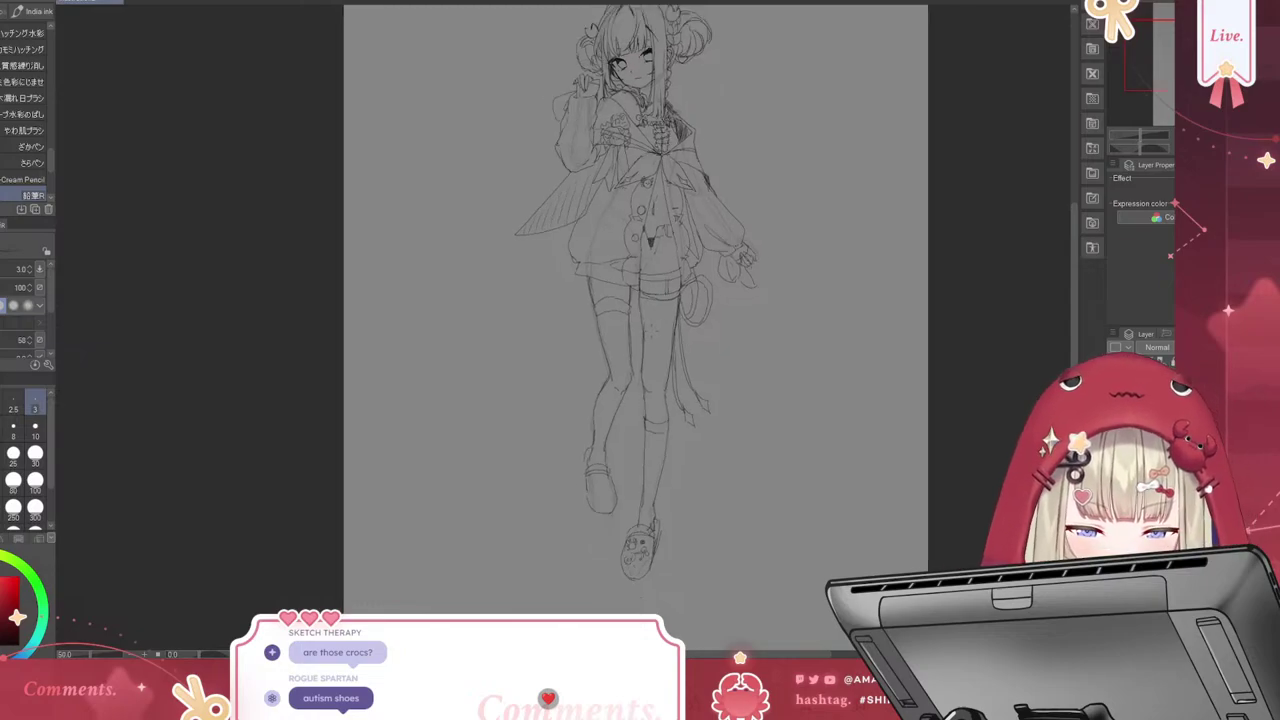
mouse_move(1075, 299)
left_mouse_down()
mouse_move(1075, 268)
mouse_move(1076, 283)
left_mouse_up()
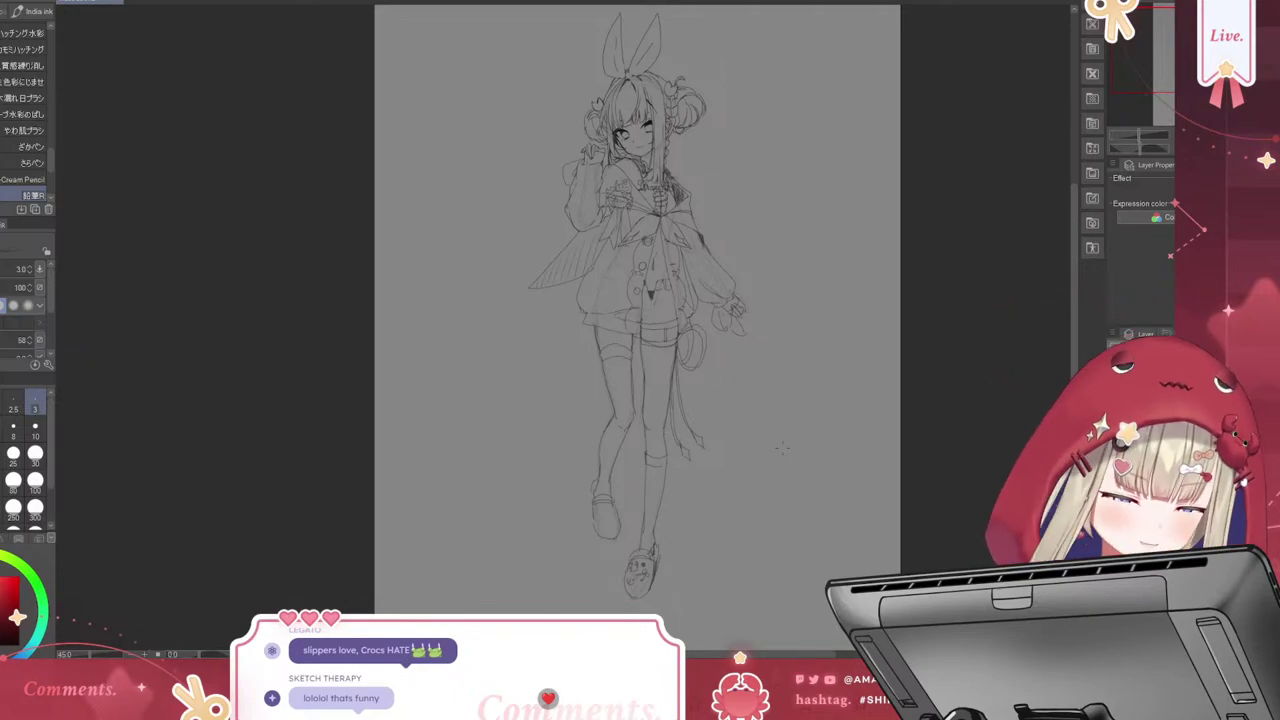
left_click_drag(678, 152, 683, 180)
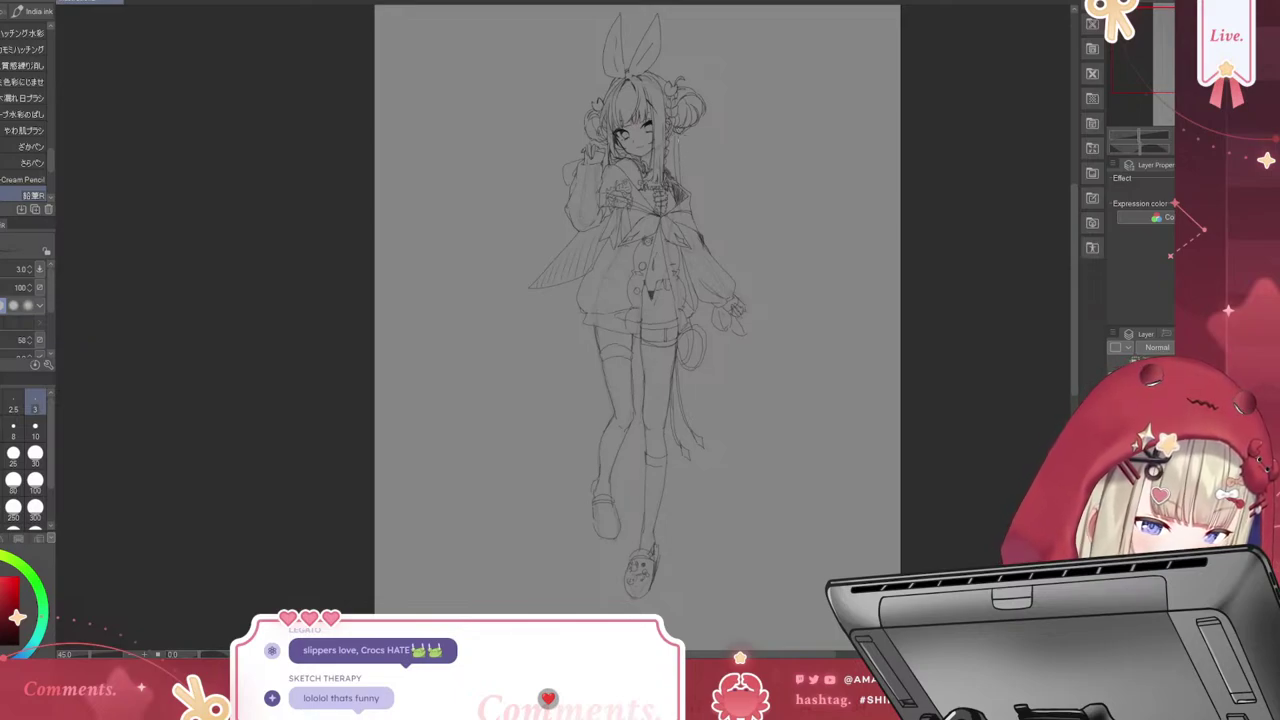
left_click_drag(681, 164, 685, 190)
left_click_drag(712, 254, 734, 277)
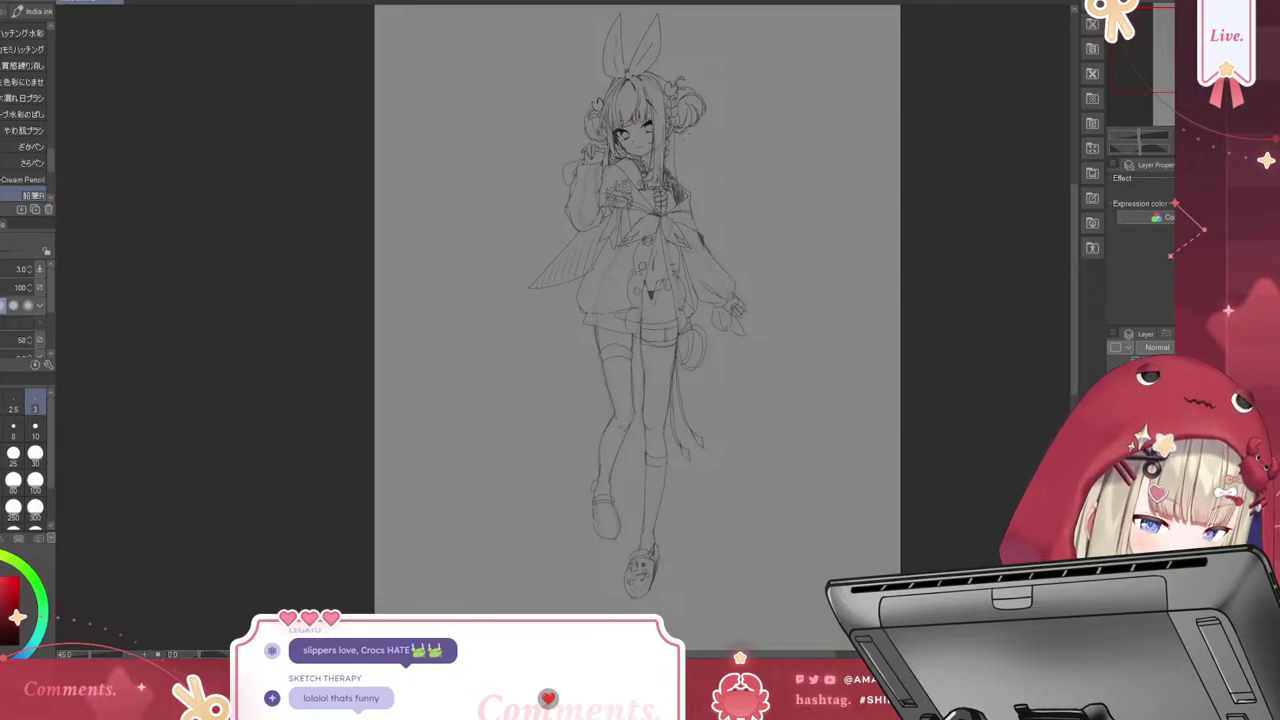
left_click_drag(682, 152, 686, 186)
Draw long hair strands flaring outward beside the straight leg, from below the lowered hand to about knee height
left_click_drag(708, 314, 760, 430)
key("ctrl+z")
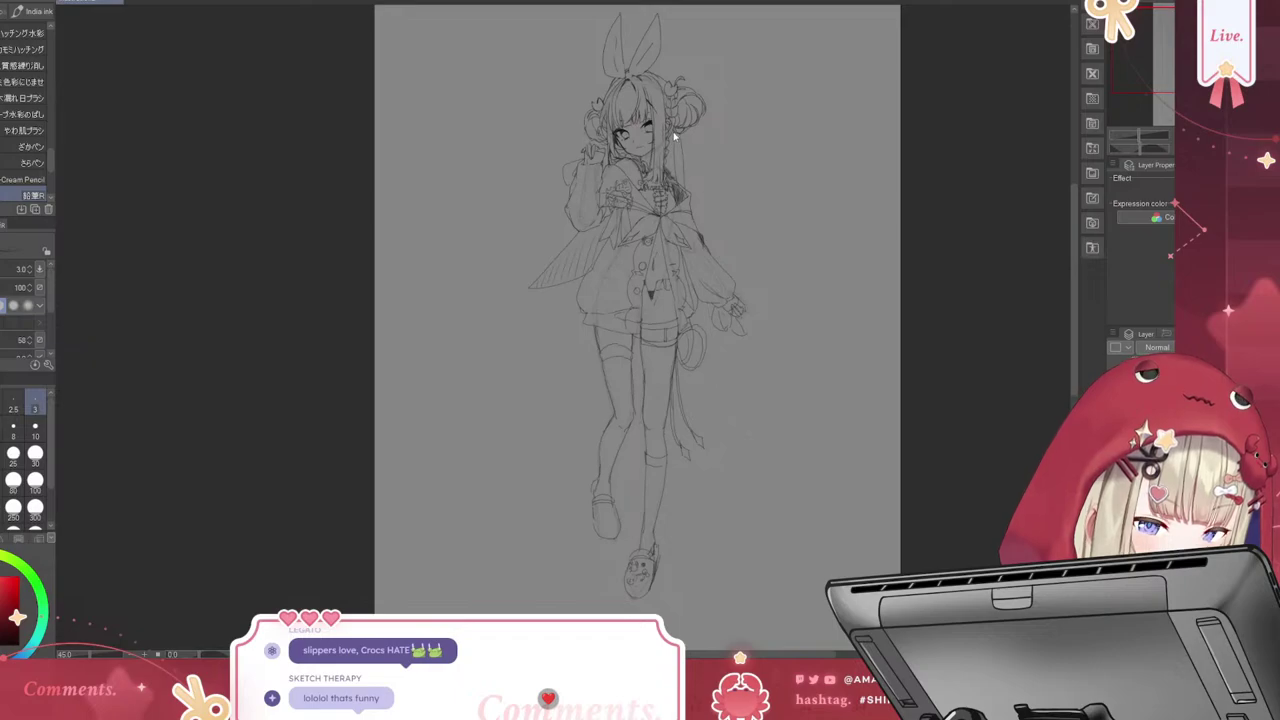
key("ctrl+z")
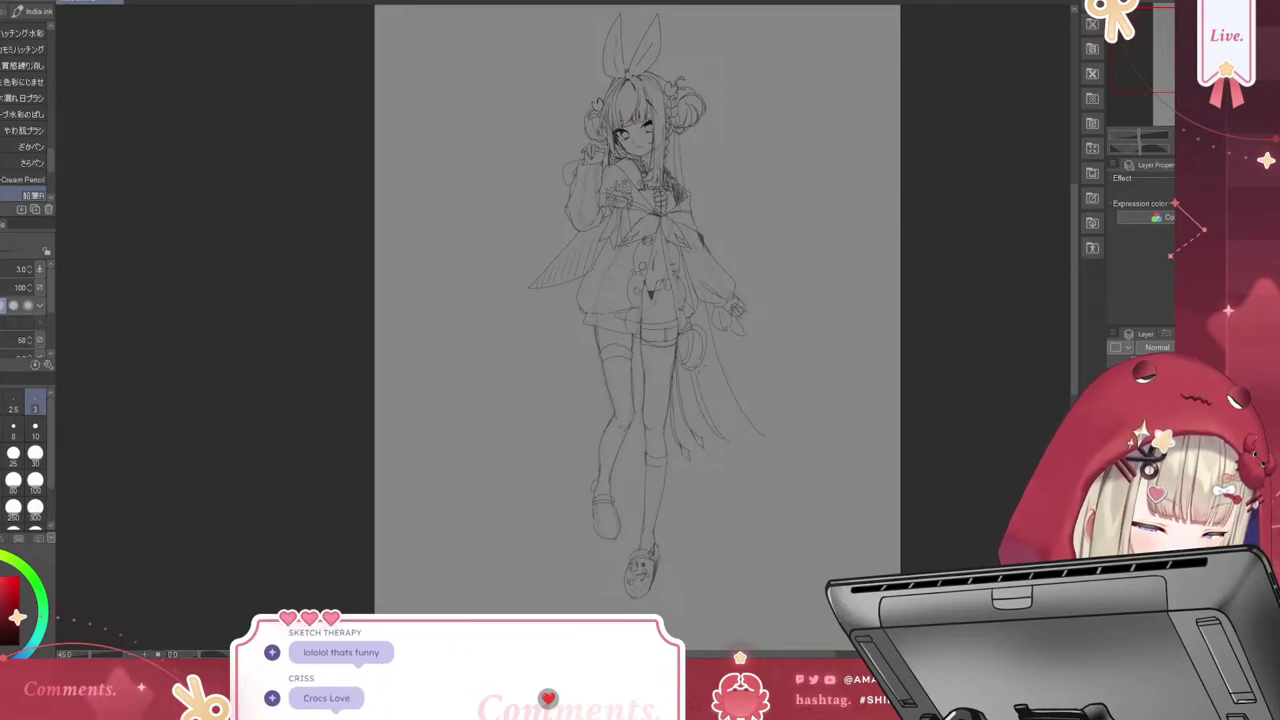
left_click_drag(703, 368, 748, 436)
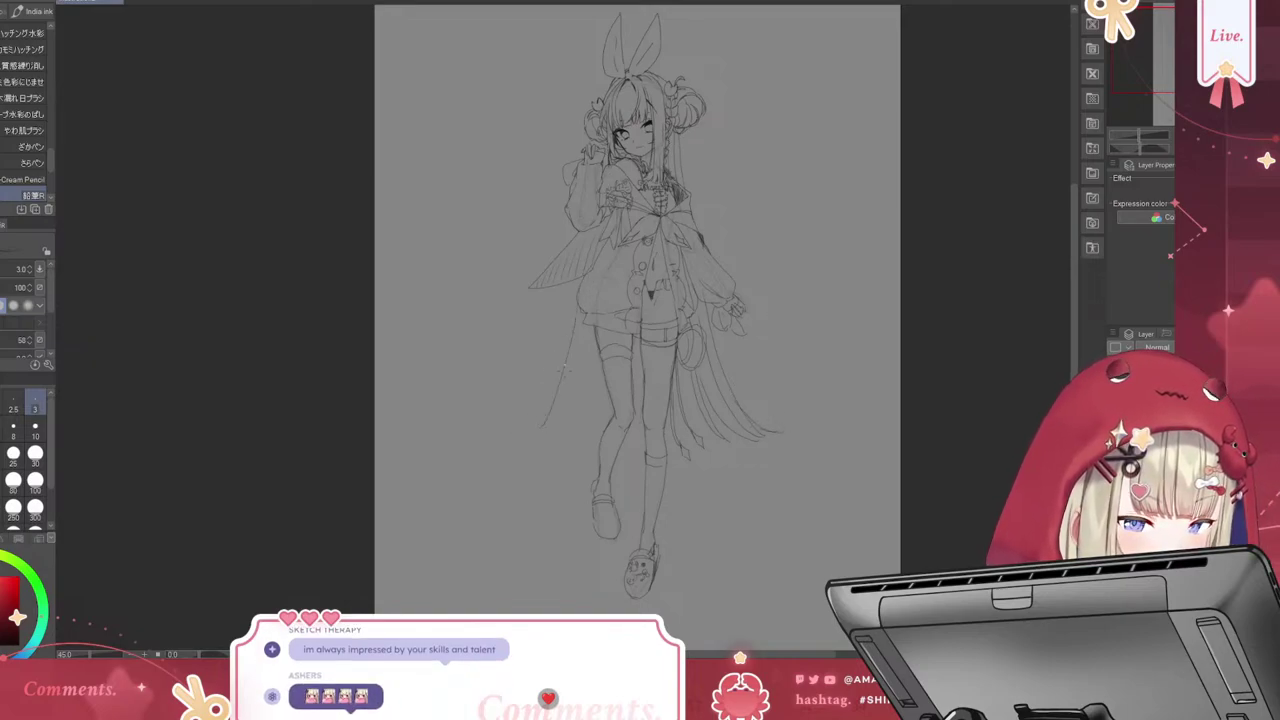
Try long hair strands flaring outward from the shorts' hem beside the bent leg and undo them
left_click_drag(580, 321, 520, 437)
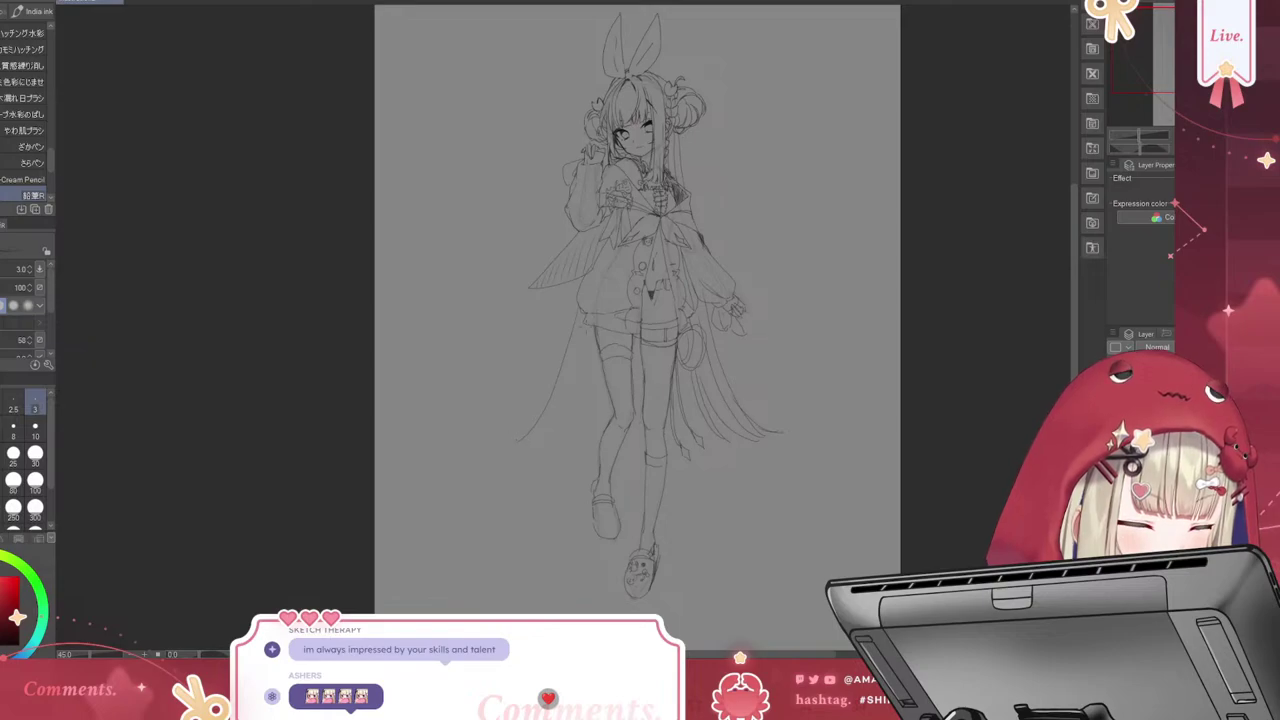
left_click_drag(579, 357, 571, 388)
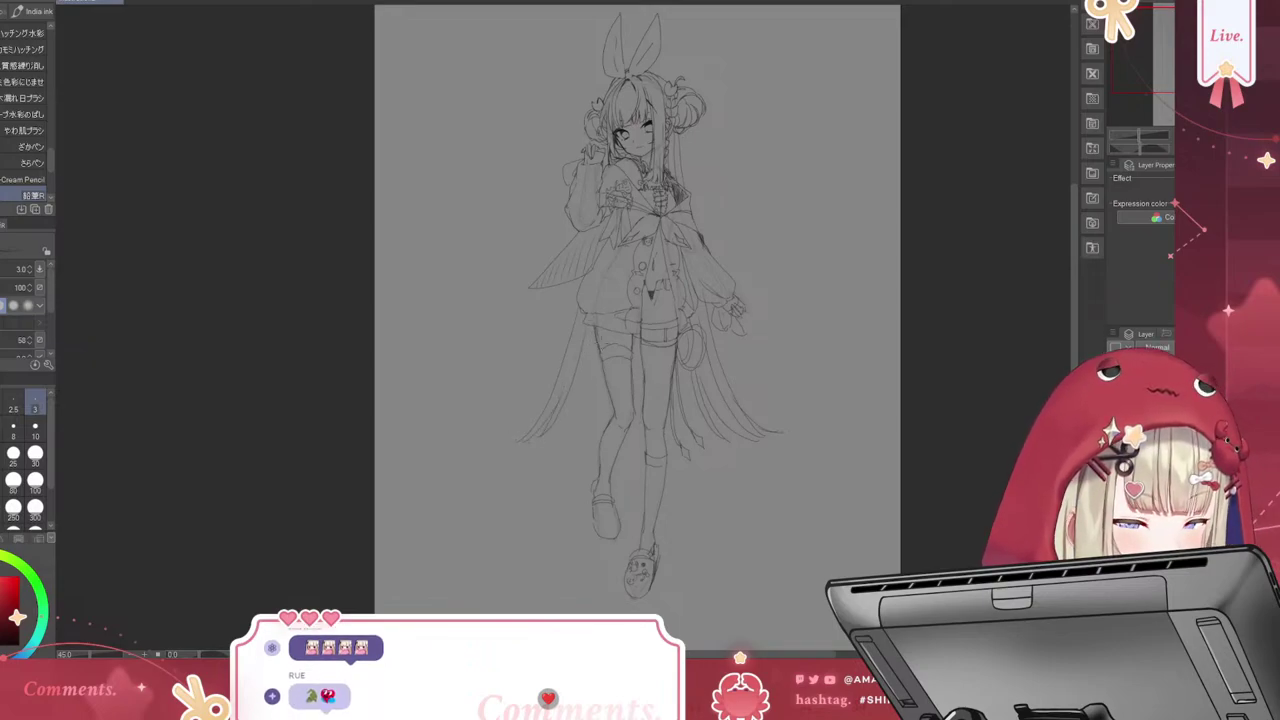
mouse_move(590, 396)
left_mouse_down()
mouse_move(572, 437)
mouse_move(521, 437)
mouse_move(559, 441)
mouse_move(488, 455)
left_mouse_up()
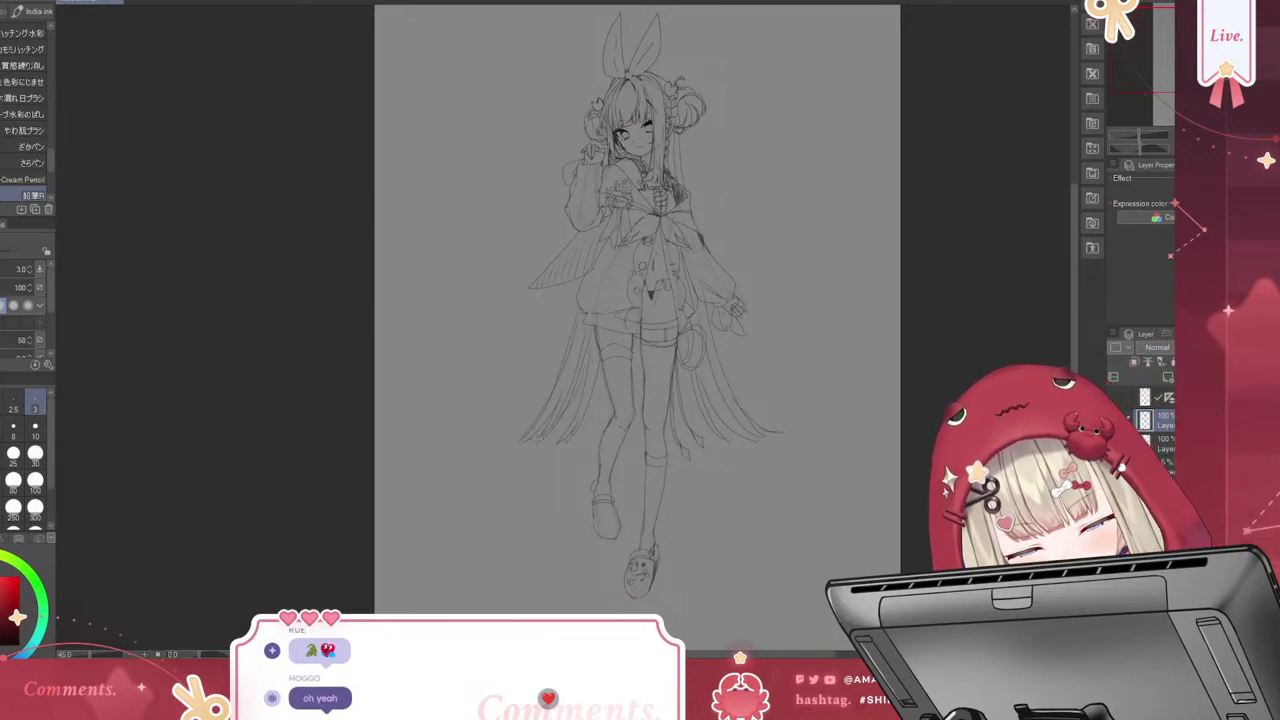
key("ctrl+z")
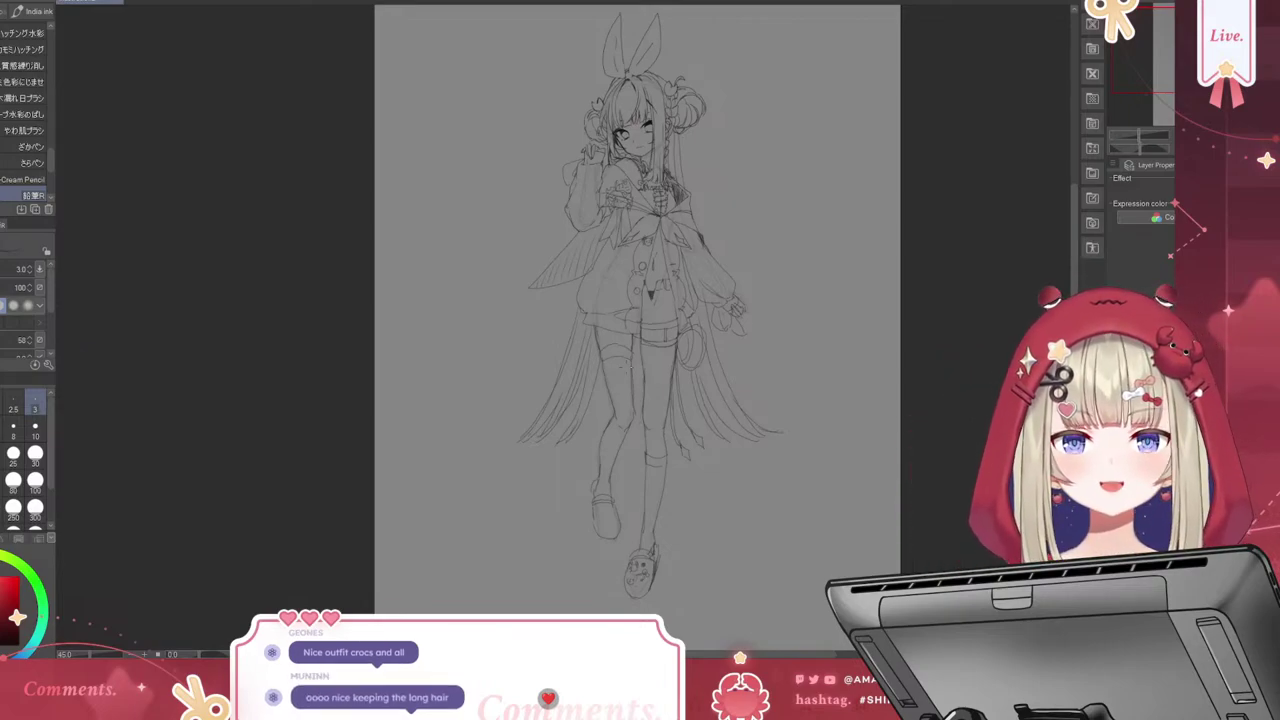
key("ctrl+z")
key("ctrl+z")
key("ctrl+z")
key("ctrl+z")
key("ctrl+z")
key("ctrl+z")
key("ctrl+z")
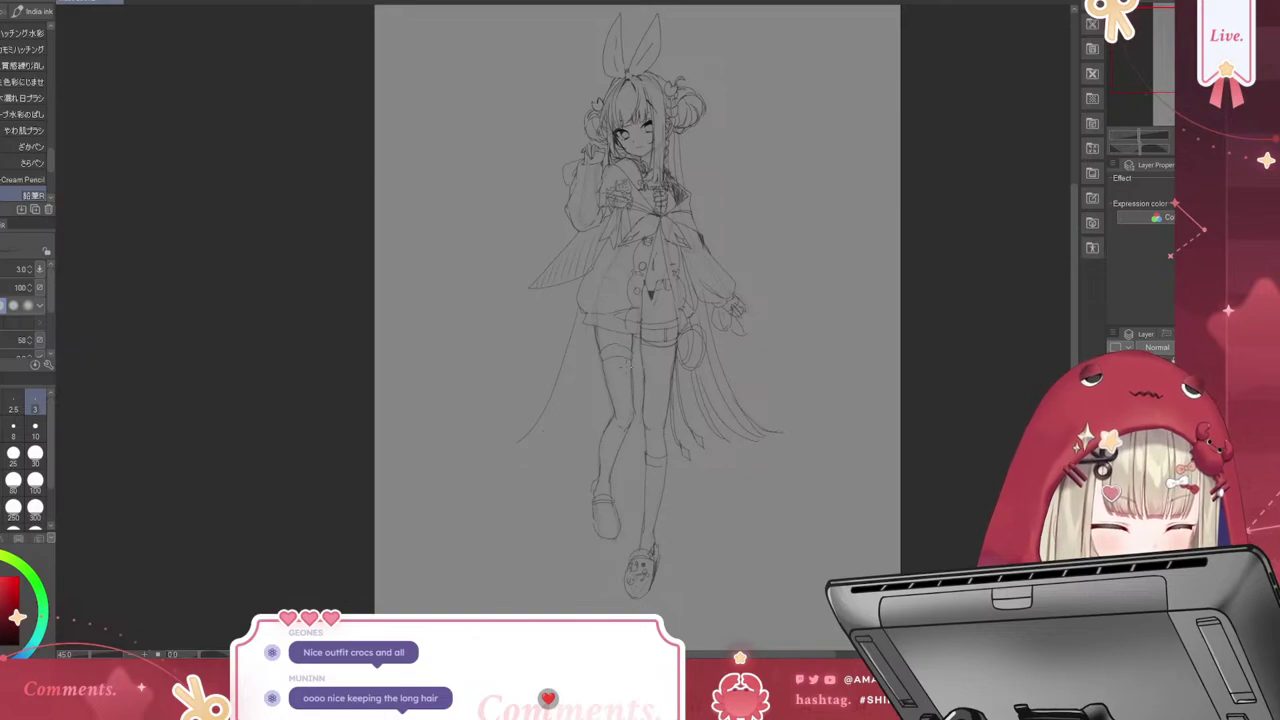
Redraw the hair beside the bent leg as long curved locks sweeping outward from the shorts' hem to pointed tips near the knee
key("ctrl+y")
key("ctrl+y")
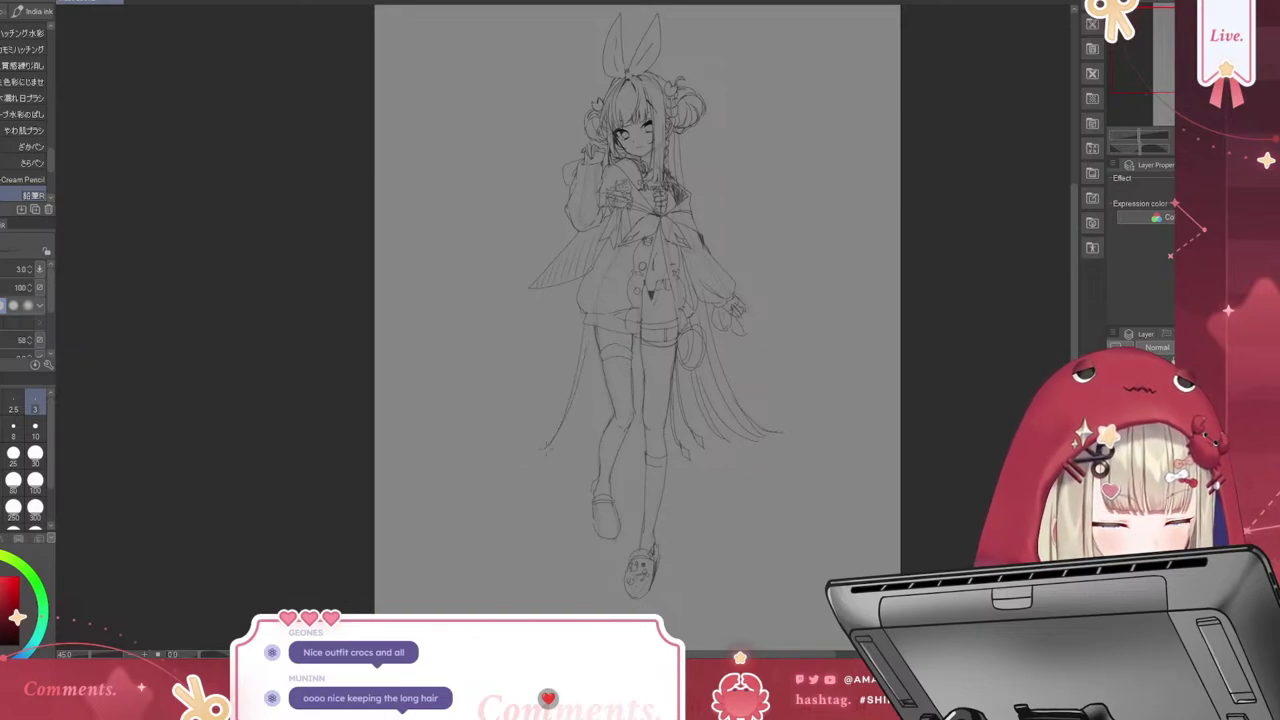
key("ctrl+y")
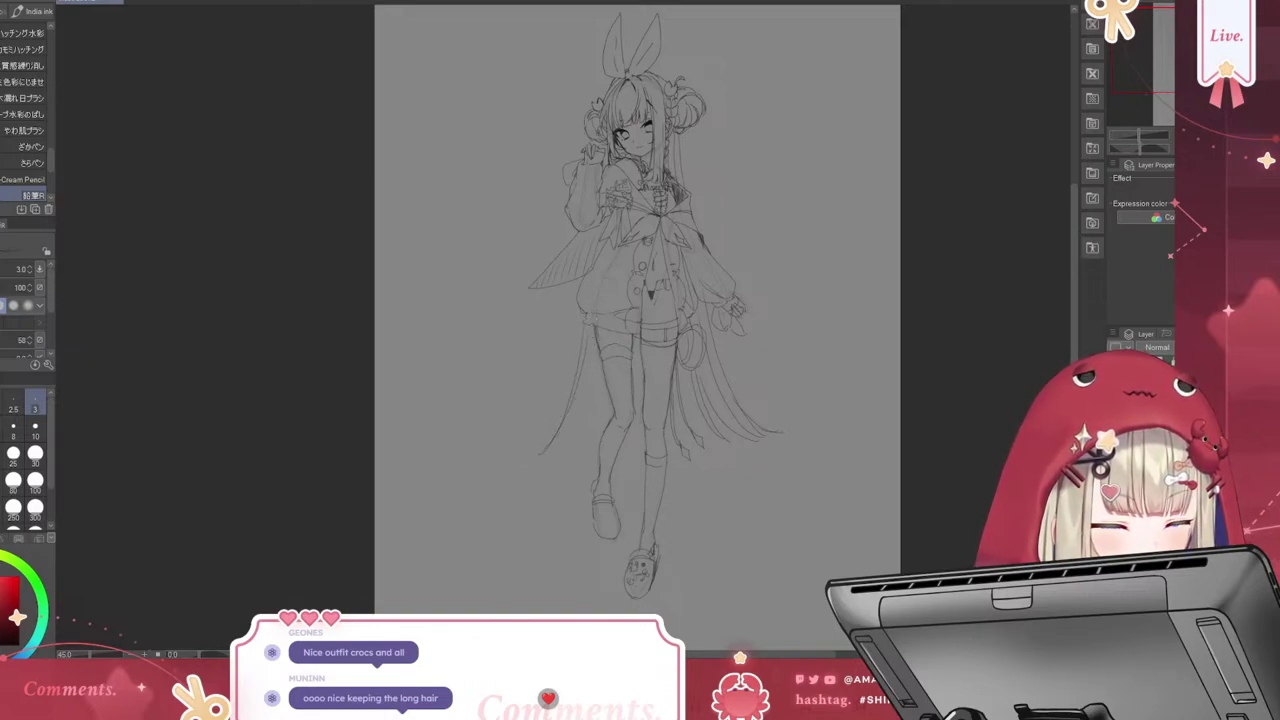
key("ctrl+y")
key("ctrl+y")
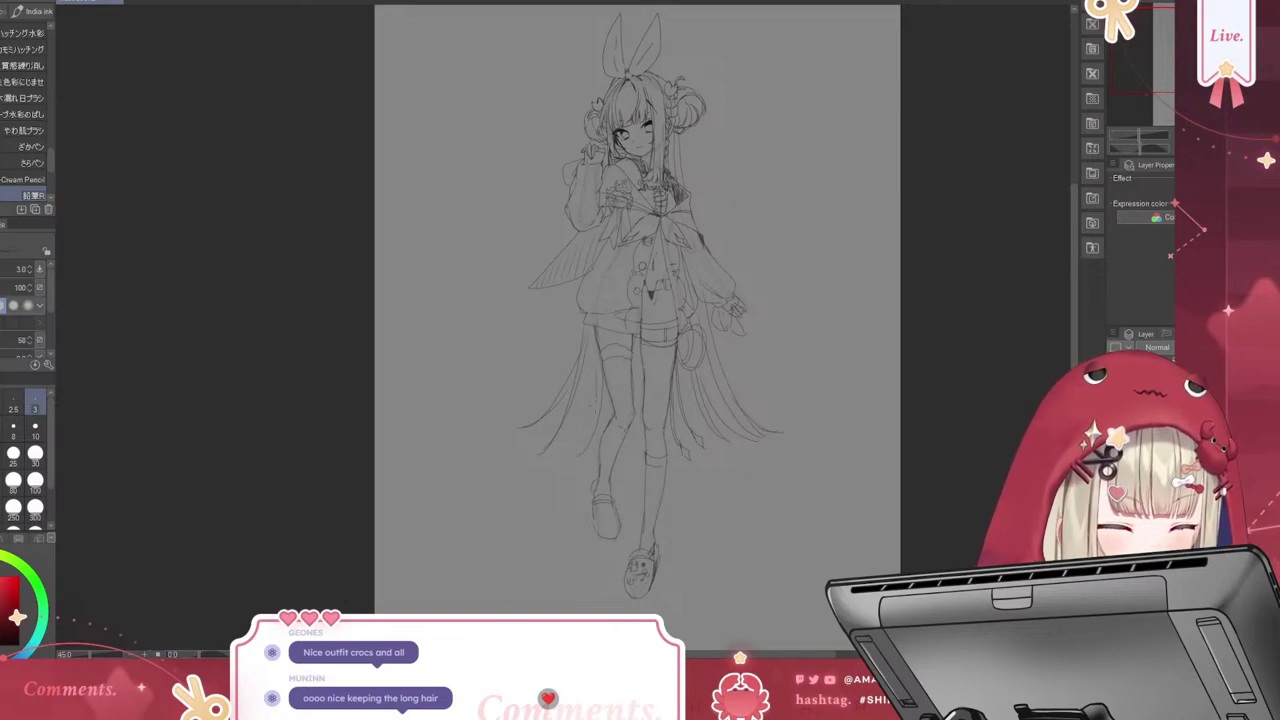
key("ctrl+y")
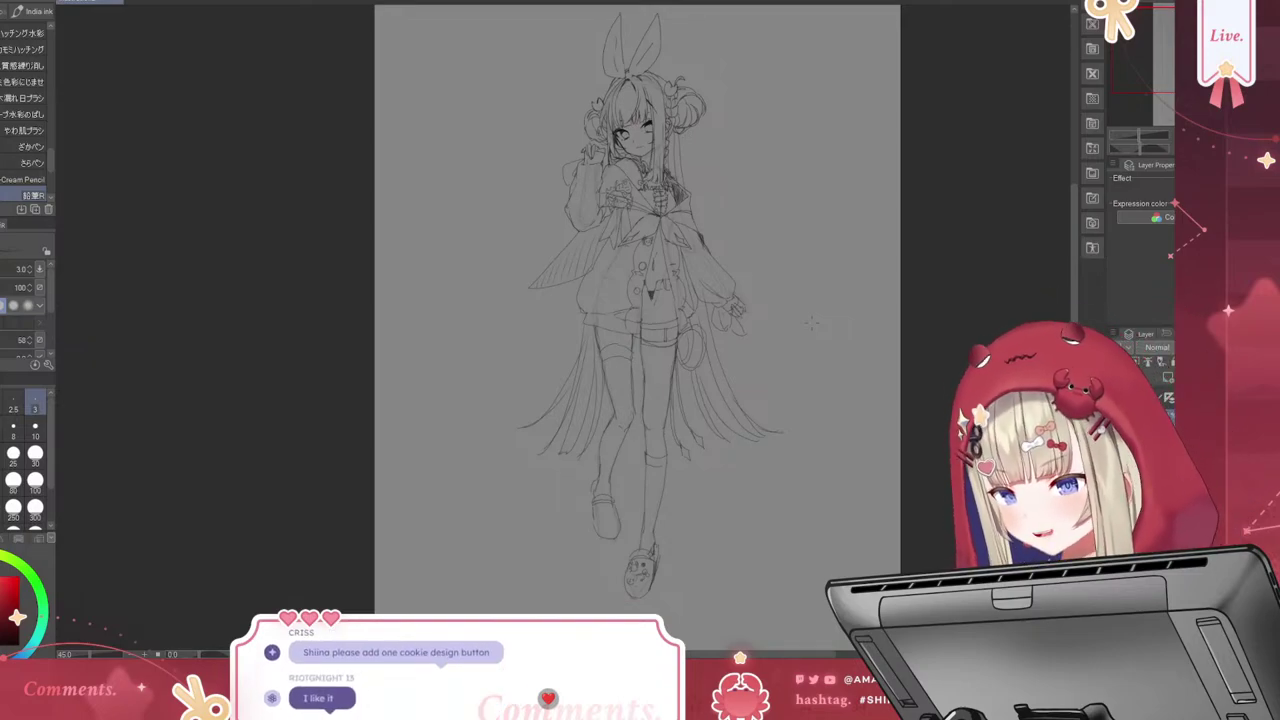
Examine the outfit and hair of the character up close and as a whole figure
scroll(811, 322, "up", 2)
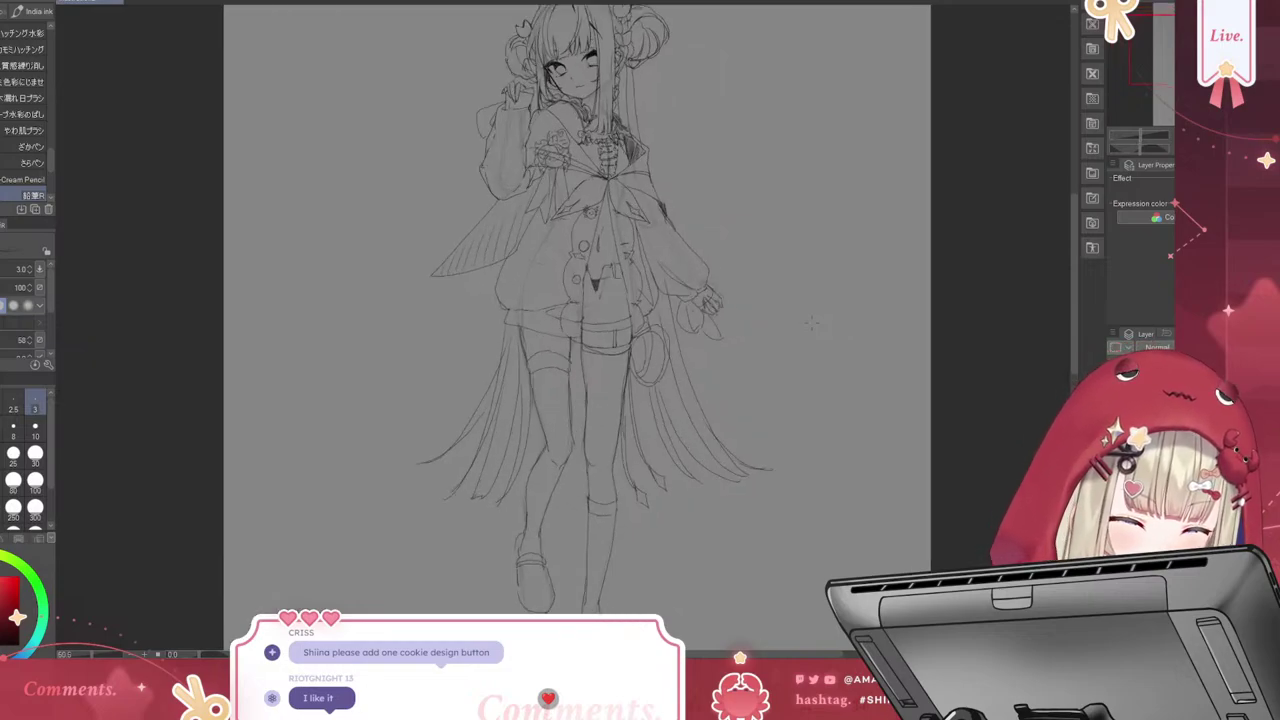
scroll(502, 58, "up", 1)
key("ctrl+plus")
key("ctrl+plus")
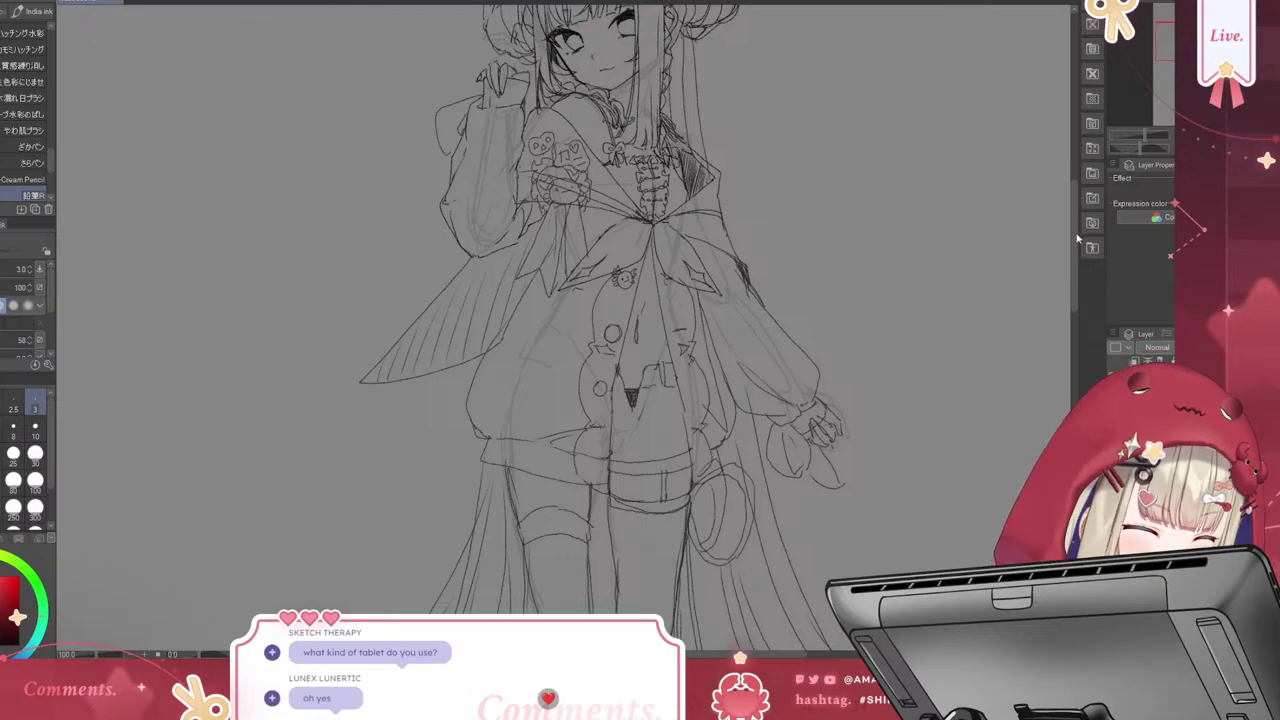
left_click_drag(1077, 238, 1077, 217)
scroll(1077, 217, "down", 10)
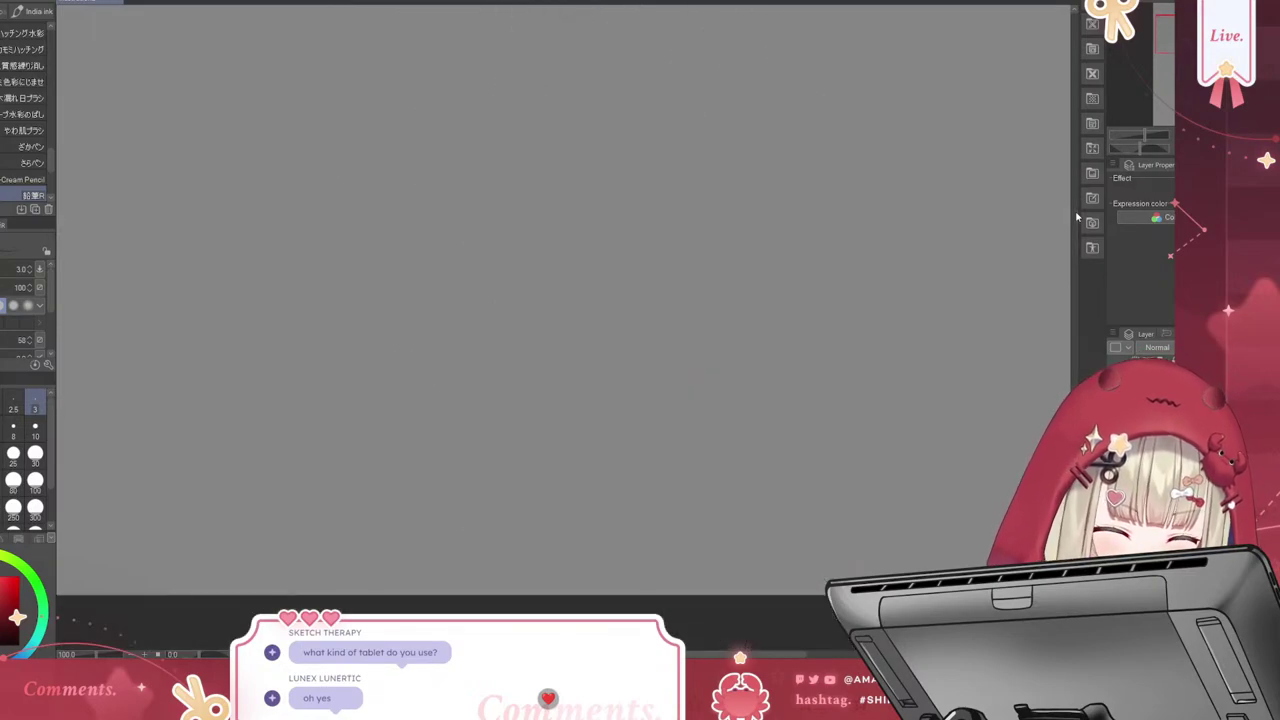
left_click(1076, 216)
mouse_move(1075, 217)
left_mouse_down()
mouse_move(1074, 258)
mouse_move(1070, 226)
left_mouse_up()
scroll(1069, 226, "down", 4)
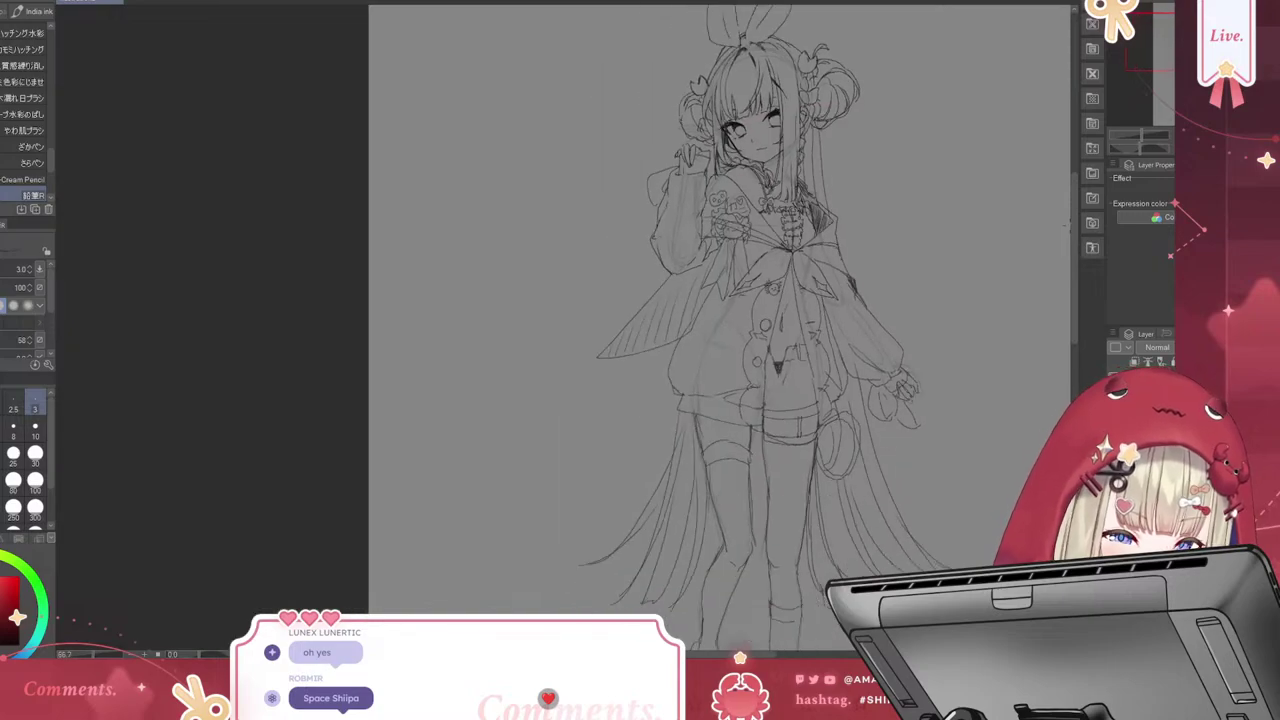
scroll(1068, 226, "down", 1)
left_click_drag(740, 654, 800, 654)
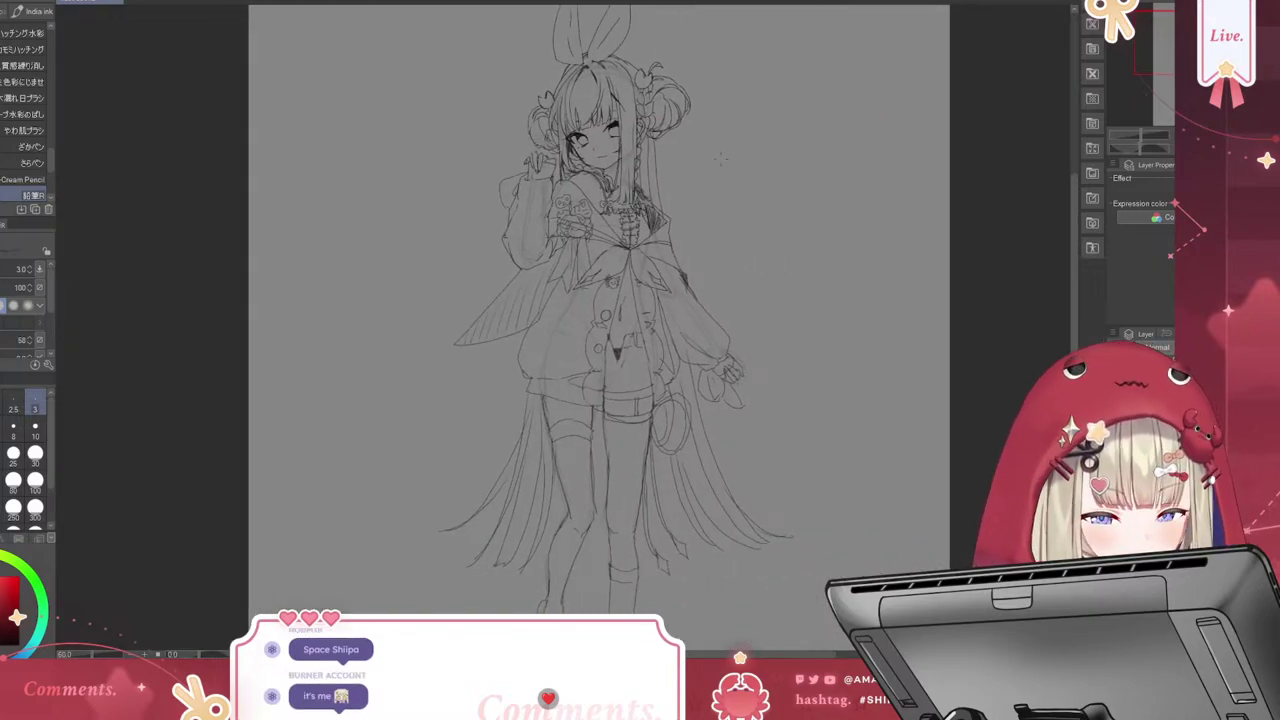
Doodle a round crab beside the character's head with two raised claws, small legs, a simple smiling face and a little label on its belly
mouse_move(712, 180)
left_mouse_down()
mouse_move(735, 225)
mouse_move(790, 215)
mouse_move(800, 172)
mouse_move(754, 148)
left_mouse_up()
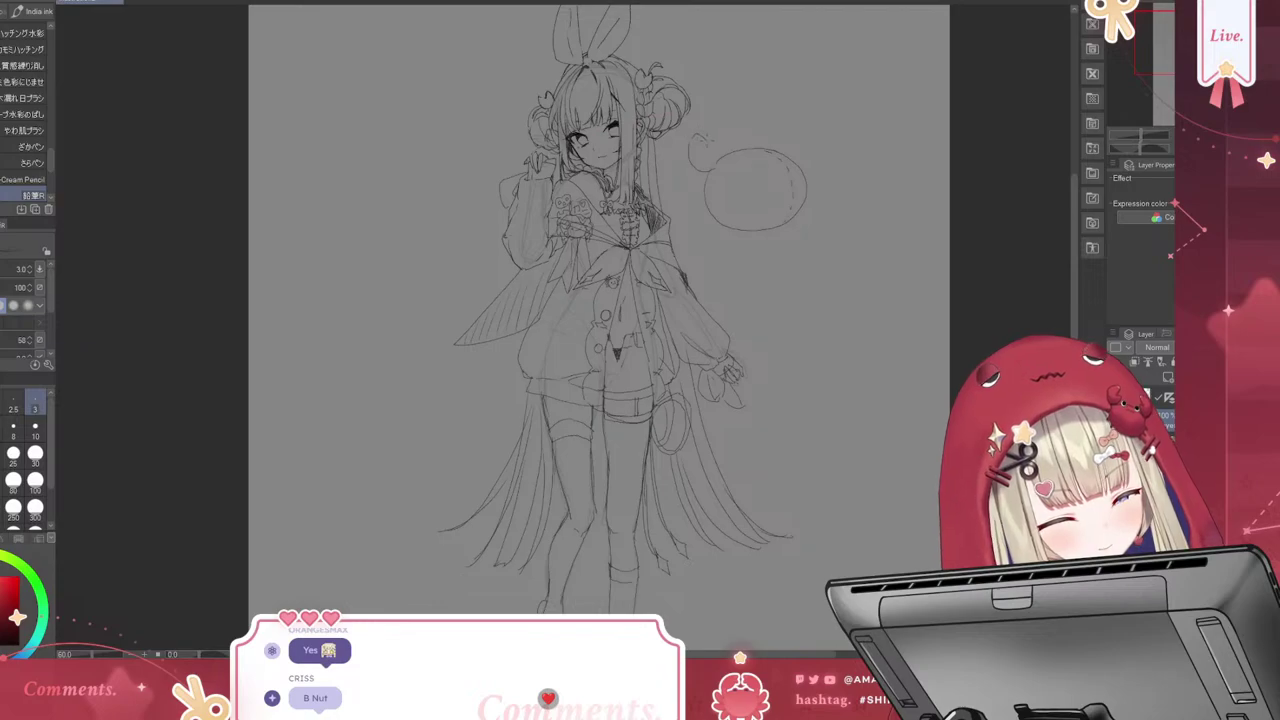
mouse_move(699, 135)
left_mouse_down()
mouse_move(710, 170)
mouse_move(736, 141)
left_mouse_up()
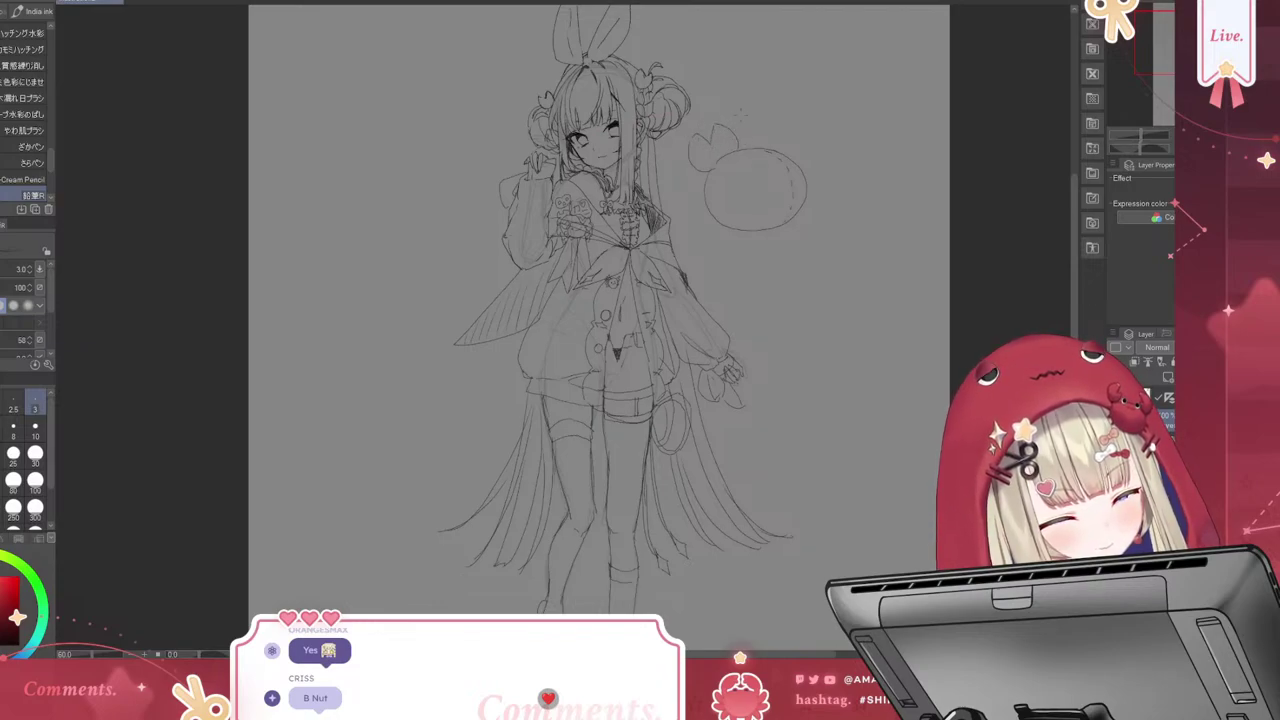
key("ctrl+z")
key("ctrl+z")
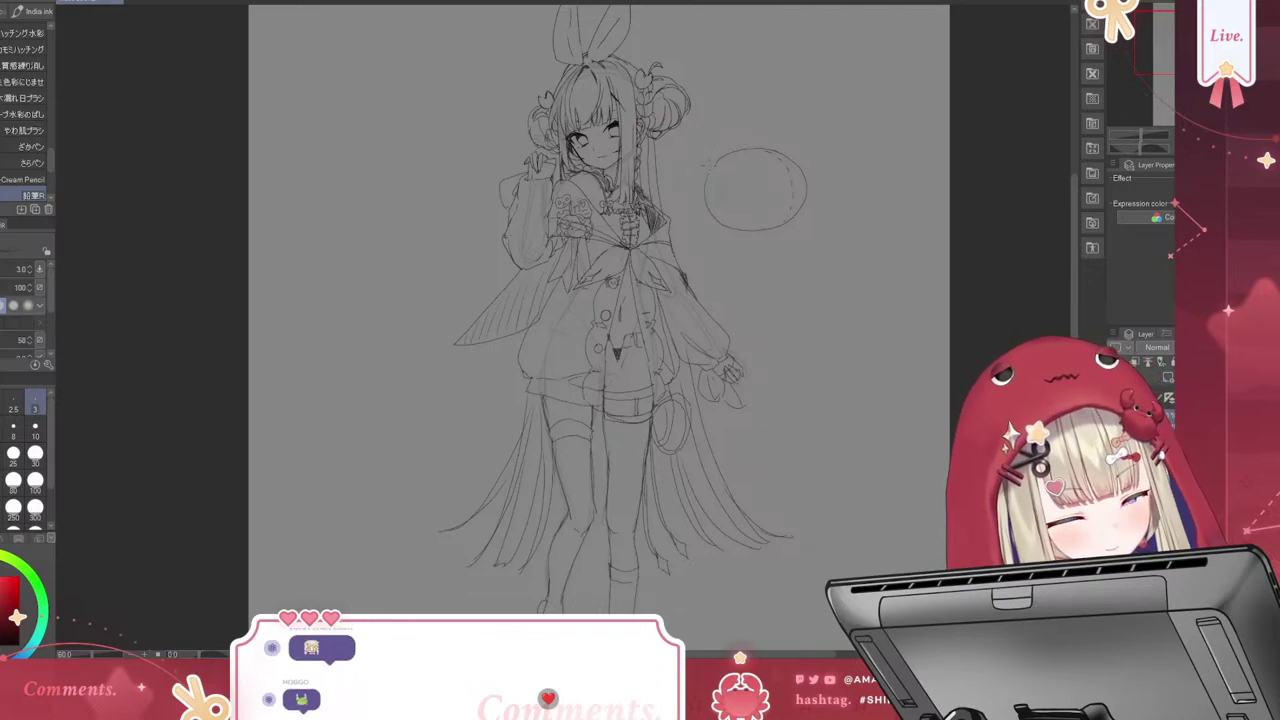
left_click_drag(692, 143, 709, 169)
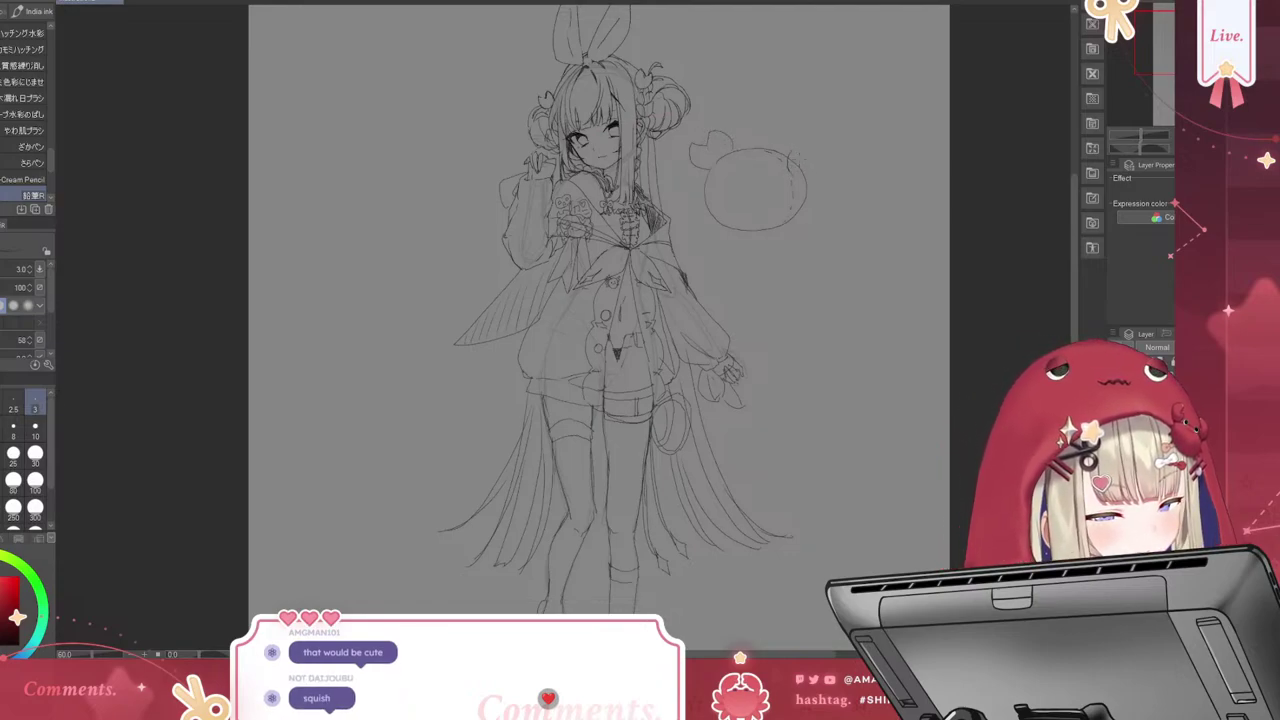
left_click_drag(797, 146, 810, 162)
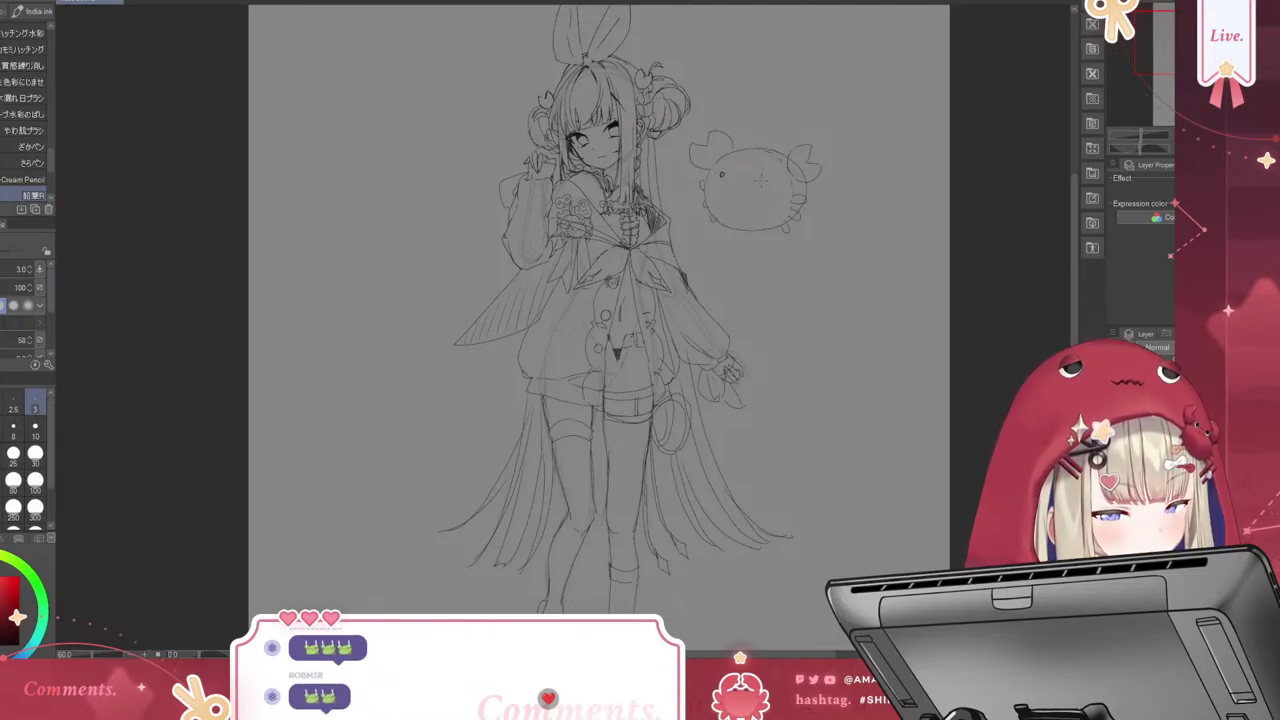
left_click_drag(729, 177, 741, 180)
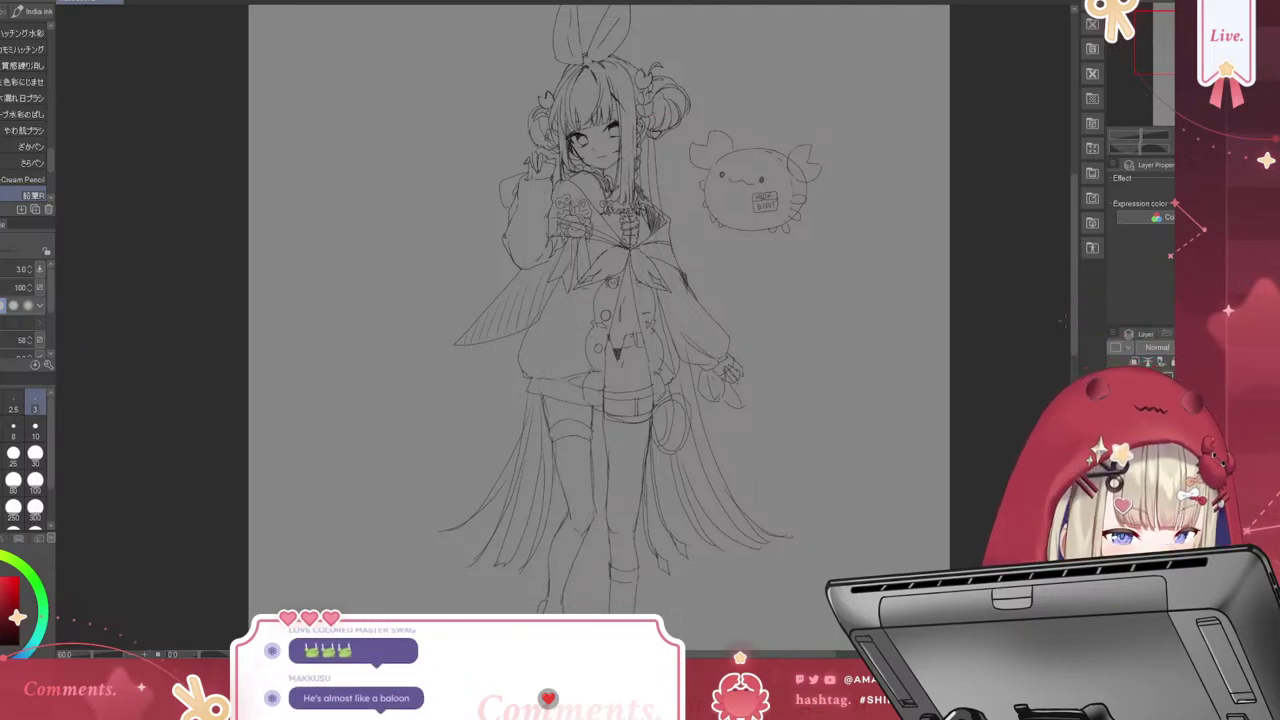
Sketch a crab backpack behind the character, with rounded legs beside her coat and a large claw beside the raised sleeve
left_click_drag(1073, 318, 1072, 359)
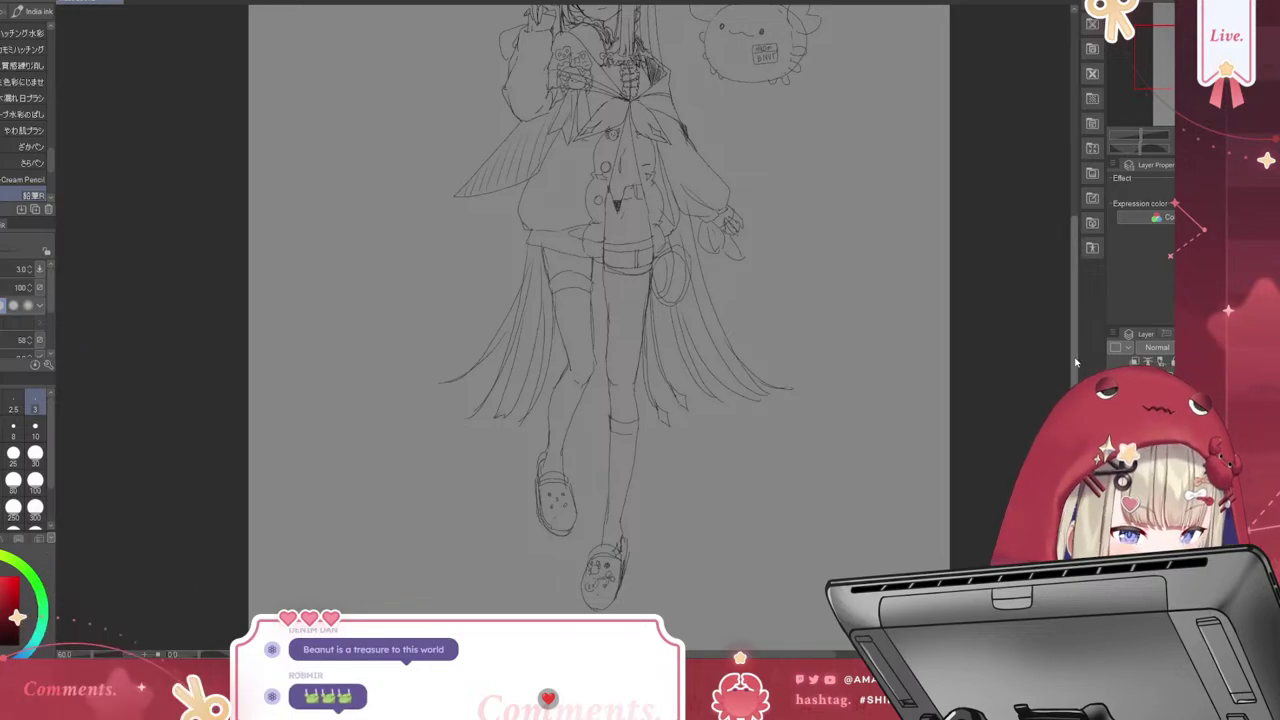
left_click_drag(1075, 364, 1075, 326)
scroll(1063, 316, "down", 1)
scroll(1068, 326, "down", 1)
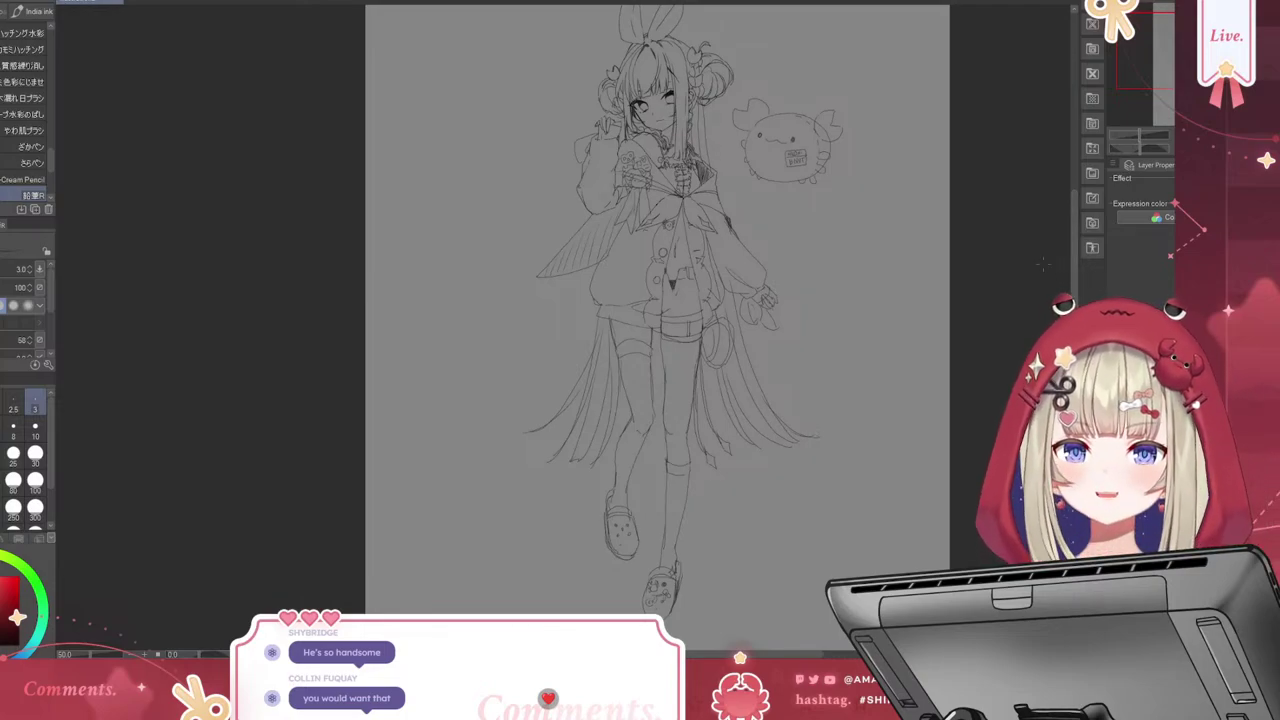
scroll(1042, 263, "down", 1)
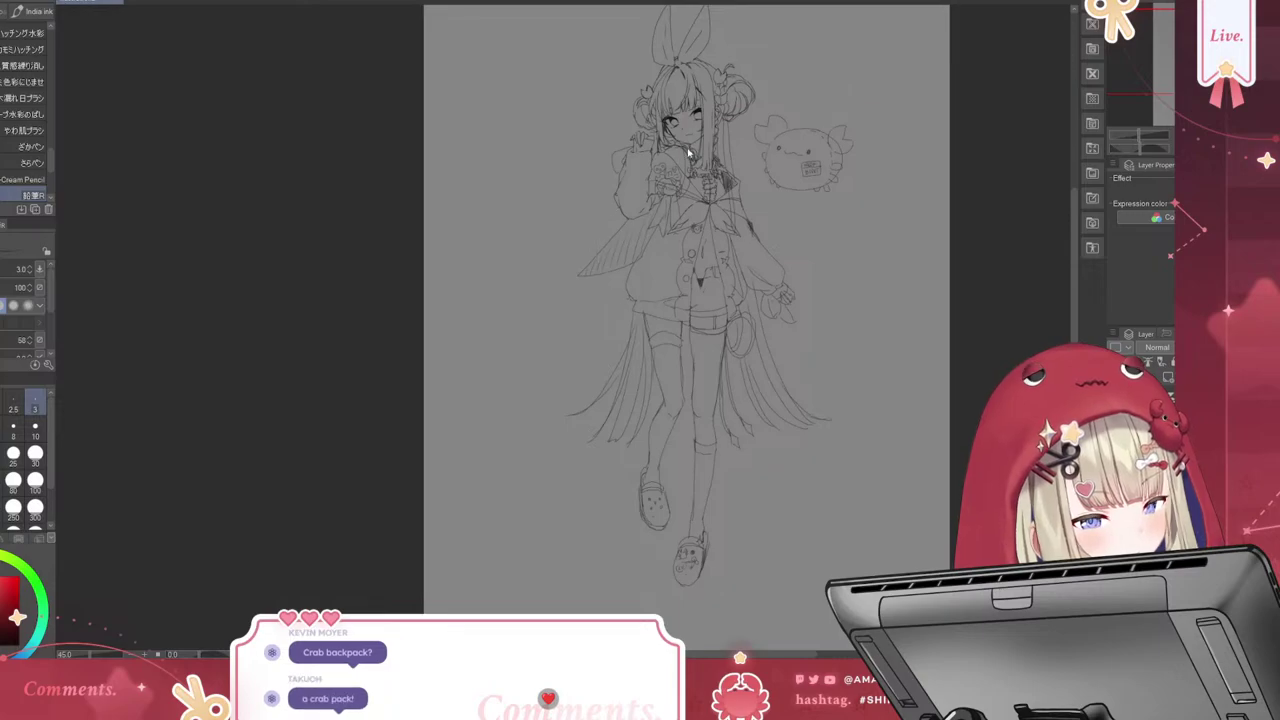
left_click_drag(614, 206, 617, 295)
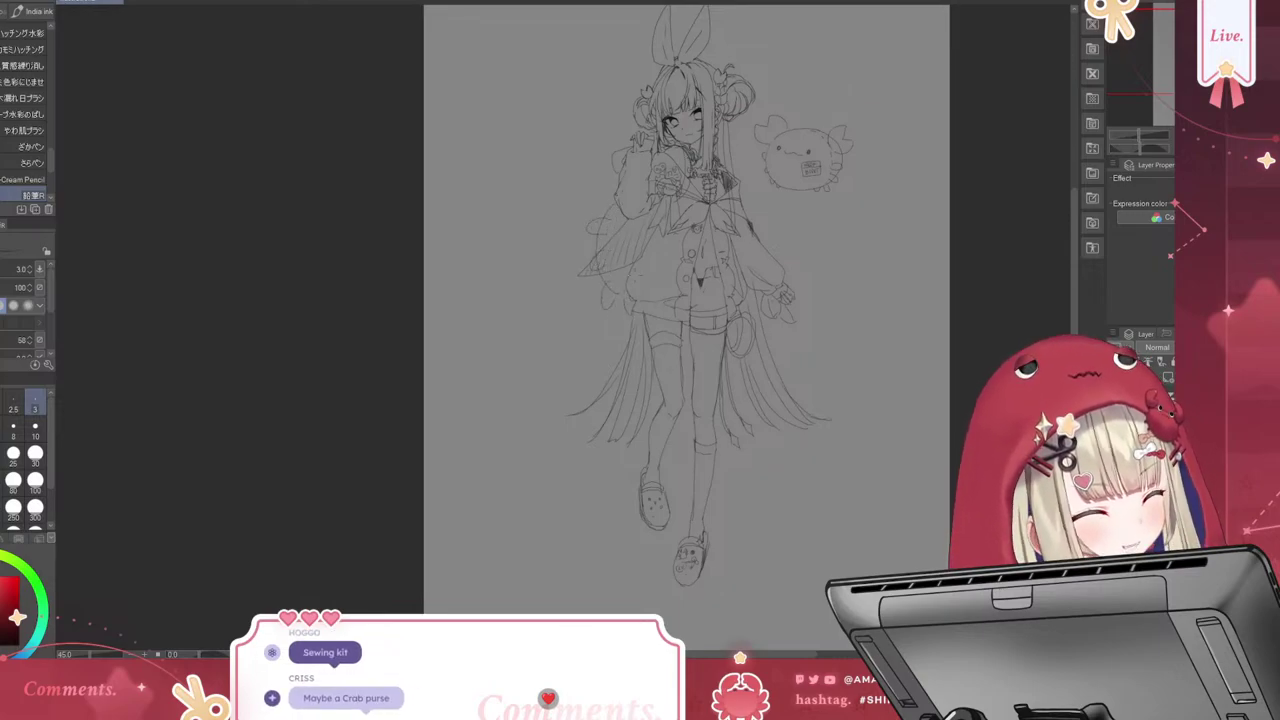
left_click_drag(590, 138, 604, 188)
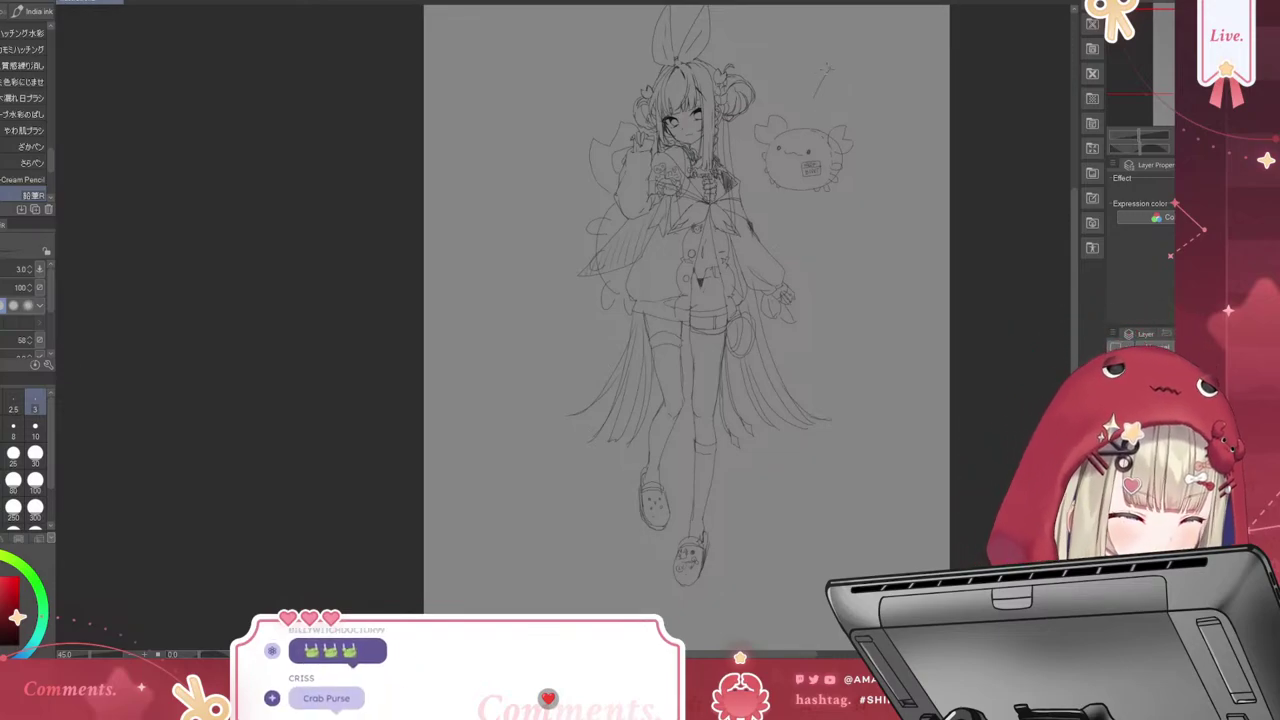
Doodle a larger round crab backpack below the crab, with claws, legs, a top handle, a front opening and hanging shoulder straps
left_click_drag(829, 68, 814, 95)
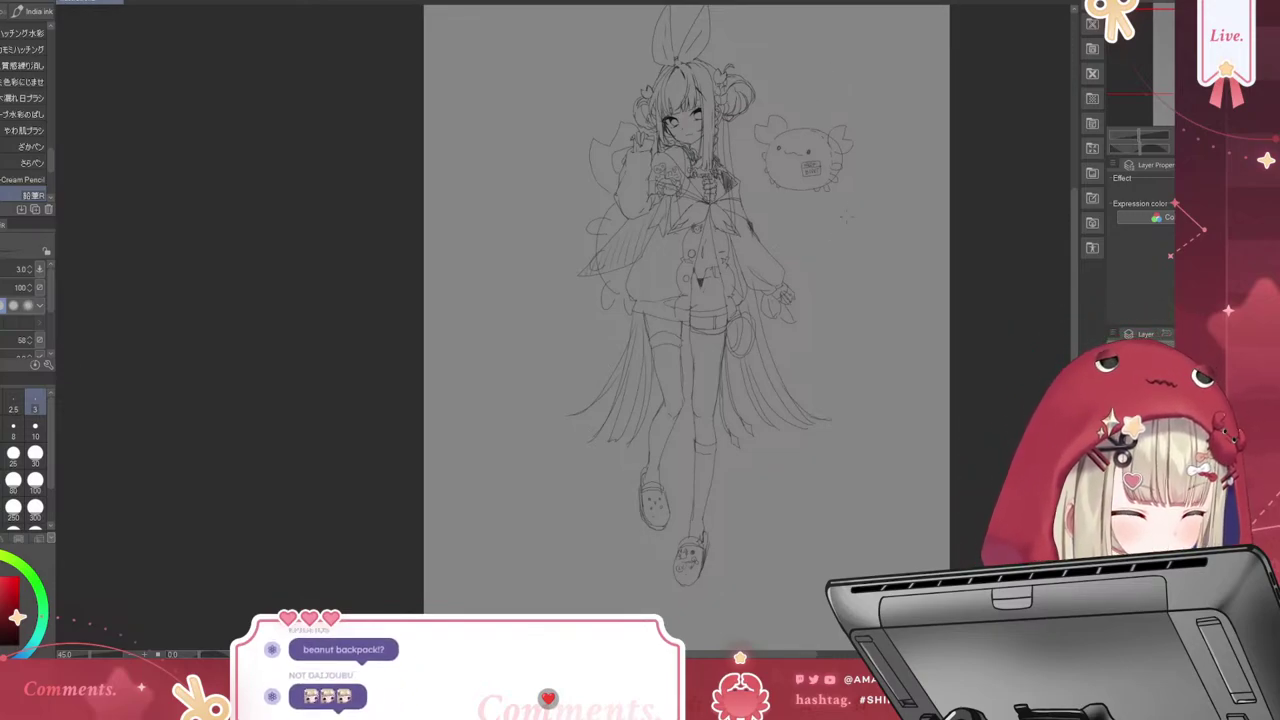
mouse_move(872, 222)
left_mouse_down()
mouse_move(831, 233)
mouse_move(810, 293)
mouse_move(853, 322)
mouse_move(894, 314)
mouse_move(914, 291)
mouse_move(891, 235)
mouse_move(860, 220)
mouse_move(825, 248)
mouse_move(833, 295)
mouse_move(868, 312)
left_mouse_up()
key("ctrl+z")
left_click_drag(920, 280, 862, 214)
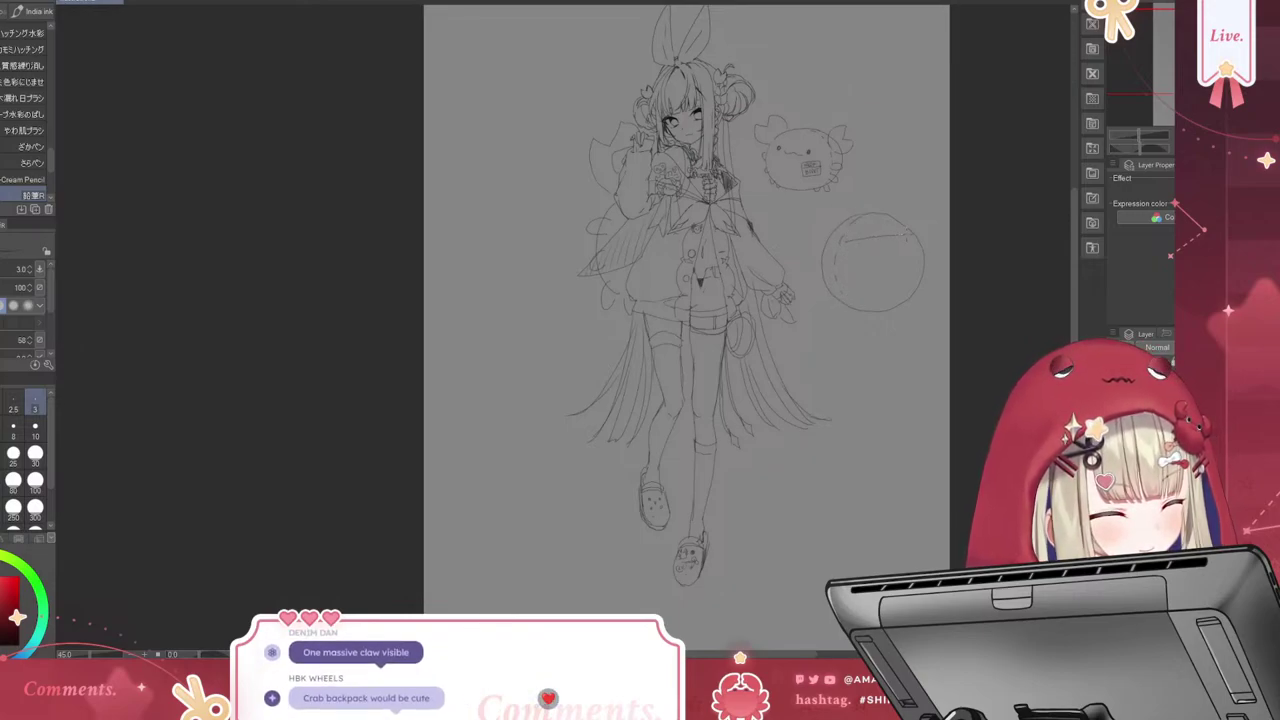
key("ctrl+z")
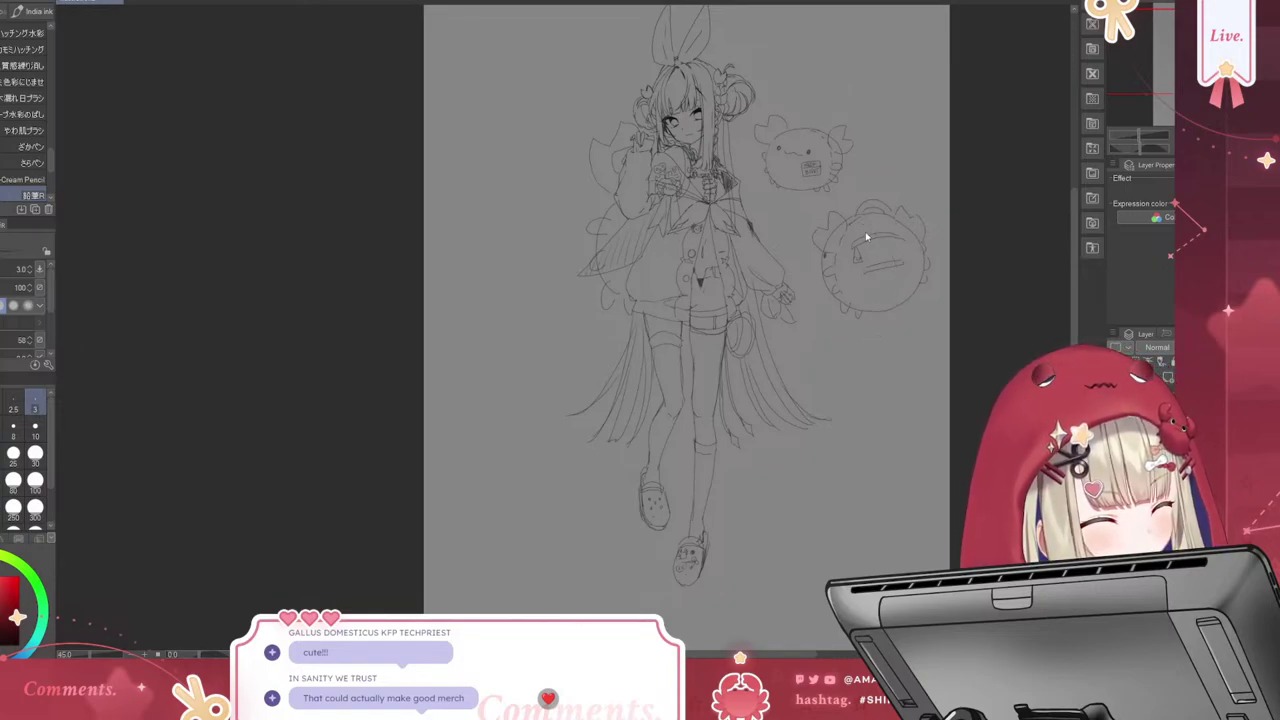
left_click_drag(901, 262, 882, 334)
mouse_move(894, 218)
left_mouse_down()
mouse_move(924, 240)
mouse_move(946, 318)
mouse_move(878, 340)
left_mouse_up()
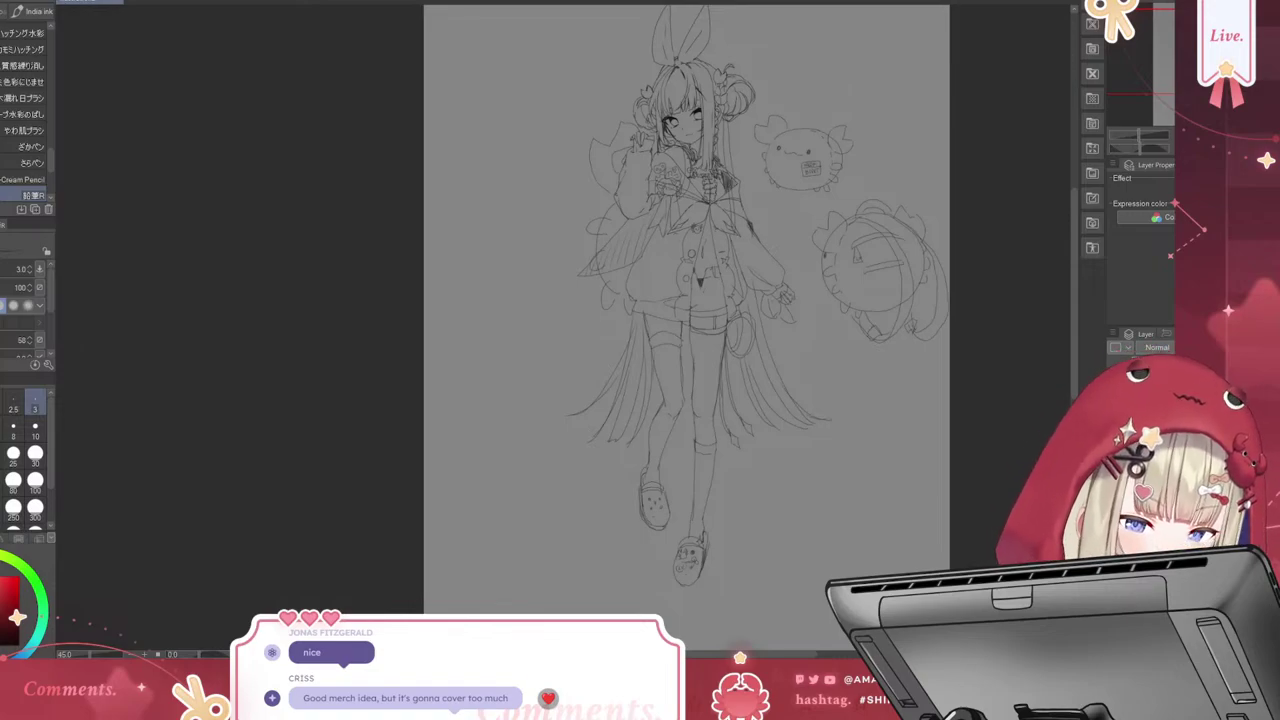
Check the face linework with the full sketch hidden, show the sketch again and fade it to a faint guide
scroll(738, 300, "up", 1)
scroll(738, 300, "down", 1)
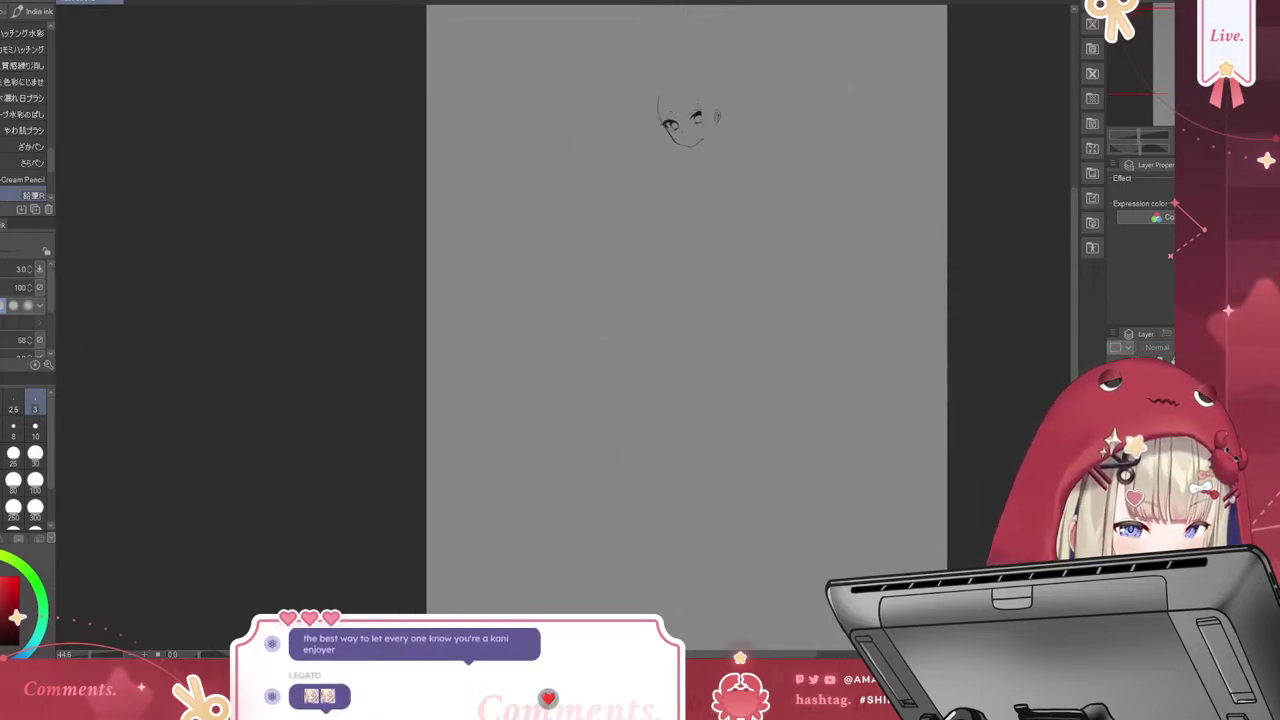
key("ctrl+Tab")
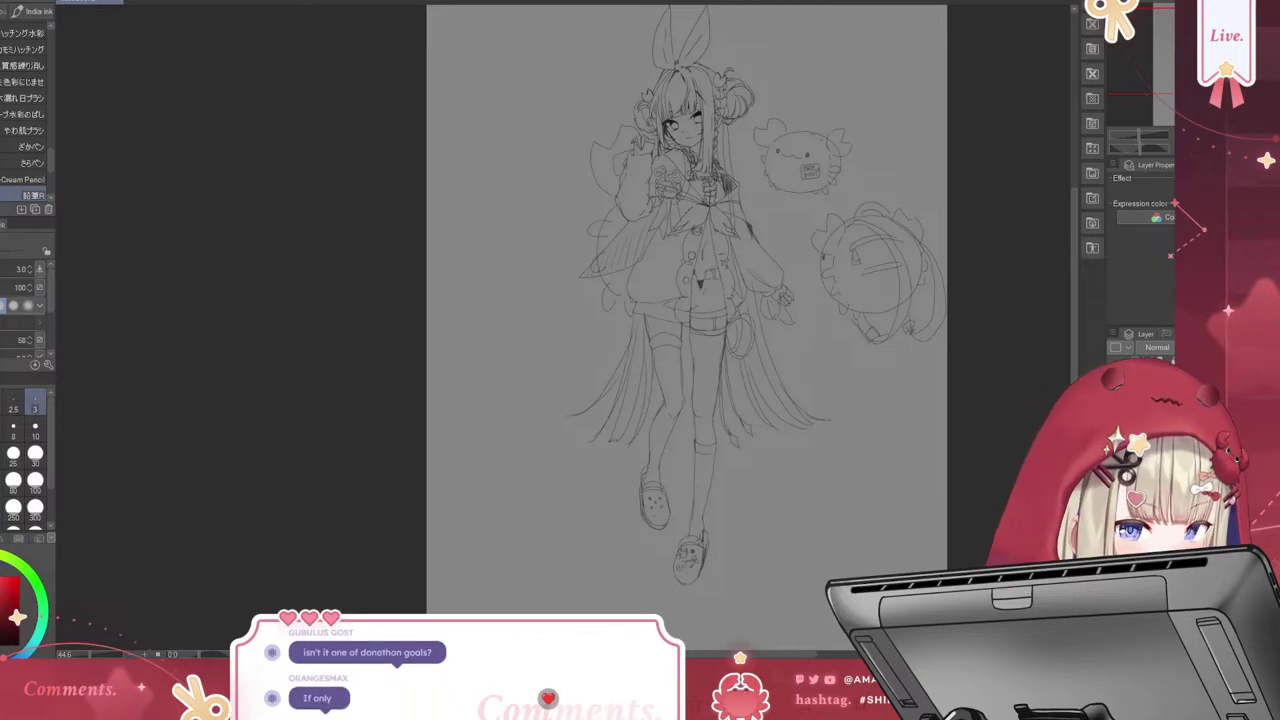
key("ctrl+z")
key("ctrl+y")
key("ctrl+z")
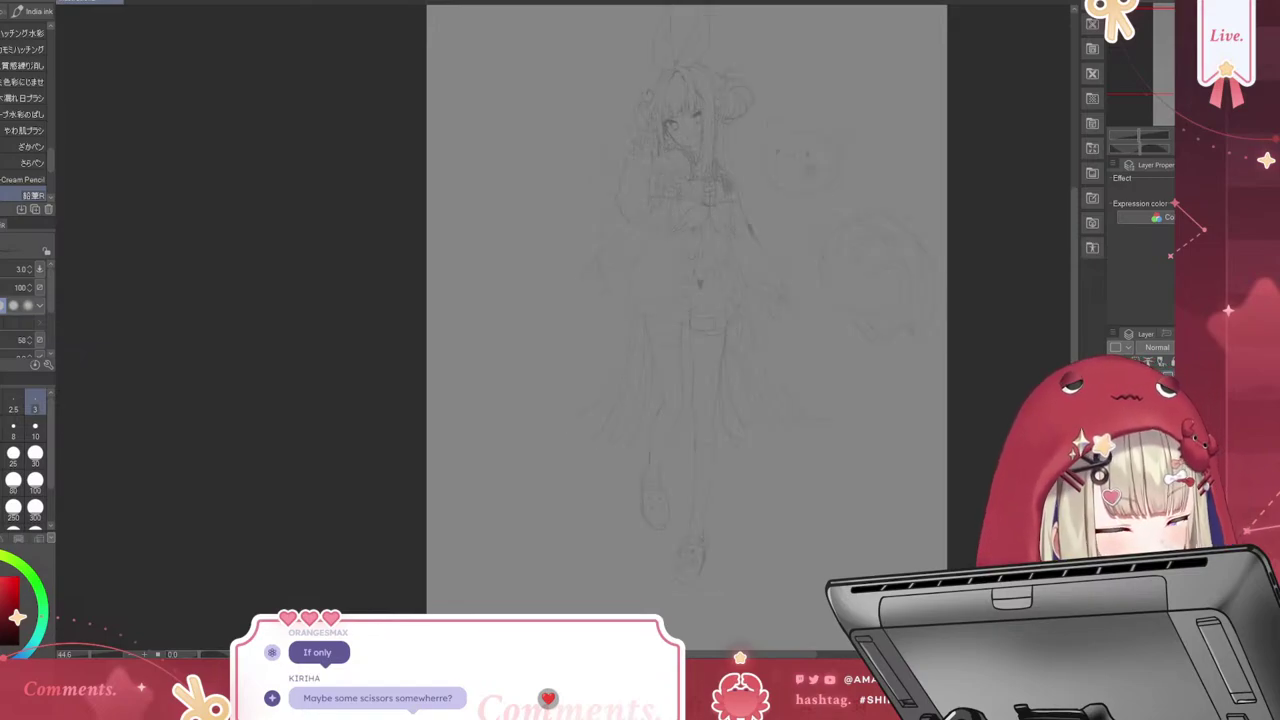
Examine the faded sketch of the character's head and upper body up close
left_click_drag(1073, 271, 1073, 225)
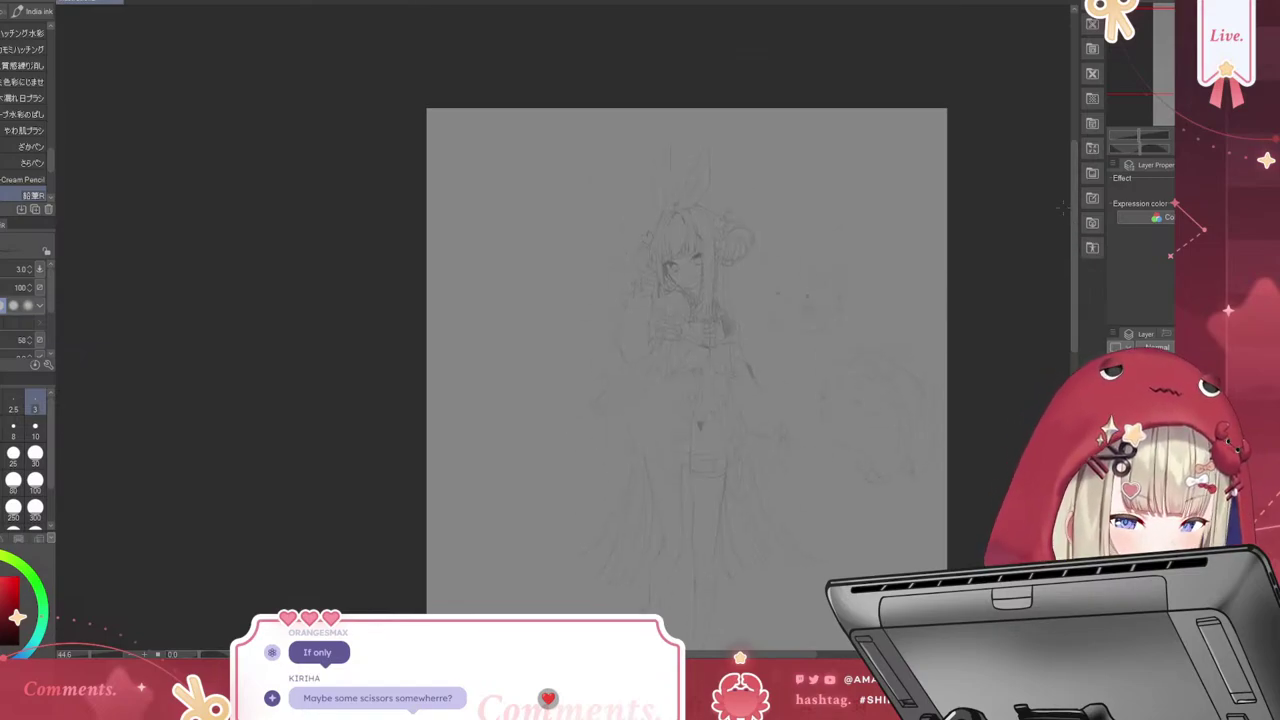
scroll(906, 215, "up", 1)
scroll(682, 226, "up", 2)
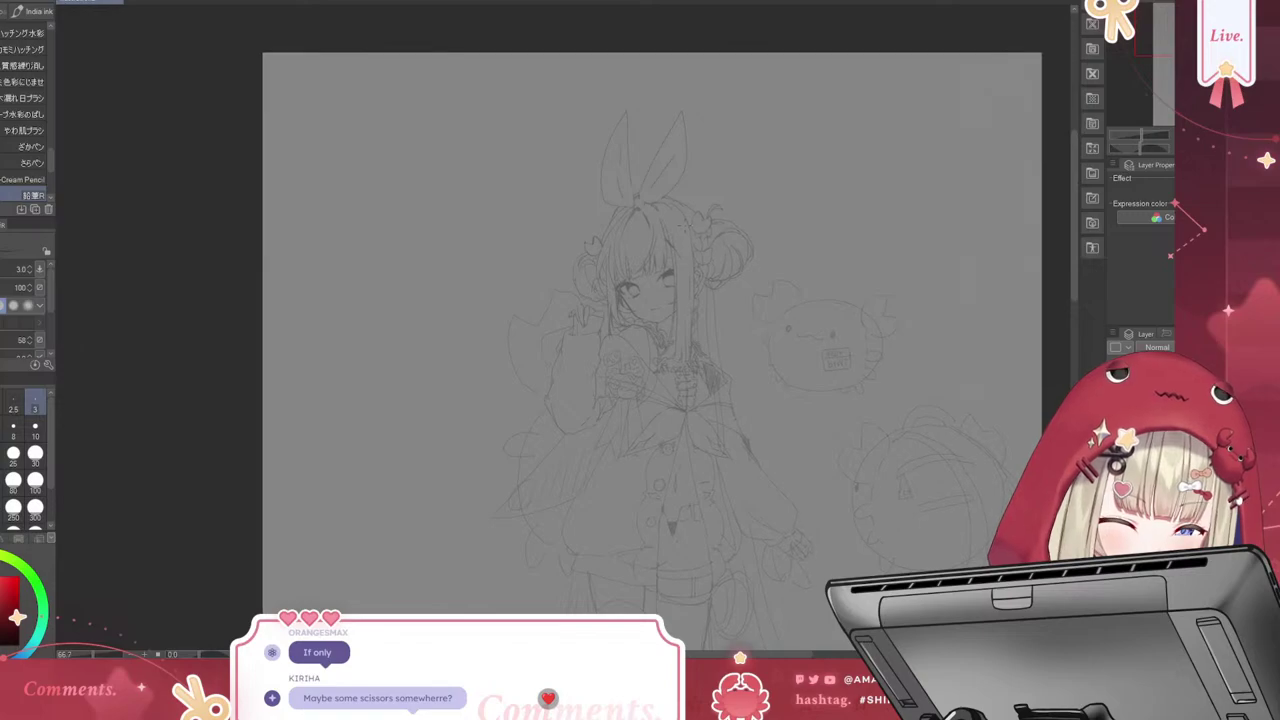
scroll(682, 226, "up", 3)
scroll(684, 226, "up", 3)
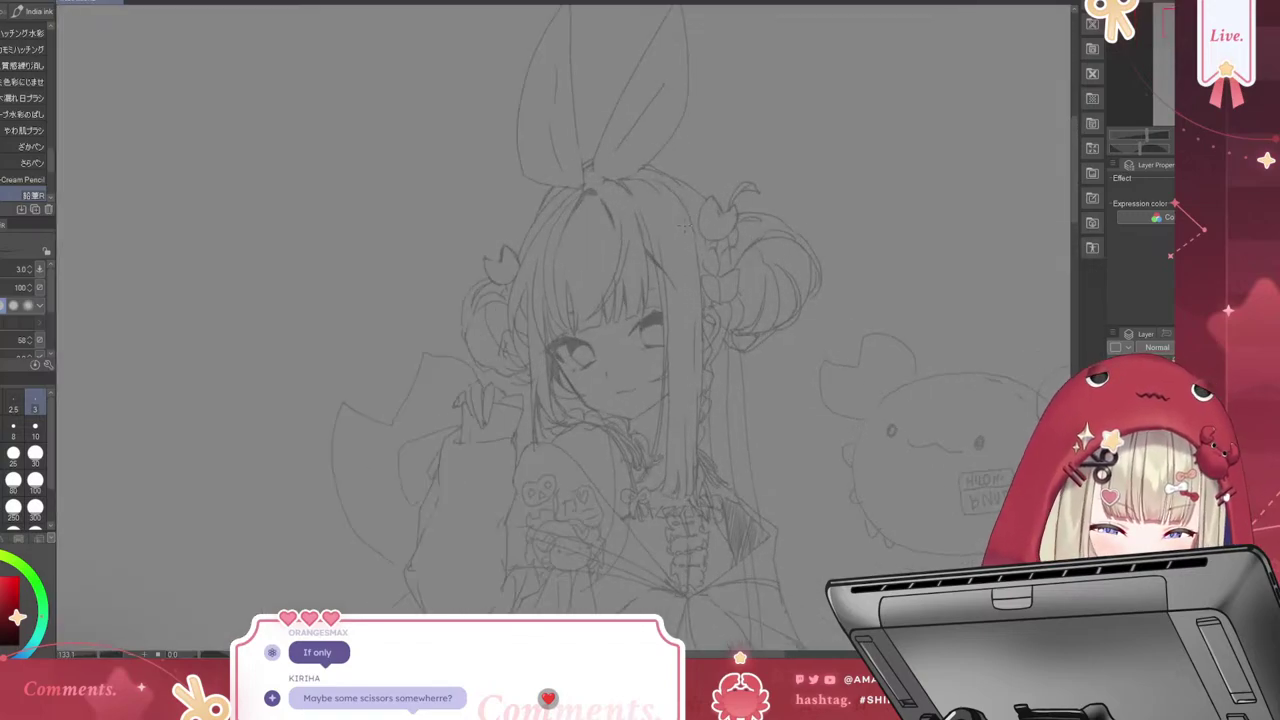
scroll(684, 226, "up", 2)
mouse_move(1074, 194)
left_mouse_down()
mouse_move(1066, 357)
mouse_move(1075, 201)
left_mouse_up()
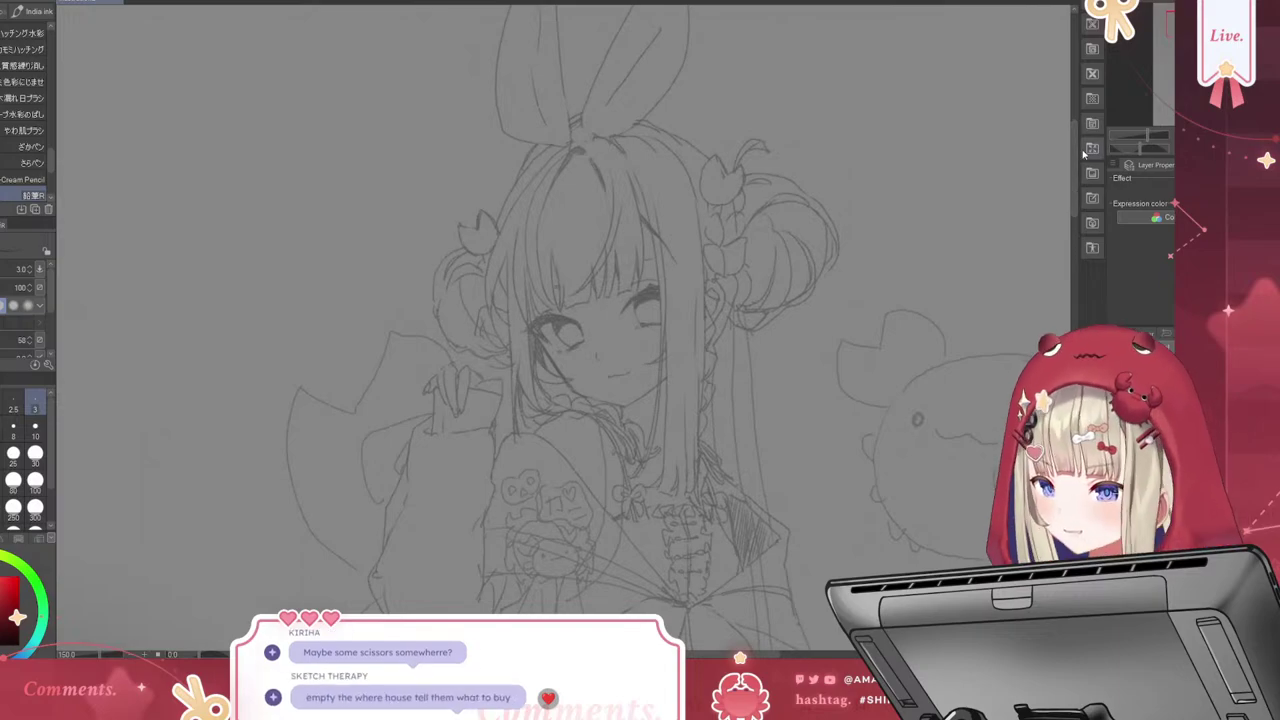
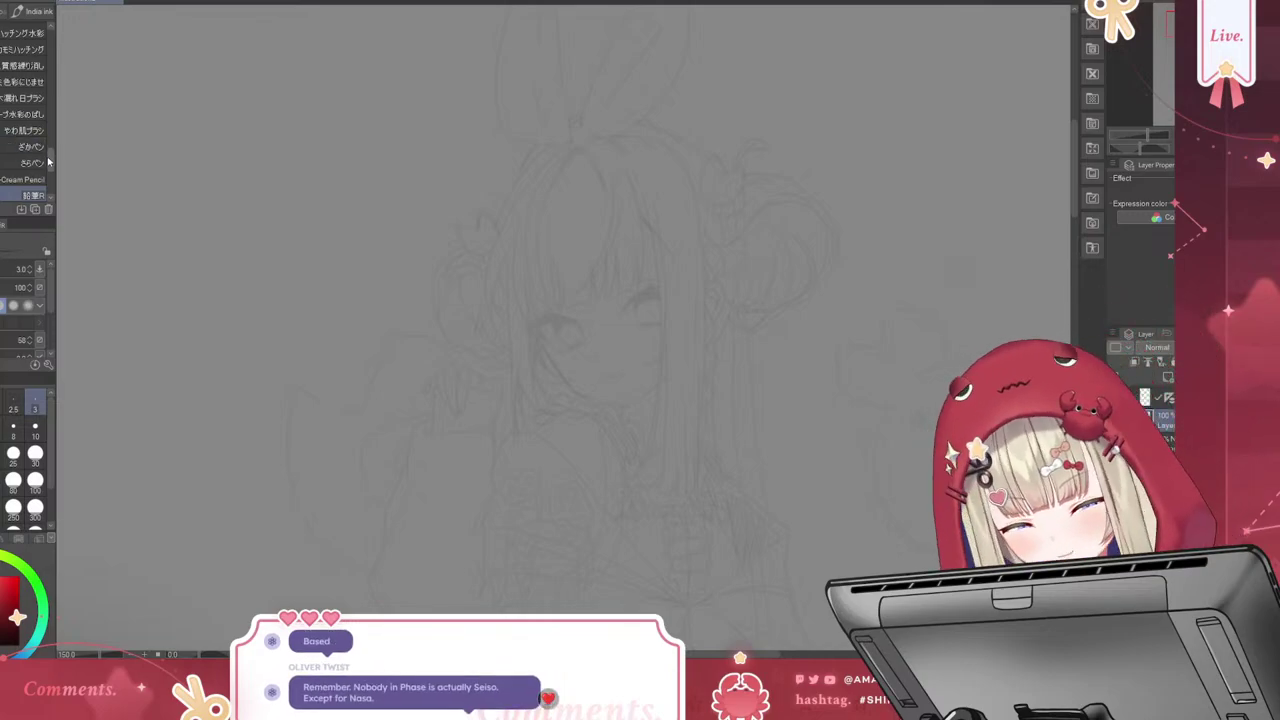
Try out other pen brushes with trial strokes beside the head and on the right-hand eye, undoing each one
left_click(30, 179)
mouse_move(51, 133)
left_mouse_down()
mouse_move(51, 188)
mouse_move(56, 45)
left_mouse_up()
left_click(32, 90)
mouse_move(214, 110)
left_mouse_down()
mouse_move(171, 206)
mouse_move(200, 340)
left_mouse_up()
key("ctrl+z")
left_click(30, 74)
left_click_drag(196, 132, 188, 360)
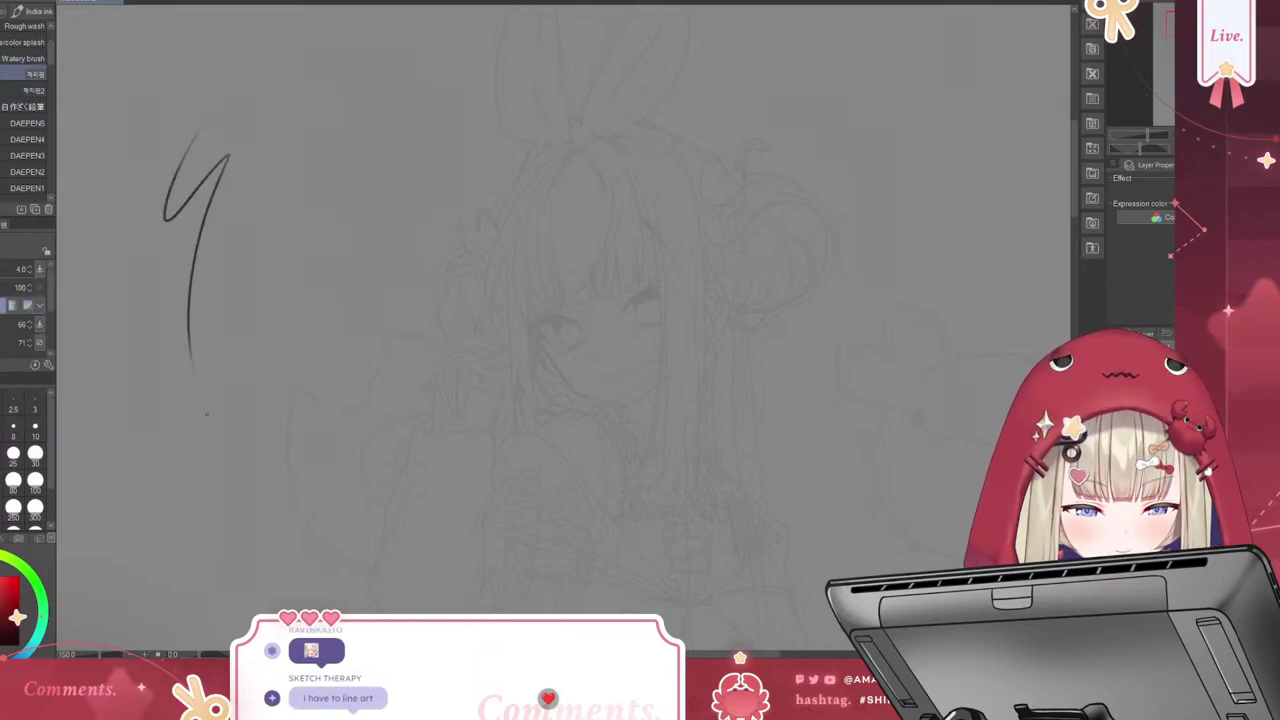
key("ctrl+z")
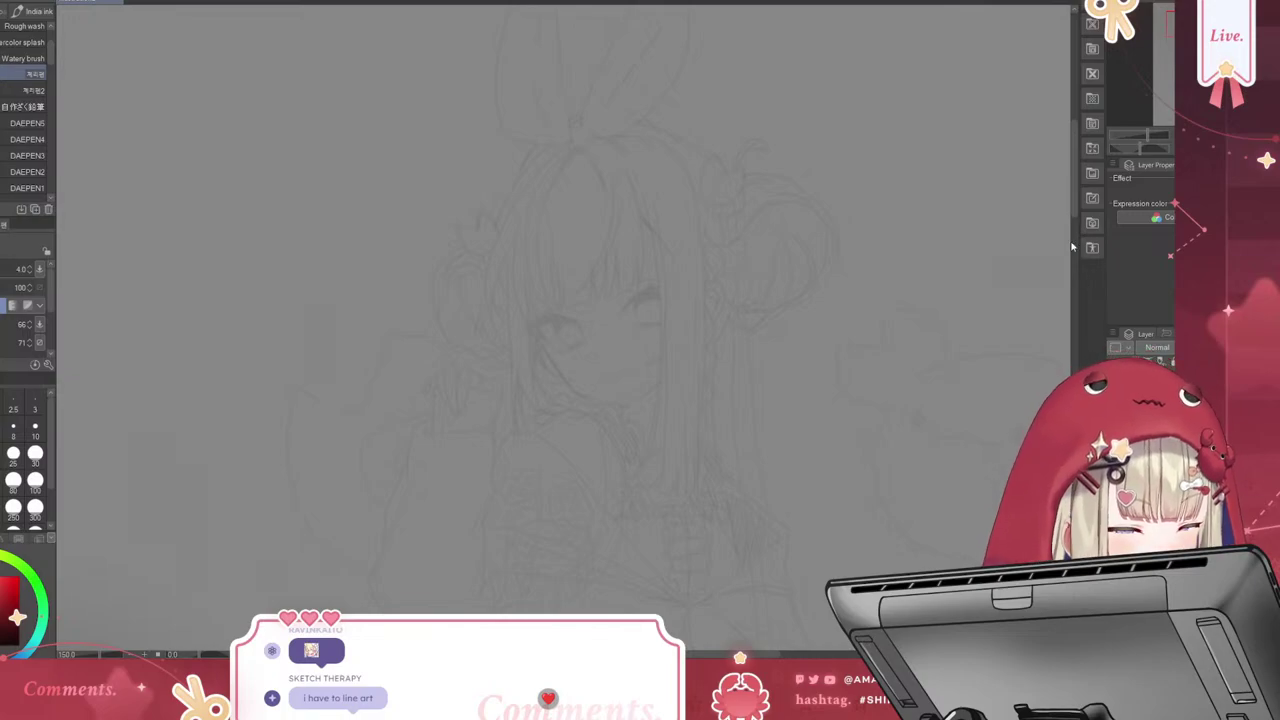
mouse_move(1074, 200)
left_mouse_down()
mouse_move(1074, 224)
mouse_move(1073, 181)
left_mouse_up()
scroll(1007, 213, "up", 2)
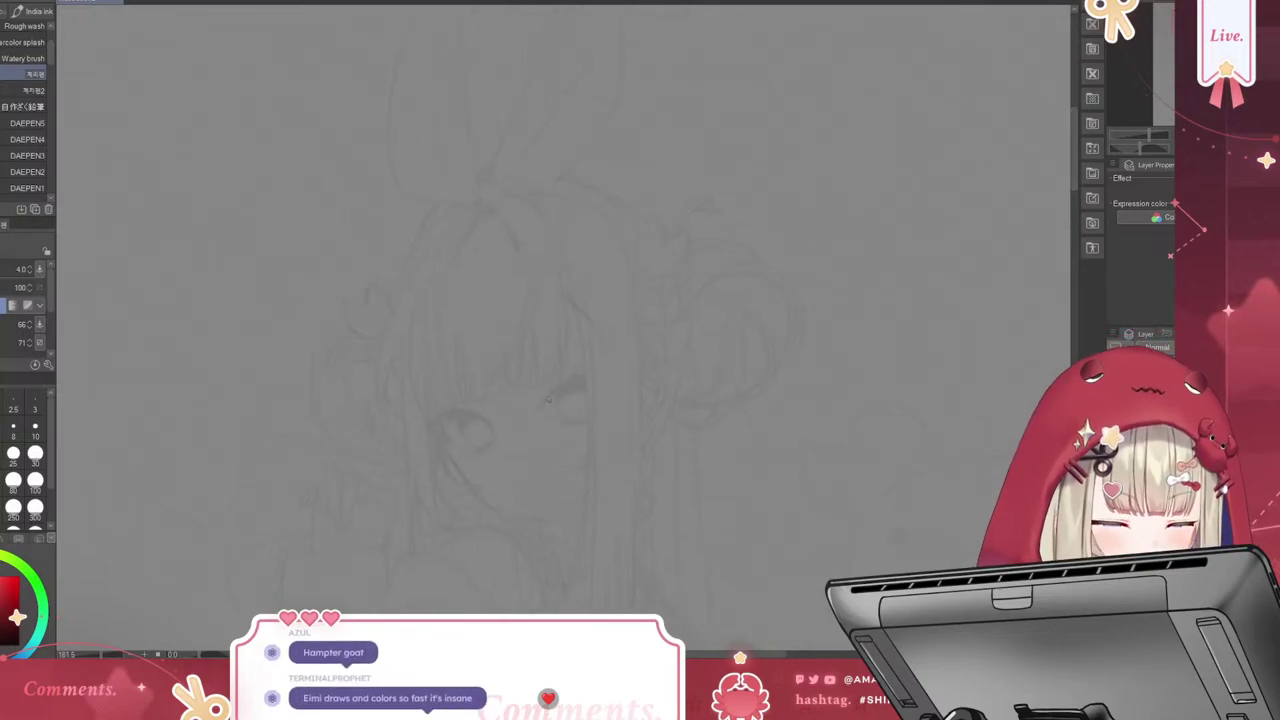
left_click_drag(541, 406, 608, 378)
key("ctrl+z")
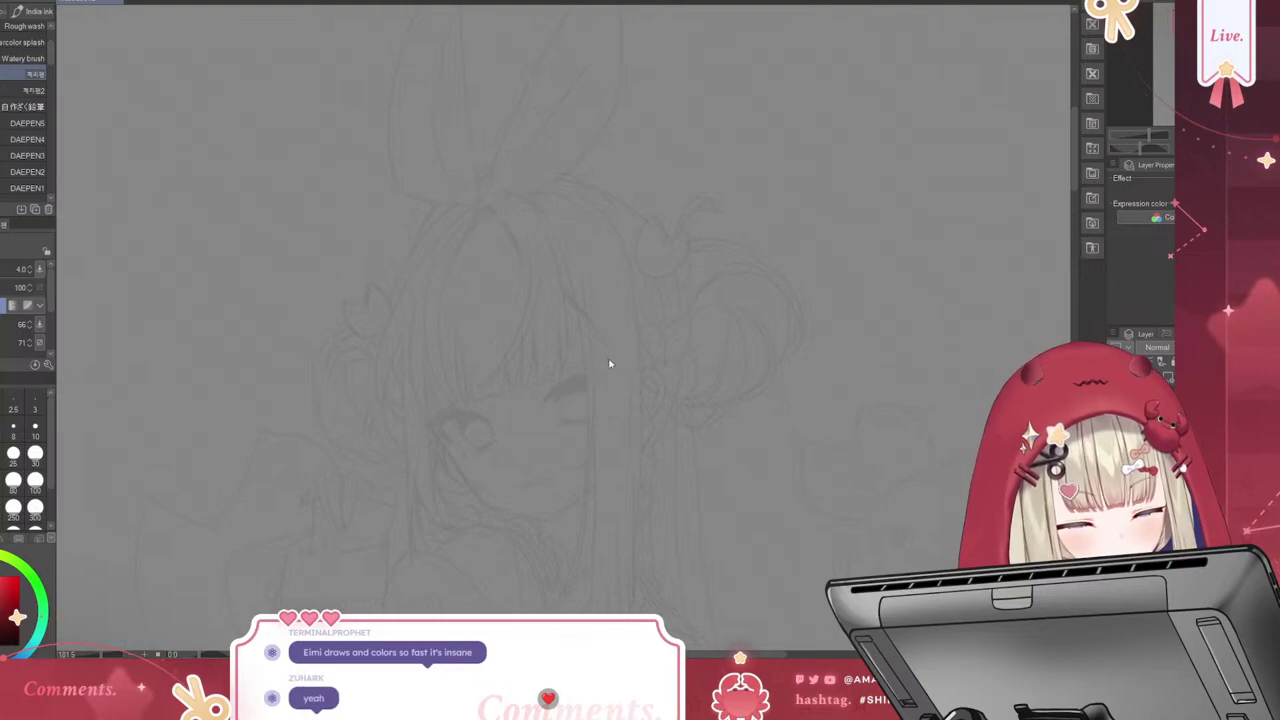
Switch to the Cream Pencil brush and try it on the right-hand eye's lash, undoing the trial strokes
mouse_move(50, 51)
left_mouse_down()
mouse_move(50, 24)
mouse_move(58, 187)
left_mouse_up()
left_click(33, 36)
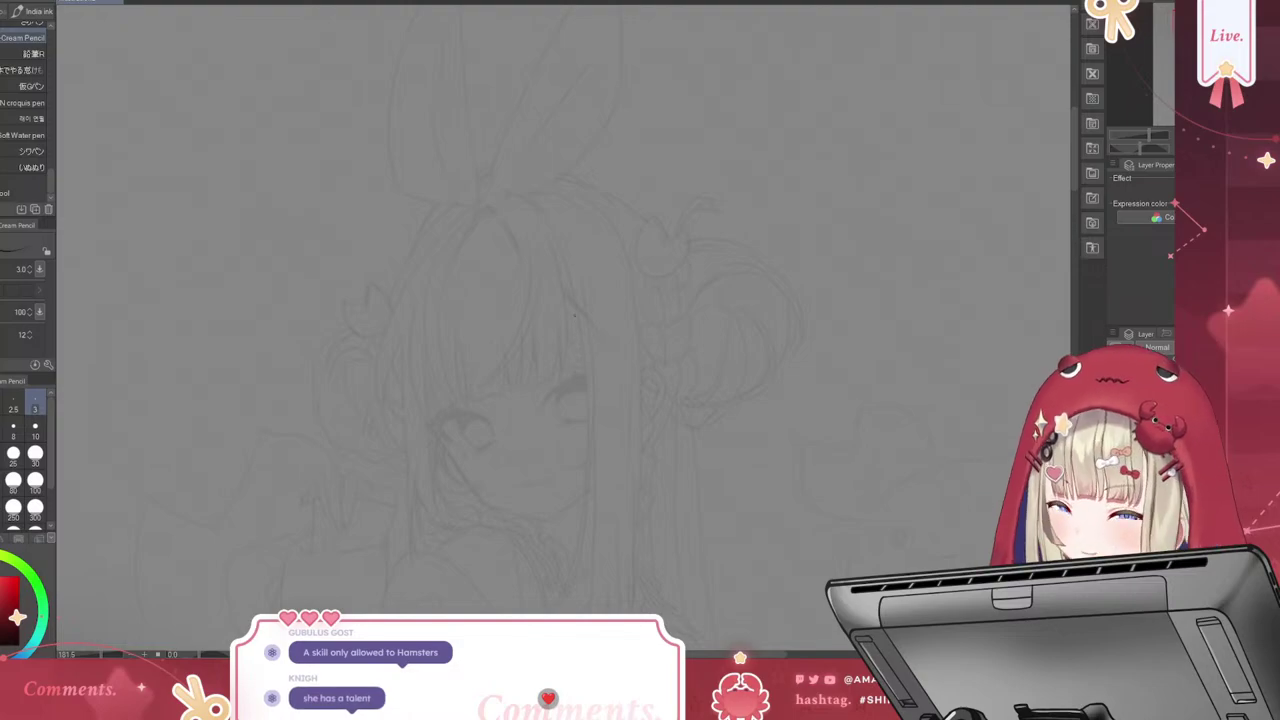
mouse_move(560, 385)
left_mouse_down()
mouse_move(538, 410)
mouse_move(594, 385)
left_mouse_up()
key("ctrl+z")
key("ctrl+z")
key("ctrl+z")
key("ctrl+z")
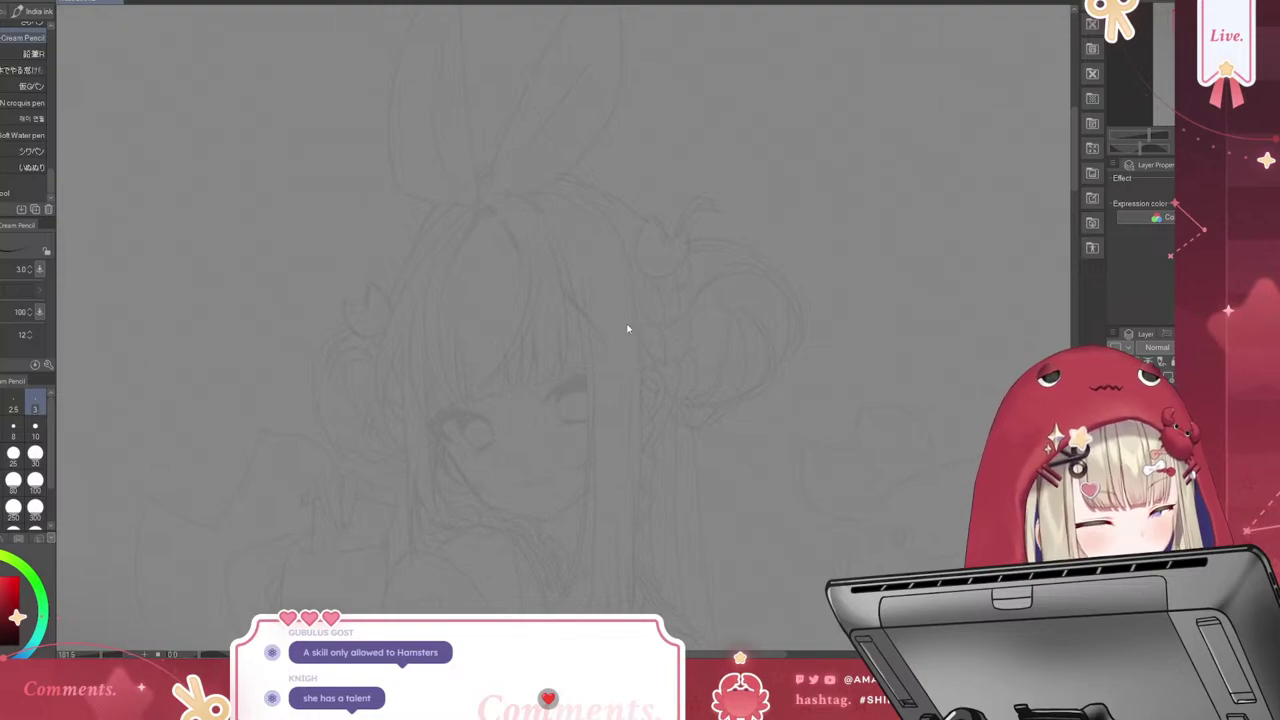
Draw a thick, tapered upper lash line with a small peak on the right-hand eye, using the Cream Pencil at size 2.5
scroll(553, 384, "up", 6)
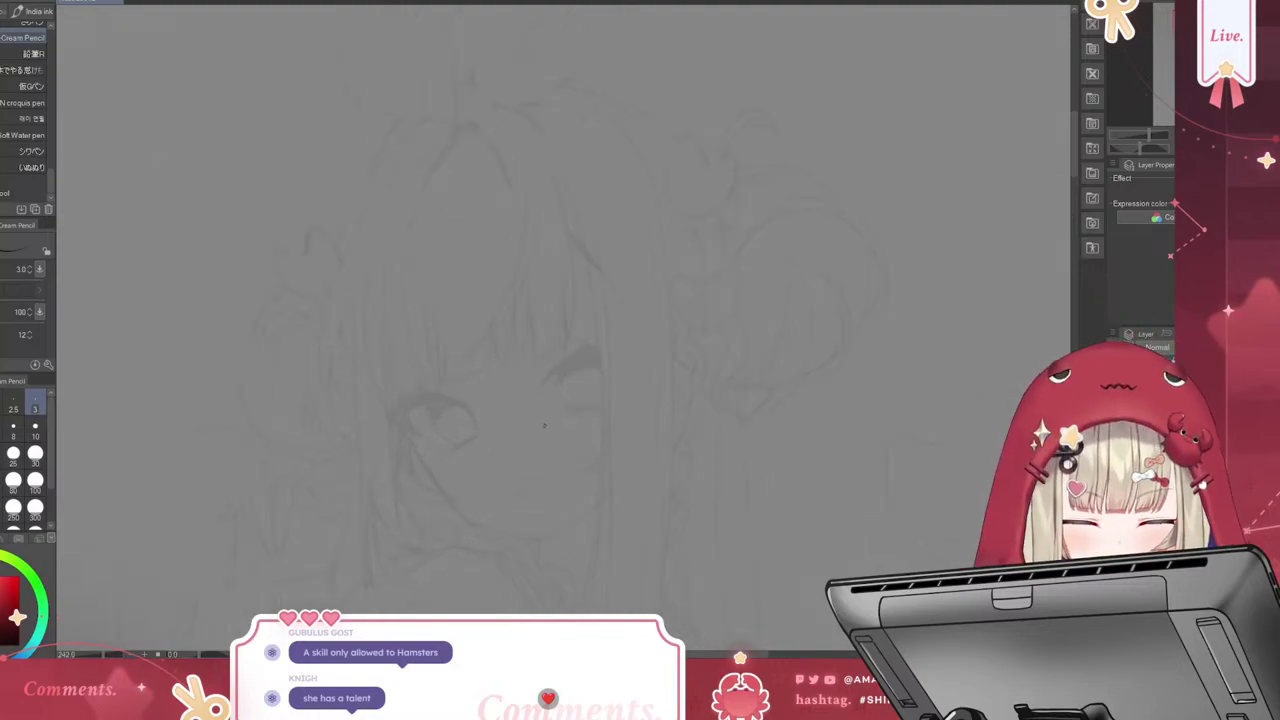
scroll(544, 318, "down", 1)
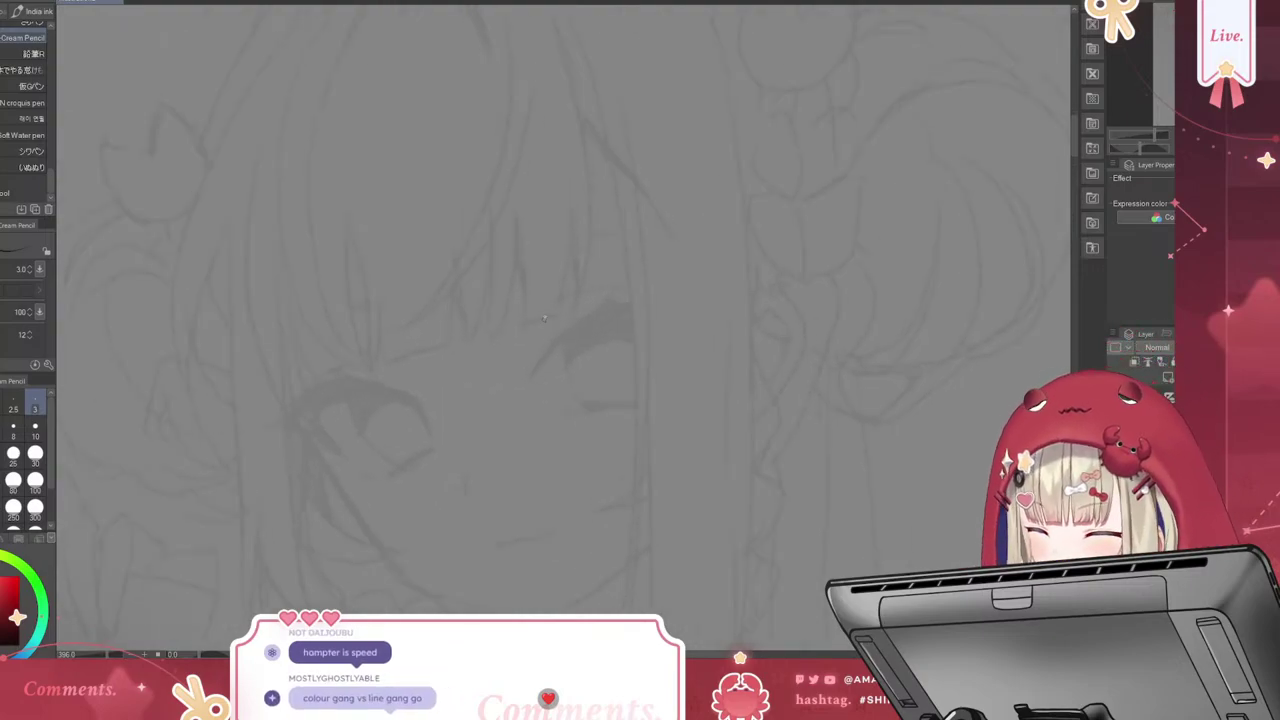
left_click(13, 409)
mouse_move(569, 326)
left_mouse_down()
mouse_move(532, 374)
mouse_move(642, 315)
mouse_move(611, 312)
mouse_move(675, 313)
mouse_move(546, 362)
left_mouse_up()
key("ctrl+z")
key("ctrl+z")
key("ctrl+z")
mouse_move(618, 314)
left_mouse_down()
mouse_move(553, 350)
mouse_move(570, 329)
left_mouse_up()
mouse_move(602, 318)
left_mouse_down()
mouse_move(554, 352)
mouse_move(610, 318)
mouse_move(670, 307)
left_mouse_up()
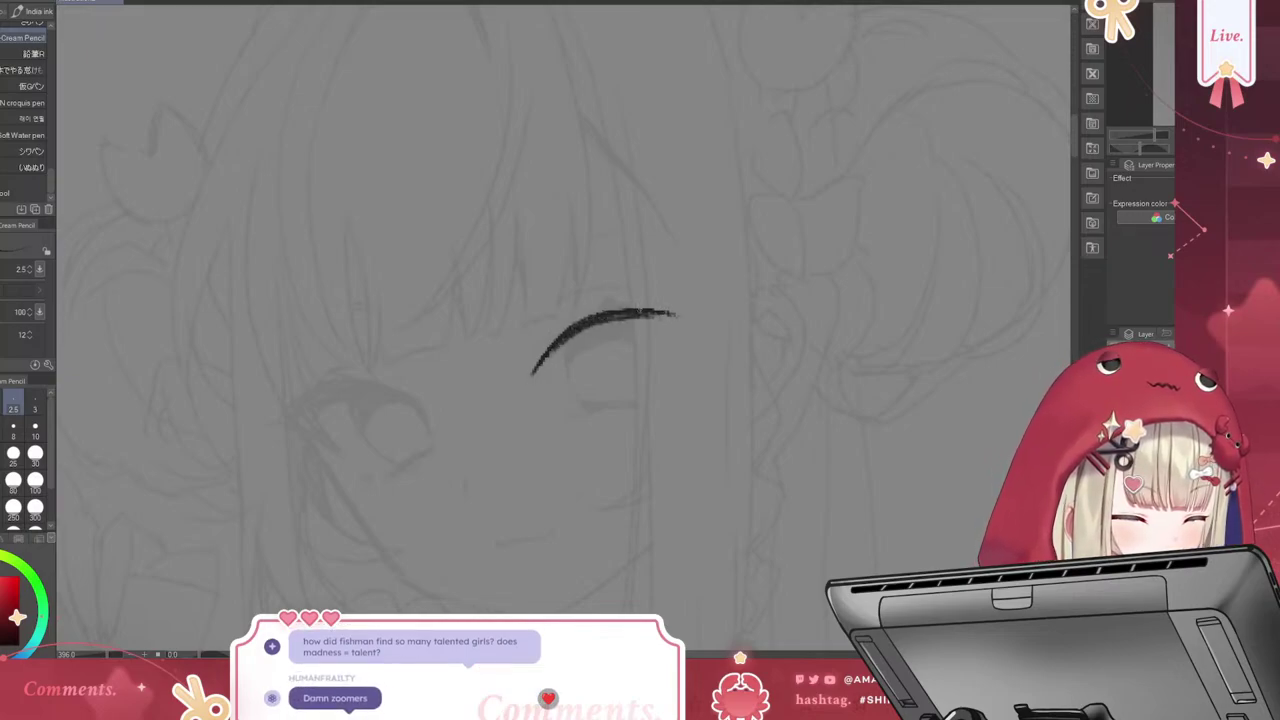
left_click_drag(580, 320, 688, 315)
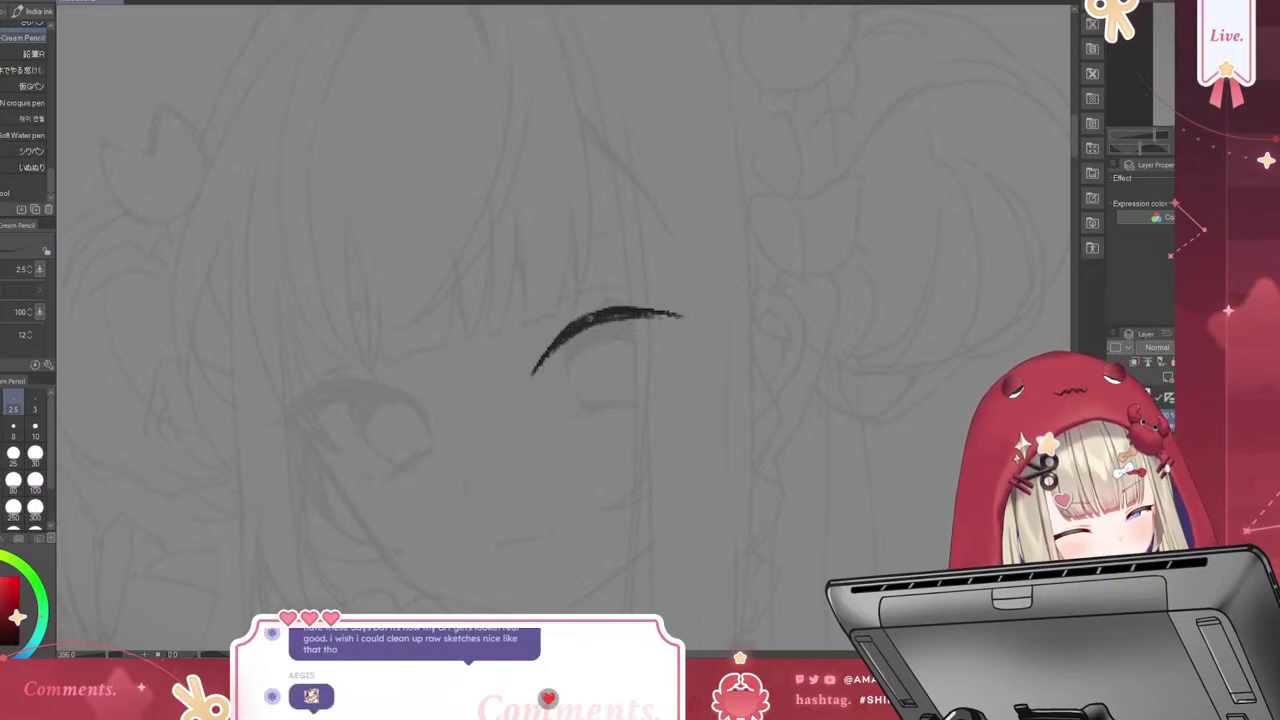
mouse_move(598, 311)
left_mouse_down()
mouse_move(616, 299)
mouse_move(636, 308)
left_mouse_up()
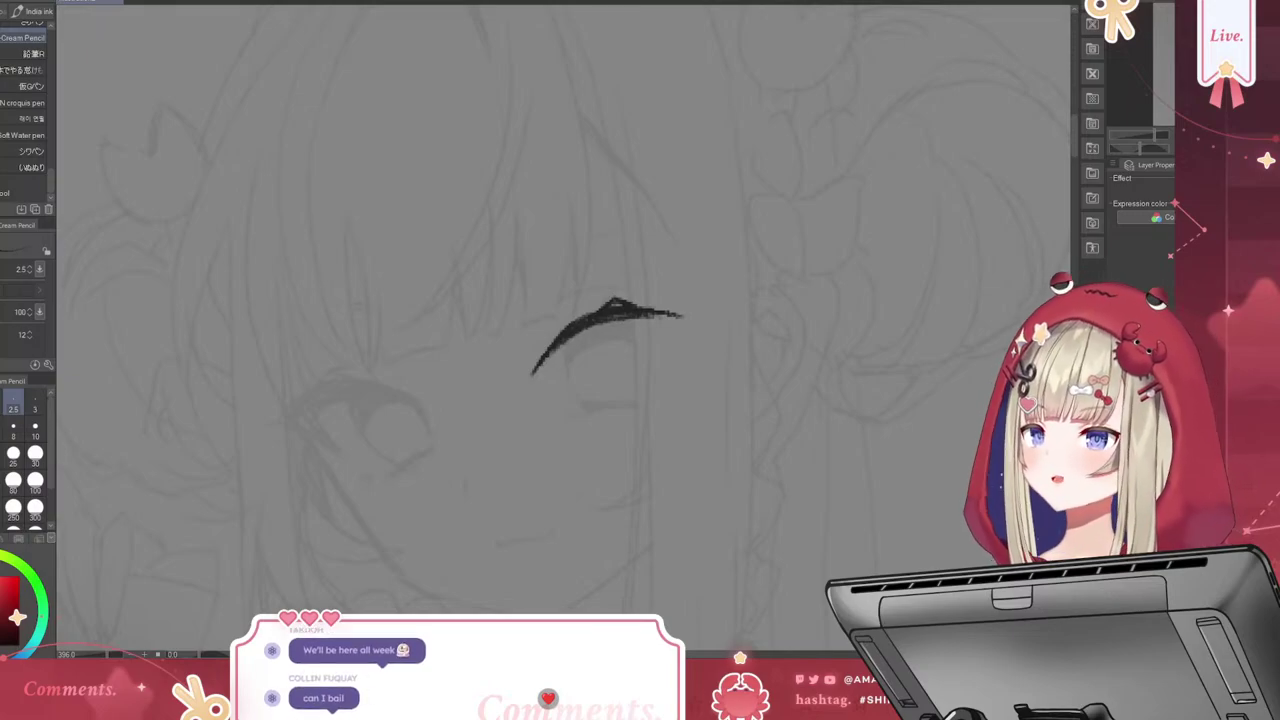
Outline the inner iris edge of the right-hand eye and draw its short lower lash line
left_click_drag(577, 328, 568, 374)
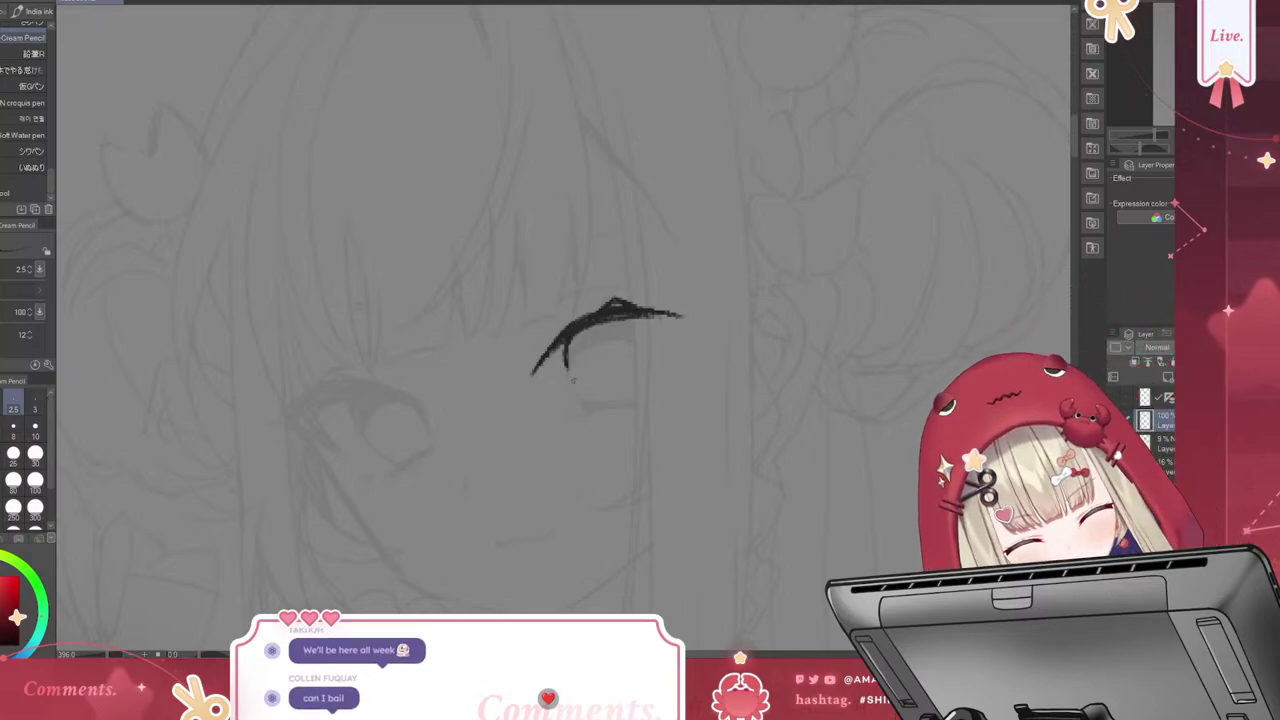
key("ctrl+z")
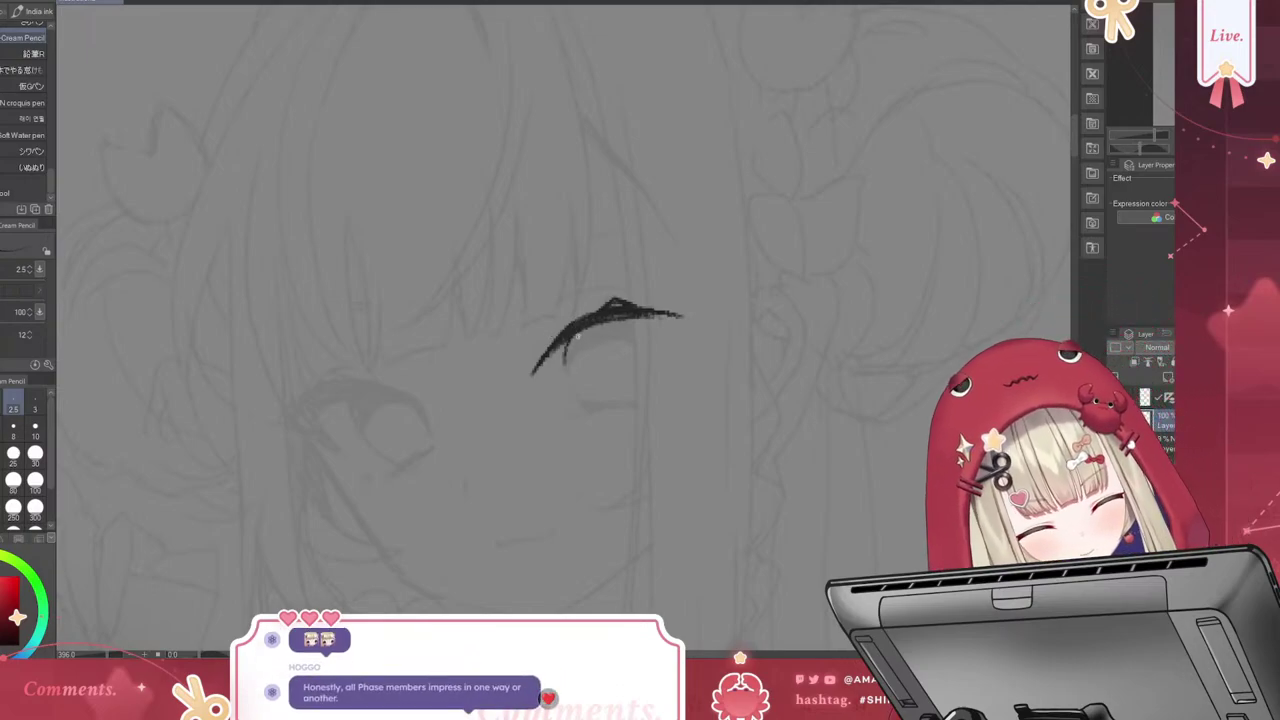
mouse_move(577, 334)
left_mouse_down()
mouse_move(567, 383)
mouse_move(590, 406)
left_mouse_up()
key("ctrl+z")
left_click_drag(573, 389, 592, 405)
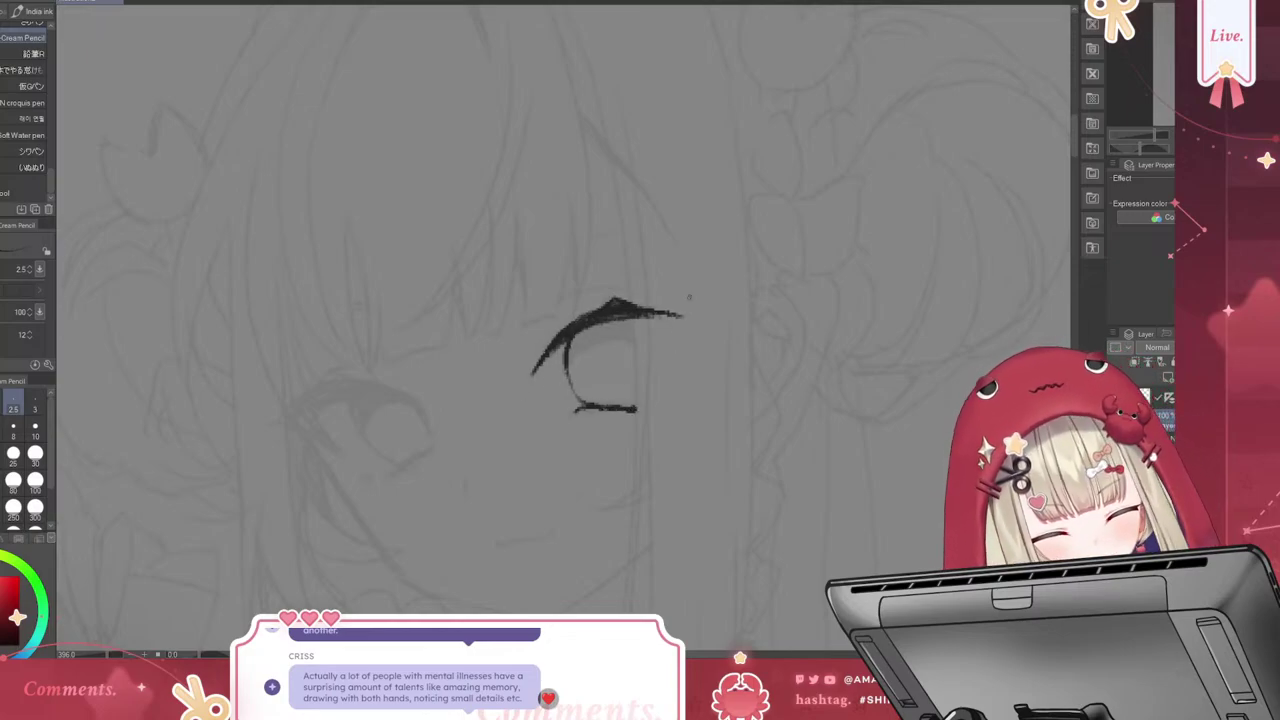
Draw the left-hand eye's curved upper lash line and thicken its outer corner into a dark, downward-pointing wedge
mouse_move(372, 386)
left_mouse_down()
mouse_move(423, 408)
mouse_move(344, 379)
mouse_move(288, 412)
left_mouse_up()
key("ctrl+z")
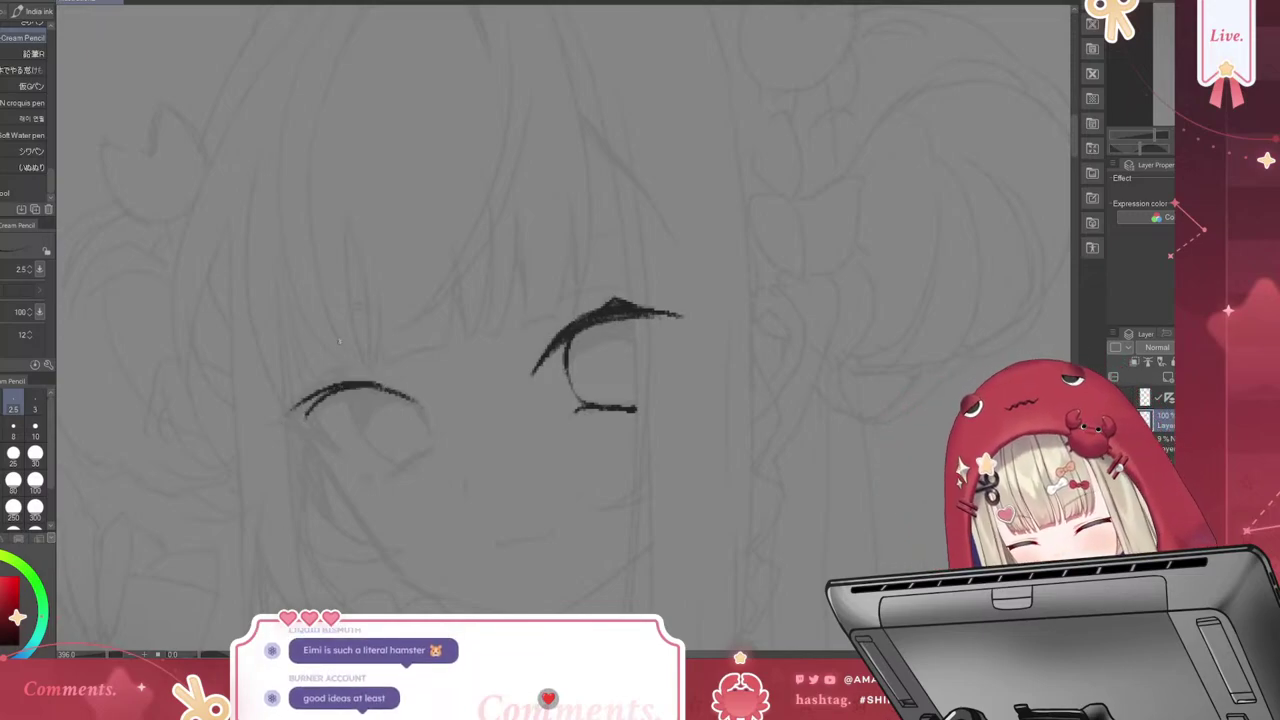
left_click_drag(346, 386, 415, 398)
left_click_drag(298, 419, 340, 452)
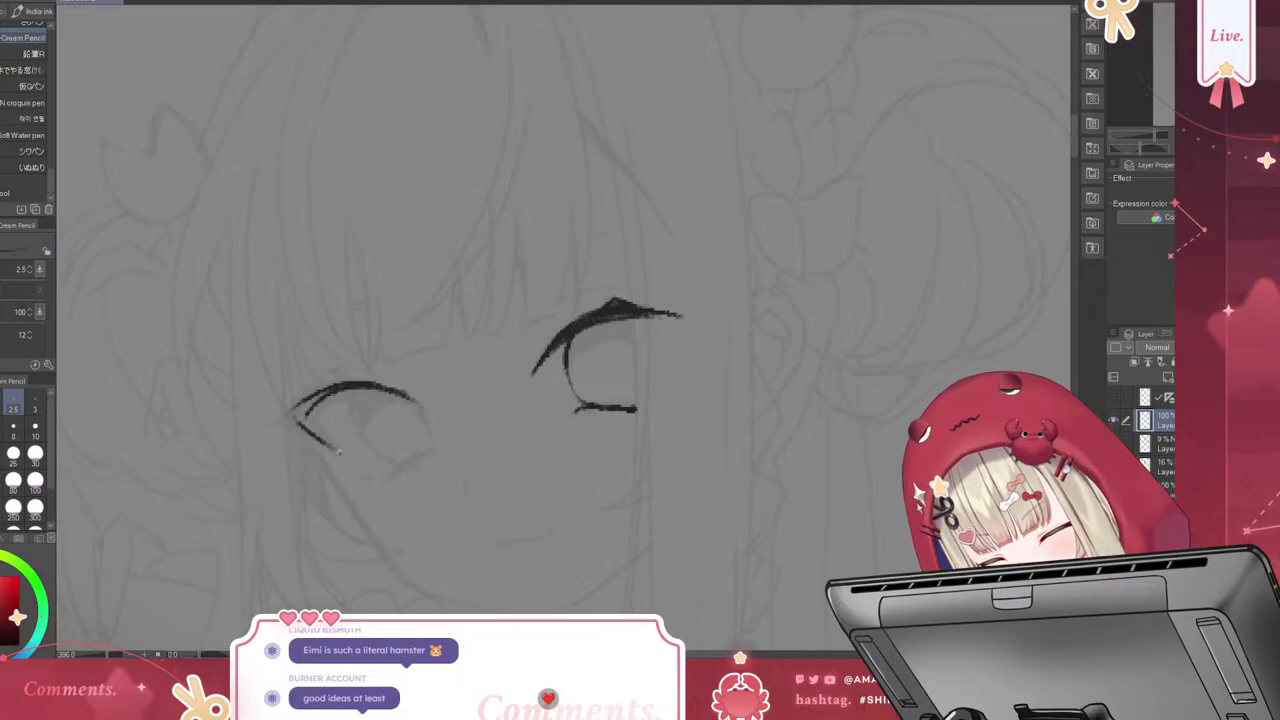
left_click_drag(289, 416, 322, 444)
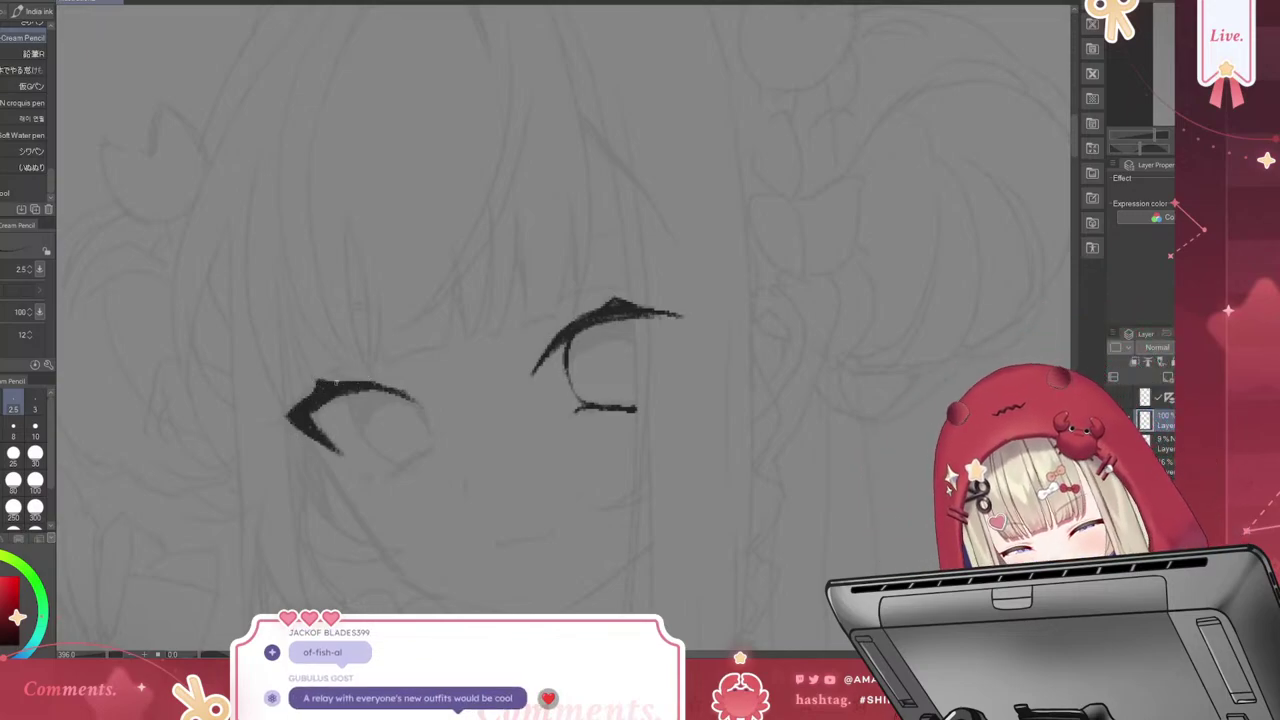
Outline both sides of the left-hand eye's iris and close it with a short lower lash line
left_click_drag(352, 388, 383, 457)
key("ctrl+z")
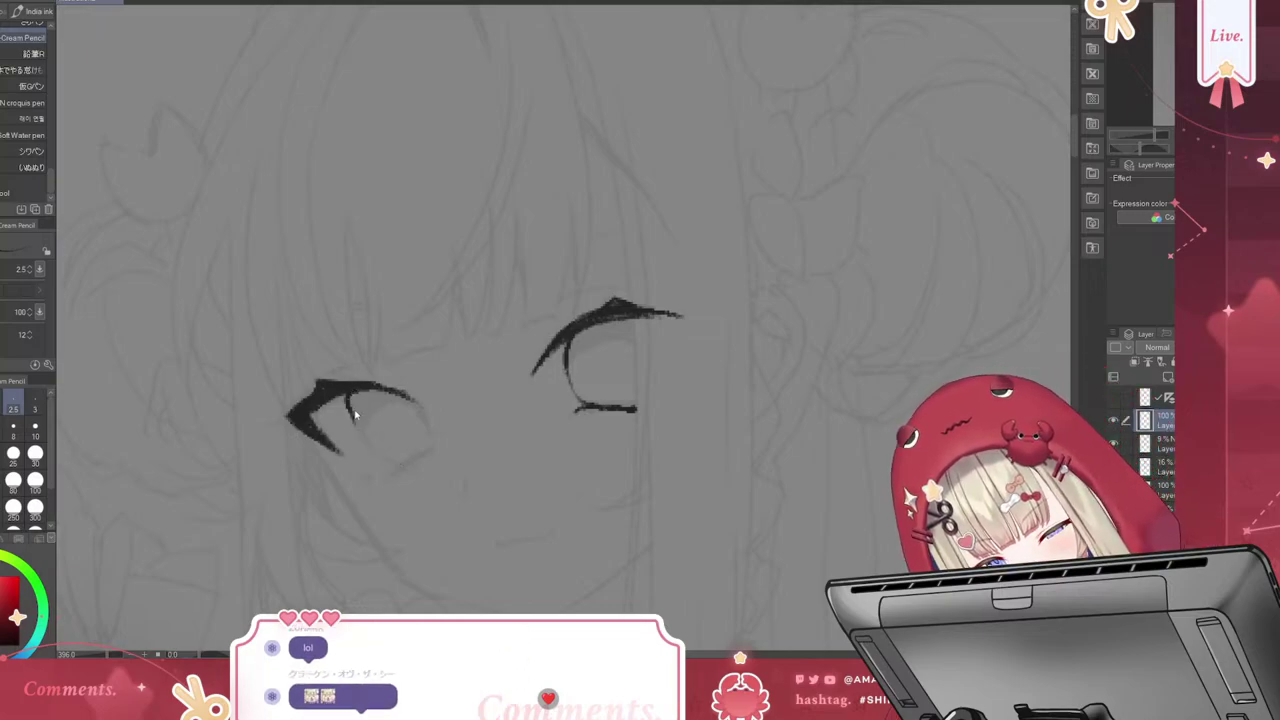
left_click_drag(350, 398, 404, 467)
left_click_drag(408, 398, 428, 448)
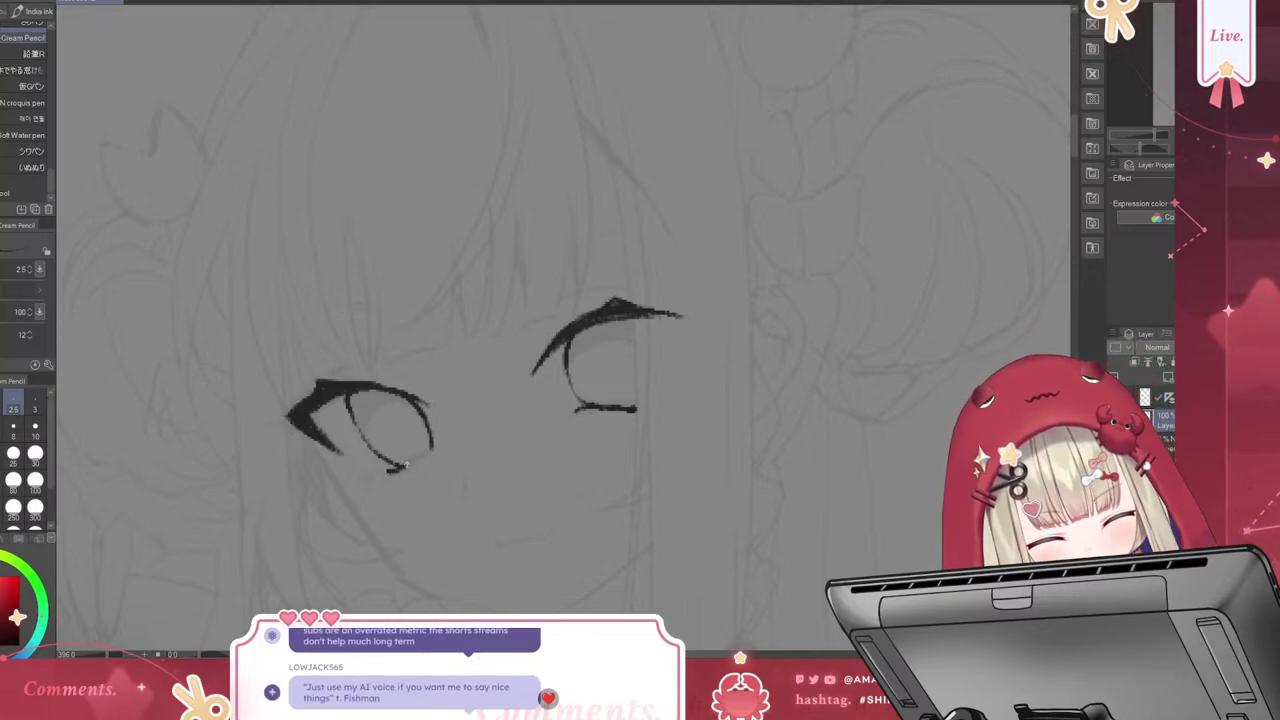
left_click_drag(428, 452, 434, 452)
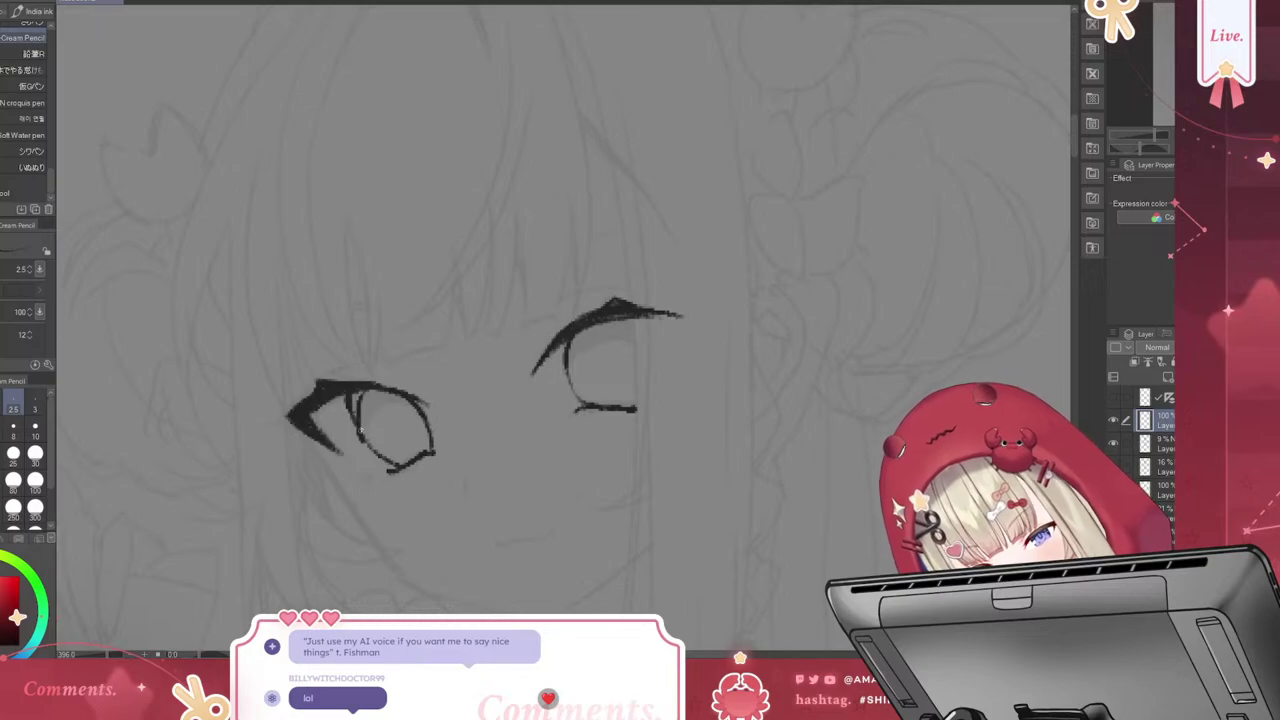
Try filling the left-hand eye's upper iris with solid dark shading and marking a matching shadow edge in the other eye
left_click_drag(388, 397, 368, 435)
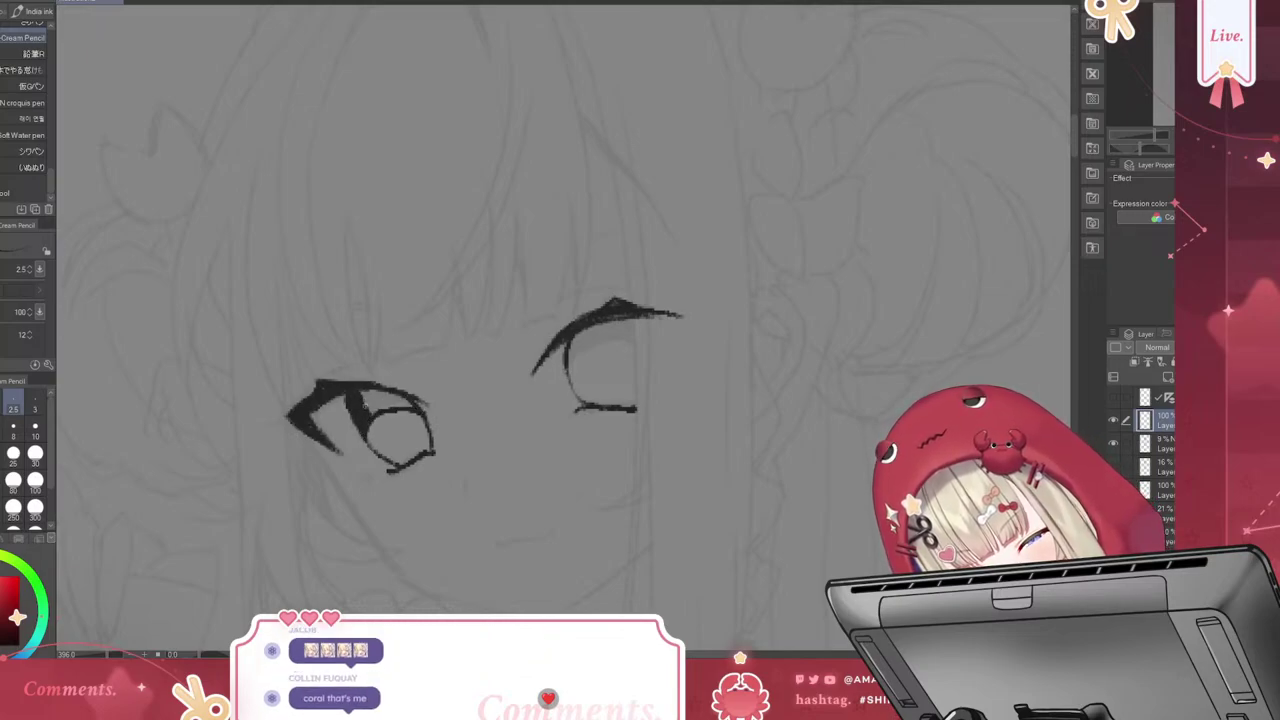
left_click_drag(369, 392, 382, 405)
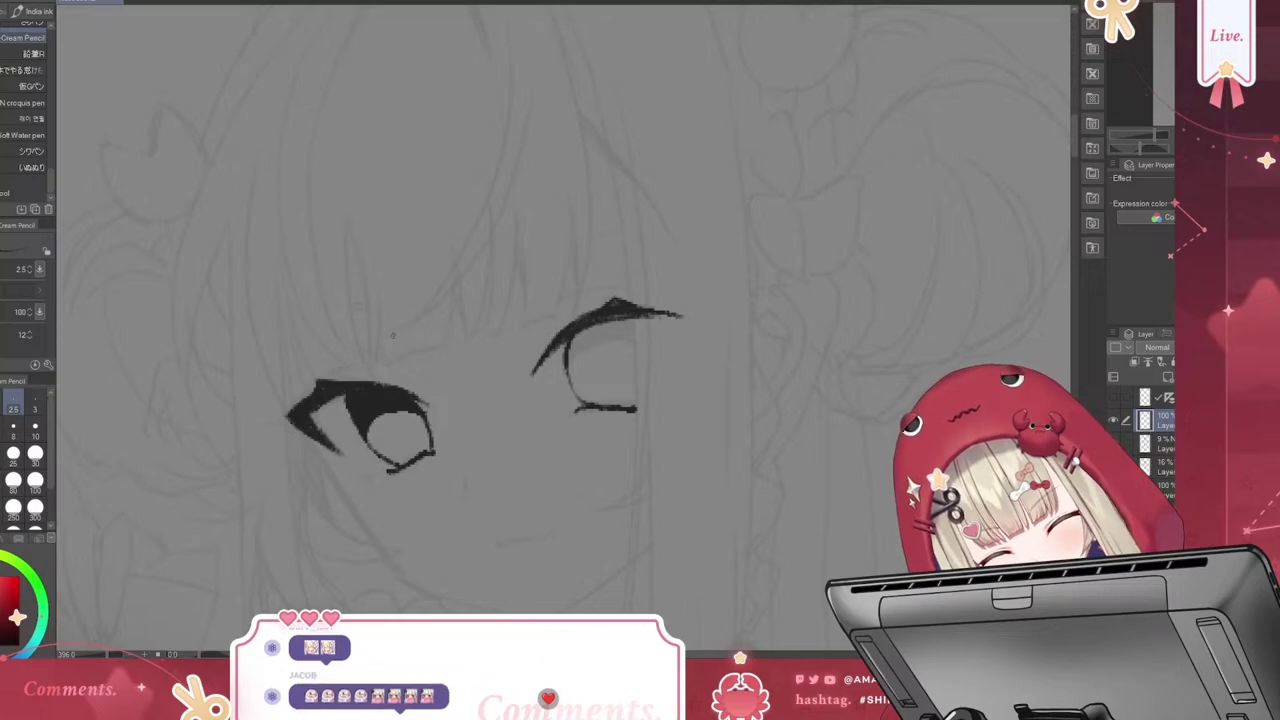
left_click_drag(567, 366, 634, 344)
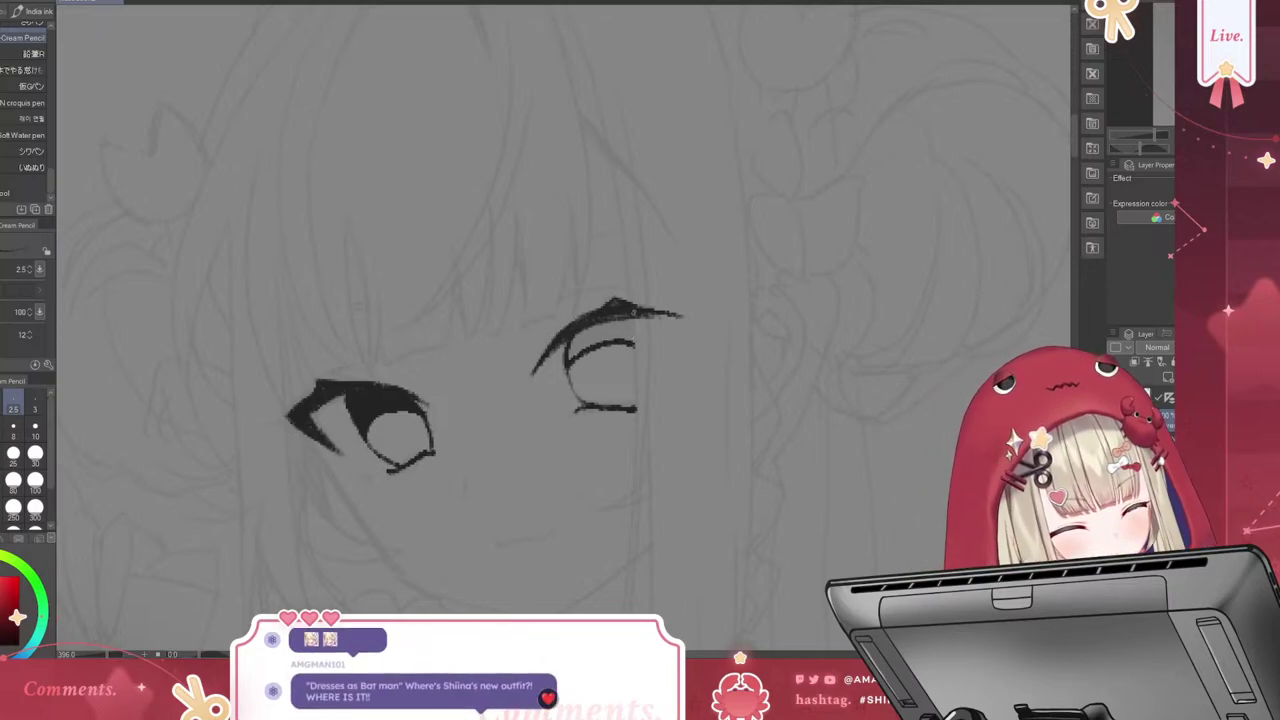
key("ctrl+z")
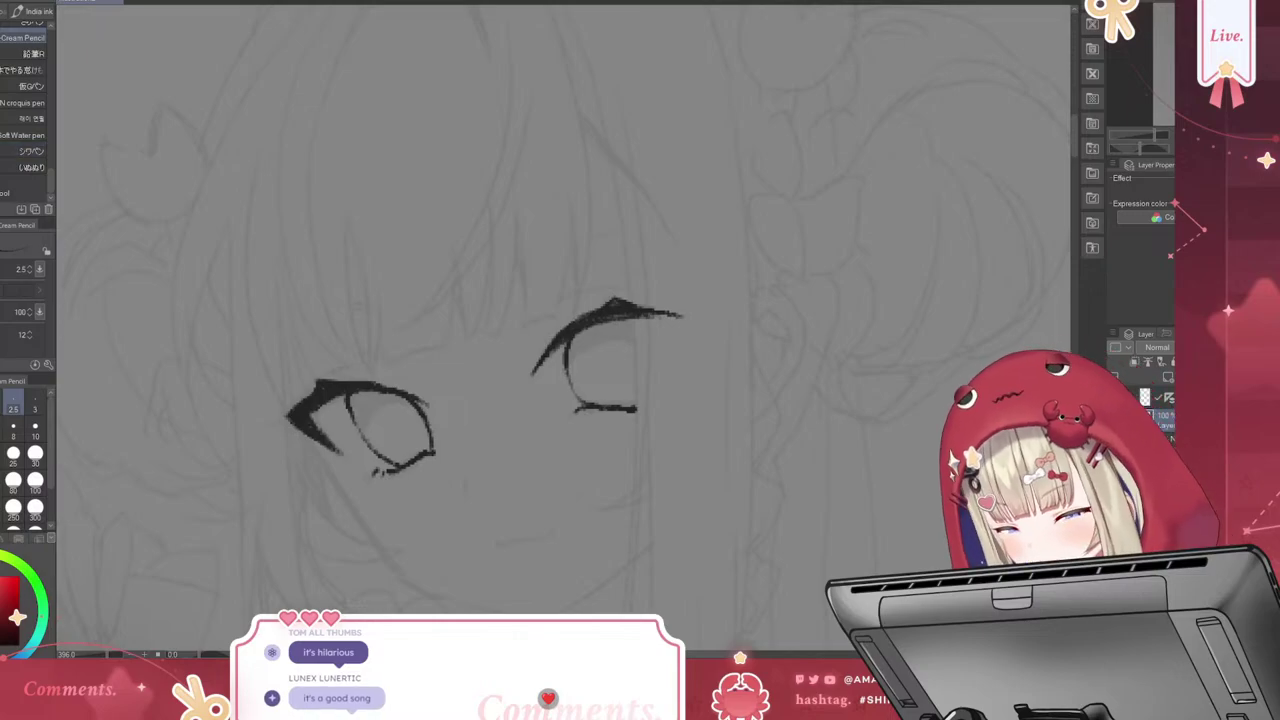
Erase the outer end of the right-hand eye's upper lash where it crosses the side hair strand
key("e")
left_click_drag(678, 314, 675, 346)
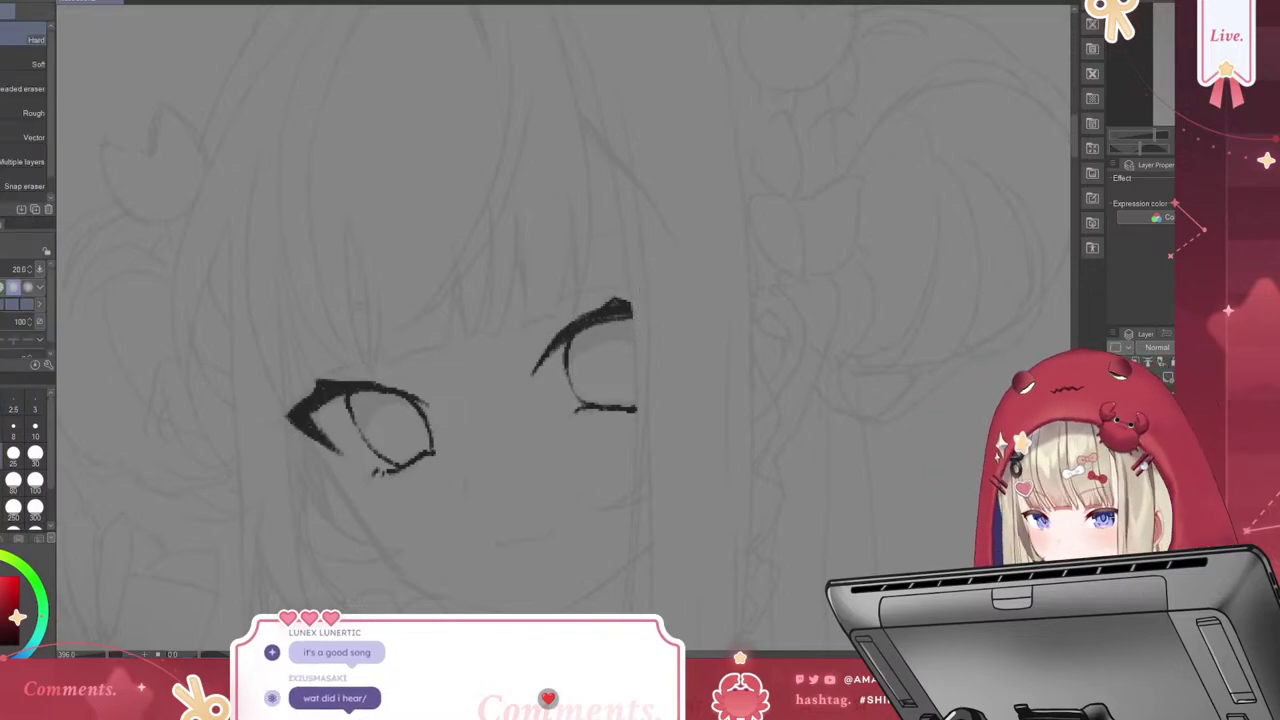
Try a thin eyelid crease above the right-hand eye with the Turnip pen at size 2, and undo it
key("p")
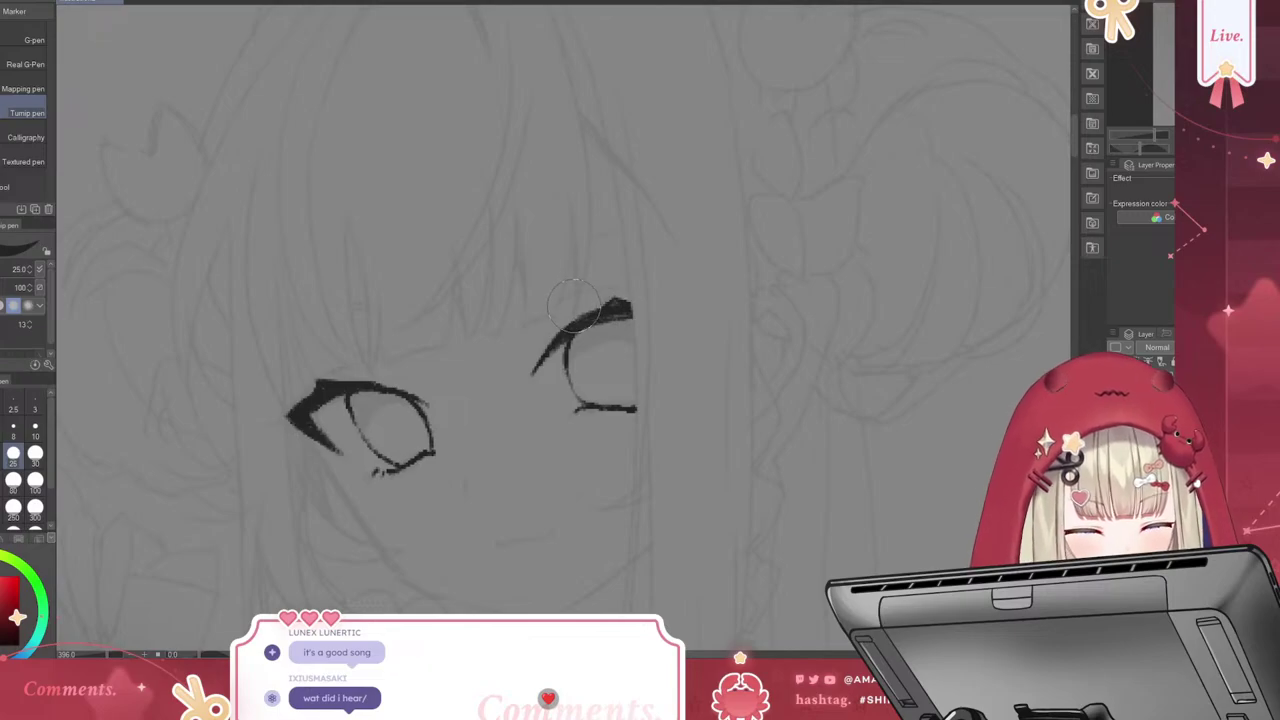
left_click(2, 403)
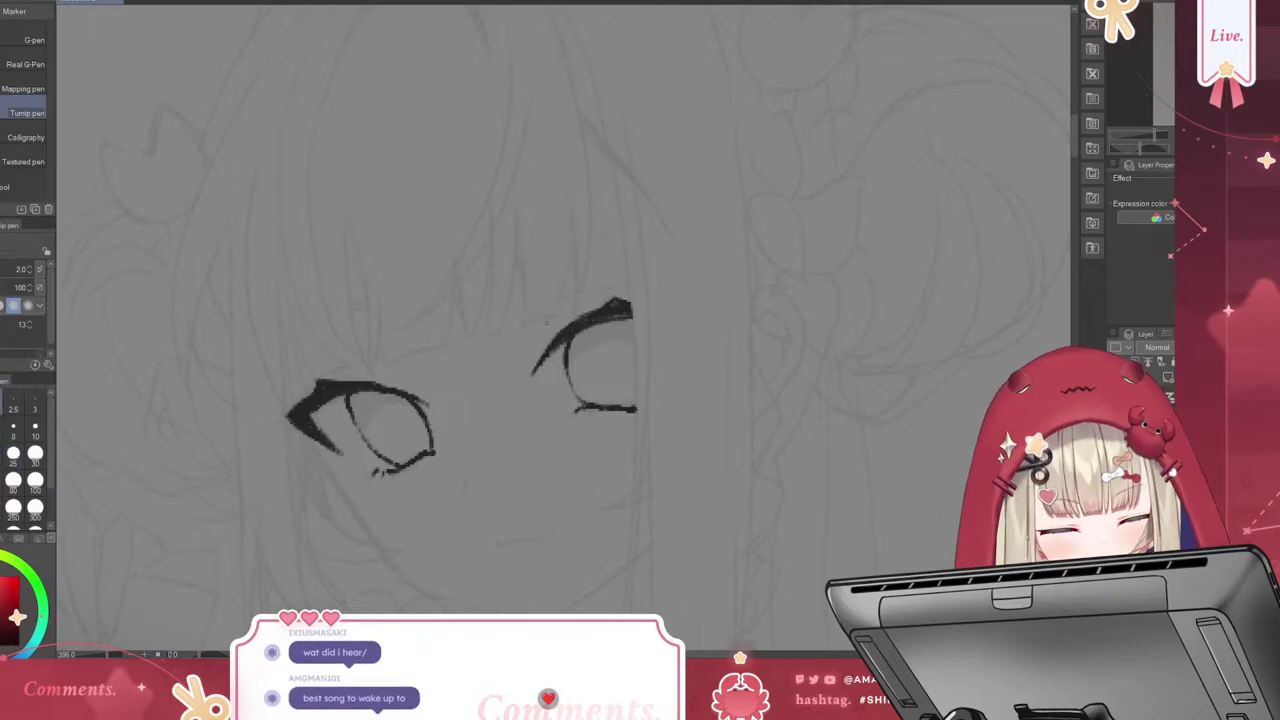
left_click_drag(531, 324, 560, 297)
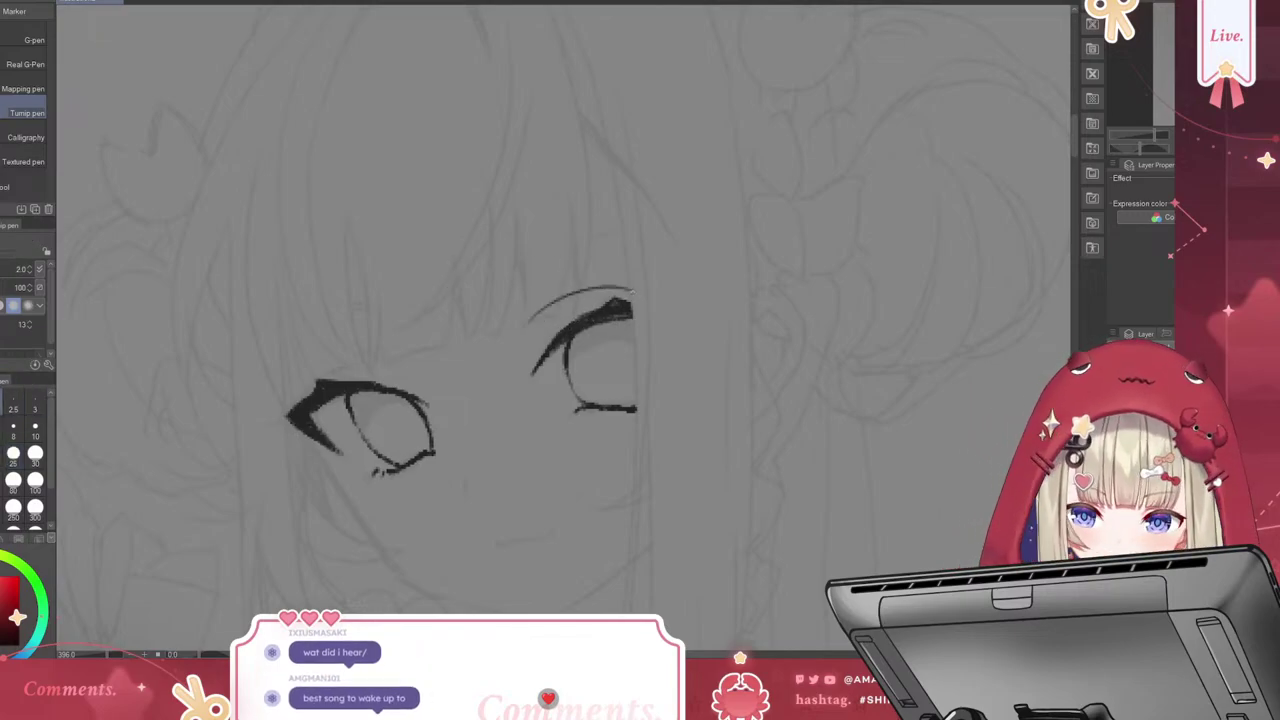
key("ctrl+z")
Draw thin eyelid creases above both eyes with the Cream Pencil at size 1.5
key("b")
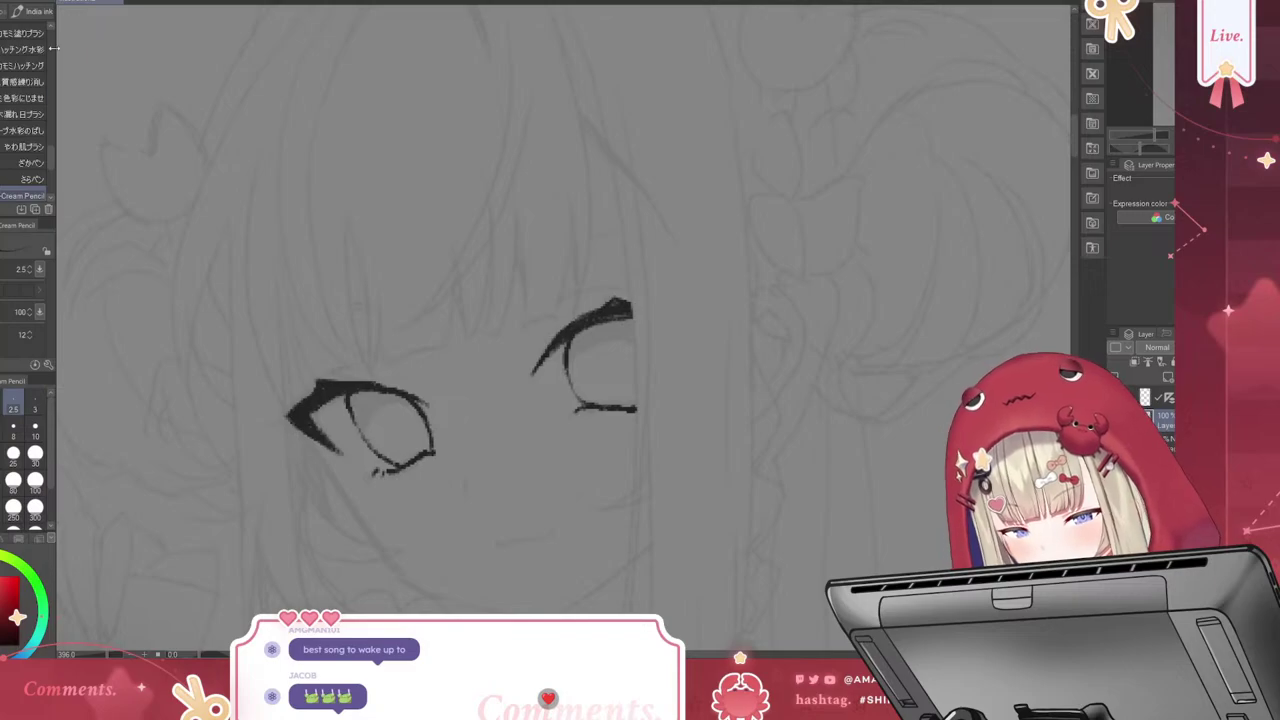
key("bracketleft")
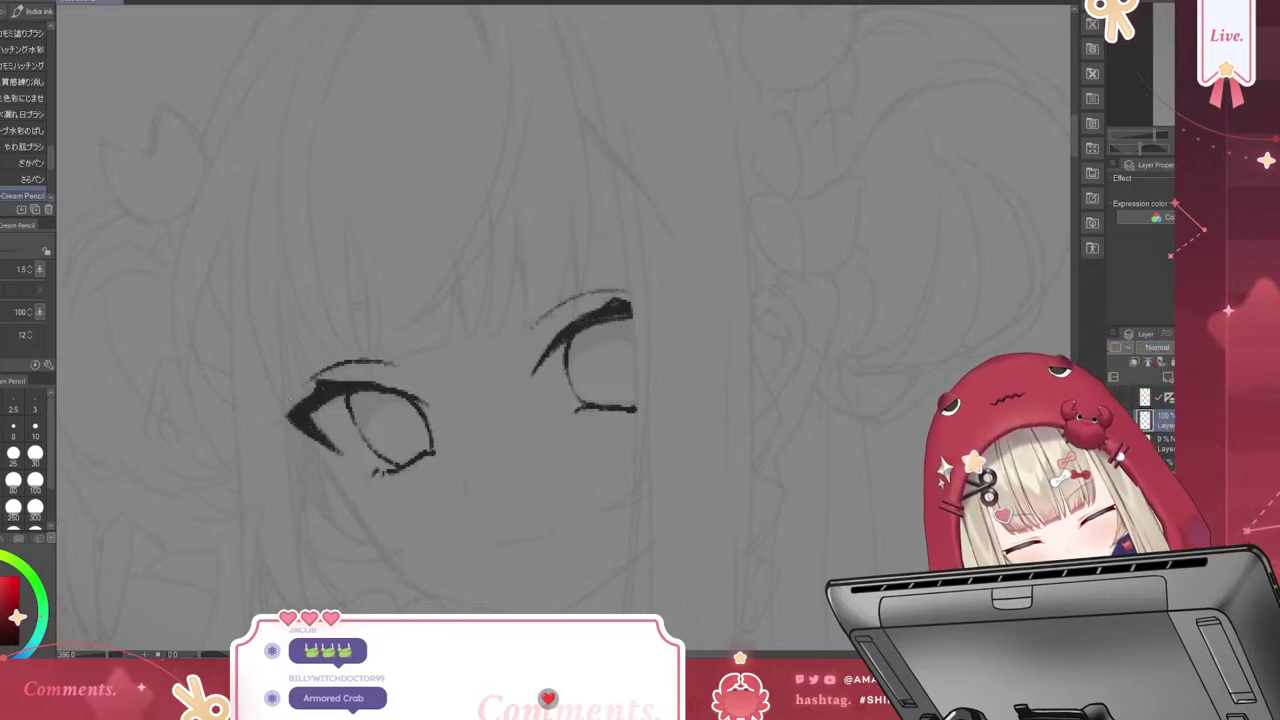
left_click_drag(311, 379, 398, 364)
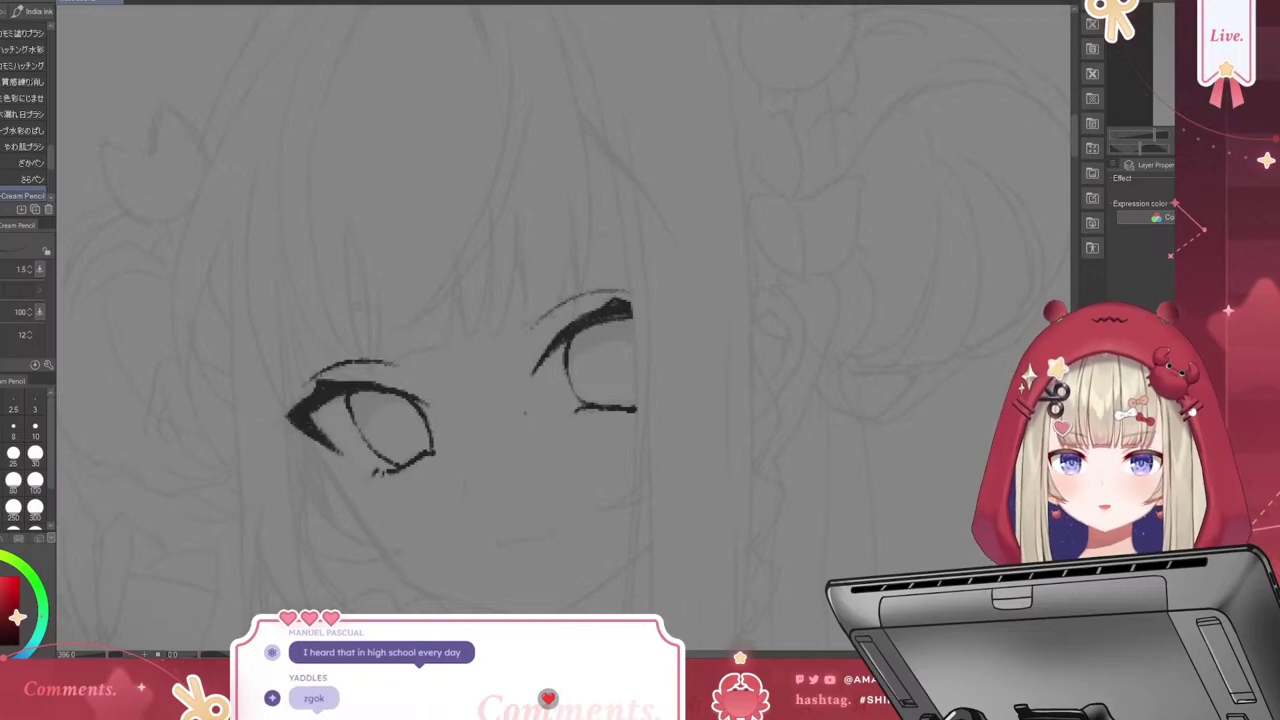
Draw a small nose mark and a slanted cheek line from the left-hand eye's outer corner down toward the chin
left_click_drag(466, 483, 467, 499)
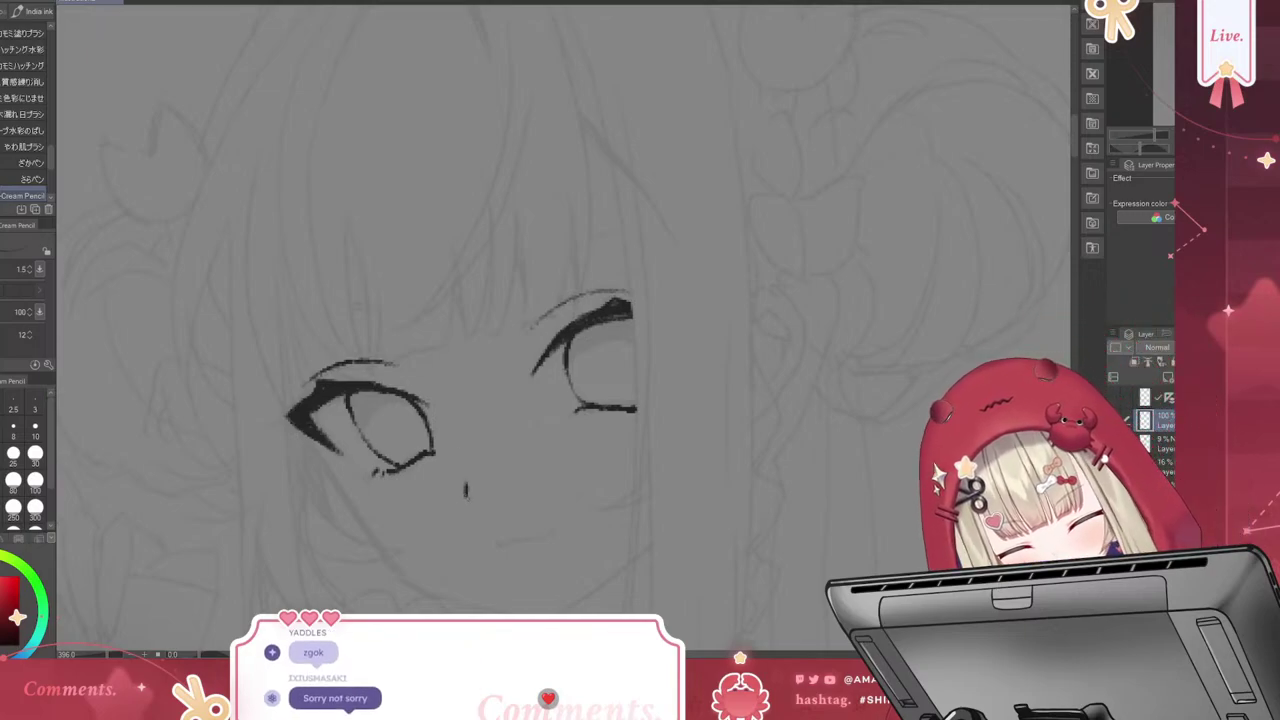
left_click_drag(300, 433, 385, 557)
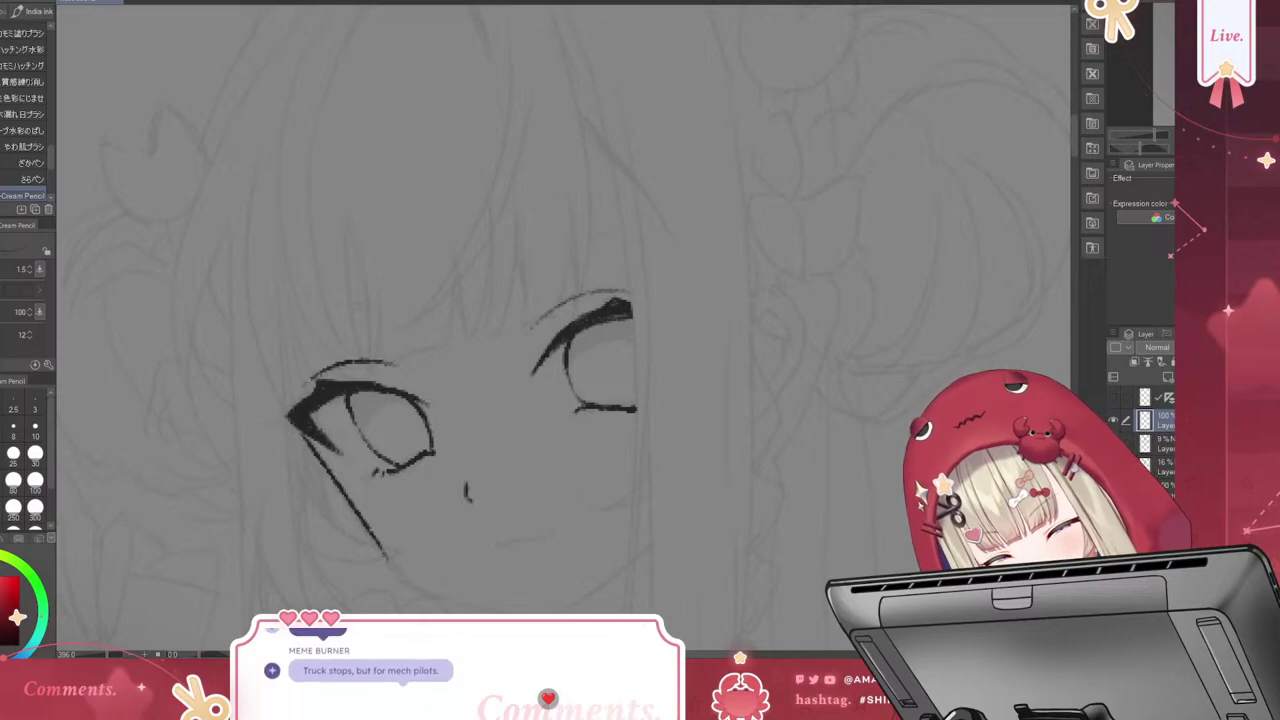
key("ctrl+z")
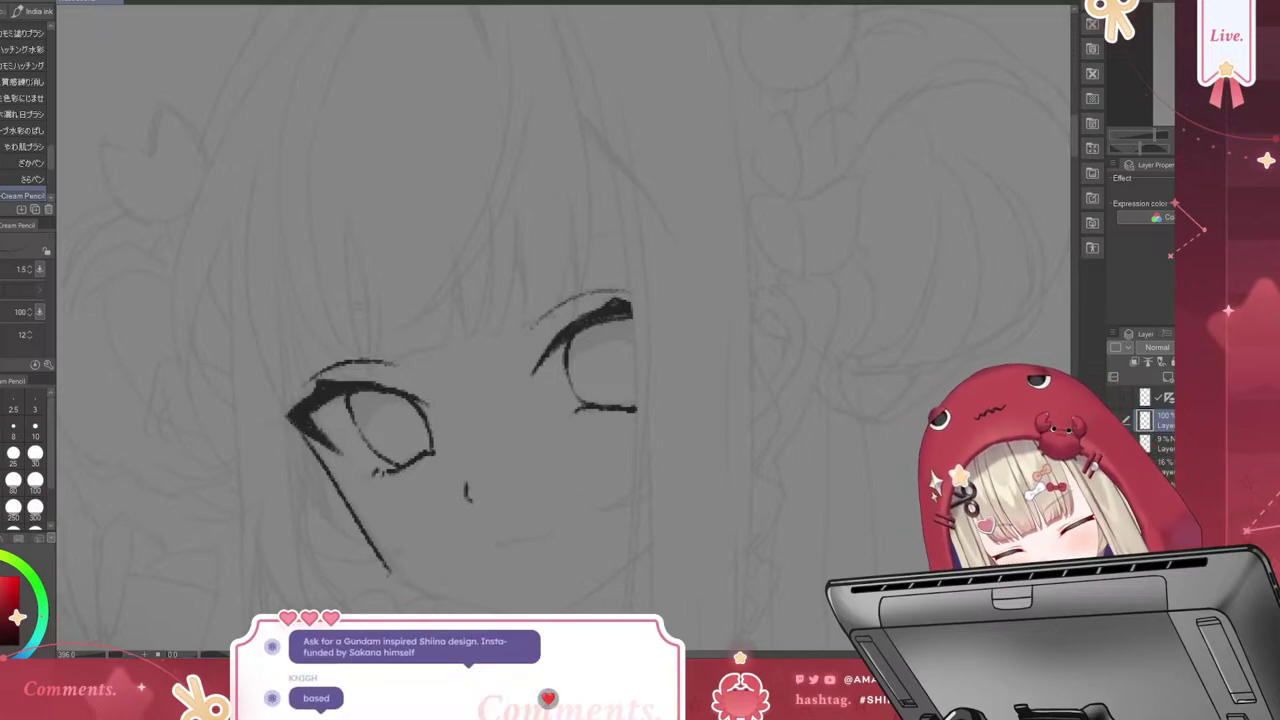
left_click_drag(298, 428, 400, 575)
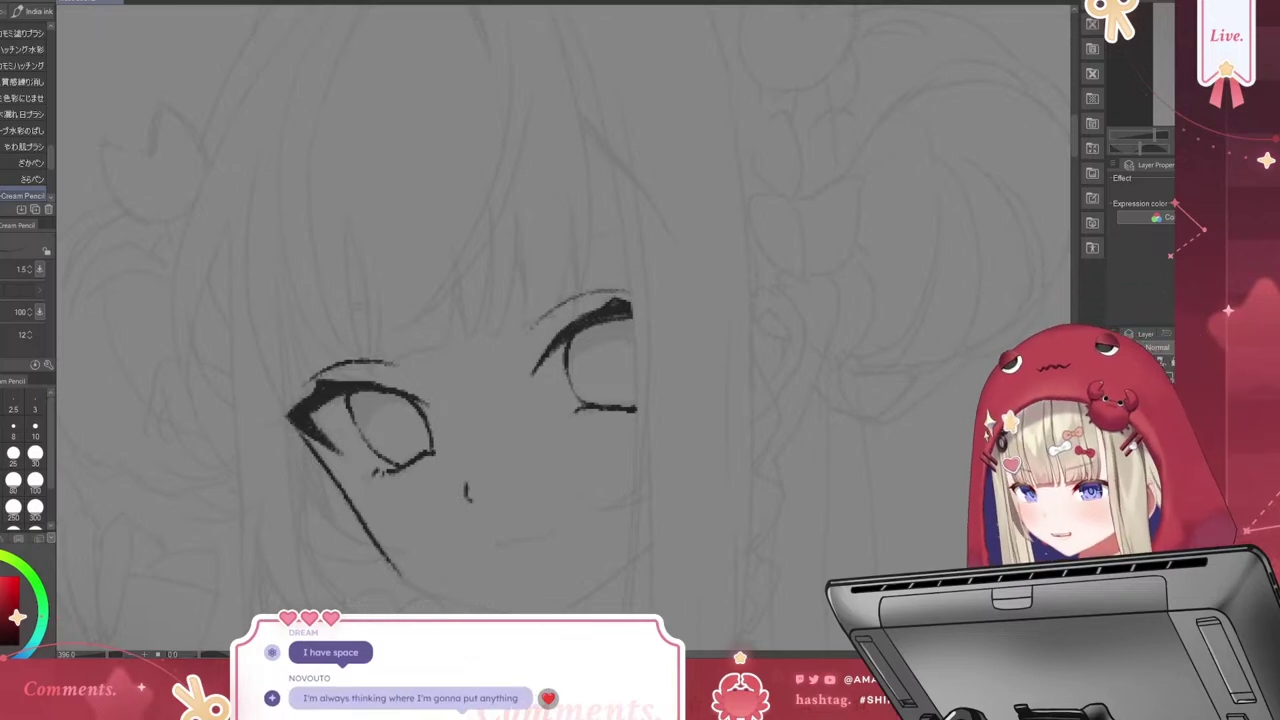
Redraw the left-hand cheek line, carry the jaw contour around the chin to the right-hand hair strand, and add a short smiling mouth
key("ctrl+z")
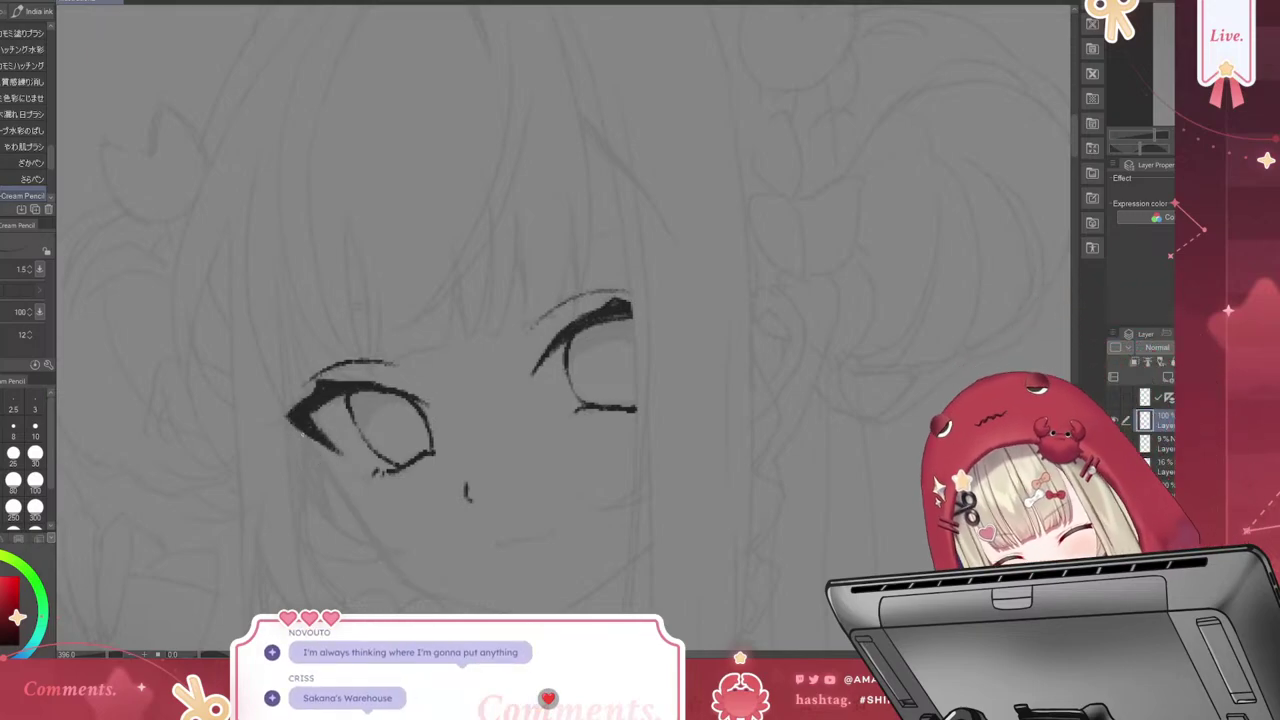
left_click_drag(302, 435, 382, 556)
key("ctrl+z")
left_click_drag(296, 428, 380, 564)
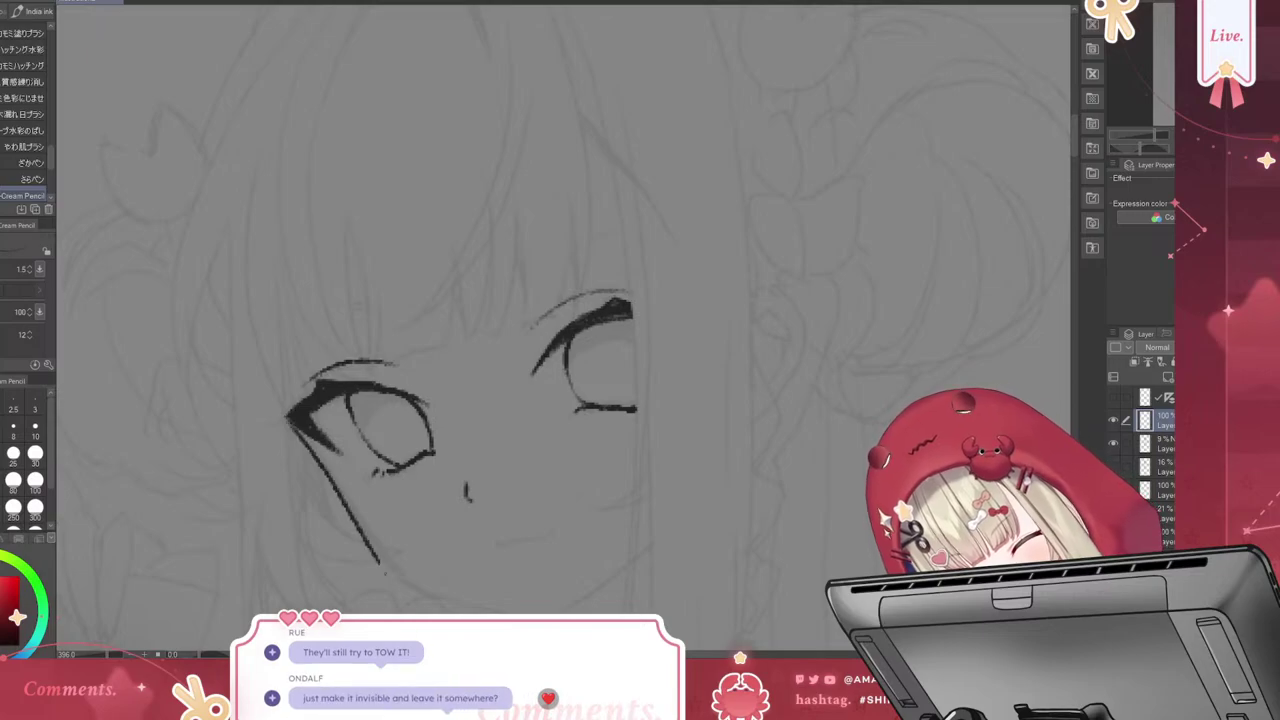
key("ctrl+z")
mouse_move(292, 424)
left_mouse_down()
mouse_move(404, 594)
mouse_move(374, 544)
mouse_move(414, 594)
mouse_move(425, 597)
mouse_move(402, 579)
mouse_move(468, 606)
left_mouse_up()
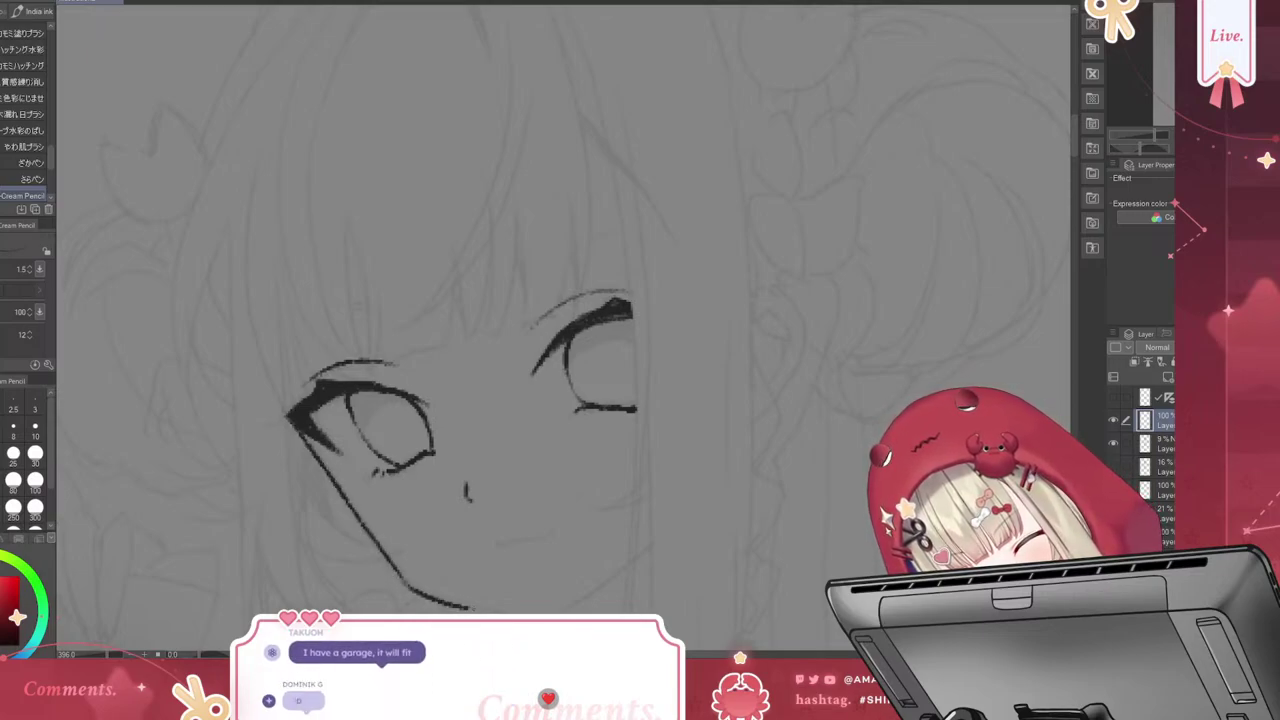
mouse_move(400, 578)
left_mouse_down()
mouse_move(500, 613)
mouse_move(616, 580)
mouse_move(645, 546)
left_mouse_up()
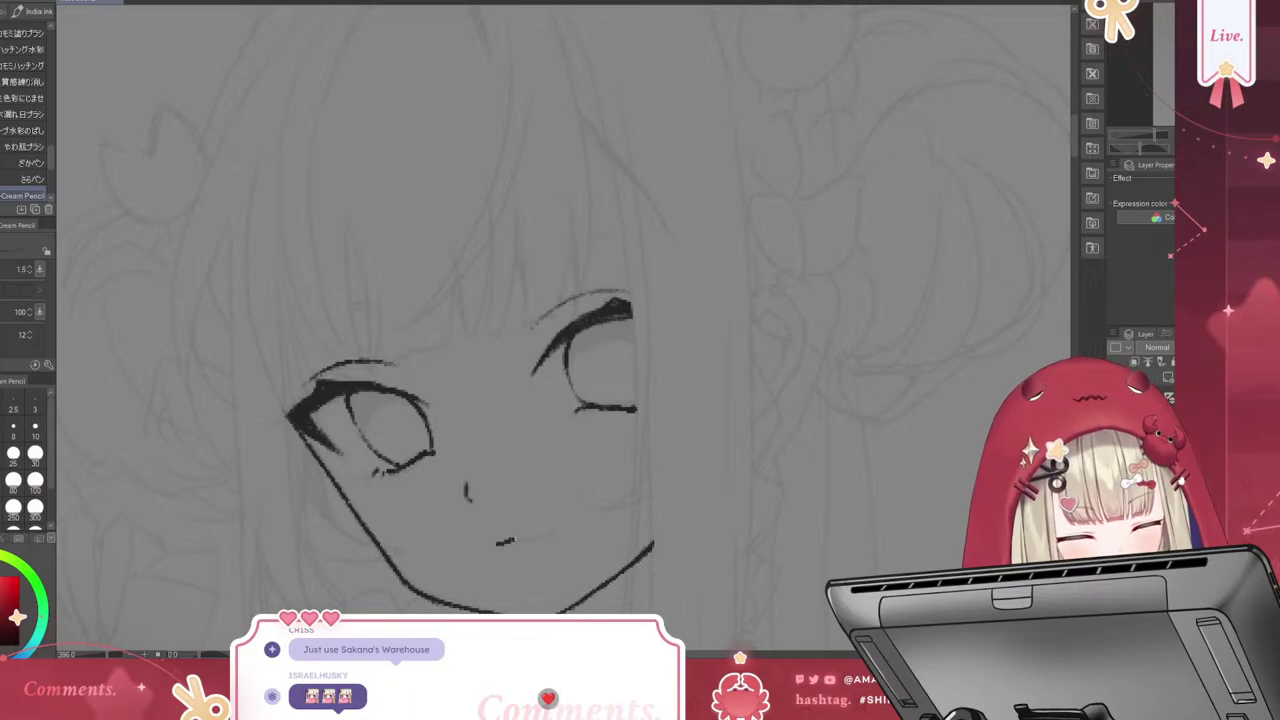
left_click_drag(494, 545, 504, 542)
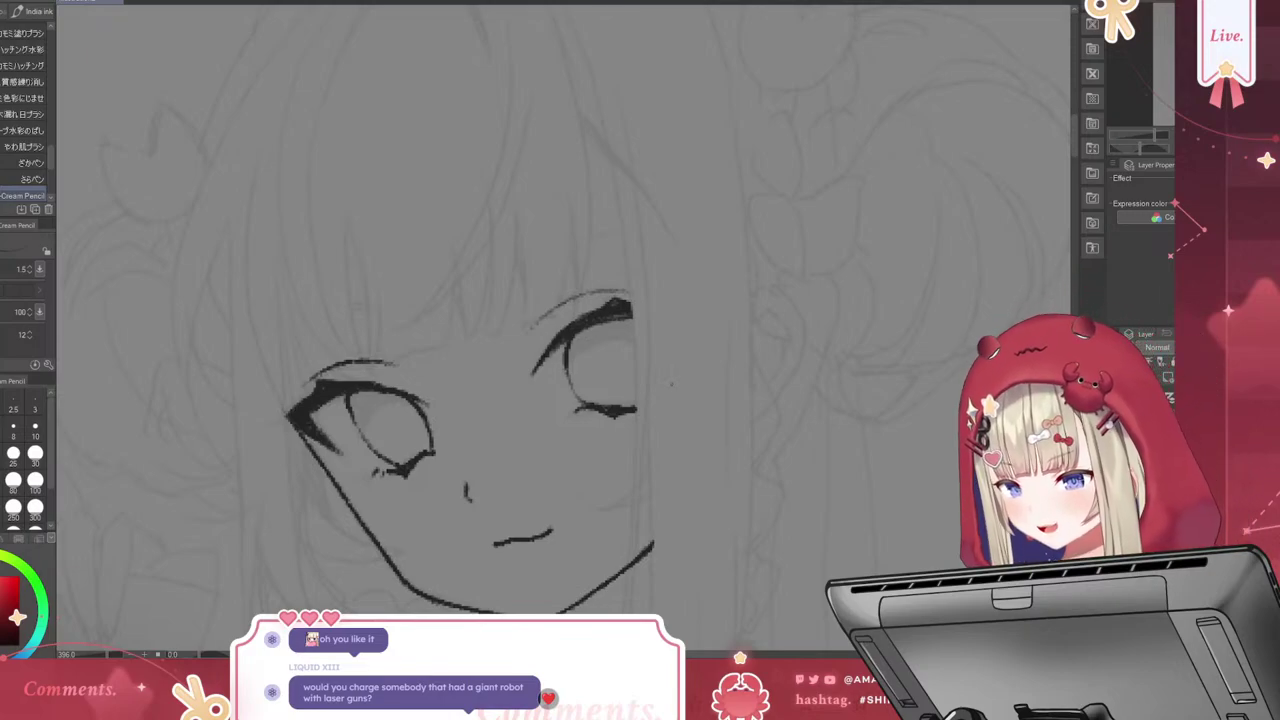
Draw a thin arched eyebrow above each eye
scroll(671, 381, "down", 3)
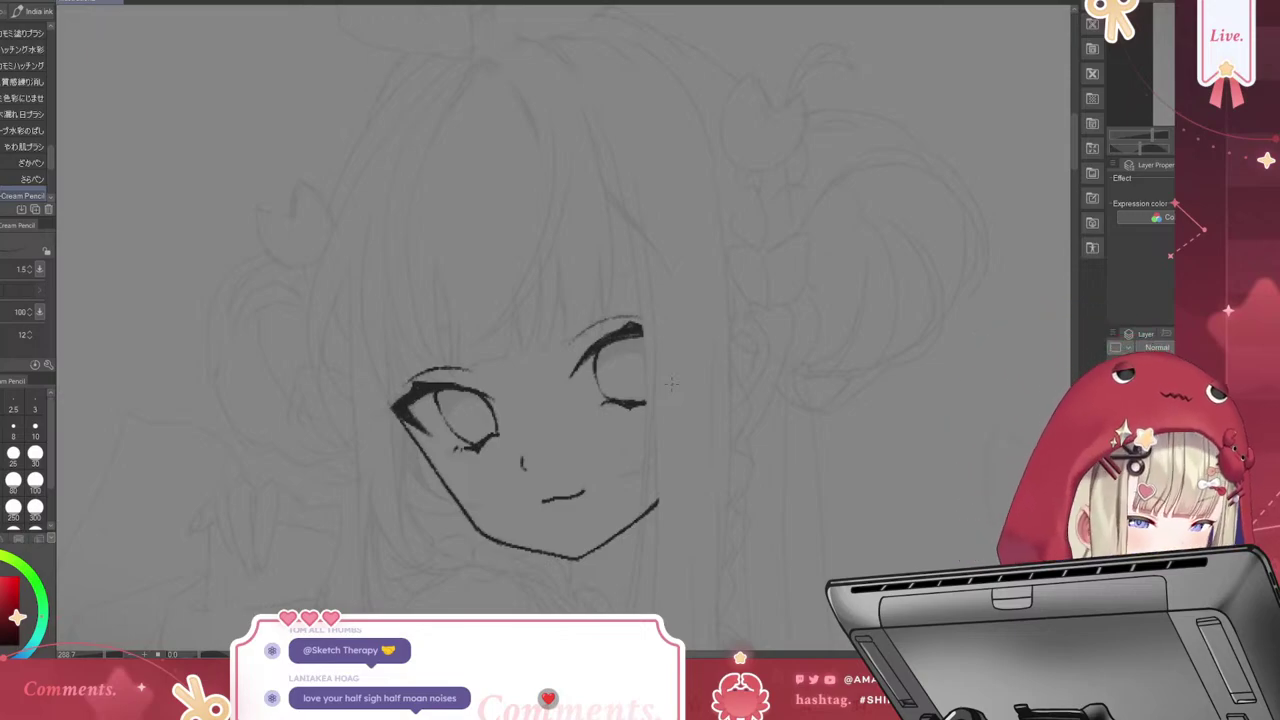
scroll(405, 310, "down", 3)
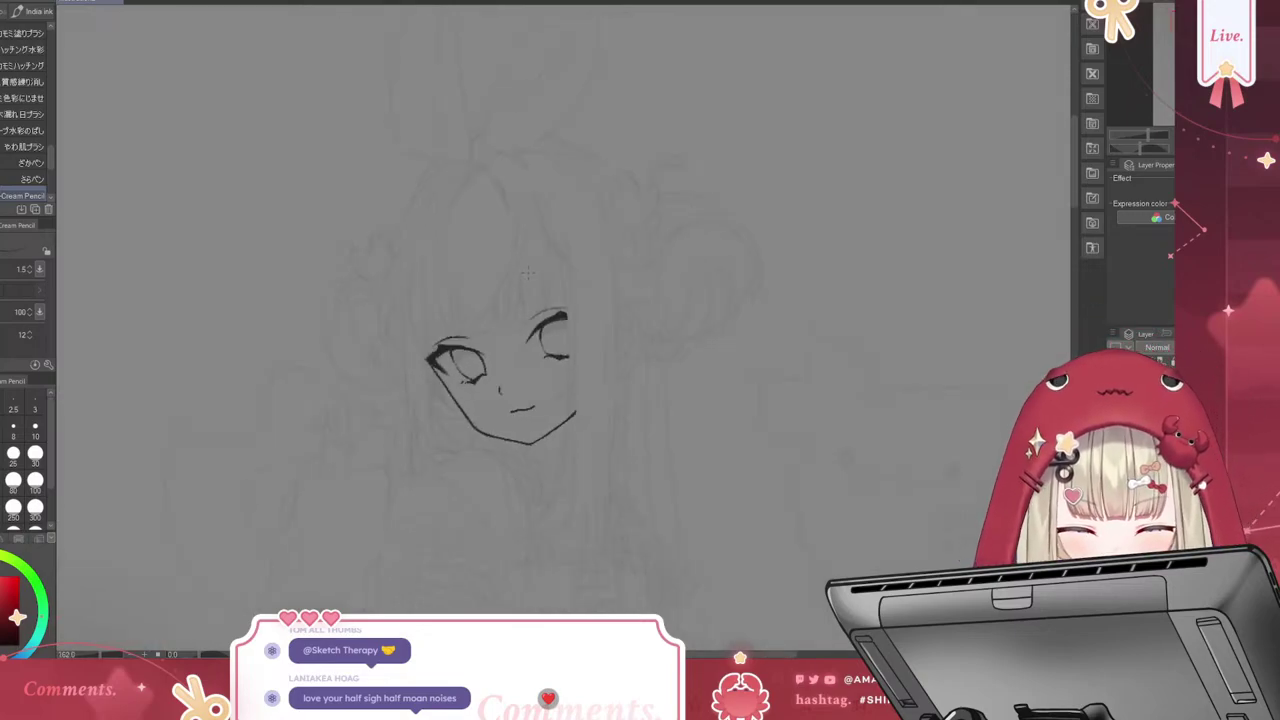
scroll(416, 338, "up", 2)
scroll(494, 336, "up", 3)
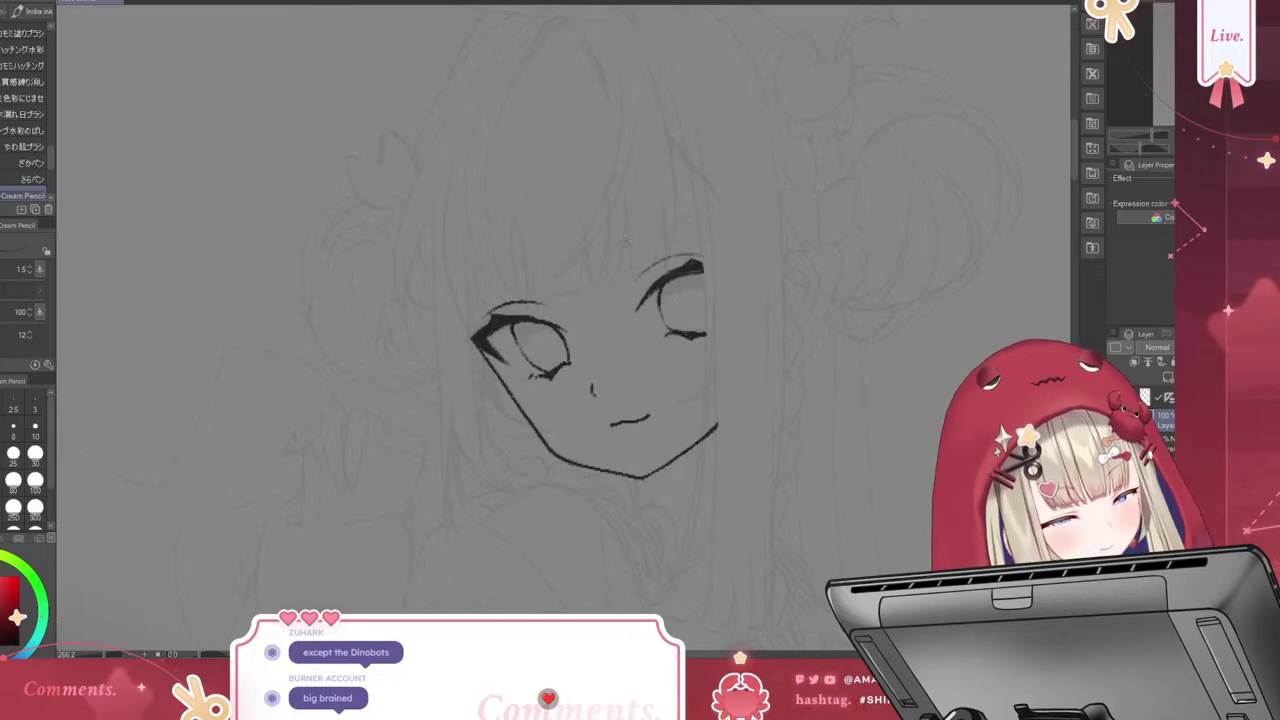
left_click_drag(680, 223, 724, 219)
mouse_move(628, 234)
left_mouse_down()
mouse_move(738, 212)
mouse_move(668, 219)
left_mouse_up()
key("ctrl+z")
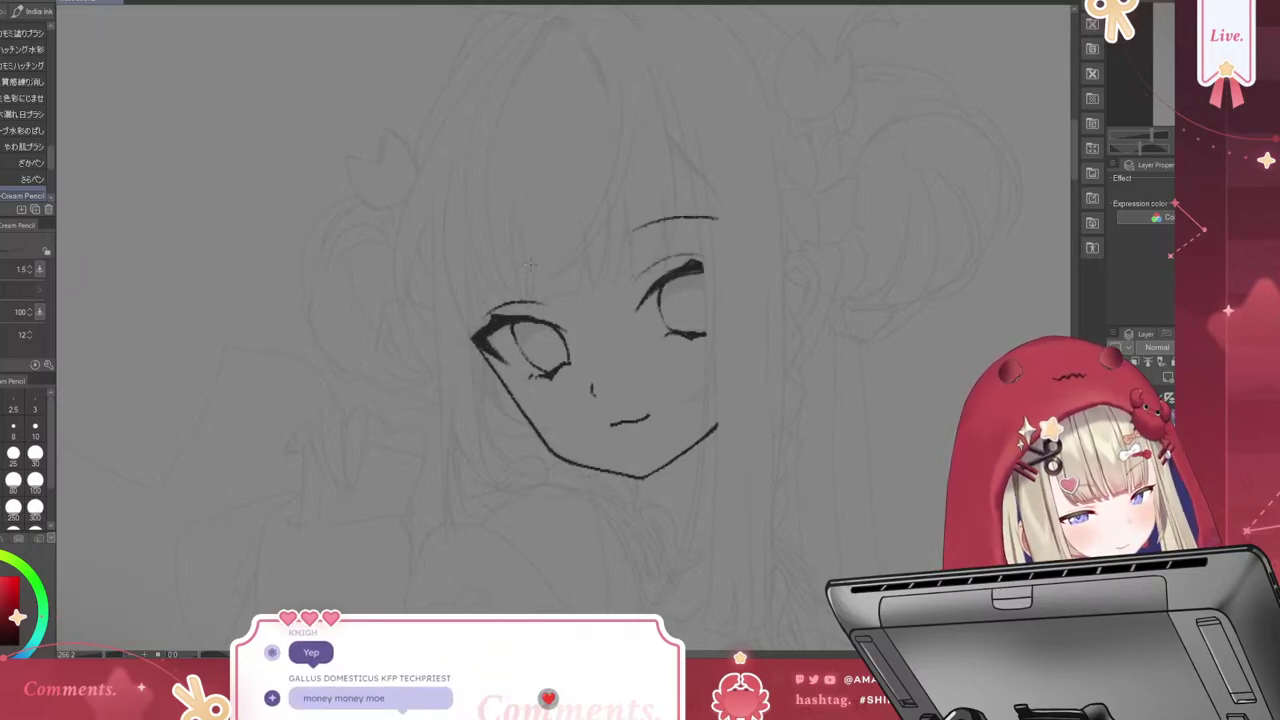
left_click_drag(530, 263, 468, 287)
key("ctrl+z")
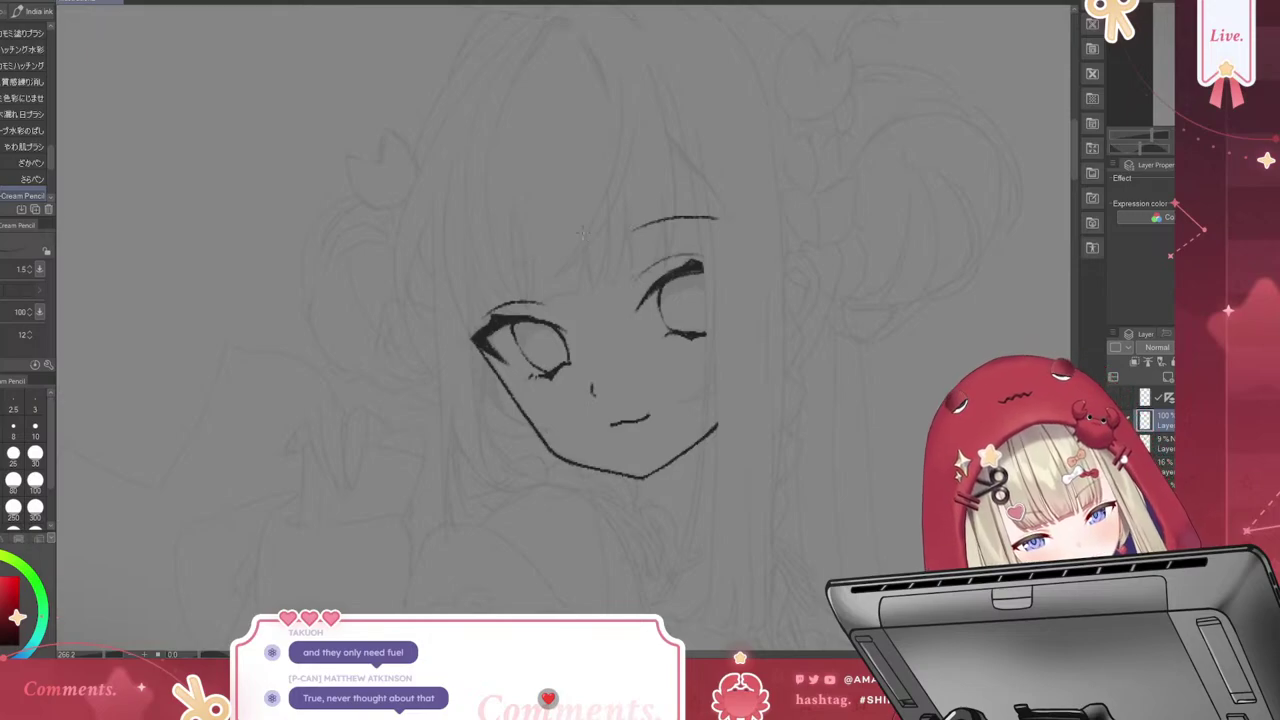
key("ctrl+z")
left_click_drag(622, 234, 698, 215)
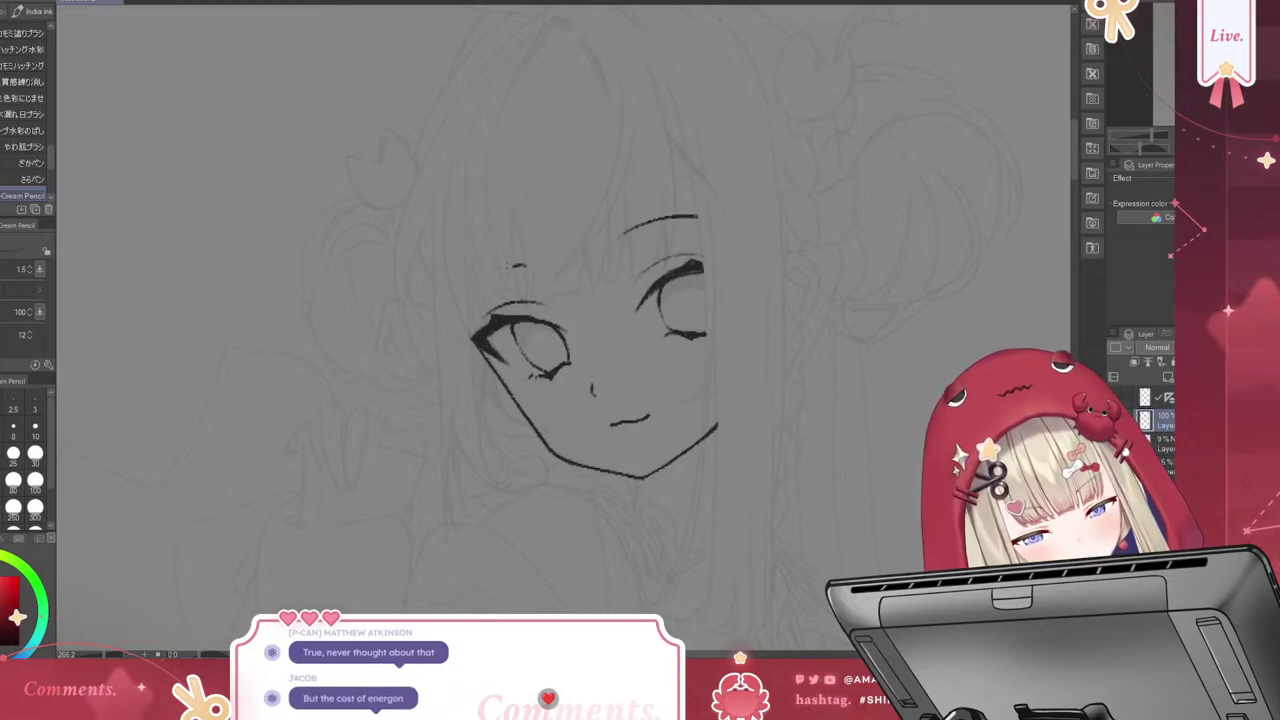
left_click_drag(525, 266, 467, 288)
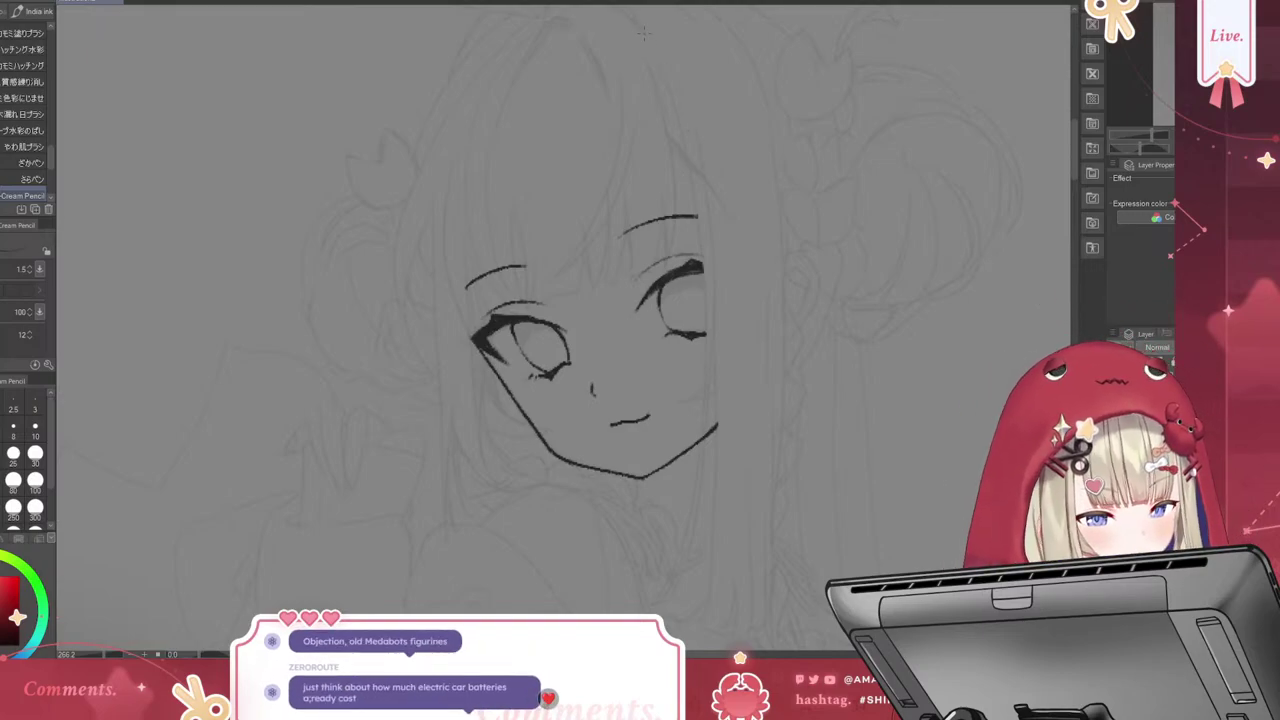
Draw the inner edge of the right-hand side lock from the fringe past the eye to a curved, doubled tip below the chin
left_click_drag(652, 52, 686, 214)
key("ctrl+z")
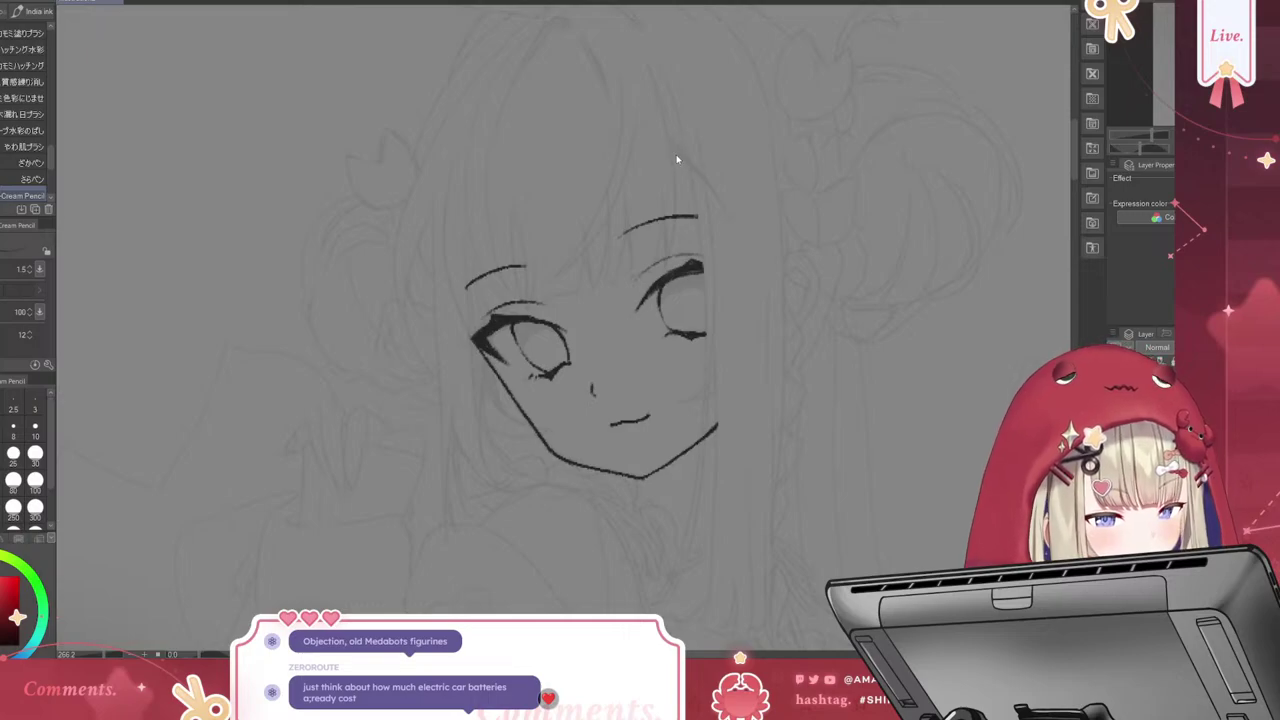
left_click_drag(676, 98, 695, 210)
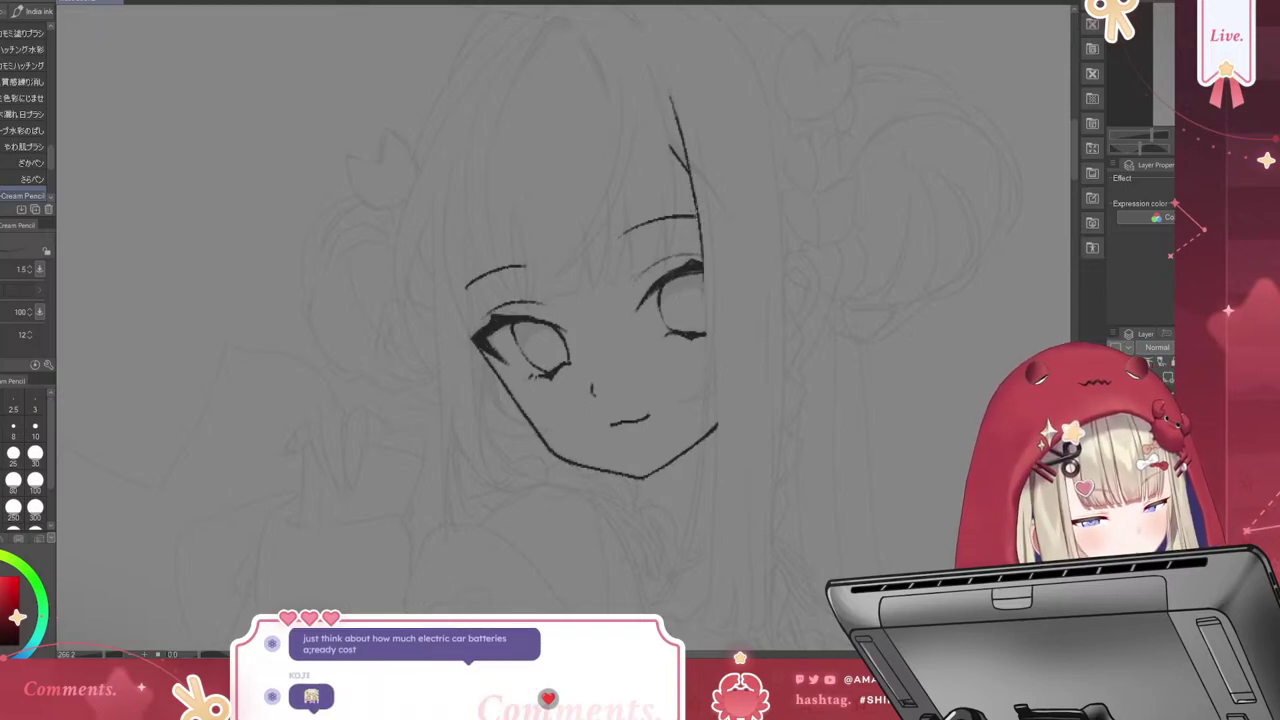
key("ctrl+z")
mouse_move(676, 100)
left_mouse_down()
mouse_move(705, 368)
mouse_move(688, 525)
mouse_move(650, 605)
left_mouse_up()
left_click_drag(713, 338, 692, 510)
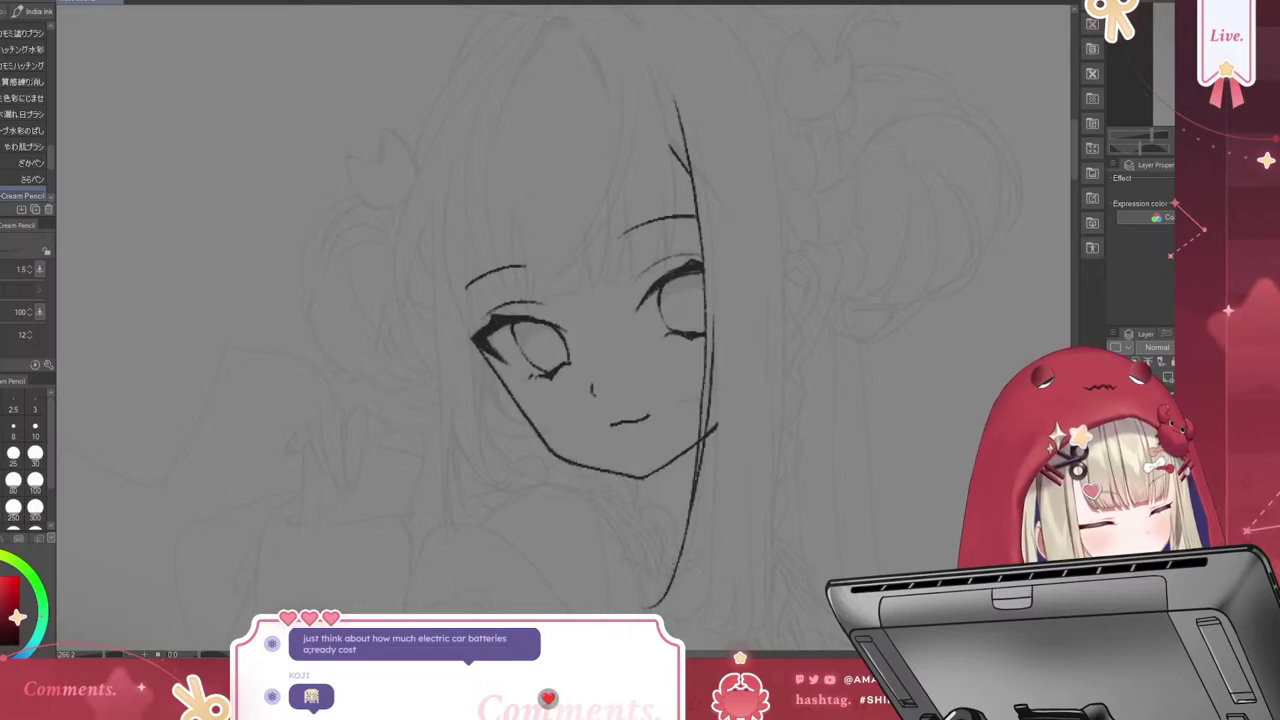
key("ctrl+z")
mouse_move(716, 334)
left_mouse_down()
mouse_move(717, 427)
mouse_move(666, 596)
left_mouse_up()
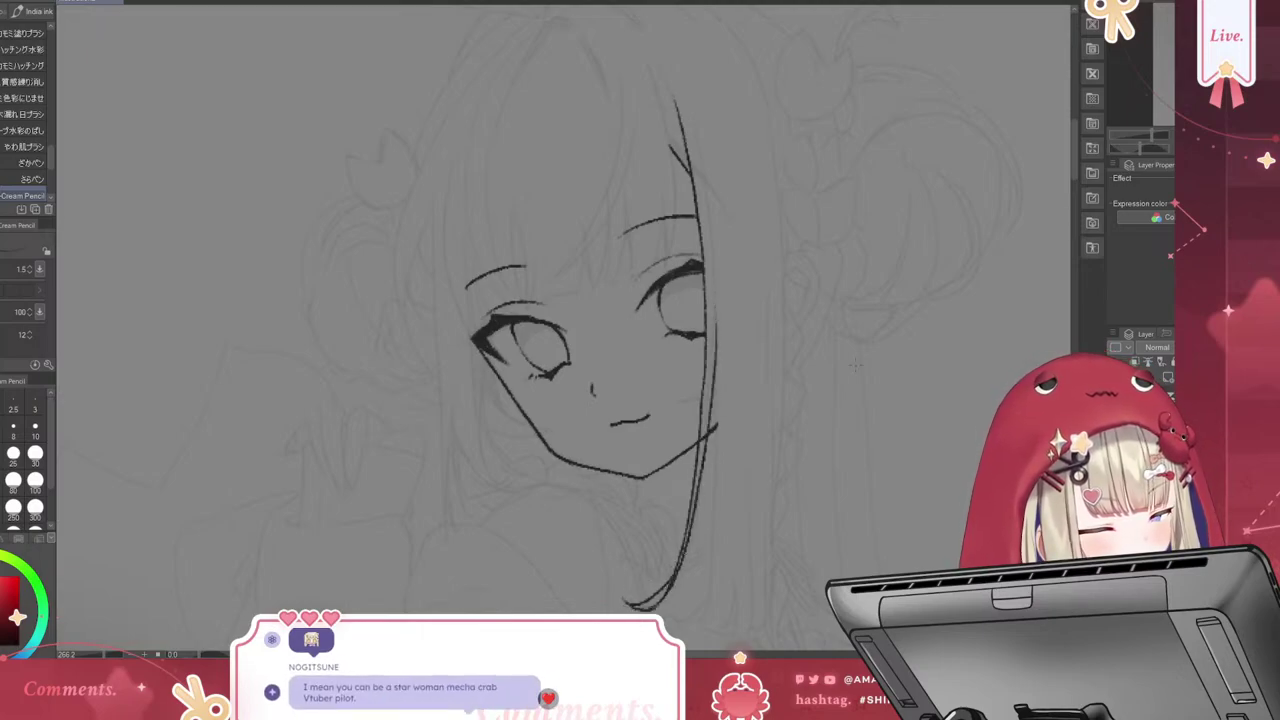
Add a second long strand line beside the right-hand lock's inner edge, running from eye level to below the chin
left_click_drag(716, 358, 711, 514)
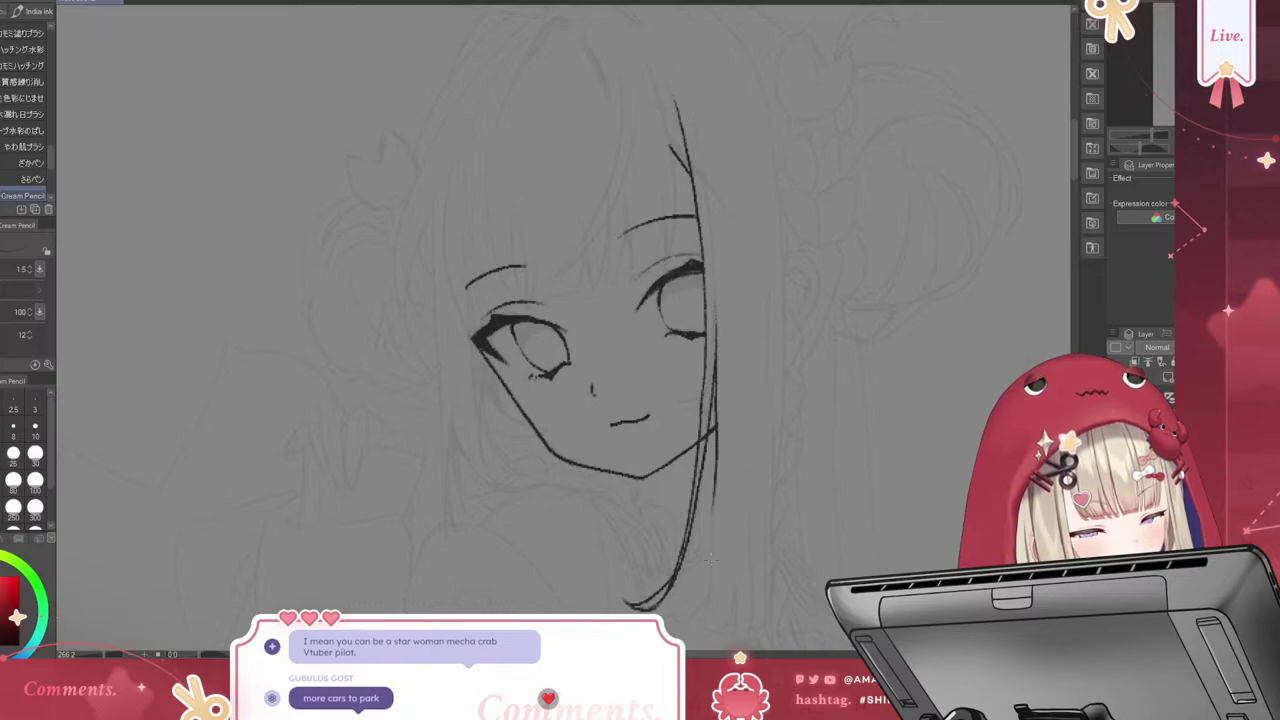
key("ctrl+z")
left_click_drag(716, 320, 692, 638)
key("ctrl+z")
left_click_drag(710, 247, 708, 614)
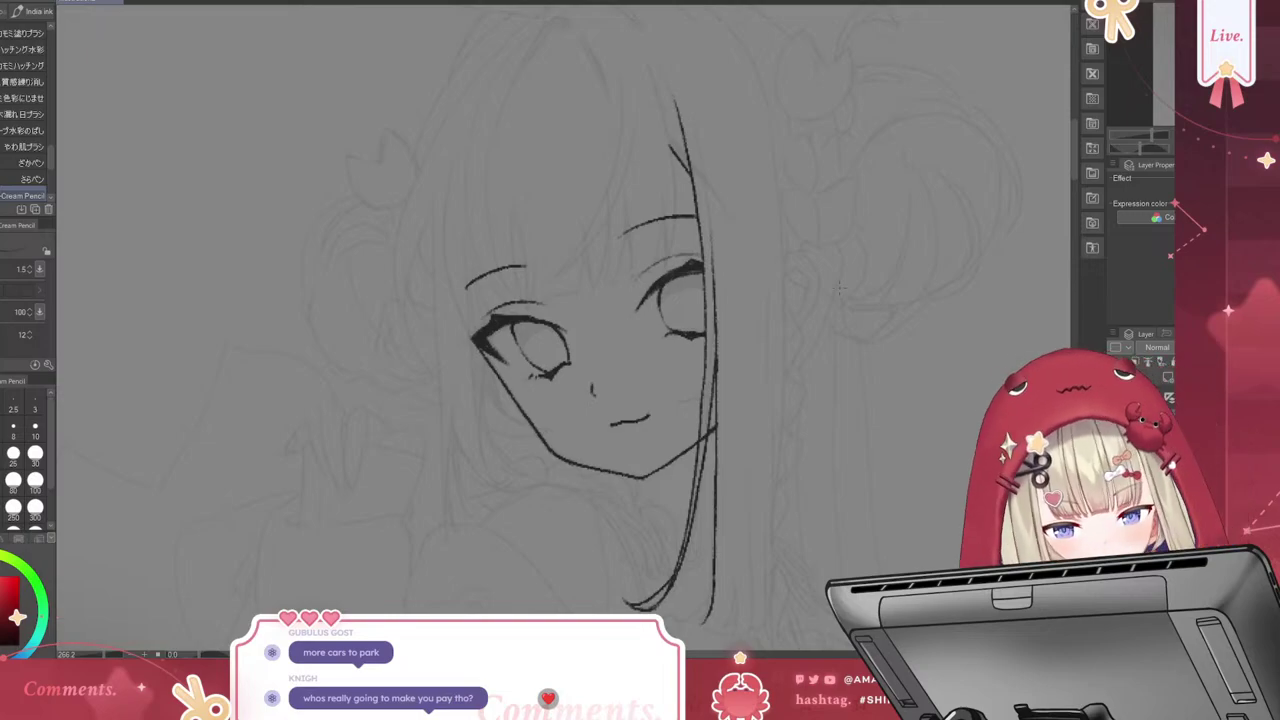
Draw the fringe strand above the right-hand eye and the fringe's lower edge from it toward the forehead's centre
left_click_drag(658, 88, 676, 250)
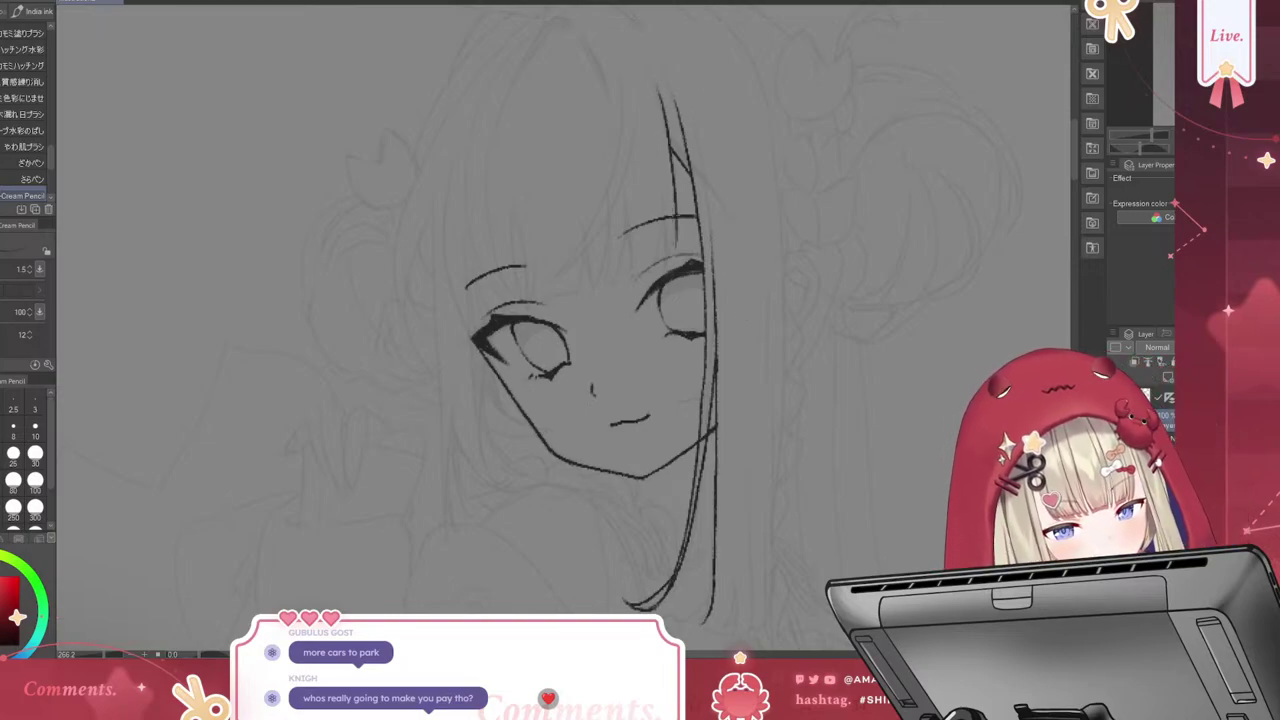
key("ctrl+z")
left_click_drag(660, 88, 676, 276)
key("ctrl+z")
key("ctrl+z")
left_click_drag(662, 100, 676, 216)
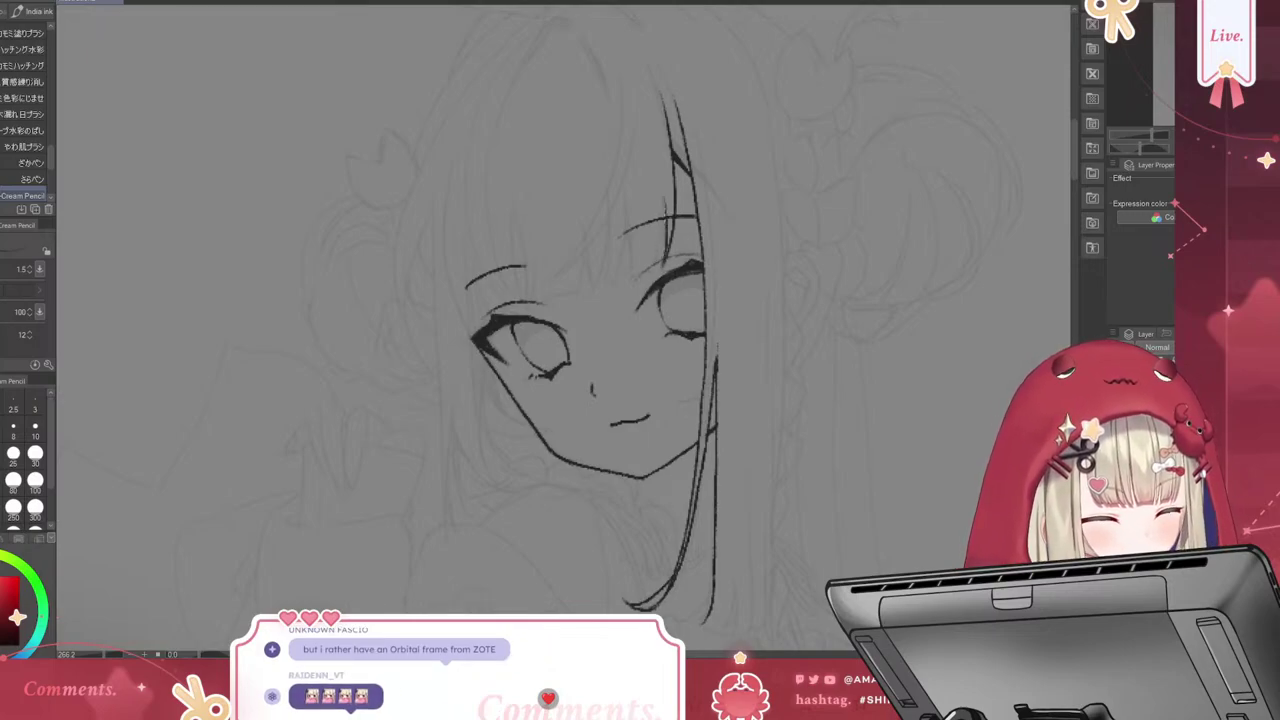
left_click_drag(664, 198, 652, 266)
key("ctrl+z")
key("ctrl+z")
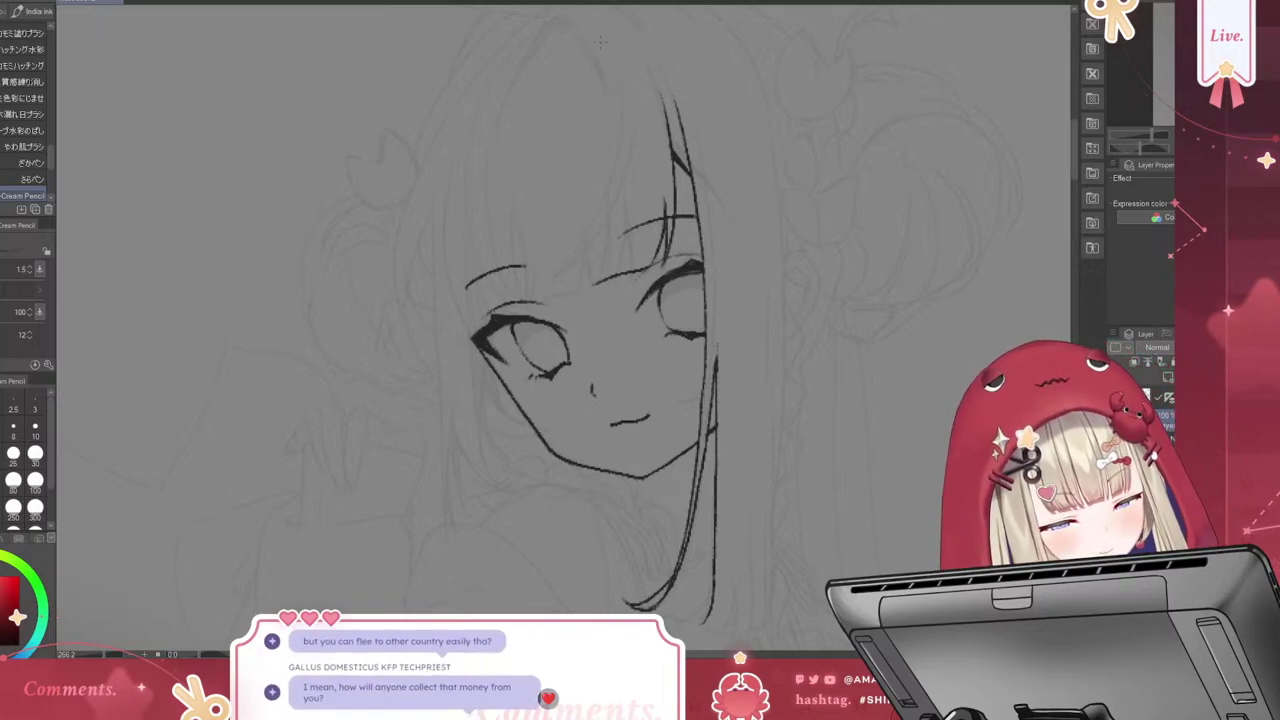
mouse_move(611, 38)
left_mouse_down()
mouse_move(622, 99)
mouse_move(576, 272)
left_mouse_up()
mouse_move(642, 80)
left_mouse_down()
mouse_move(642, 158)
mouse_move(593, 268)
left_mouse_up()
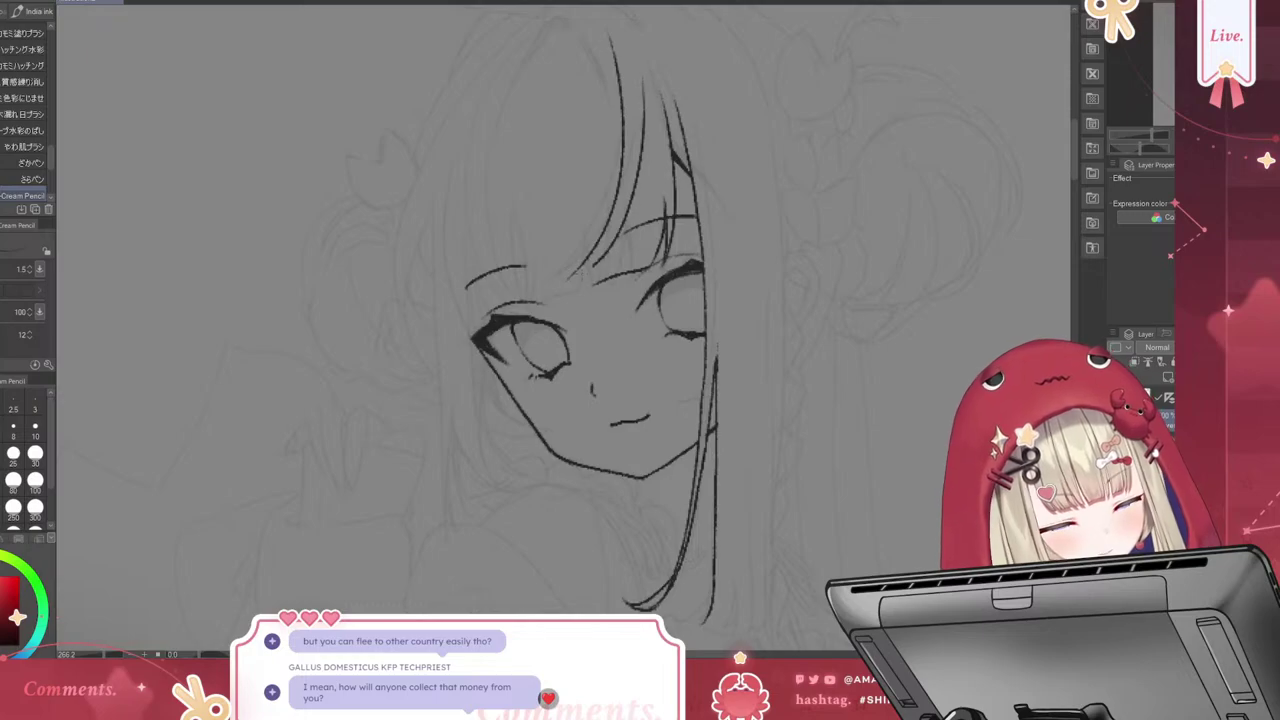
key("ctrl+z")
key("ctrl+z")
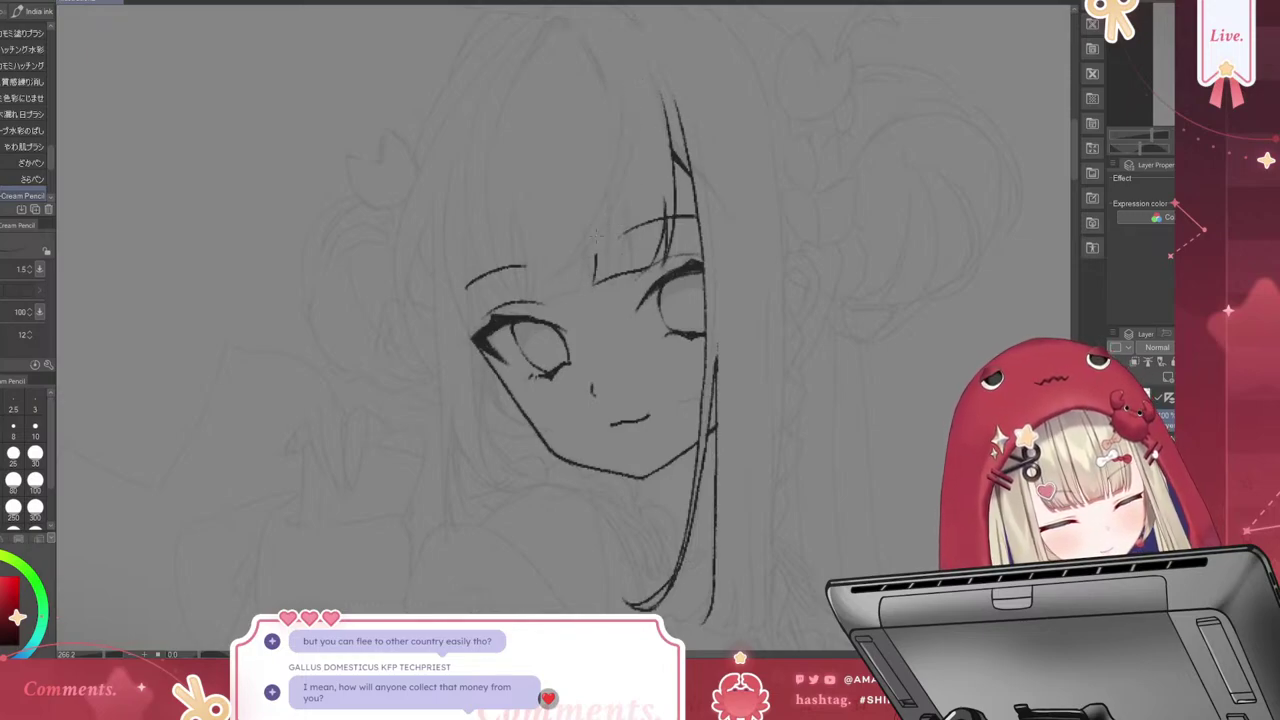
Draw short strand splits in the fringe's centre, continue its lower edge over the left-hand eye, and line the fringe's left-hand side
left_click_drag(595, 210, 584, 294)
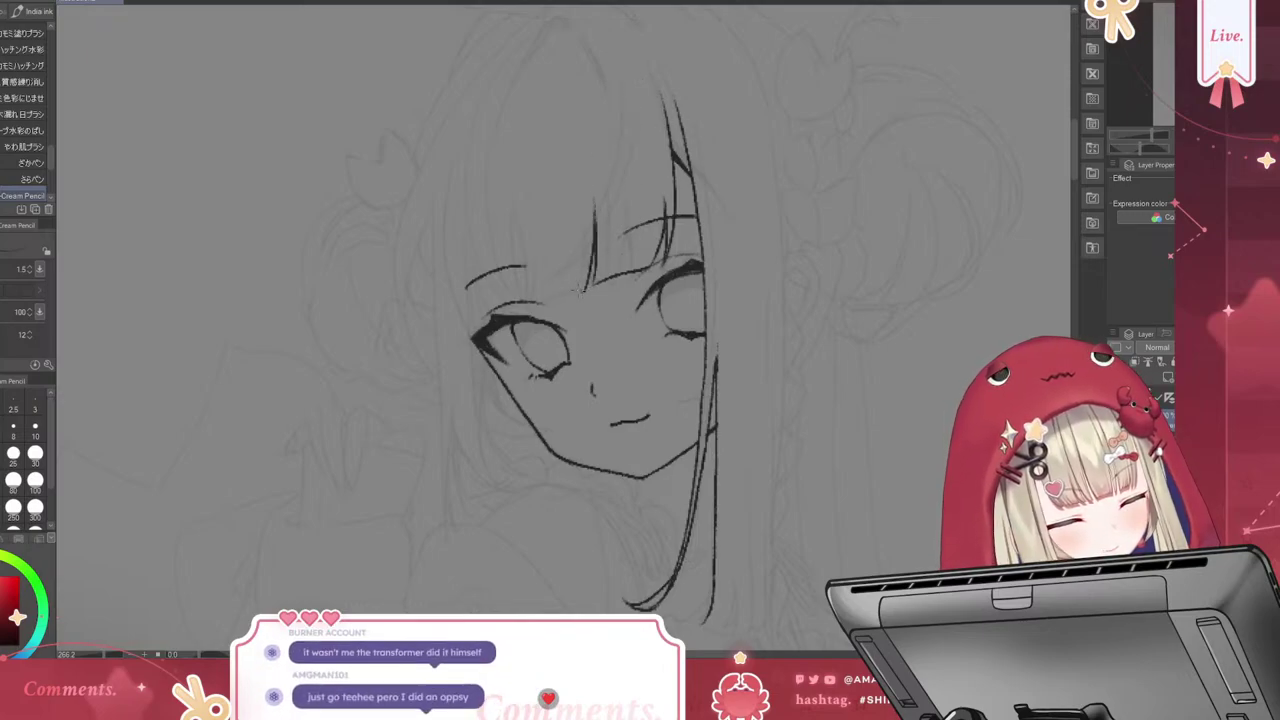
left_click_drag(559, 279, 545, 305)
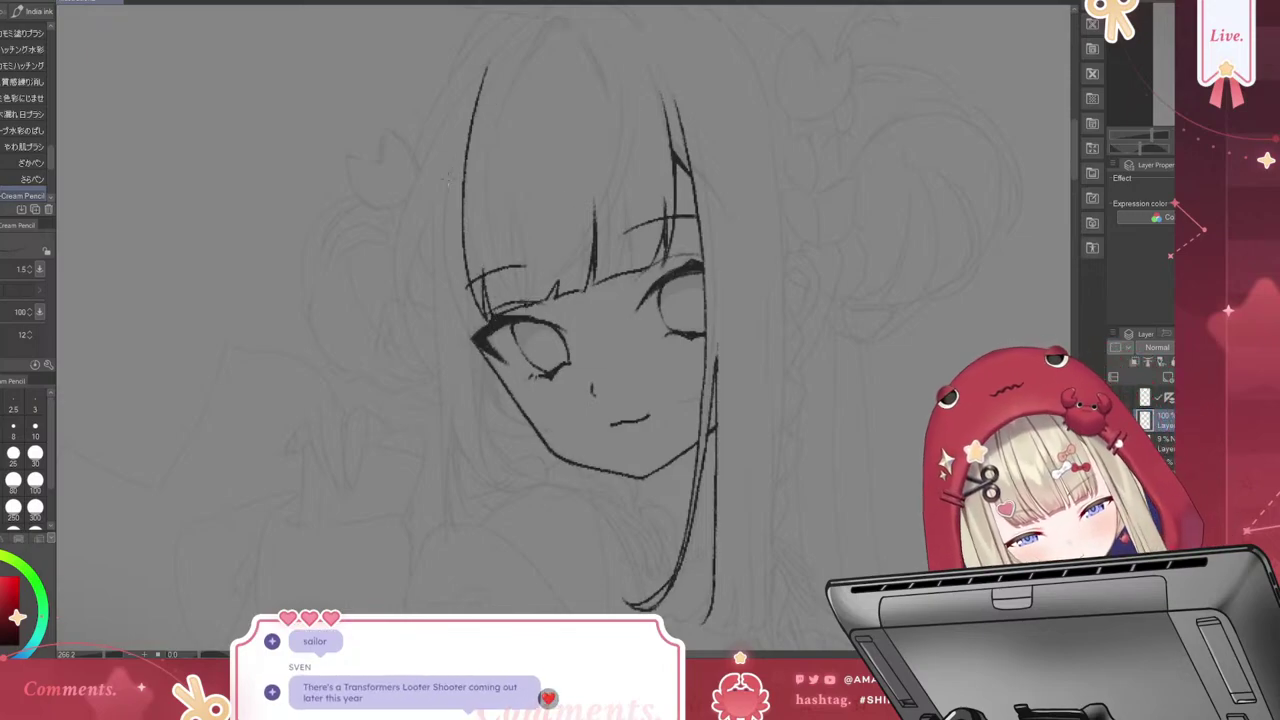
key("ctrl+z")
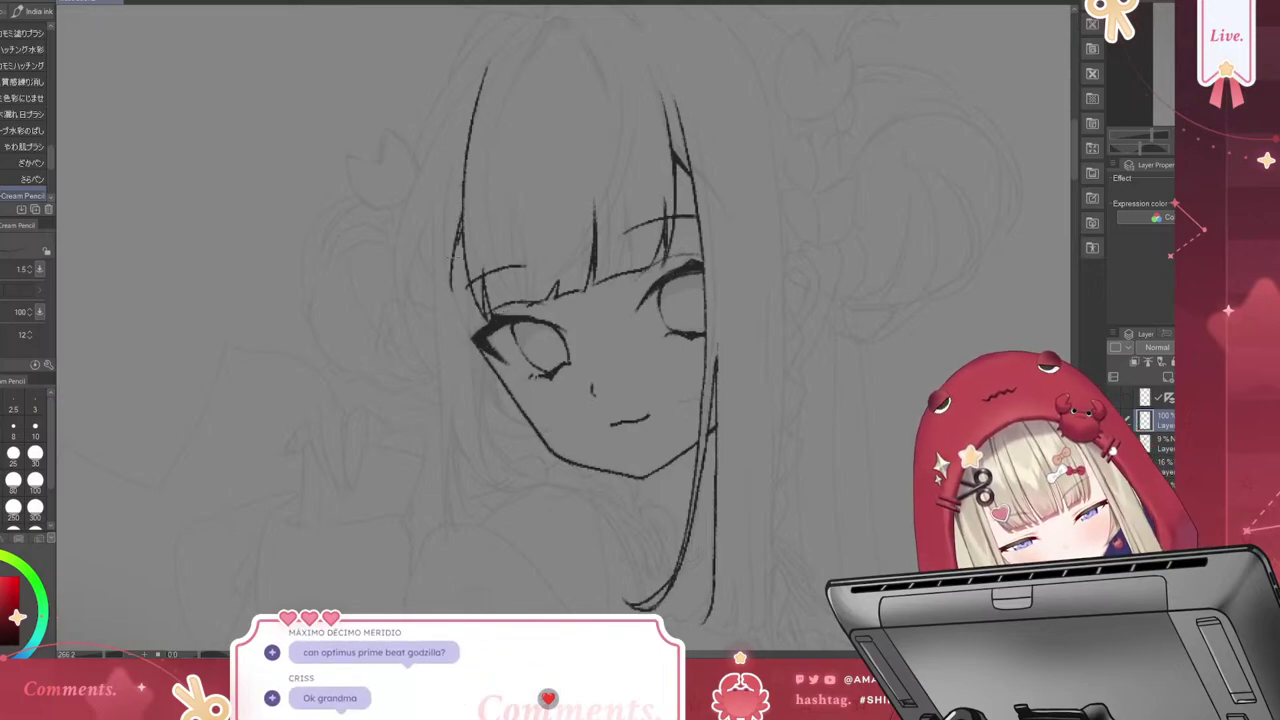
key("ctrl+z")
key("ctrl+z")
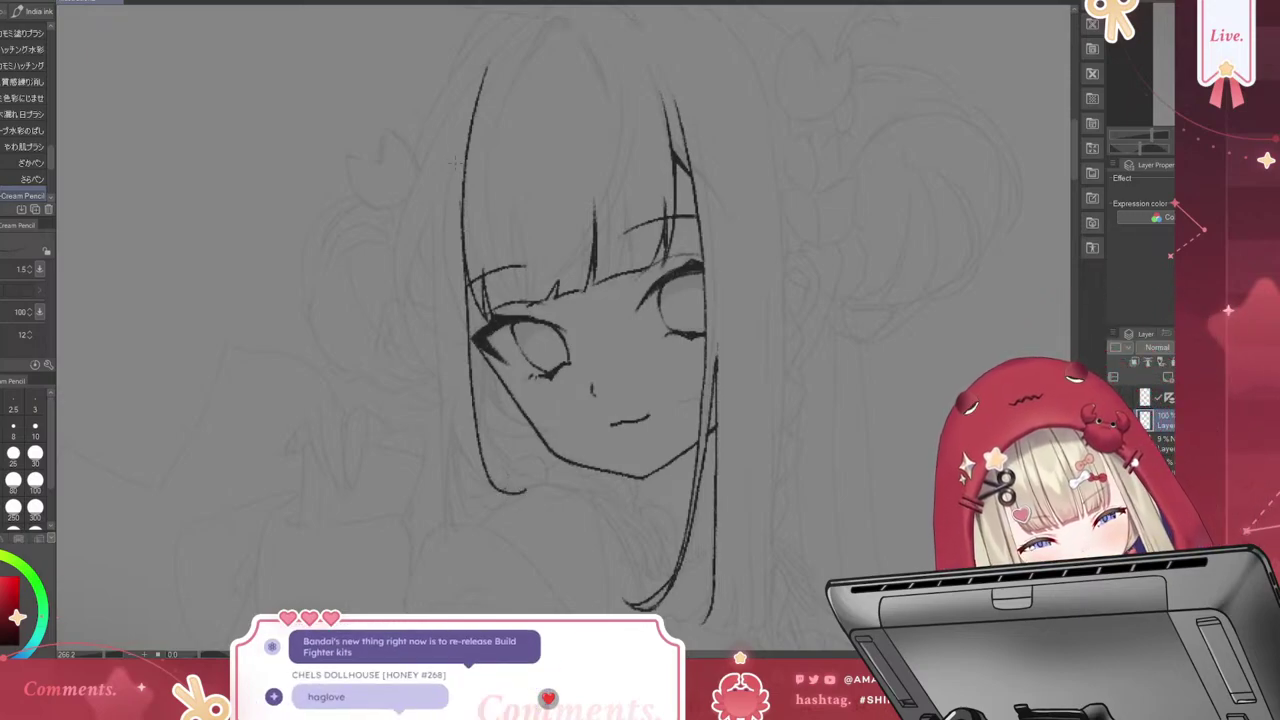
Draw the long outer edge of the left-hand side lock and close its pointed tips beside the jaw
left_click_drag(437, 183, 445, 552)
key("ctrl+z")
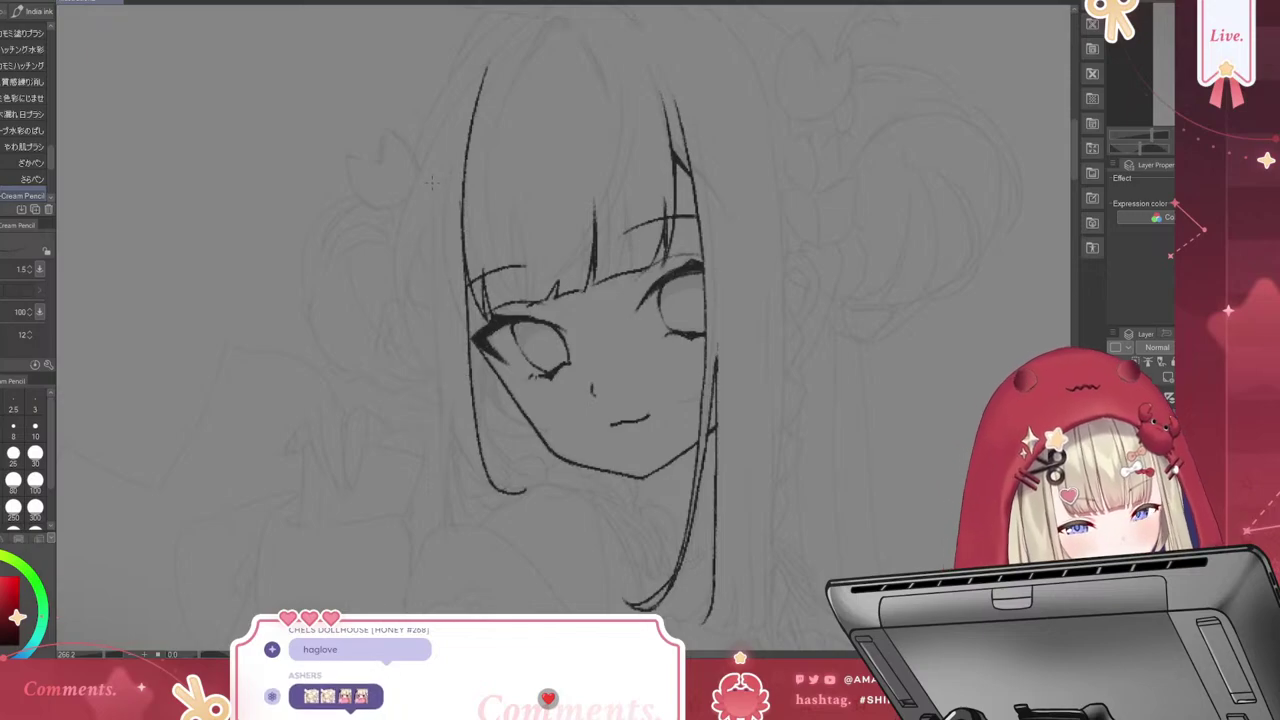
left_click_drag(434, 195, 438, 533)
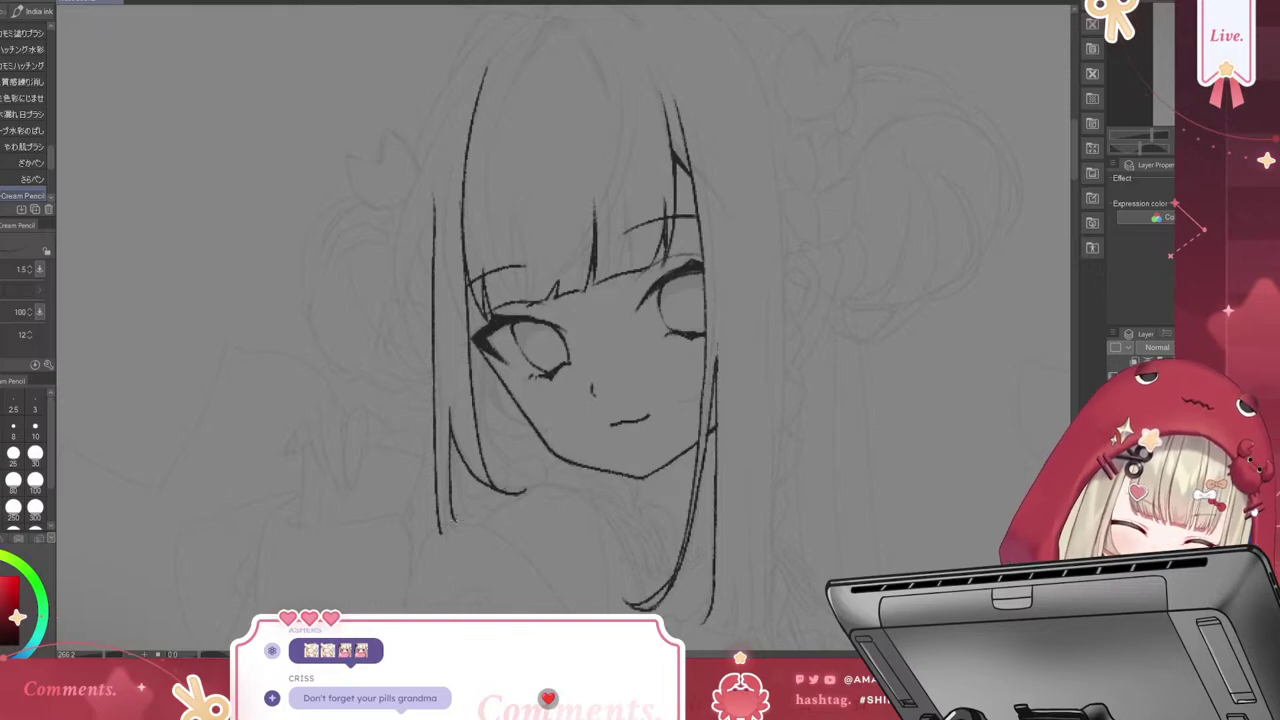
left_click_drag(453, 516, 467, 525)
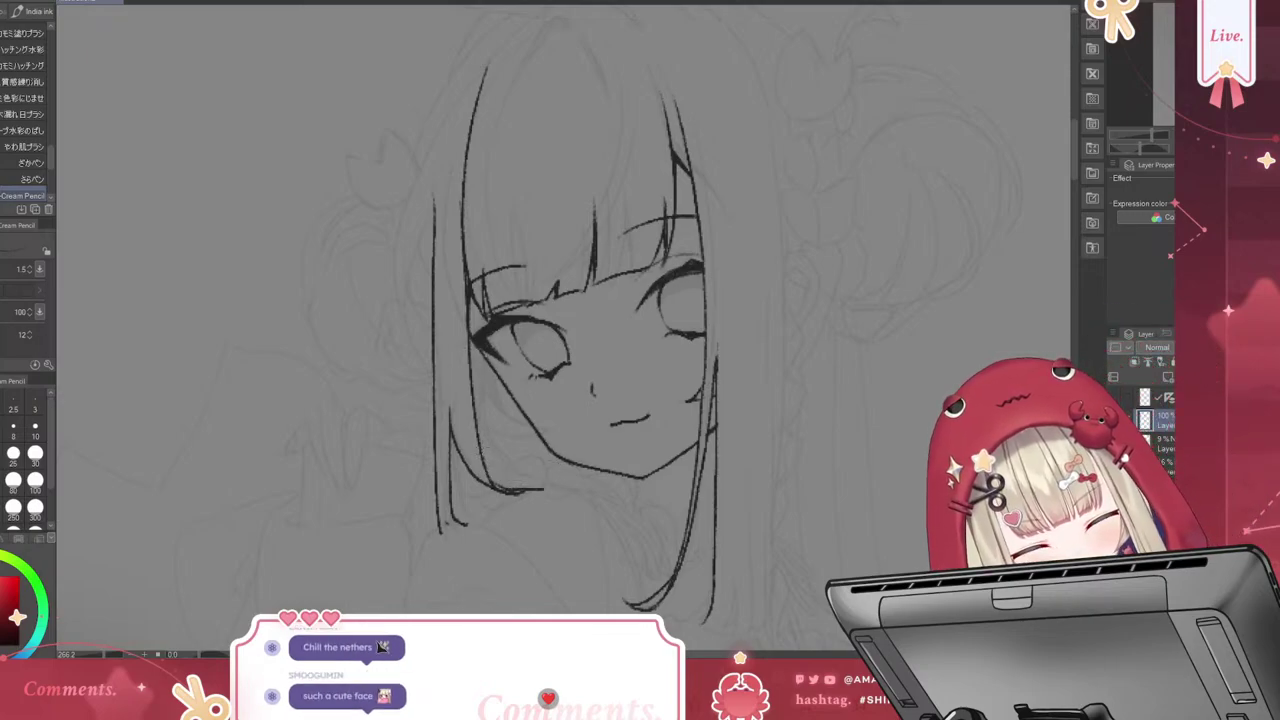
Draw the inner curve of the left-hand lock beneath the jaw and a curled hair lock below the chin
left_click_drag(480, 432, 566, 484)
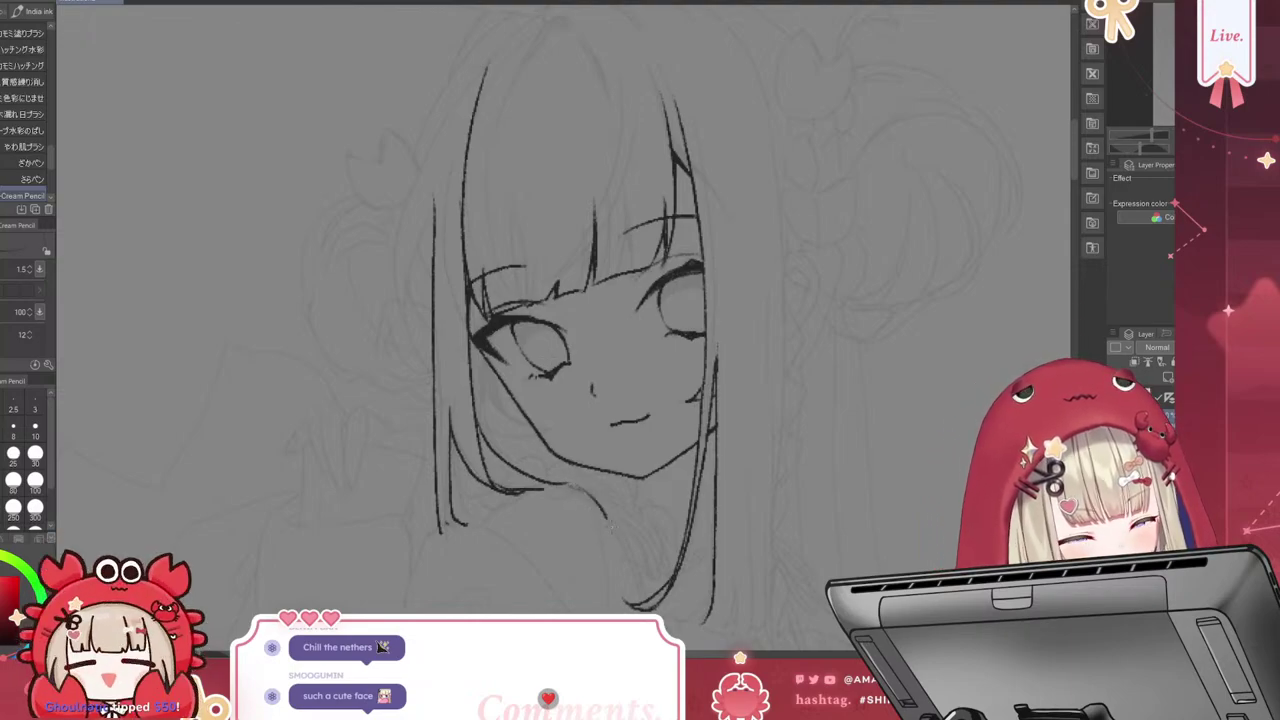
left_click_drag(607, 518, 626, 590)
left_click_drag(580, 484, 655, 570)
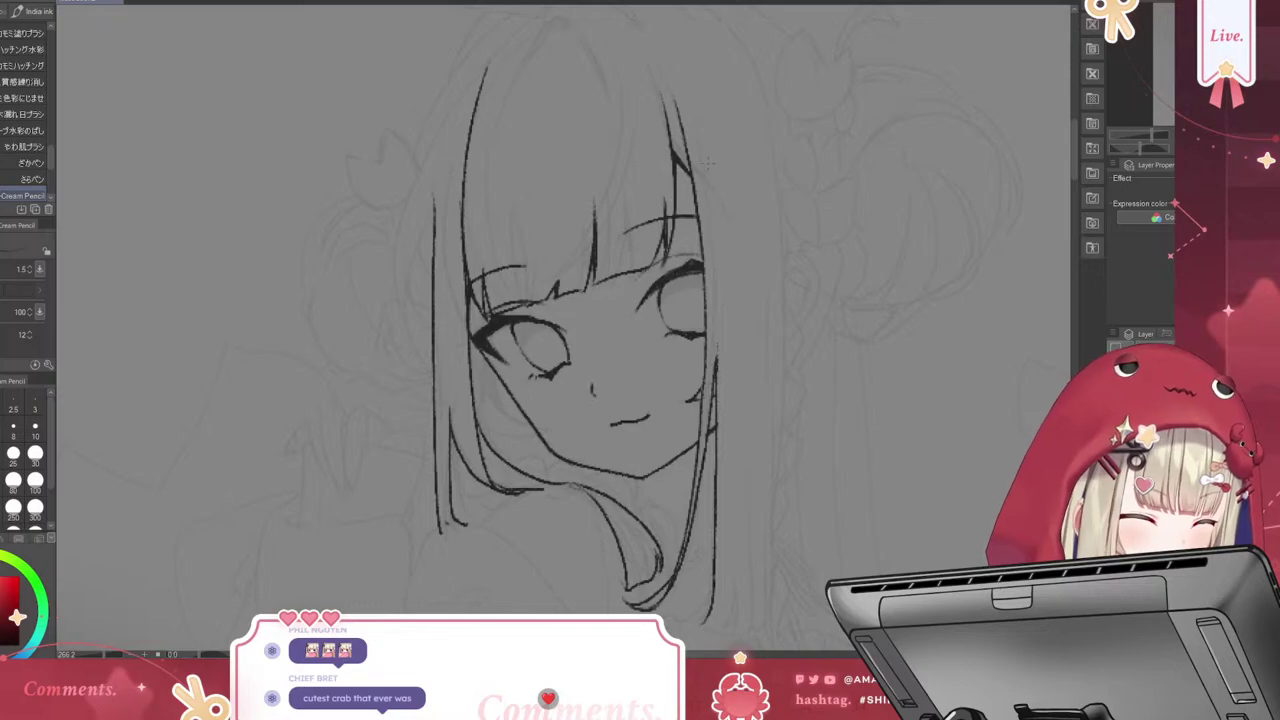
Draw the long outer edge of the right-hand side lock from the upper head down past chin level
left_click_drag(711, 204, 718, 322)
key("ctrl+z")
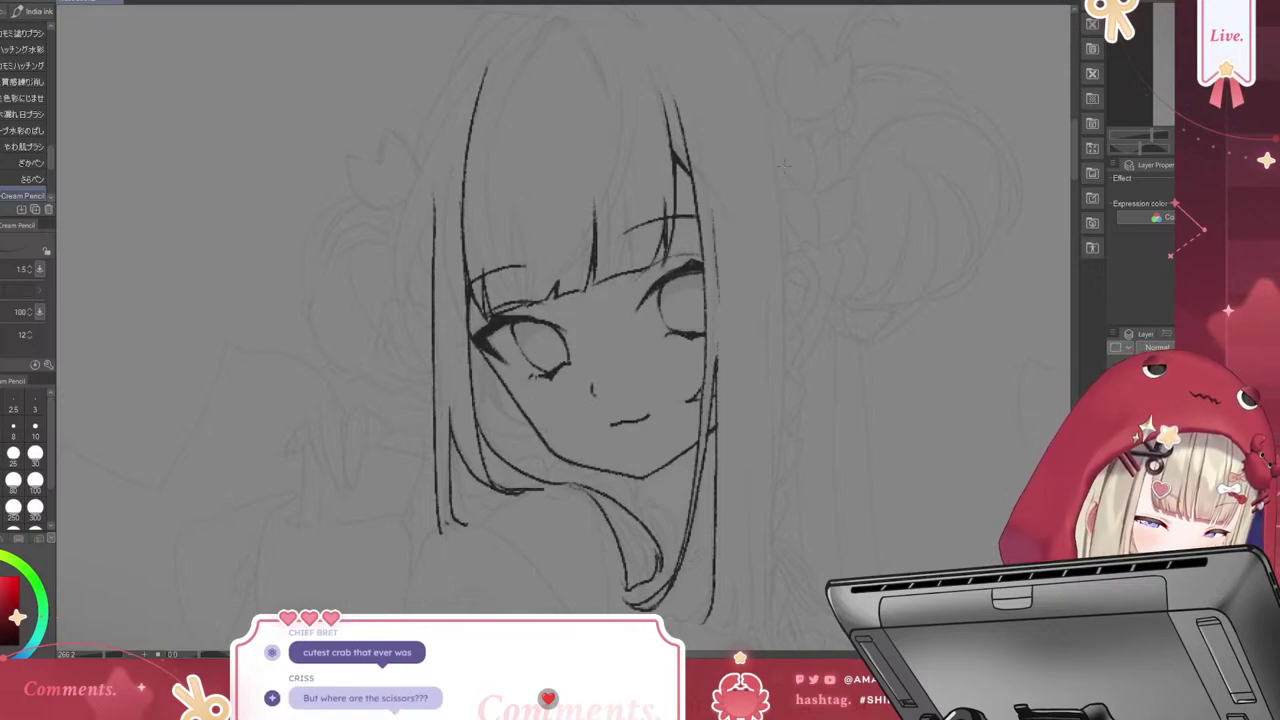
left_click_drag(768, 98, 783, 430)
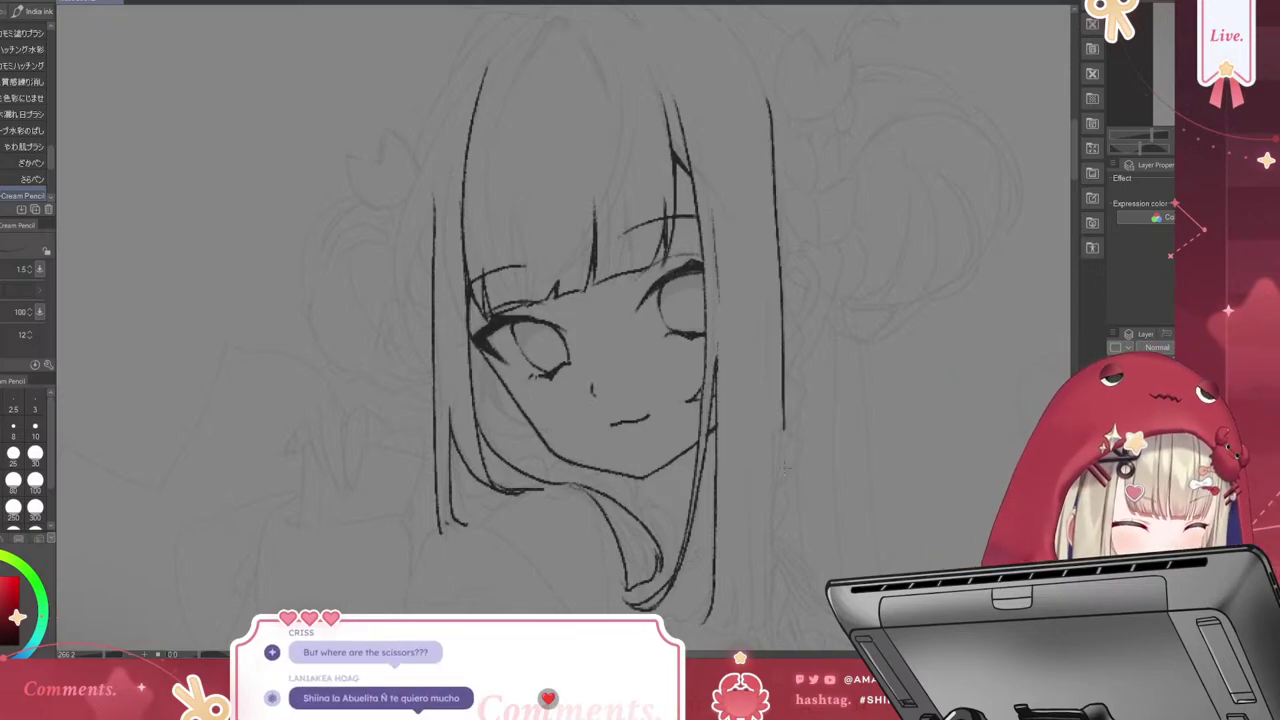
key("ctrl+z")
left_click_drag(762, 98, 780, 432)
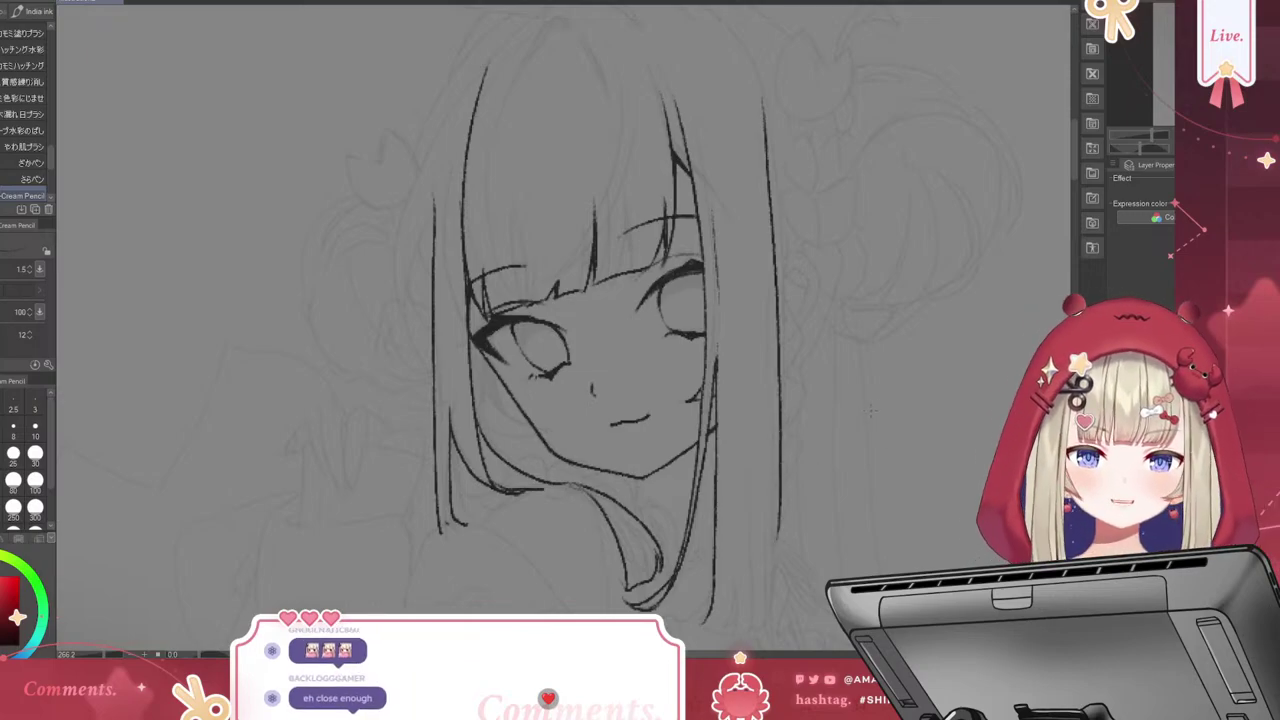
Extend the right-hand side lock's outer edge down past the chin and start closing its lower tip with a short bottom edge
scroll(678, 250, "down", 4)
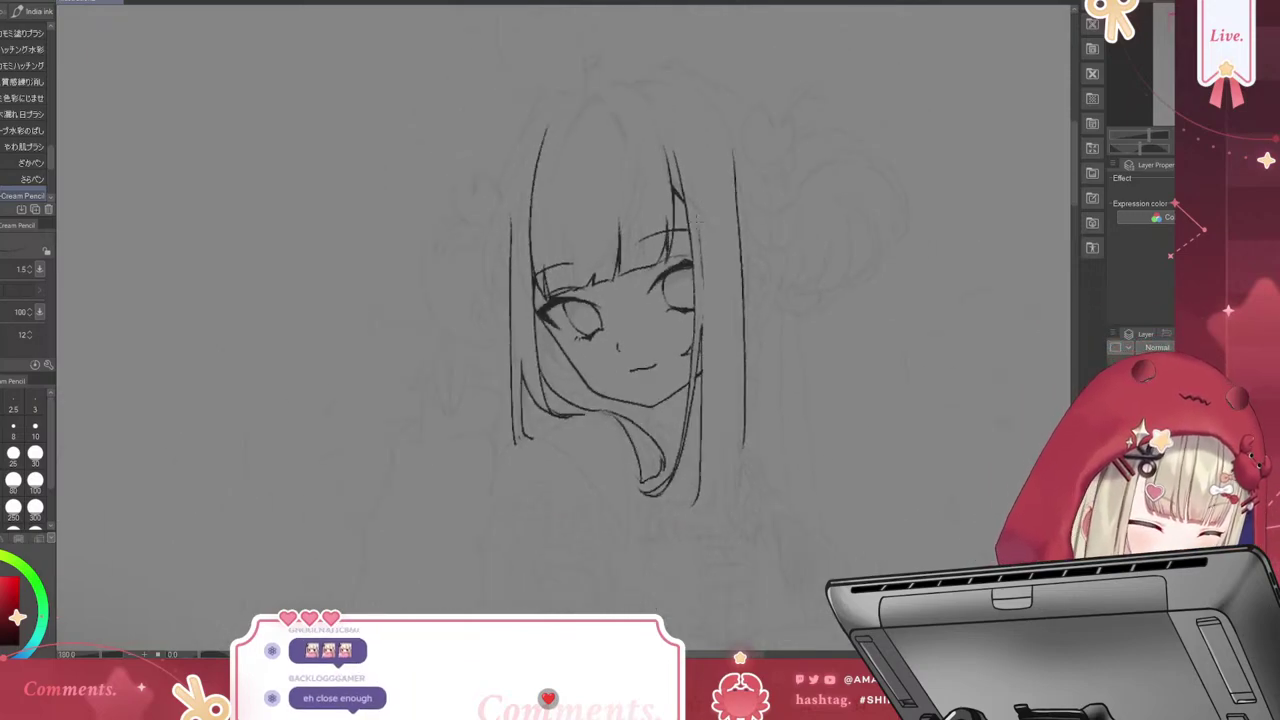
scroll(700, 480, "up", 3)
scroll(810, 310, "up", 1)
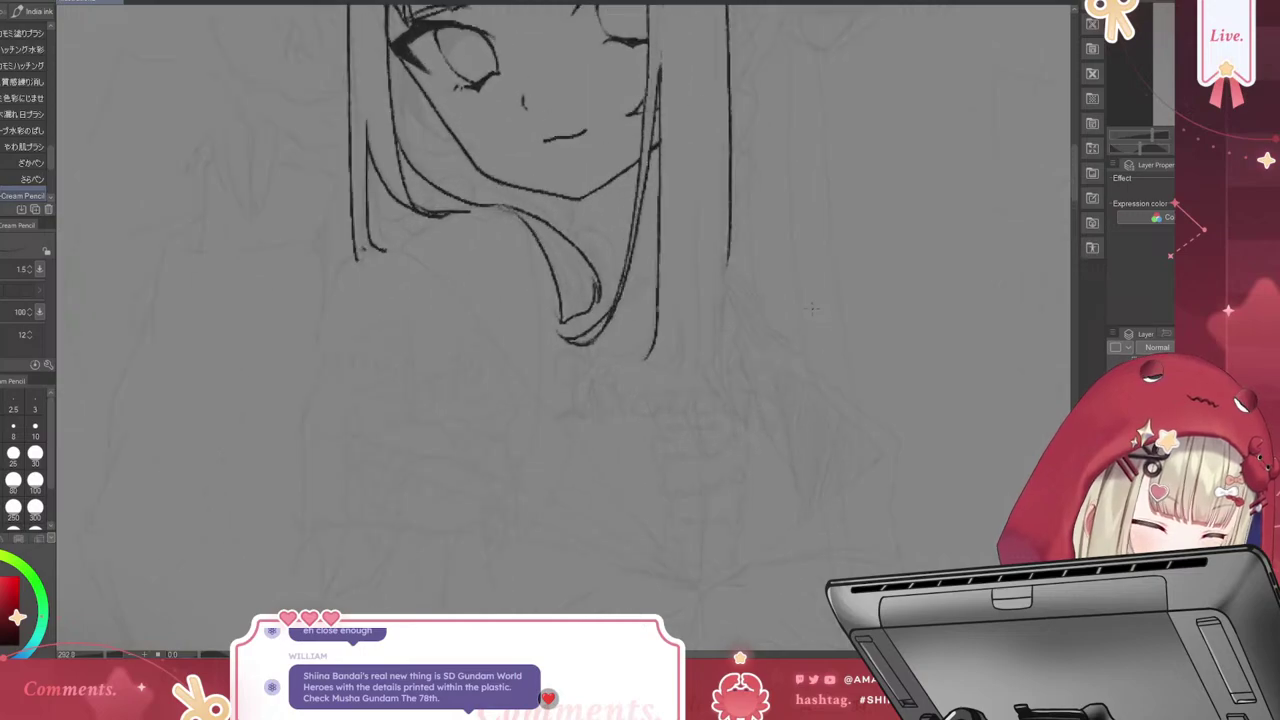
key("ctrl+z")
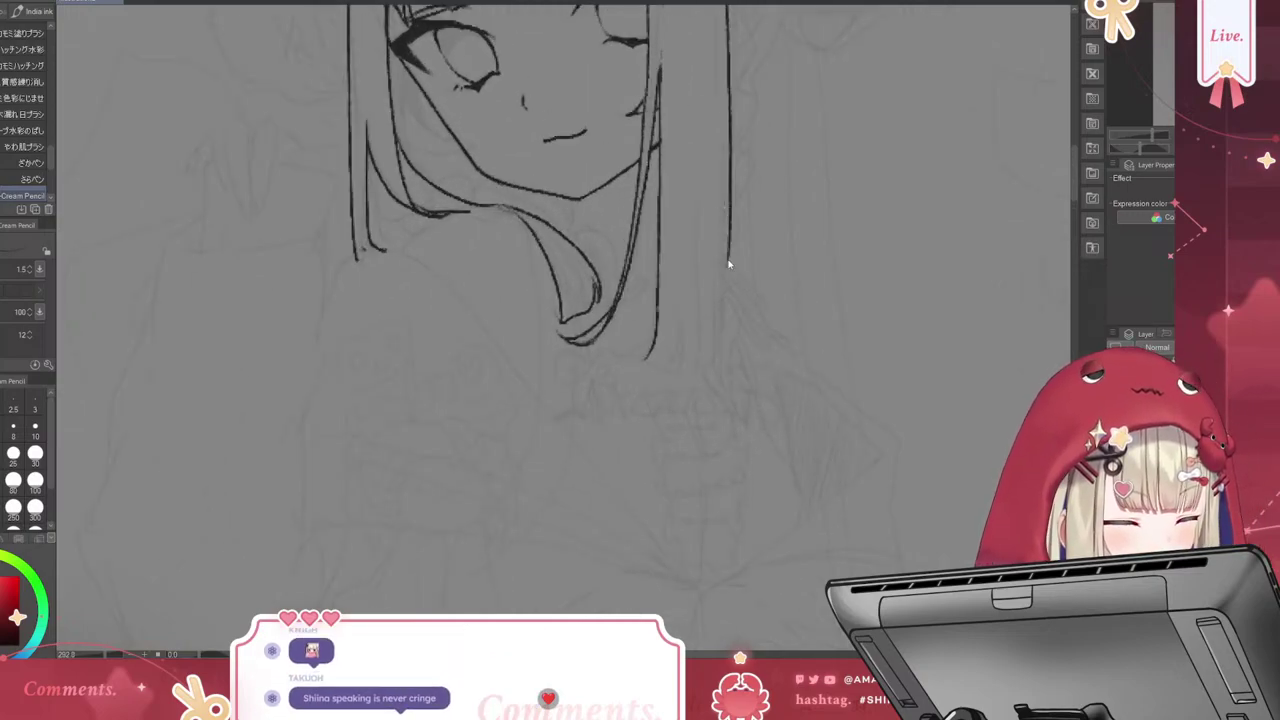
left_click_drag(728, 292, 726, 380)
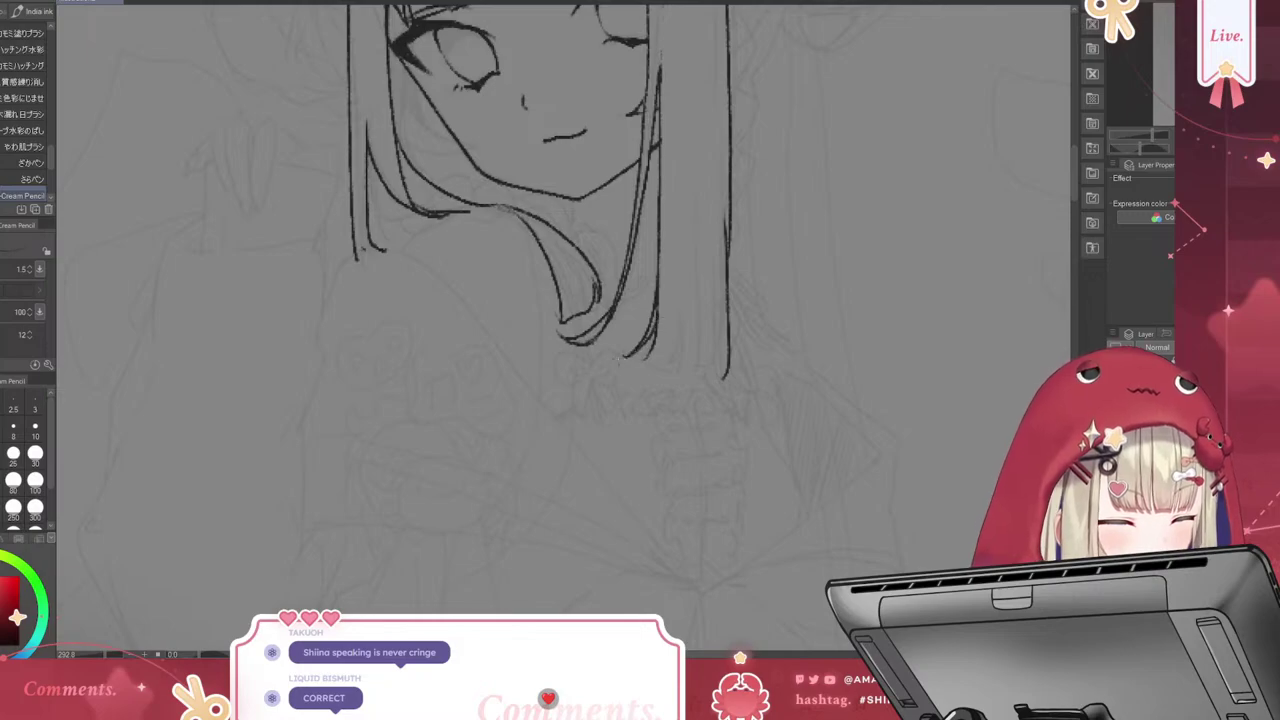
left_click_drag(640, 358, 673, 363)
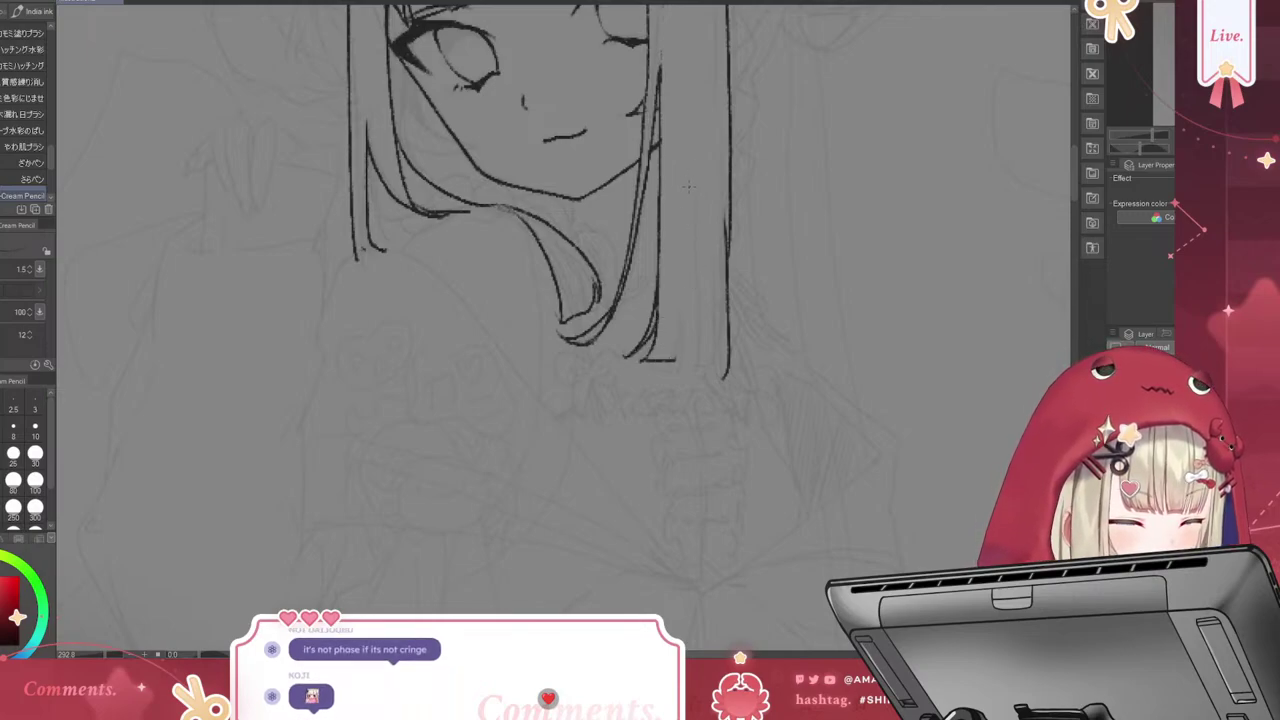
Draw long strand splits inside the lower right-hand lock, close its pointed tips, and reinforce the outer edge
left_click_drag(688, 155, 684, 358)
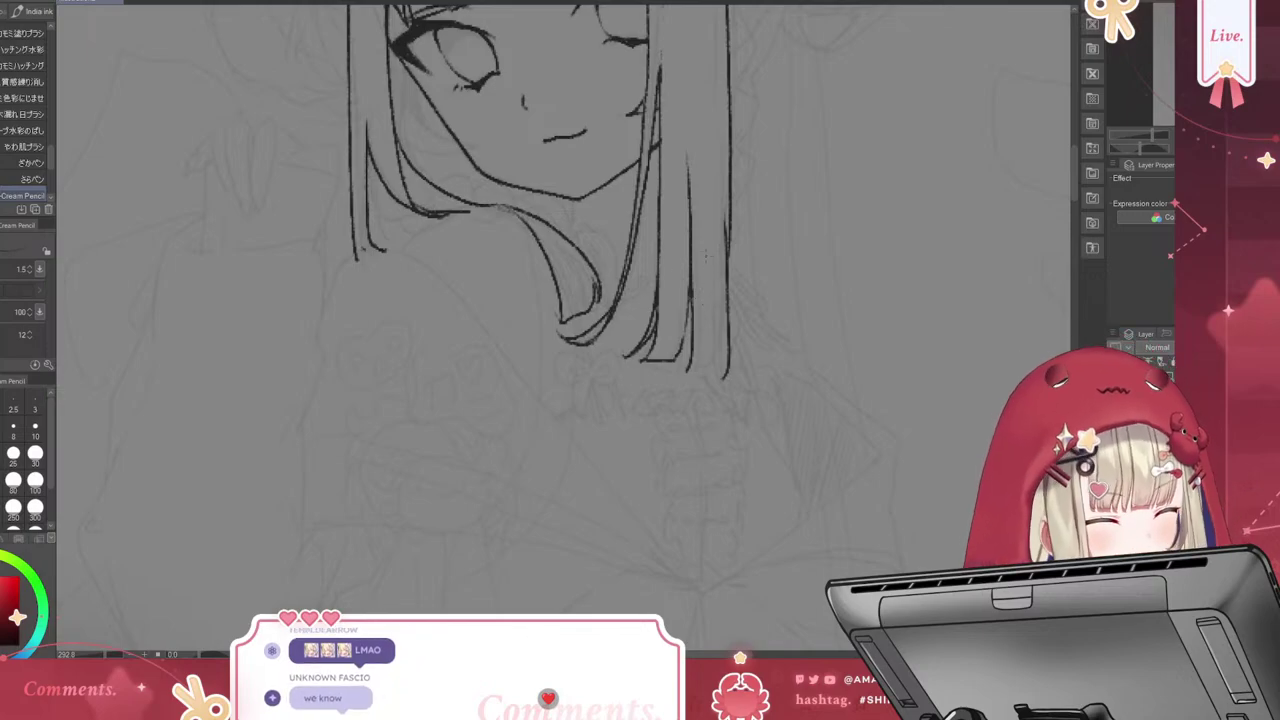
left_click_drag(704, 304, 688, 372)
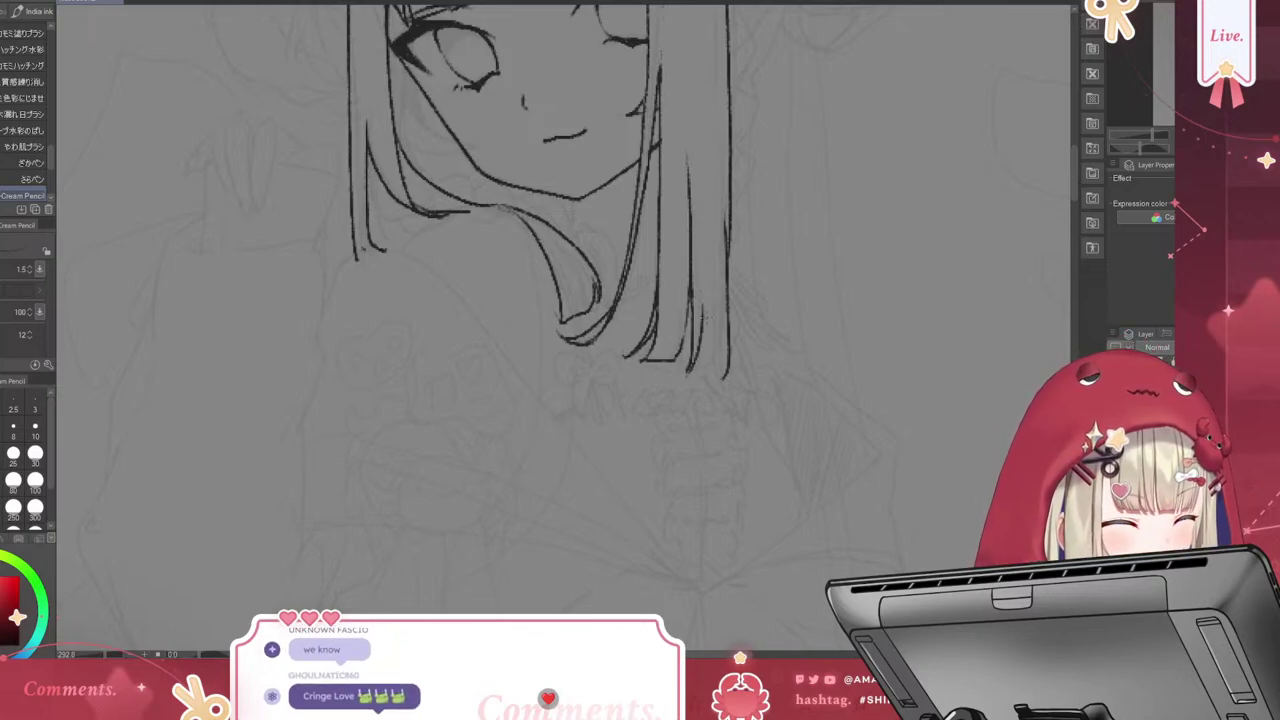
left_click_drag(705, 314, 712, 374)
key("ctrl+z")
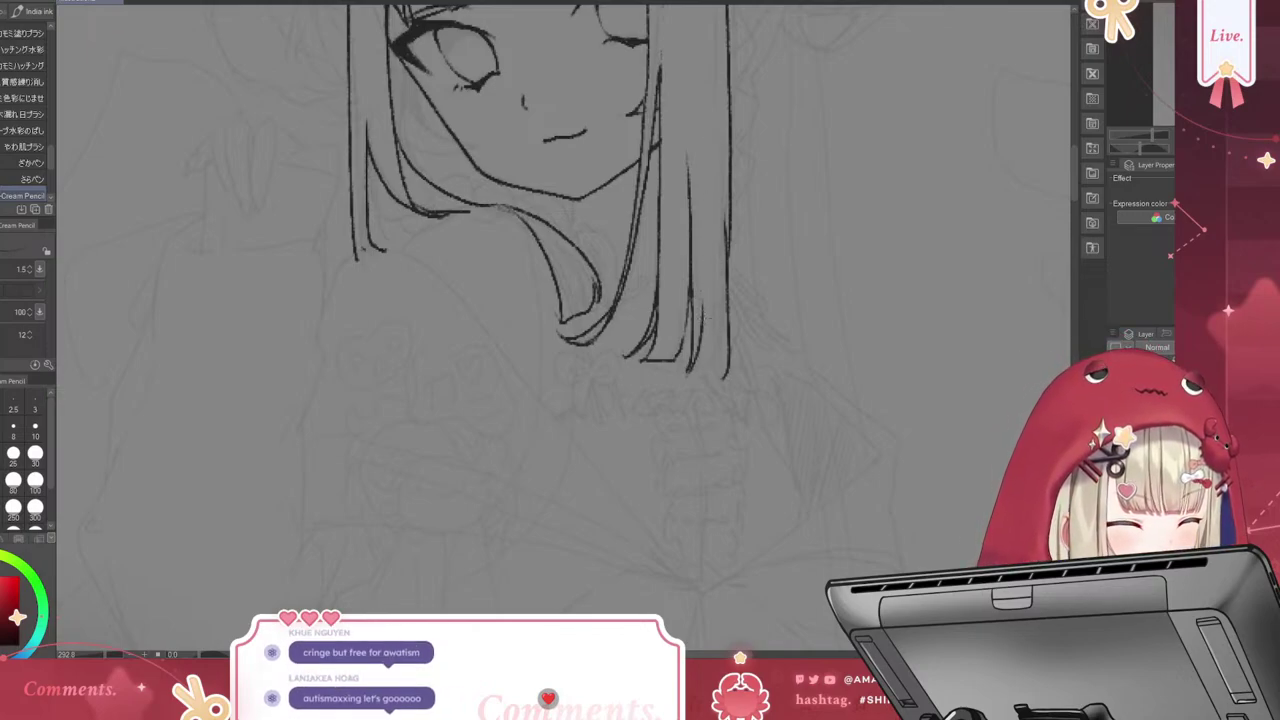
mouse_move(704, 306)
left_mouse_down()
mouse_move(697, 375)
mouse_move(723, 379)
left_mouse_up()
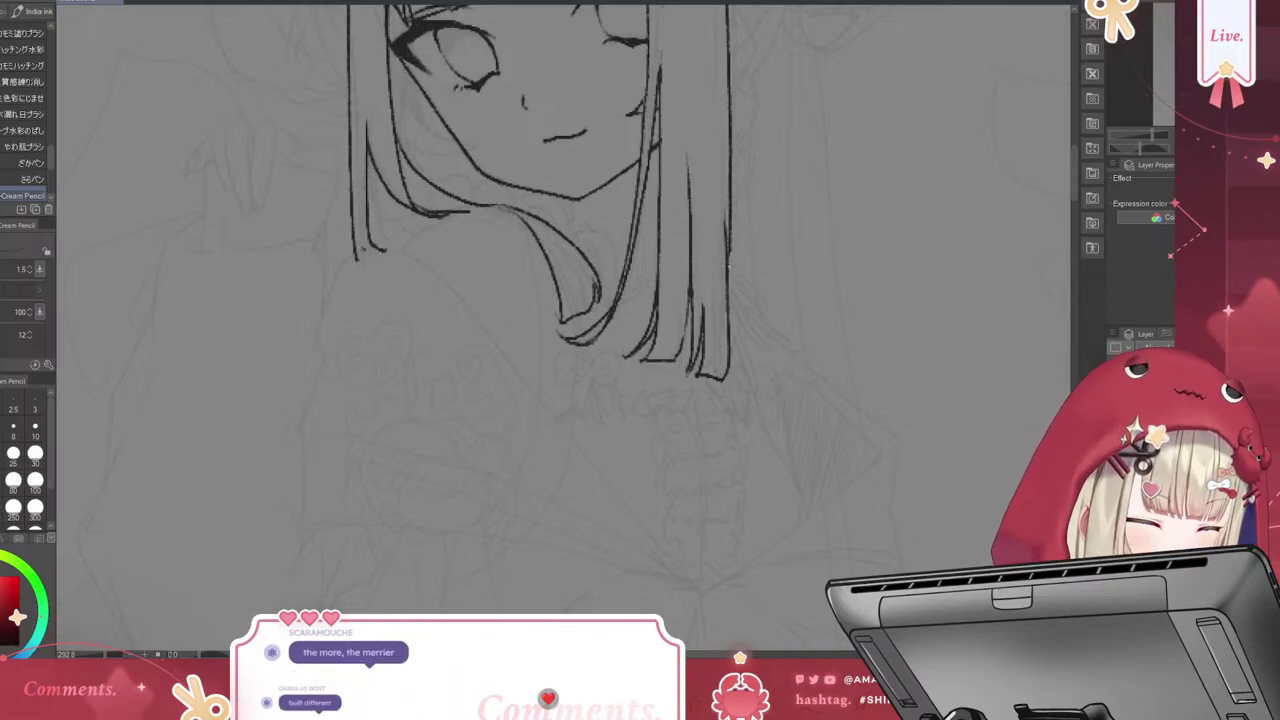
left_click_drag(729, 252, 728, 300)
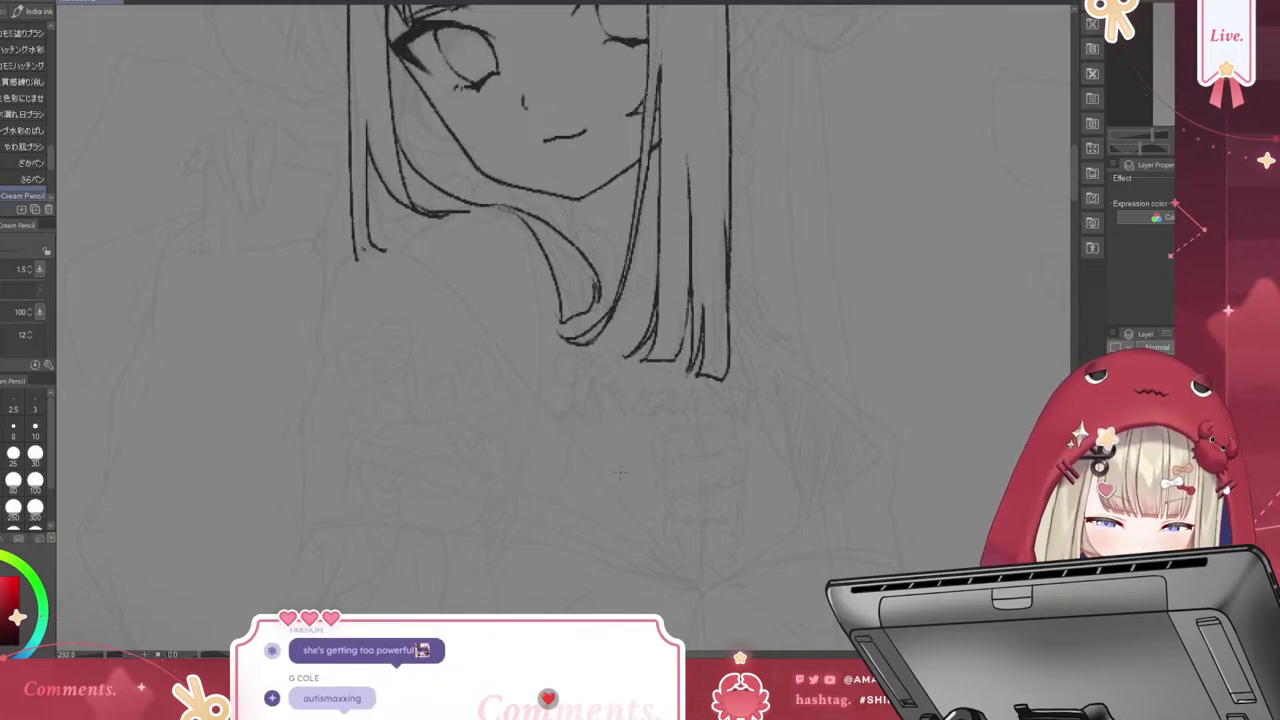
Draw a round, notched hair ornament on each side of the head and the hair edge beside the left-hand one
scroll(643, 412, "down", 12)
scroll(616, 215, "up", 2)
scroll(617, 213, "up", 3)
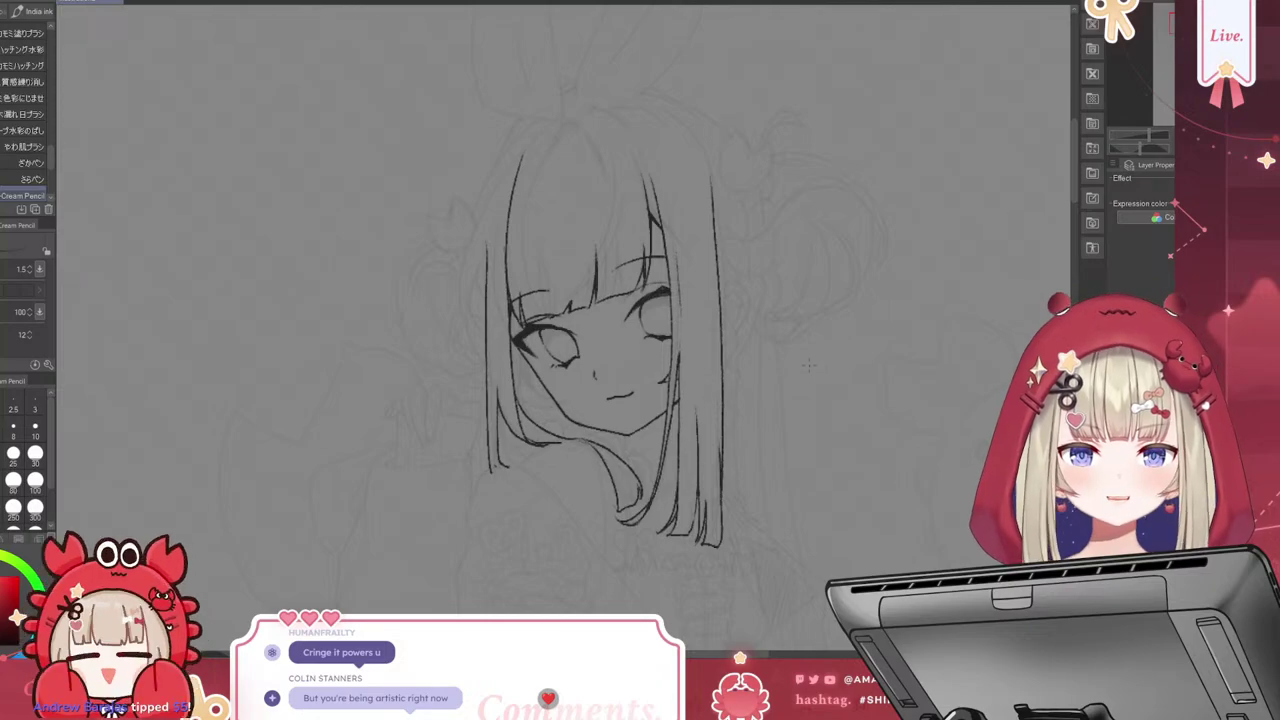
mouse_move(733, 129)
left_mouse_down()
mouse_move(715, 160)
mouse_move(750, 191)
mouse_move(772, 175)
mouse_move(772, 147)
mouse_move(750, 154)
mouse_move(772, 146)
mouse_move(756, 148)
left_mouse_up()
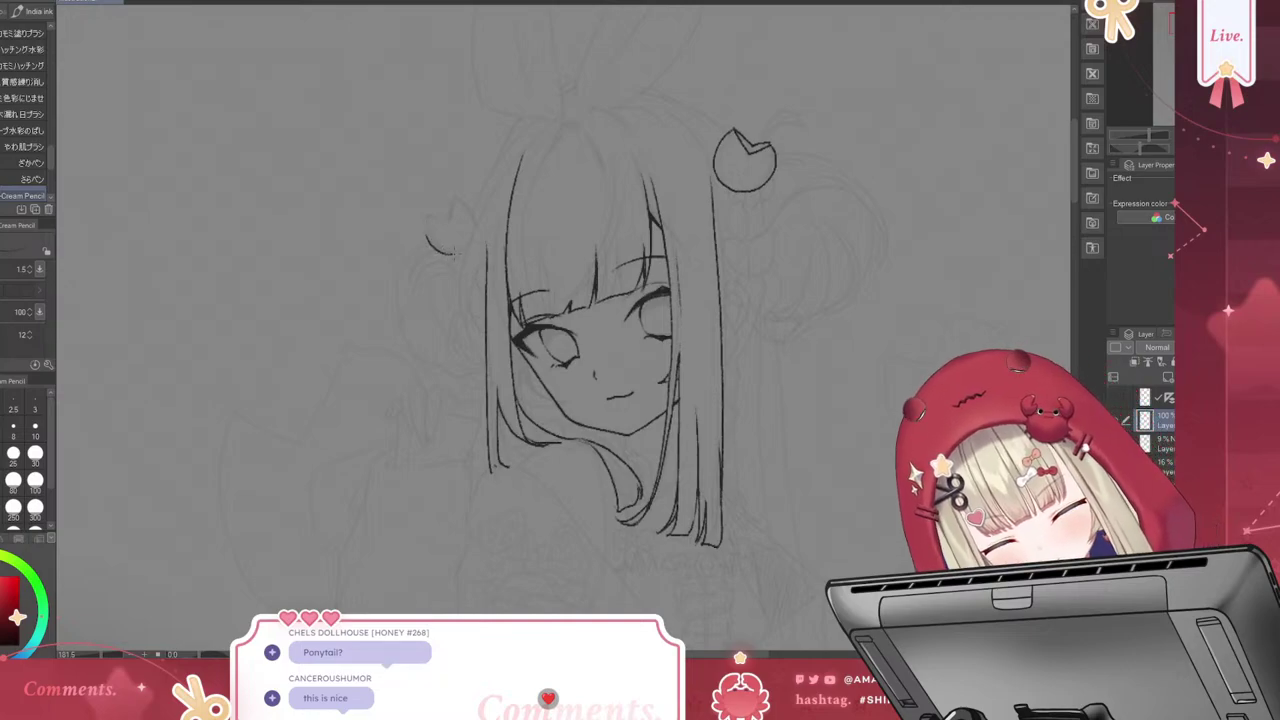
mouse_move(452, 255)
left_mouse_down()
mouse_move(465, 249)
mouse_move(450, 204)
mouse_move(480, 217)
left_mouse_up()
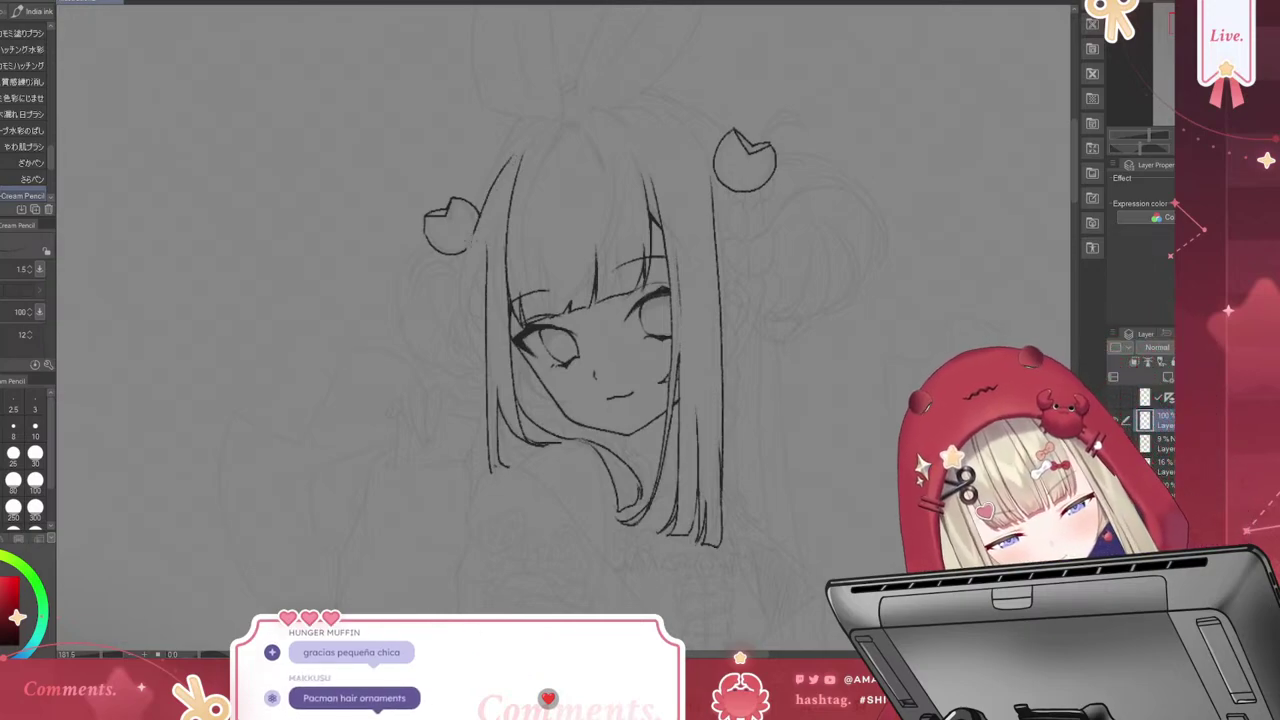
Line the left-hand outer hair and the crown, and draw flat hairpin bars beneath the right-hand round ornament
left_click_drag(472, 236, 465, 291)
key("ctrl+z")
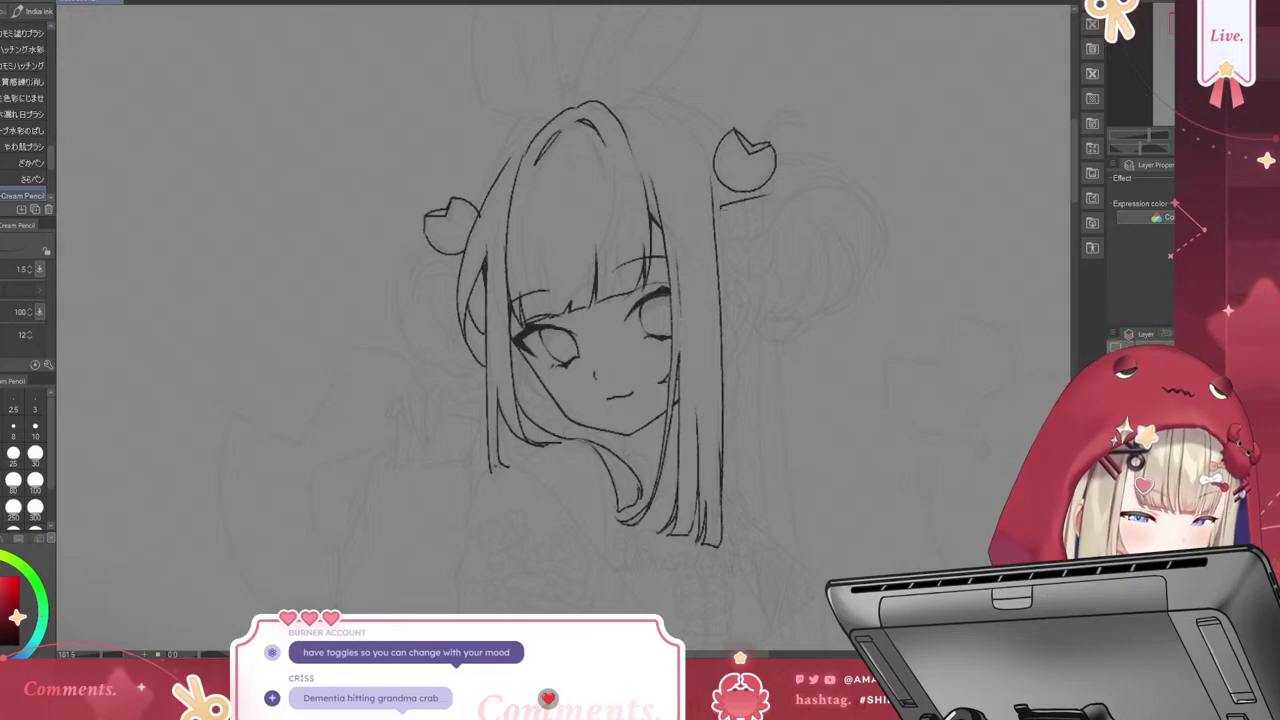
key("ctrl+z")
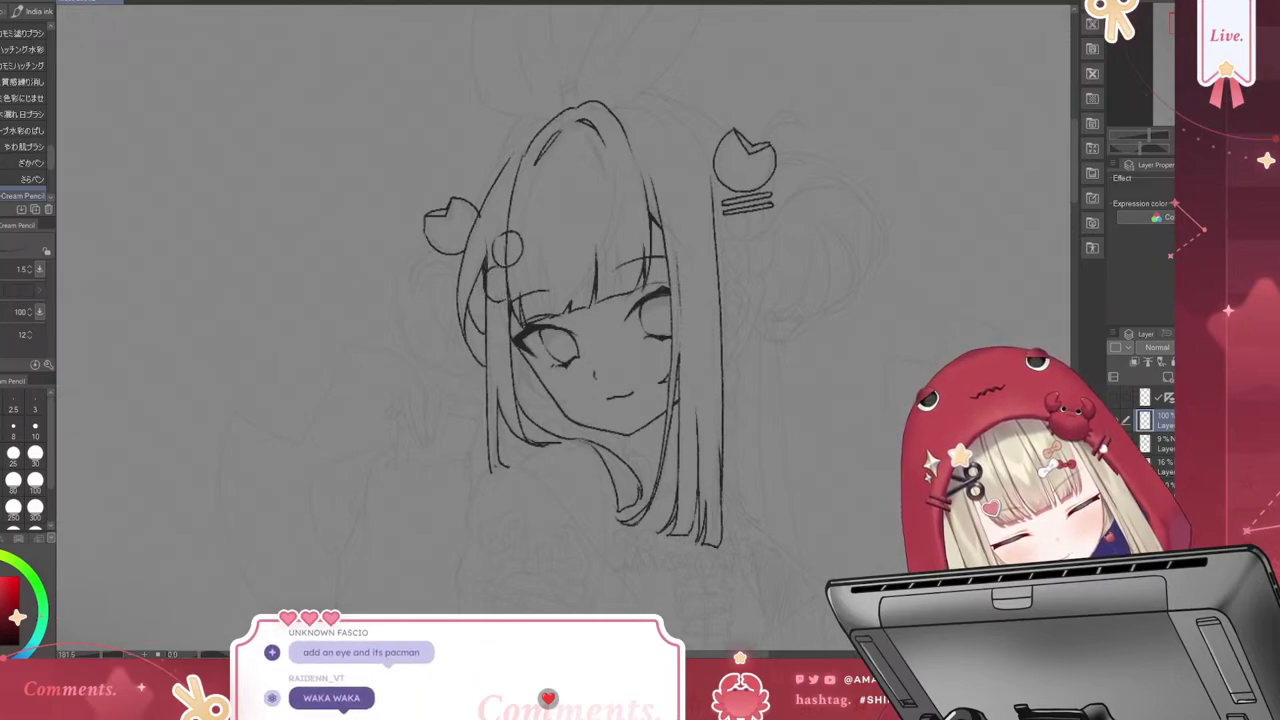
Draw a scissors-shaped hair clip with two ring handles and crossed blades on the fringe's left-hand side
left_click_drag(496, 267, 513, 282)
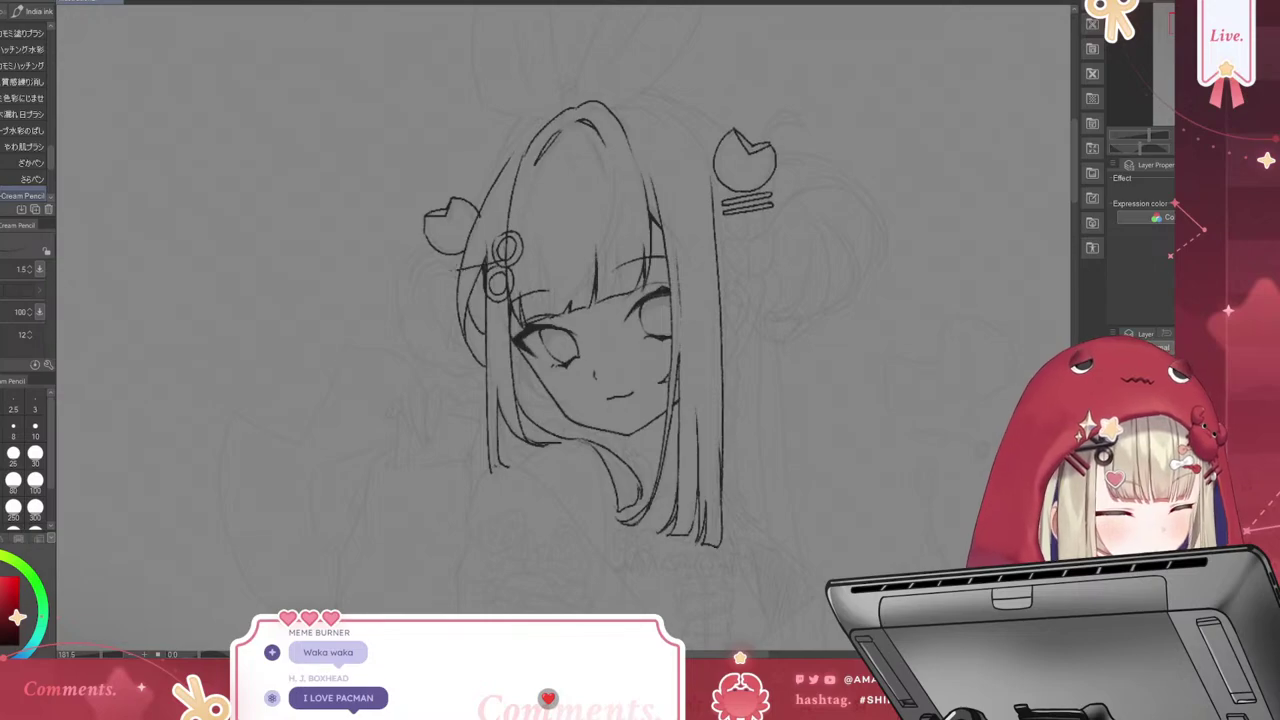
mouse_move(456, 273)
left_mouse_down()
mouse_move(505, 262)
mouse_move(458, 280)
mouse_move(487, 267)
mouse_move(485, 246)
left_mouse_up()
key("ctrl+z")
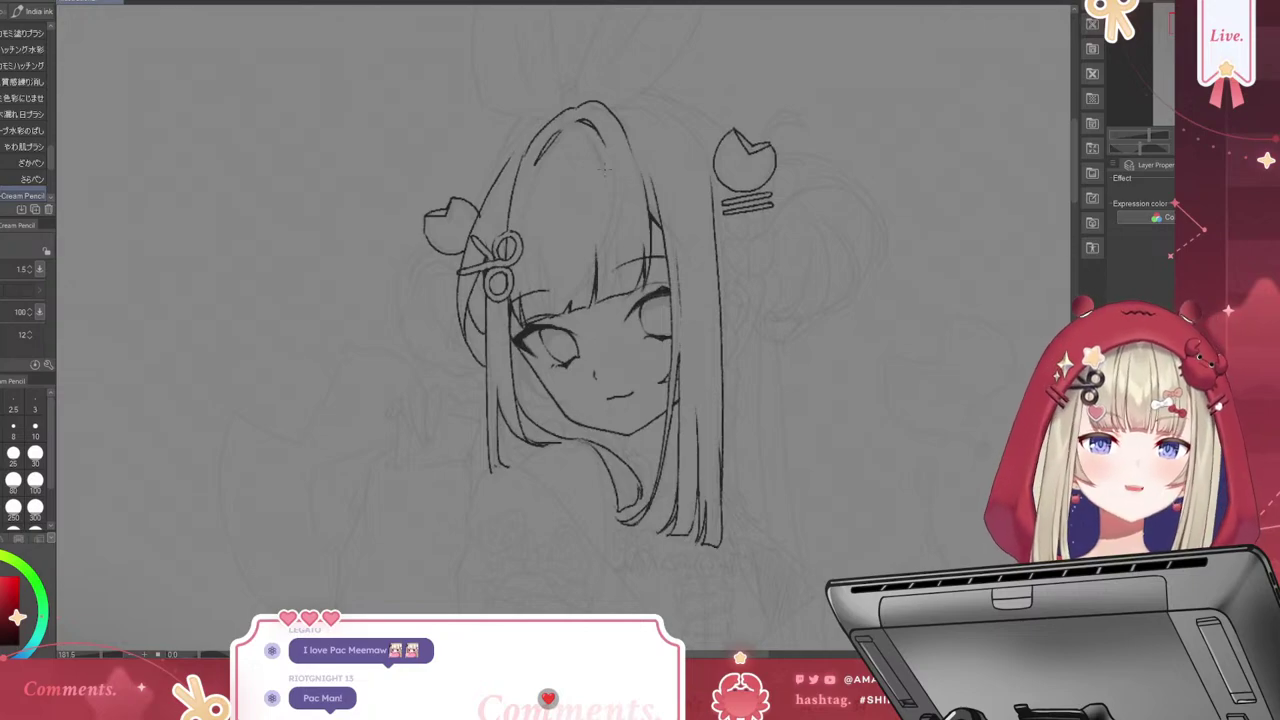
Add fine strand lines to the tips of the left-hand lock and a short hair curve beside the jaw
key("p")
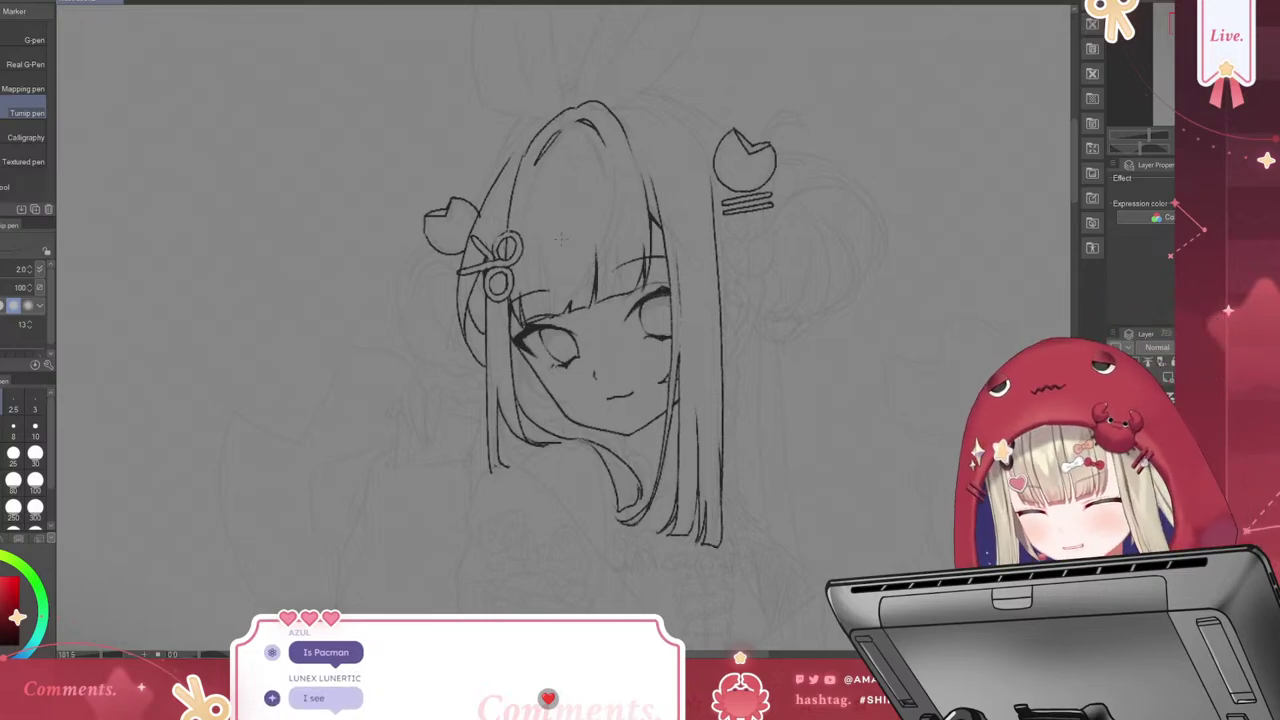
key("b")
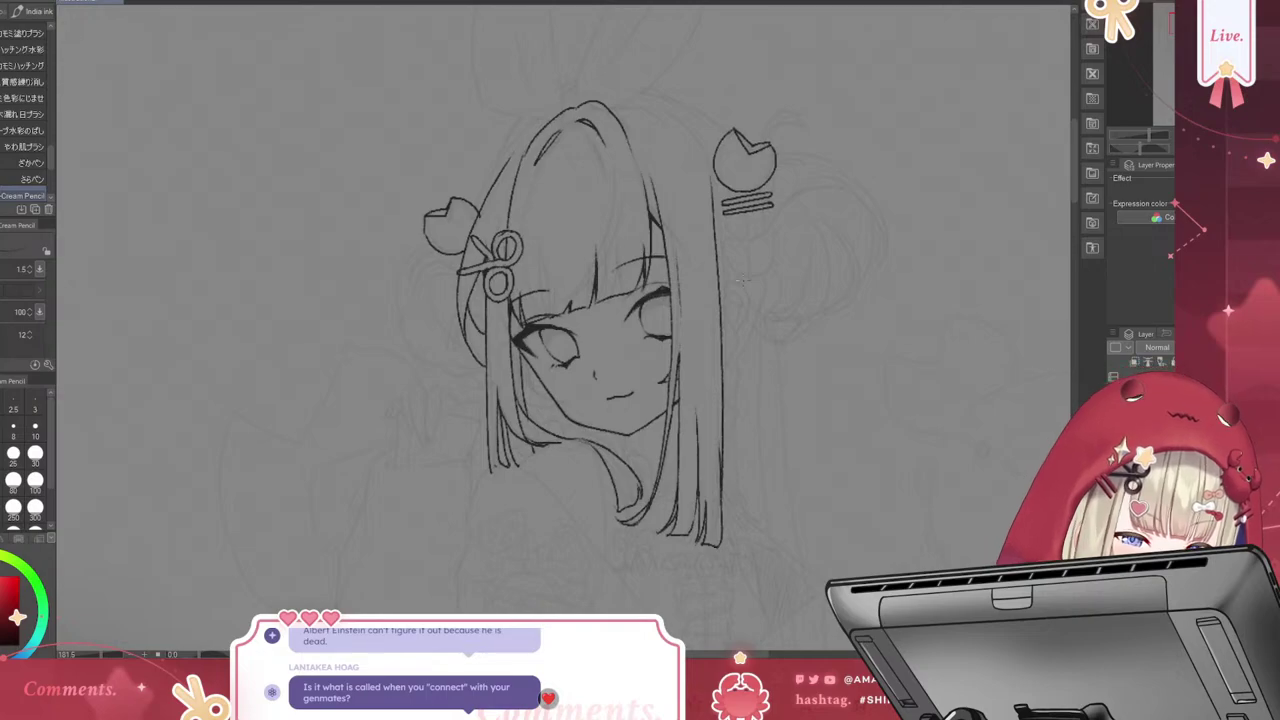
mouse_move(1076, 191)
left_mouse_down()
mouse_move(1074, 217)
mouse_move(1072, 204)
left_mouse_up()
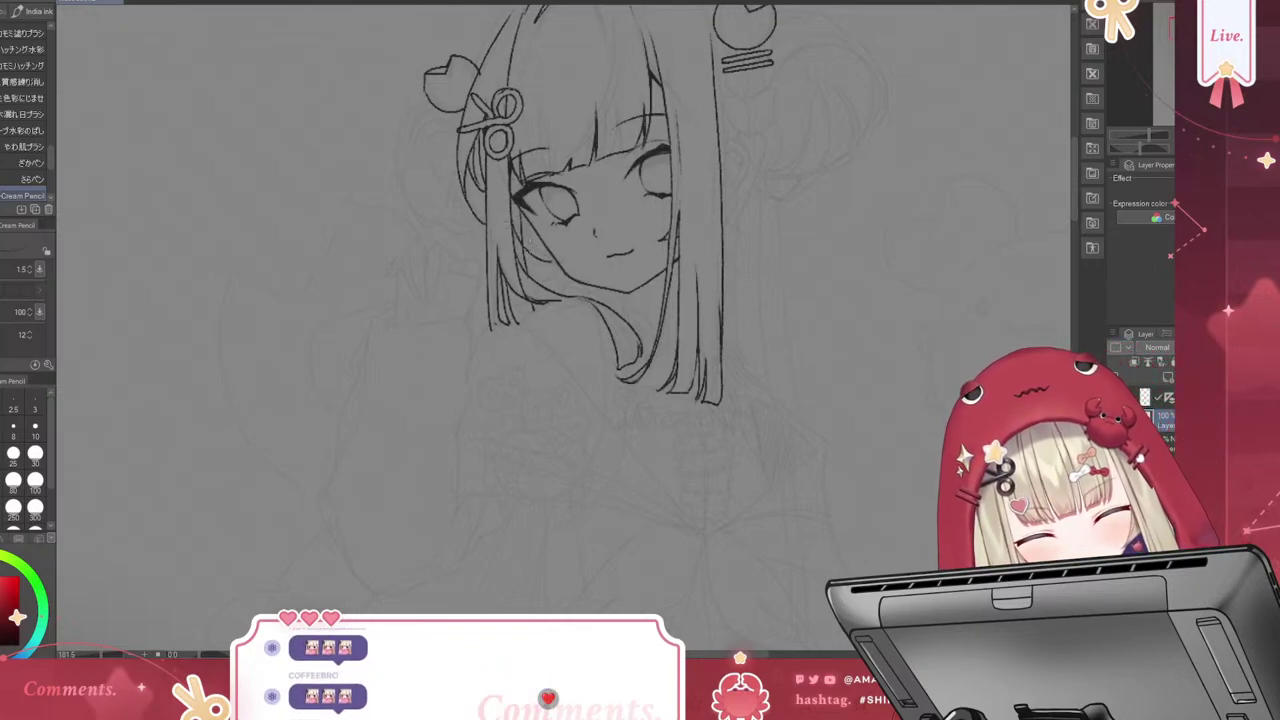
left_click_drag(519, 261, 555, 266)
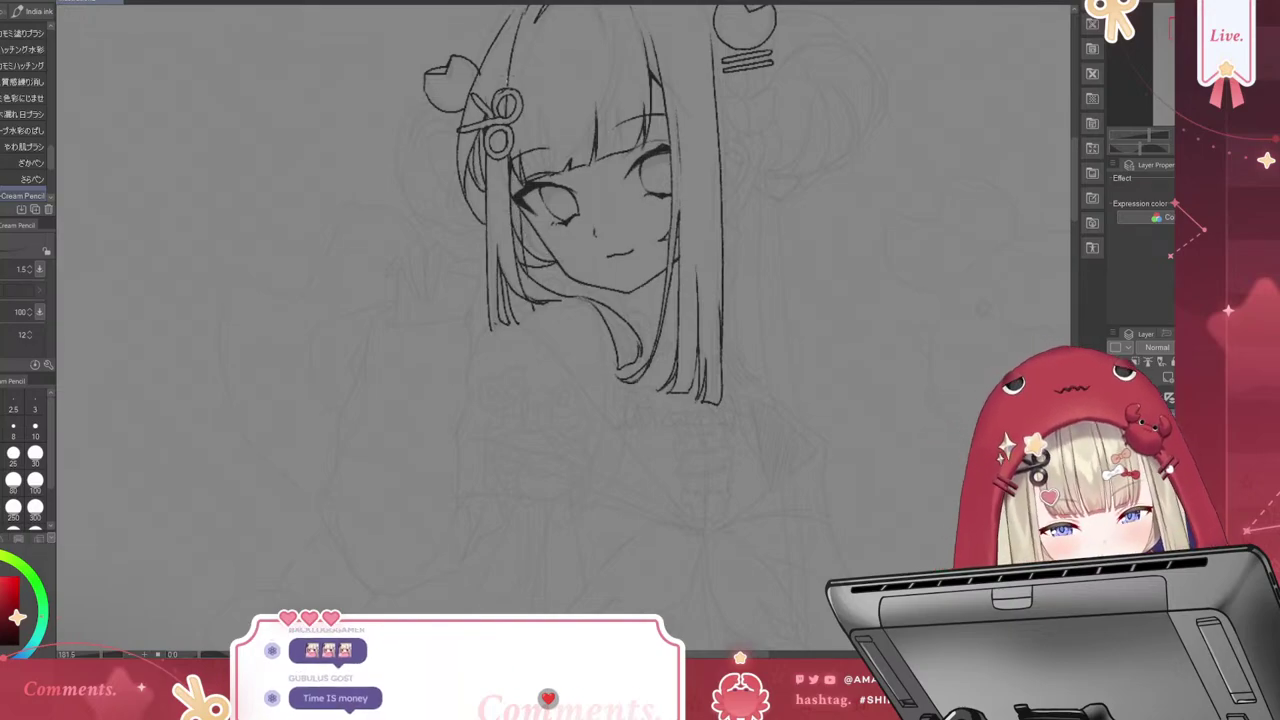
key("e")
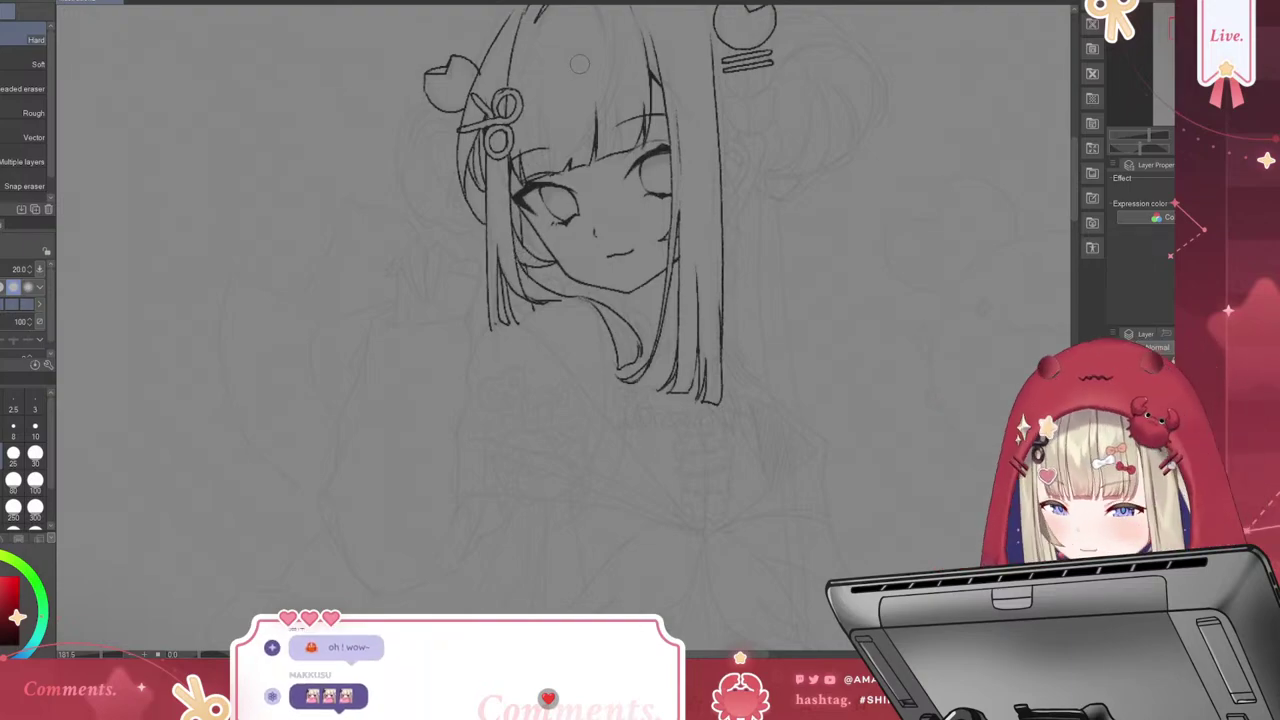
key("p")
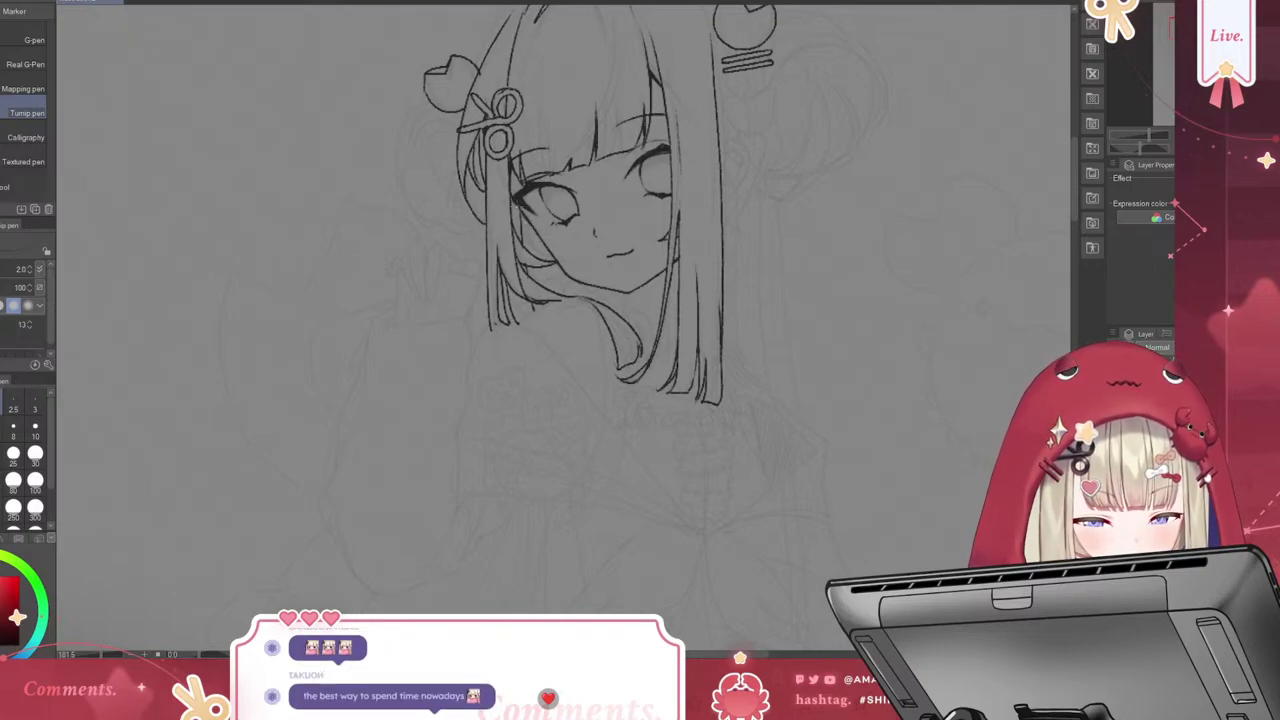
key("p")
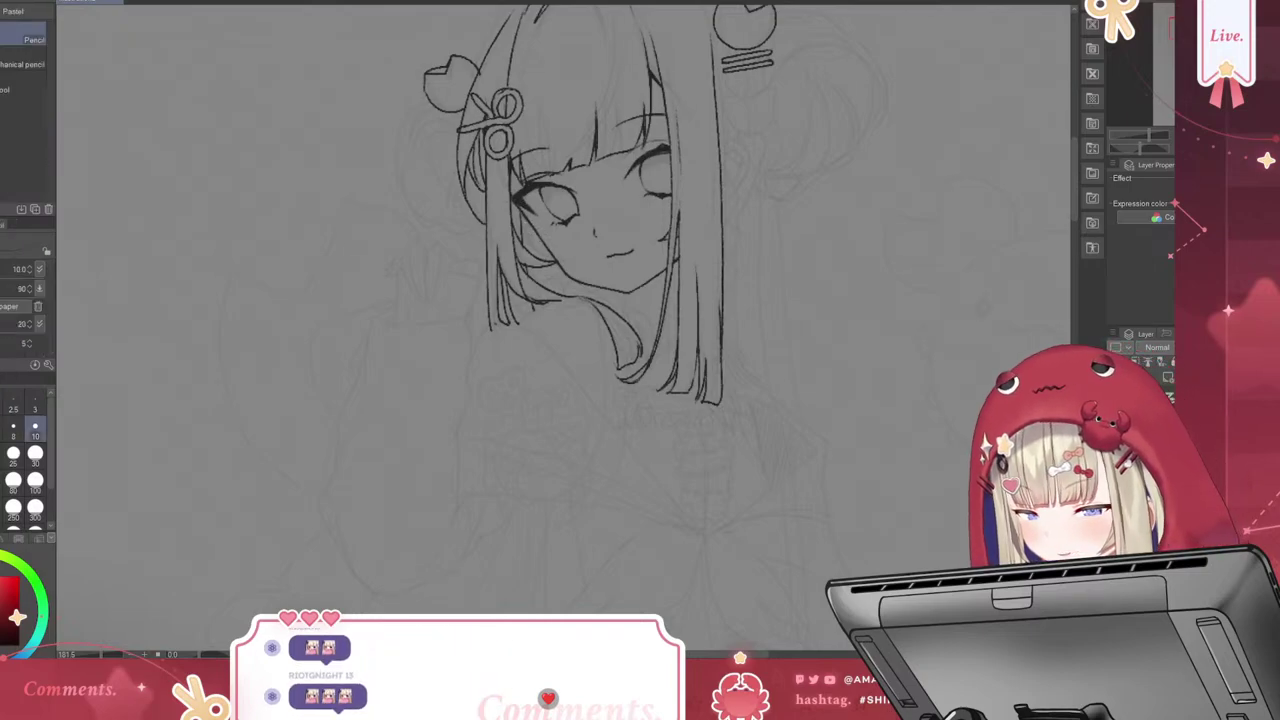
key("b")
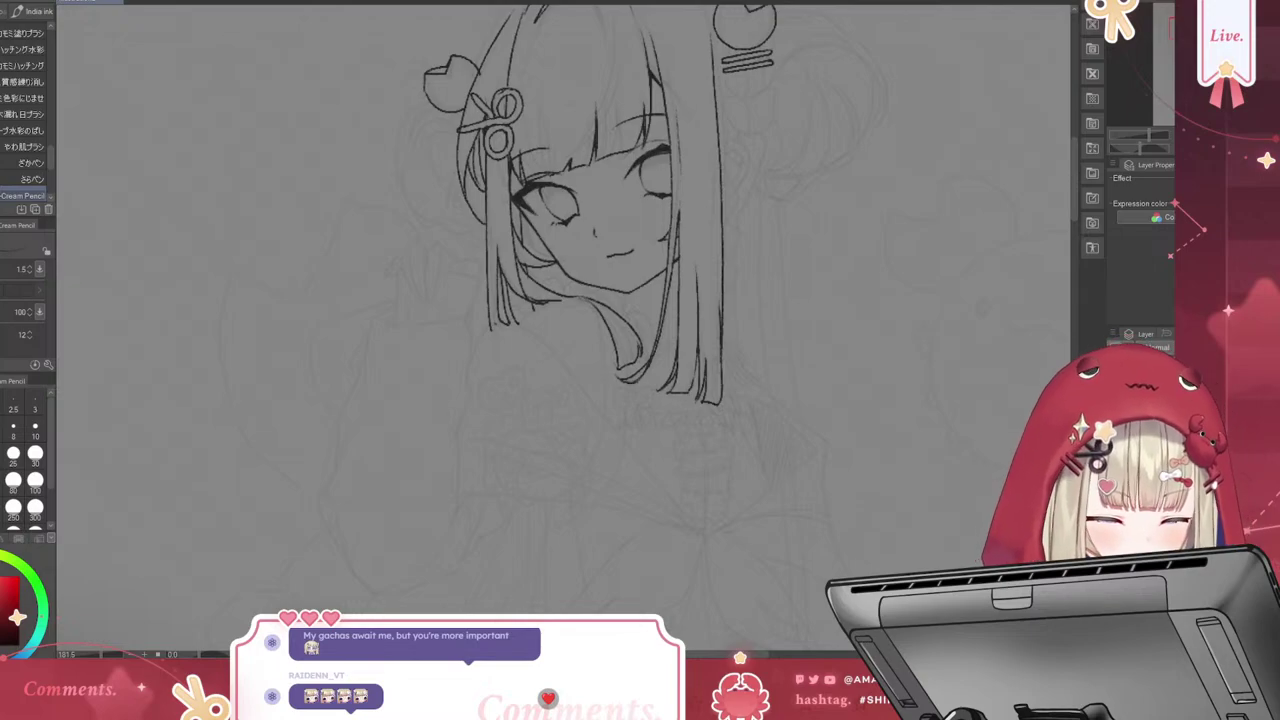
Draw a second edge line along the outside of the right-hand lock and a scalloped braid outline beside it
left_click_drag(718, 48, 721, 300)
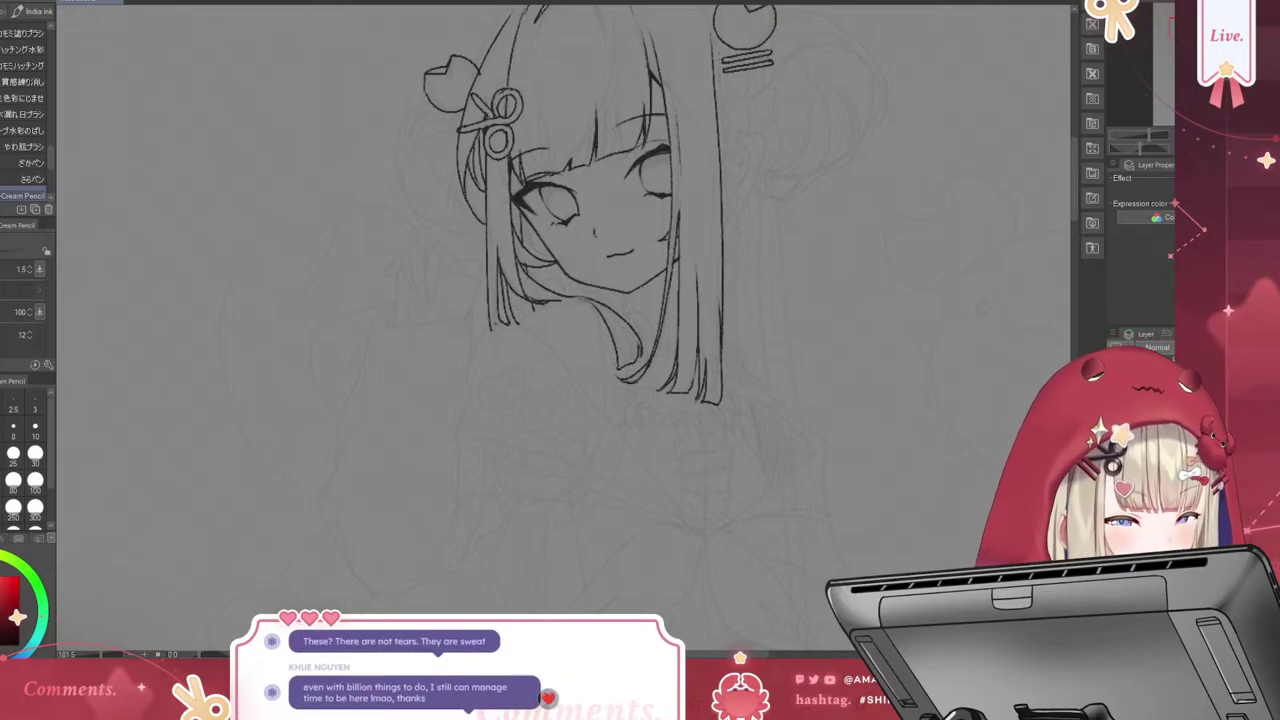
left_click_drag(722, 252, 726, 331)
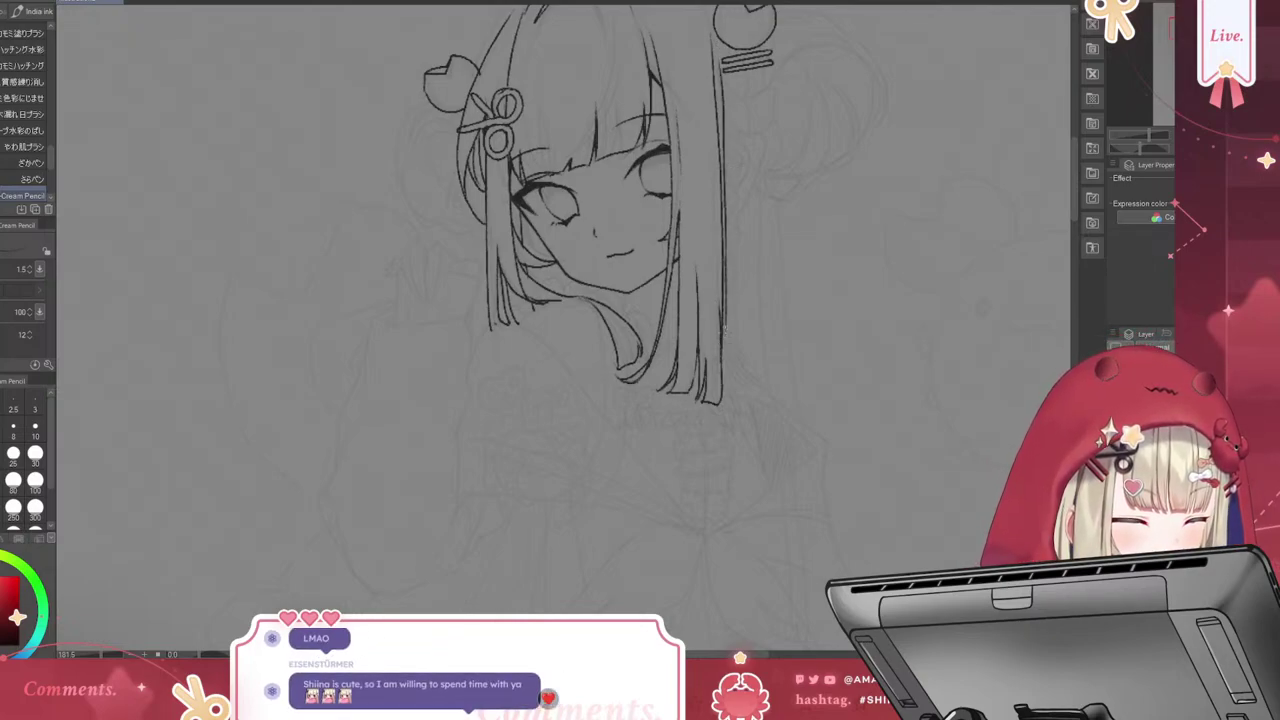
key("ctrl+z")
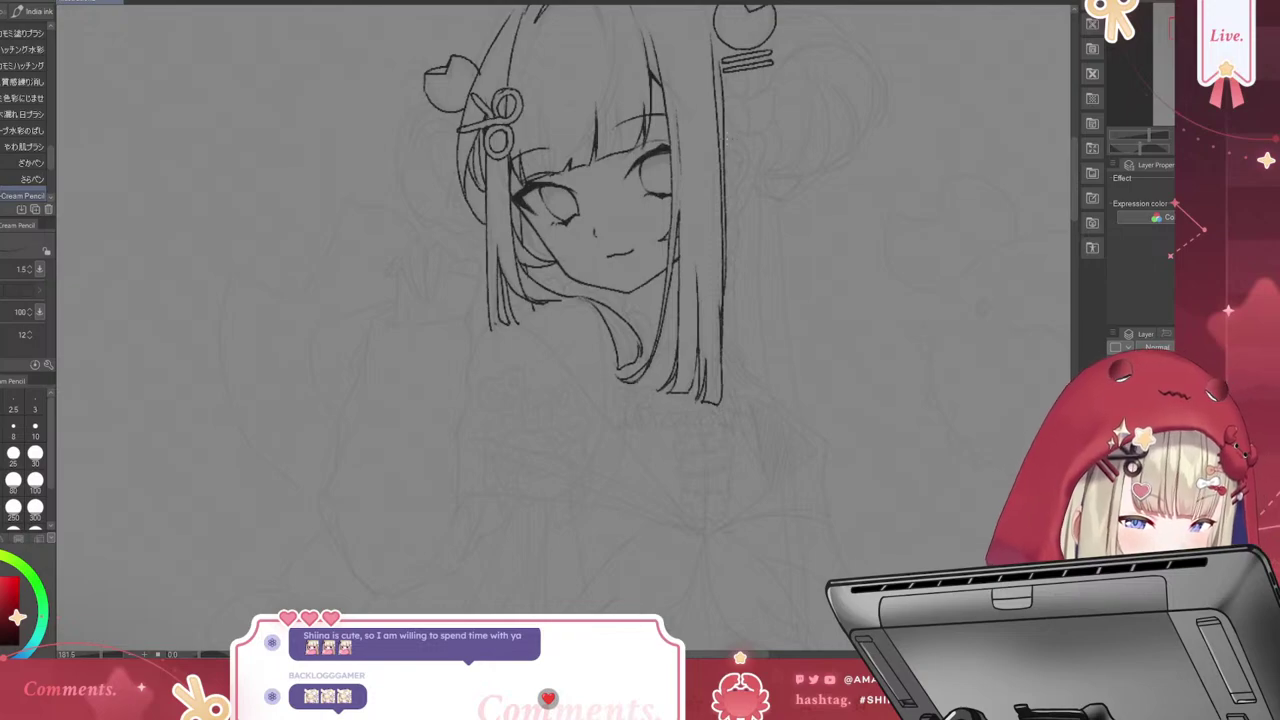
left_click_drag(731, 163, 733, 215)
key("ctrl+z")
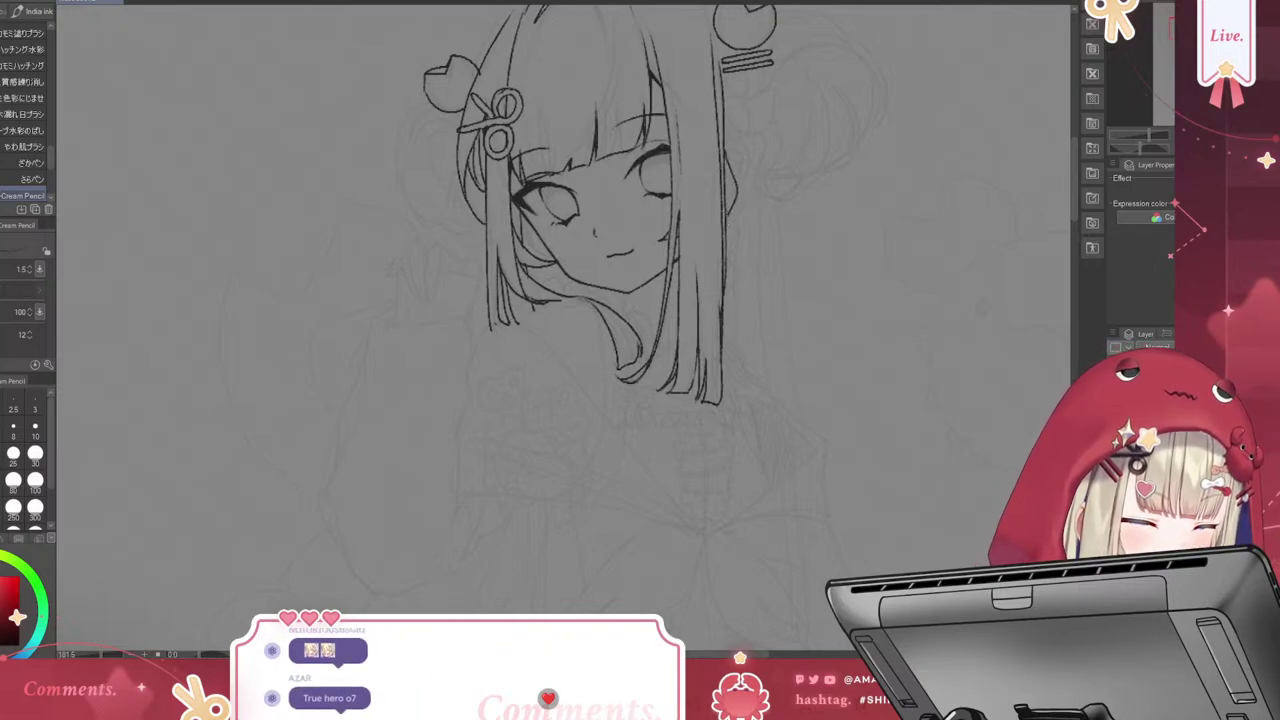
left_click_drag(734, 236, 730, 326)
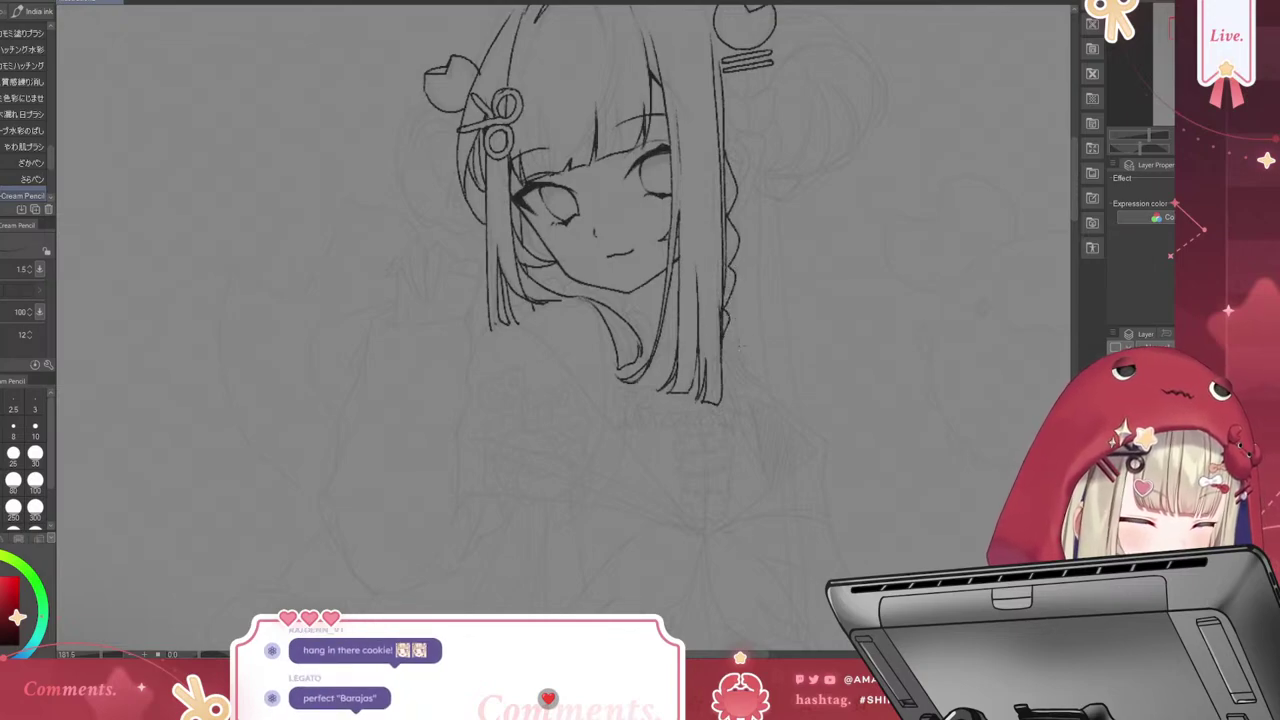
Draw the flared, looped end of the braid beside the right-hand lock's lower tip
left_click_drag(738, 388, 749, 410)
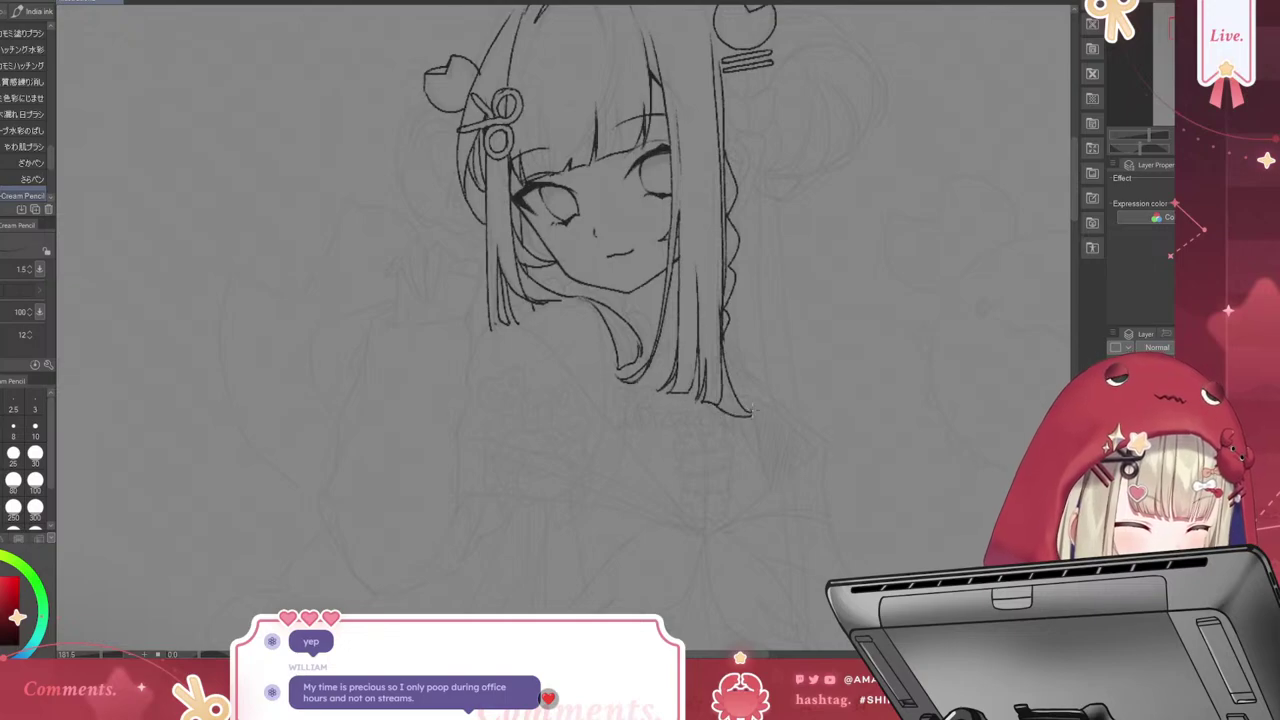
left_click_drag(738, 410, 758, 406)
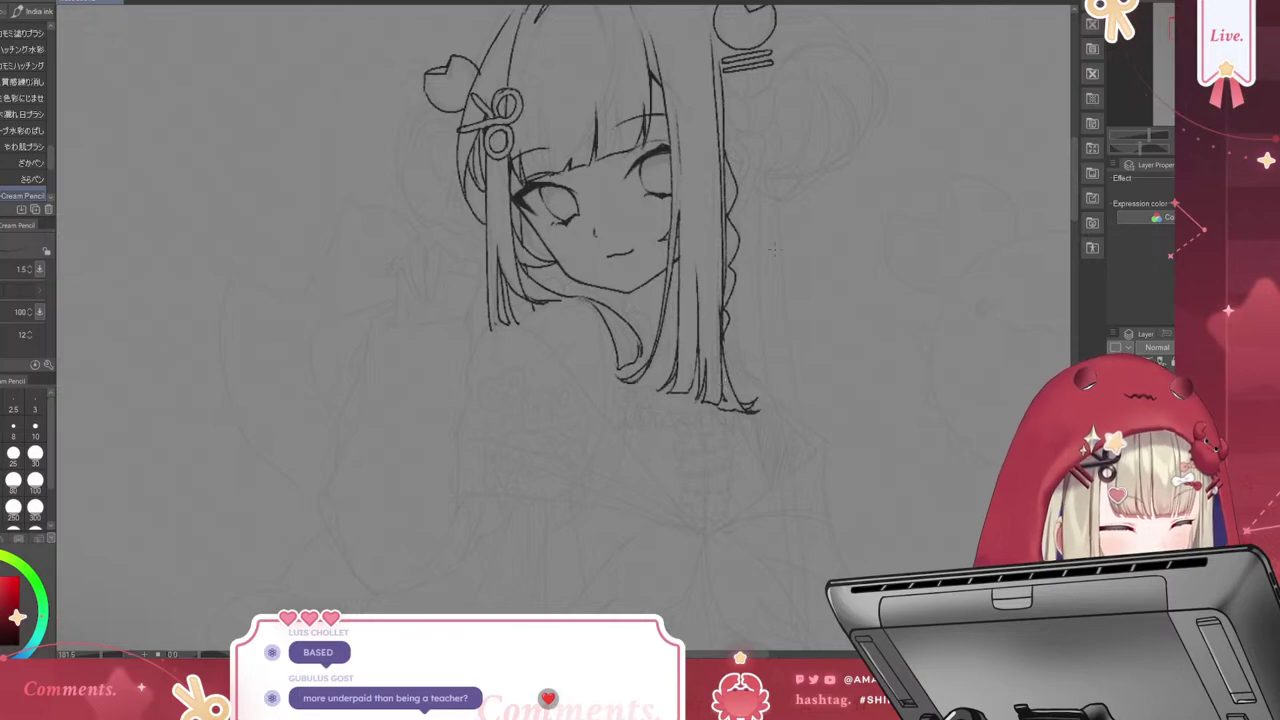
mouse_move(748, 356)
left_mouse_down()
mouse_move(762, 374)
mouse_move(754, 388)
left_mouse_up()
key("ctrl+z")
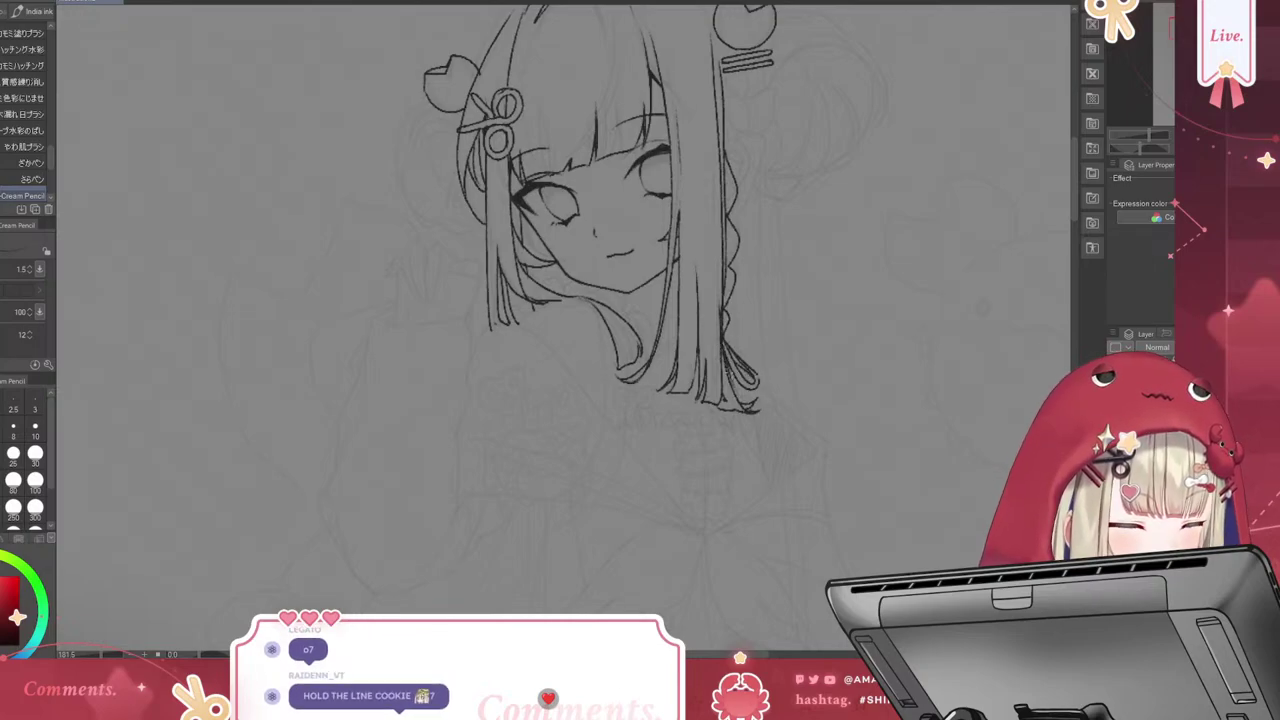
Add small tail strands beneath the right-hand braid end and draw the second braid below the chin with its loose tail
mouse_move(733, 377)
left_mouse_down()
mouse_move(759, 431)
mouse_move(726, 431)
left_mouse_up()
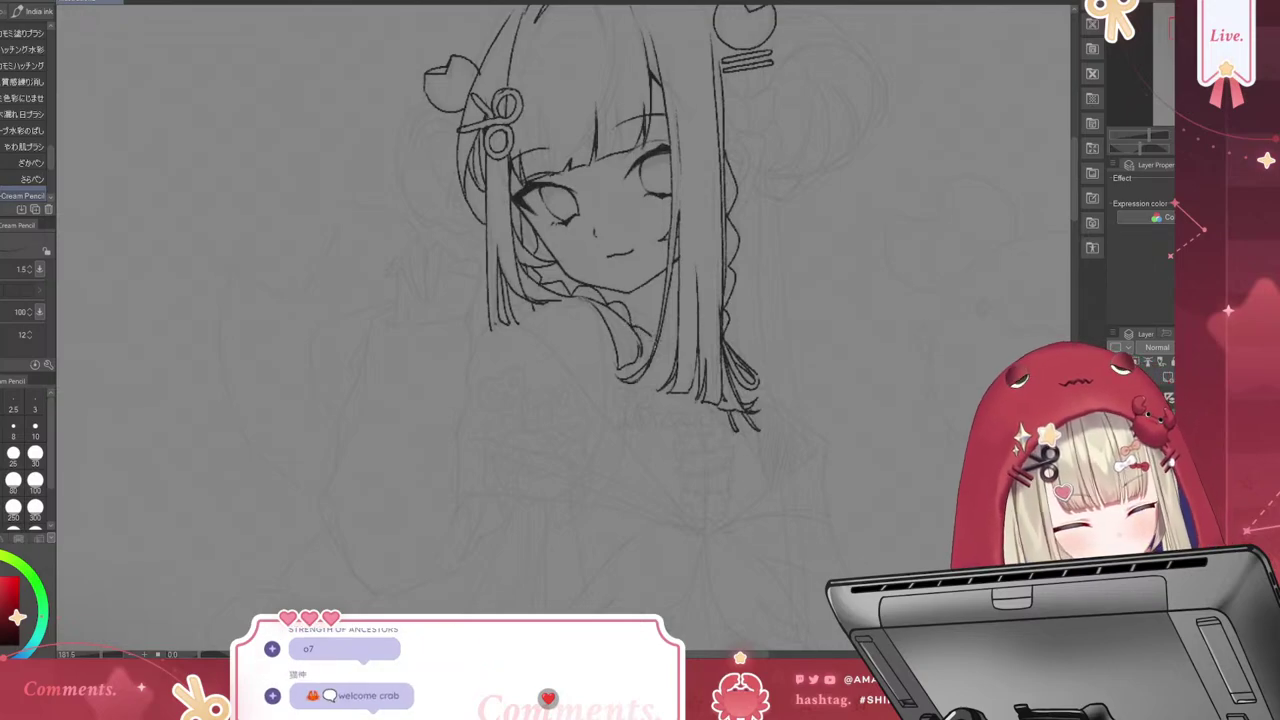
left_click_drag(659, 381, 654, 411)
key("ctrl+z")
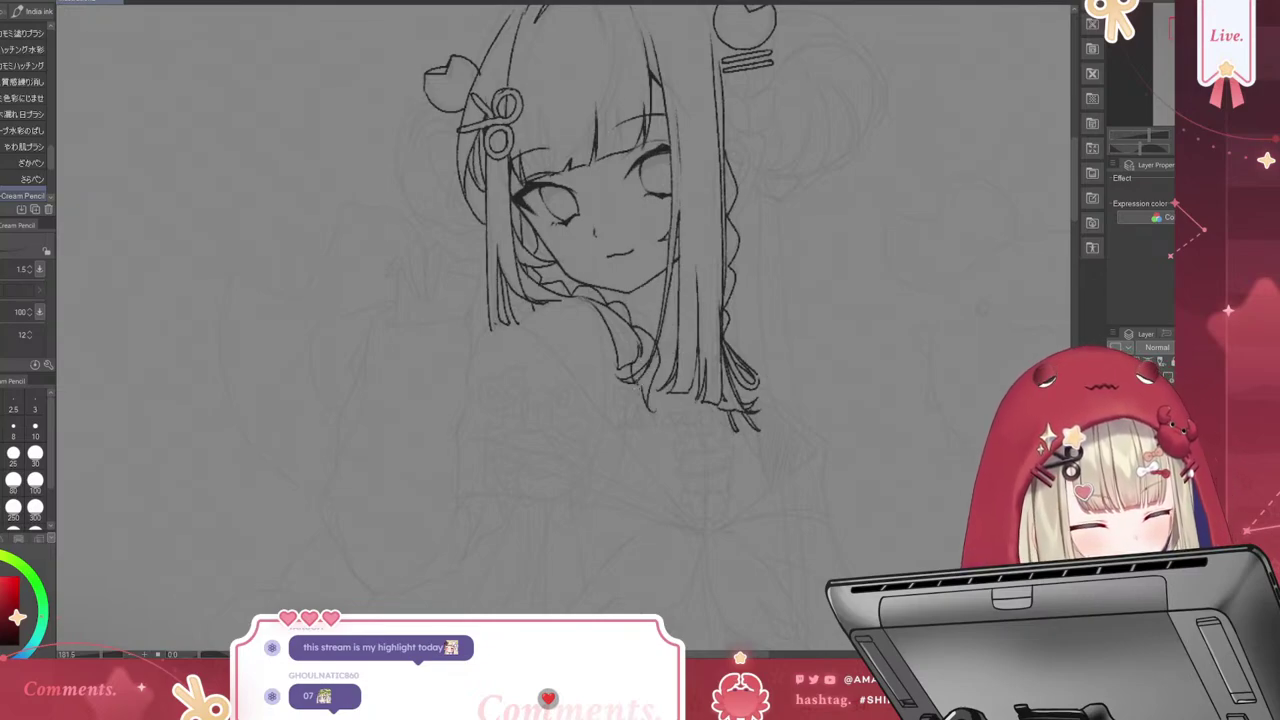
Redraw the second braid's end below the chin with a looped outer edge and thin loose tail strands
left_click_drag(662, 385, 649, 402)
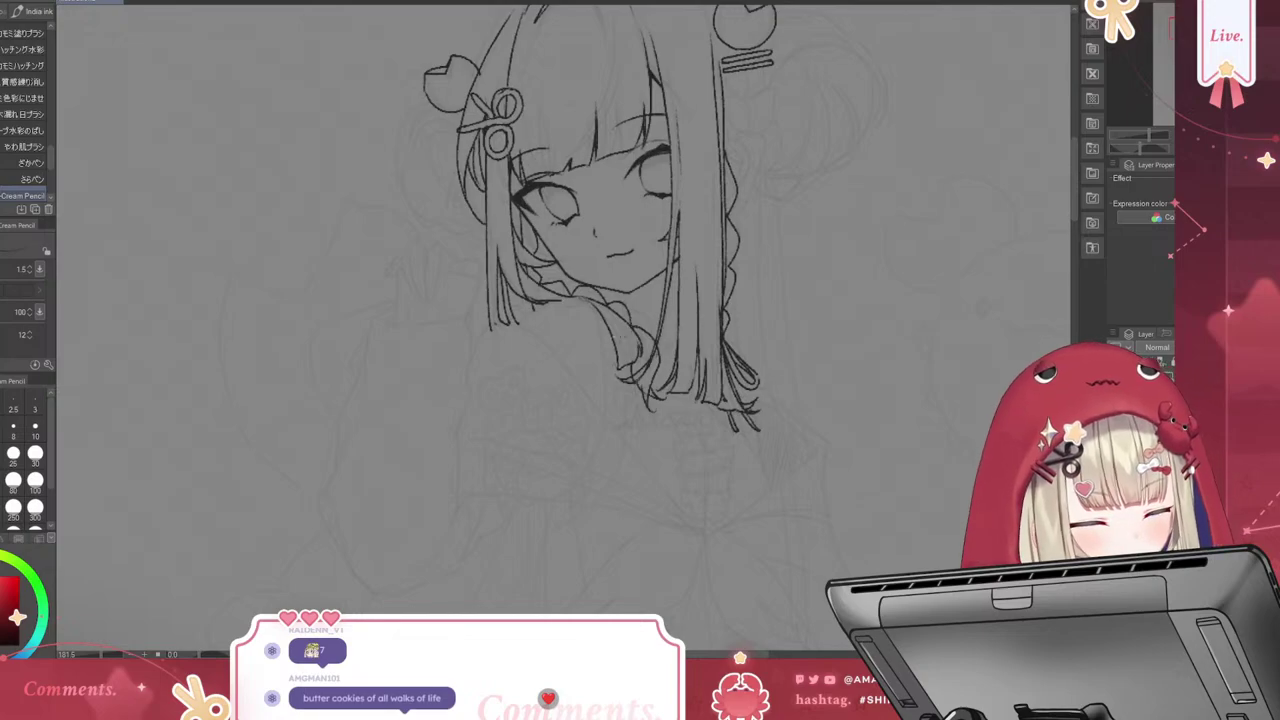
mouse_move(616, 339)
left_mouse_down()
mouse_move(606, 369)
mouse_move(625, 378)
mouse_move(630, 415)
mouse_move(631, 403)
left_mouse_up()
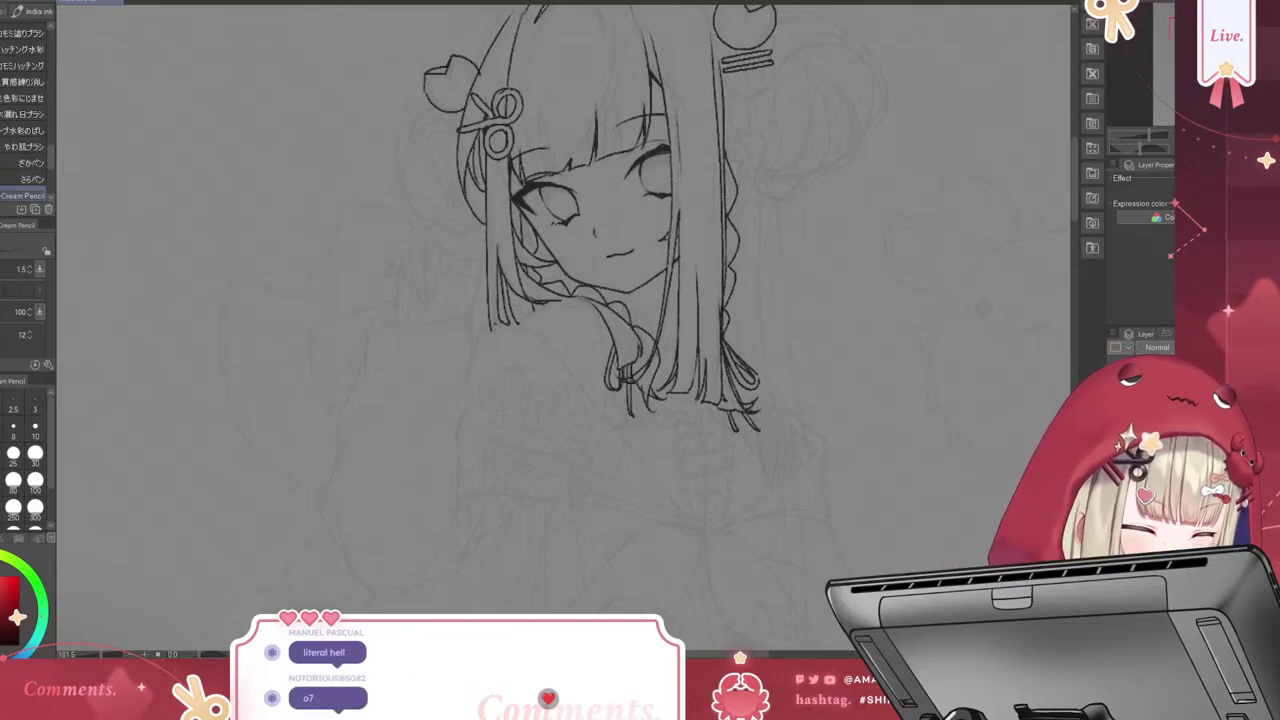
left_click_drag(635, 389, 645, 411)
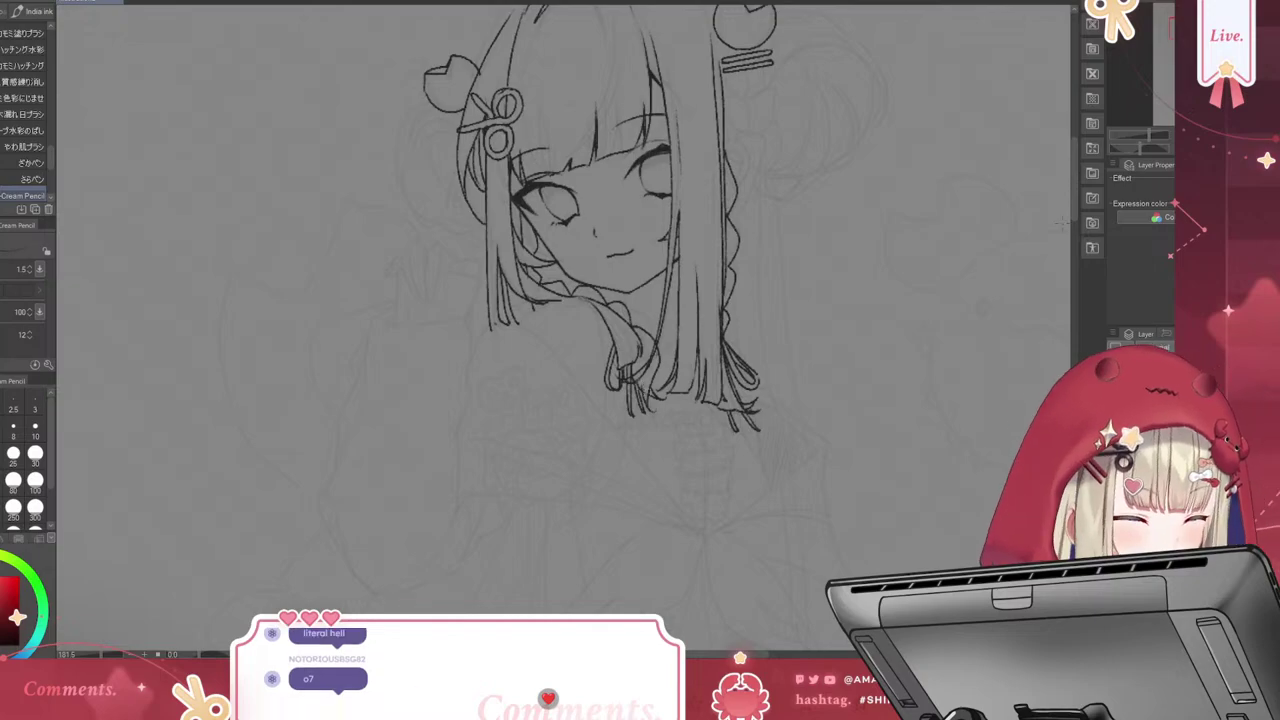
Draw the left-hand hair bun behind the scissors clip, with curved outer strands and looping inner strands
mouse_move(1074, 223)
left_mouse_down()
mouse_move(1074, 189)
mouse_move(1074, 204)
left_mouse_up()
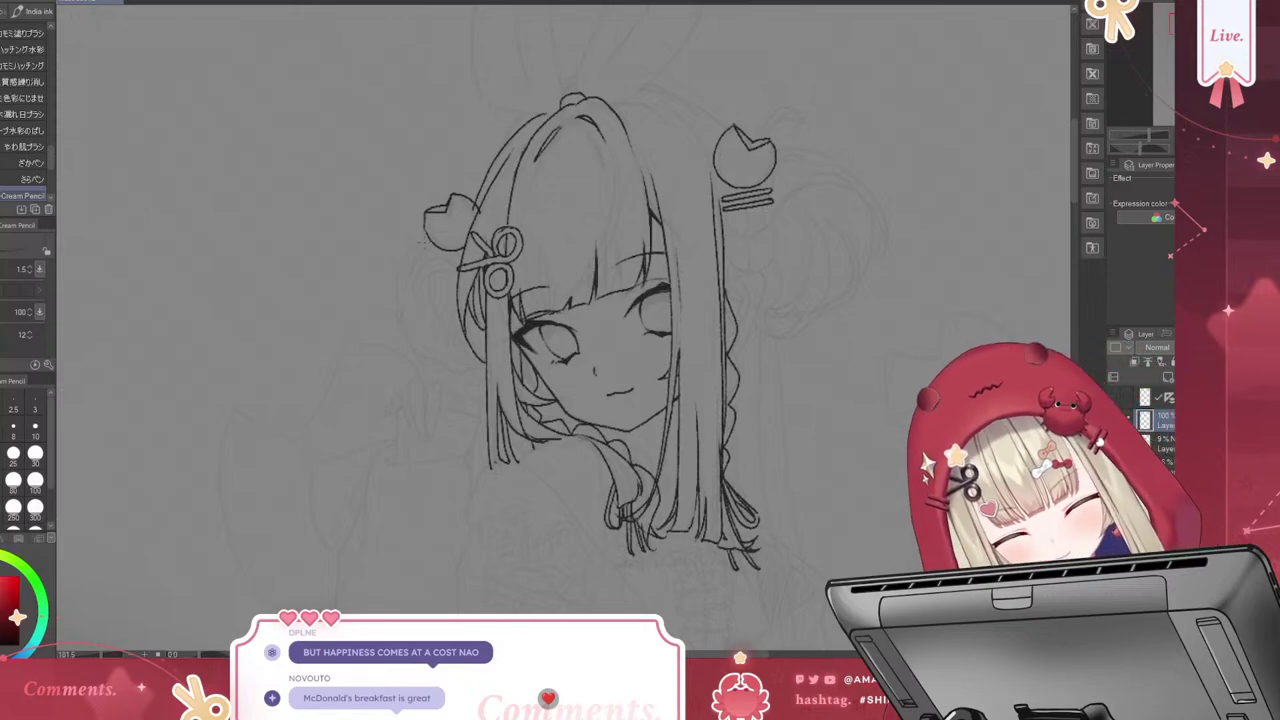
left_click_drag(420, 242, 395, 305)
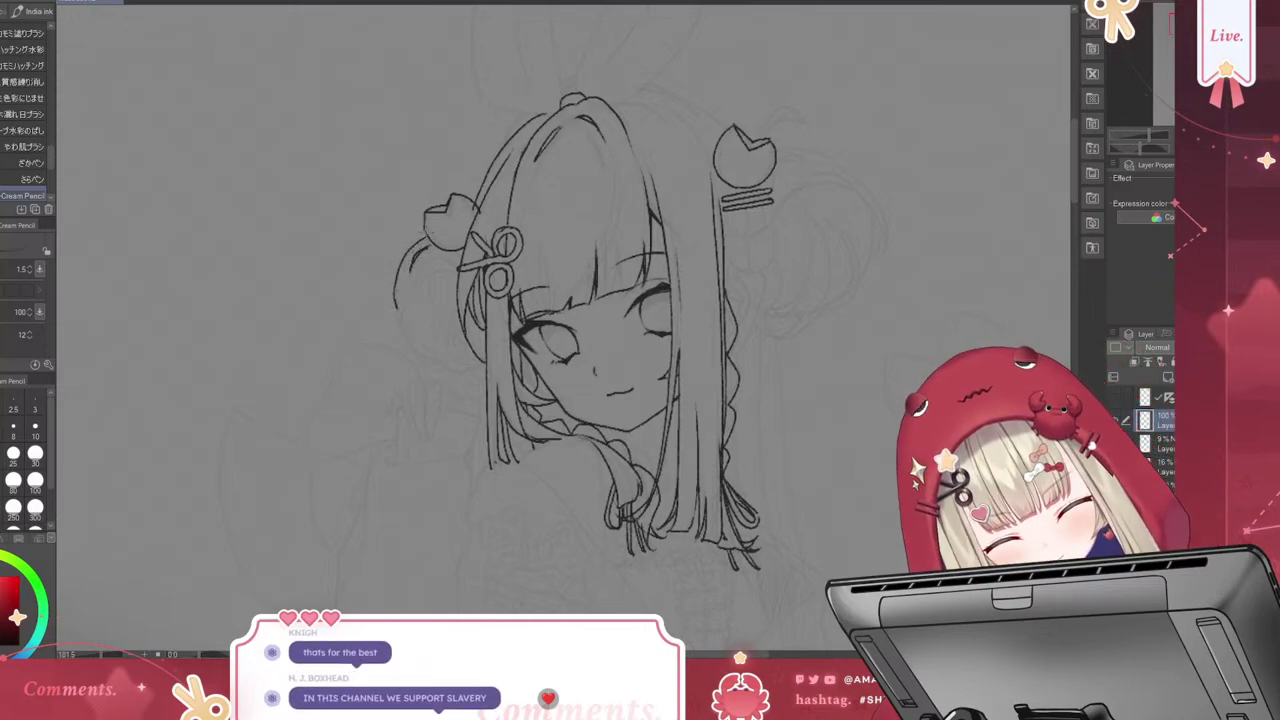
left_click_drag(381, 256, 424, 236)
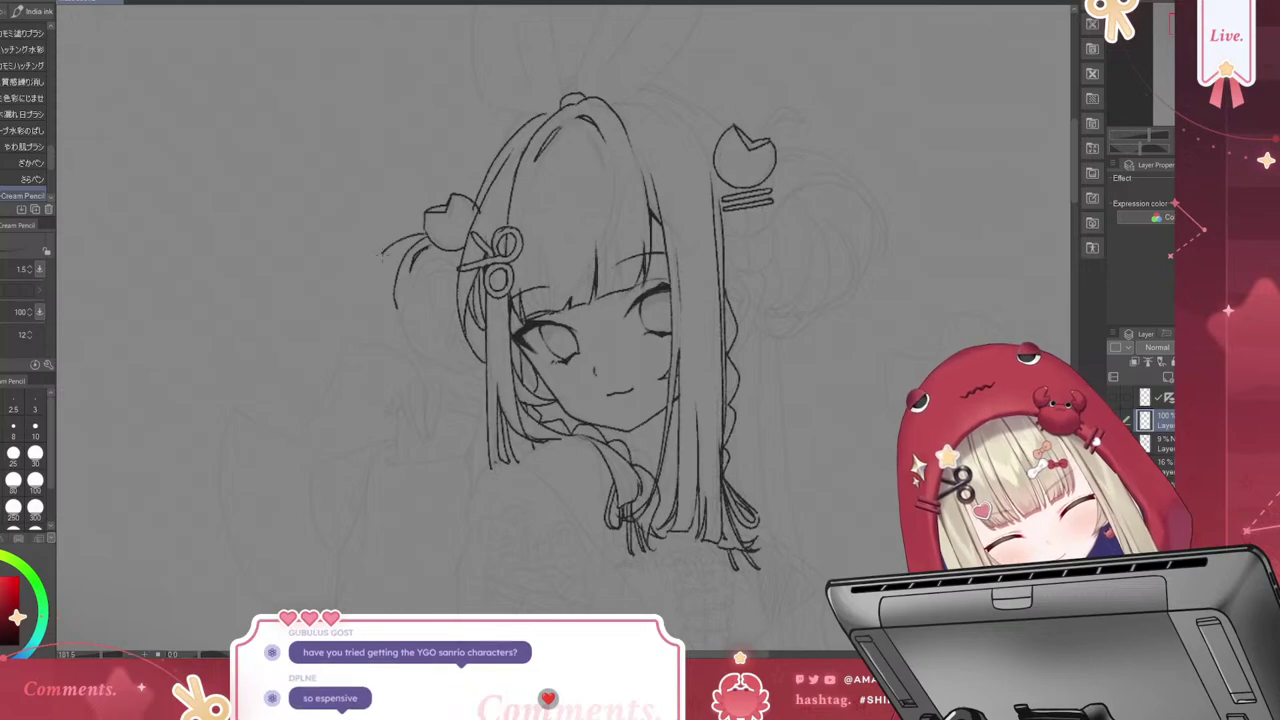
key("ctrl+z")
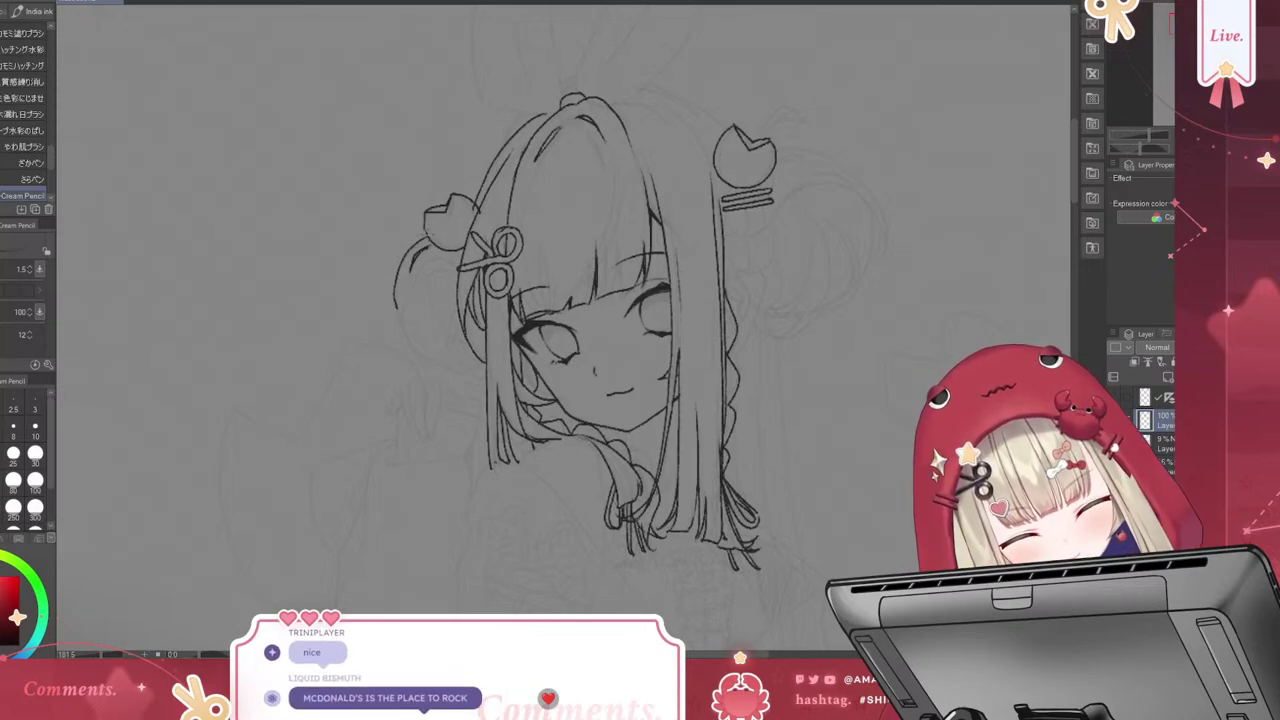
left_click_drag(393, 257, 426, 233)
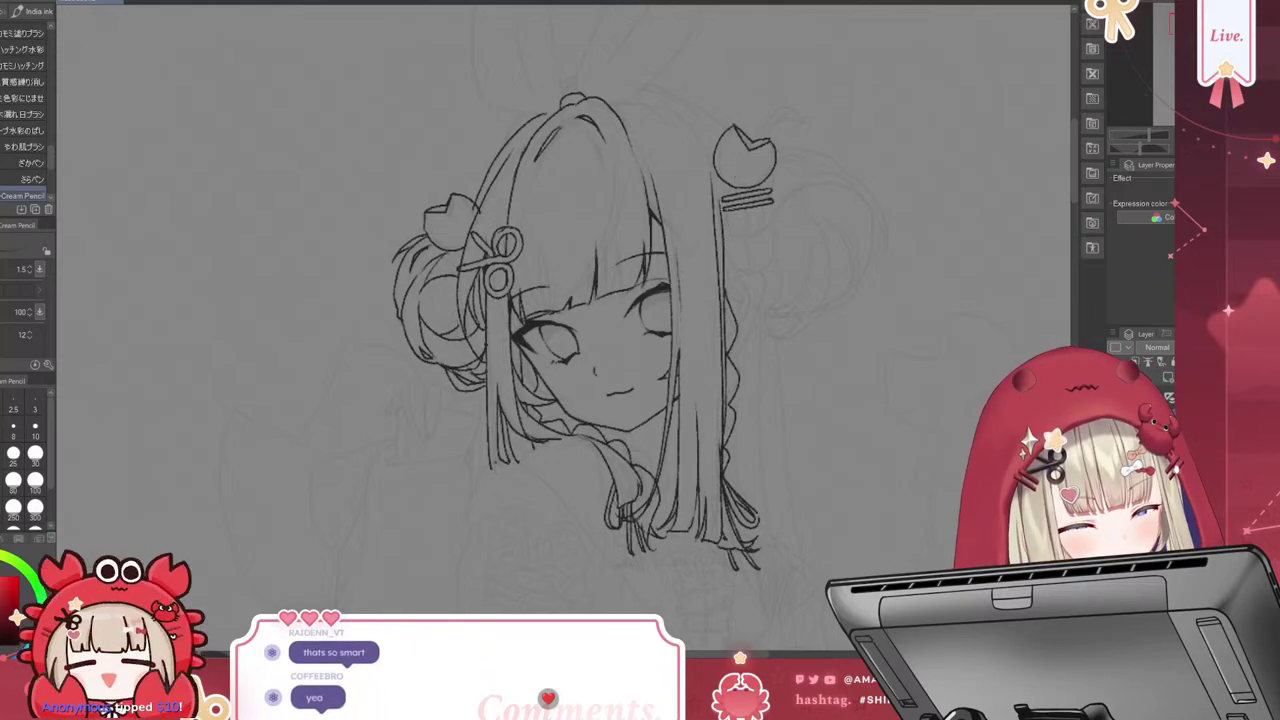
Draw the interlocking segments of a braid hanging beneath the right-hand hair ornament's bars, ending beside the ear
left_click_drag(727, 214, 746, 237)
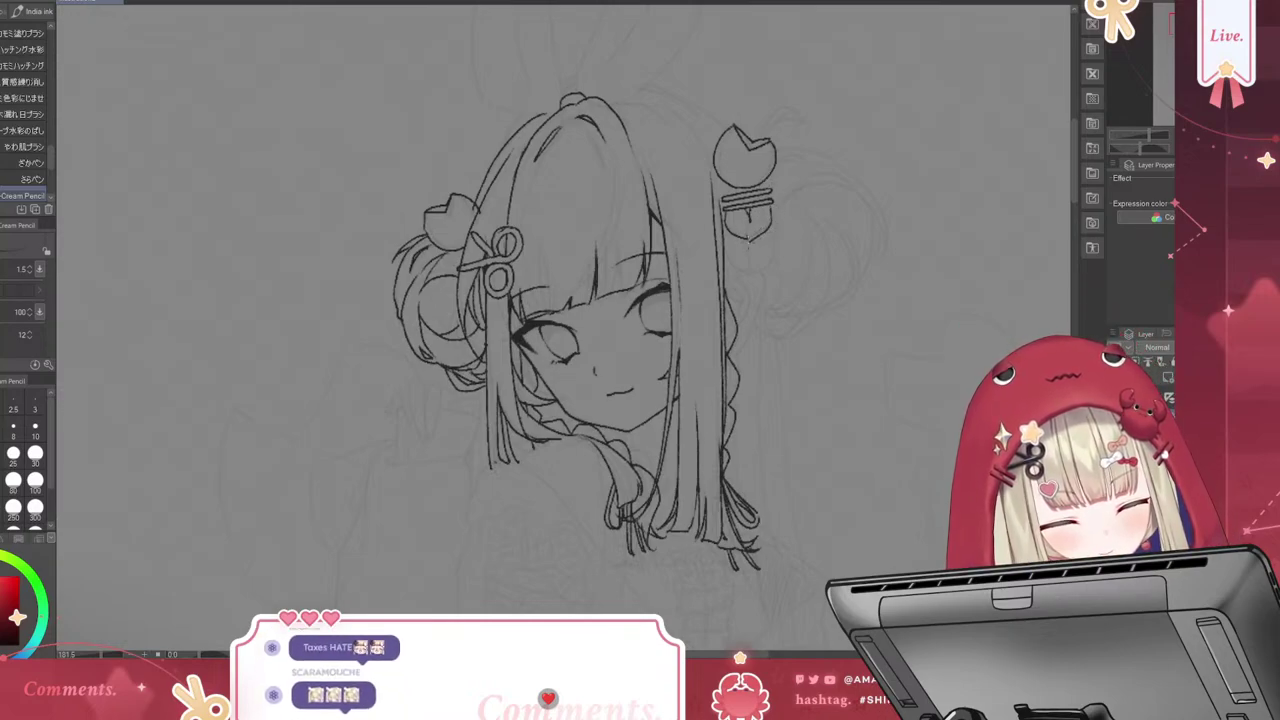
left_click_drag(724, 236, 745, 272)
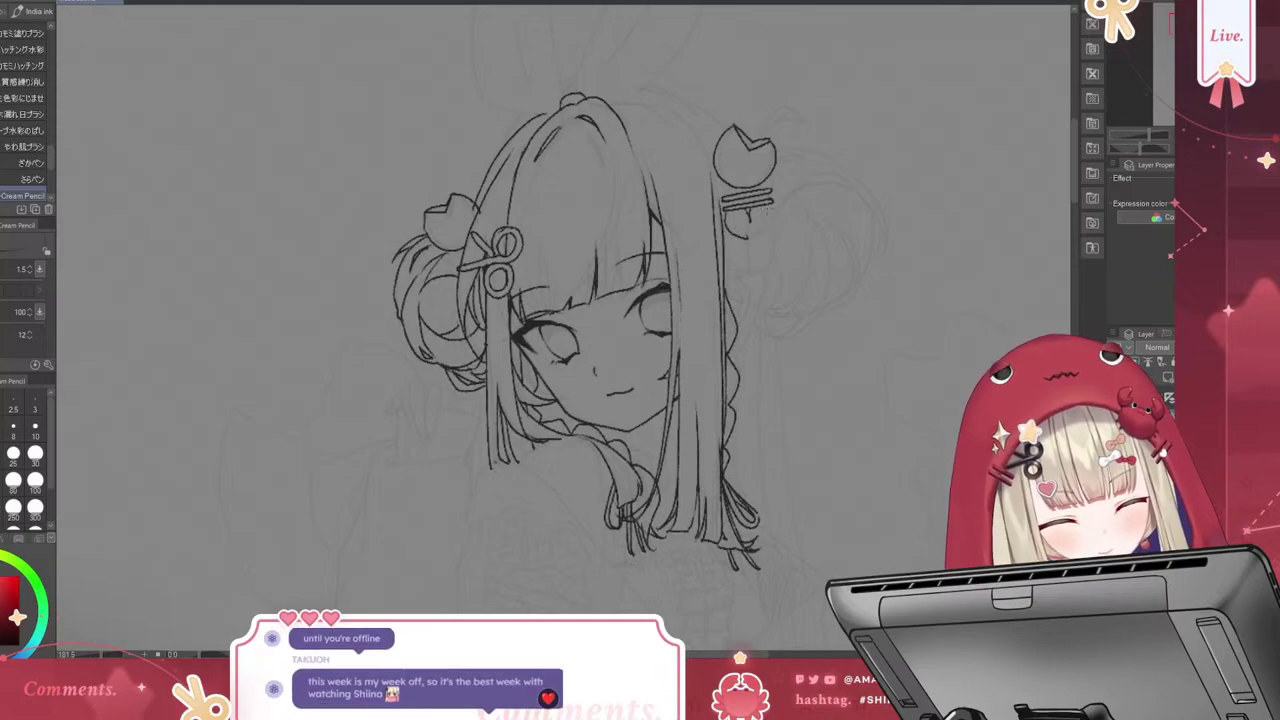
mouse_move(769, 204)
left_mouse_down()
mouse_move(772, 224)
mouse_move(728, 258)
left_mouse_up()
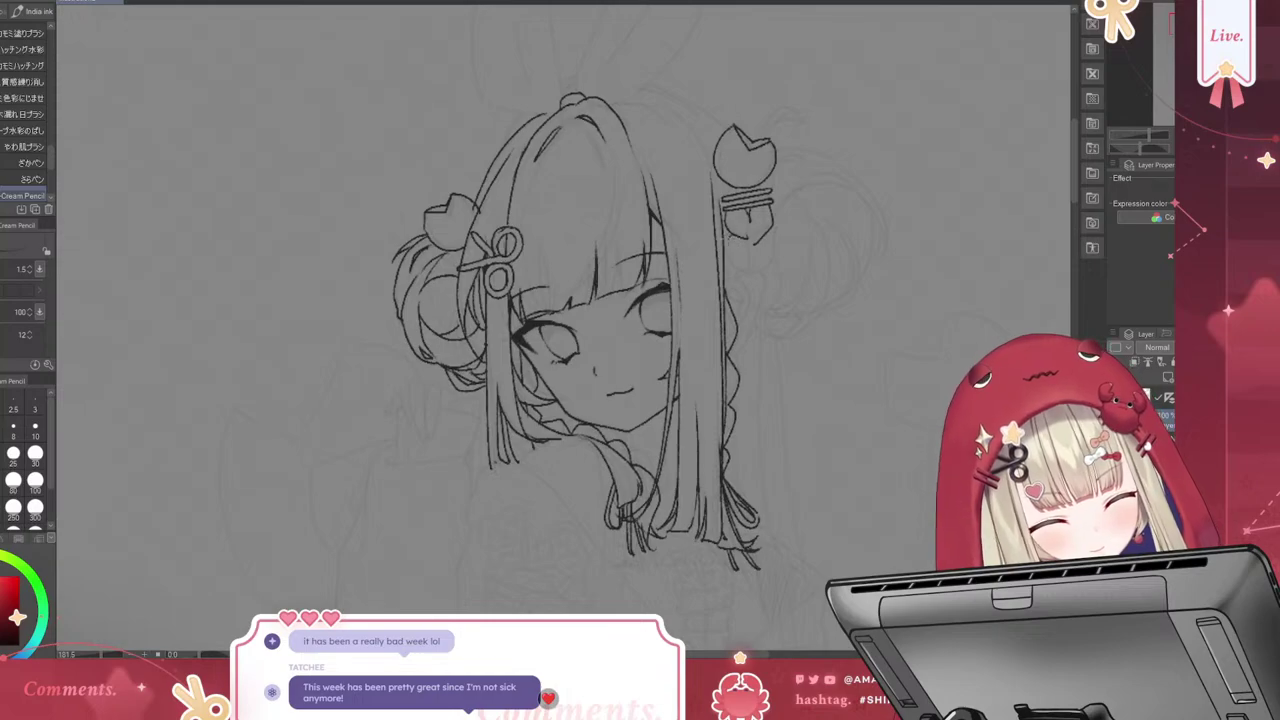
left_click_drag(747, 246, 762, 270)
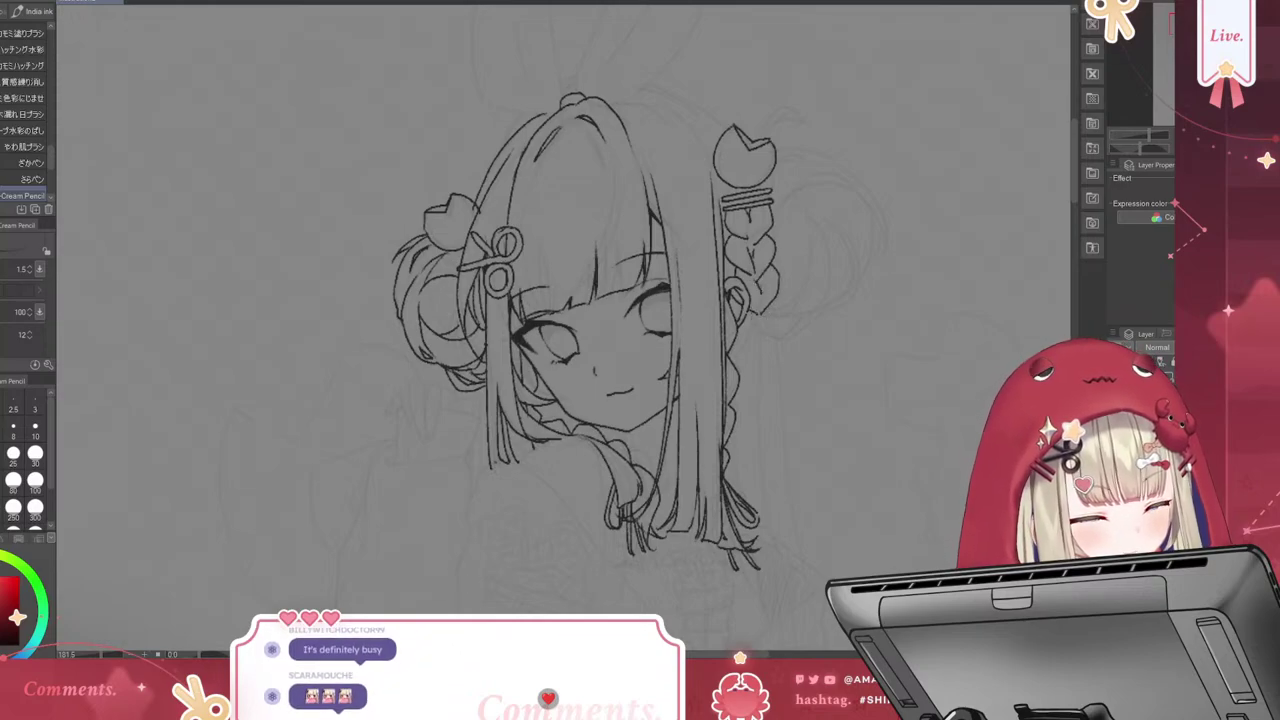
left_click_drag(755, 328, 771, 336)
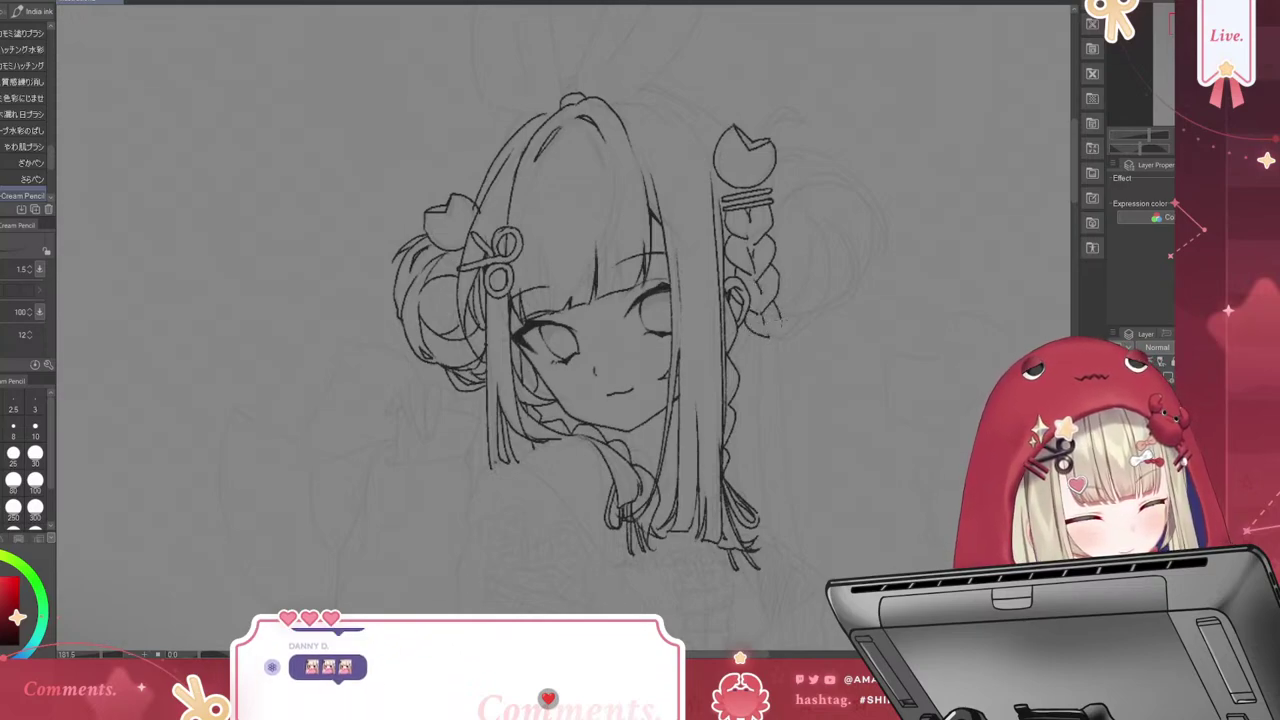
key("ctrl+z")
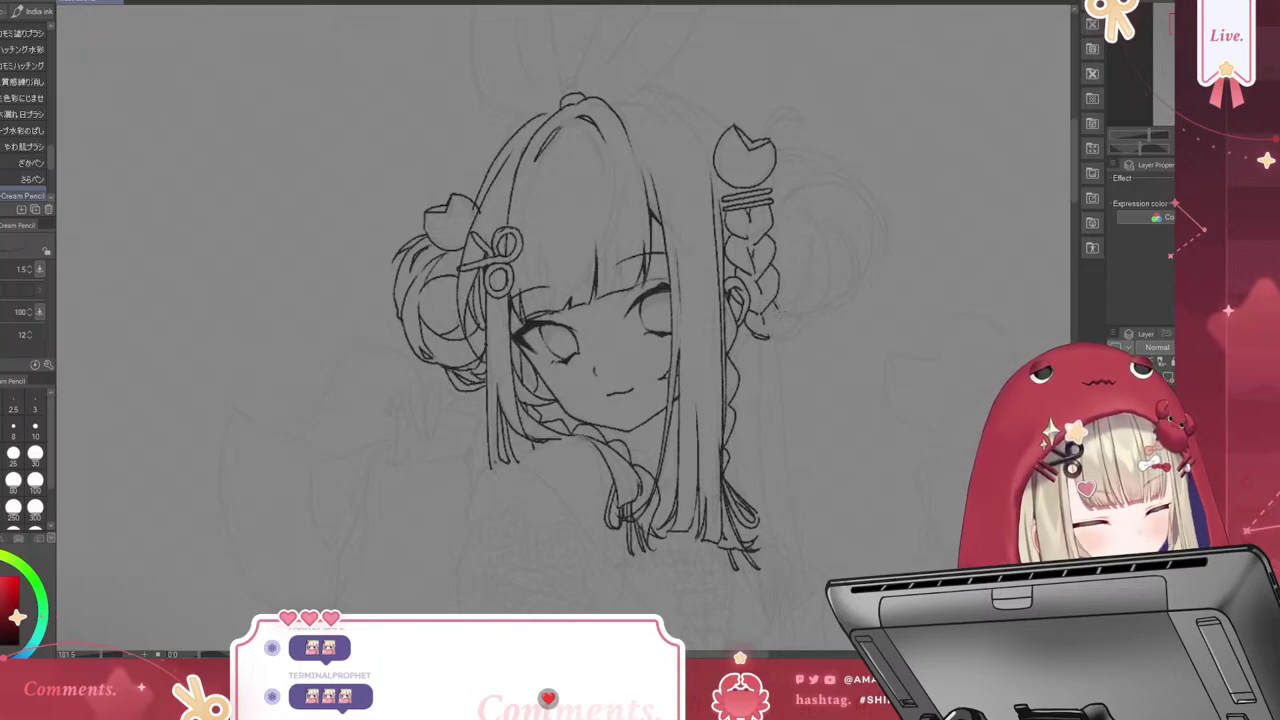
left_click_drag(781, 308, 780, 334)
key("ctrl+z")
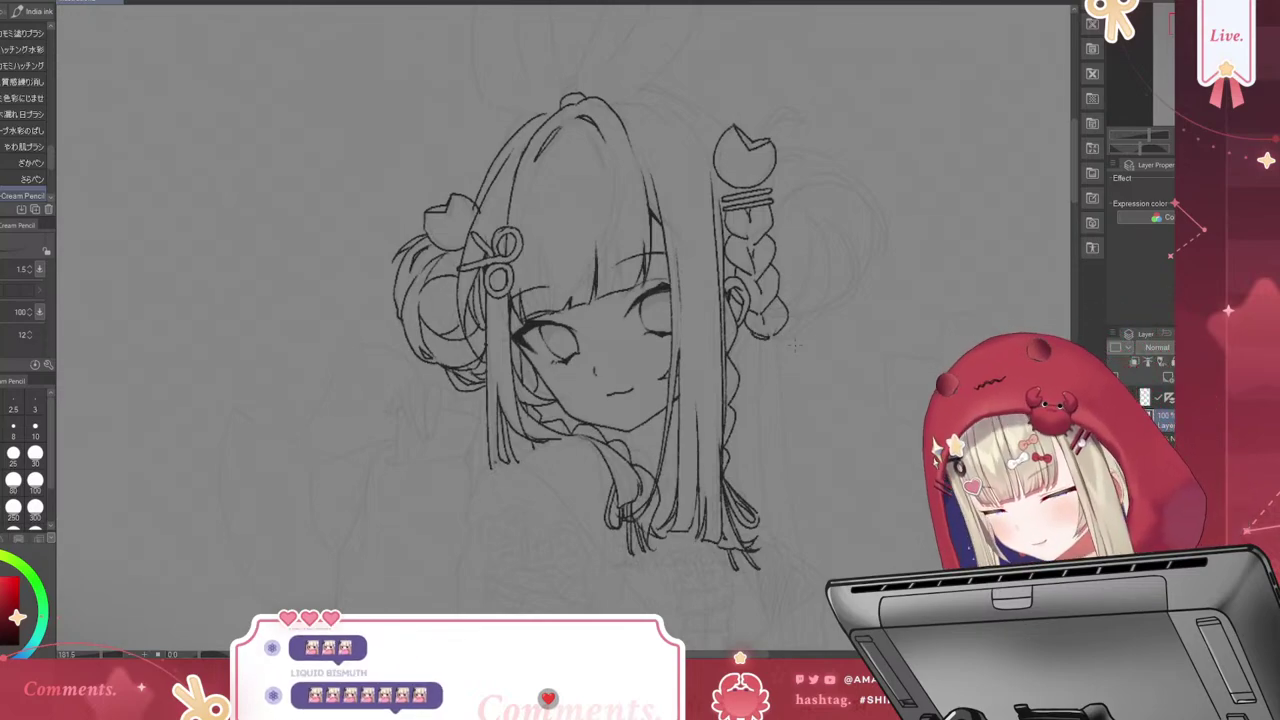
Draw the upper arcs of the right-hand hair bun and short loose strands sticking out beside the ornament
mouse_move(782, 195)
left_mouse_down()
mouse_move(822, 180)
mouse_move(858, 218)
left_mouse_up()
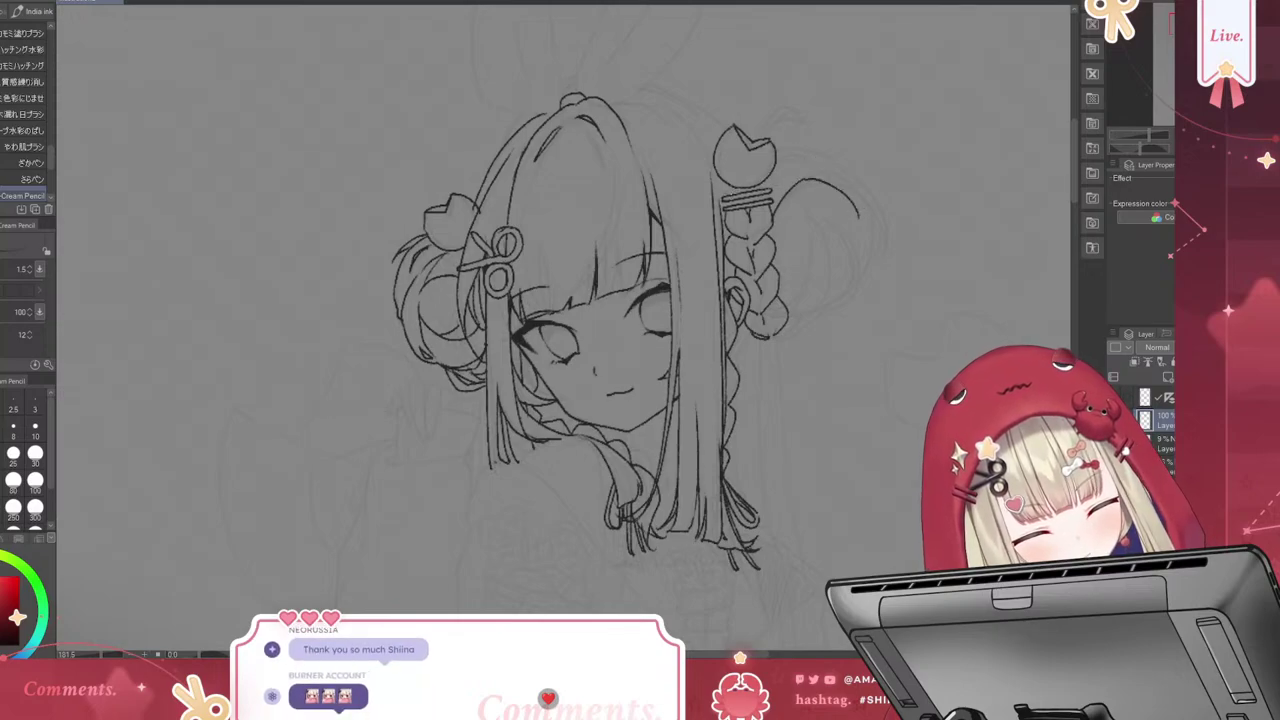
mouse_move(780, 149)
left_mouse_down()
mouse_move(818, 151)
mouse_move(857, 177)
left_mouse_up()
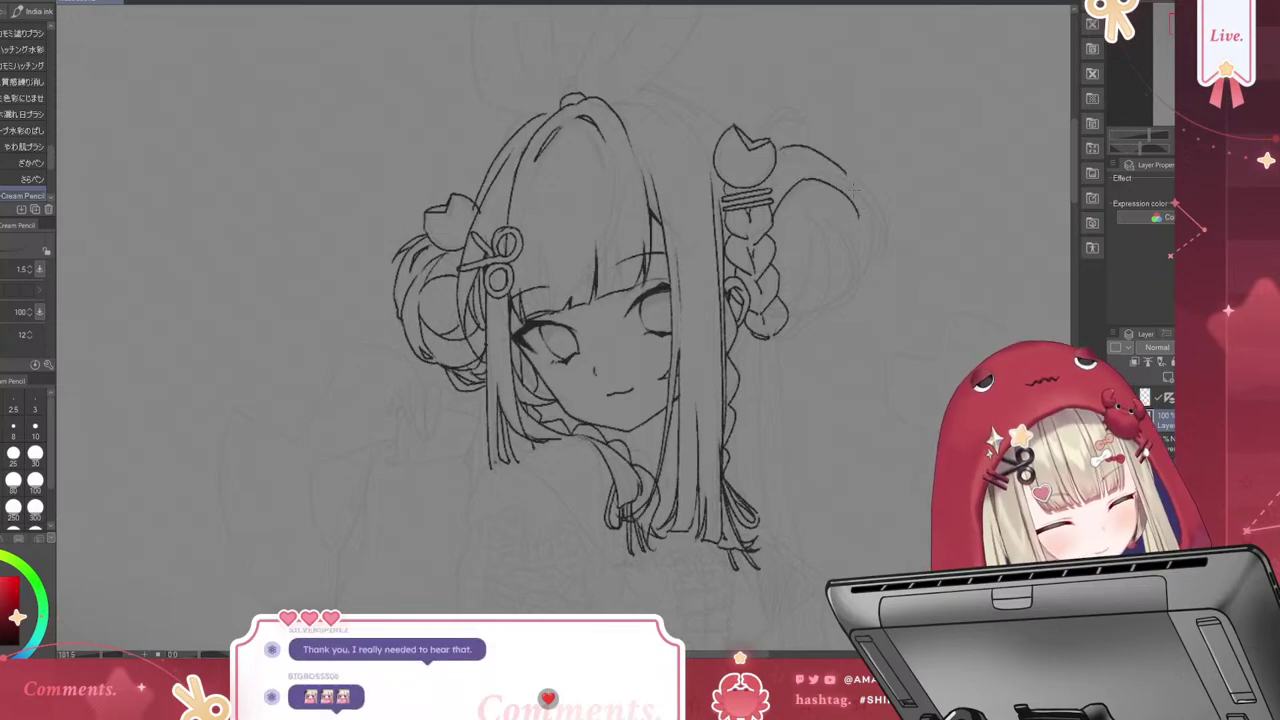
key("ctrl+z")
mouse_move(777, 151)
left_mouse_down()
mouse_move(807, 141)
mouse_move(866, 183)
left_mouse_up()
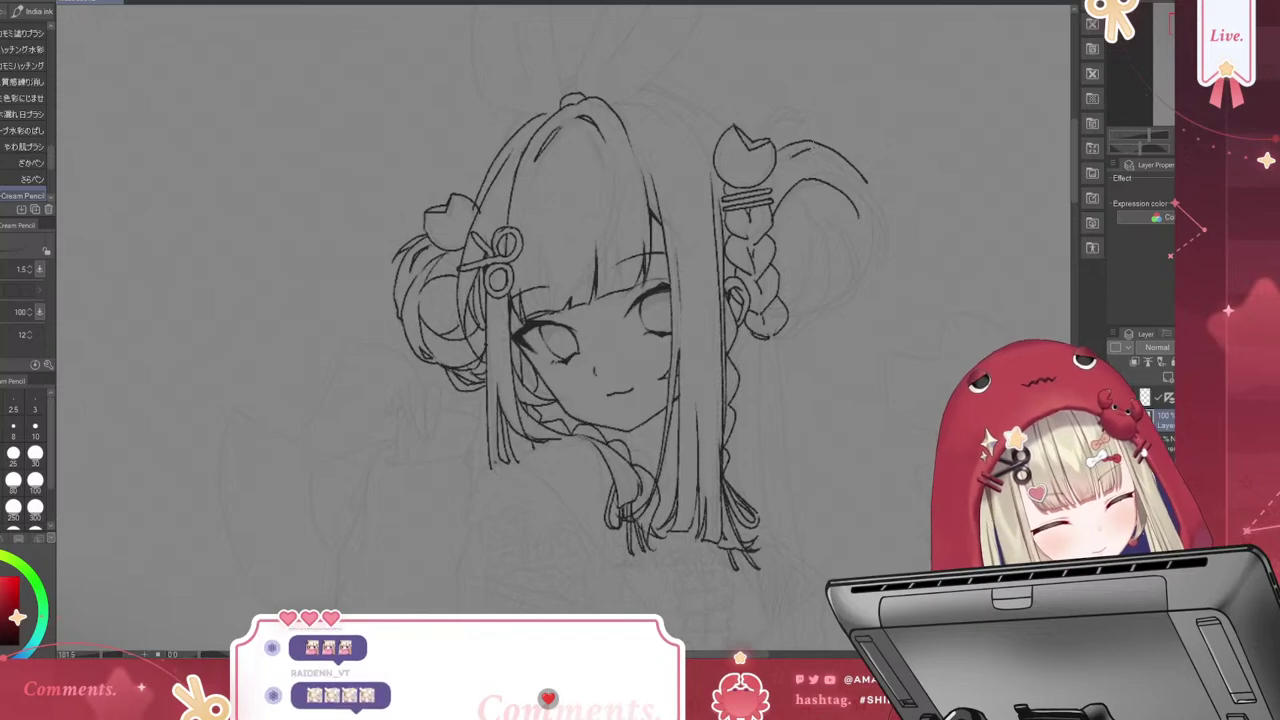
left_click_drag(794, 157, 840, 165)
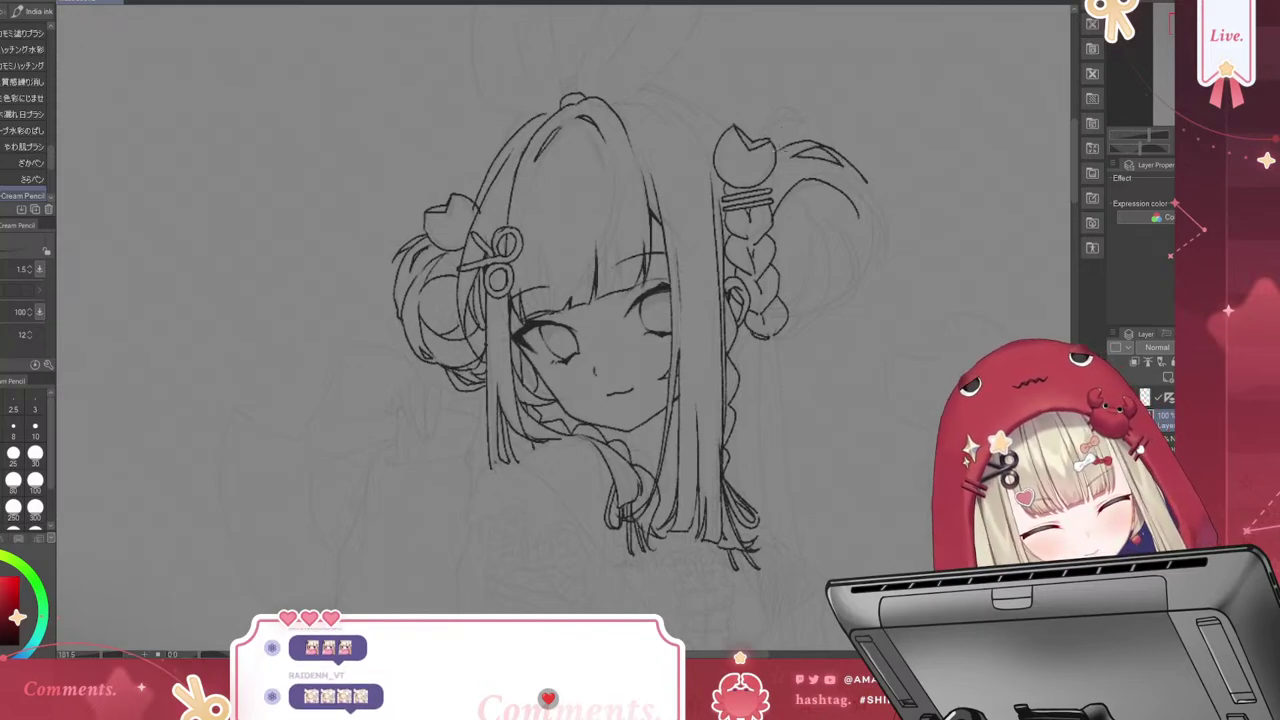
mouse_move(771, 140)
left_mouse_down()
mouse_move(800, 122)
mouse_move(776, 147)
left_mouse_up()
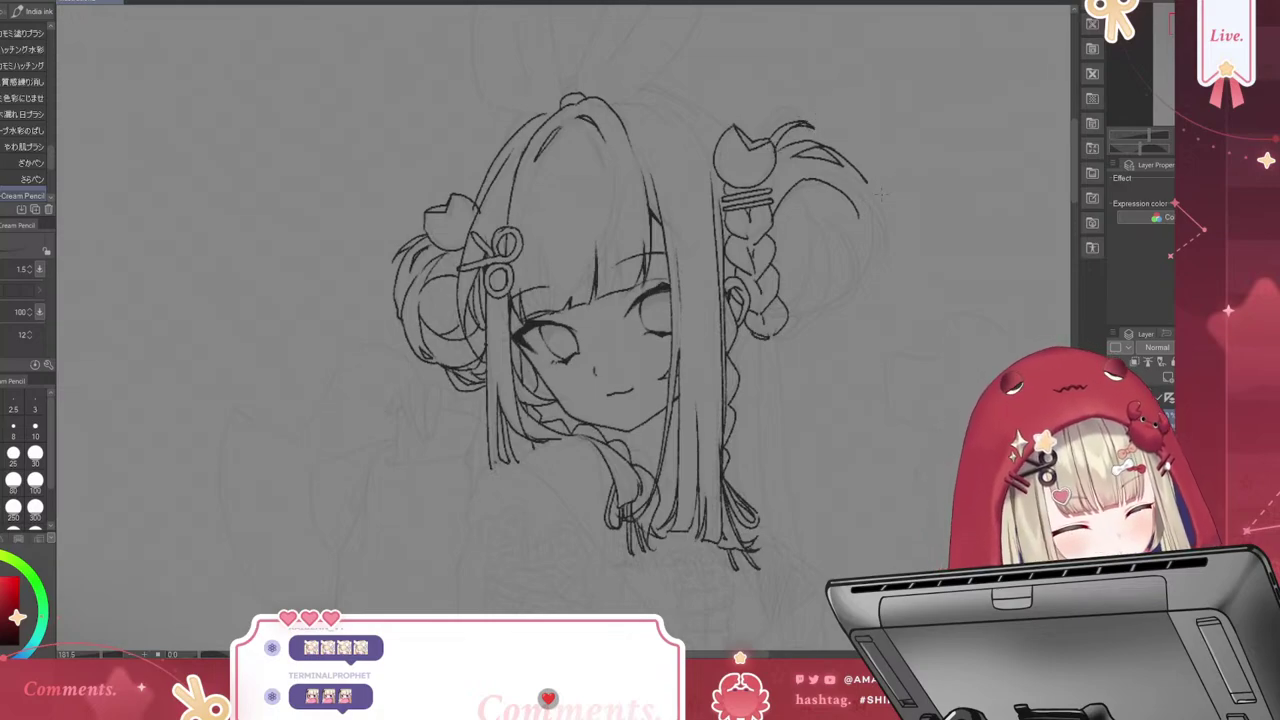
Extend the right-hand bun's outline down its outer side and add an inner strand line along it
left_click_drag(786, 192, 836, 163)
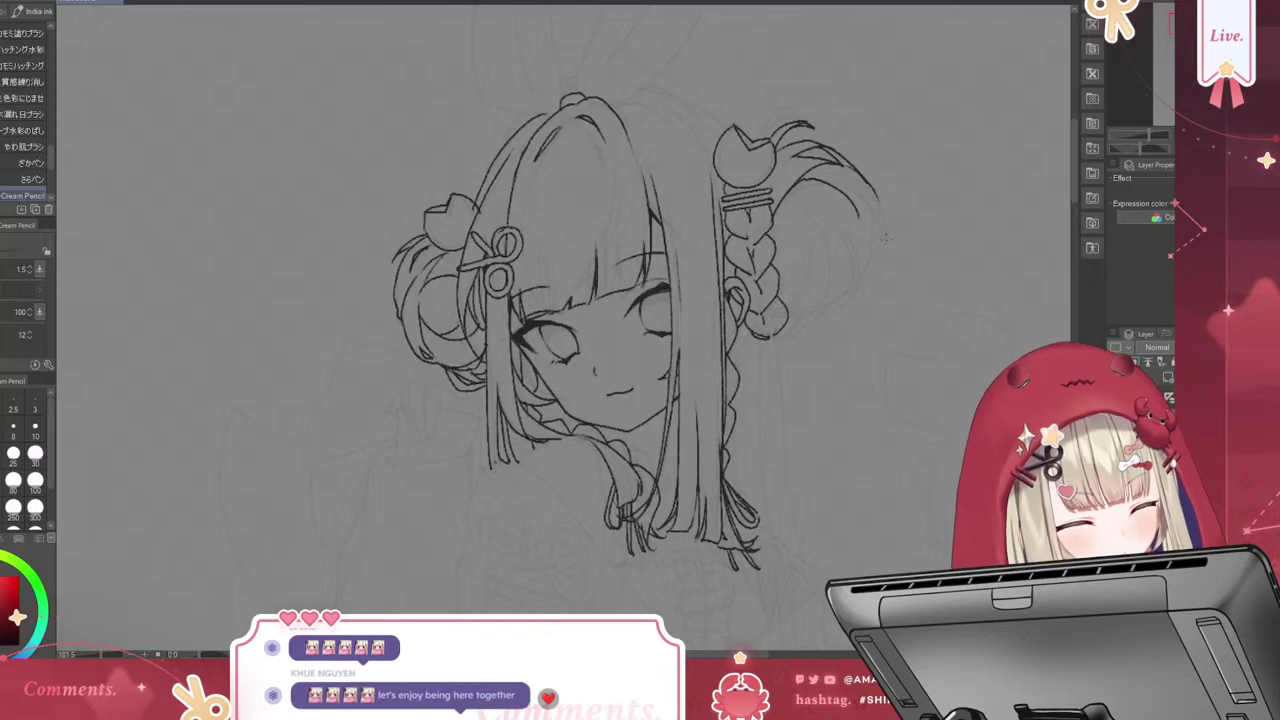
mouse_move(864, 196)
left_mouse_down()
mouse_move(887, 265)
mouse_move(889, 238)
mouse_move(887, 265)
mouse_move(862, 284)
left_mouse_up()
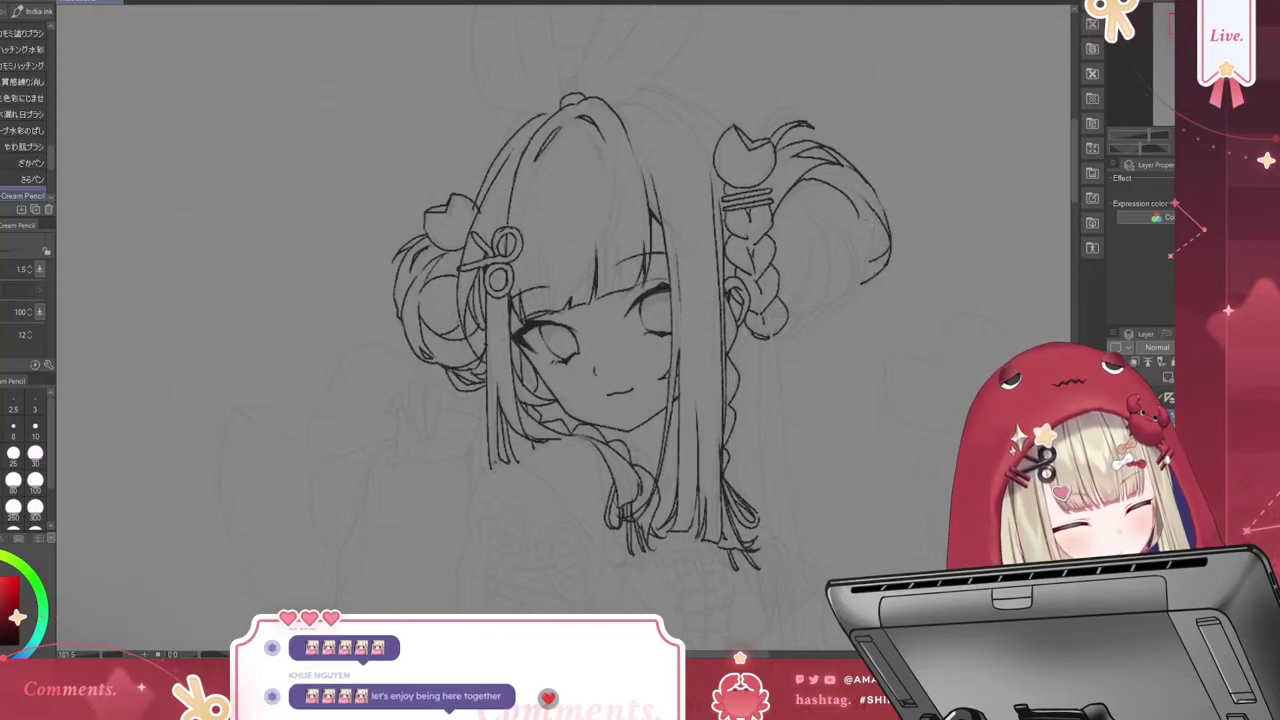
left_click_drag(860, 218, 866, 267)
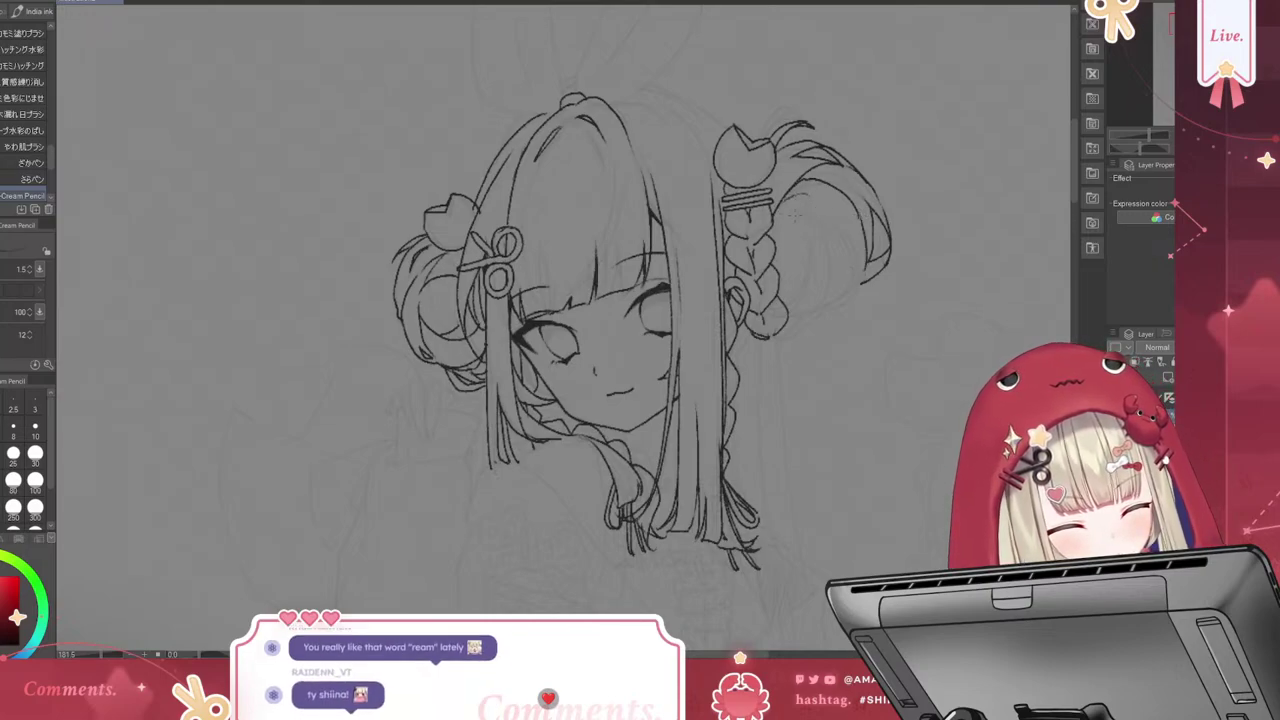
mouse_move(780, 294)
left_mouse_down()
mouse_move(818, 256)
mouse_move(810, 213)
mouse_move(848, 262)
mouse_move(822, 301)
left_mouse_up()
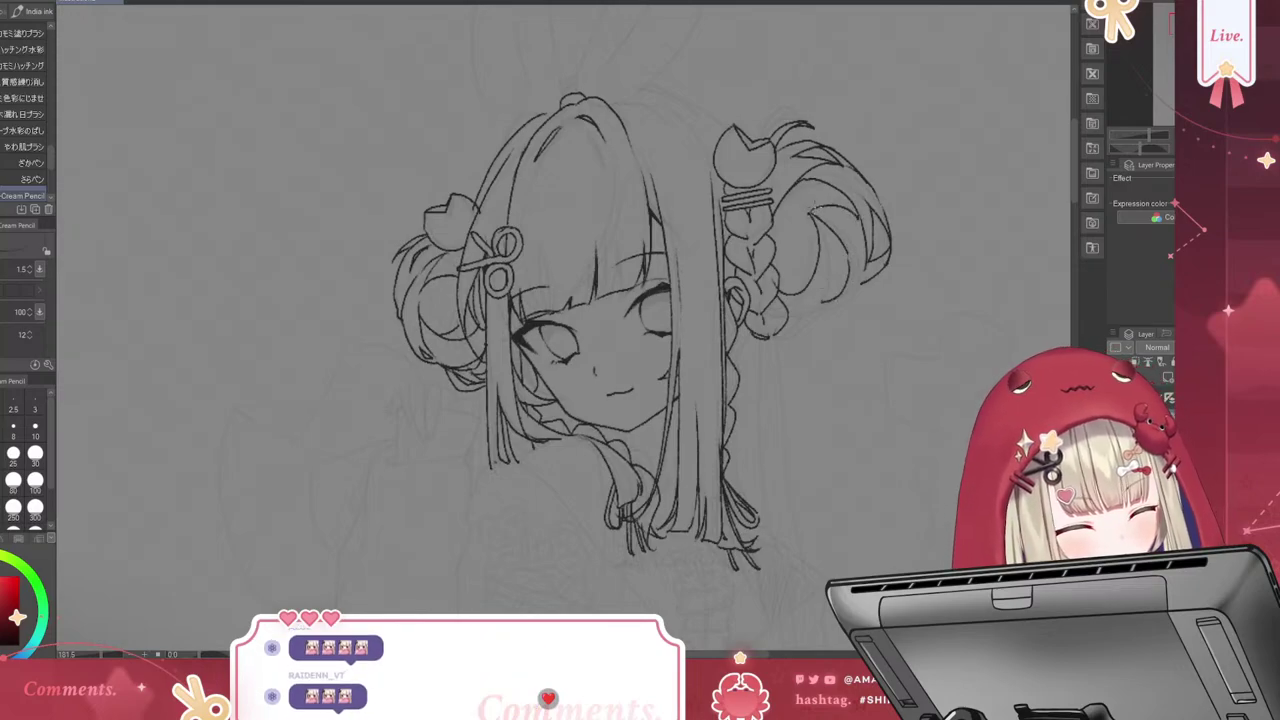
mouse_move(810, 212)
left_mouse_down()
mouse_move(850, 199)
mouse_move(784, 190)
left_mouse_up()
key("ctrl+z")
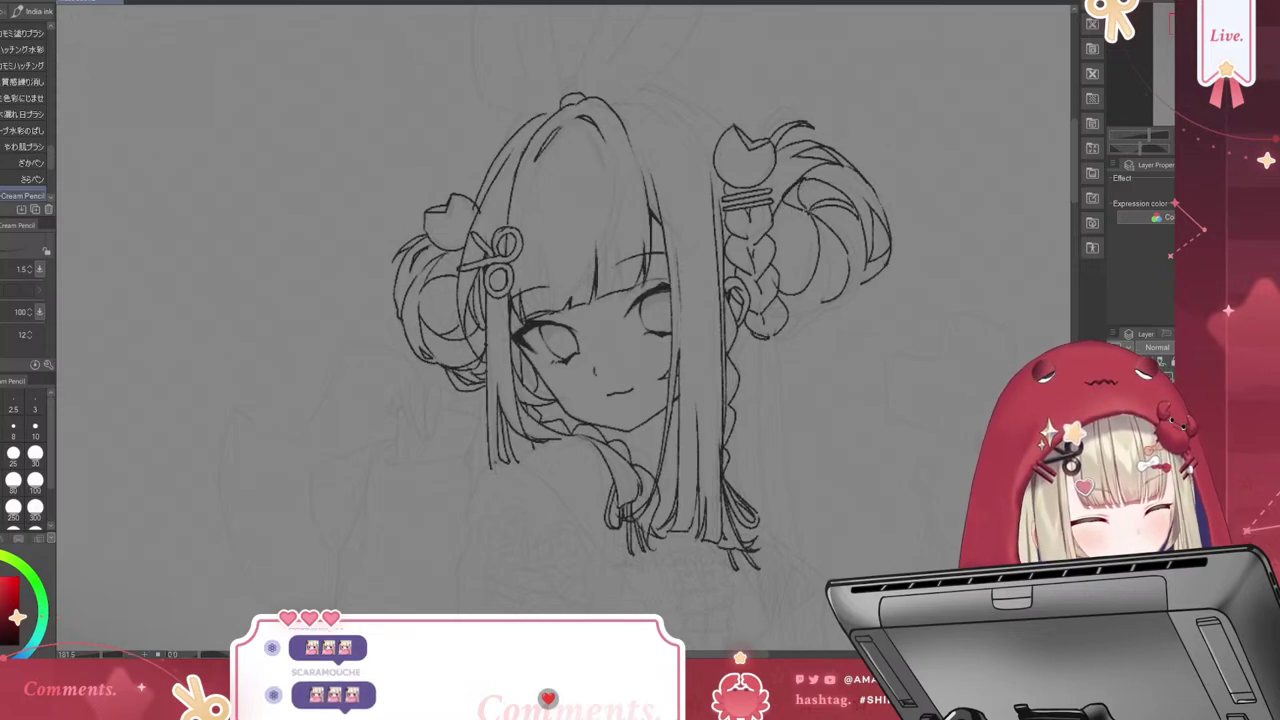
key("ctrl+z")
key("ctrl+z")
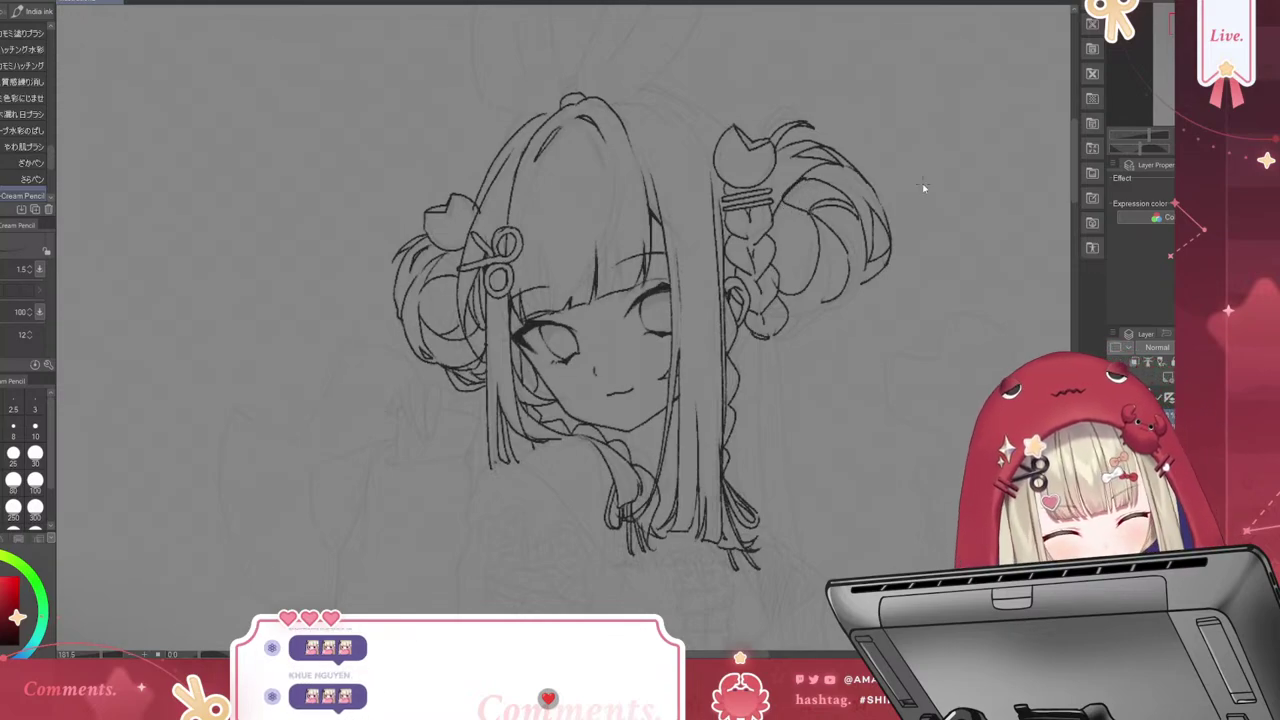
mouse_move(788, 203)
left_mouse_down()
mouse_move(810, 216)
mouse_move(785, 274)
left_mouse_up()
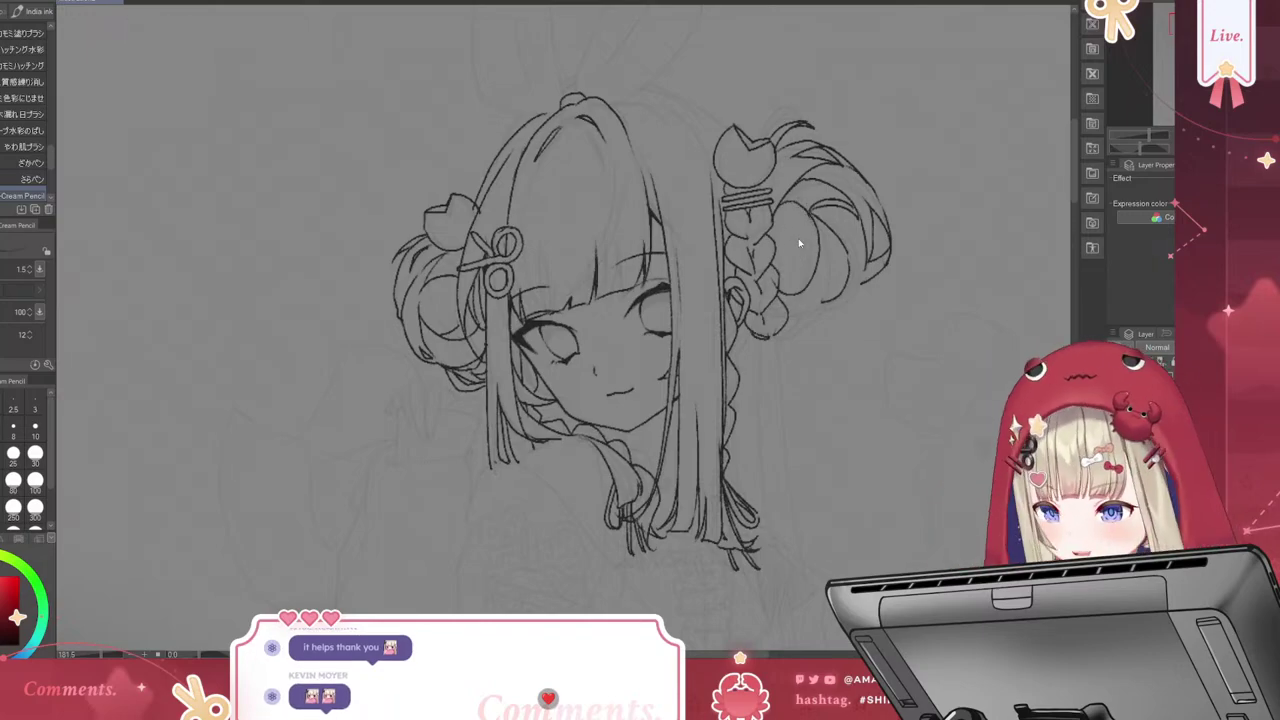
key("ctrl+z")
key("ctrl+z")
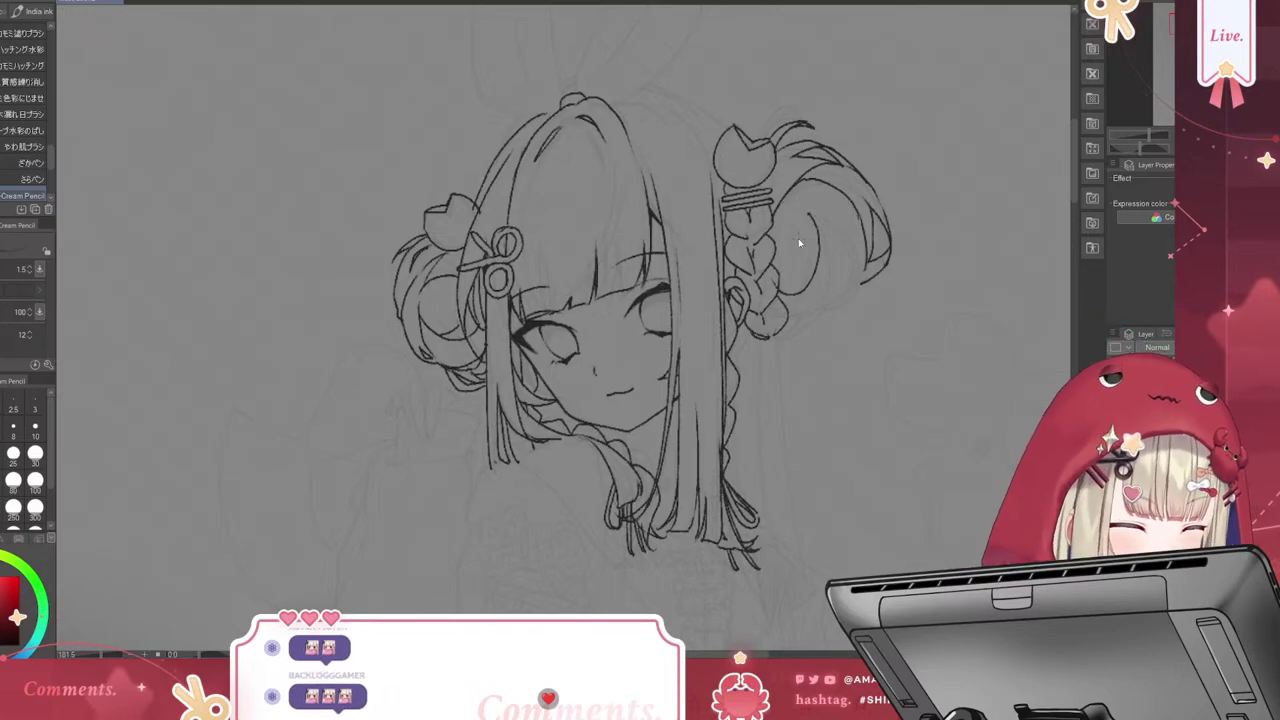
key("ctrl+z")
Draw the curved inner strands of the right-hand bun and close its underside back to the braid
mouse_move(770, 234)
left_mouse_down()
mouse_move(804, 206)
mouse_move(862, 200)
left_mouse_up()
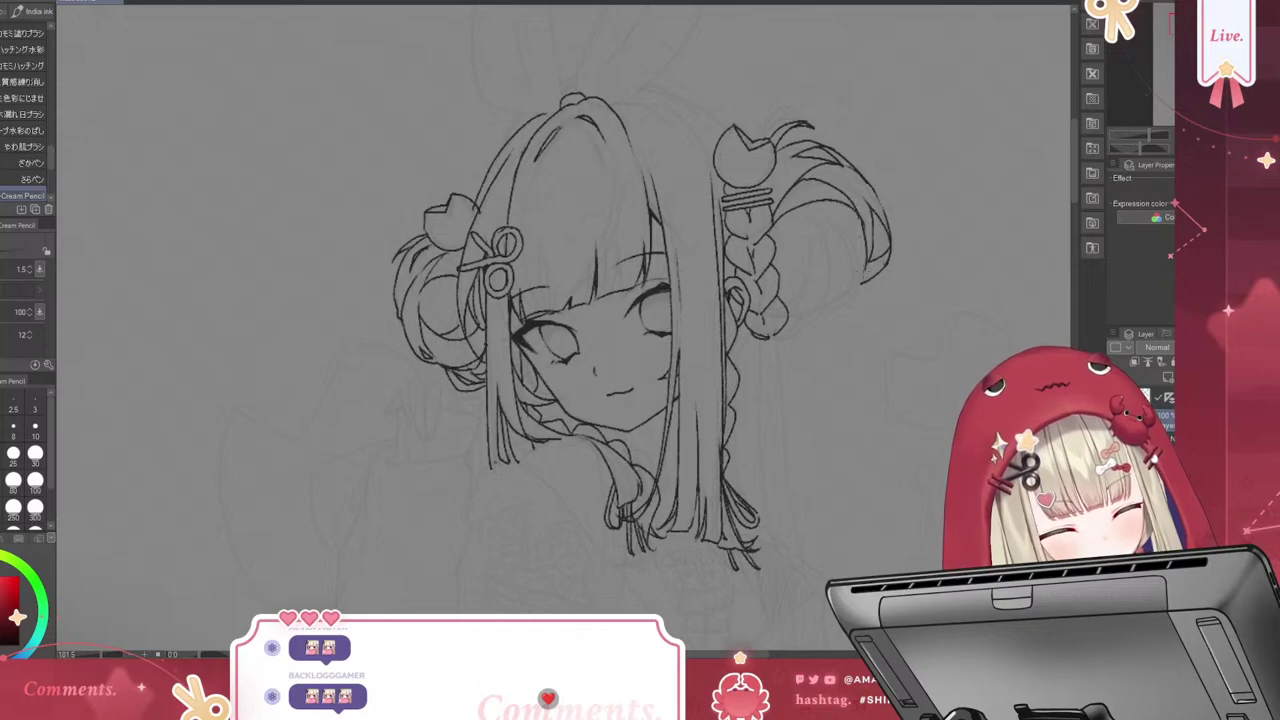
left_click_drag(808, 264, 790, 306)
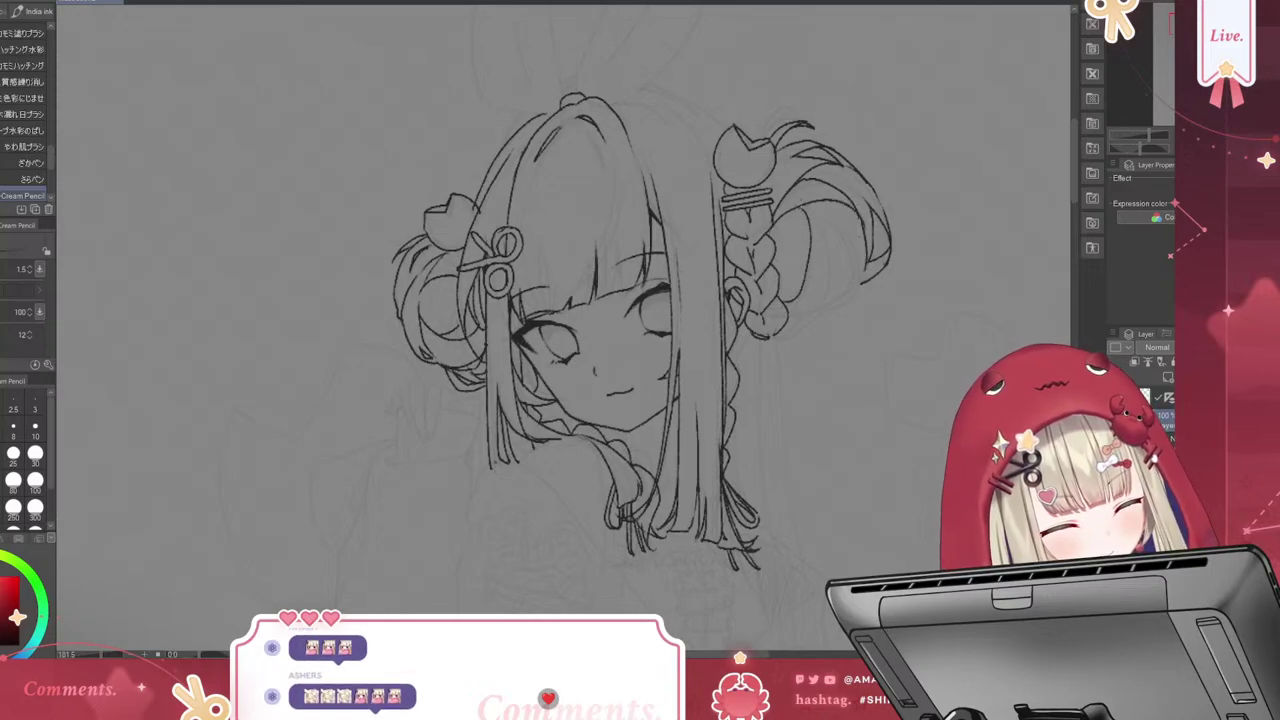
mouse_move(804, 208)
left_mouse_down()
mouse_move(832, 262)
mouse_move(812, 313)
left_mouse_up()
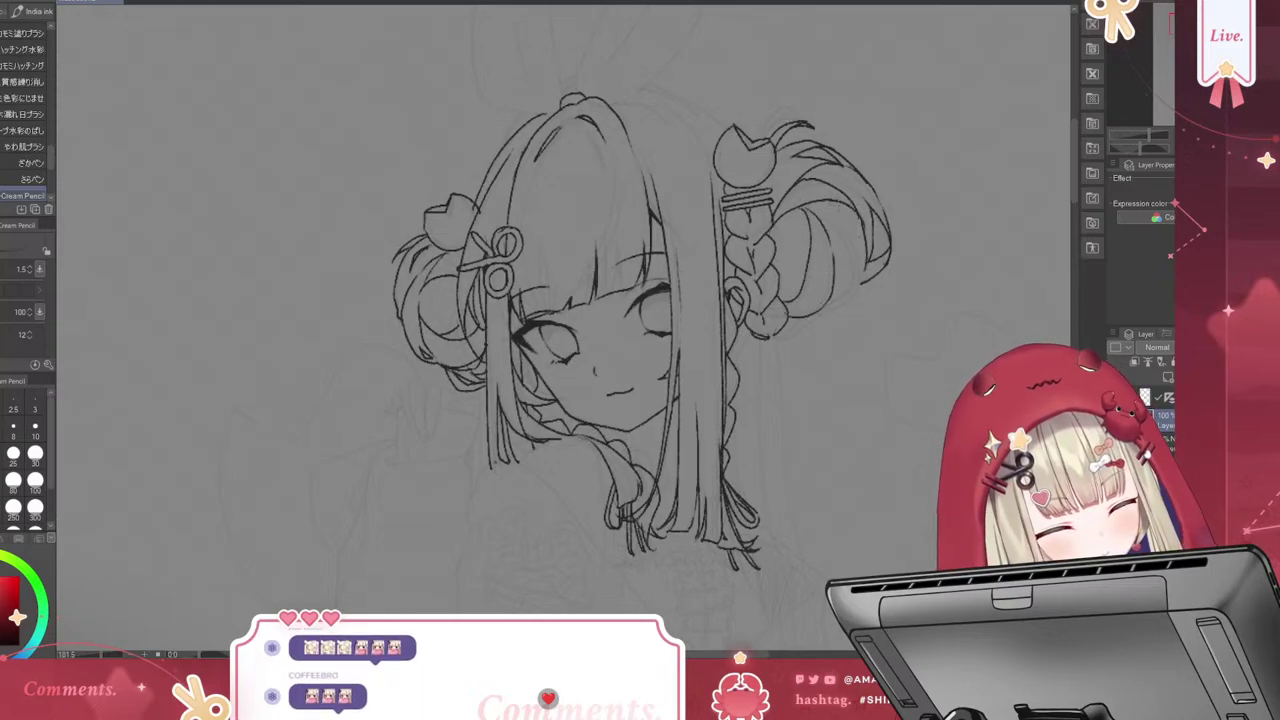
left_click_drag(836, 202, 863, 250)
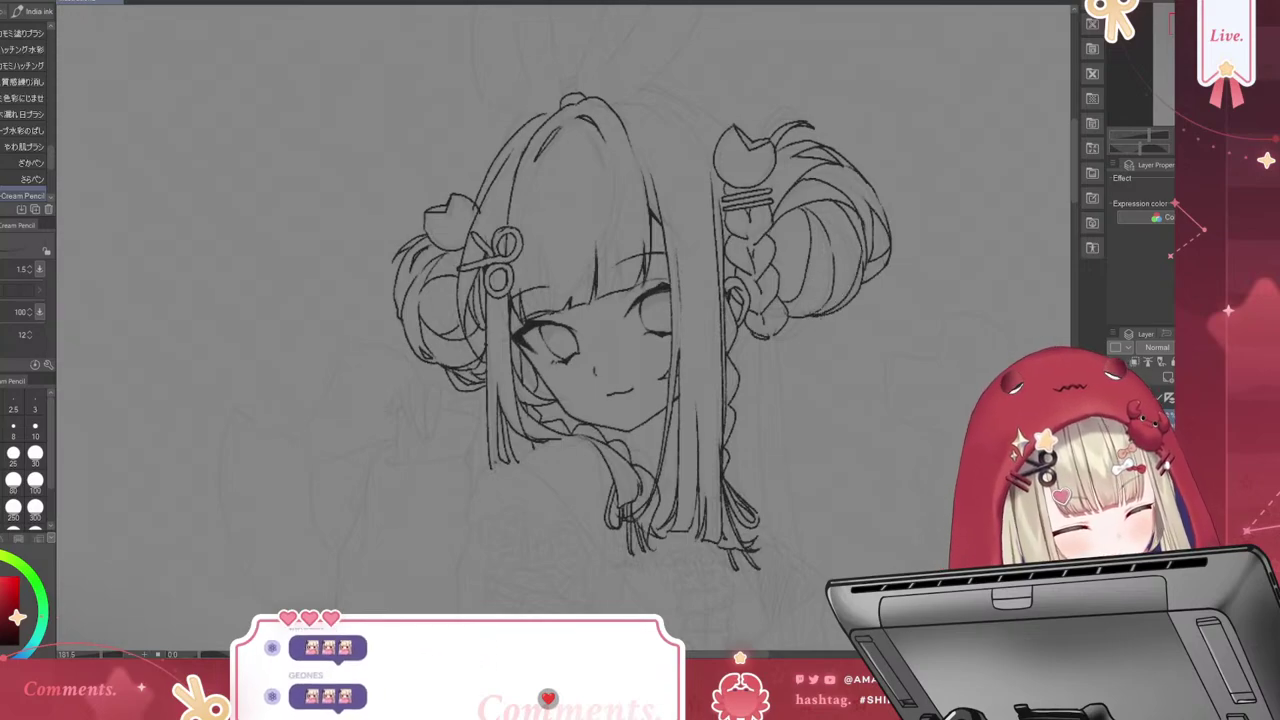
left_click_drag(818, 314, 784, 325)
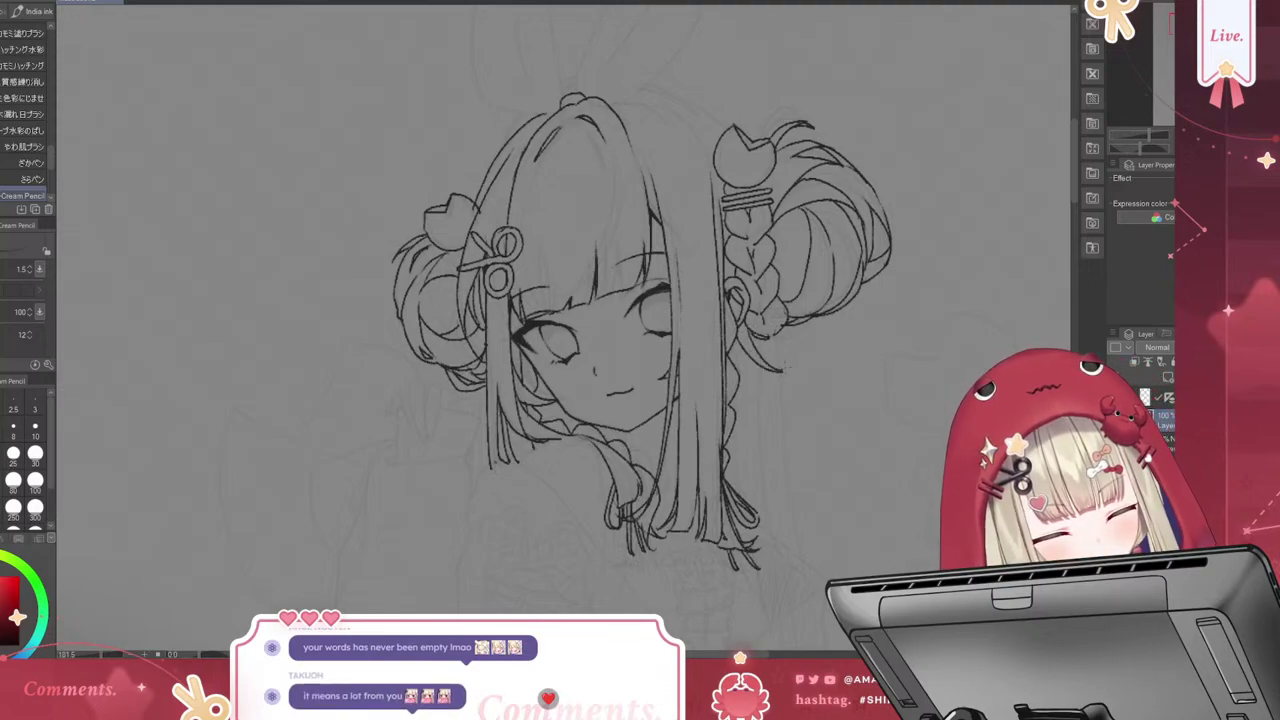
left_click_drag(750, 332, 816, 385)
key("ctrl+z")
key("ctrl+z")
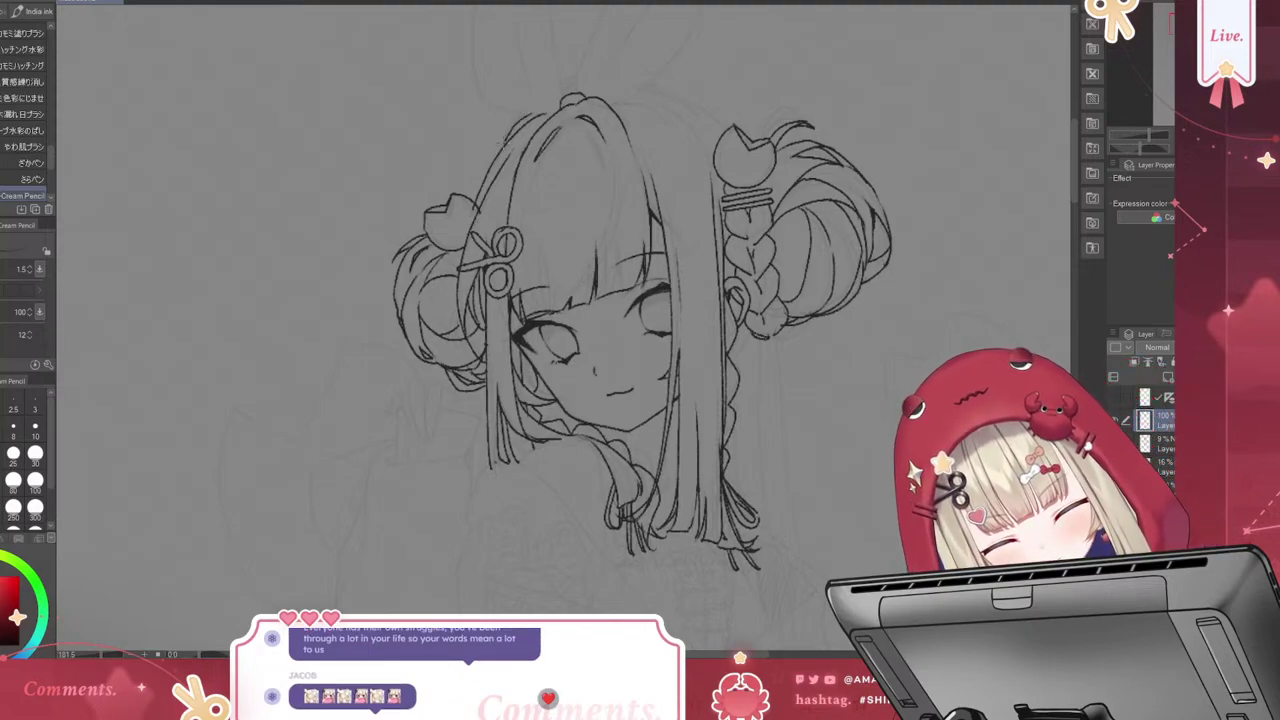
Draw the crown contour down to the right-hand ornament and two tall pointed rabbit ears rising from the top of the head
mouse_move(652, 84)
left_mouse_down()
mouse_move(712, 104)
mouse_move(742, 132)
left_mouse_up()
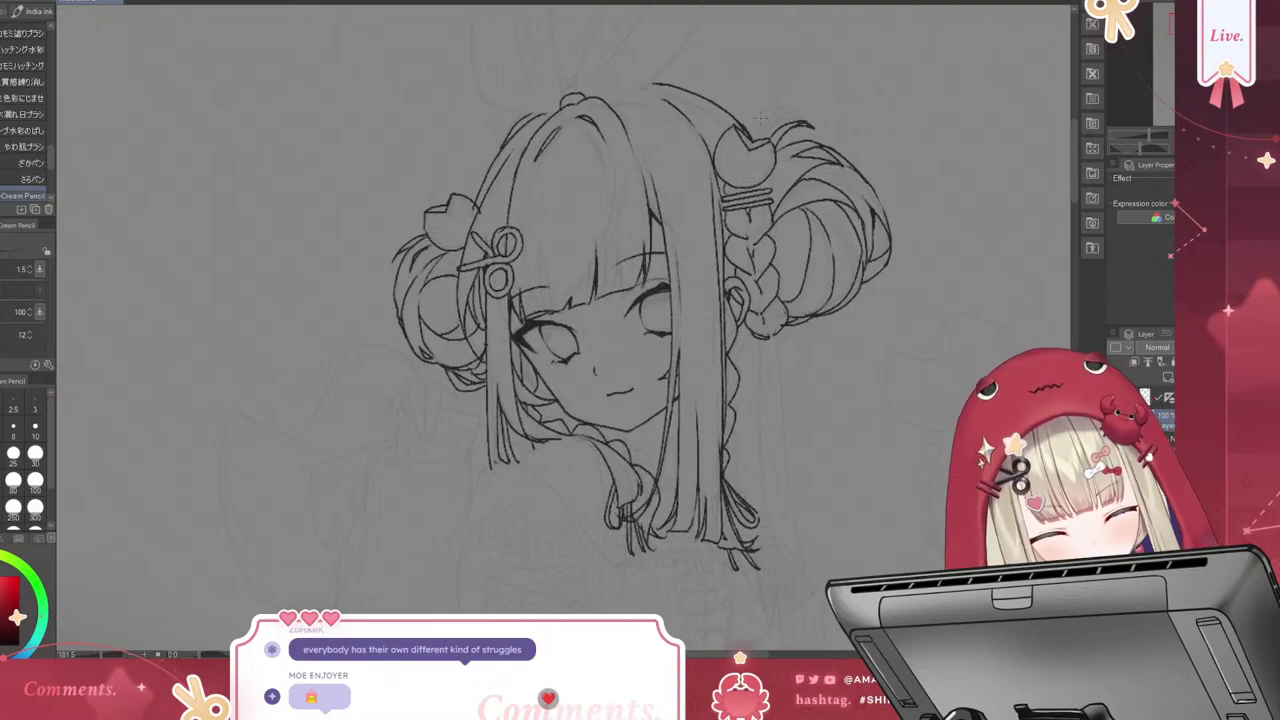
mouse_move(1073, 196)
left_mouse_down()
mouse_move(1073, 159)
mouse_move(1073, 172)
left_mouse_up()
left_click_drag(560, 280, 546, 20)
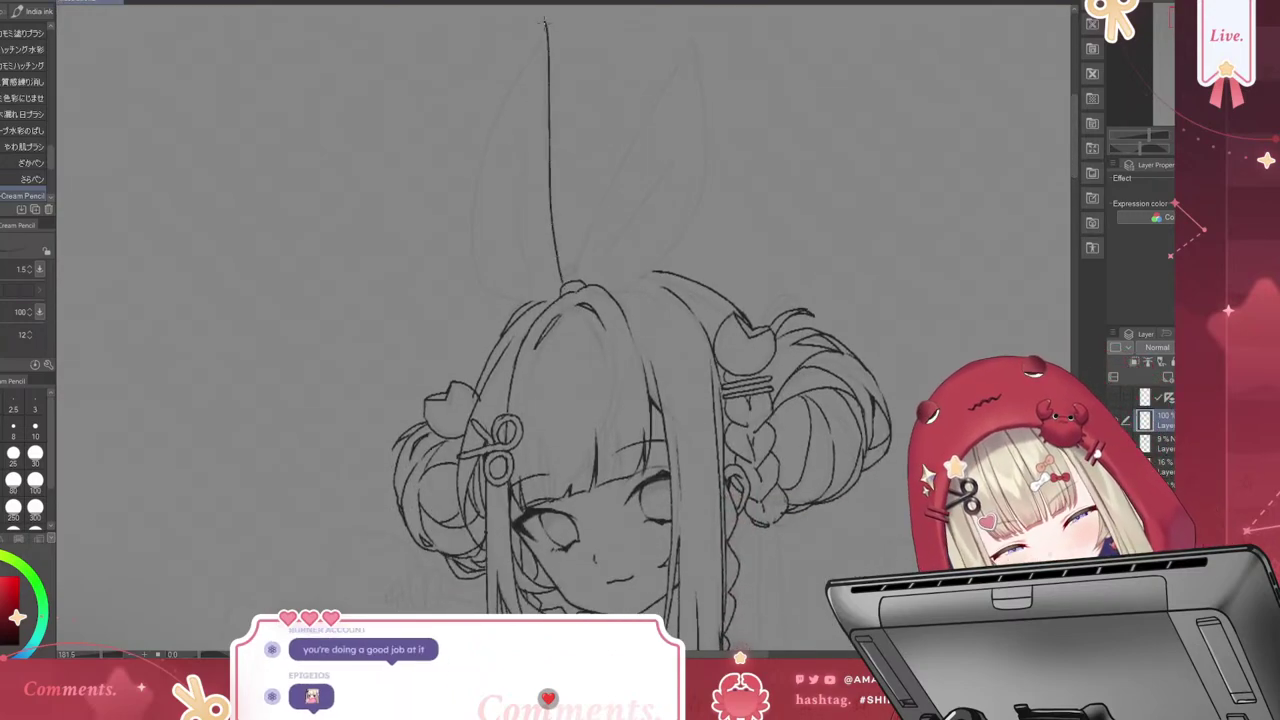
key("ctrl+z")
mouse_move(561, 278)
left_mouse_down()
mouse_move(540, 22)
mouse_move(492, 101)
mouse_move(461, 209)
mouse_move(466, 268)
mouse_move(504, 297)
mouse_move(541, 300)
mouse_move(558, 245)
mouse_move(542, 32)
mouse_move(472, 195)
mouse_move(468, 268)
mouse_move(495, 298)
mouse_move(553, 299)
mouse_move(687, 23)
mouse_move(708, 132)
mouse_move(699, 206)
mouse_move(622, 291)
left_mouse_up()
key("ctrl+z")
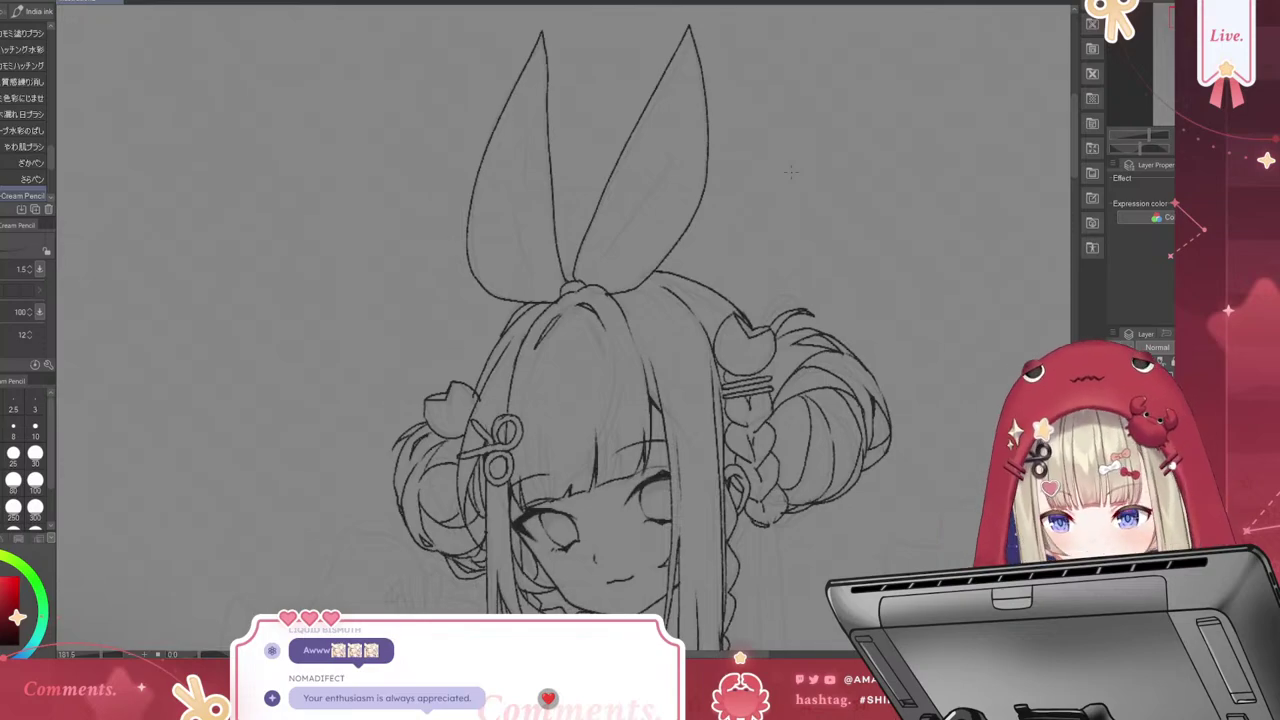
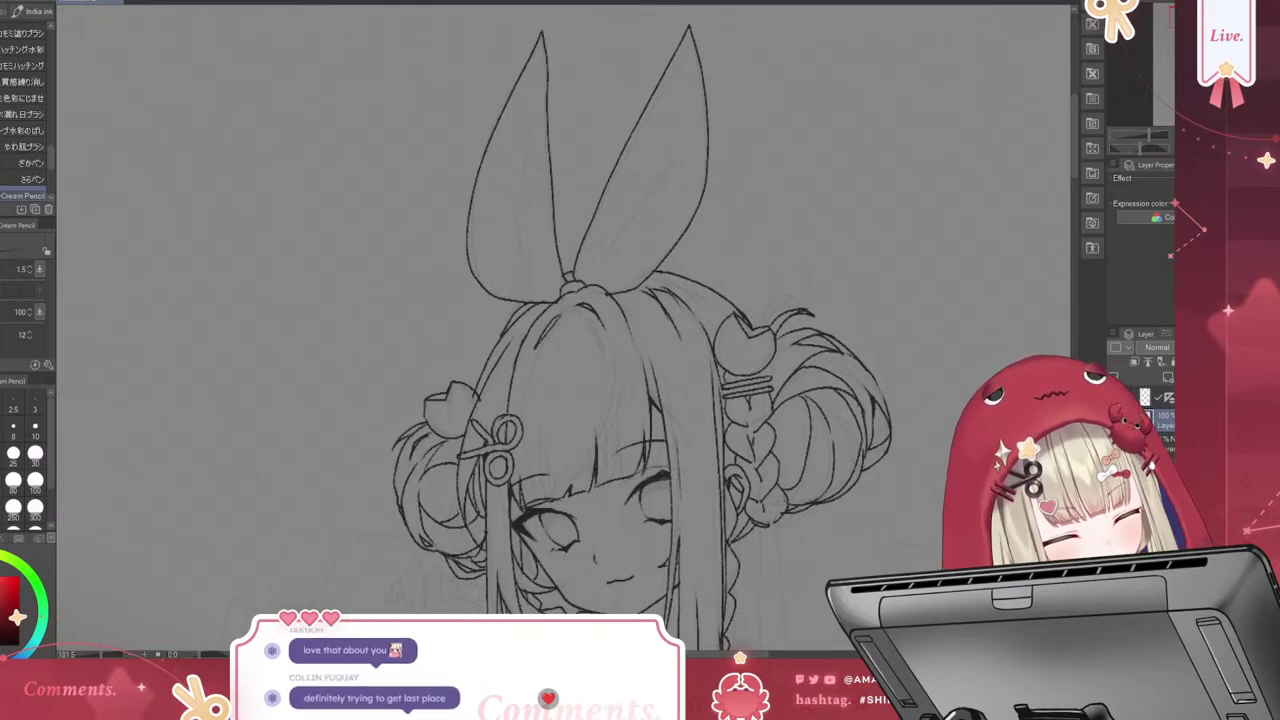
Add a curved strand line along the outer side of the left-hand hair bun
scroll(1073, 170, "down", 5)
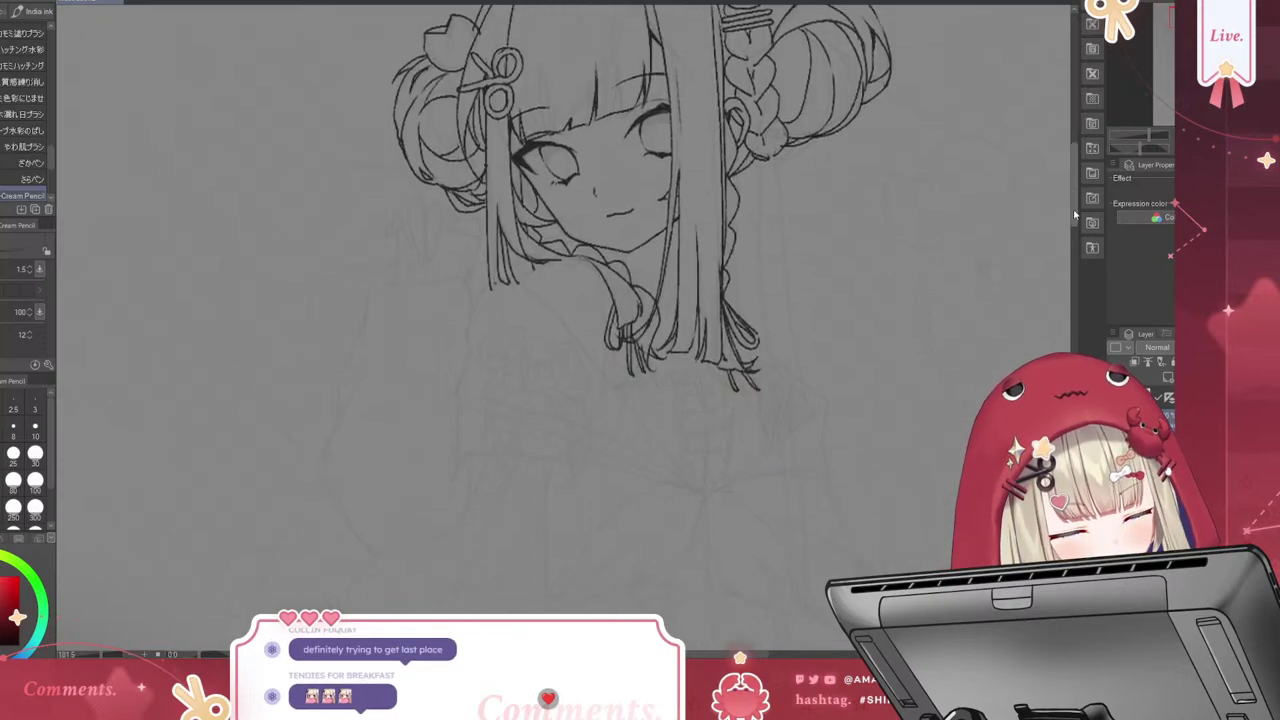
scroll(1065, 187, "down", 6)
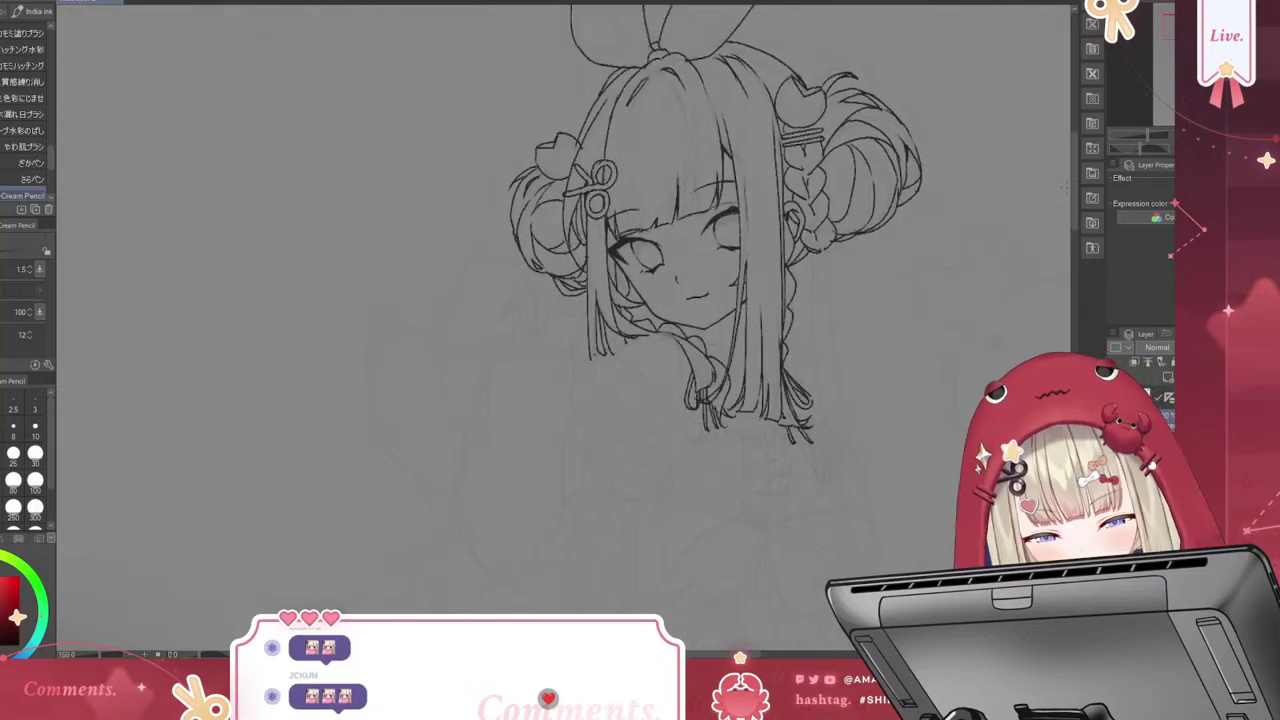
scroll(1066, 187, "up", 2)
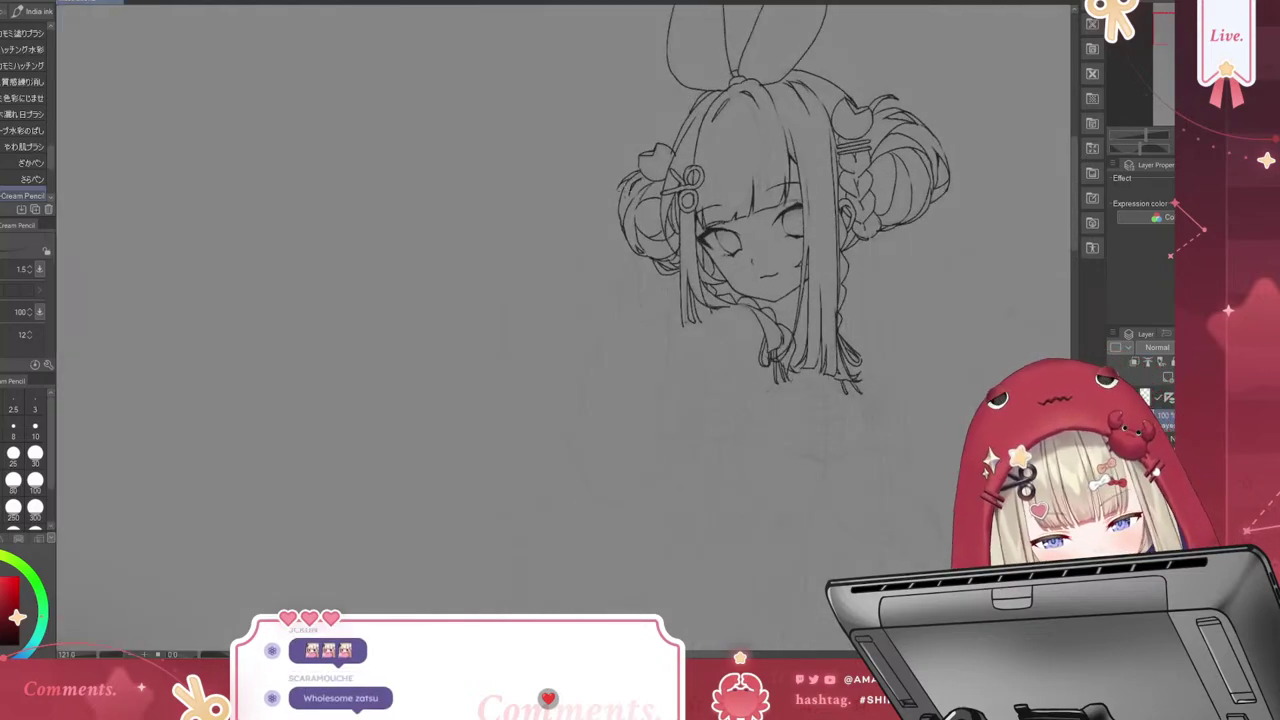
left_click_drag(628, 178, 616, 240)
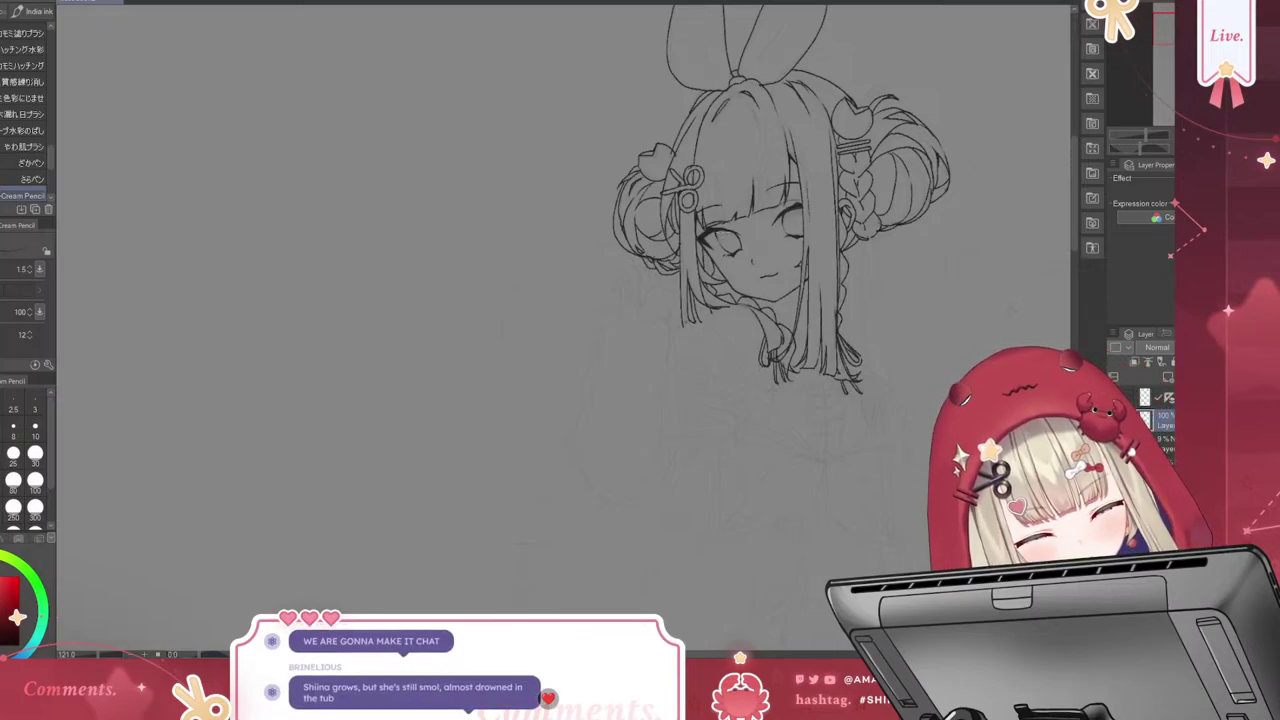
mouse_move(1074, 163)
left_mouse_down()
mouse_move(1074, 208)
mouse_move(1077, 151)
left_mouse_up()
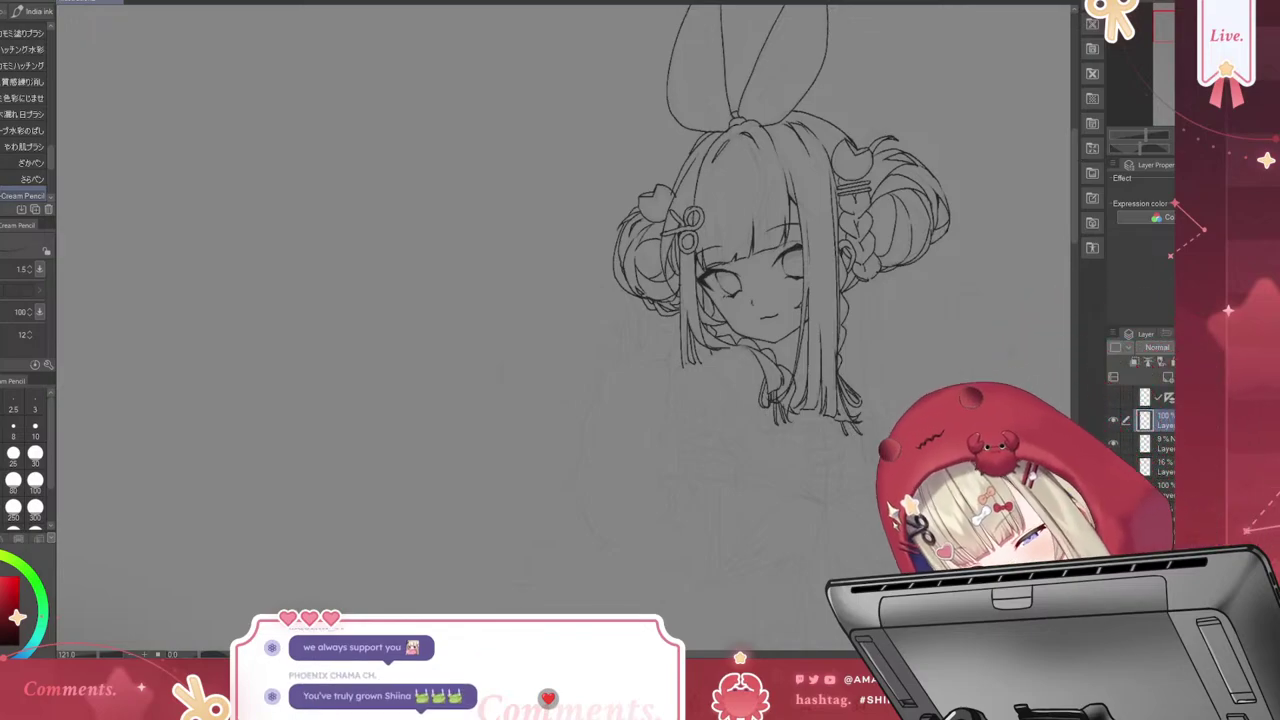
Clean up the line art around the bangs with the Hard eraser at size 8, then return to the Cream Pencil
key("e")
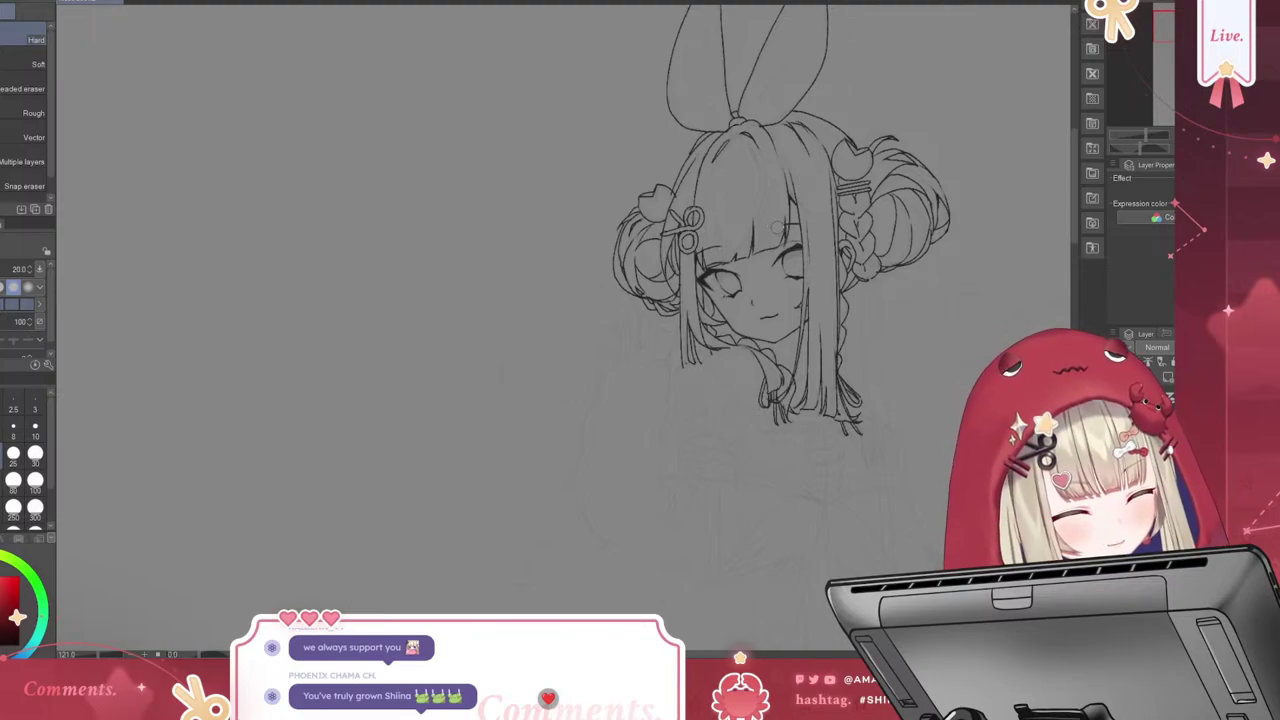
left_click(13, 427)
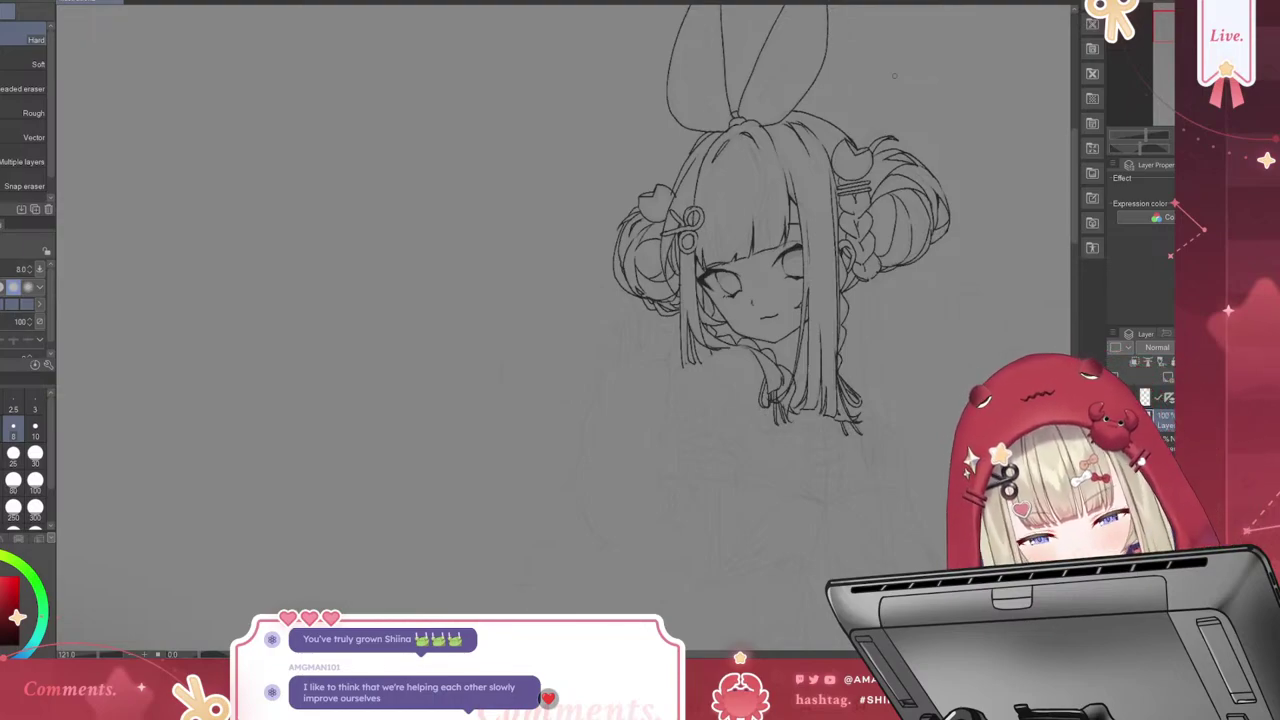
key("p")
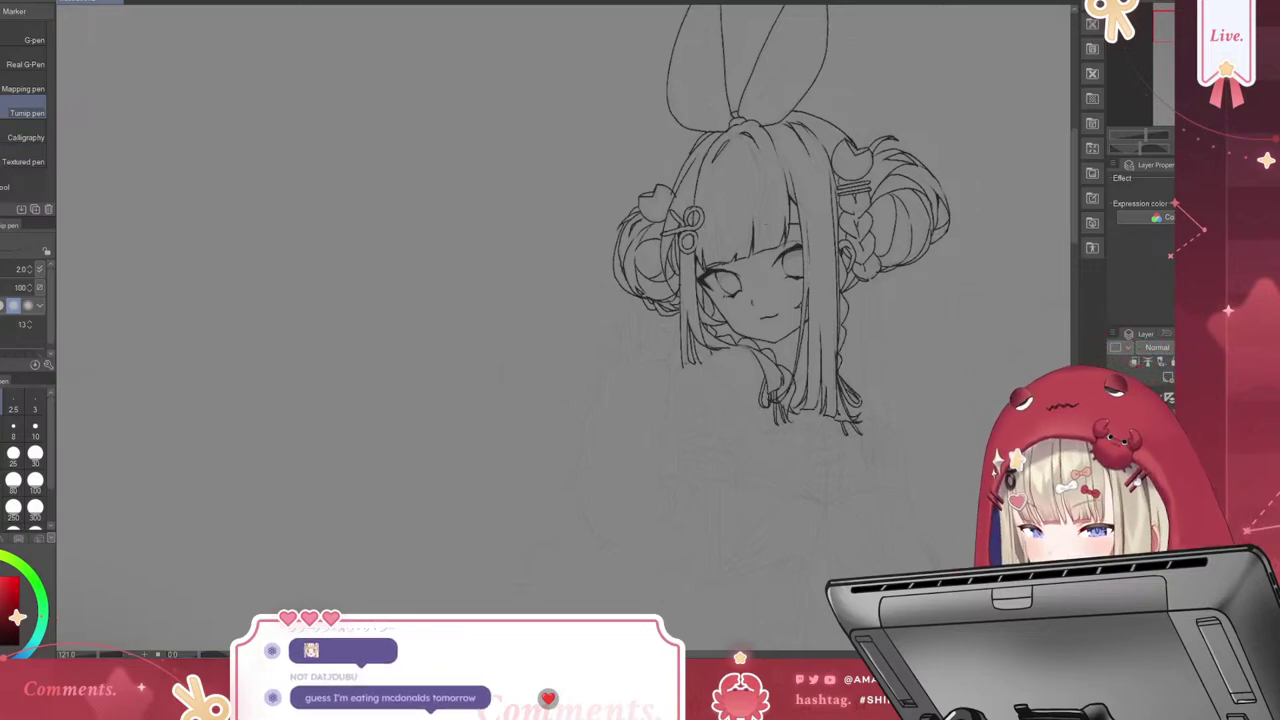
key("b")
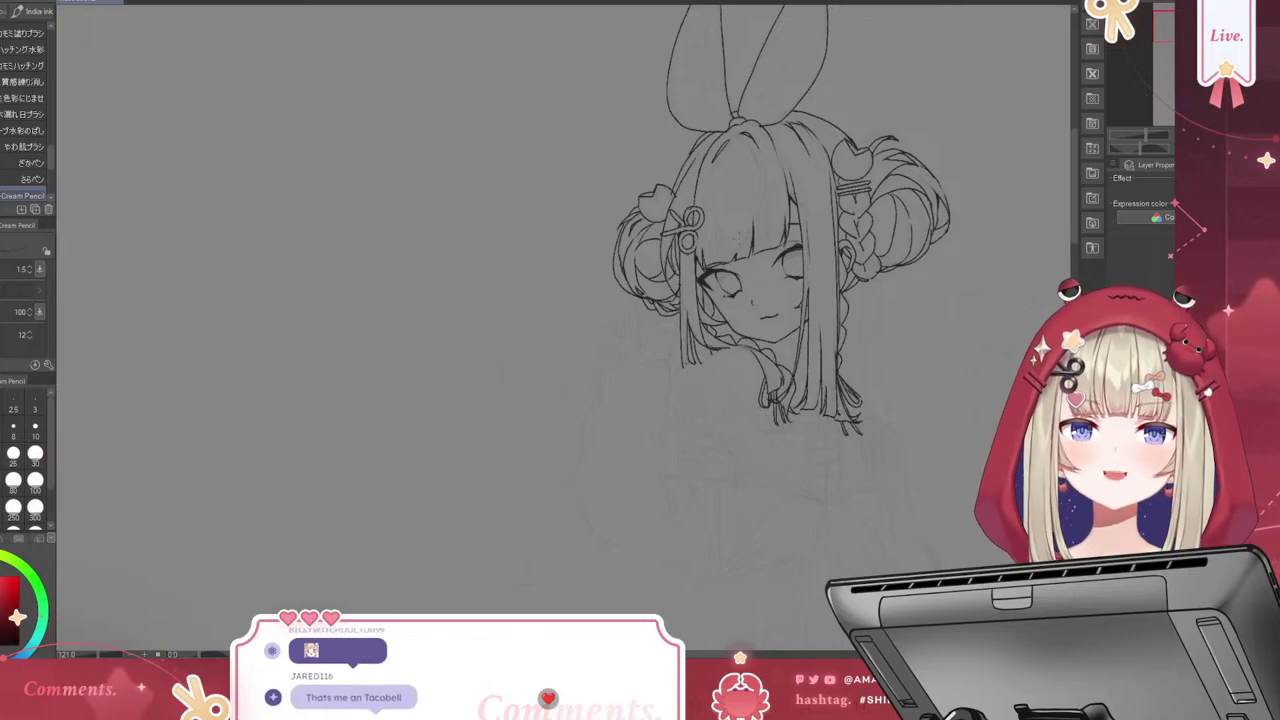
Draw the sailor collar's V-neckline and lower edges meeting at the chest, plus the right-hand side line running down from the collar's corner
mouse_move(1075, 194)
left_mouse_down()
mouse_move(1076, 232)
mouse_move(1077, 205)
left_mouse_up()
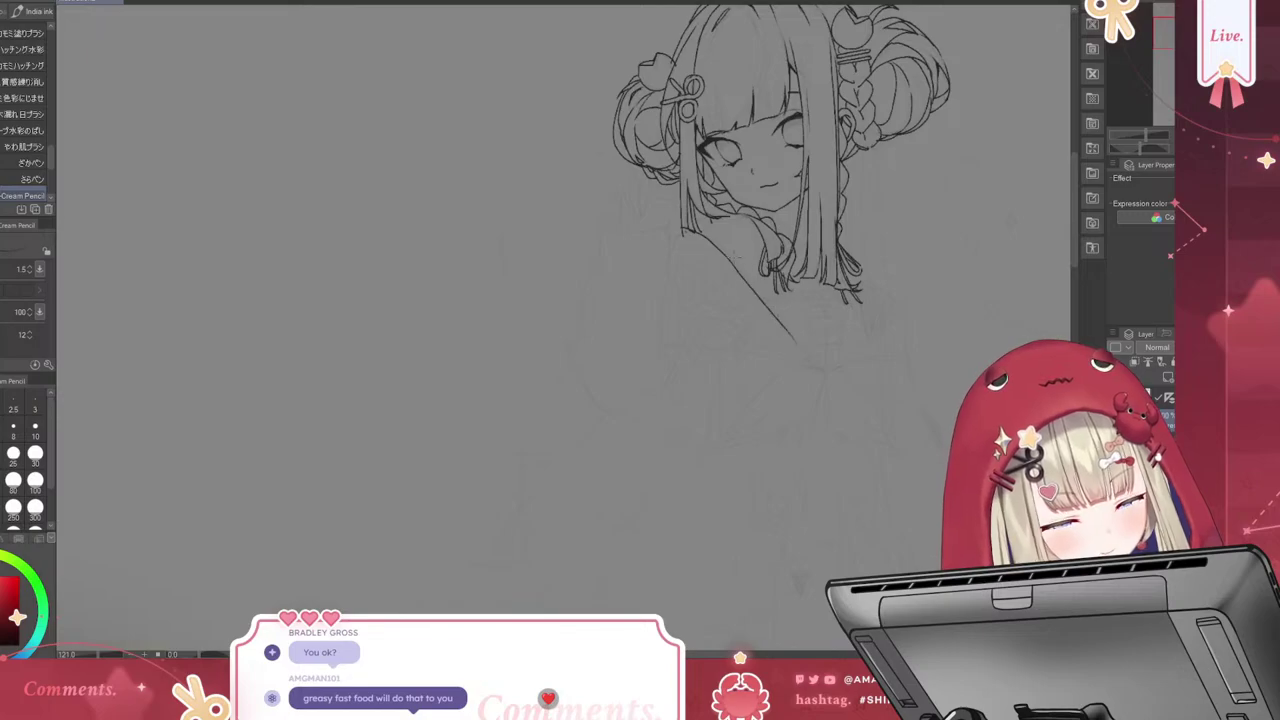
left_click_drag(755, 288, 824, 369)
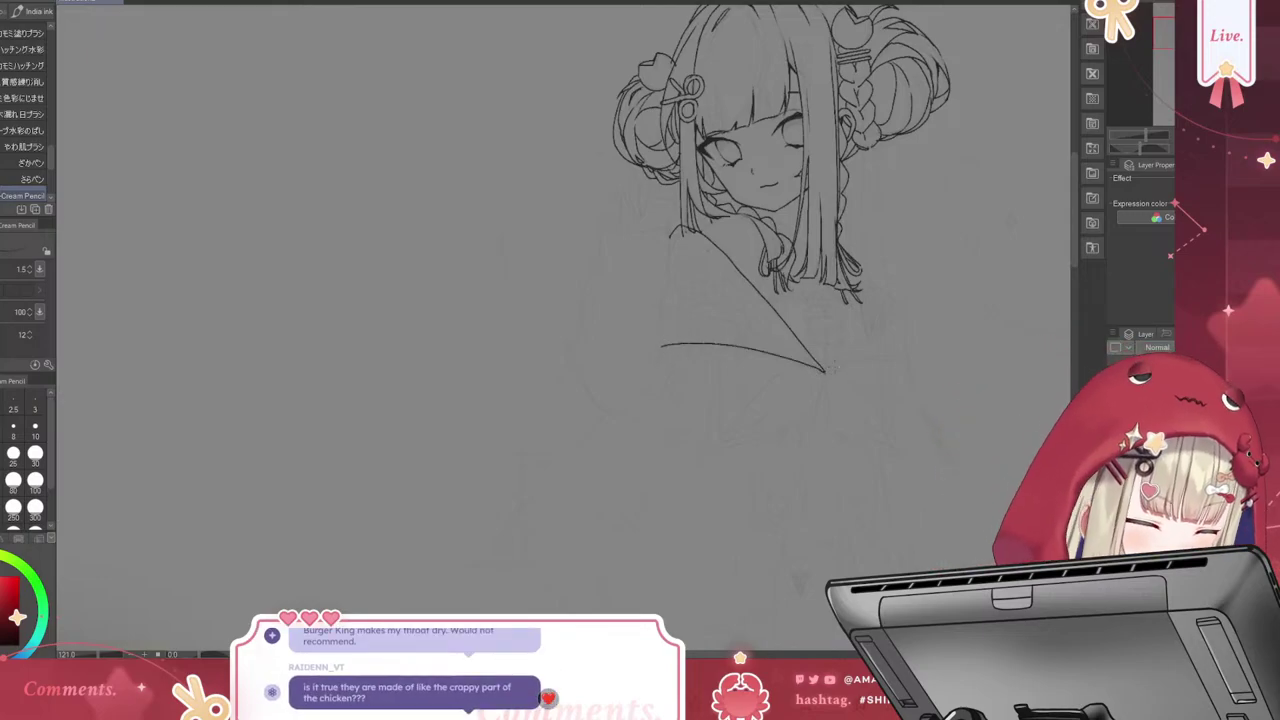
left_click_drag(826, 372, 897, 311)
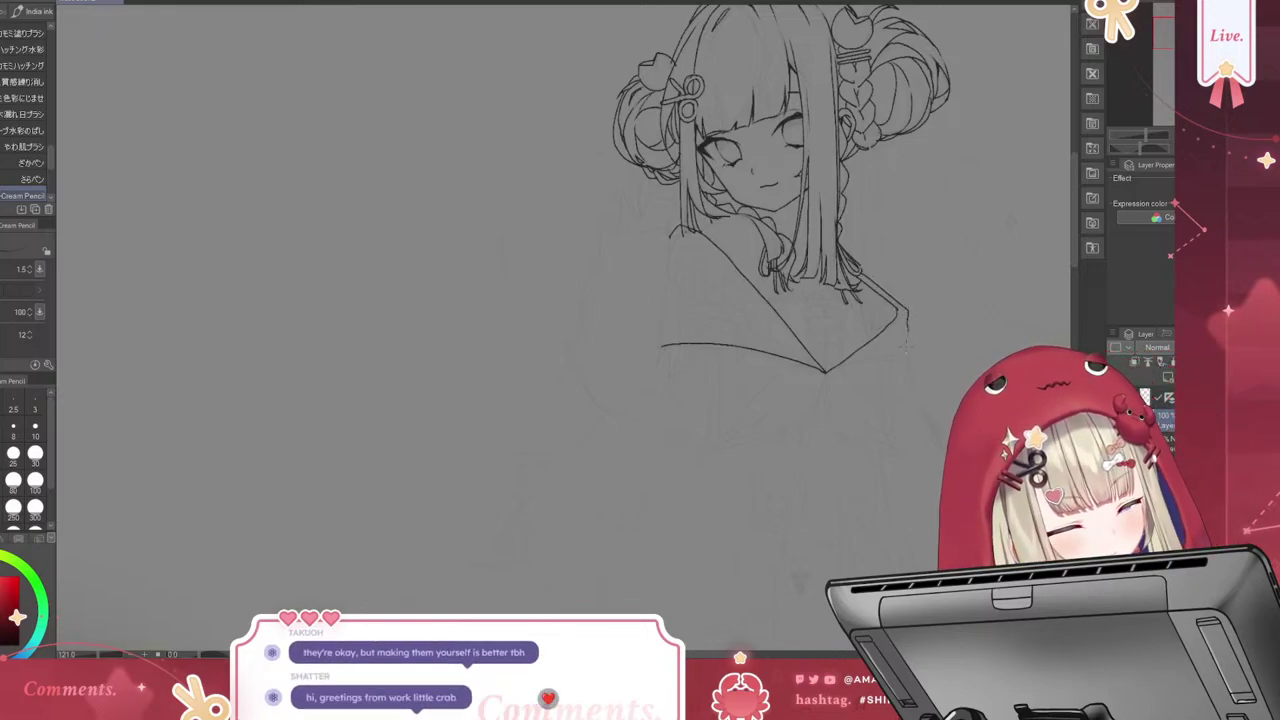
left_click_drag(905, 309, 909, 331)
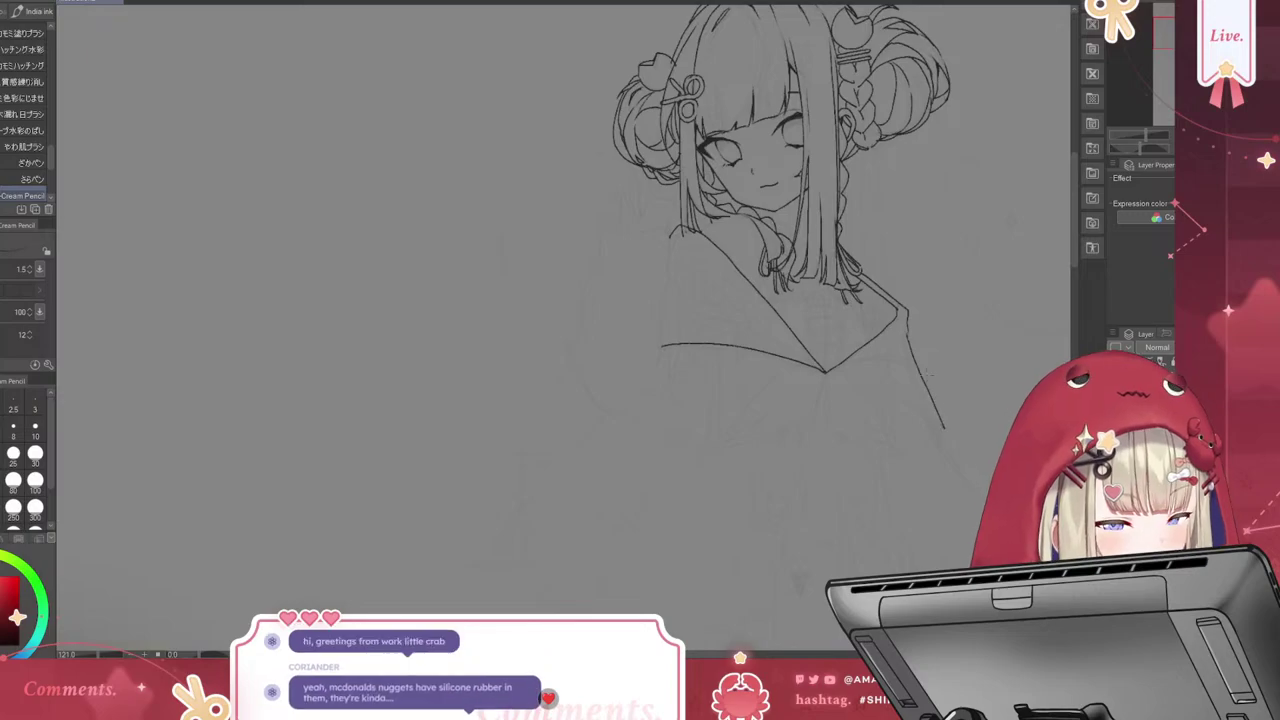
key("ctrl+z")
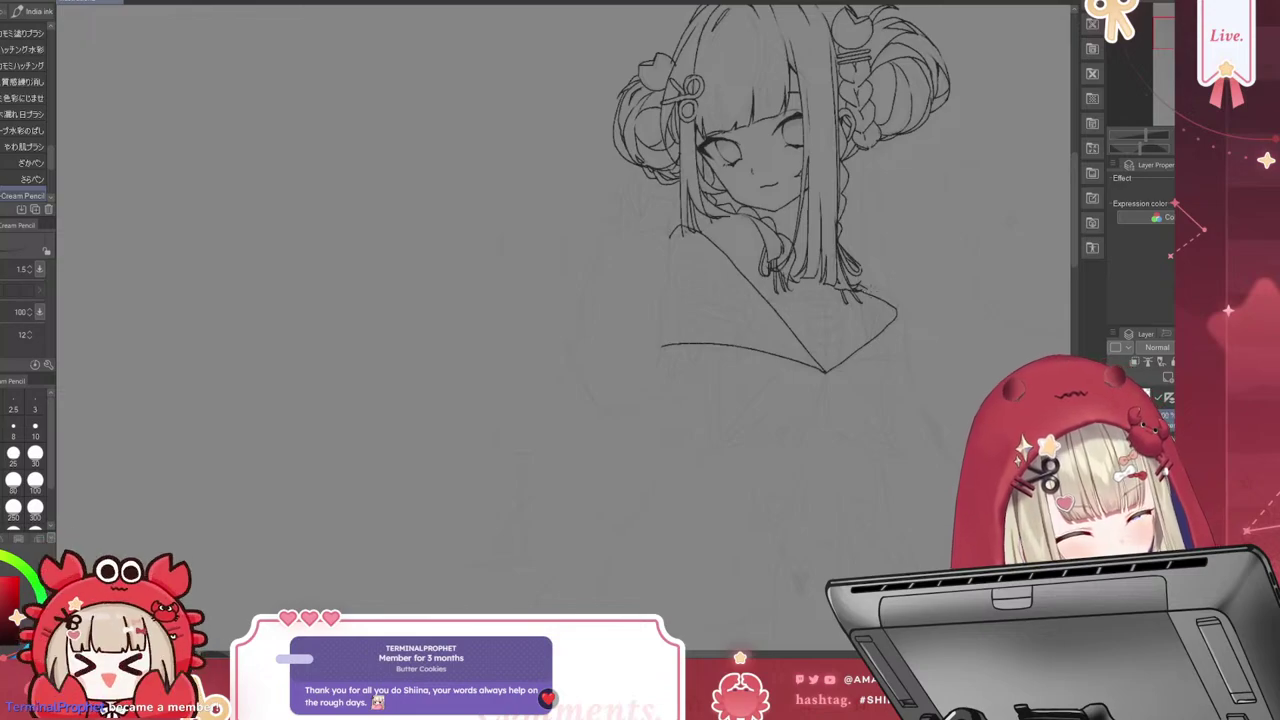
mouse_move(866, 290)
left_mouse_down()
mouse_move(903, 316)
mouse_move(935, 432)
left_mouse_up()
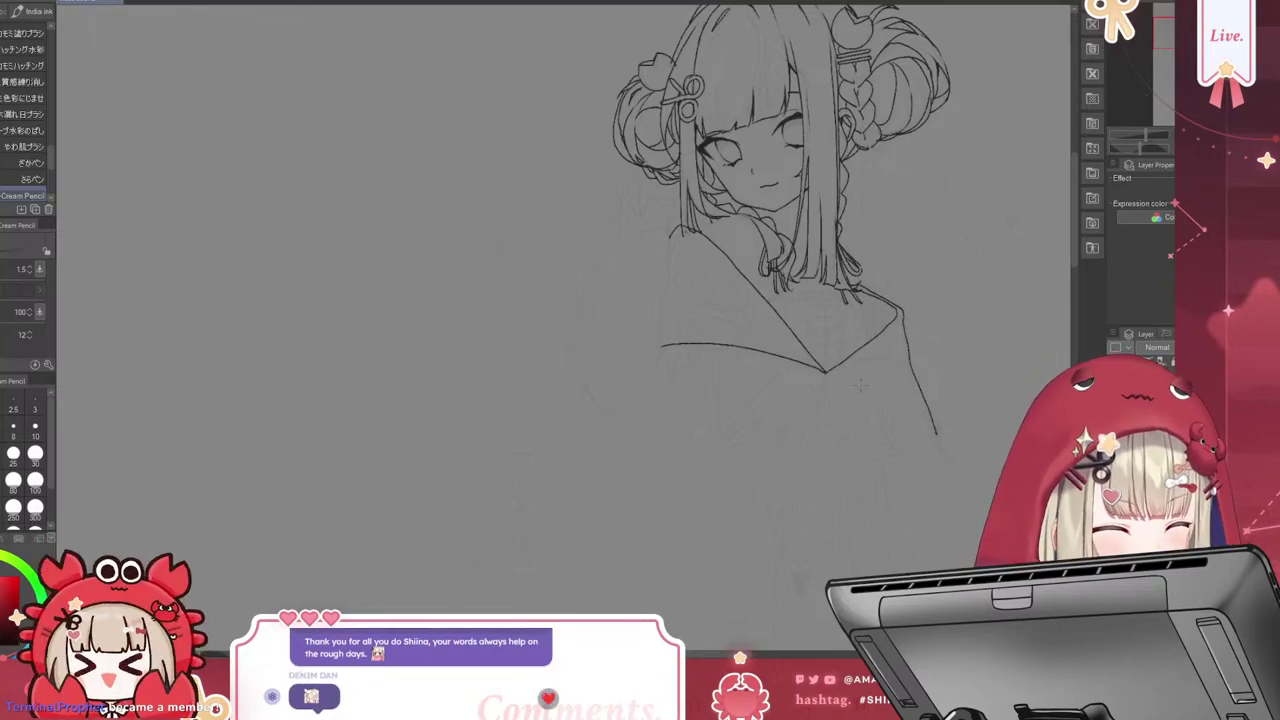
Draw the neckerchief's two pointed tails below the collar, with short fabric lines beside each tail
left_click_drag(862, 387, 936, 436)
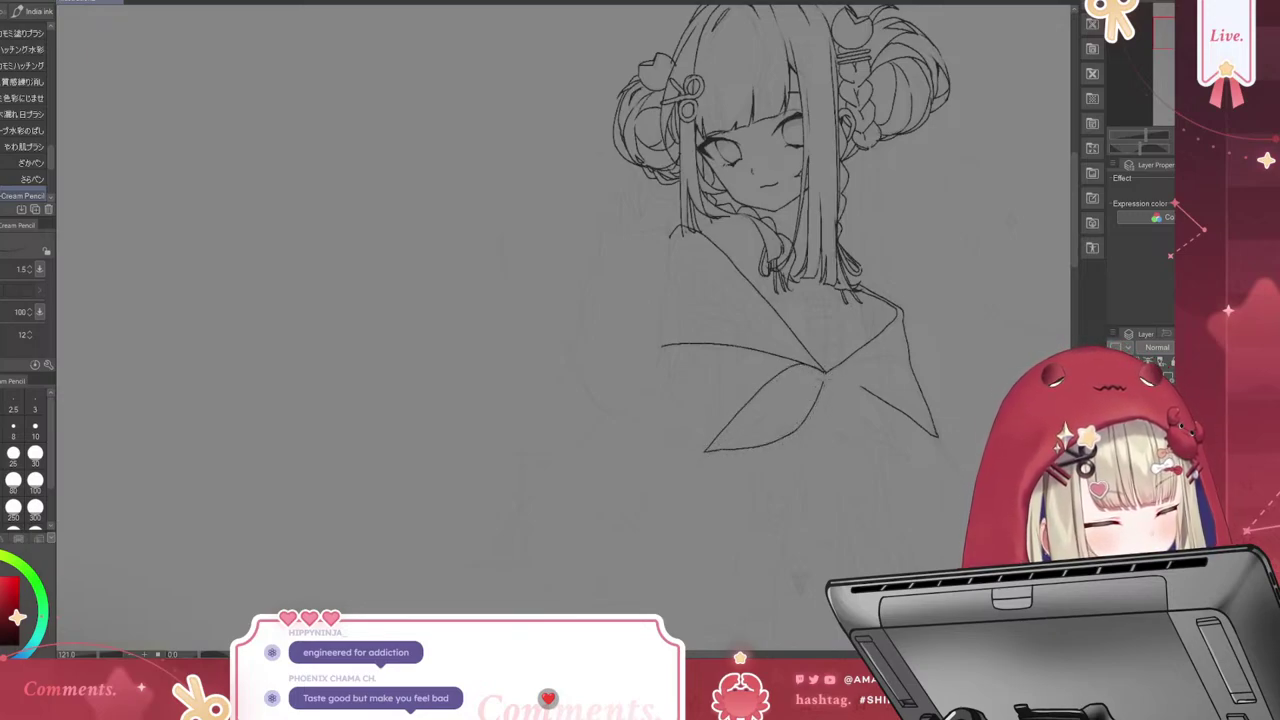
key("ctrl+z")
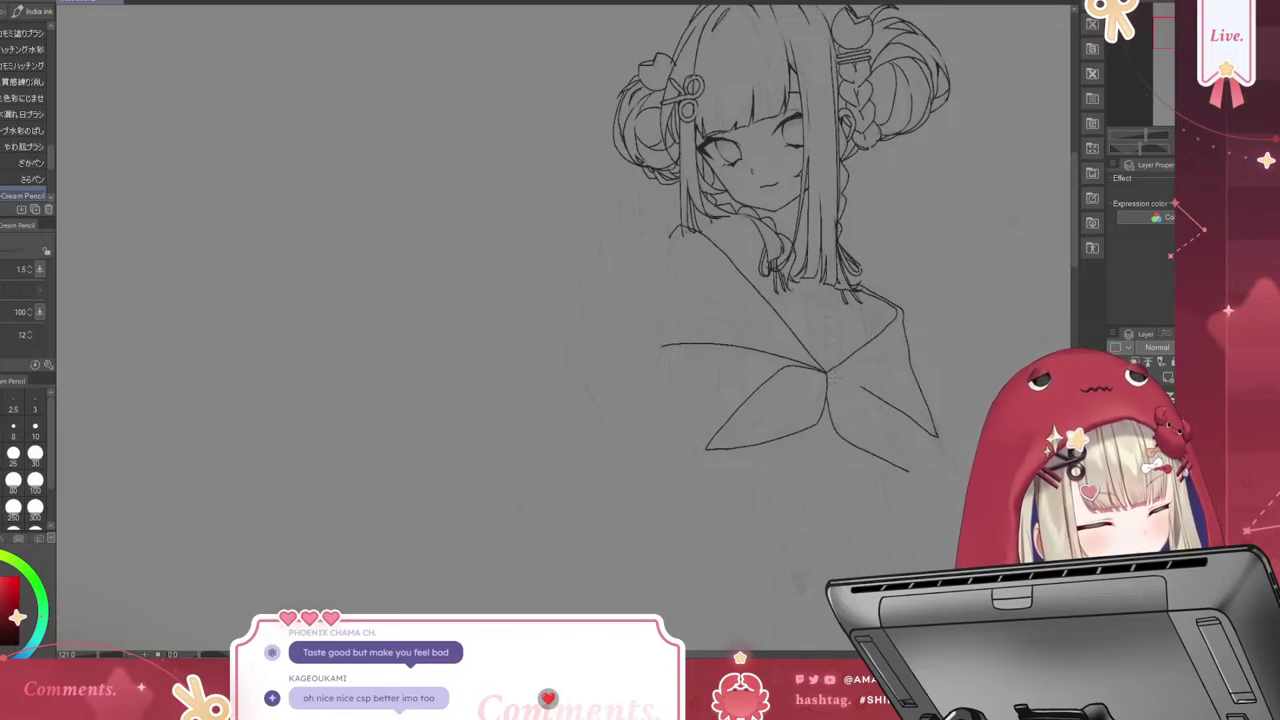
mouse_move(829, 373)
left_mouse_down()
mouse_move(879, 390)
mouse_move(909, 471)
left_mouse_up()
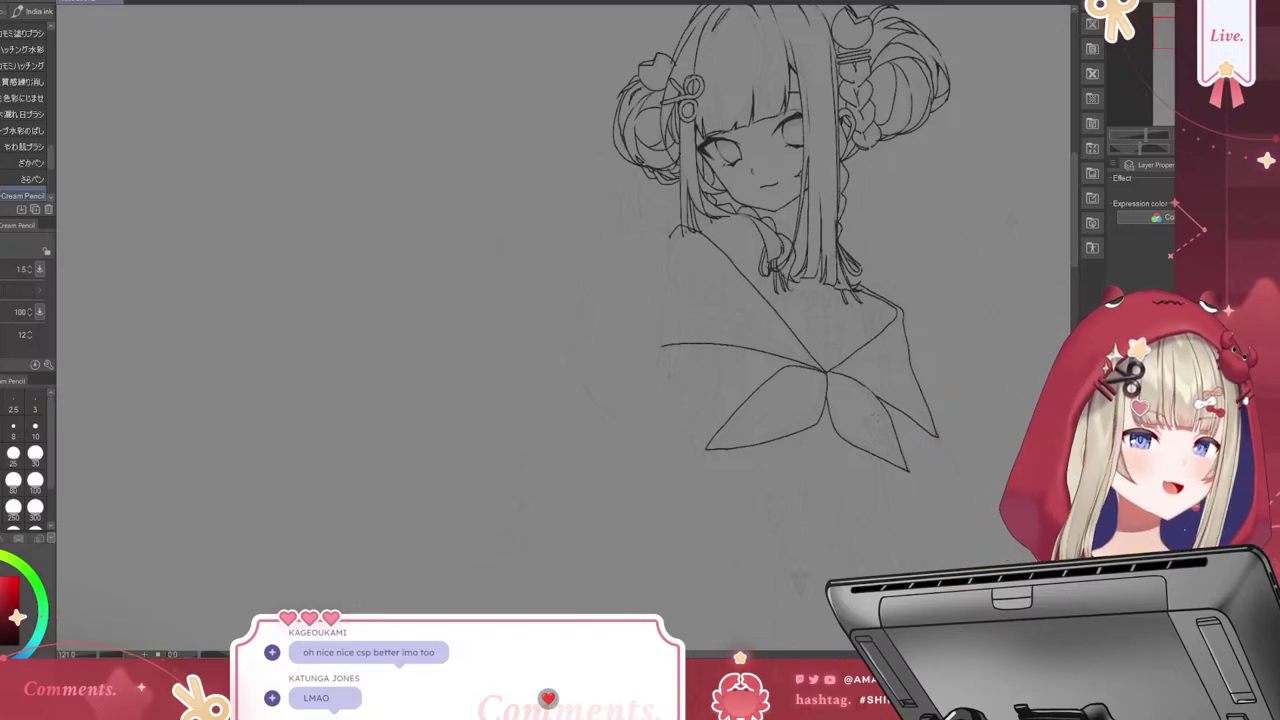
key("p")
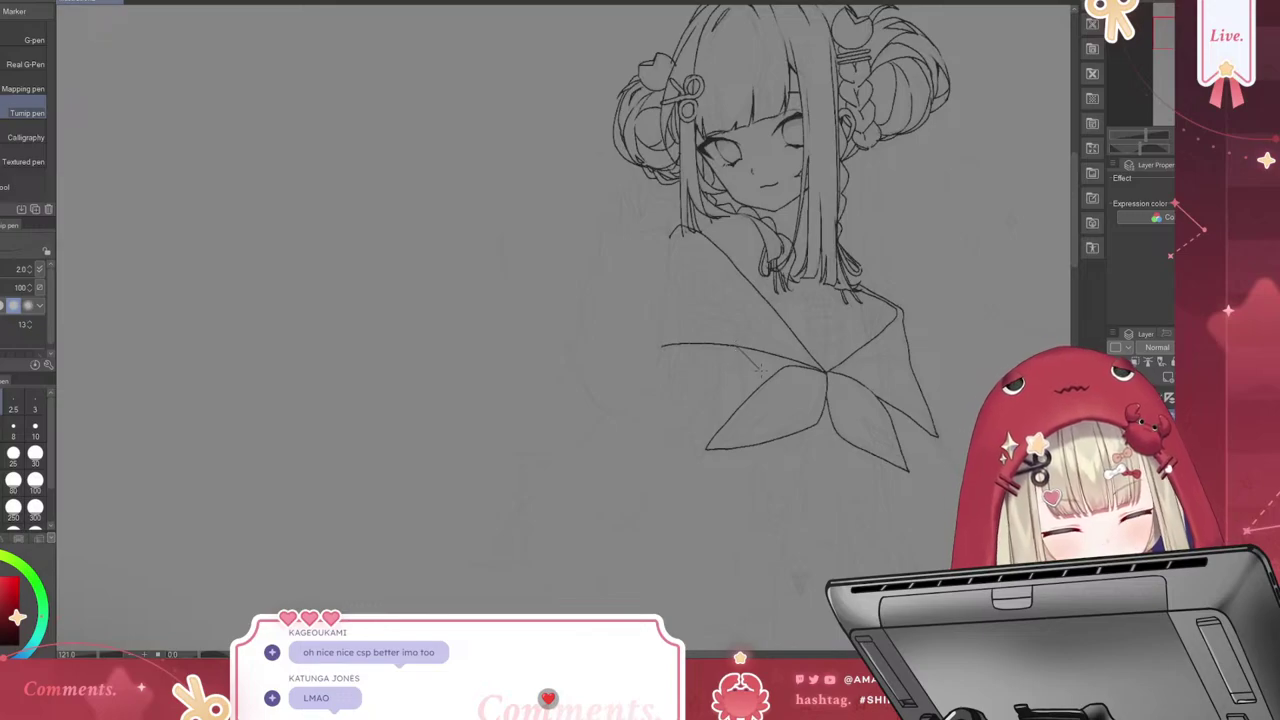
key("ctrl+z")
key("b")
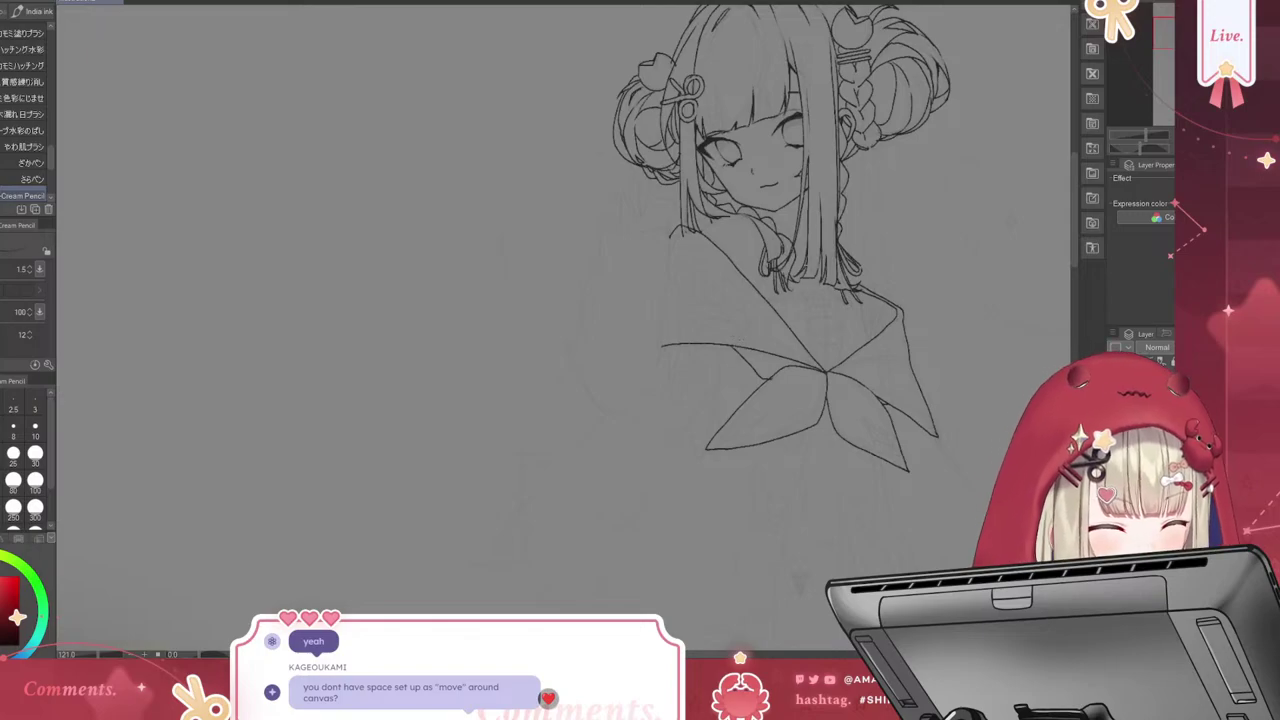
Draw the cuff of the raised left-hand sleeve and its outer outline down around the elbow
mouse_move(616, 229)
left_mouse_down()
mouse_move(668, 226)
mouse_move(613, 230)
mouse_move(649, 234)
left_mouse_up()
key("ctrl+z")
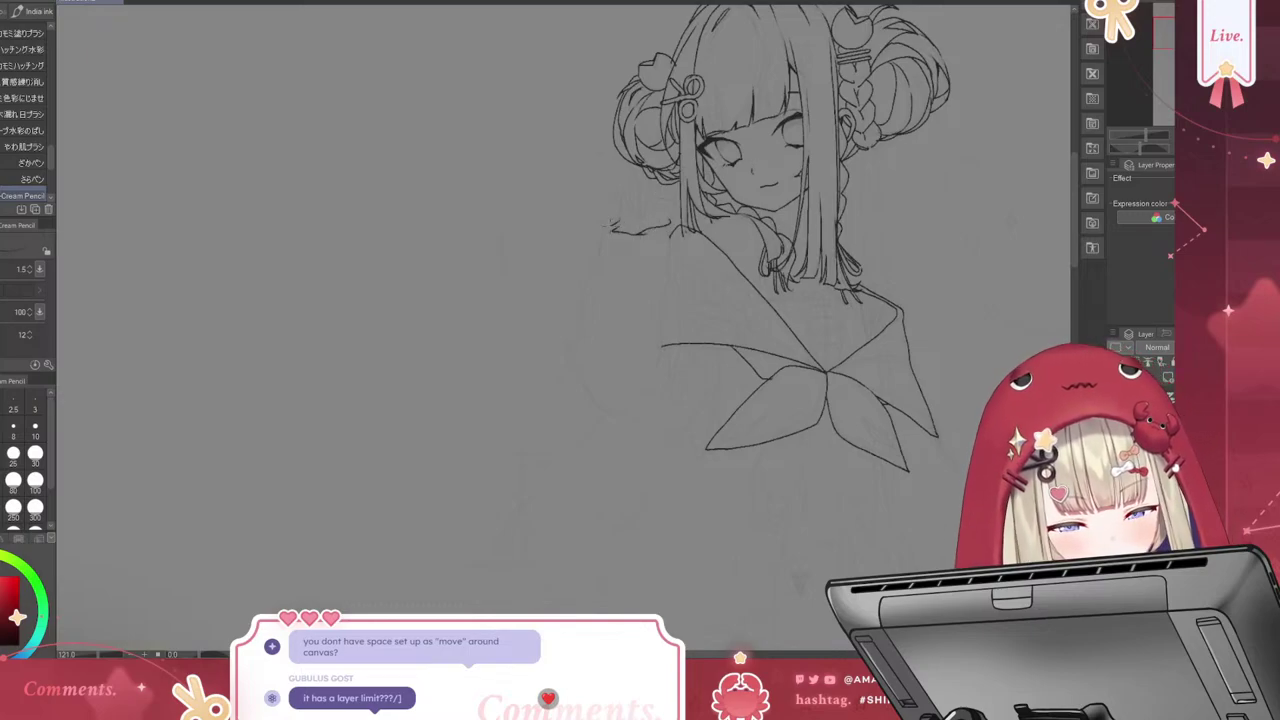
left_click_drag(605, 229, 601, 251)
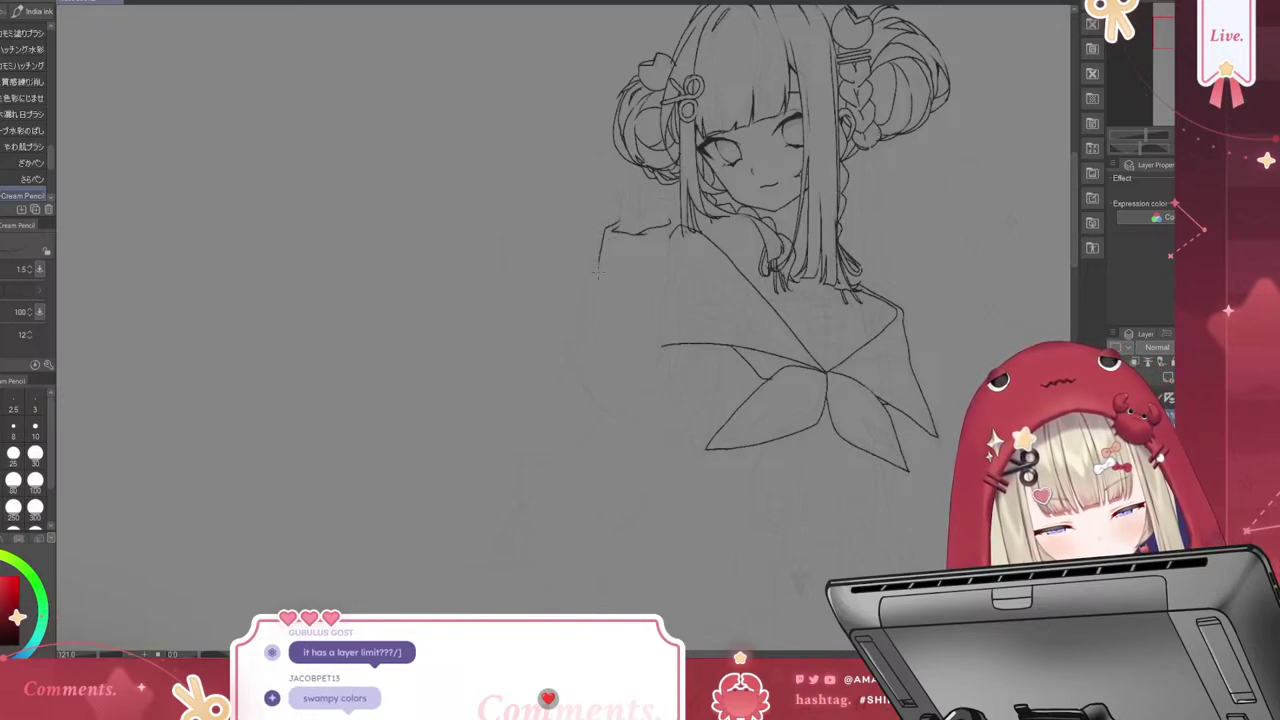
left_click_drag(589, 304, 575, 334)
mouse_move(603, 249)
left_mouse_down()
mouse_move(581, 296)
mouse_move(579, 380)
mouse_move(613, 420)
mouse_move(638, 409)
left_mouse_up()
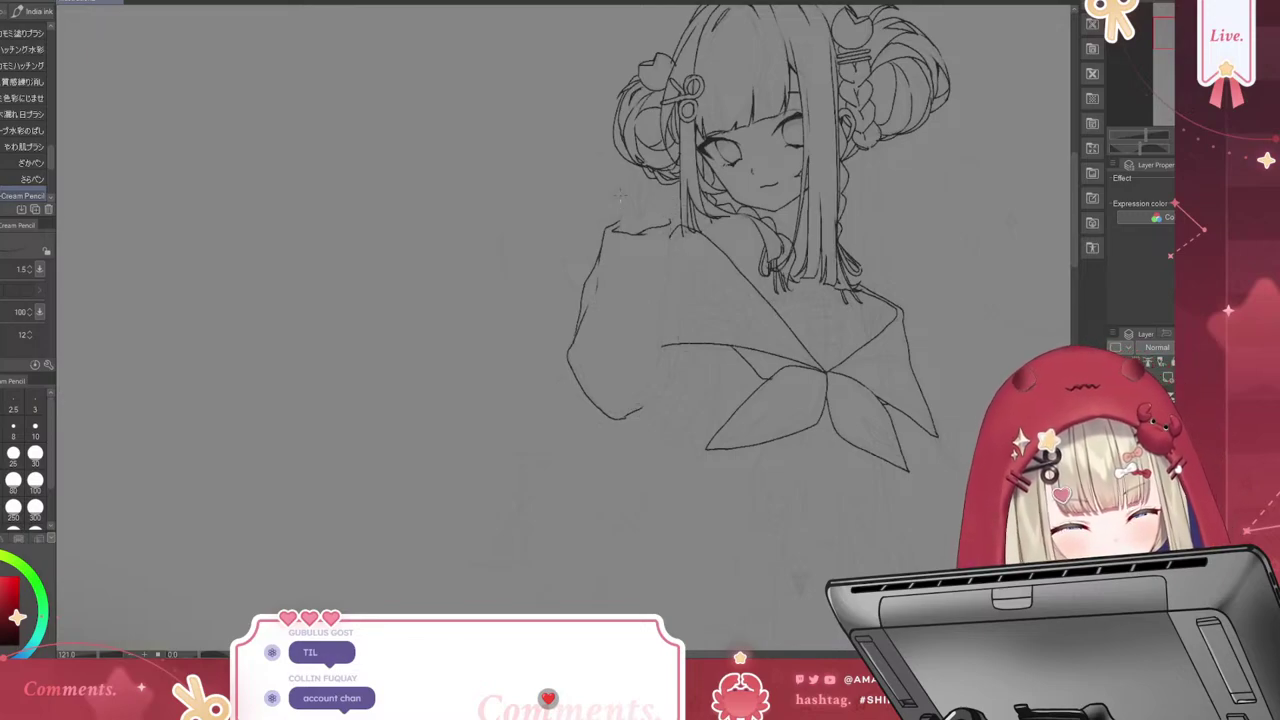
Draw the wrist lines above the cuff and the sleeve's inner outline down towards the elbow
left_click_drag(620, 195, 620, 228)
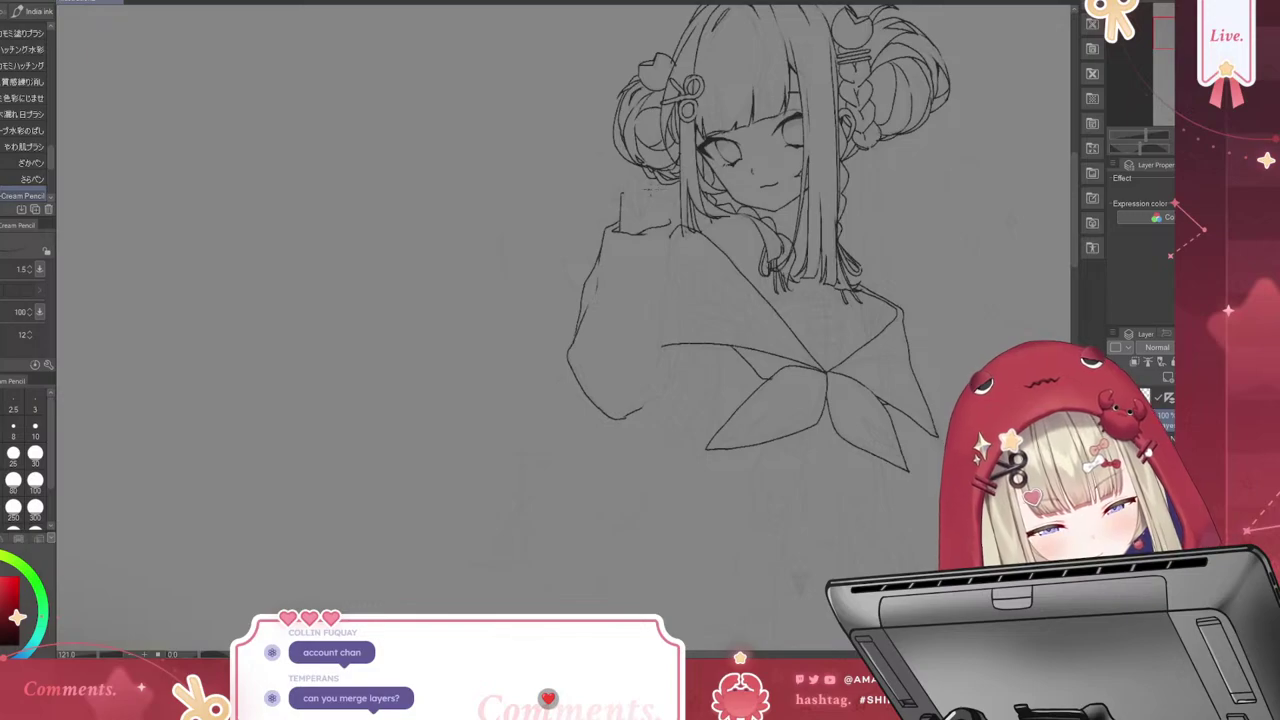
mouse_move(650, 189)
left_mouse_down()
mouse_move(670, 193)
mouse_move(669, 221)
left_mouse_up()
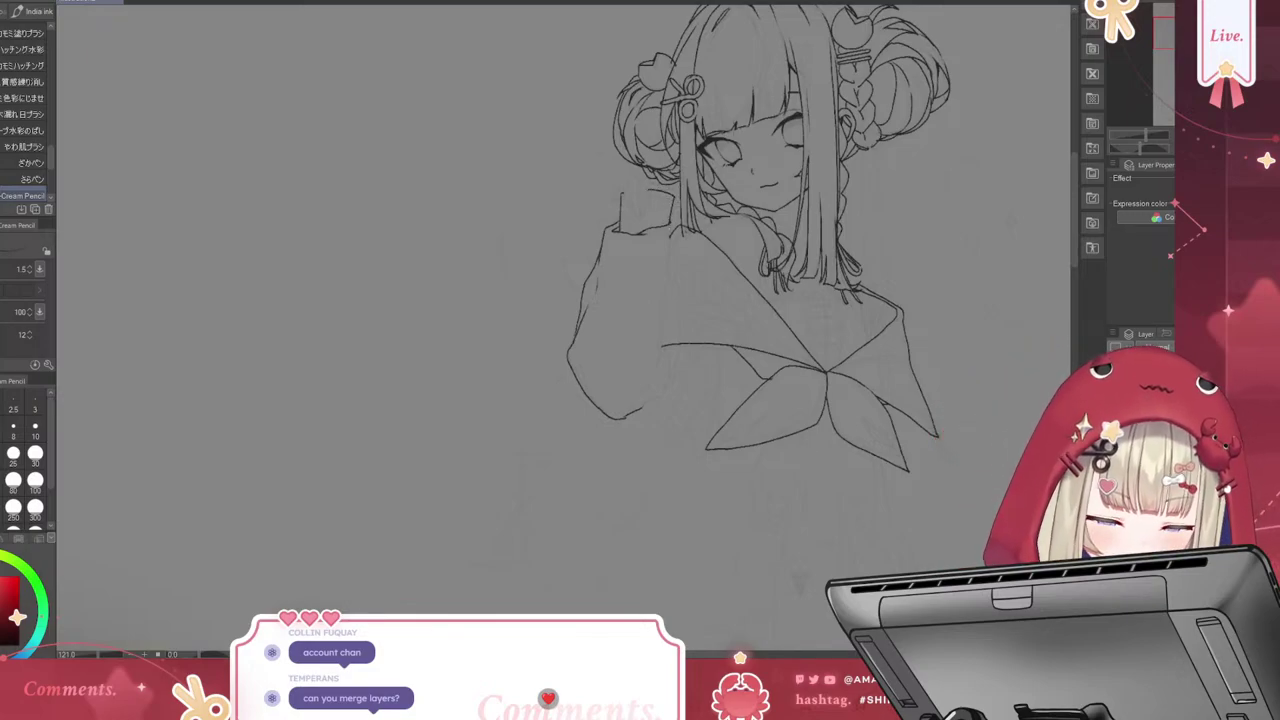
left_click_drag(672, 238, 645, 394)
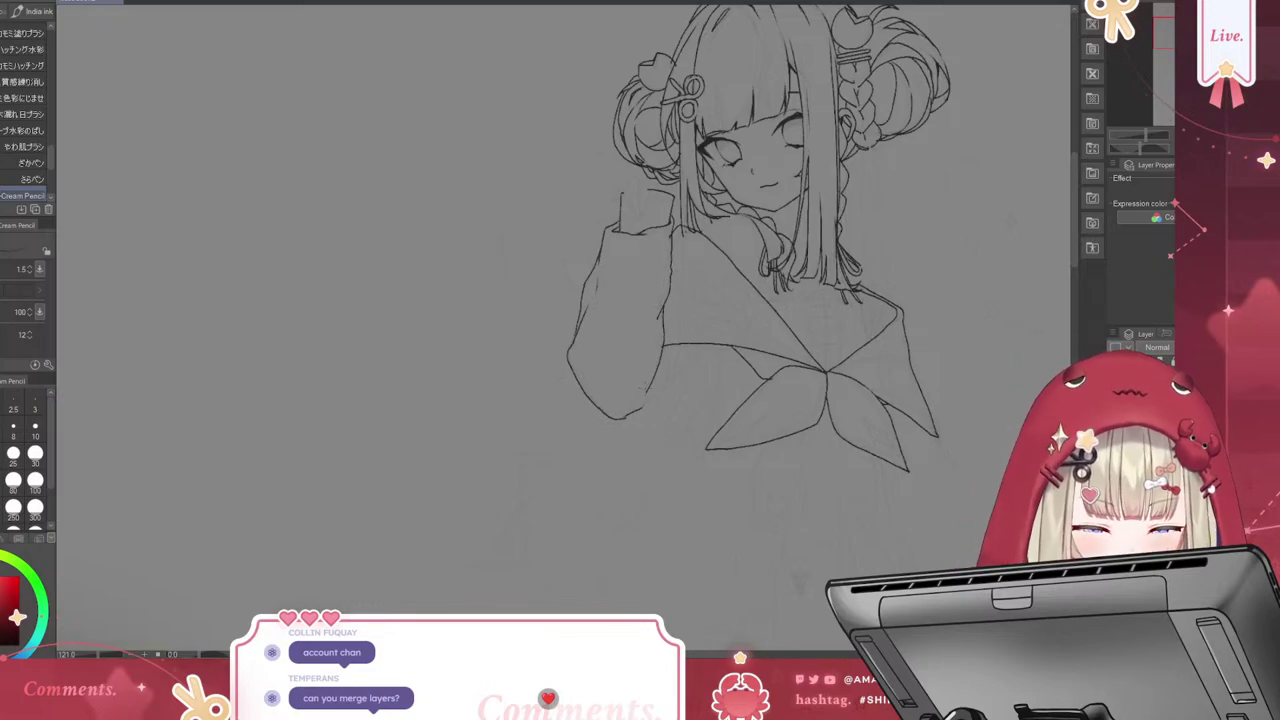
mouse_move(668, 346)
left_mouse_down()
mouse_move(652, 388)
mouse_move(660, 398)
mouse_move(625, 416)
mouse_move(673, 406)
mouse_move(692, 345)
left_mouse_up()
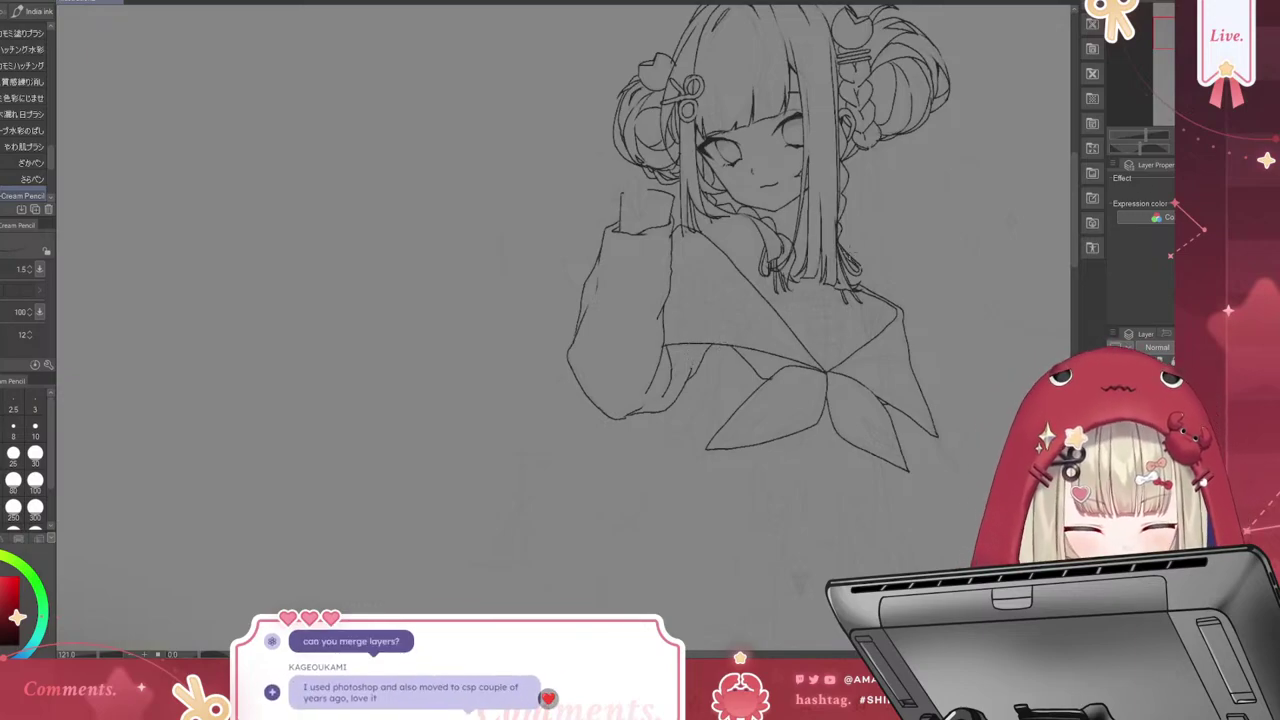
key("ctrl+z")
key("ctrl+z")
mouse_move(702, 346)
left_mouse_down()
mouse_move(668, 400)
mouse_move(632, 414)
left_mouse_up()
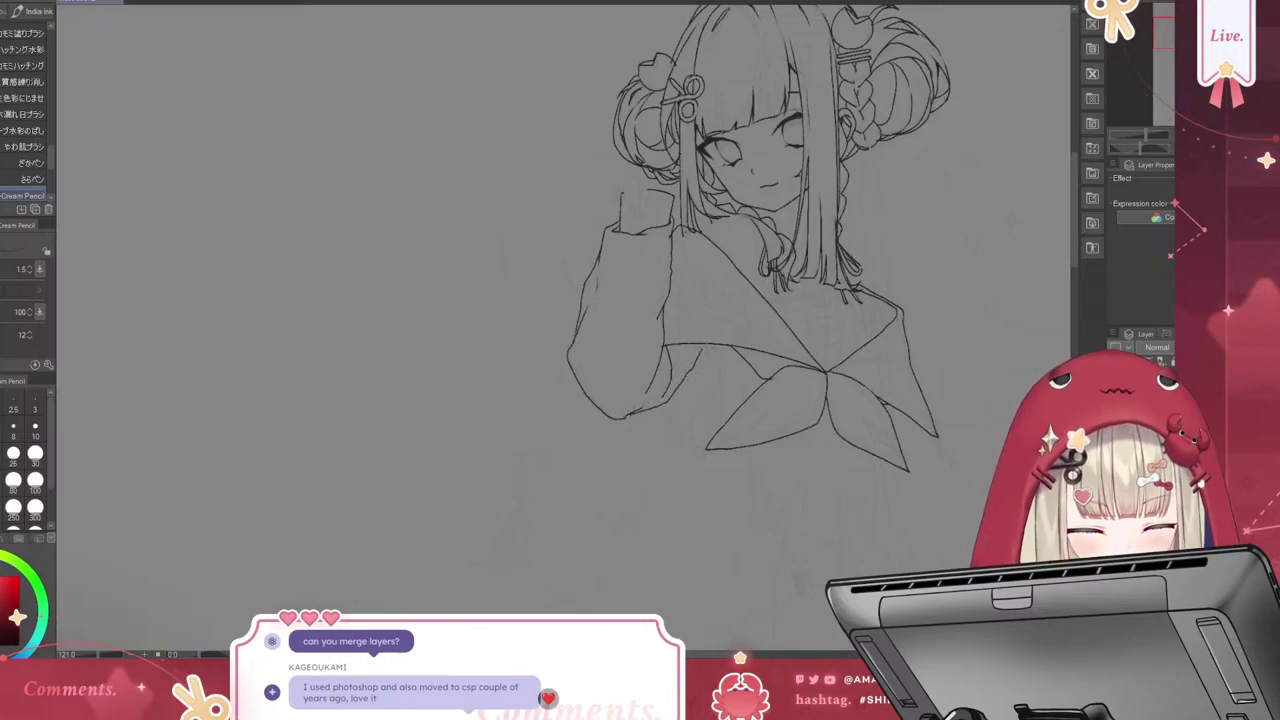
left_click_drag(709, 341, 700, 352)
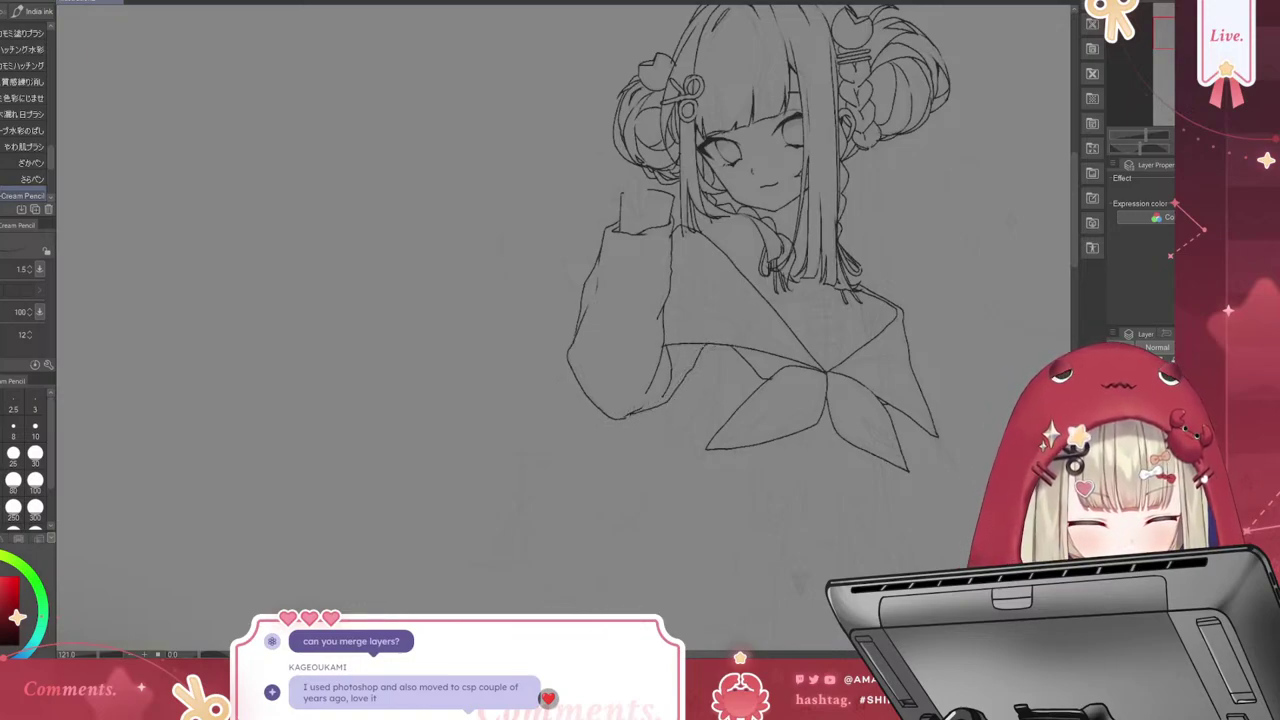
key("ctrl+z")
key("ctrl+z")
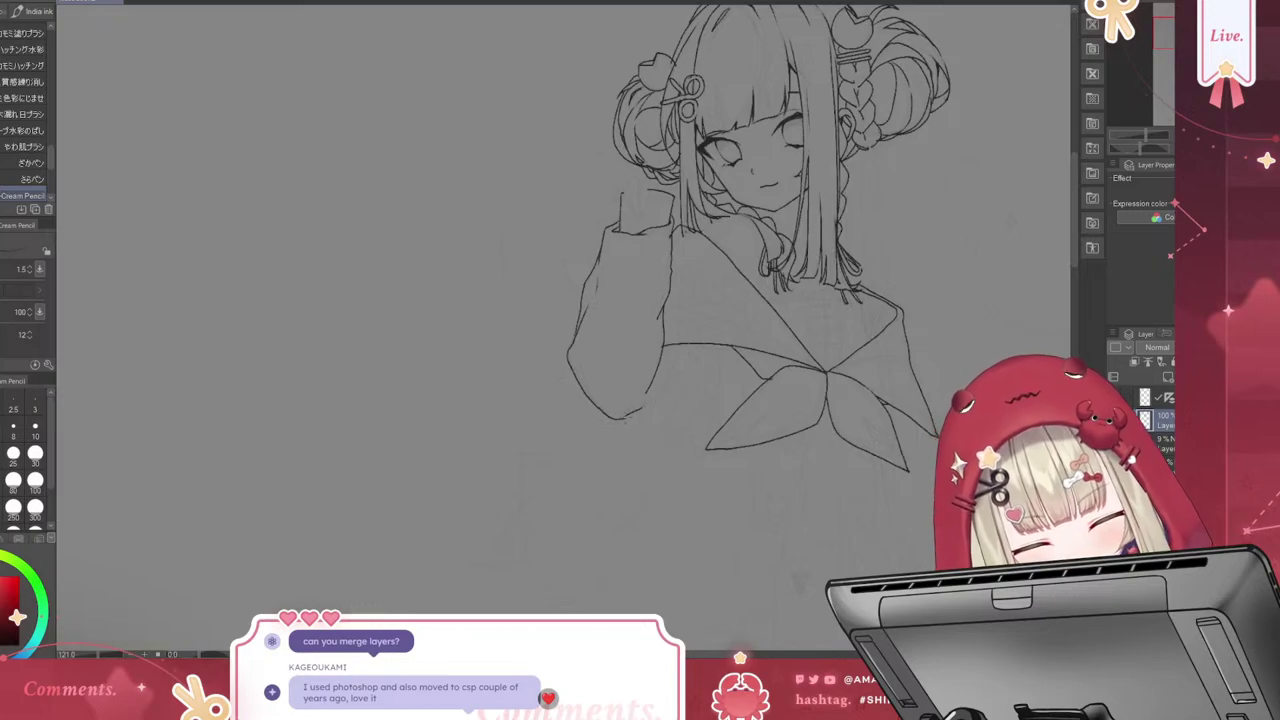
Draw the raised sleeve's underside from the elbow up to the collar and curled finger lines on the hand above the cuff
mouse_move(628, 416)
left_mouse_down()
mouse_move(660, 406)
mouse_move(676, 378)
left_mouse_up()
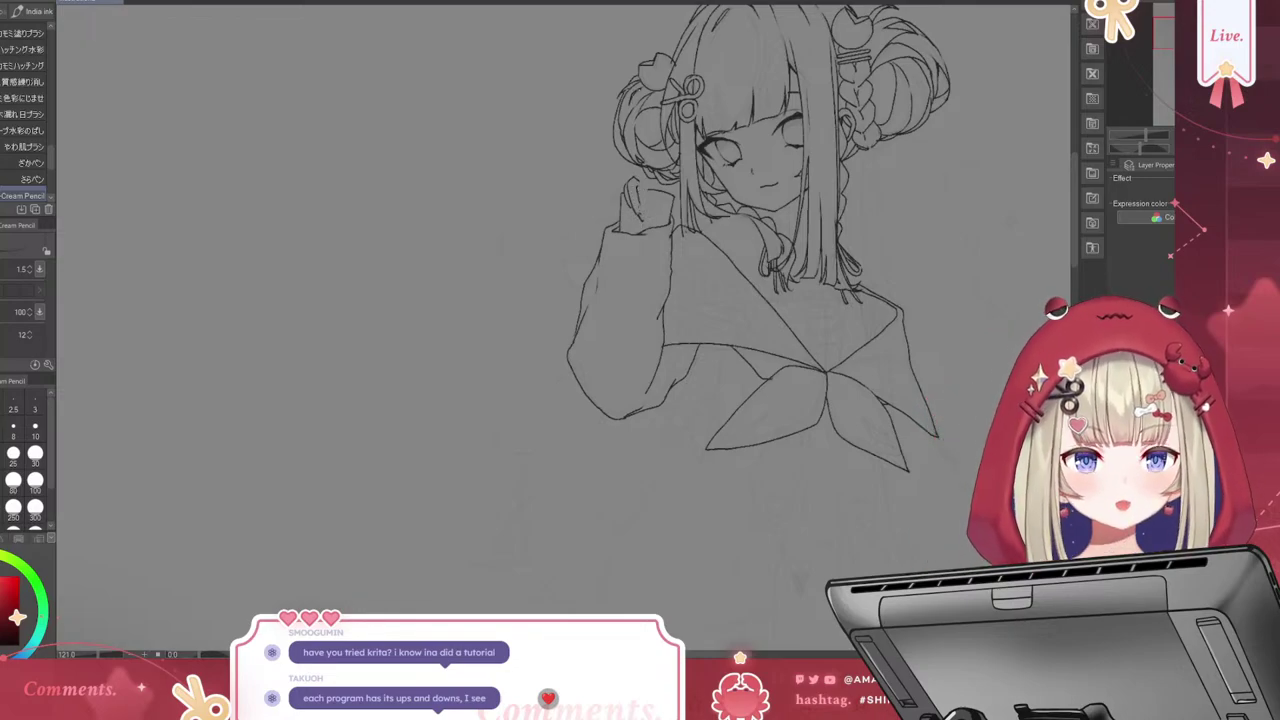
left_click_drag(633, 185, 641, 203)
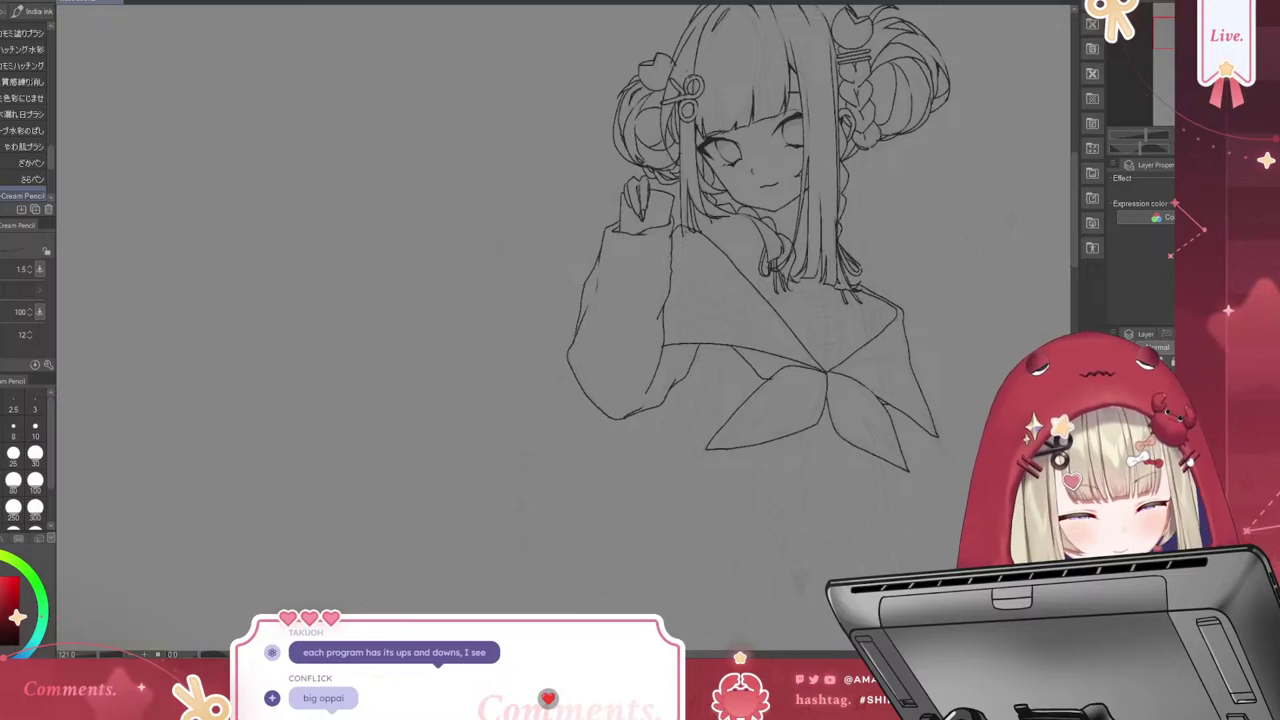
key("e")
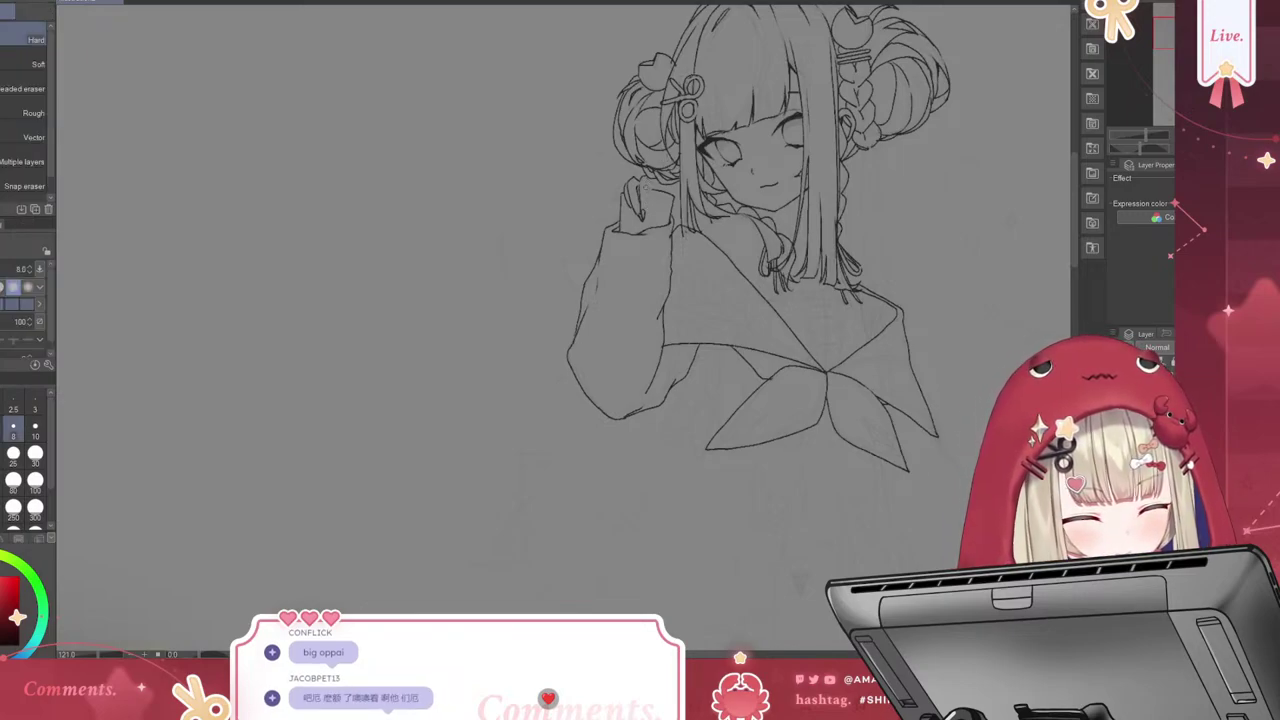
key("p")
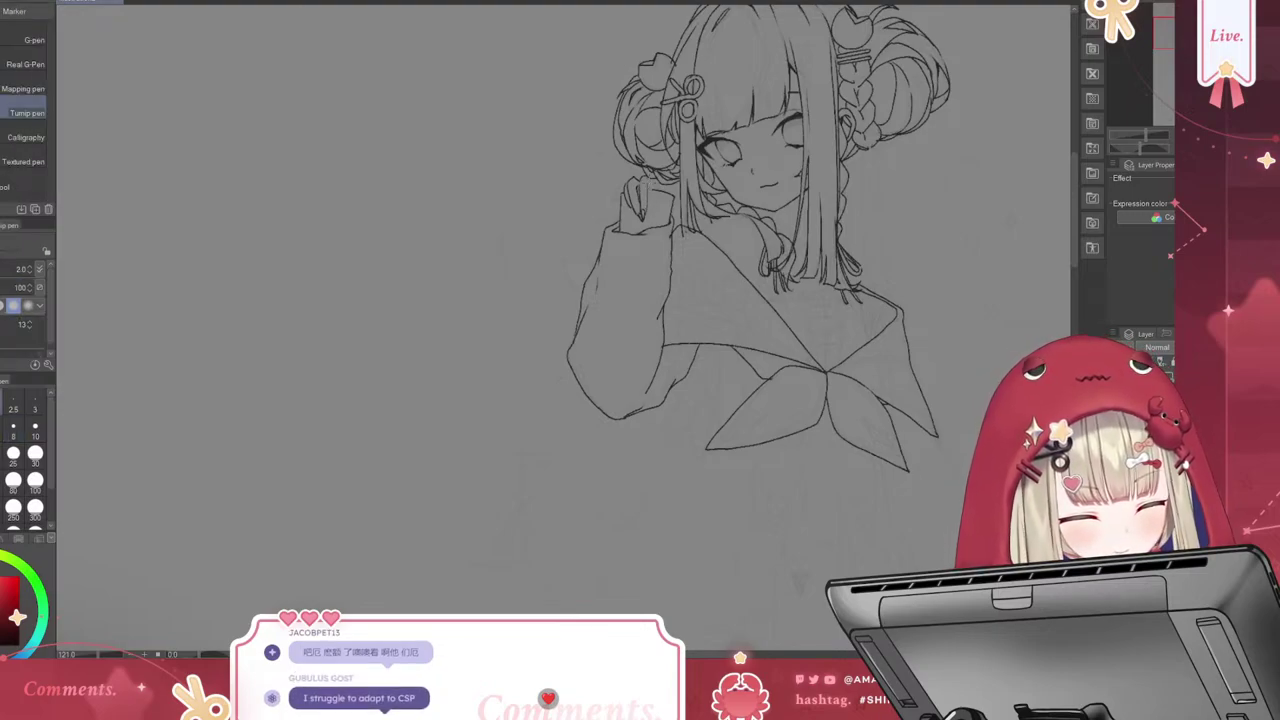
key("p")
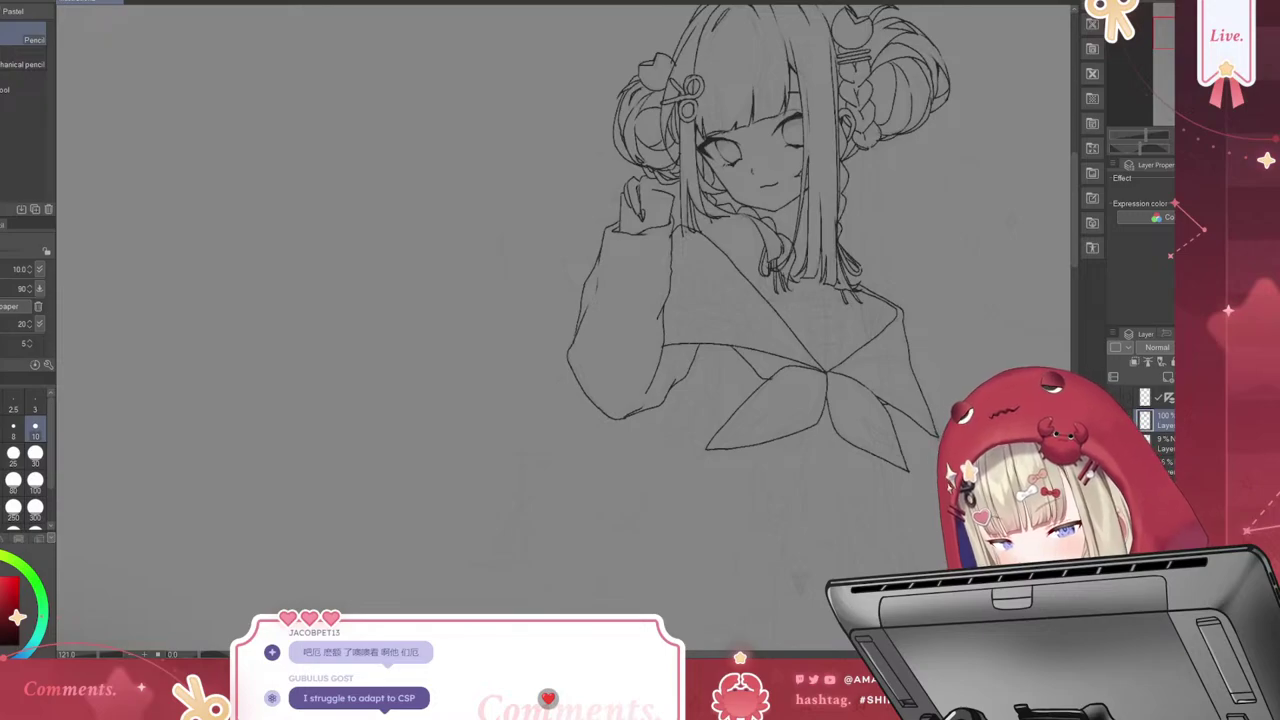
Finish the raised hand's remaining fingers above the cuff with the Cream Pencil and touch up the neckline beside the braid
key("p")
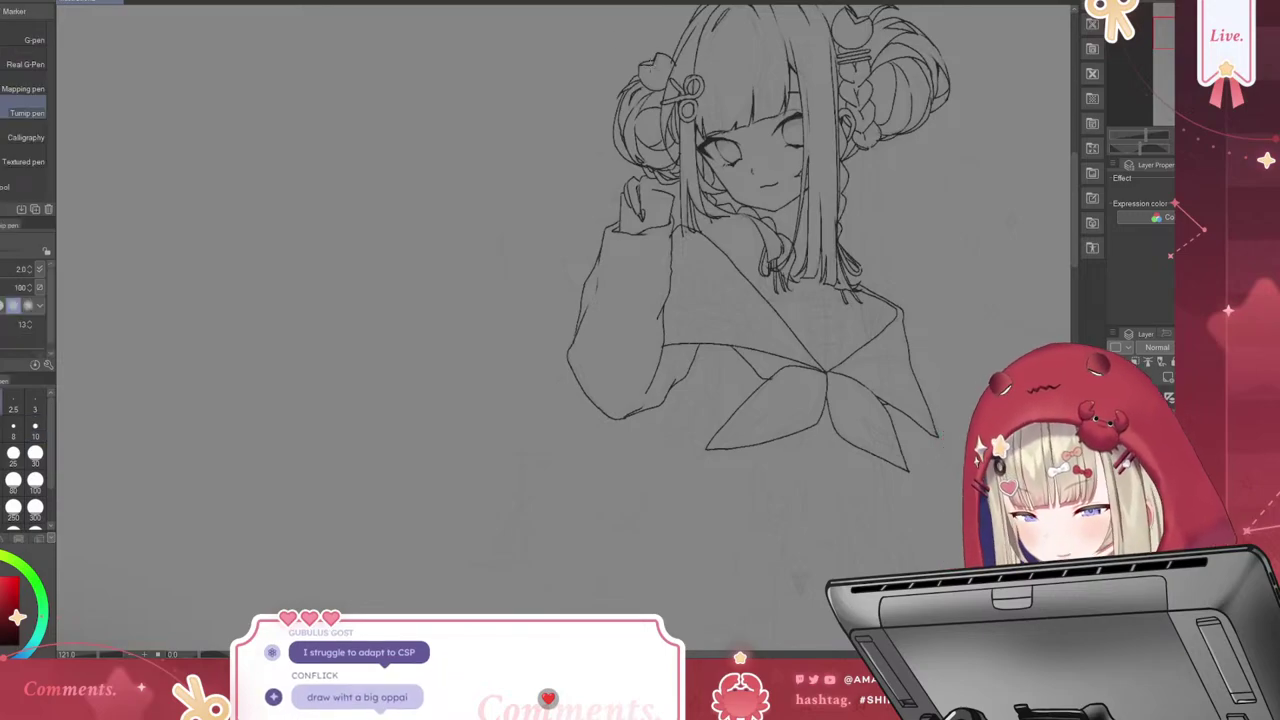
key("b")
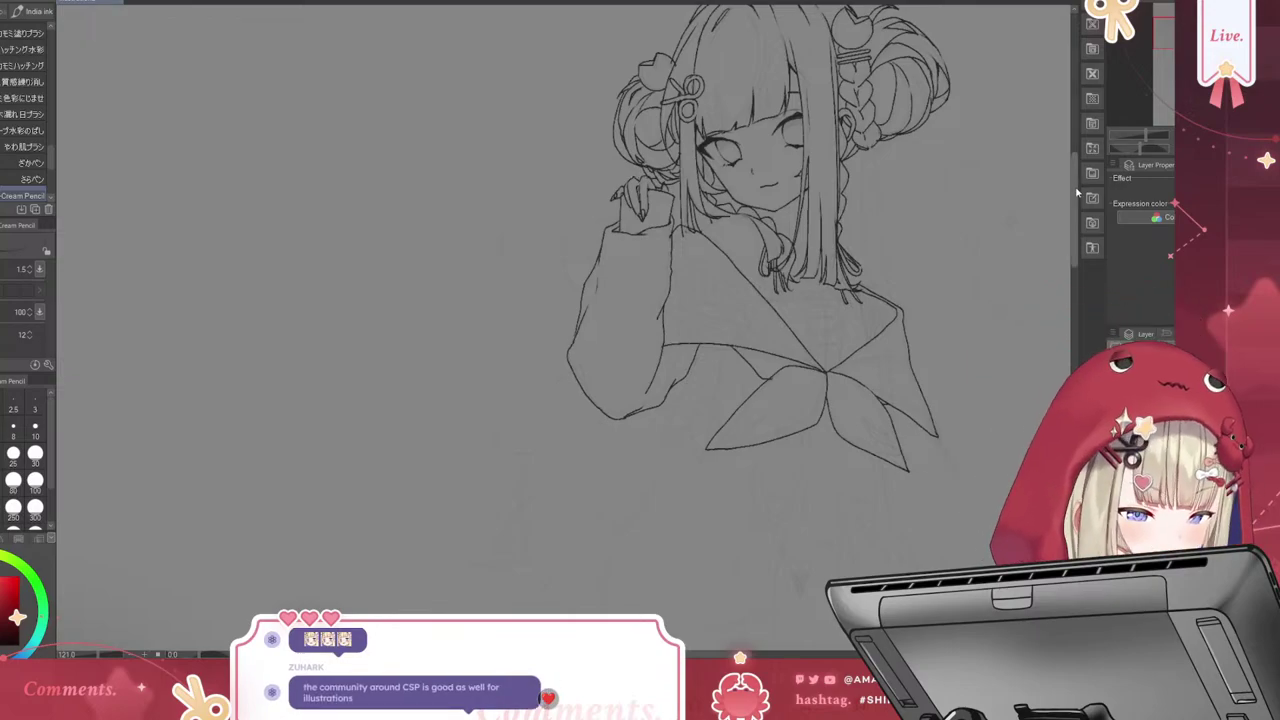
scroll(1078, 175, "up", 3)
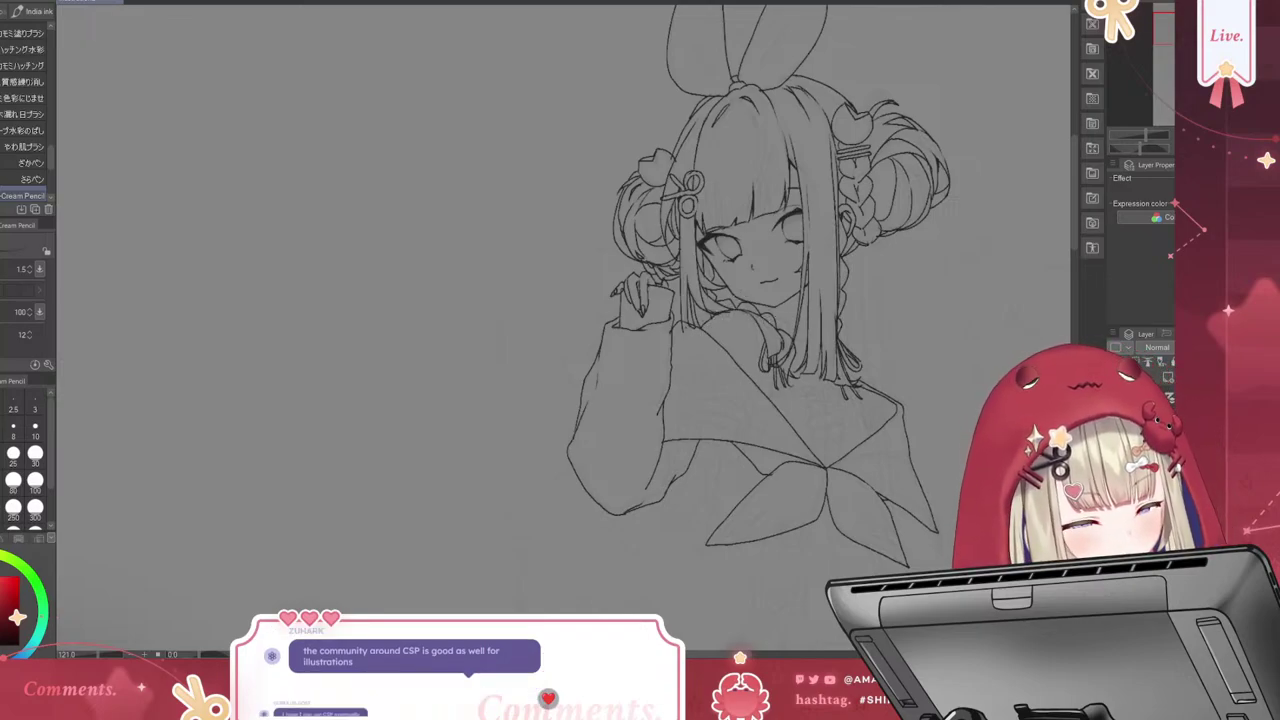
mouse_move(716, 312)
left_mouse_down()
mouse_move(701, 333)
mouse_move(745, 309)
left_mouse_up()
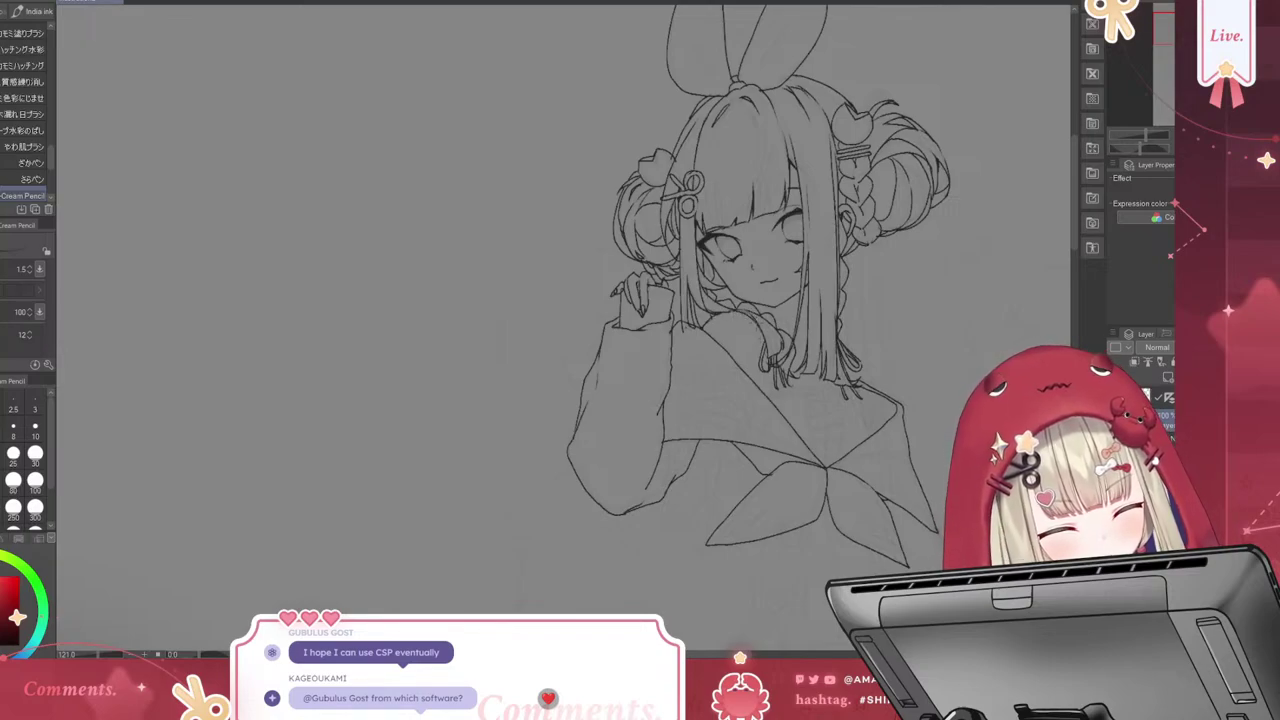
left_click_drag(757, 322, 761, 350)
key("ctrl+z")
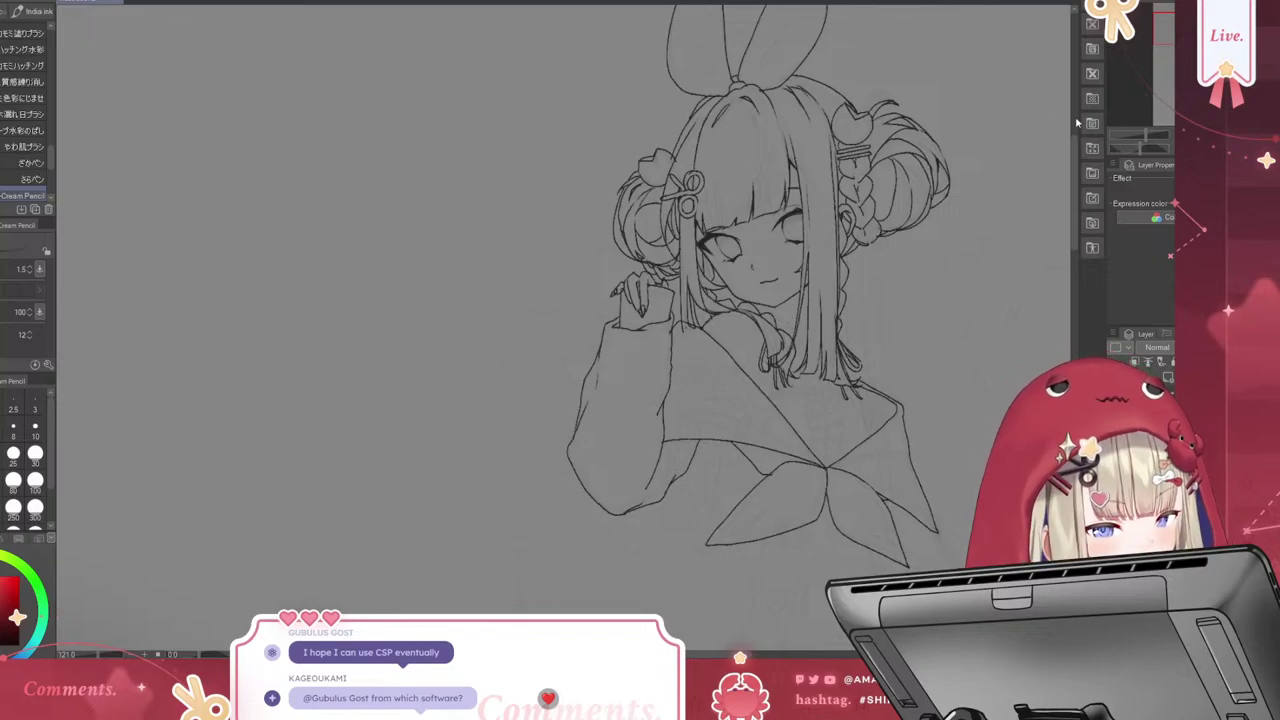
Draw a long, nearly vertical back-hair line from below the right-hand bun down to the shoulder of the collar
left_click_drag(879, 265, 887, 402)
key("ctrl+z")
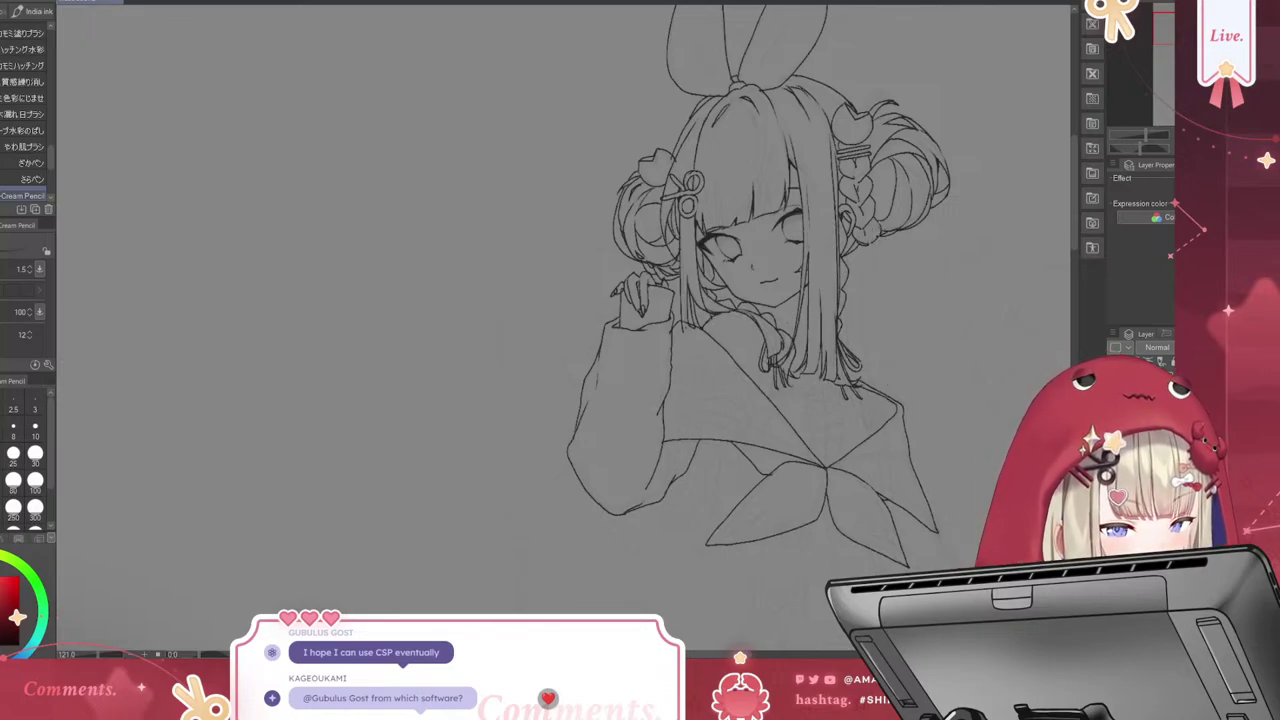
left_click_drag(878, 230, 881, 388)
left_click_drag(879, 234, 886, 392)
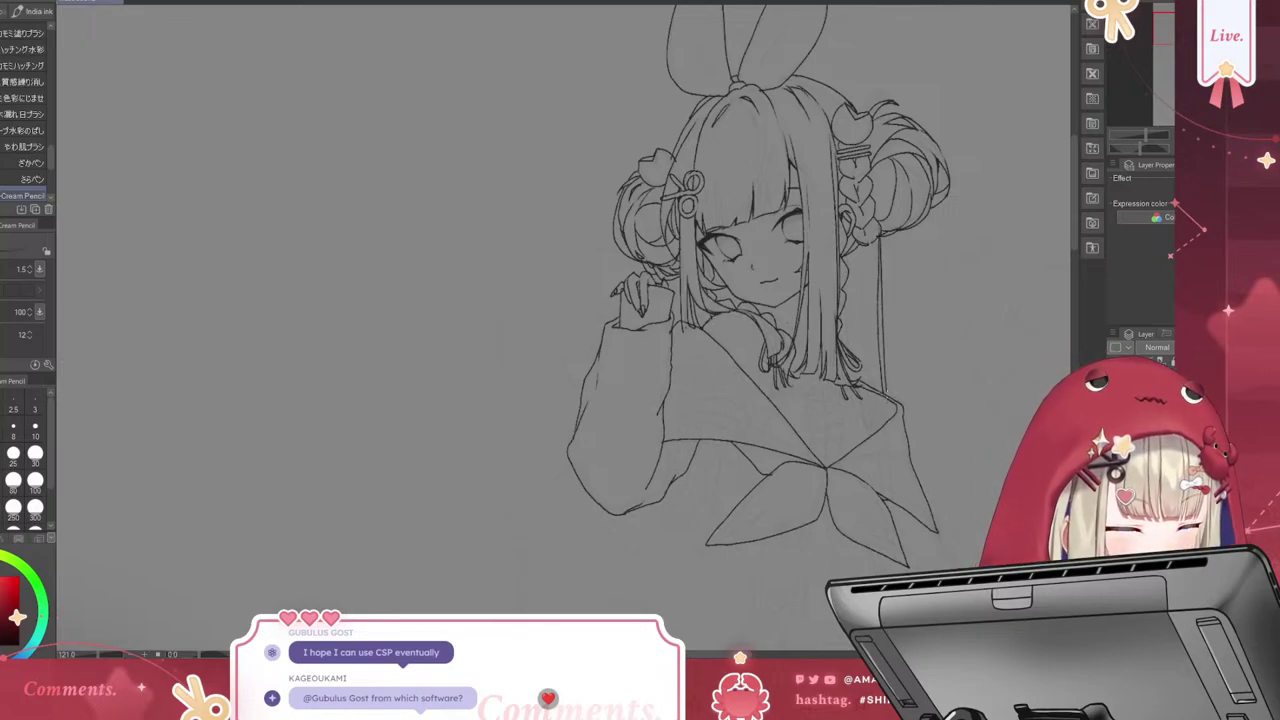
key("ctrl+z")
left_click_drag(879, 238, 903, 404)
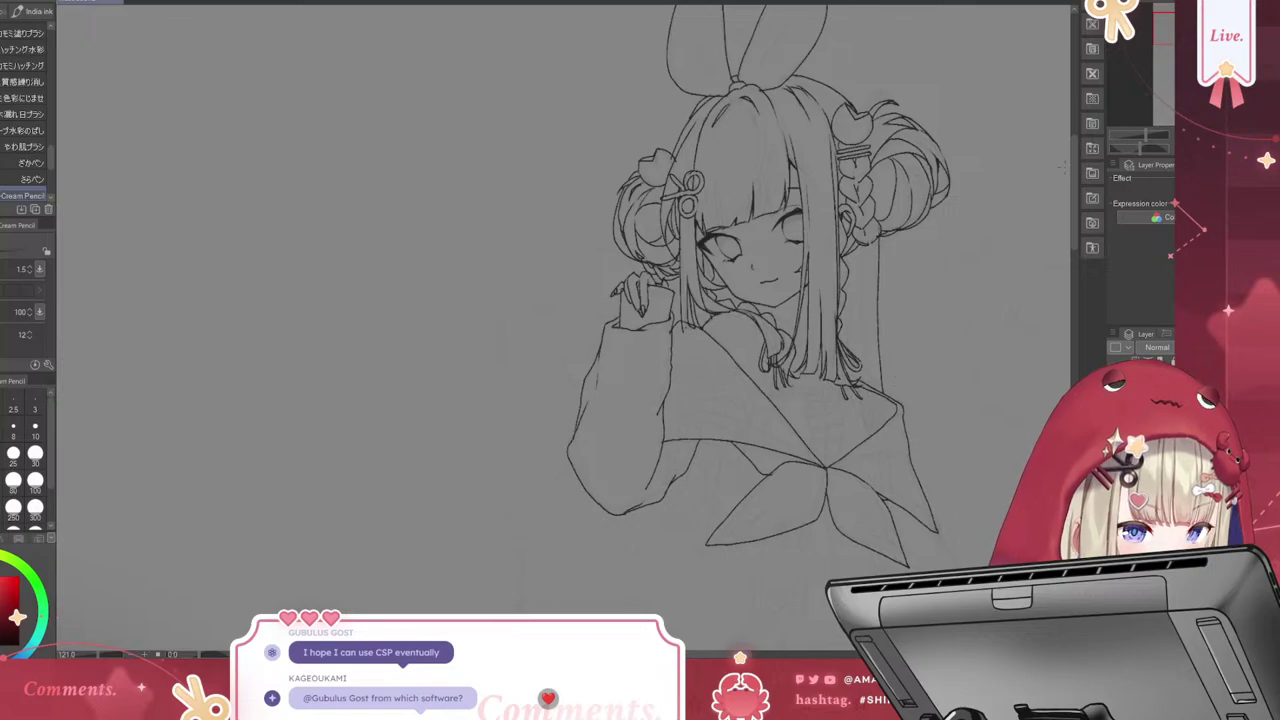
Draw the left-hand panel below the neckerchief, with a long inner edge and a scalloped outer edge that meet at the hem
scroll(760, 300, "down", 5)
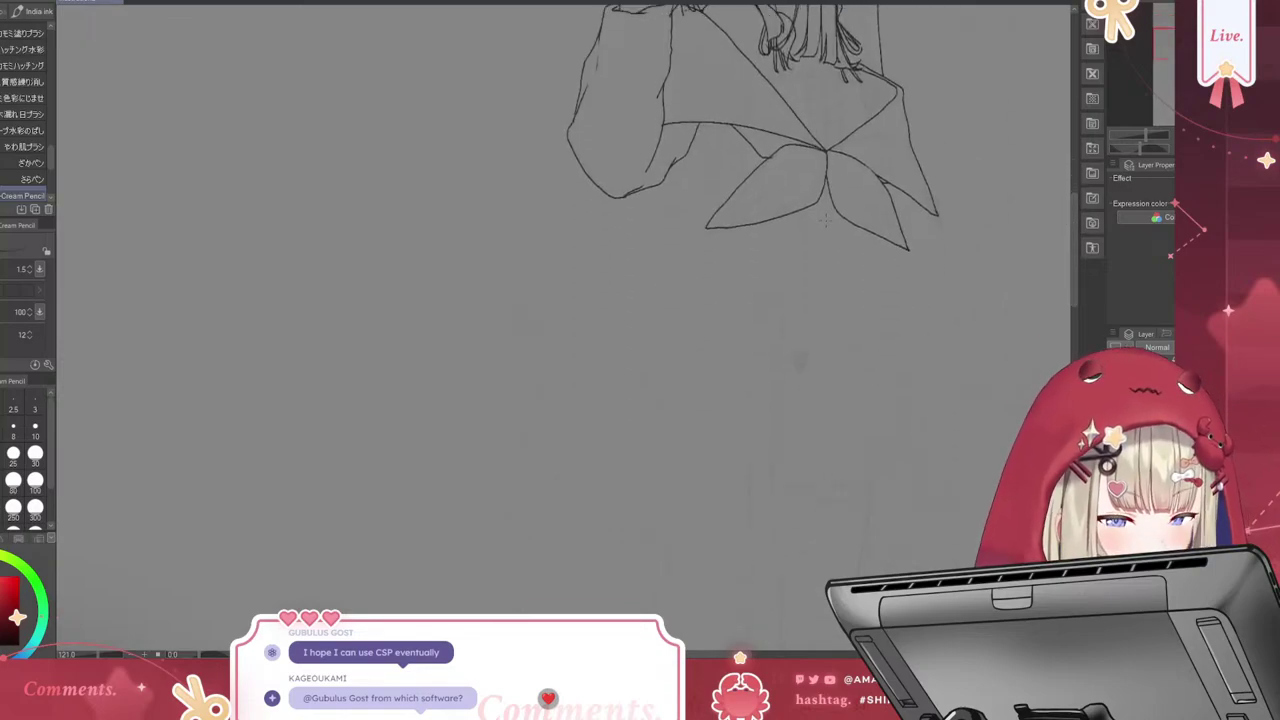
left_click_drag(810, 202, 780, 328)
key("ctrl+z")
left_click_drag(810, 208, 769, 458)
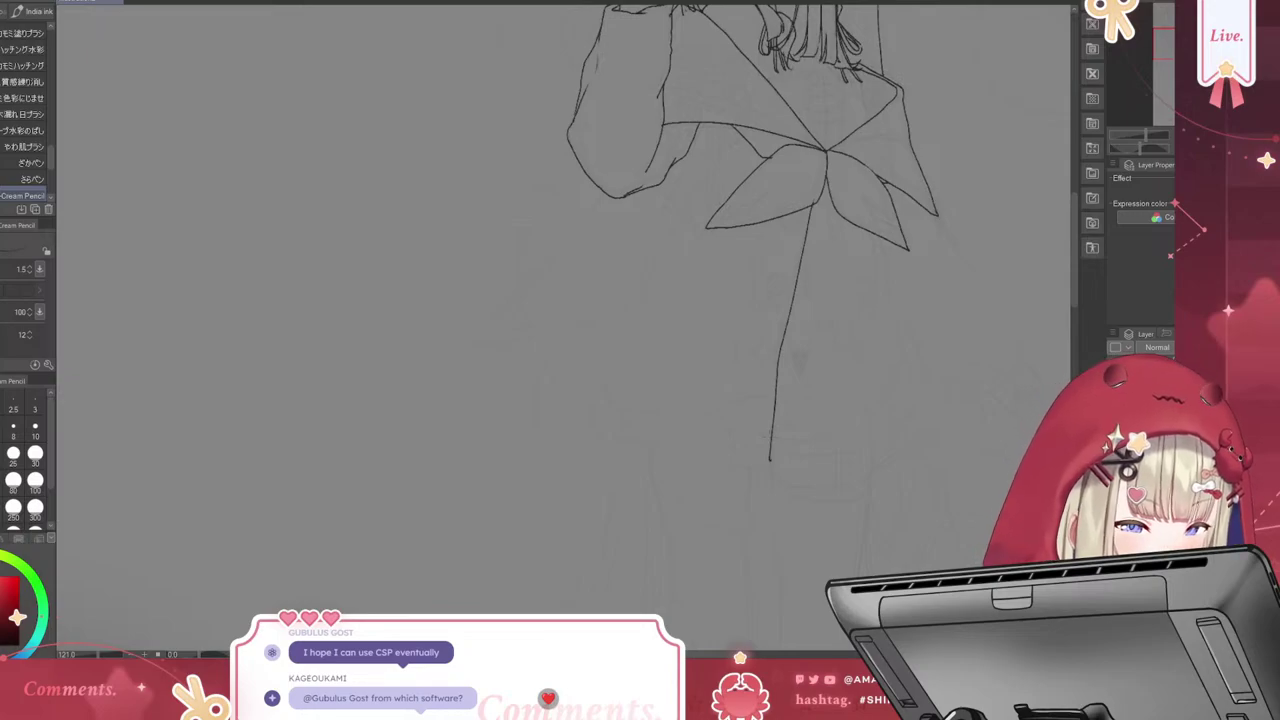
mouse_move(770, 218)
left_mouse_down()
mouse_move(735, 345)
mouse_move(745, 382)
left_mouse_up()
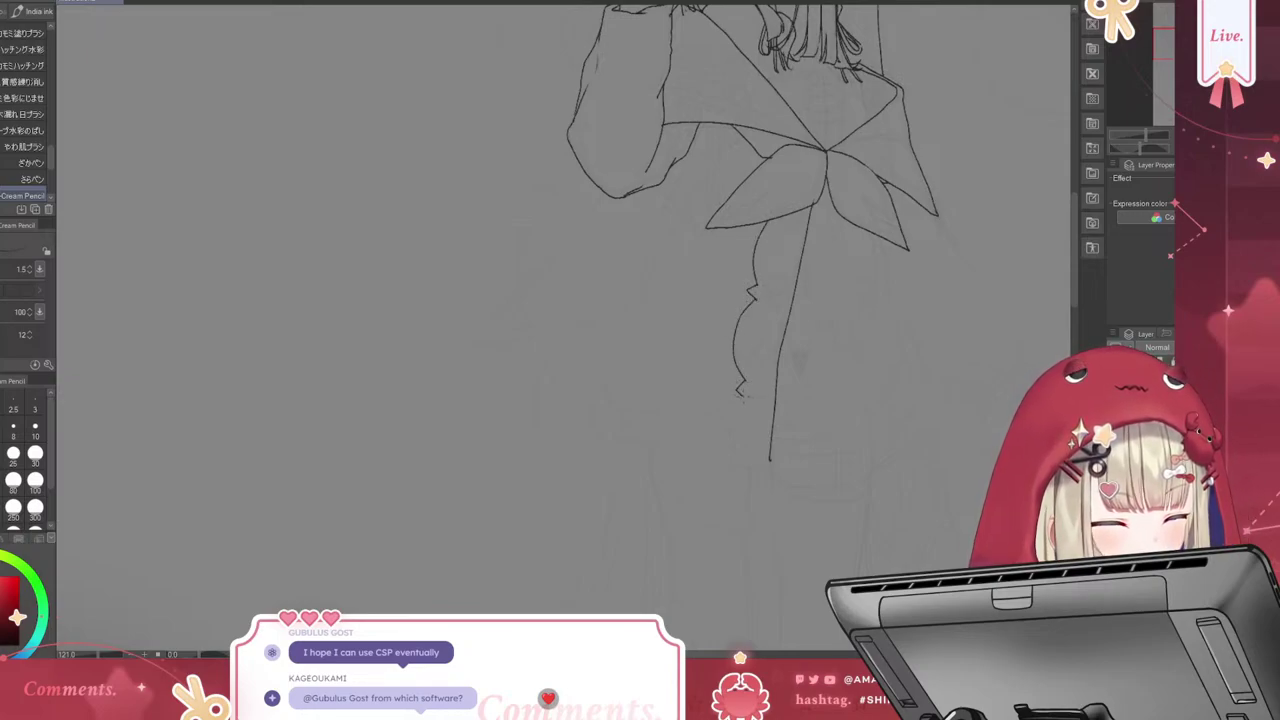
key("ctrl+z")
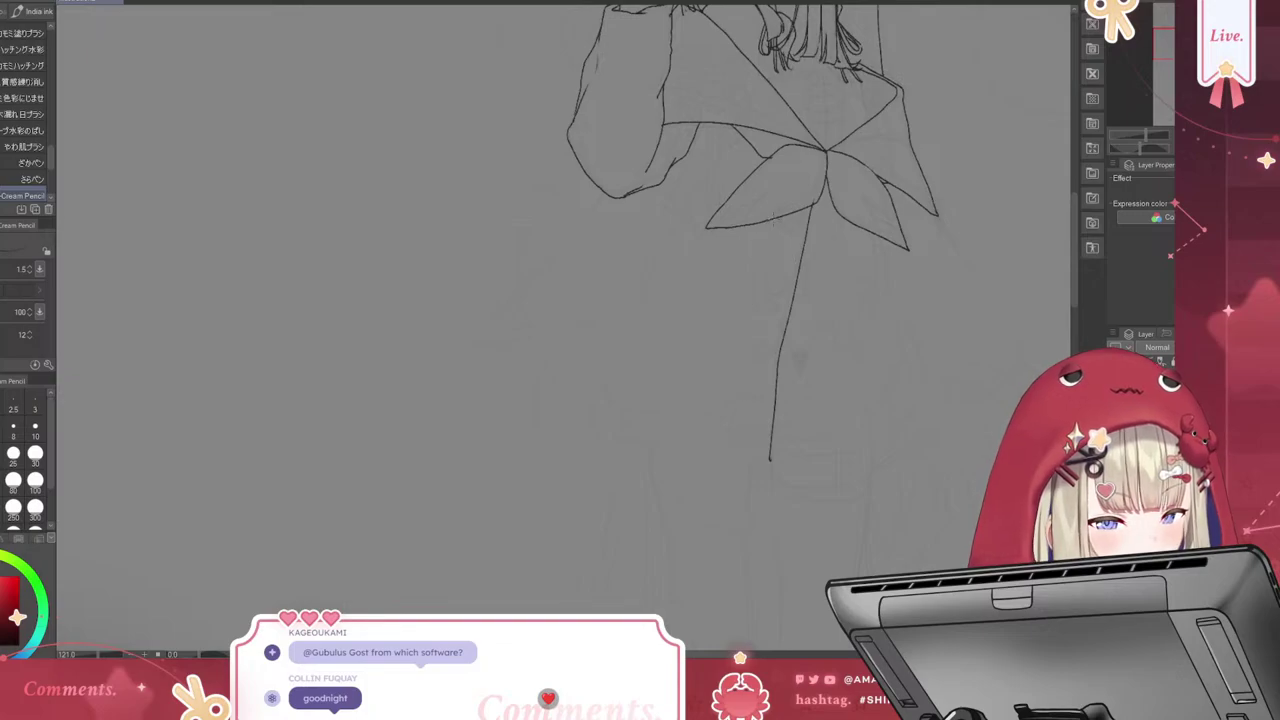
mouse_move(757, 241)
left_mouse_down()
mouse_move(736, 324)
mouse_move(746, 387)
mouse_move(725, 433)
mouse_move(768, 470)
left_mouse_up()
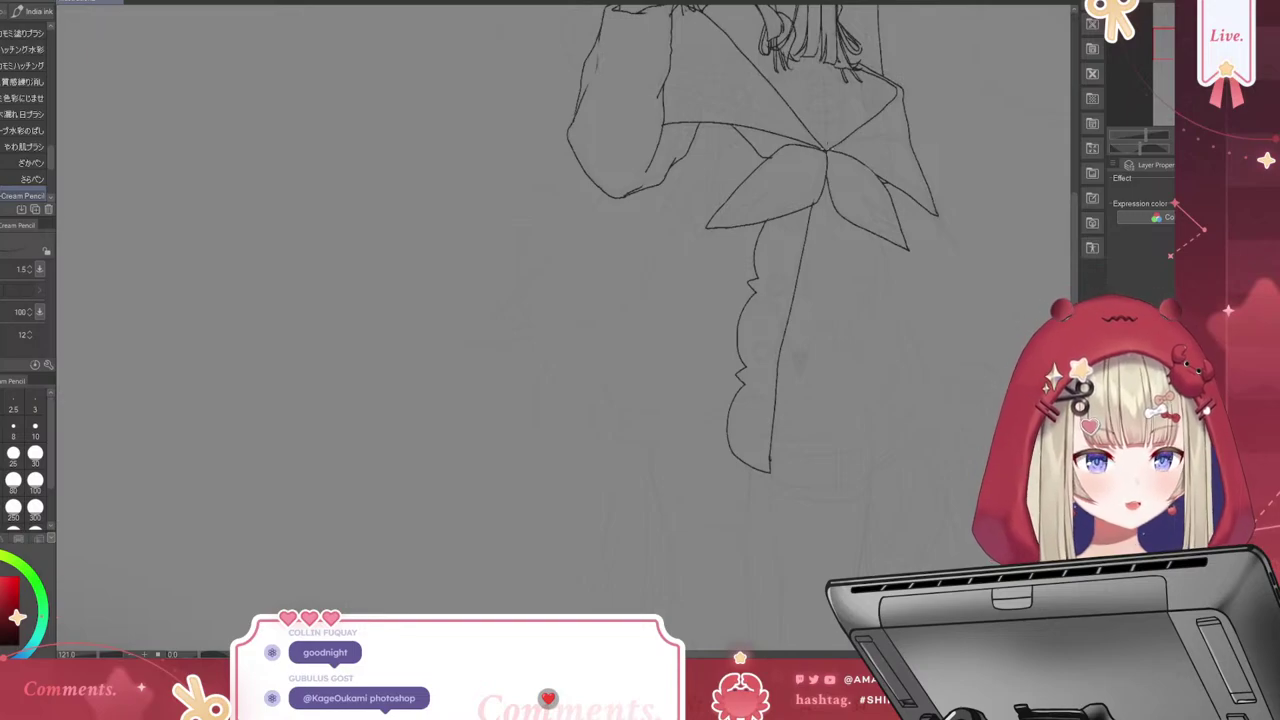
Draw the matching right-hand panel below the neckerchief, with its long inner edge and scalloped outer edge closing in a rounded hem
left_click_drag(828, 188, 866, 458)
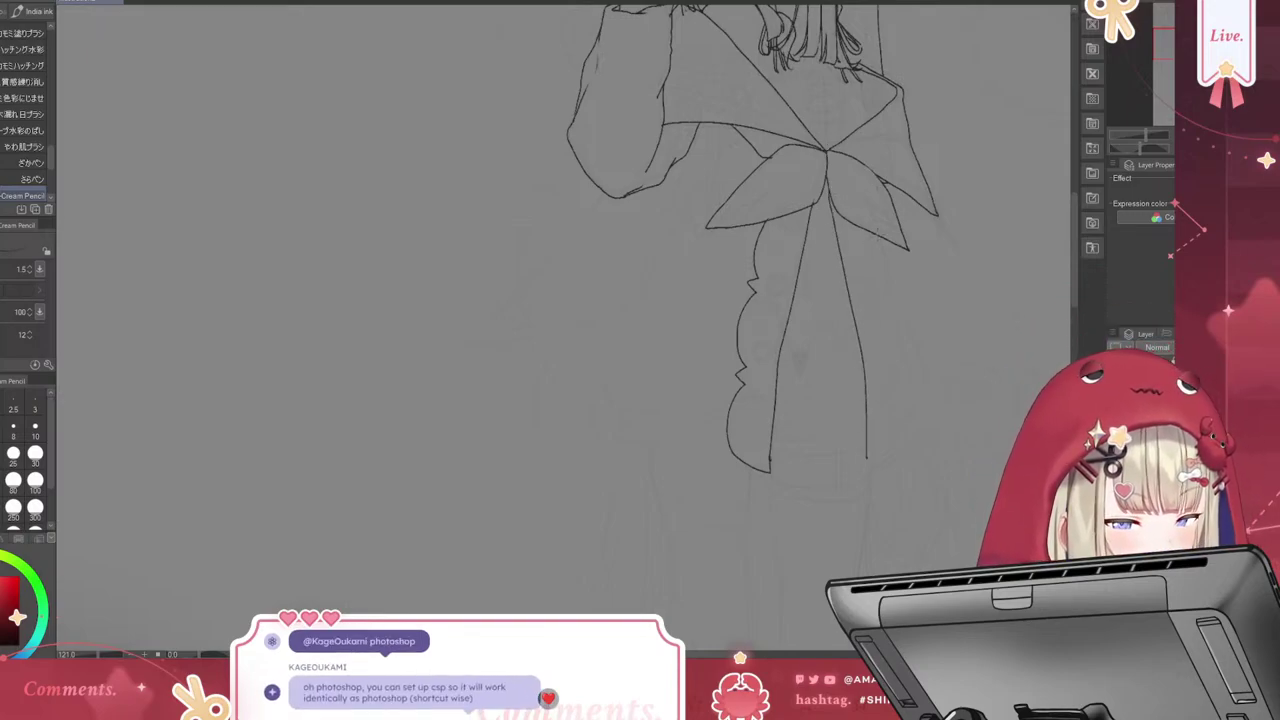
mouse_move(879, 240)
left_mouse_down()
mouse_move(866, 280)
mouse_move(878, 283)
mouse_move(883, 366)
left_mouse_up()
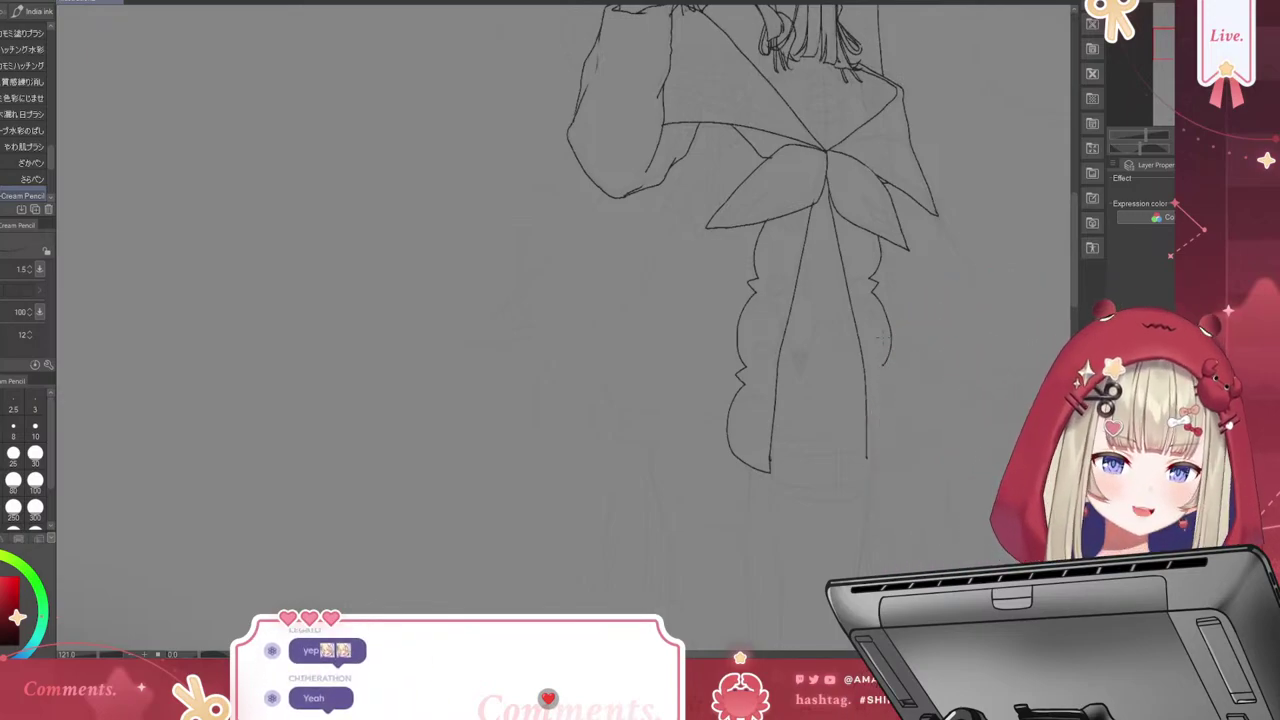
scroll(883, 338, "up", 1)
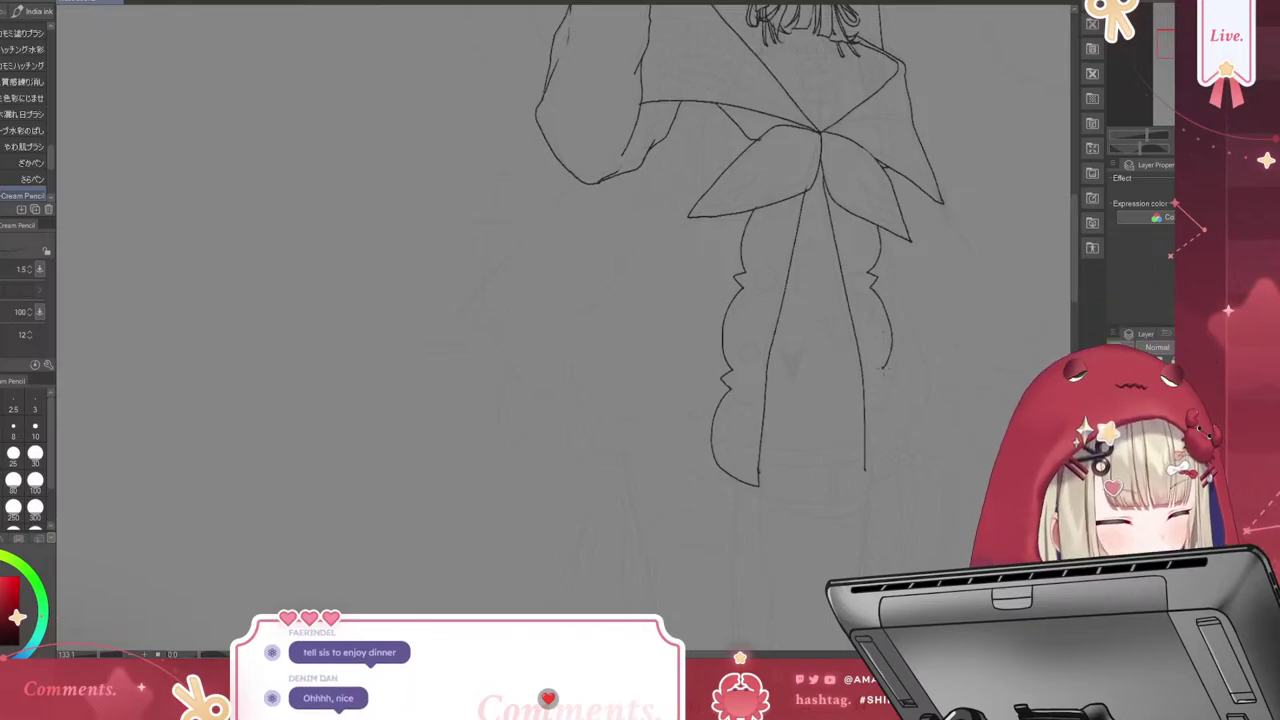
mouse_move(886, 386)
left_mouse_down()
mouse_move(906, 424)
mouse_move(868, 488)
mouse_move(864, 462)
left_mouse_up()
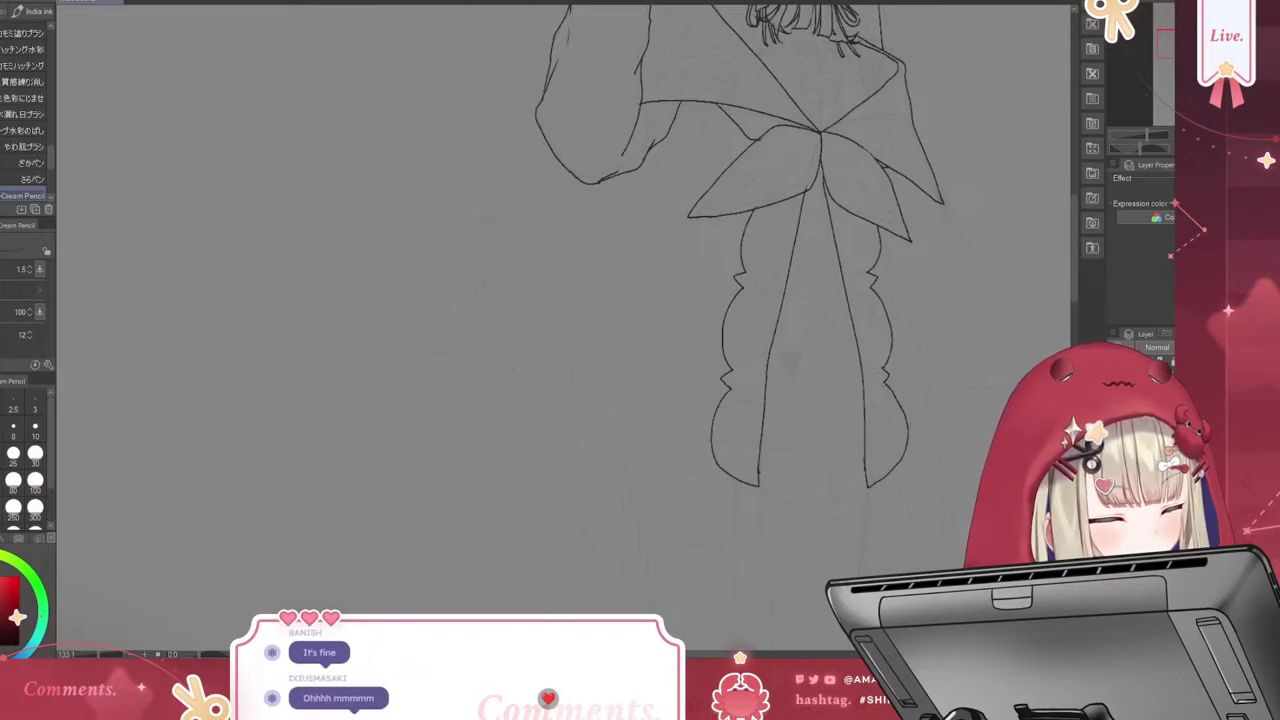
key("ctrl+z")
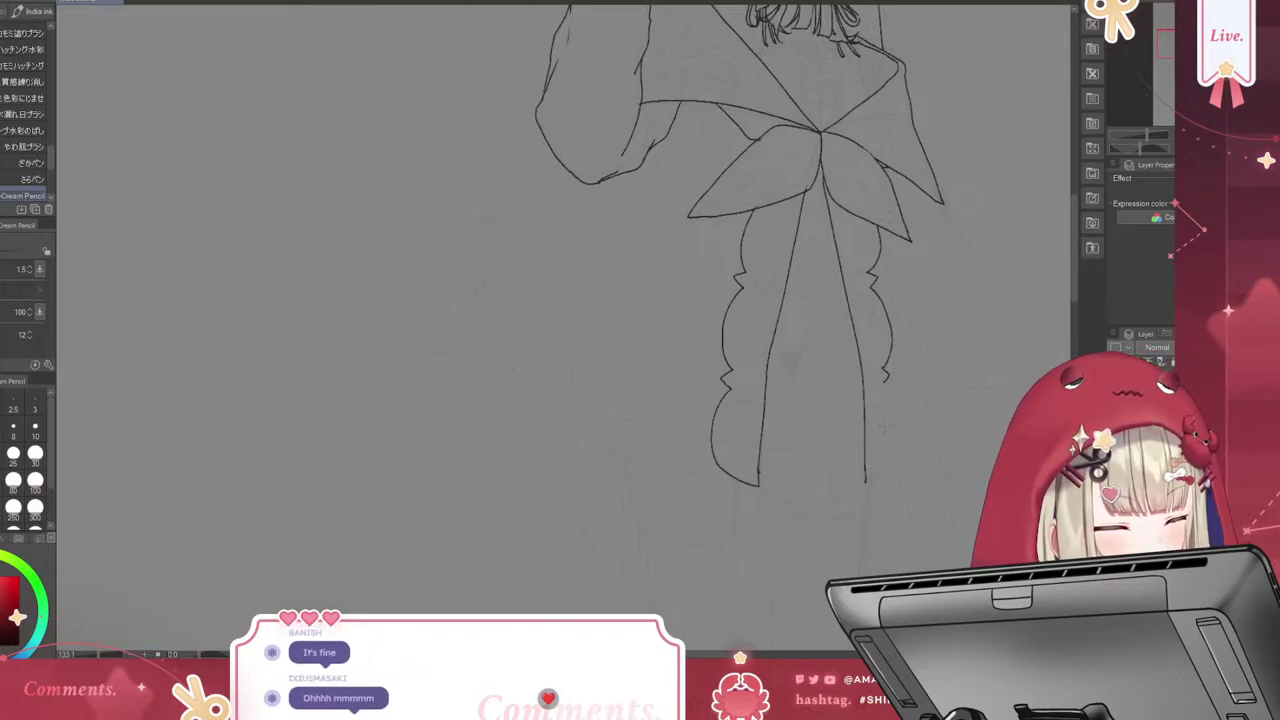
mouse_move(886, 386)
left_mouse_down()
mouse_move(909, 415)
mouse_move(889, 475)
mouse_move(872, 483)
mouse_move(889, 393)
mouse_move(900, 452)
mouse_move(867, 485)
left_mouse_up()
key("ctrl+z")
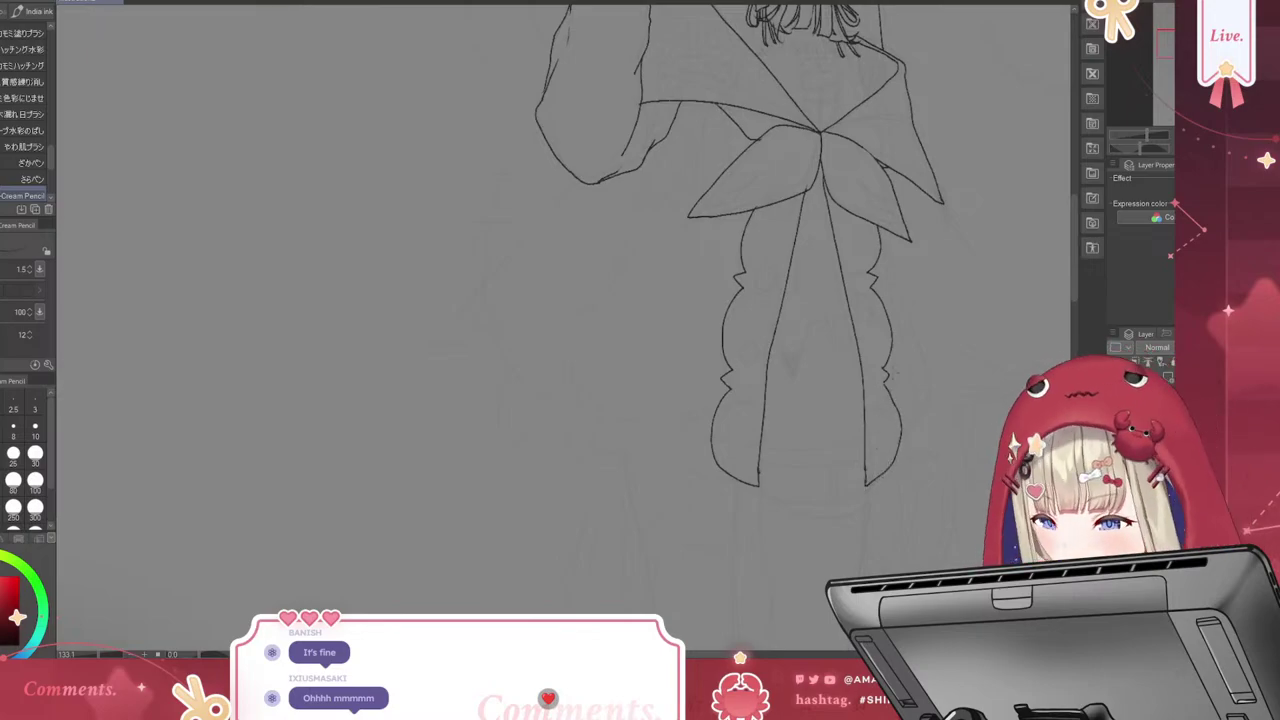
key("e")
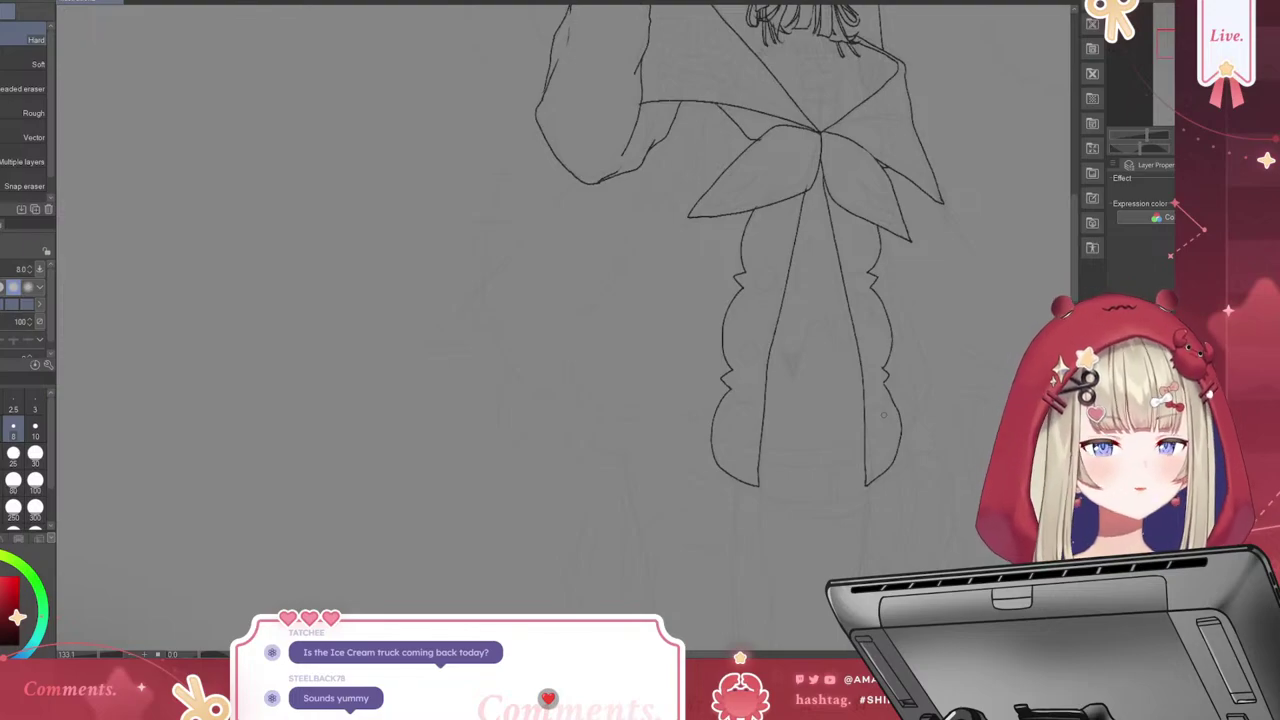
key("b")
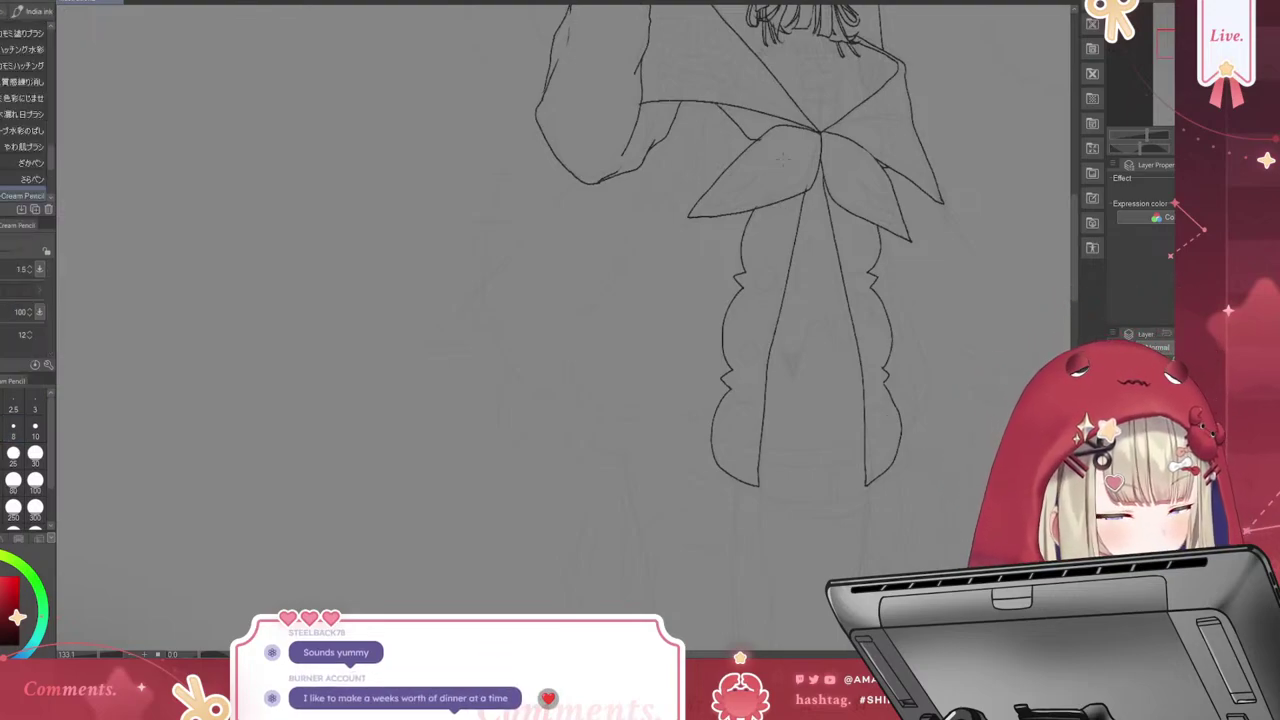
Draw four small round buttons, two on each panel, beside the notches of the scalloped edges
left_click_drag(760, 277, 767, 291)
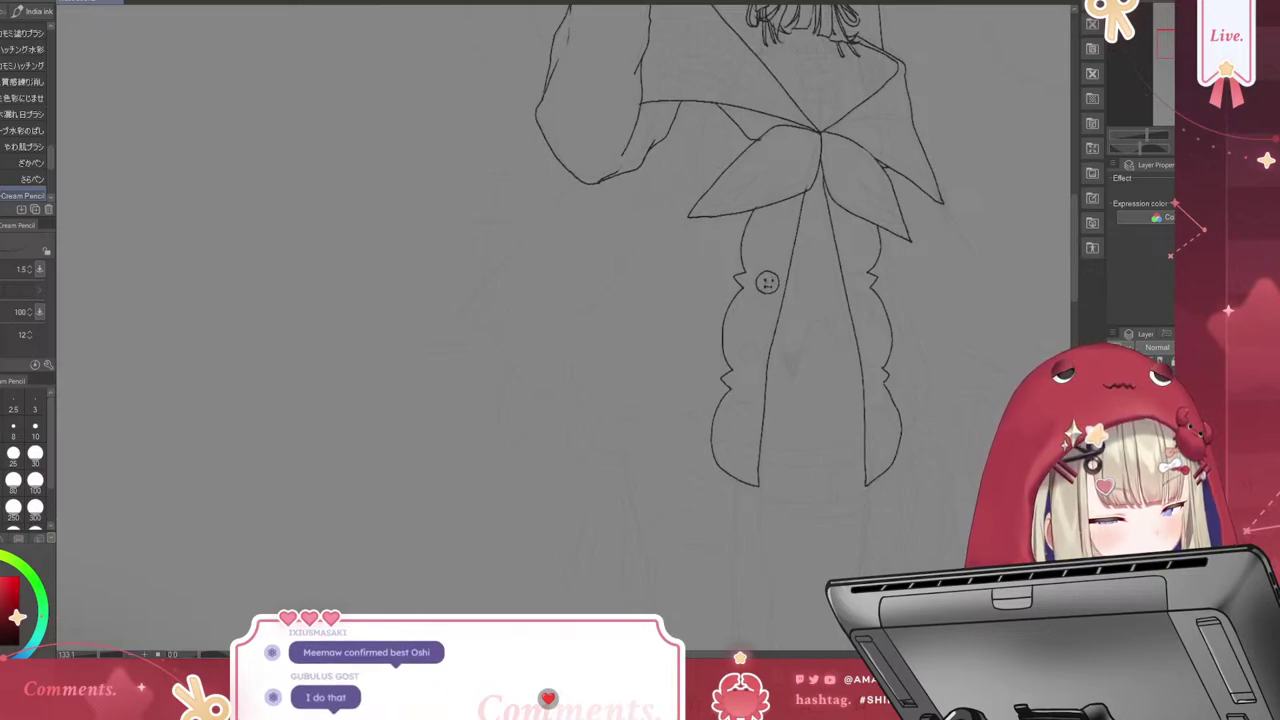
left_click_drag(767, 272, 766, 273)
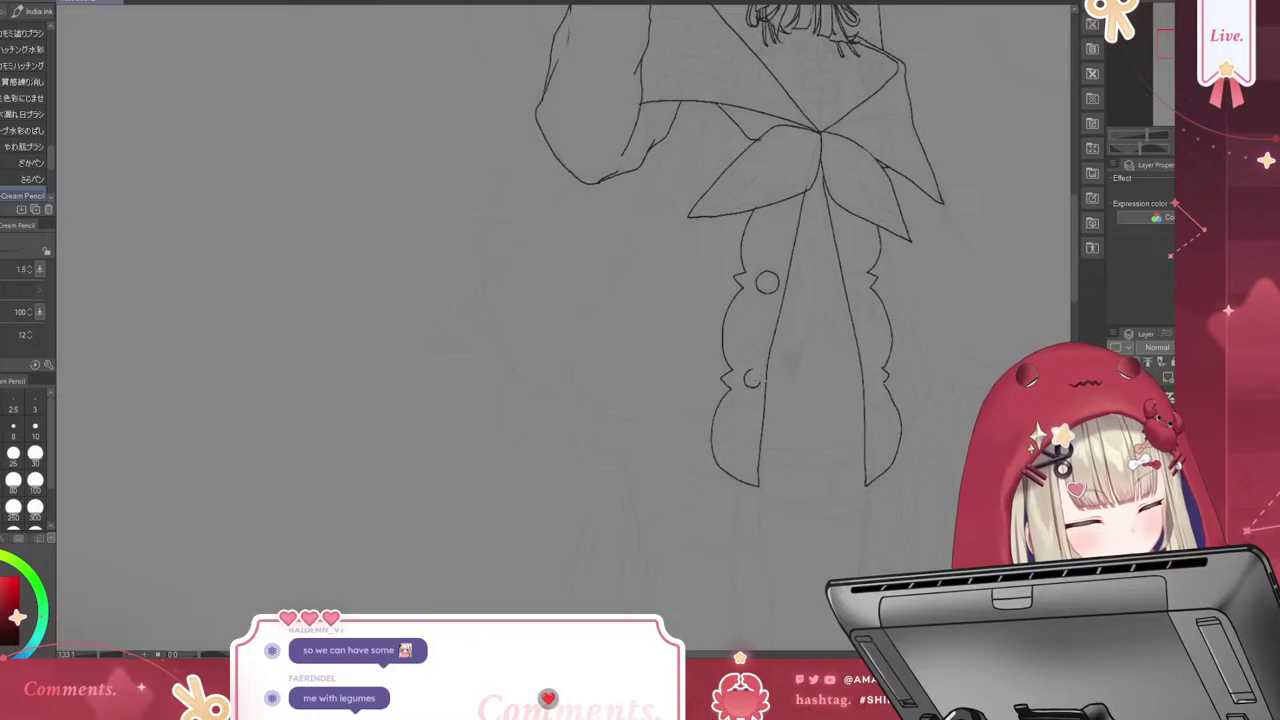
left_click_drag(750, 368, 752, 391)
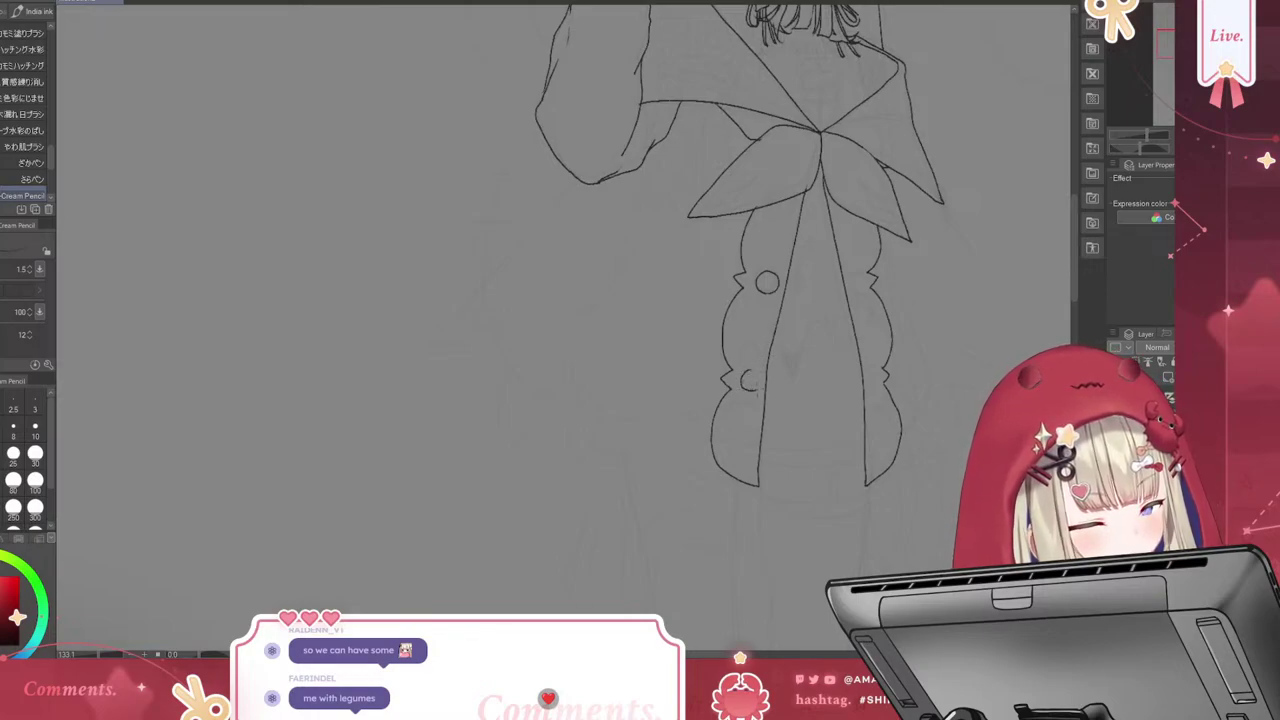
left_click_drag(852, 276, 851, 280)
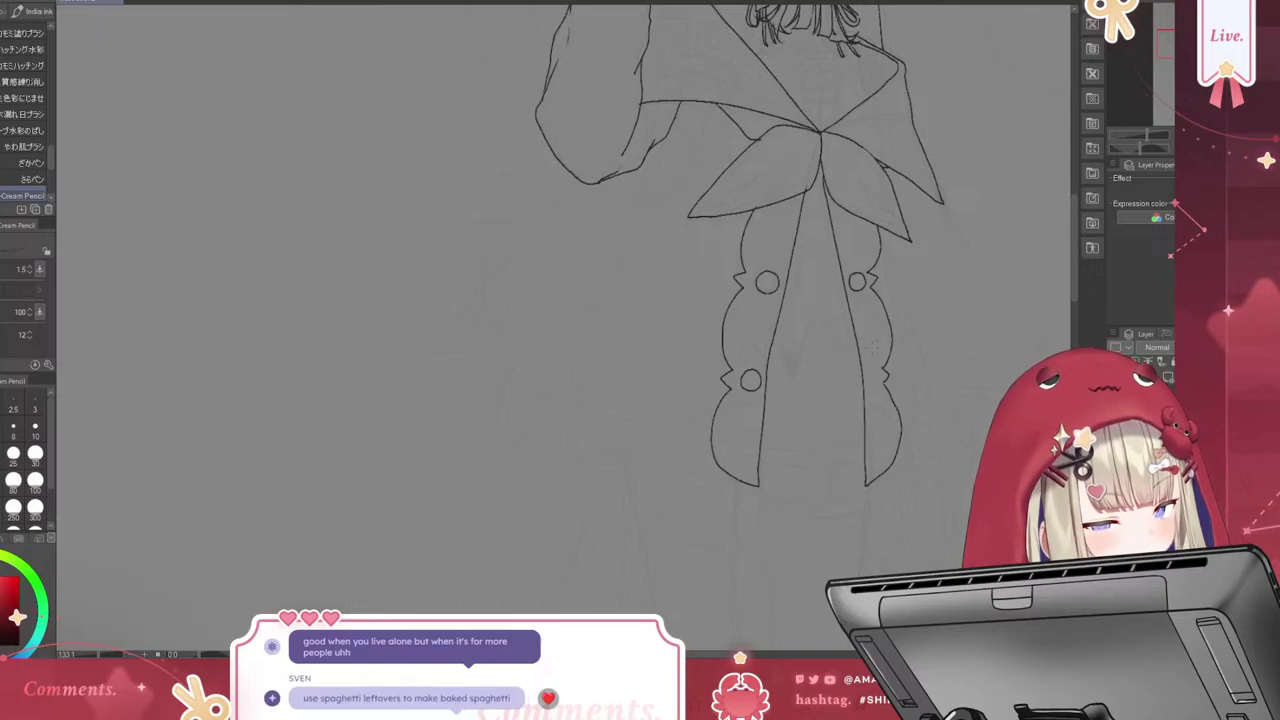
mouse_move(870, 372)
left_mouse_down()
mouse_move(872, 388)
mouse_move(878, 370)
left_mouse_up()
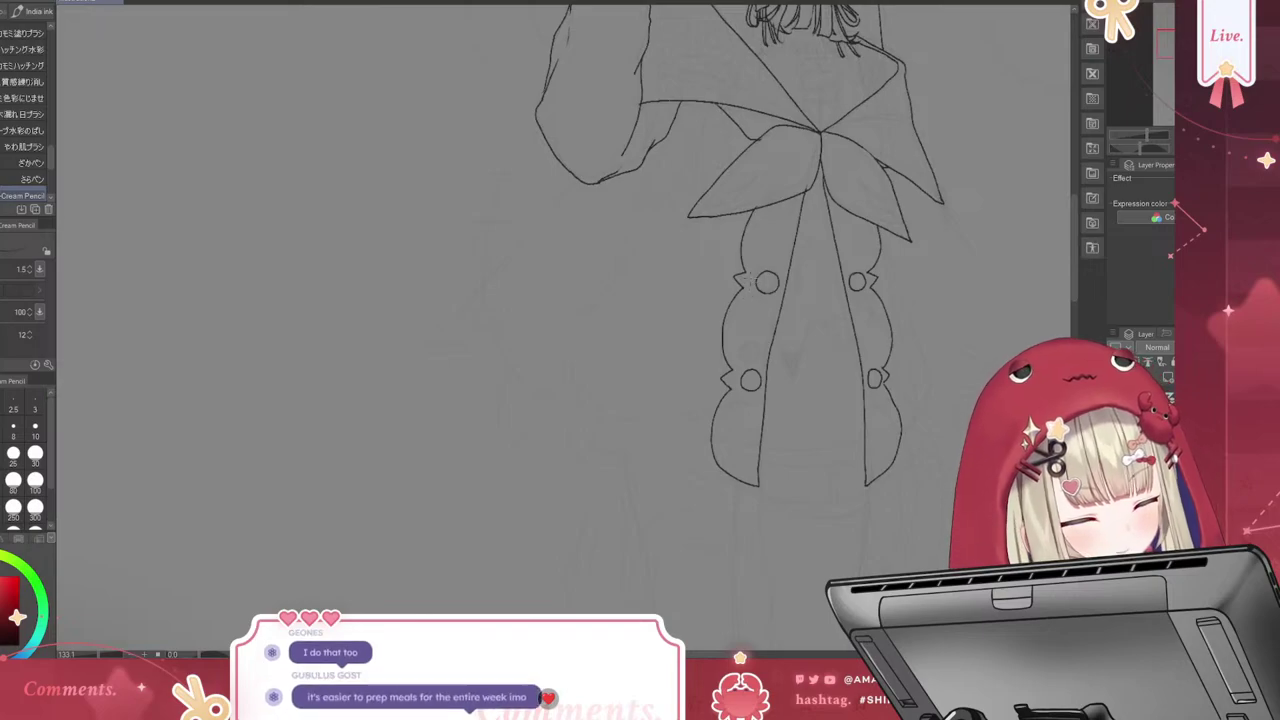
mouse_move(739, 276)
left_mouse_down()
mouse_move(753, 283)
mouse_move(731, 327)
left_mouse_up()
key("ctrl+z")
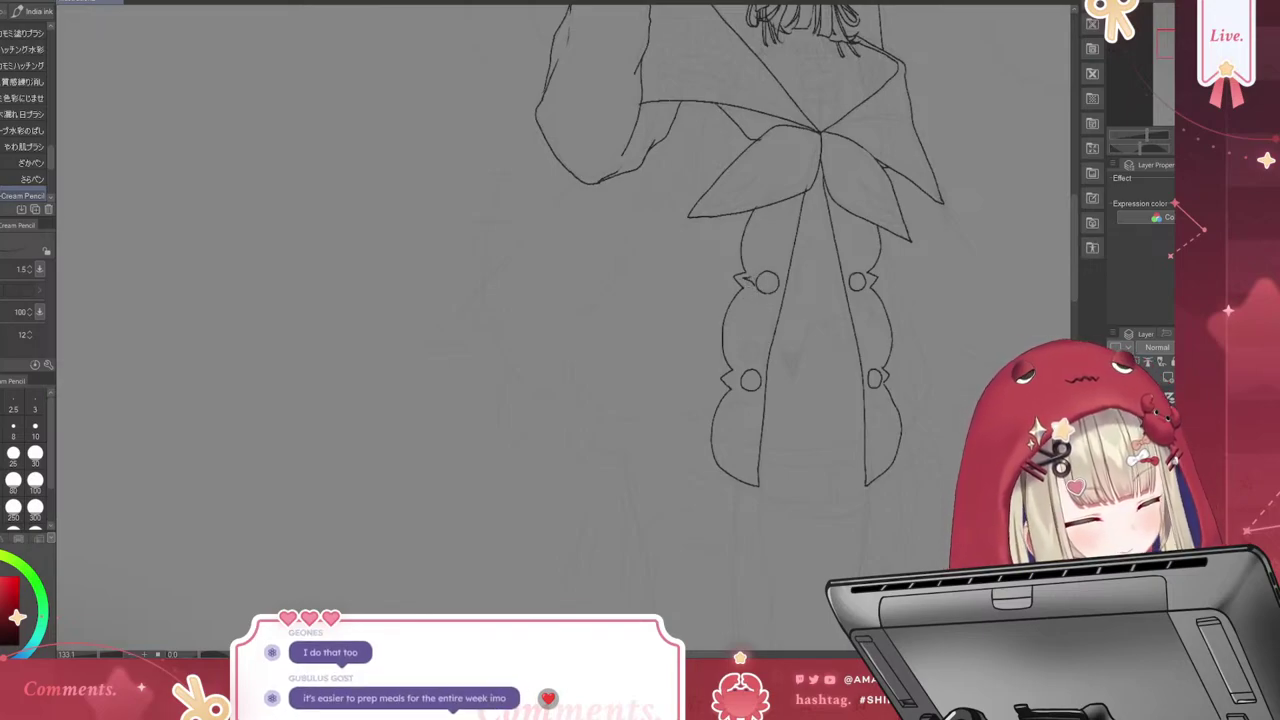
key("ctrl+z")
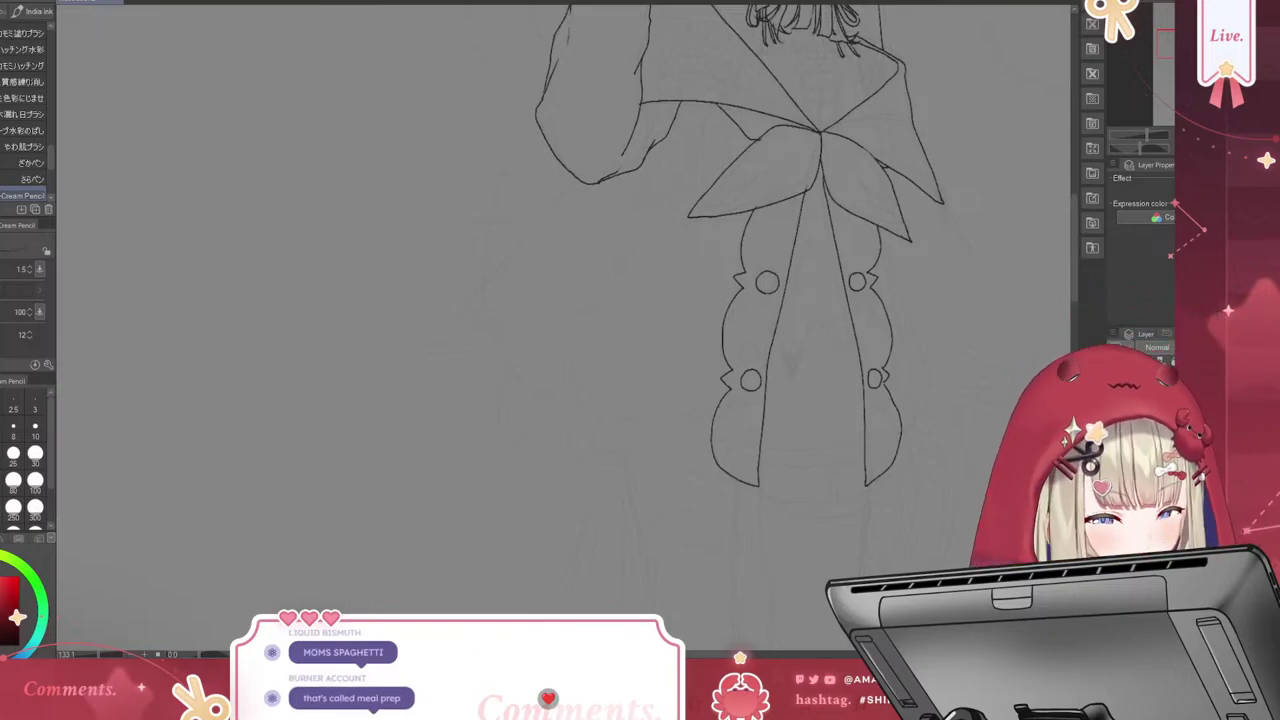
Draw a small ribbon bow with loops and short tails at the end of the left-hand braid on the collar
scroll(1080, 240, "up", 5)
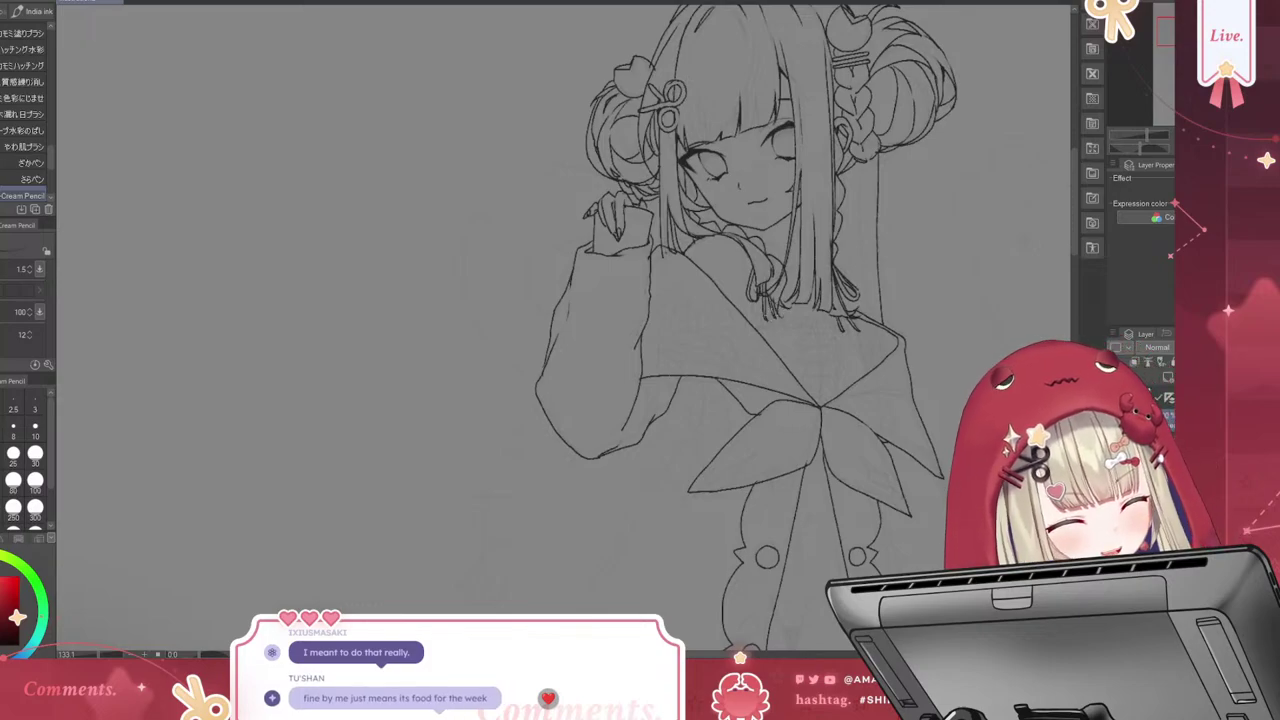
left_click_drag(760, 308, 764, 330)
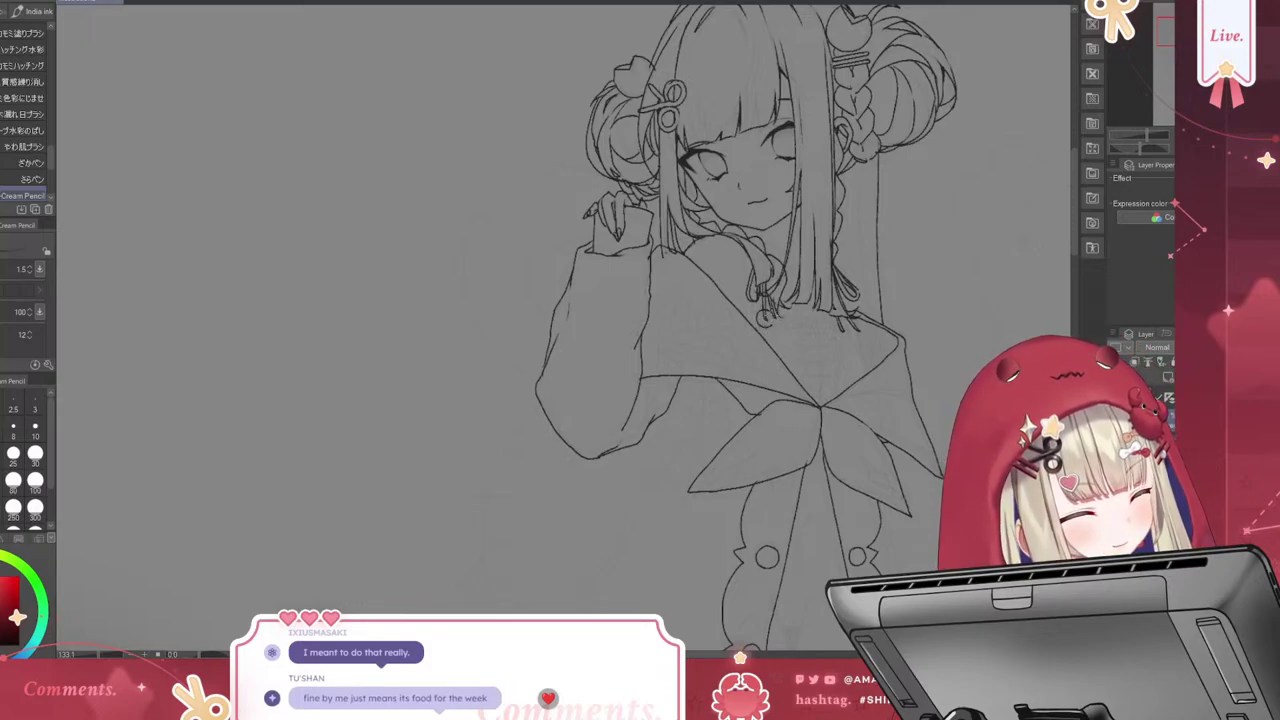
key("ctrl+z")
mouse_move(766, 309)
left_mouse_down()
mouse_move(753, 322)
mouse_move(769, 321)
left_mouse_up()
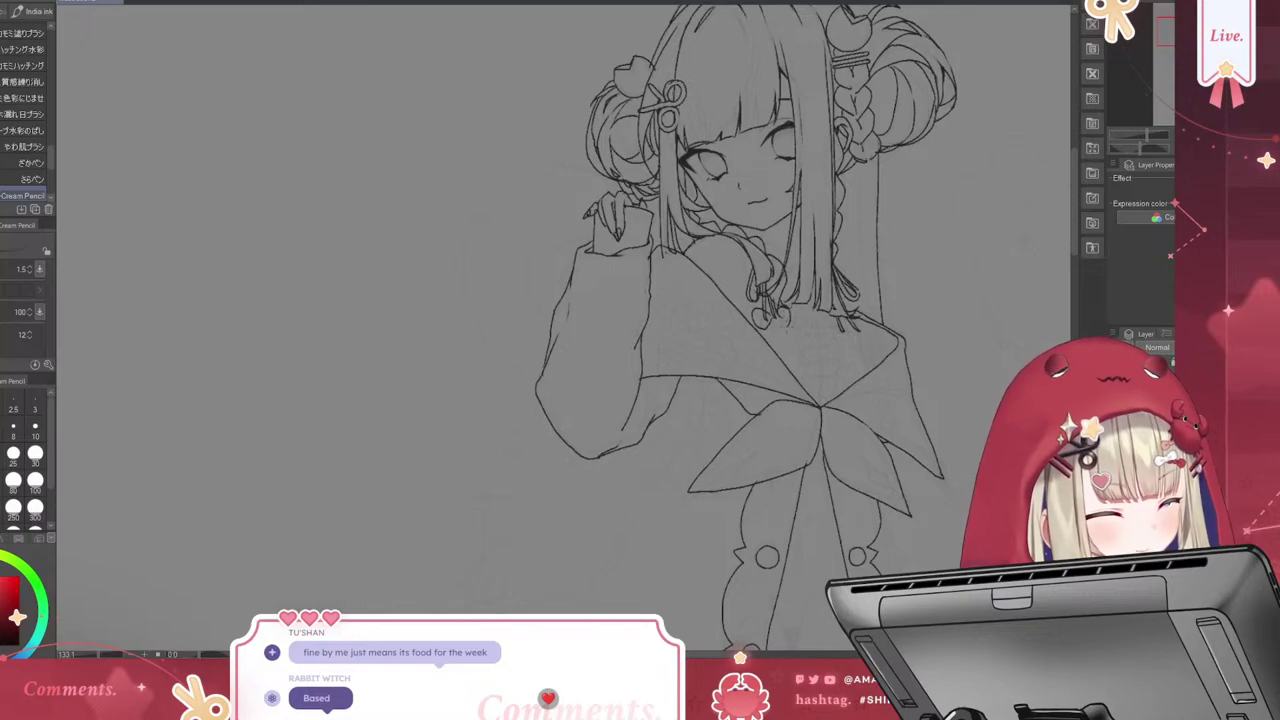
mouse_move(765, 311)
left_mouse_down()
mouse_move(785, 319)
mouse_move(777, 345)
mouse_move(789, 343)
mouse_move(776, 338)
left_mouse_up()
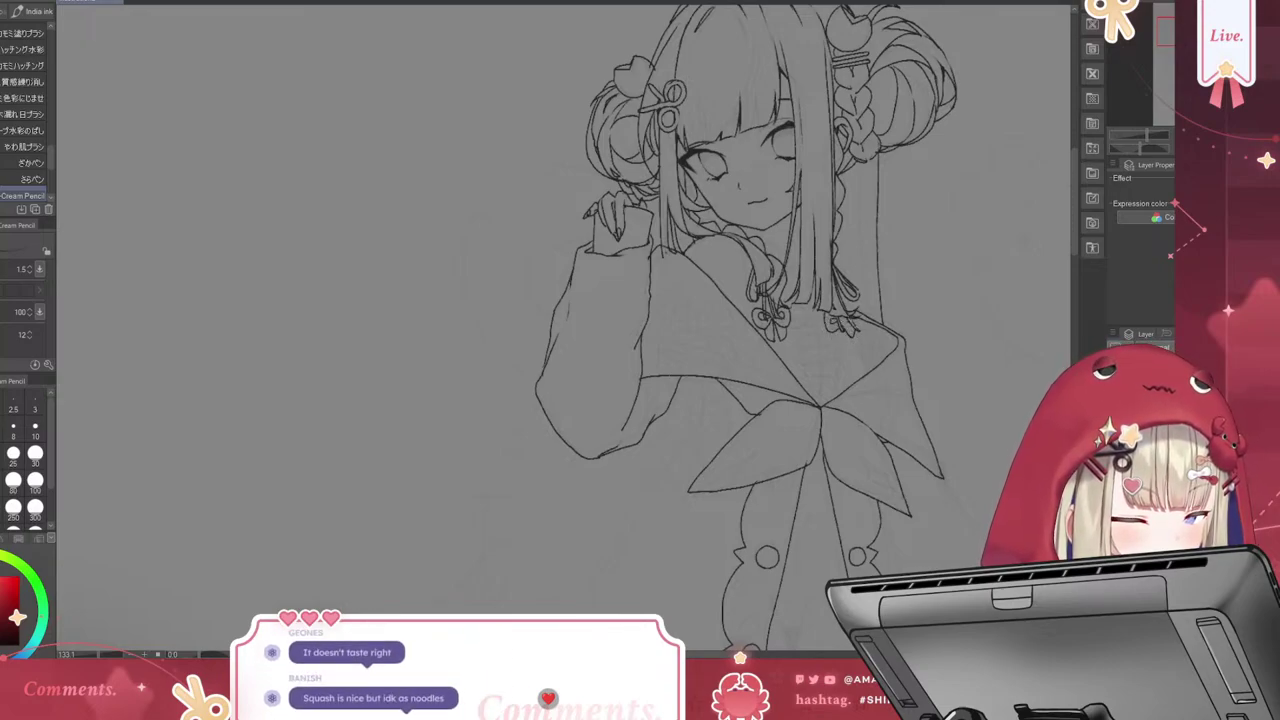
Draw a small ribbon bow at the end of the right-hand braid, plus the curved inner edge line below it on the chest
mouse_move(838, 331)
left_mouse_down()
mouse_move(831, 343)
mouse_move(848, 340)
left_mouse_up()
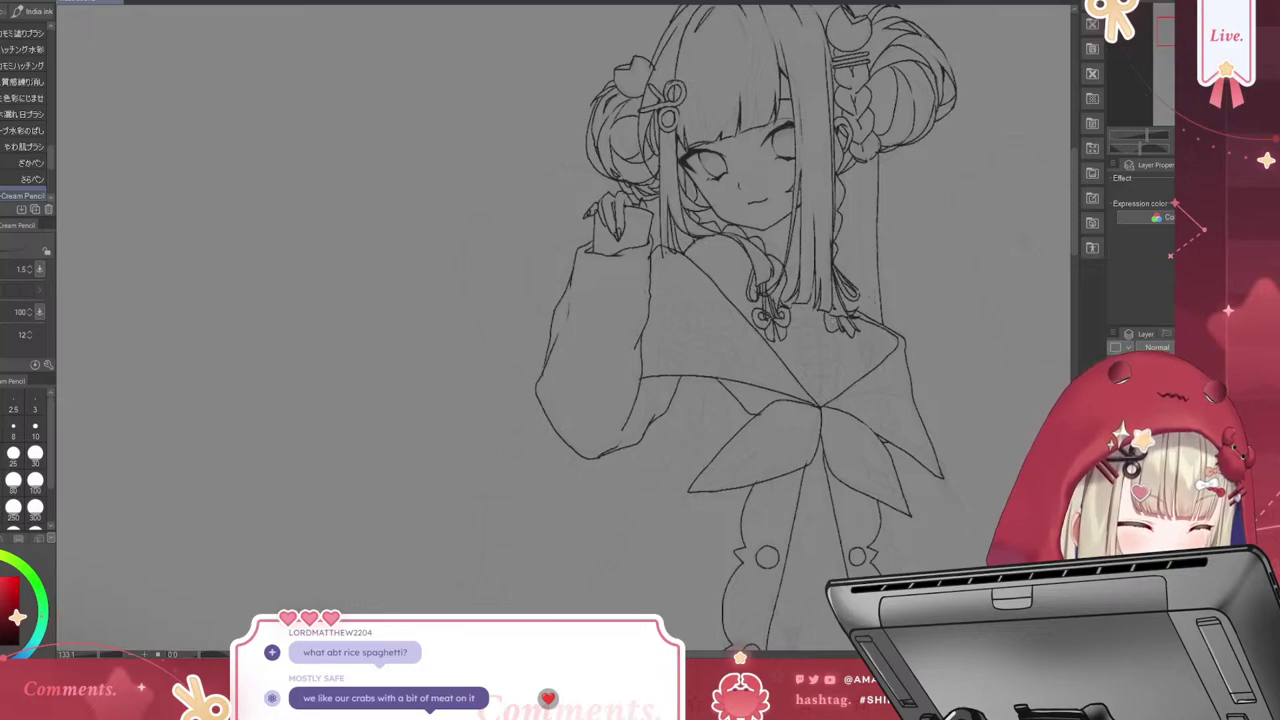
key("ctrl+z")
key("ctrl+z")
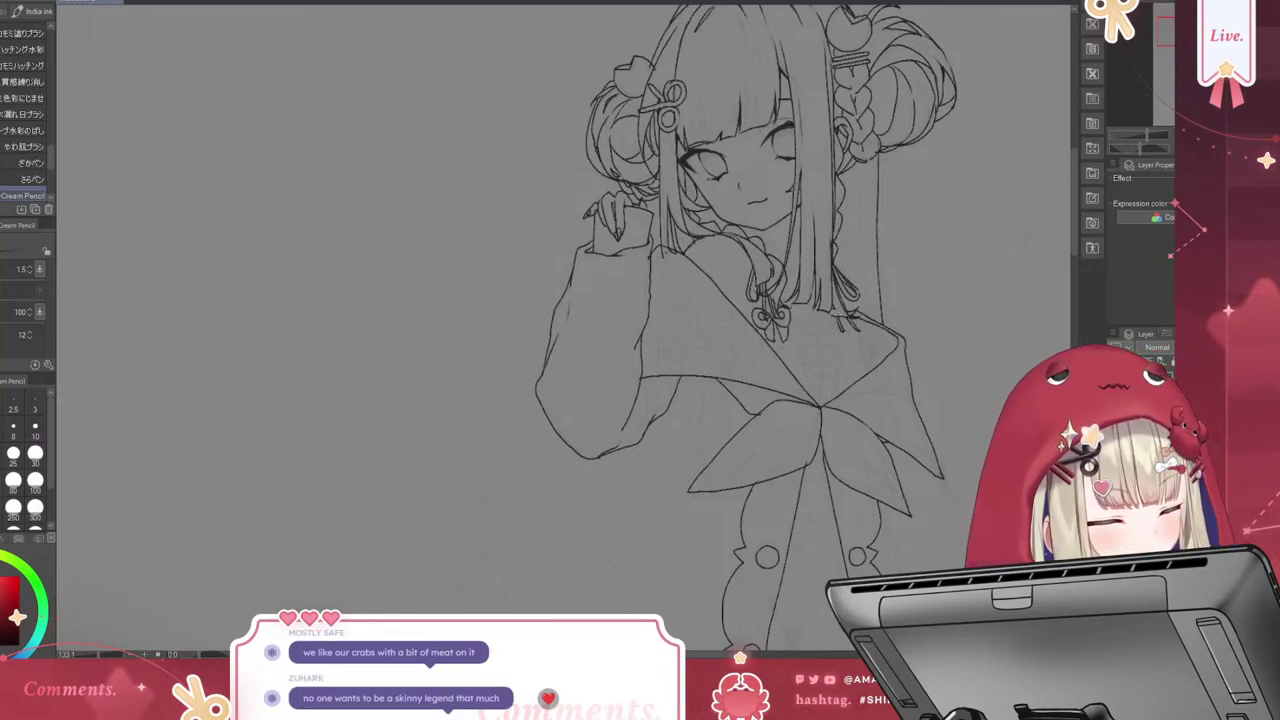
left_click_drag(832, 320, 842, 330)
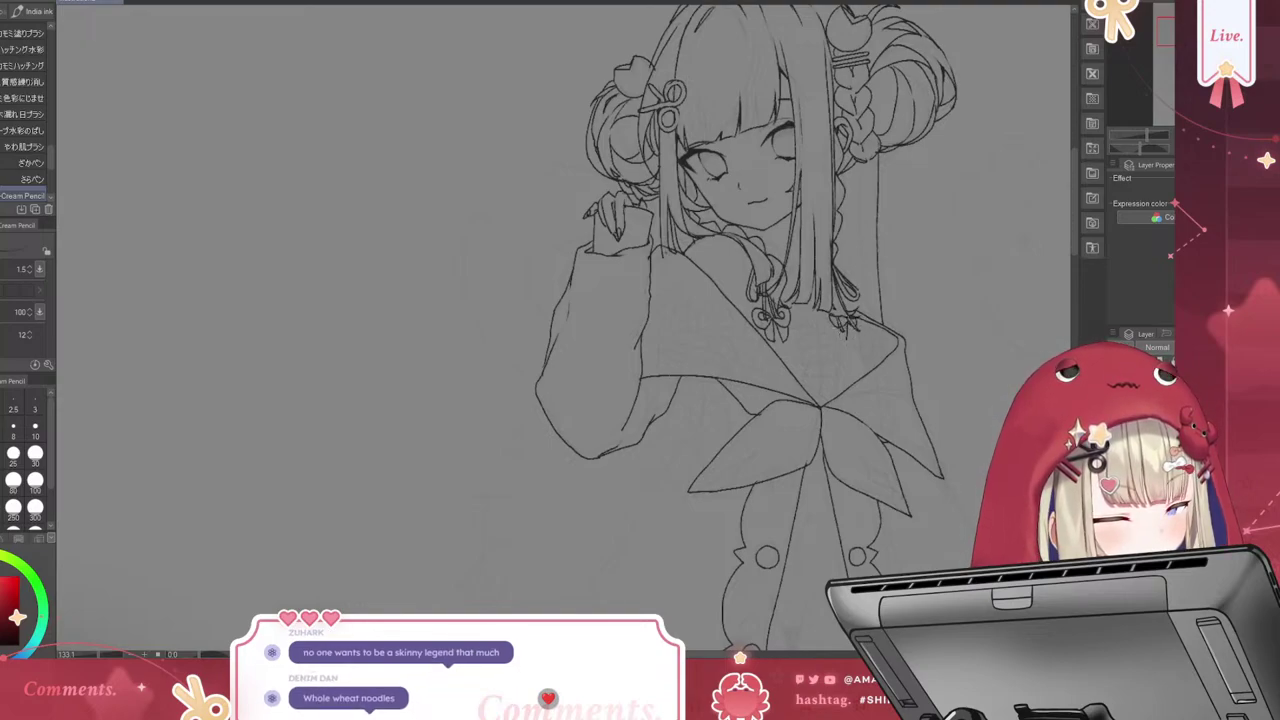
left_click_drag(852, 327, 872, 377)
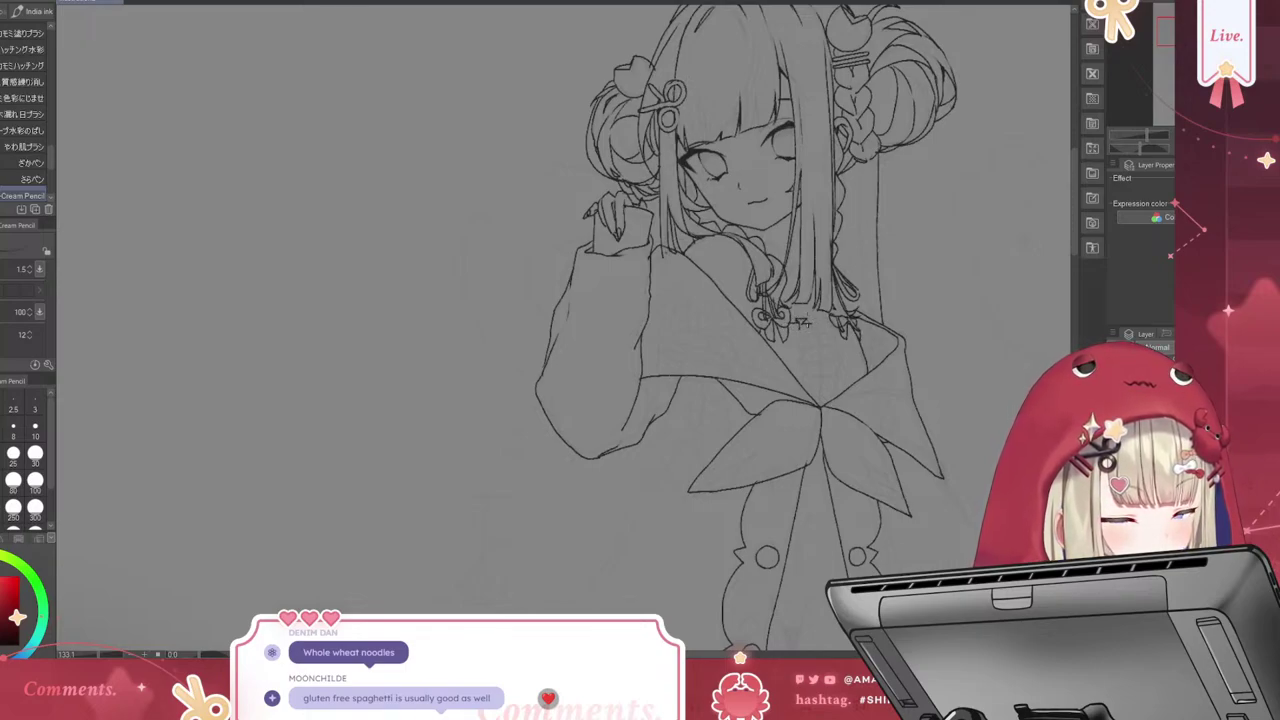
Try a ruffled trim along the chest neckline between the two braid bows
mouse_move(811, 320)
left_mouse_down()
mouse_move(817, 330)
mouse_move(827, 318)
left_mouse_up()
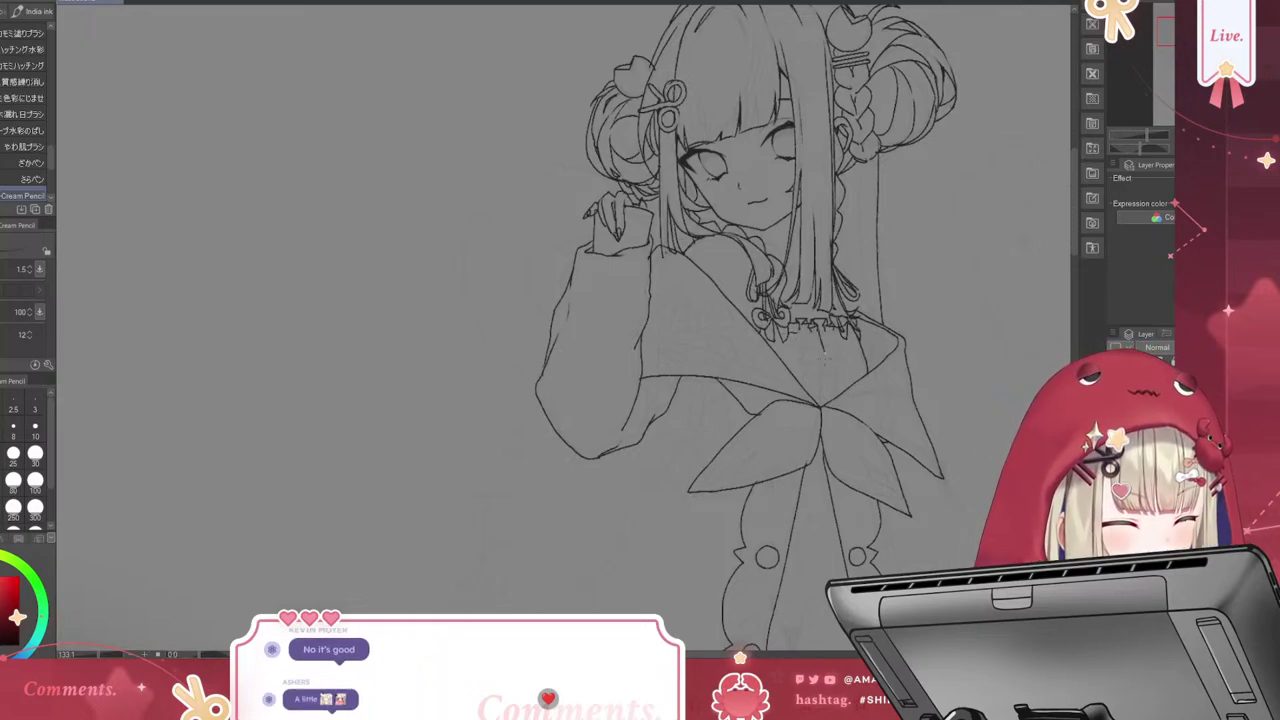
left_click_drag(821, 332, 823, 348)
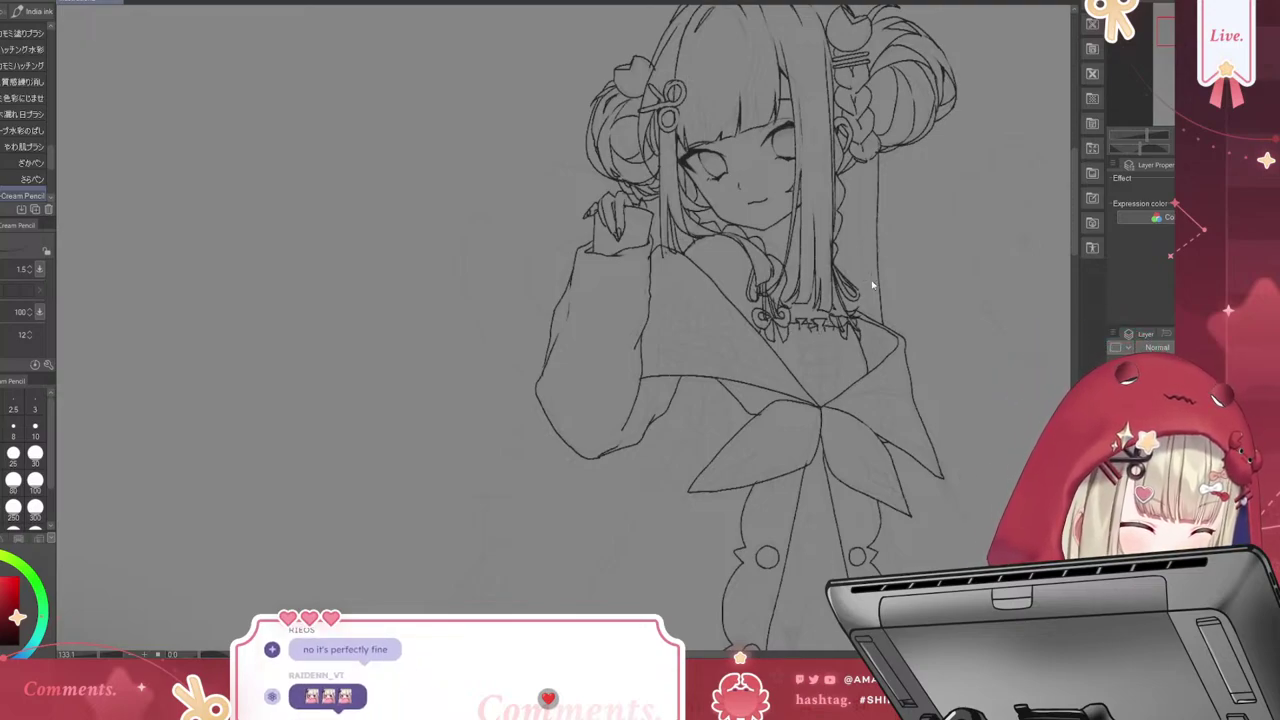
key("ctrl+z")
Draw the plain neckline between the braid bows and a notched centre seam with short cross stitches running down to the neckerchief knot
key("ctrl+z")
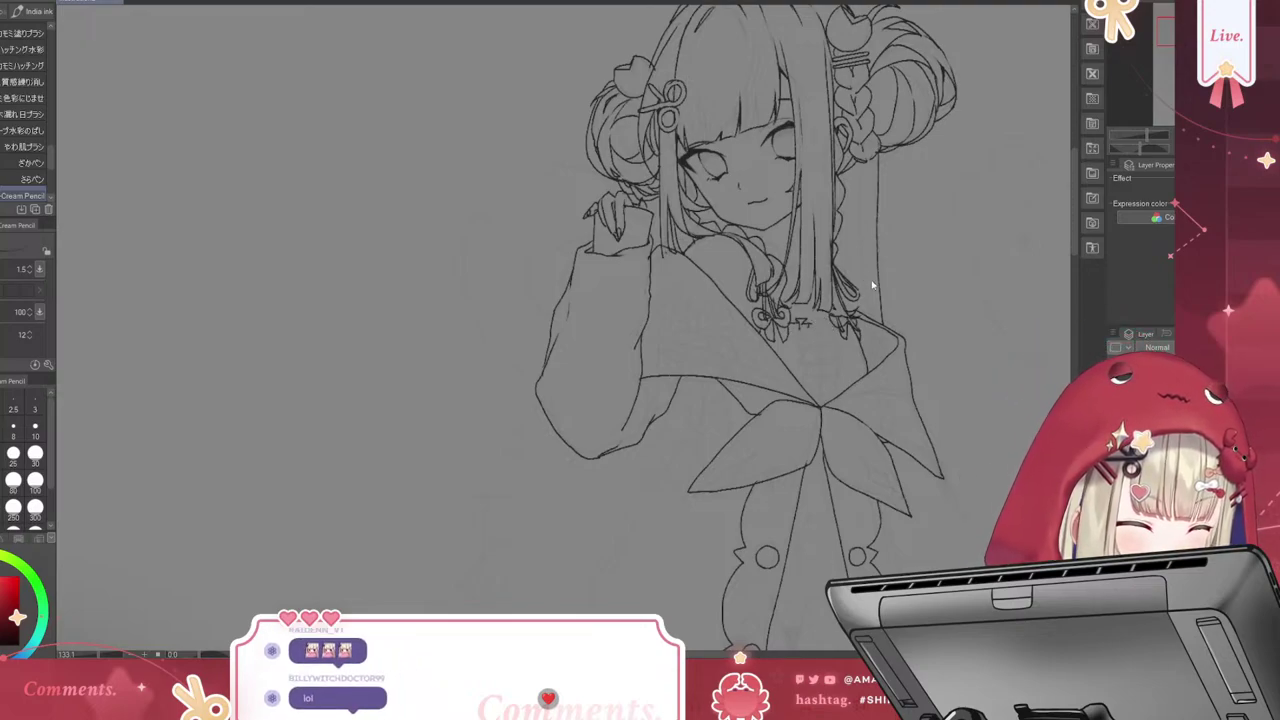
mouse_move(788, 321)
left_mouse_down()
mouse_move(832, 324)
mouse_move(820, 344)
left_mouse_up()
key("ctrl+z")
key("ctrl+z")
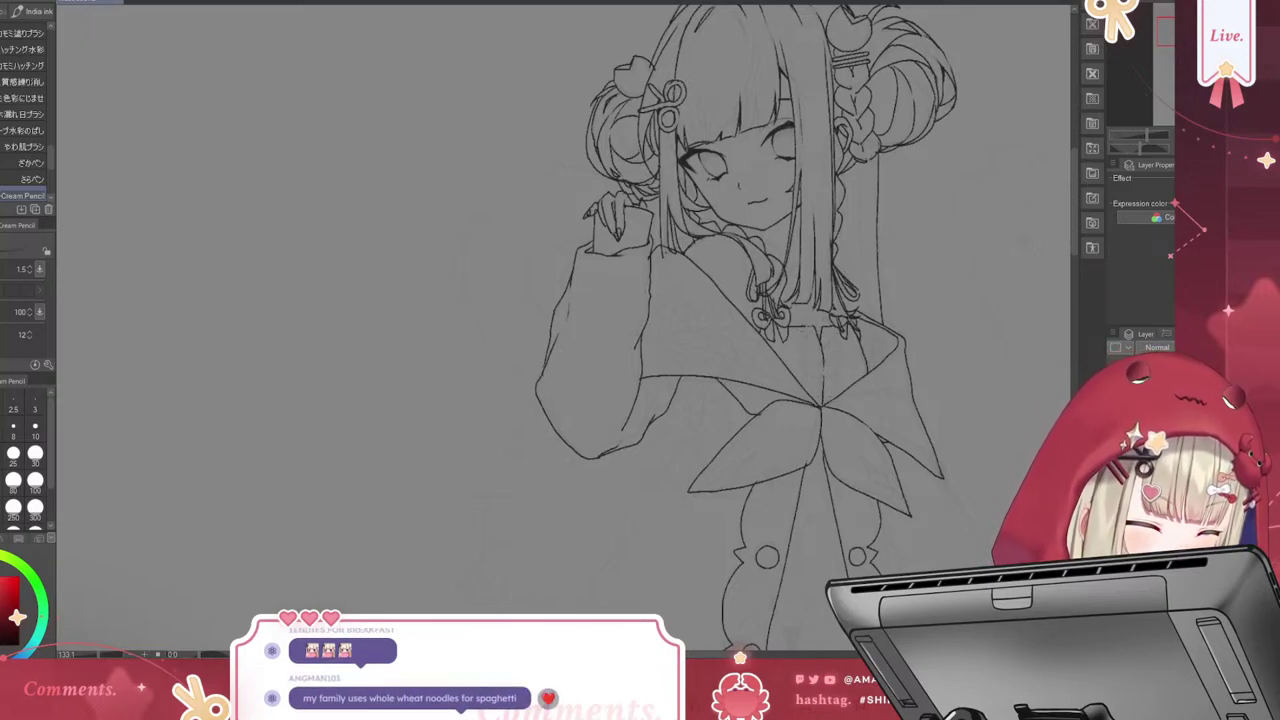
left_click_drag(806, 327, 815, 334)
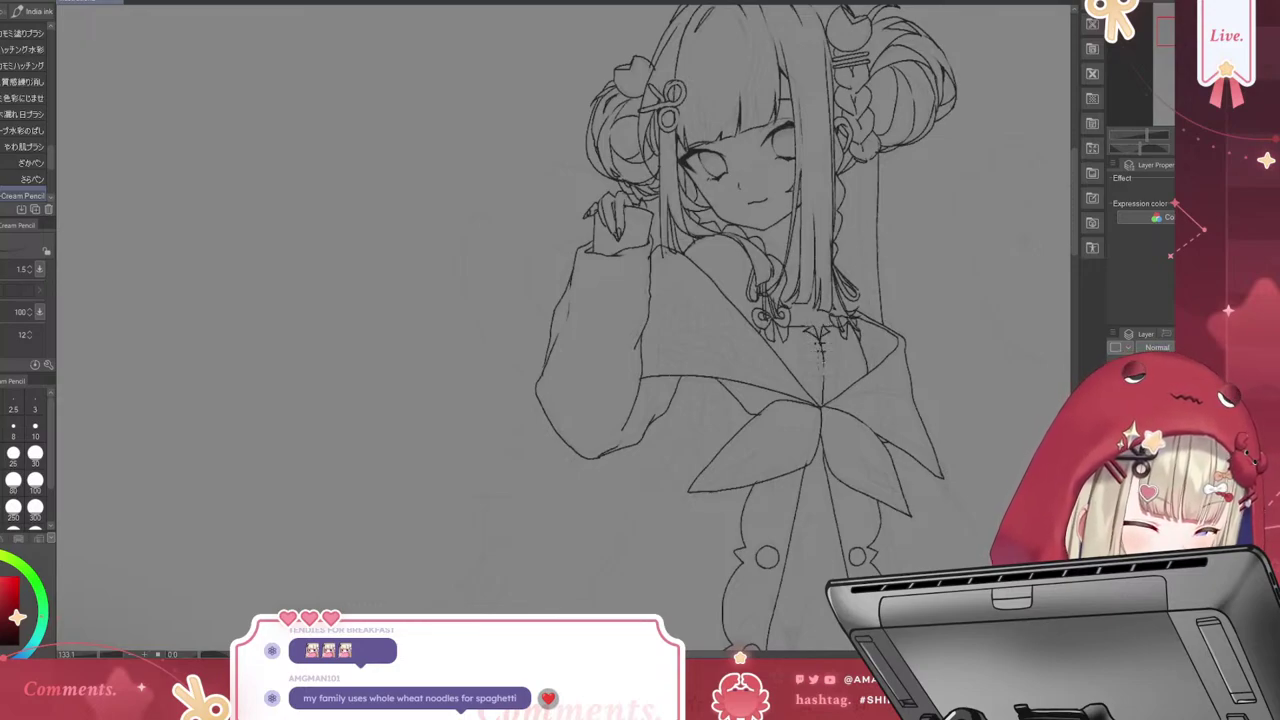
left_click_drag(817, 362, 826, 388)
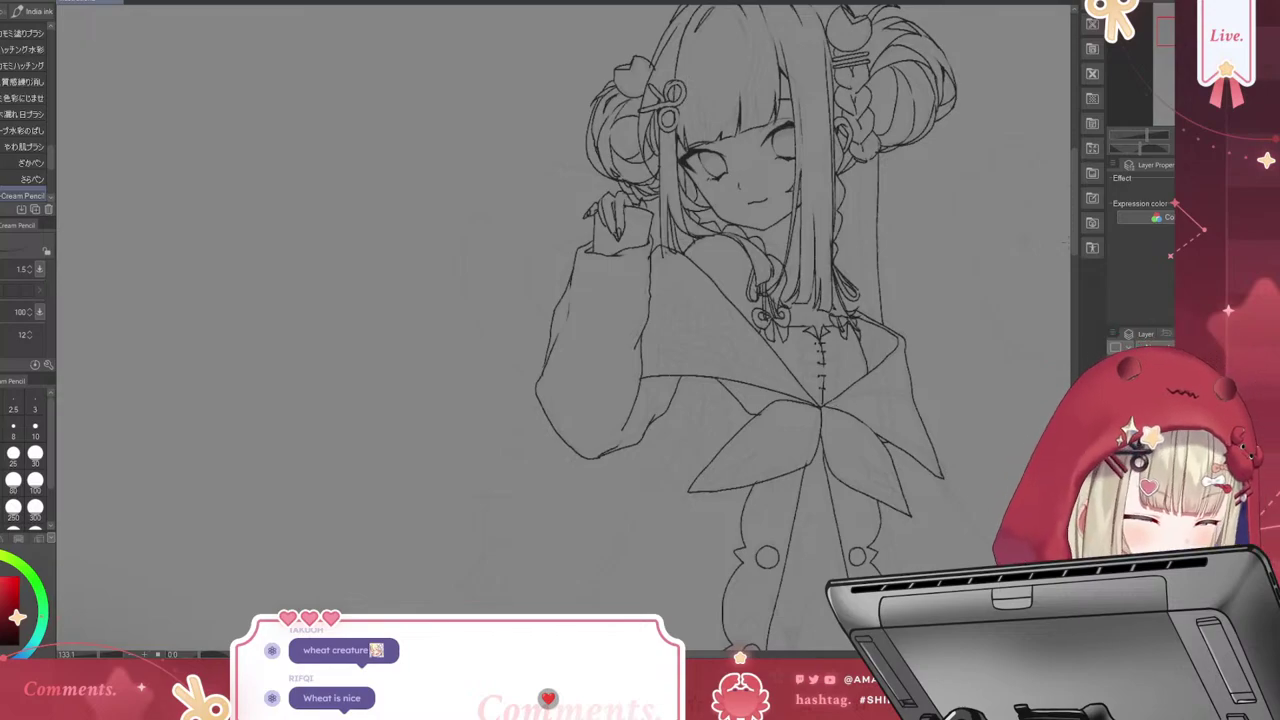
Draw a round badge outline over the lower edge of the collar, beside the sleeve of the raised arm
scroll(560, 330, "down", 5)
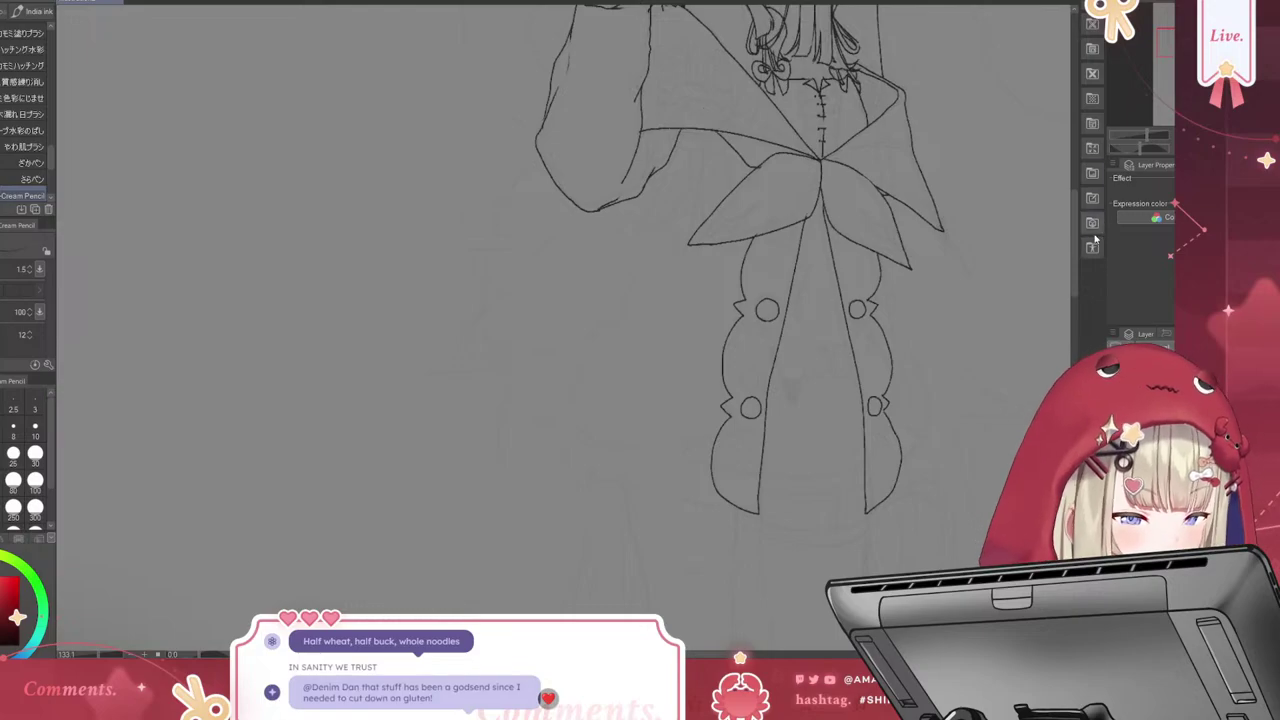
scroll(1076, 230, "up", 15)
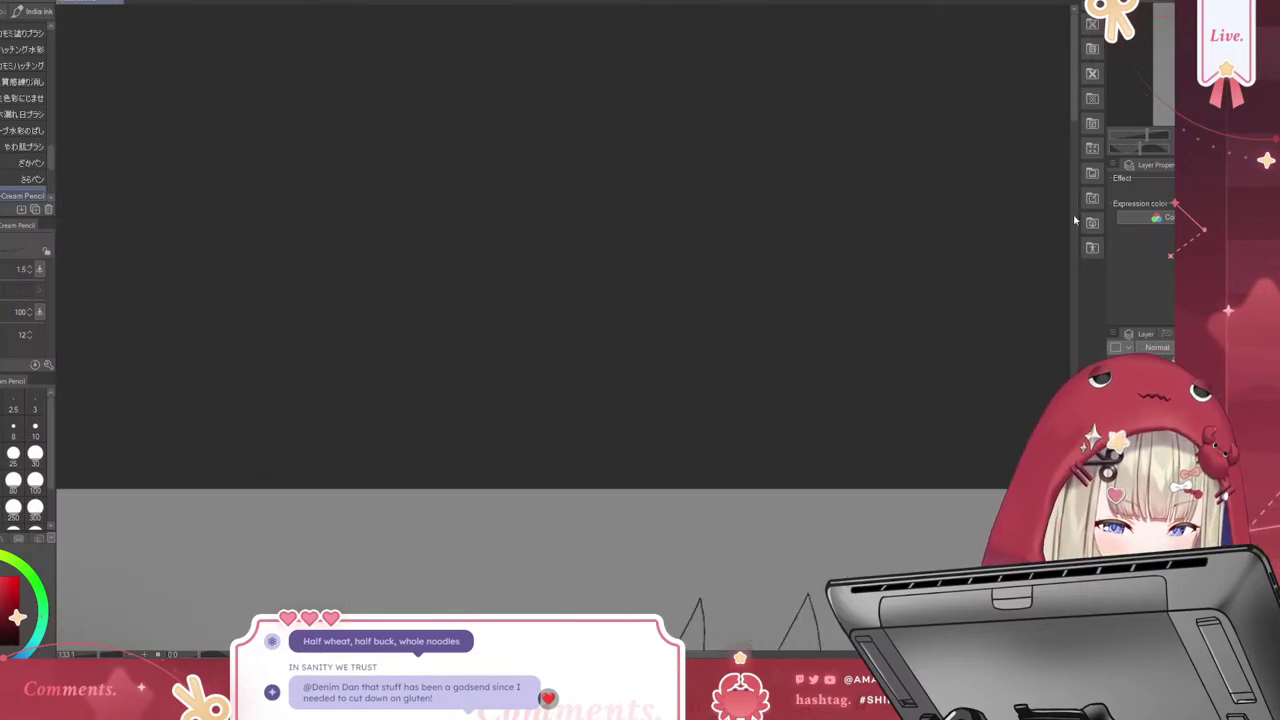
left_click(1075, 220)
left_click_drag(1074, 242, 1074, 176)
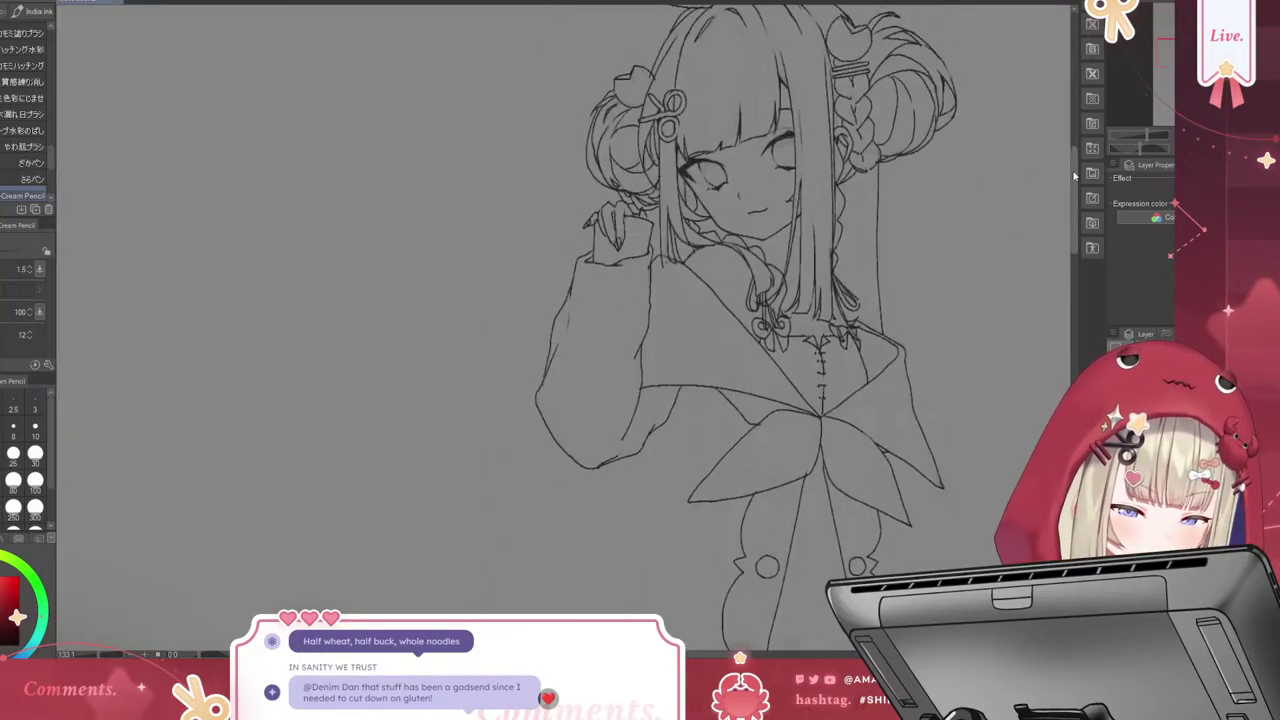
scroll(720, 410, "up", 3)
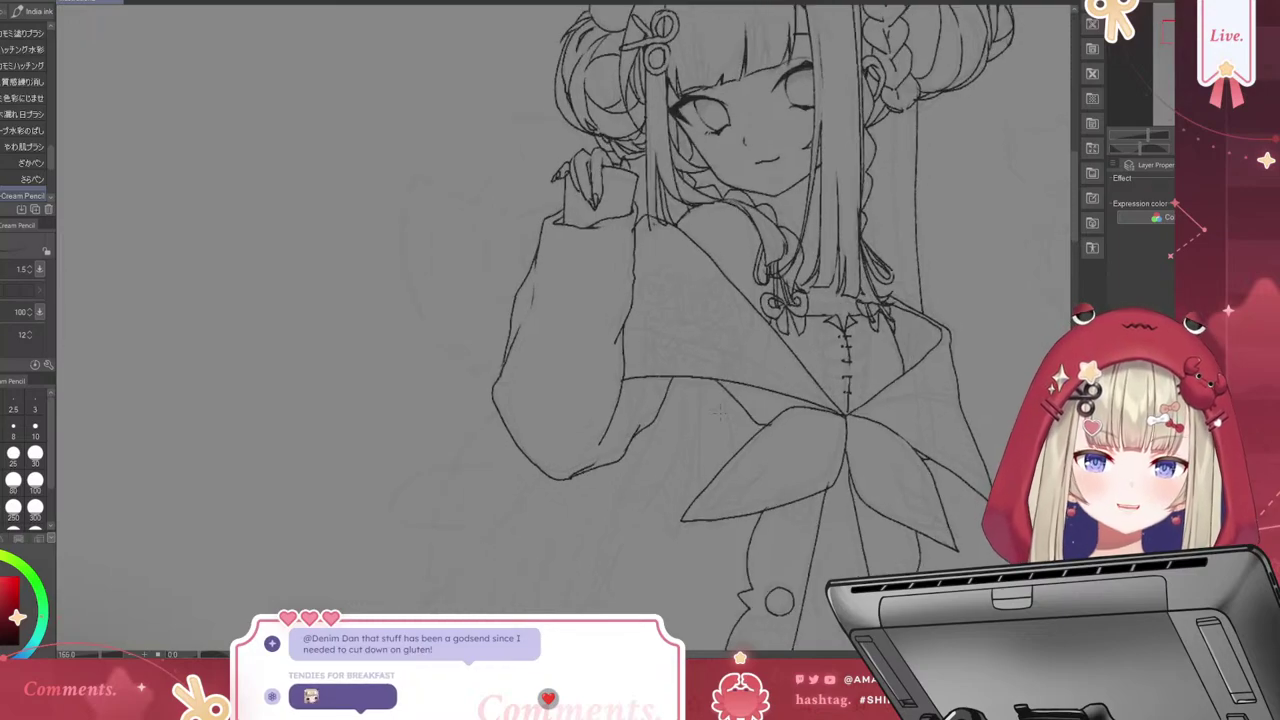
scroll(720, 412, "up", 2)
scroll(720, 412, "down", 1)
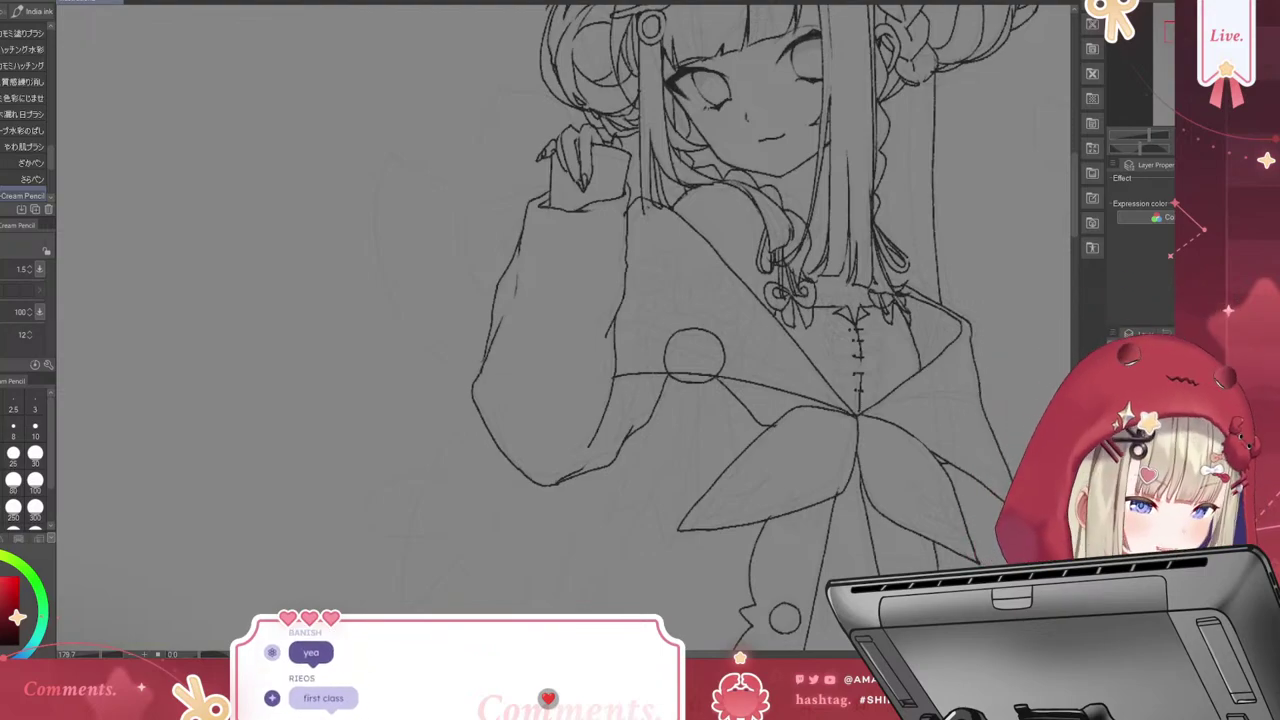
Erase the two round buttons on the right-hand panel and draw short horizontal buttonhole slits in their place
left_click_drag(1076, 190, 1074, 235)
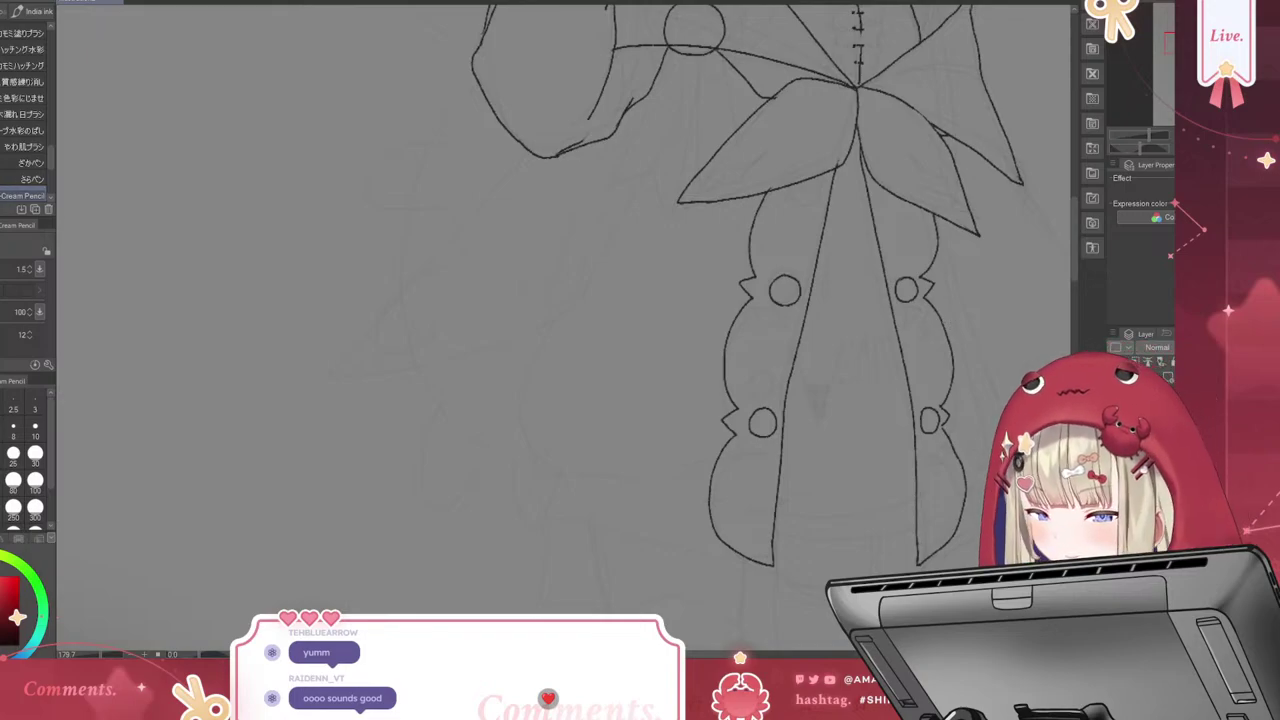
key("e")
left_click_drag(898, 288, 906, 312)
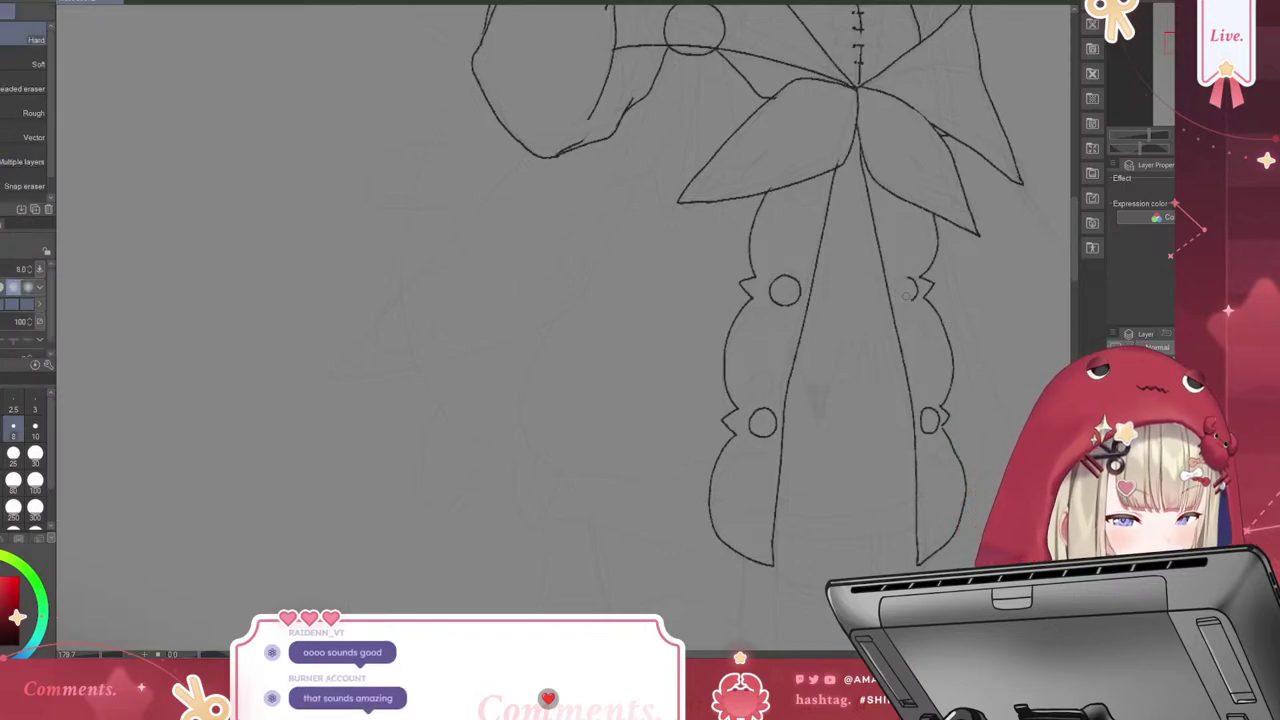
left_click_drag(930, 428, 938, 428)
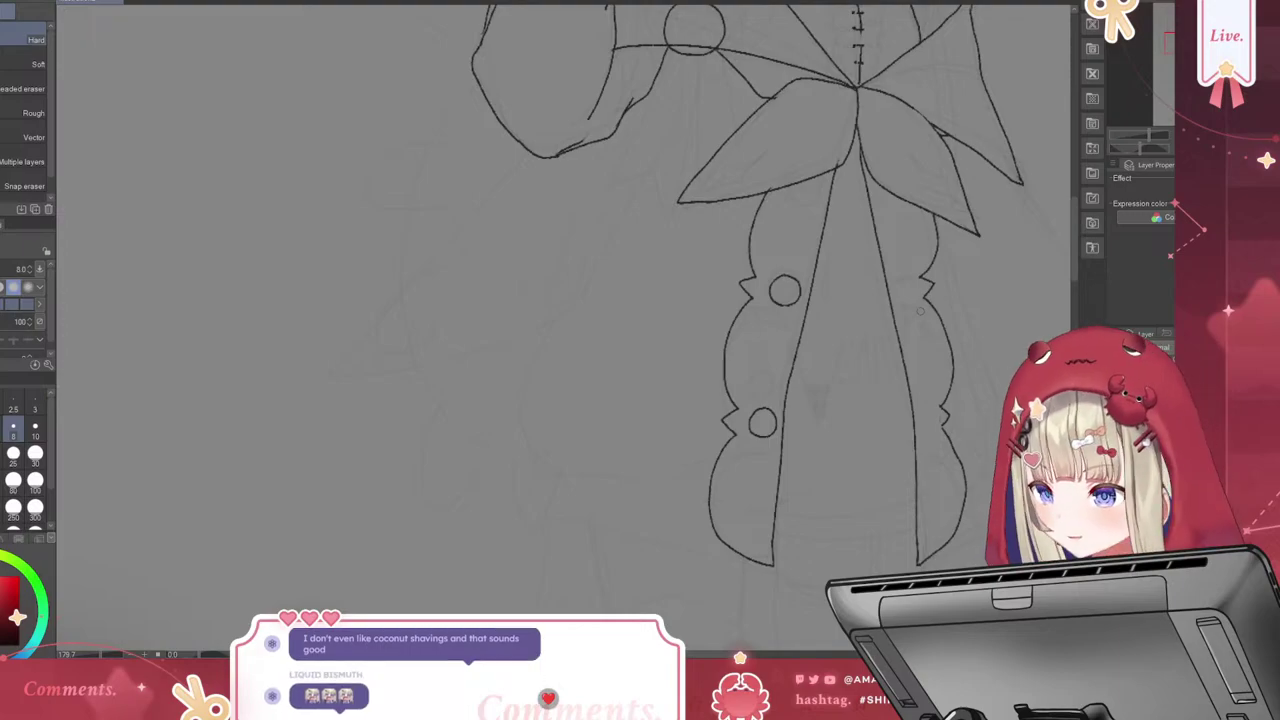
key("p")
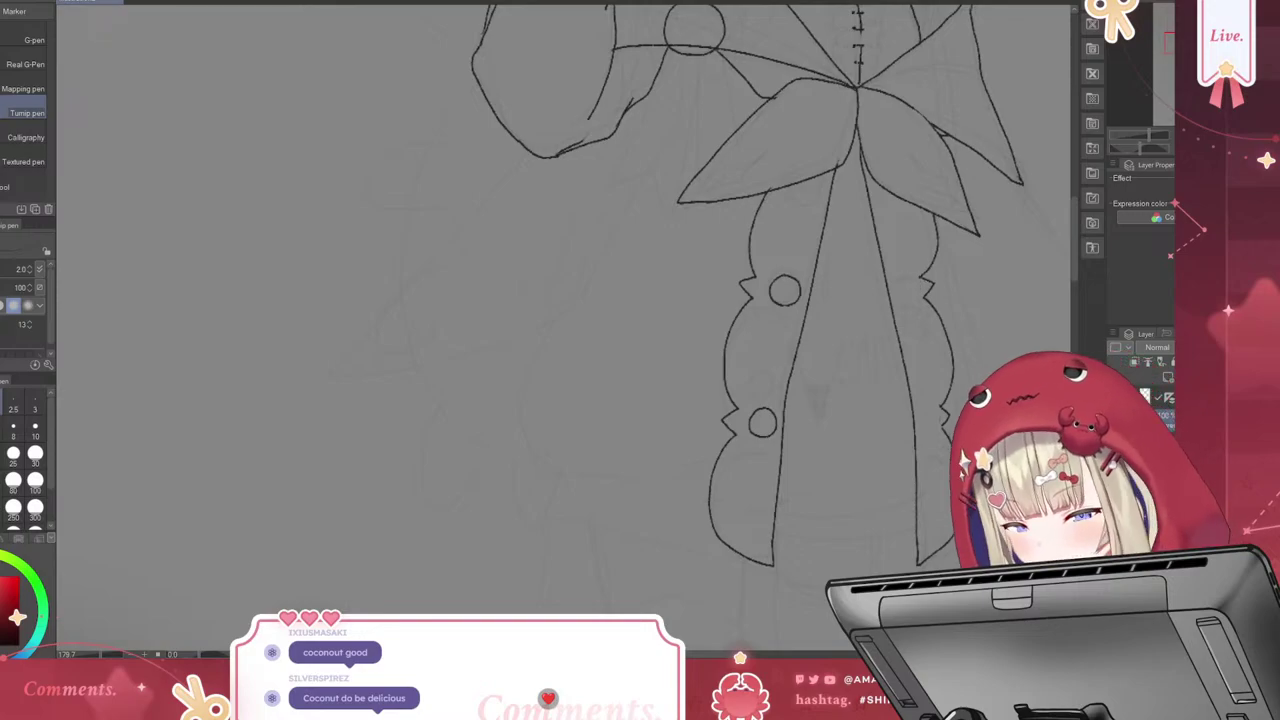
key("b")
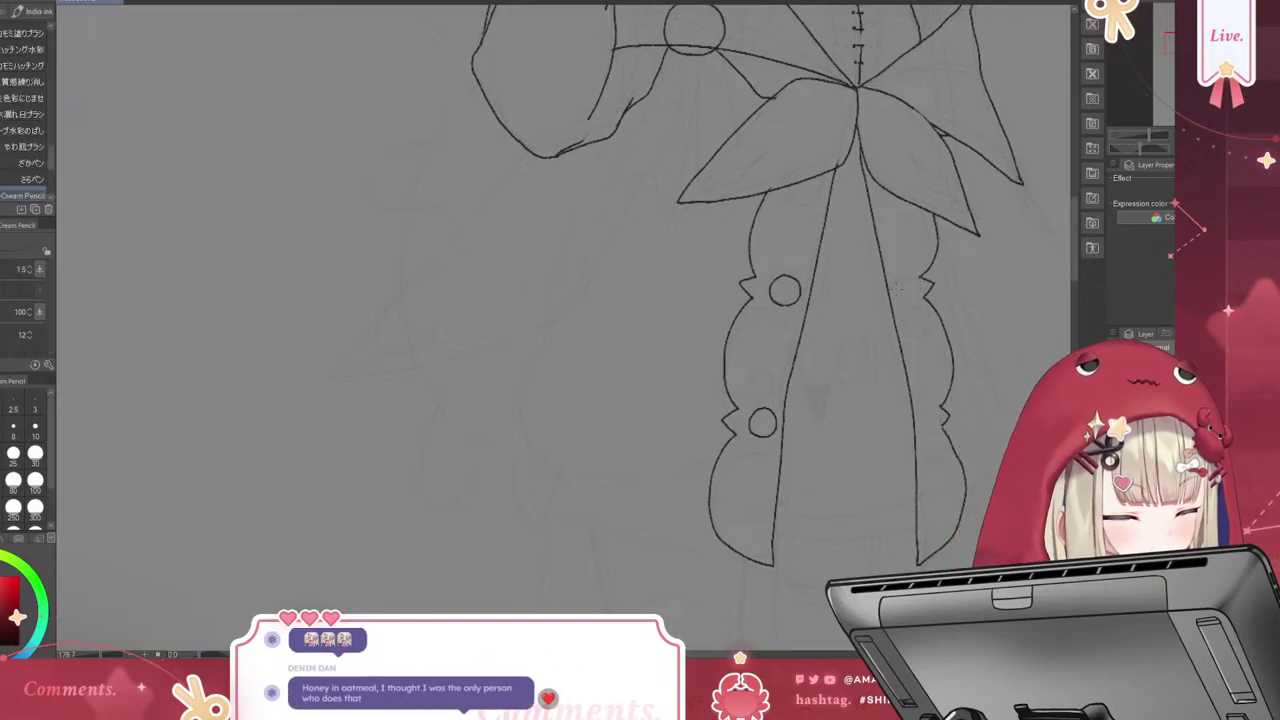
mouse_move(922, 285)
left_mouse_down()
mouse_move(895, 287)
mouse_move(922, 286)
left_mouse_up()
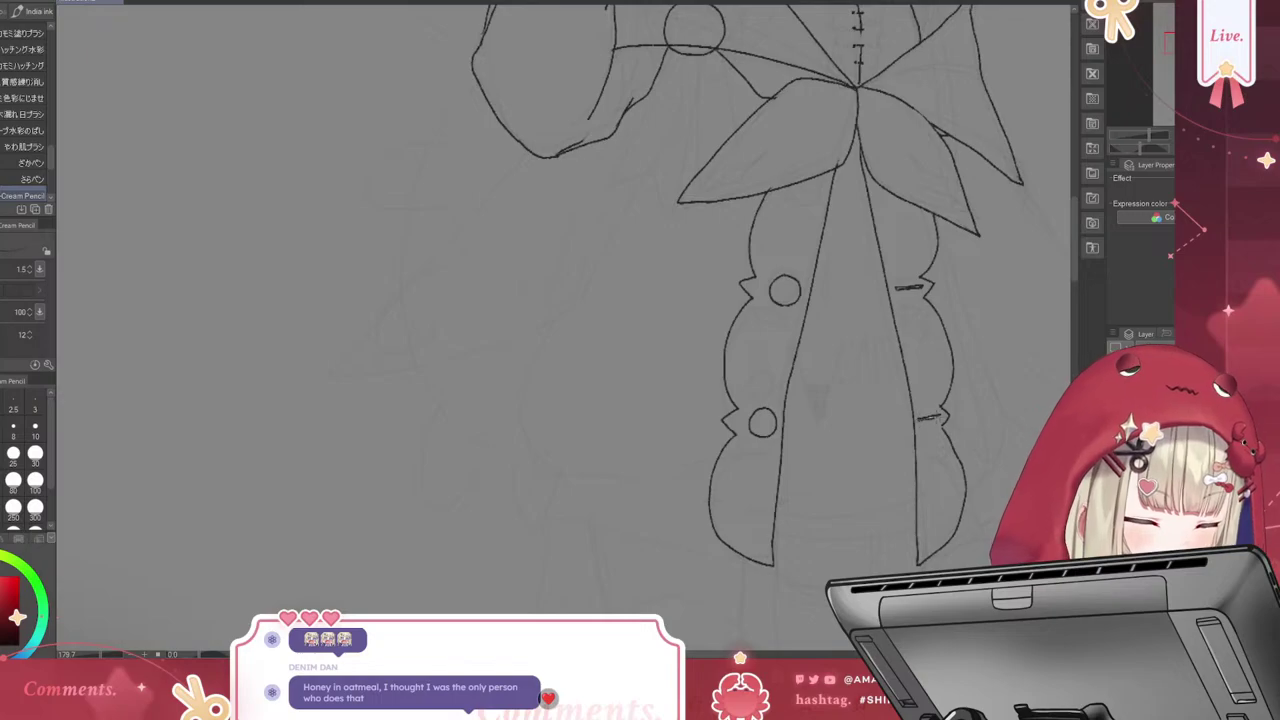
Turn the badge circle into a crab by adding two raised claws, a simple face and small legs along both sides
left_click_drag(1074, 274, 1074, 251)
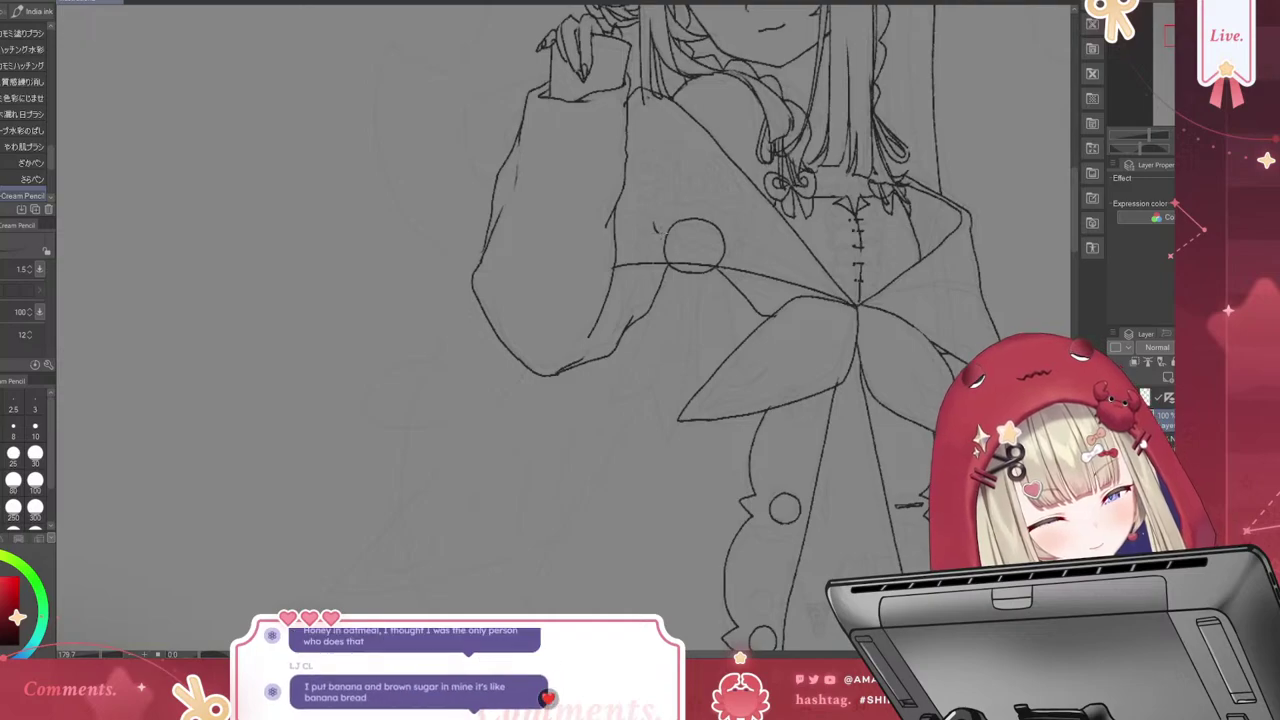
left_click_drag(655, 222, 667, 214)
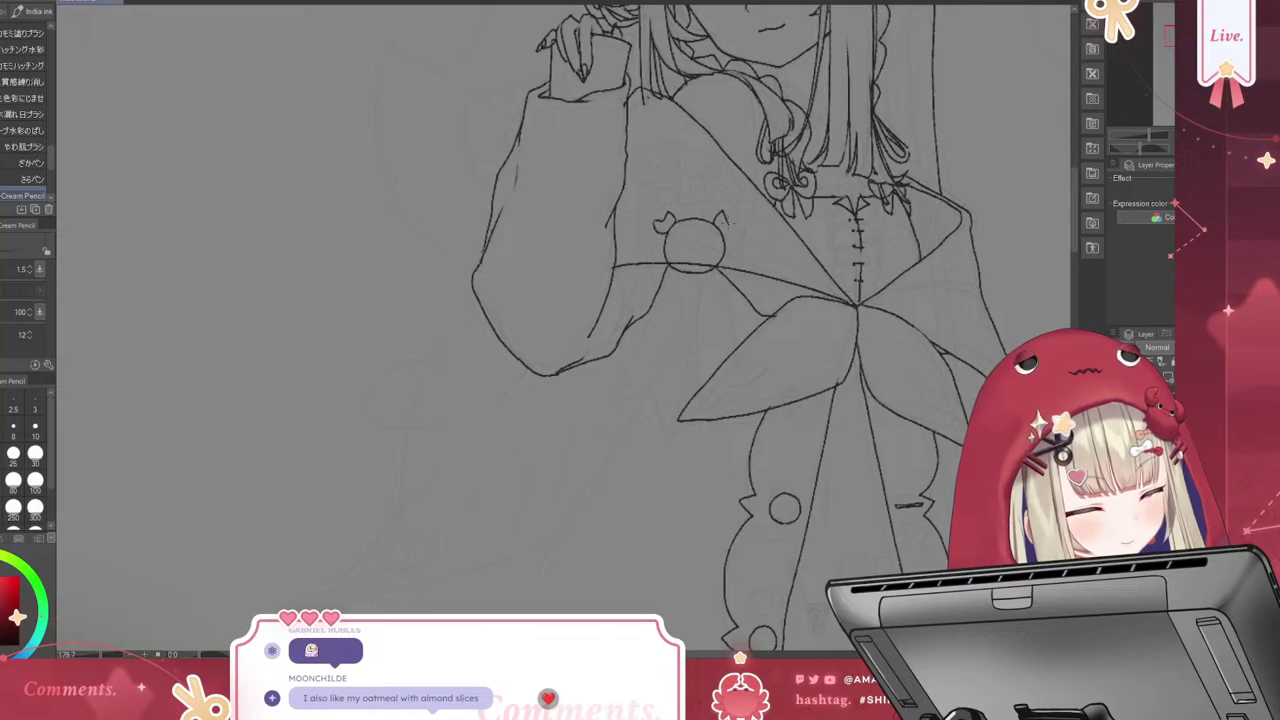
mouse_move(715, 222)
left_mouse_down()
mouse_move(727, 213)
mouse_move(723, 231)
mouse_move(718, 213)
left_mouse_up()
key("ctrl+z")
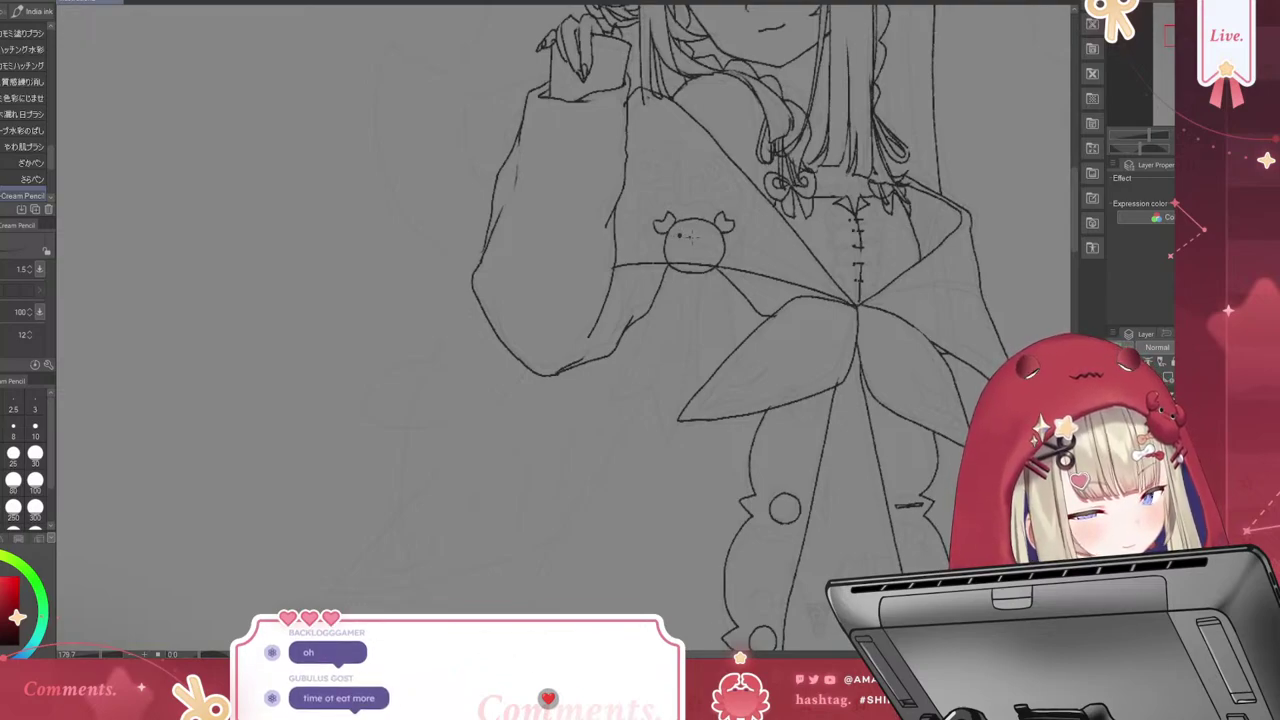
left_click_drag(690, 238, 704, 238)
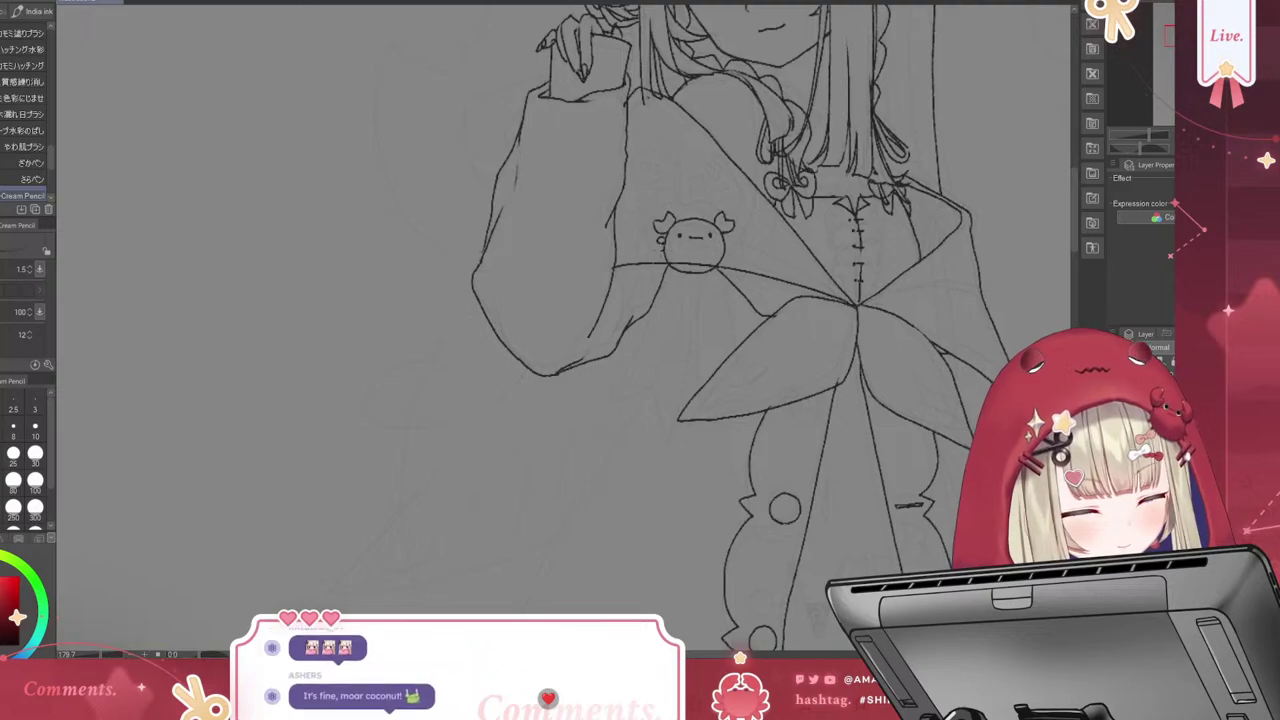
left_click_drag(660, 249, 672, 271)
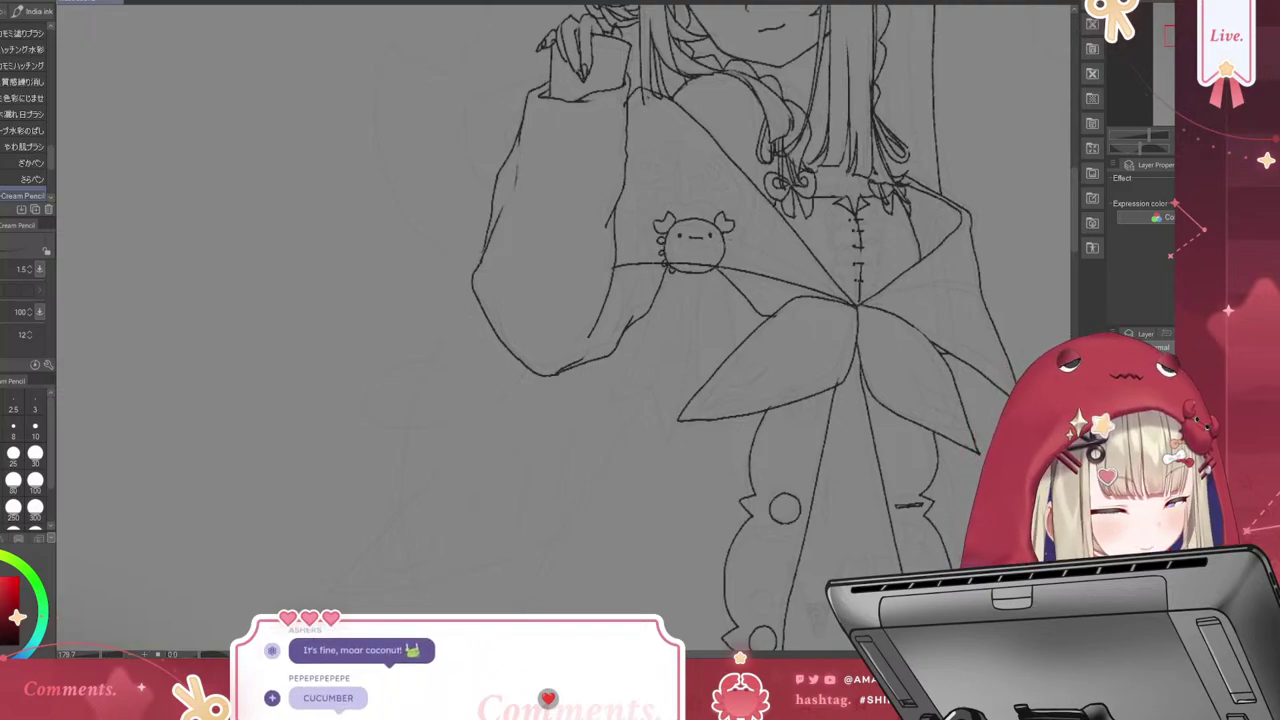
left_click_drag(724, 236, 715, 272)
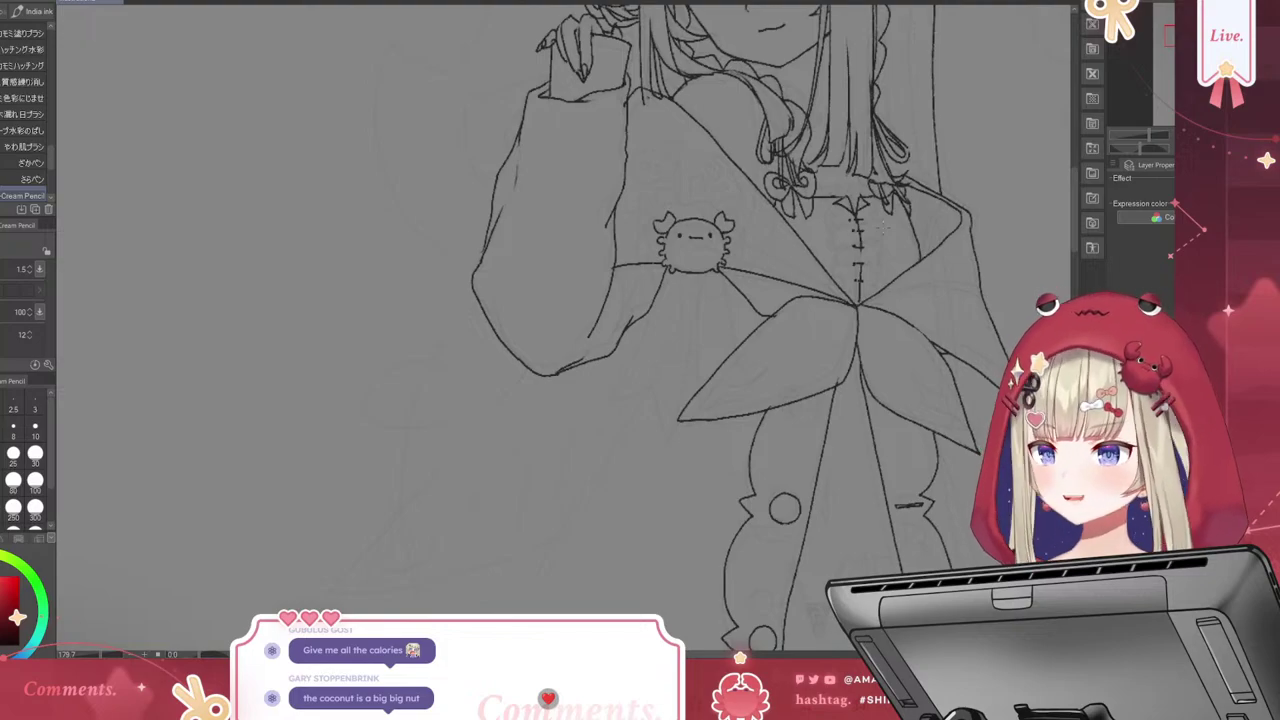
Surround the crab with a rosette, drawing short rim arcs above and below it and a scalloped frill all around
key("p")
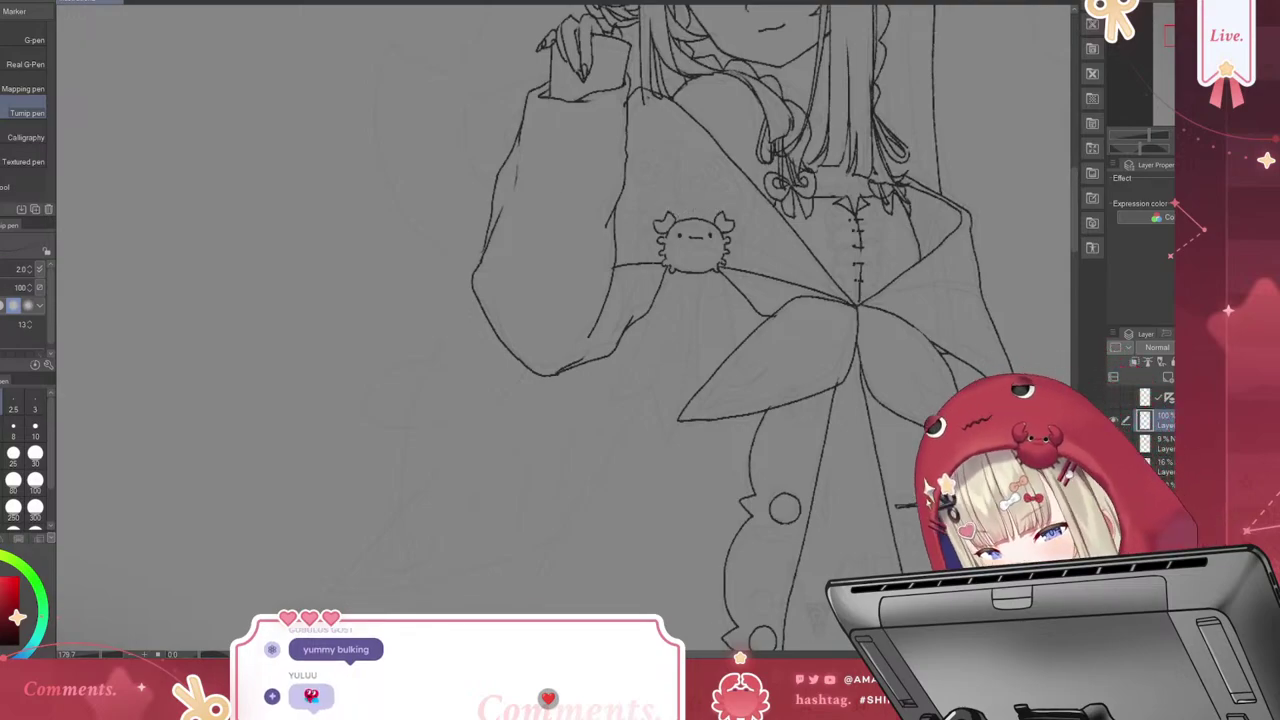
key("b")
mouse_move(676, 215)
left_mouse_down()
mouse_move(716, 215)
mouse_move(654, 253)
mouse_move(694, 208)
mouse_move(716, 216)
left_mouse_up()
key("ctrl+z")
key("ctrl+z")
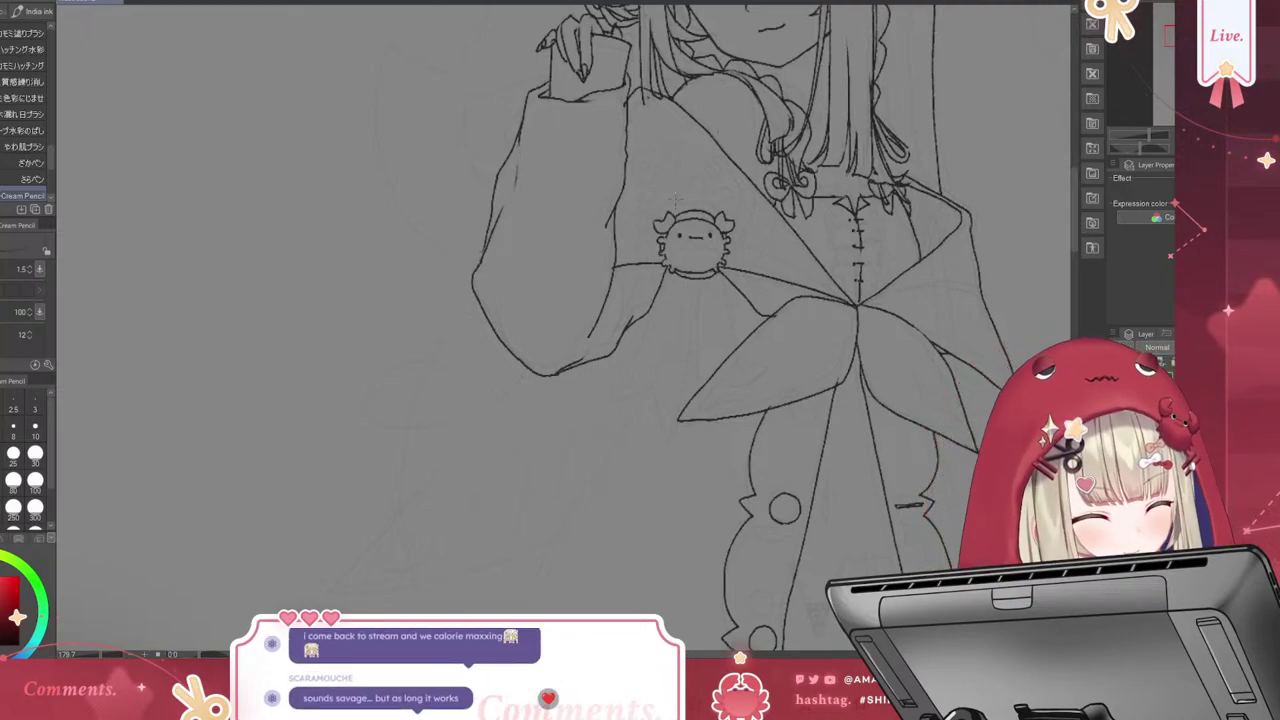
left_click_drag(678, 200, 666, 202)
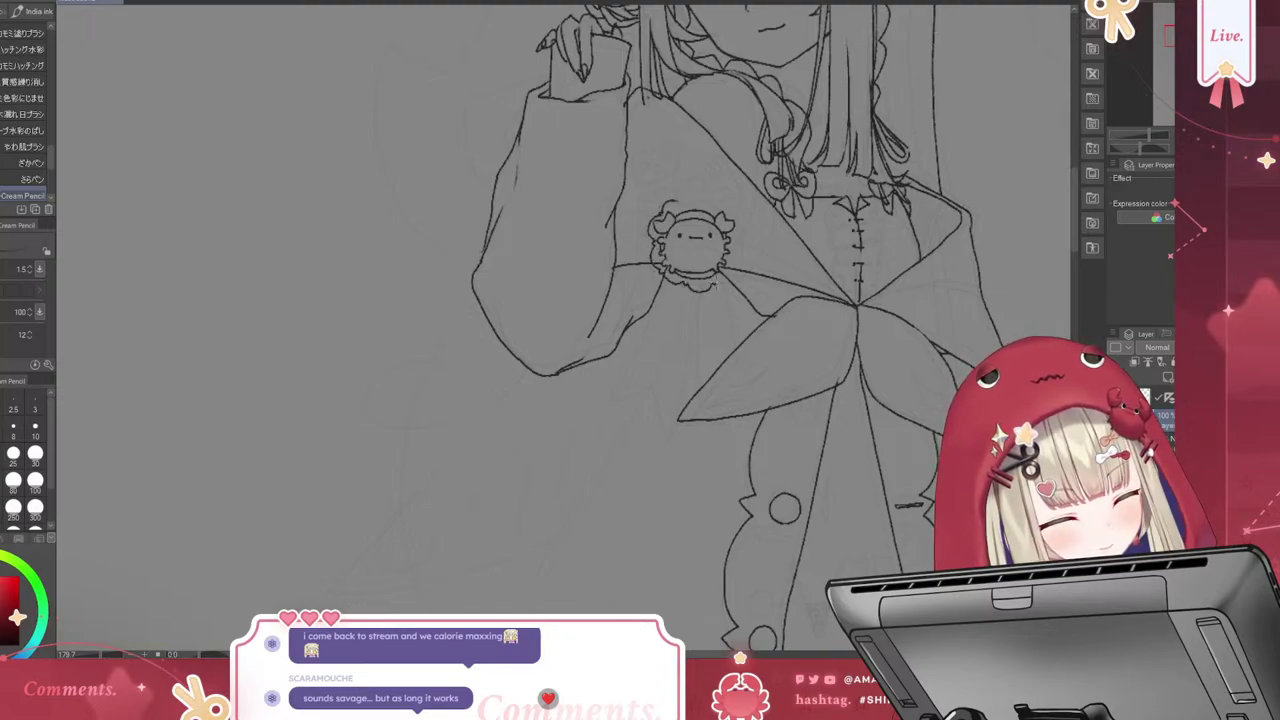
mouse_move(714, 285)
left_mouse_down()
mouse_move(733, 268)
mouse_move(737, 234)
left_mouse_up()
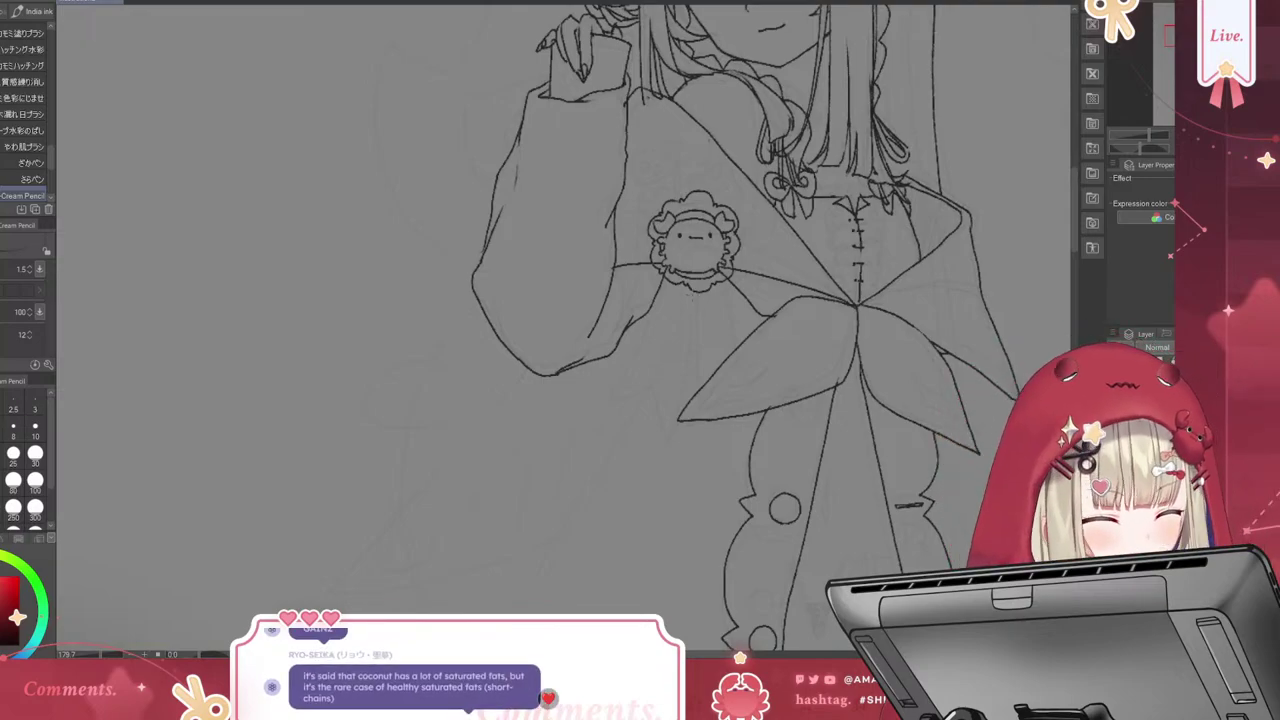
Draw two ribbon tails with notched ends hanging from the underside of the crab rosette
left_click_drag(692, 288, 668, 390)
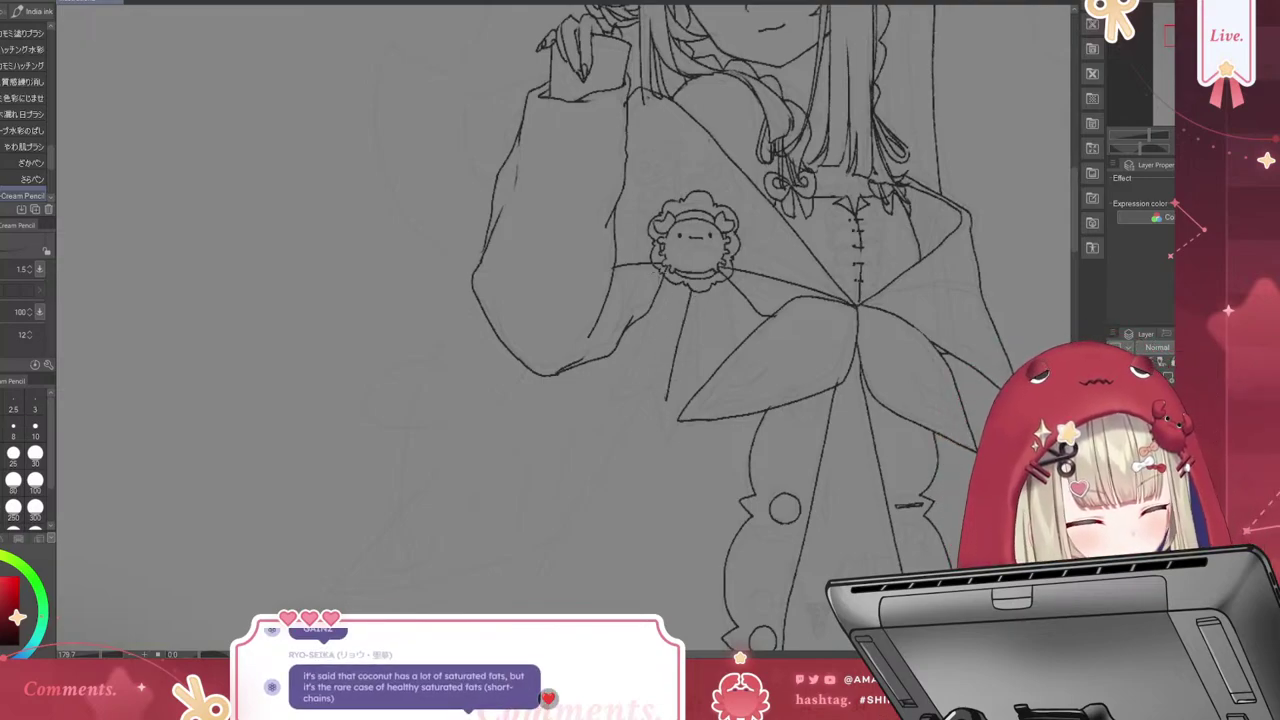
mouse_move(664, 274)
left_mouse_down()
mouse_move(630, 368)
mouse_move(652, 362)
mouse_move(664, 394)
left_mouse_up()
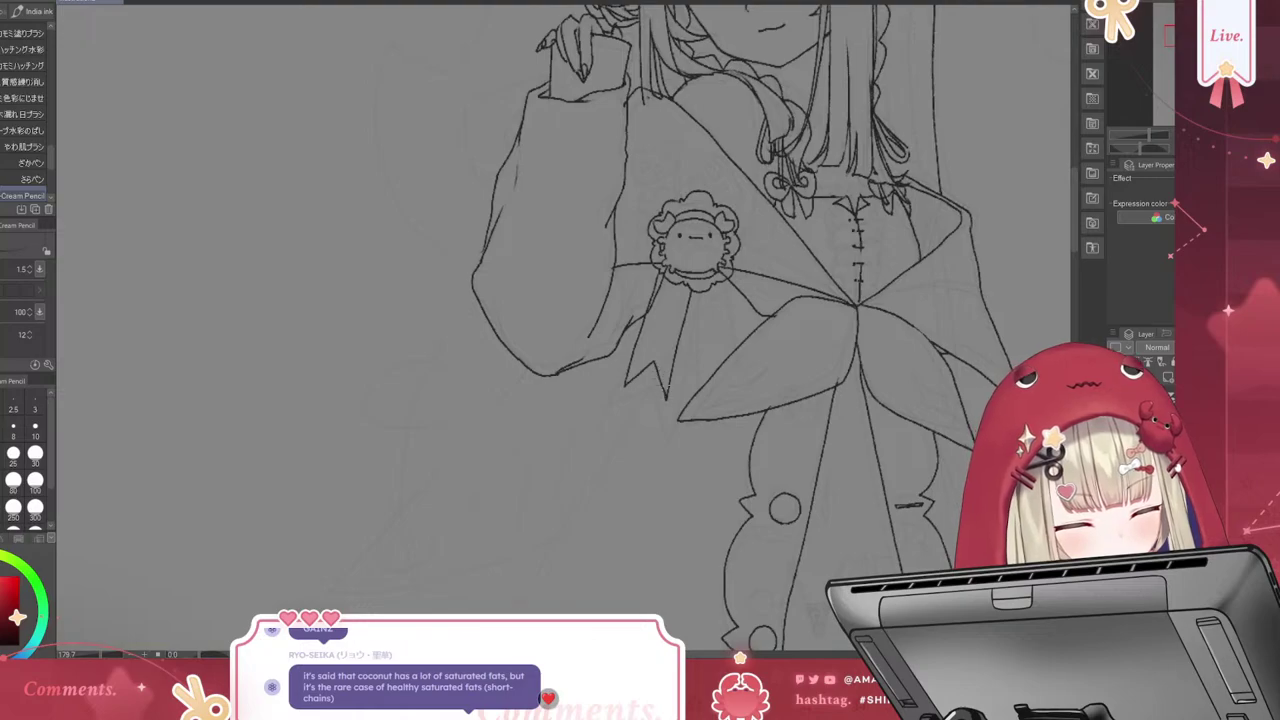
left_click_drag(693, 292, 741, 389)
key("ctrl+z")
left_click_drag(693, 289, 703, 390)
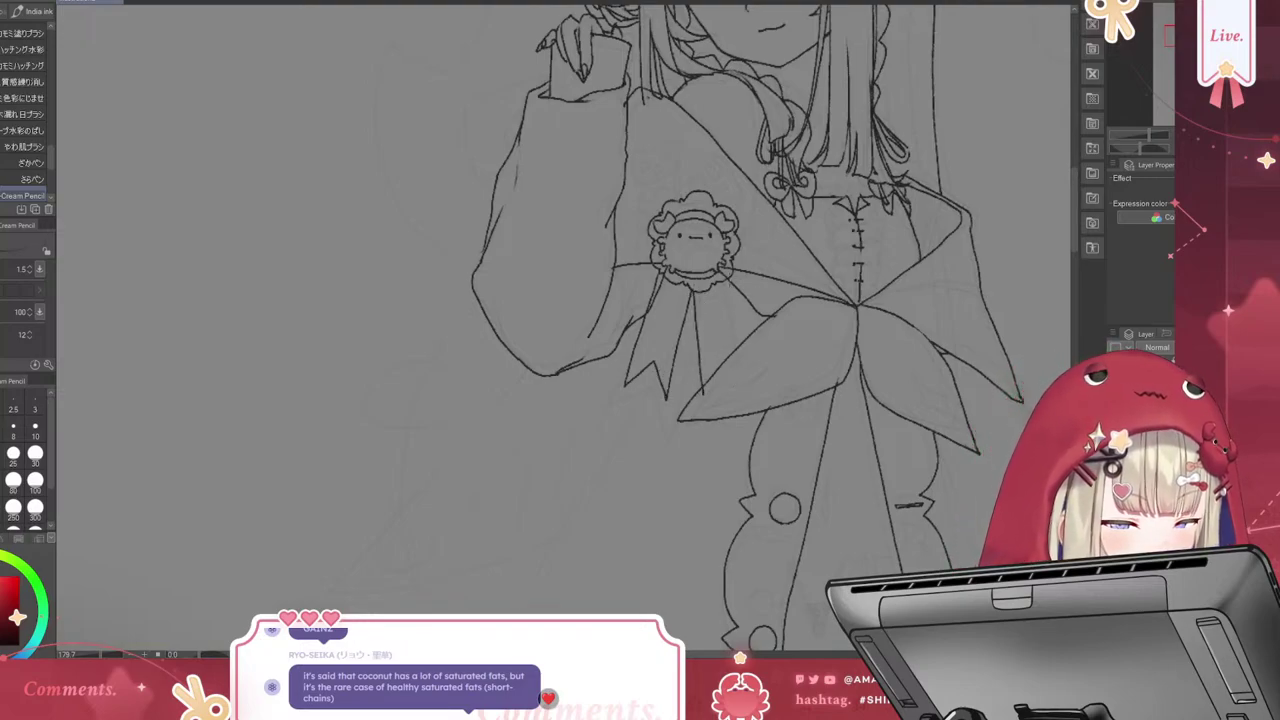
left_click_drag(728, 274, 750, 381)
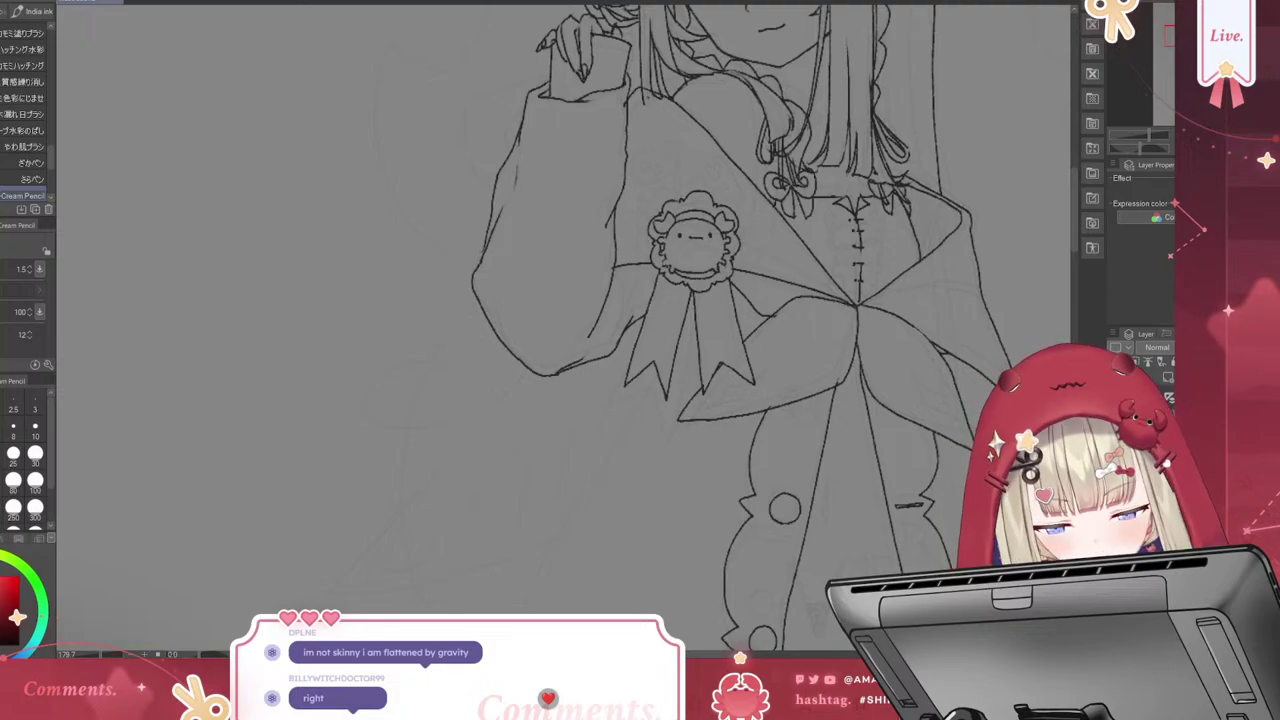
Try to letter カニ above the crab rosette with the Turnip pen at brush size 10
key("p")
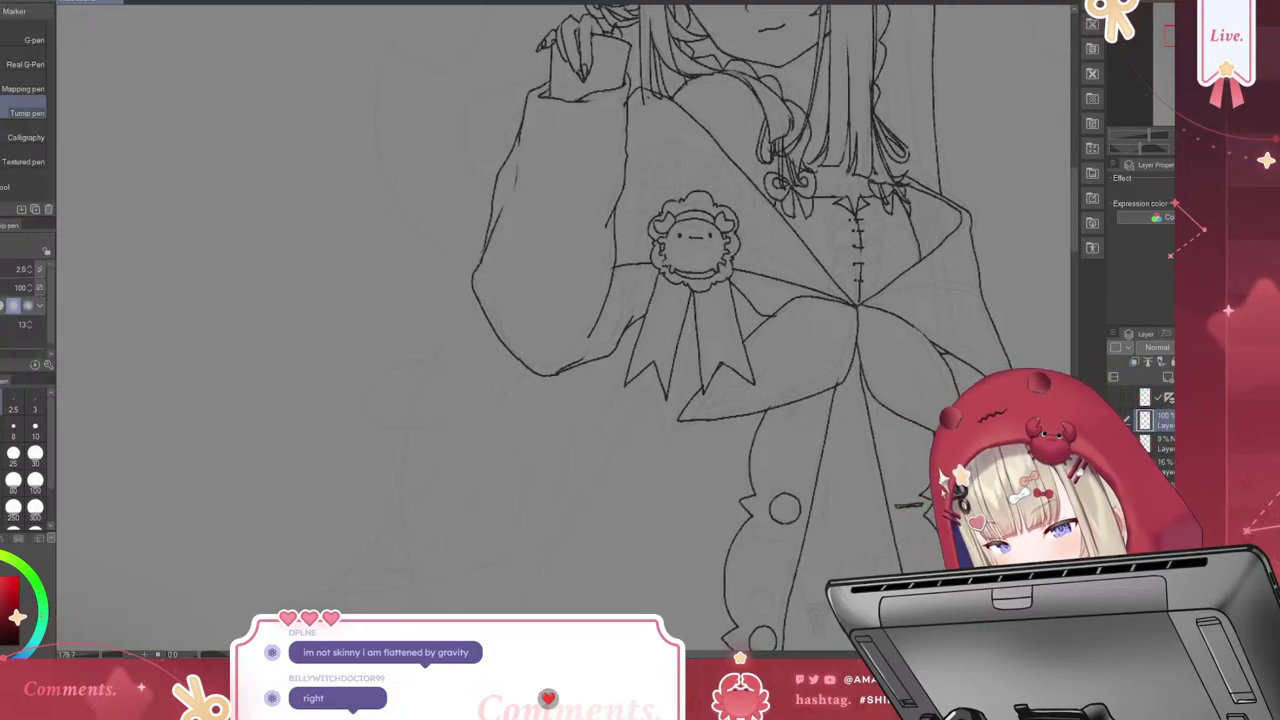
key("i")
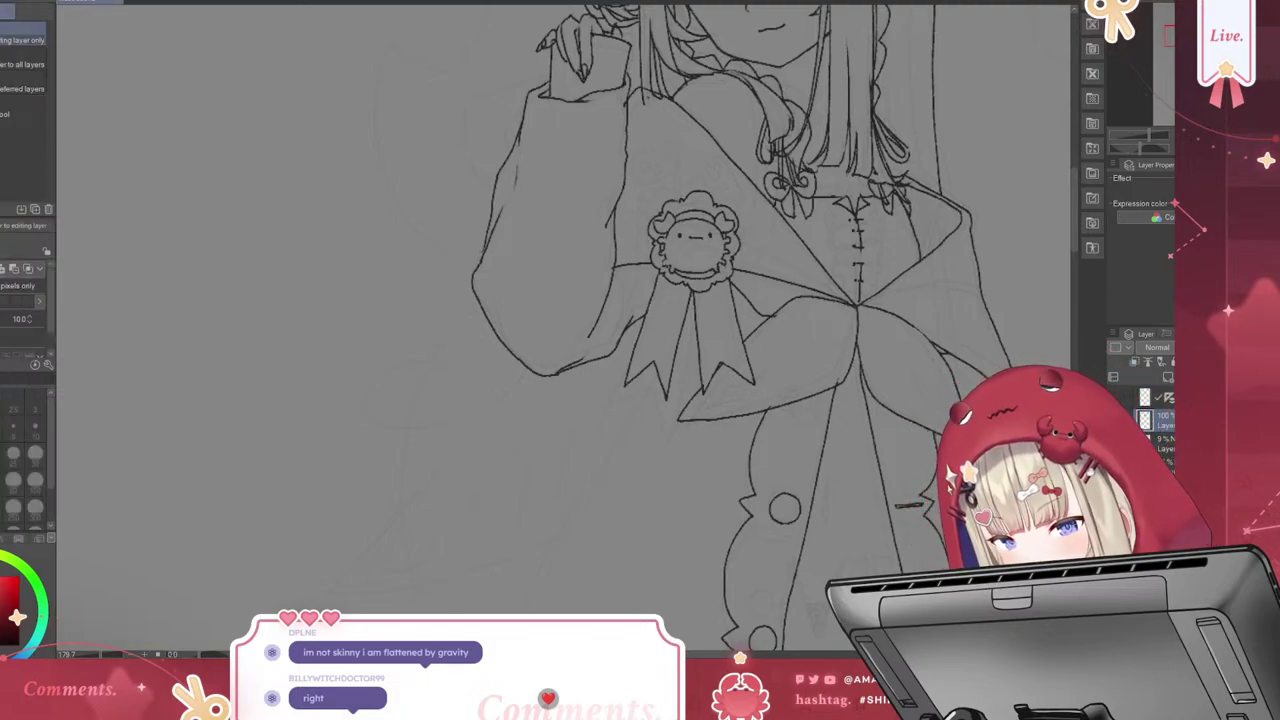
key("p")
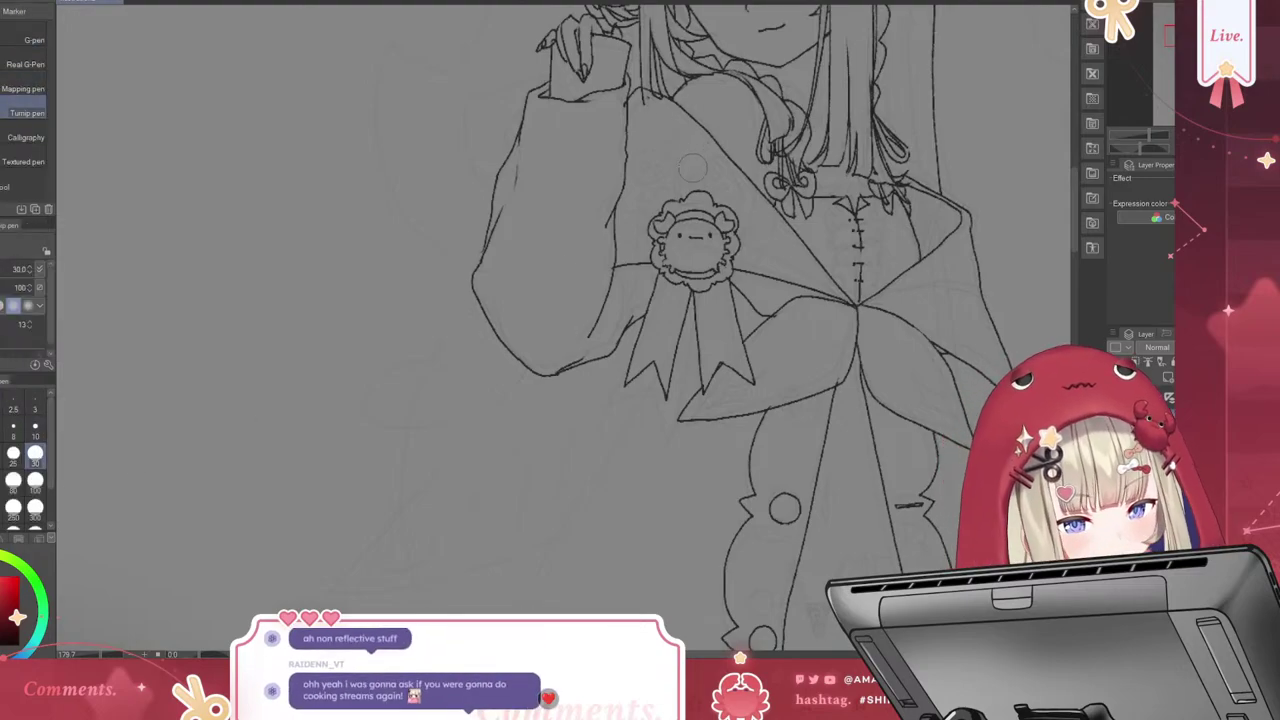
key("bracketleft")
key("bracketleft")
key("bracketleft")
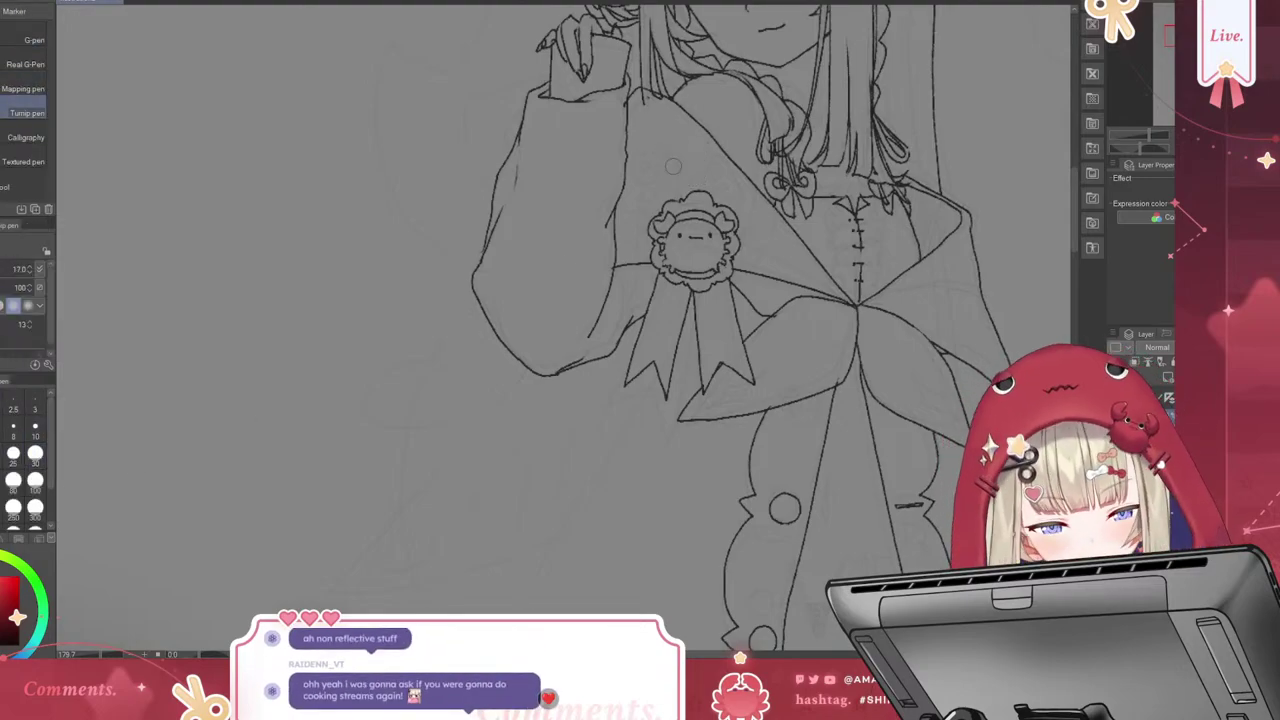
left_click(34, 428)
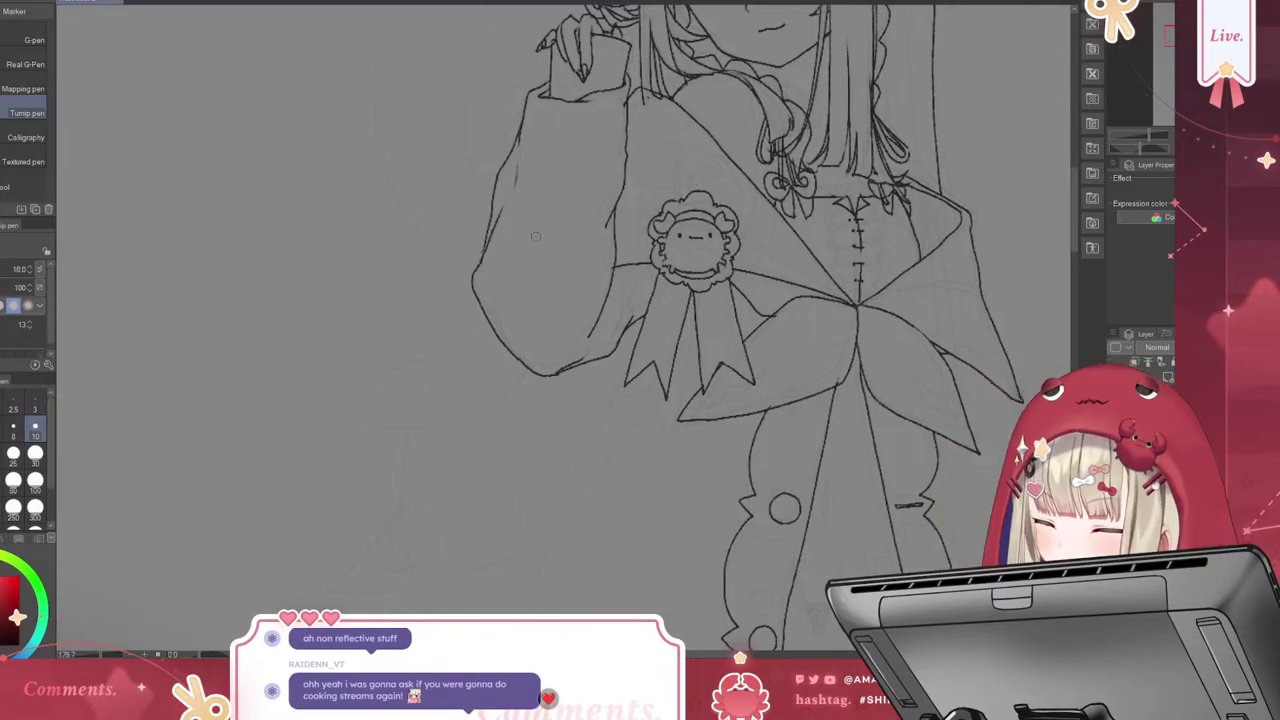
mouse_move(690, 160)
left_mouse_down()
mouse_move(700, 184)
mouse_move(692, 174)
mouse_move(712, 160)
mouse_move(705, 182)
mouse_move(733, 183)
mouse_move(723, 199)
mouse_move(744, 191)
left_mouse_up()
key("ctrl+z")
left_click_drag(731, 194, 746, 186)
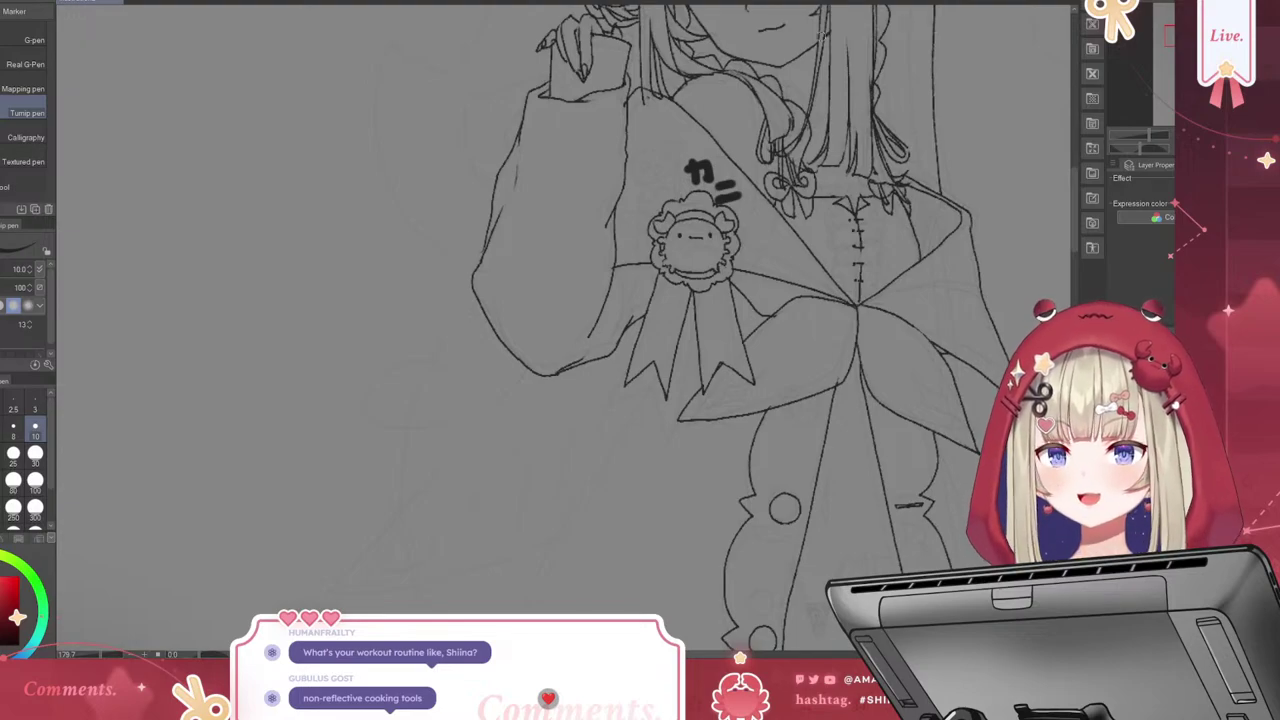
key("ctrl+z")
key("ctrl+z")
key("ctrl+z")
key("ctrl+z")
key("ctrl+z")
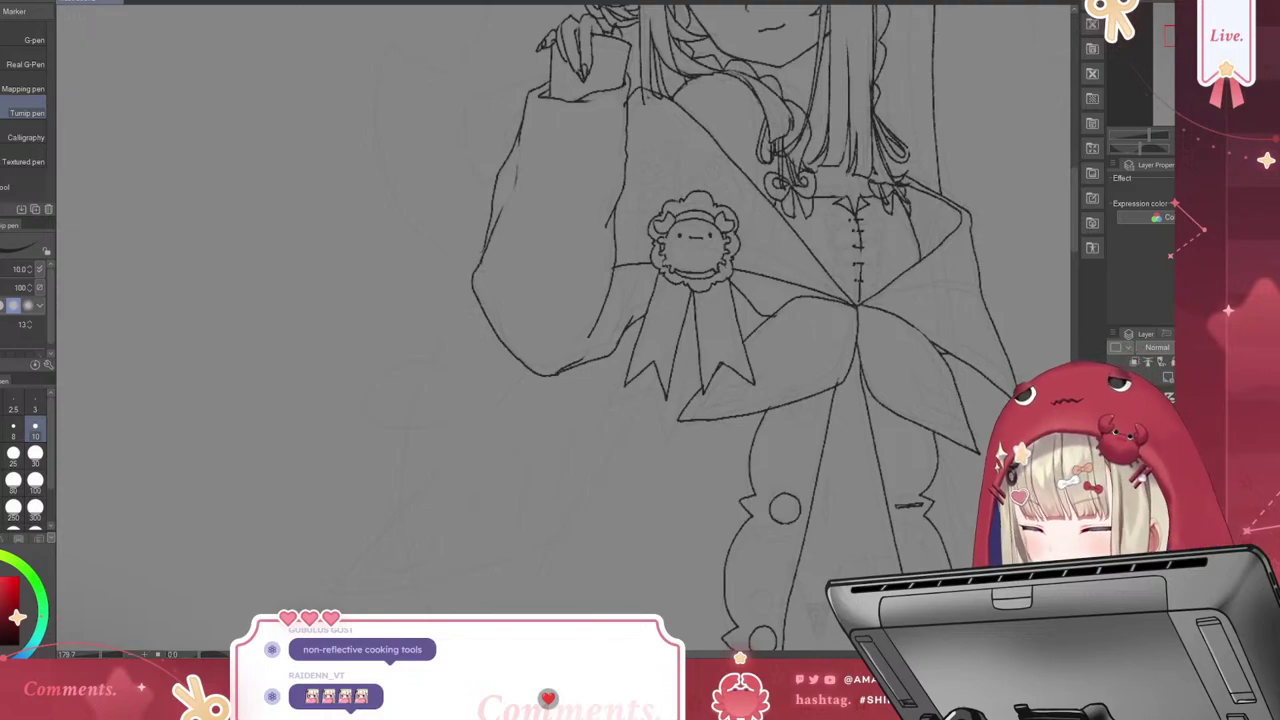
Letter a small slanted カニ at the rosette's upper edge with the Turnip pen at brush sizes 6 and 4
key("bracketright")
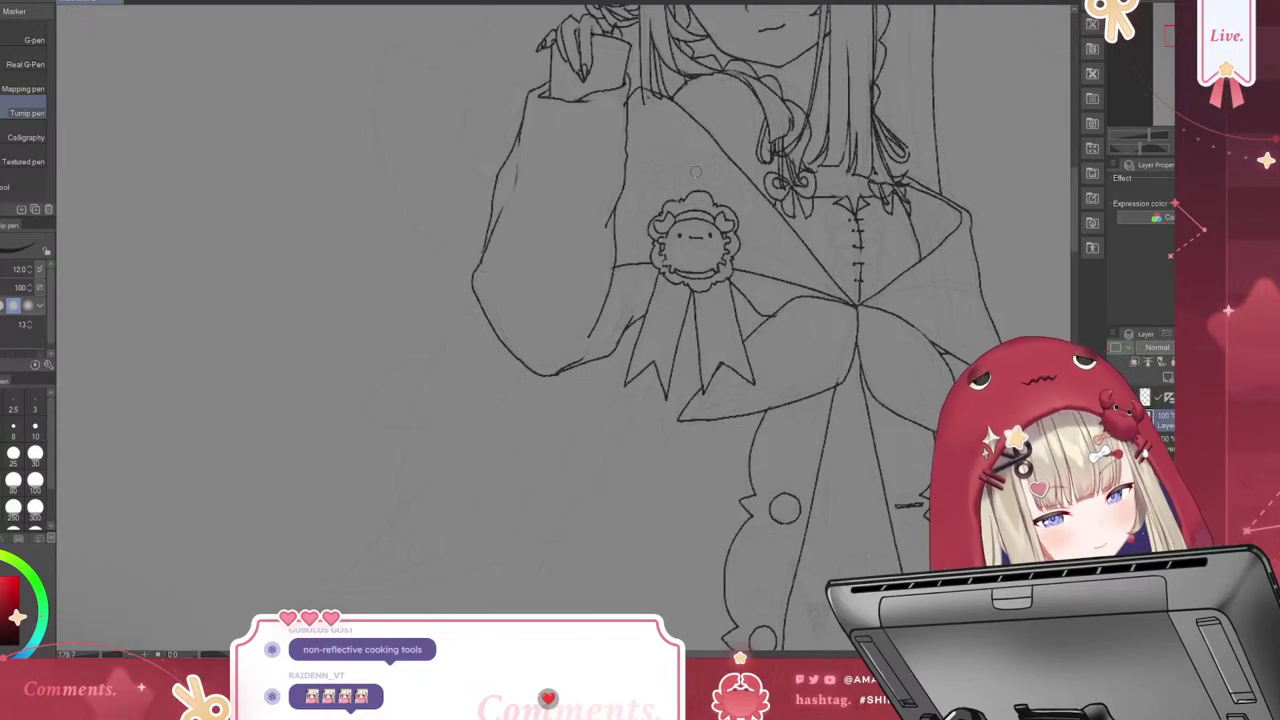
key("bracketleft")
key("bracketleft")
key("bracketleft")
key("bracketleft")
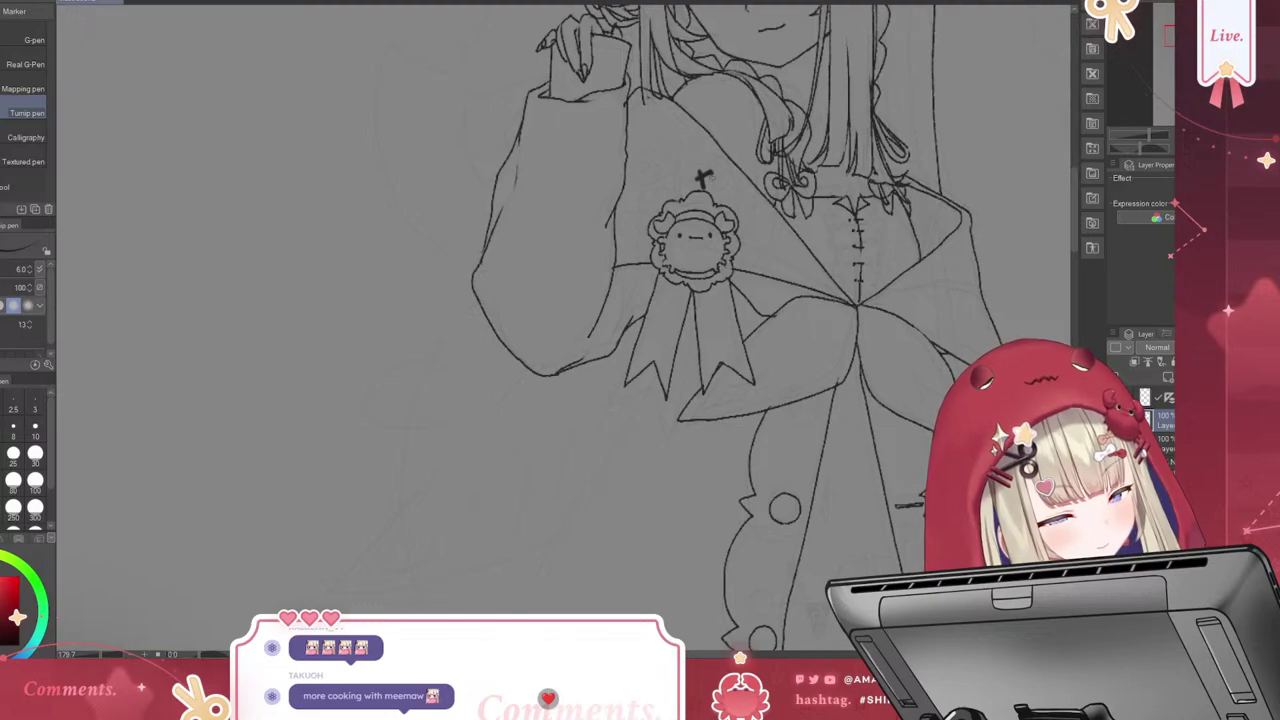
left_click_drag(698, 176, 710, 178)
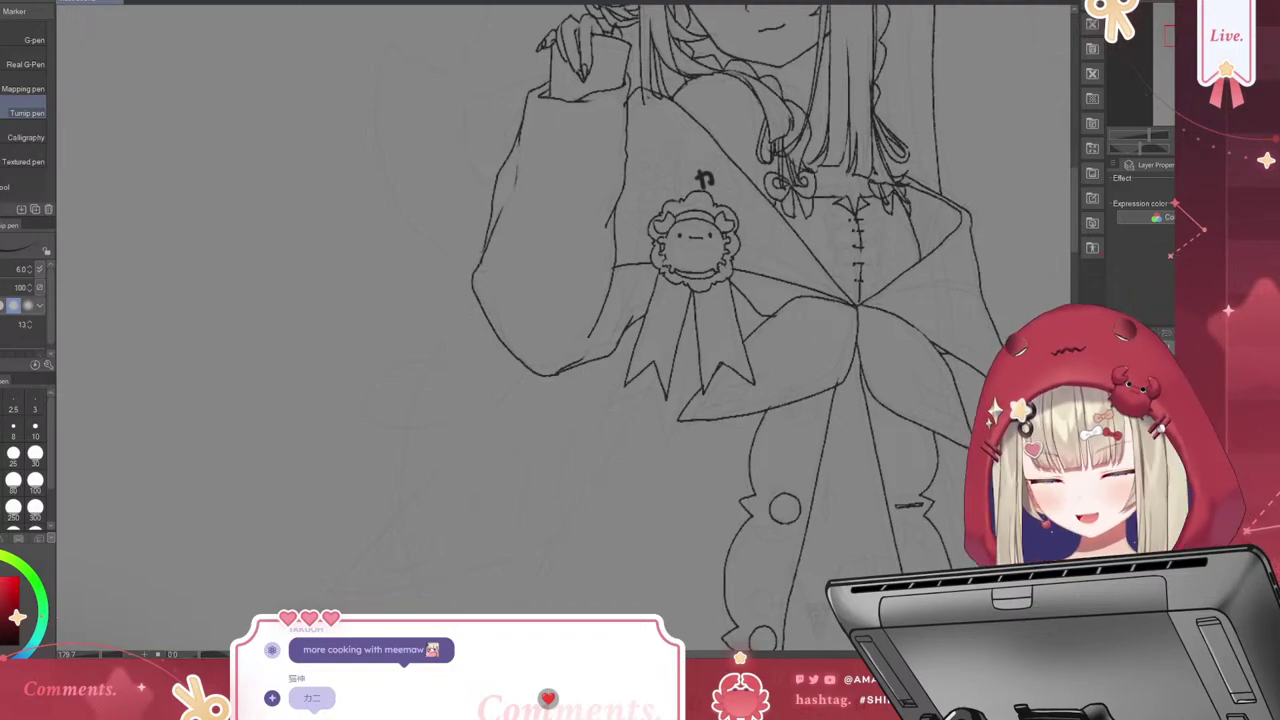
left_click_drag(714, 185, 737, 195)
key("ctrl+z")
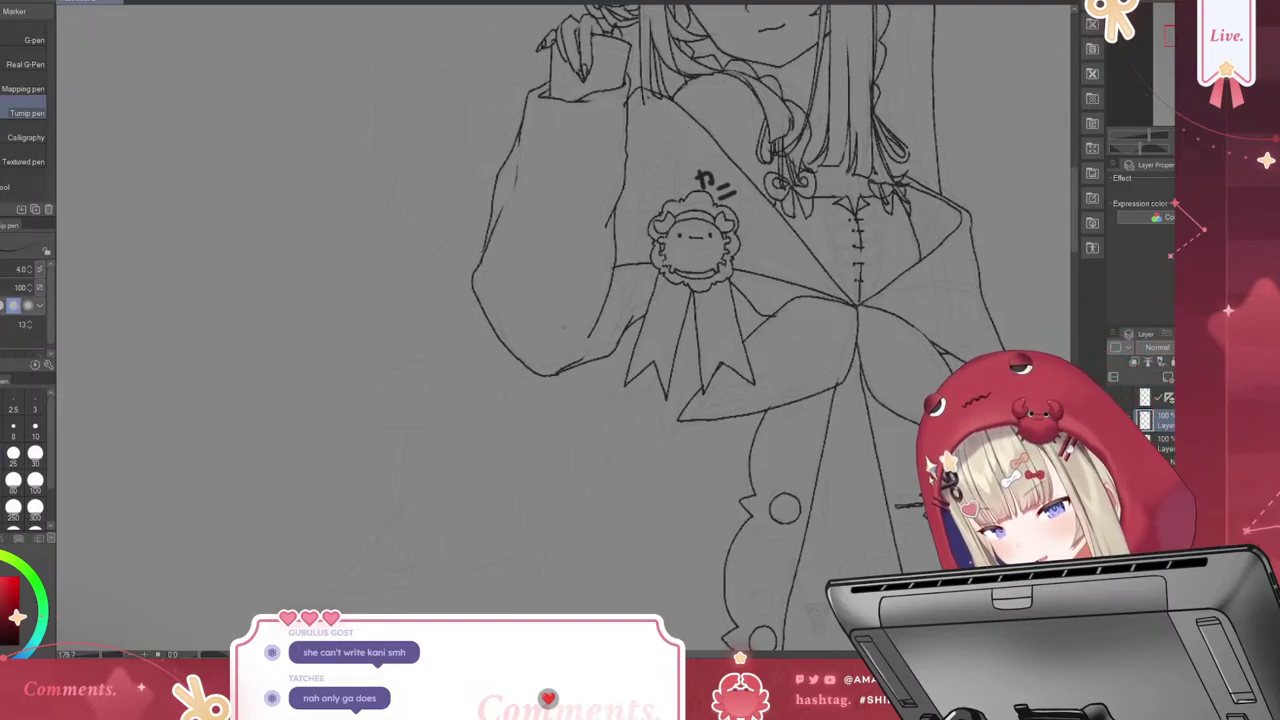
Draw a rounded contour around the カニ lettering with the Cream Pencil, turning it into a pin
key("p")
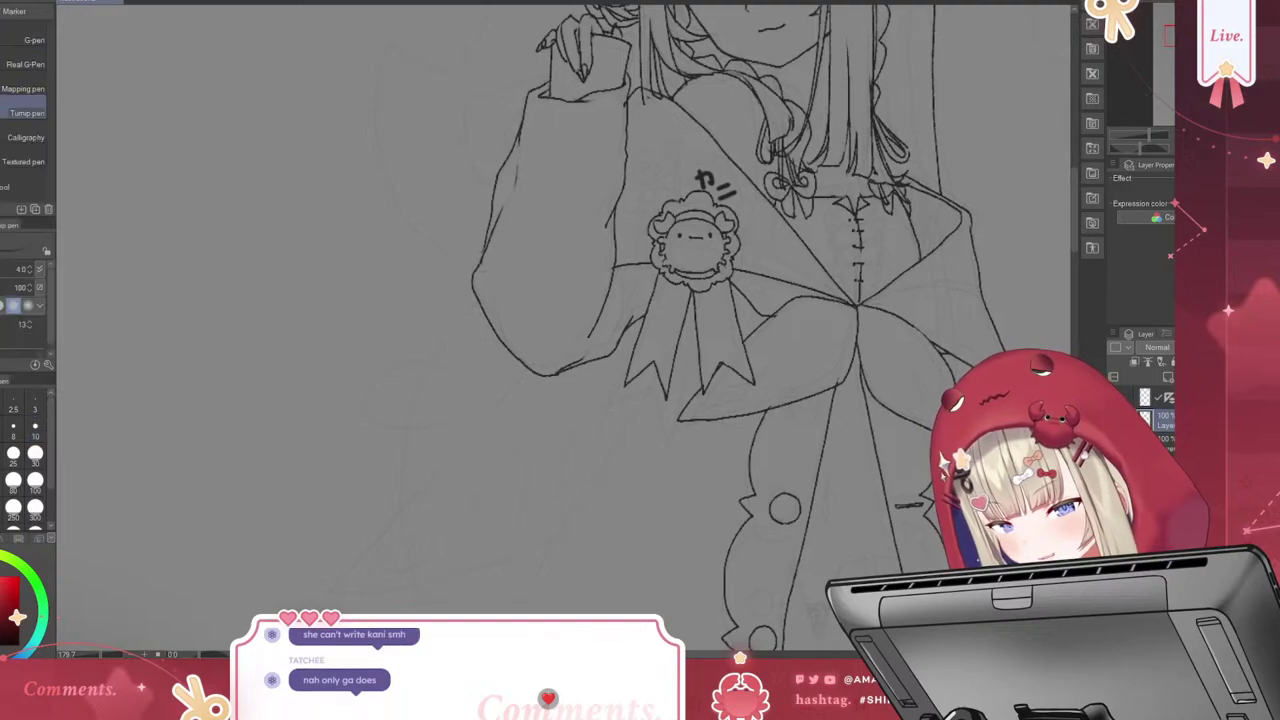
key("b")
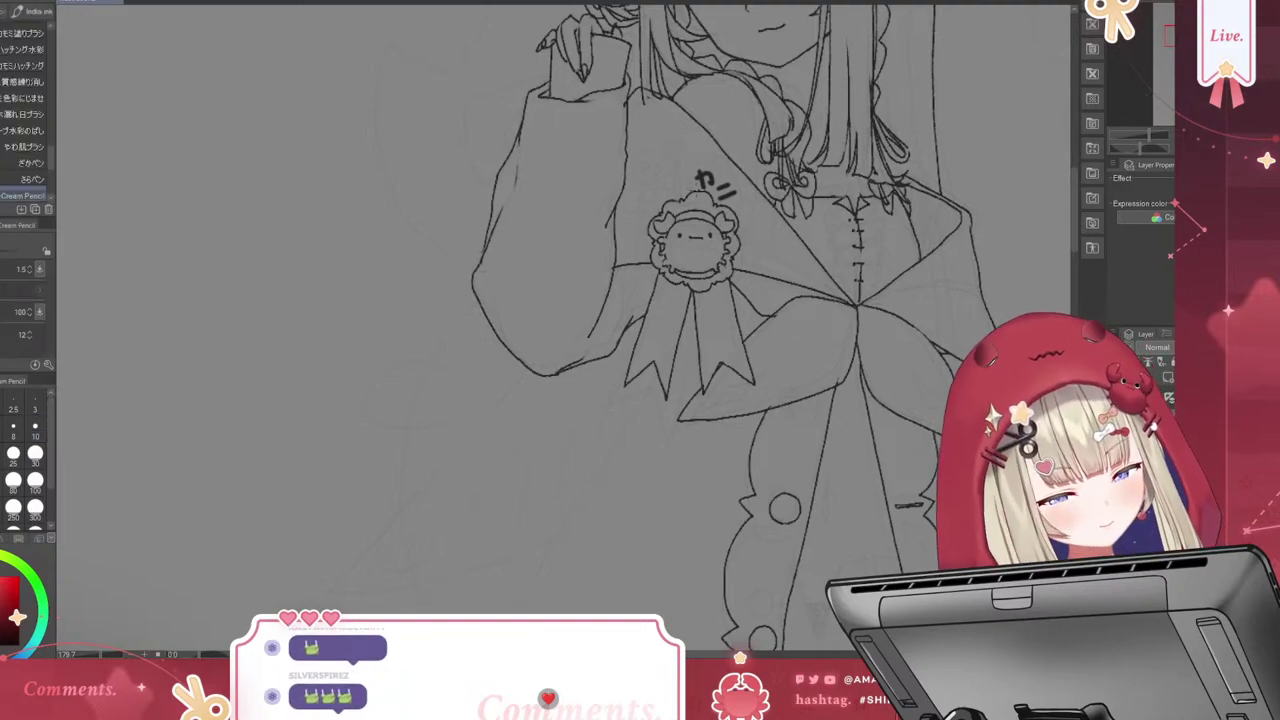
left_click_drag(698, 171, 695, 183)
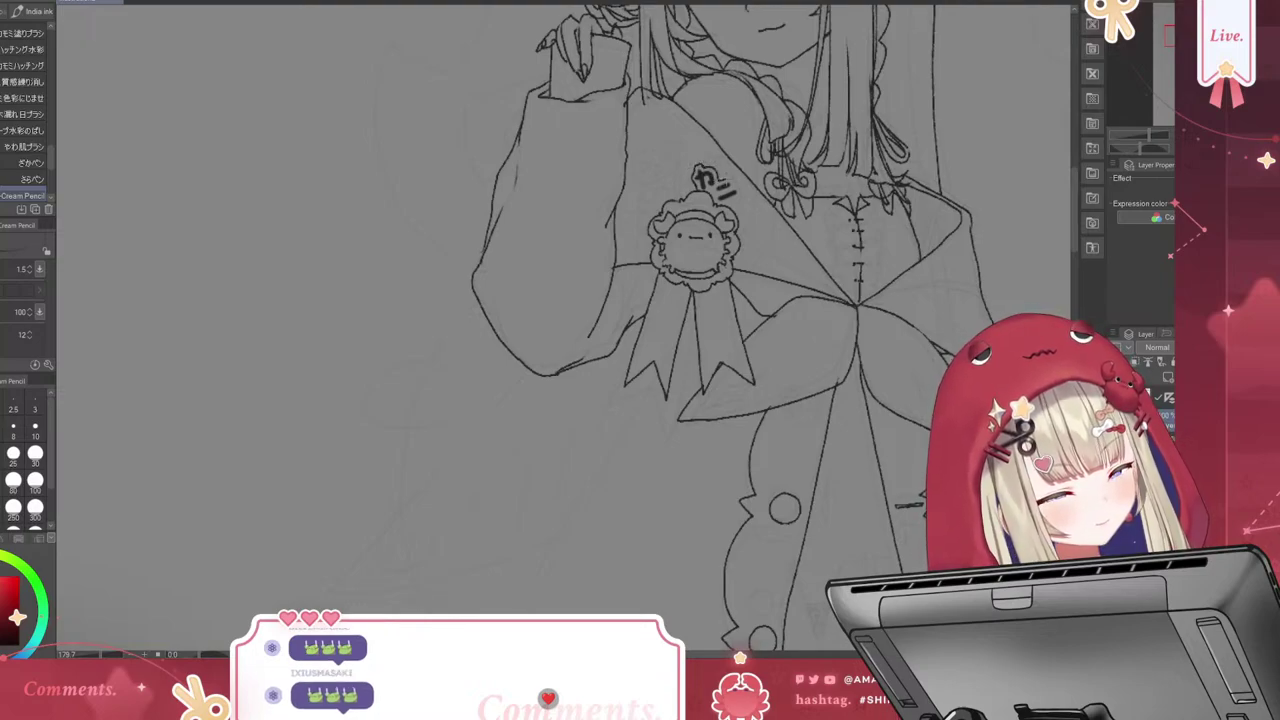
mouse_move(721, 182)
left_mouse_down()
mouse_move(738, 177)
mouse_move(744, 199)
left_mouse_up()
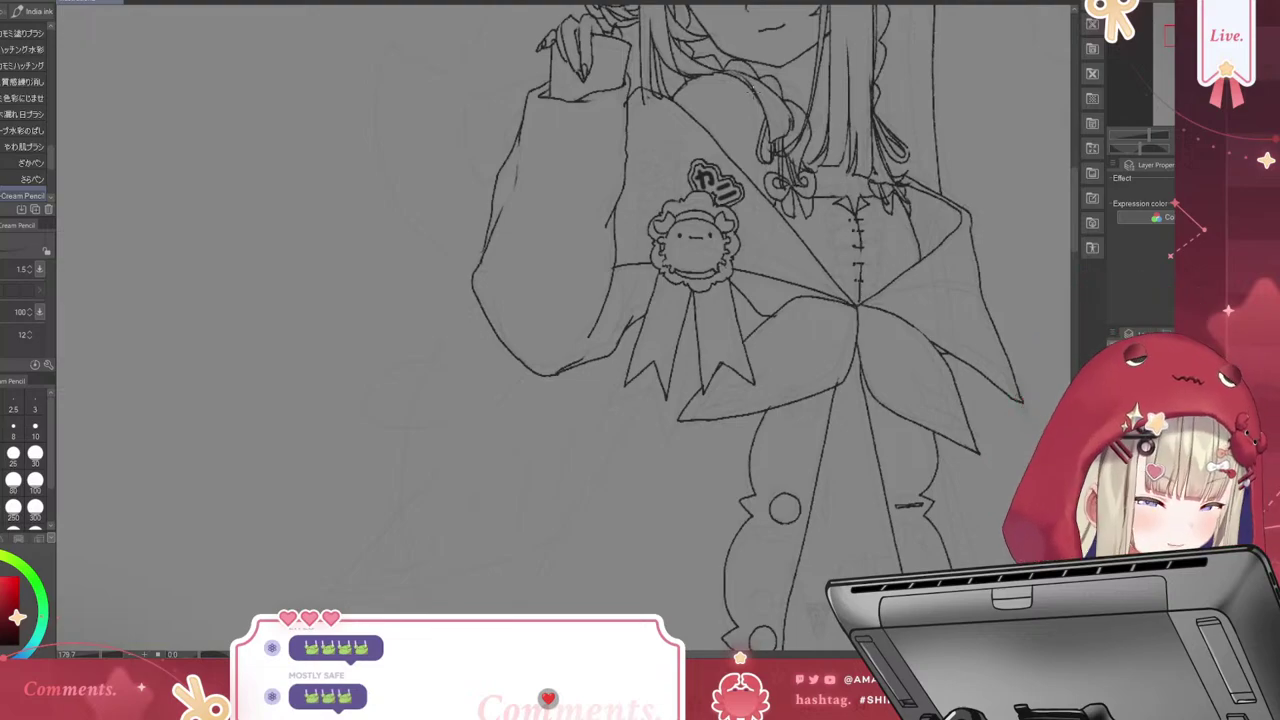
Draw a small four-pointed sparkle beside the rosette, just below the カニ pin
scroll(376, 424, "down", 1)
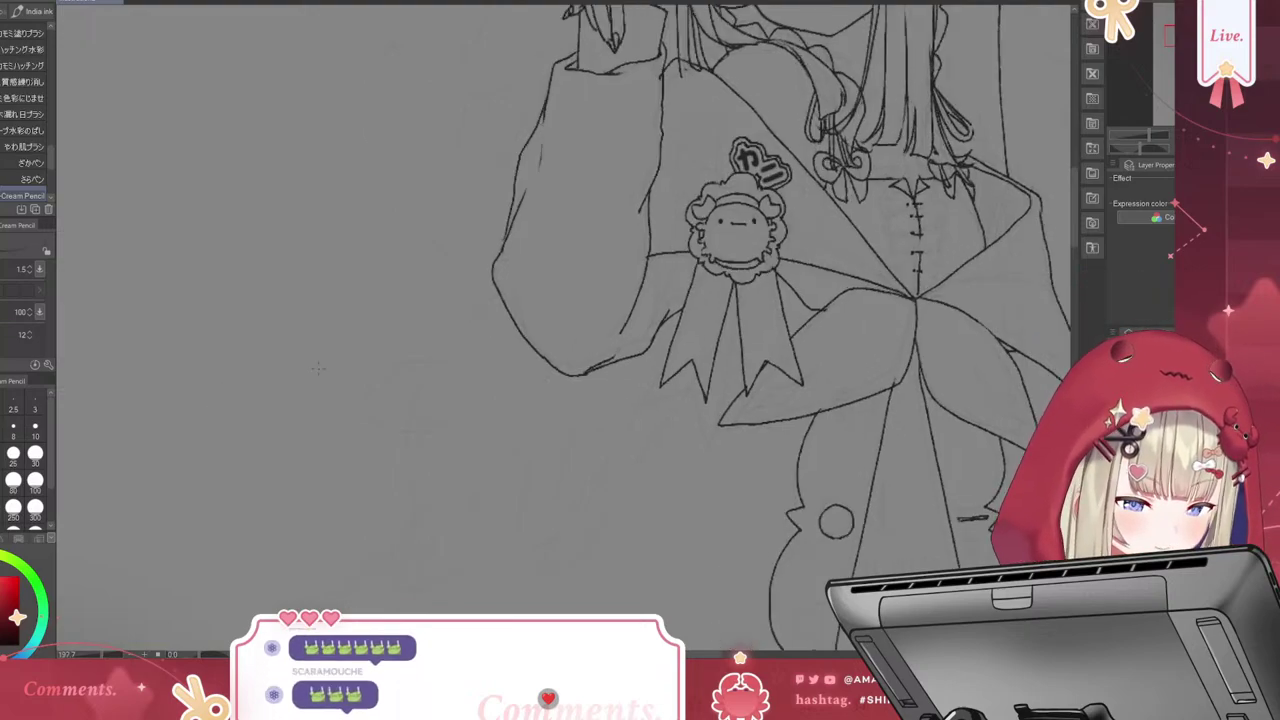
scroll(376, 424, "down", 4)
scroll(507, 301, "up", 4)
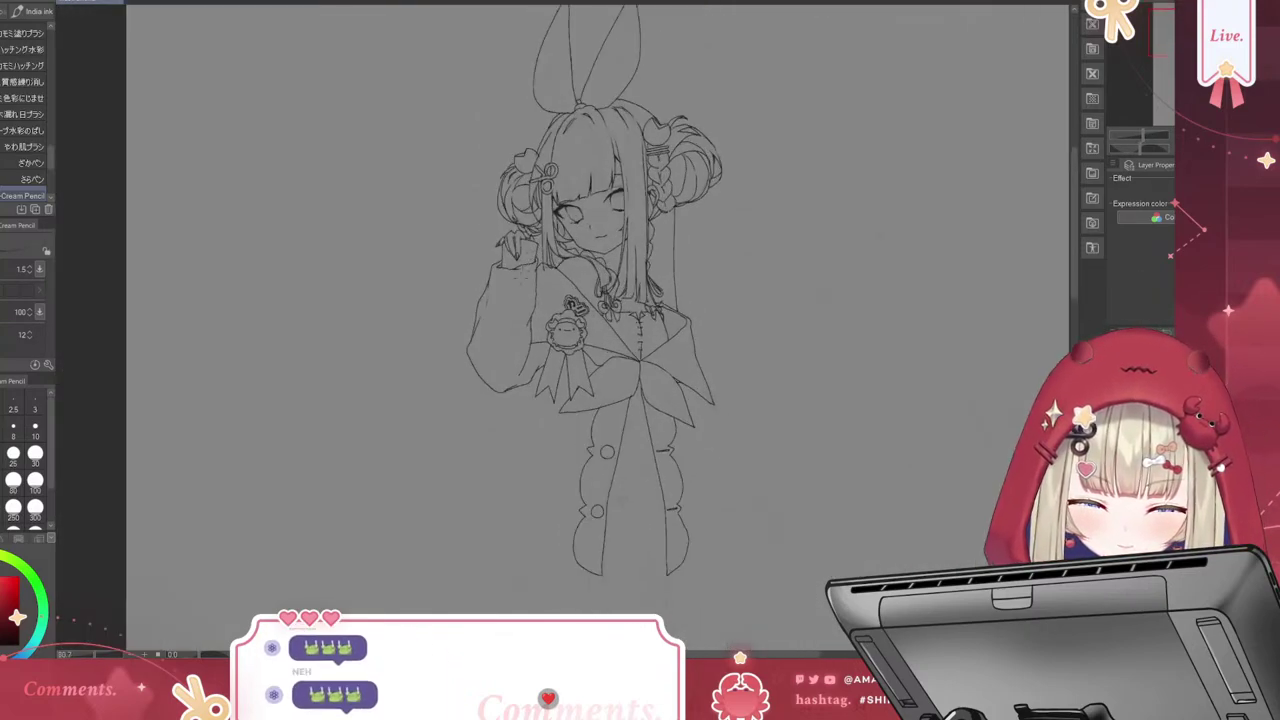
scroll(506, 302, "up", 5)
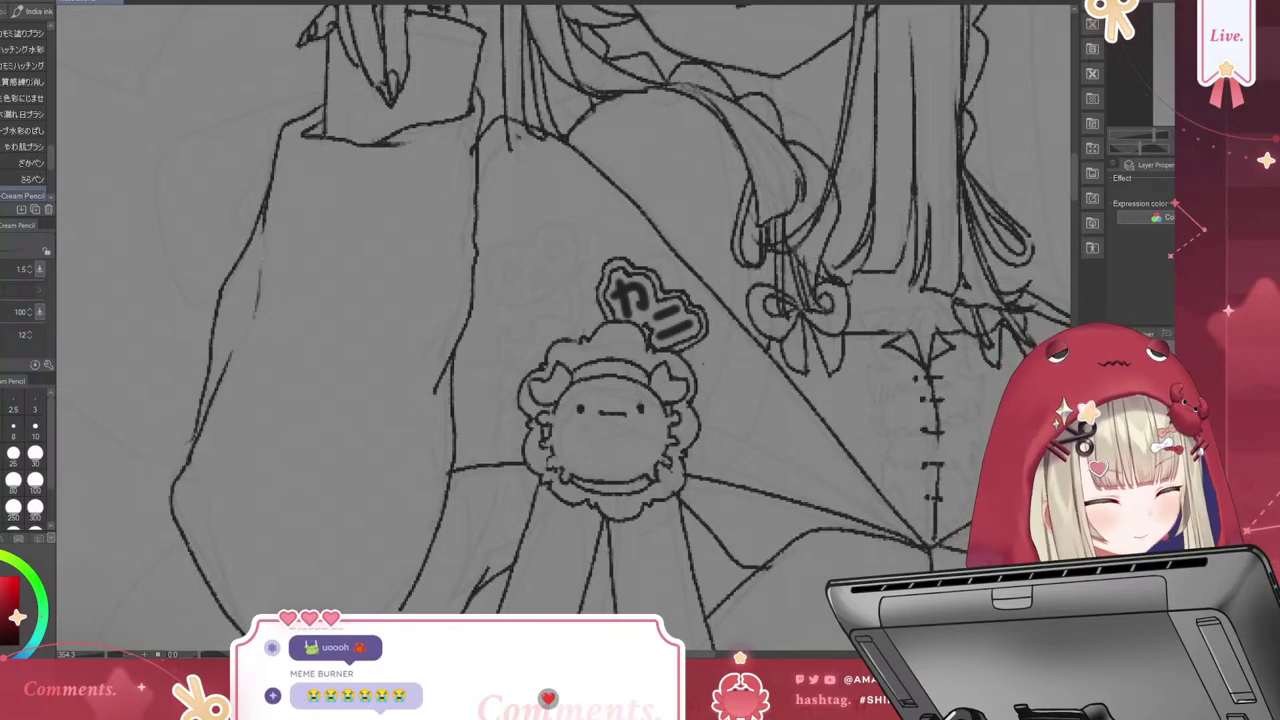
mouse_move(709, 353)
left_mouse_down()
mouse_move(704, 392)
mouse_move(740, 384)
mouse_move(732, 422)
mouse_move(722, 385)
mouse_move(731, 415)
left_mouse_up()
key("ctrl+z")
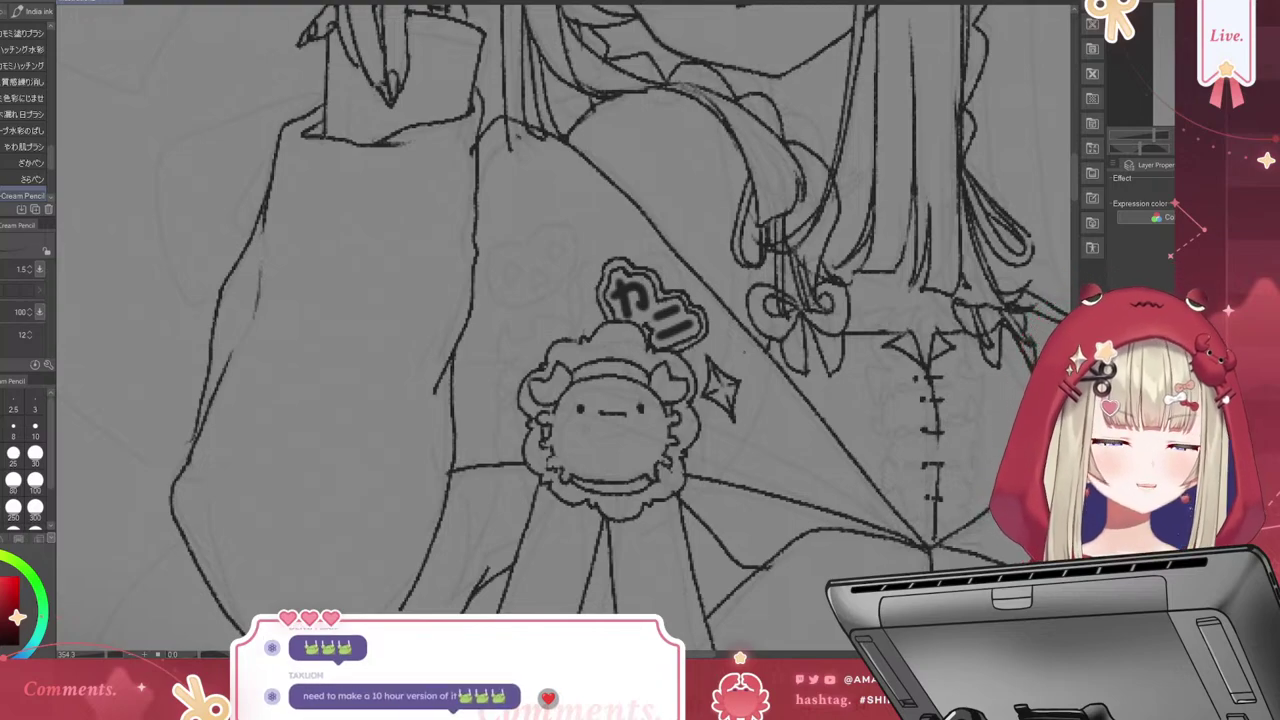
Draw a rounded heart-shaped badge above the rosette, with two small eyes and a triangular mouth inside it
mouse_move(520, 240)
left_mouse_down()
mouse_move(482, 264)
mouse_move(512, 311)
mouse_move(586, 288)
mouse_move(592, 250)
mouse_move(576, 228)
mouse_move(536, 236)
mouse_move(505, 268)
left_mouse_up()
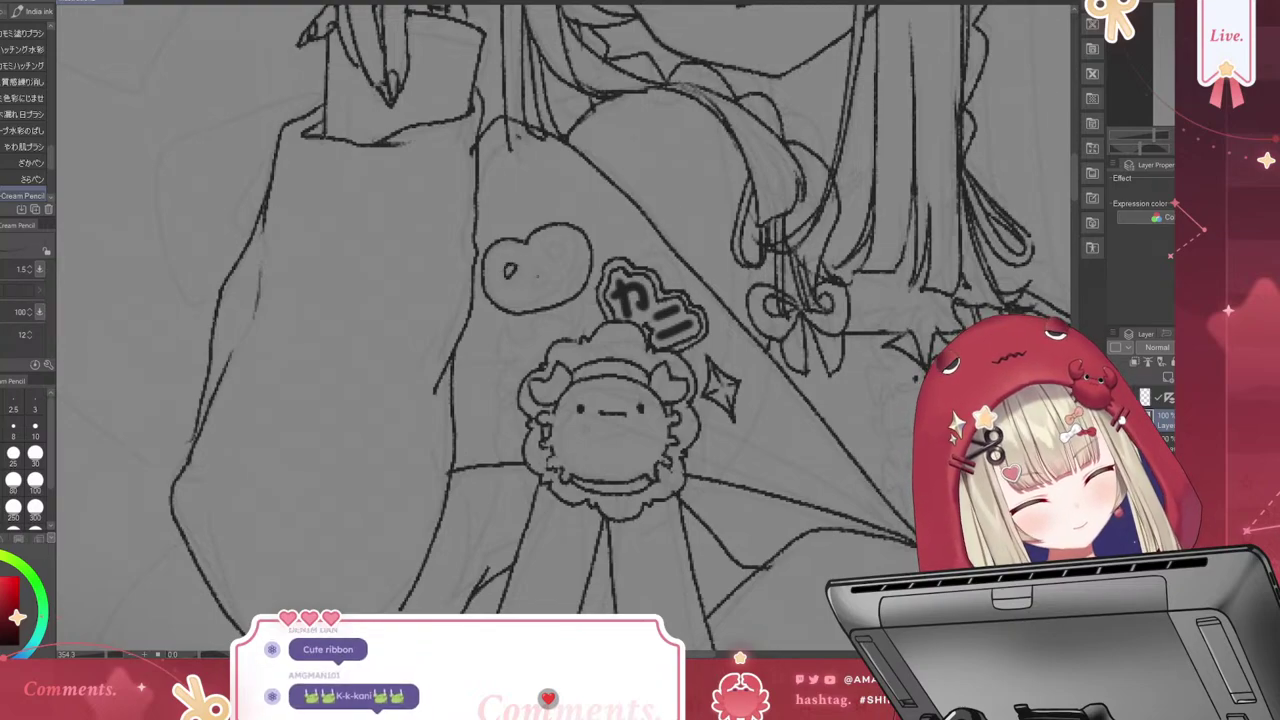
mouse_move(540, 275)
left_mouse_down()
mouse_move(549, 283)
mouse_move(541, 274)
mouse_move(560, 253)
left_mouse_up()
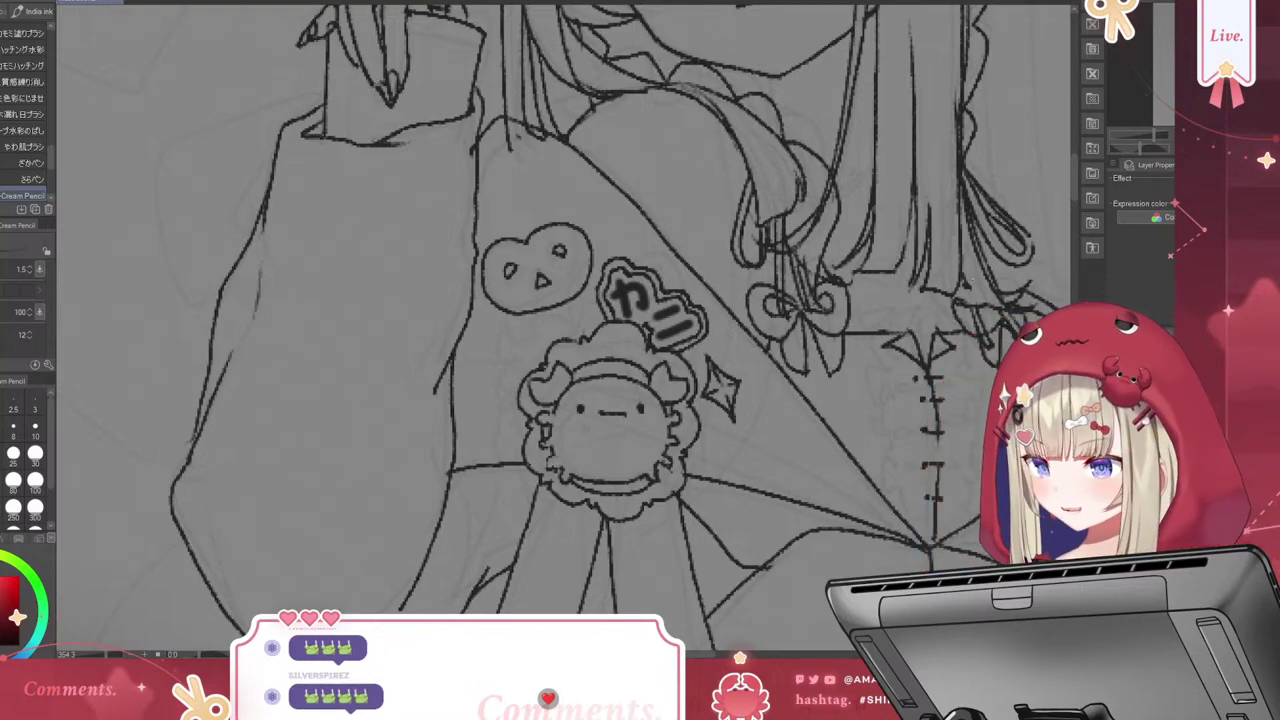
Add parallel stripe lines across the collar from behind the rosette to the center knot and onto the right-hand flap
scroll(624, 304, "down", 10)
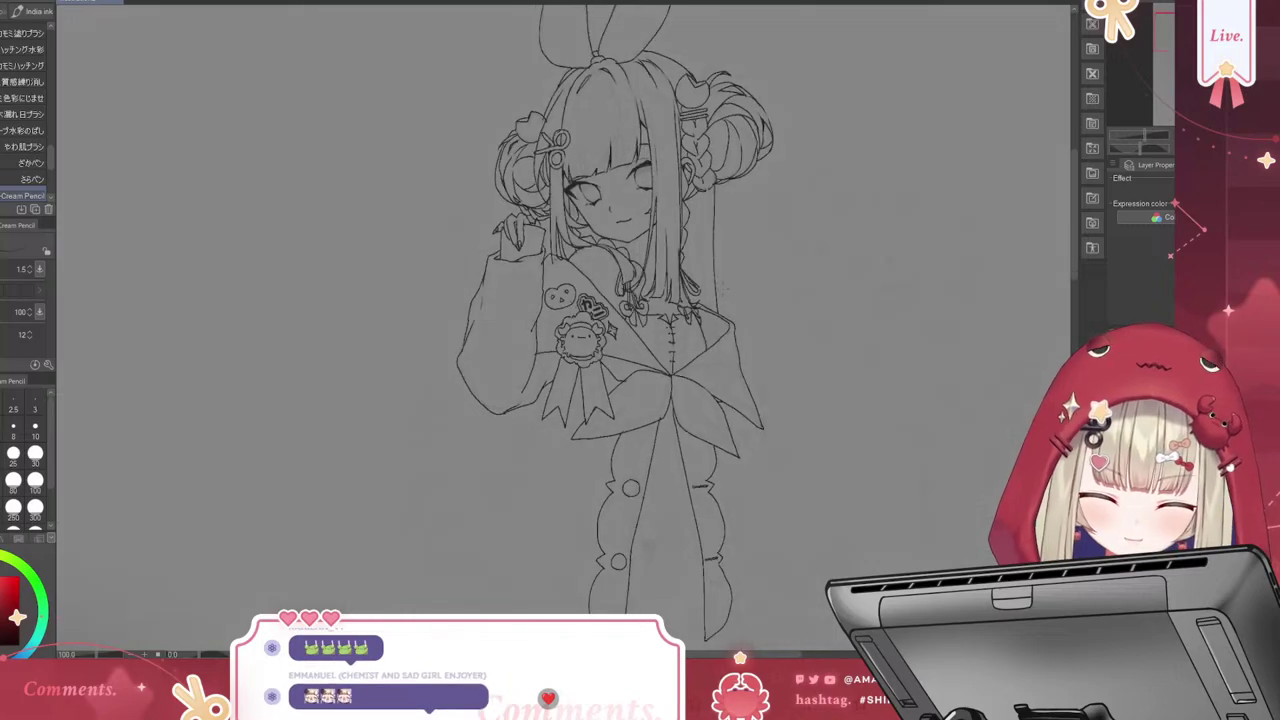
scroll(700, 320, "up", 2)
scroll(743, 346, "up", 2)
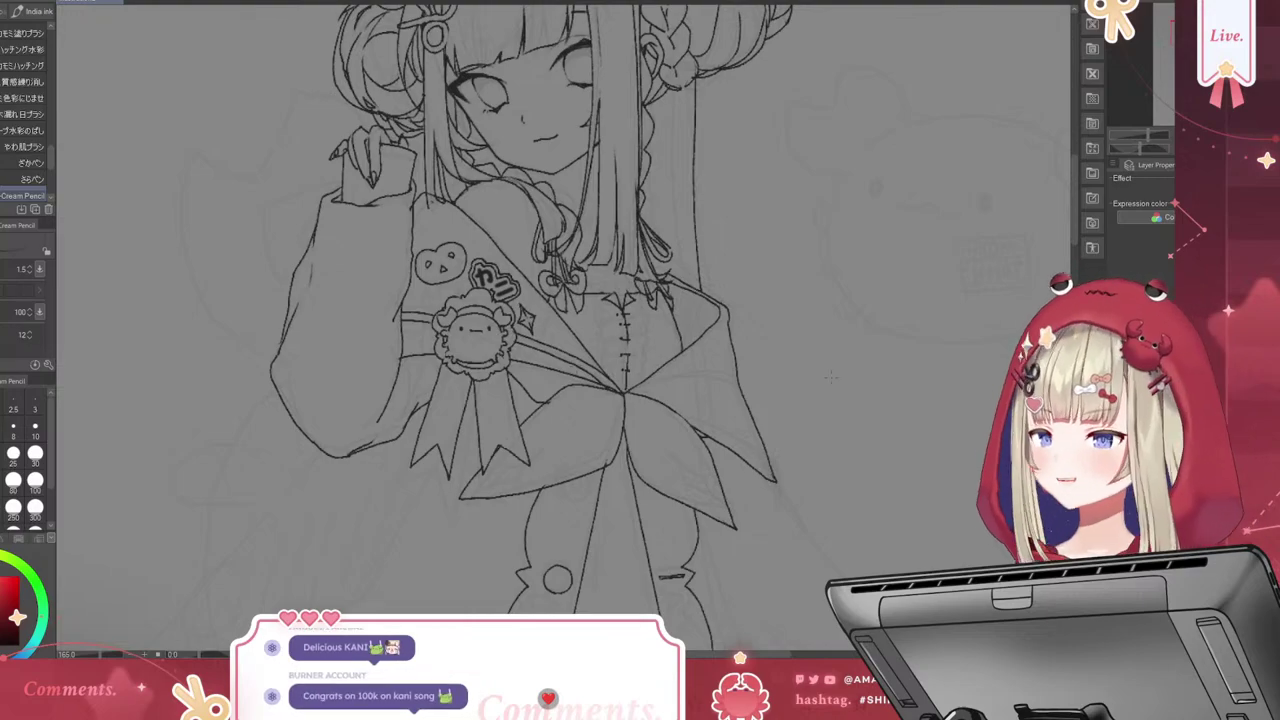
key("ctrl+minus")
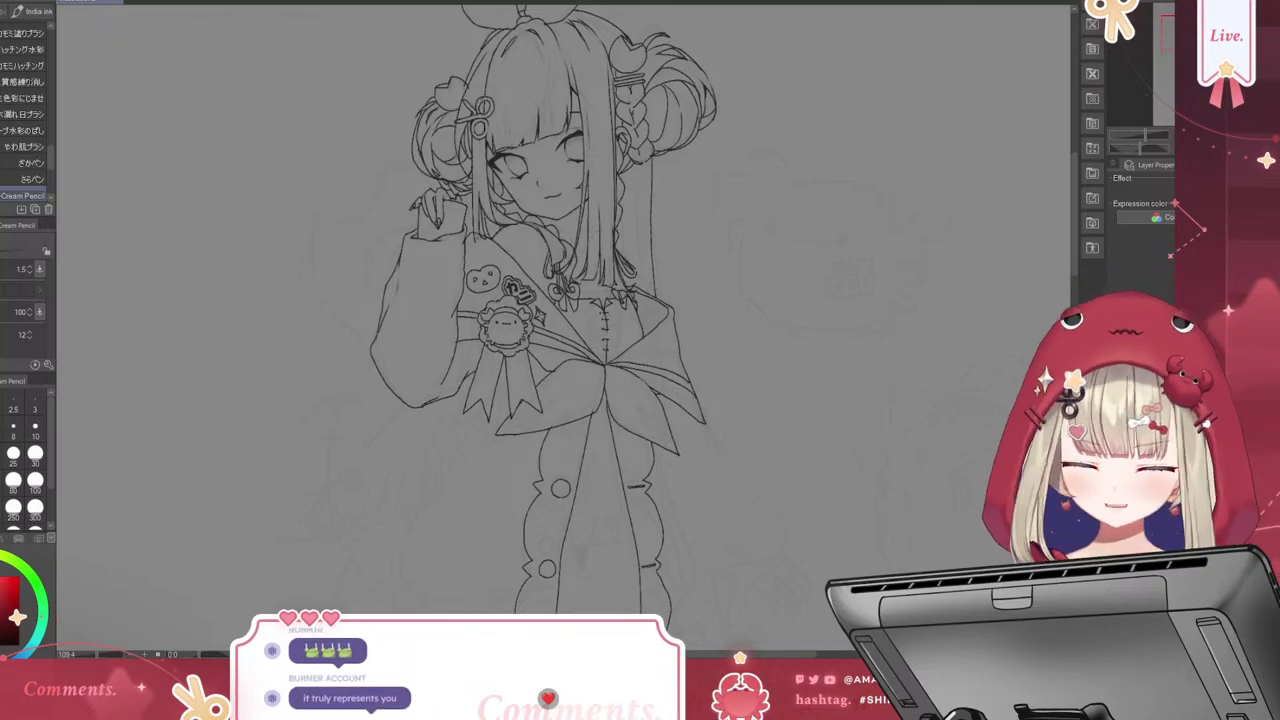
Draw the jacket's flared left outline from beneath the rosette ribbons, ending in a wavy lower edge that meets the front panel
scroll(580, 265, "down", 3)
scroll(521, 447, "up", 3)
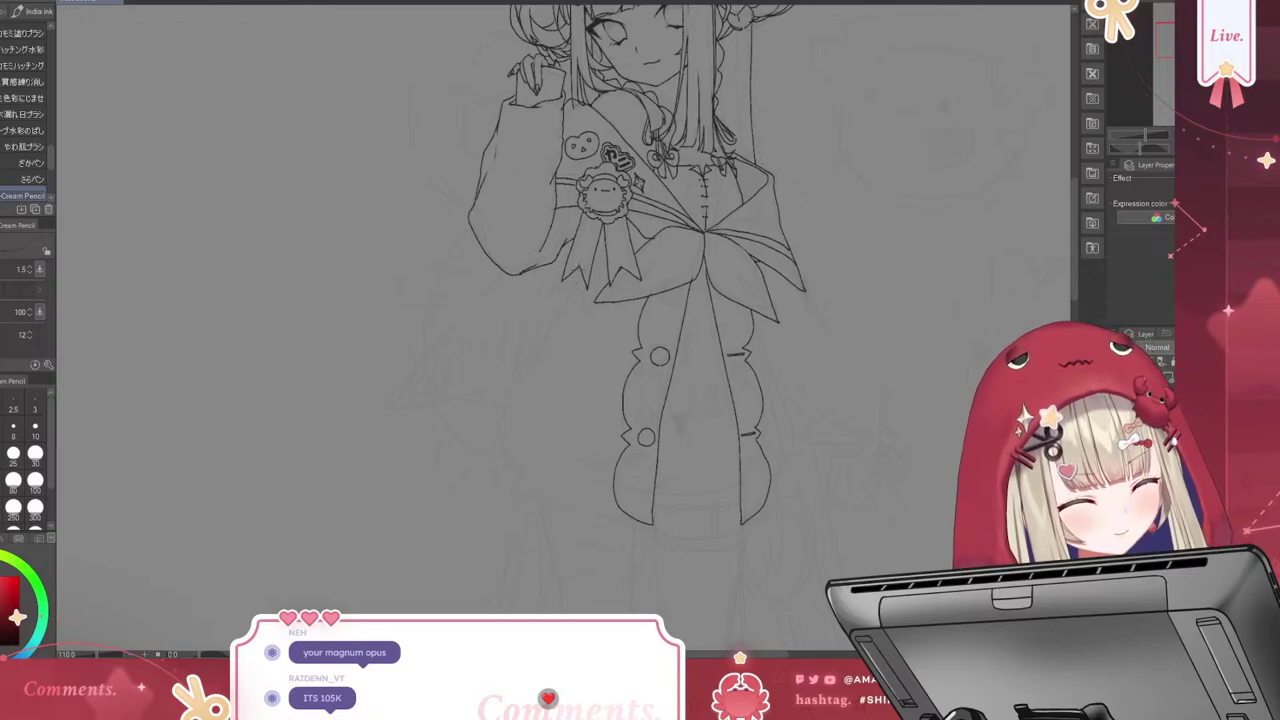
left_click_drag(574, 270, 539, 348)
key("ctrl+z")
mouse_move(571, 276)
left_mouse_down()
mouse_move(496, 432)
mouse_move(518, 470)
mouse_move(528, 452)
mouse_move(537, 472)
mouse_move(612, 489)
left_mouse_up()
key("ctrl+z")
key("ctrl+z")
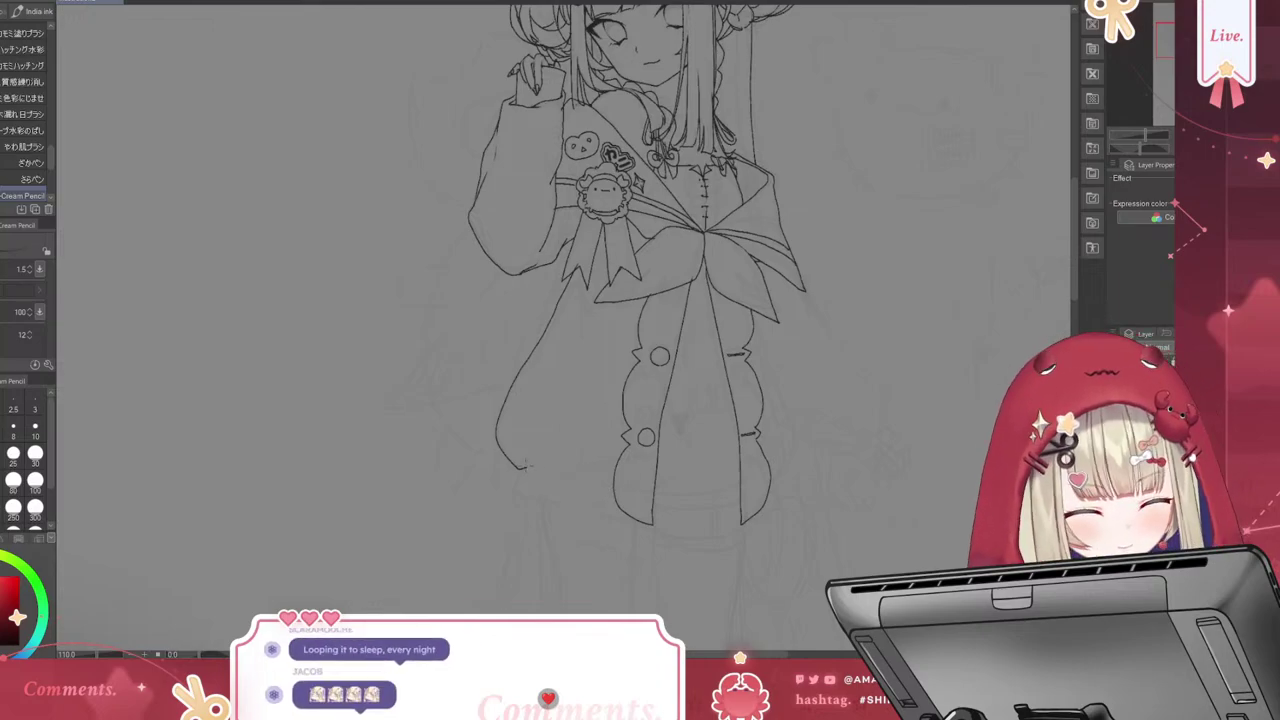
mouse_move(528, 467)
left_mouse_down()
mouse_move(610, 466)
mouse_move(519, 476)
mouse_move(601, 490)
left_mouse_up()
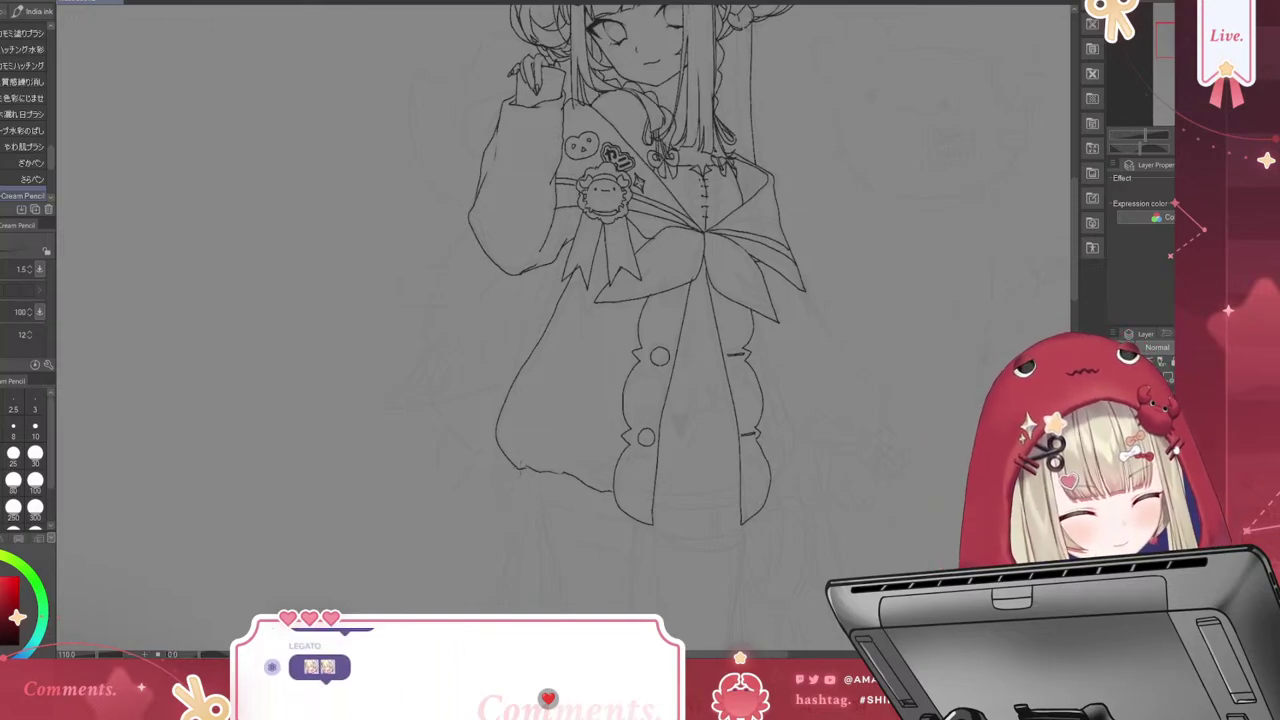
Draw a narrow hem band under the wavy lower edge of the jacket's left side
left_click_drag(513, 490, 642, 521)
key("ctrl+z")
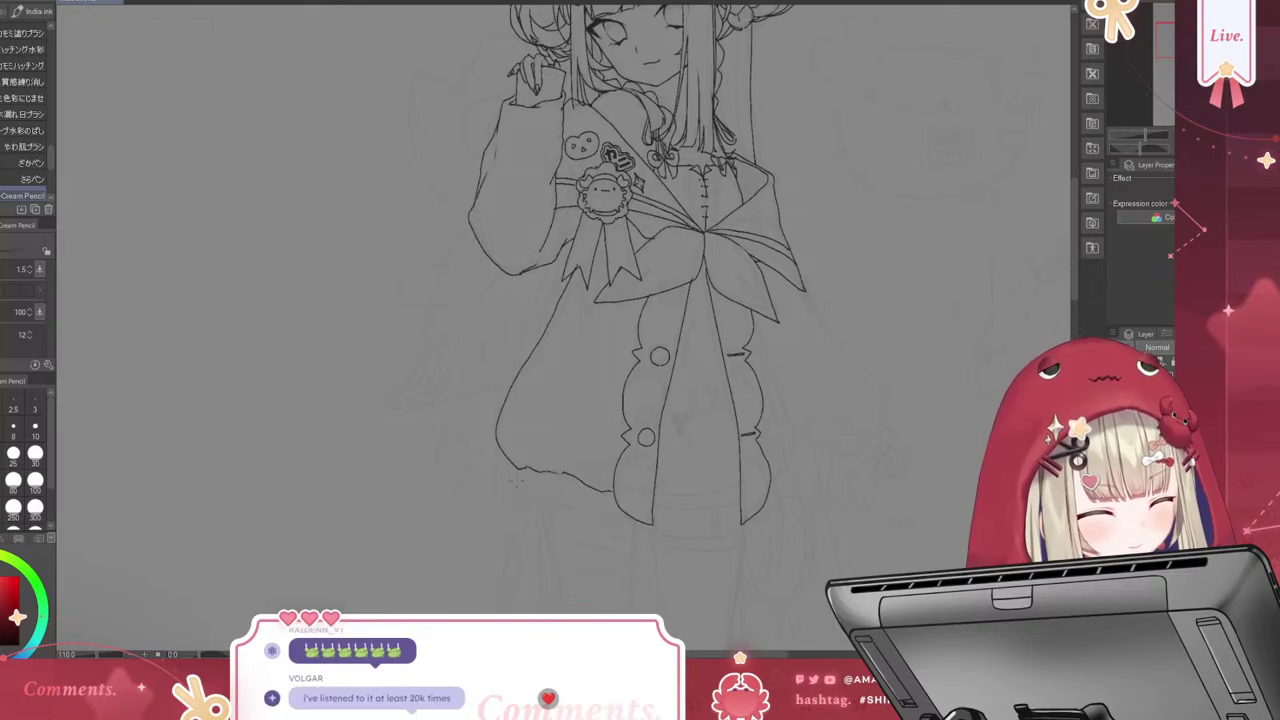
mouse_move(519, 472)
left_mouse_down()
mouse_move(542, 498)
mouse_move(619, 516)
left_mouse_up()
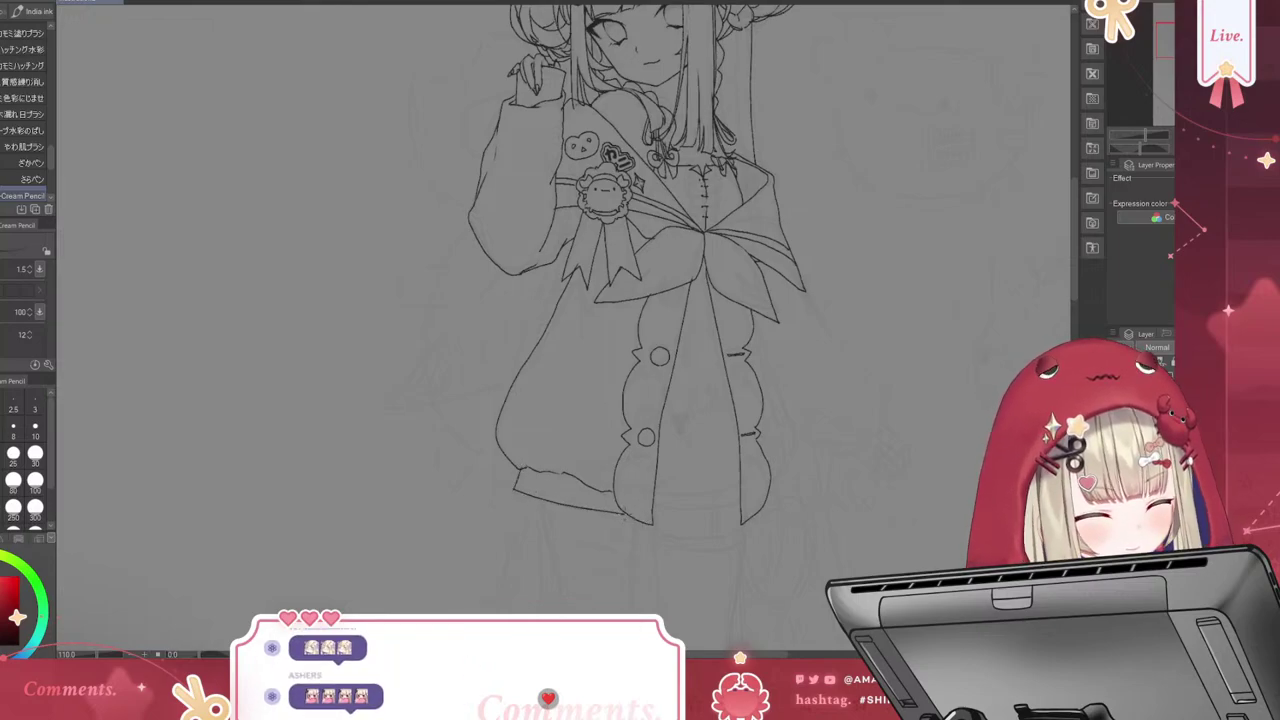
Draw the jacket's right outline from under the bow down past the scalloped panel, finishing with a short hem band
left_click_drag(758, 322, 800, 458)
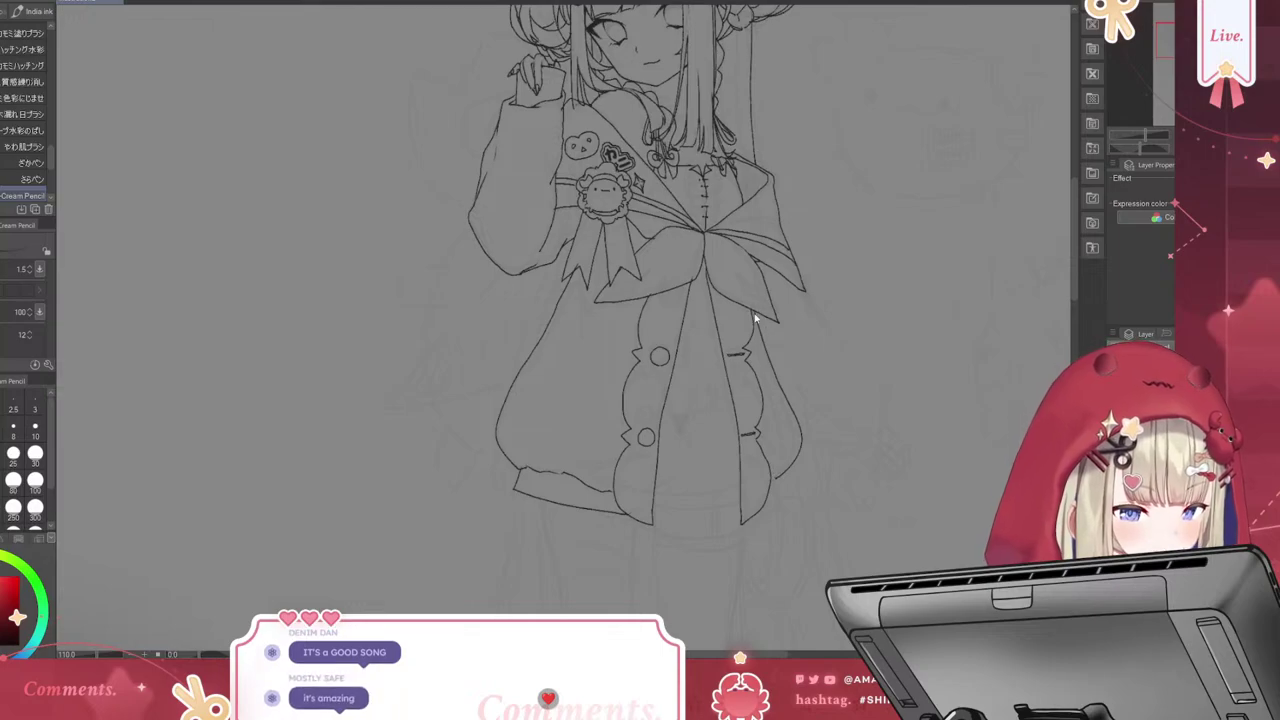
key("ctrl+z")
mouse_move(756, 322)
left_mouse_down()
mouse_move(791, 457)
mouse_move(774, 479)
left_mouse_up()
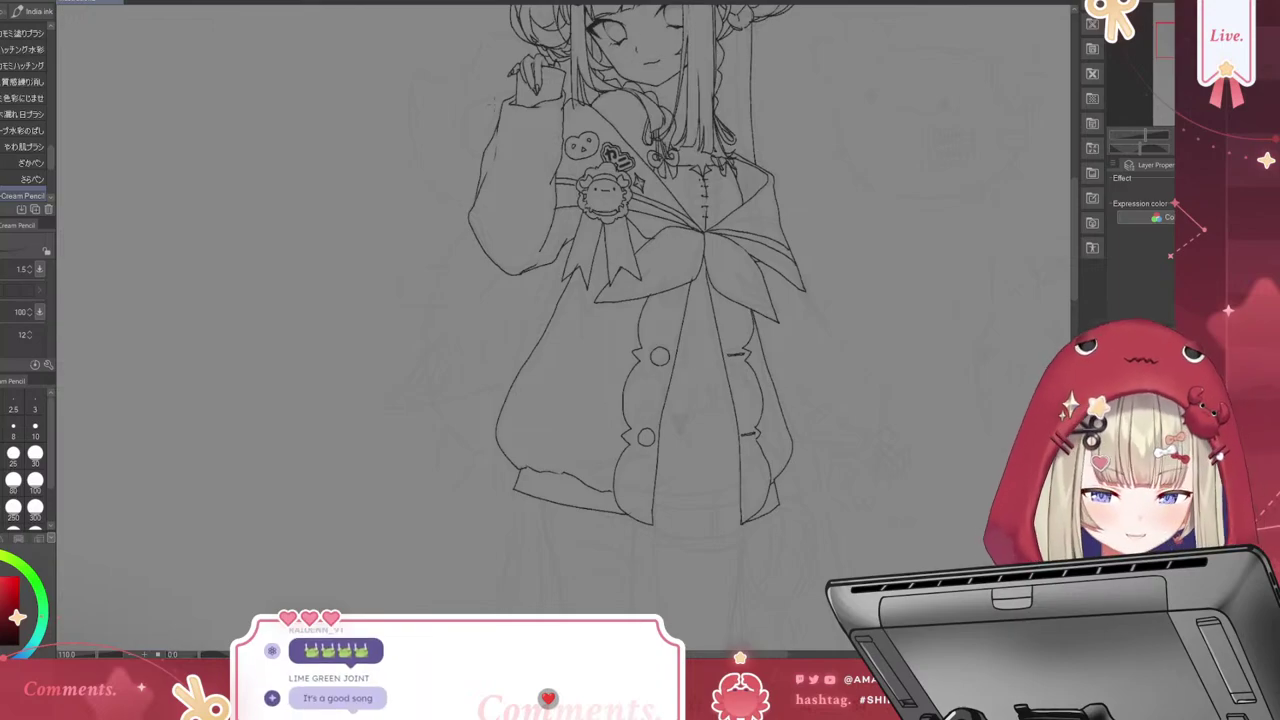
scroll(750, 272, "down", 5)
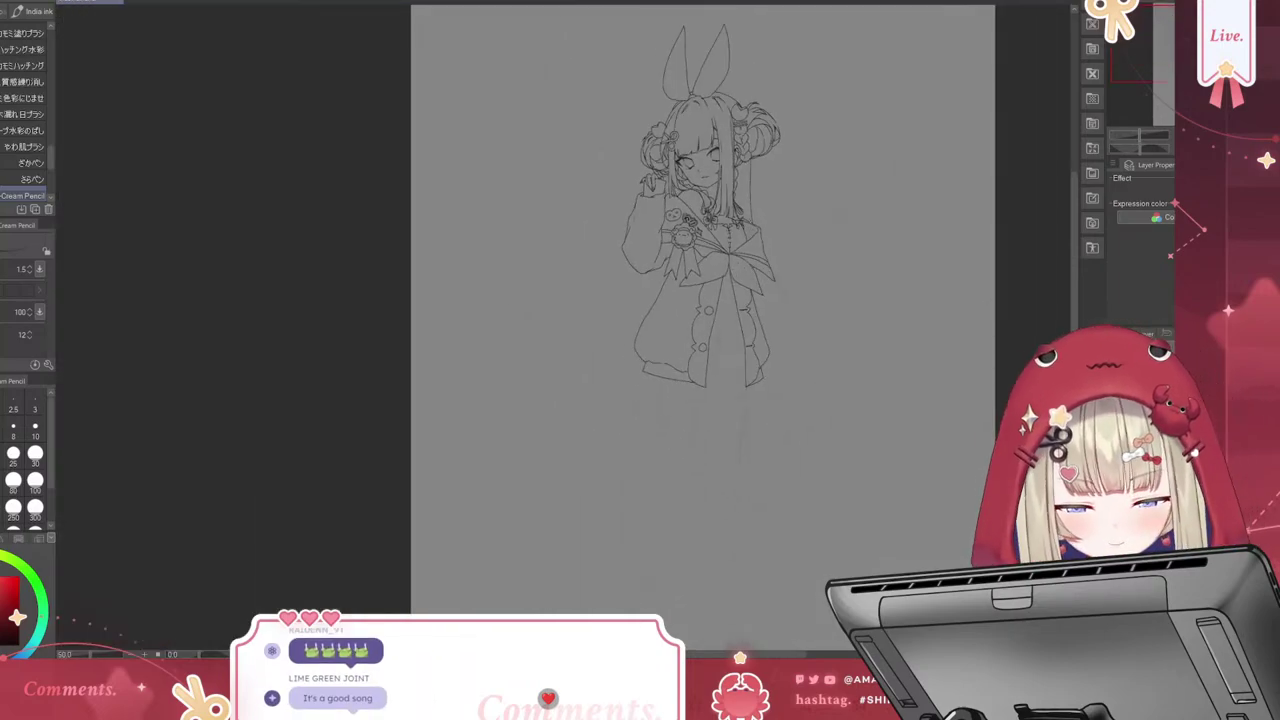
scroll(752, 237, "up", 2)
scroll(690, 250, "up", 4)
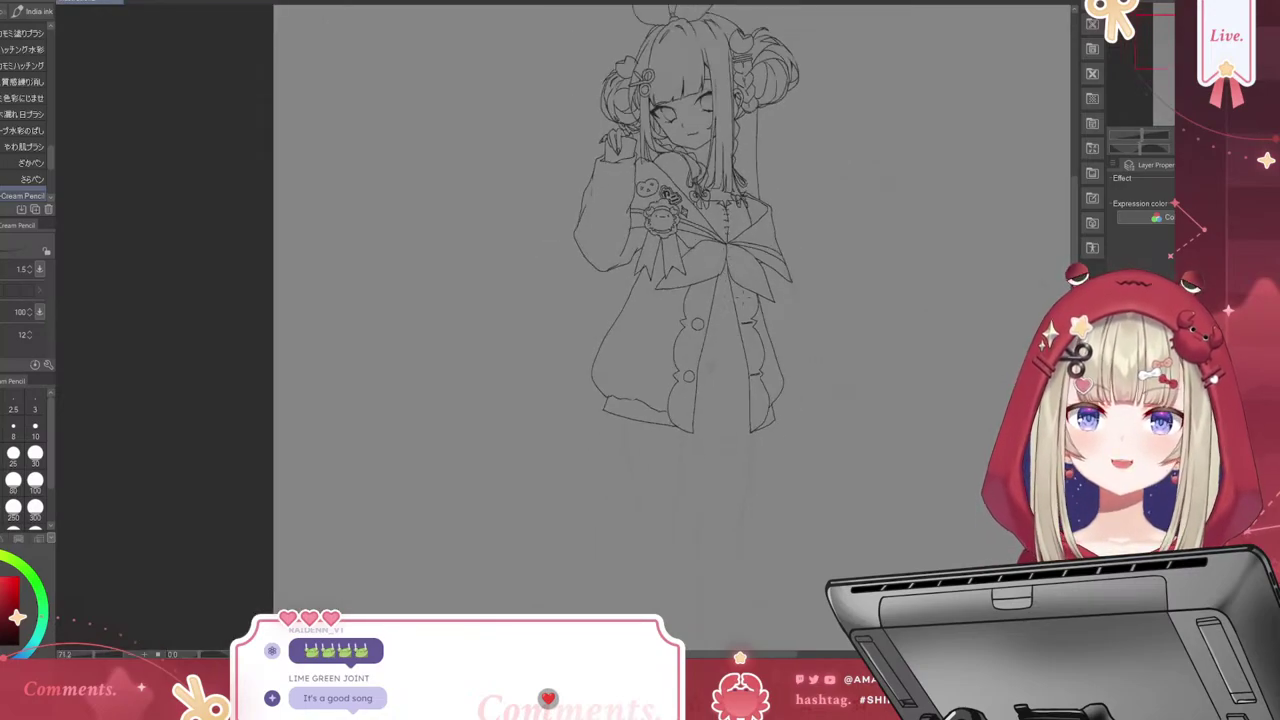
scroll(690, 250, "up", 2)
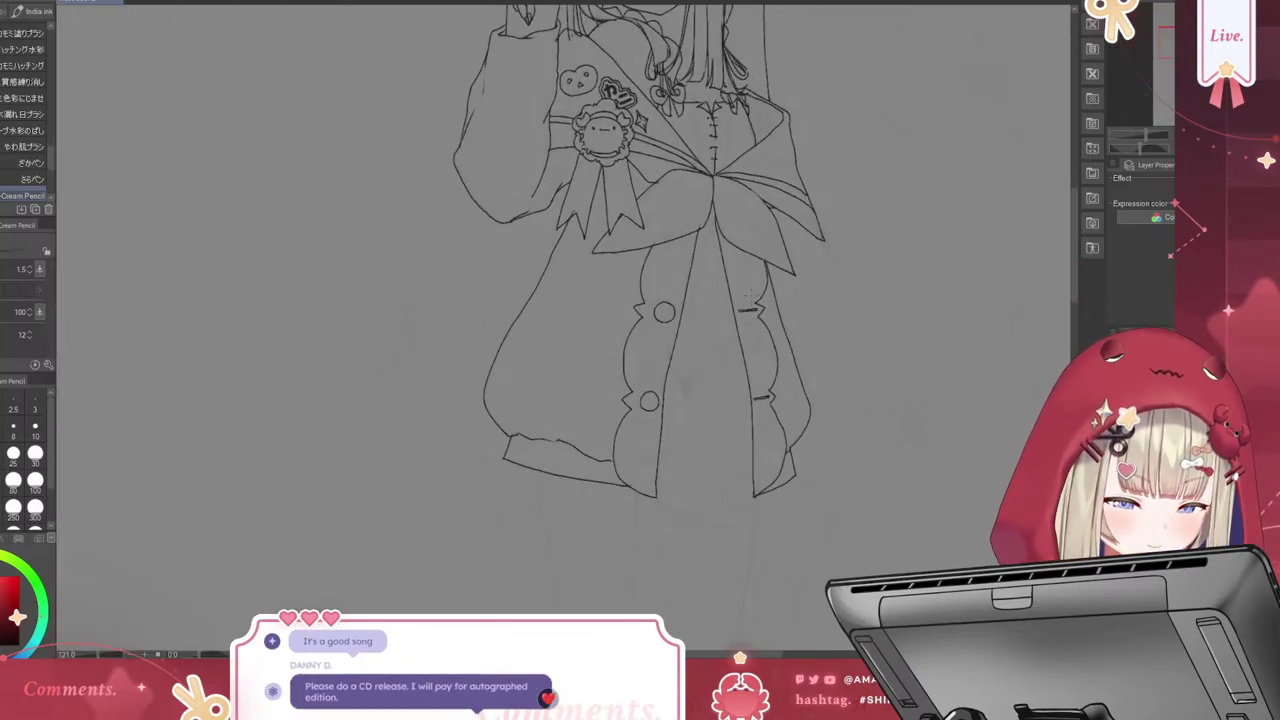
scroll(745, 318, "down", 2)
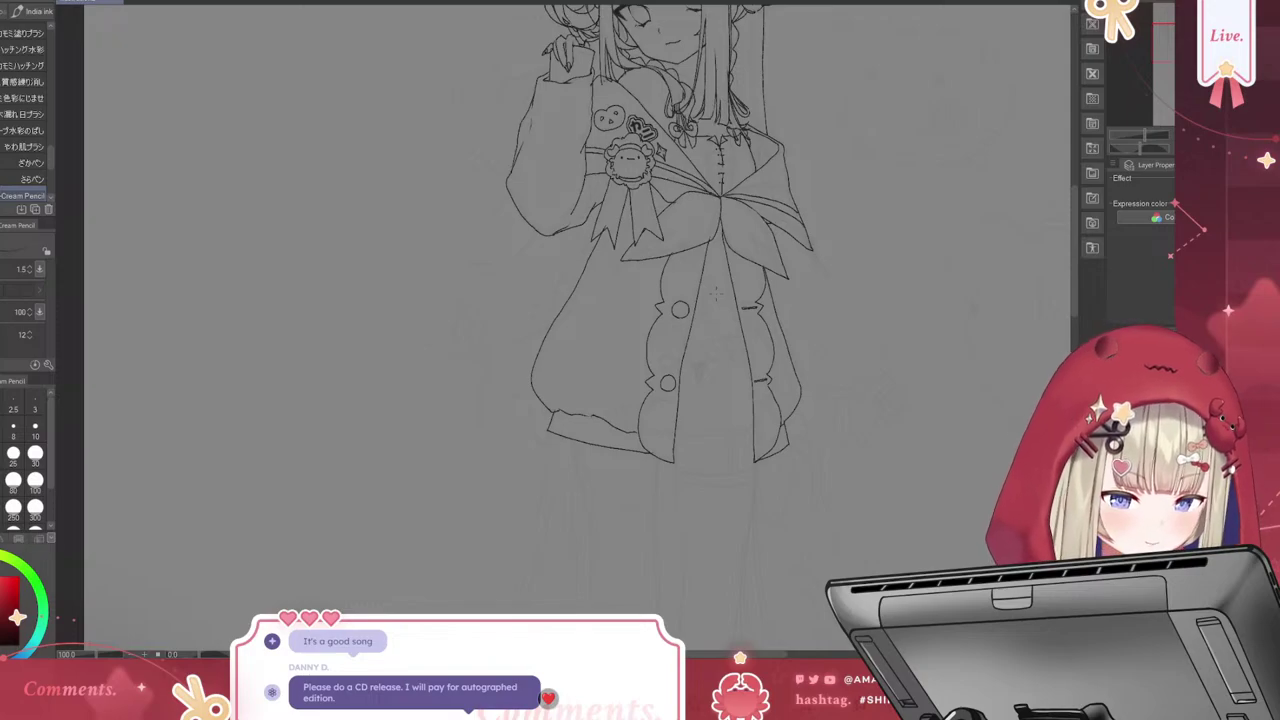
Draw a pointed cloth flap below the raised sleeve and the outer outline of the lowered arm's puffed sleeve
mouse_move(526, 224)
left_mouse_down()
mouse_move(449, 331)
mouse_move(576, 282)
left_mouse_up()
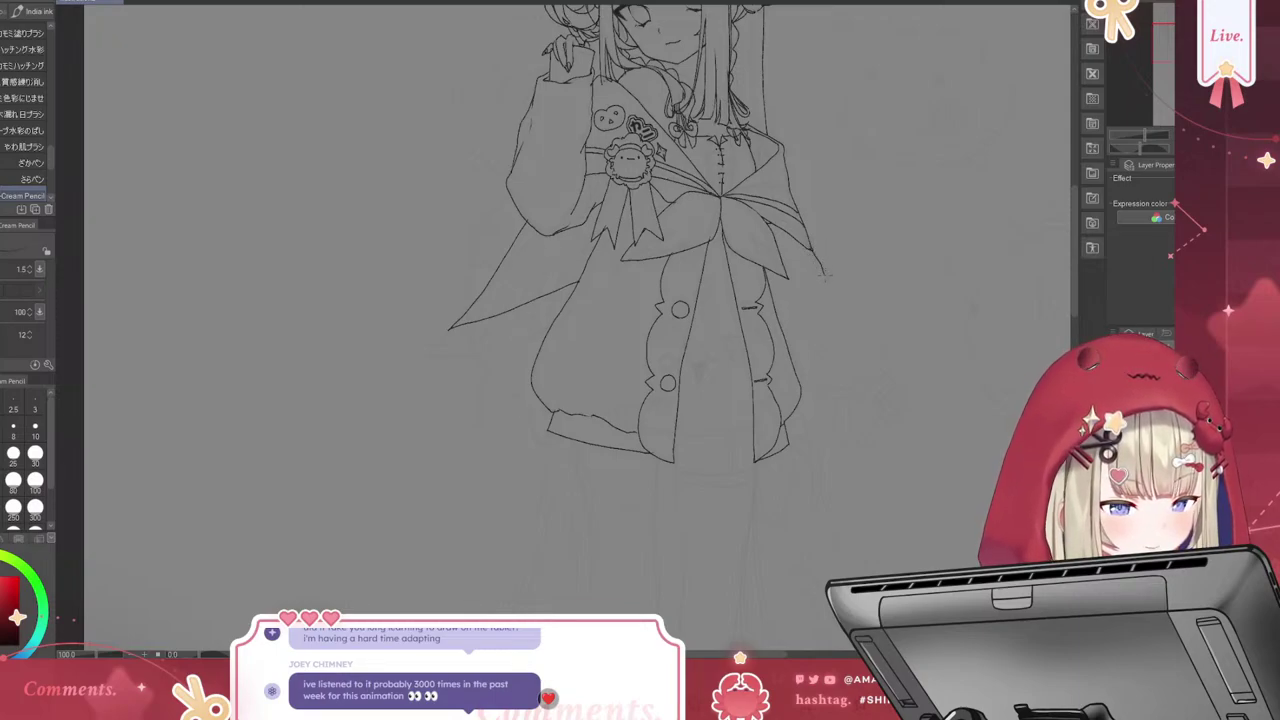
mouse_move(825, 270)
left_mouse_down()
mouse_move(881, 330)
mouse_move(881, 364)
left_mouse_up()
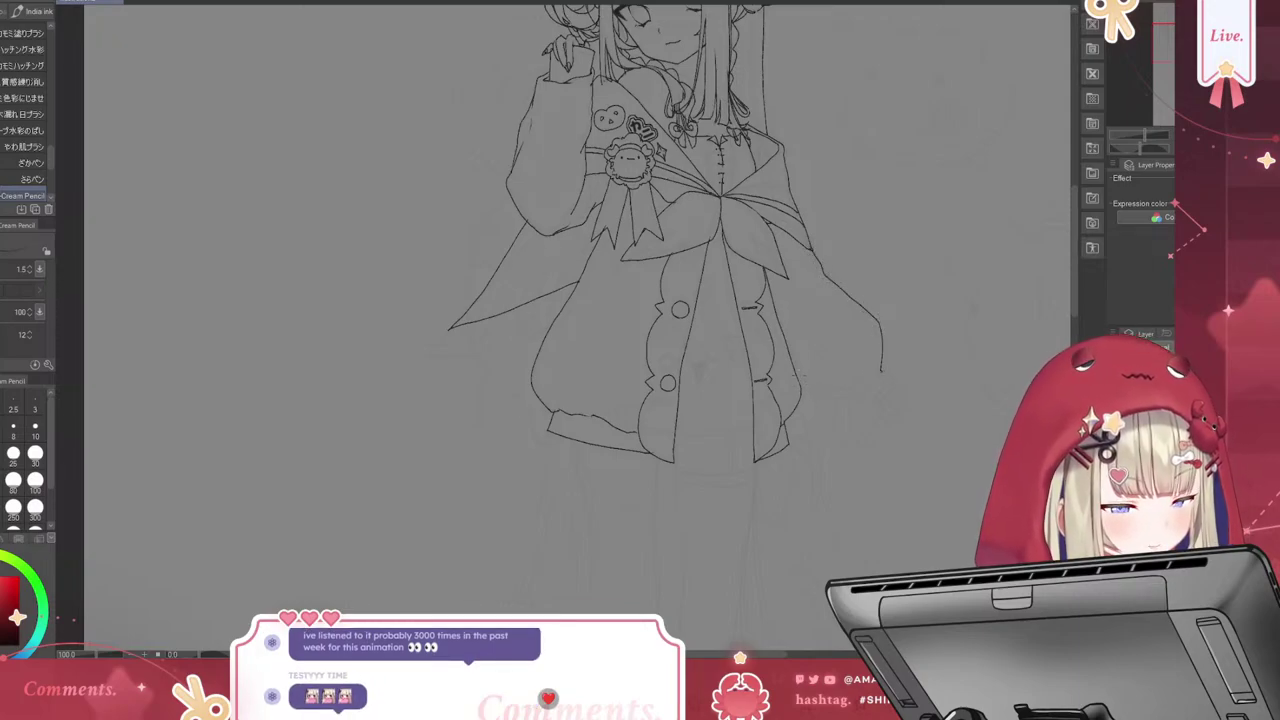
mouse_move(790, 354)
left_mouse_down()
mouse_move(834, 397)
mouse_move(809, 394)
left_mouse_up()
key("ctrl+z")
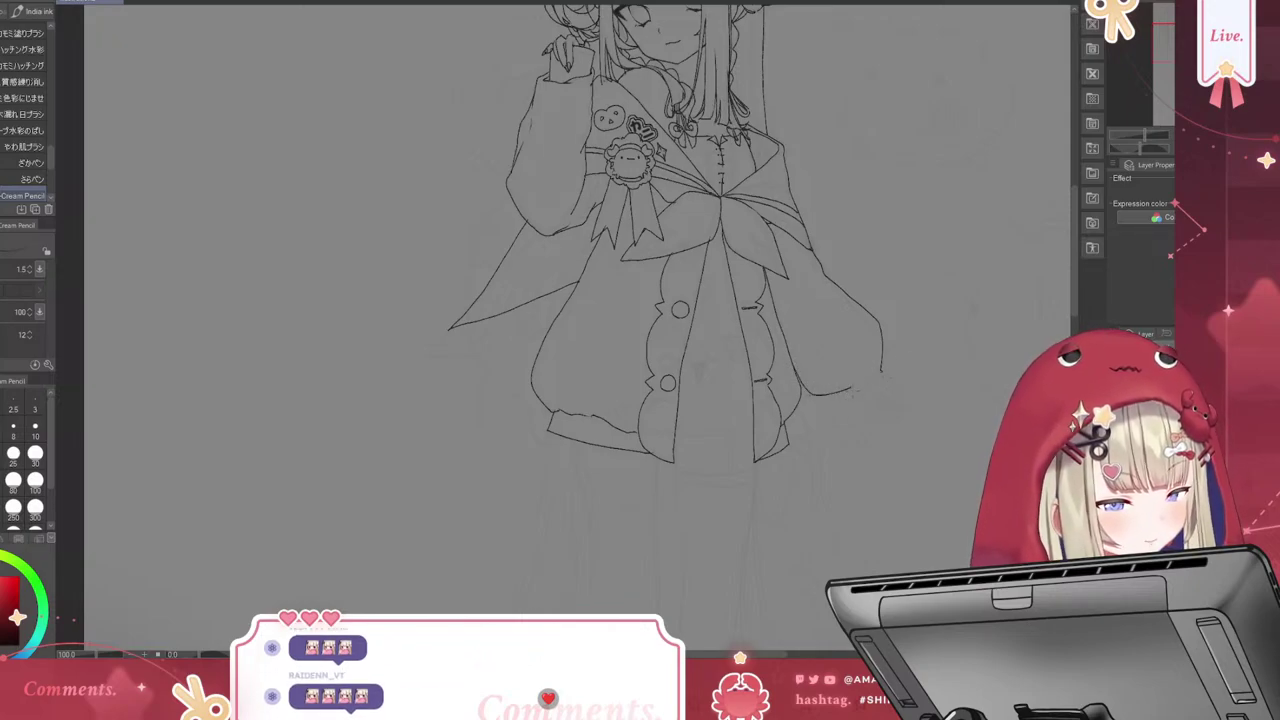
key("ctrl+z")
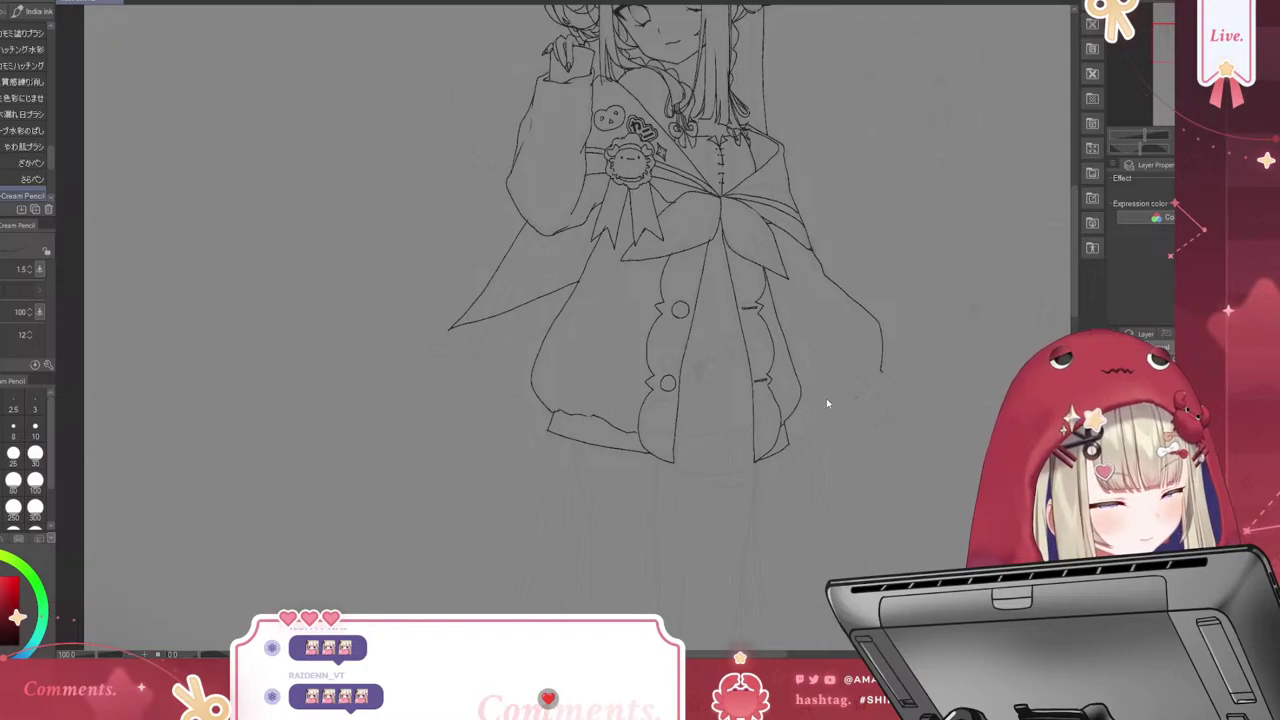
Draw the lowered sleeve's underside curving out from the jacket edge and close its end with a short angled cuff
mouse_move(790, 358)
left_mouse_down()
mouse_move(828, 405)
mouse_move(858, 404)
left_mouse_up()
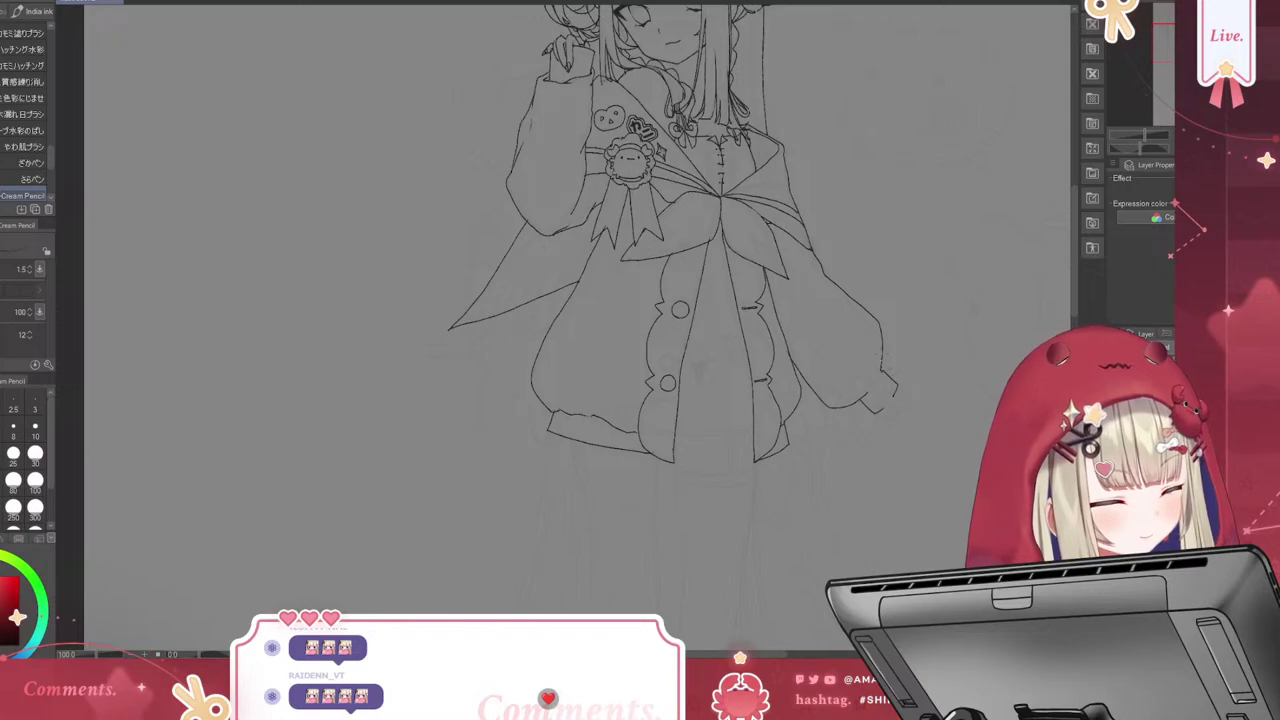
key("ctrl+z")
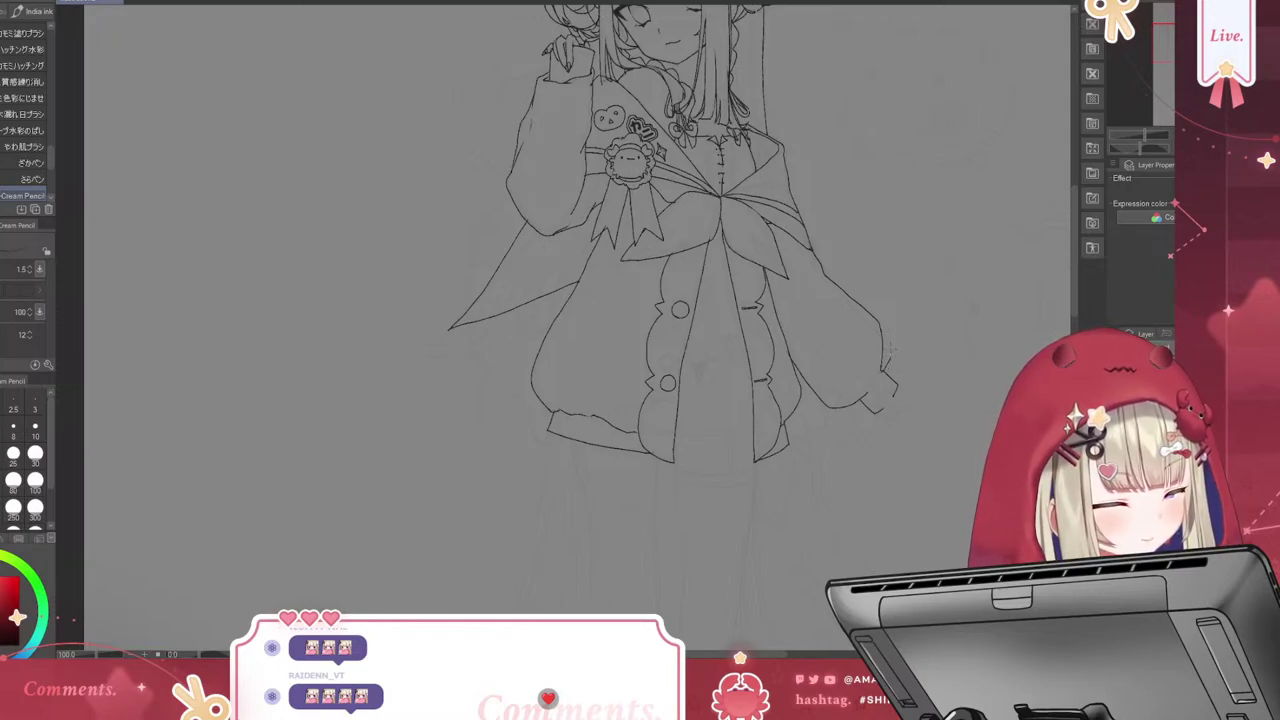
left_click_drag(891, 349, 878, 324)
key("ctrl+z")
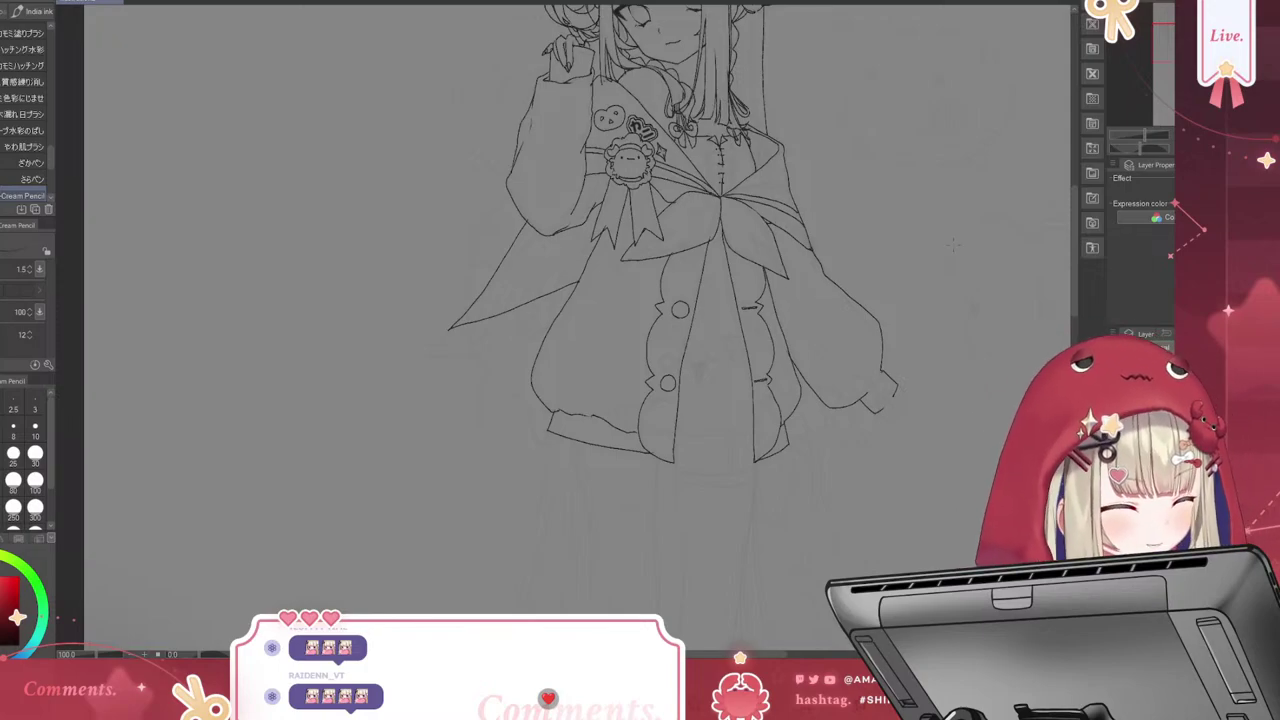
Check the lowered sleeve against the whole figure at several magnifications
scroll(746, 386, "down", 4)
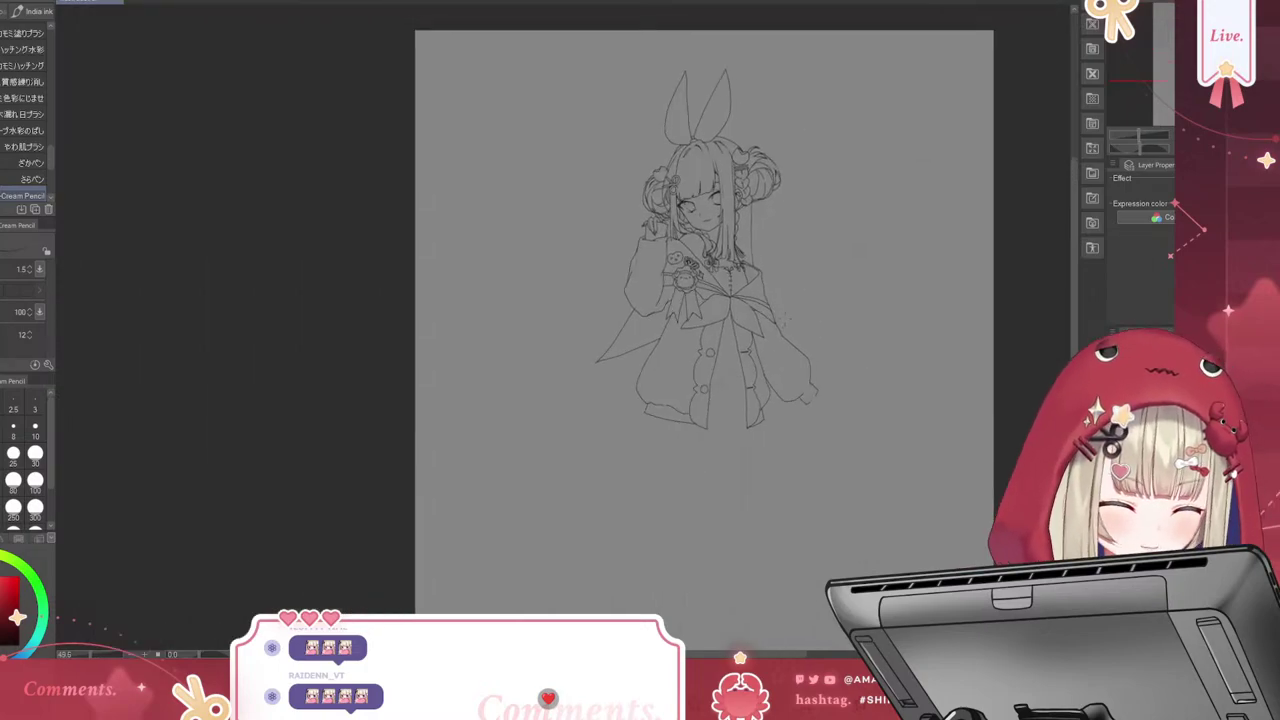
scroll(852, 296, "up", 3)
scroll(840, 295, "up", 1)
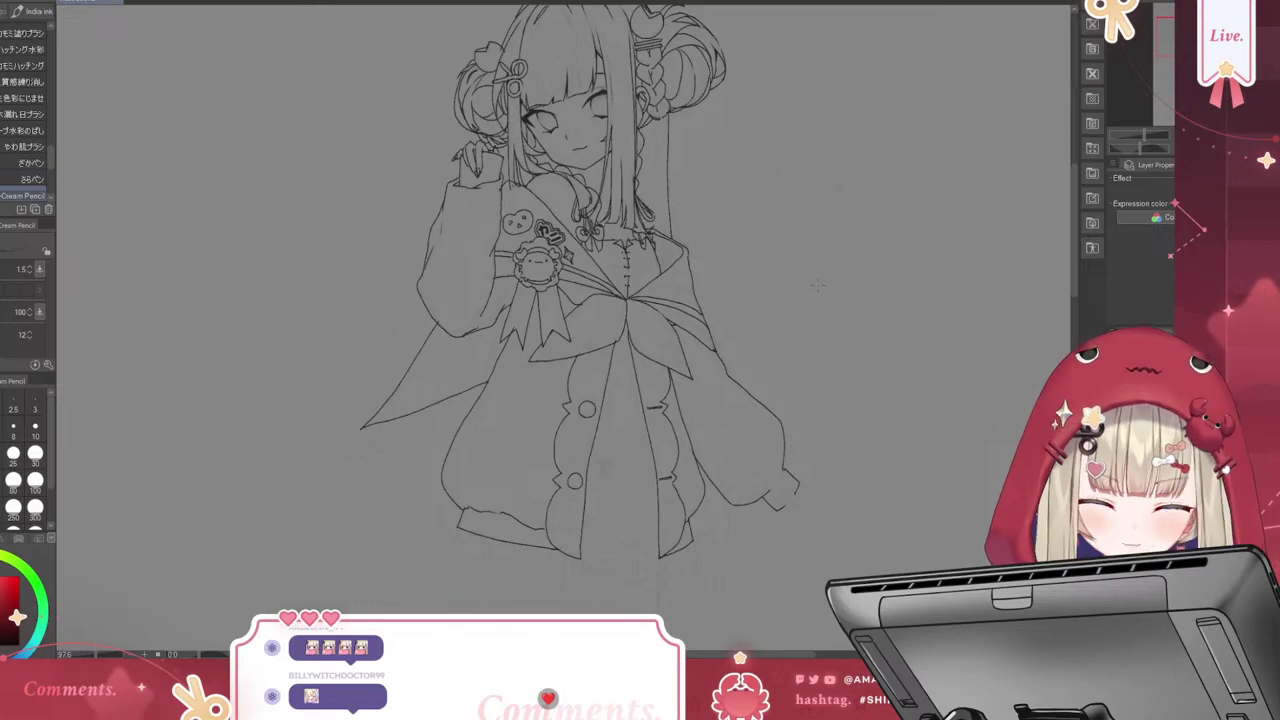
scroll(817, 286, "down", 1)
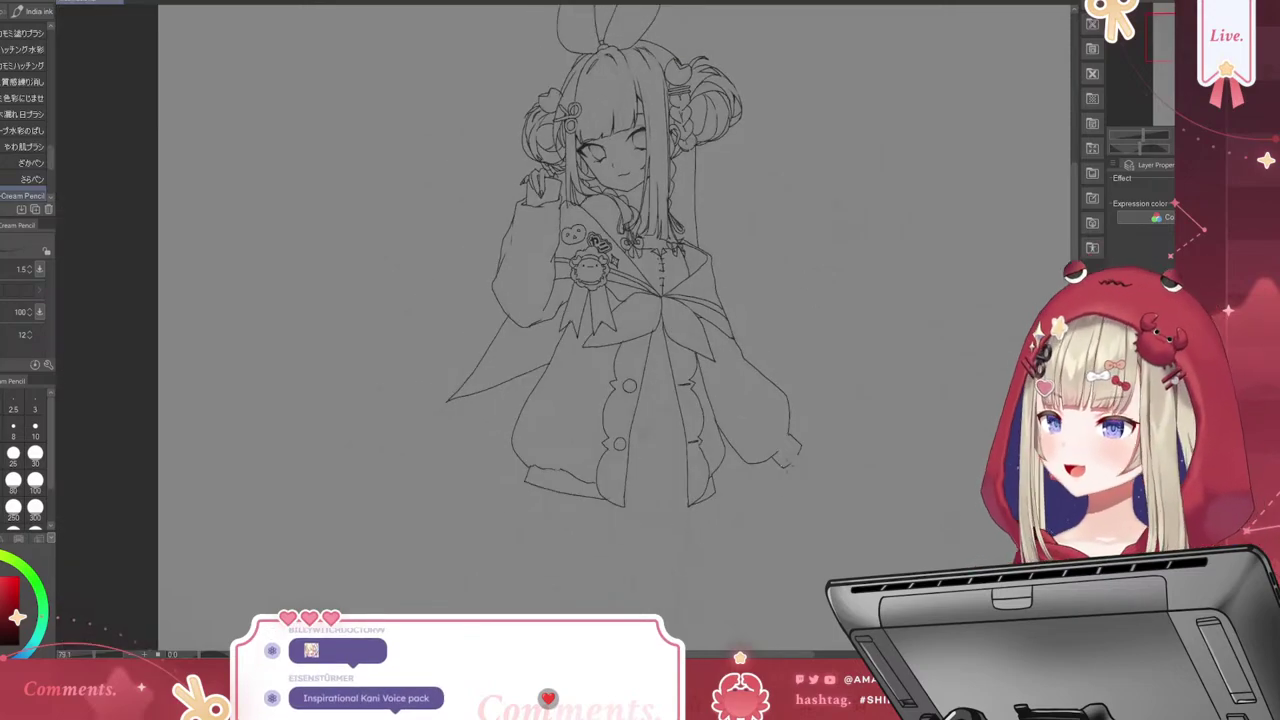
scroll(800, 480, "up", 1)
scroll(700, 360, "down", 3)
scroll(590, 400, "up", 1)
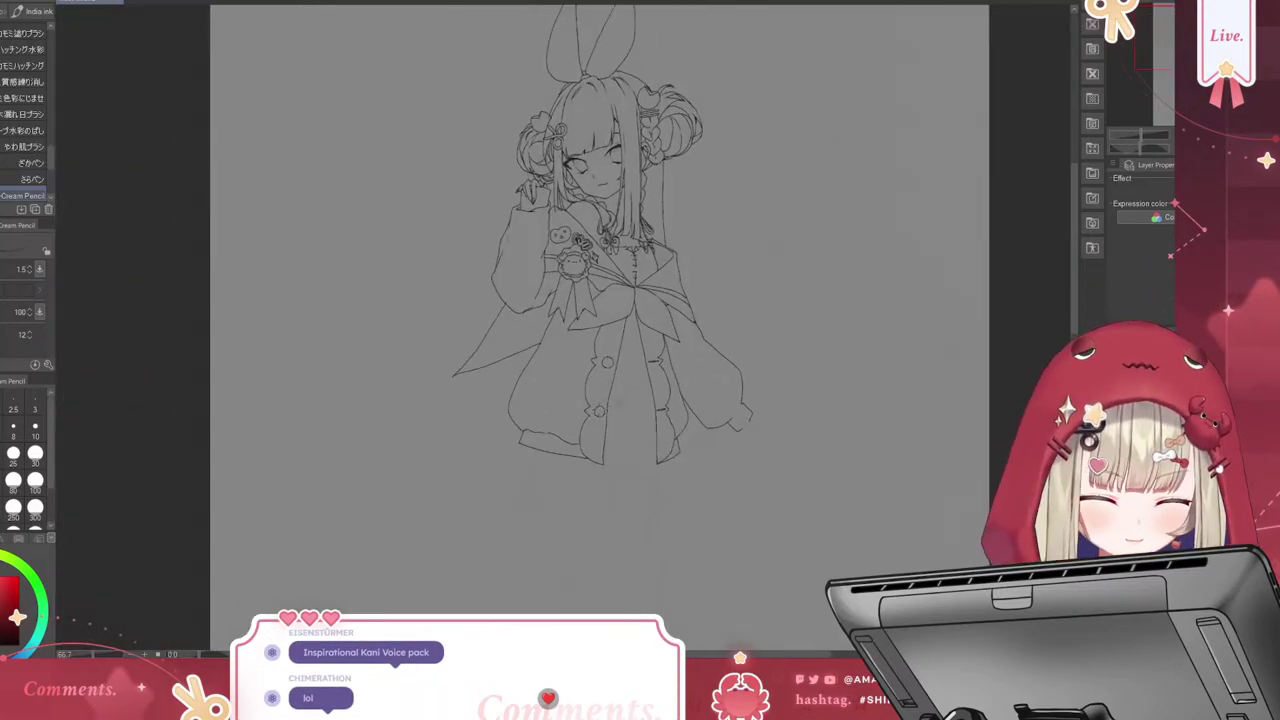
scroll(843, 385, "up", 1)
scroll(843, 385, "down", 1)
scroll(843, 385, "up", 1)
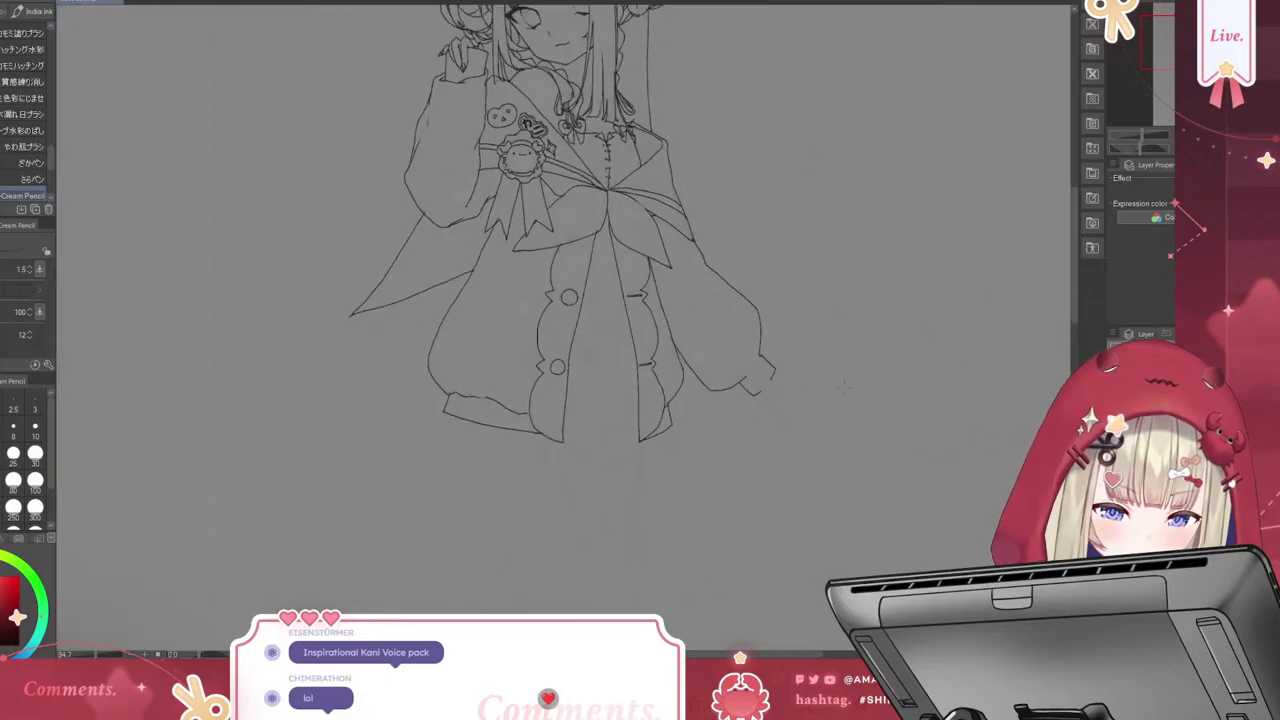
Draw the lowered hand with slightly curled fingers and an outstretched pointed finger emerging from the sleeve cuff
scroll(843, 385, "up", 1)
scroll(843, 385, "up", 1)
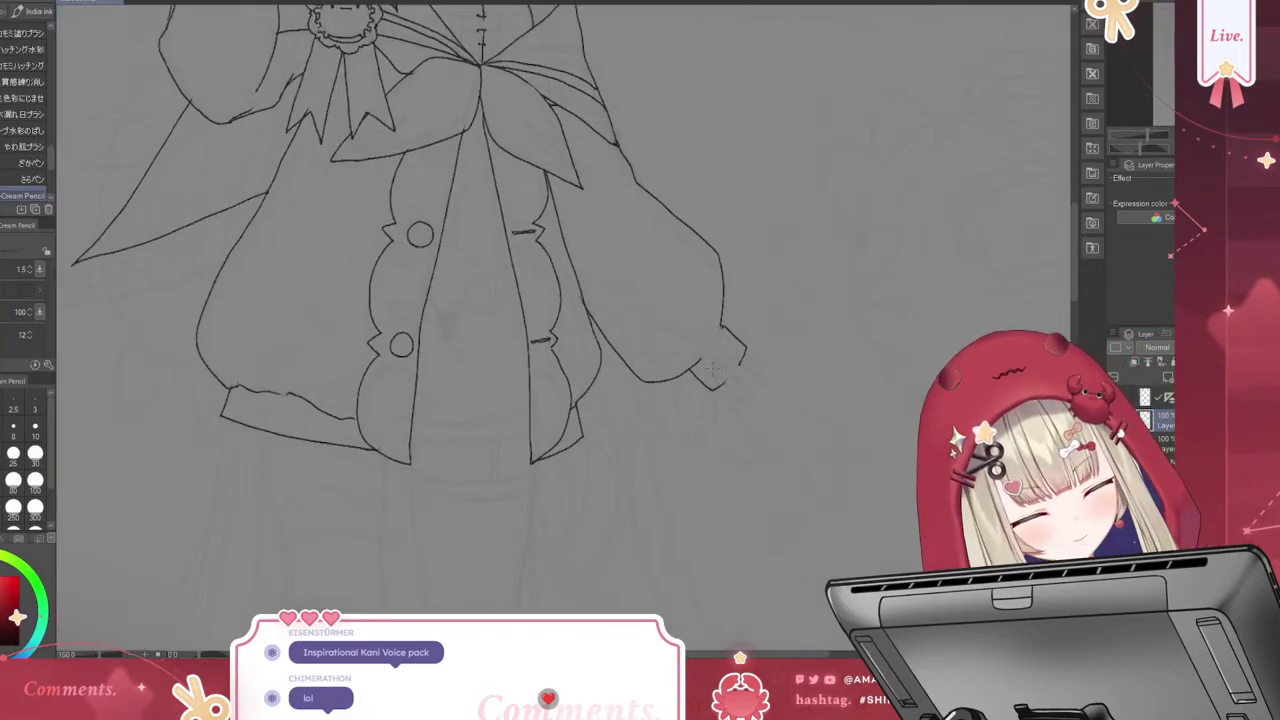
left_click_drag(714, 366, 733, 396)
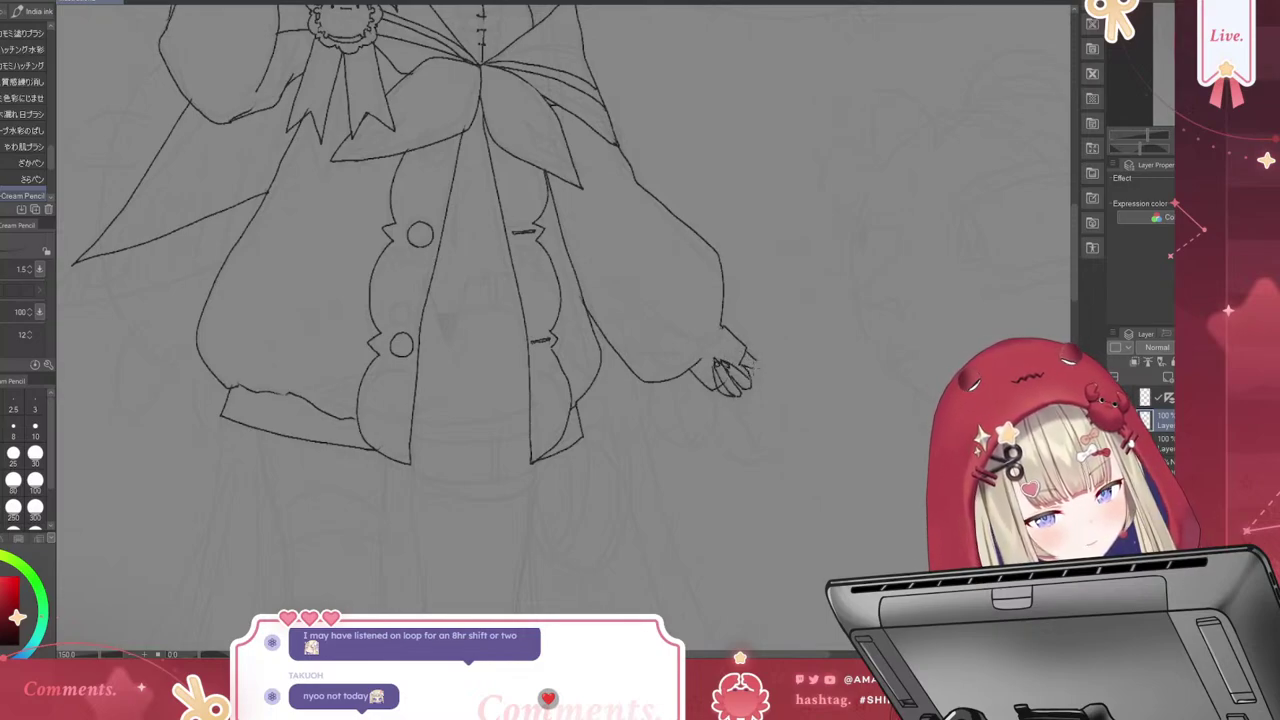
left_click_drag(752, 366, 764, 376)
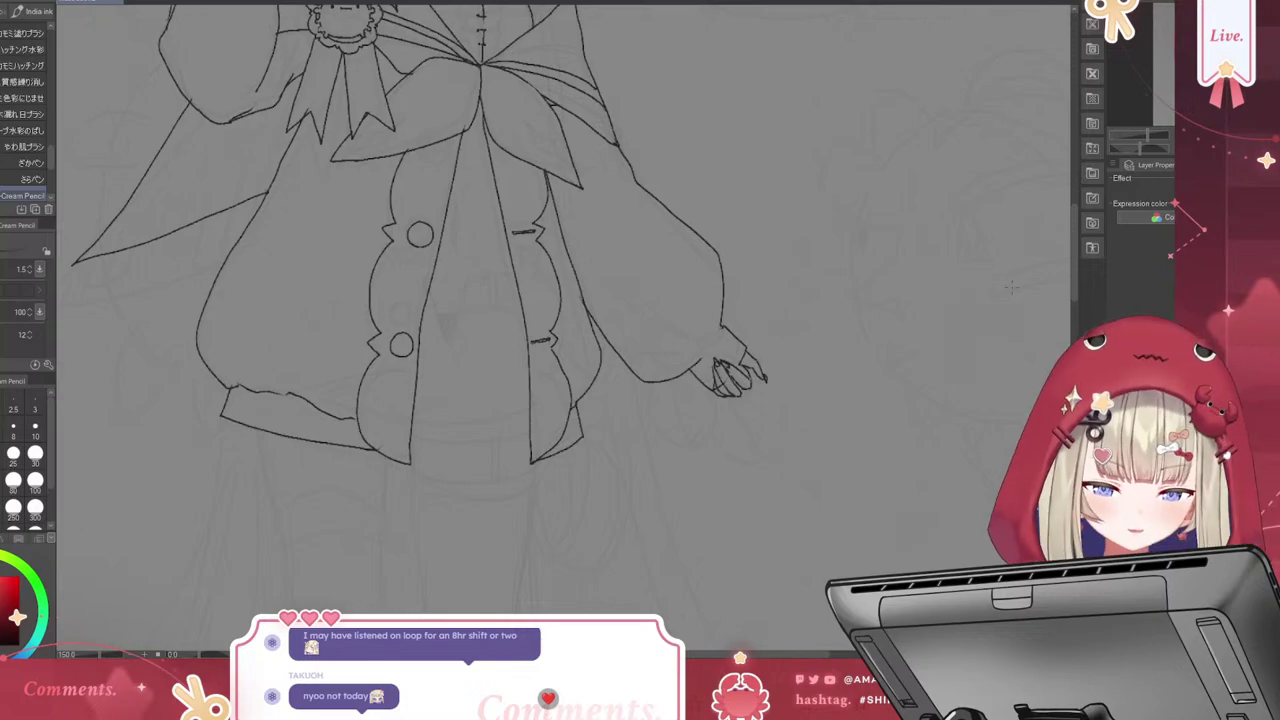
Examine the overall figure's balance and silhouette with the lowered hand in place
scroll(775, 367, "down", 8)
scroll(750, 343, "up", 5)
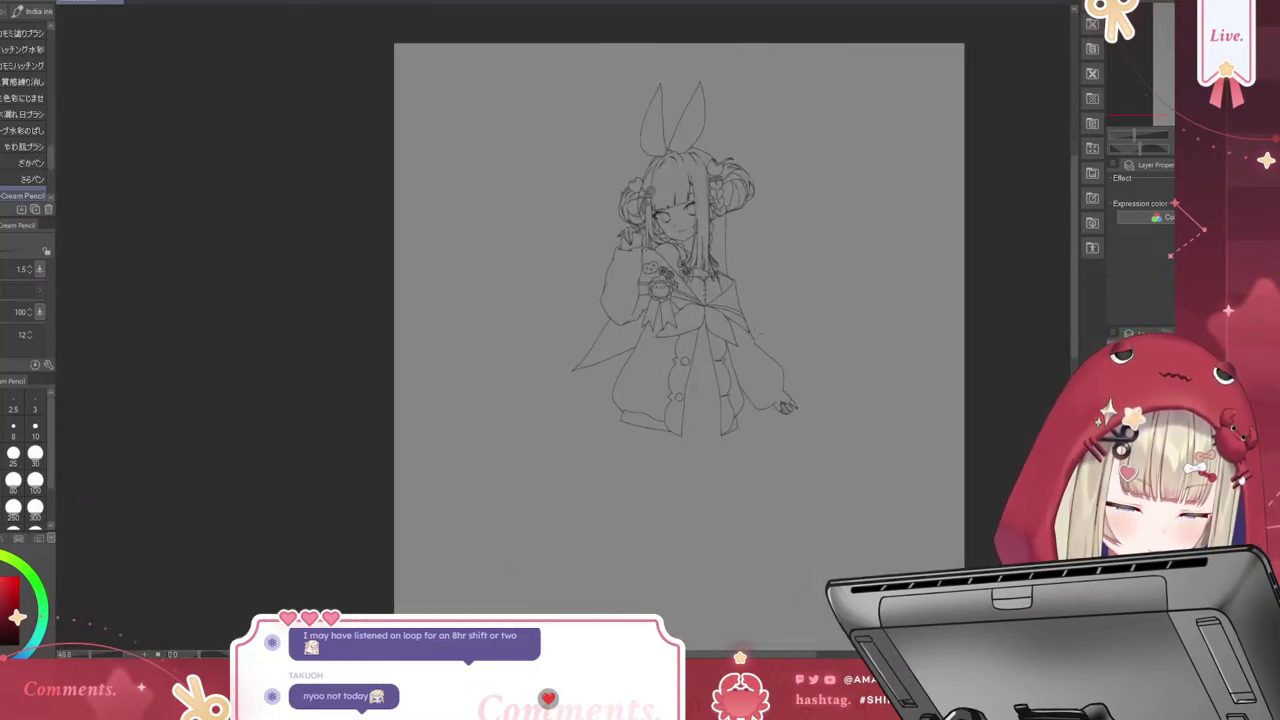
scroll(743, 337, "up", 3)
scroll(743, 337, "down", 3)
scroll(743, 337, "up", 3)
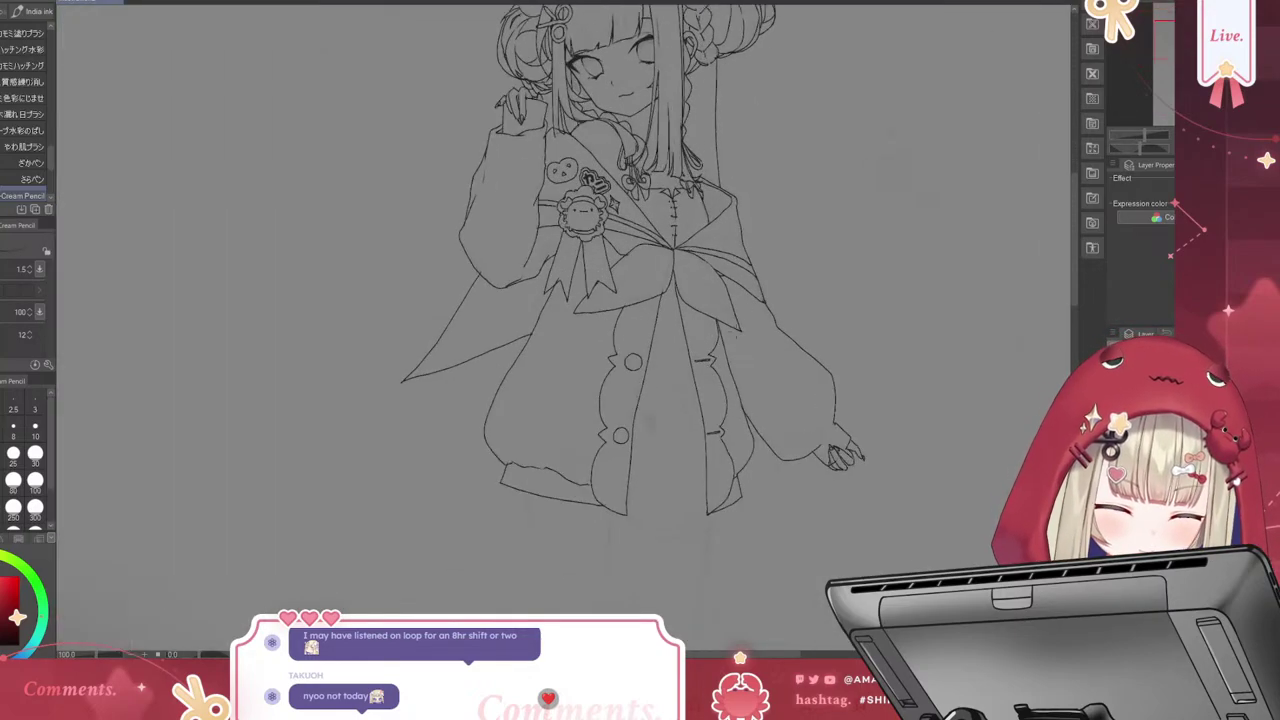
scroll(743, 337, "down", 3)
scroll(713, 98, "down", 2)
scroll(713, 98, "up", 4)
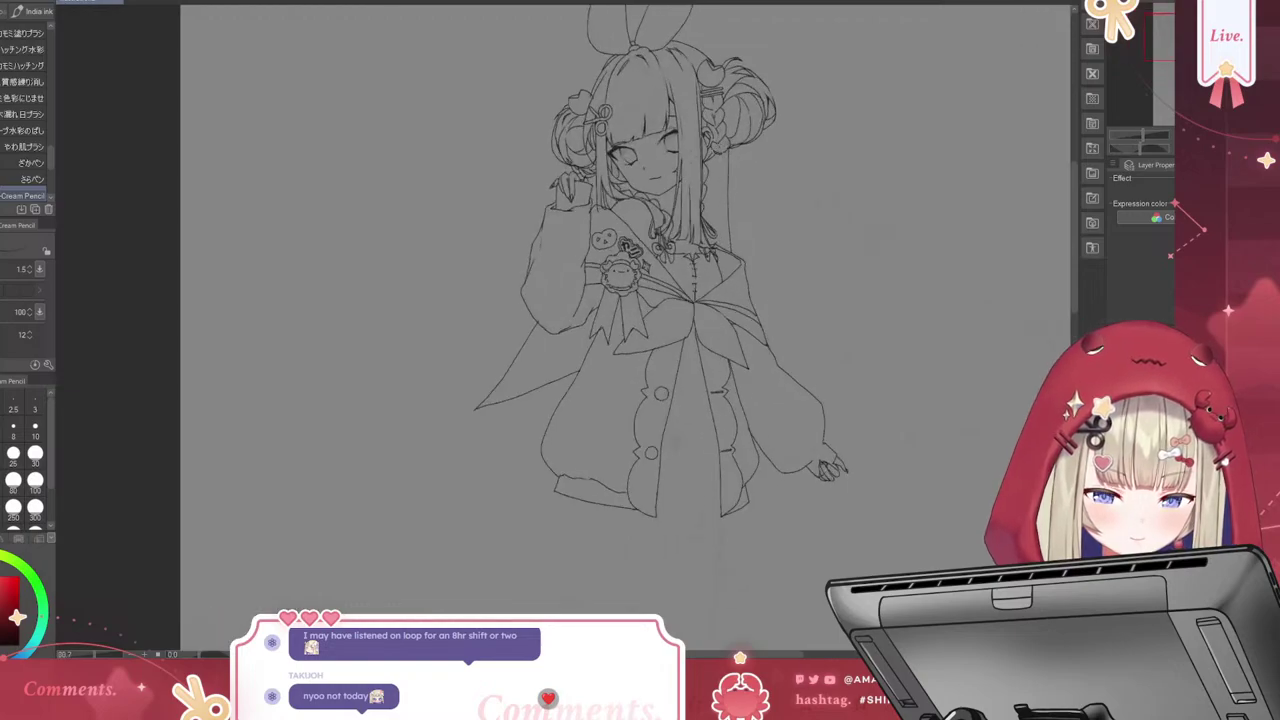
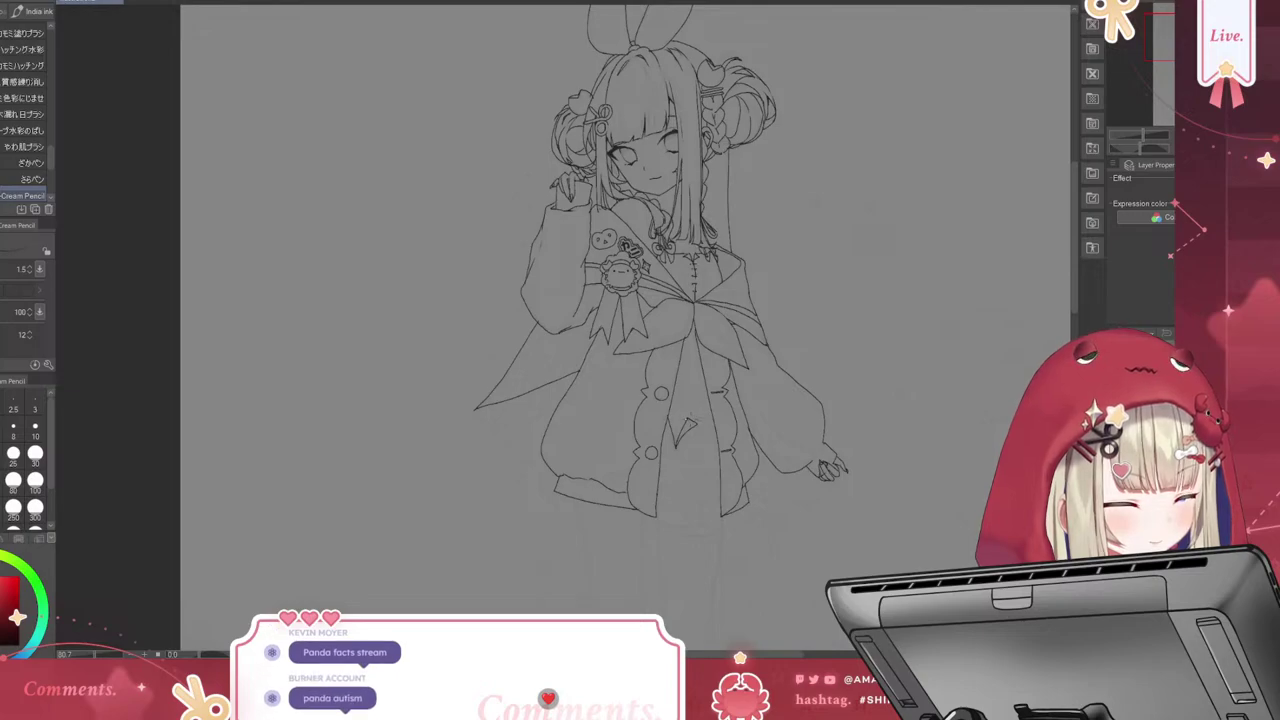
Line the waist tie details and the curved double hem of the shorts between the jacket's open front edges
left_click_drag(687, 419, 678, 444)
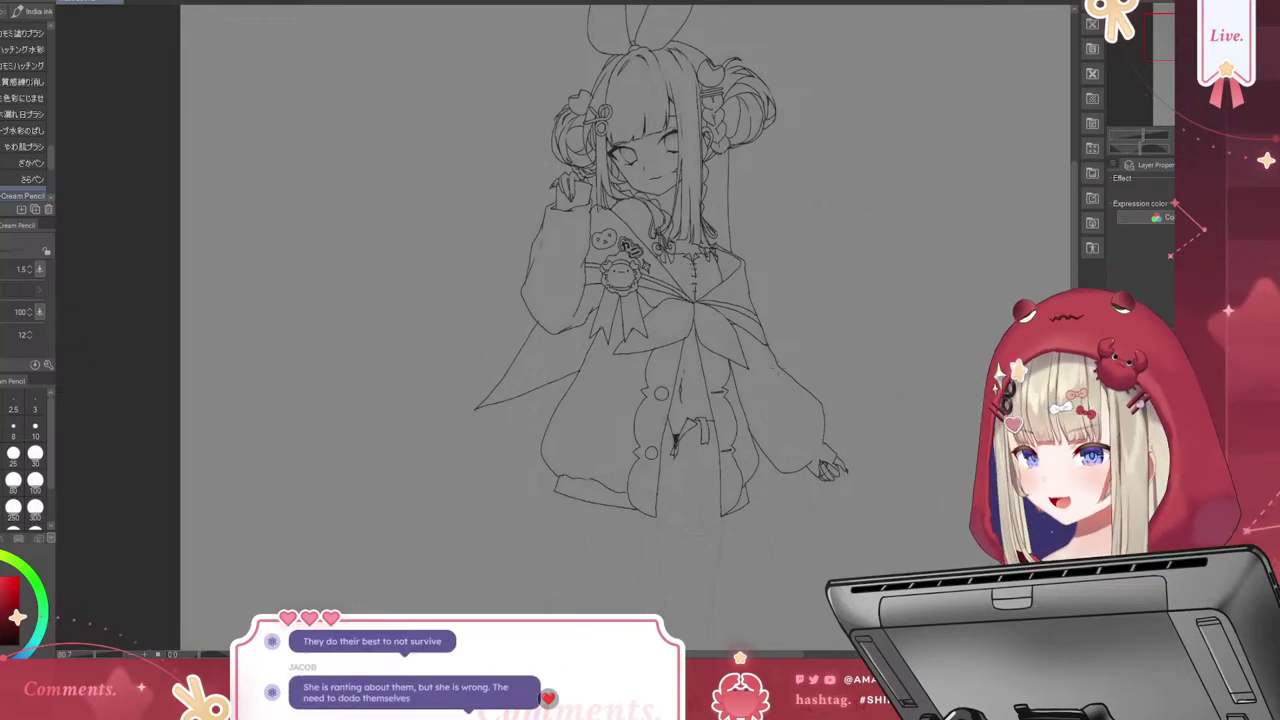
left_click_drag(1076, 237, 1077, 275)
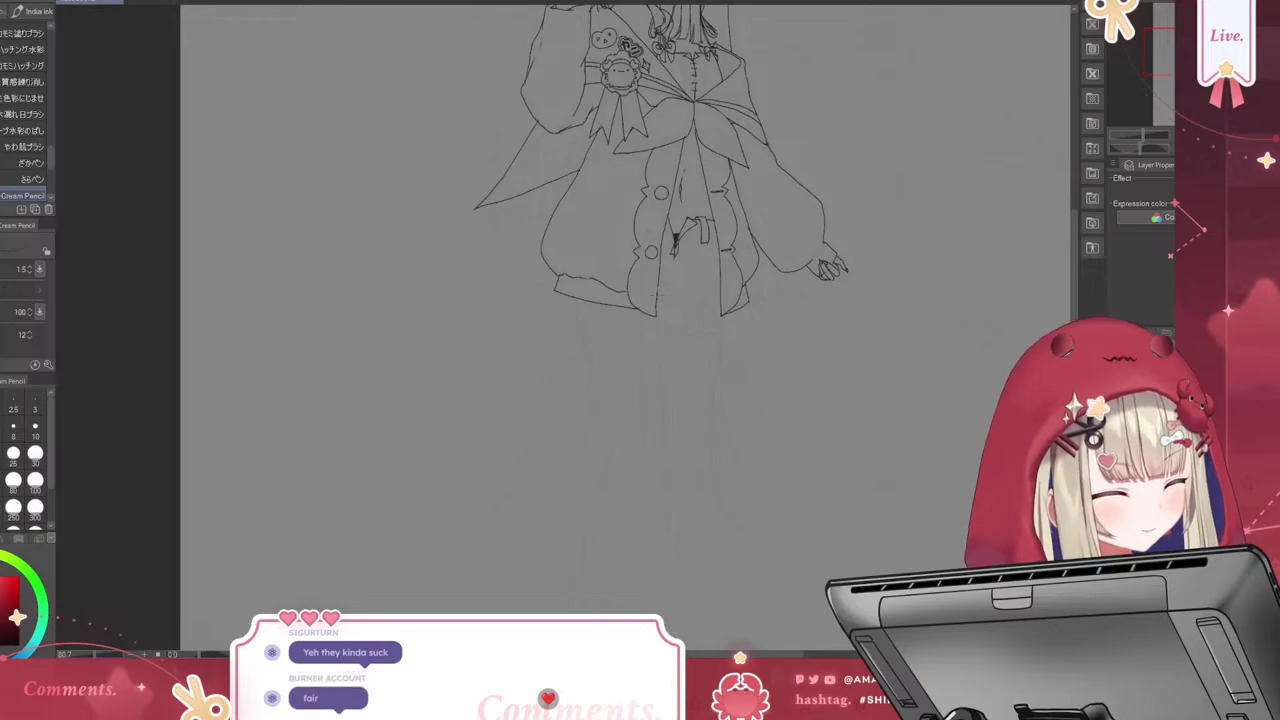
left_click_drag(676, 297, 713, 295)
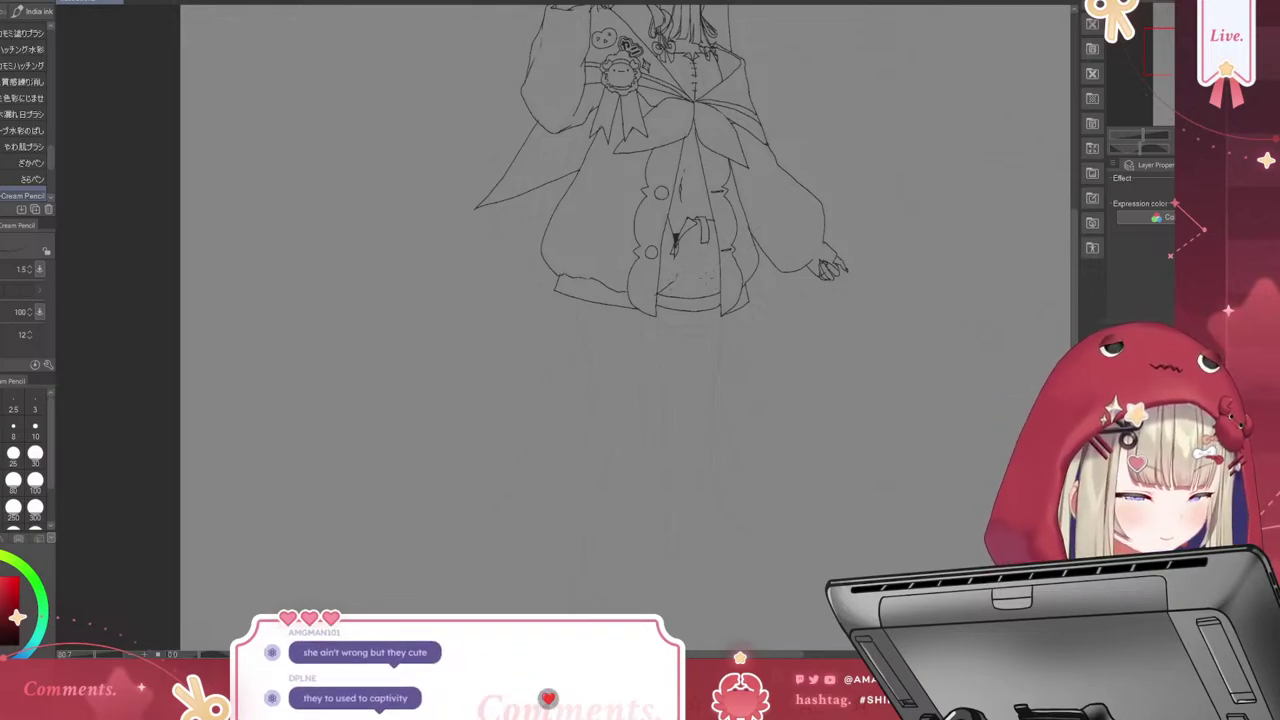
key("ctrl+z")
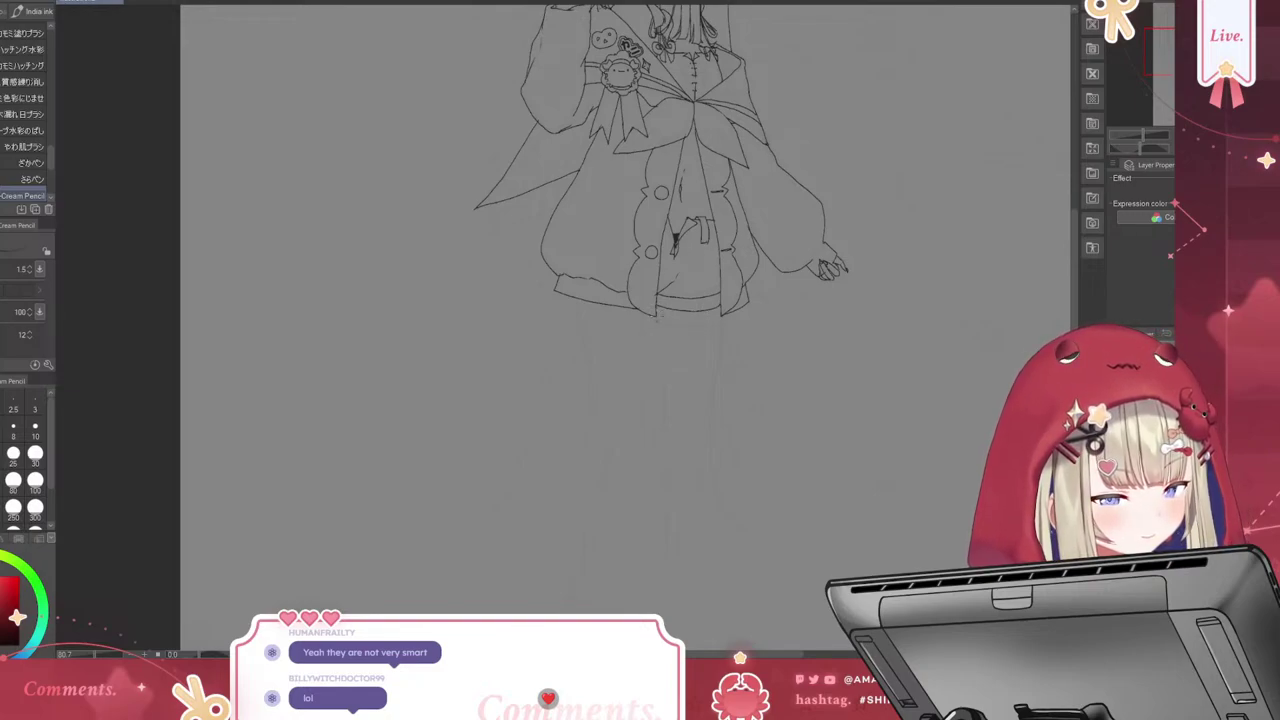
Draw both contours of the straight leg's thigh from the shorts hem down to the knee, redoing the outer line
left_click_drag(657, 315, 664, 410)
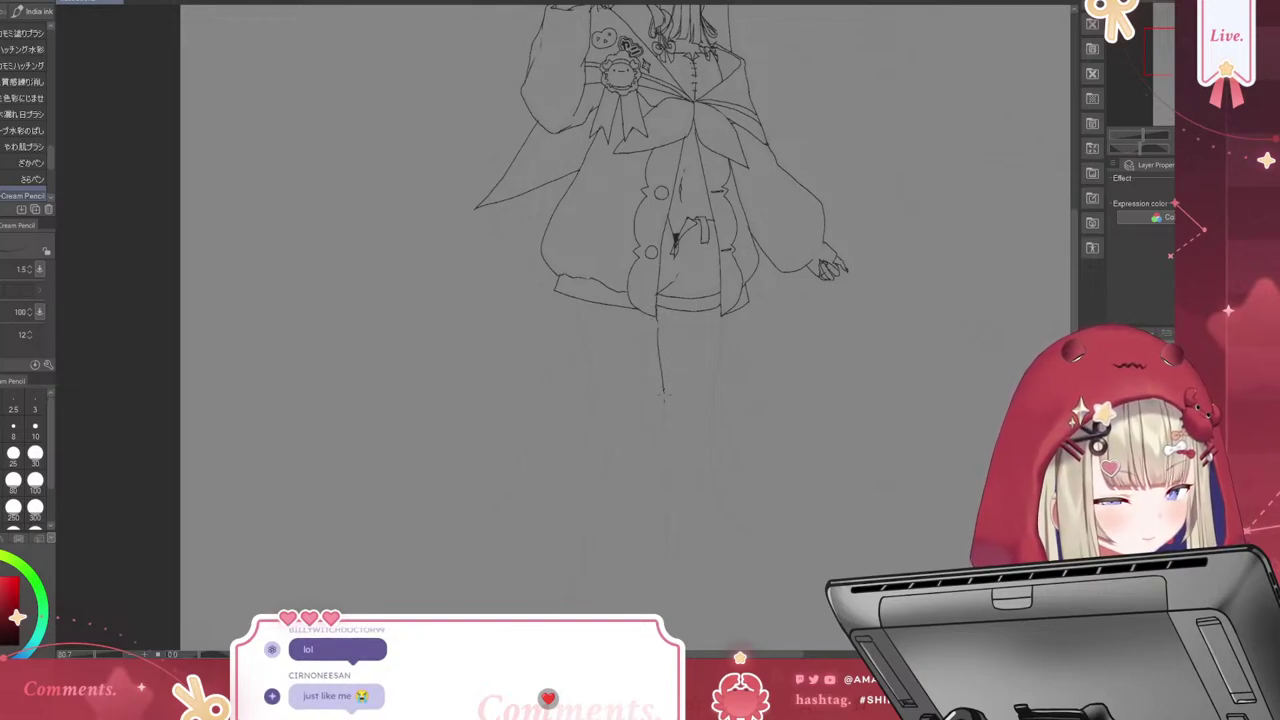
left_click_drag(657, 318, 664, 478)
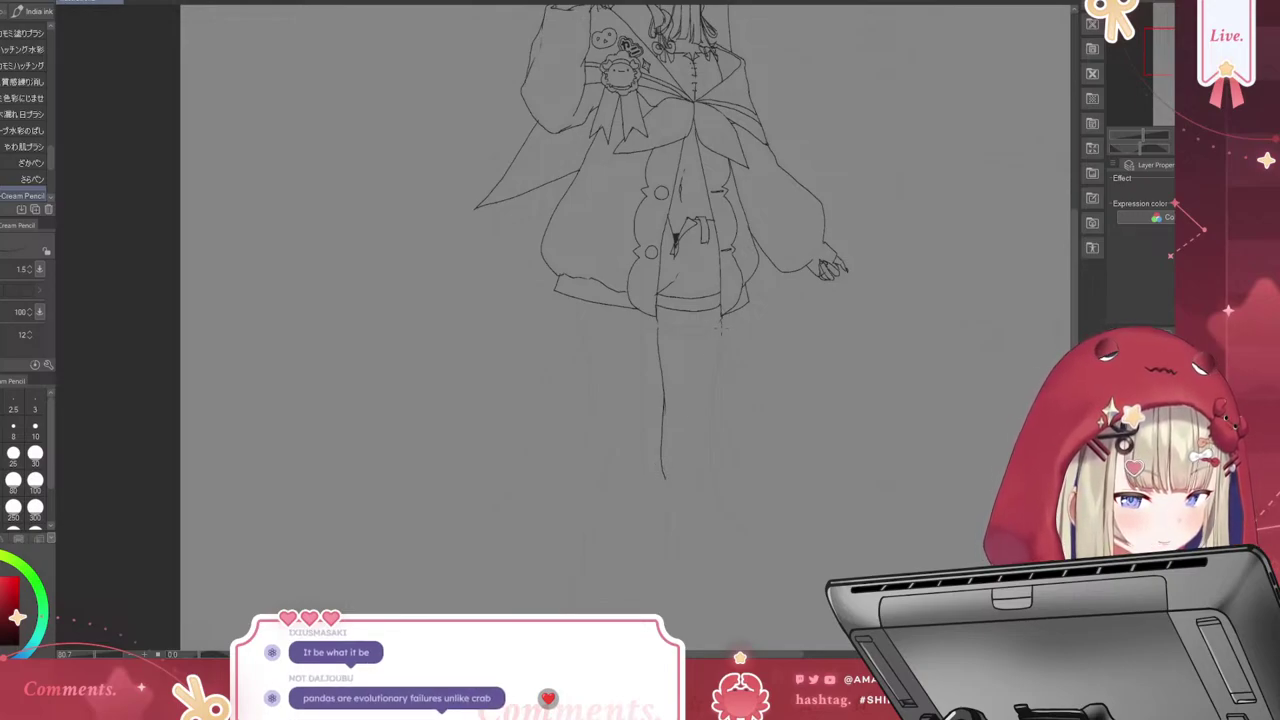
left_click_drag(719, 315, 703, 482)
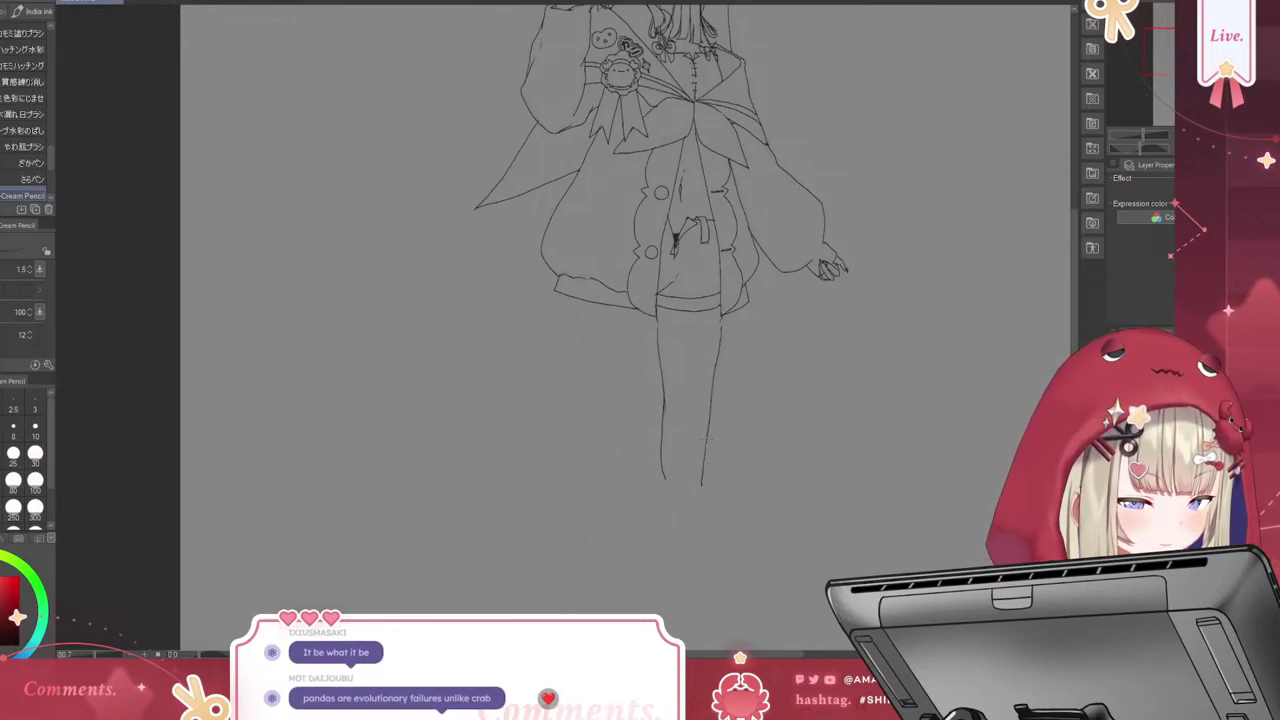
key("ctrl+z")
left_click_drag(719, 330, 709, 410)
key("ctrl+z")
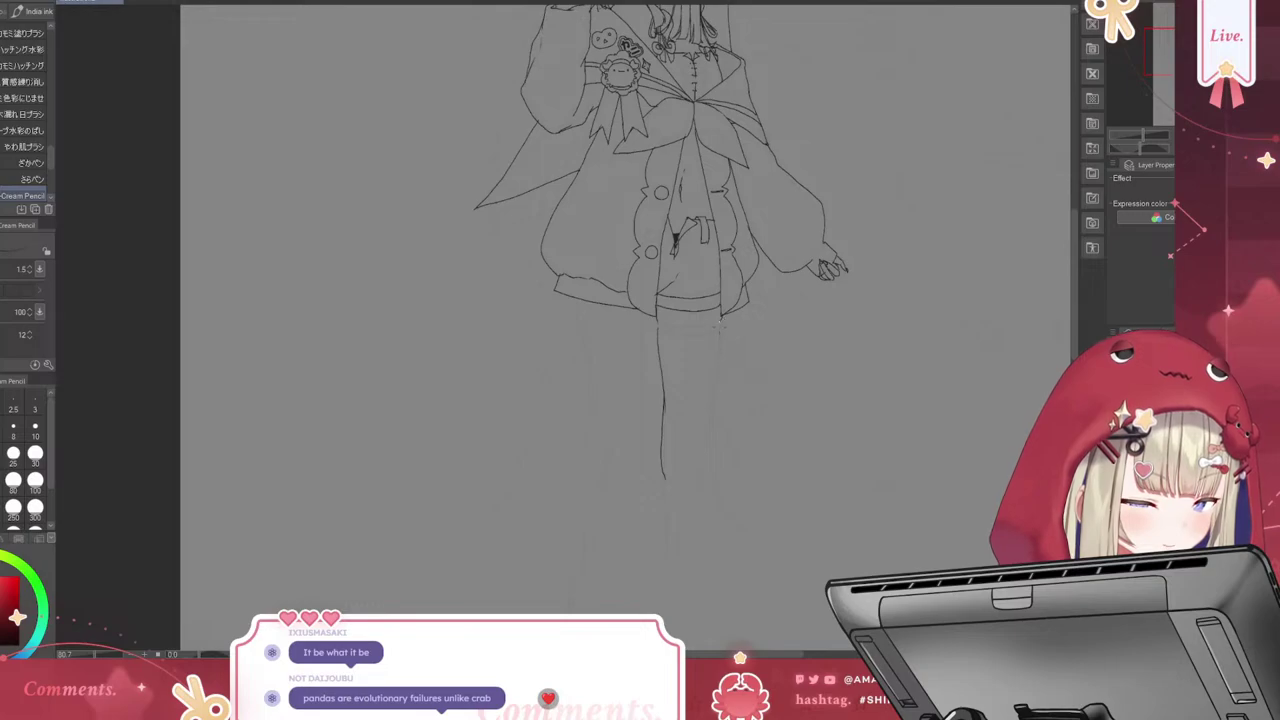
left_click_drag(720, 328, 698, 490)
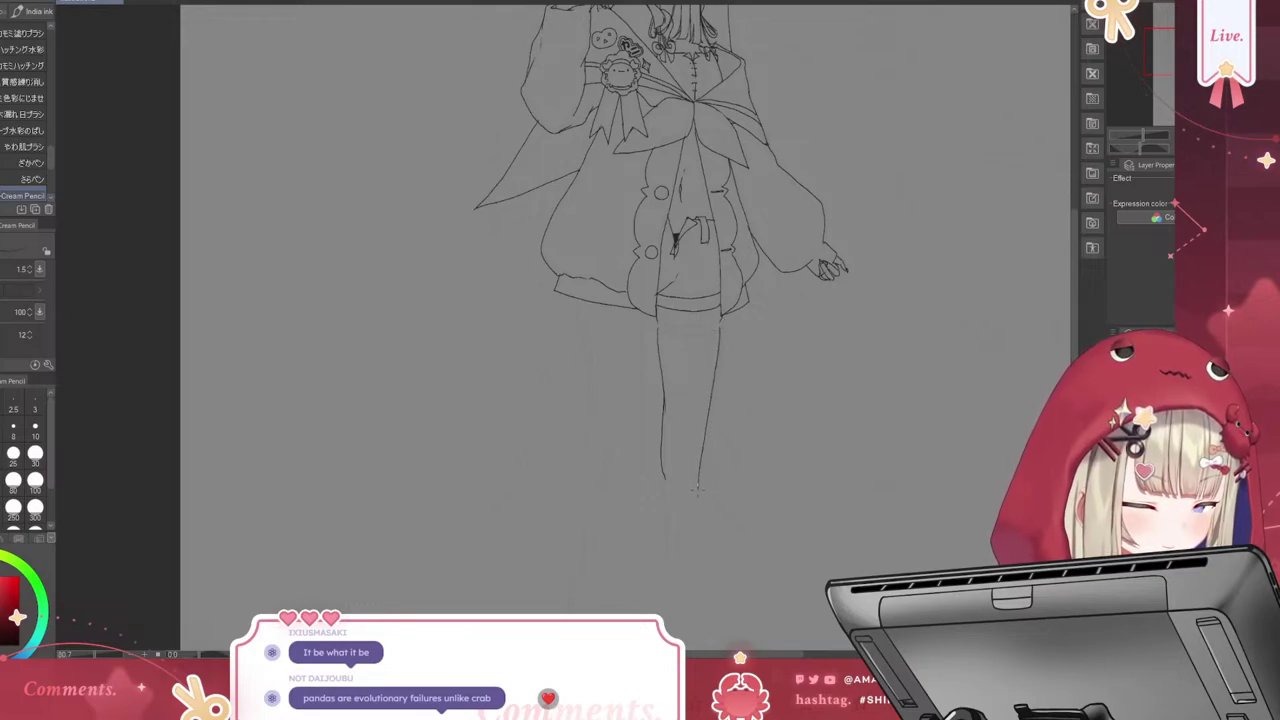
Extend both contours of the straight leg from the knee through the calf to the ankle
left_click_drag(1074, 303, 1073, 327)
scroll(625, 330, "down", 1)
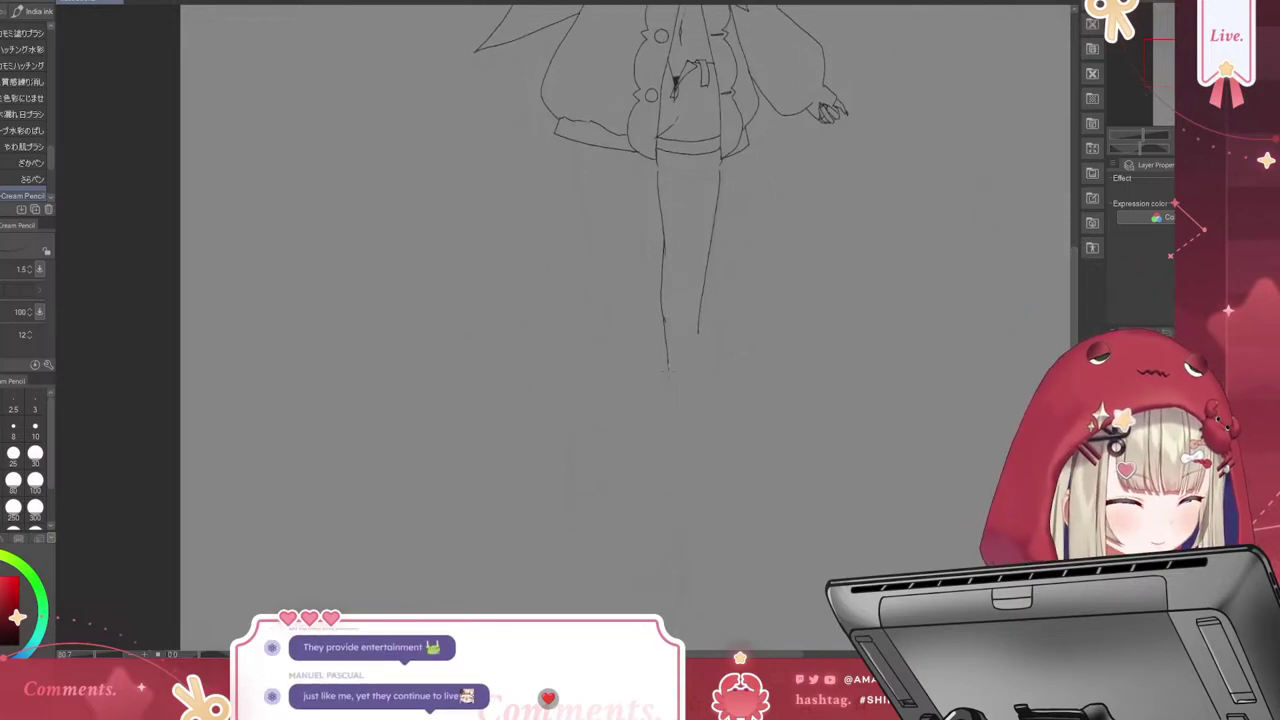
left_click_drag(663, 322, 668, 367)
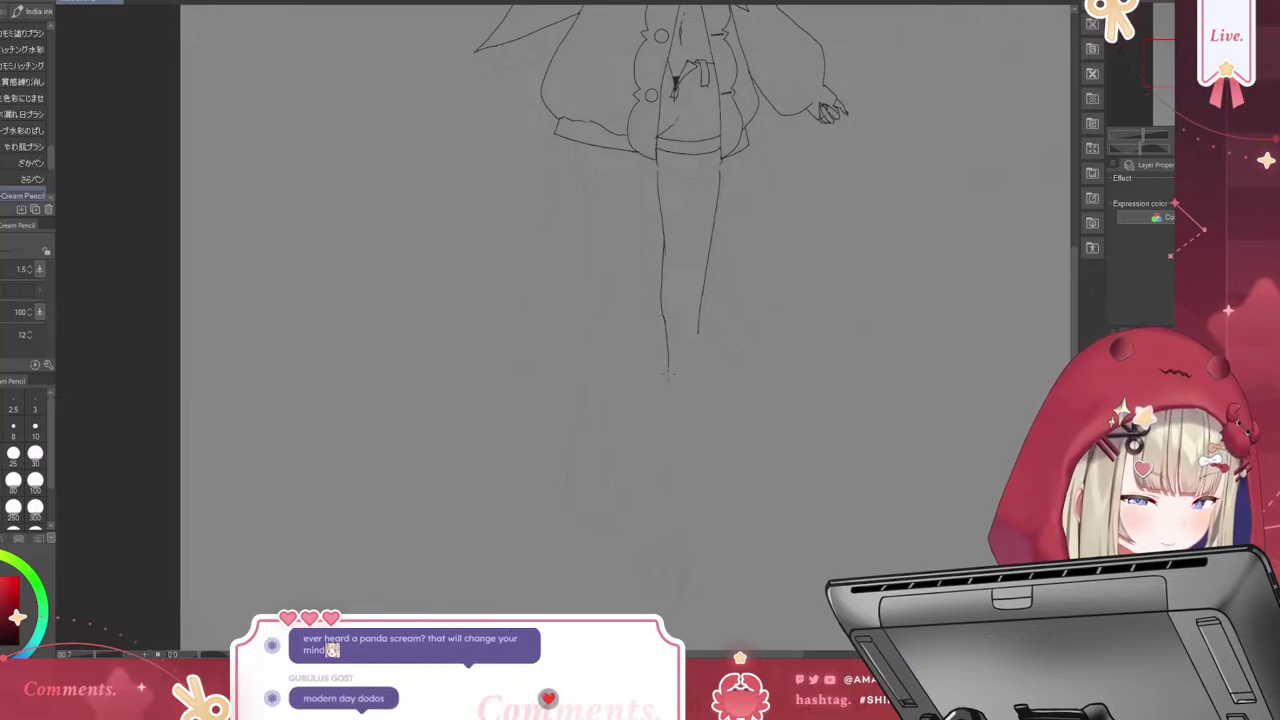
left_click_drag(668, 370, 660, 512)
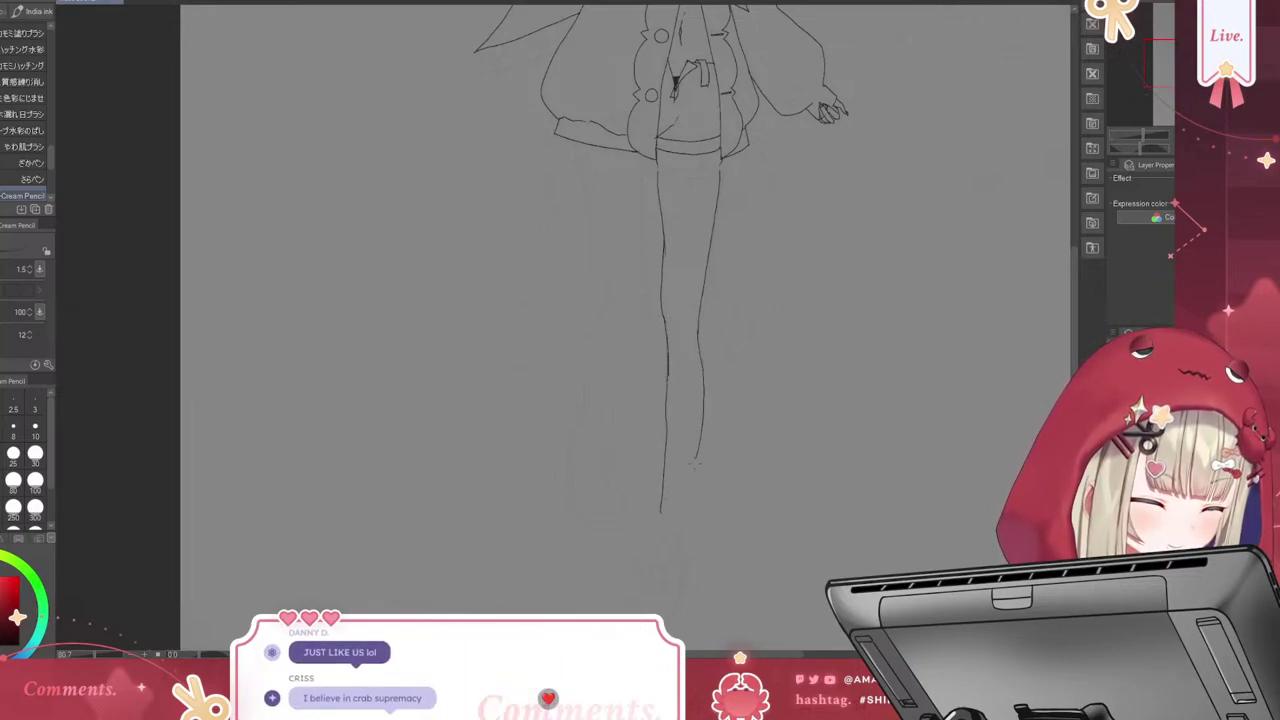
left_click_drag(700, 335, 683, 514)
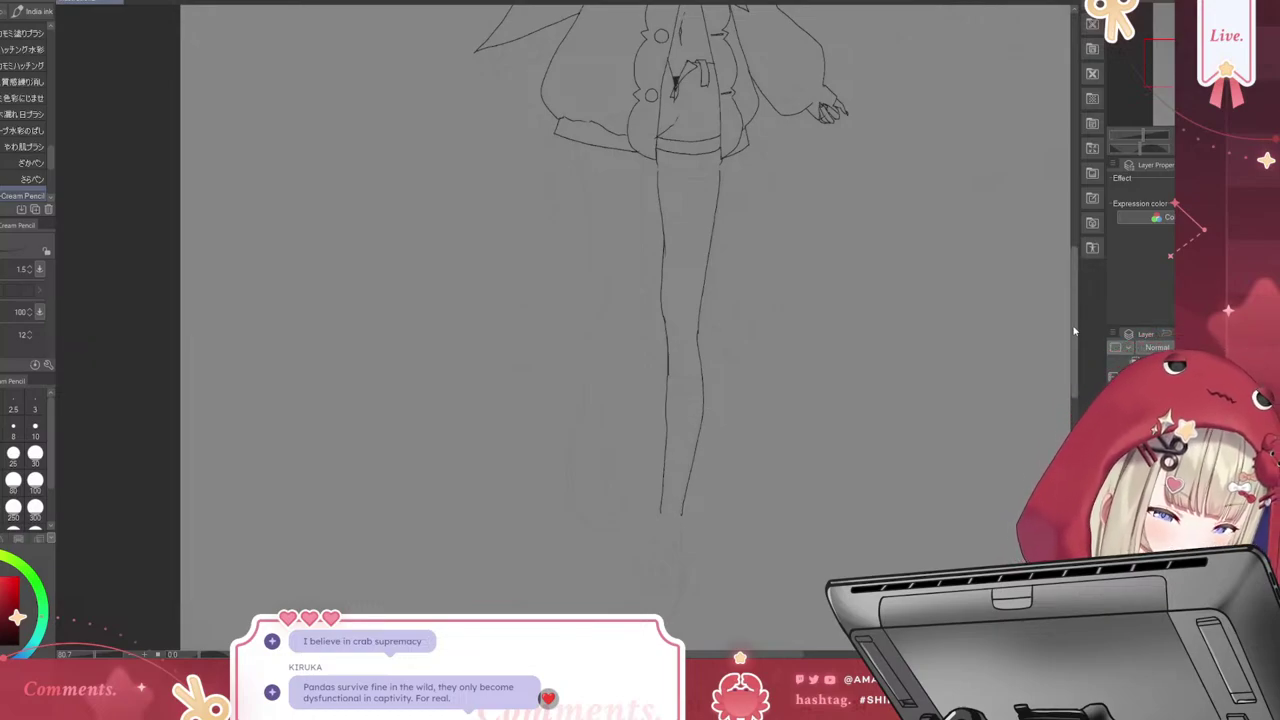
left_click_drag(1076, 336, 1073, 301)
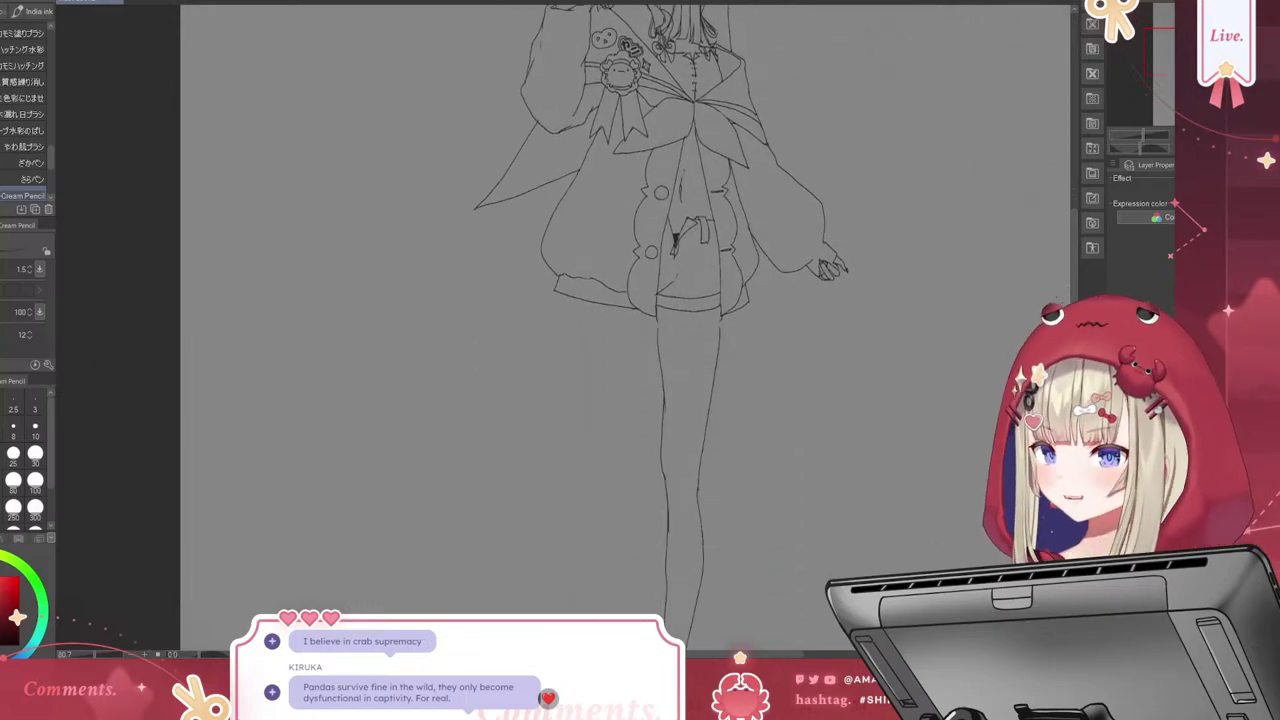
Draw the bent leg's inner and outer contours from the jacket hem past the knee to the ankle
scroll(1056, 301, "down", 2)
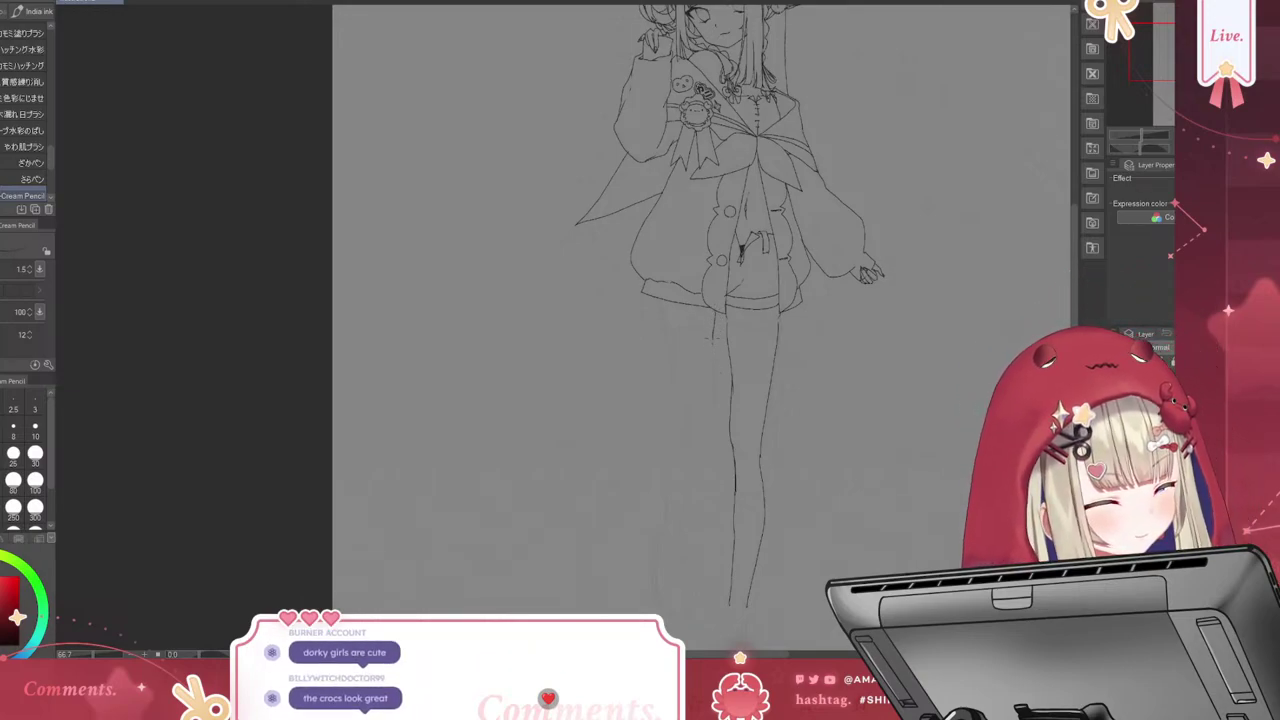
left_click_drag(714, 338, 717, 429)
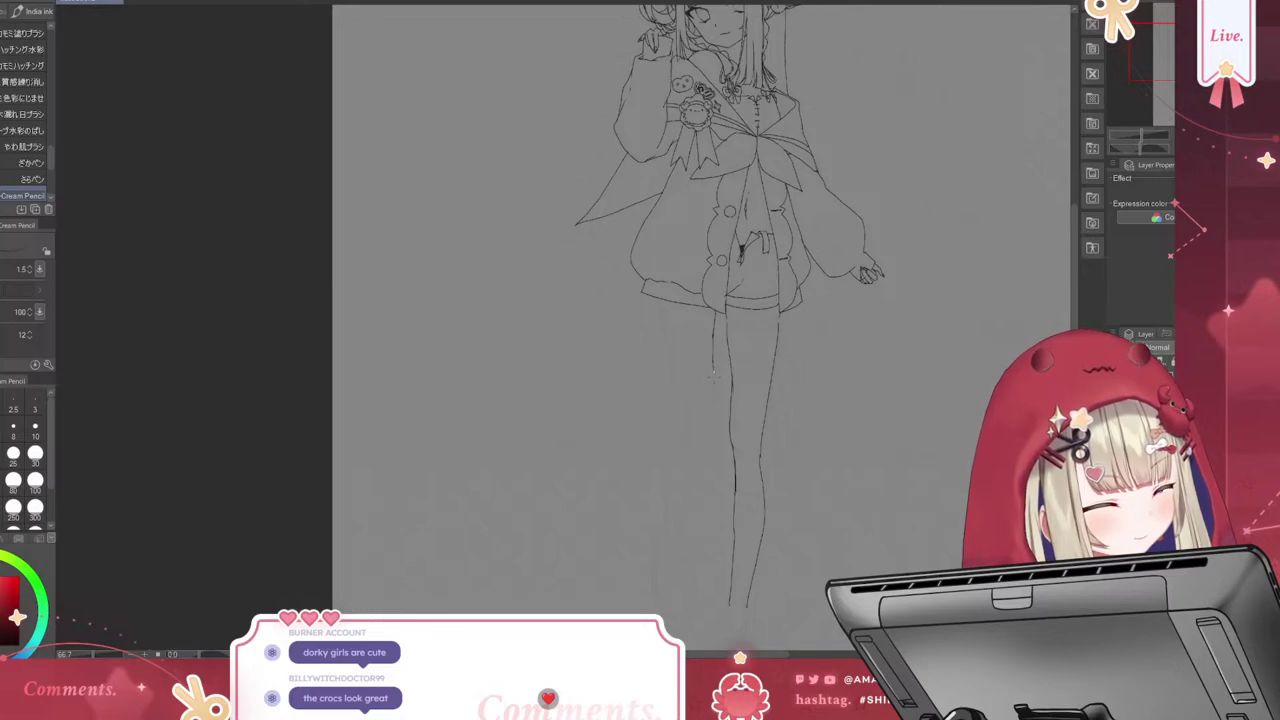
key("ctrl+z")
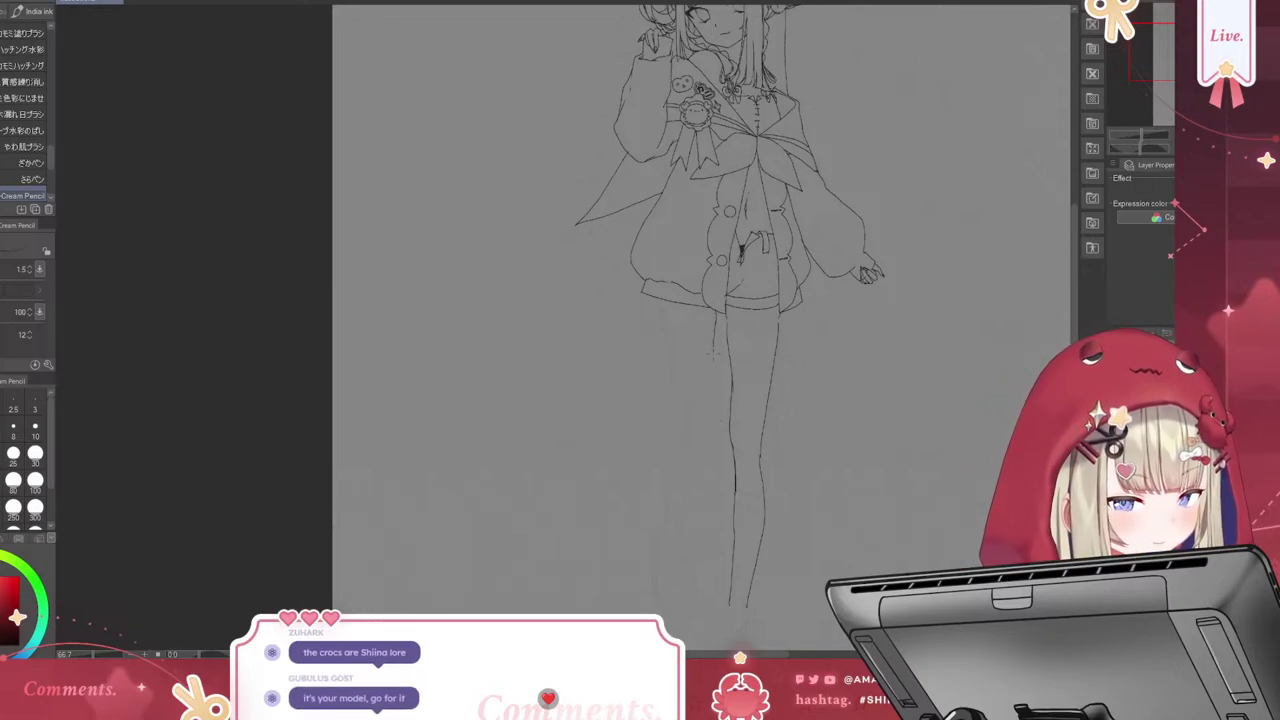
left_click_drag(716, 312, 717, 423)
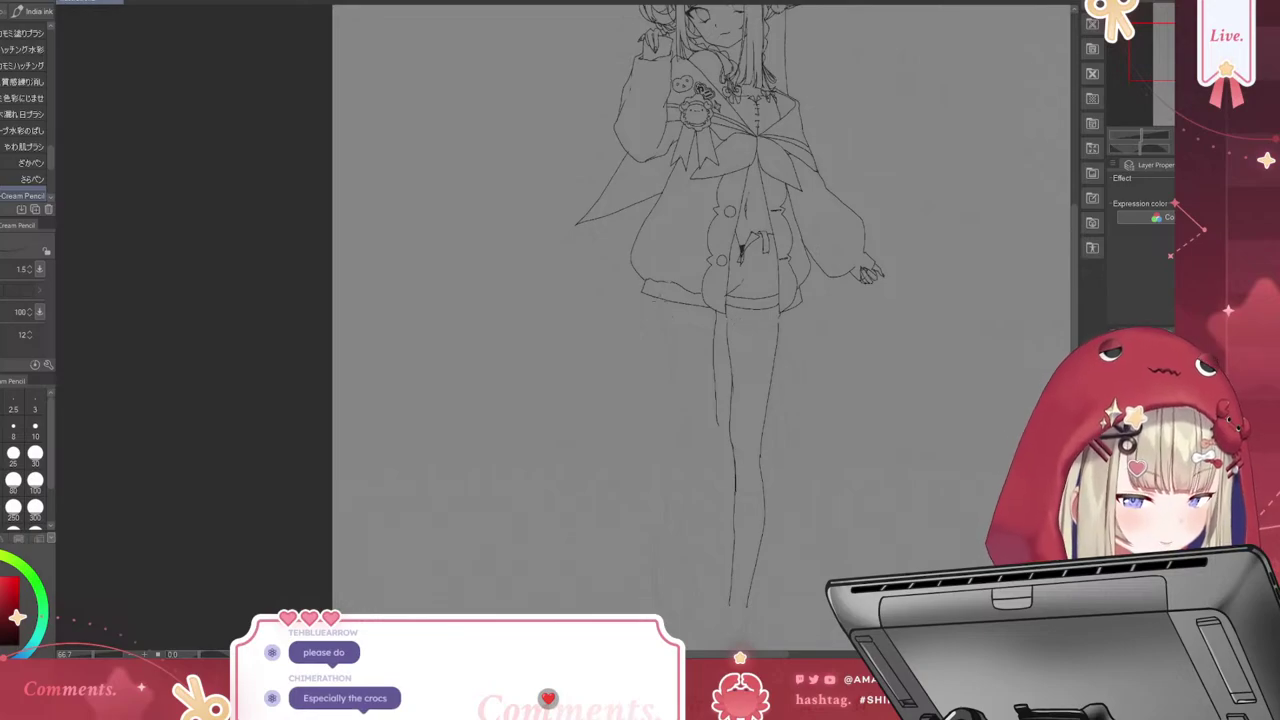
left_click_drag(658, 298, 662, 322)
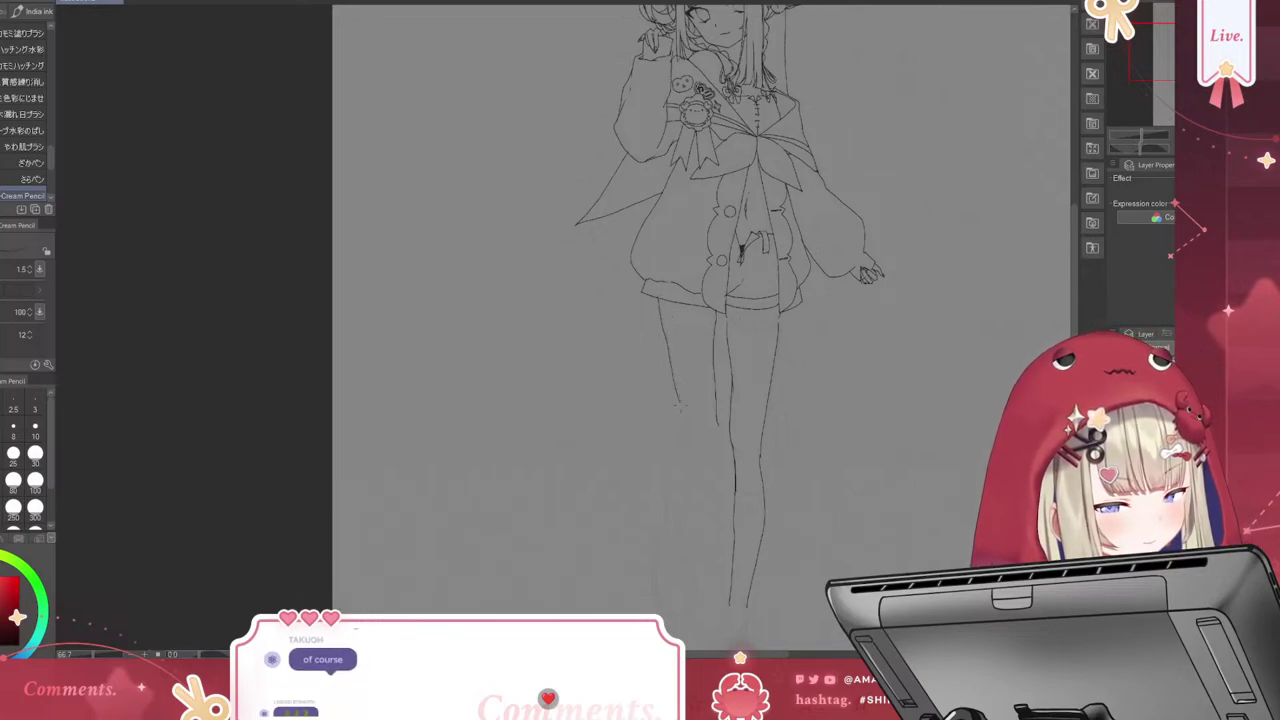
key("ctrl+z")
left_click_drag(657, 296, 694, 432)
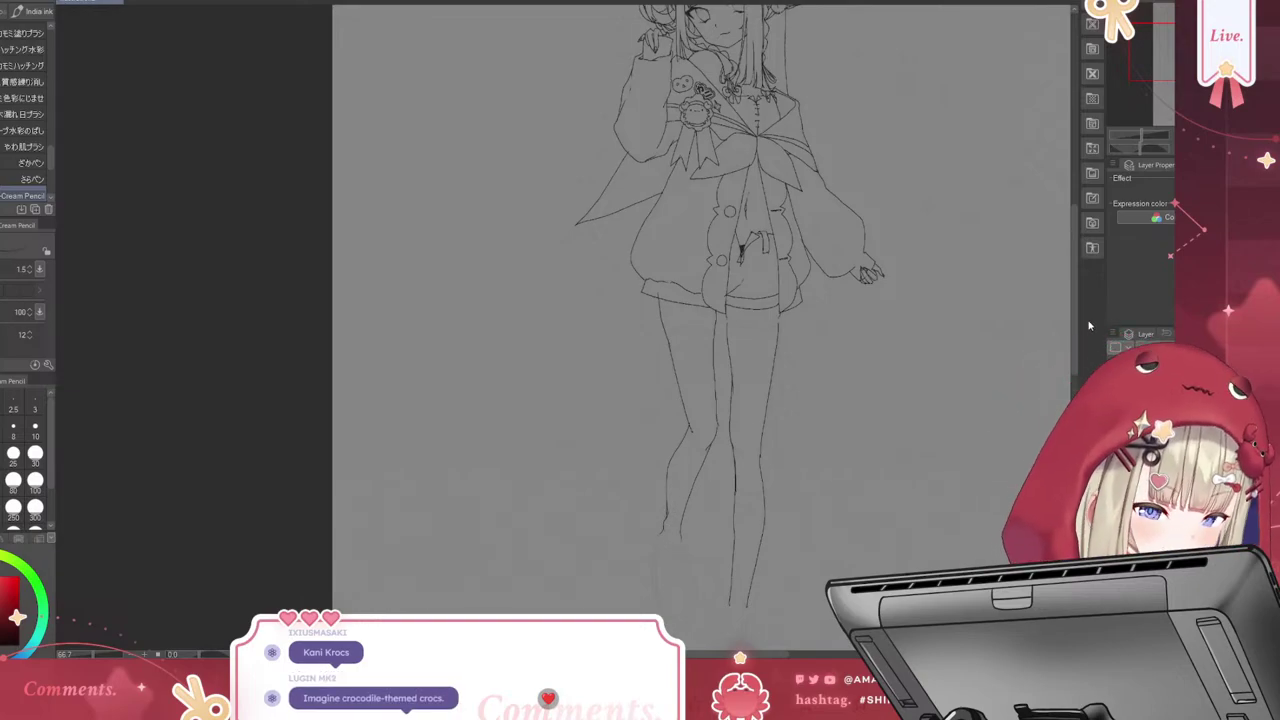
left_click_drag(1075, 360, 1075, 333)
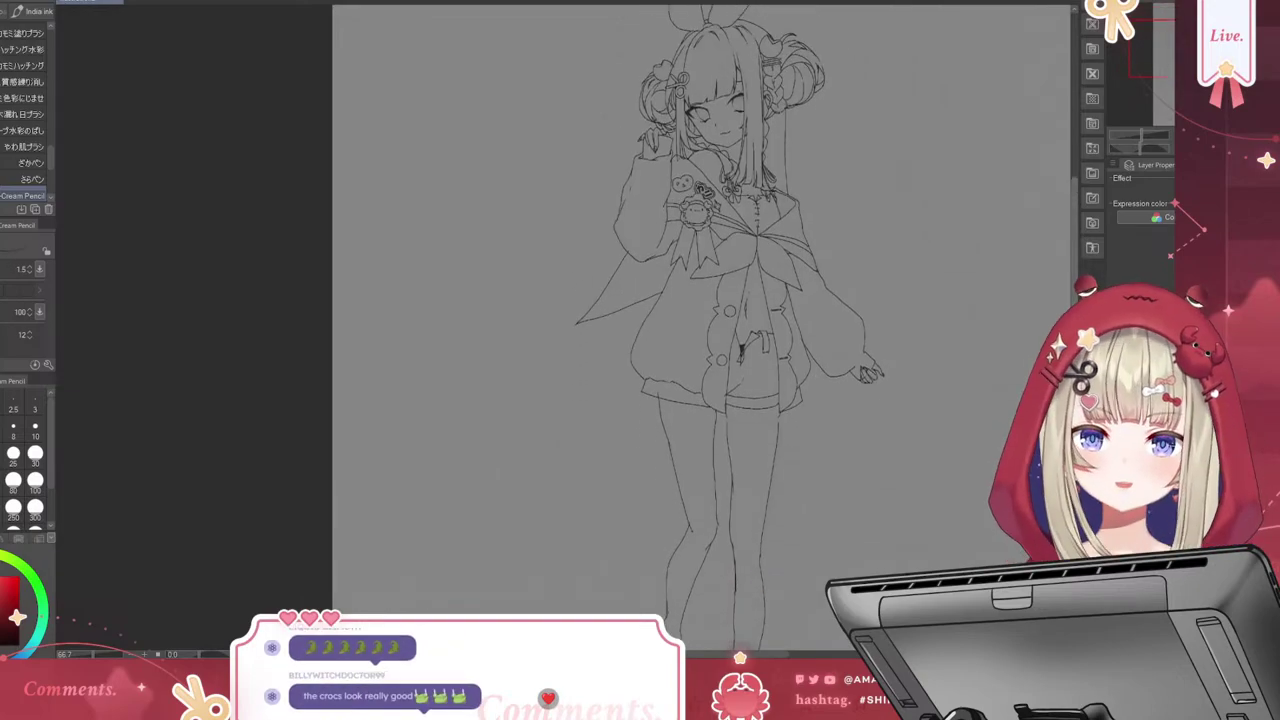
scroll(700, 330, "down", 2)
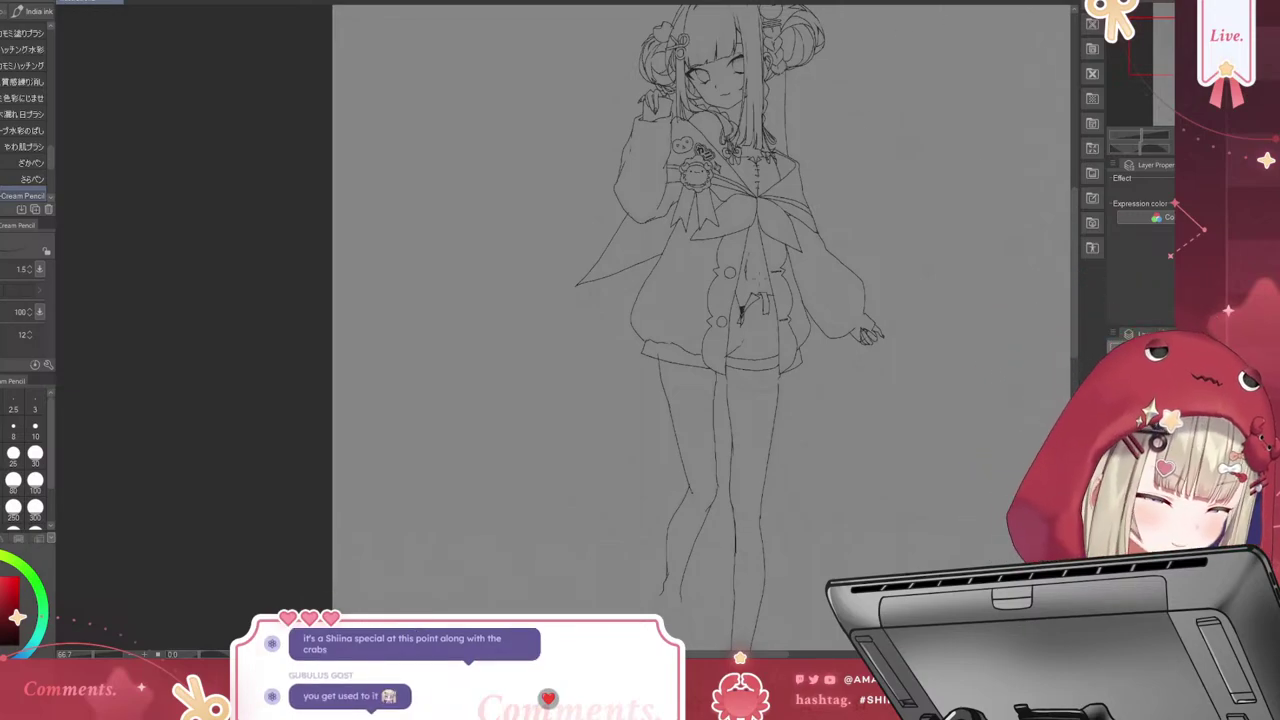
scroll(850, 162, "down", 4)
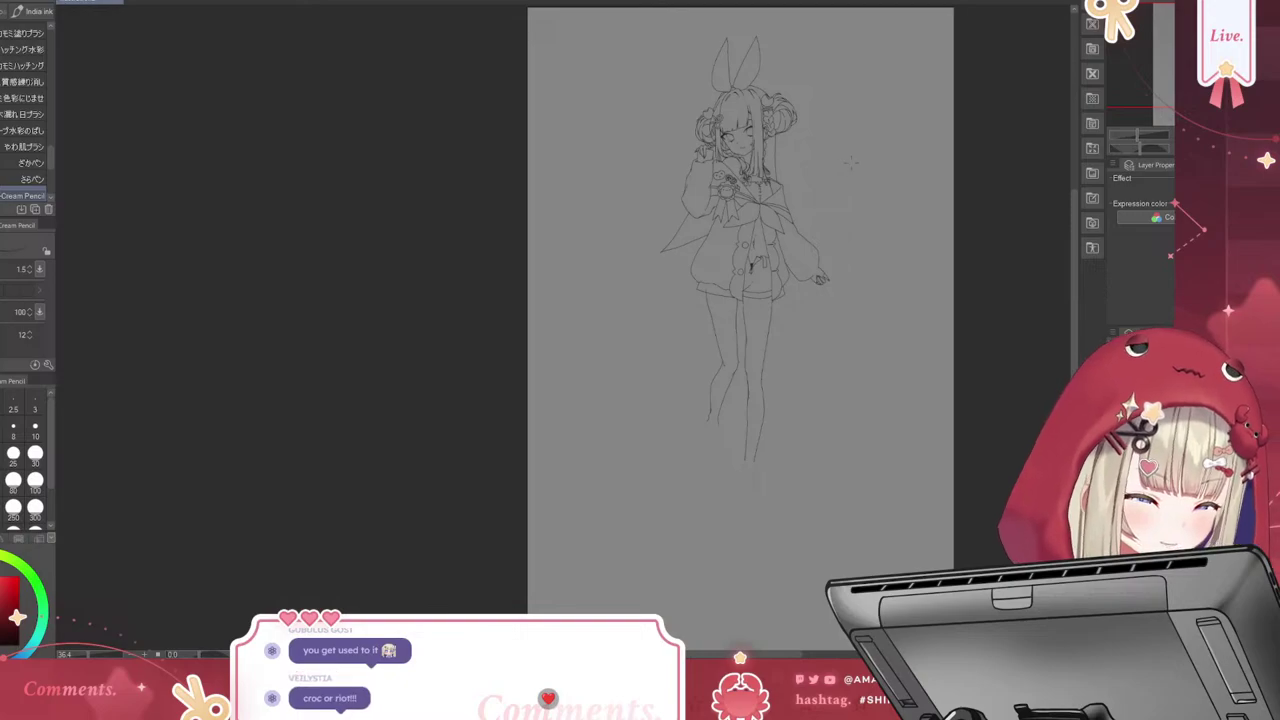
scroll(850, 162, "up", 6)
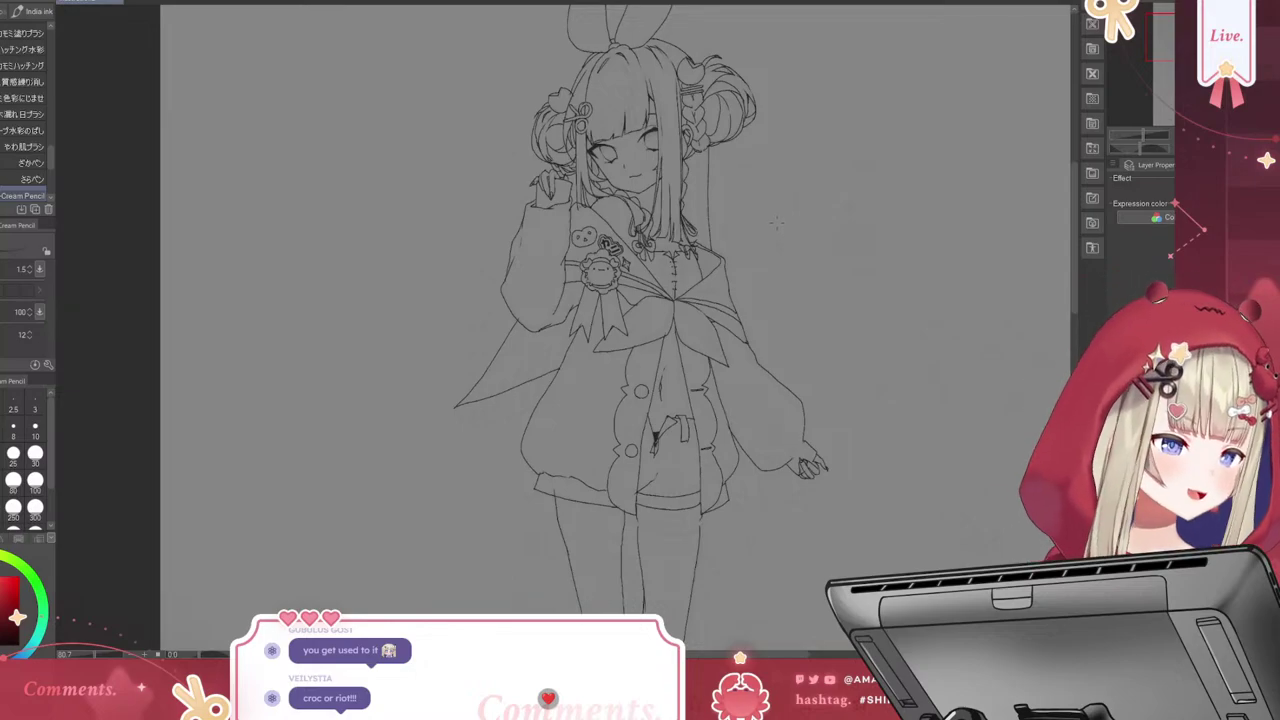
scroll(791, 213, "down", 6)
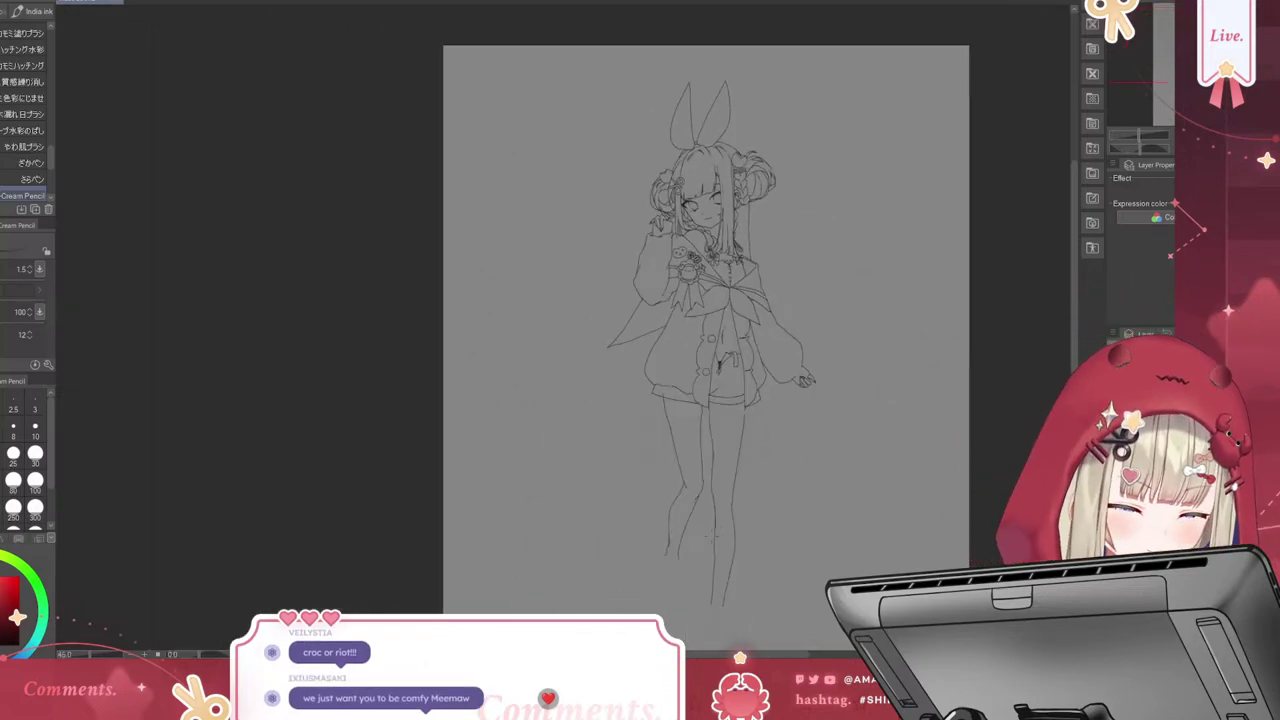
Add a thigh strap with a small vertical loop and a second band beneath the shorts hem on the straight leg
scroll(729, 502, "up", 5)
scroll(753, 301, "up", 3)
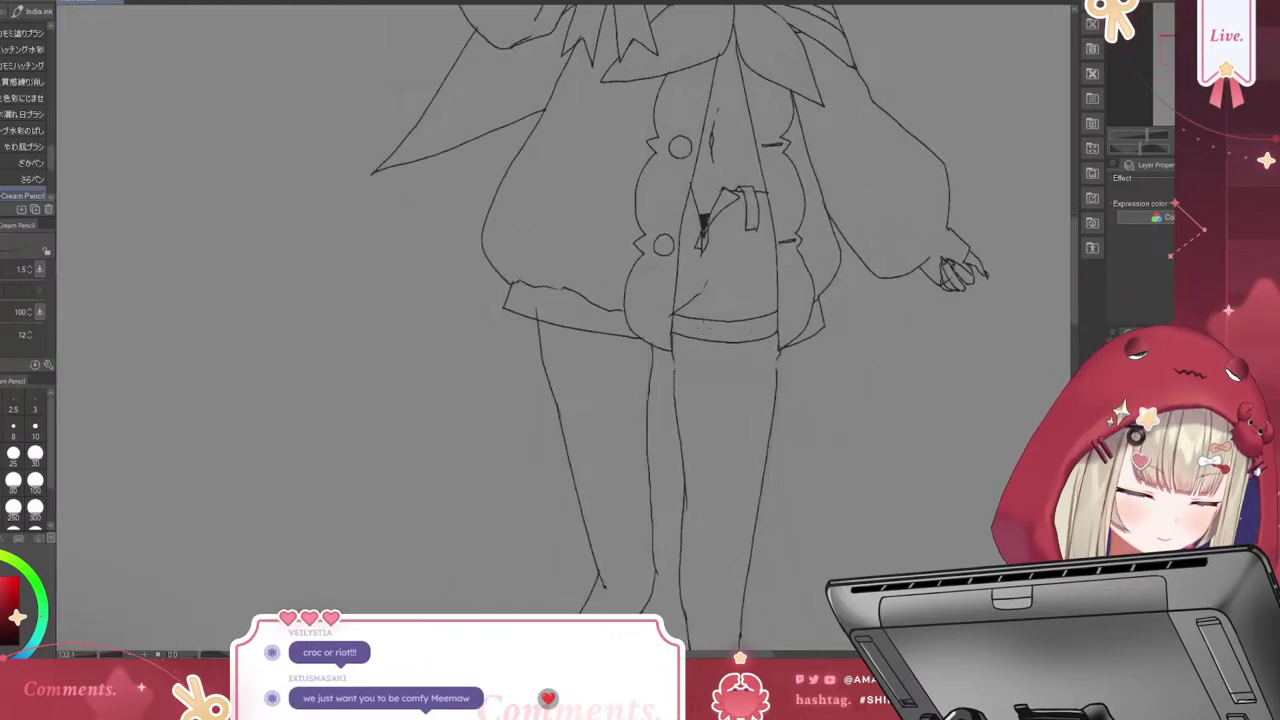
mouse_move(742, 343)
left_mouse_down()
mouse_move(742, 367)
mouse_move(776, 358)
left_mouse_up()
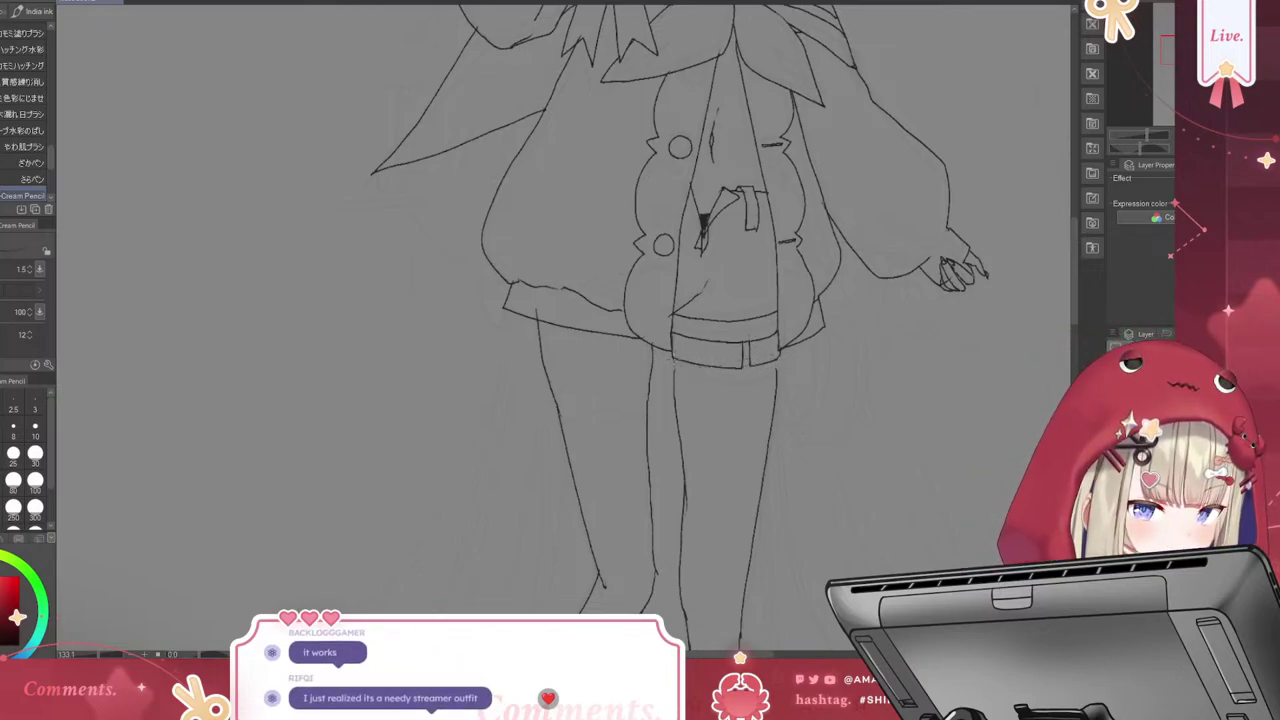
mouse_move(674, 373)
left_mouse_down()
mouse_move(752, 384)
mouse_move(776, 371)
left_mouse_up()
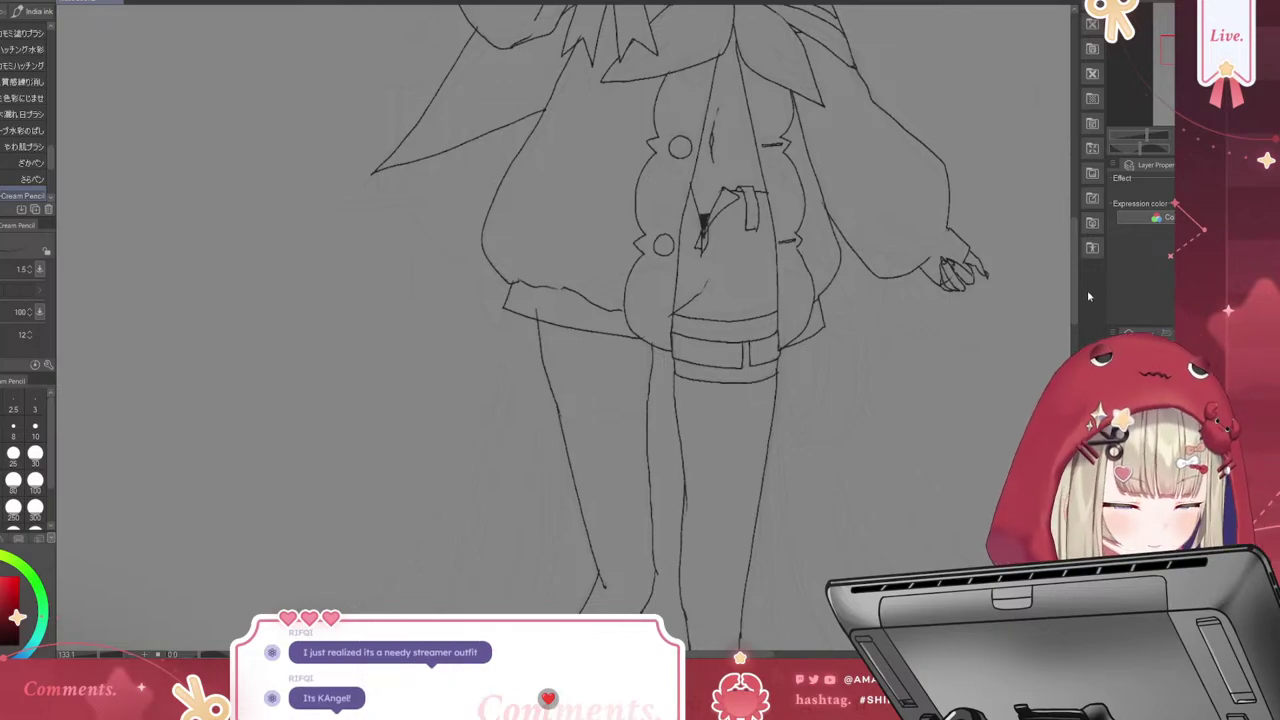
Finish the straight leg's ankle and outline a rounded clog with a heel strap and sole edge on its foot
left_click_drag(1074, 268, 1074, 370)
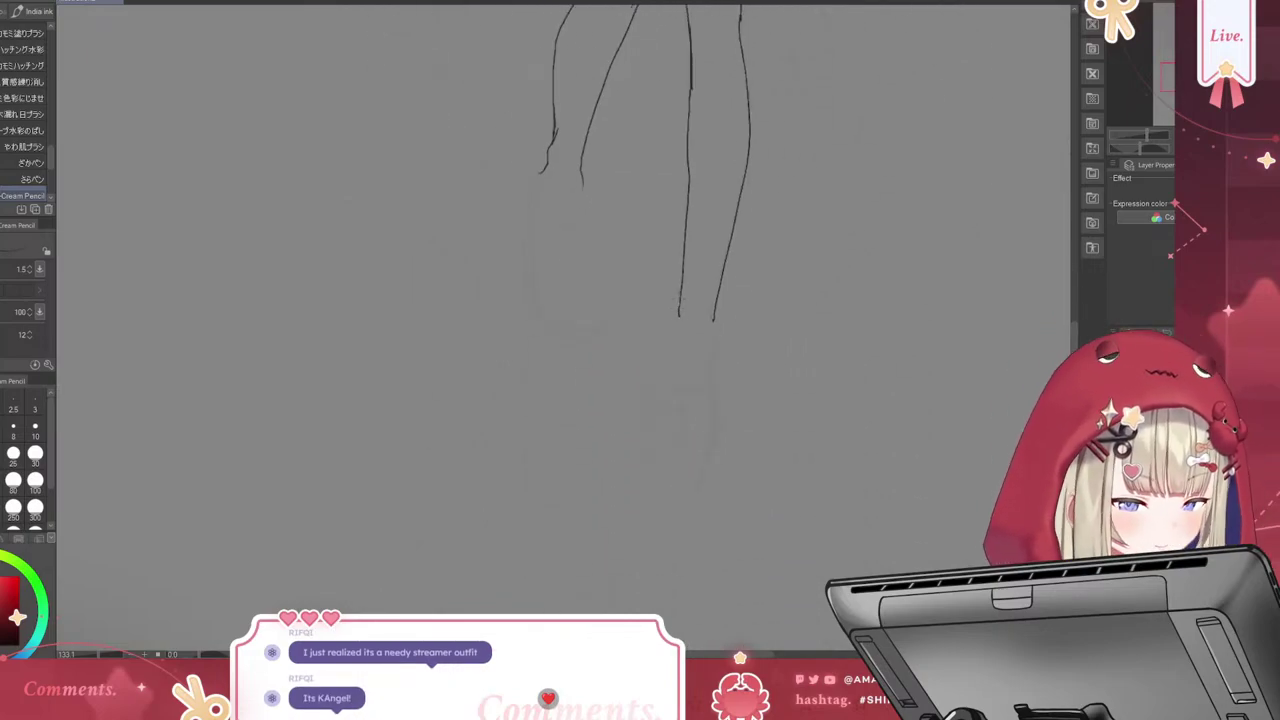
left_click_drag(679, 298, 670, 365)
mouse_move(714, 316)
left_mouse_down()
mouse_move(717, 388)
mouse_move(688, 366)
mouse_move(713, 384)
mouse_move(637, 401)
mouse_move(698, 368)
mouse_move(718, 404)
mouse_move(633, 426)
mouse_move(623, 458)
mouse_move(651, 506)
mouse_move(685, 506)
left_mouse_up()
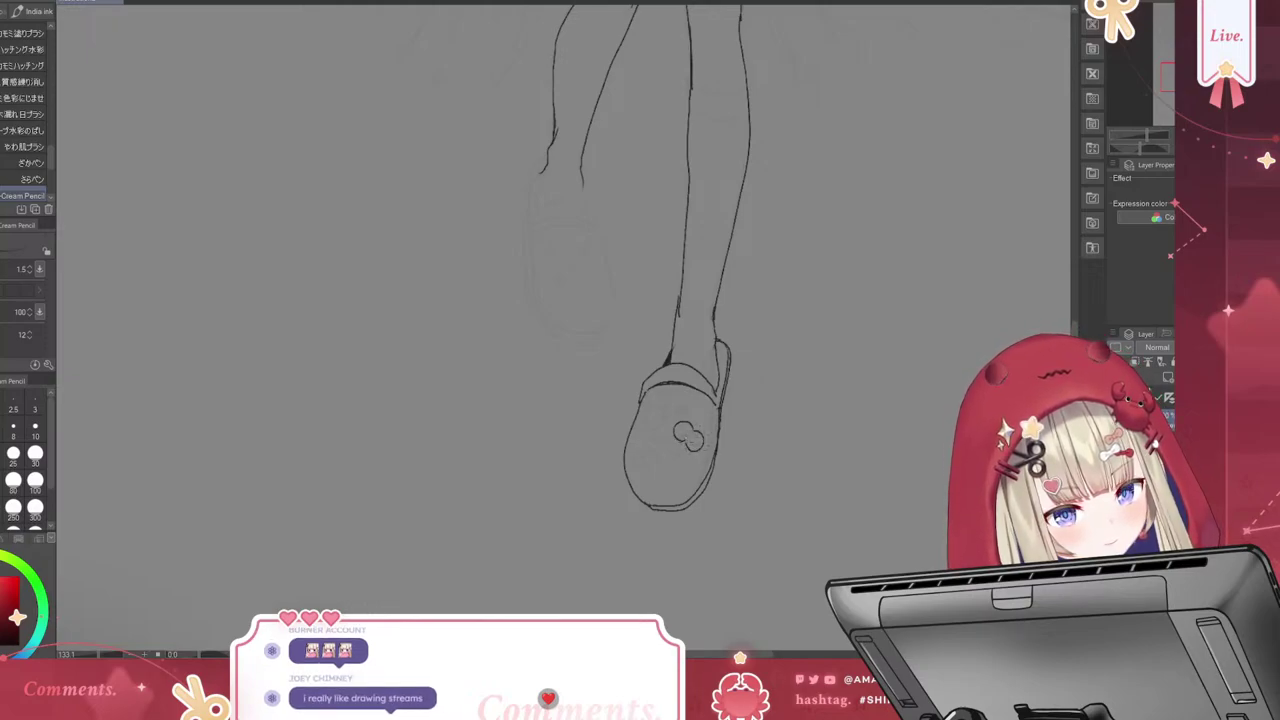
Decorate the clog with scissors, crab and sparkle charms, and add small filled holes and strap rivets
mouse_move(684, 440)
left_mouse_down()
mouse_move(659, 447)
mouse_move(679, 465)
left_mouse_up()
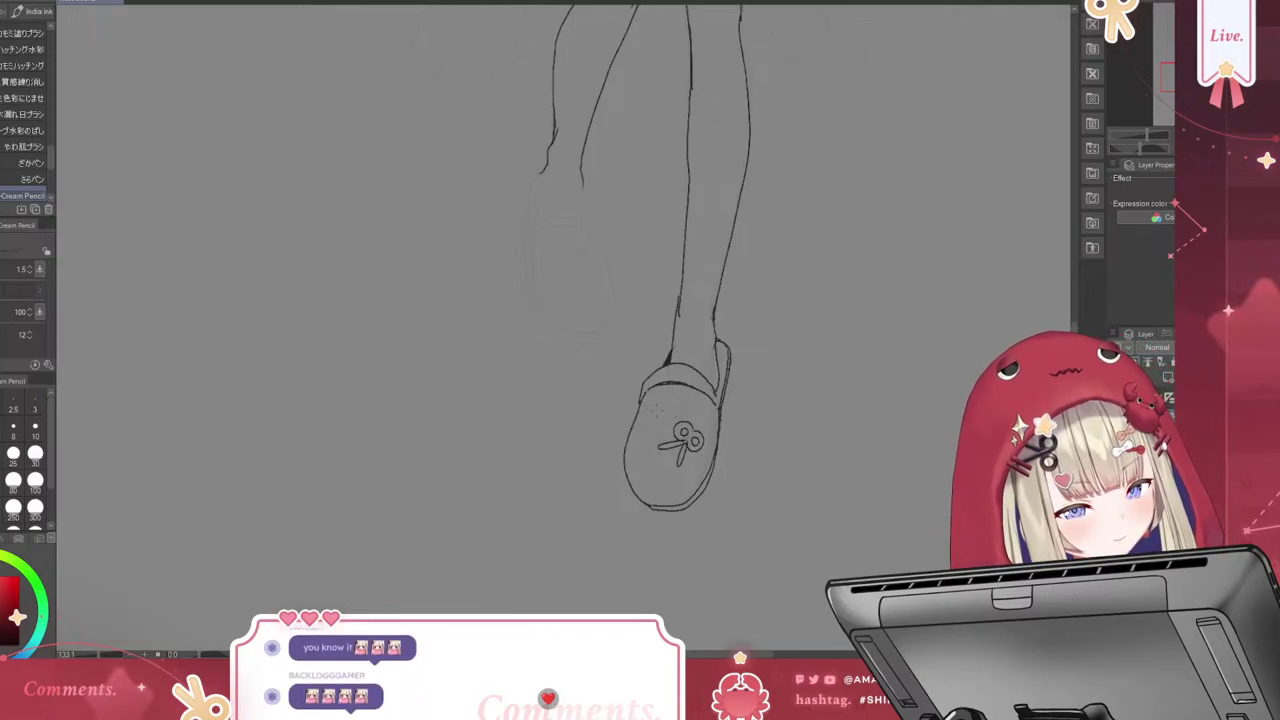
mouse_move(650, 412)
left_mouse_down()
mouse_move(645, 428)
mouse_move(662, 431)
mouse_move(667, 404)
left_mouse_up()
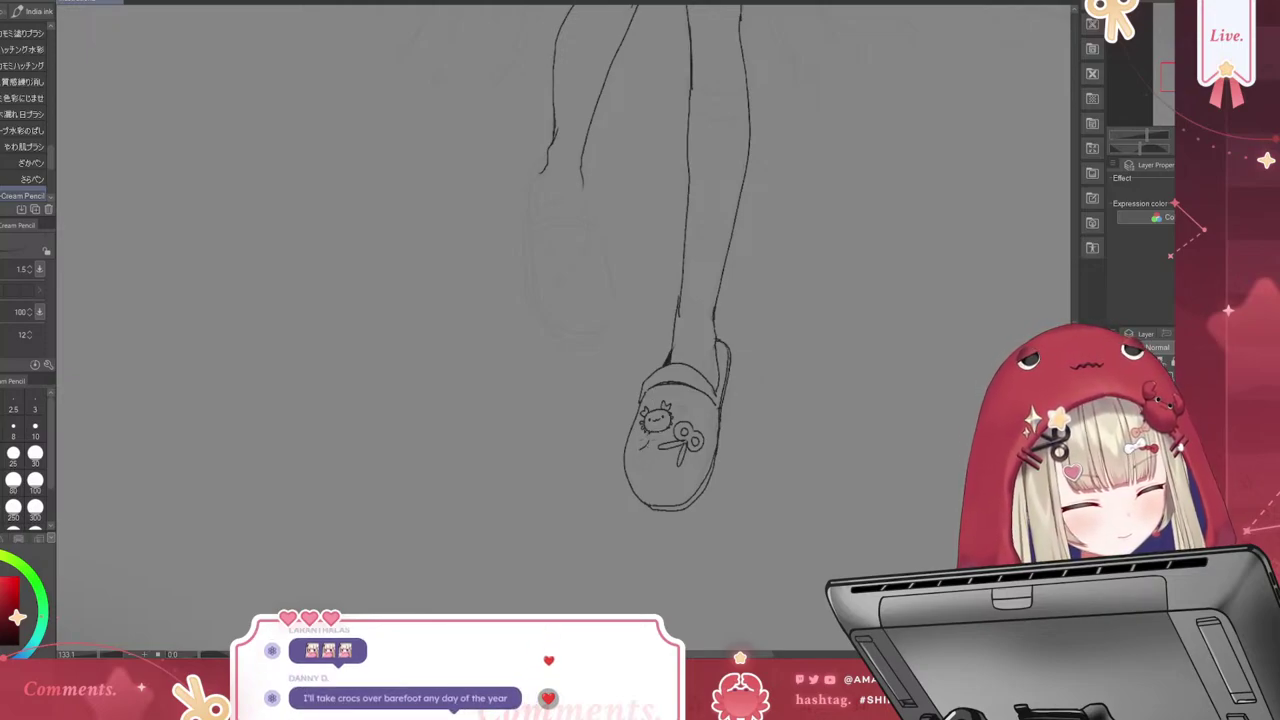
mouse_move(639, 449)
left_mouse_down()
mouse_move(646, 462)
mouse_move(654, 449)
left_mouse_up()
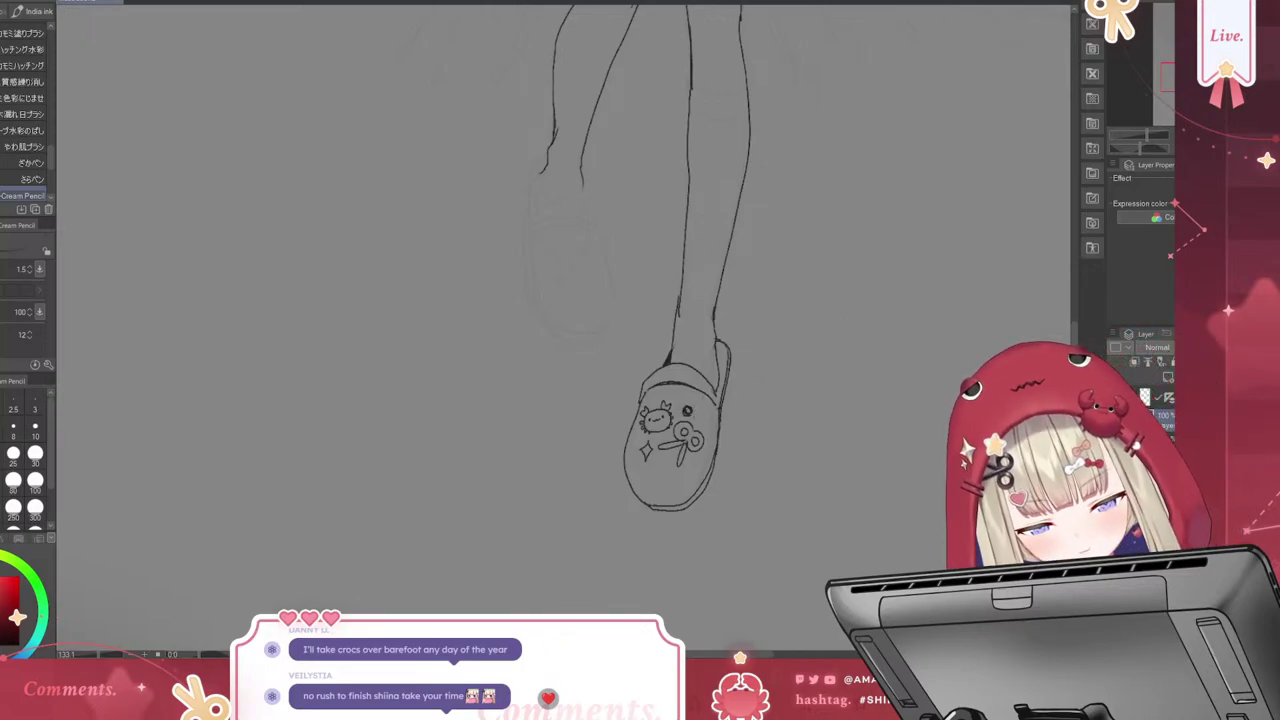
left_click_drag(684, 408, 690, 414)
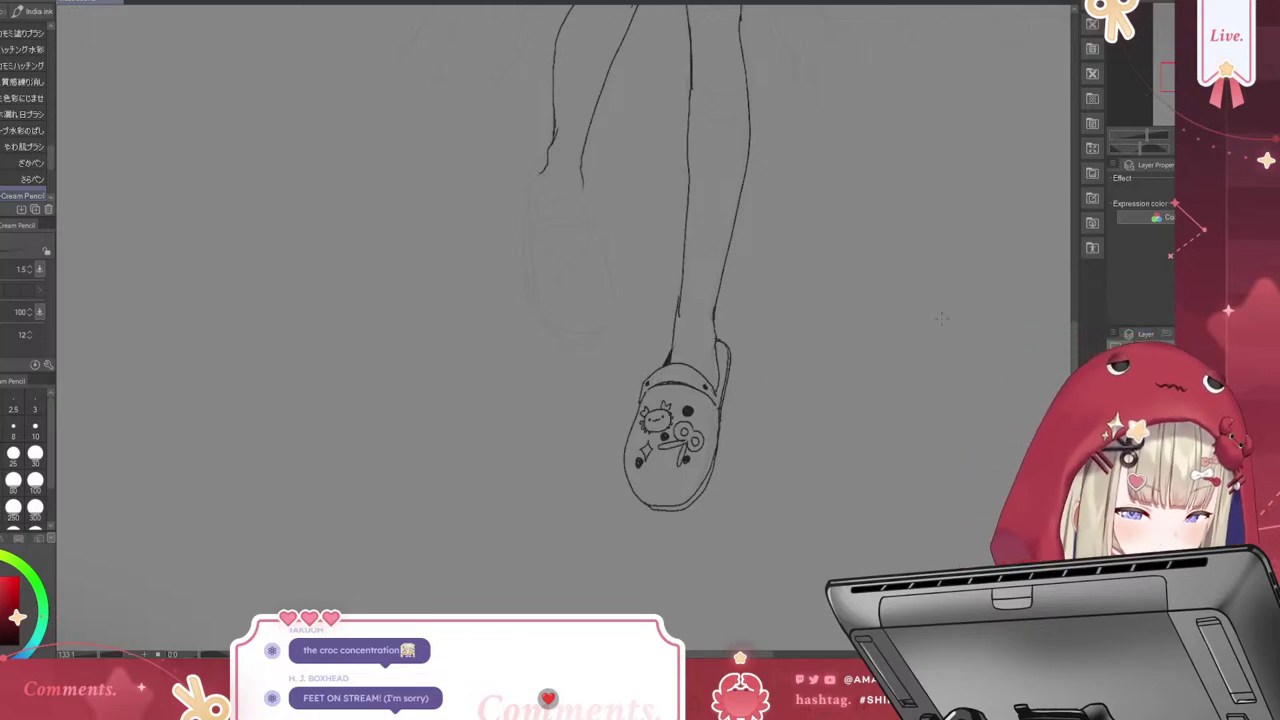
left_click_drag(1075, 424, 1075, 364)
scroll(600, 330, "down", 3)
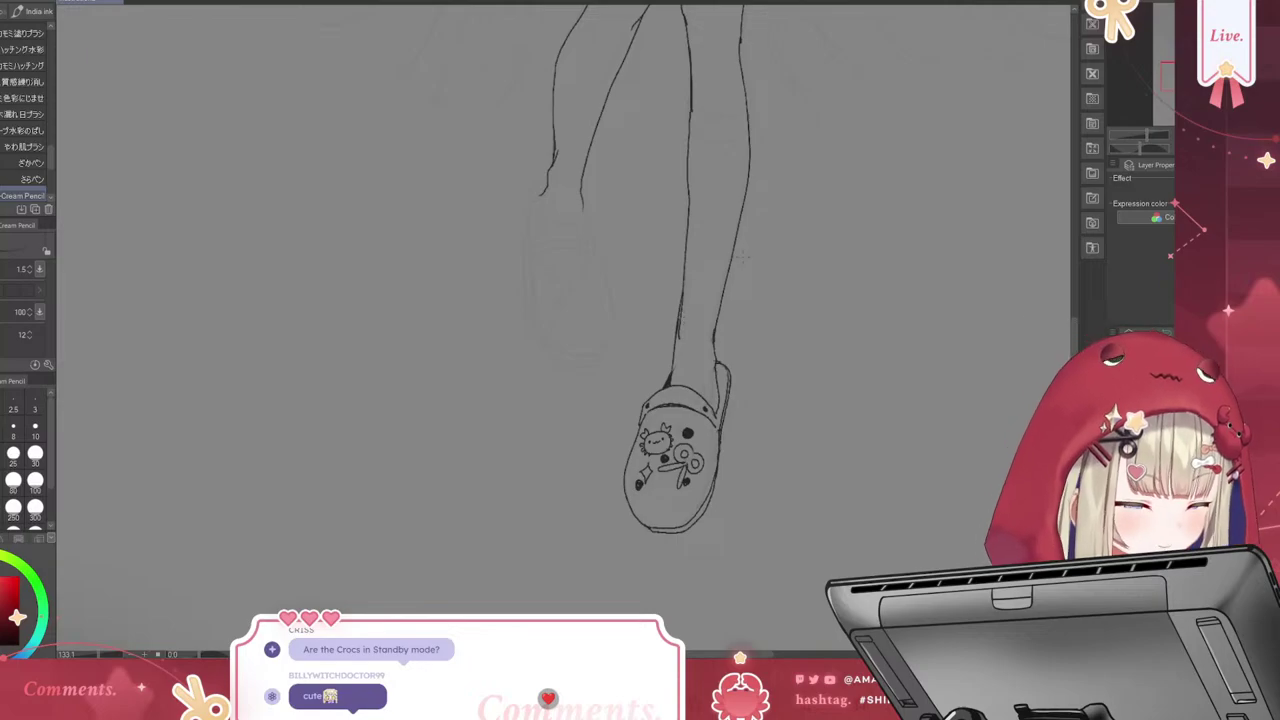
Outline a rounded clog on the bent leg's foot, with a curved front opening below the ankle
scroll(1076, 340, "up", 3)
left_click_drag(1075, 338, 1070, 246)
scroll(1075, 375, "down", 1)
scroll(1073, 357, "down", 2)
scroll(1071, 246, "down", 10)
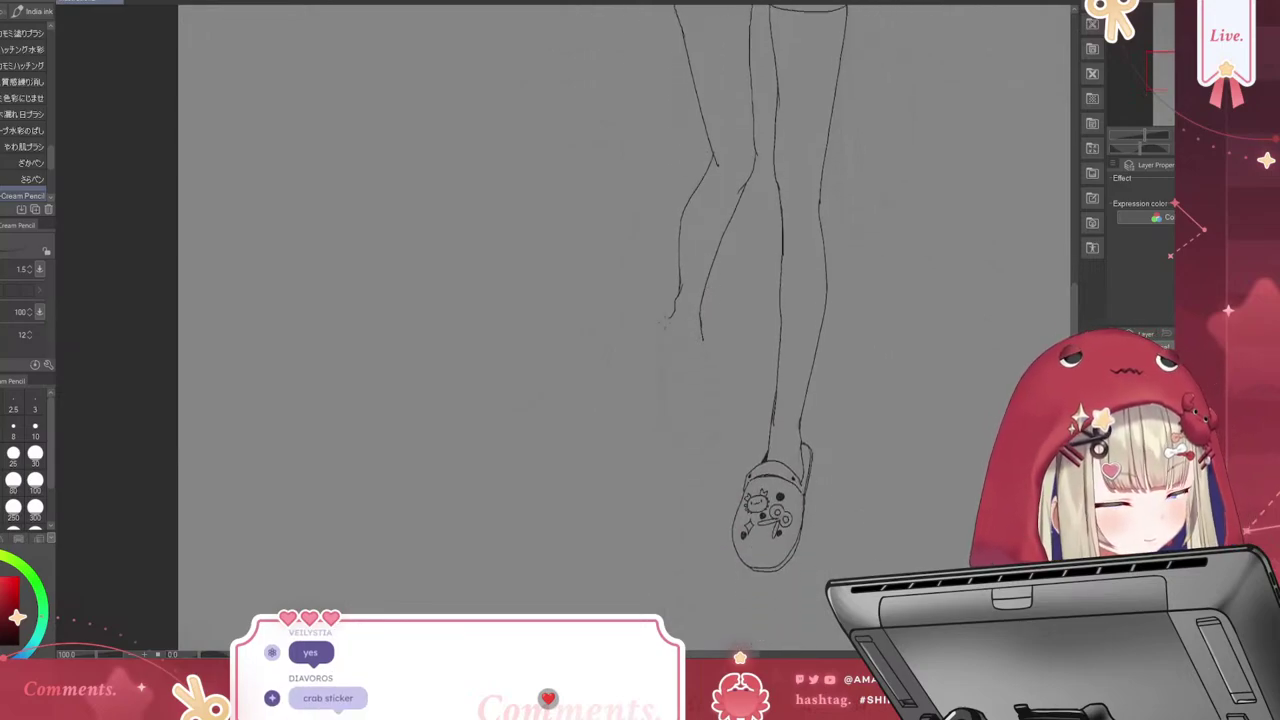
mouse_move(703, 348)
left_mouse_down()
mouse_move(708, 426)
mouse_move(685, 430)
mouse_move(660, 400)
left_mouse_up()
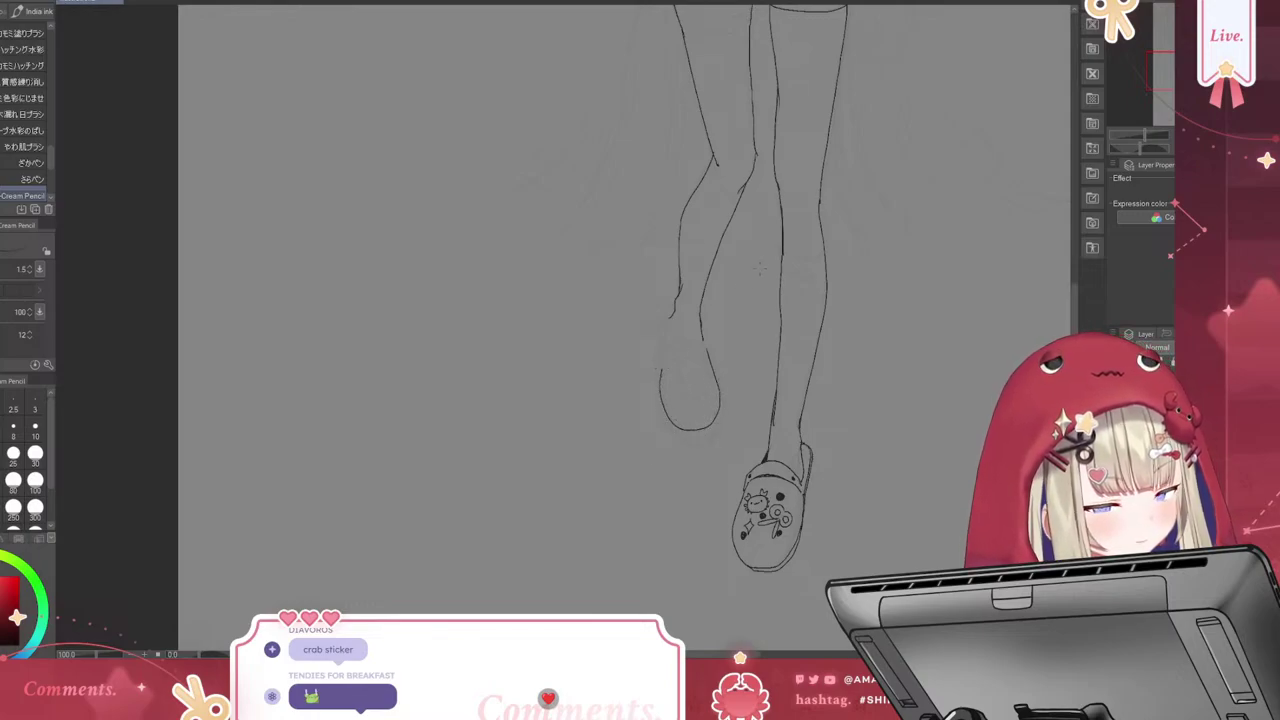
key("ctrl+z")
mouse_move(706, 355)
left_mouse_down()
mouse_move(716, 416)
mouse_move(683, 428)
mouse_move(660, 371)
left_mouse_up()
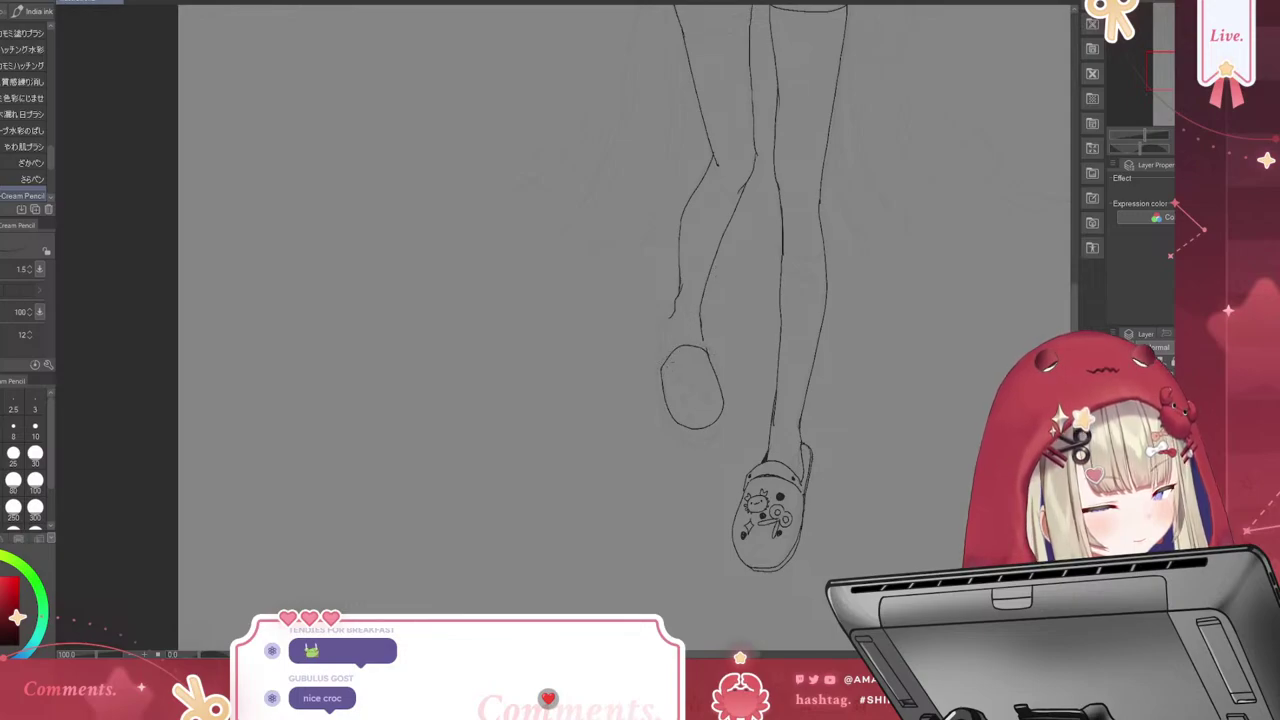
key("ctrl+z")
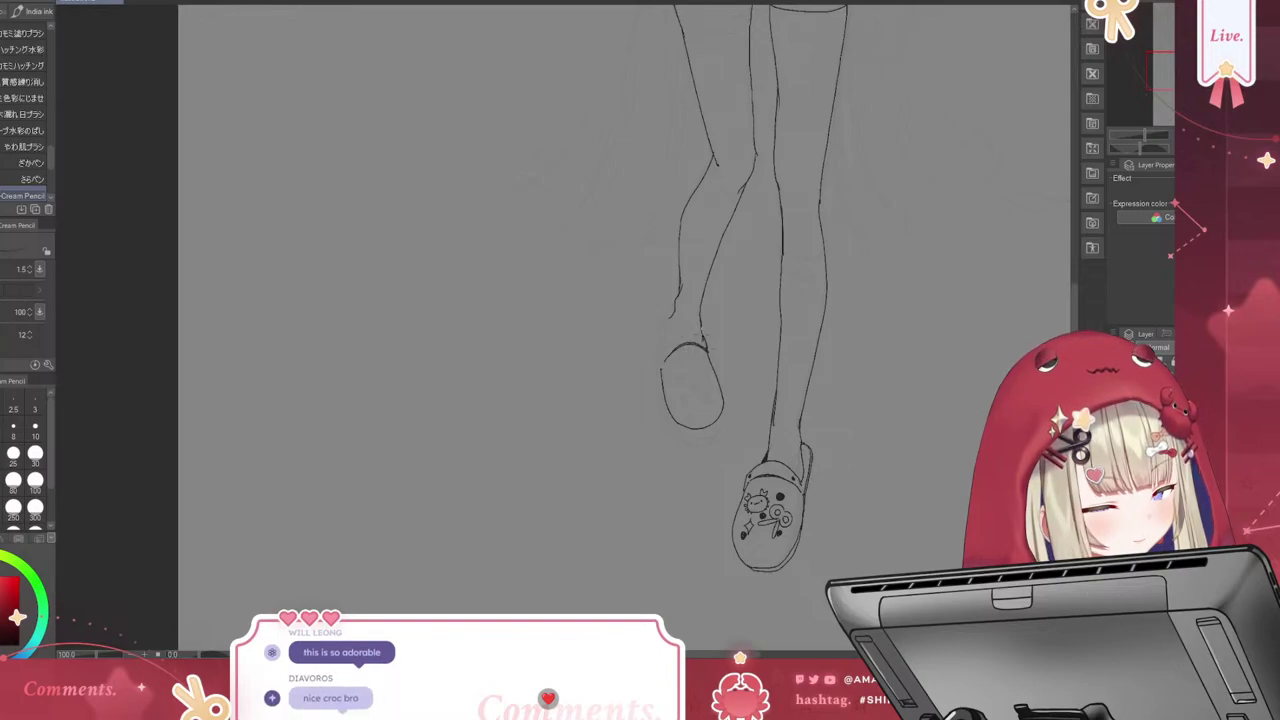
Add a second rim line above the clog's opening and a small heel strap behind the bent leg's ankle
key("ctrl+z")
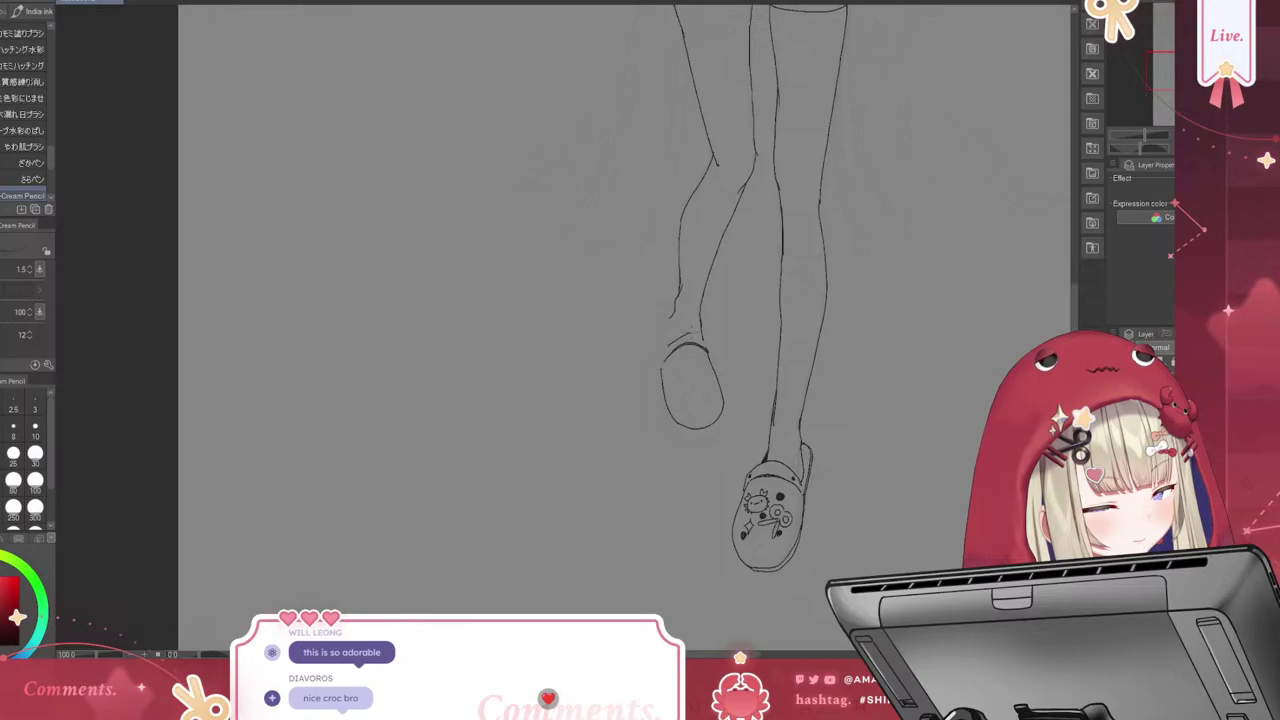
key("ctrl+z")
left_click_drag(666, 346, 695, 333)
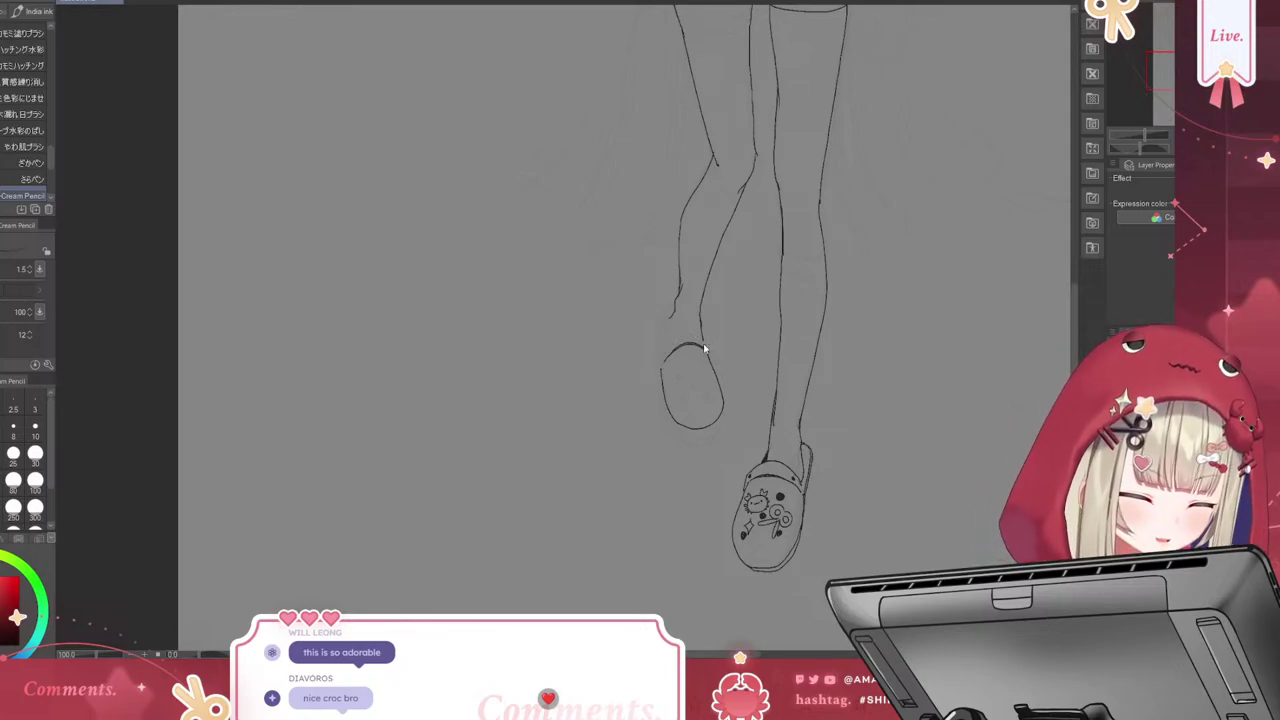
left_click_drag(665, 344, 700, 336)
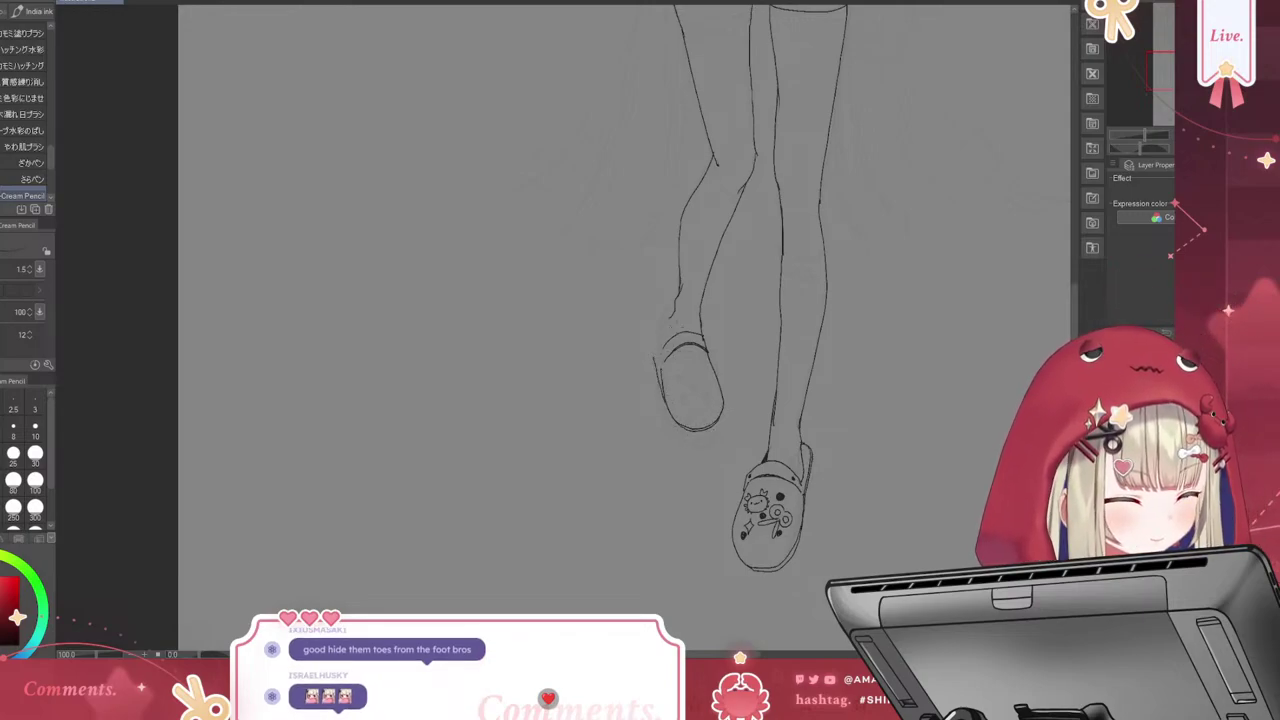
key("ctrl+z")
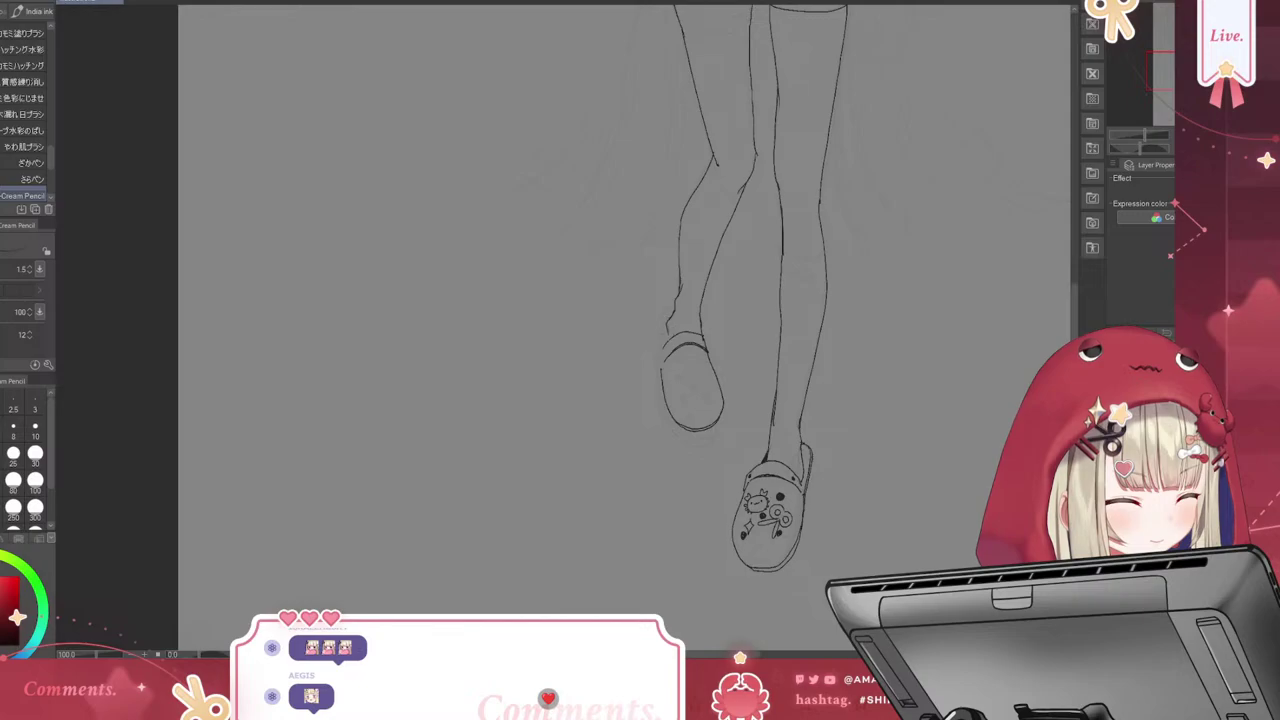
left_click_drag(668, 330, 673, 338)
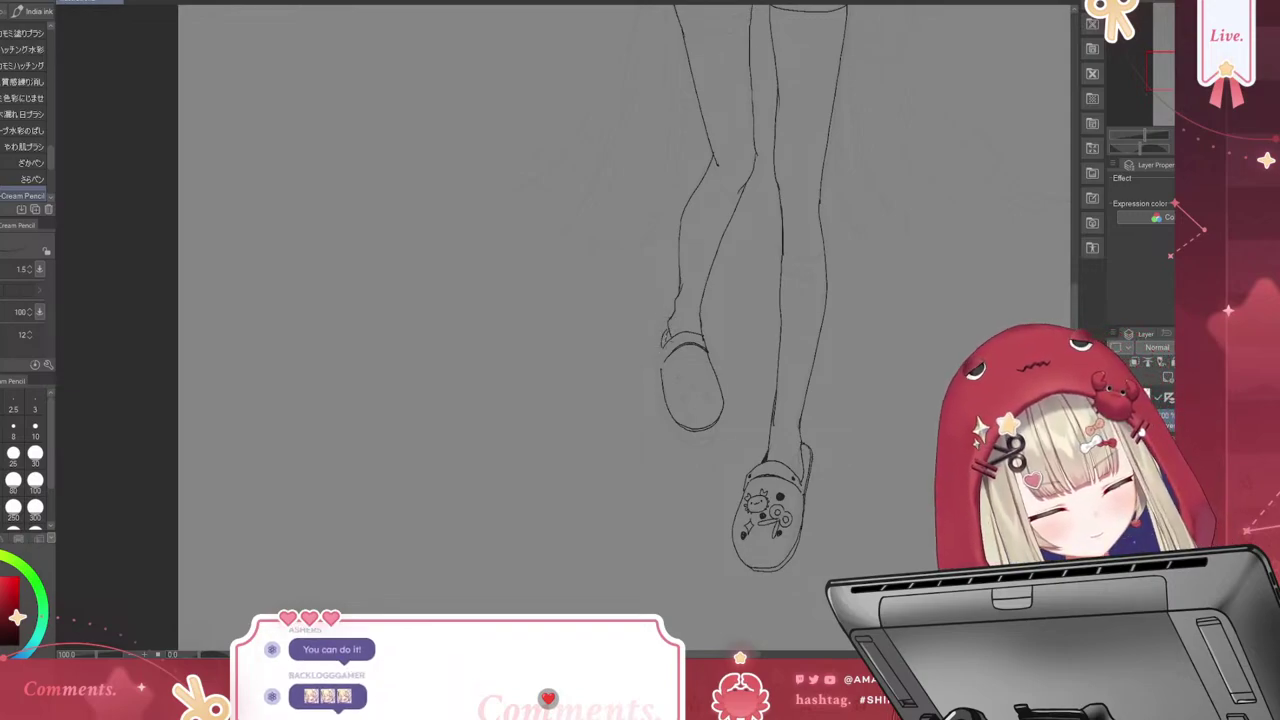
Redraw the bent-leg clog's outer side edge so it joins the heel strap to the toe outline
left_click_drag(662, 346, 661, 374)
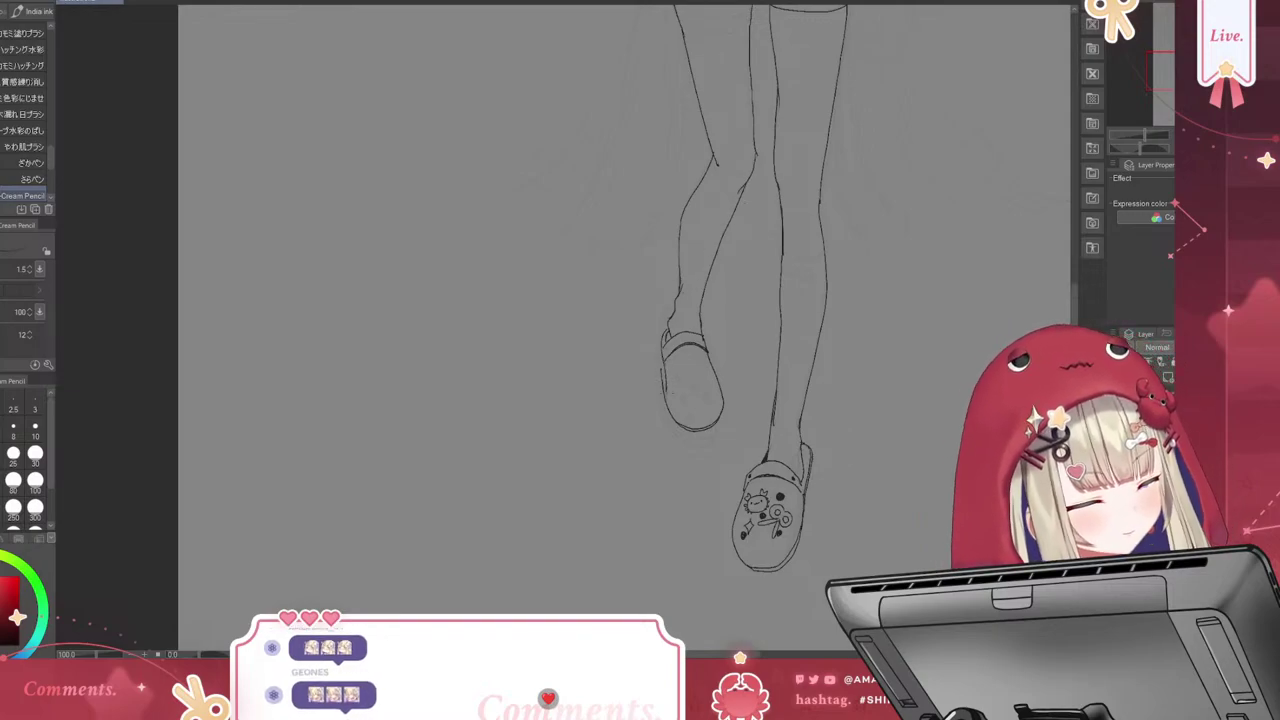
key("ctrl+z")
left_click_drag(663, 347, 671, 414)
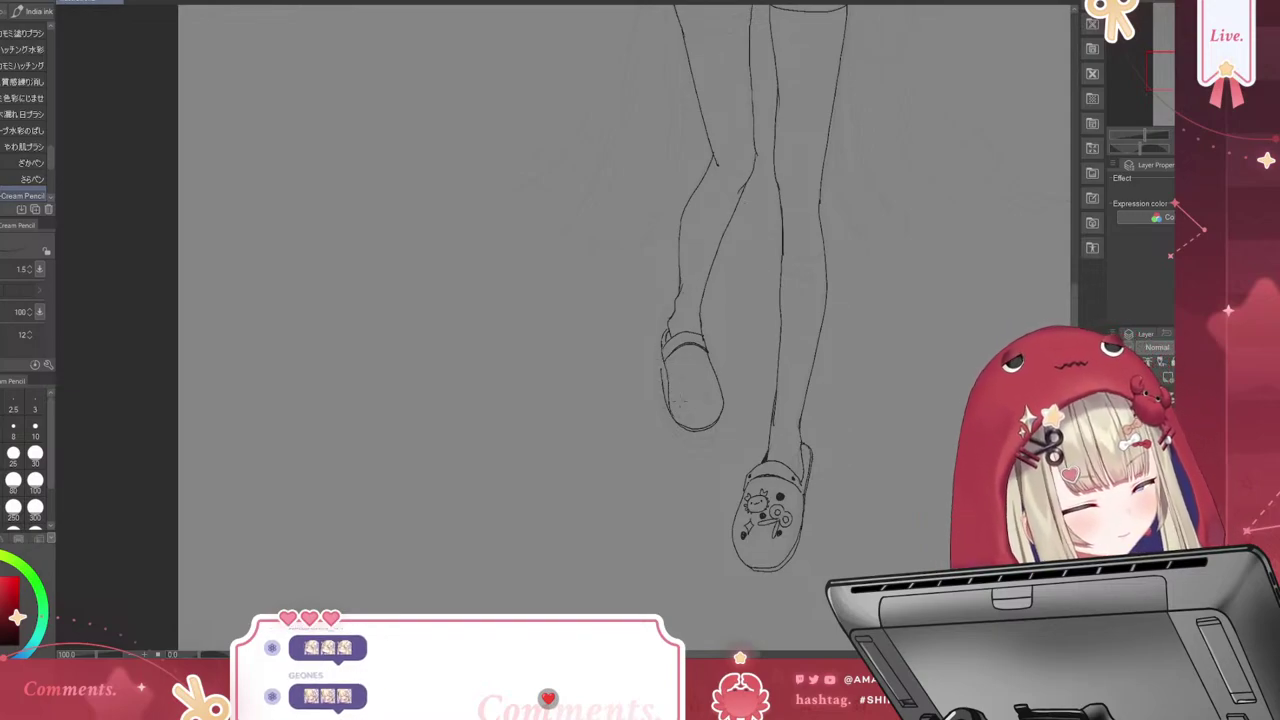
key("ctrl+z")
left_click_drag(662, 348, 662, 370)
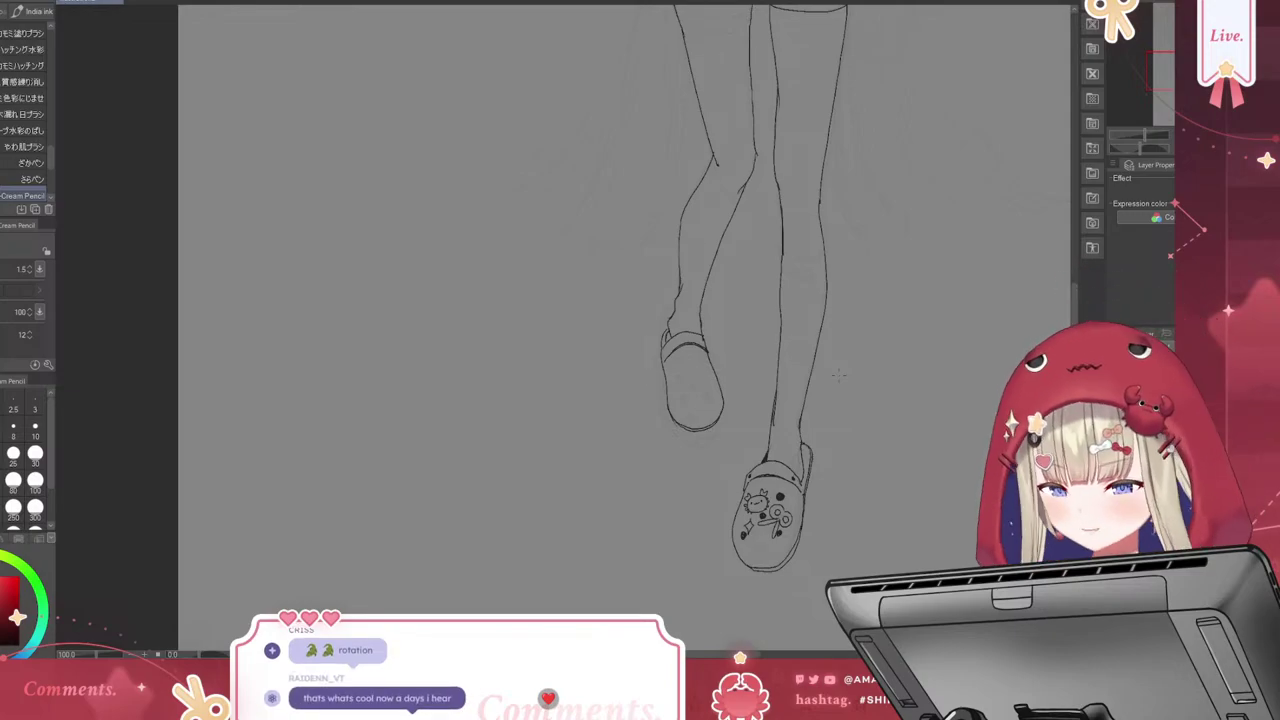
Darken the gap inside the heel strap and decorate the clog with heart, circle and diamond charms and small filled holes
key("p")
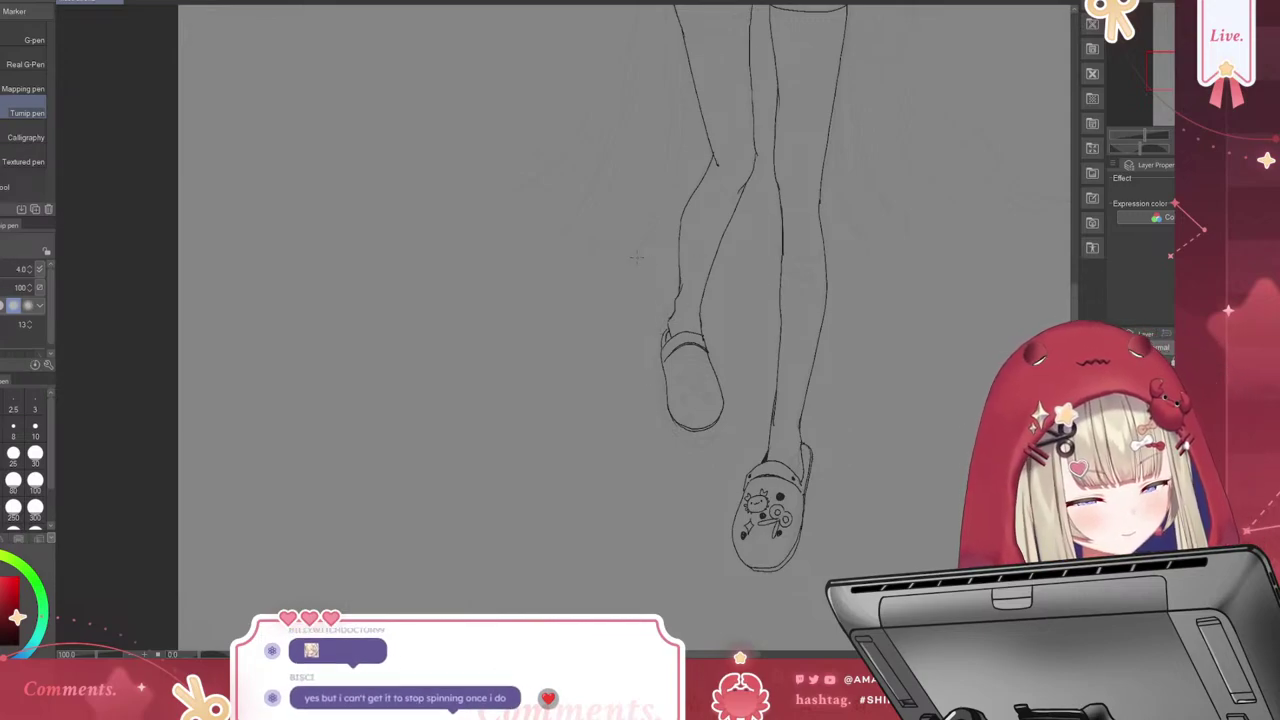
key("p")
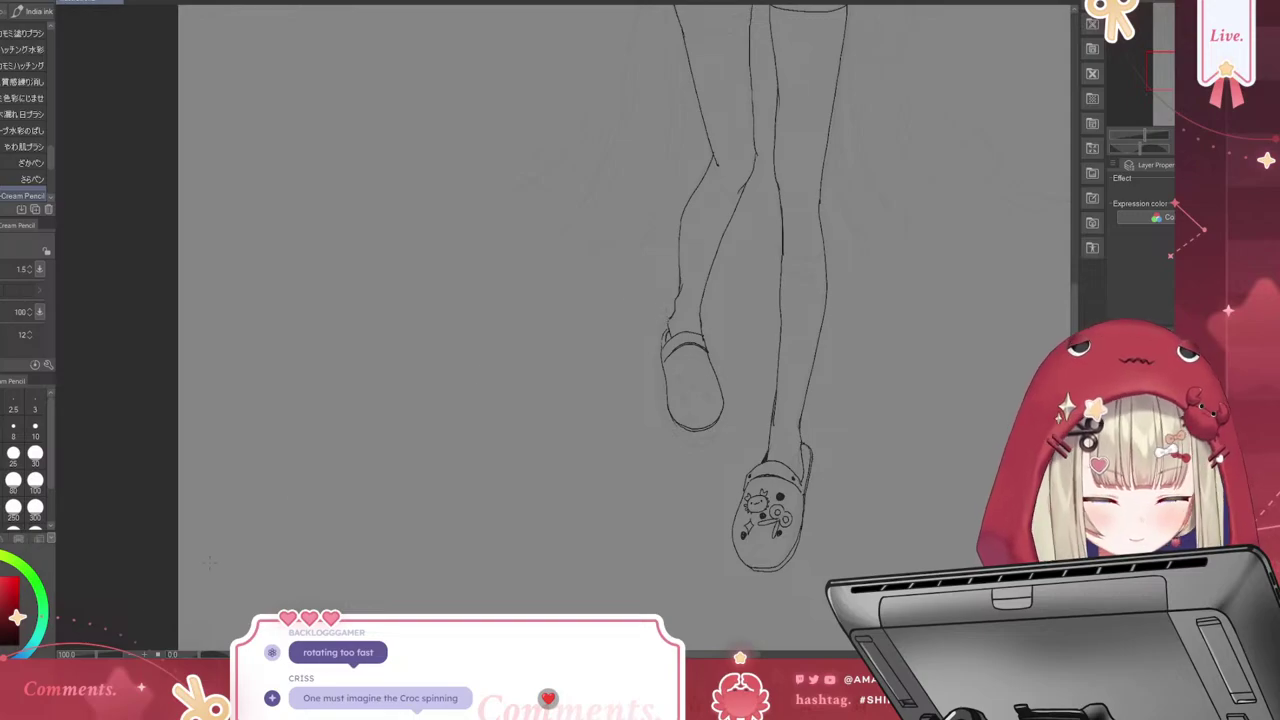
left_click_drag(661, 338, 668, 320)
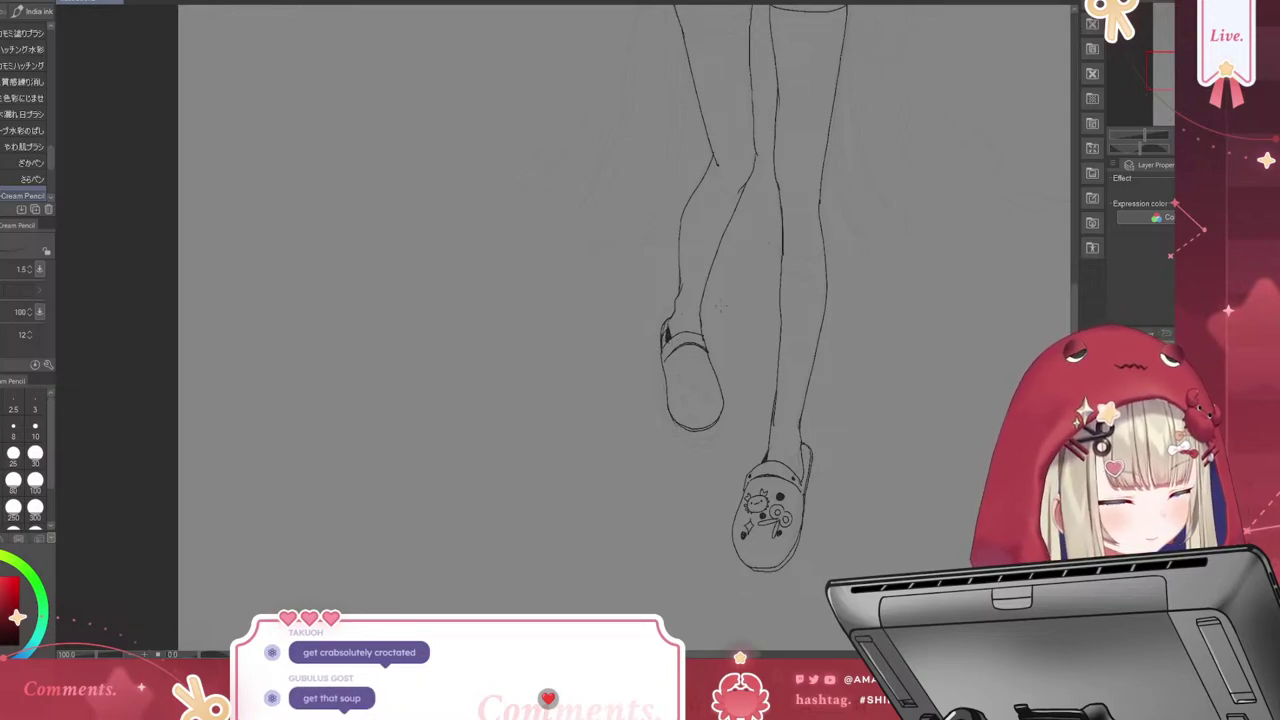
left_click_drag(678, 366, 680, 376)
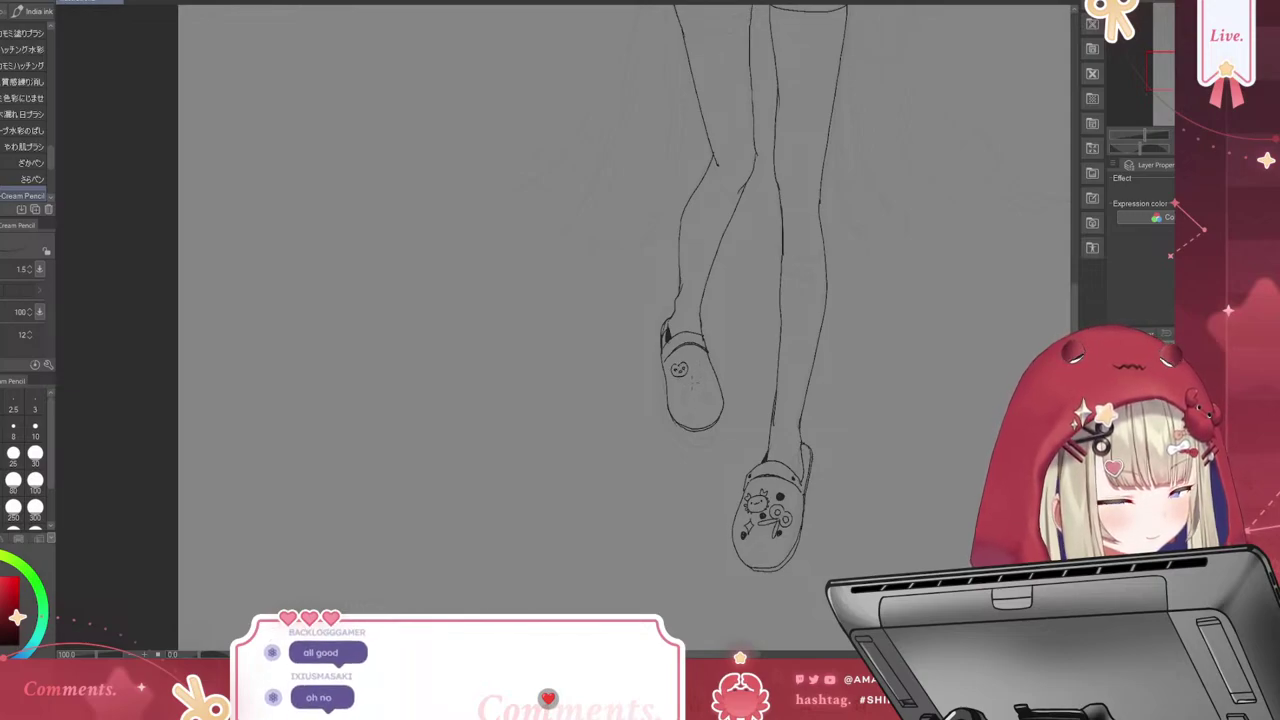
mouse_move(693, 388)
left_mouse_down()
mouse_move(701, 366)
mouse_move(707, 380)
left_mouse_up()
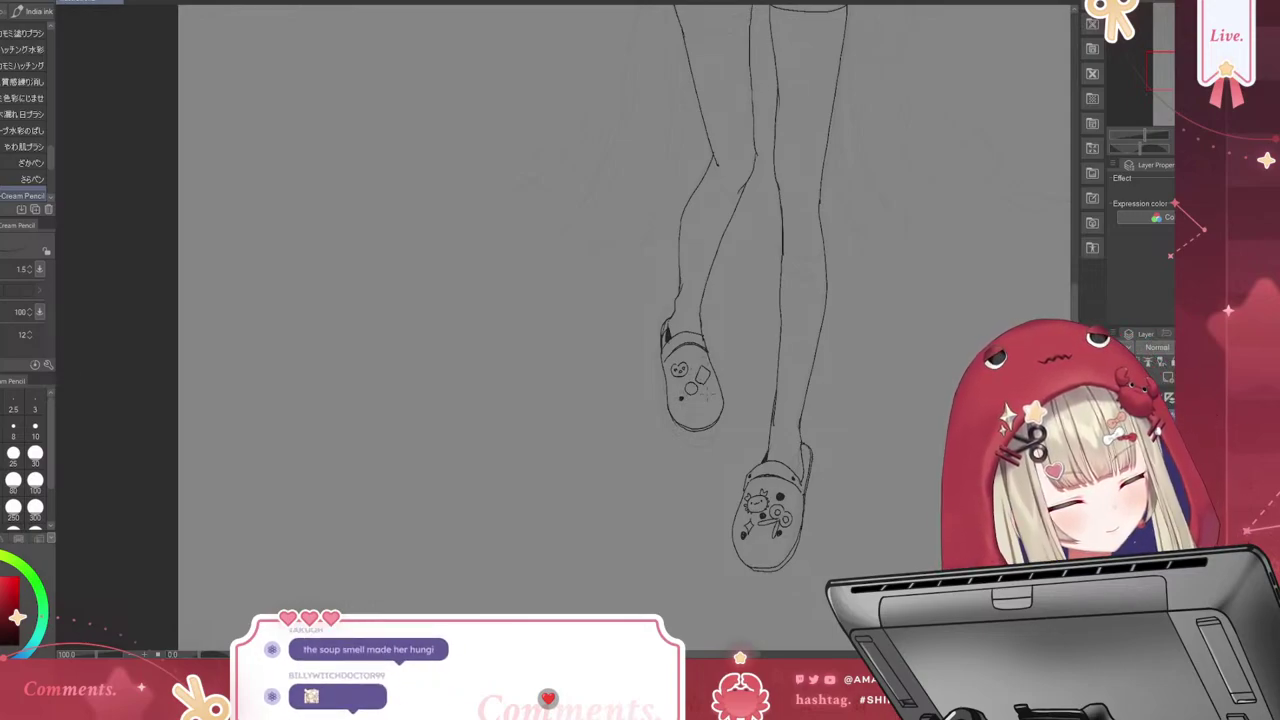
left_click(705, 395)
left_click(695, 406)
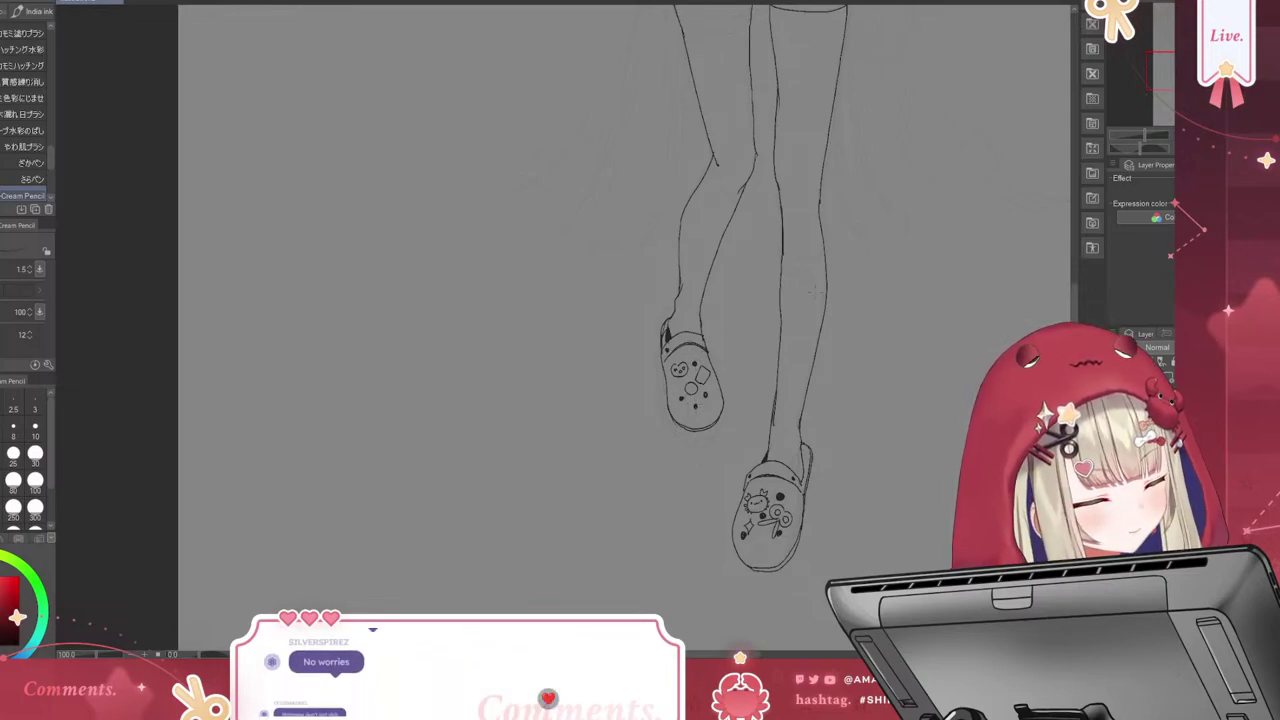
Draw a two-line stocking cuff around the bent leg's thigh and a matching sock cuff below the straight leg's knee
scroll(846, 364, "down", 1)
scroll(846, 364, "down", 4)
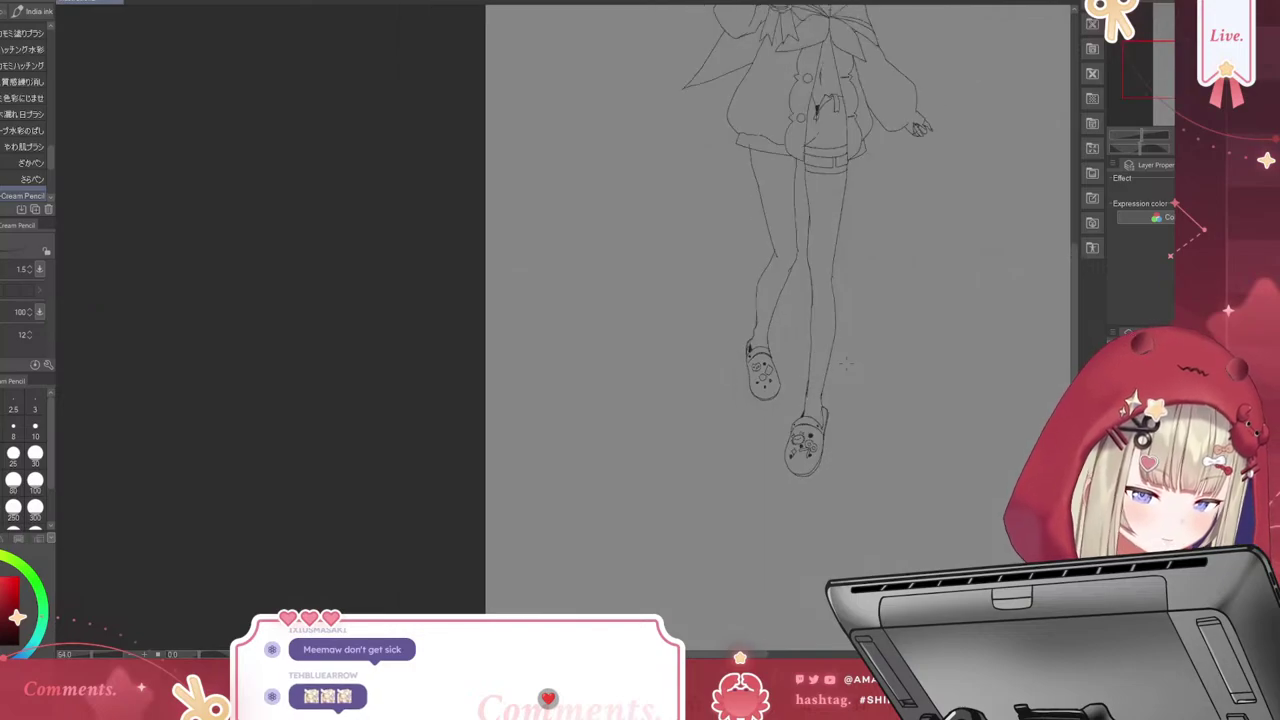
left_click_drag(1075, 378, 1075, 348)
scroll(1076, 348, "up", 3)
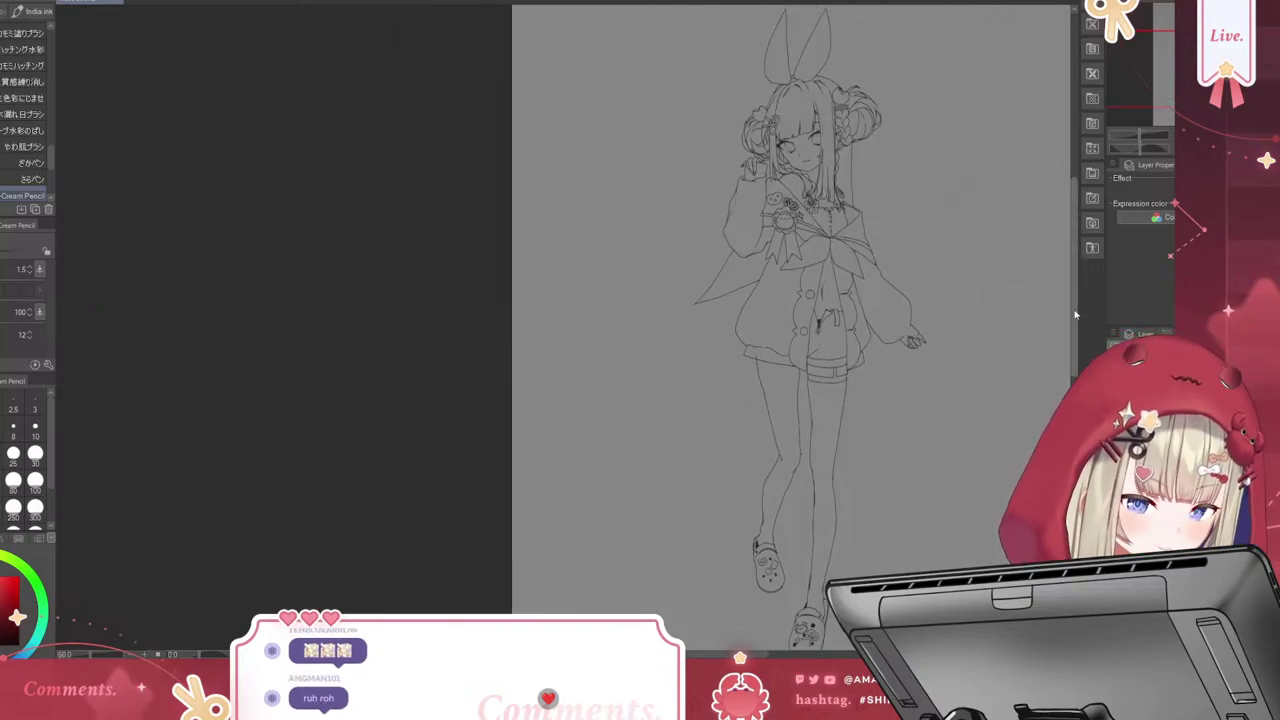
key("ctrl+plus")
key("ctrl+plus")
key("ctrl+plus")
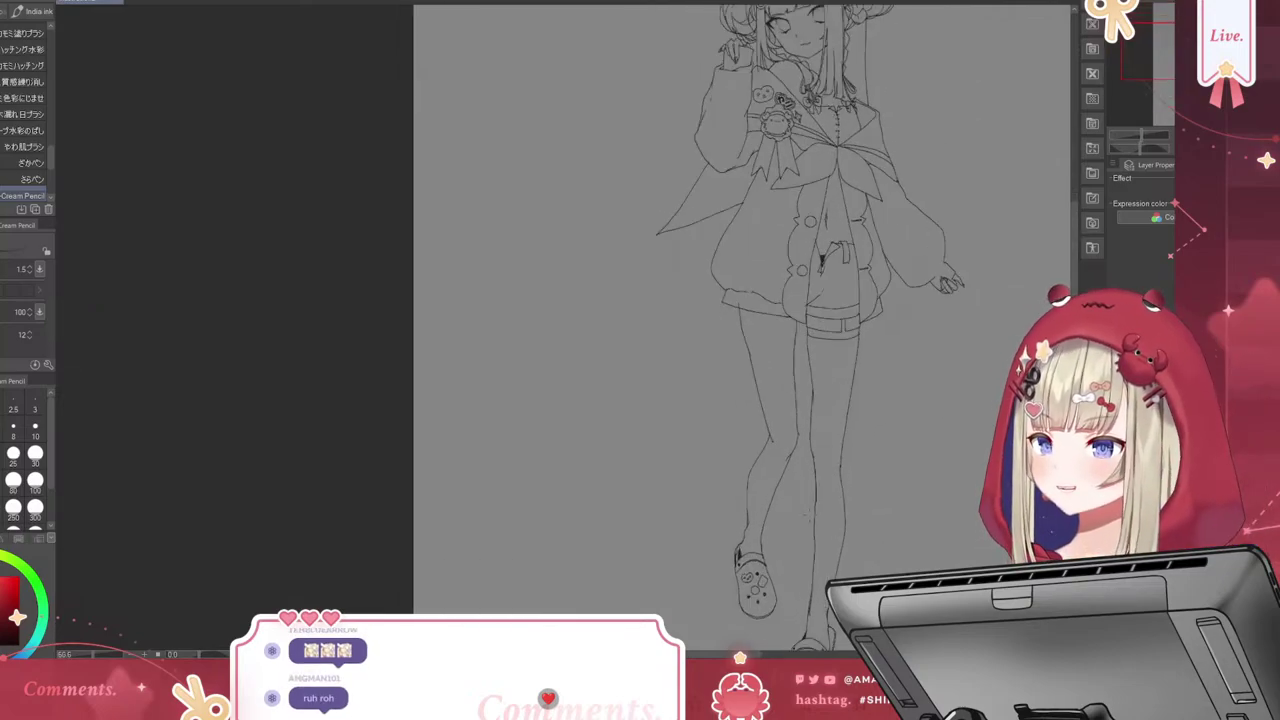
key("ctrl+plus")
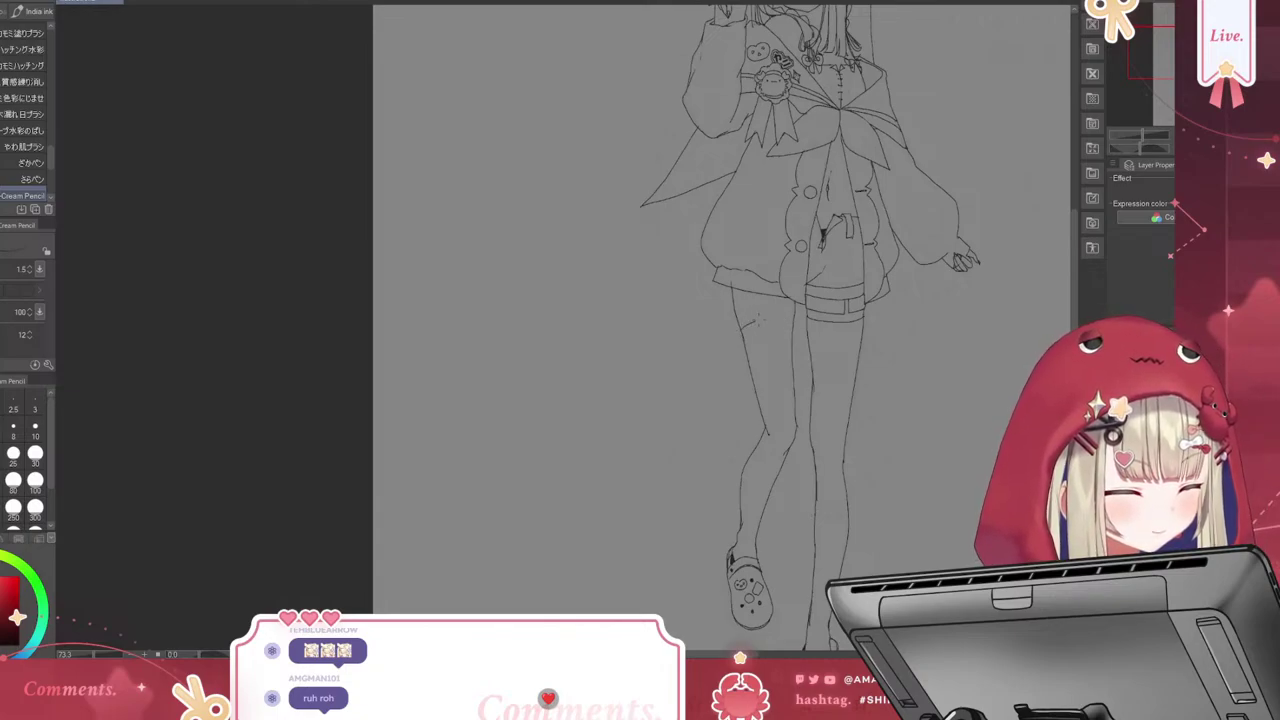
mouse_move(756, 321)
left_mouse_down()
mouse_move(782, 317)
mouse_move(776, 337)
left_mouse_up()
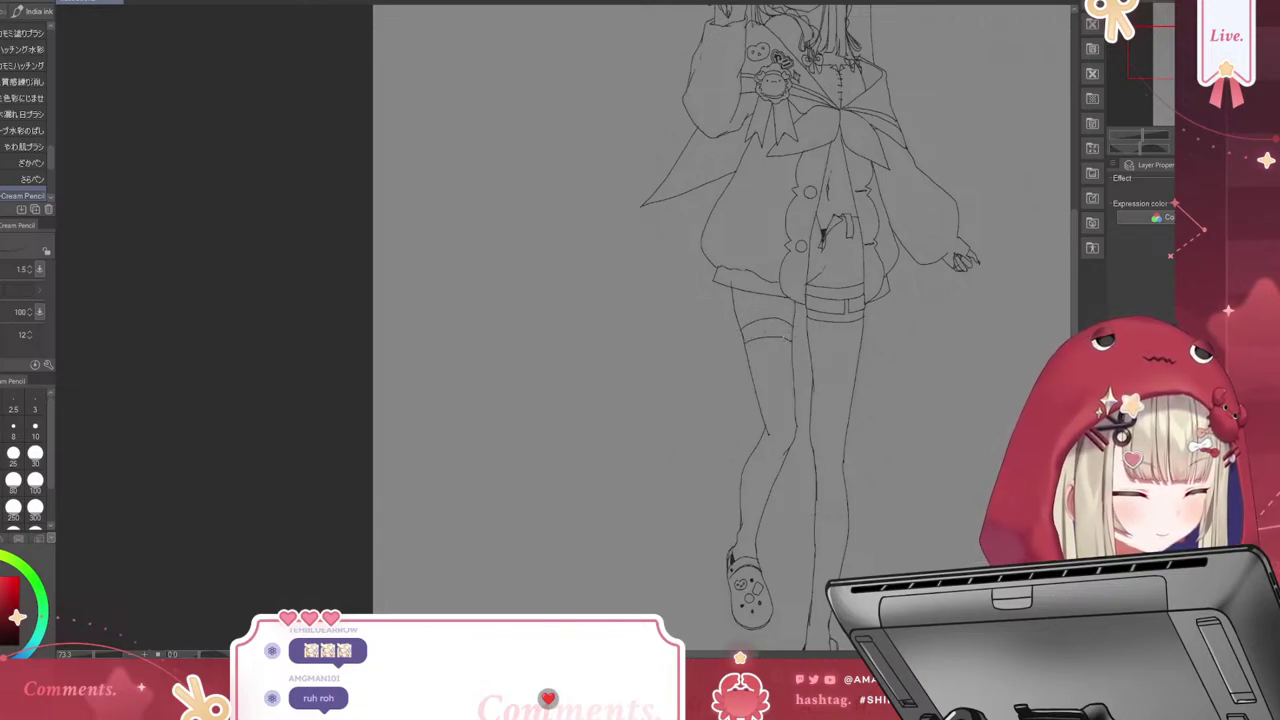
left_click_drag(1075, 297, 1077, 329)
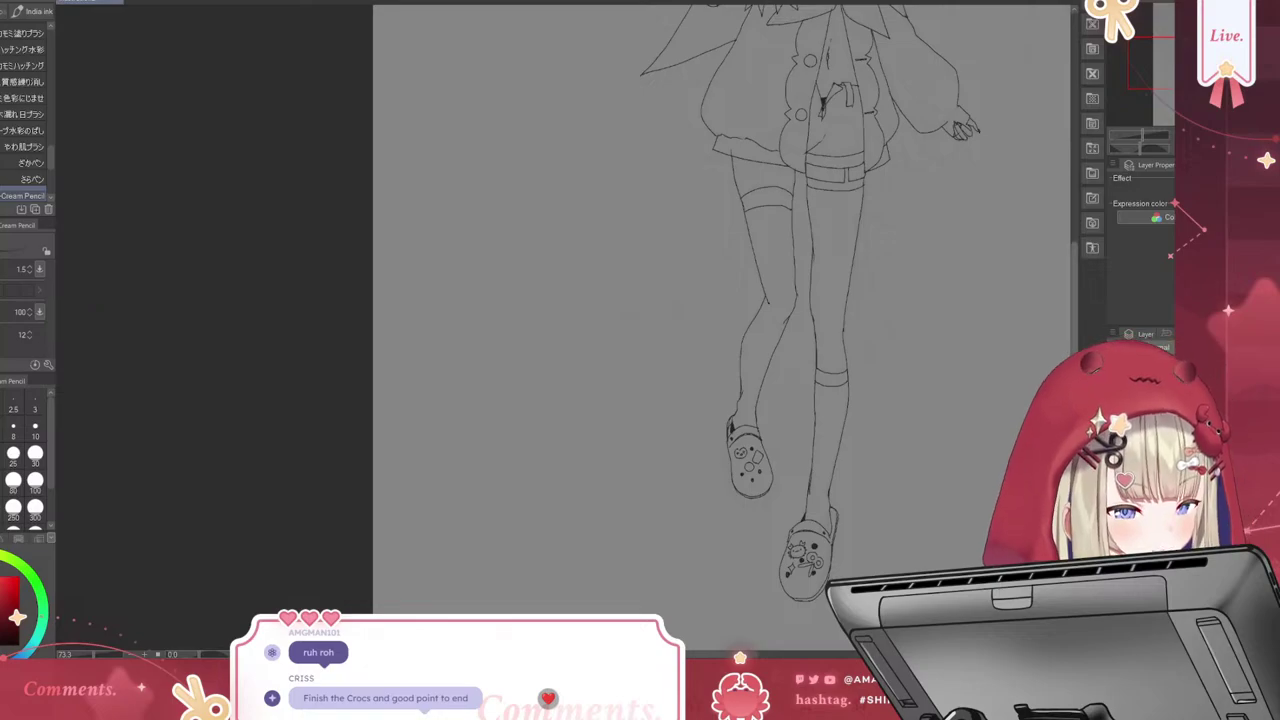
Draw the long outer and inner contours of the hair falling behind the straight leg from the jacket hem to calf height
scroll(1056, 320, "up", 5)
scroll(1056, 320, "down", 2)
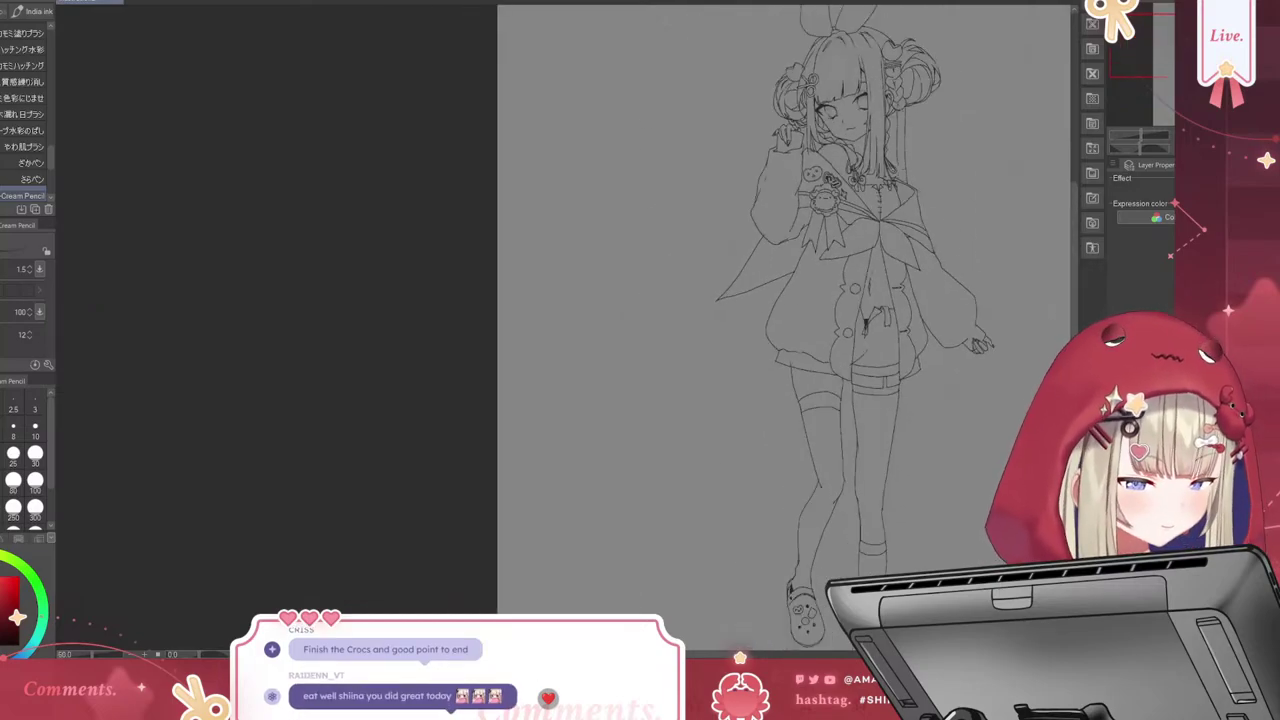
mouse_move(935, 342)
left_mouse_down()
mouse_move(946, 430)
mouse_move(1005, 515)
left_mouse_up()
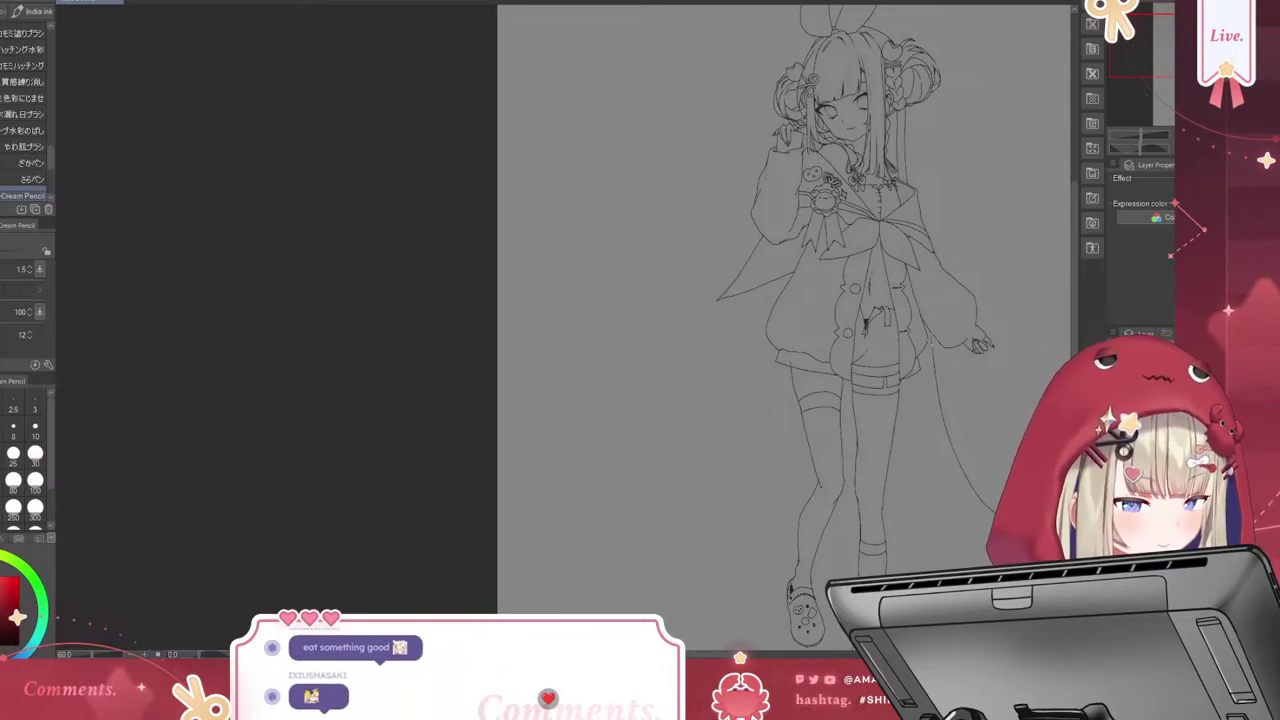
key("ctrl+z")
mouse_move(930, 334)
left_mouse_down()
mouse_move(960, 490)
mouse_move(985, 517)
left_mouse_up()
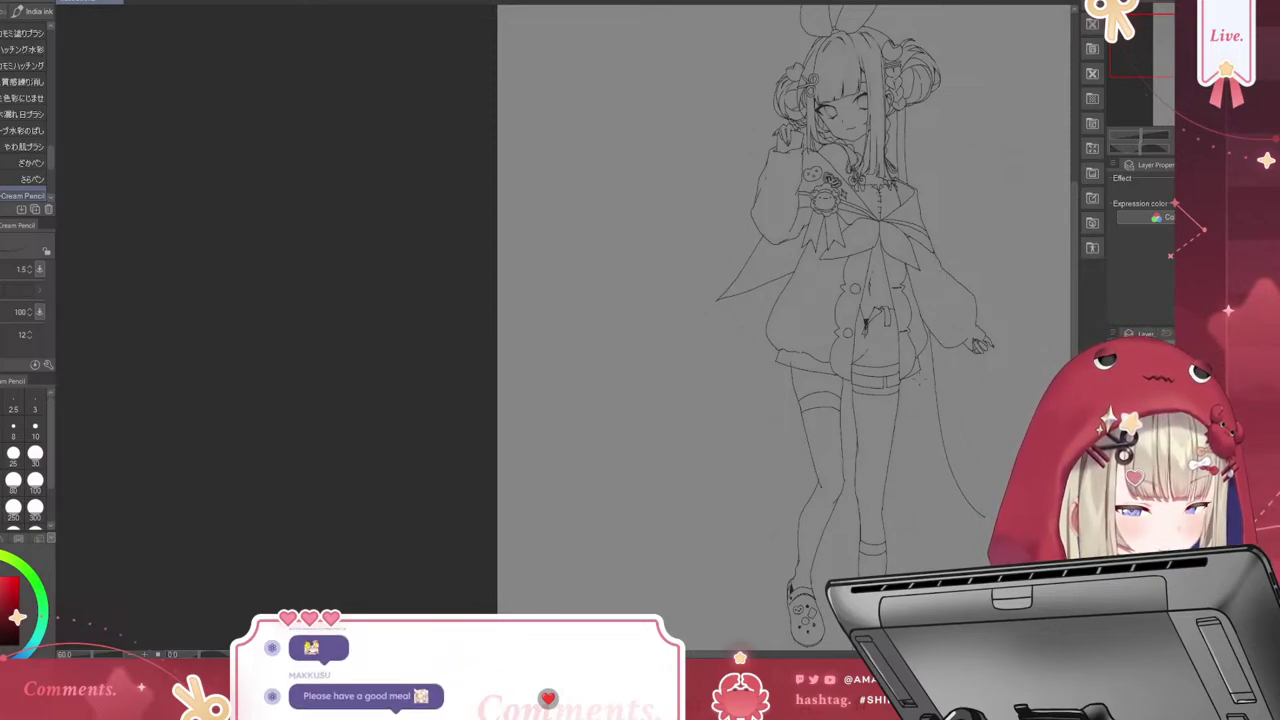
mouse_move(899, 388)
left_mouse_down()
mouse_move(900, 472)
mouse_move(922, 530)
left_mouse_up()
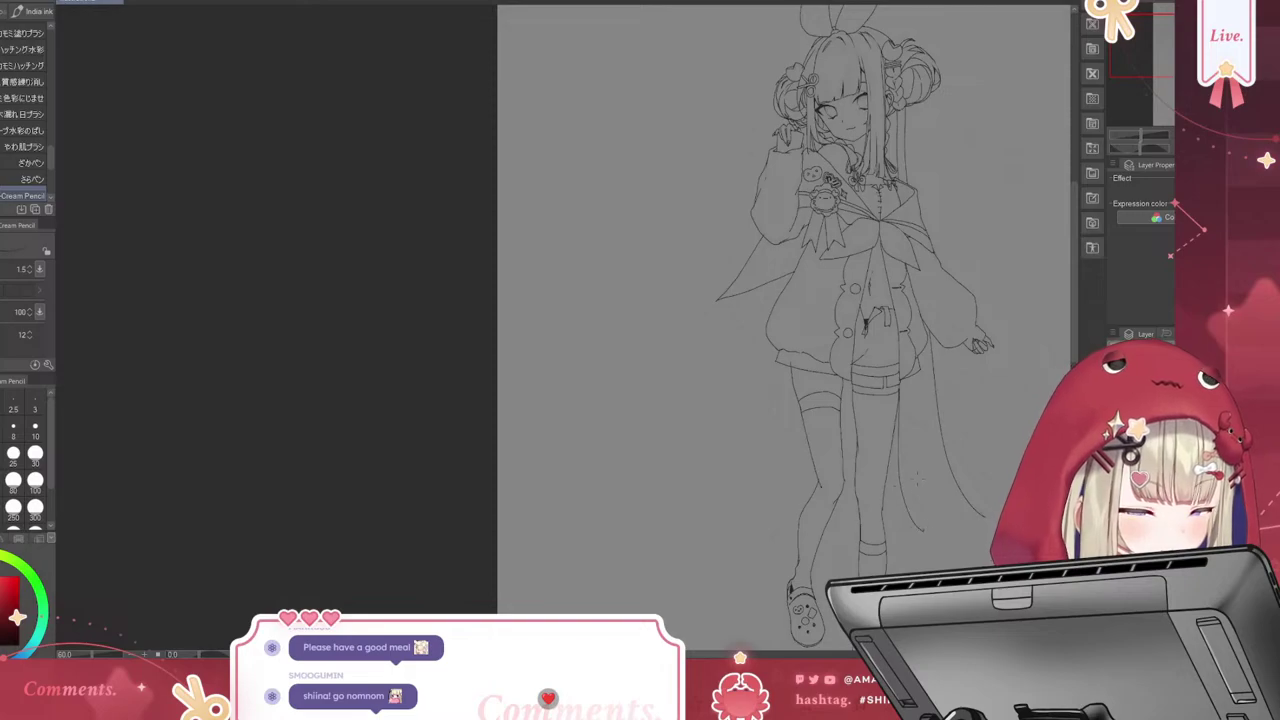
Add inner strand lines and pointed tips to the long hair beside the straight leg
left_click_drag(911, 440, 931, 519)
left_click_drag(914, 470, 931, 513)
key("ctrl+z")
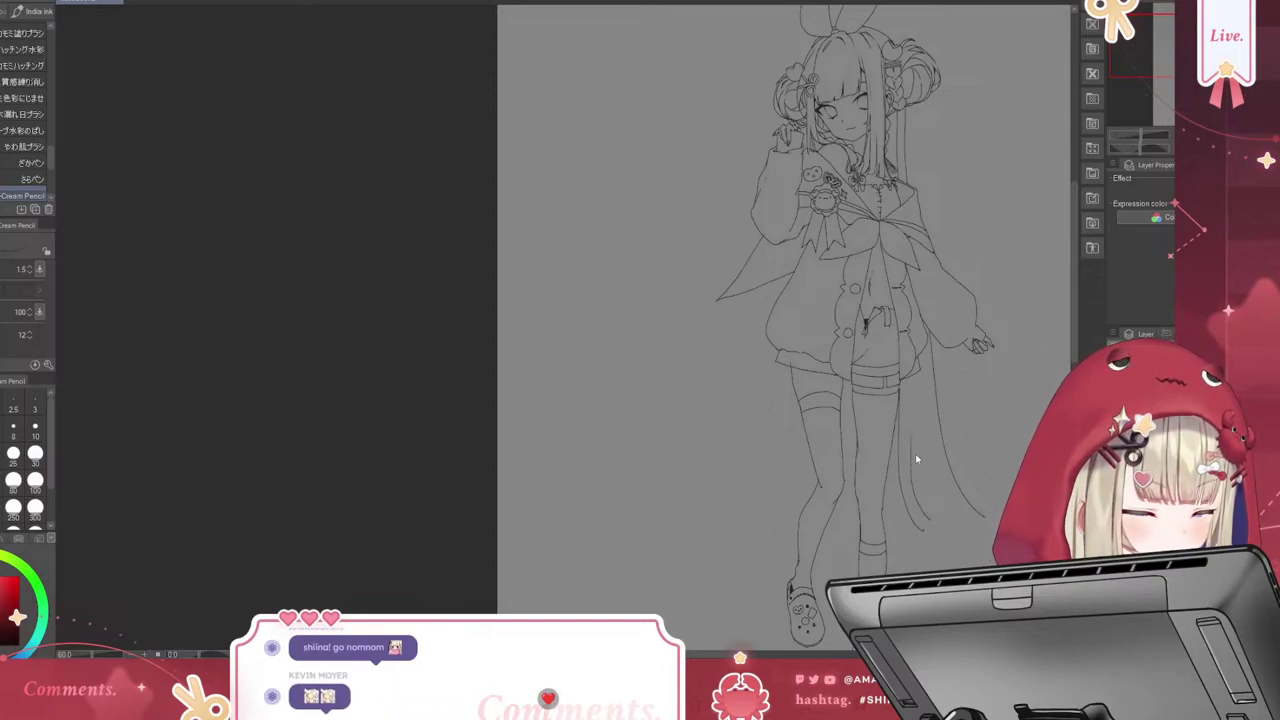
key("ctrl+z")
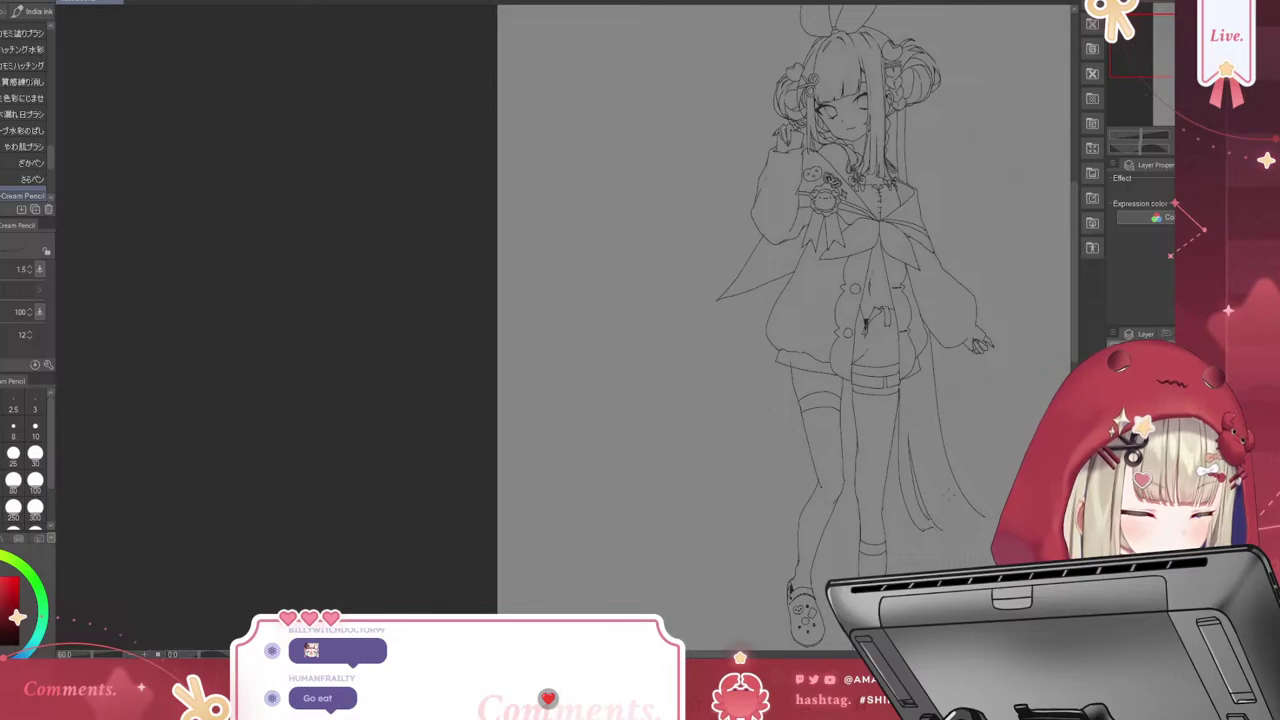
left_click_drag(899, 495, 912, 527)
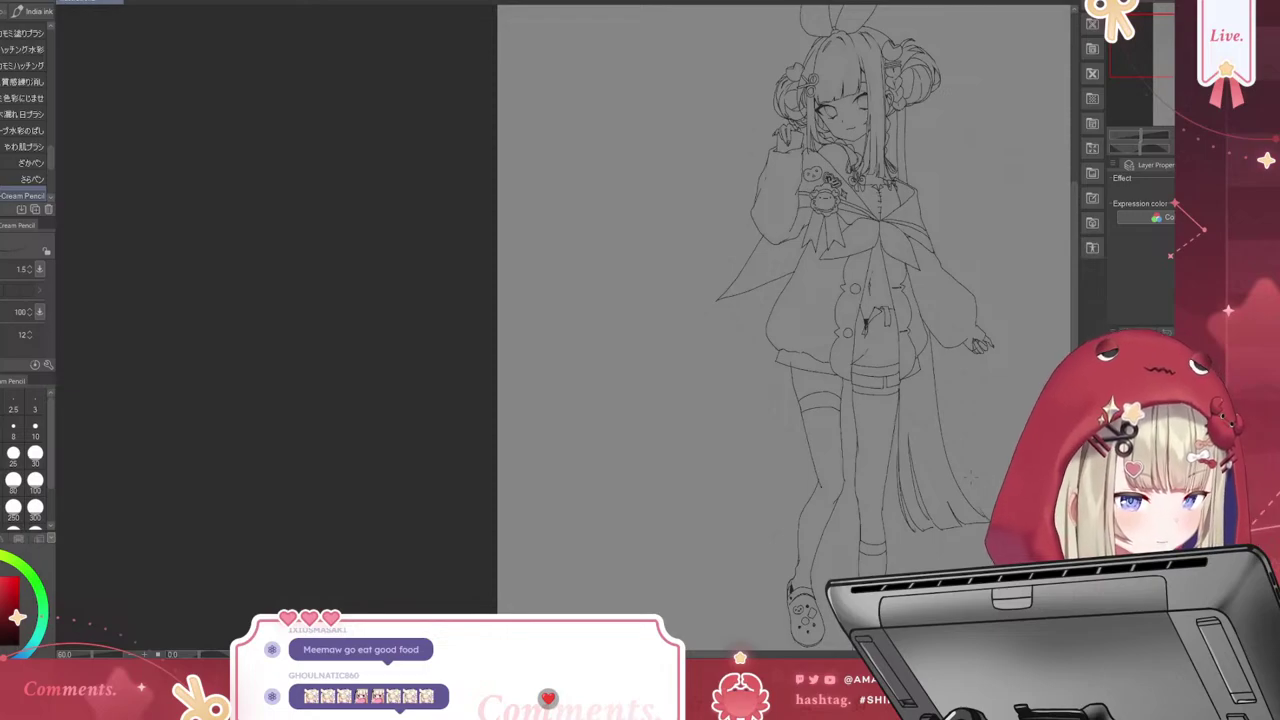
left_click_drag(925, 358, 948, 460)
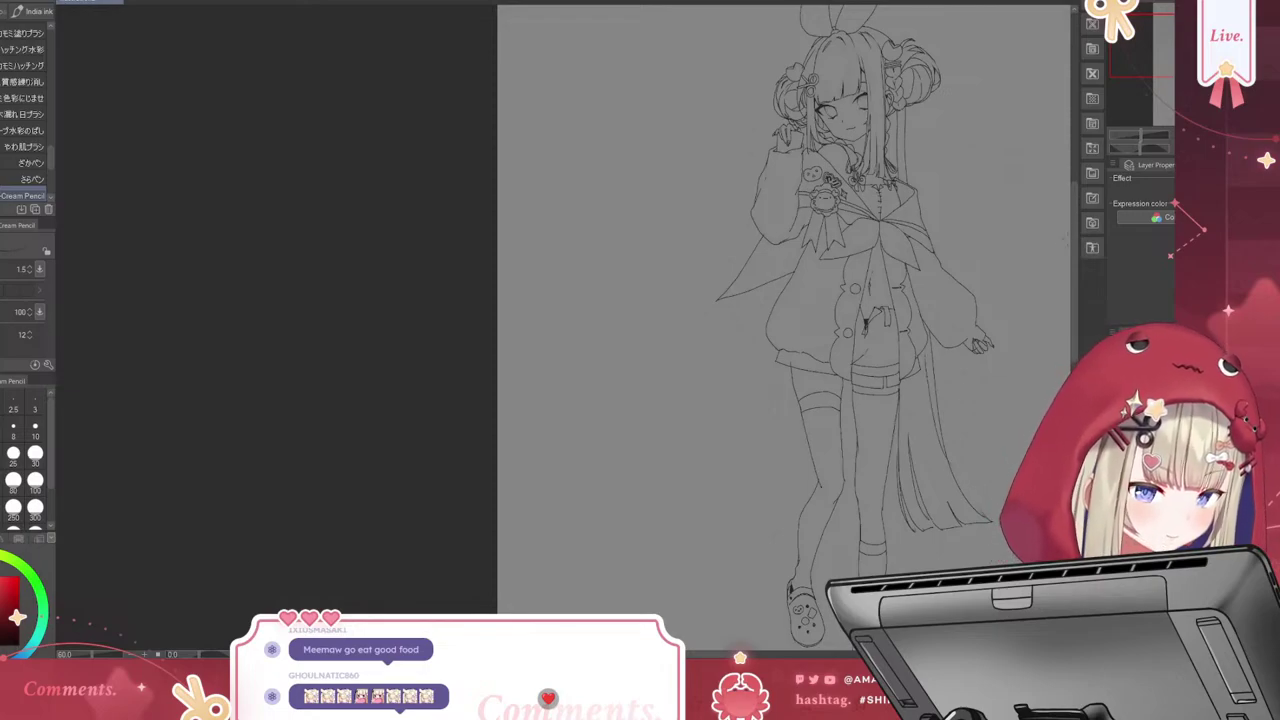
Draw the outer contour of the long hair sweeping outward from the jacket hem beside the bent leg, ending just above knee height
left_click_drag(1074, 256, 1074, 234)
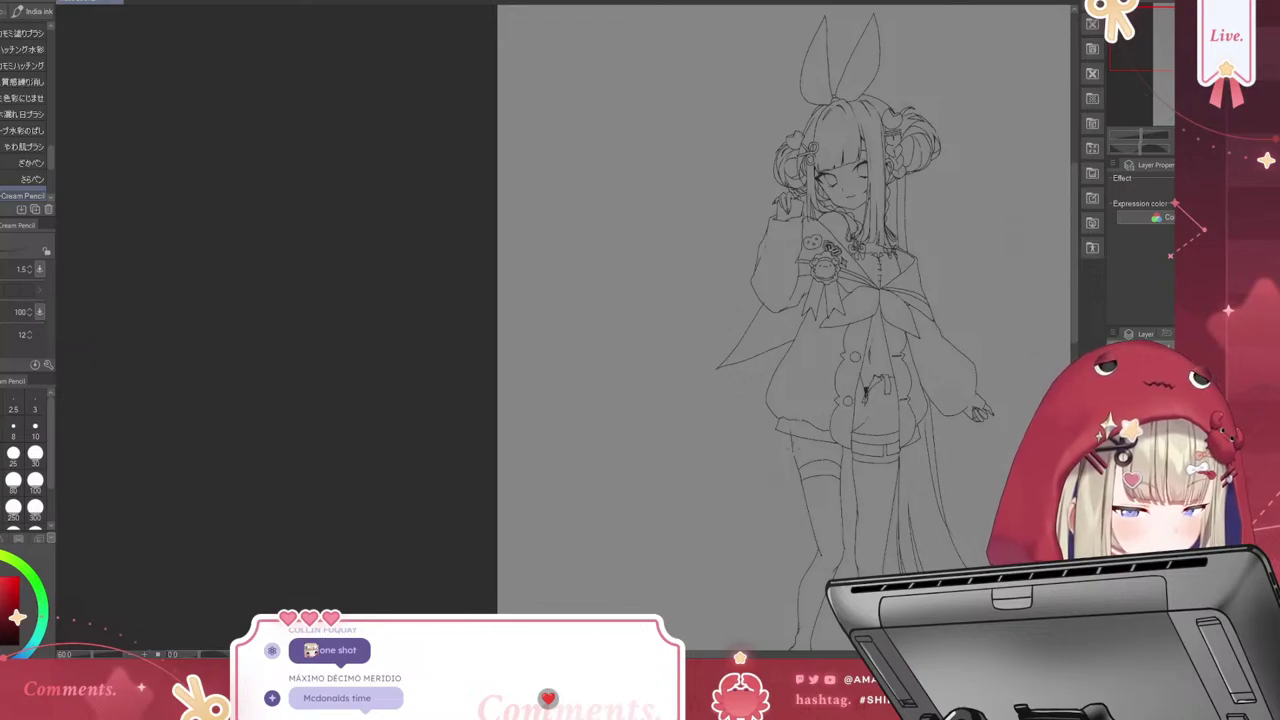
left_click_drag(790, 438, 765, 576)
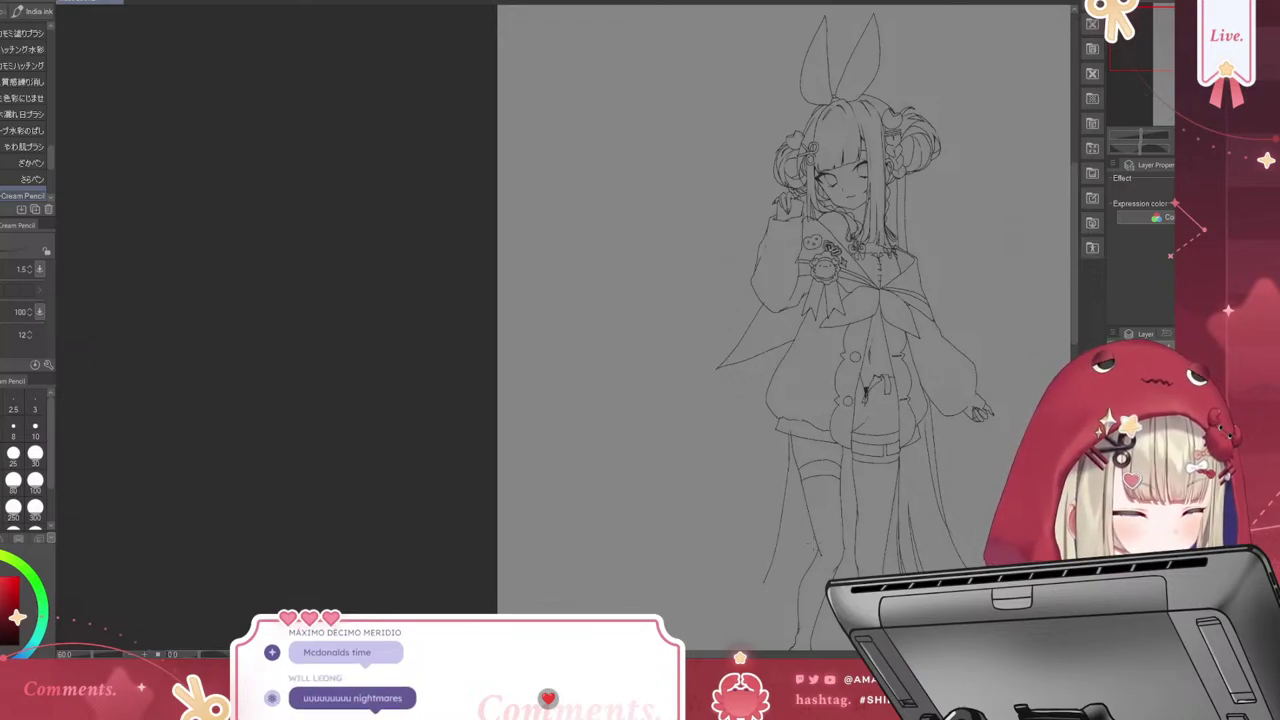
key("ctrl+z")
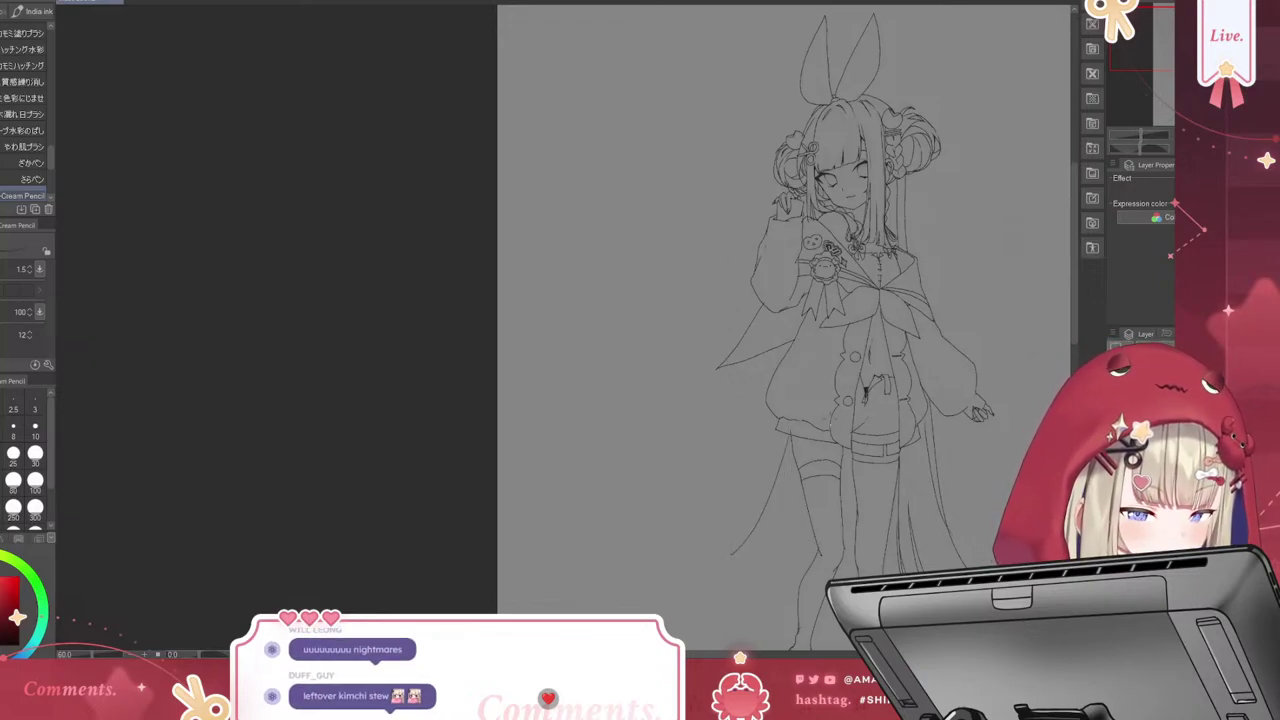
key("ctrl+z")
mouse_move(788, 440)
left_mouse_down()
mouse_move(752, 521)
mouse_move(710, 561)
left_mouse_up()
key("ctrl+z")
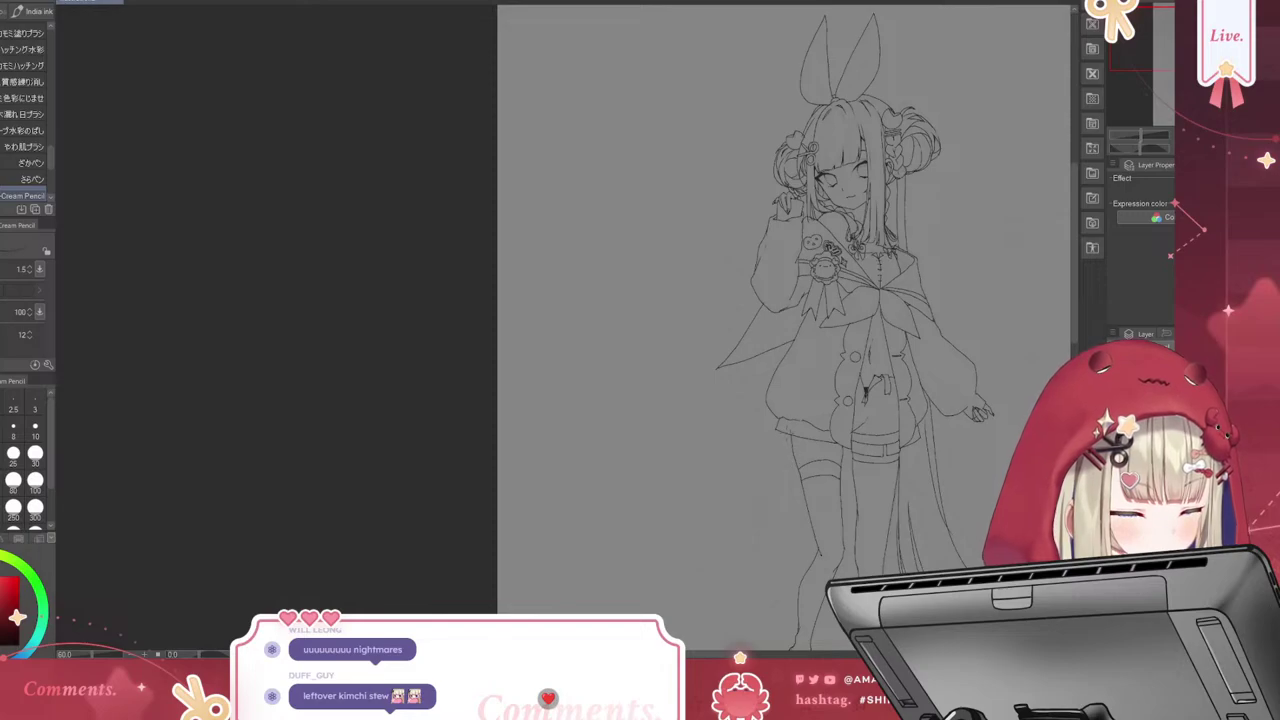
mouse_move(786, 444)
left_mouse_down()
mouse_move(752, 524)
mouse_move(704, 566)
mouse_move(714, 563)
left_mouse_up()
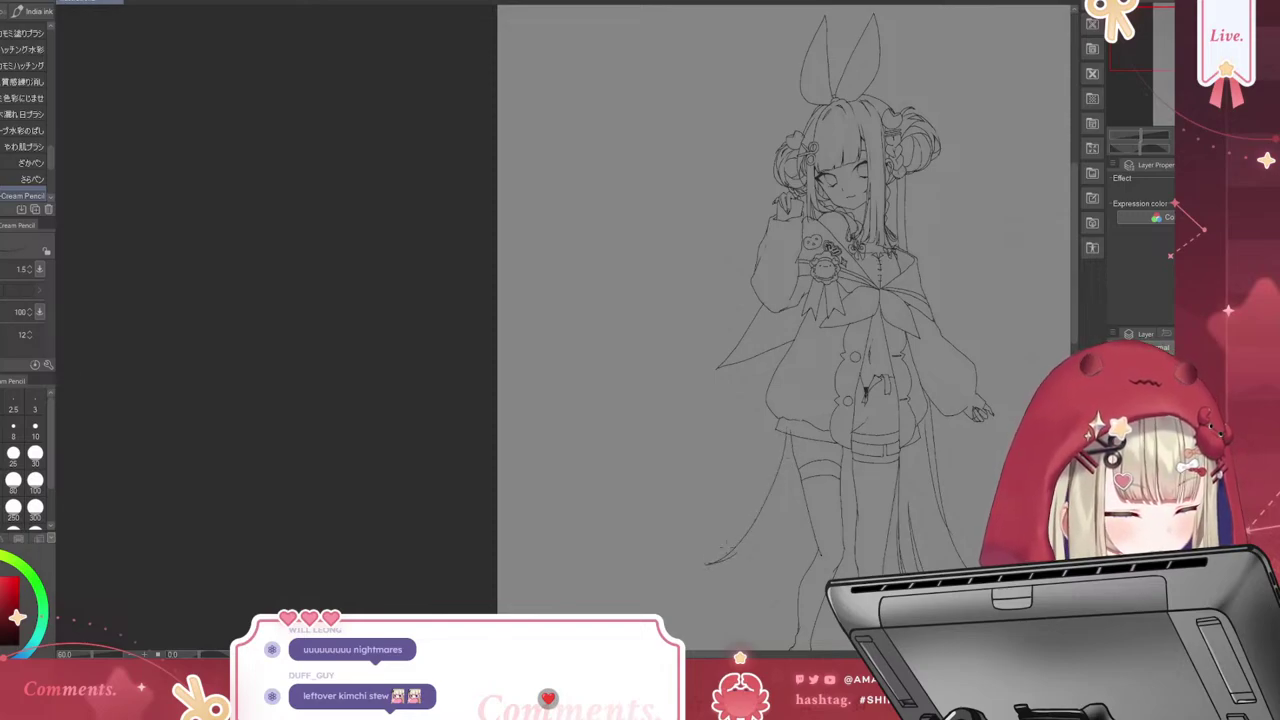
left_click_drag(1075, 312, 1076, 348)
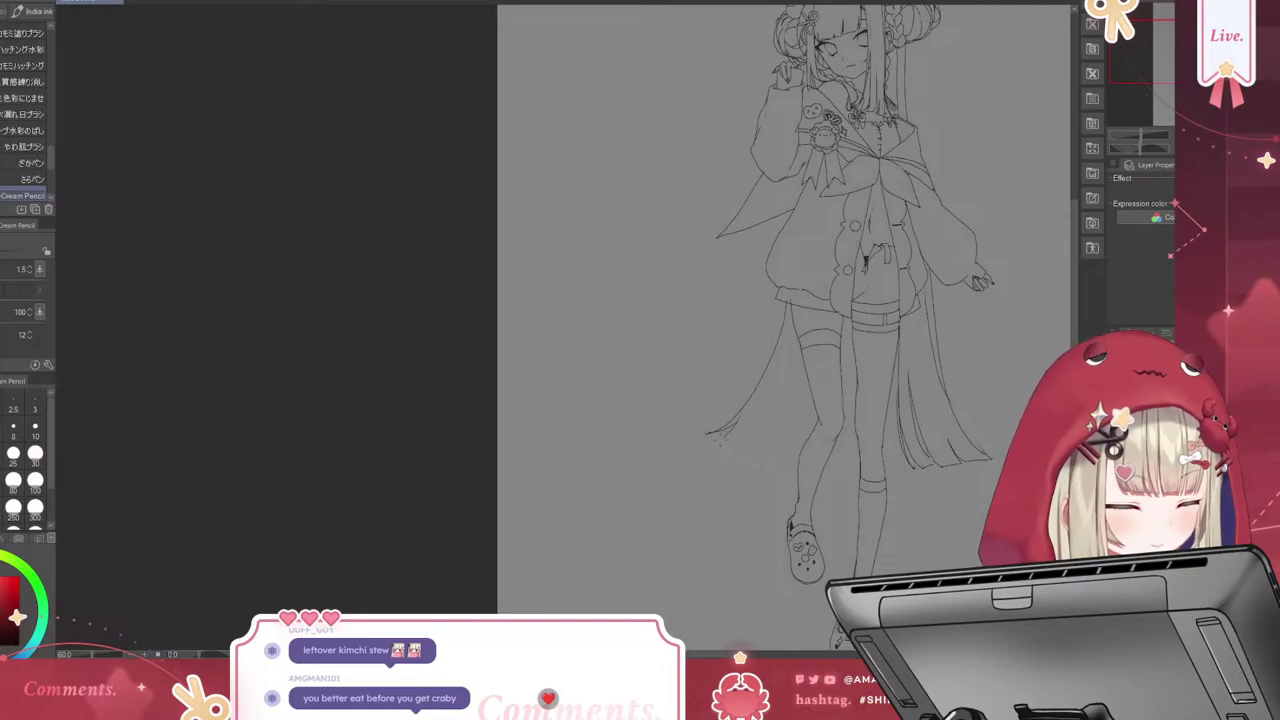
key("ctrl+z")
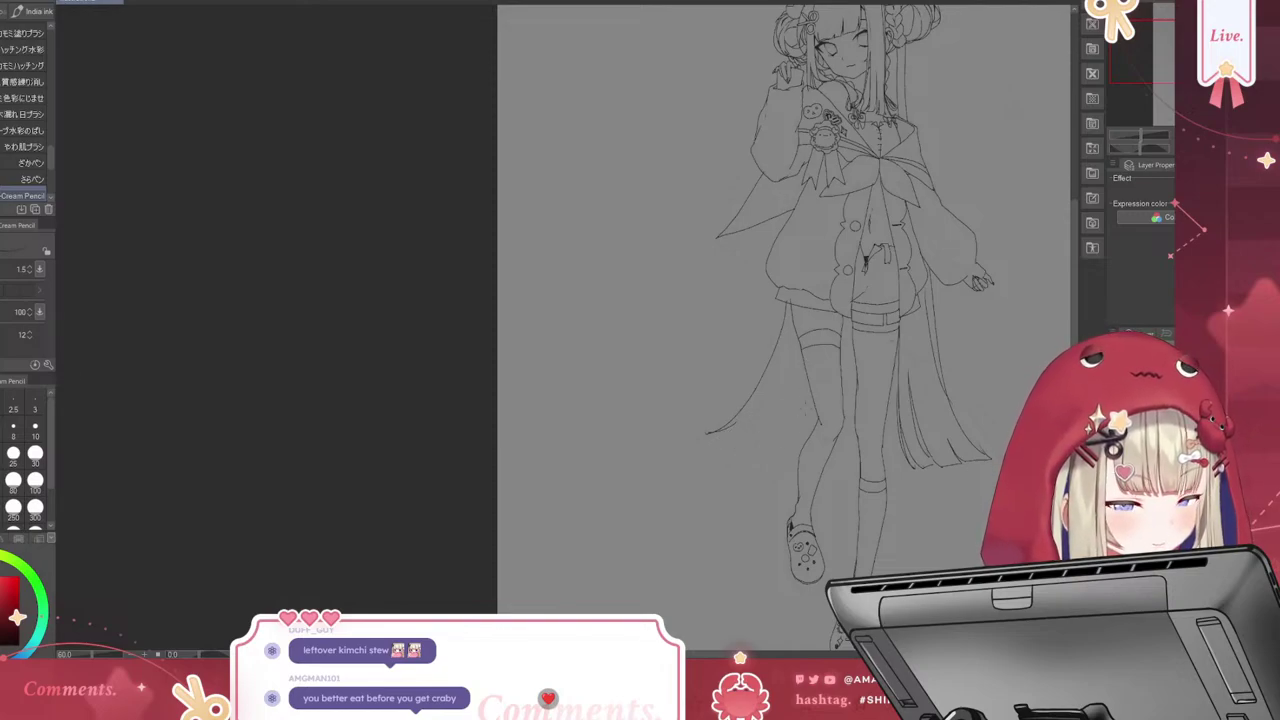
Draw the inner edge of the hair emerging behind the bent leg and the first curved strands with a pointed tip
left_click_drag(805, 392, 778, 472)
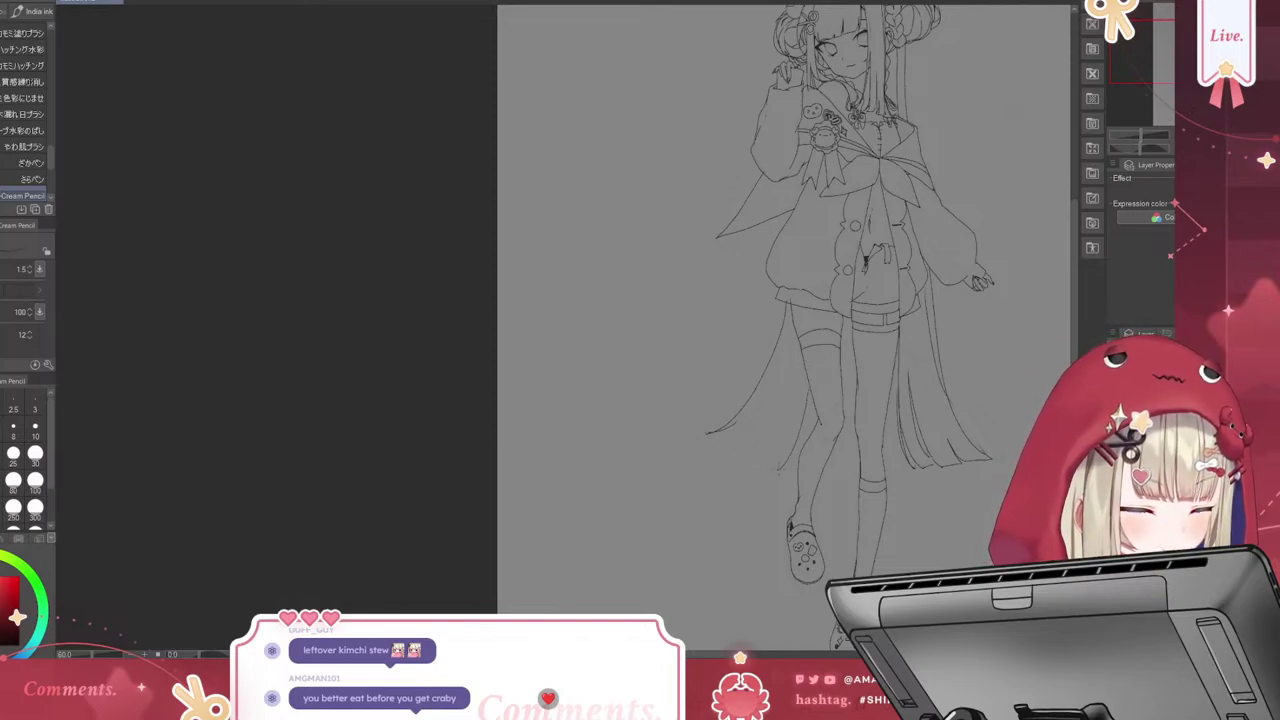
left_click_drag(796, 386, 766, 464)
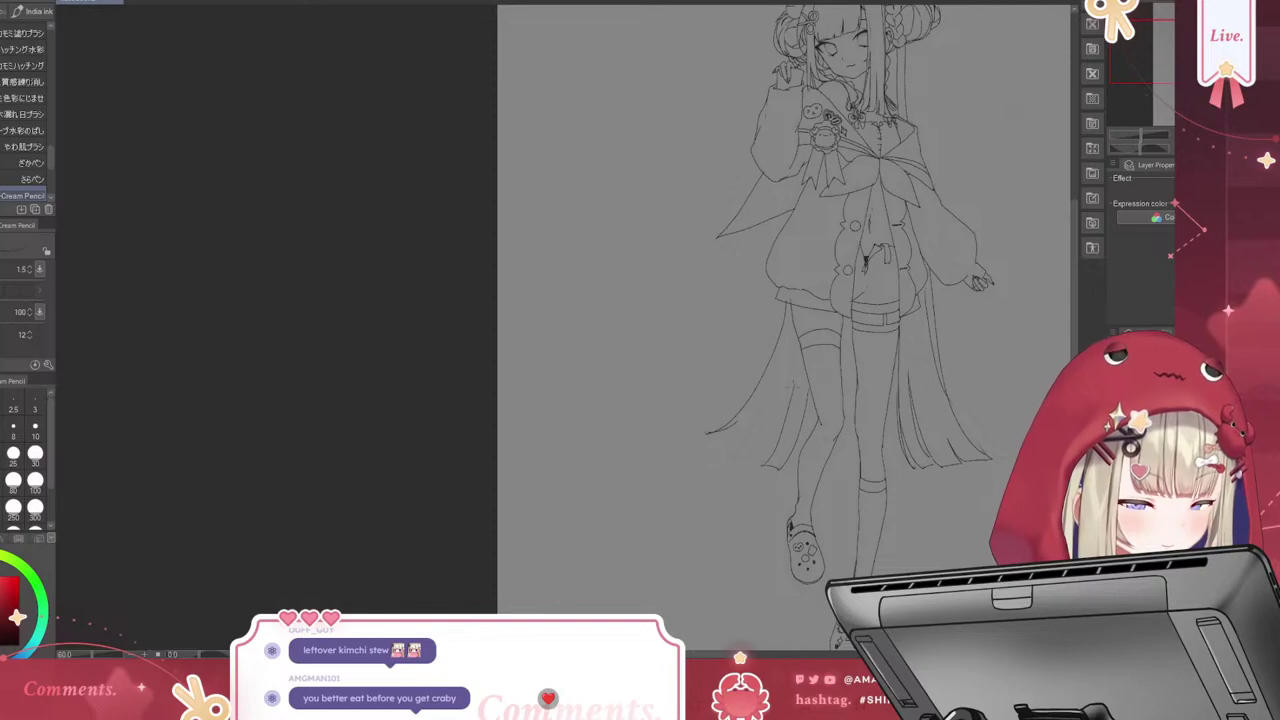
left_click_drag(800, 365, 745, 448)
key("ctrl+z")
key("ctrl+z")
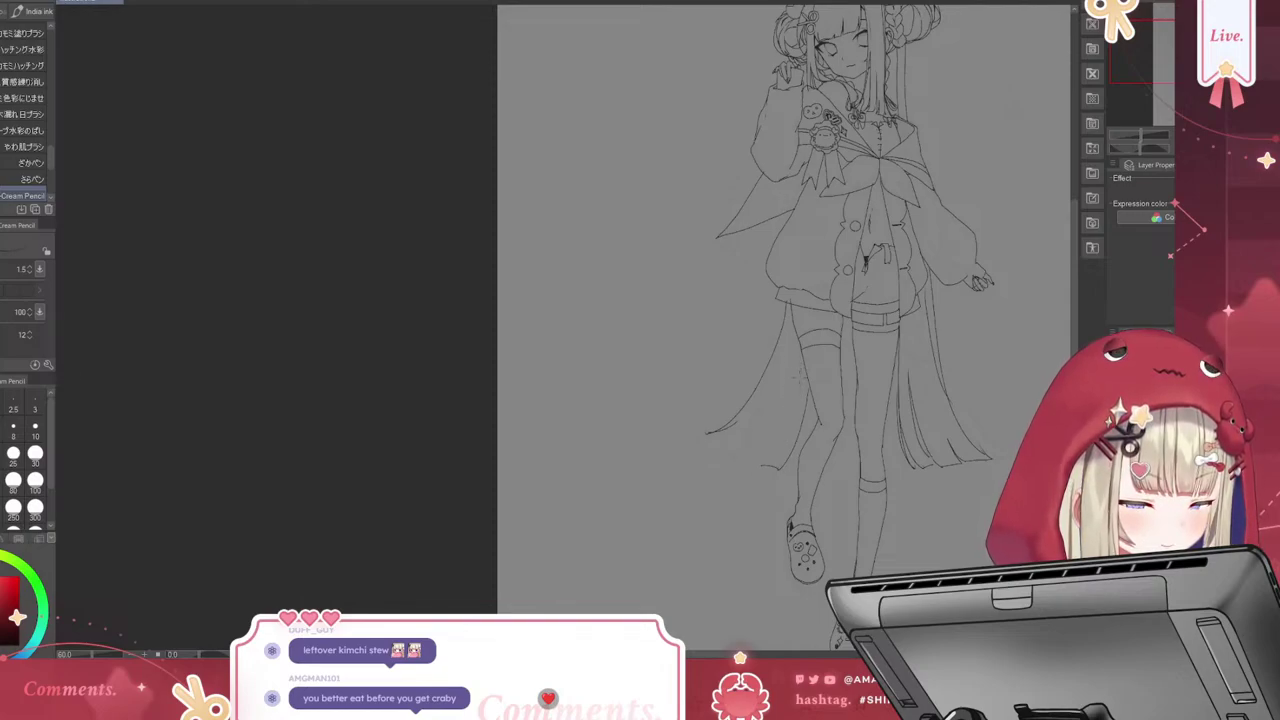
left_click_drag(801, 376, 765, 467)
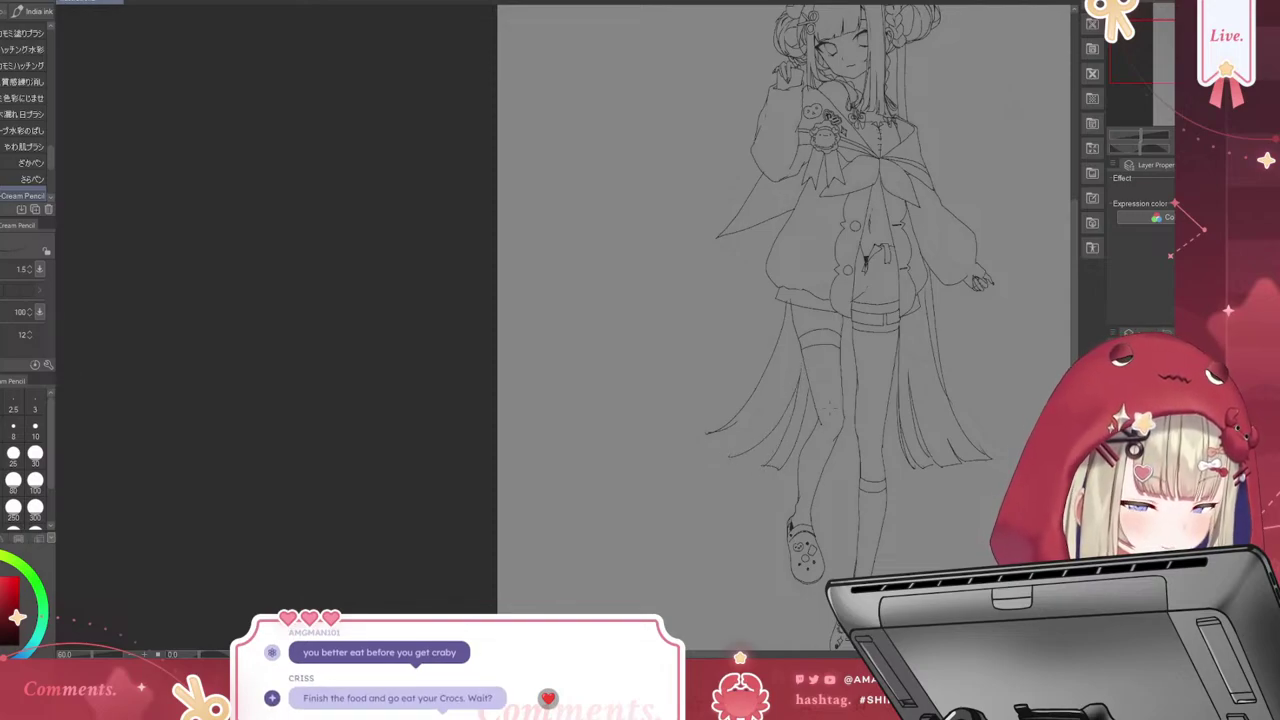
Rework the middle strand lines of the hair beside the bent leg, ending them in pointed tips around knee height
left_click_drag(740, 432, 713, 441)
key("ctrl+z")
key("ctrl+z")
key("ctrl+z")
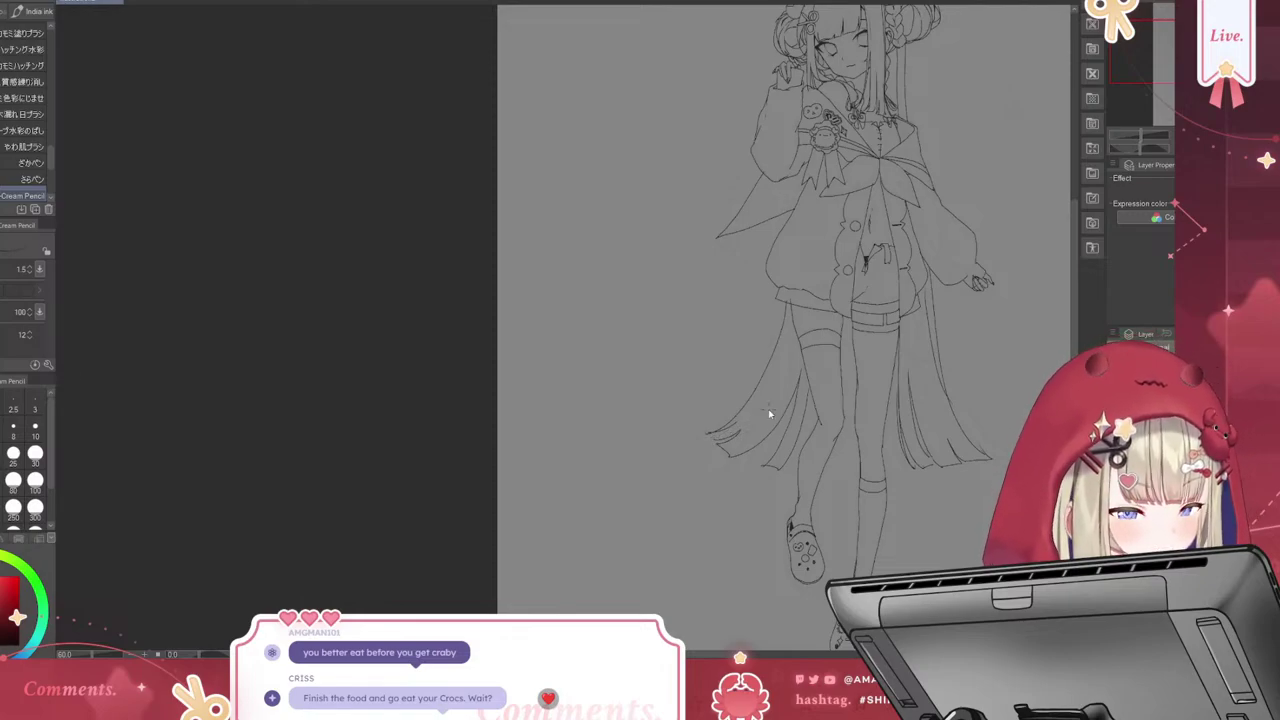
left_click_drag(796, 396, 757, 458)
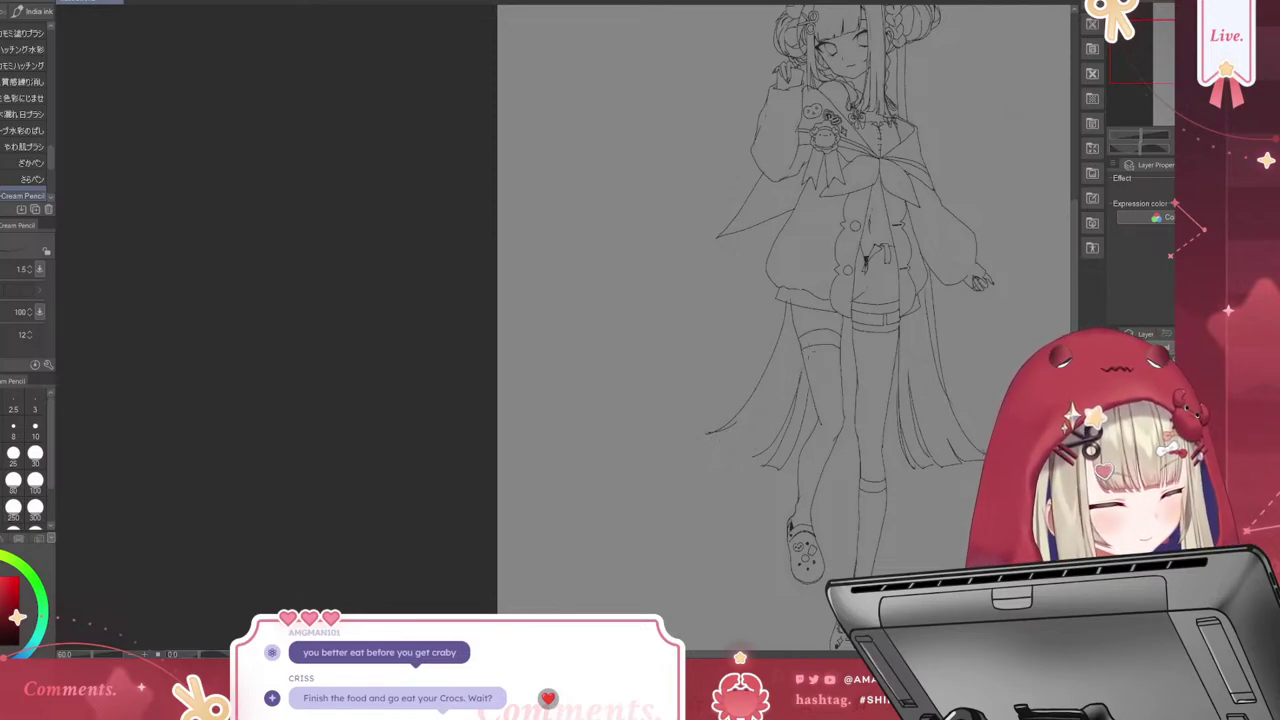
key("ctrl+z")
left_click_drag(799, 377, 741, 455)
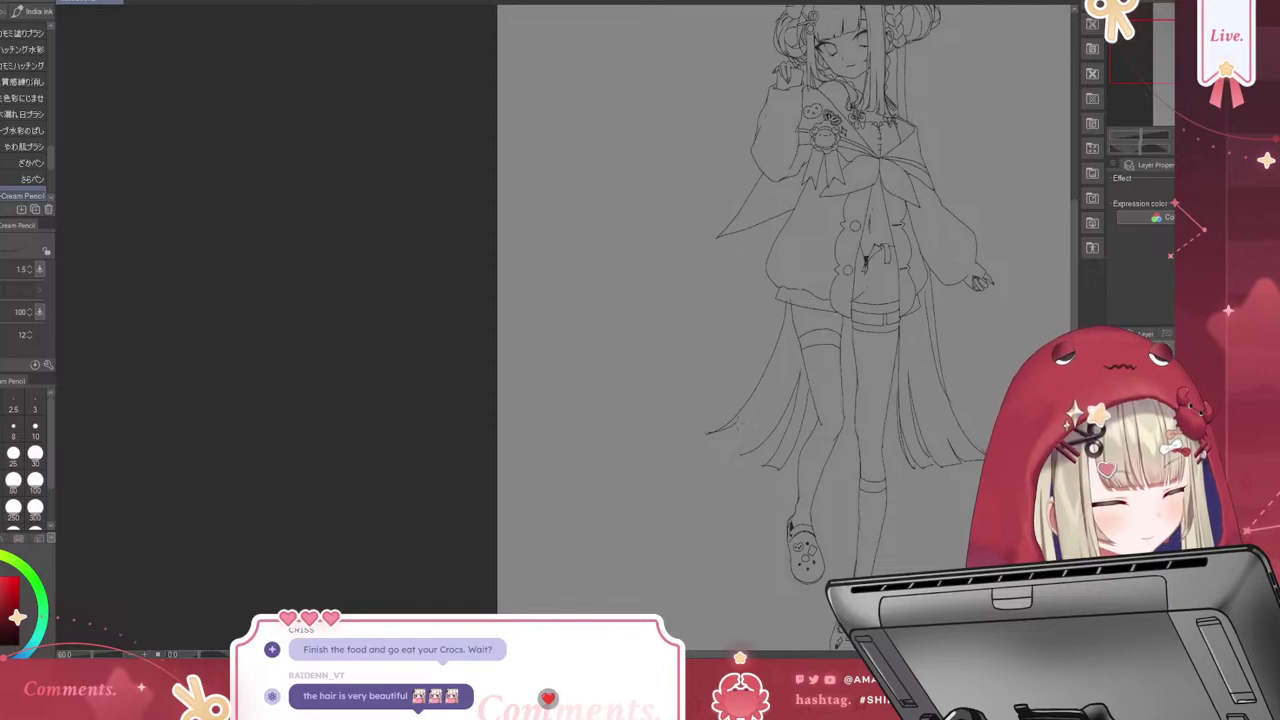
Close the hair's lower edge out to the outer contour with pointed tips, and add a short strand beside the bent knee
left_click_drag(740, 410, 700, 421)
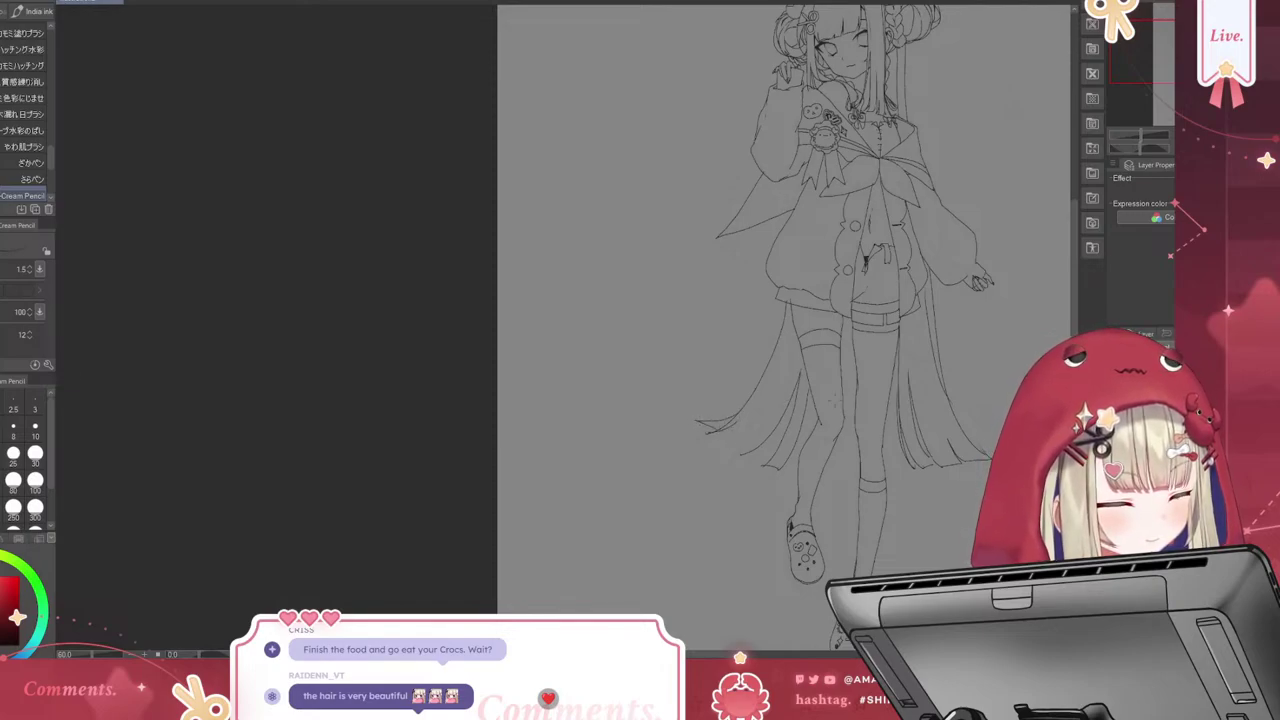
key("ctrl+z")
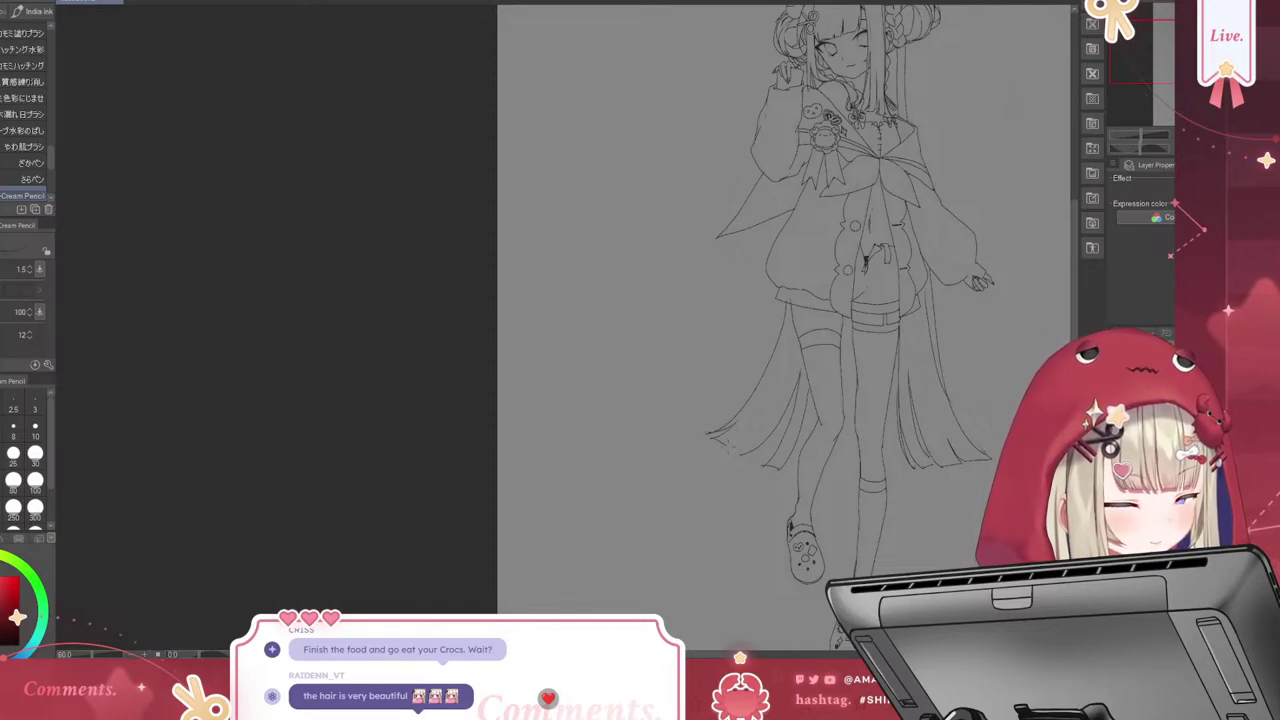
left_click_drag(756, 422, 735, 447)
key("ctrl+z")
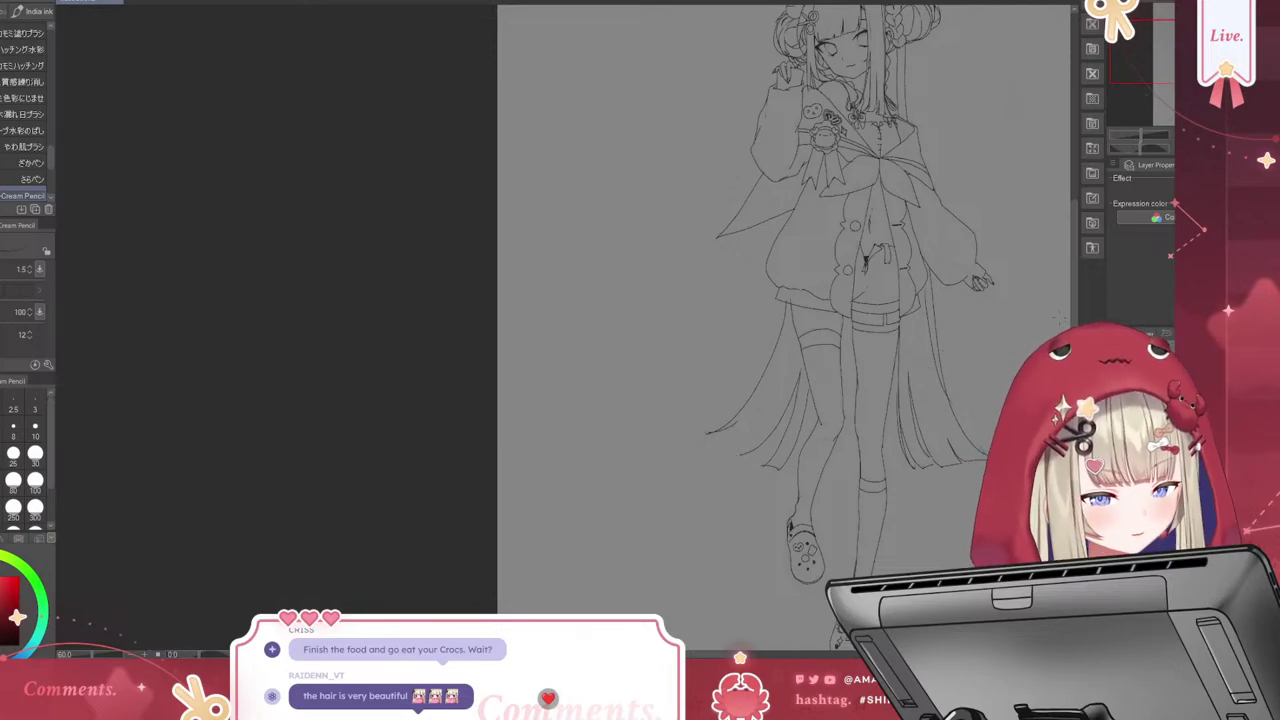
left_click_drag(750, 424, 732, 444)
mouse_move(736, 436)
left_mouse_down()
mouse_move(722, 450)
mouse_move(701, 441)
left_mouse_up()
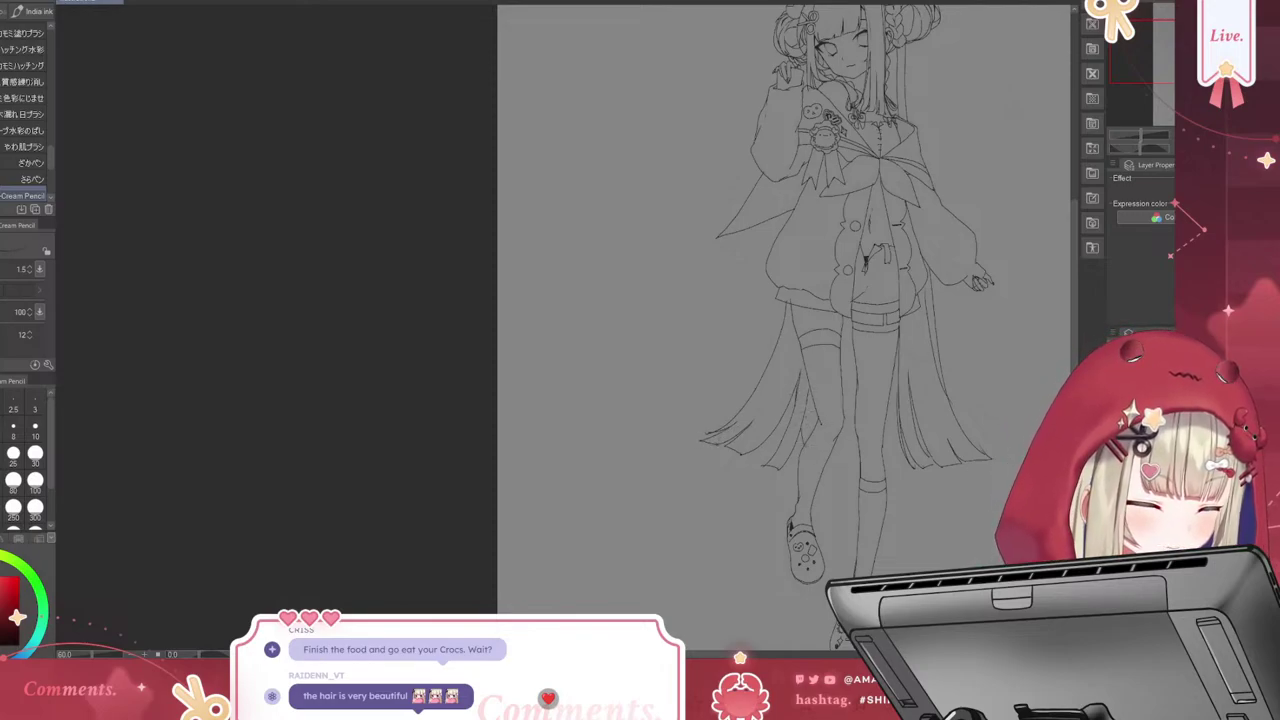
left_click_drag(807, 405, 802, 441)
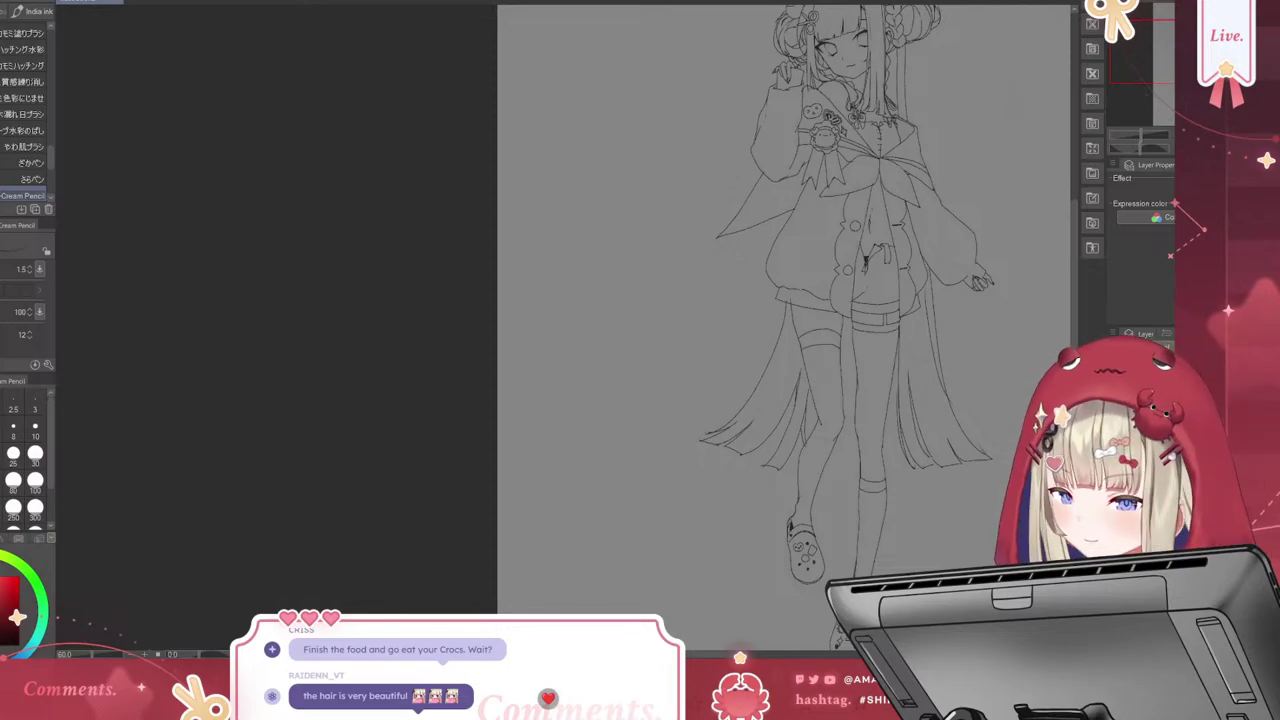
Examine the full-figure line art from the bunny-ear ribbon to the clogs, including the hair on both sides of the legs
key("e")
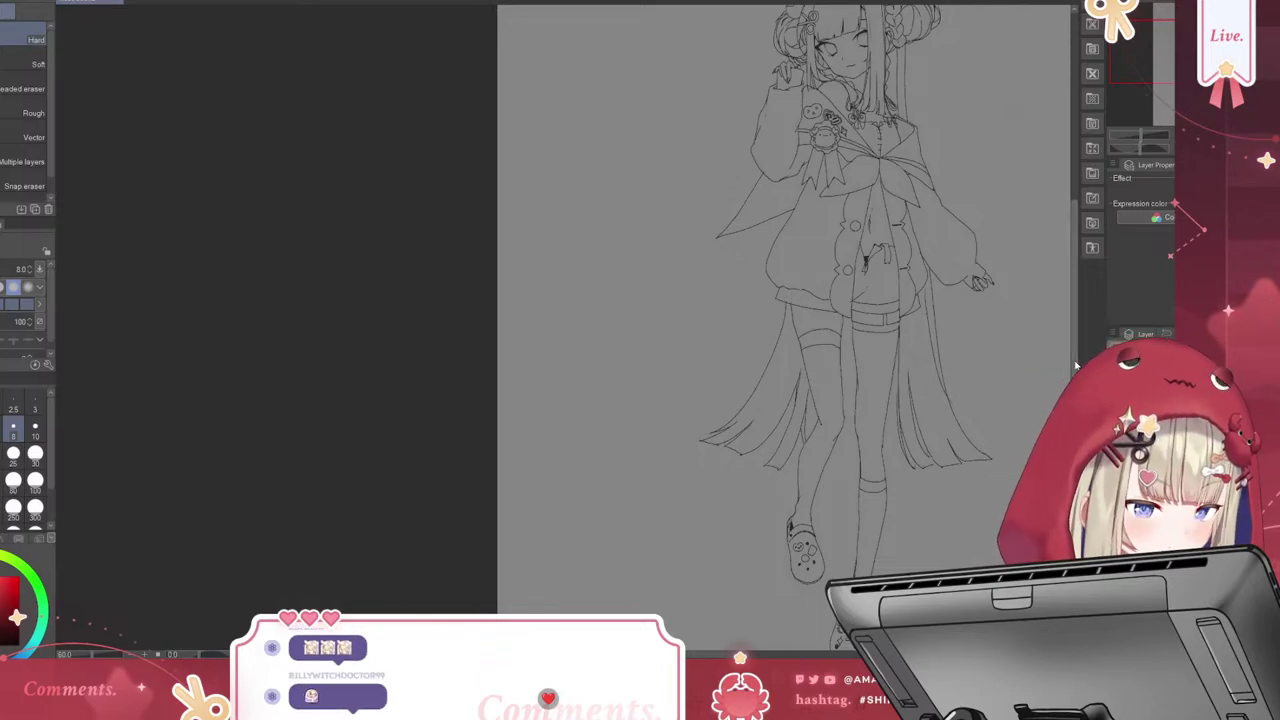
left_click_drag(1073, 366, 1074, 321)
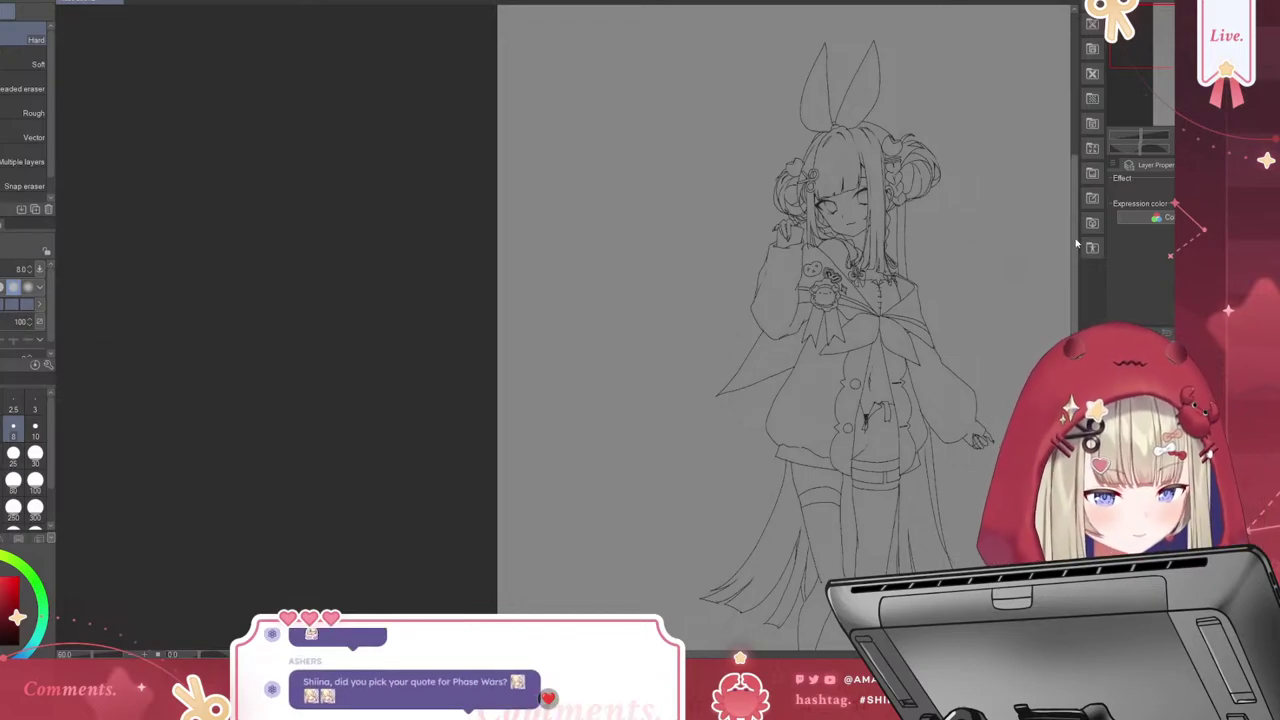
scroll(1071, 271, "down", 4)
scroll(1071, 271, "up", 1)
left_click_drag(1072, 272, 1072, 270)
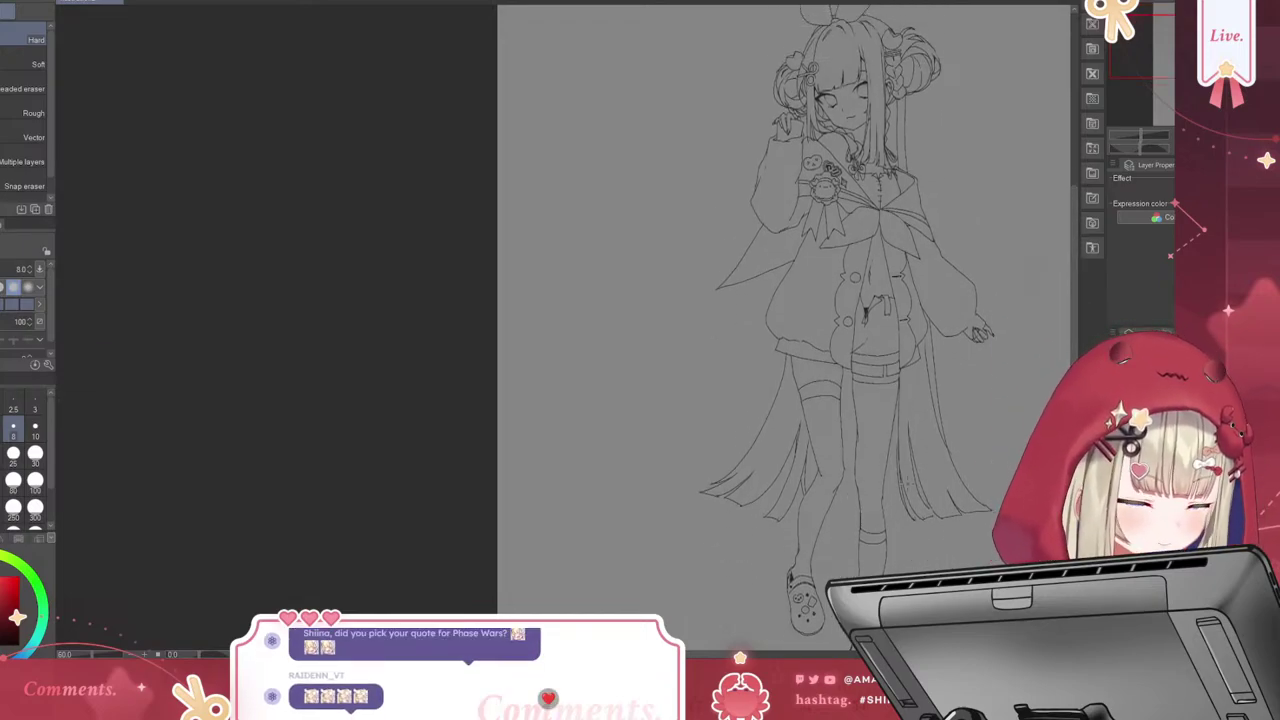
scroll(993, 314, "down", 3)
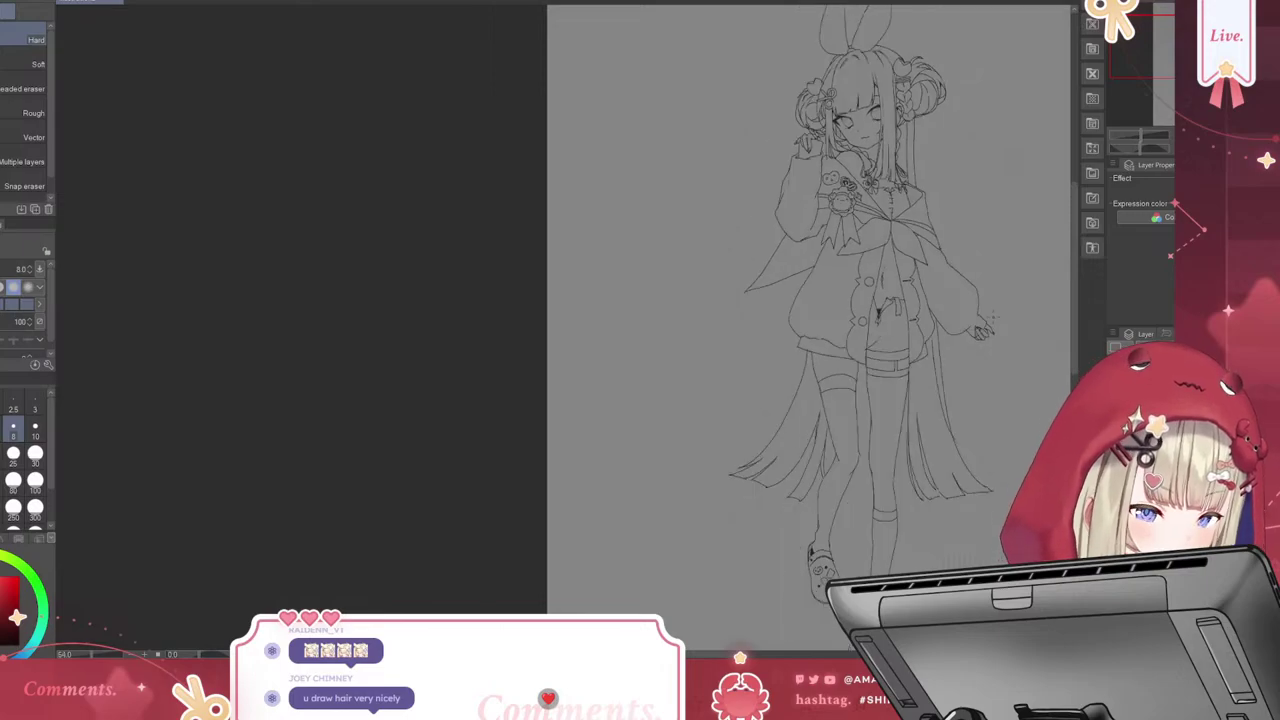
left_click_drag(712, 654, 797, 654)
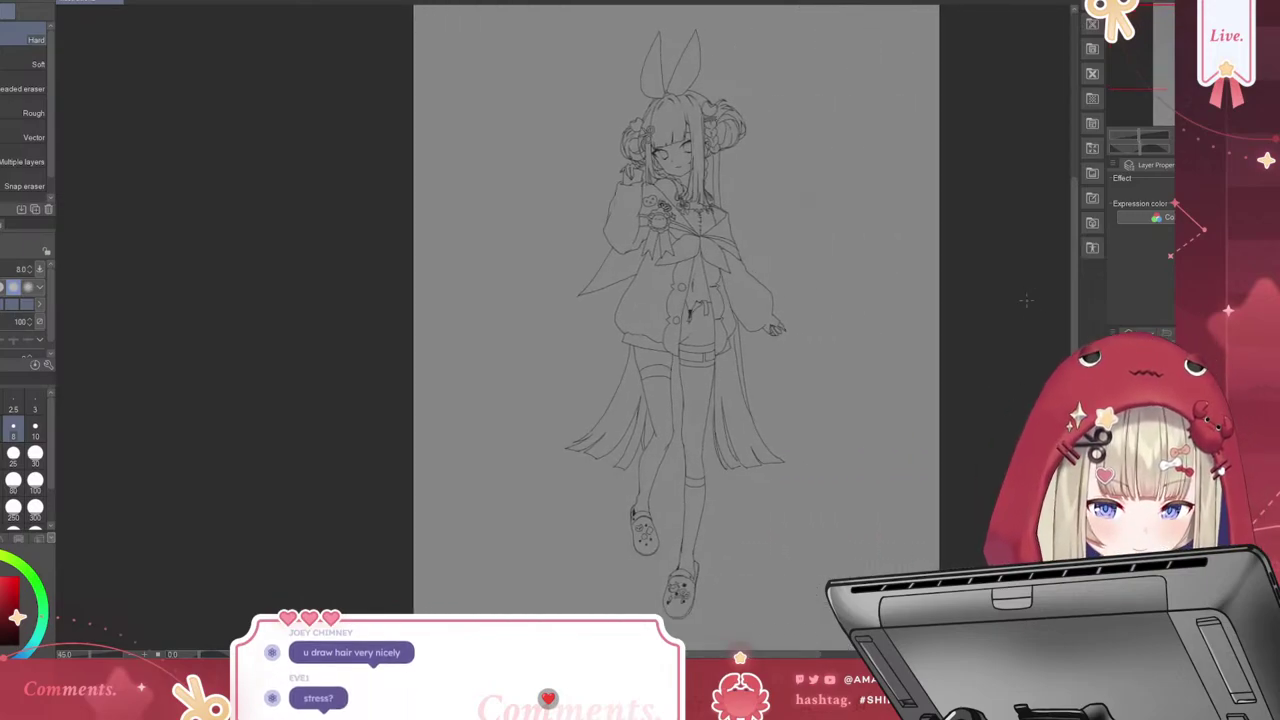